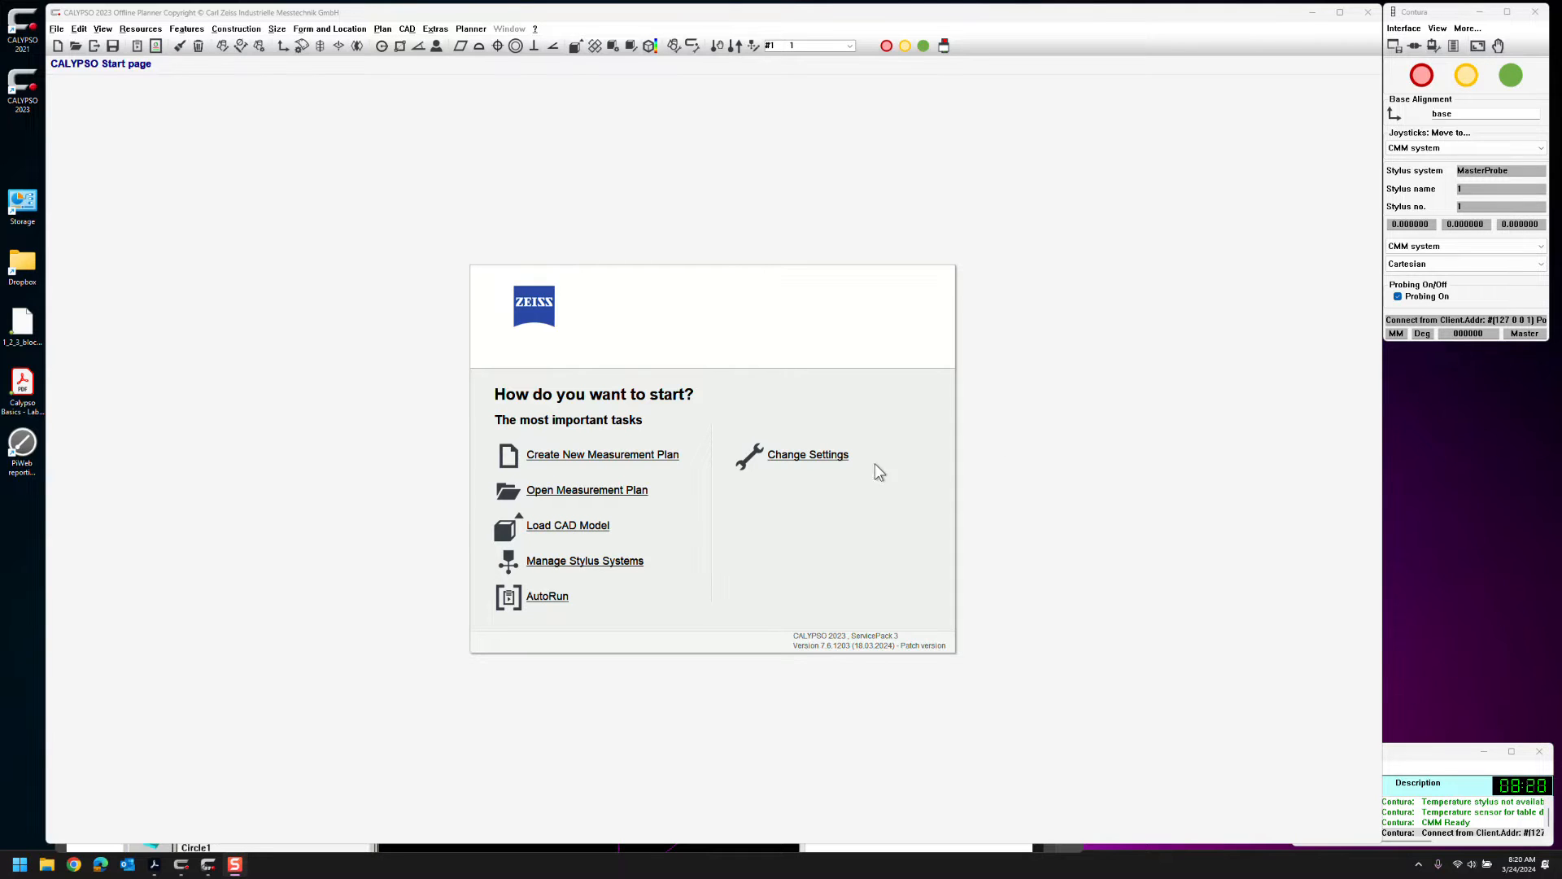
Review the Lab 3 PDF for the base alignment setup and the list of features and characteristics to measure, then return to CALYPSO
left_click(335, 849)
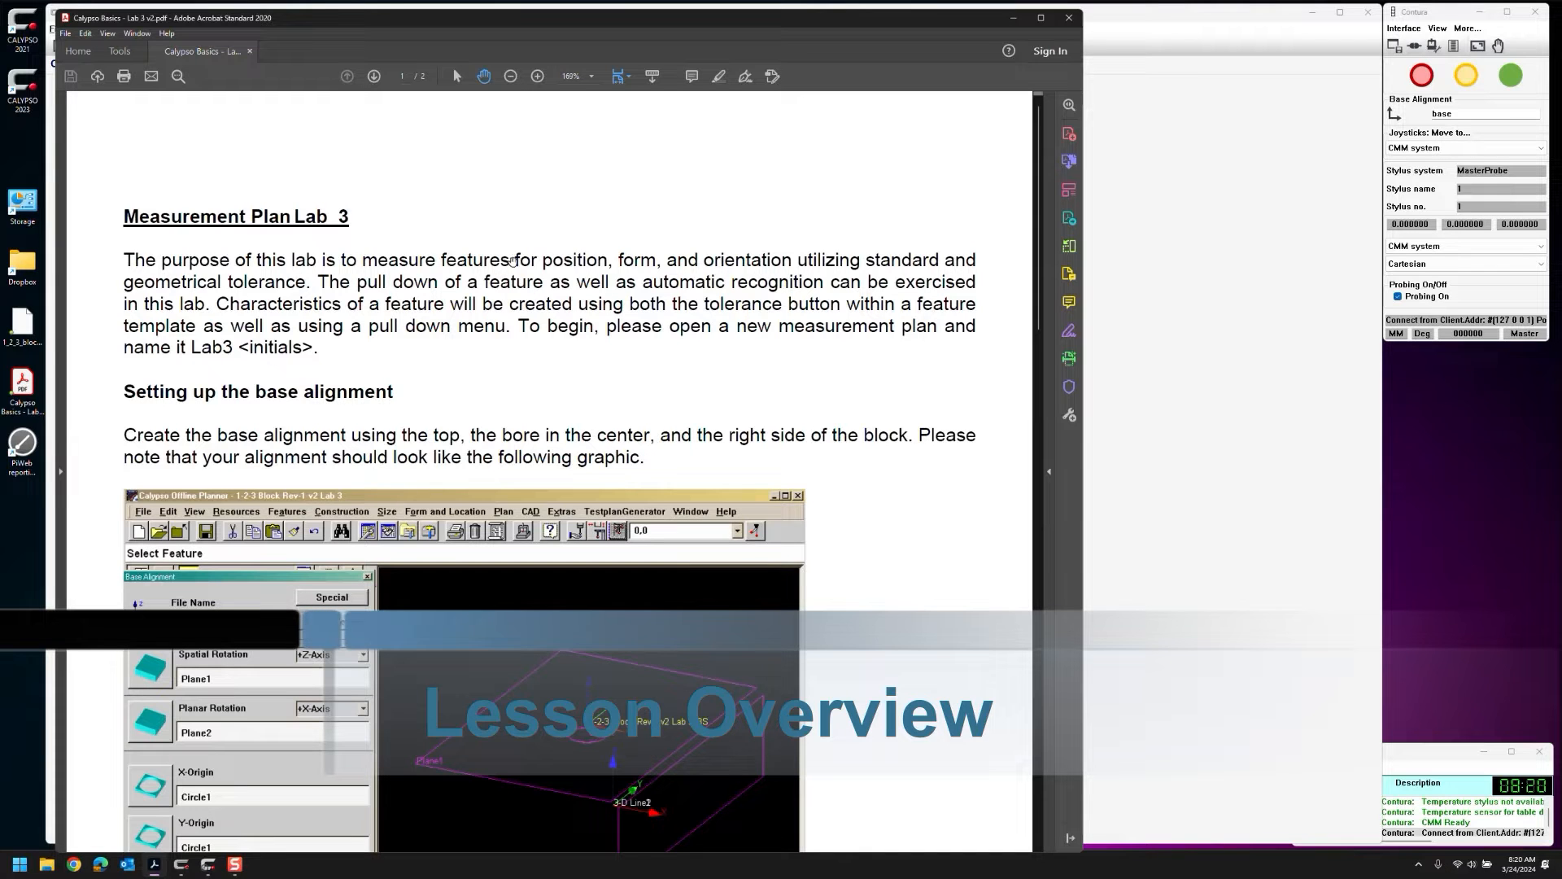
scroll(514, 251, "down", 1)
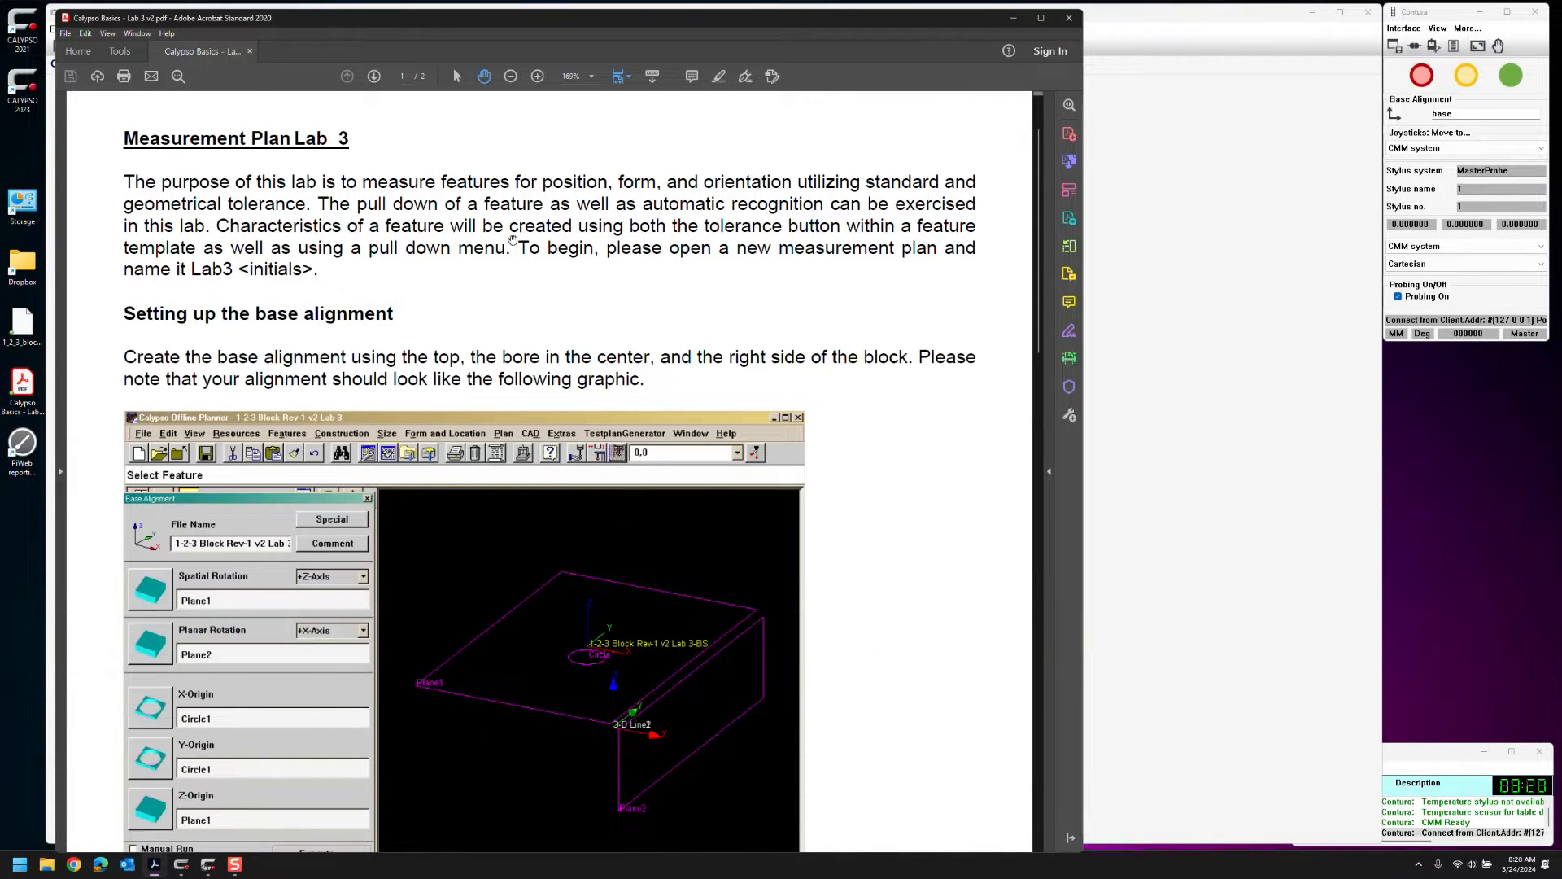
scroll(512, 244, "down", 2)
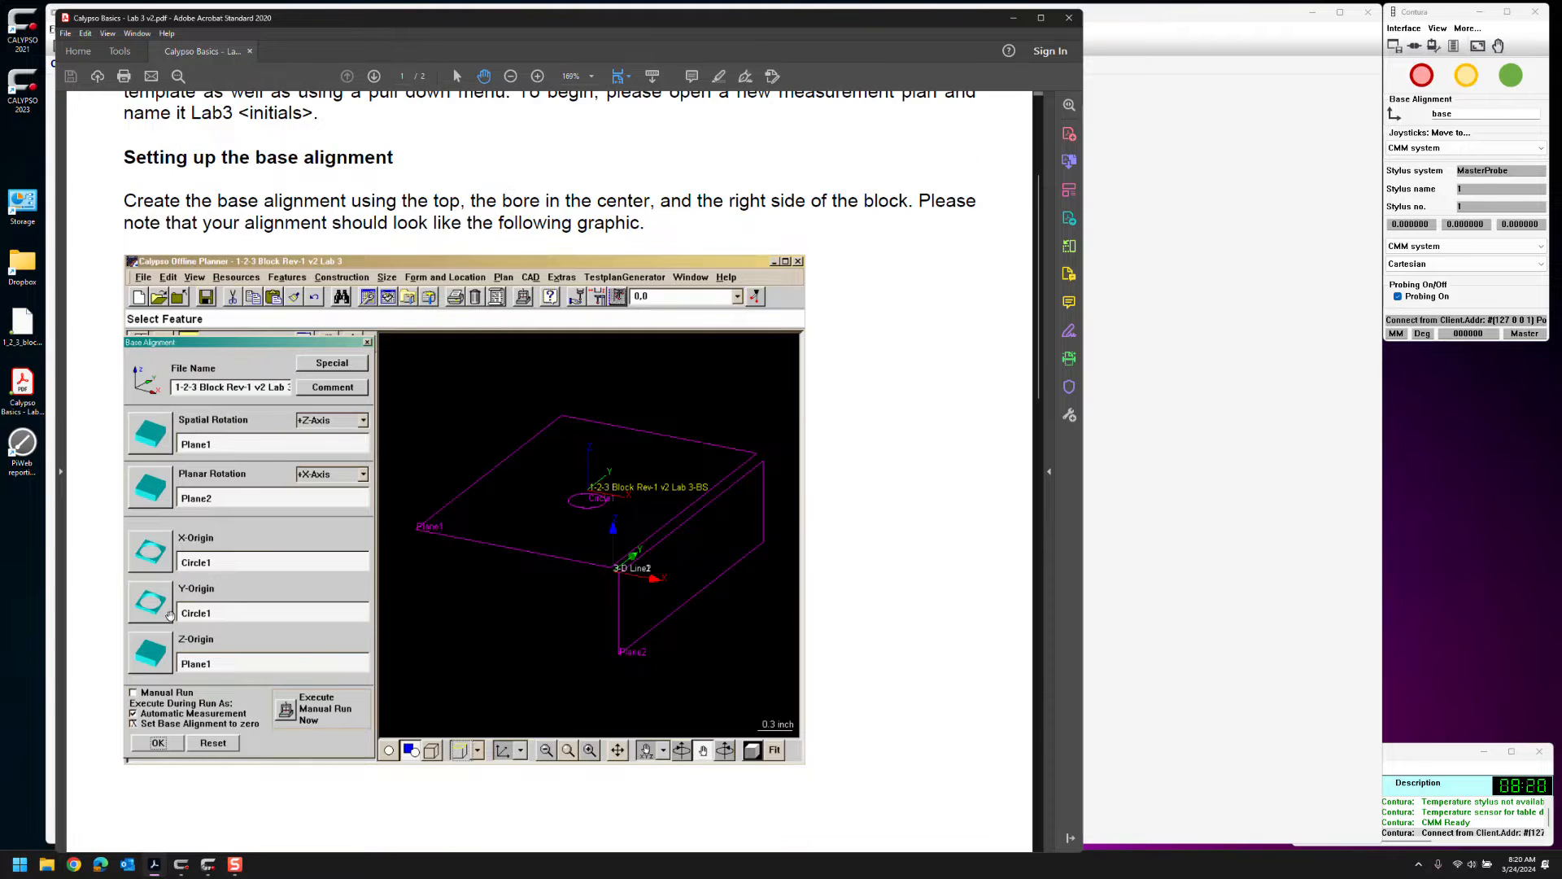
scroll(641, 612, "down", 14)
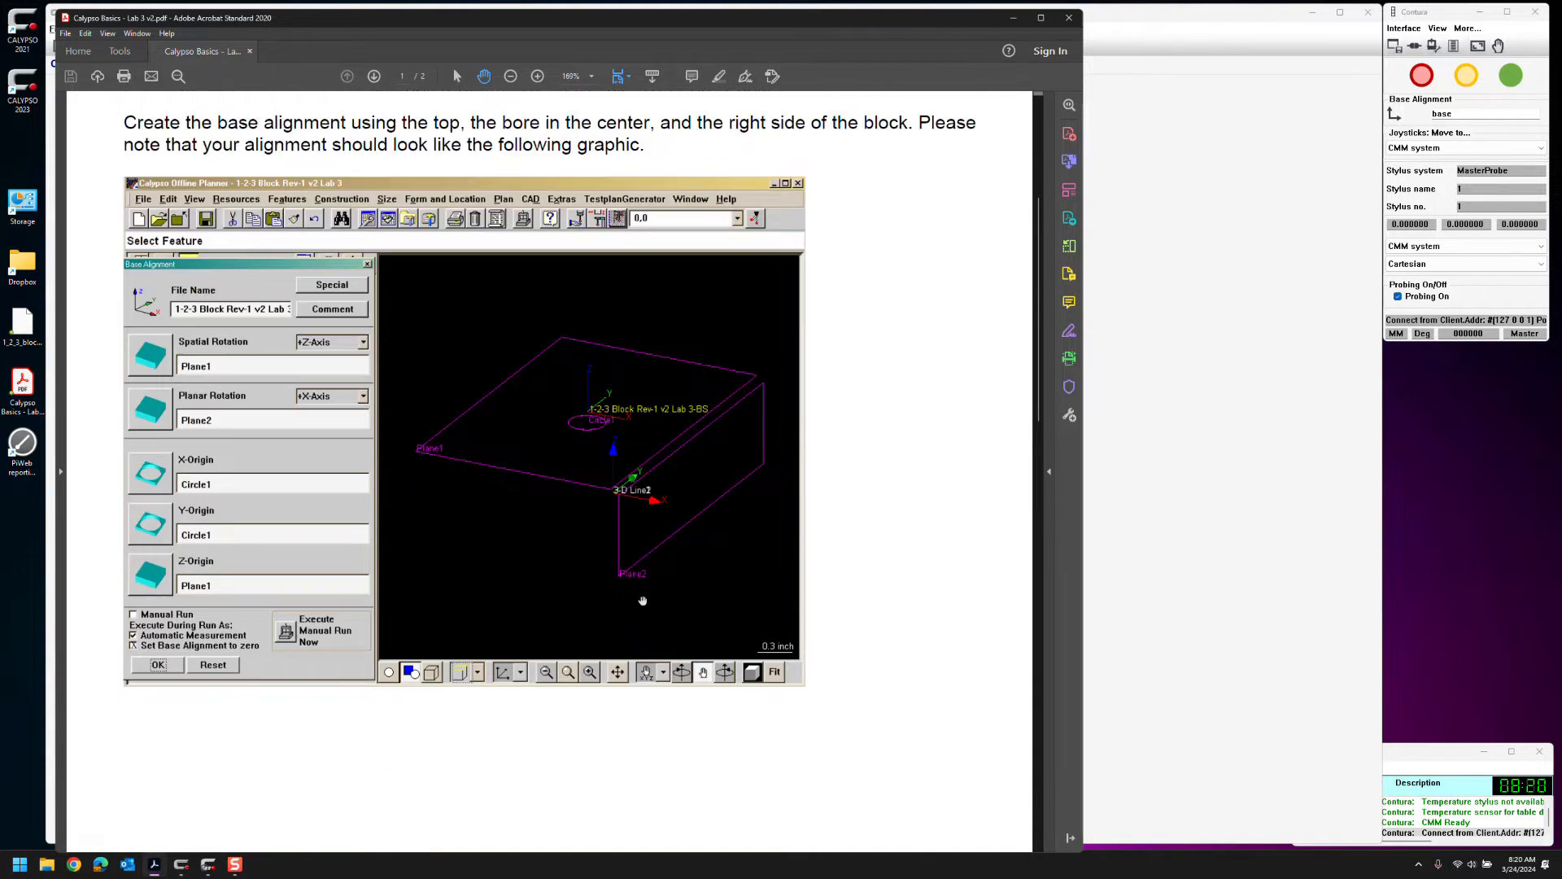
scroll(641, 612, "down", 1)
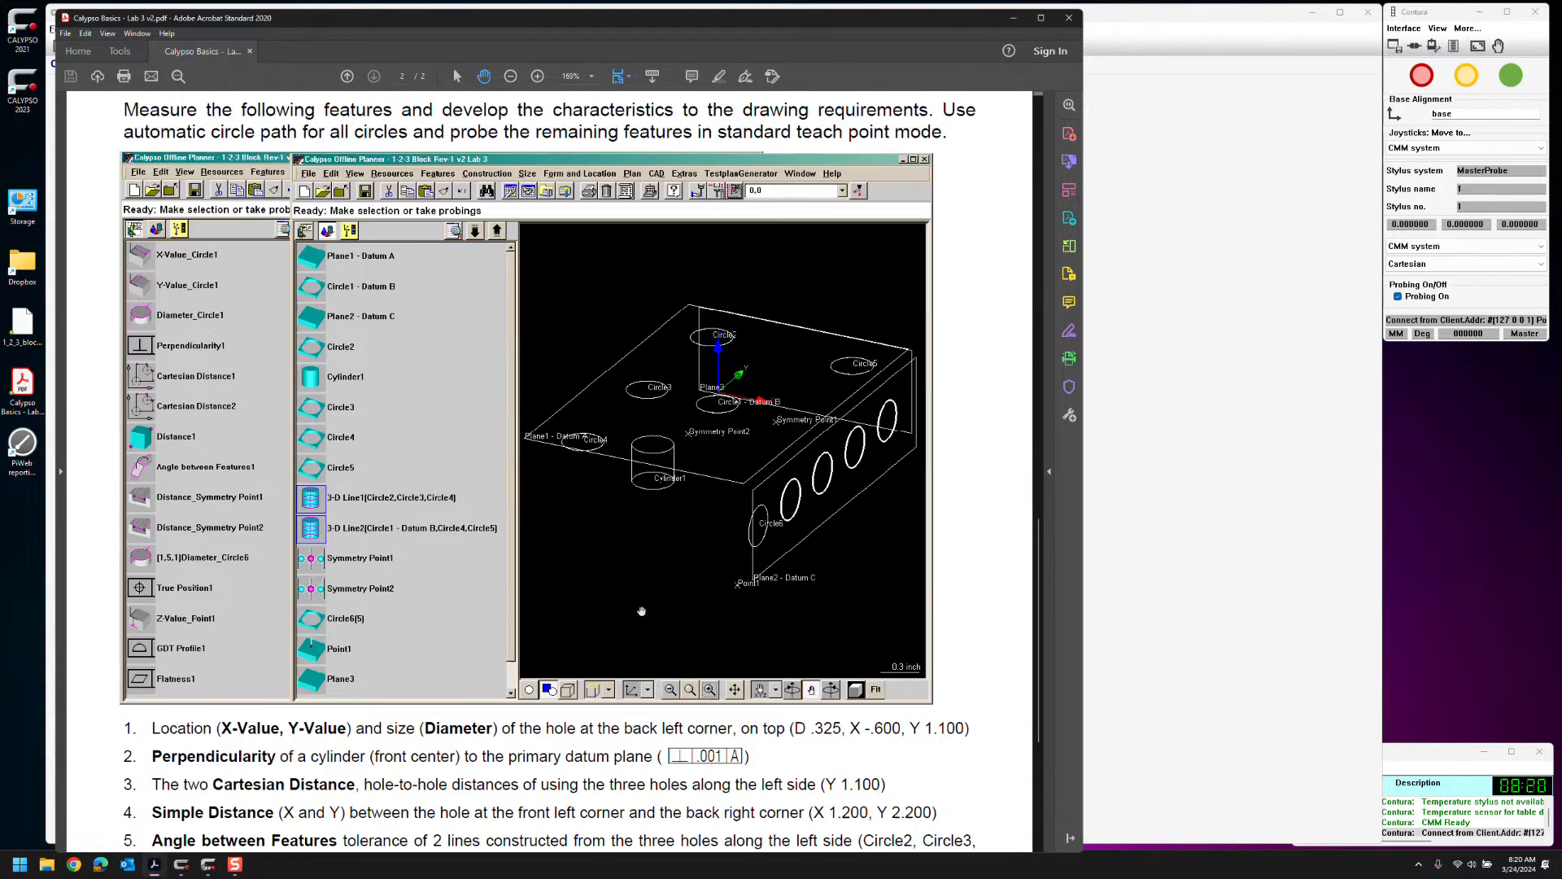
scroll(429, 523, "down", 4)
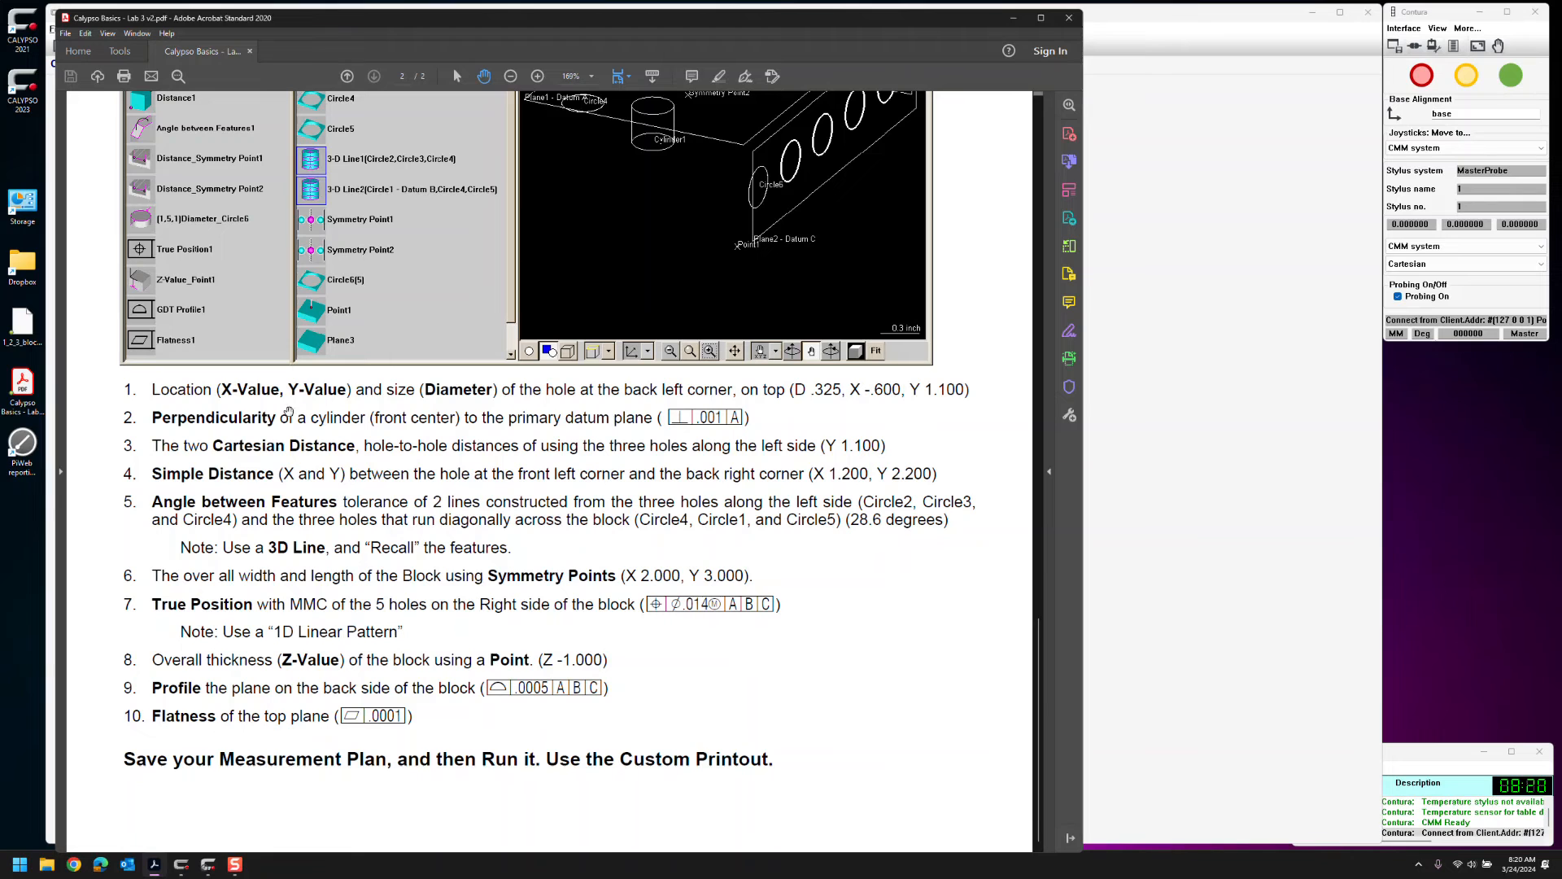
scroll(247, 624, "up", 1)
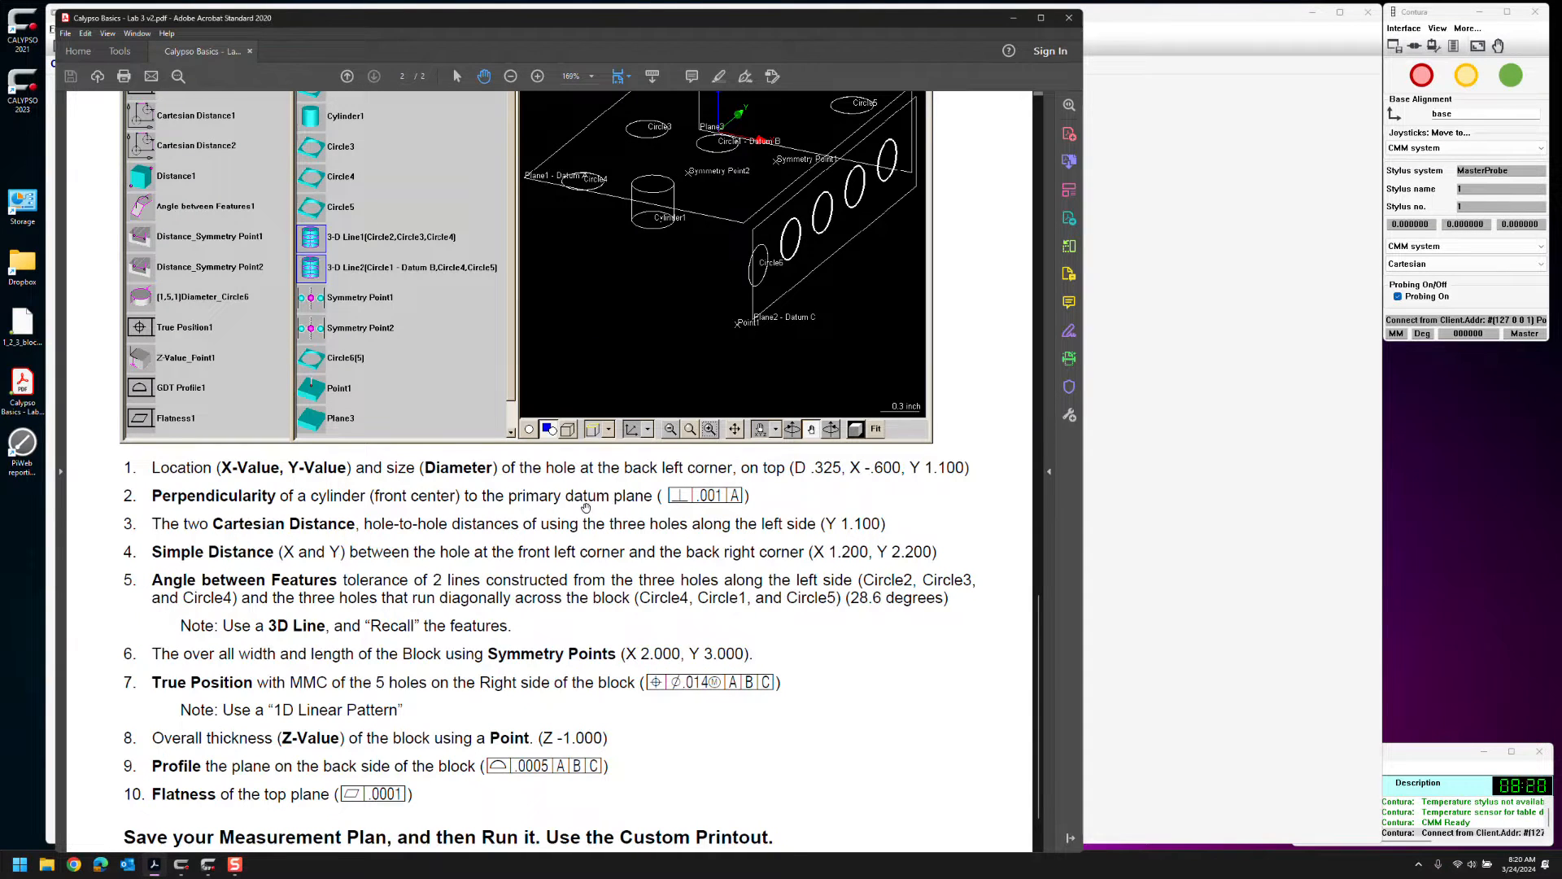
left_click(1164, 565)
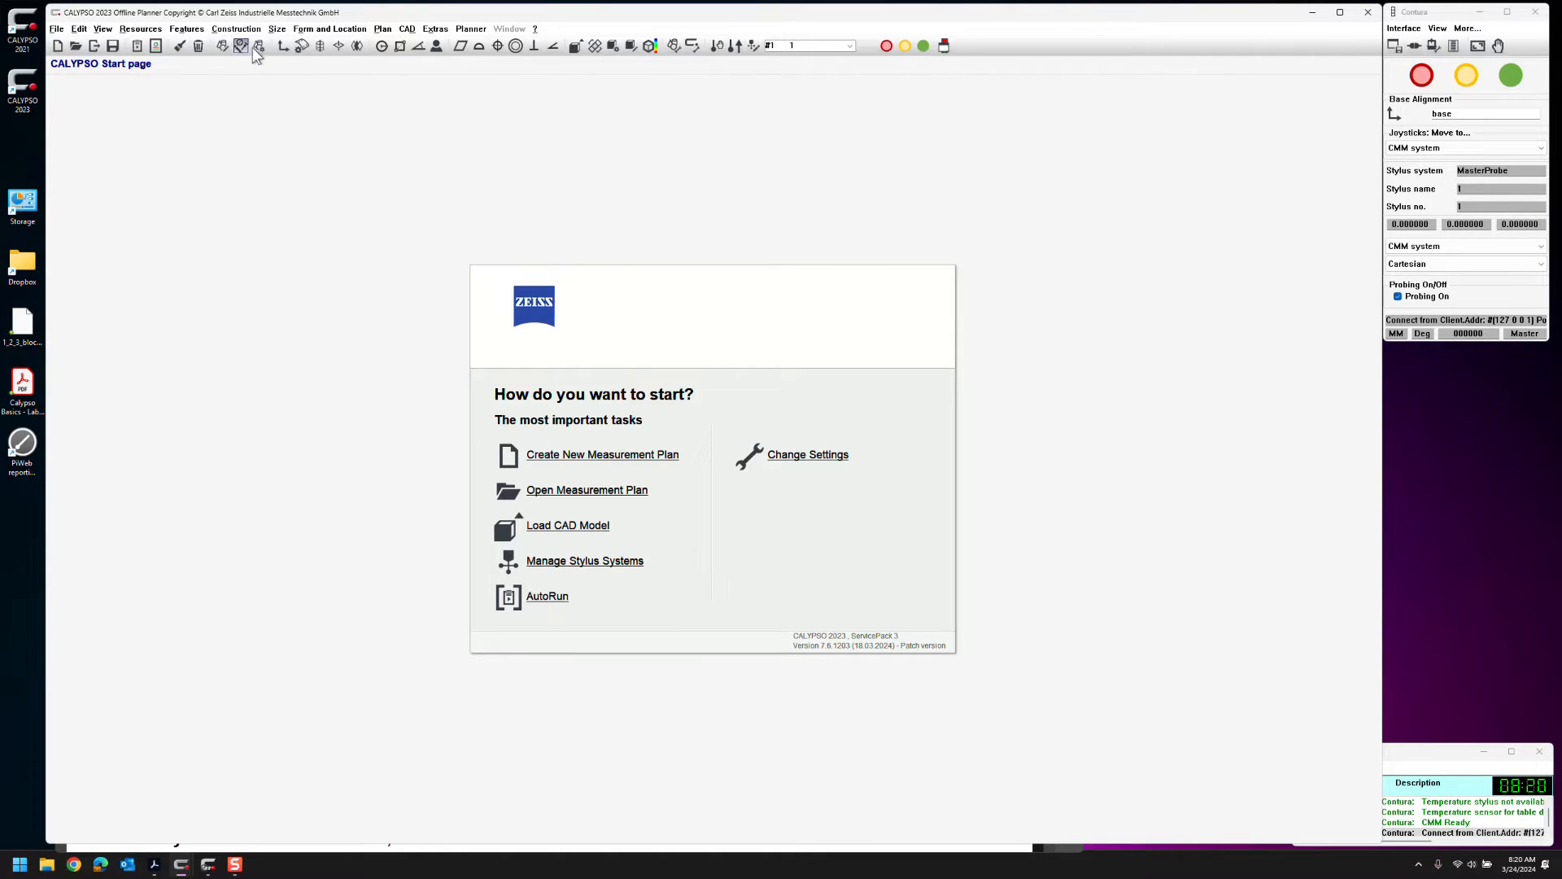
Hide the CMM control window and show it again
left_click(944, 46)
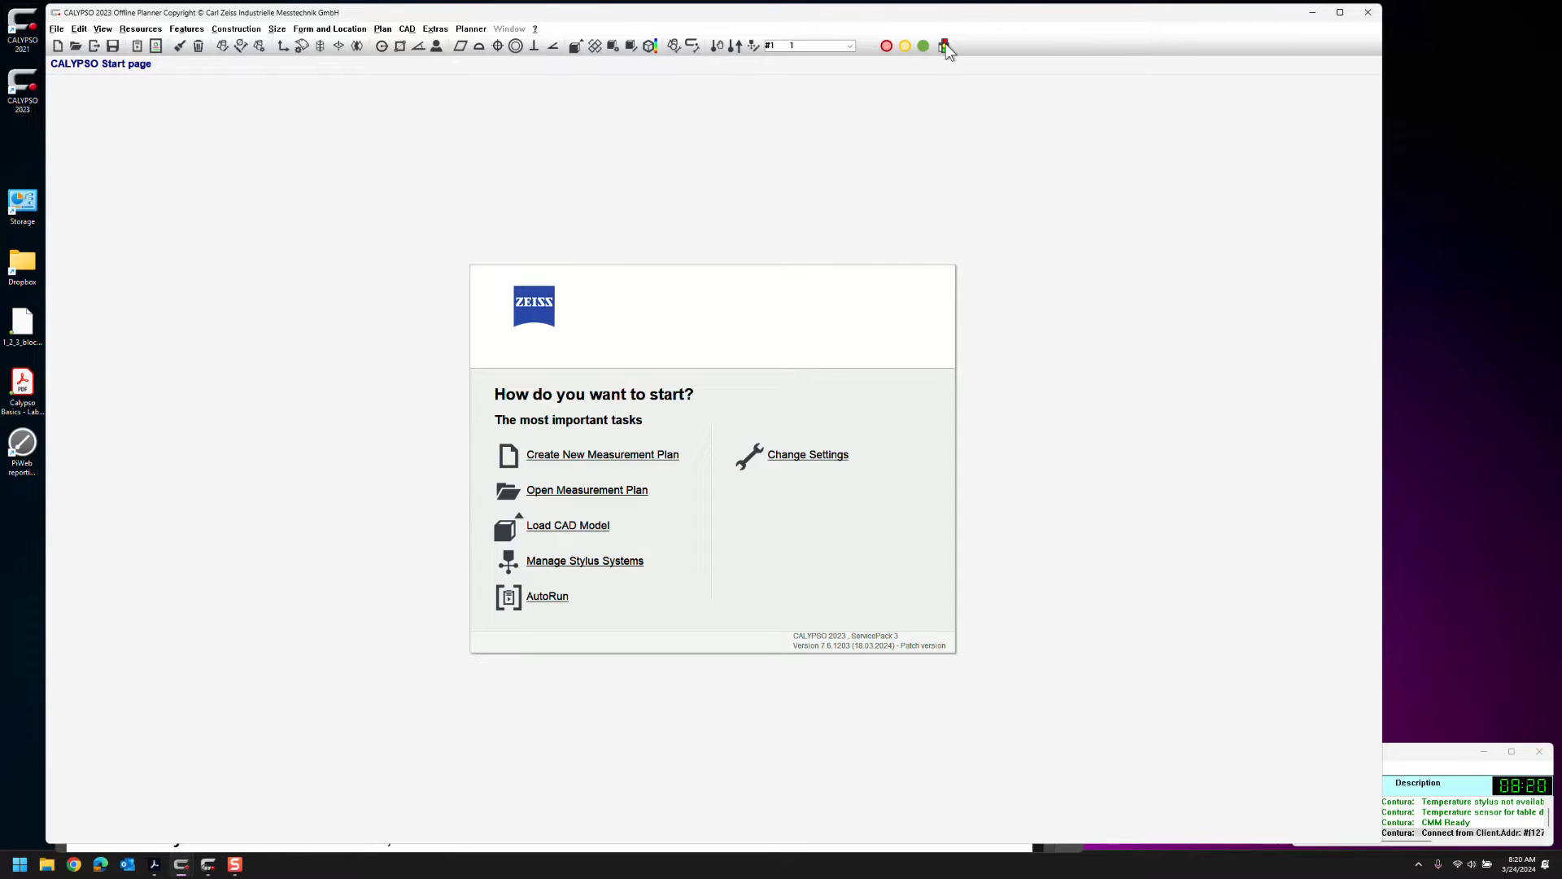
left_click(945, 46)
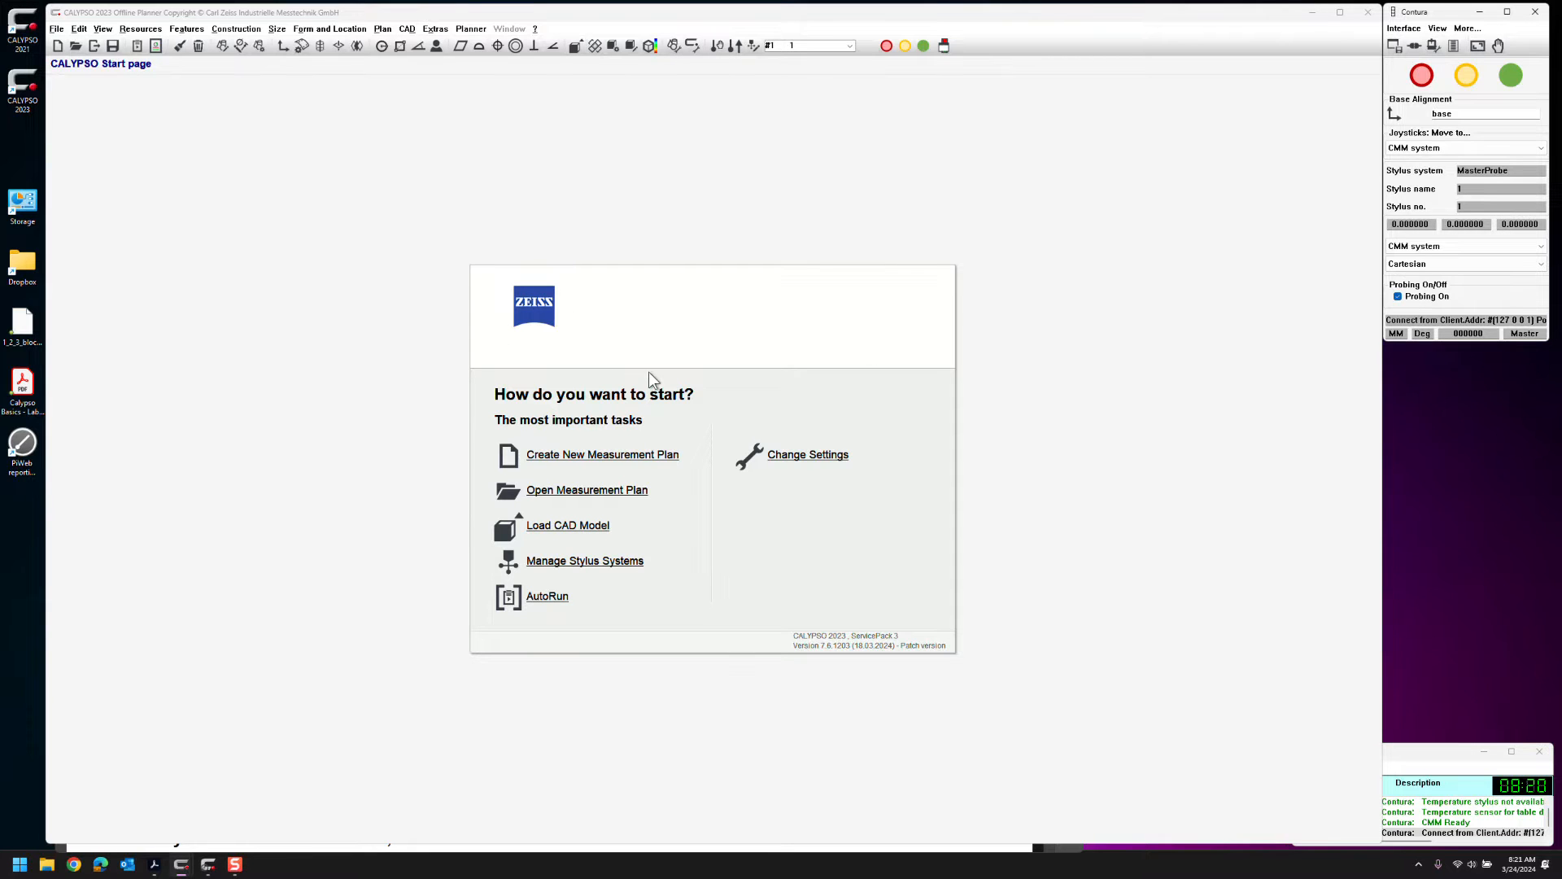
Load the CAD model 1_2_3_block.stp from the Desktop
left_click(552, 530)
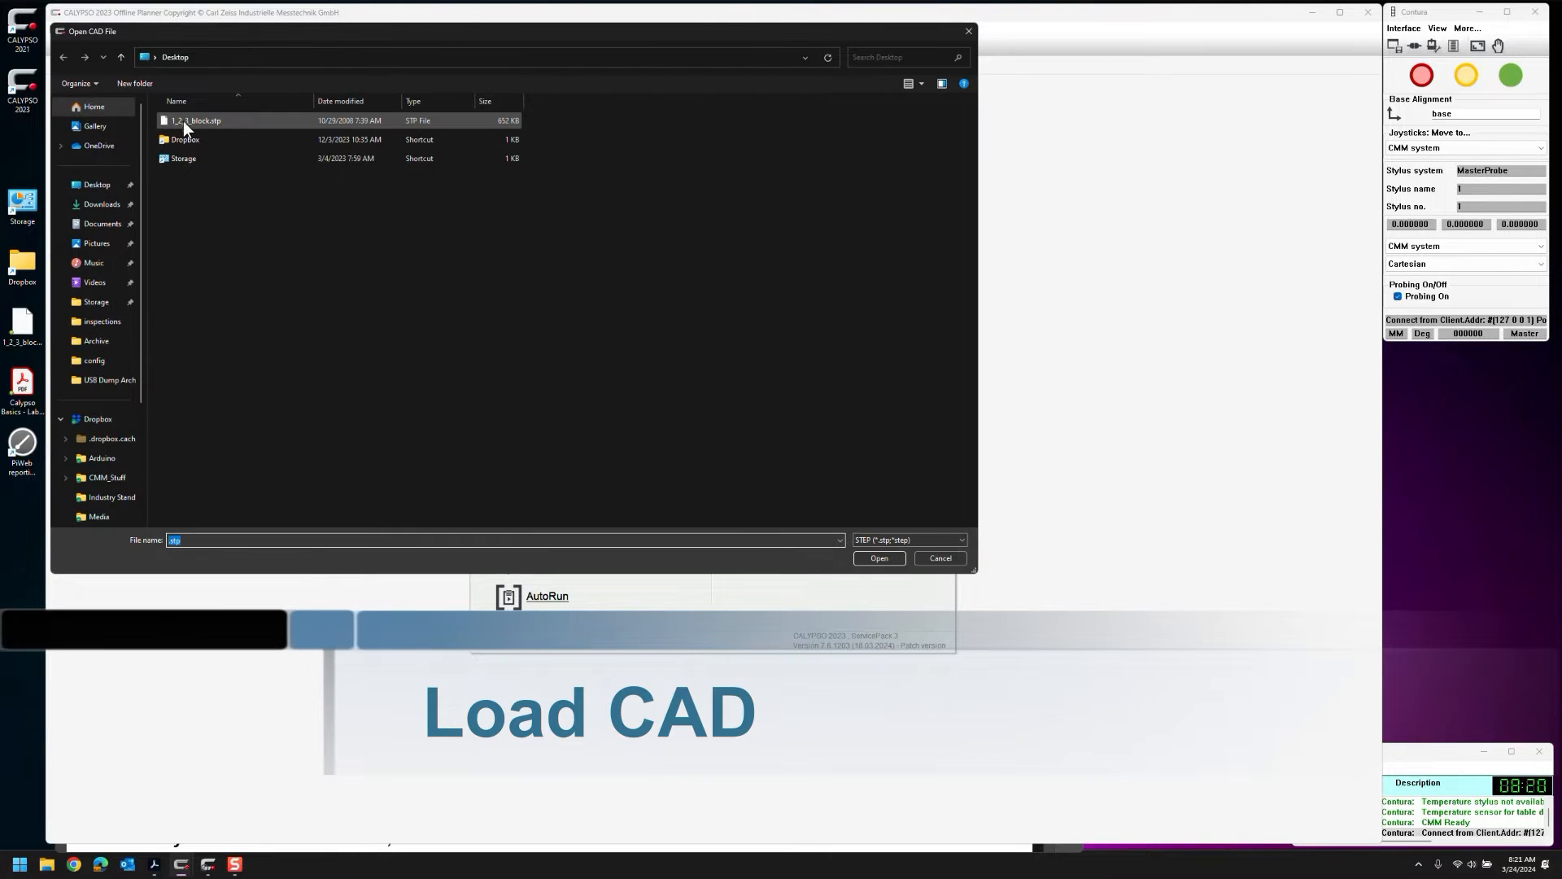
left_click(192, 119)
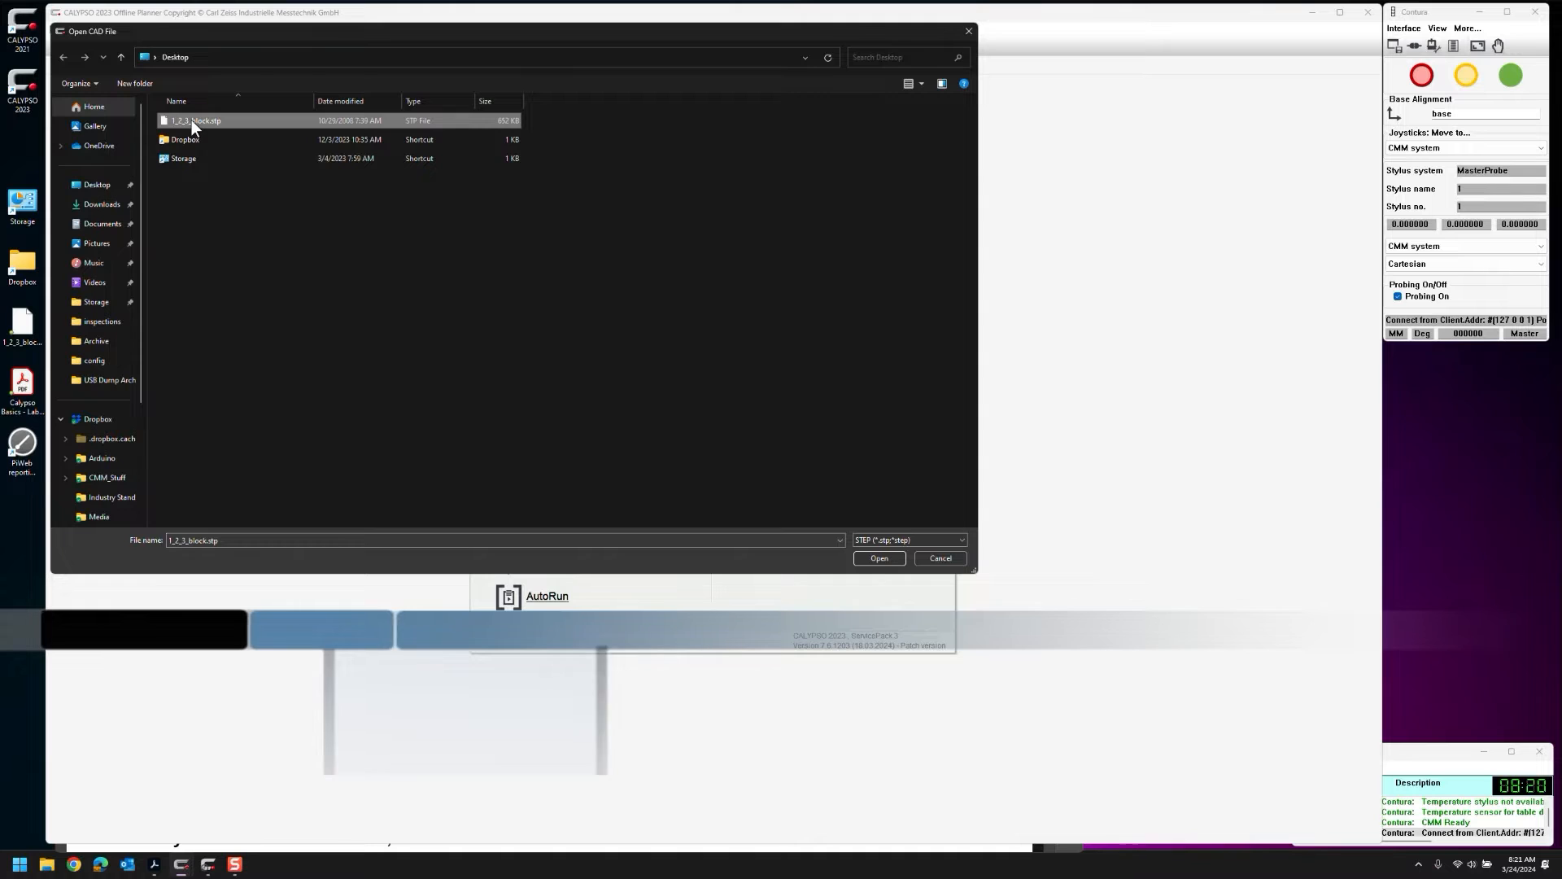
left_click(880, 558)
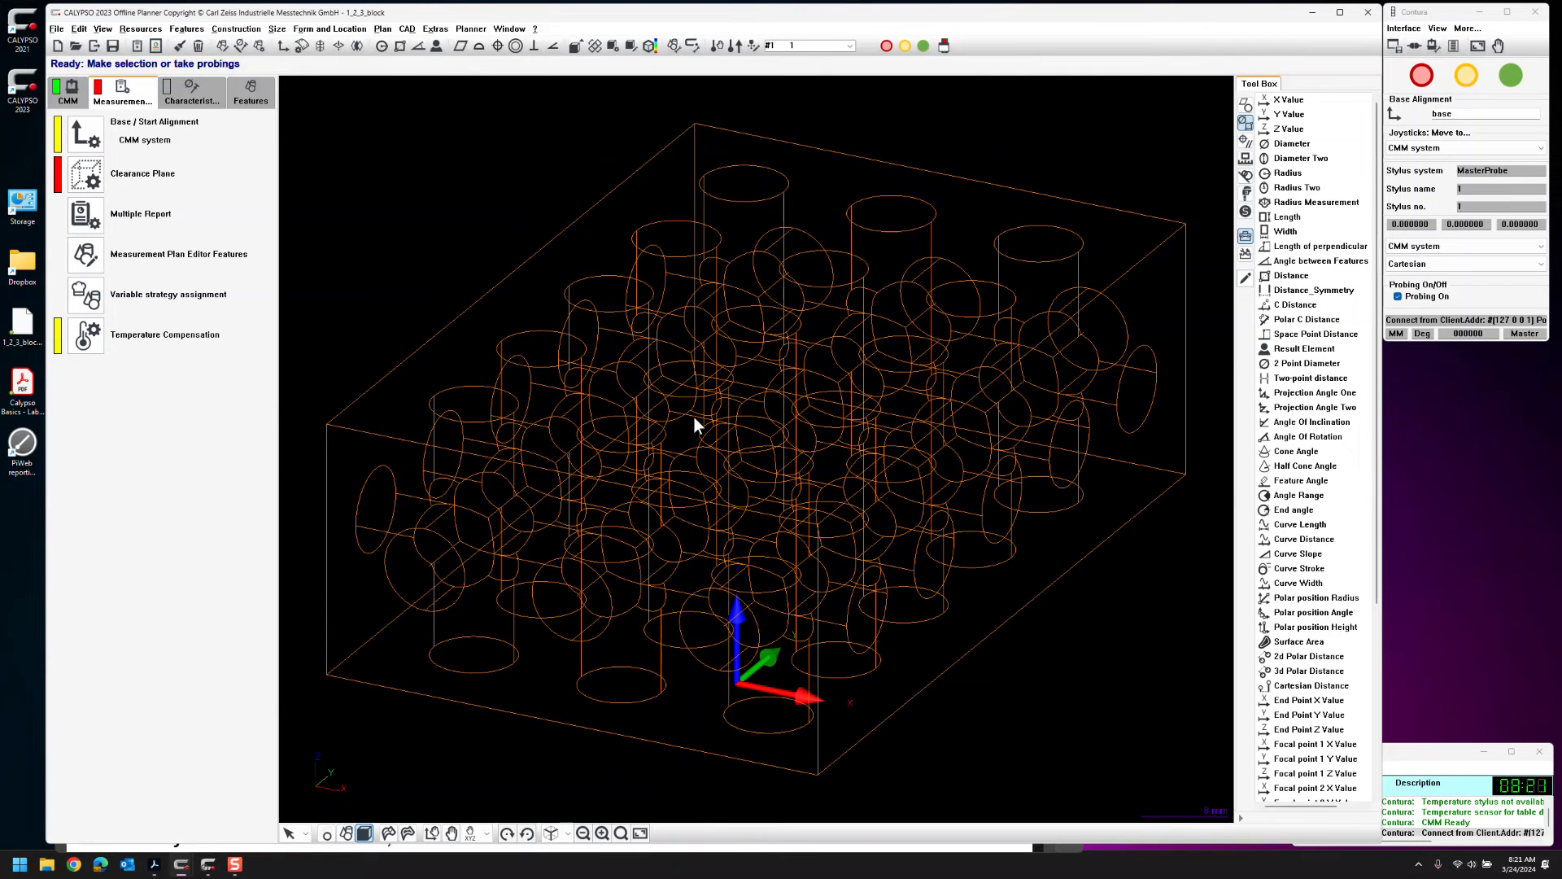
Save the measurement plan under the new name 1_2_3_block v1
left_click(56, 28)
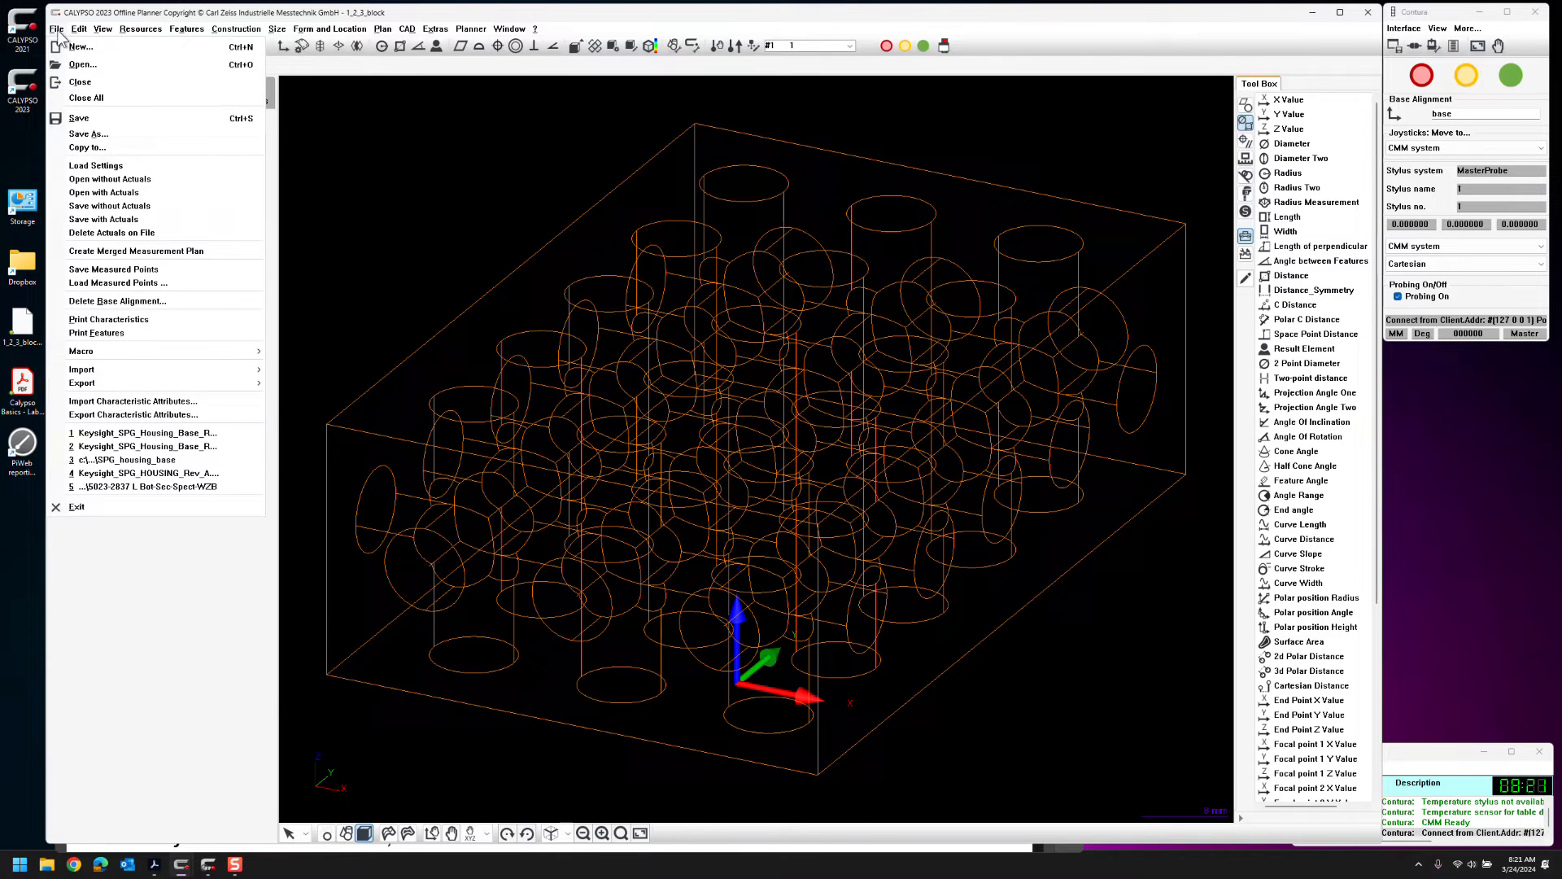
left_click(81, 134)
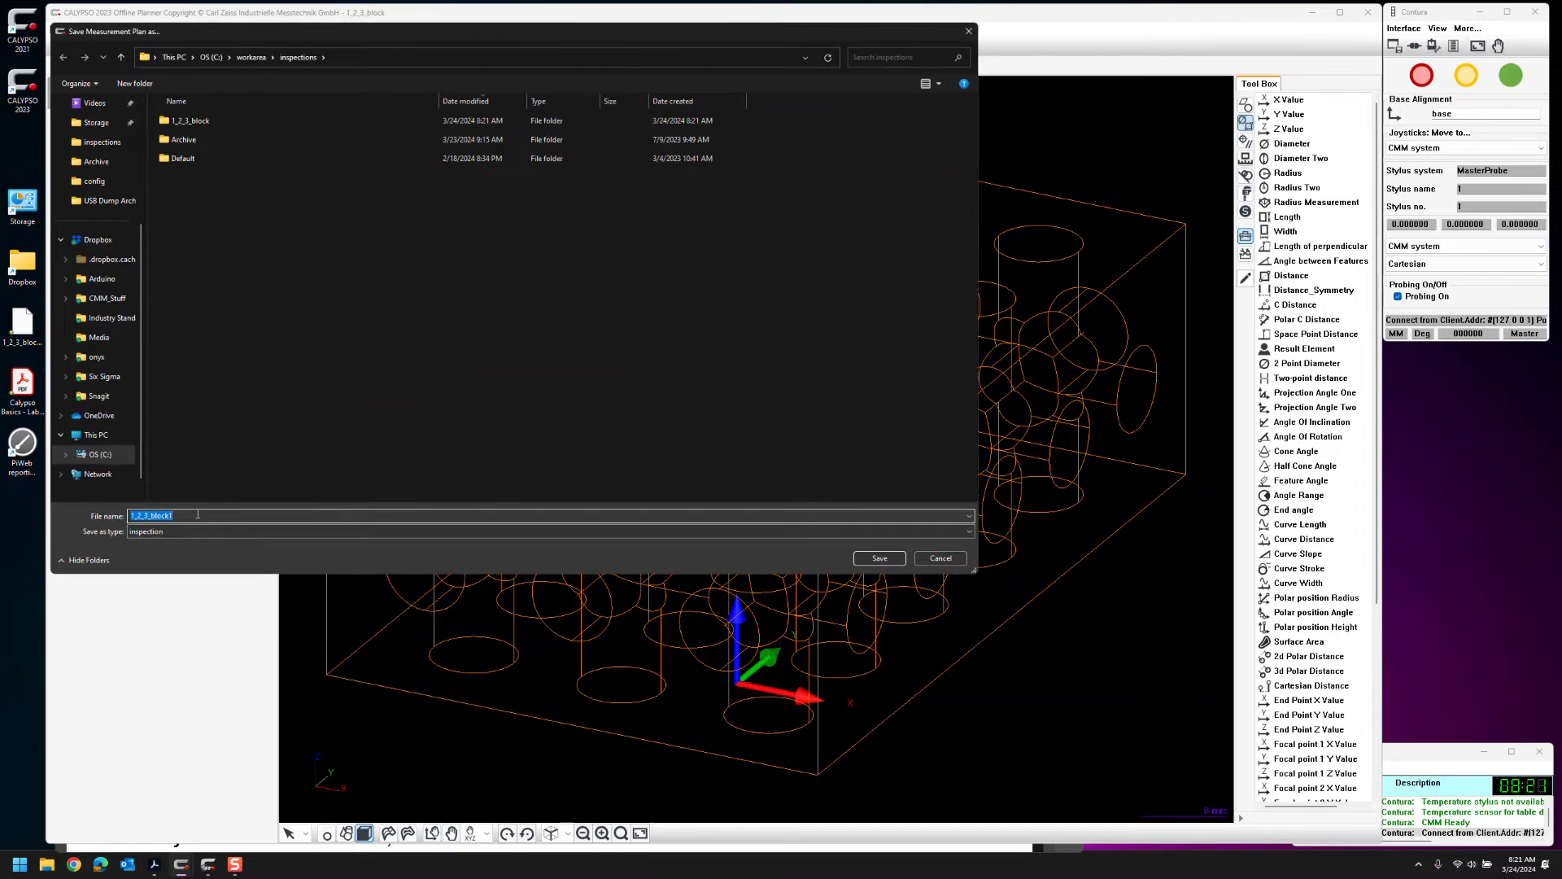
left_click(197, 515)
left_click(872, 558)
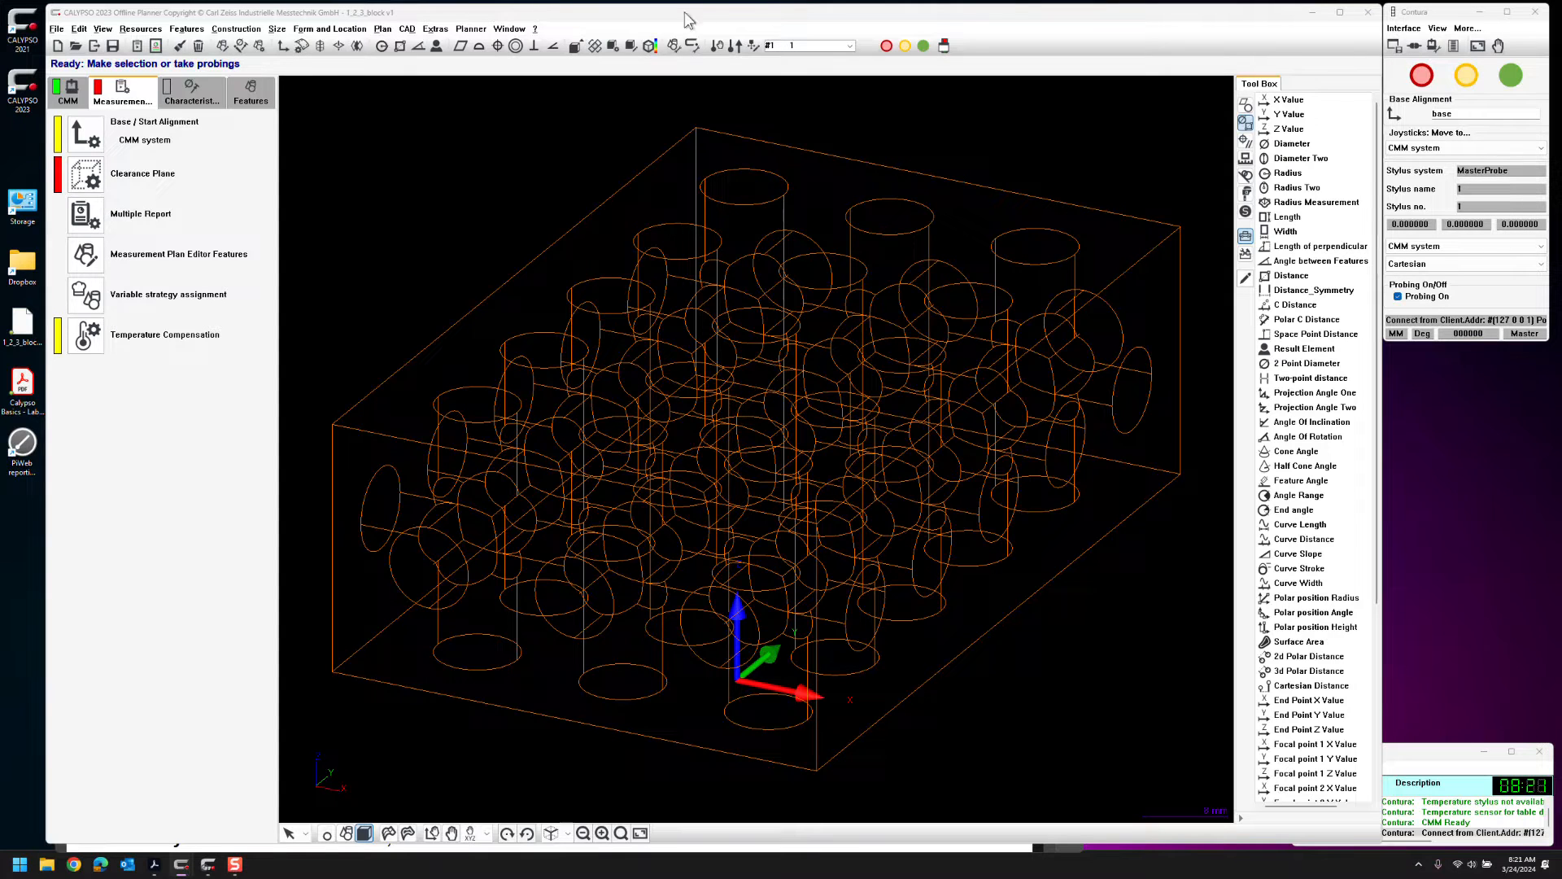
Switch the block's display from wireframe to shaded surfaces with visible edges
left_click(407, 832)
left_click(388, 832)
middle_click_drag(582, 525, 586, 366)
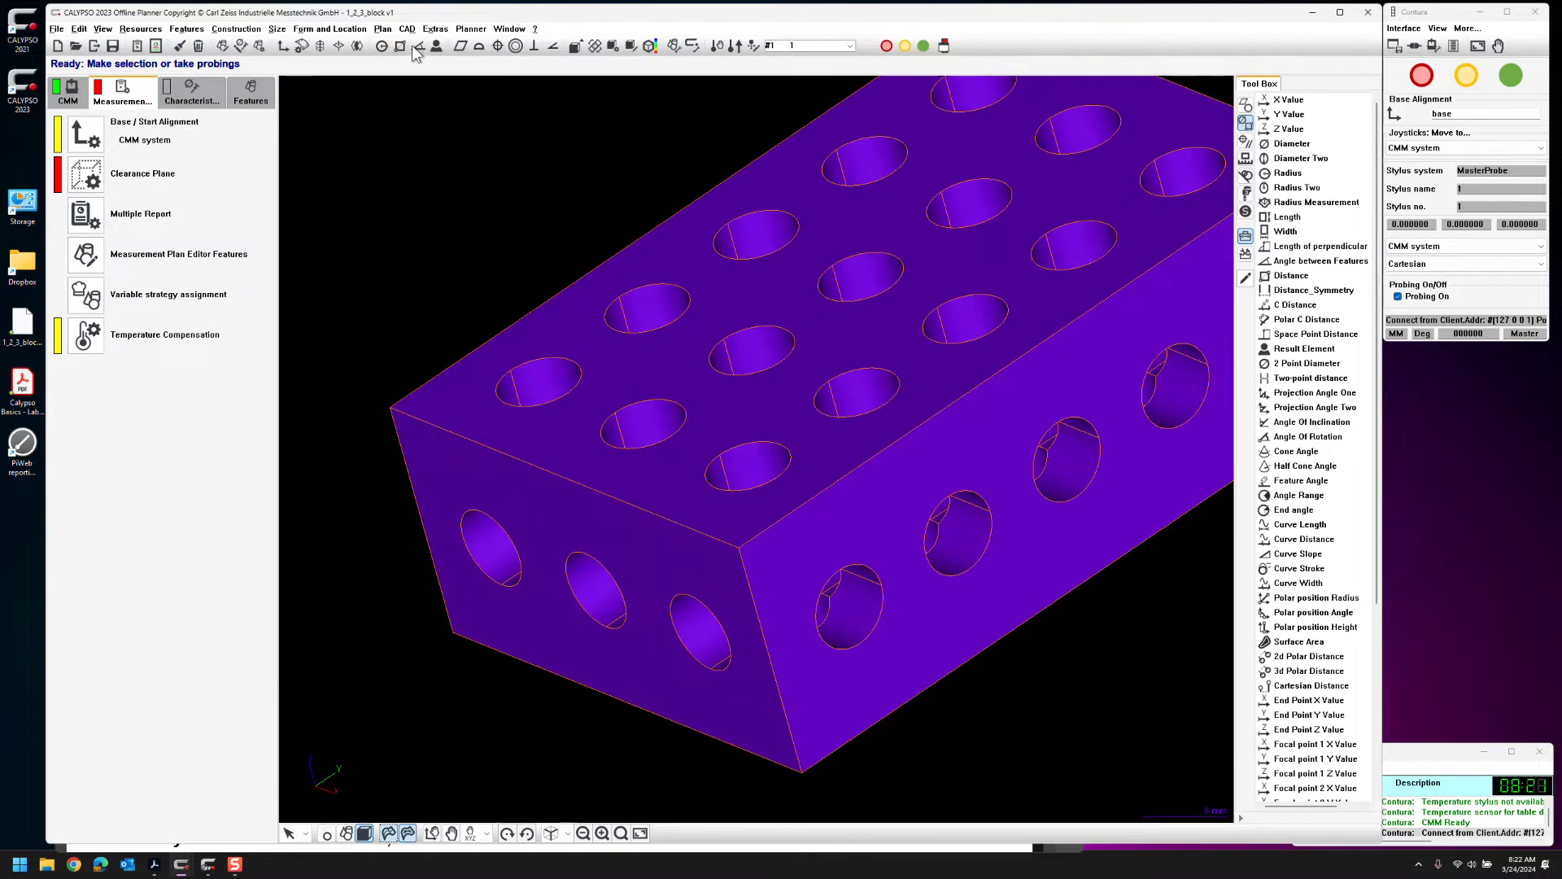
Run CAD healing on the block with Build Geometry and Correct boundary curves enabled, and save the measurement plan
left_click(595, 46)
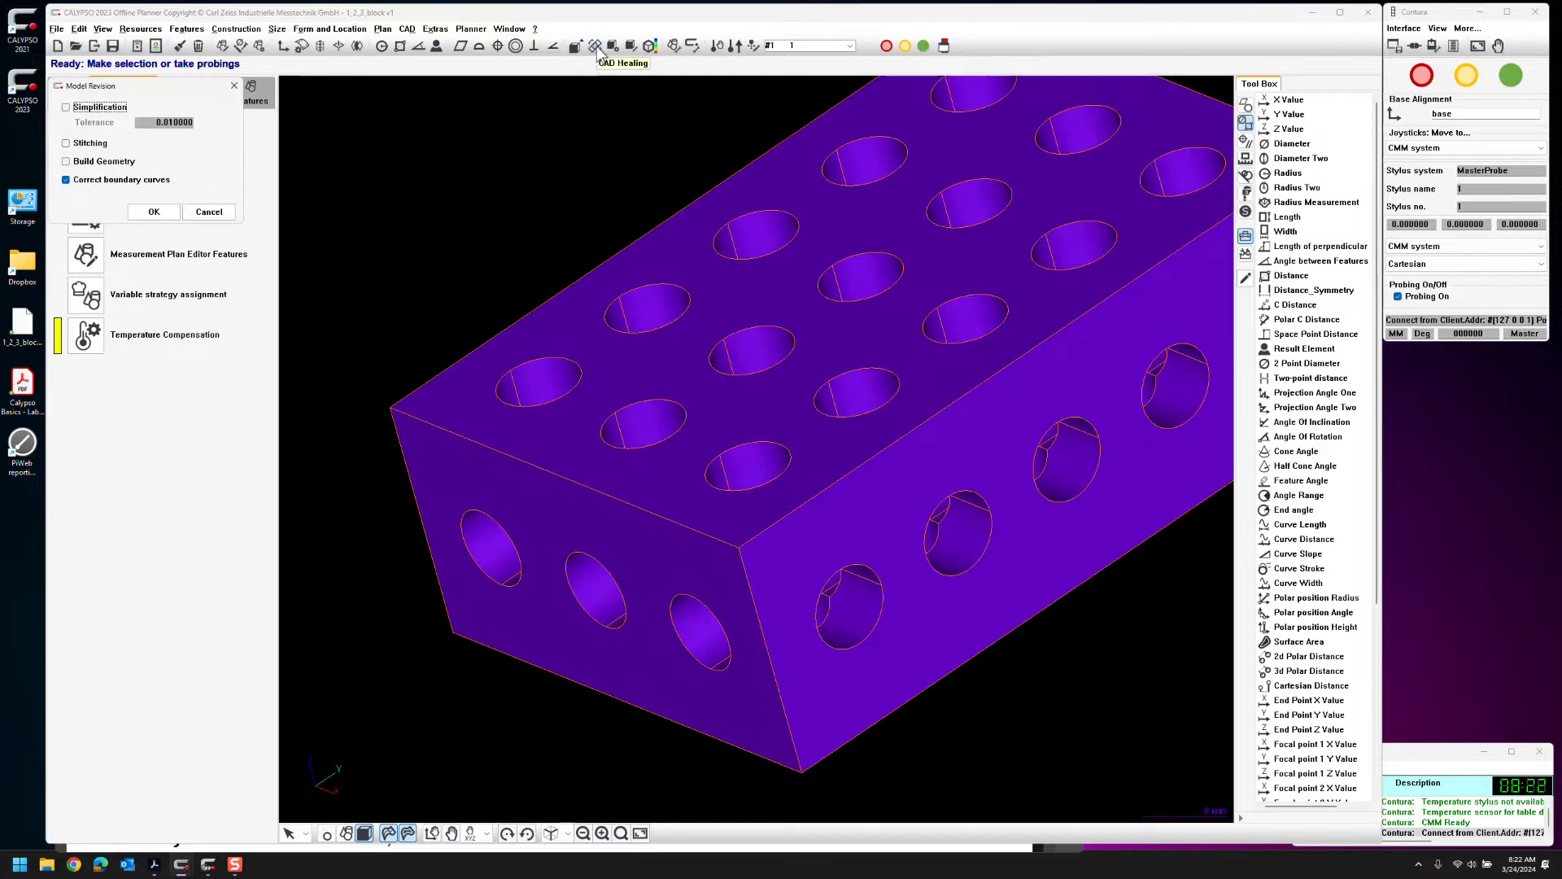
left_click(79, 164)
left_click(155, 212)
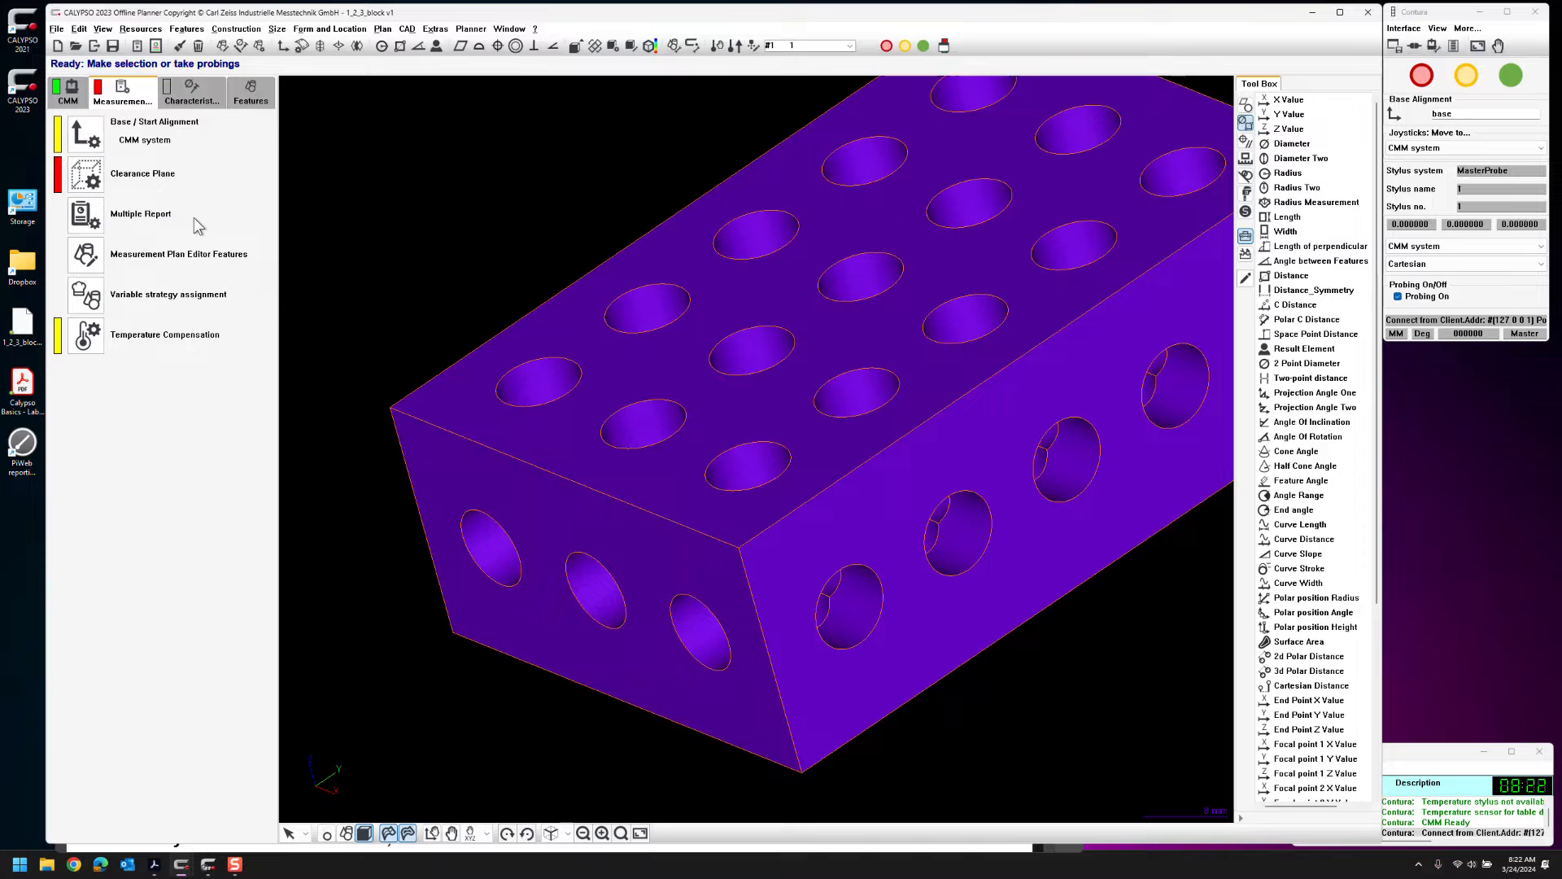
middle_click_drag(735, 565, 724, 521)
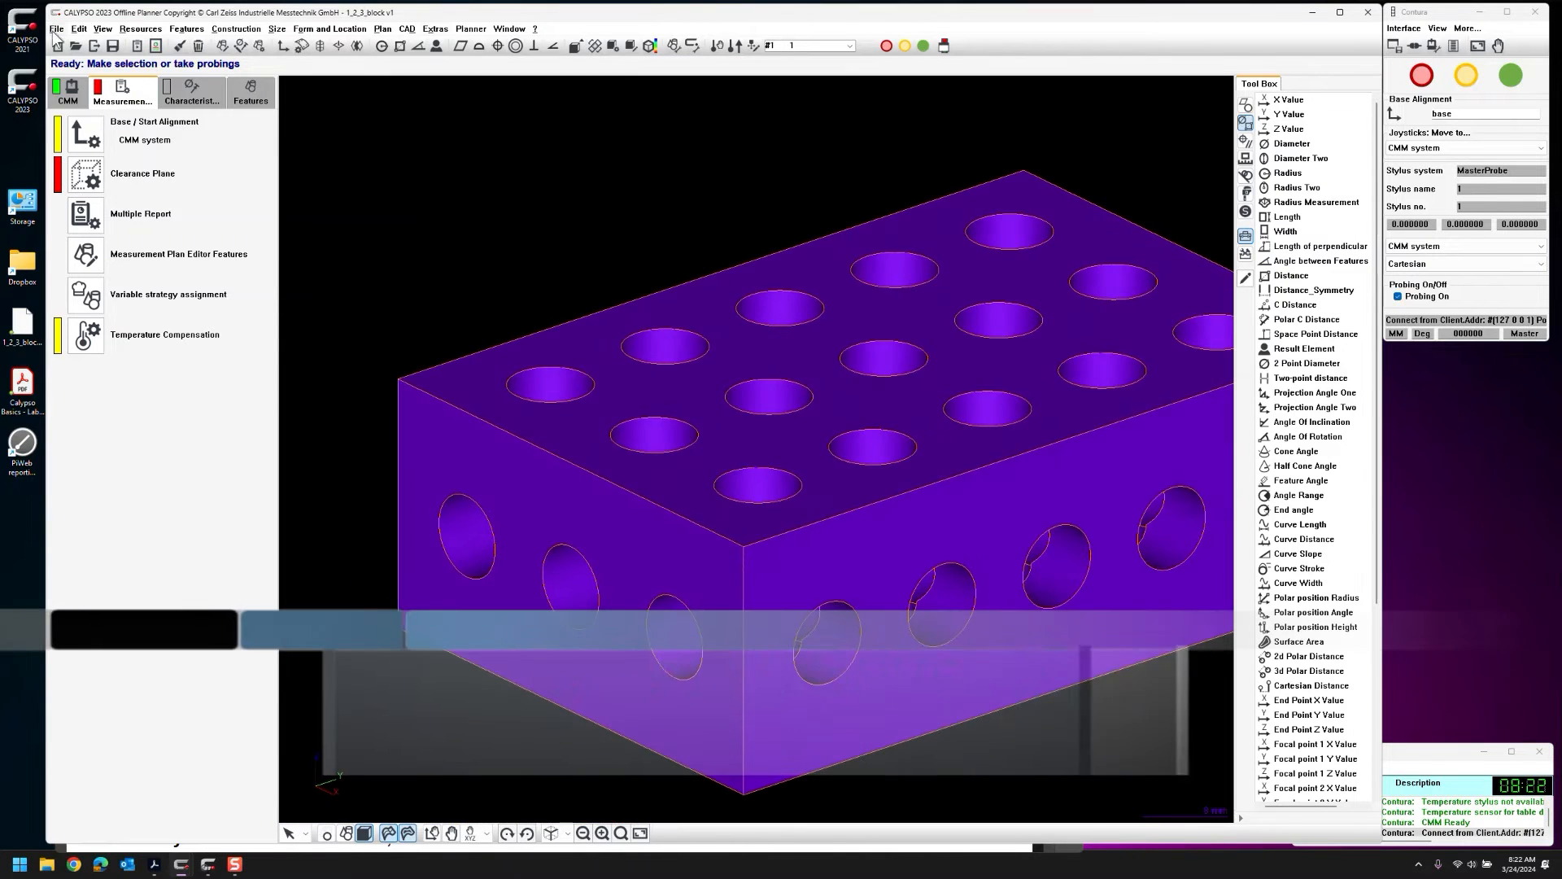
left_click(113, 46)
Extract the block's top face from the CAD model as a plane feature using Extract Features
scroll(578, 330, "down", 3)
middle_click_drag(578, 330, 600, 373)
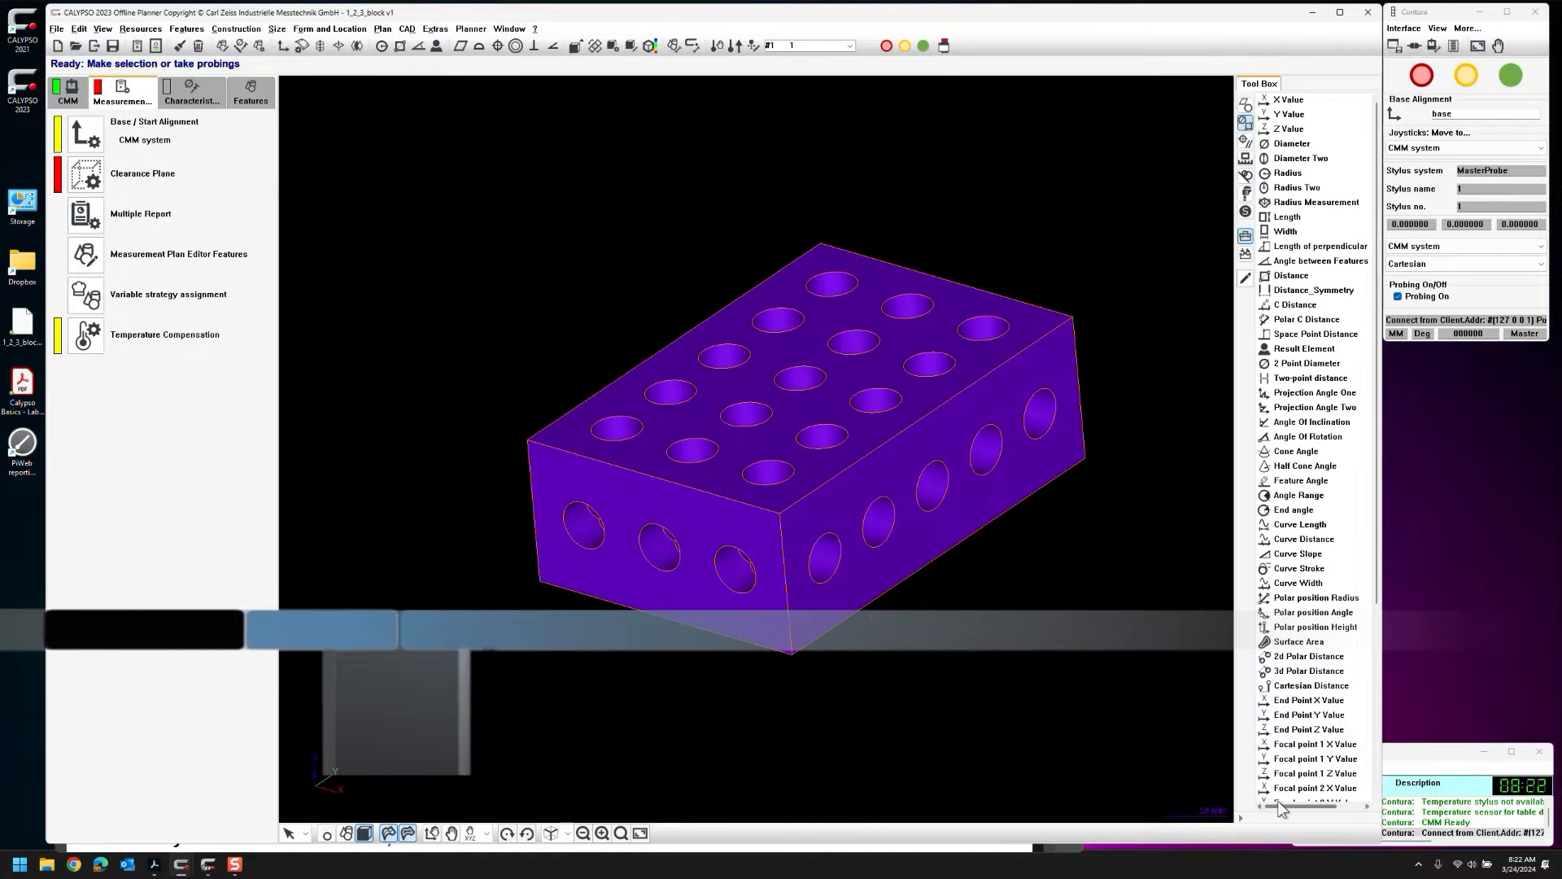
left_click(304, 833)
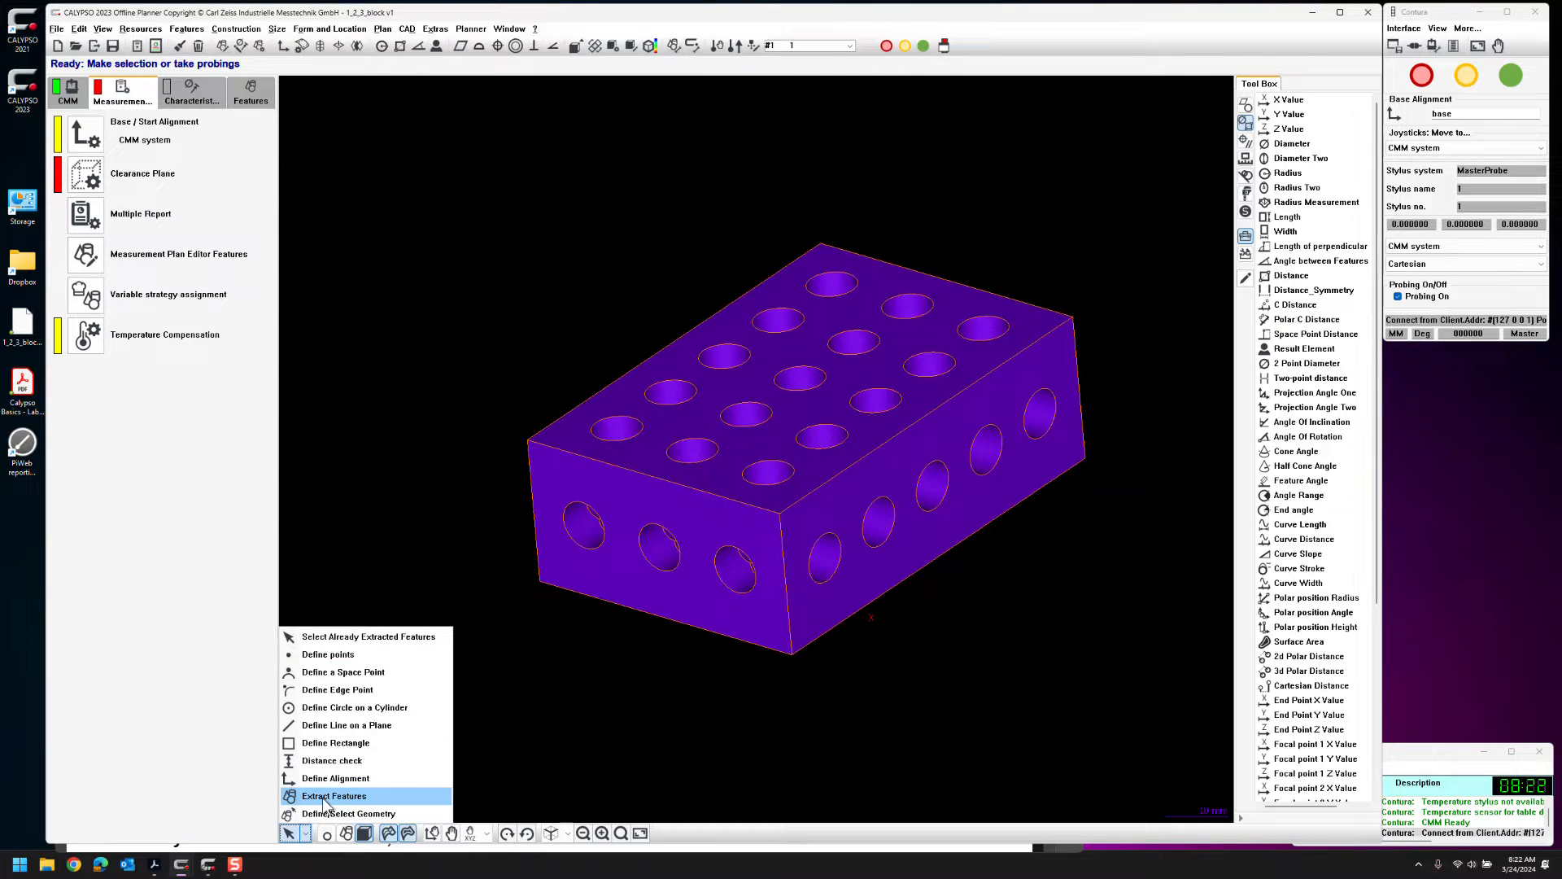
left_click(324, 798)
middle_click_drag(729, 532, 745, 535)
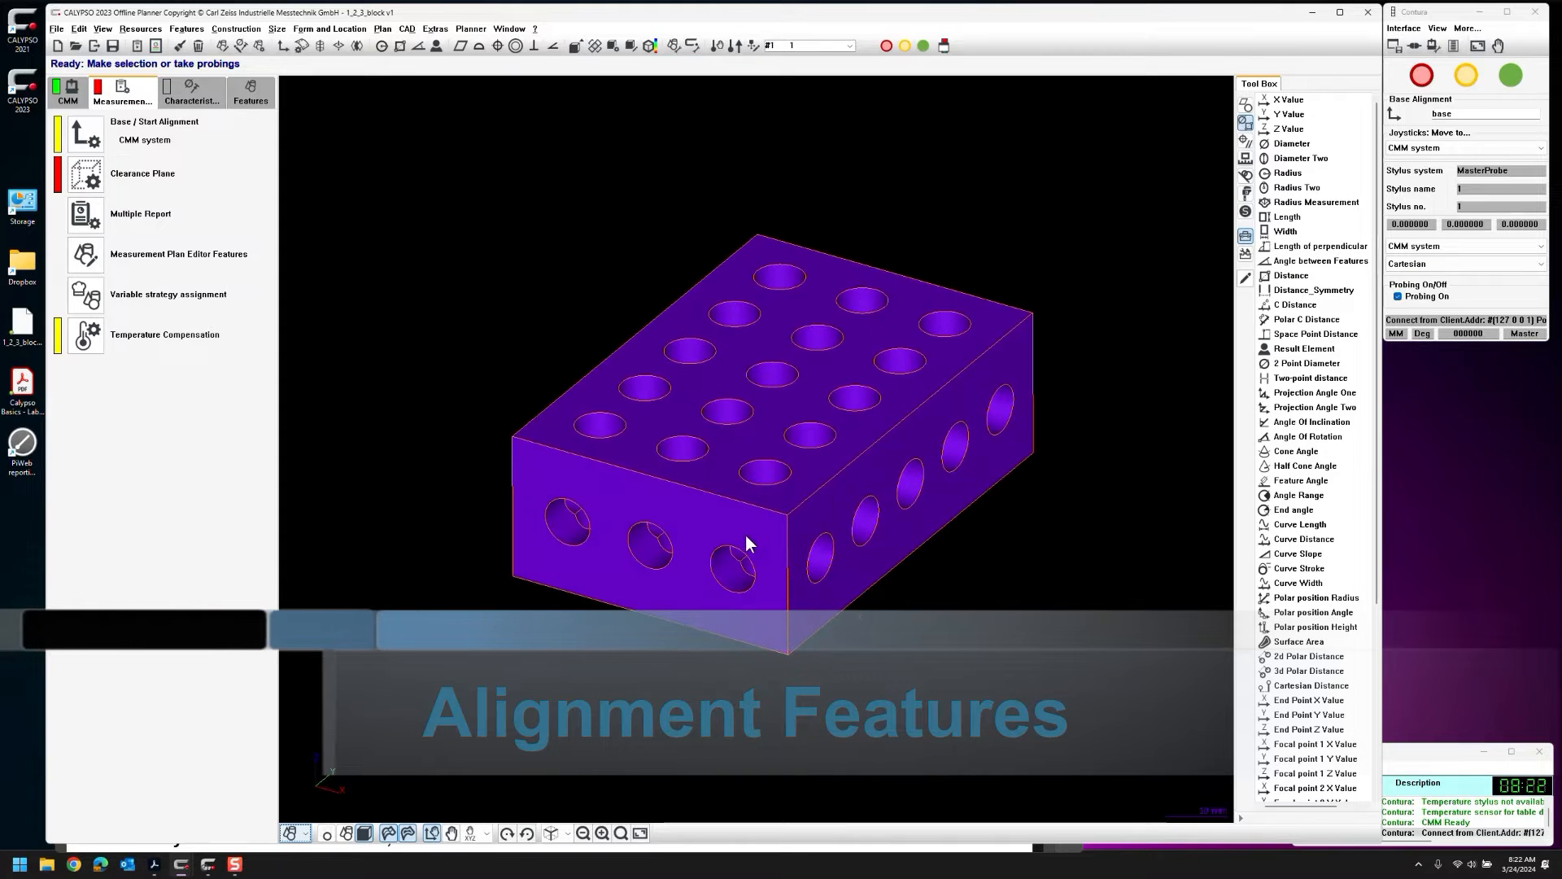
left_click(721, 366)
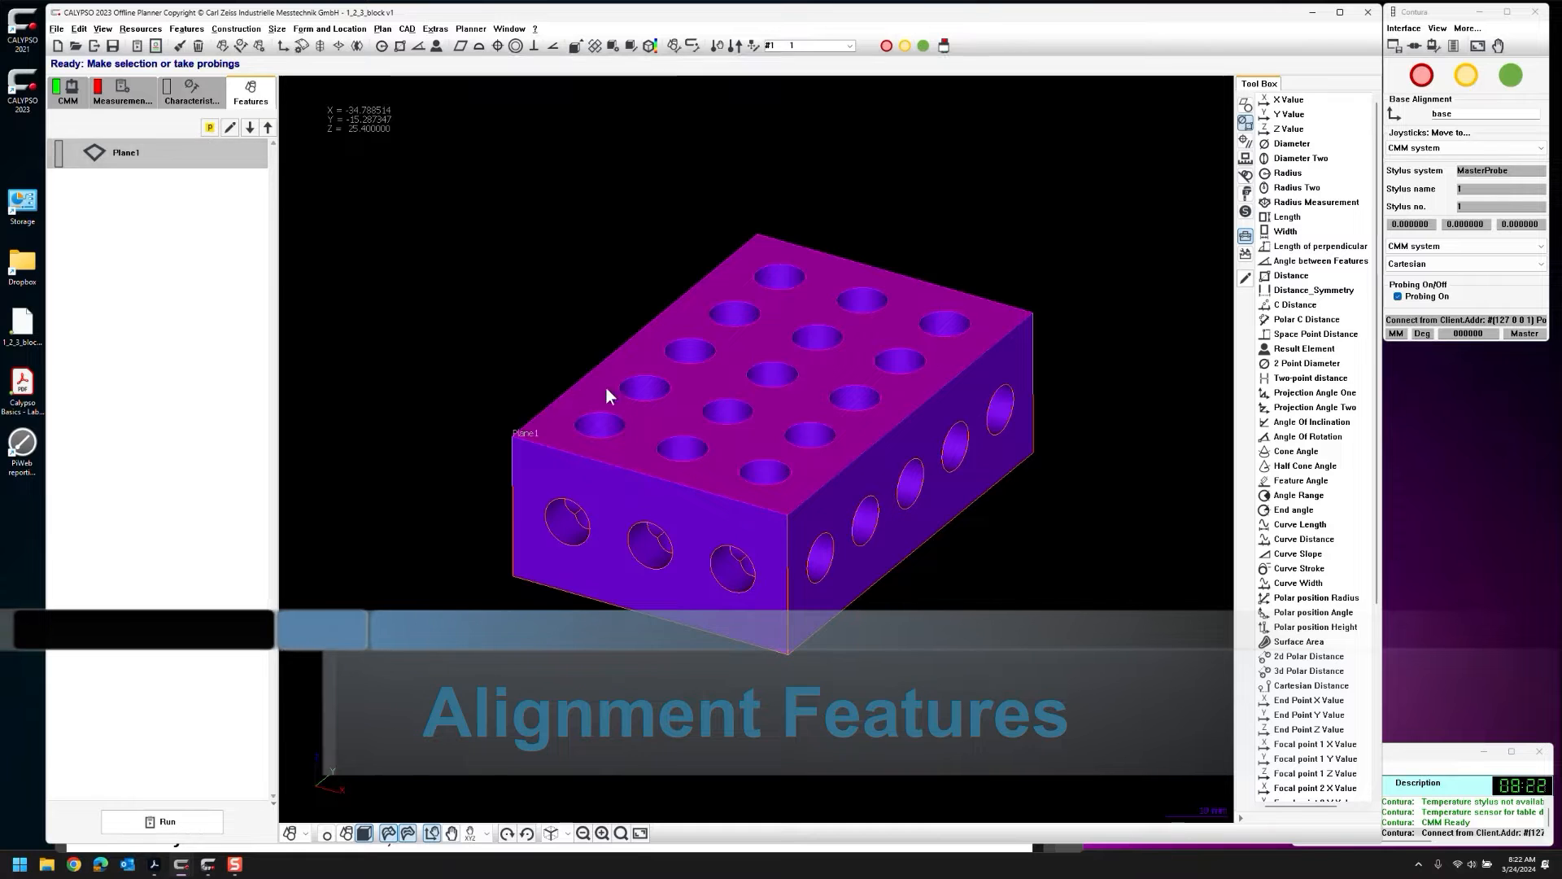
Extract the centre bore in the top face as a cylinder and the five-hole side face as a plane
middle_click_drag(929, 544, 919, 574)
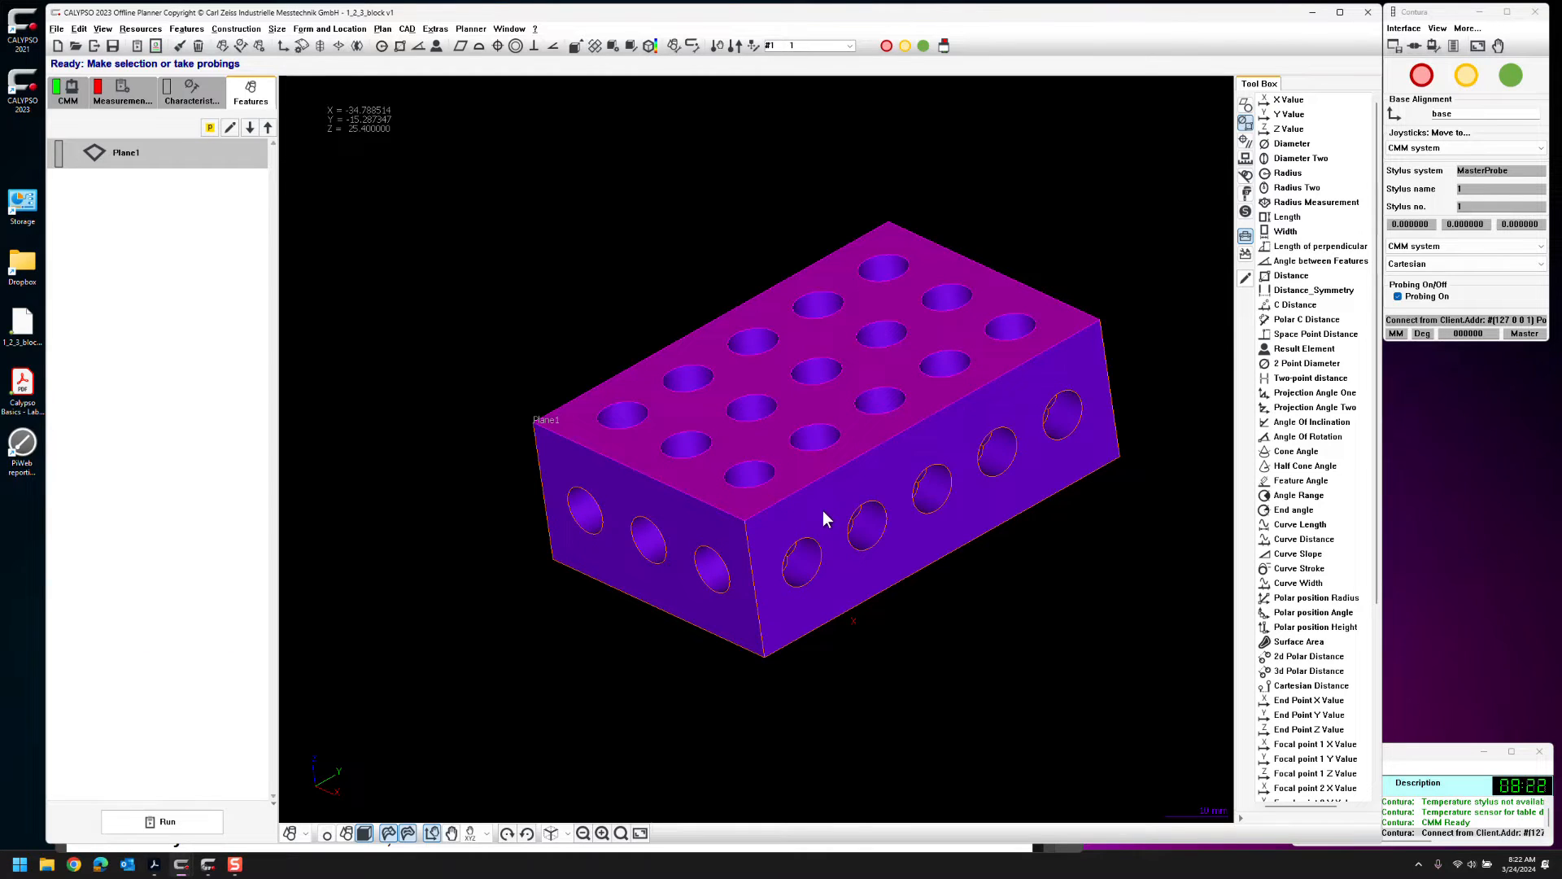
middle_click_drag(564, 632, 717, 538)
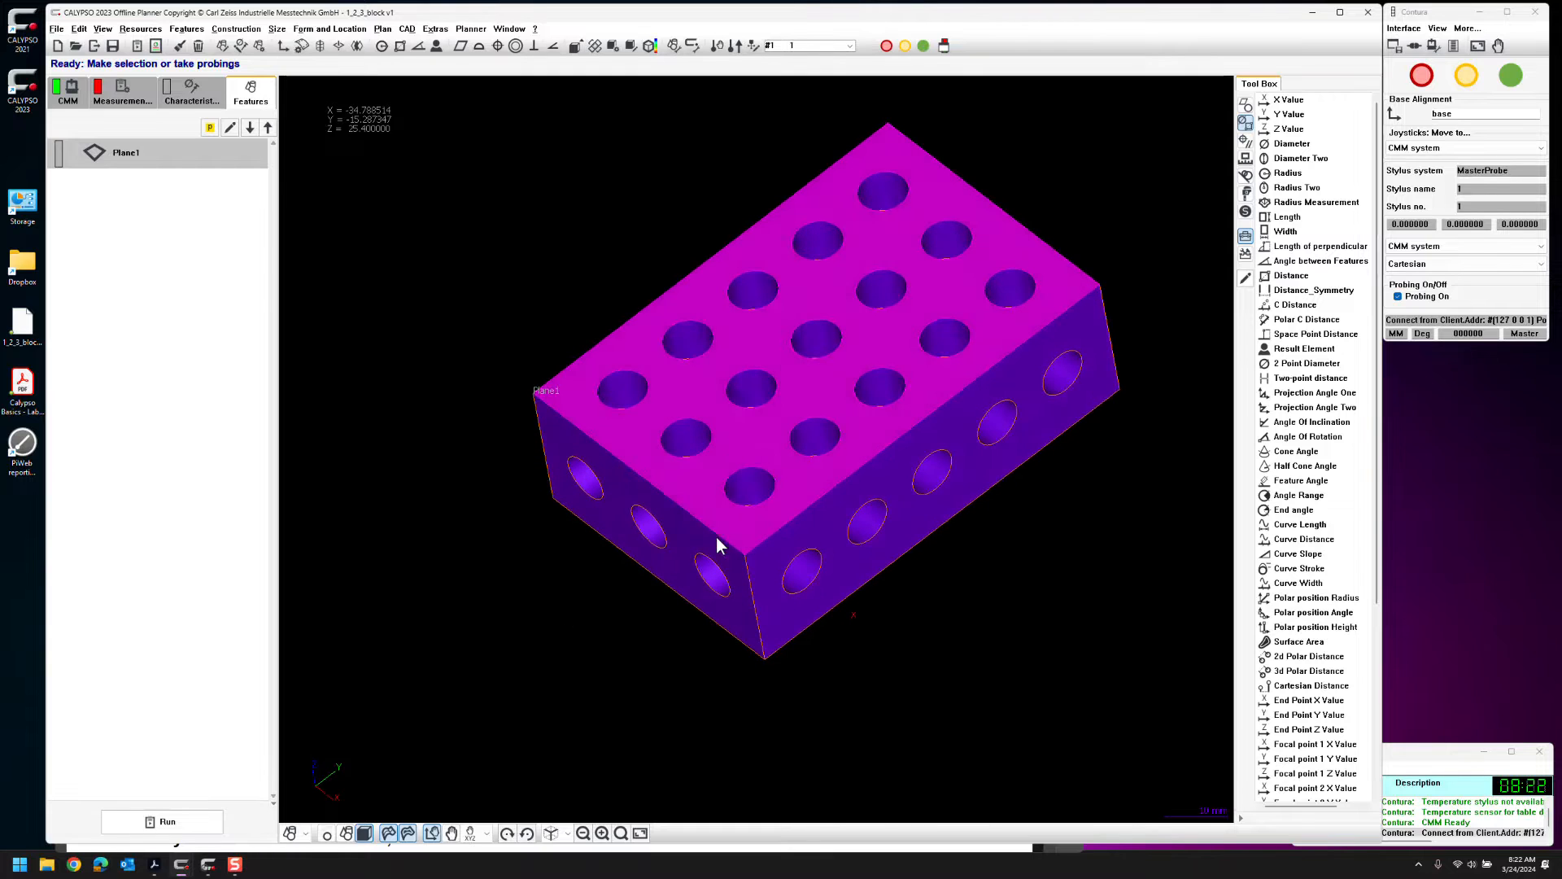
left_click(816, 333)
middle_click_drag(929, 684, 943, 633)
left_click(866, 574)
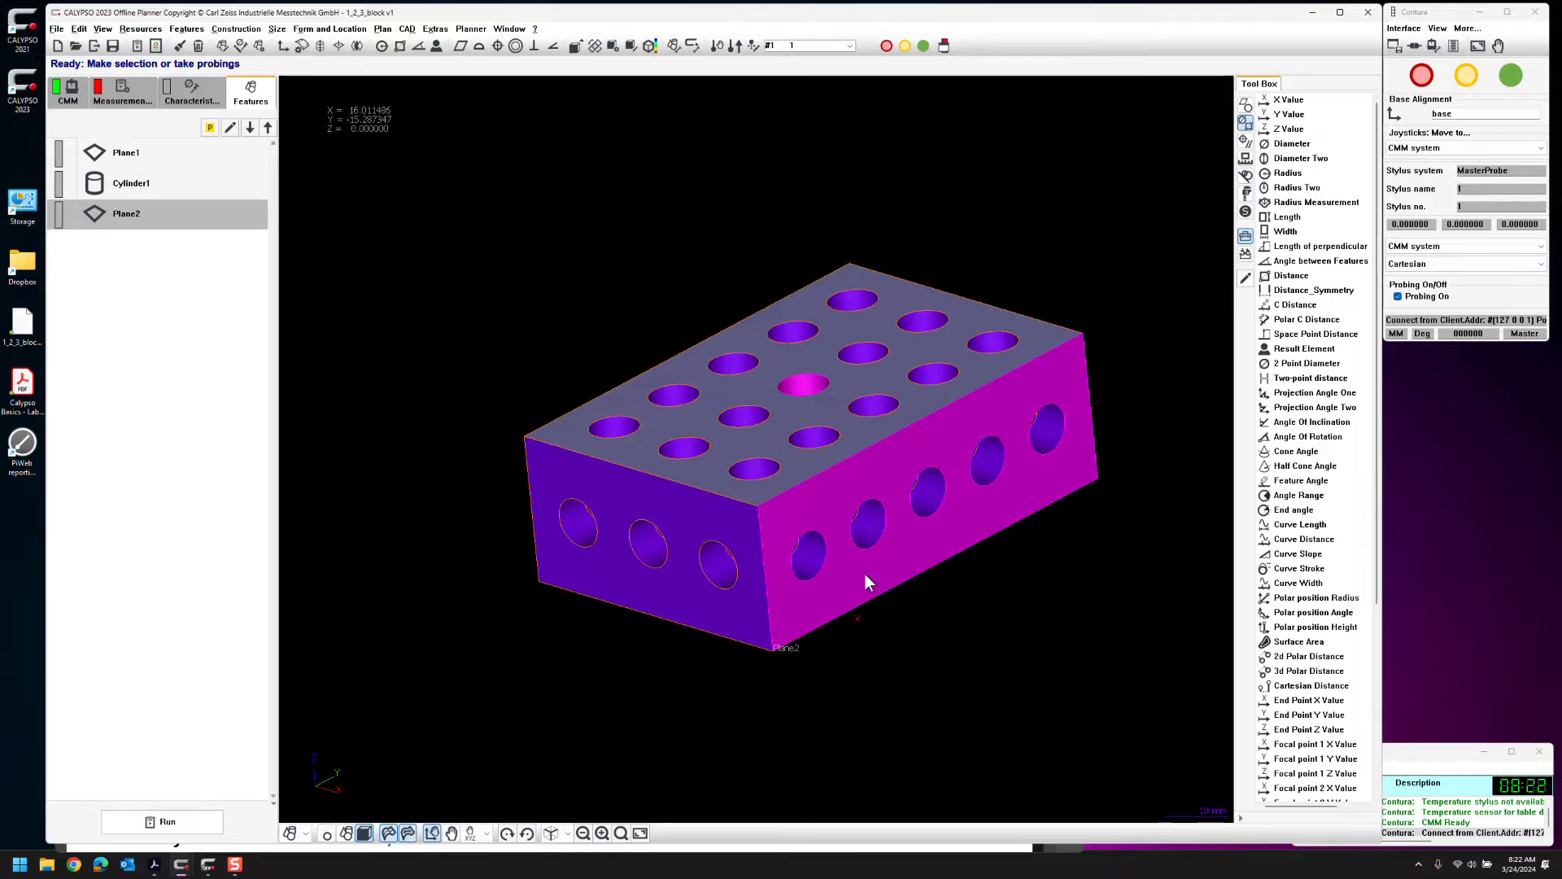
Rename the top plane as Plane A, the centre bore as Cylinder B and the side plane as Plane C
double_click(156, 153)
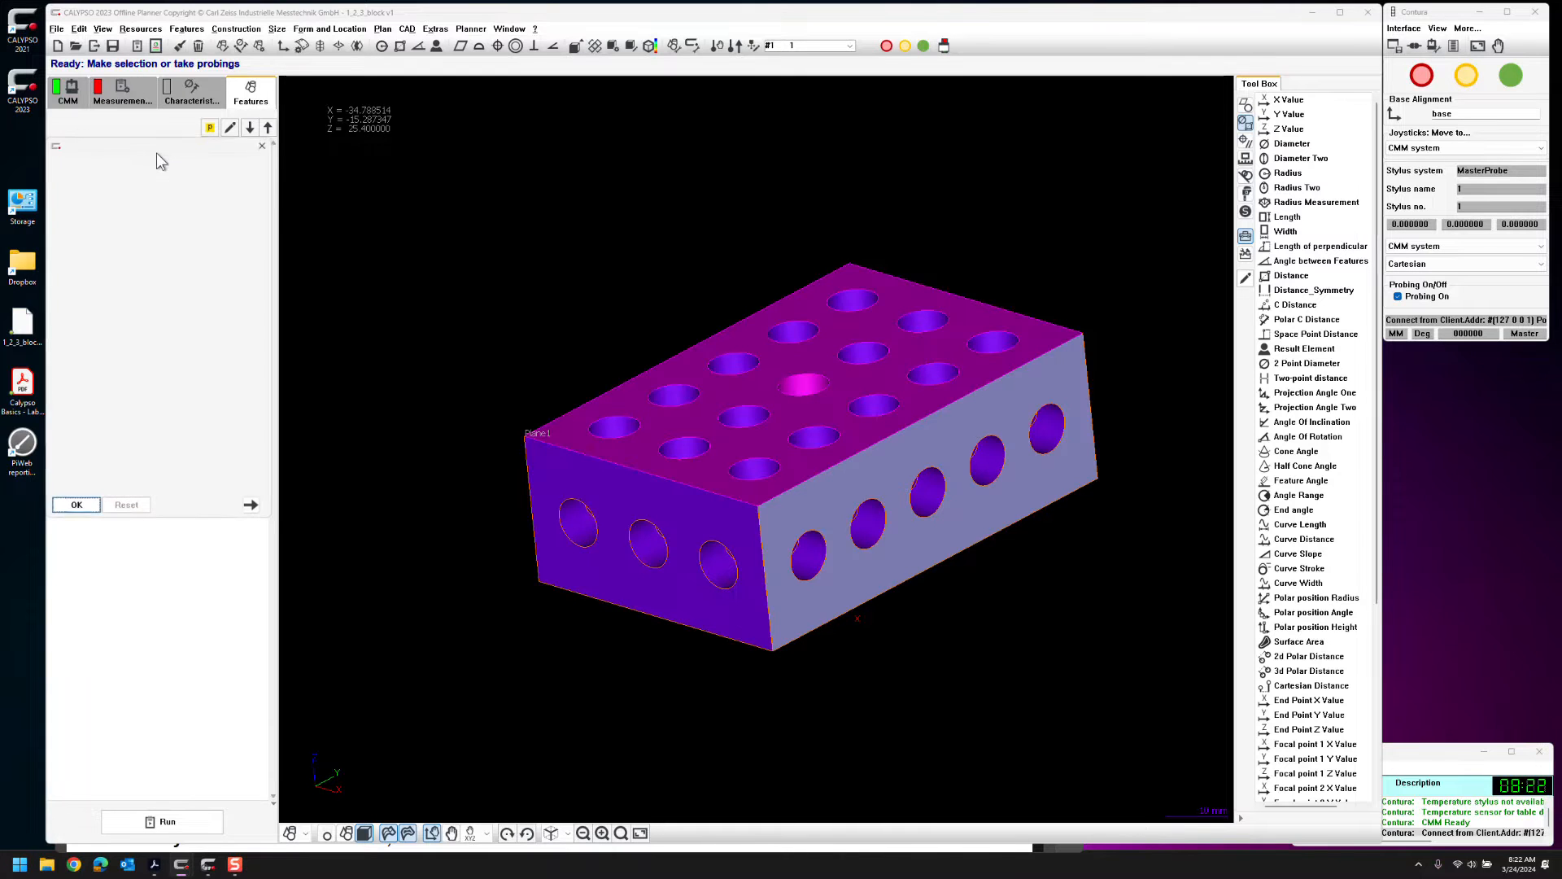
left_click(179, 171)
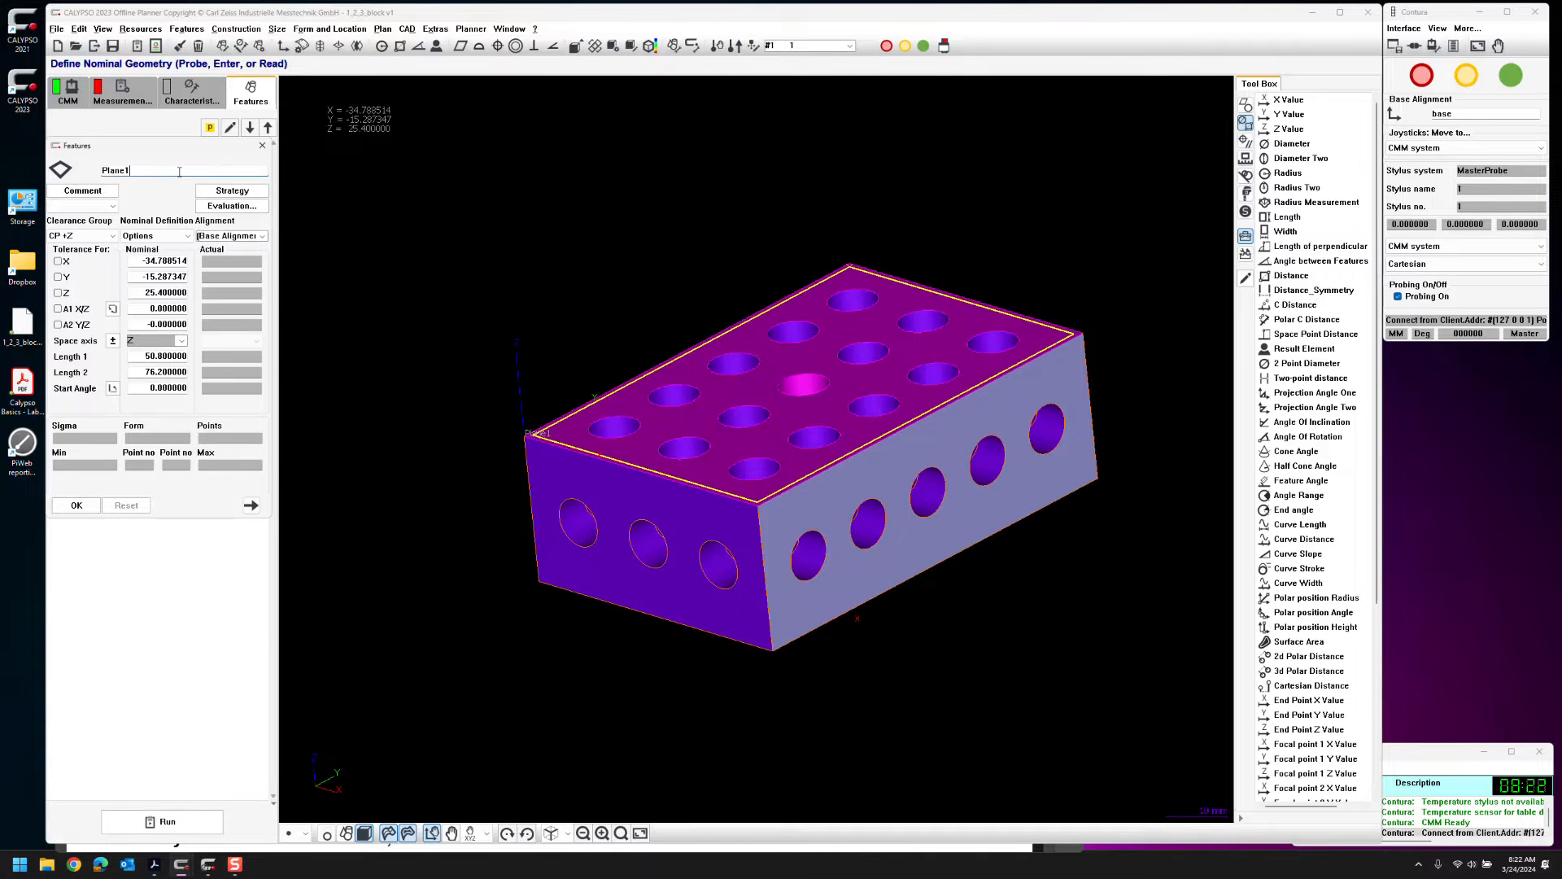
type("A")
left_click(250, 128)
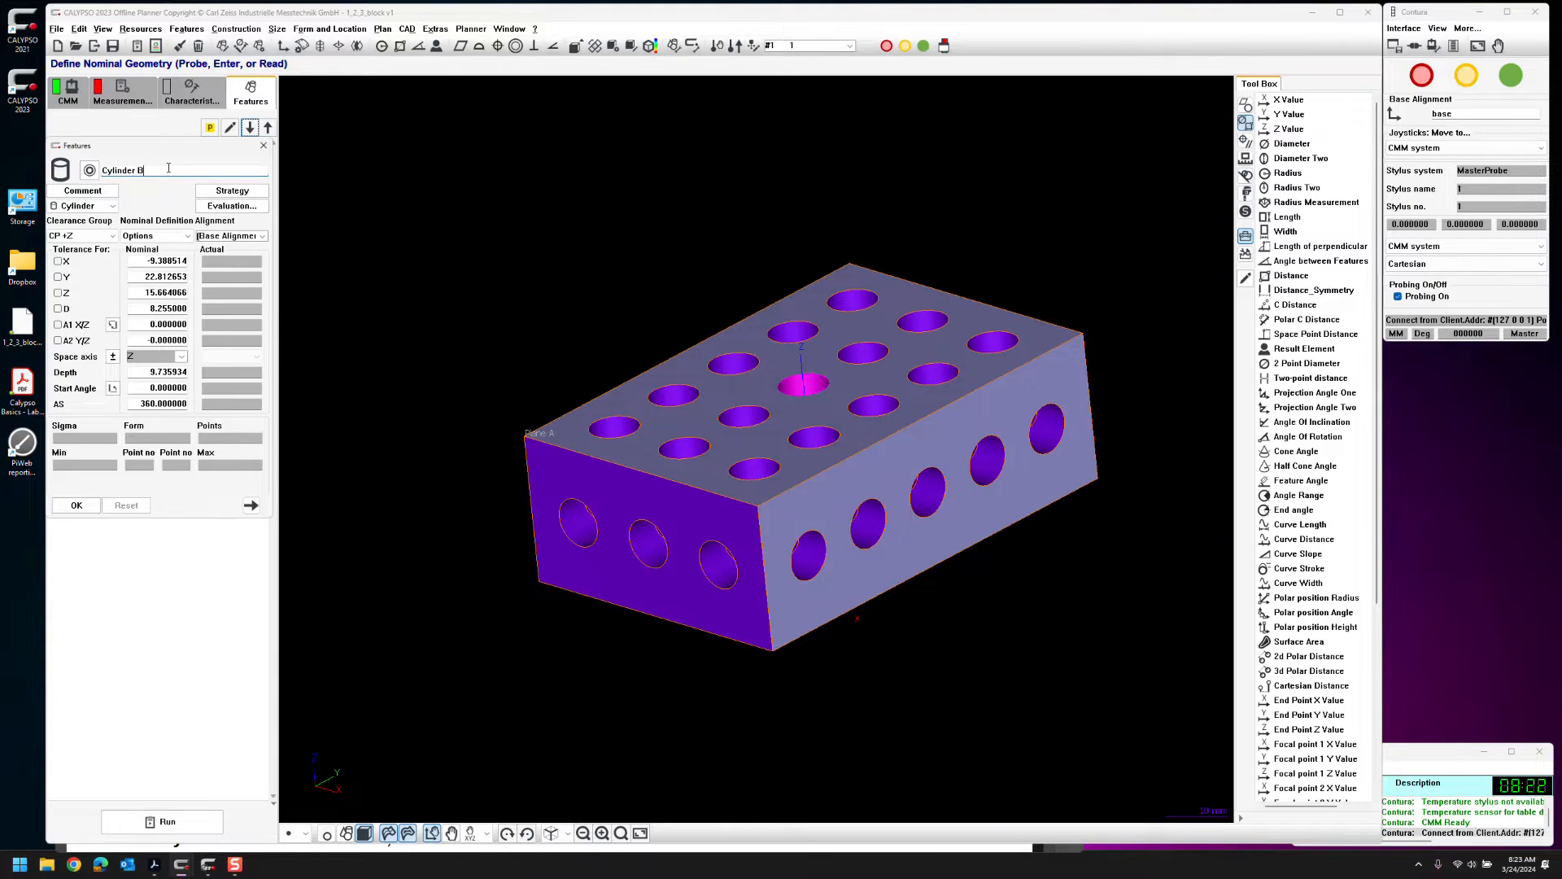
left_click(250, 128)
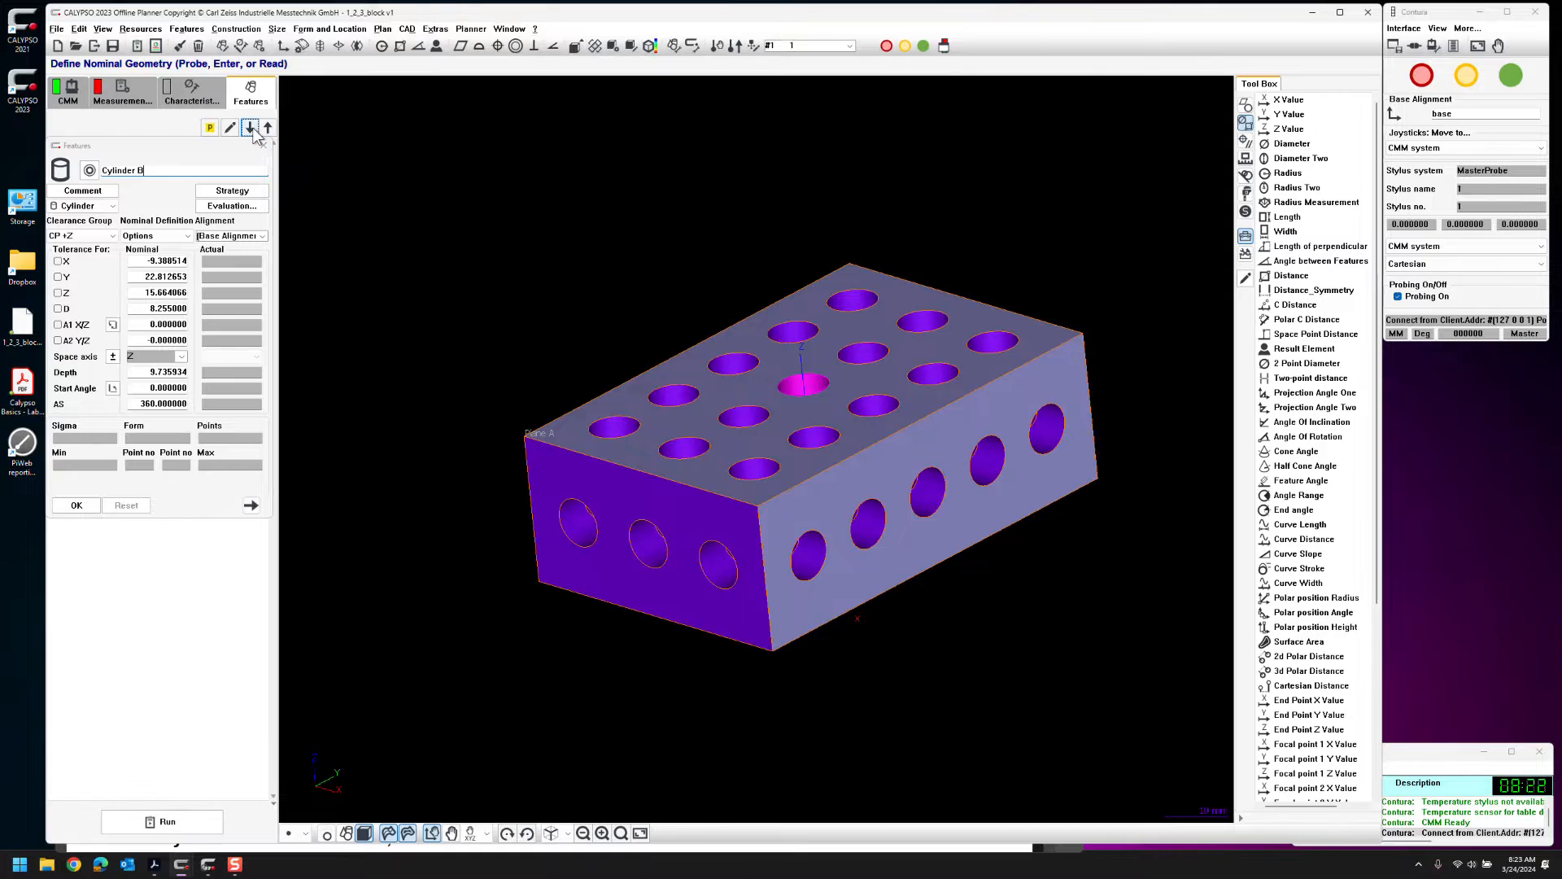
left_click(172, 170)
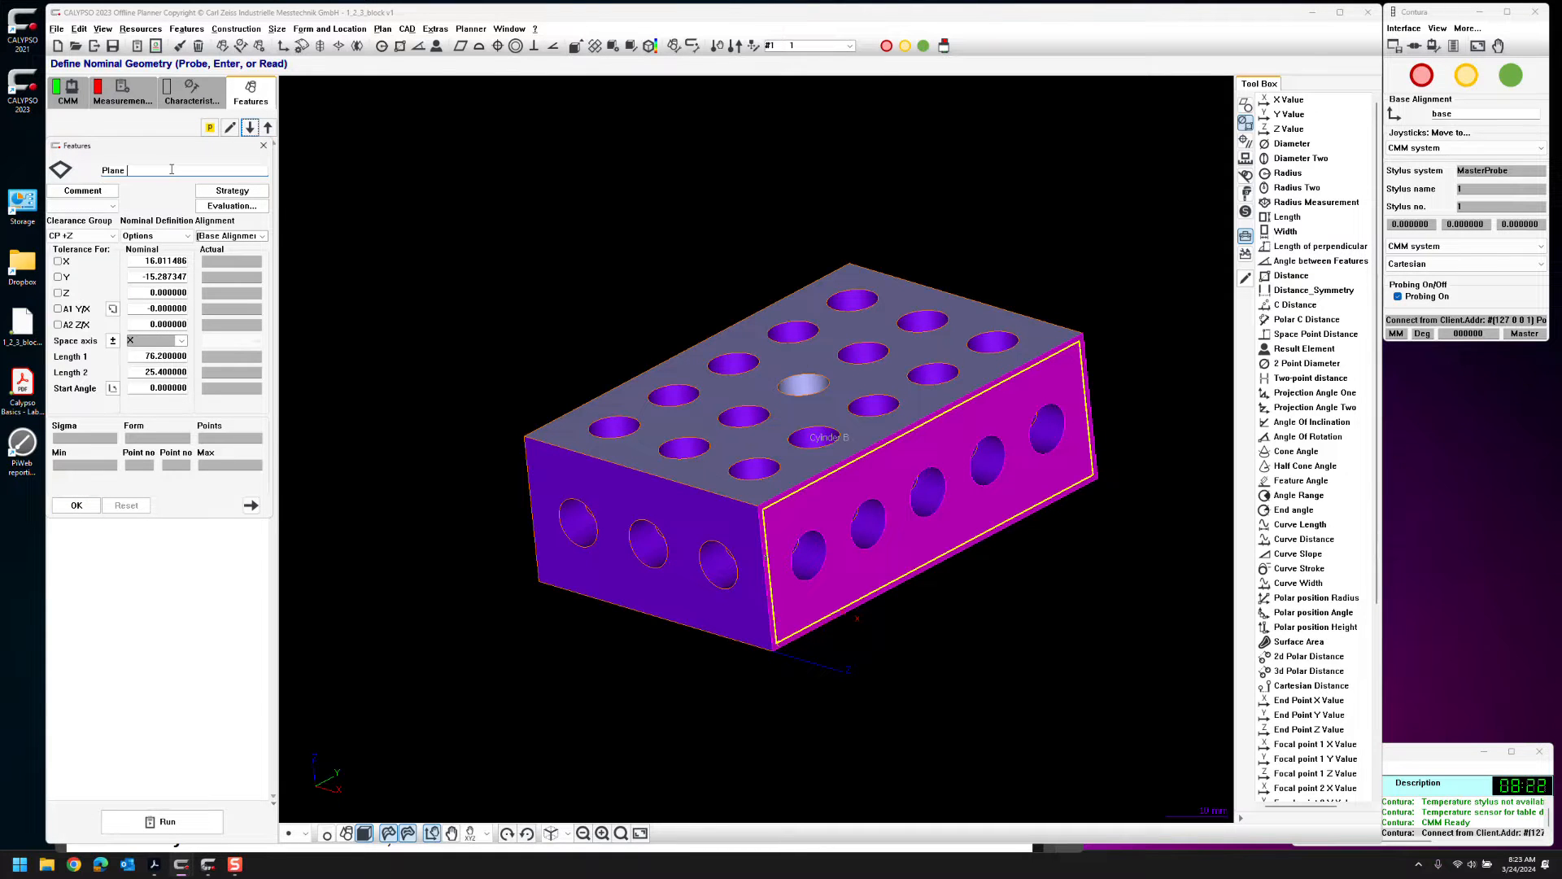
type("C")
left_click(75, 505)
Group Plane A, Cylinder B and Plane C, and expand the group in the feature list
left_click(140, 154)
left_click(143, 209, "shift")
right_click(143, 210)
left_click(189, 218)
left_click(59, 153)
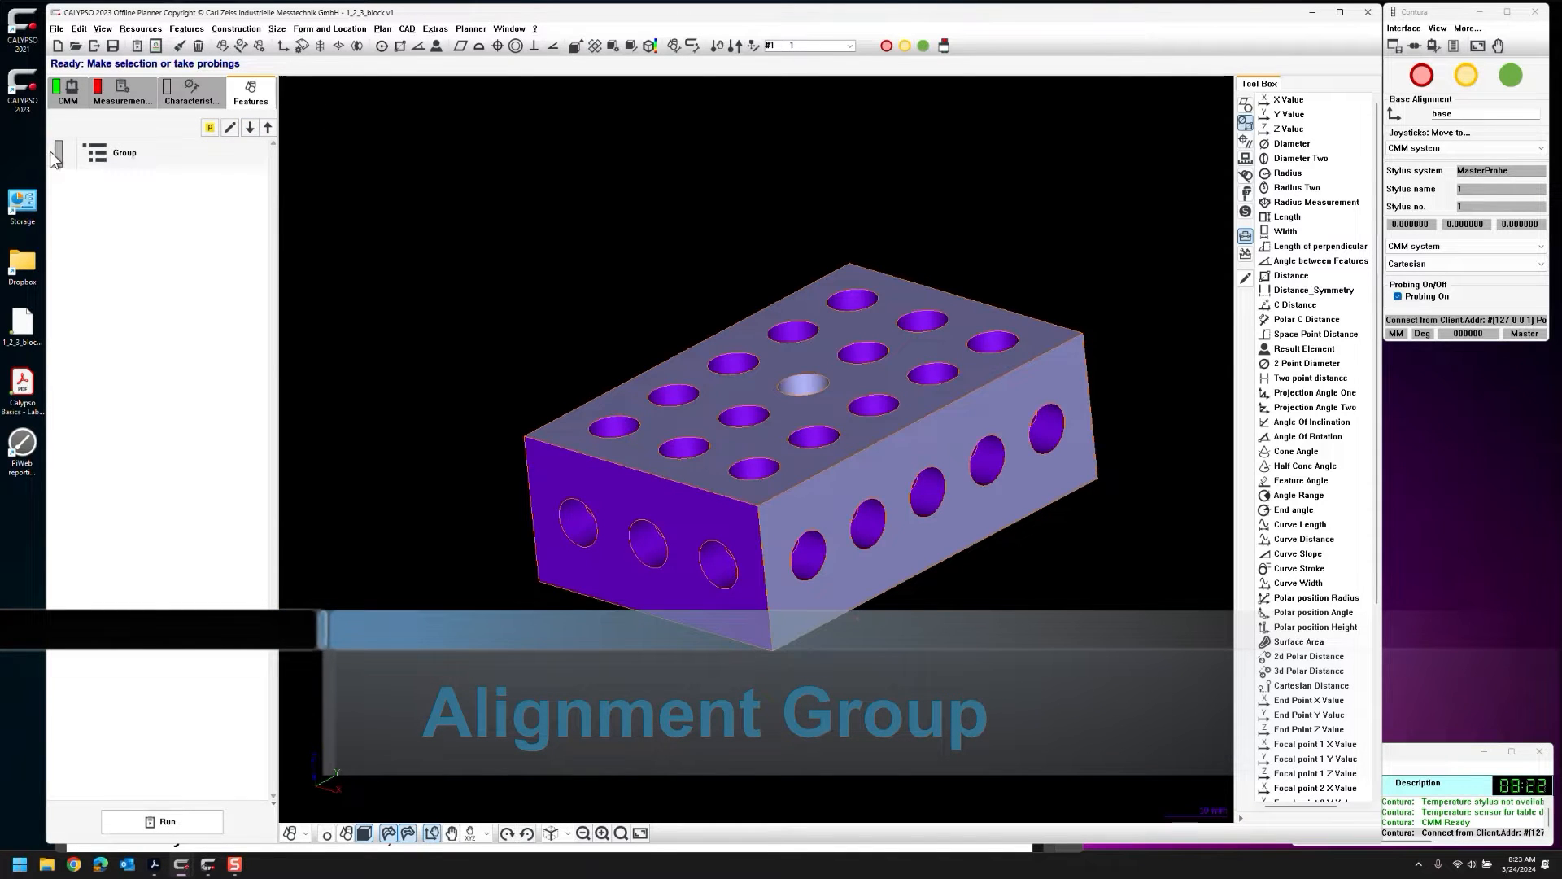
left_click(57, 155)
Rename the group holding Plane A, Cylinder B and Plane C as Alignment Group
double_click(143, 154)
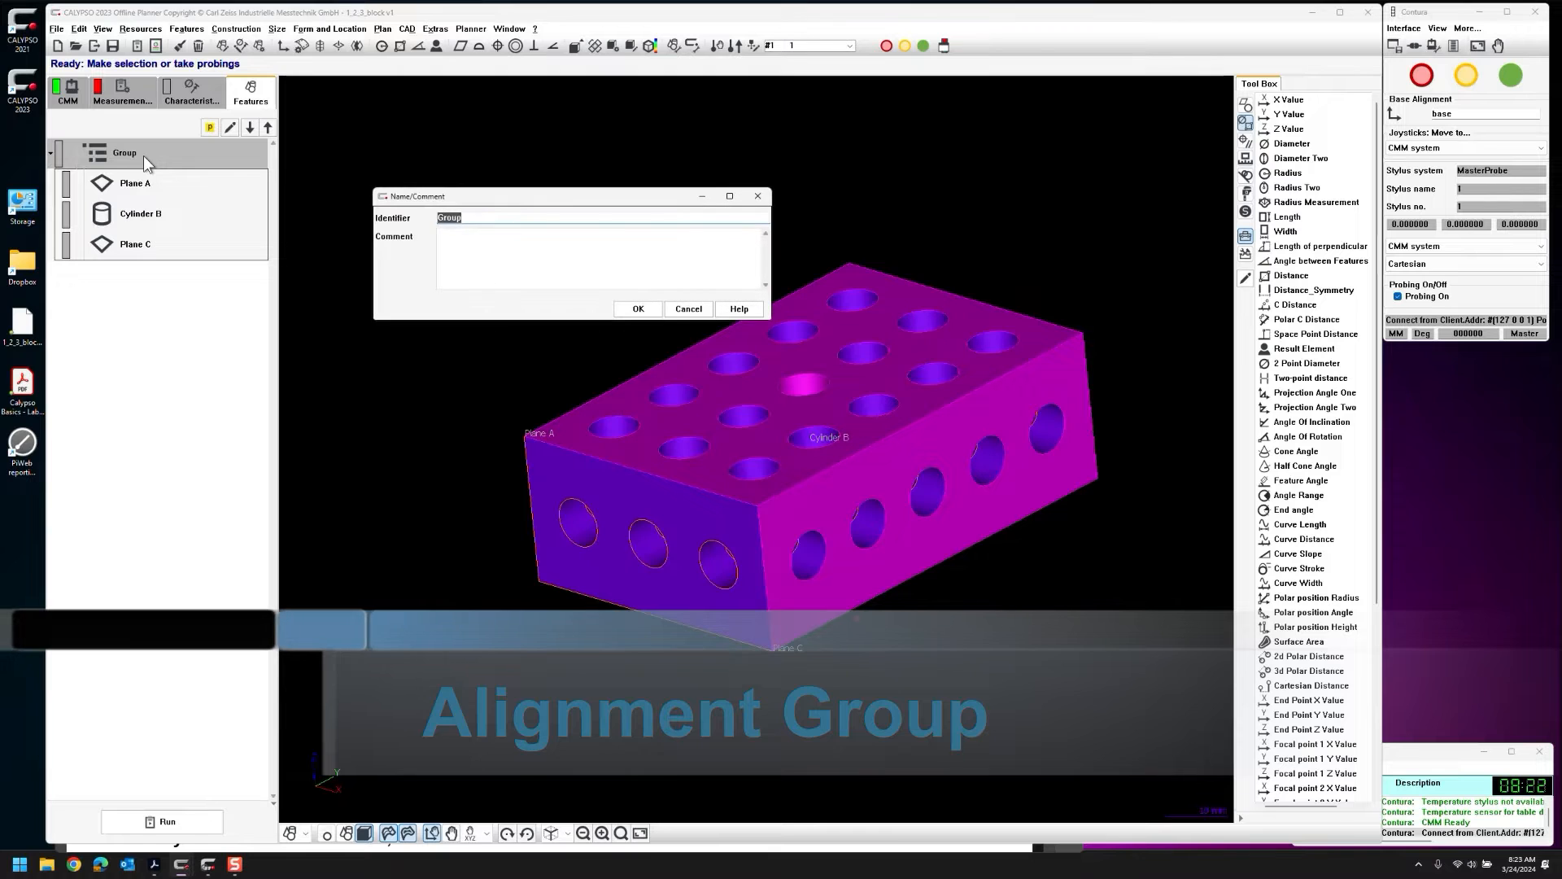
key("Home")
type("St")
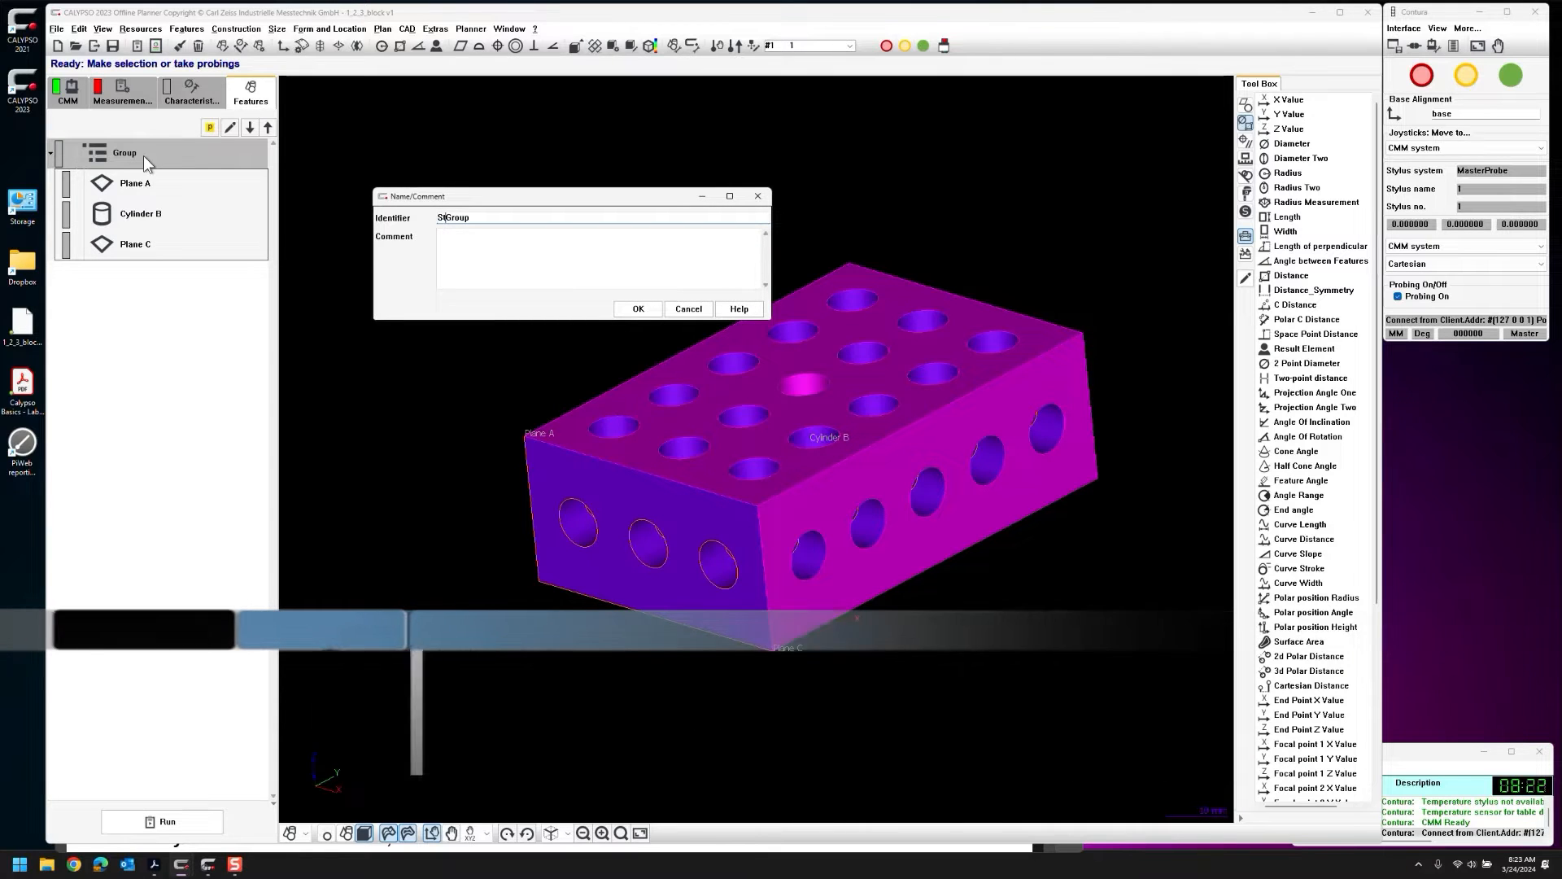
key("BackSpace")
key("BackSpace")
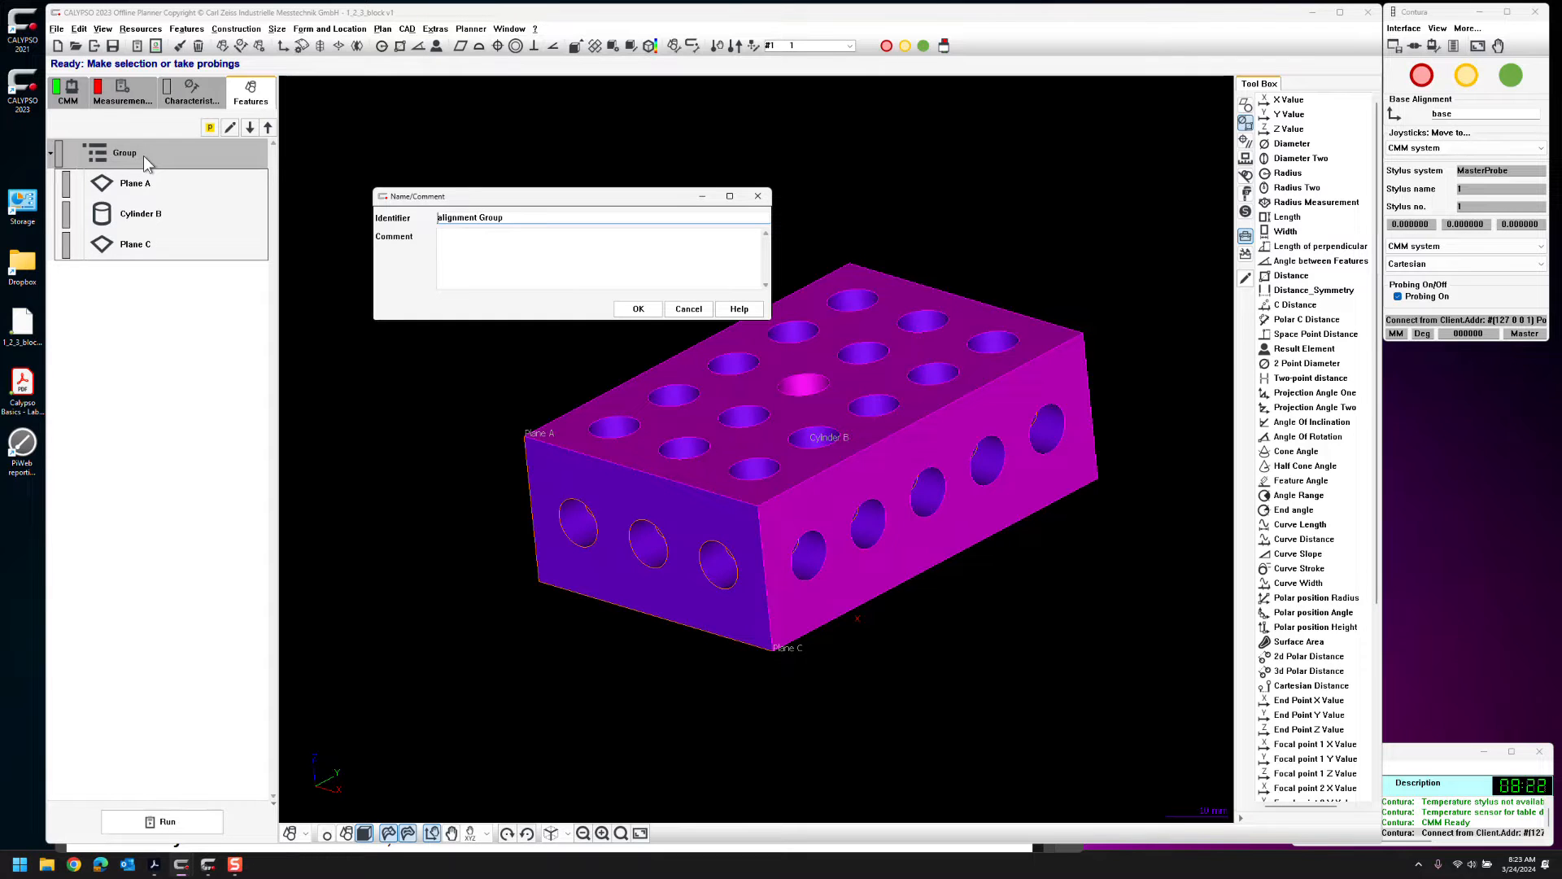
left_click(639, 309)
left_click(168, 366)
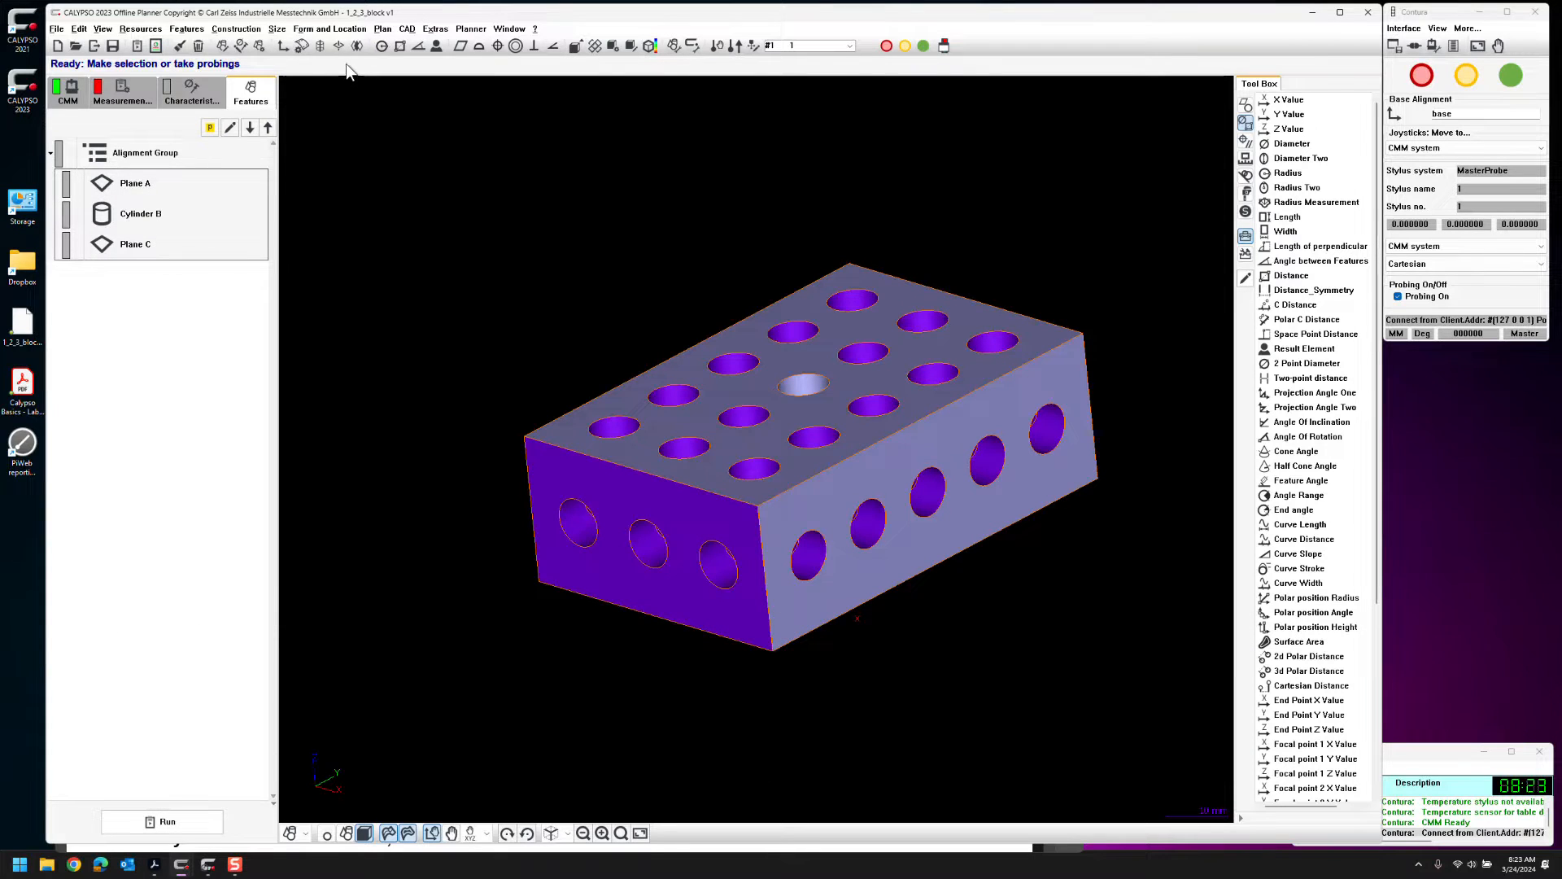
Construct an intersection of Plane A and Cylinder B and name it Intersection AB
left_click(236, 29)
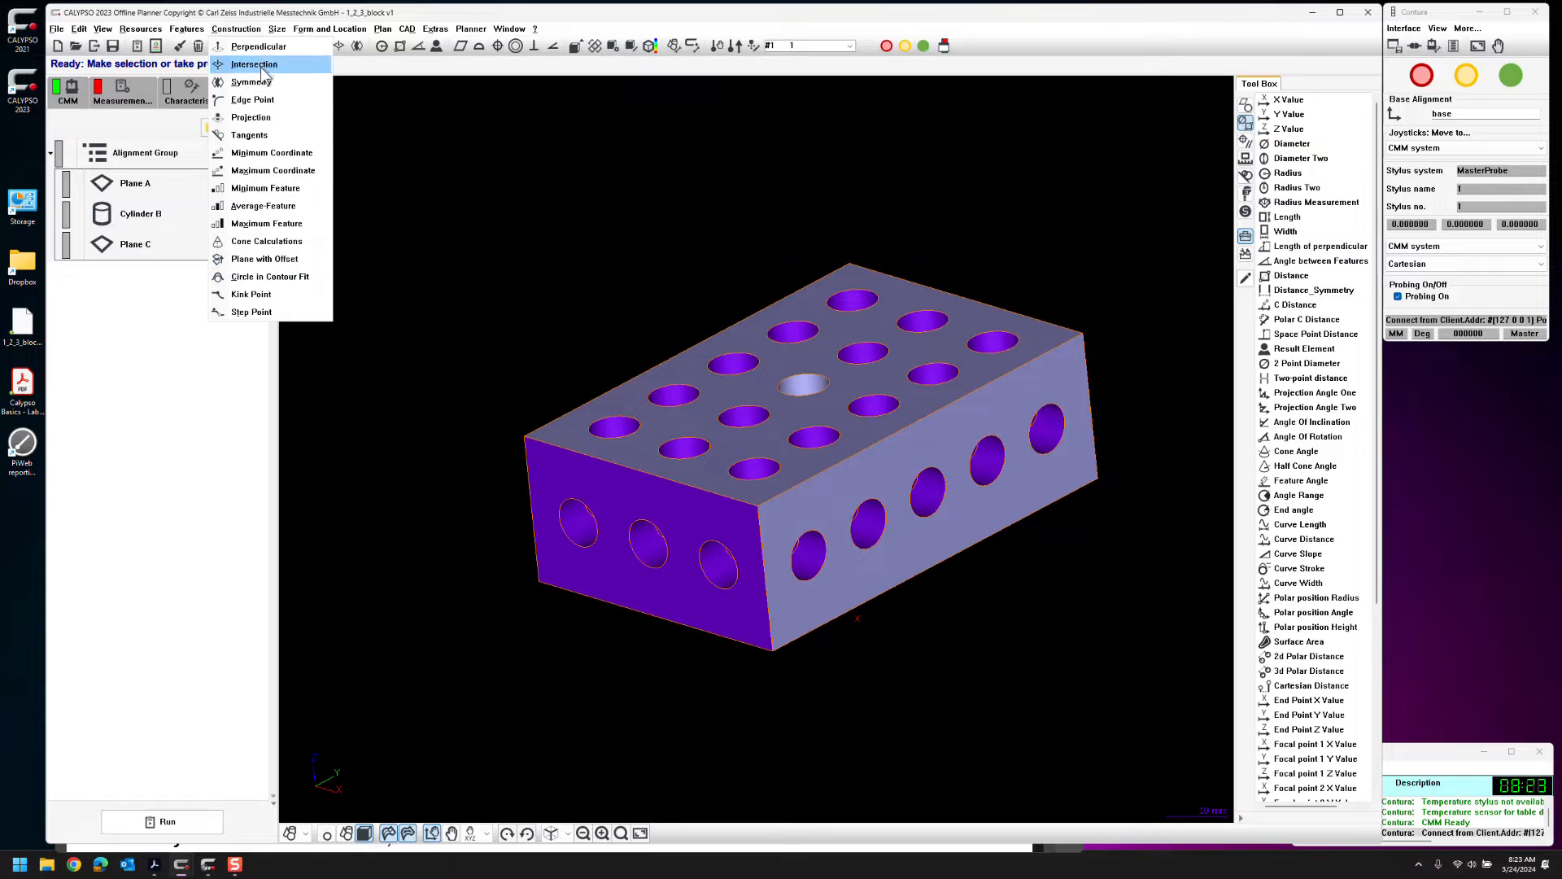
left_click(254, 64)
double_click(179, 273)
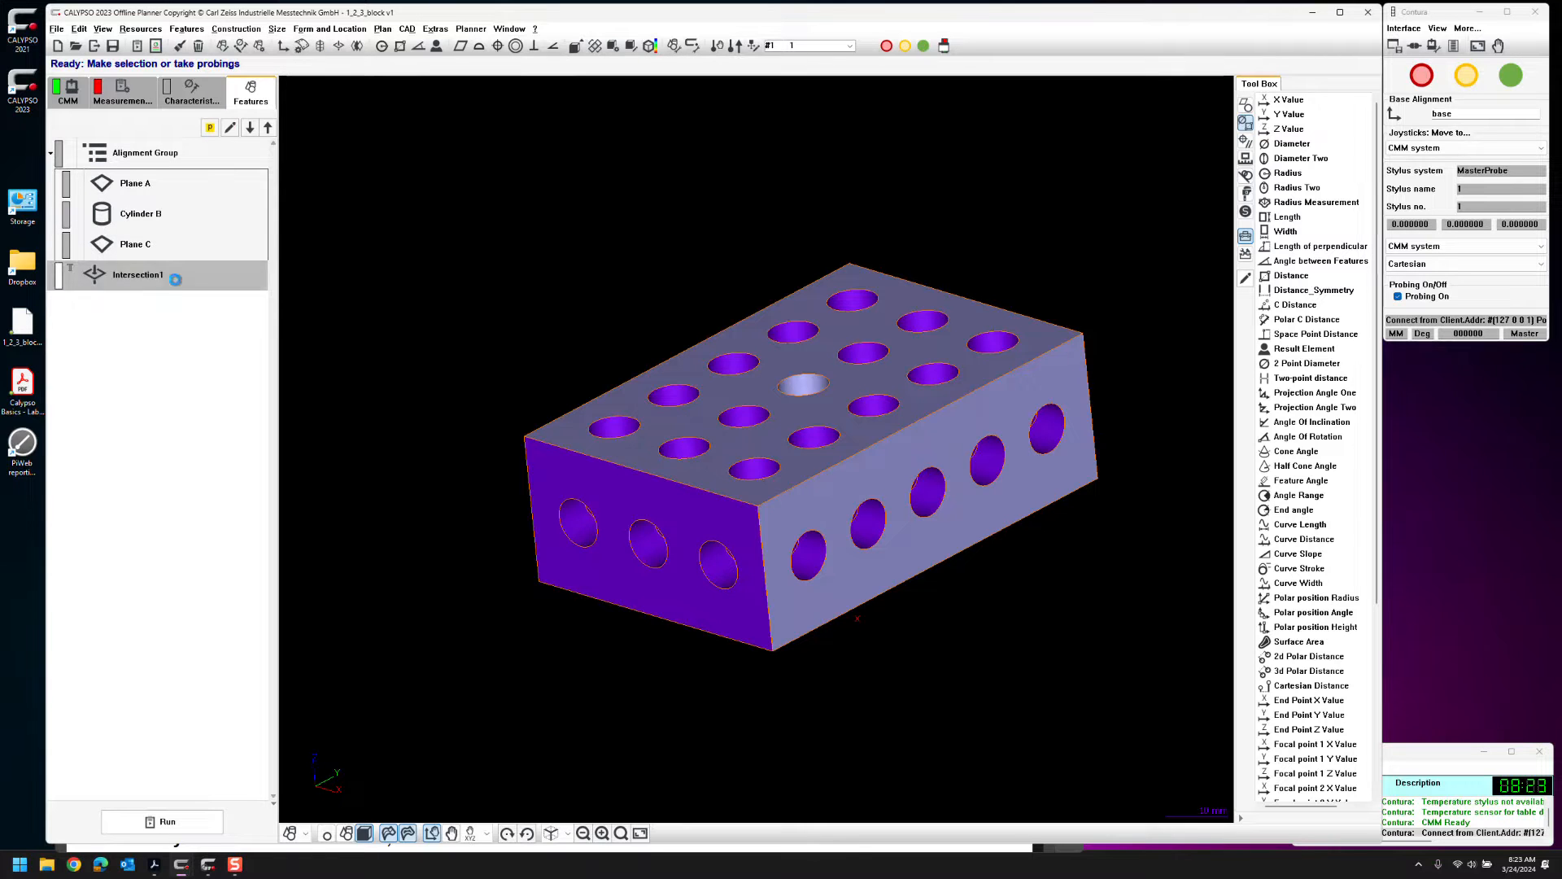
left_click(70, 217)
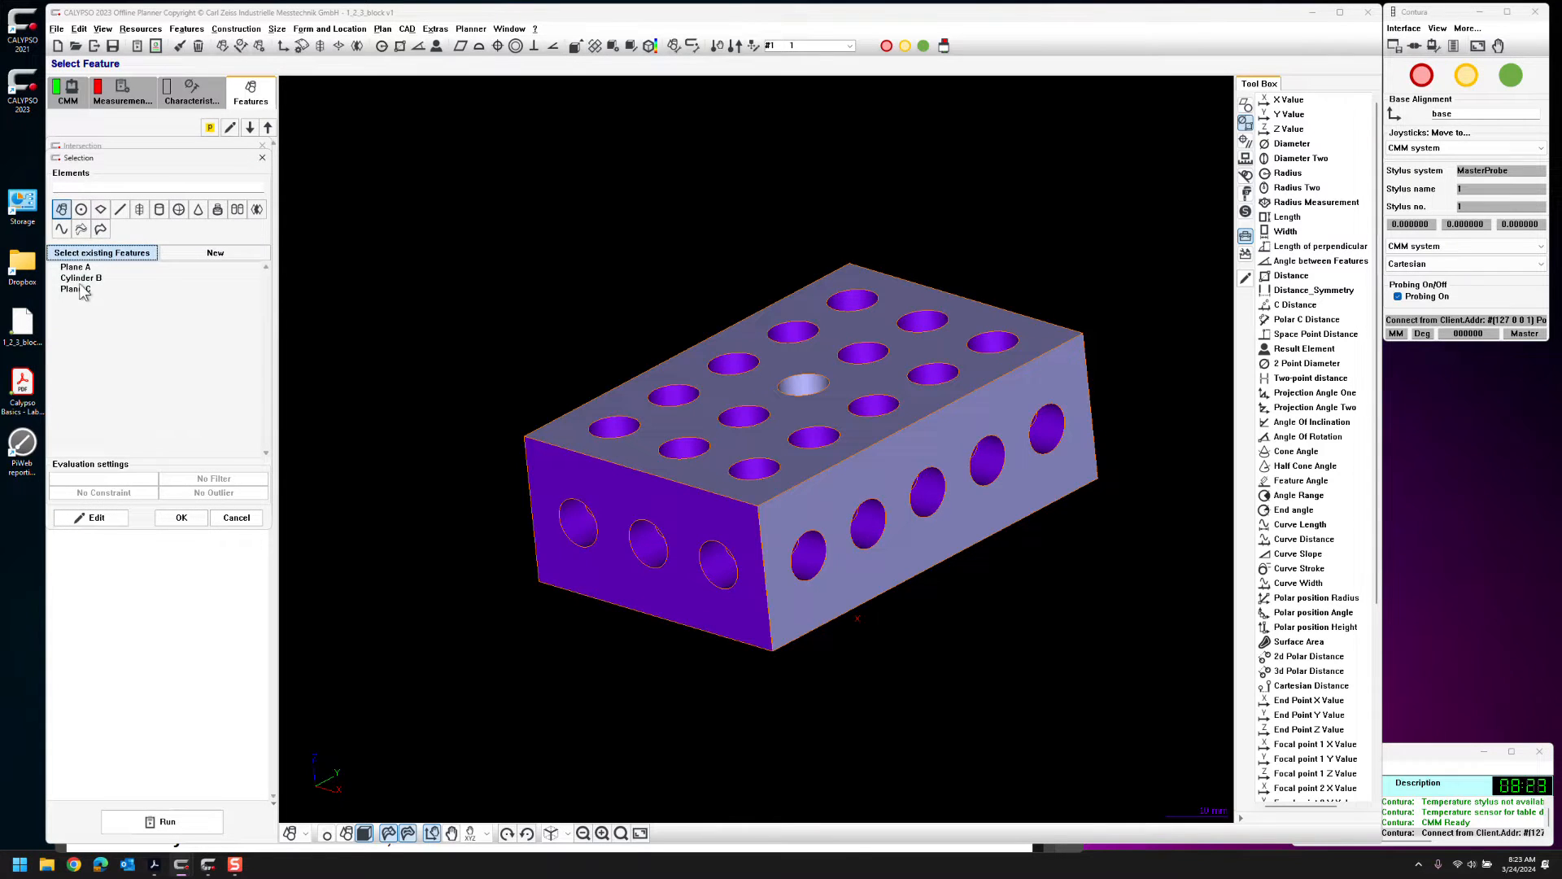
left_click(77, 266)
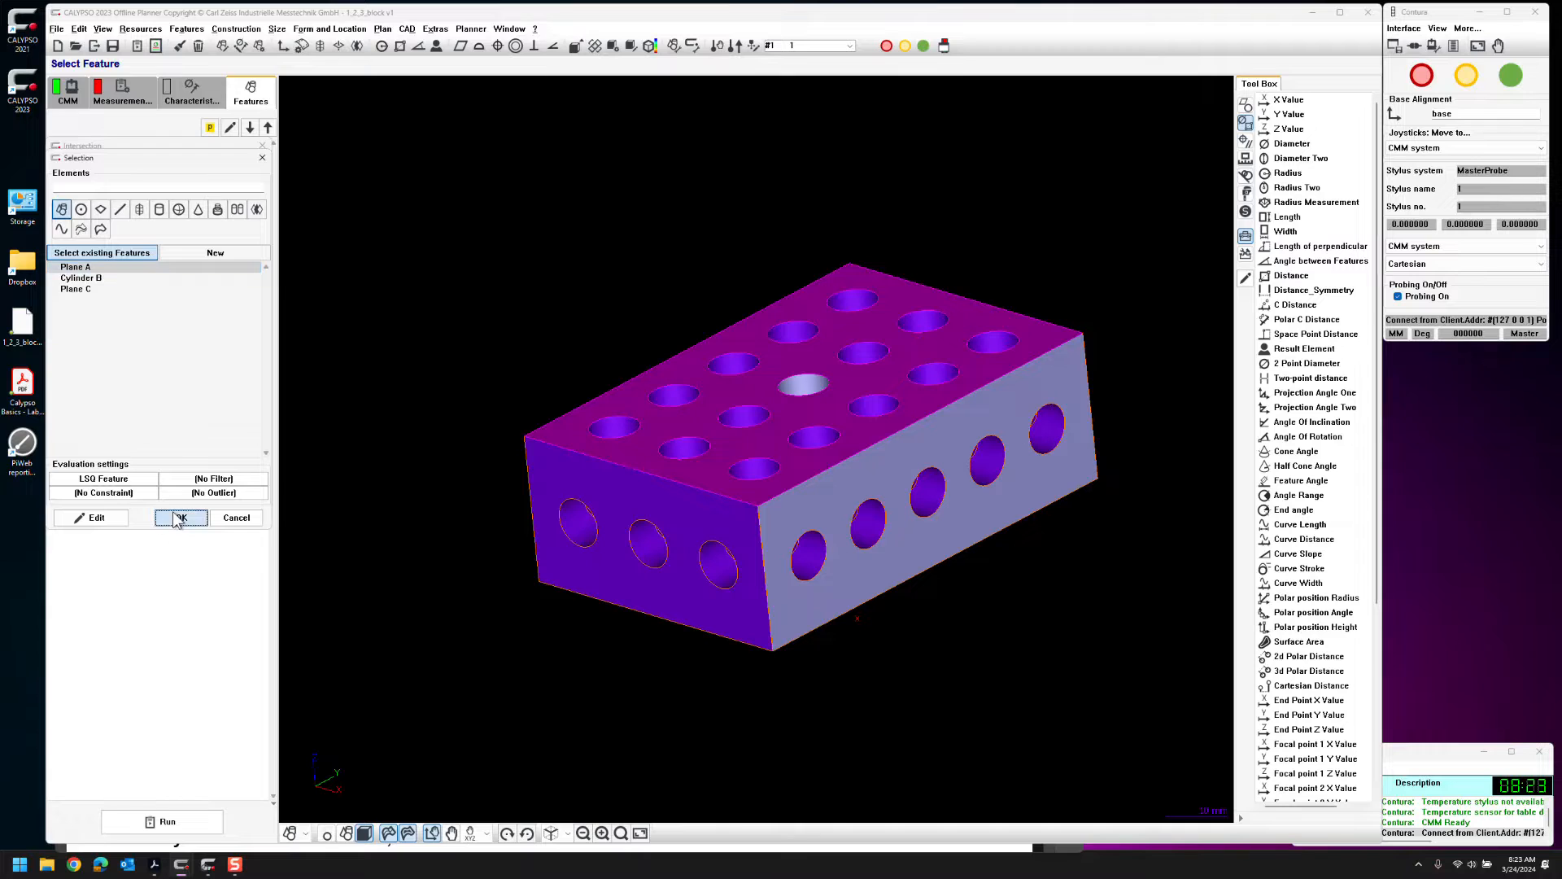
left_click(182, 517)
left_click(70, 259)
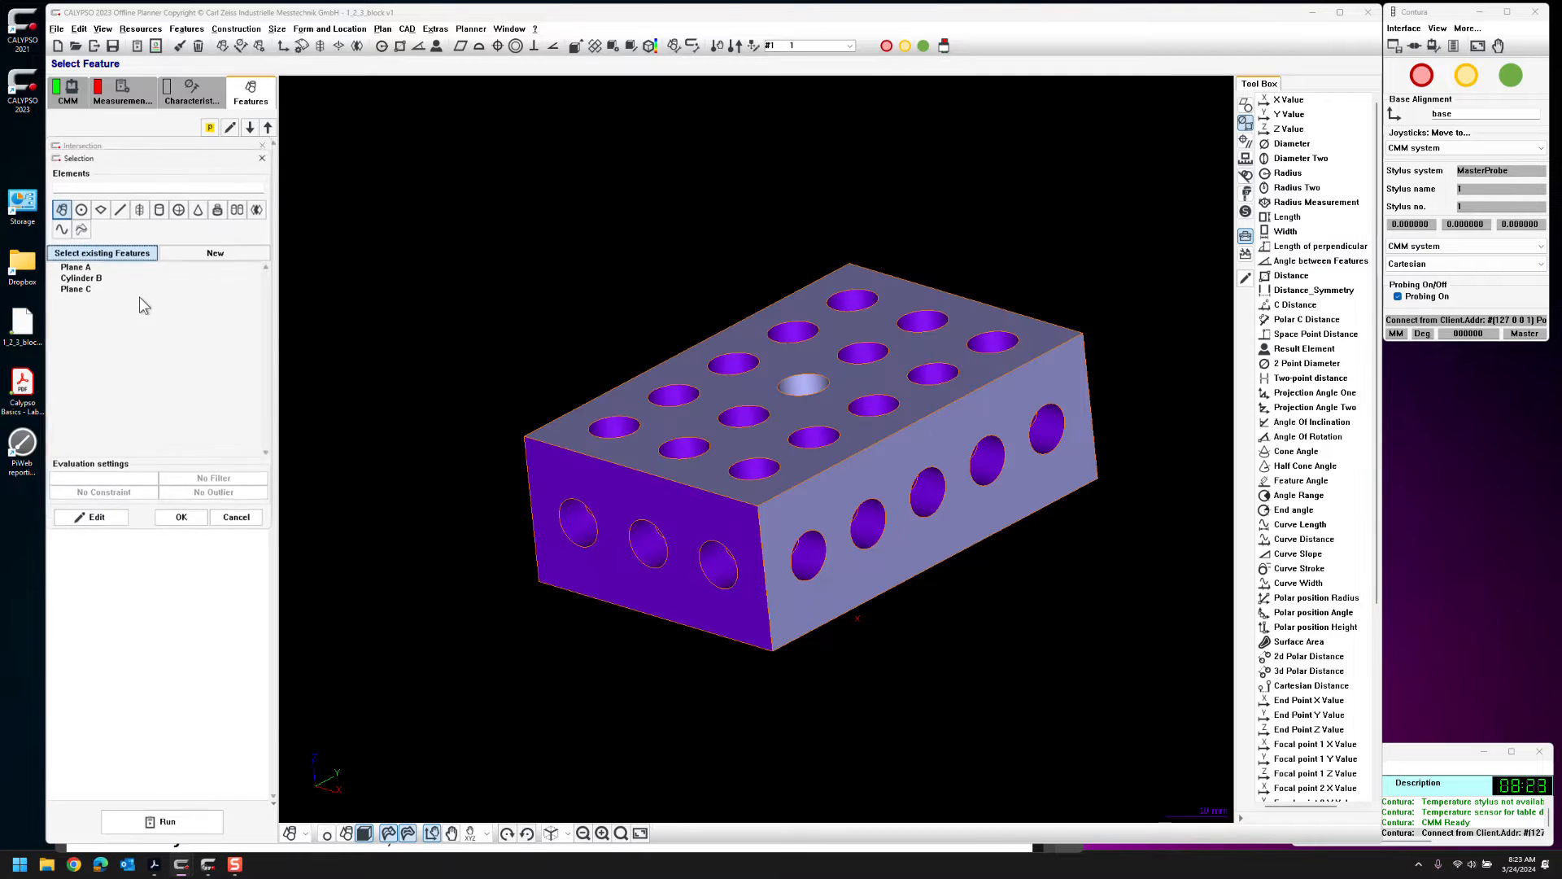
left_click(93, 278)
left_click(182, 517)
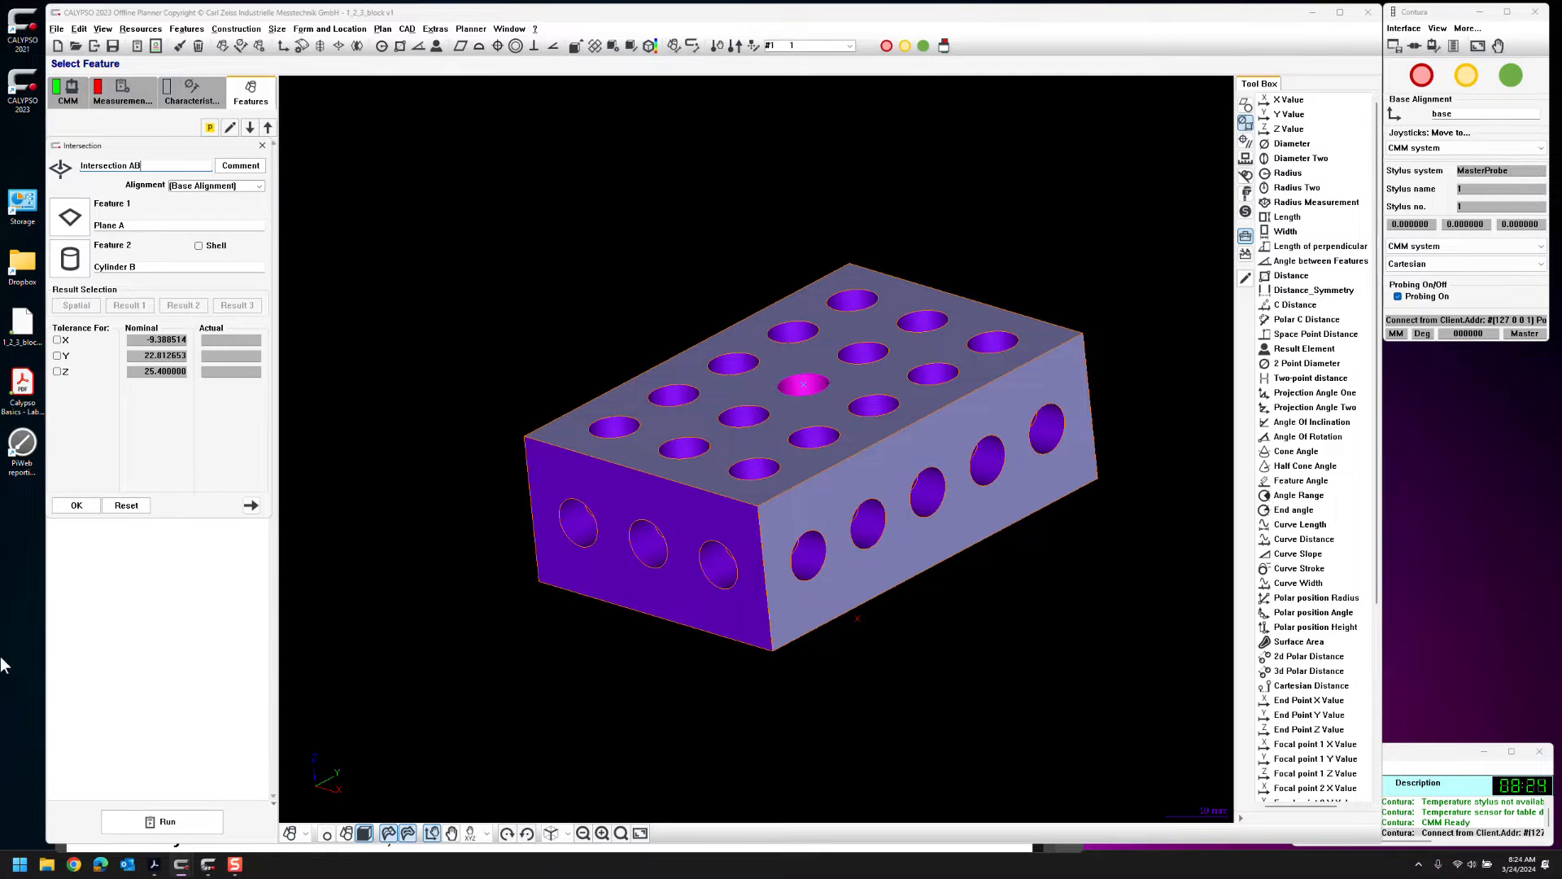
left_click(78, 505)
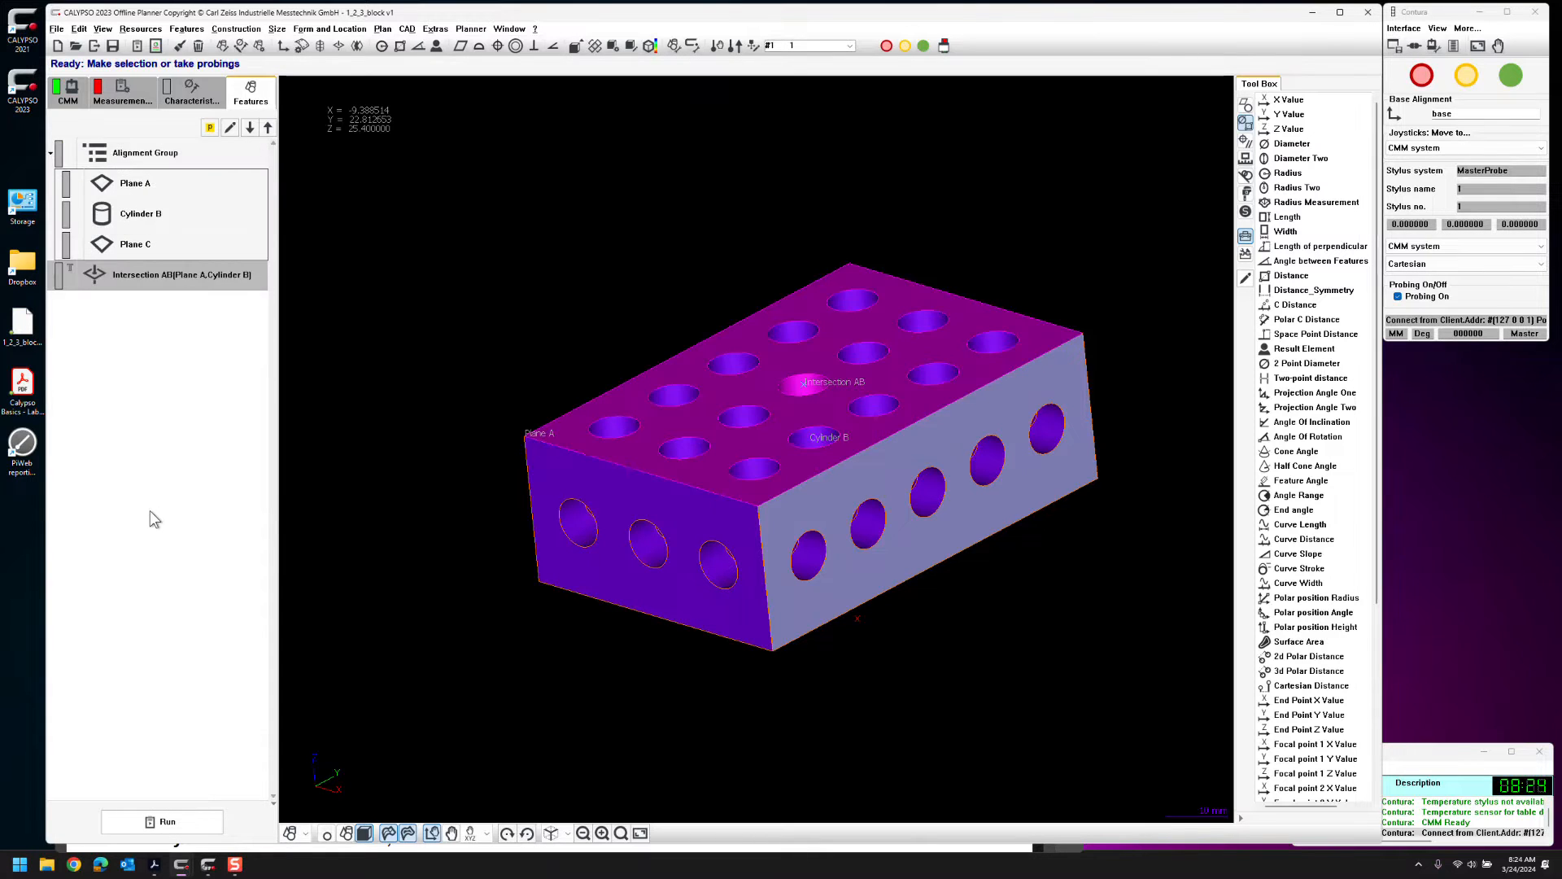
Duplicate Intersection AB, replace its second feature with Plane C and name the copy Intersection AC
key("ctrl+v")
double_click(149, 303)
left_click(70, 267)
double_click(84, 290)
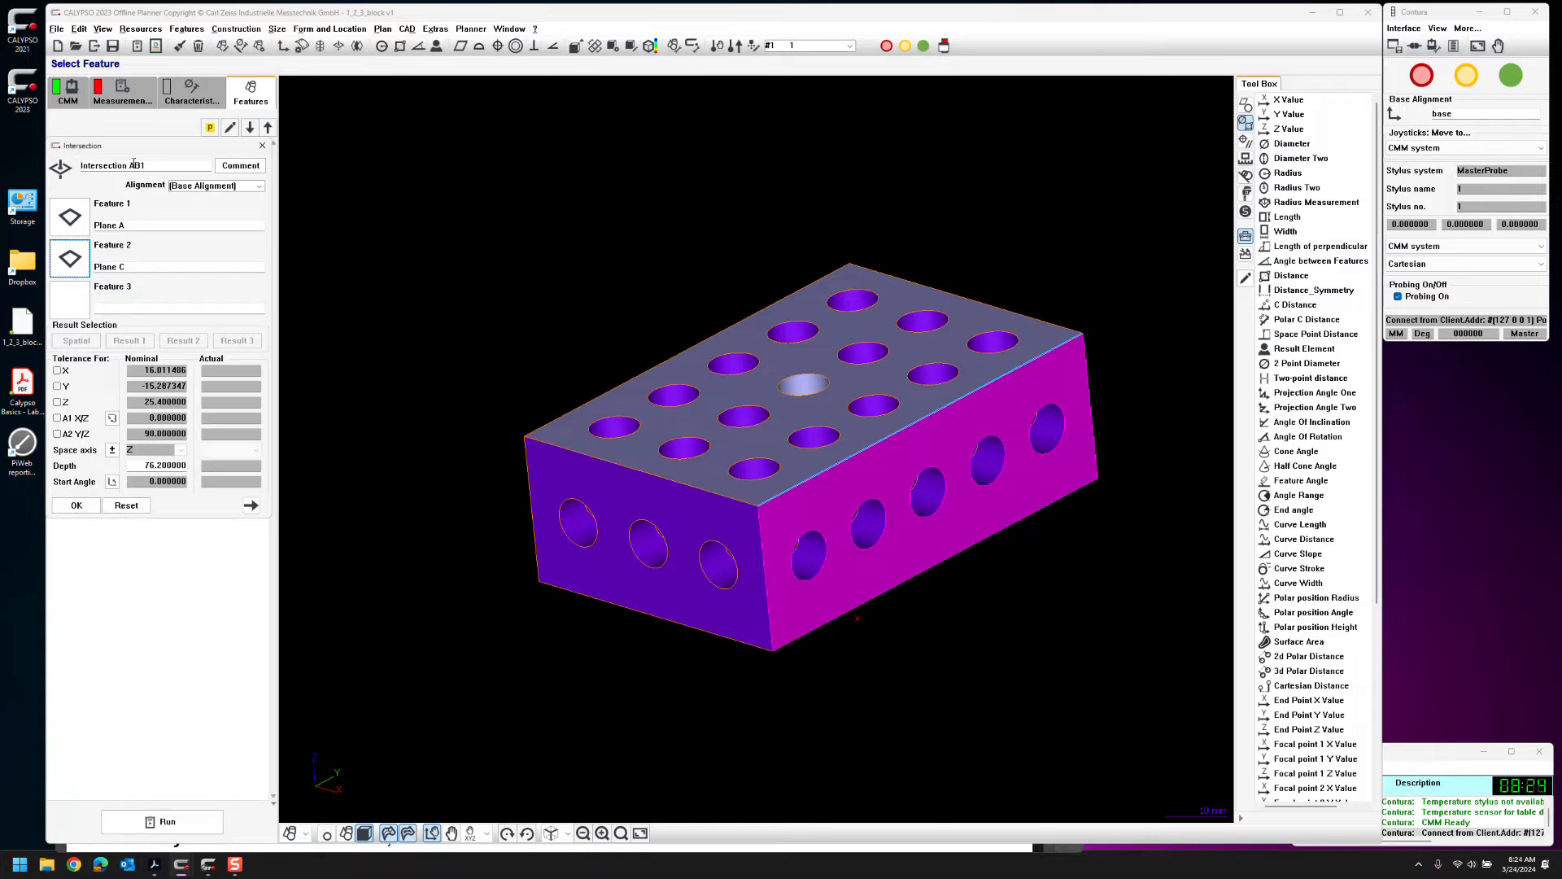
double_click(131, 166)
type("AC")
left_click(77, 506)
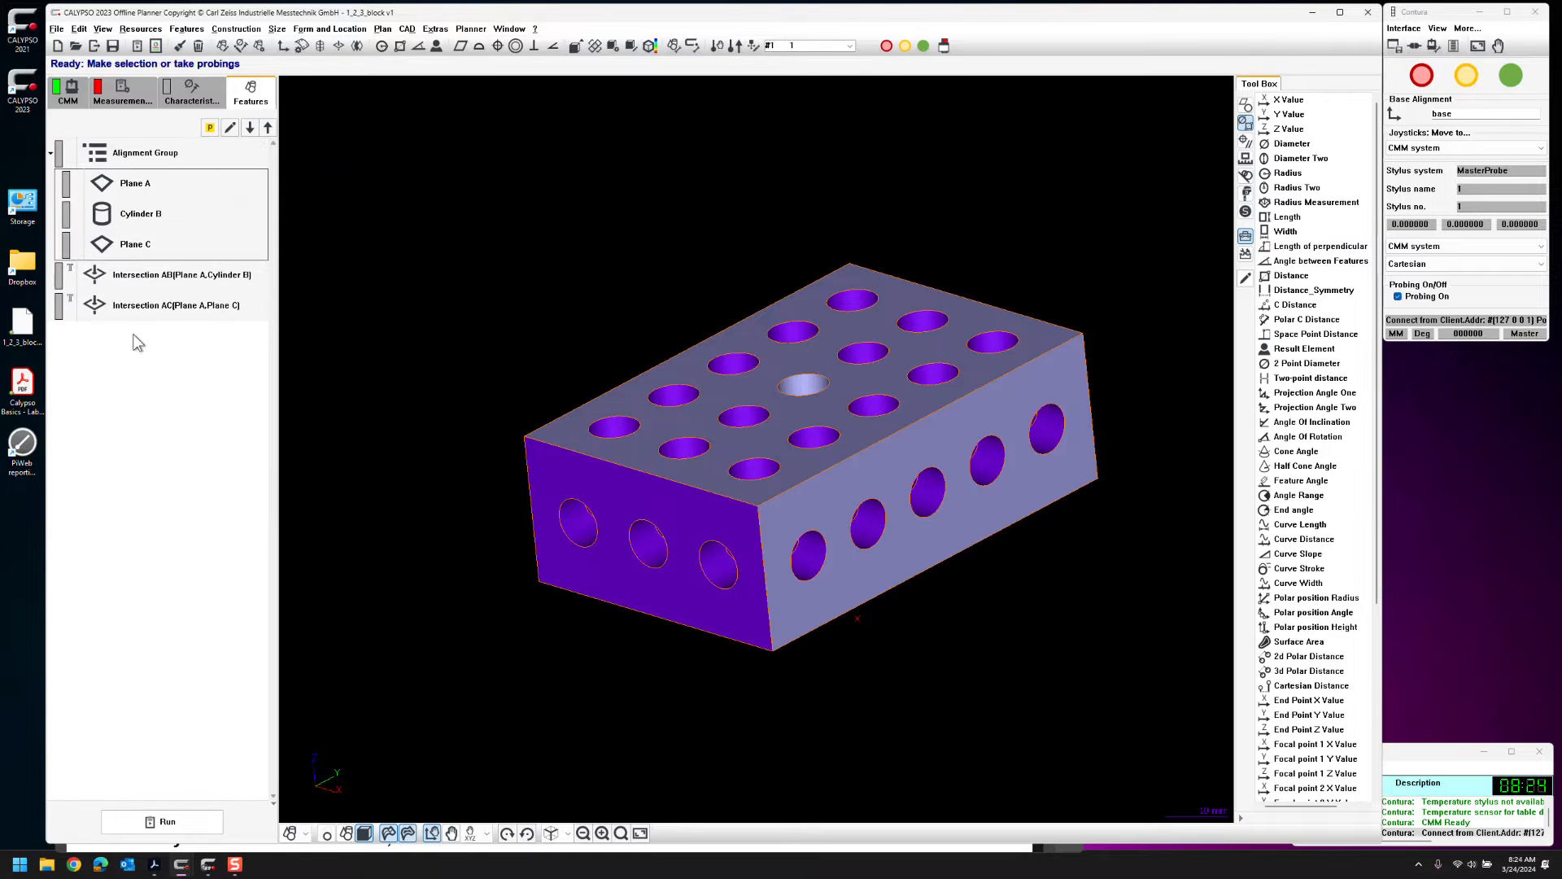
Group Intersection AB and Intersection AC, name the group Construction Group and expand it in the feature list
left_click(149, 285)
left_click(157, 304, "ctrl")
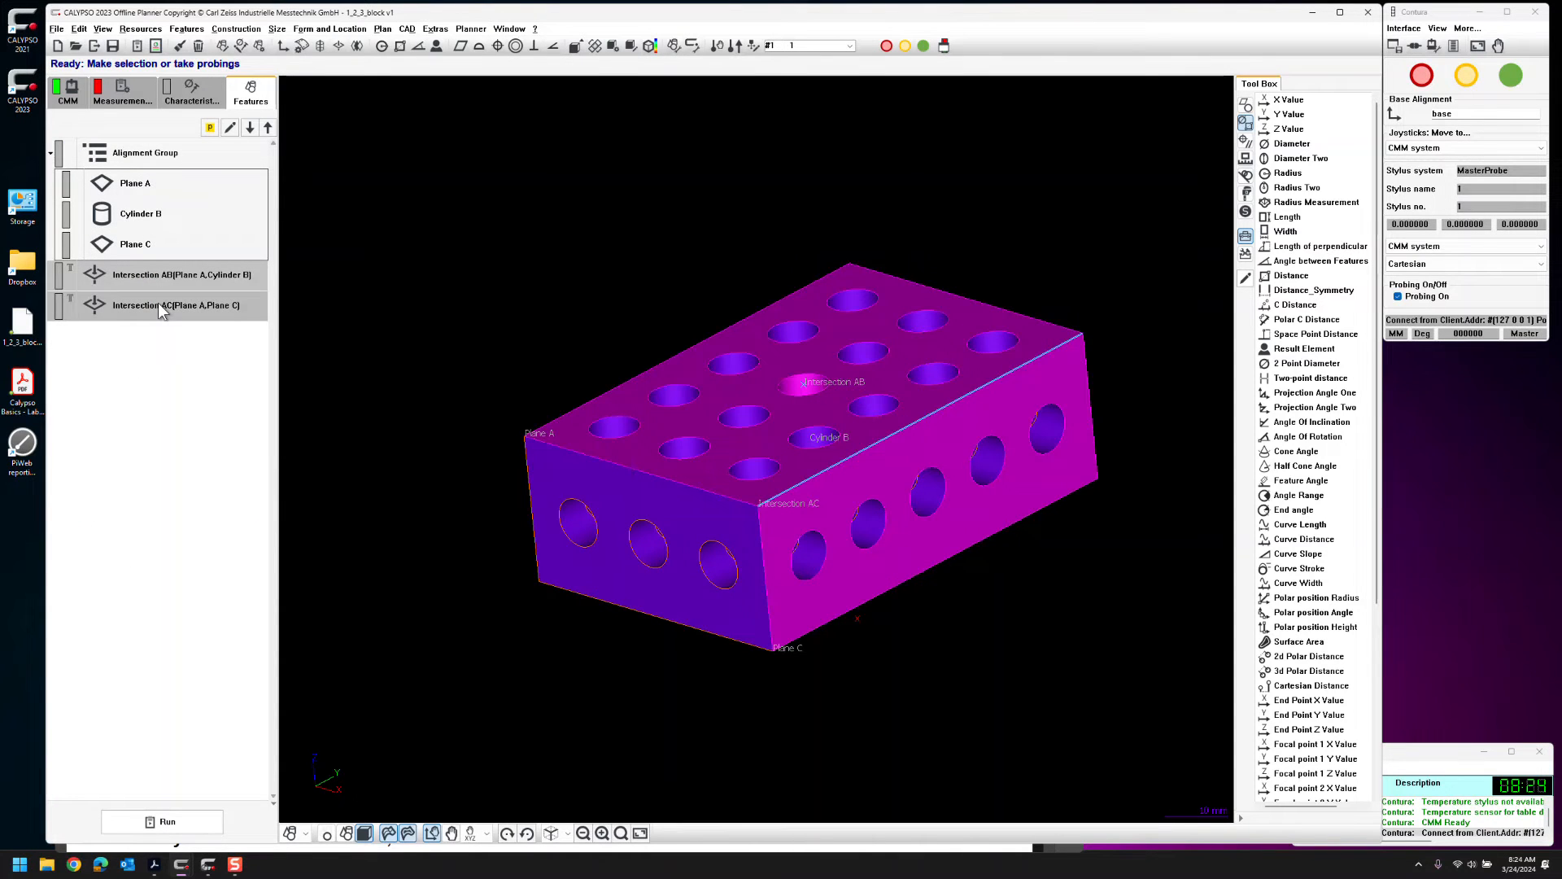
right_click(158, 303)
left_click(180, 312)
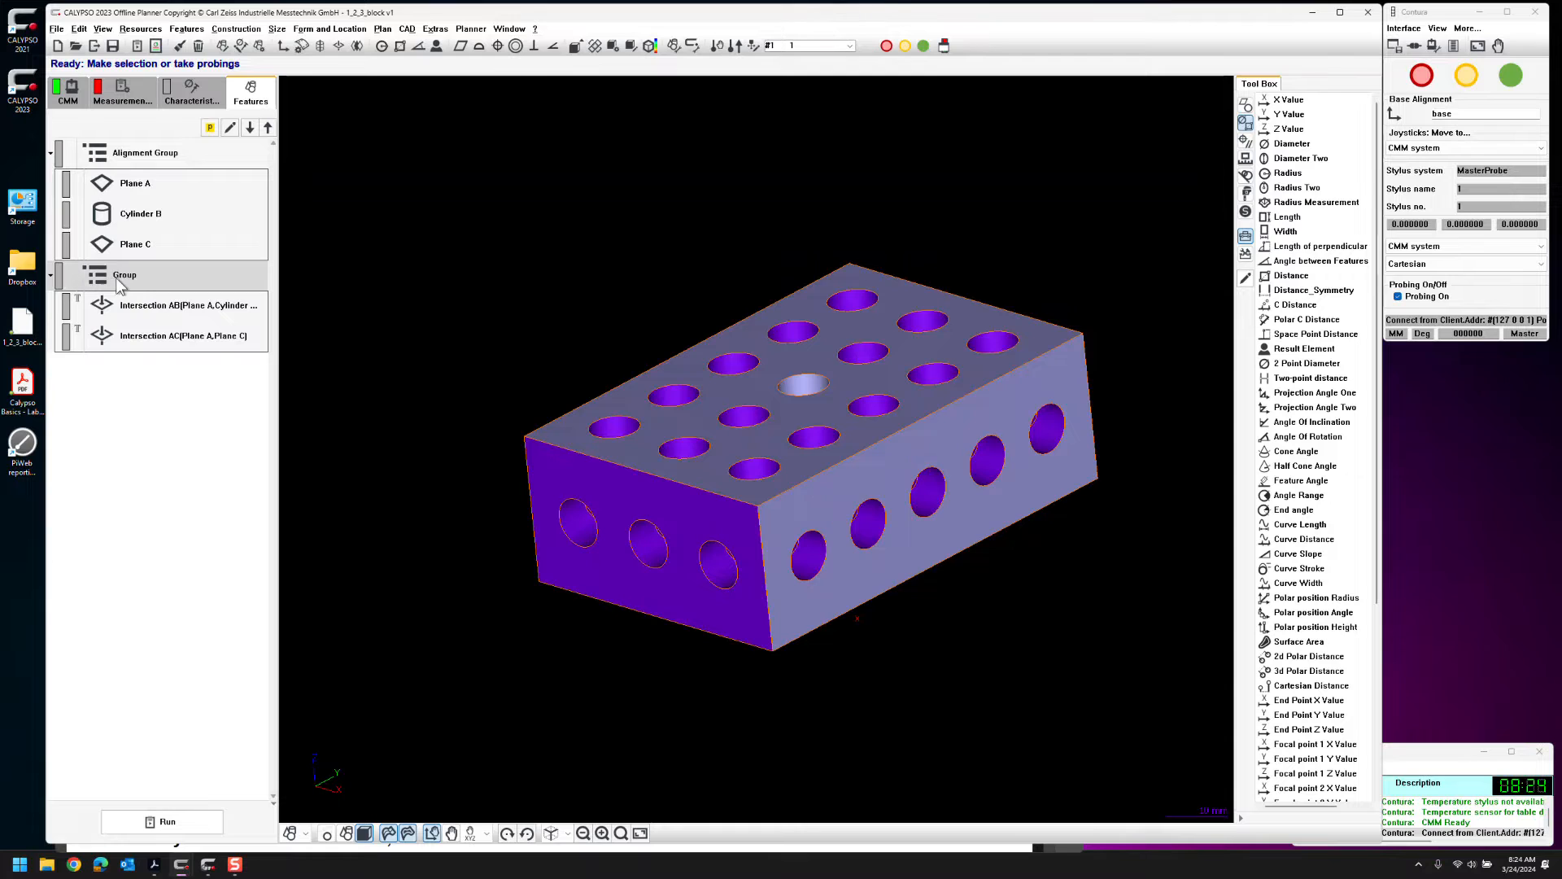
double_click(113, 277)
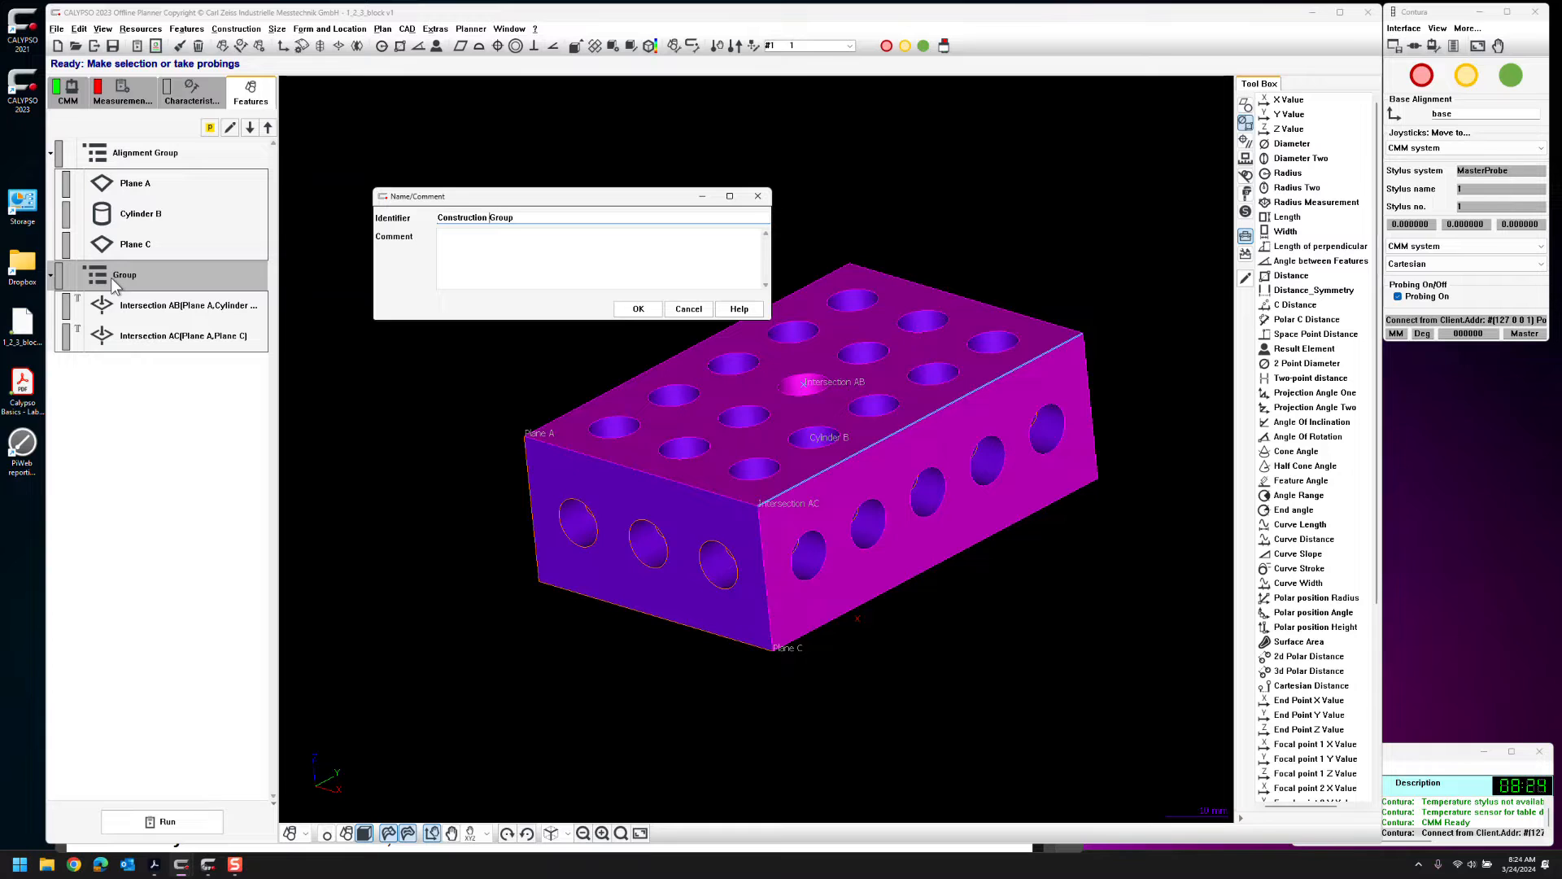
left_click(638, 308)
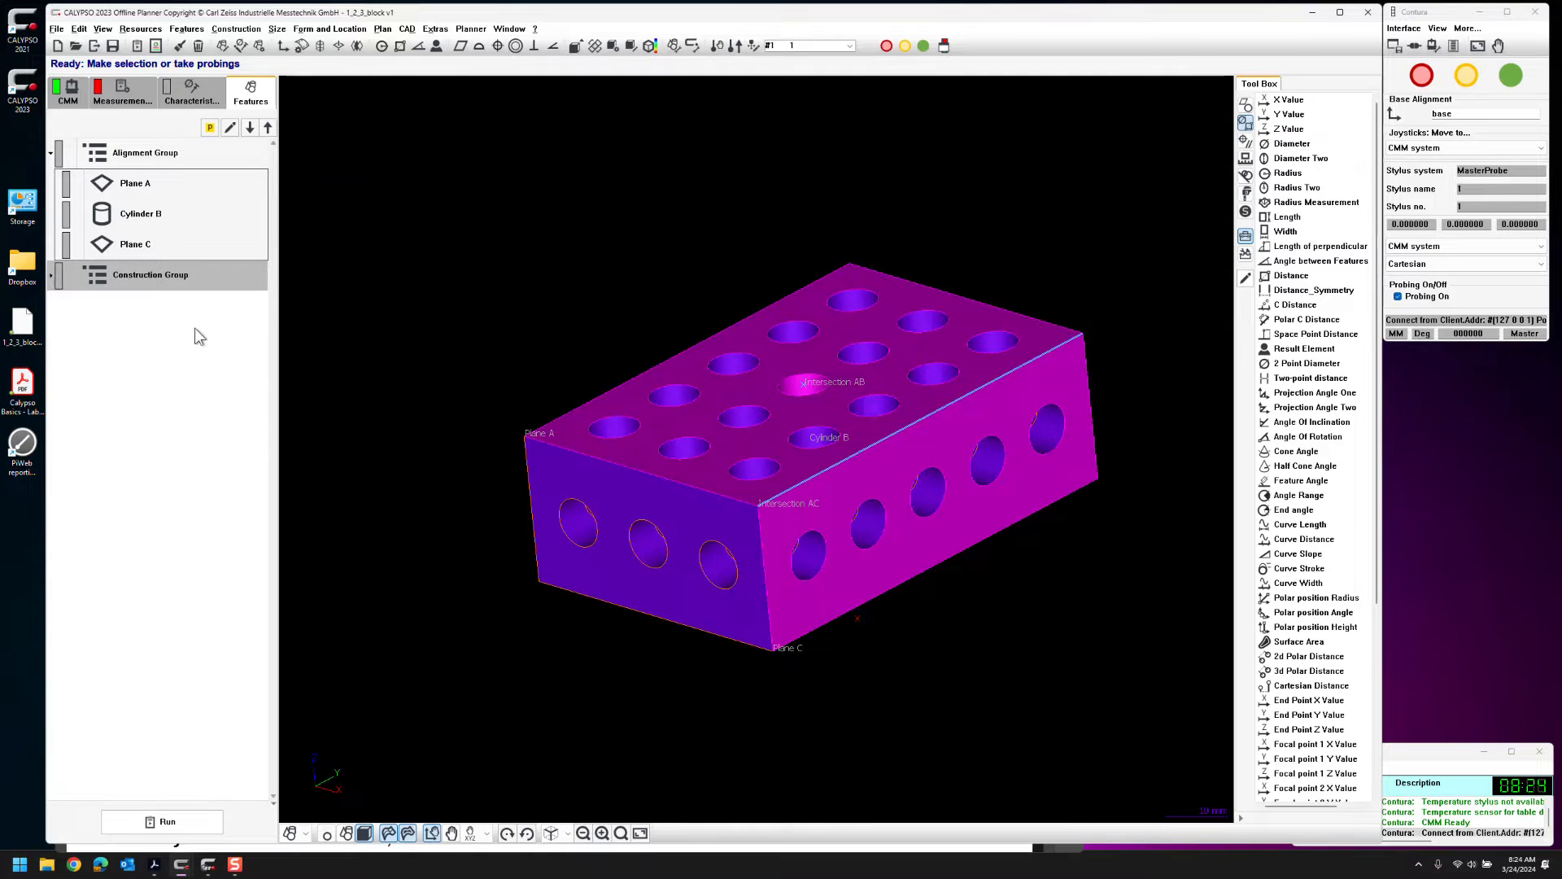
left_click(50, 276)
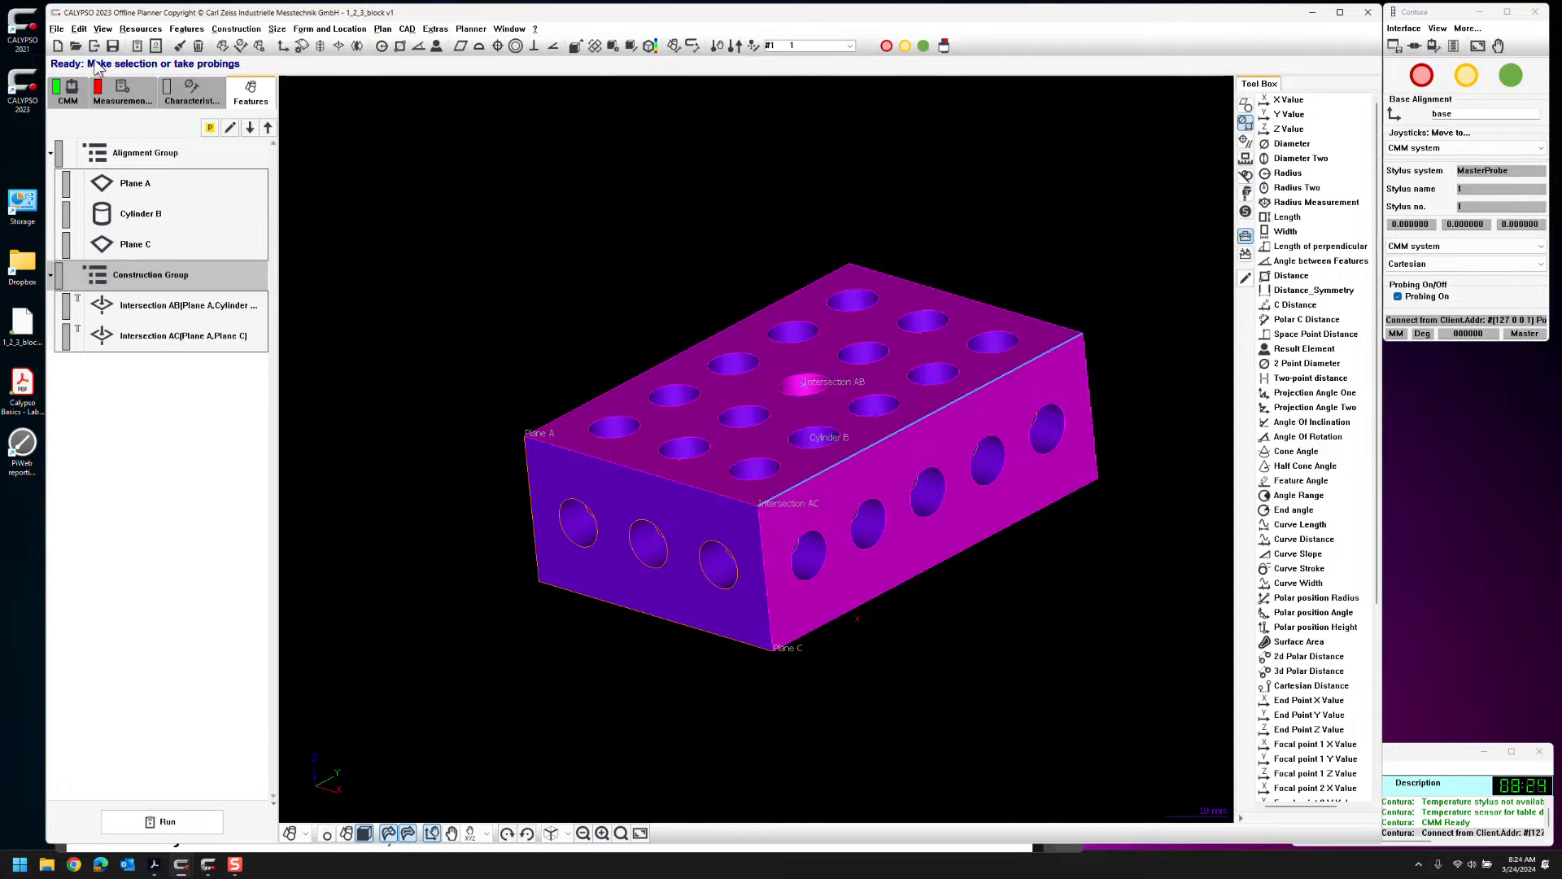
Switch the feature list's large icons off and back on, and clear the feature selection
left_click(106, 32)
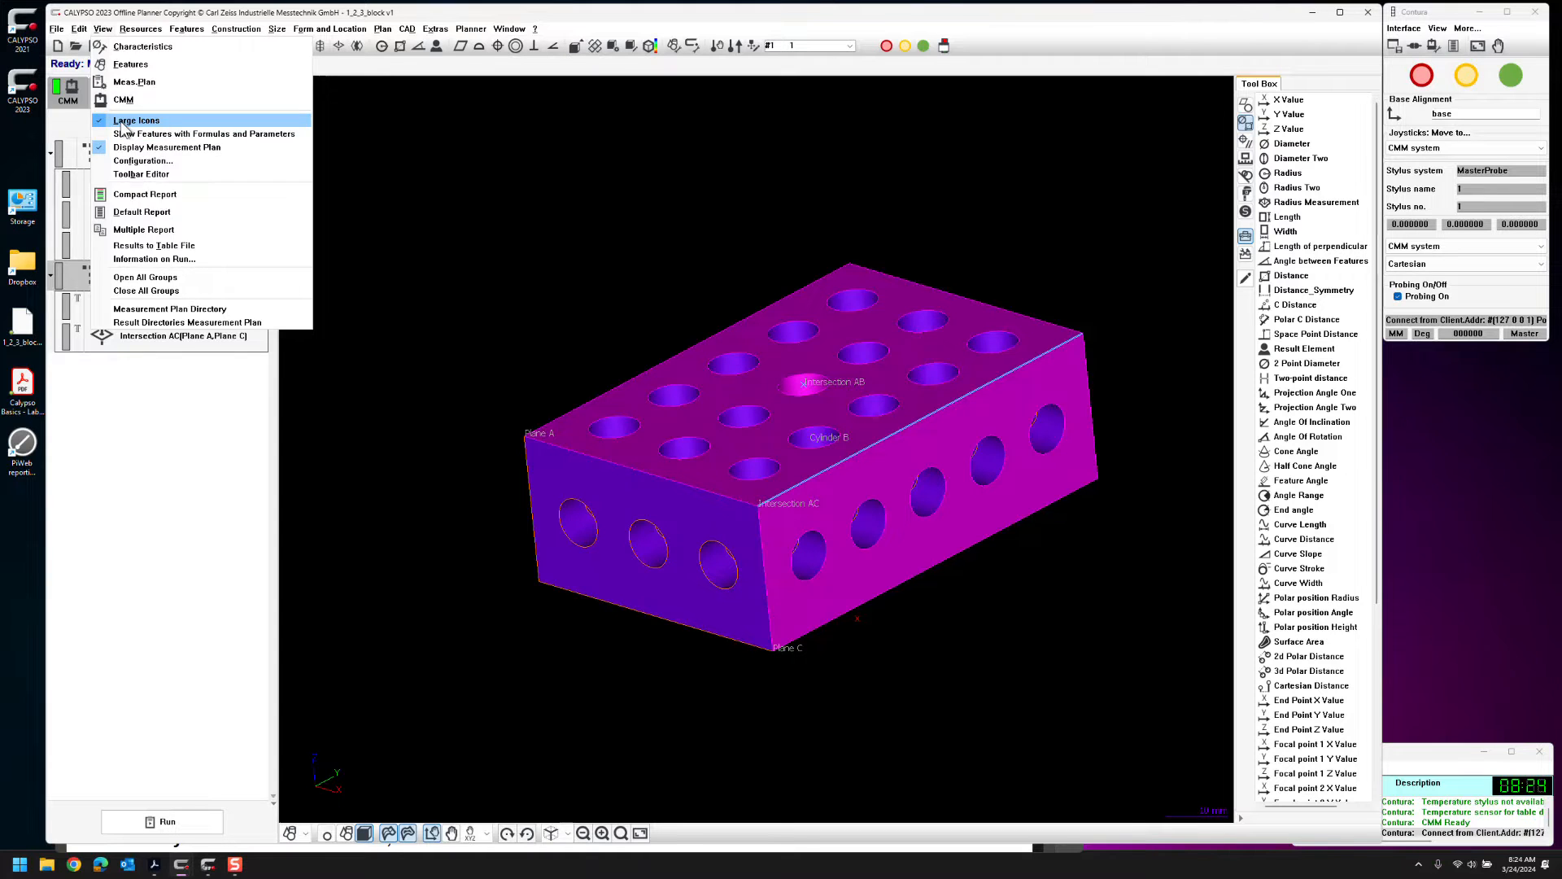
left_click(122, 123)
left_click(108, 30)
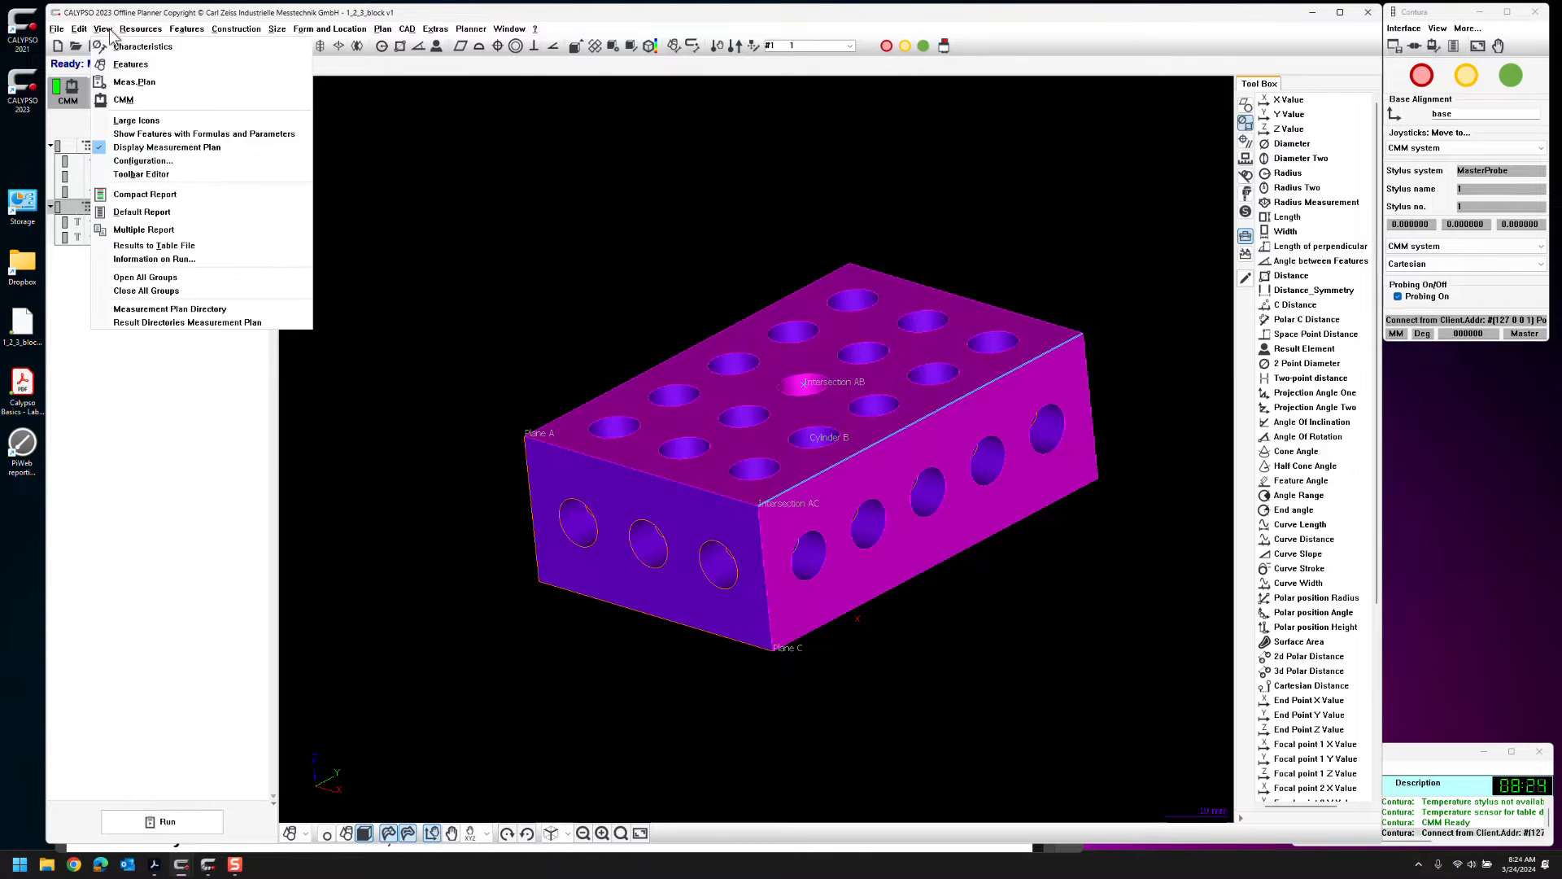
left_click(135, 120)
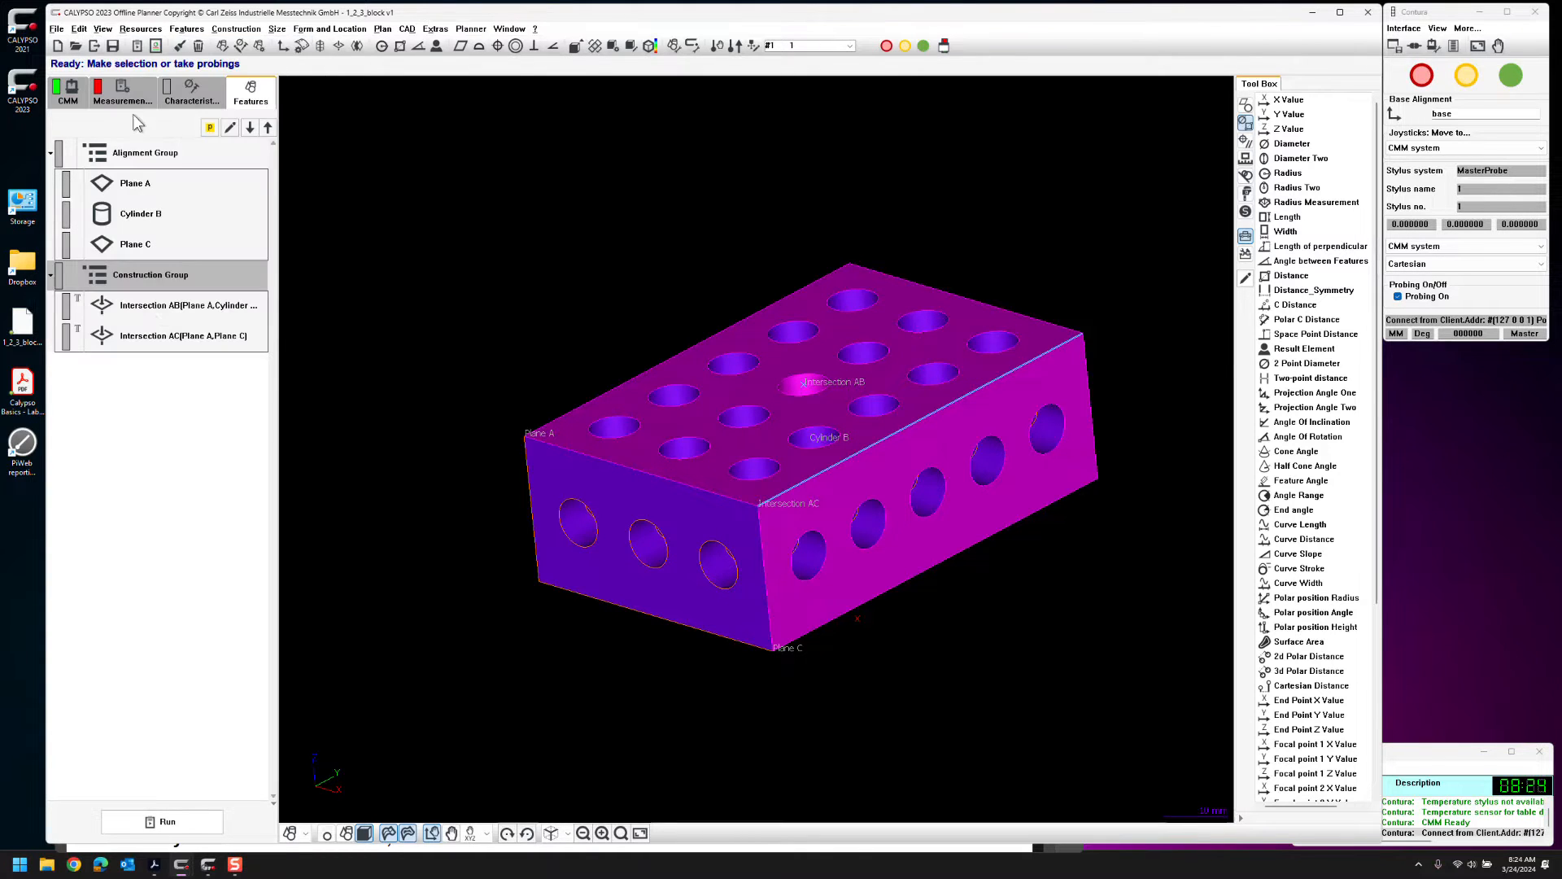
left_click(172, 496)
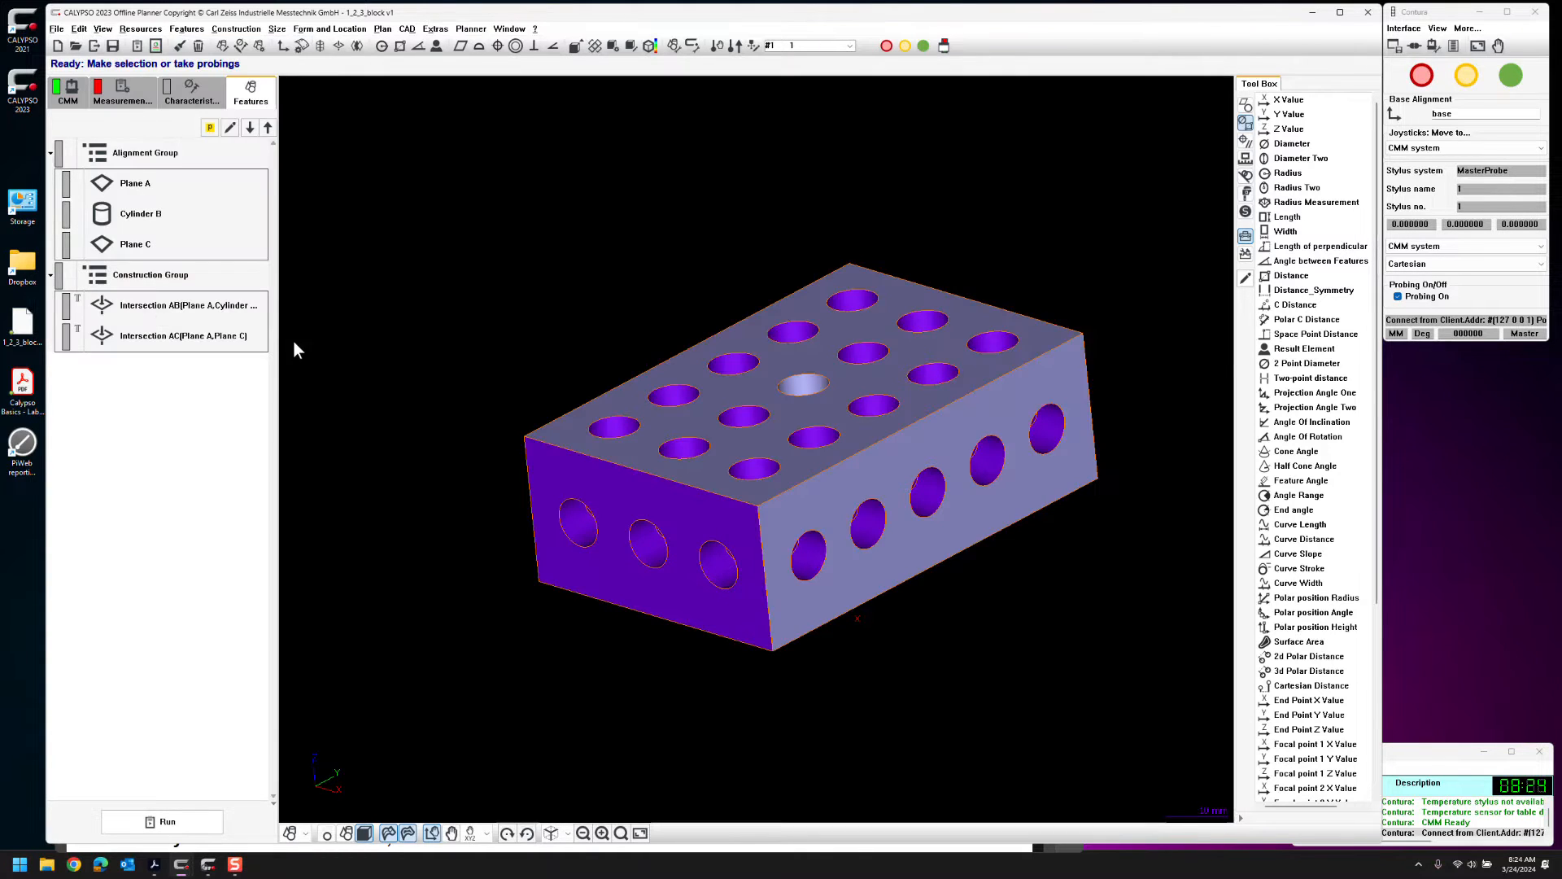
Start a new base alignment for the measurement plan using the Standard Method
left_click(118, 90)
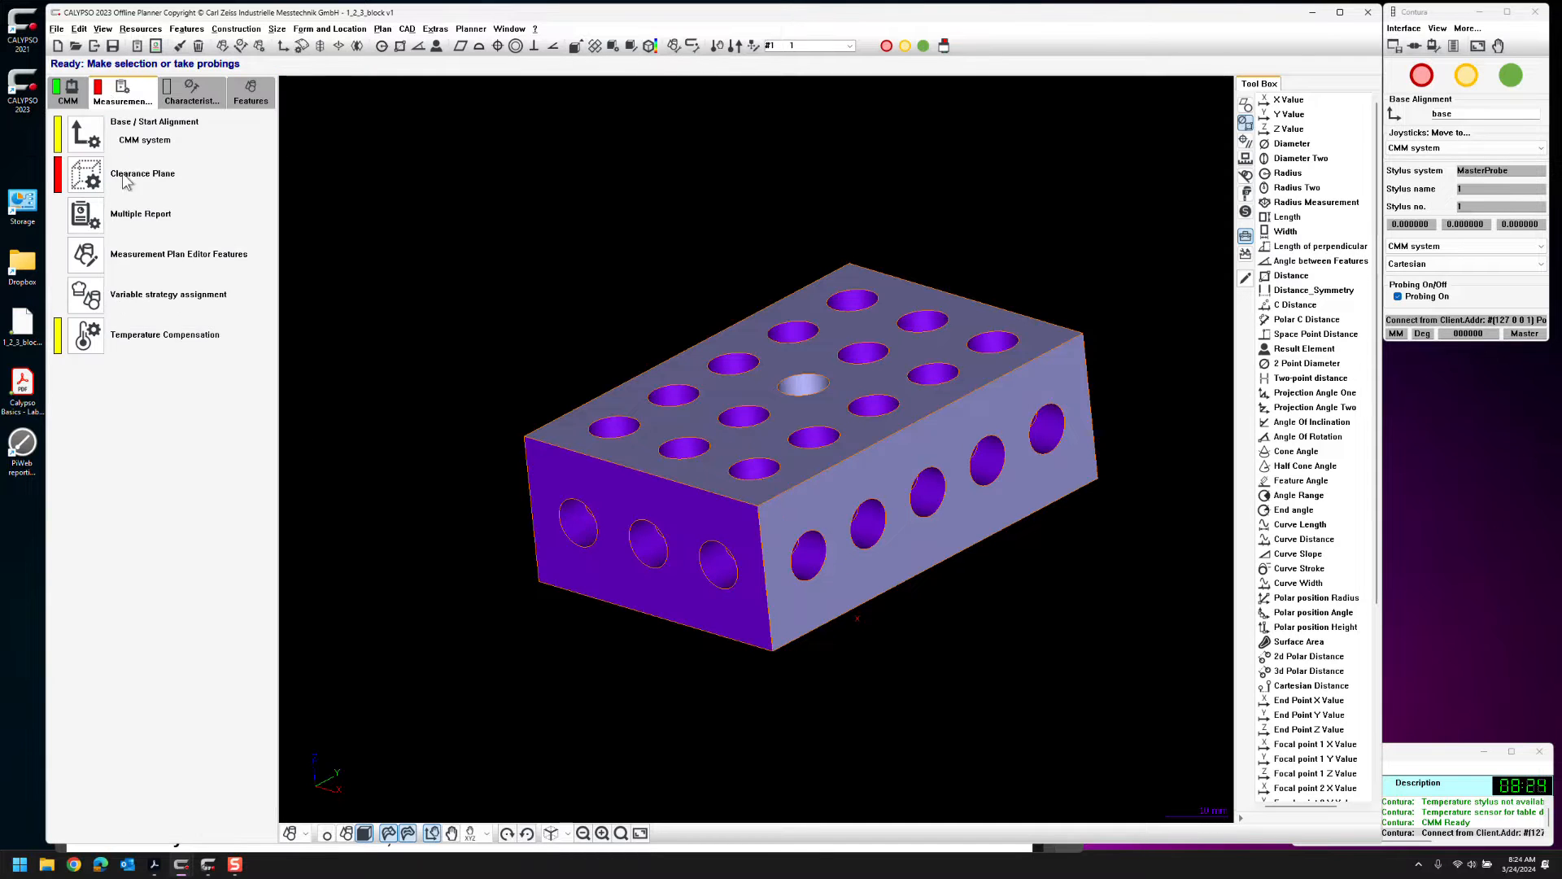
double_click(86, 133)
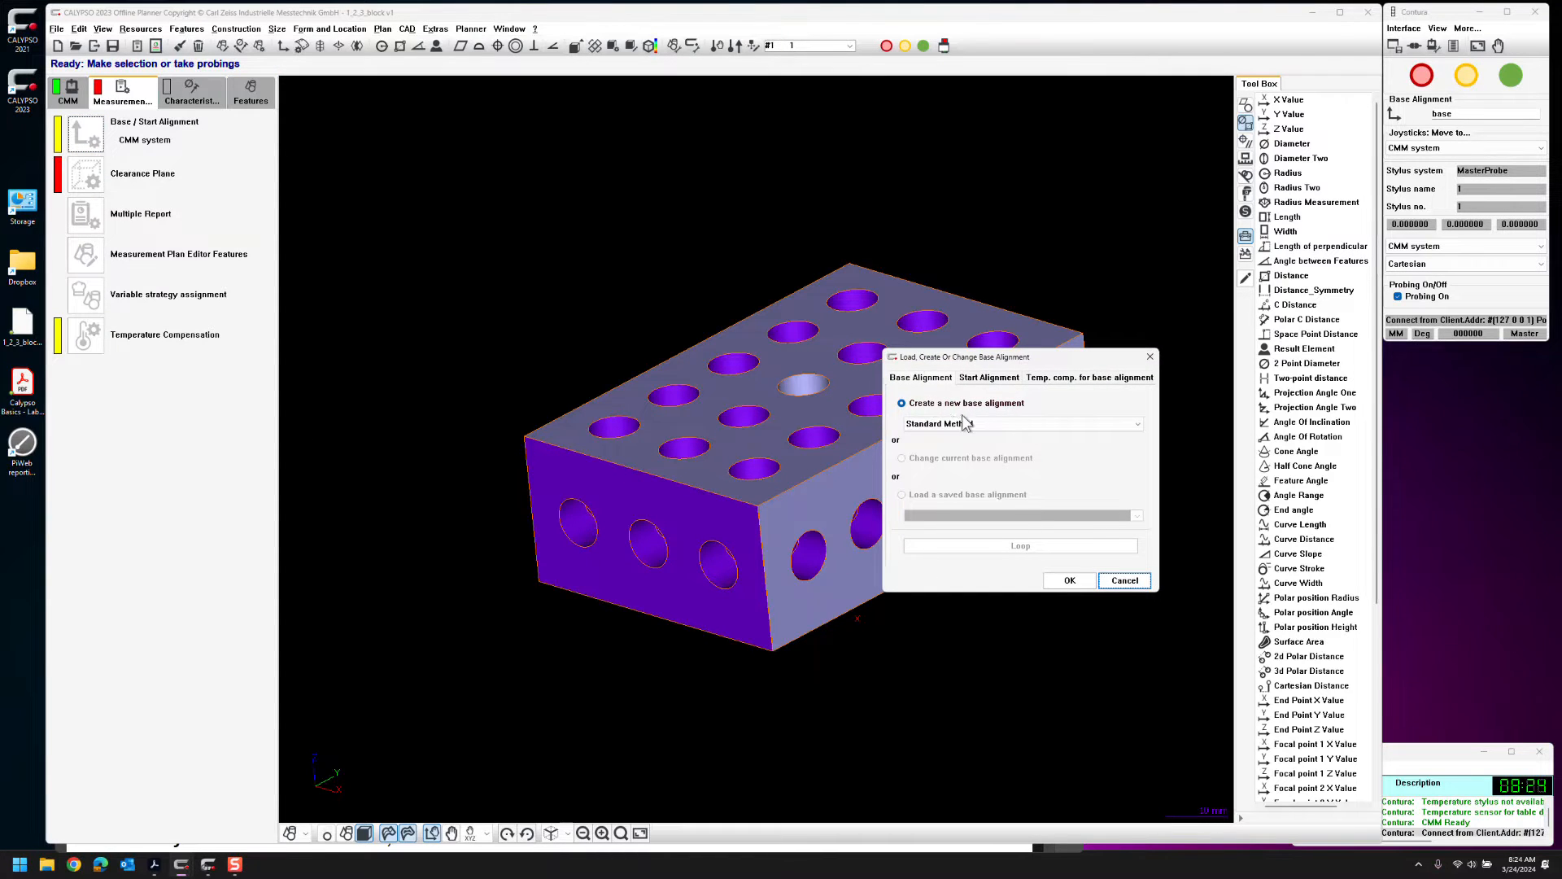
left_click(1069, 580)
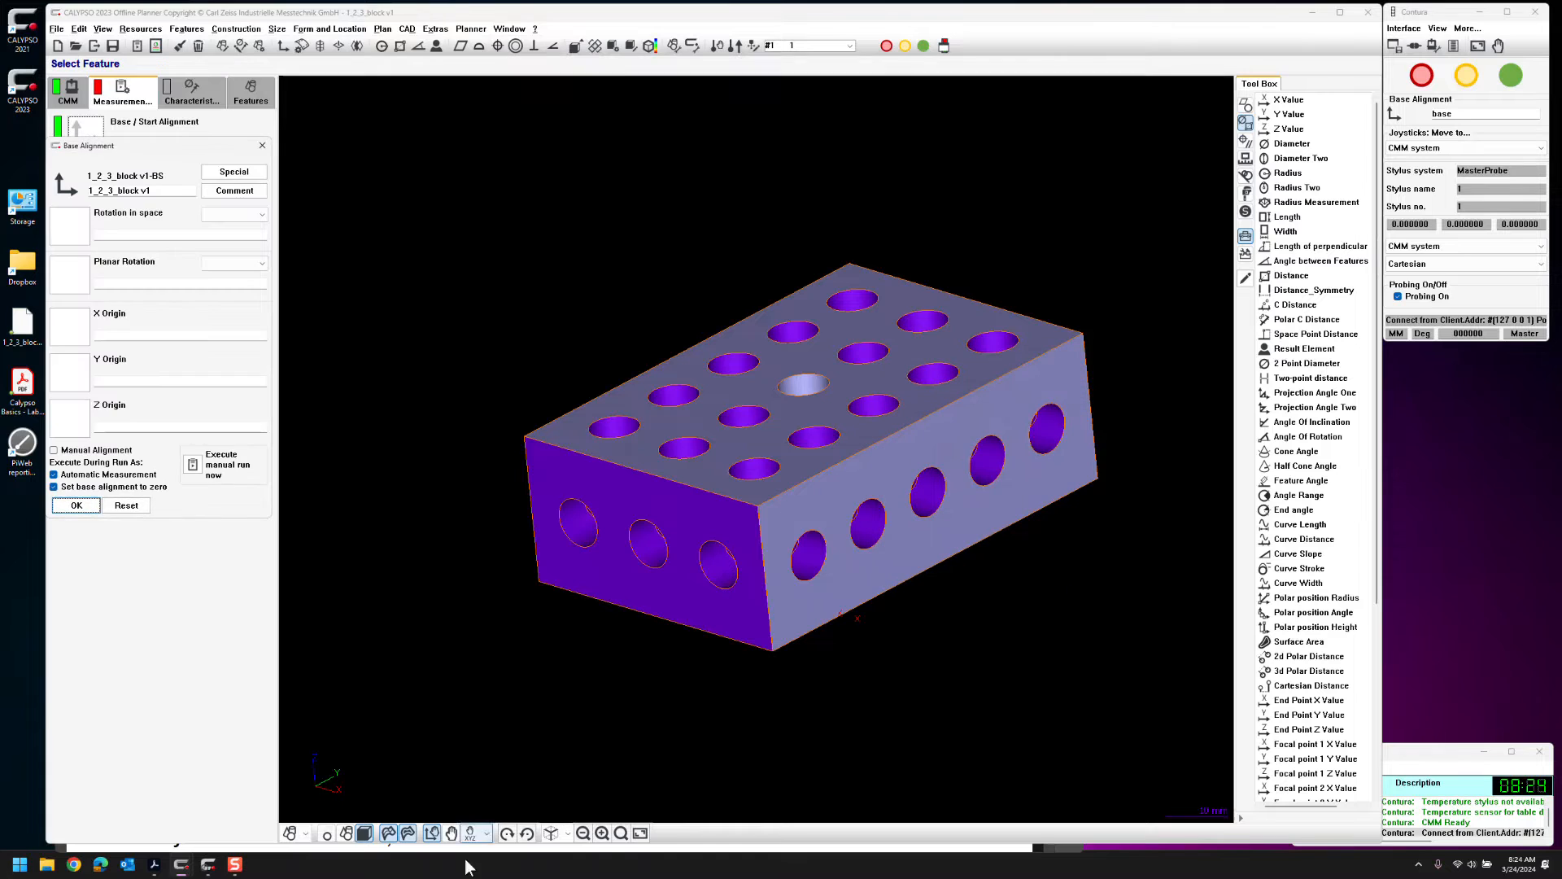
Enable selection of already extracted features in the CAD view and pick Plane A for the alignment's spatial rotation and Z origin
left_click(305, 834)
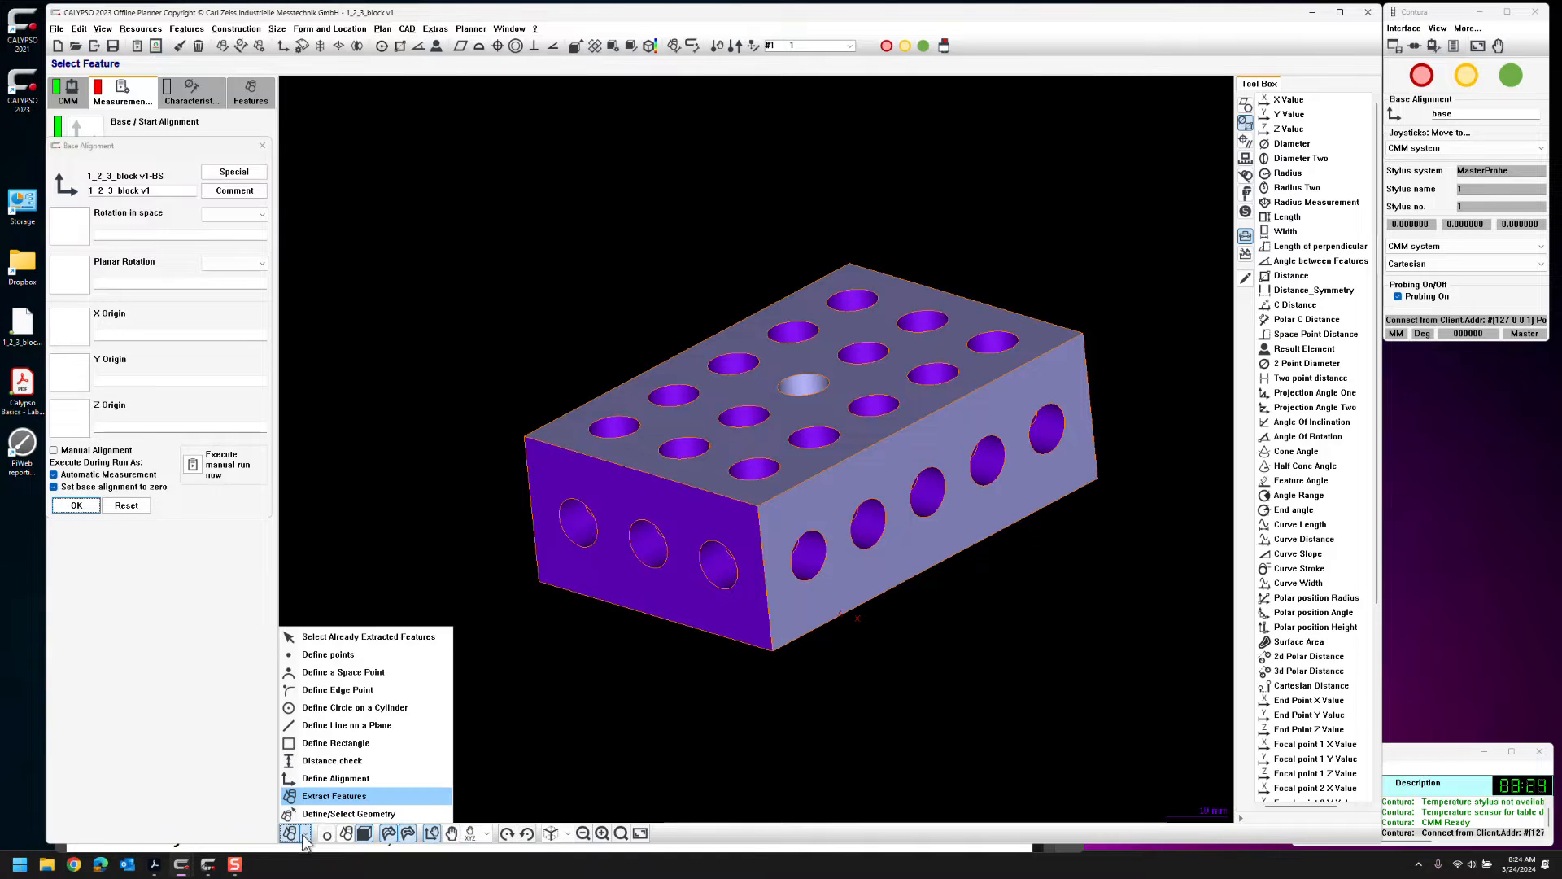
left_click(332, 638)
left_click_drag(618, 602, 647, 627)
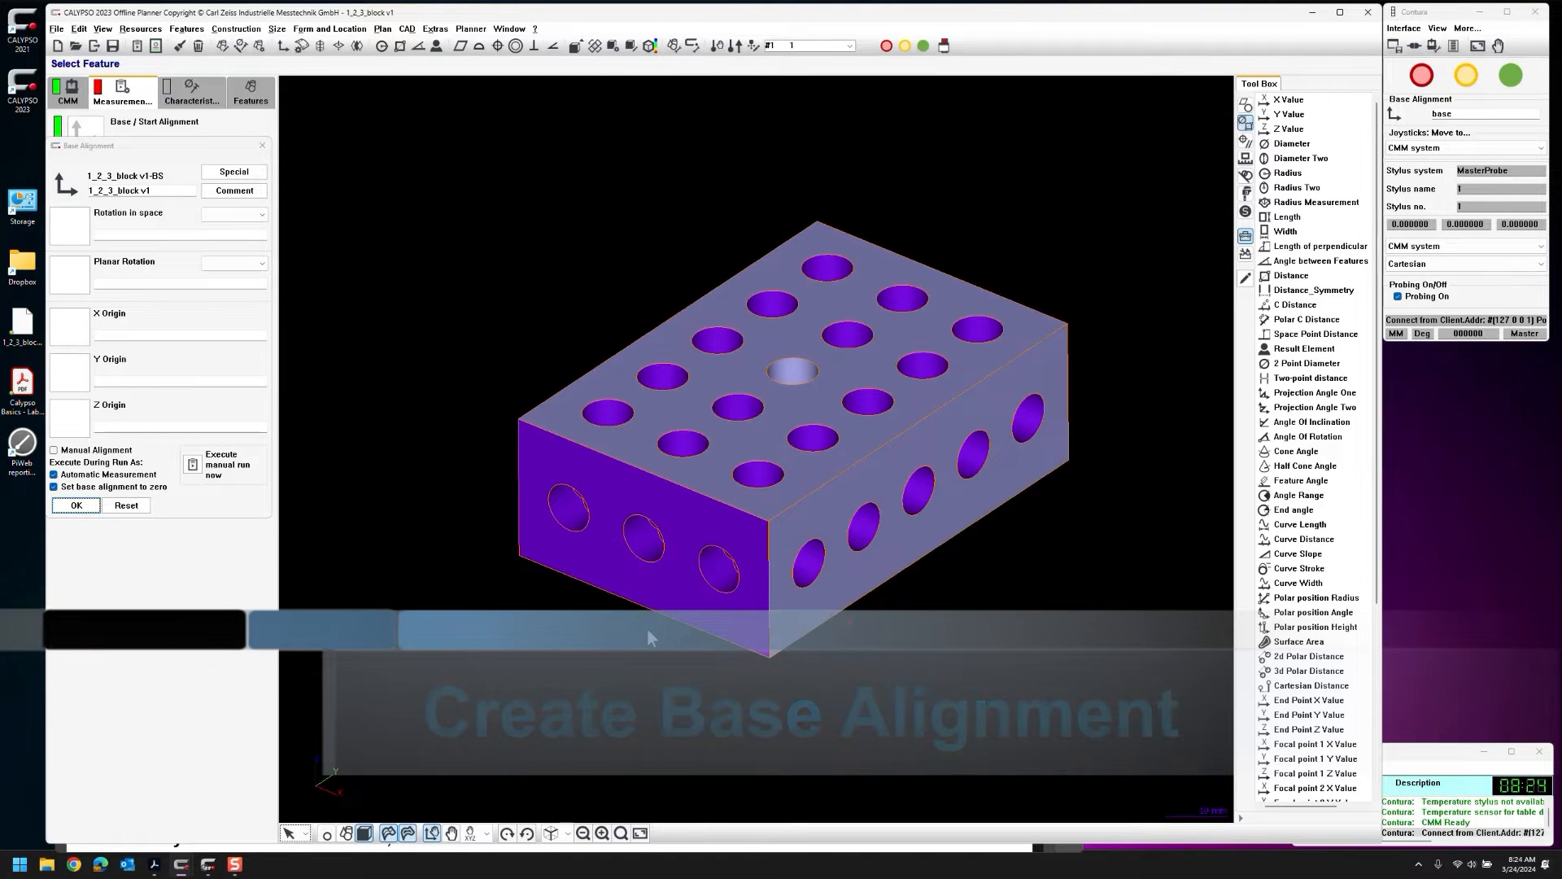
left_click(699, 409)
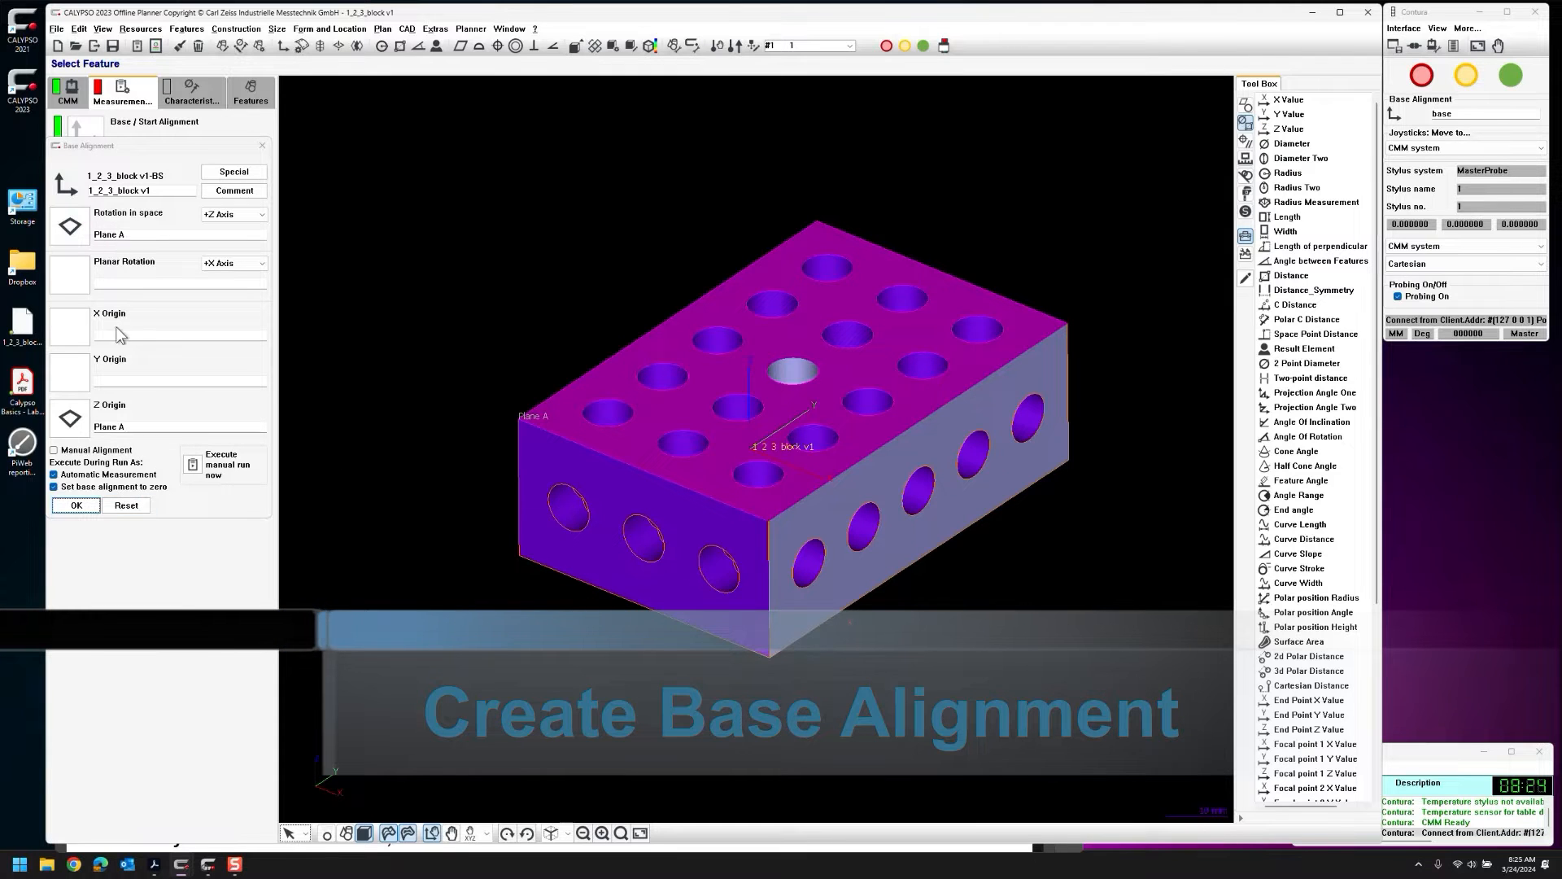
Assign Intersection AC as the planar rotation and Intersection AB as the X and Y origins, and accept the base alignment
left_click(77, 280)
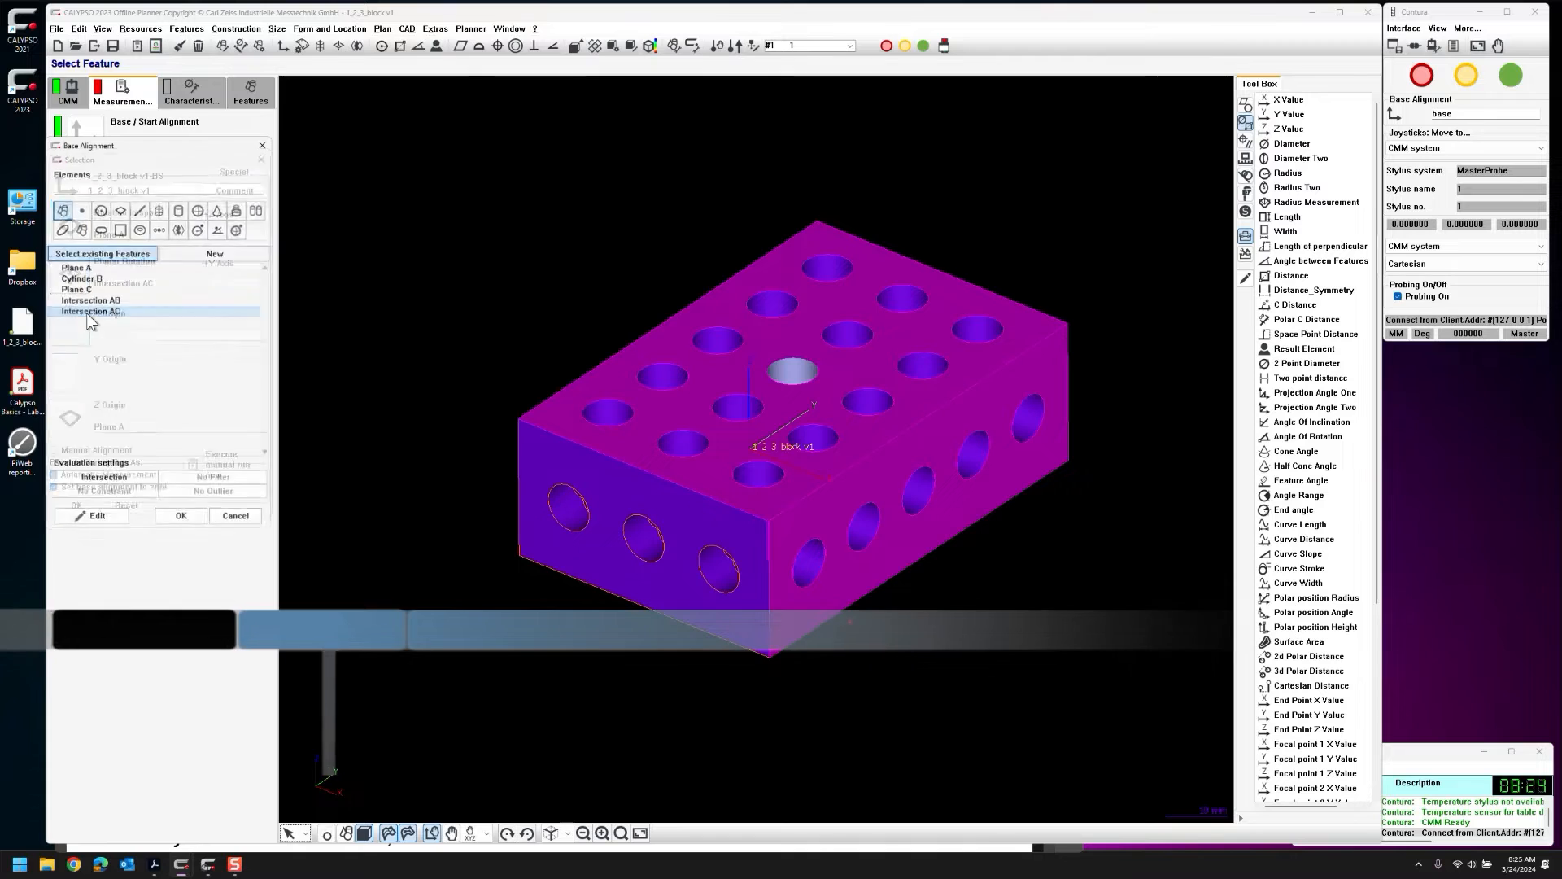
double_click(90, 311)
left_click(59, 337)
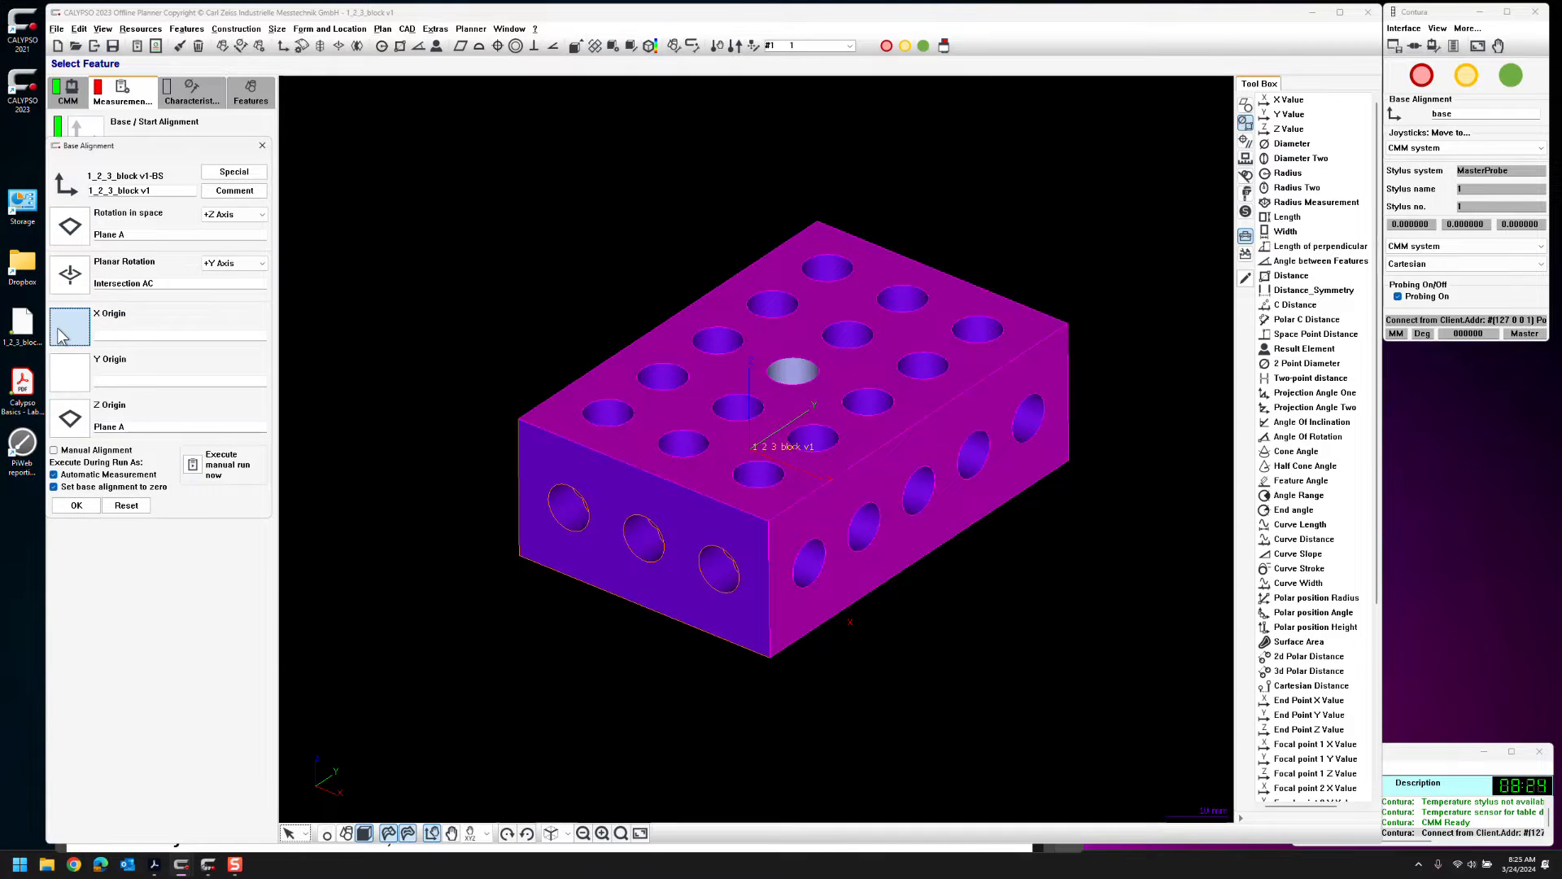
double_click(110, 301)
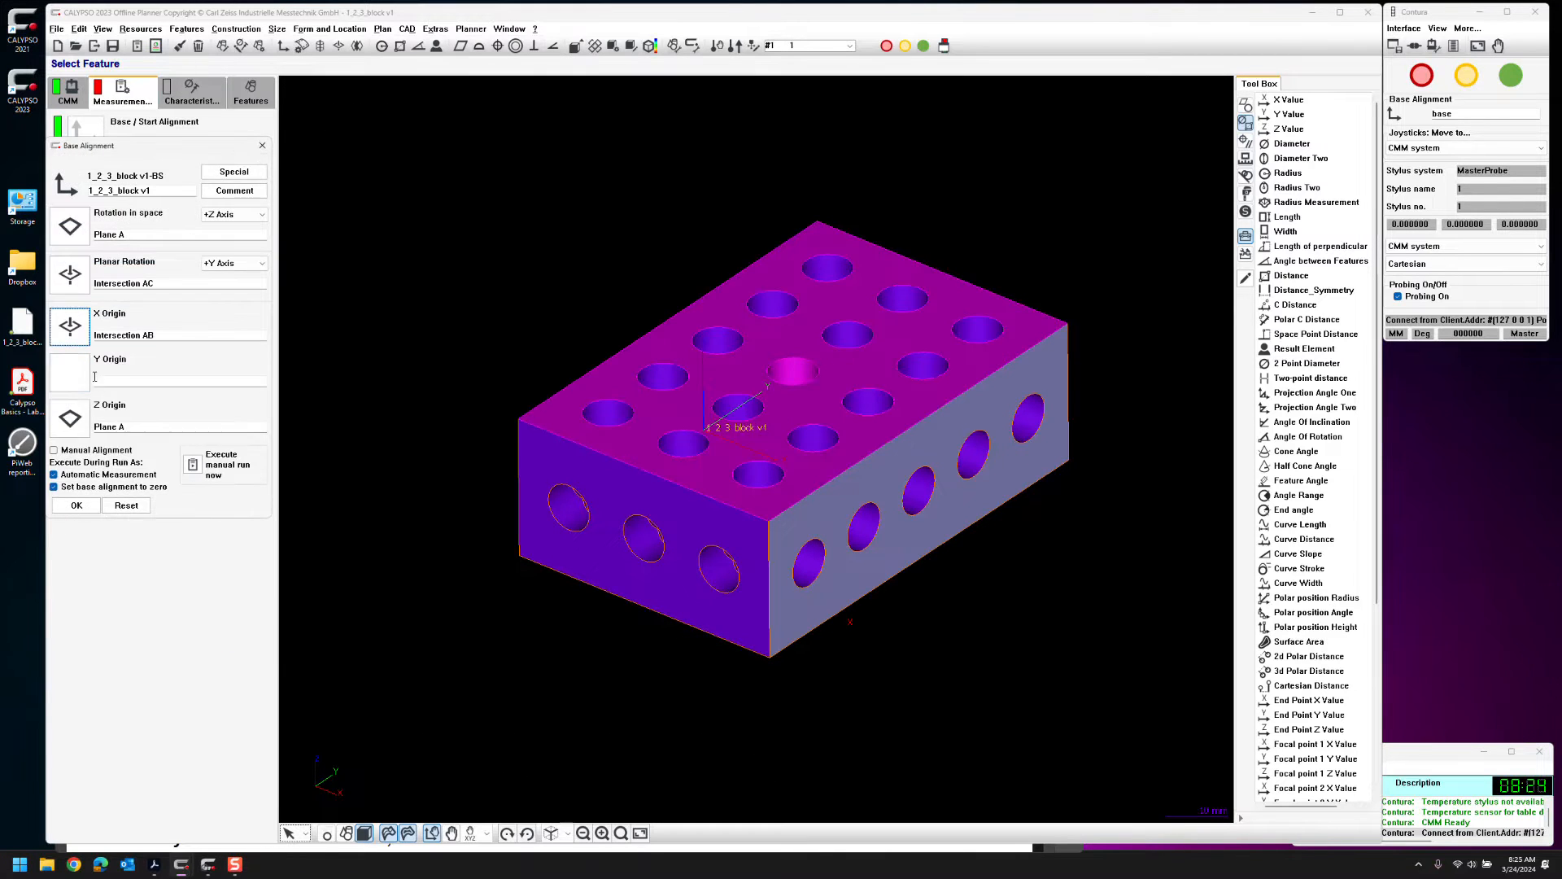
double_click(122, 300)
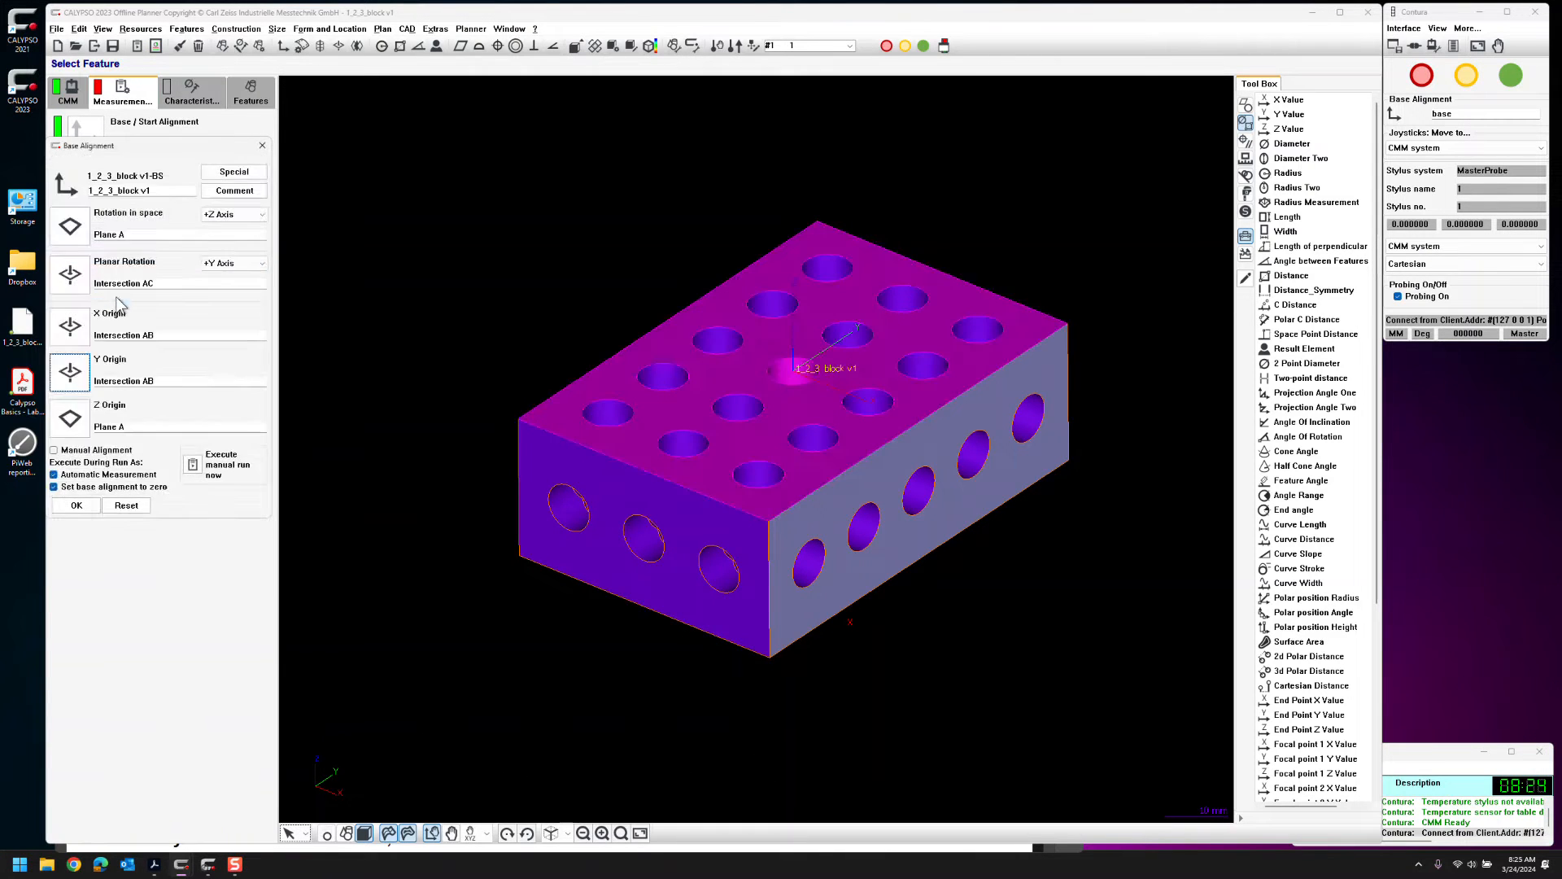
mouse_move(905, 506)
middle_mouse_down()
mouse_move(869, 576)
mouse_move(868, 507)
mouse_move(897, 487)
middle_mouse_up()
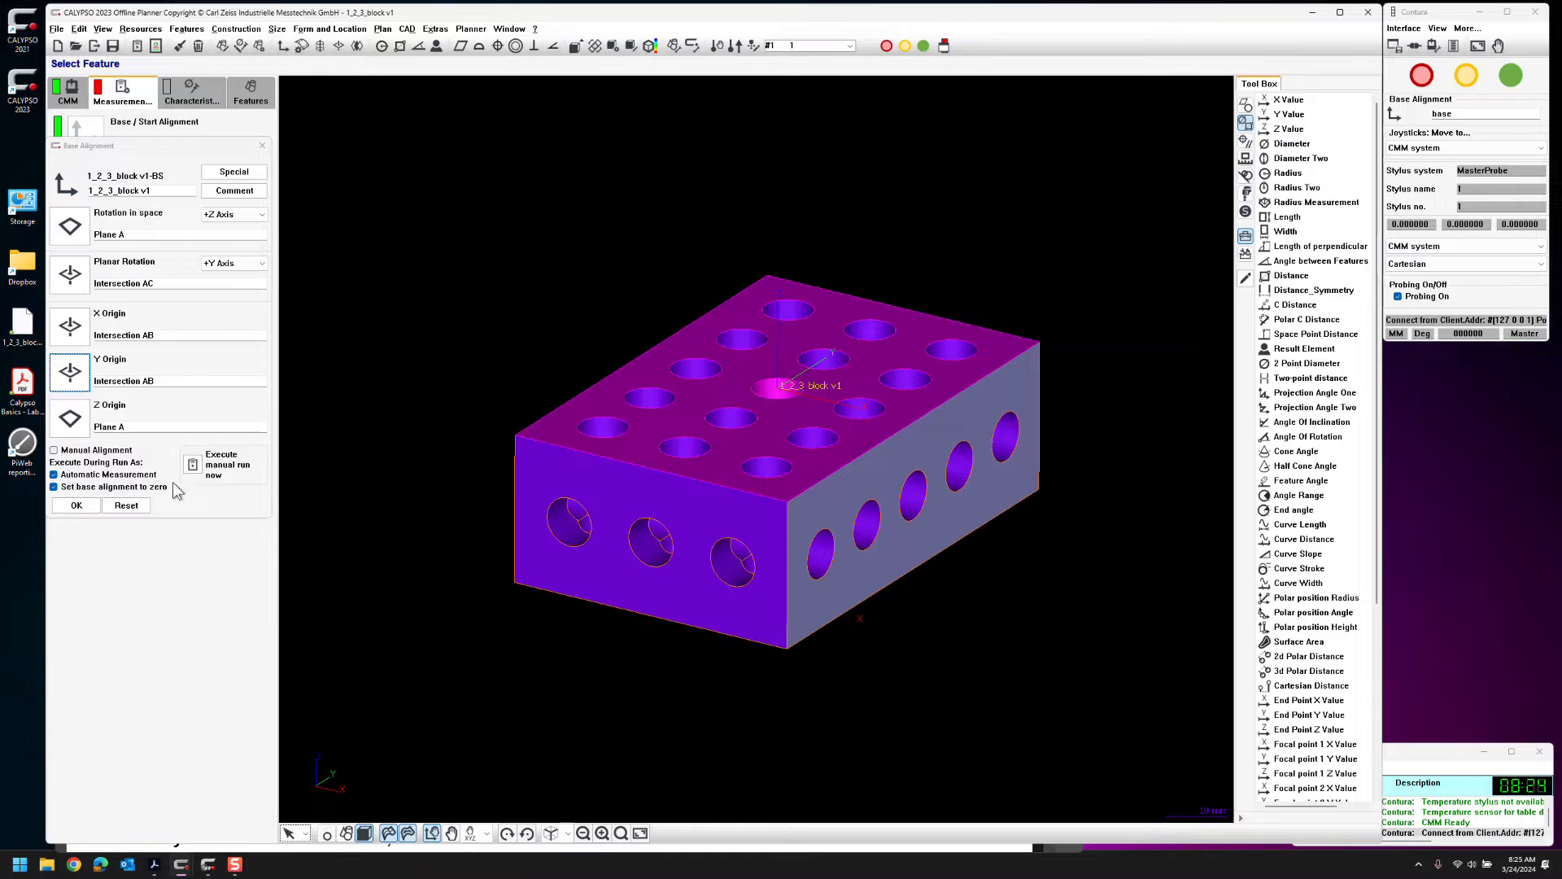
left_click(76, 505)
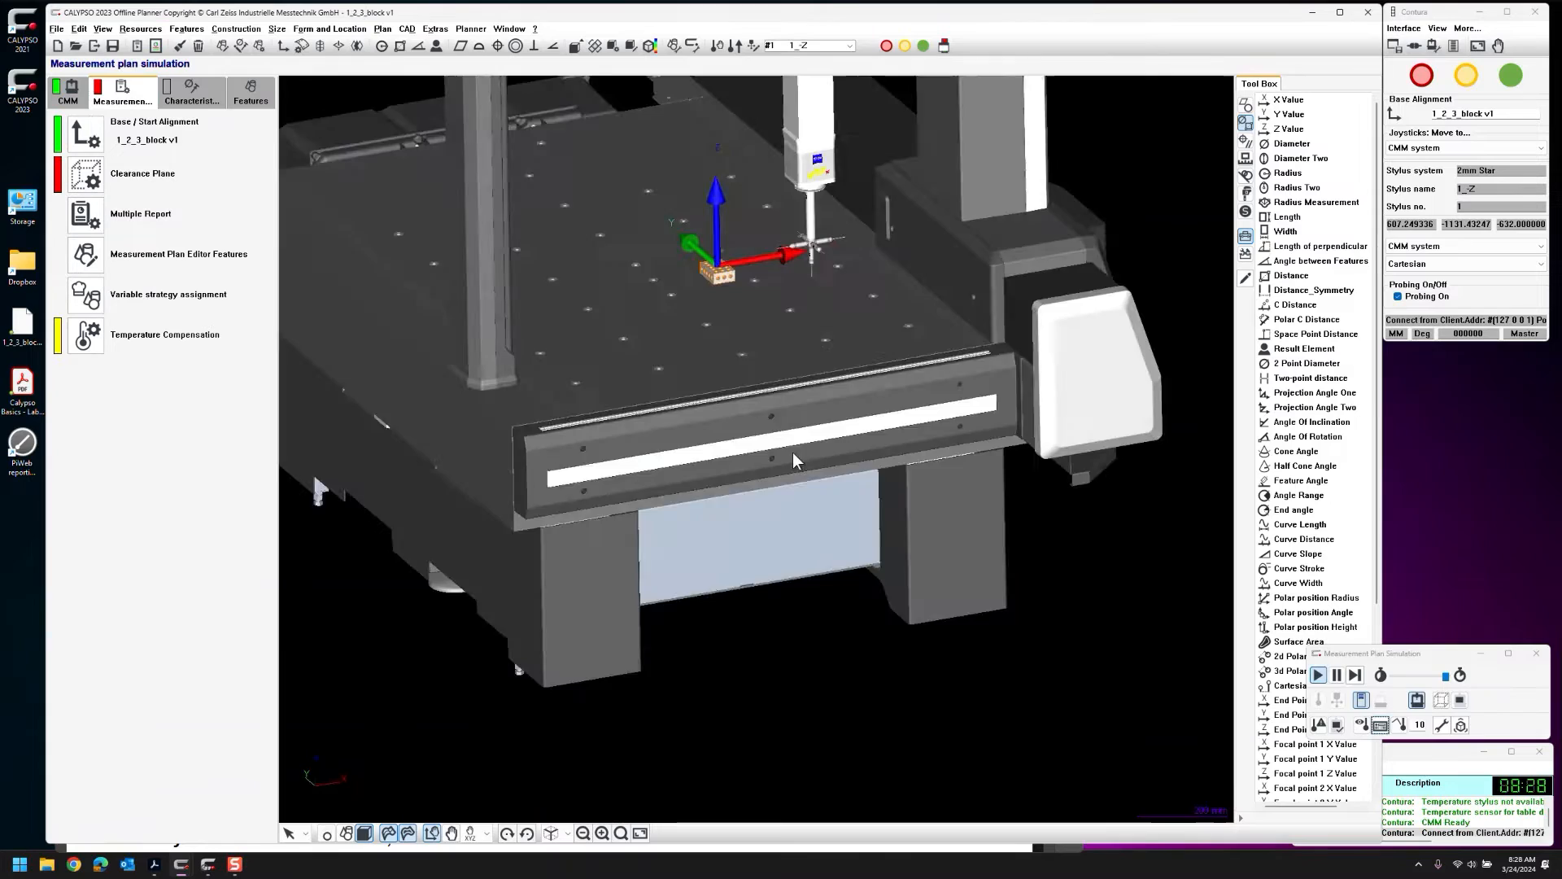
mouse_move(792, 452)
left_mouse_down()
mouse_move(715, 427)
mouse_move(799, 461)
mouse_move(785, 454)
left_mouse_up()
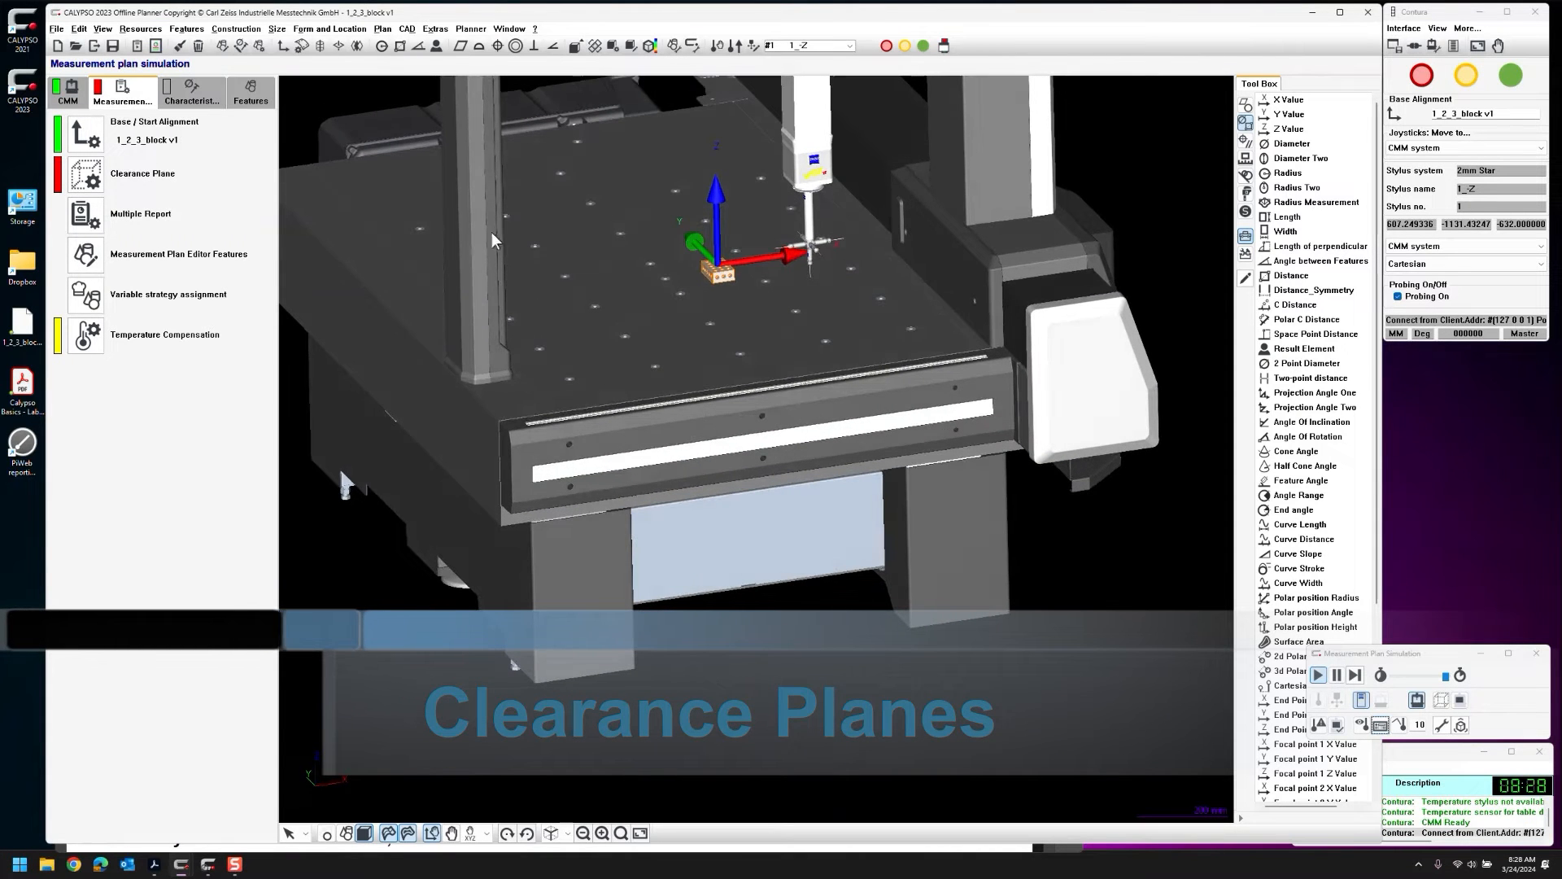
Generate the clearance planes from the CAD model using the offered edge distance, and accept them for the base alignment
left_click(87, 182)
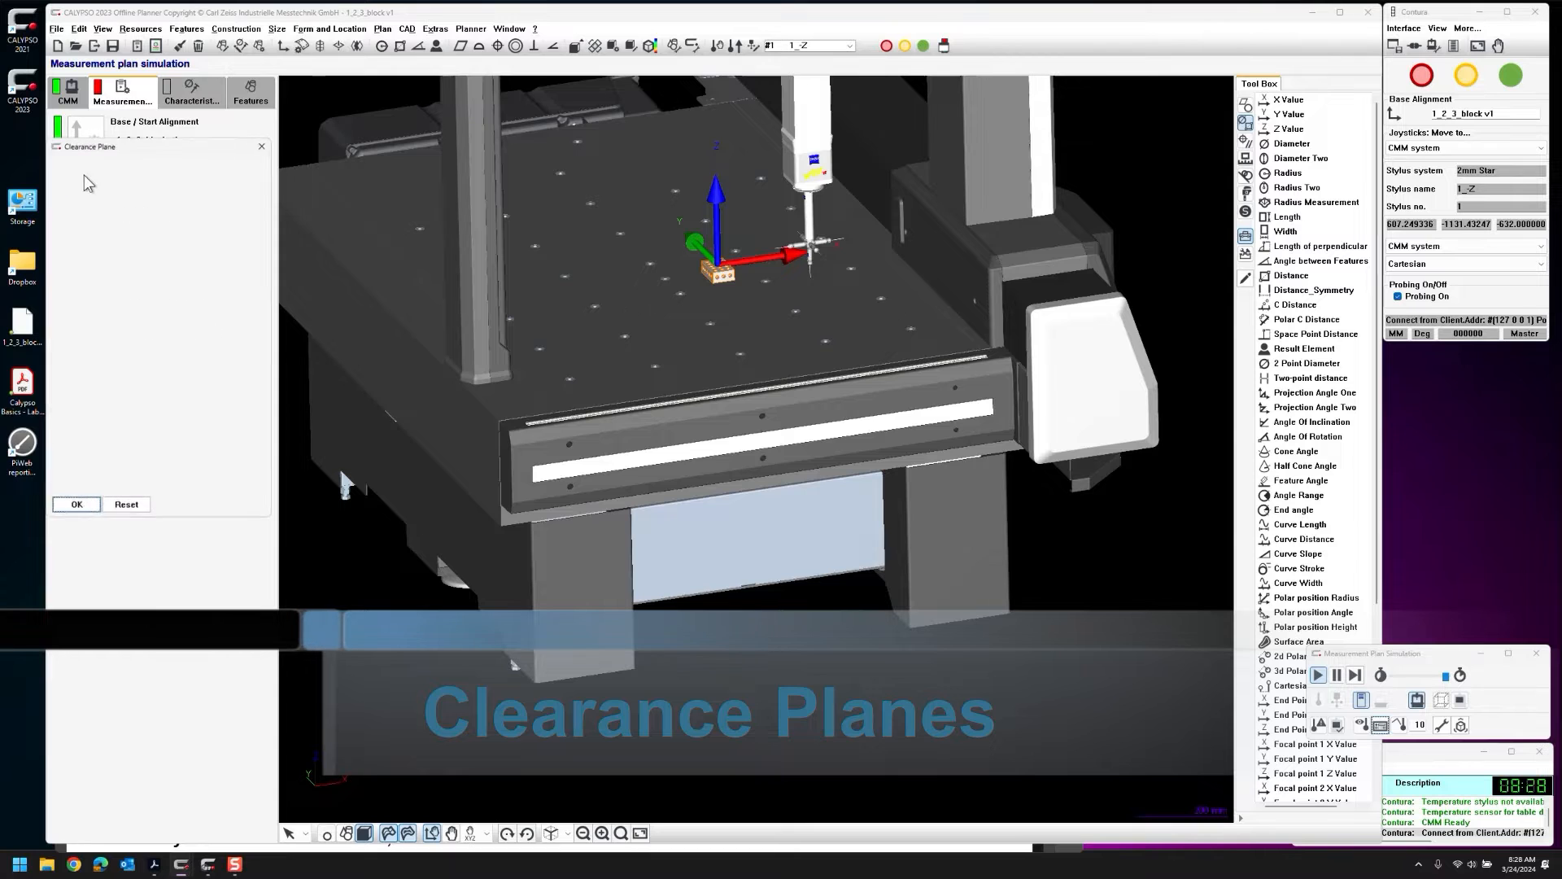
left_click(84, 170)
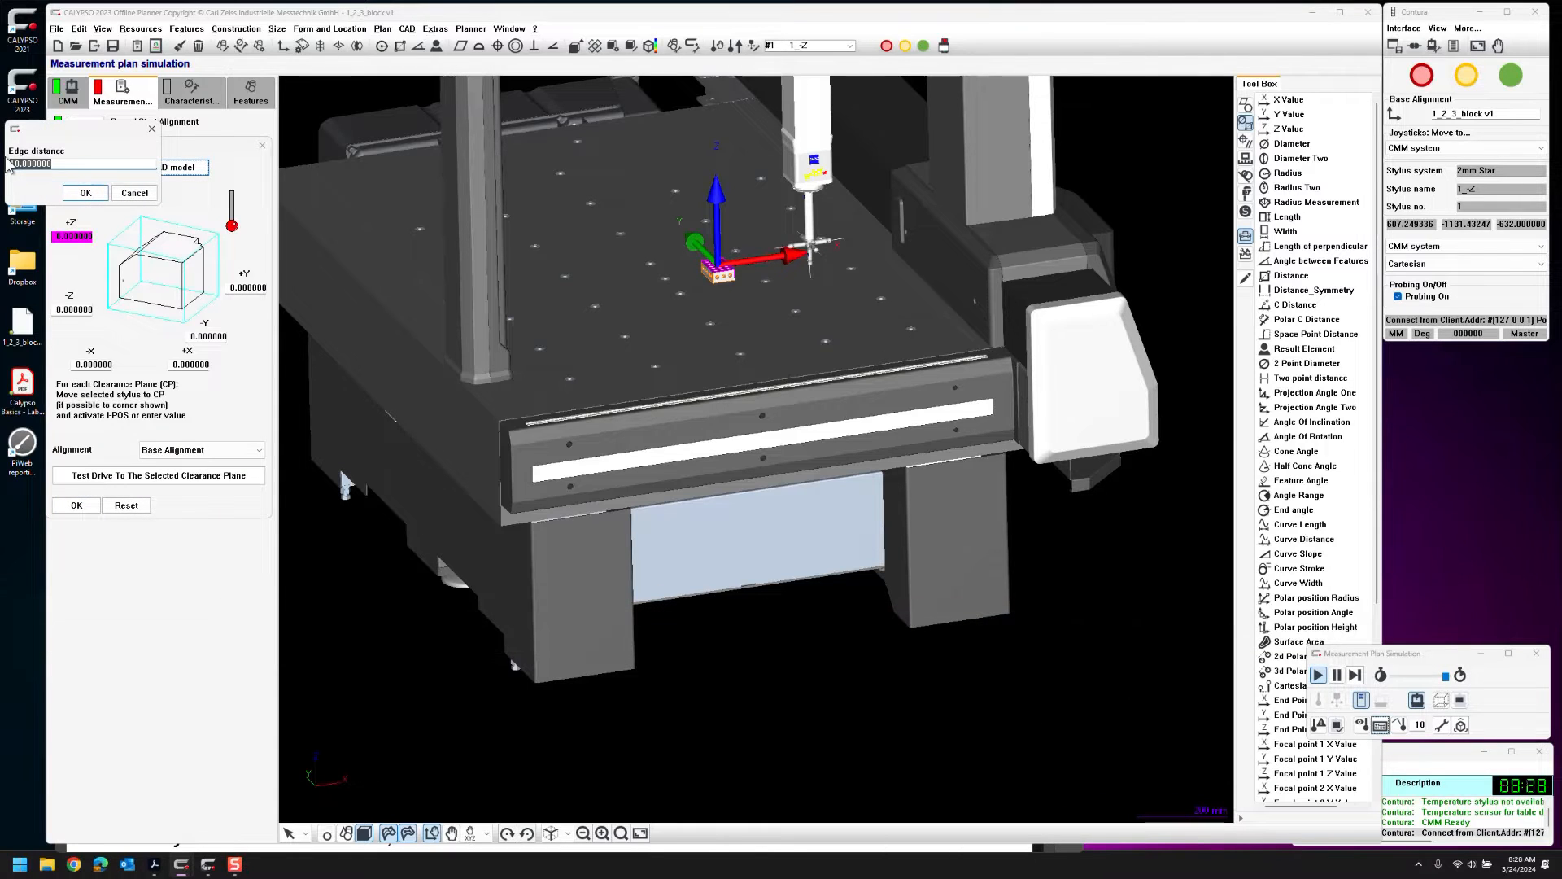
left_click(91, 194)
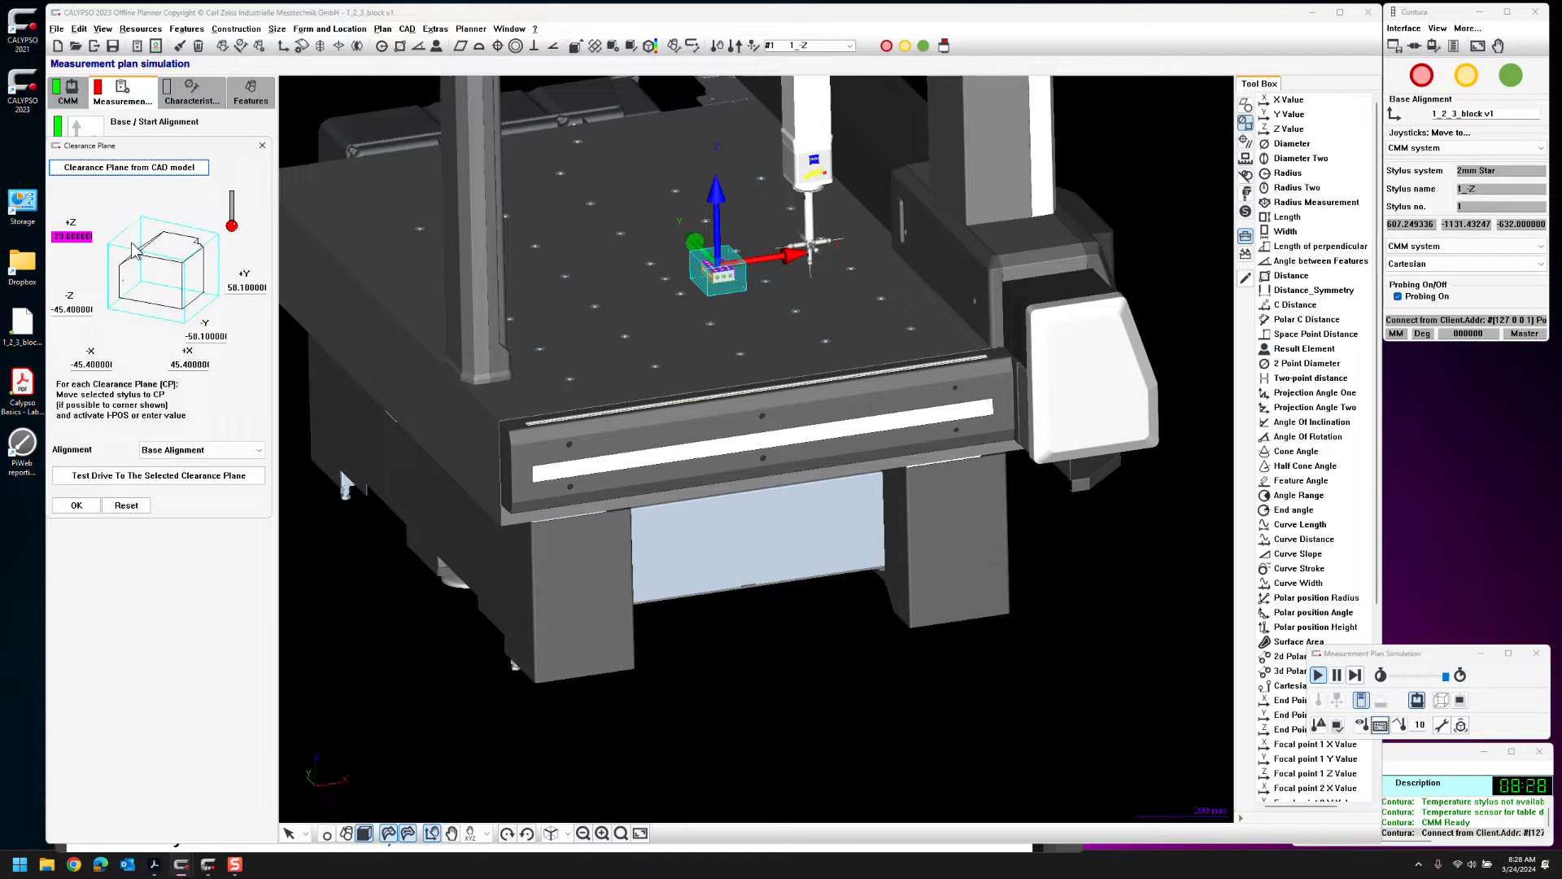
left_click(77, 505)
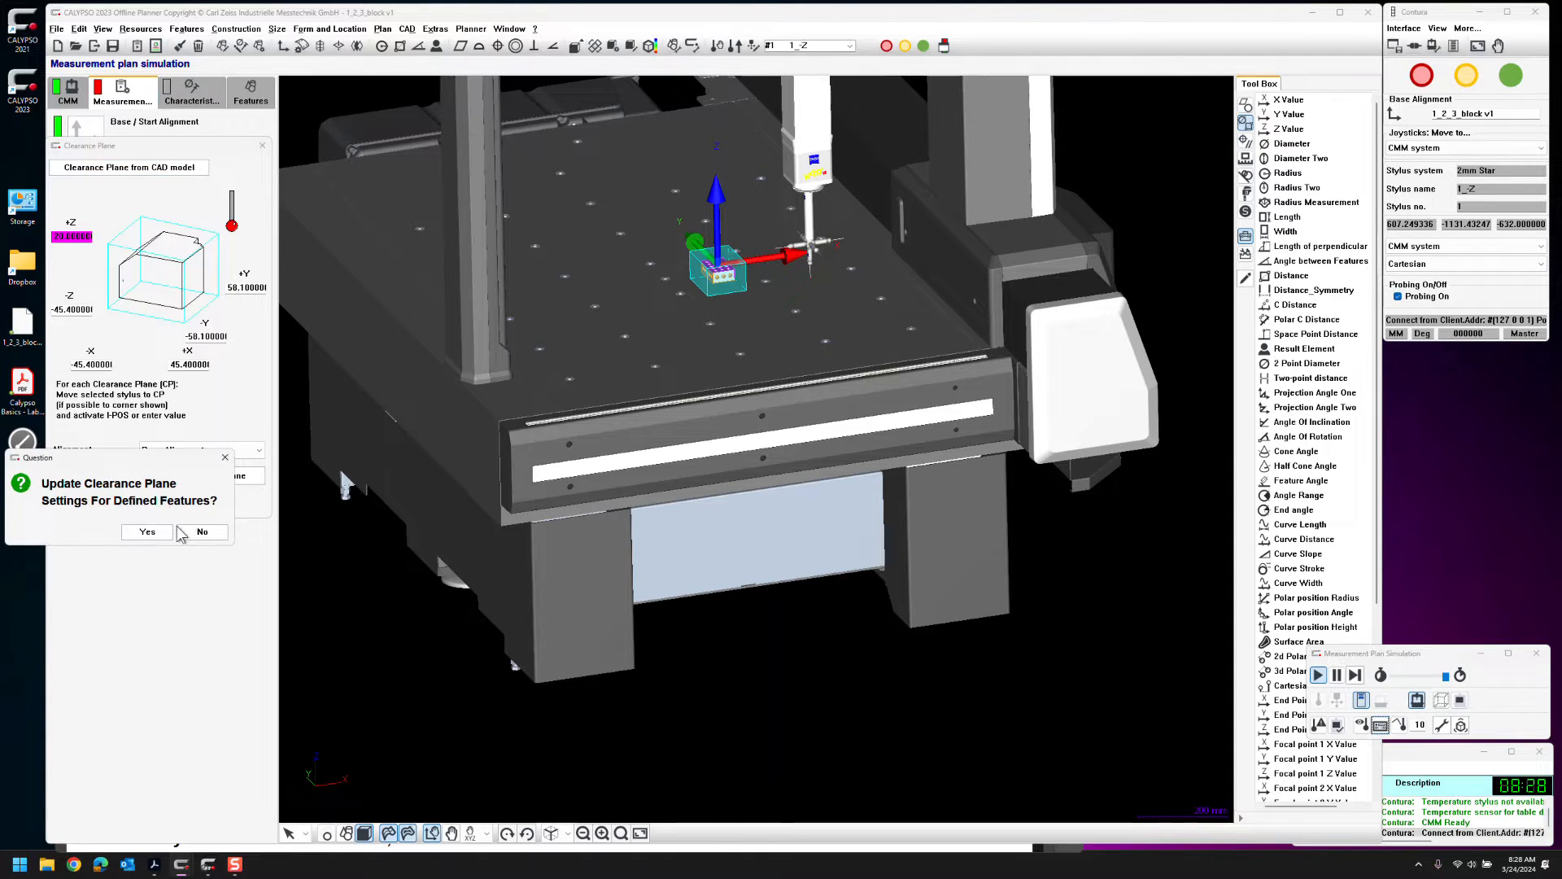
Update the clearance settings of the defined features, assigning Plane C to CP +Z, and finish the clearance plane setup
left_click(148, 532)
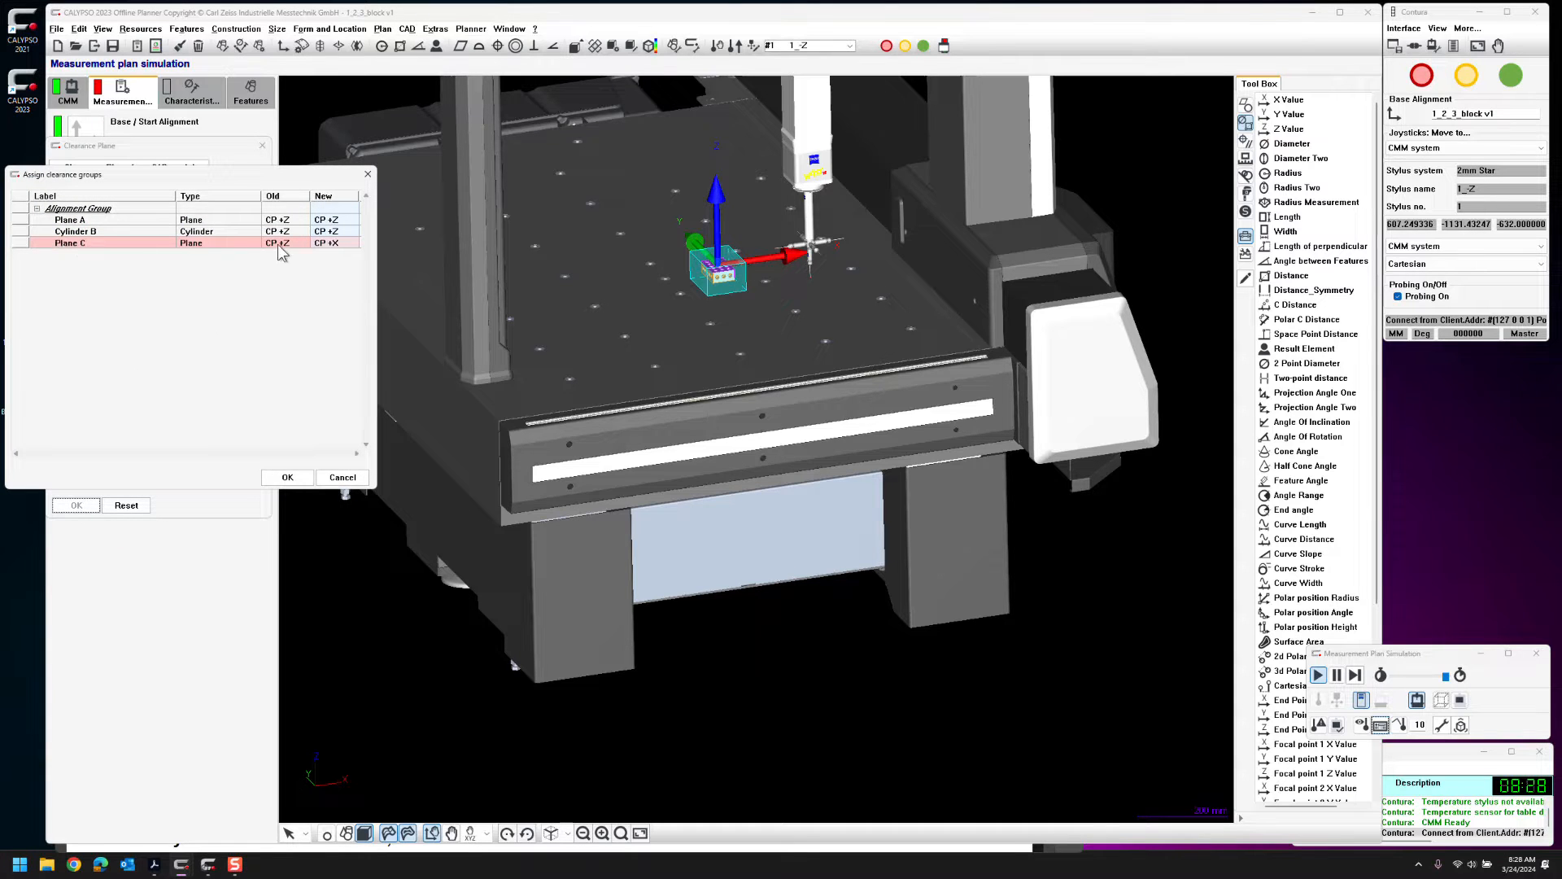
left_click(351, 243)
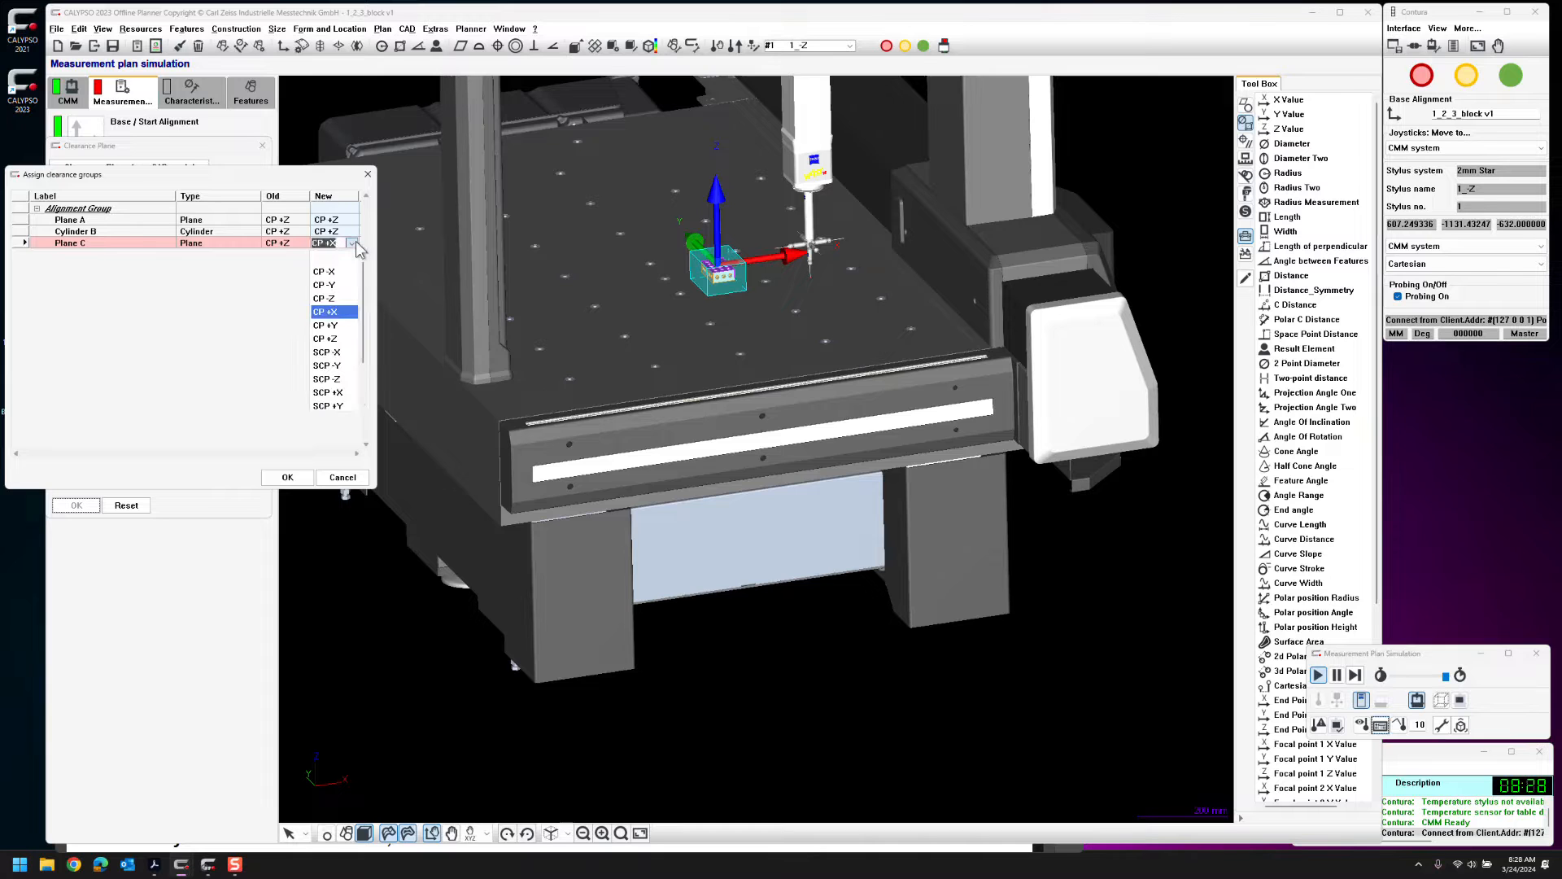
left_click(350, 338)
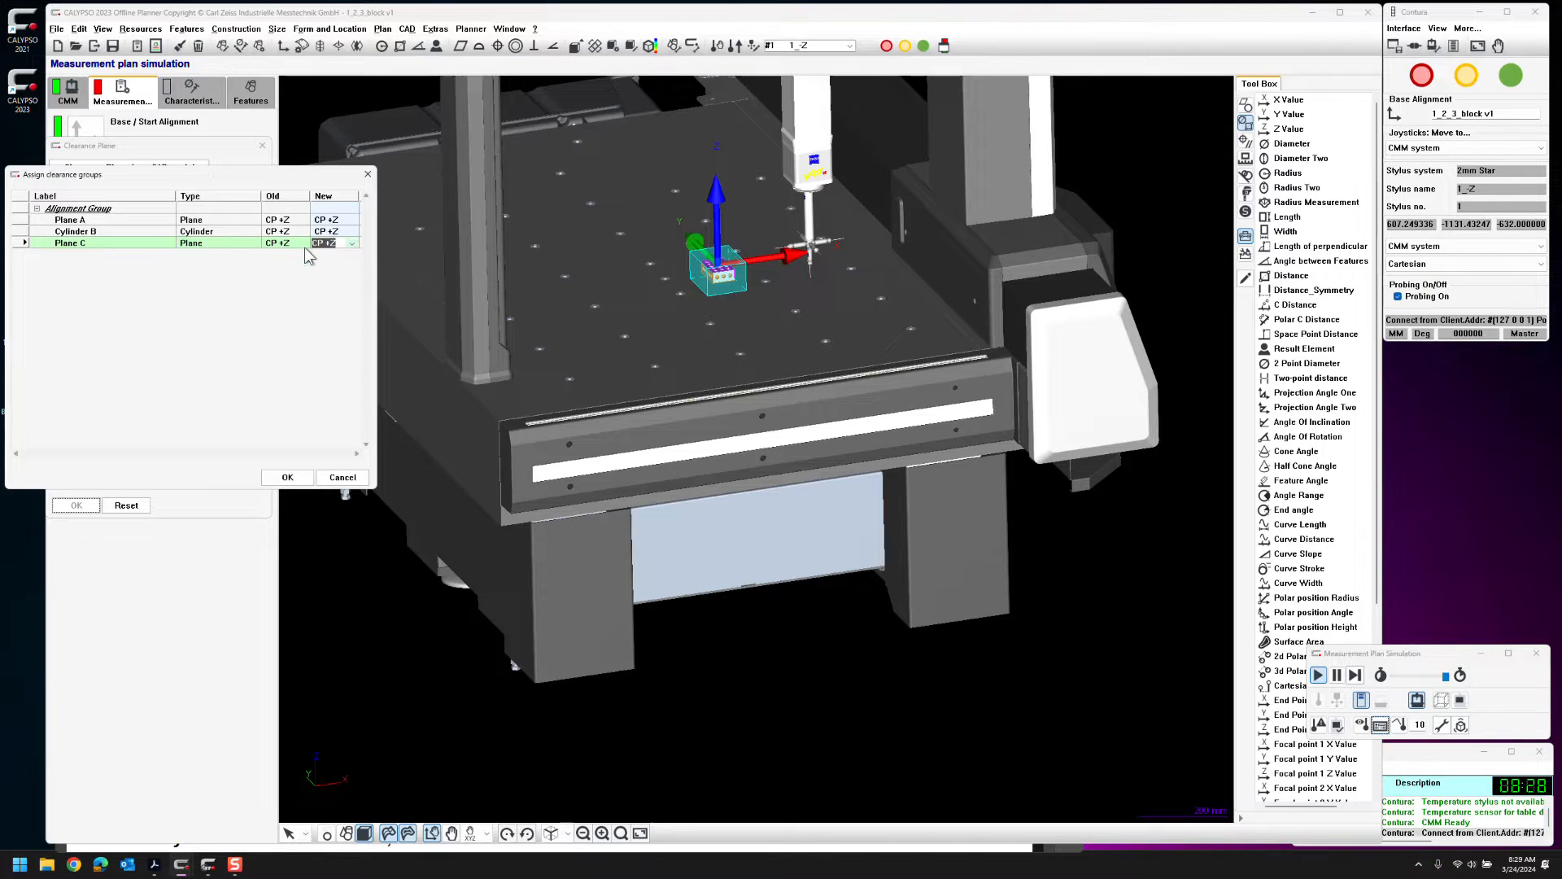
left_click(287, 478)
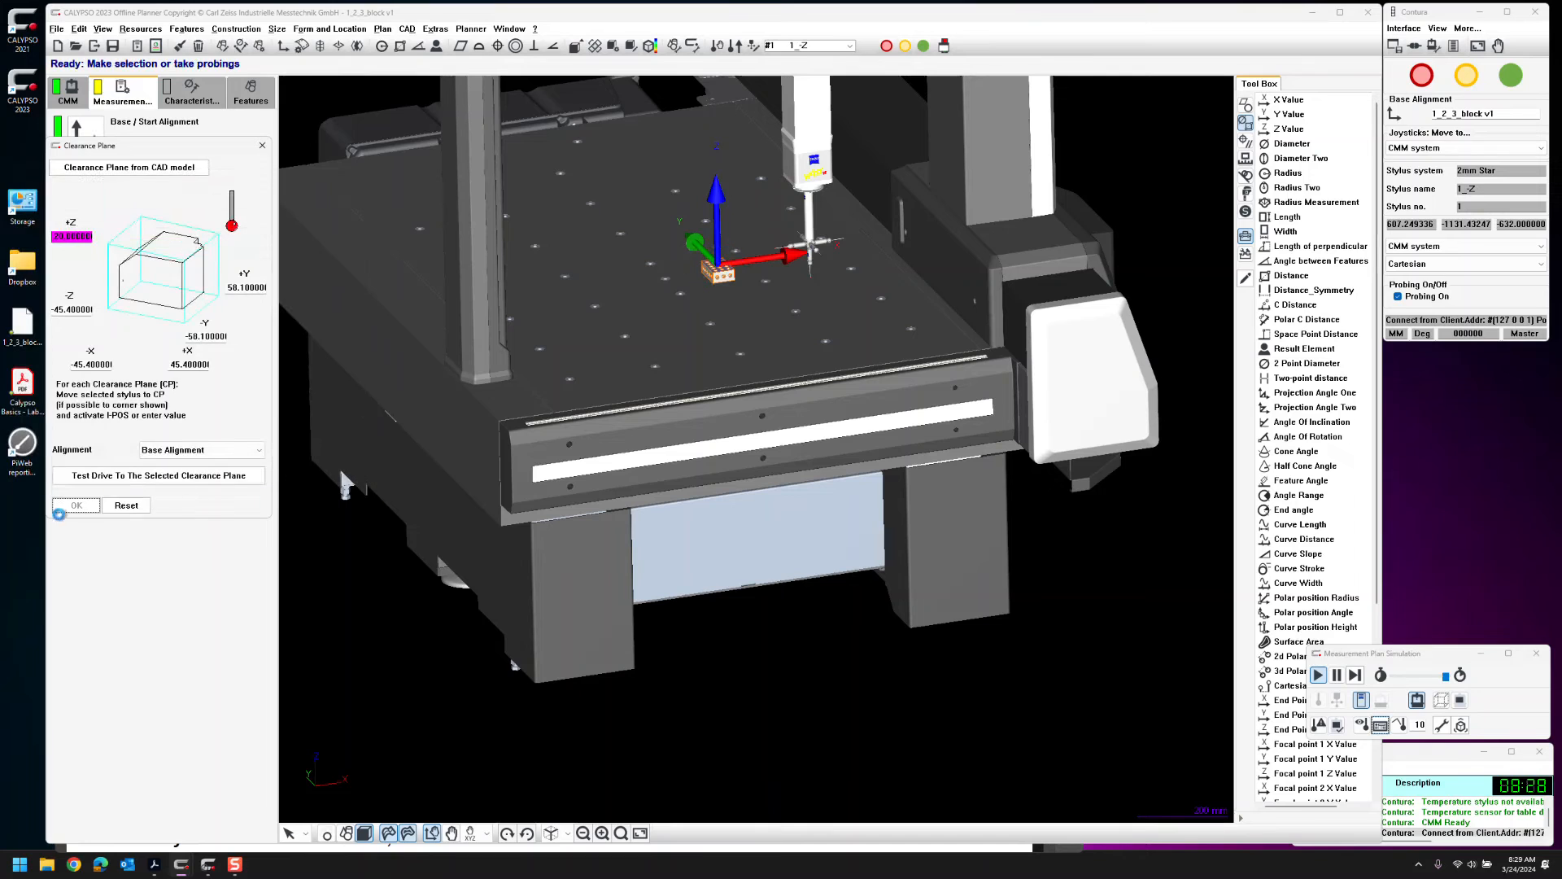
left_click(77, 506)
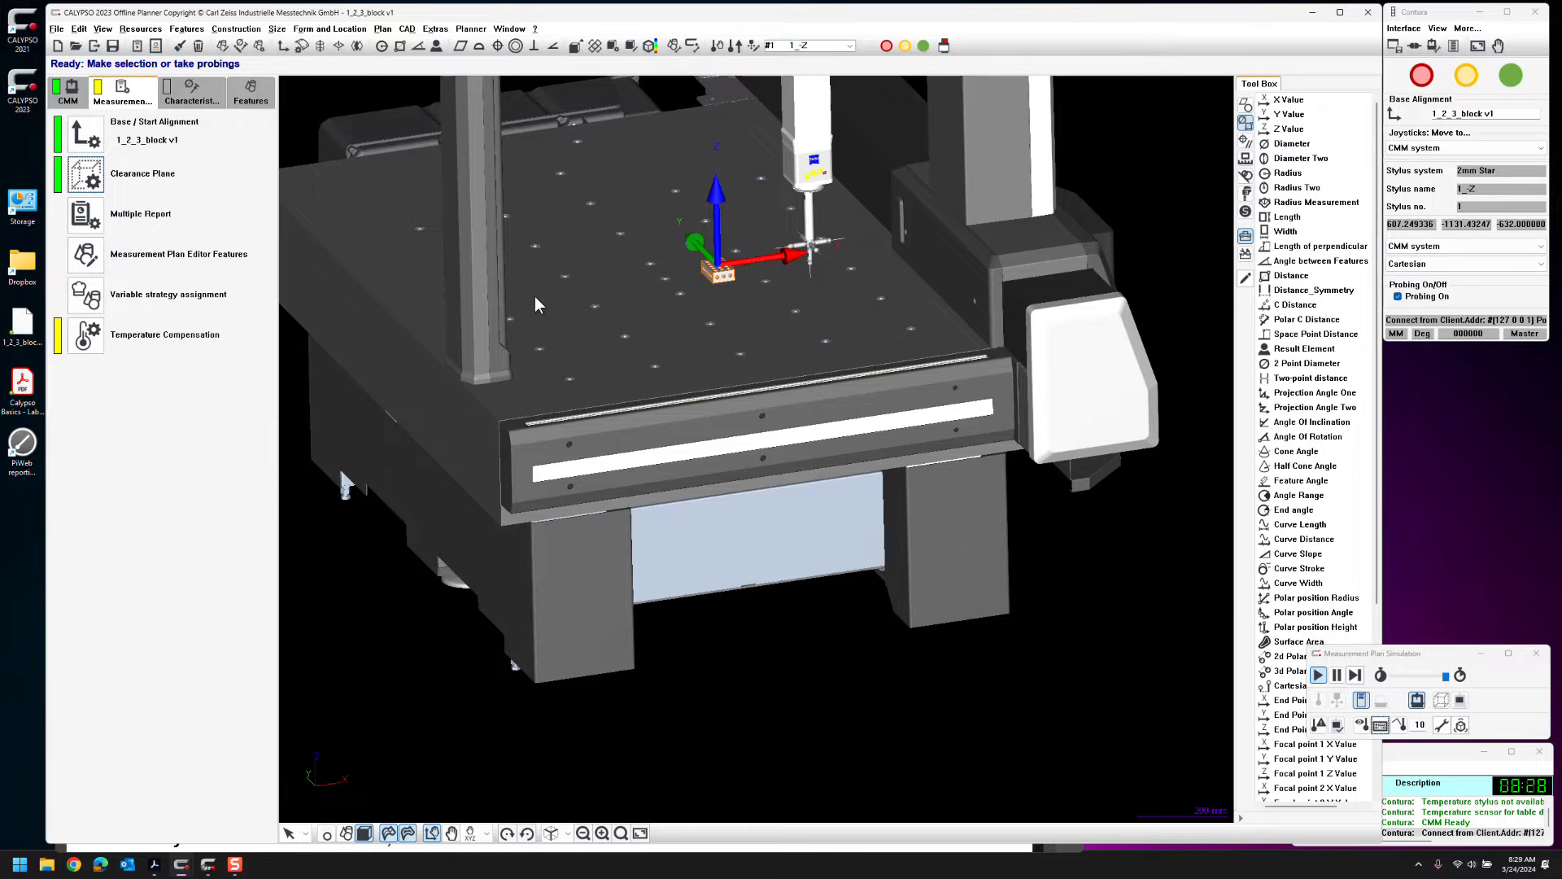
Show the feature list, consult the required characteristics in the Lab 3 PDF in Acrobat, and return to CALYPSO
left_click(255, 98)
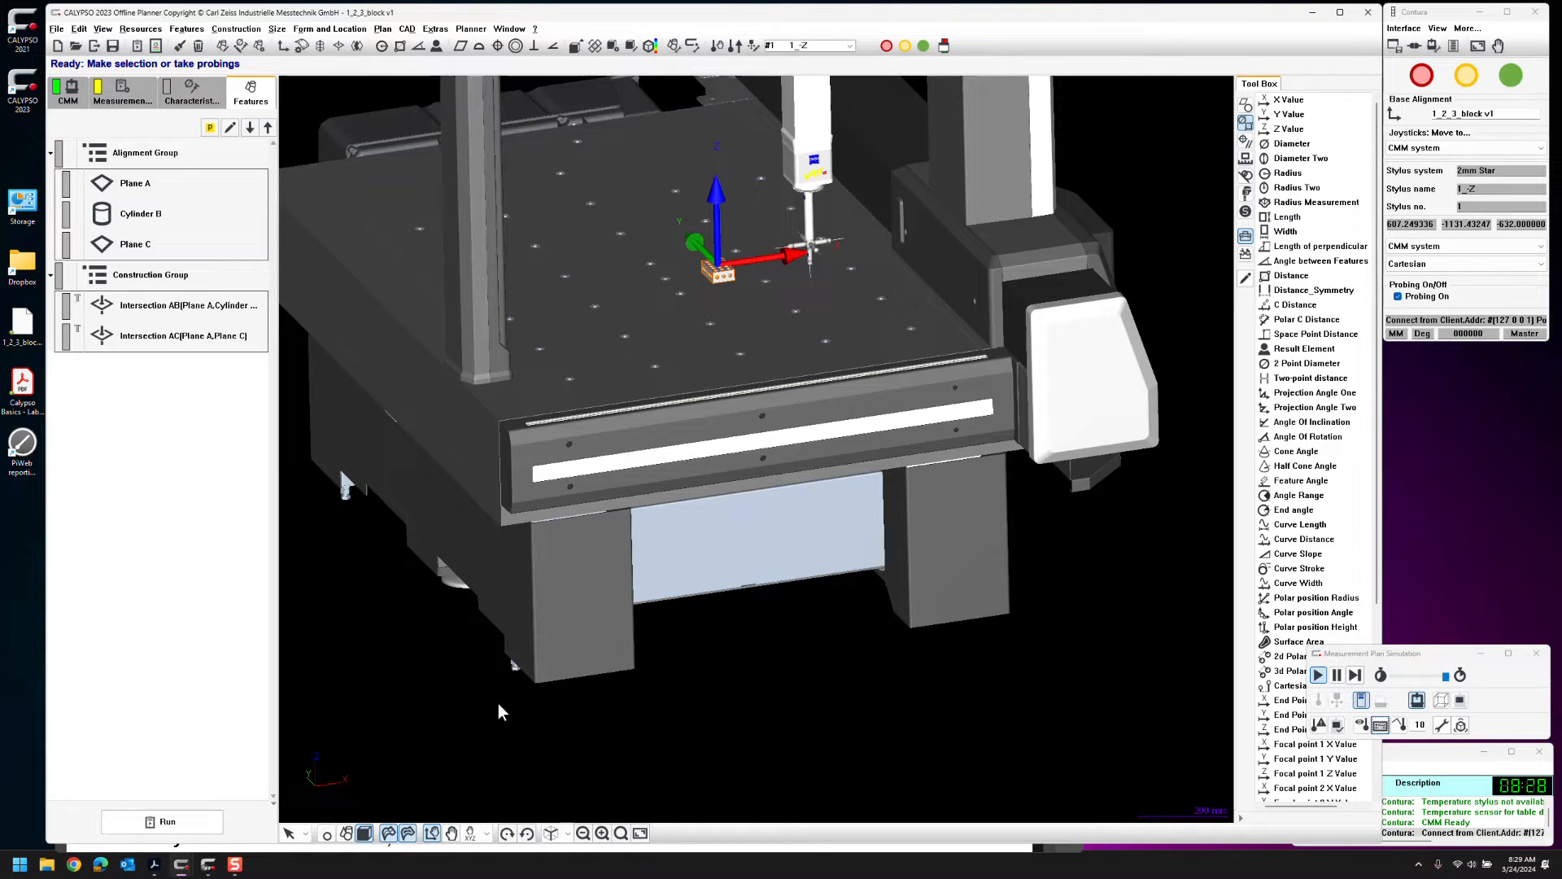
mouse_move(218, 871)
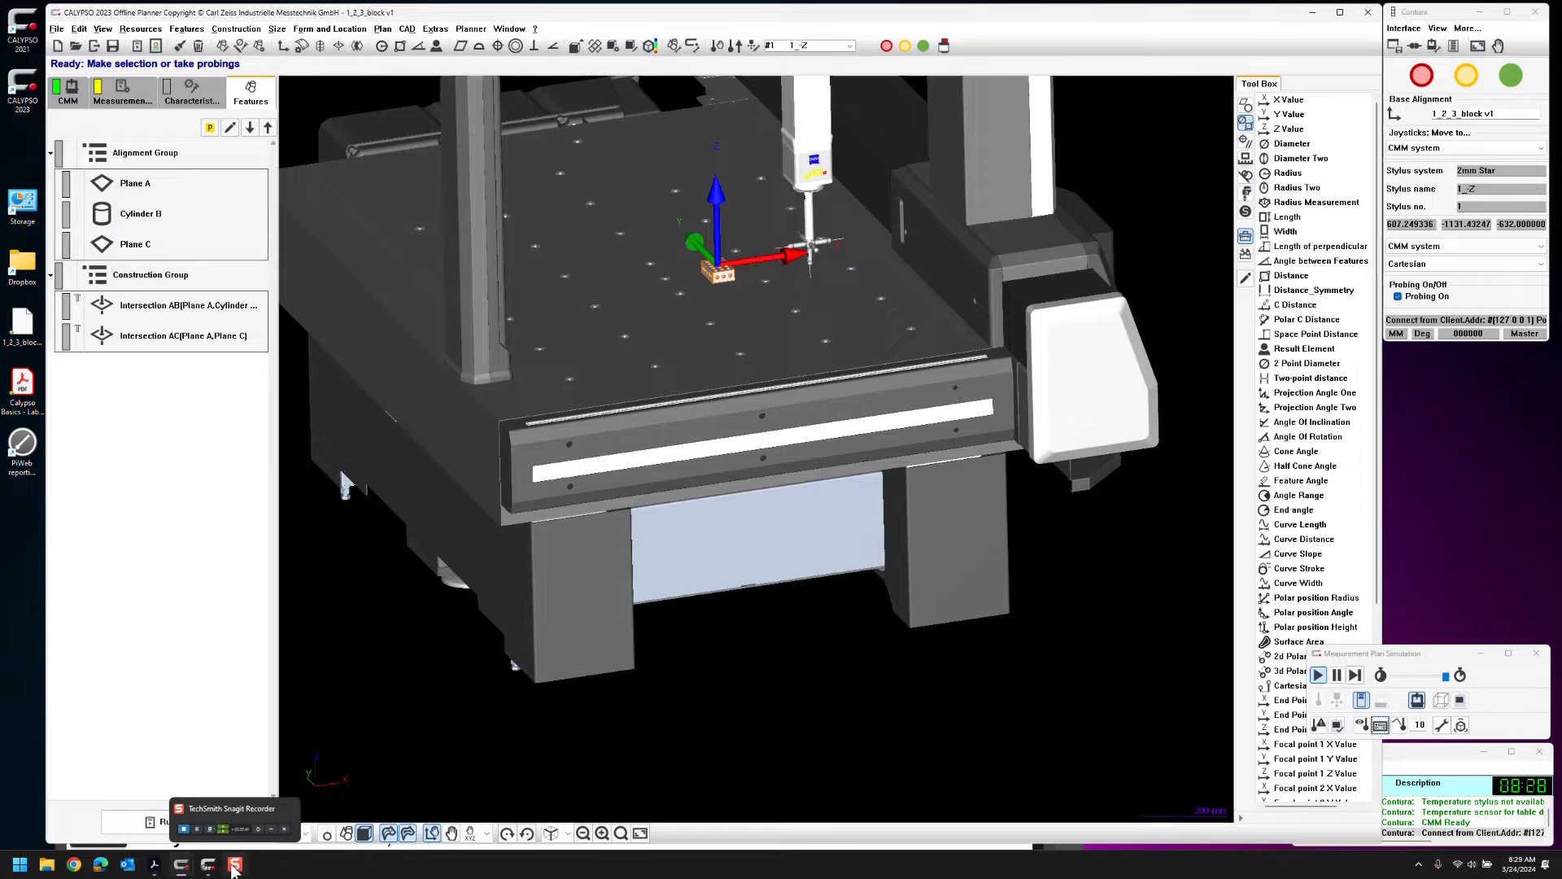
left_click(154, 864)
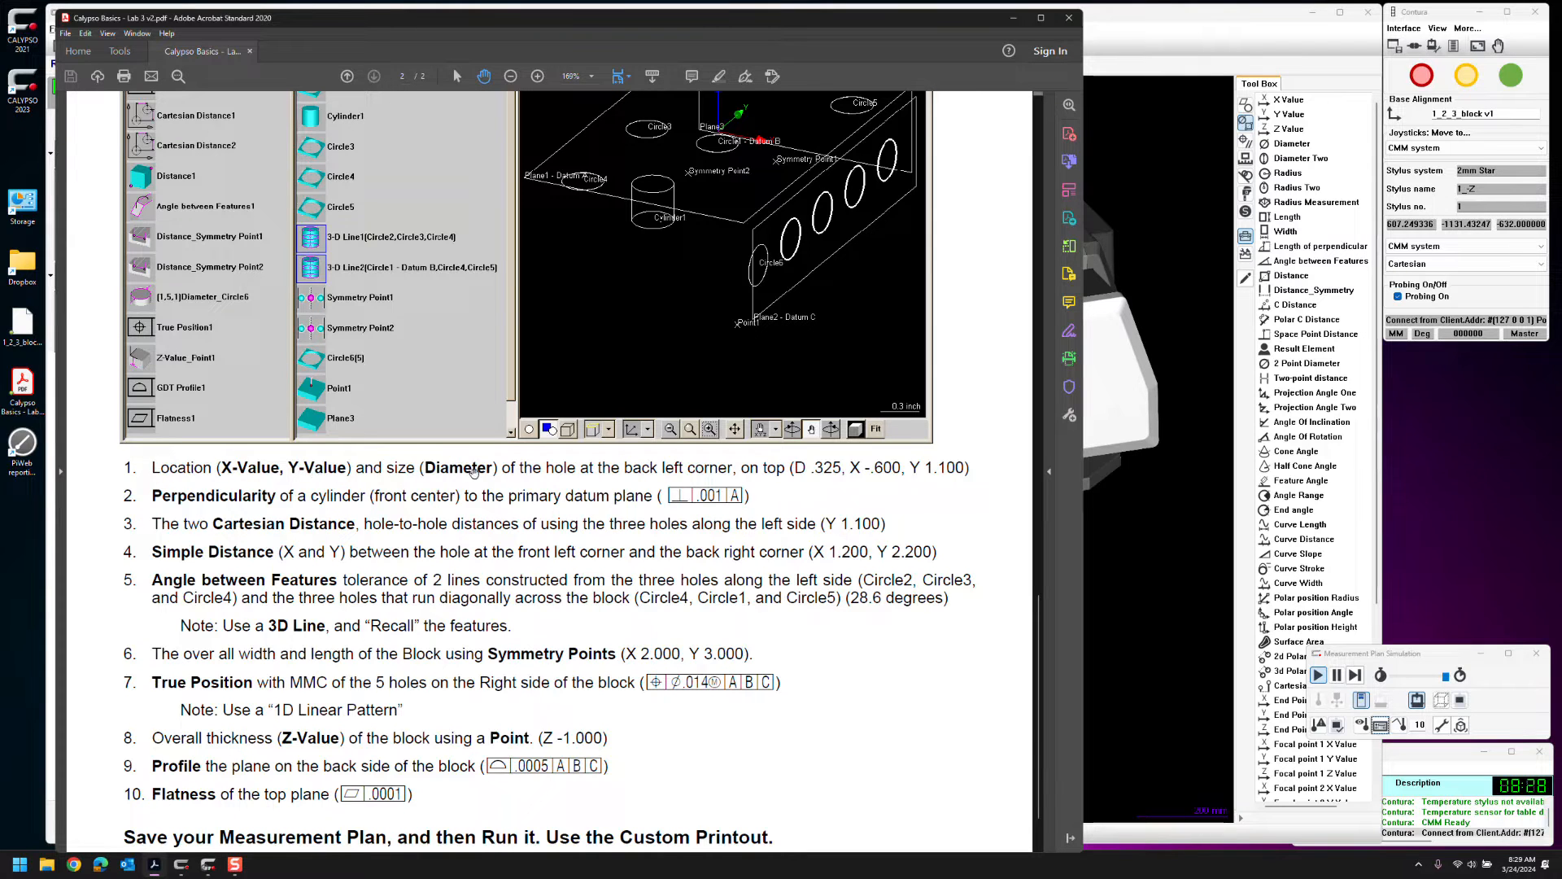
left_click(1133, 551)
Open Plane A's feature definition and hide the CMM machine model so the block is unobstructed in the CAD view
double_click(178, 183)
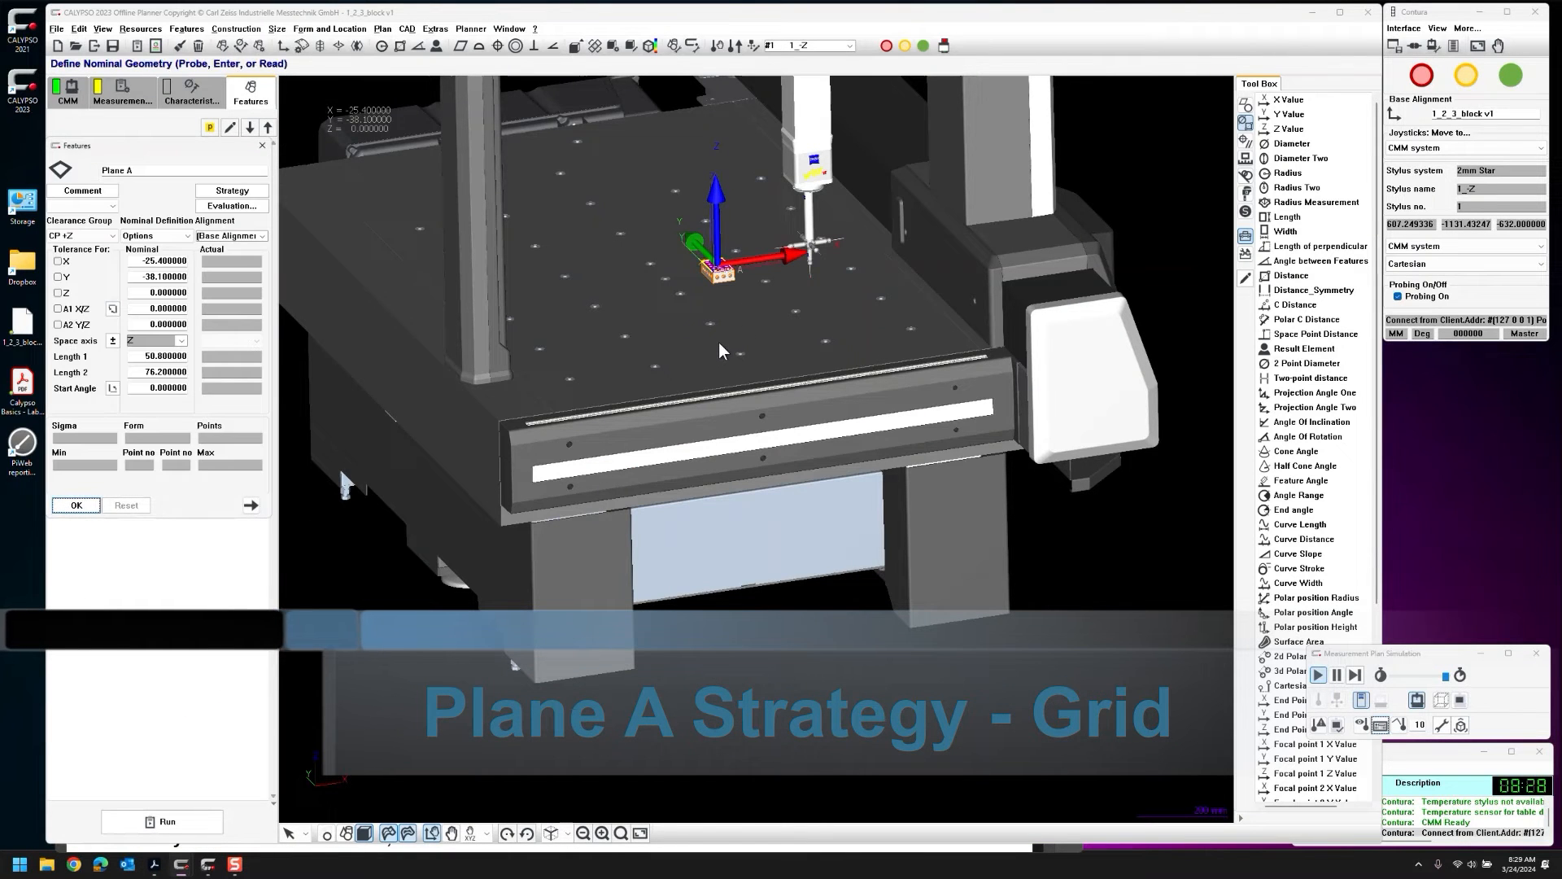
scroll(719, 341, "up", 1)
middle_click_drag(696, 290, 748, 564)
scroll(748, 563, "up", 1)
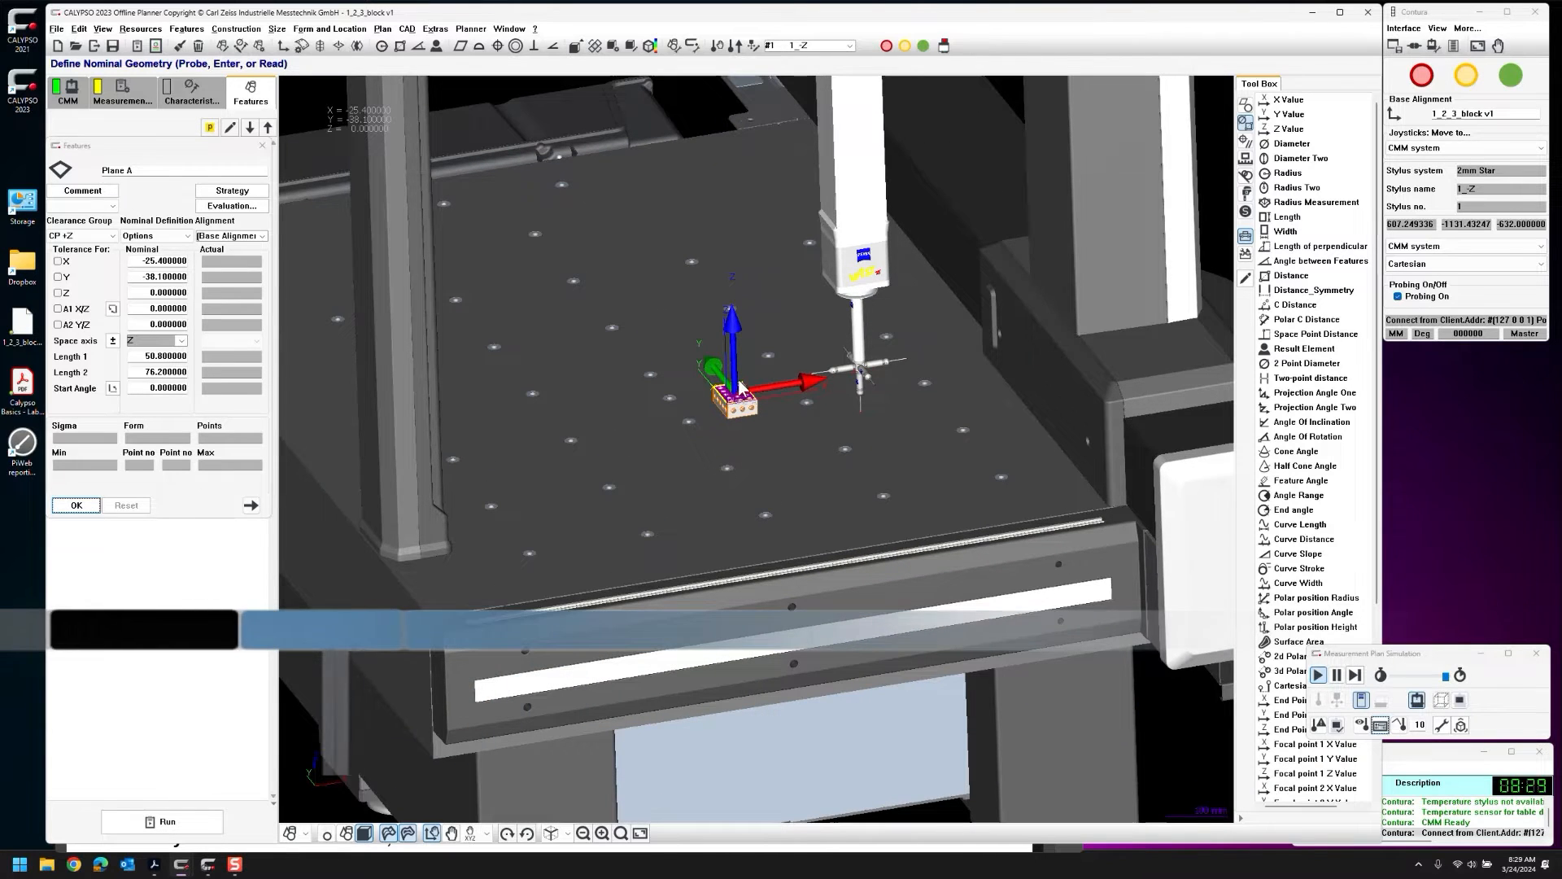
scroll(725, 417, "up", 5)
middle_click_drag(725, 416, 724, 554)
left_click(1417, 700)
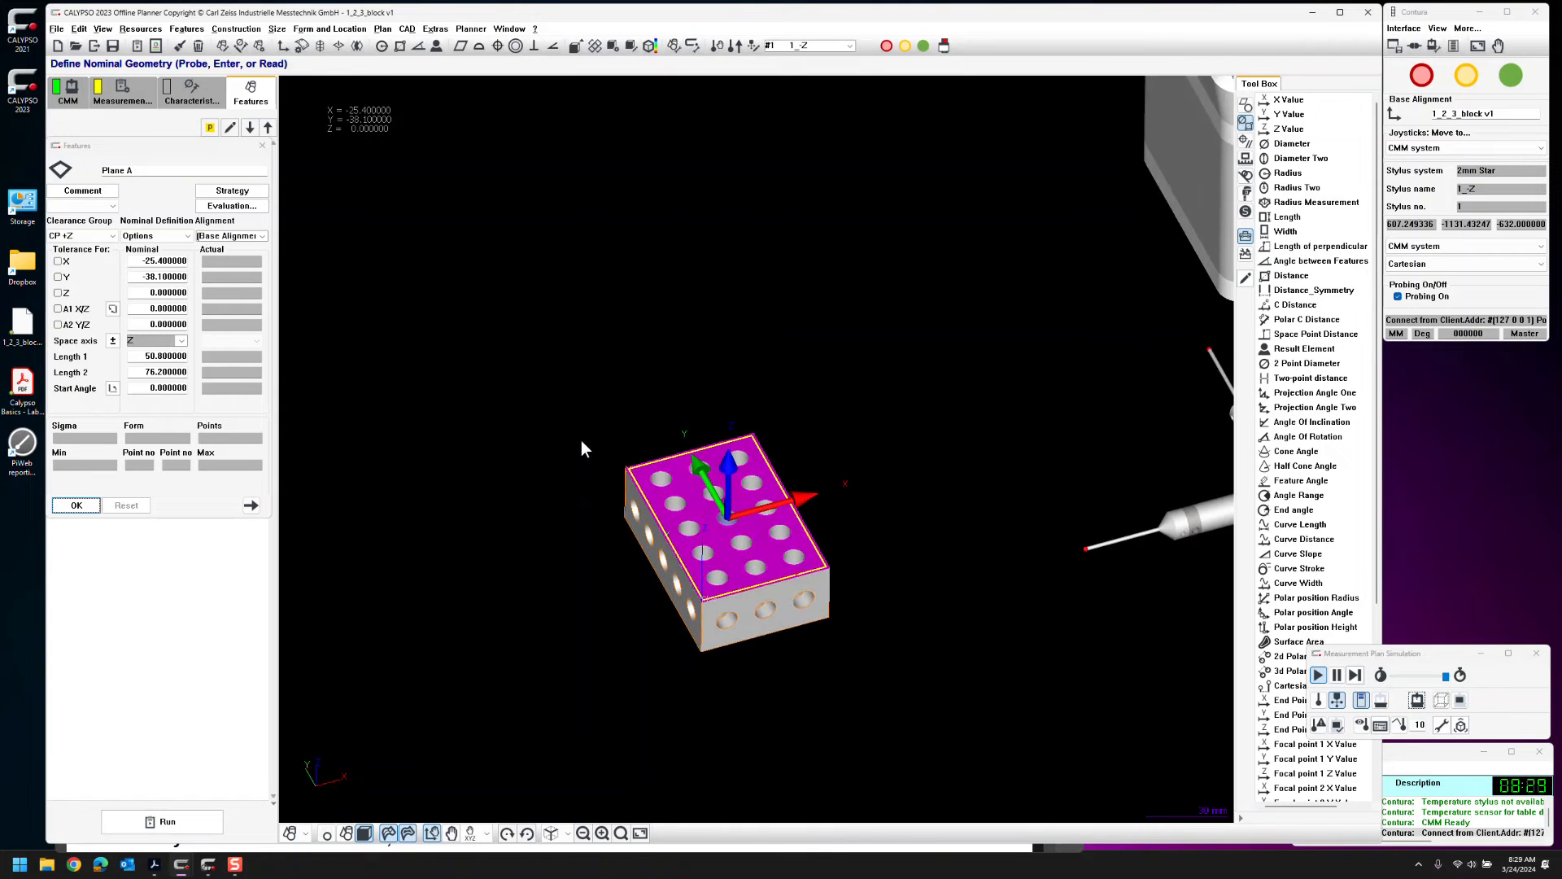
scroll(582, 431, "up", 2)
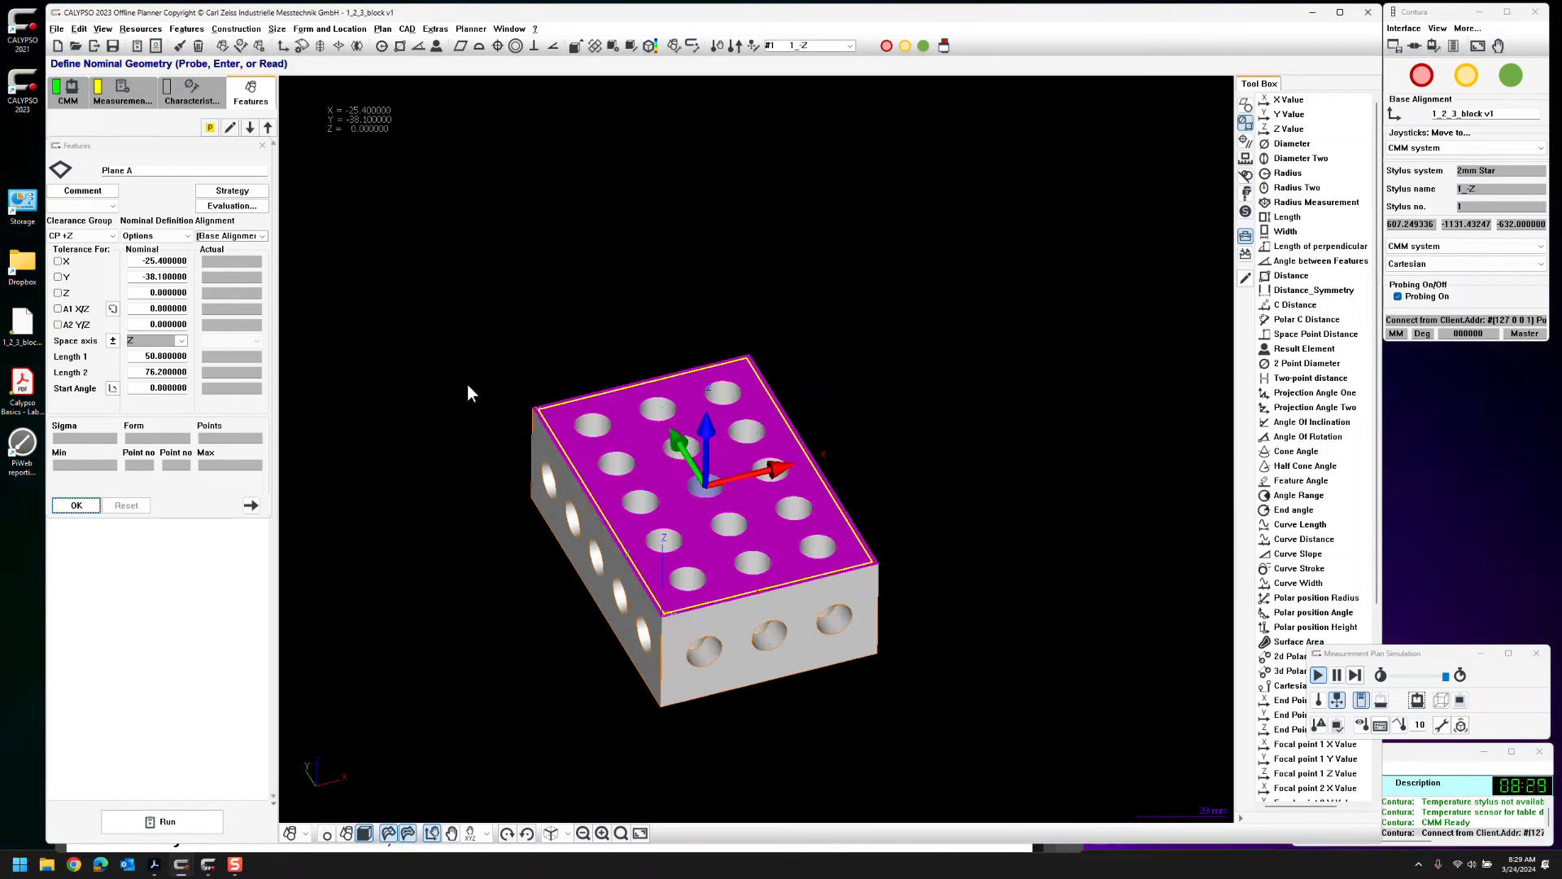
Replace the polyline in Plane A's measuring strategy with a grid path
left_click(233, 192)
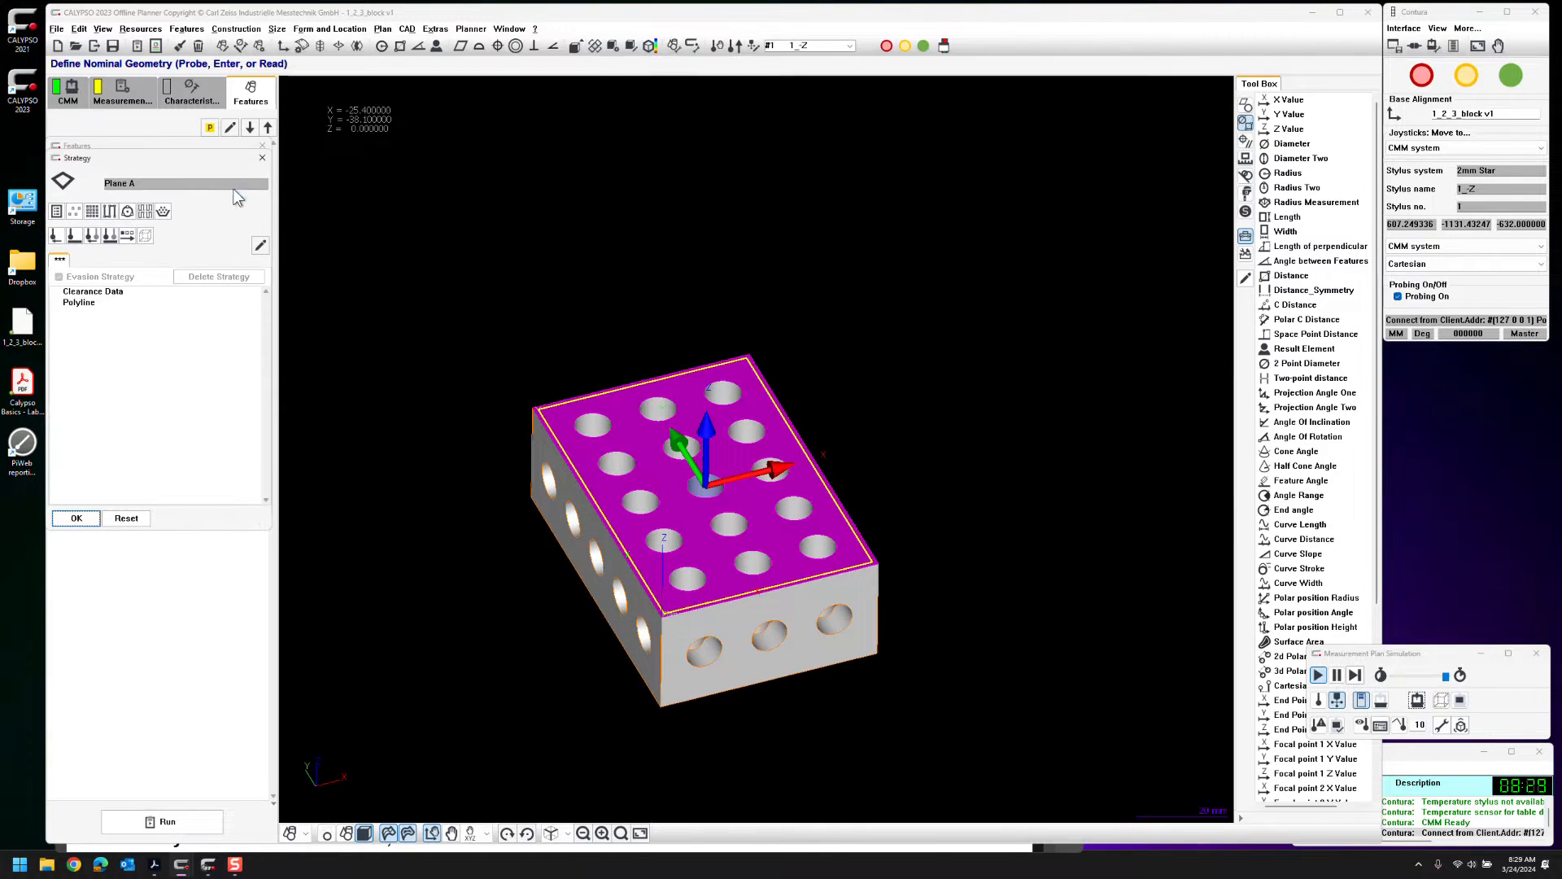
left_click(79, 303)
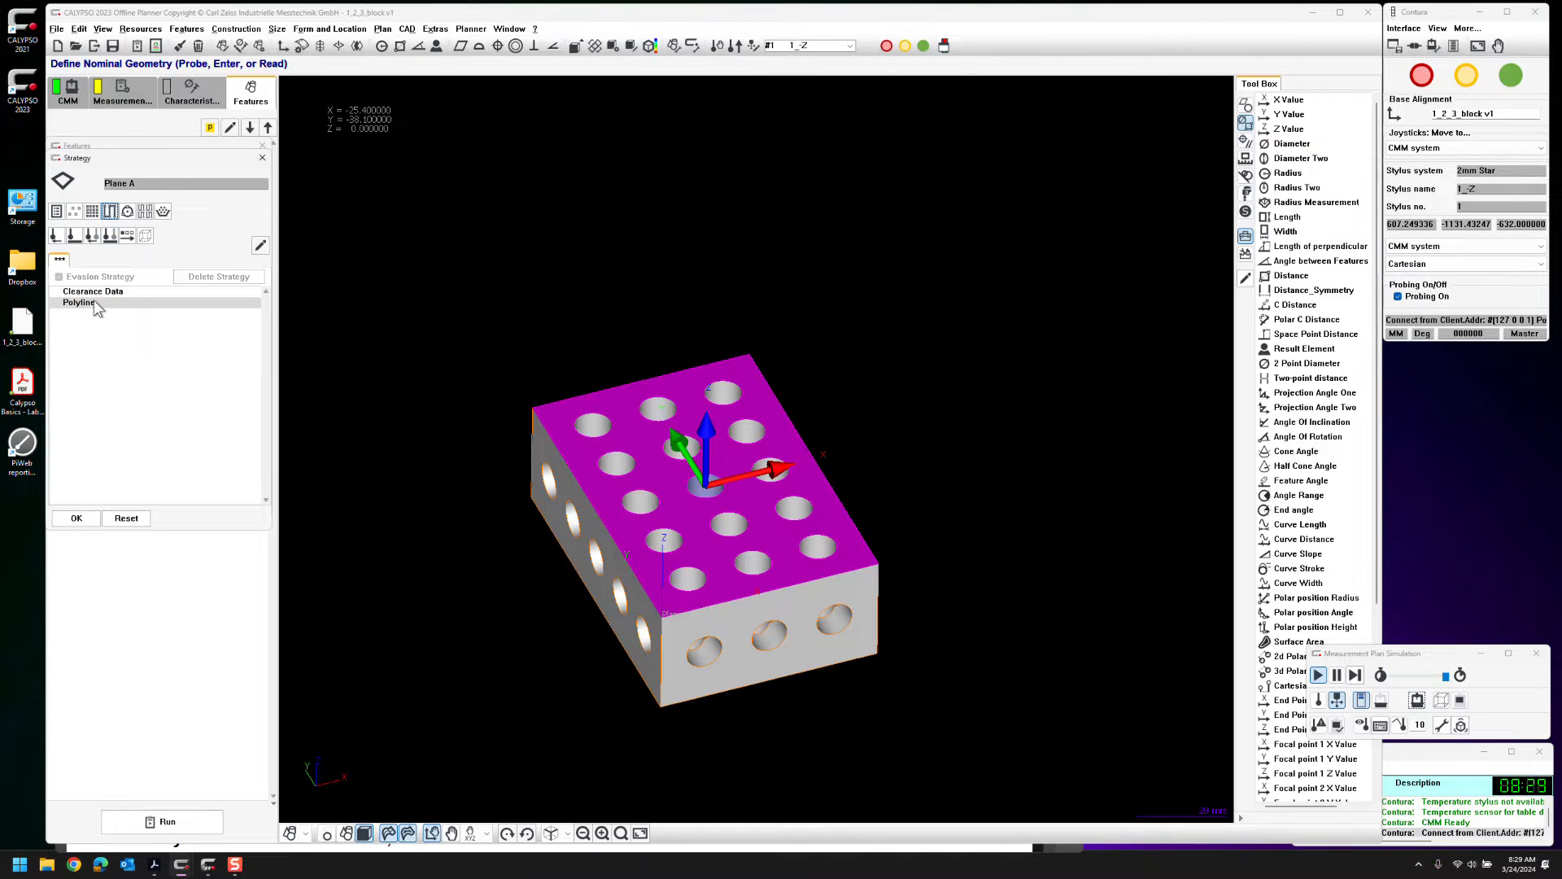
key("Delete")
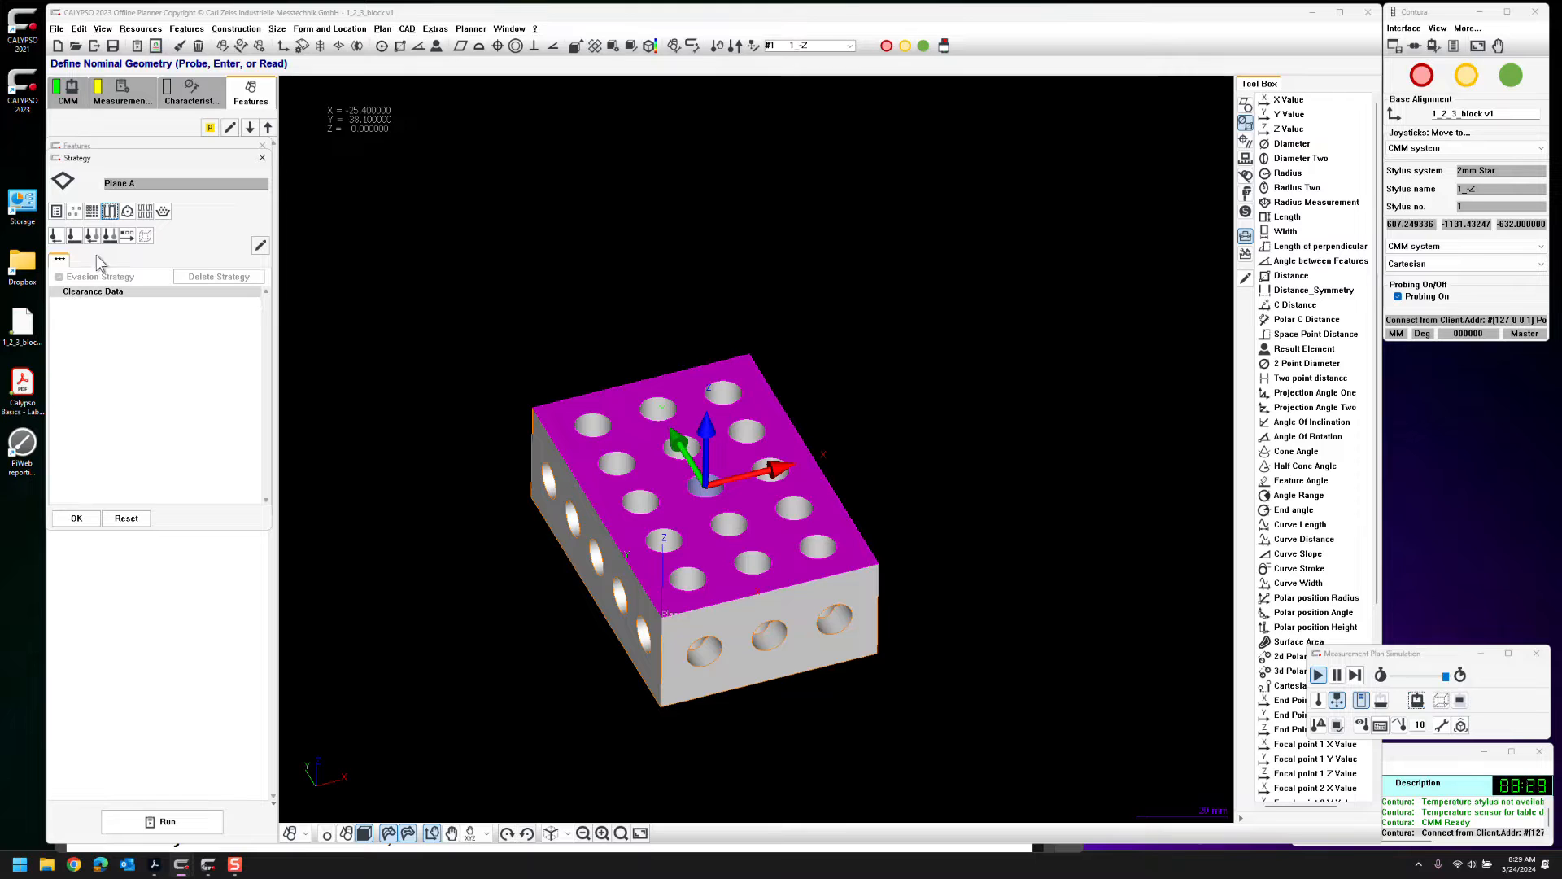
left_click(91, 211)
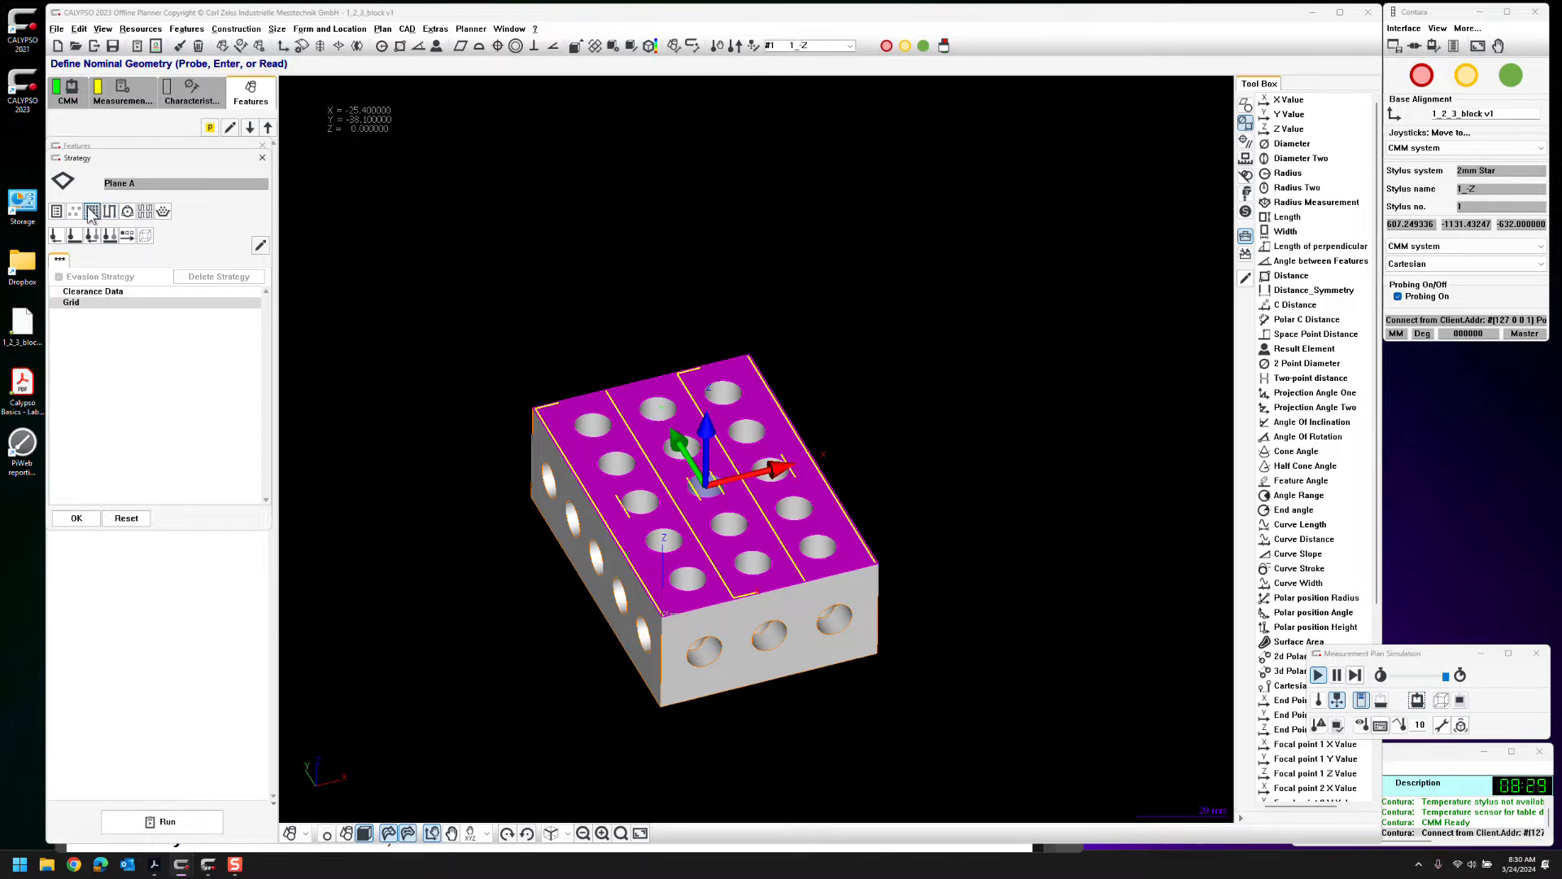
Define the grid's edge distance by Distance and set it to 2 mm
double_click(86, 301)
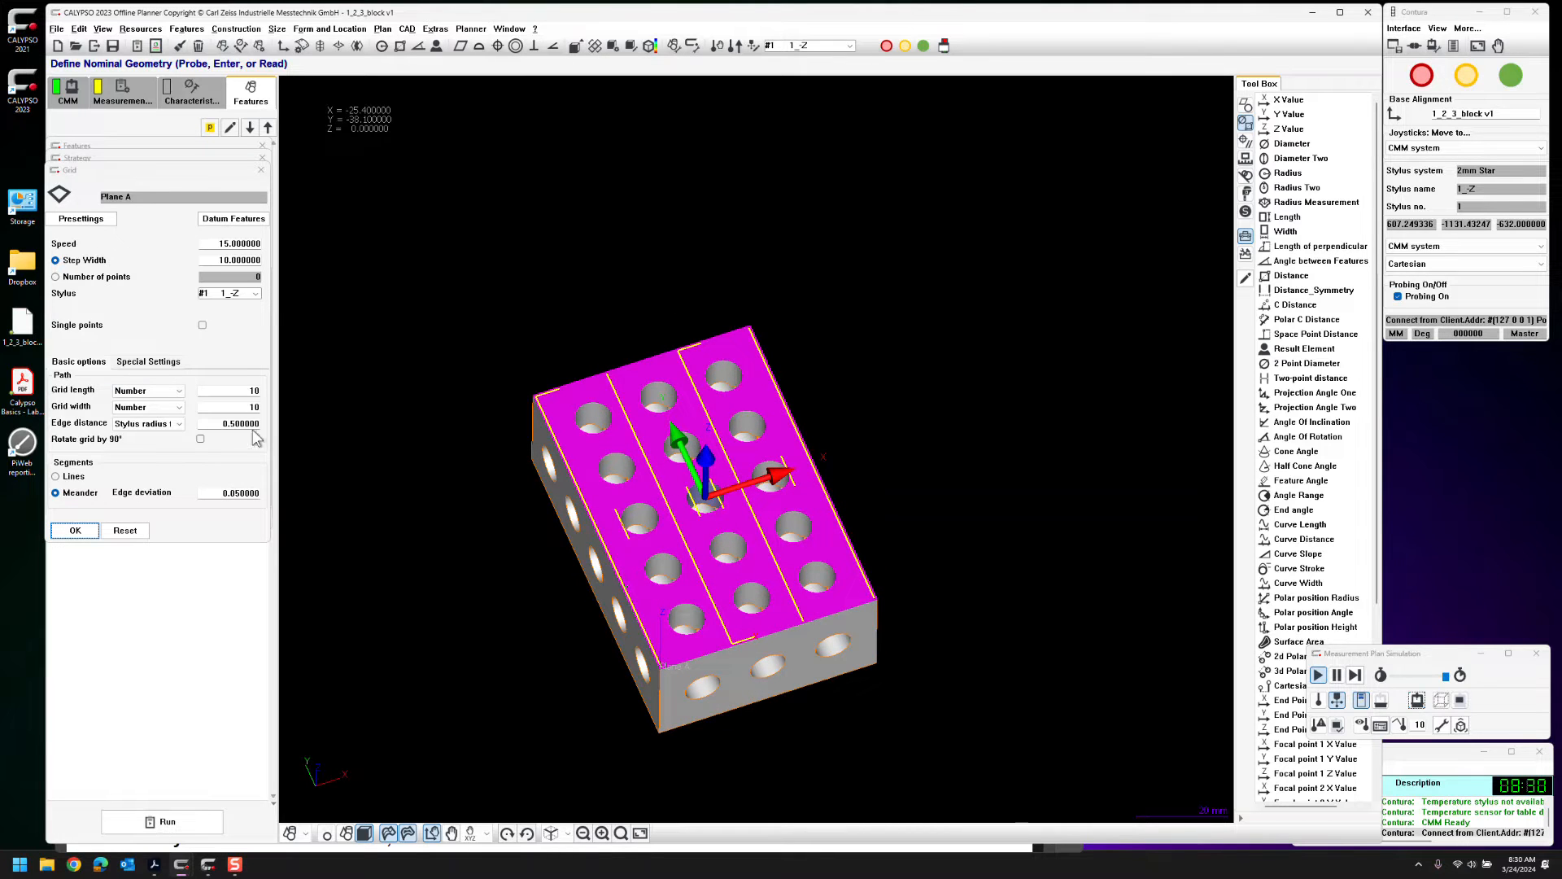
left_click(181, 422)
left_click(150, 453)
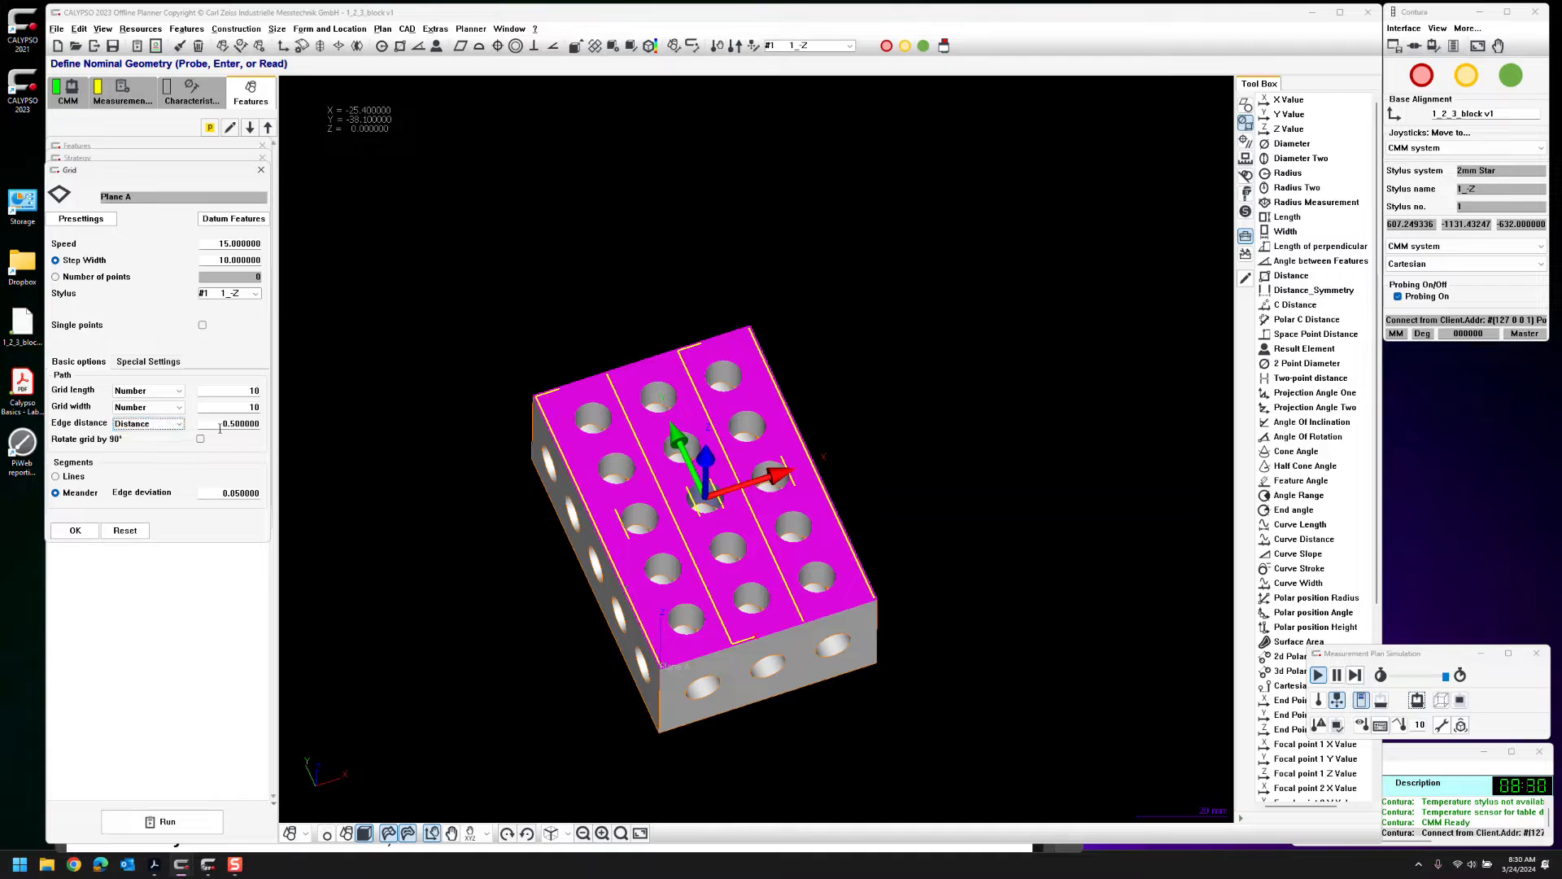
key("Tab")
type("2")
key("Return")
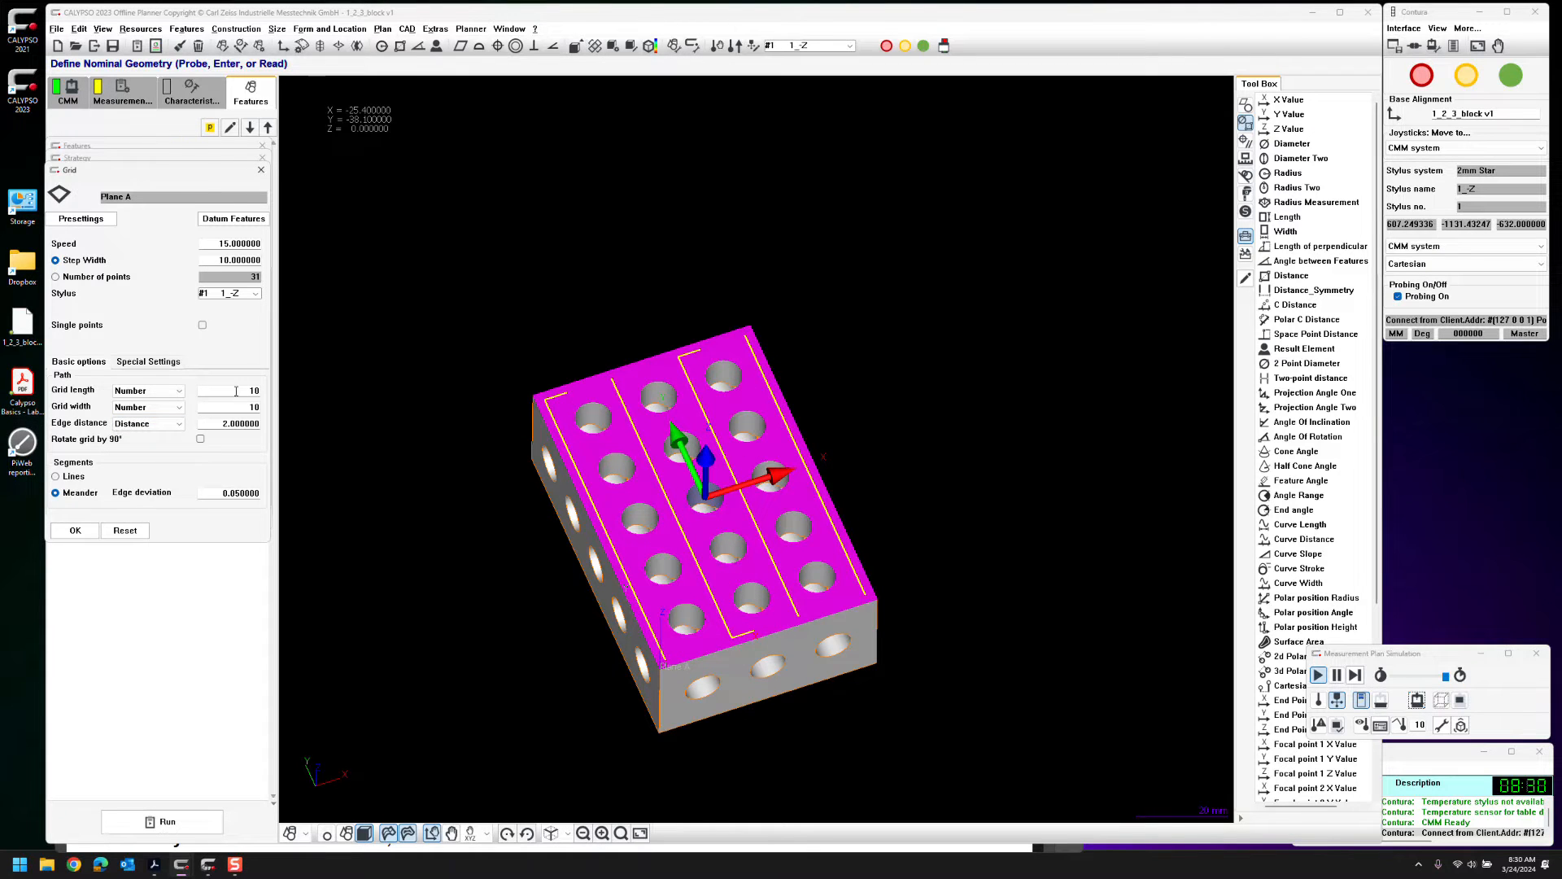
Set the grid length number to 100 and the grid width number to 4
type("100")
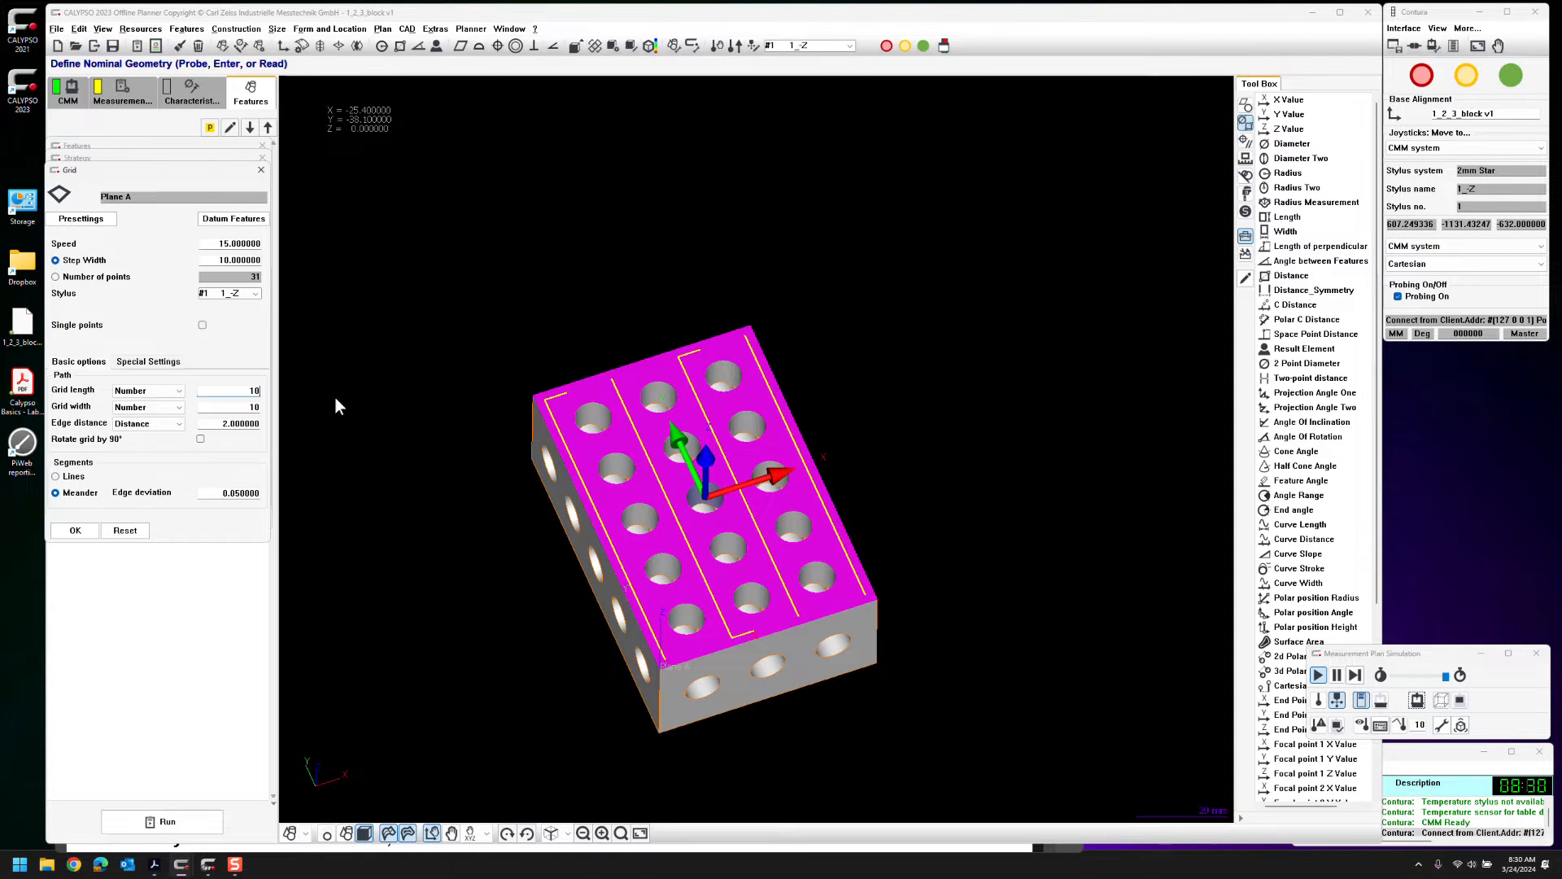
key("Tab")
mouse_move(584, 447)
left_mouse_down()
mouse_move(564, 488)
mouse_move(567, 471)
left_mouse_up()
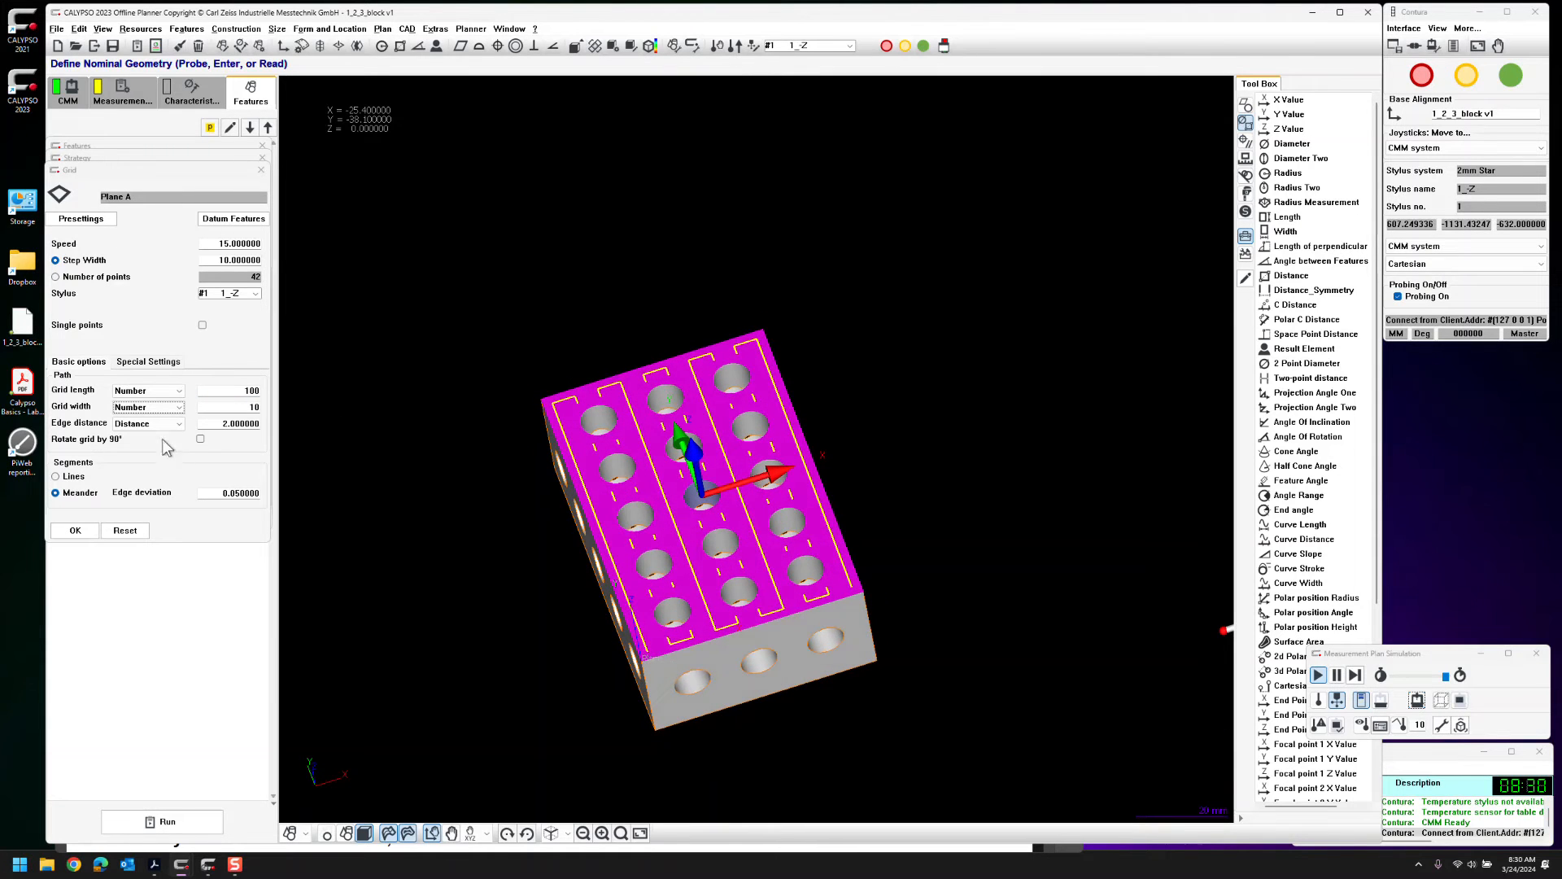
key("Tab")
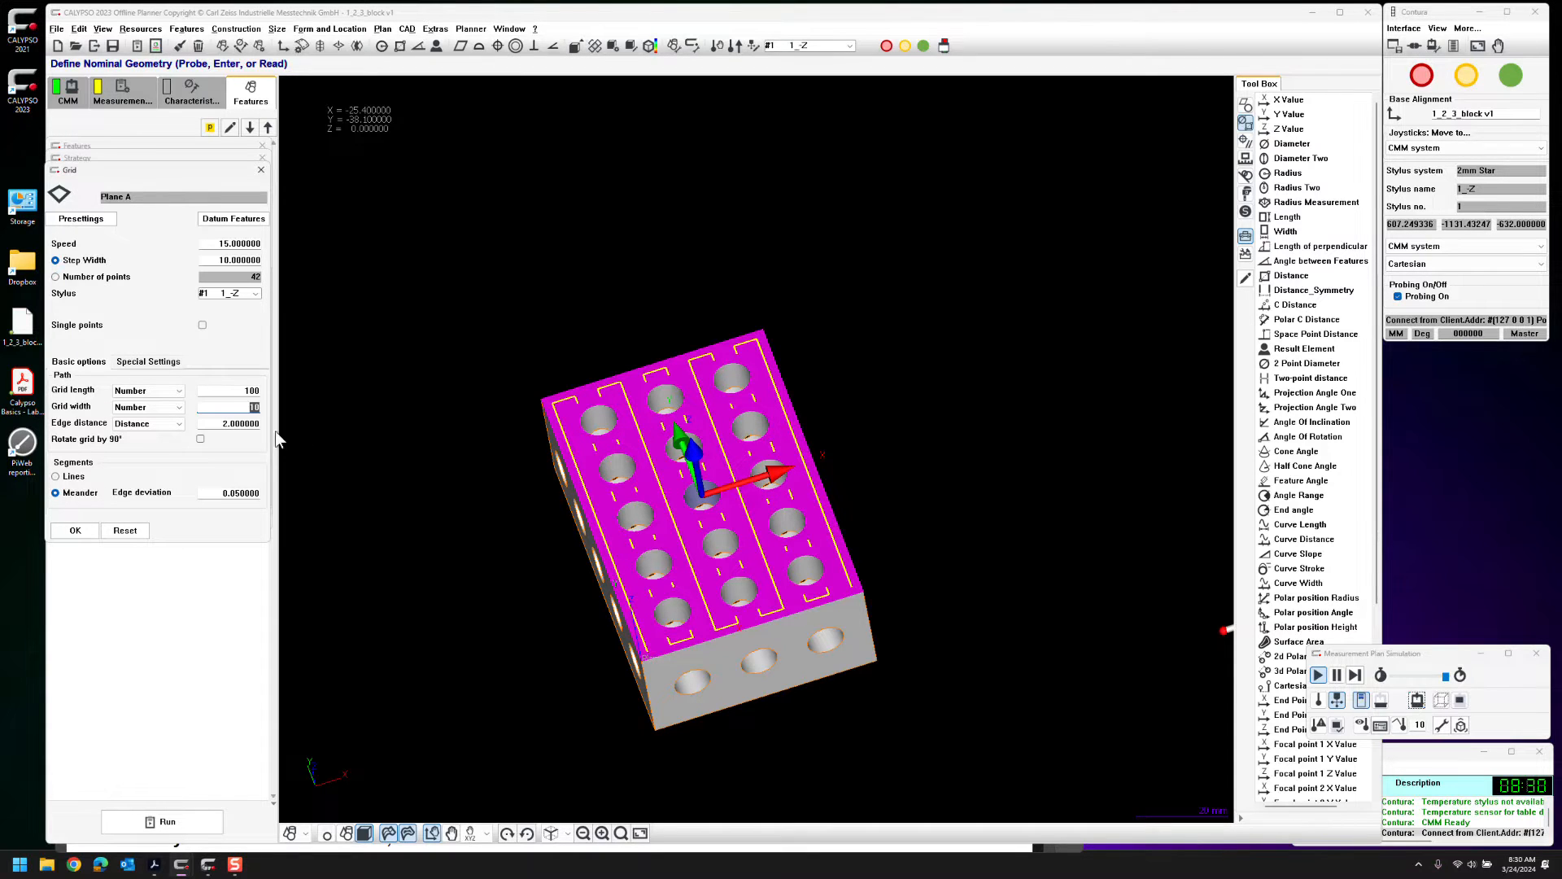
key("Tab")
mouse_move(553, 569)
left_mouse_down()
mouse_move(561, 480)
mouse_move(547, 603)
mouse_move(554, 547)
mouse_move(619, 538)
mouse_move(661, 570)
mouse_move(529, 506)
mouse_move(577, 568)
left_mouse_up()
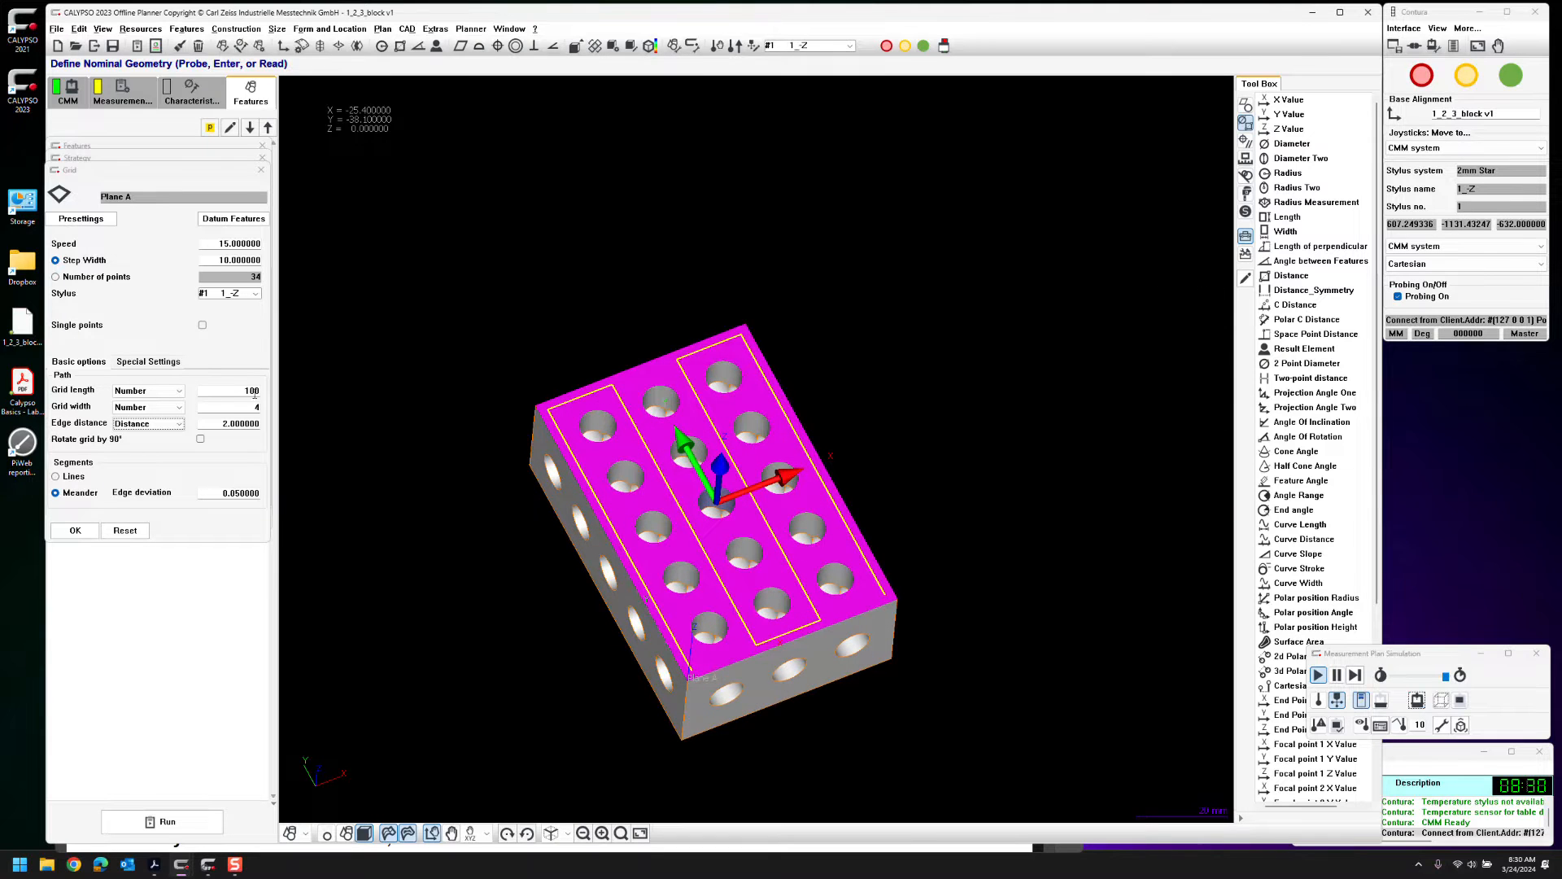
Set the grid's step width to 0.25 mm and accept Plane A's strategy
double_click(212, 259)
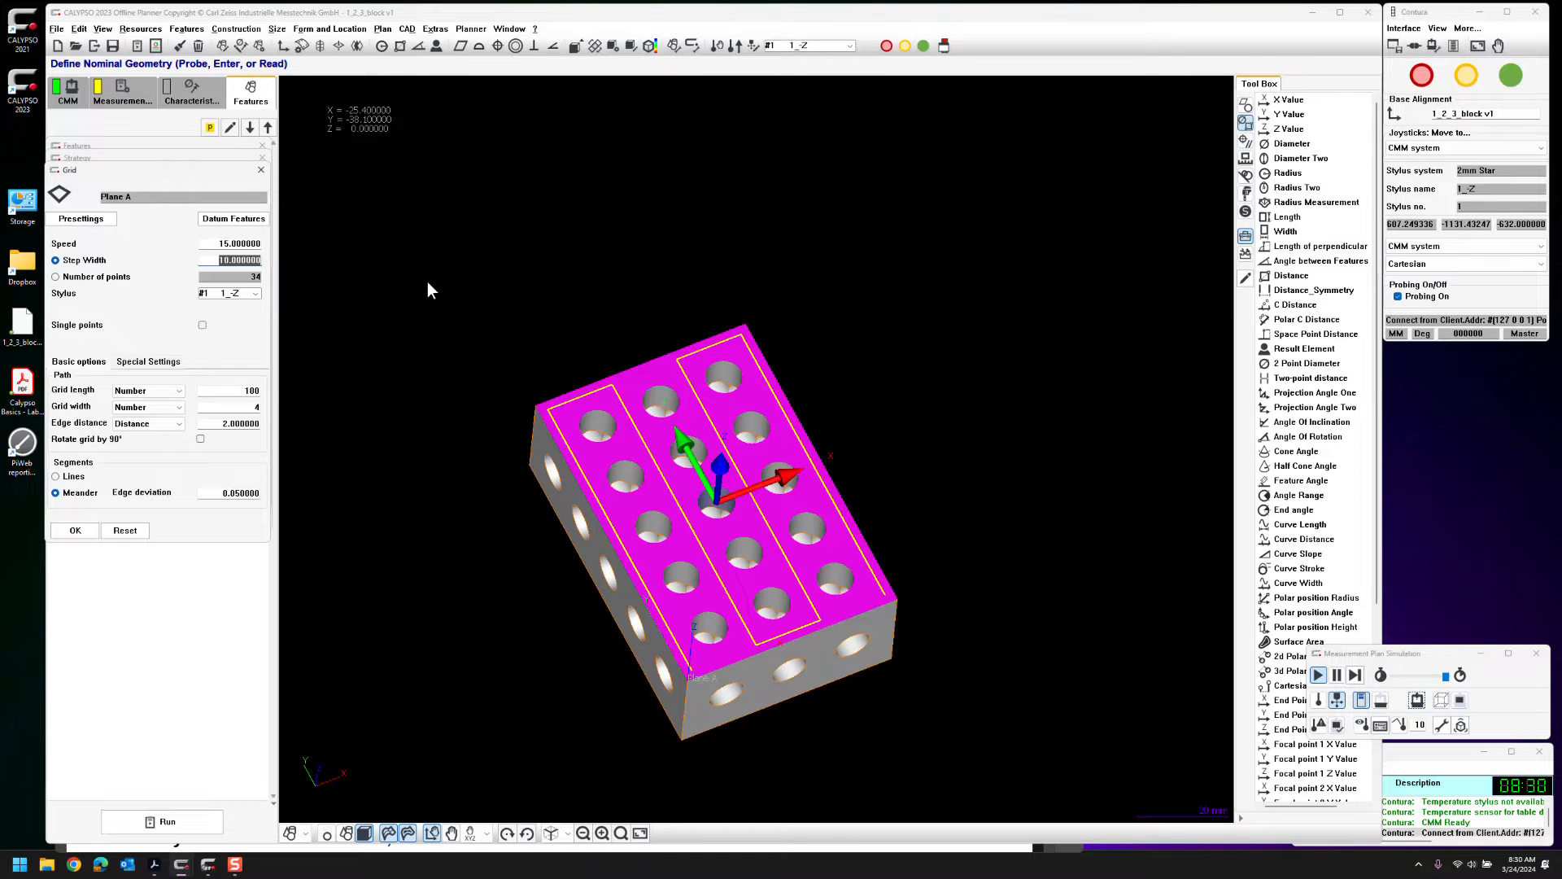
type(".25")
key("Tab")
left_click(75, 530)
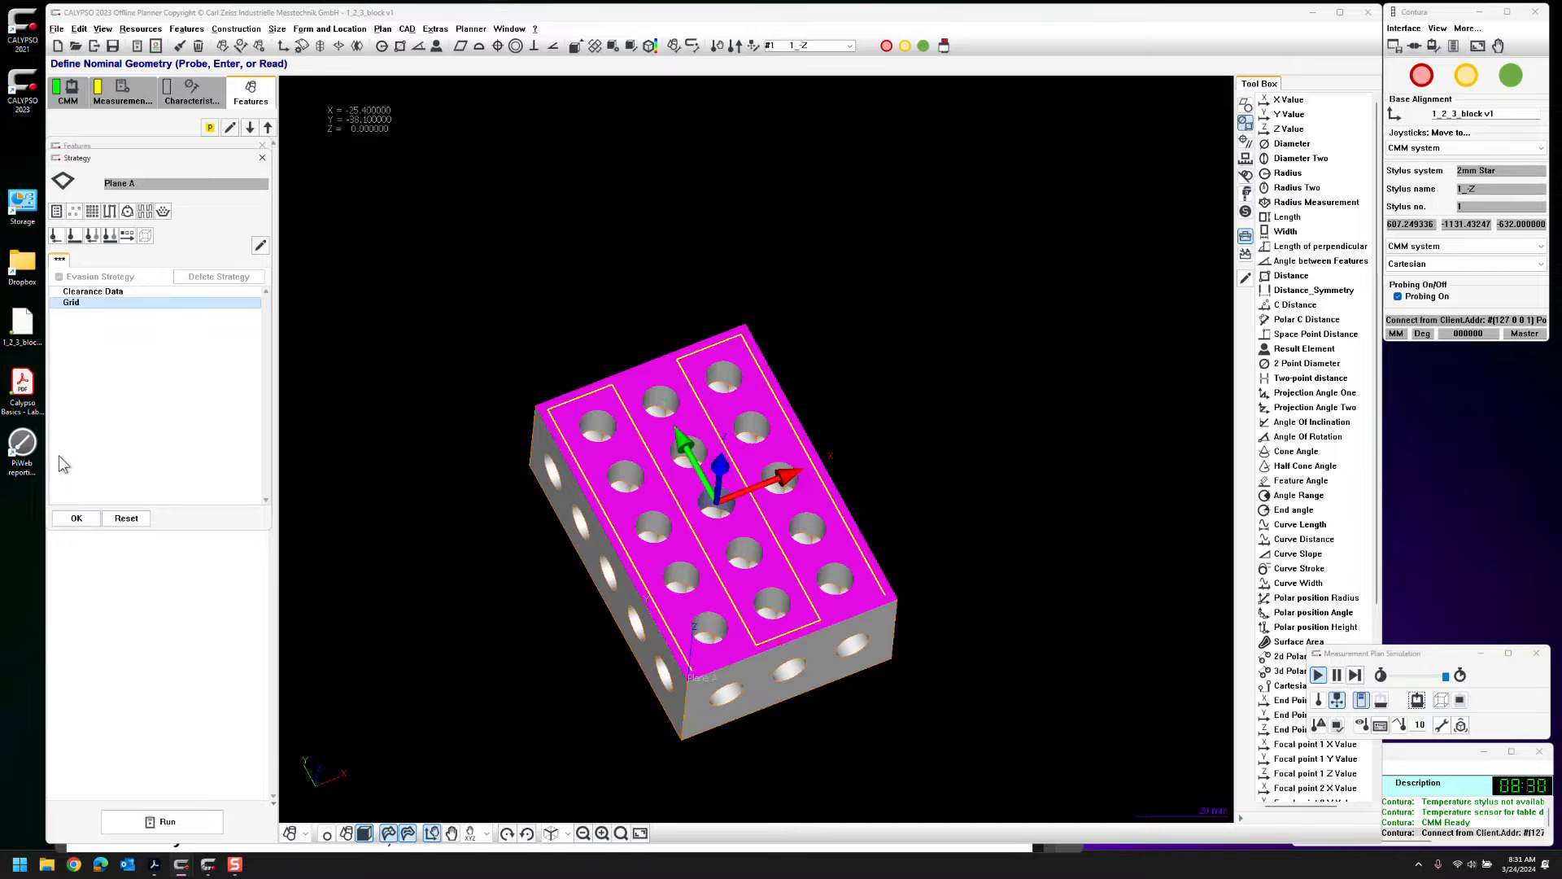
left_click(77, 518)
Enable outlier elimination in Plane A's evaluation and include 5 adjacent points in the data reduction
left_click(222, 210)
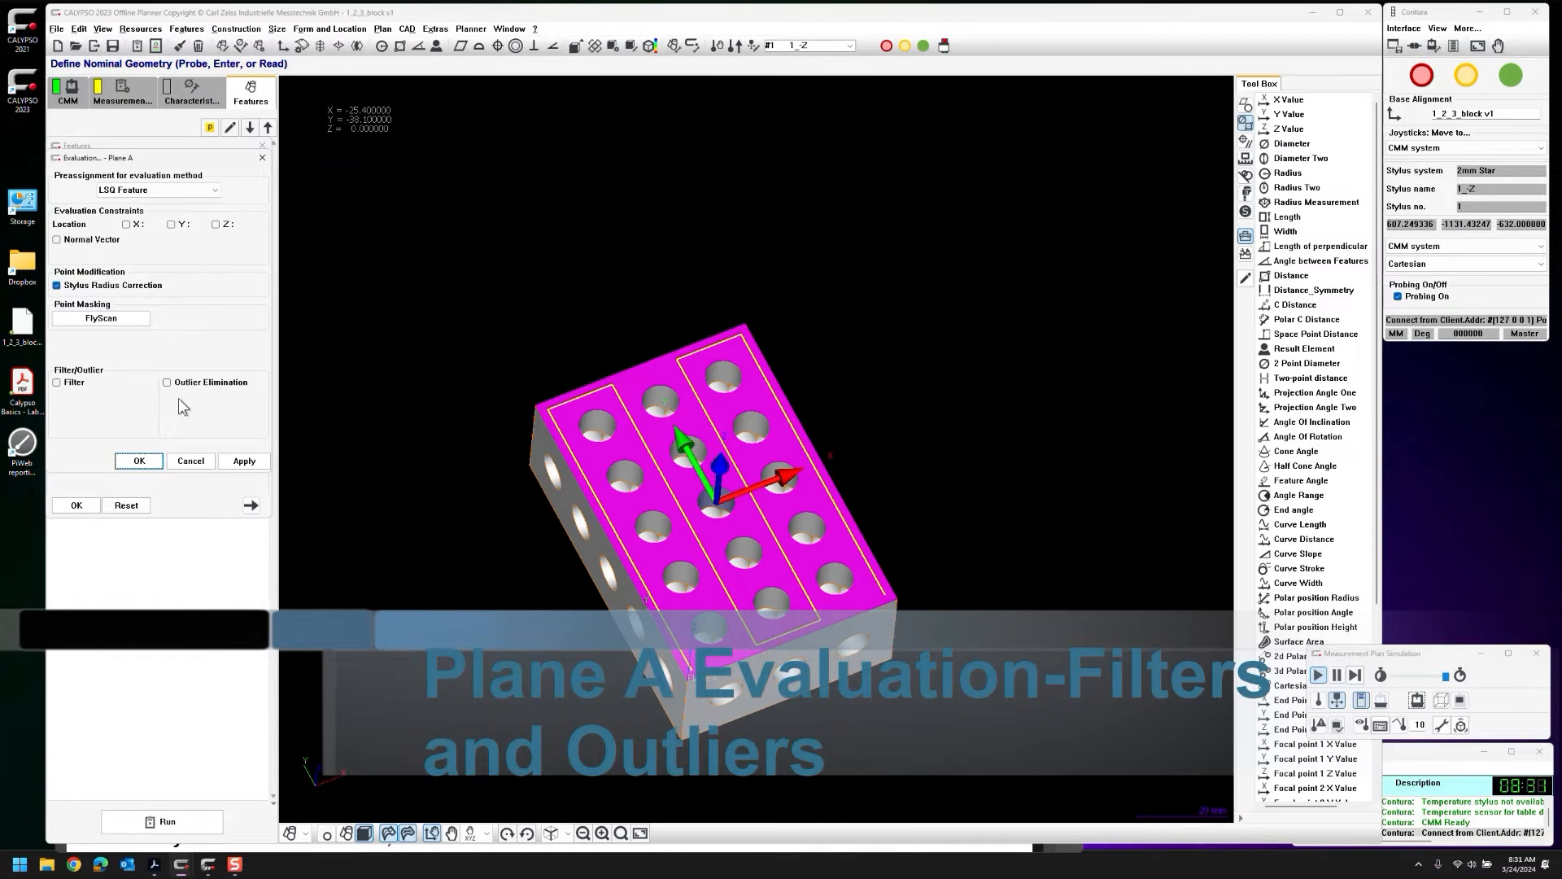
left_click(166, 382)
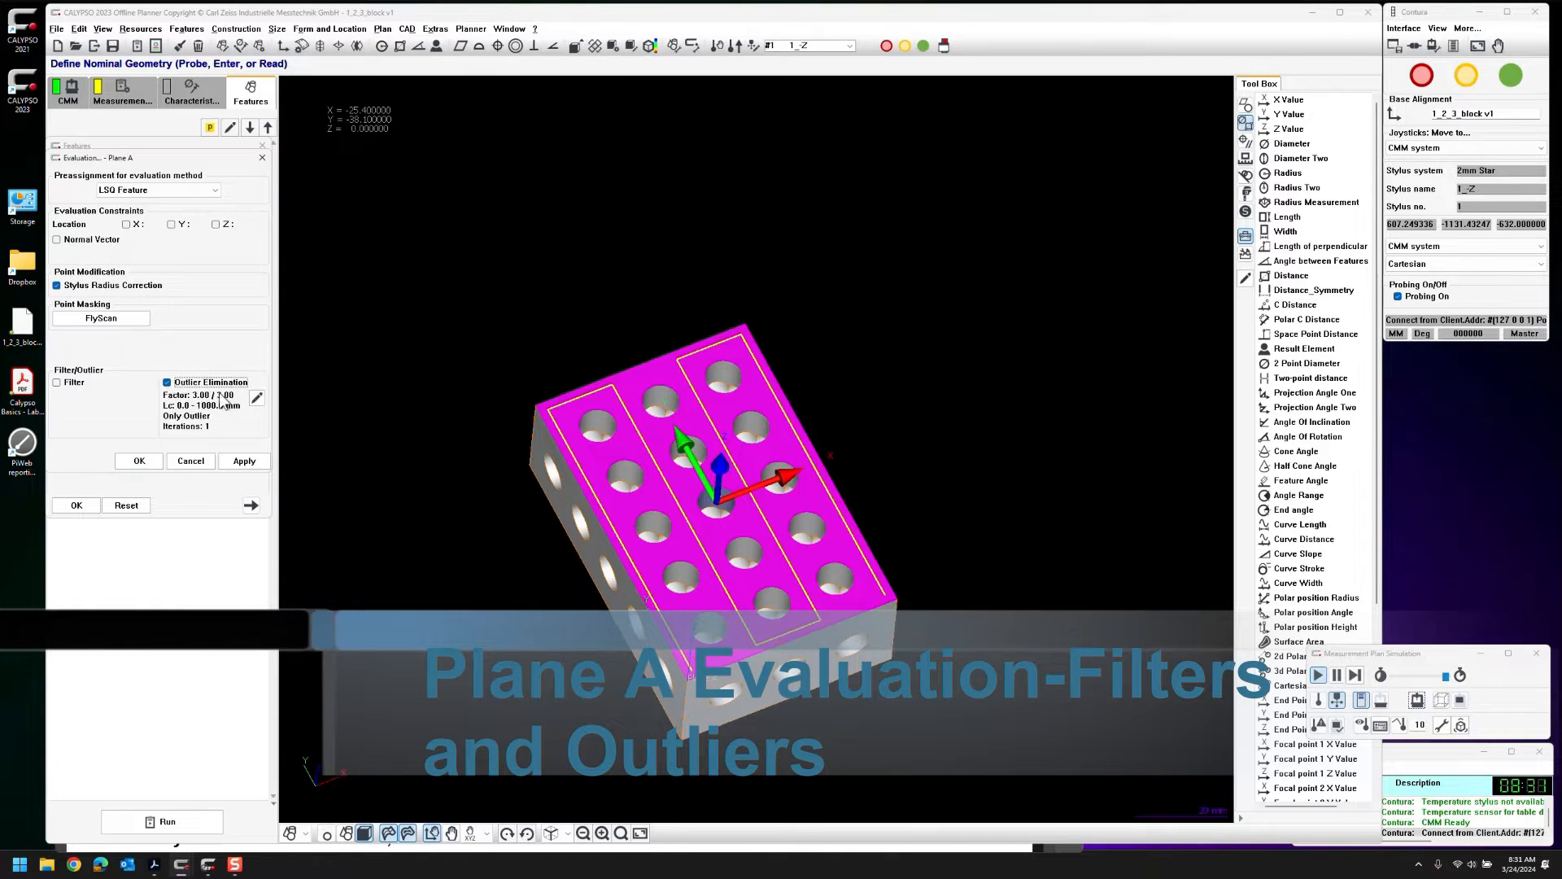
left_click(257, 397)
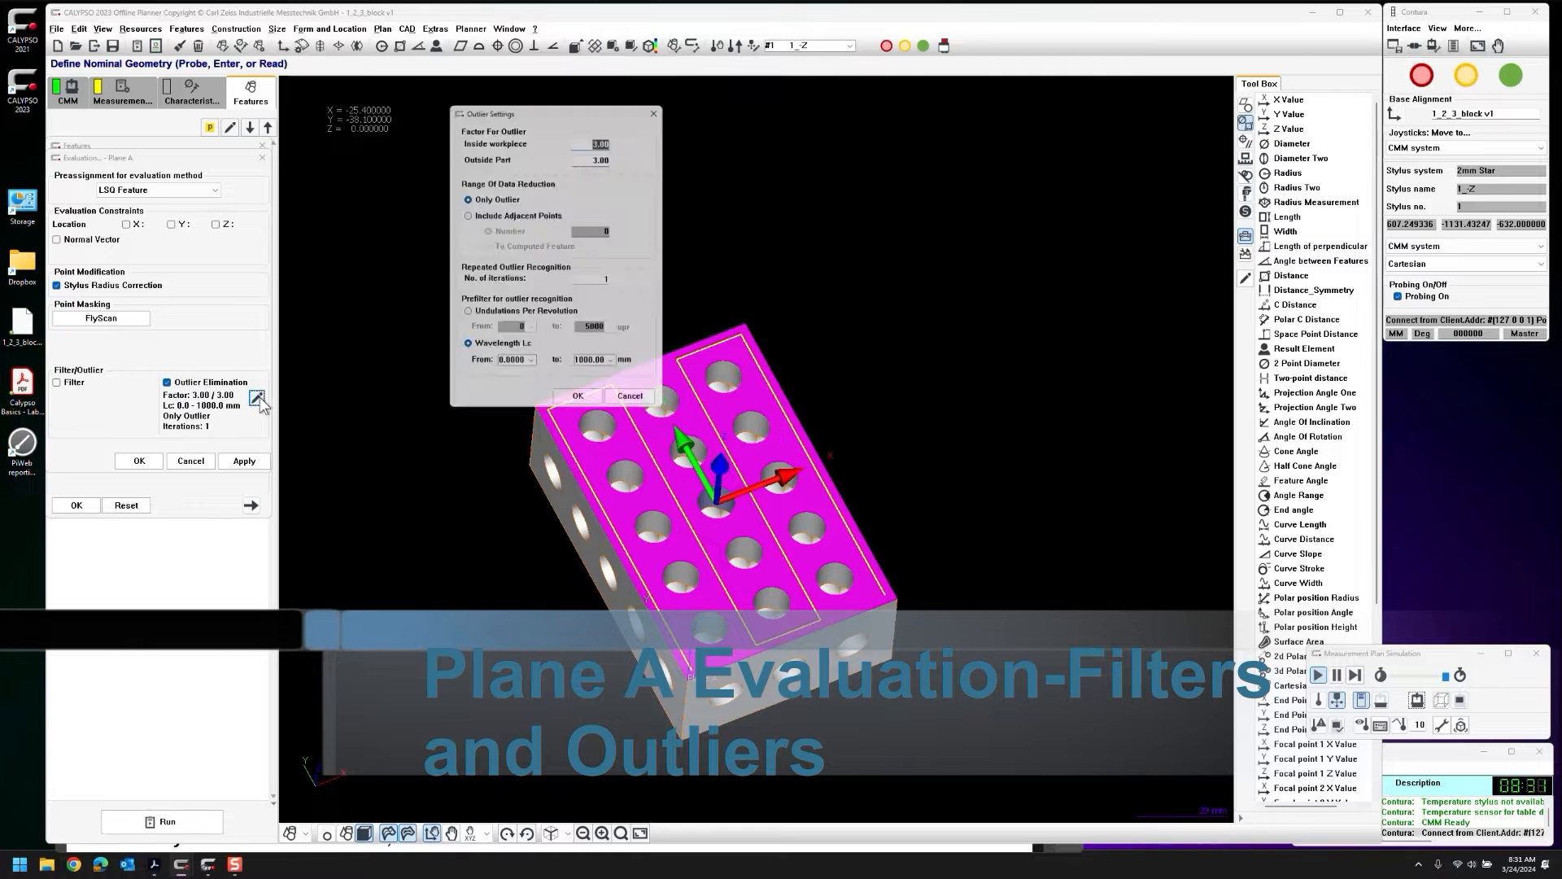
left_click(463, 214)
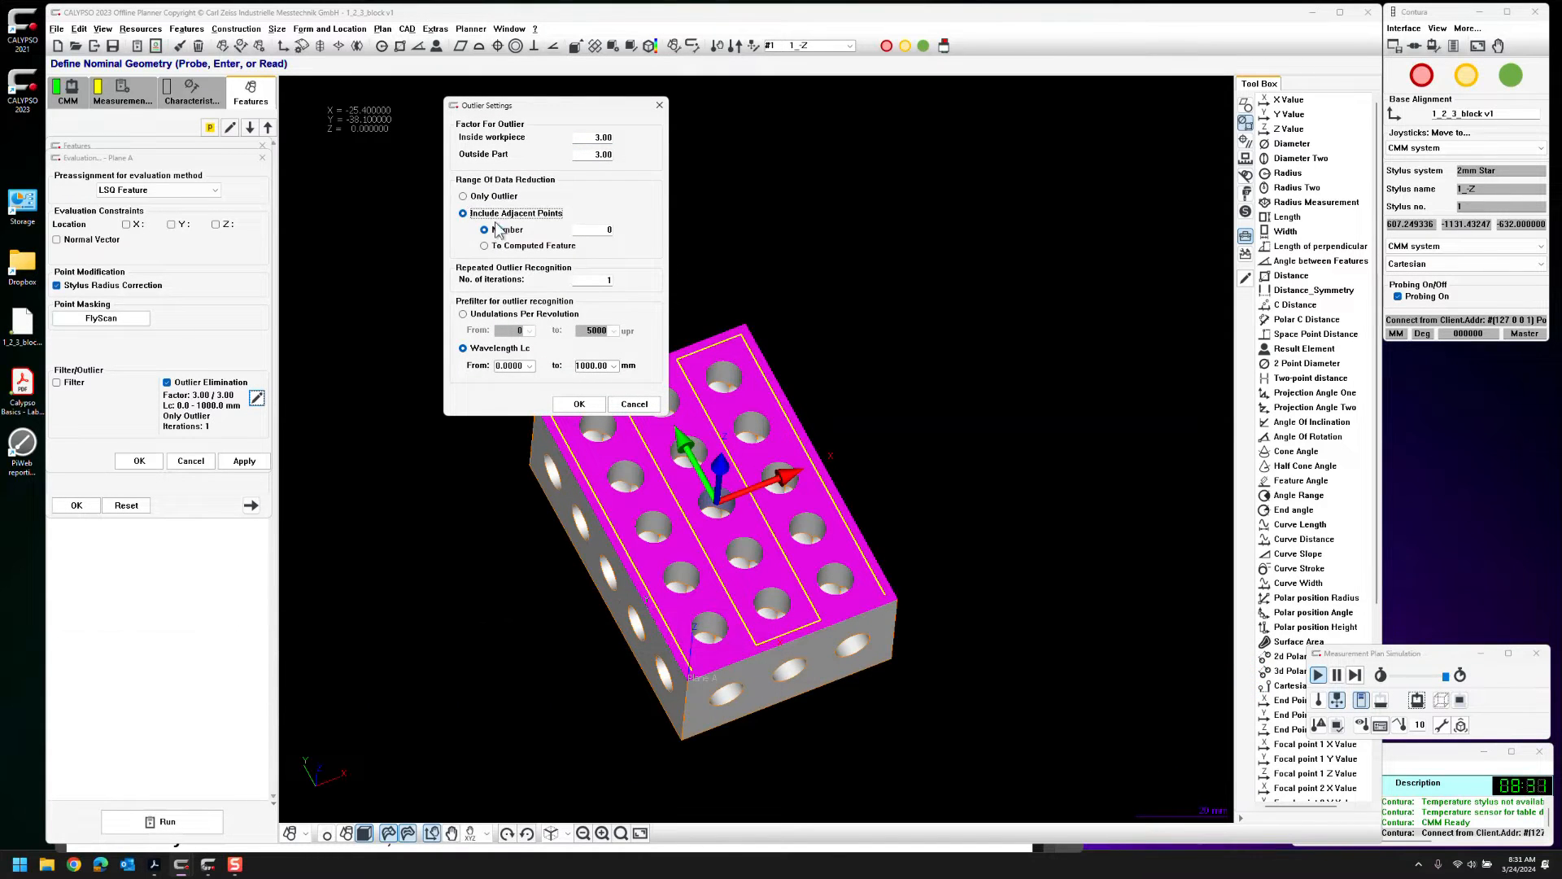
double_click(605, 228)
type("5")
key("Tab")
Set the upper wavelength Lc limit of the outlier prefilter to 10 mm and accept the outlier settings
double_click(594, 366)
type("10")
key("Tab")
left_click(577, 404)
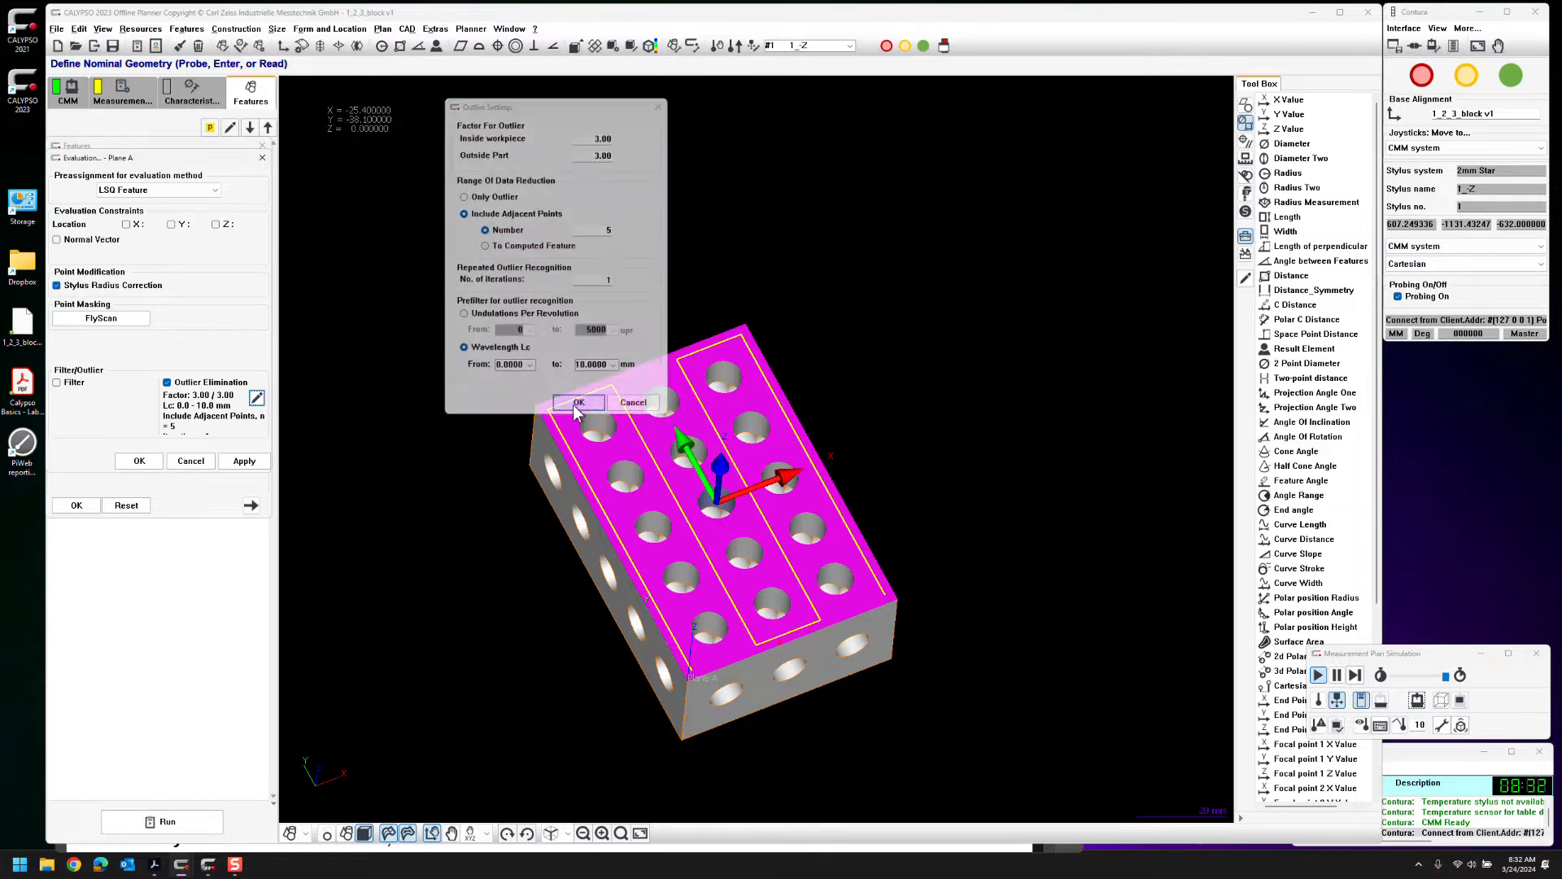
Enable the spline low-pass filter with a wavelength Lc of 2.5 mm in Plane A's evaluation and accept the settings
left_click(59, 384)
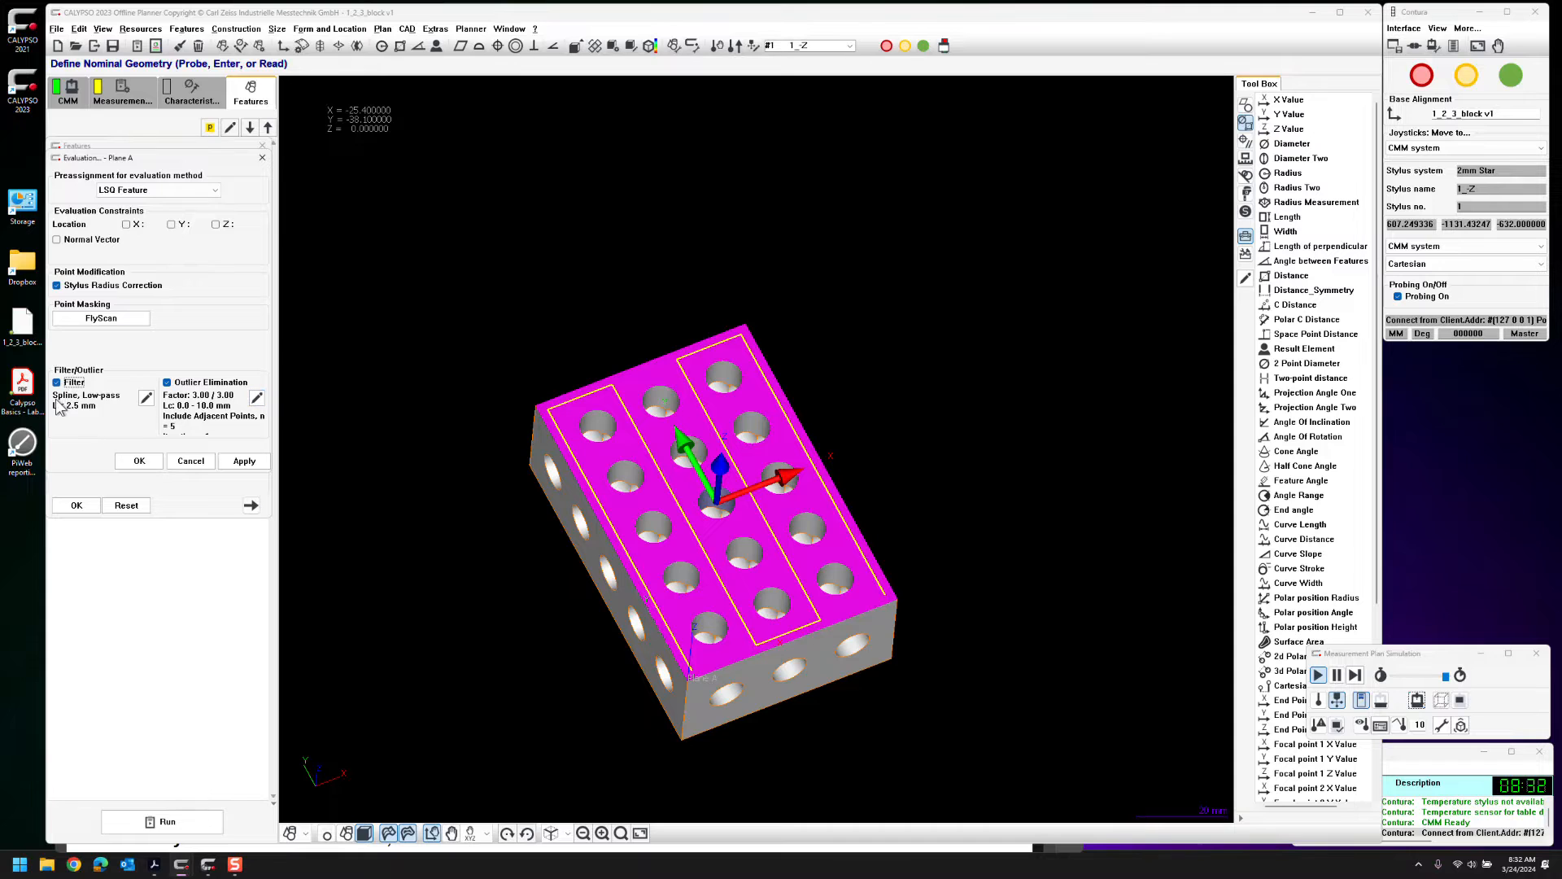
left_click(147, 397)
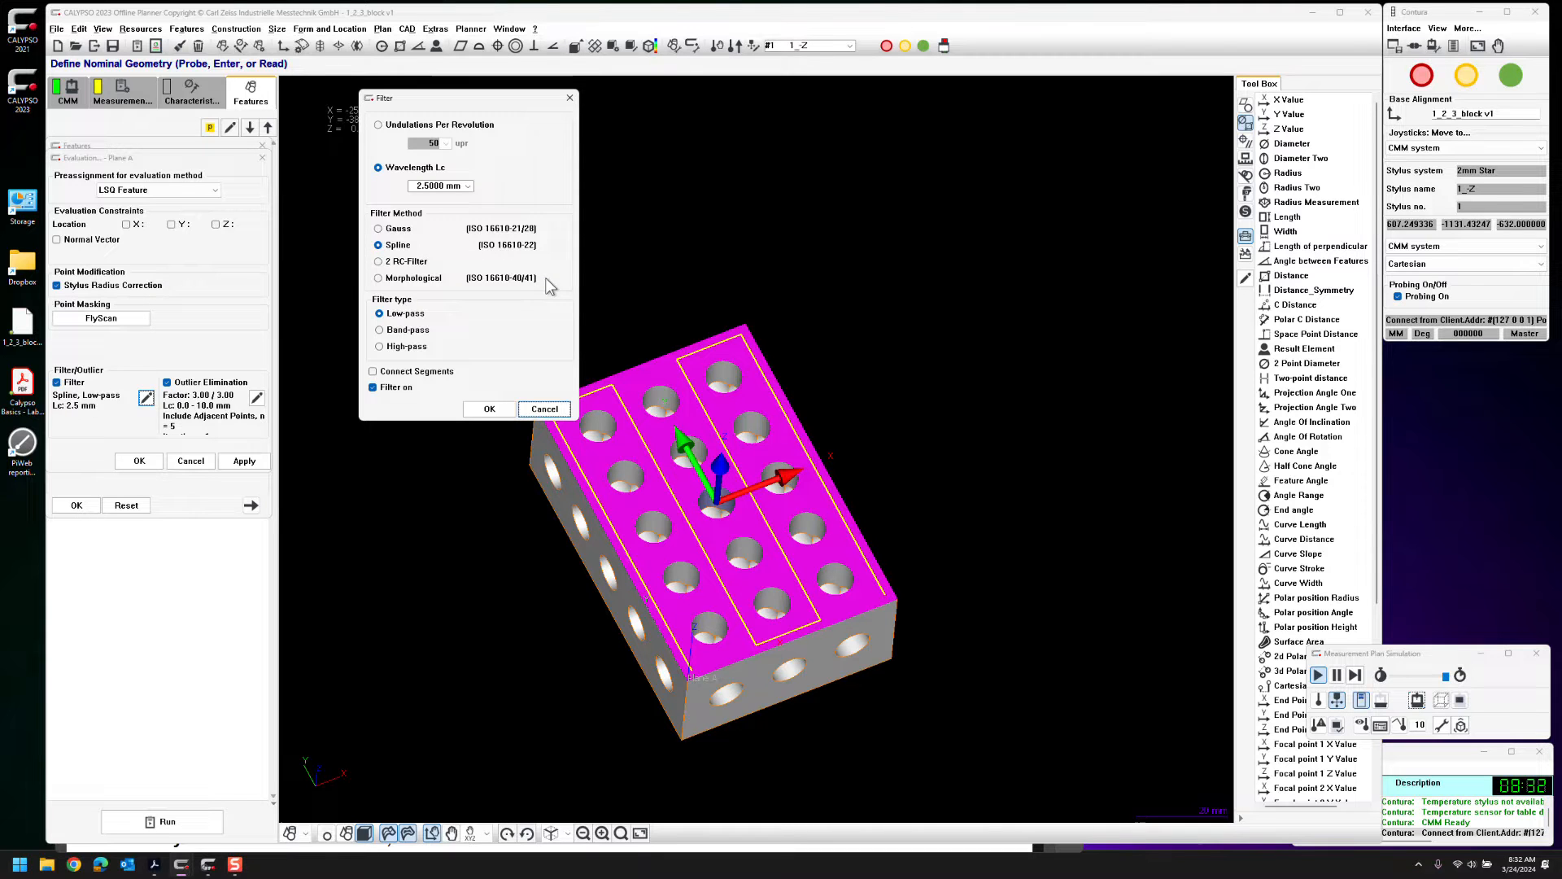
left_click(488, 409)
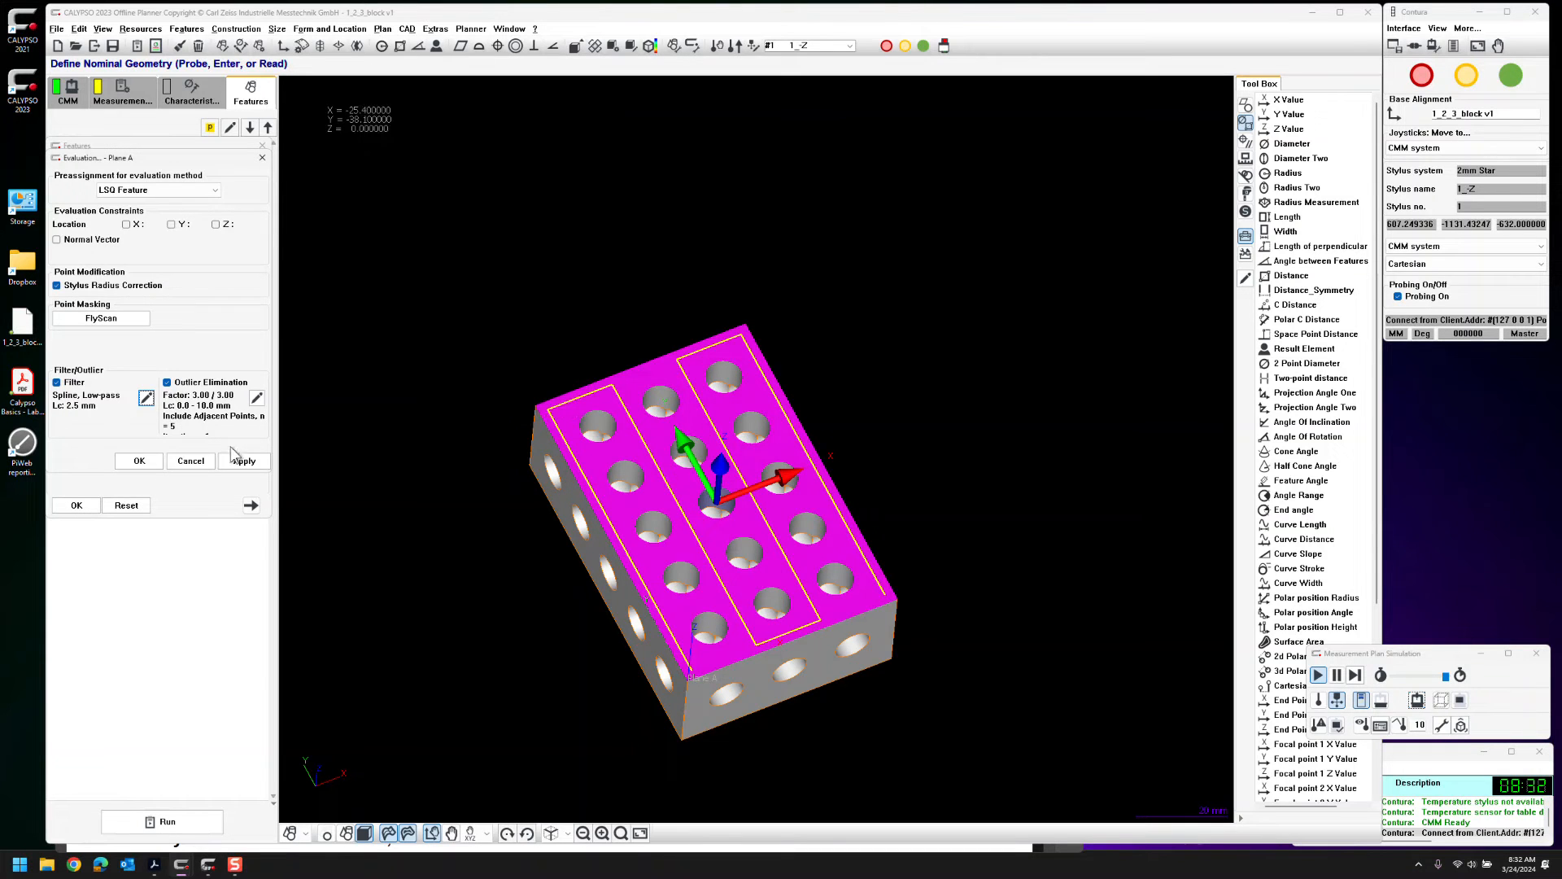
left_click(140, 462)
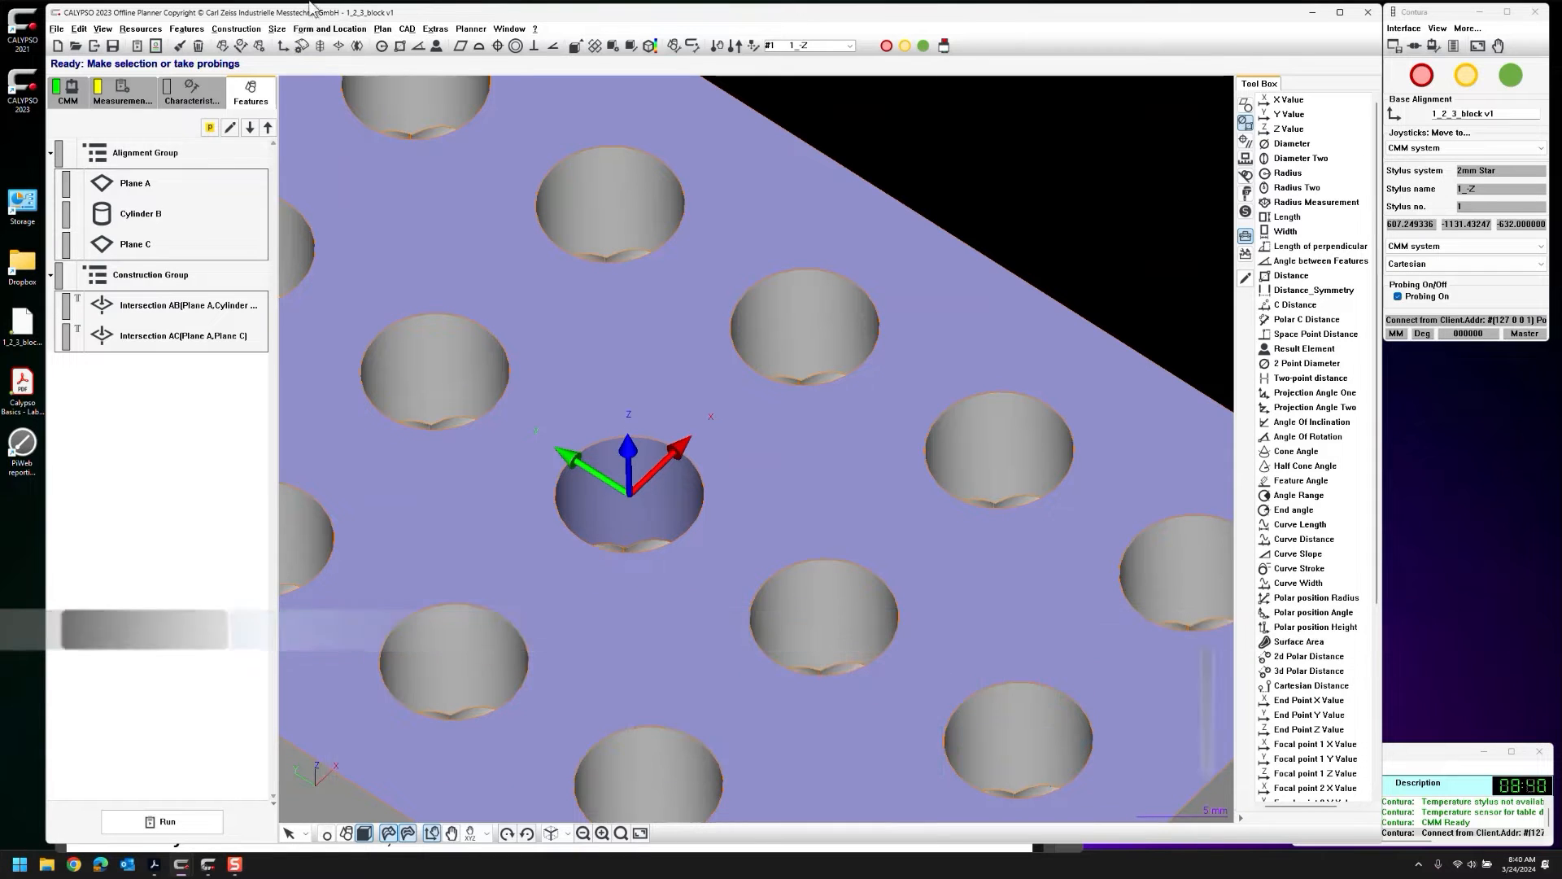
Set the measurement plan's length unit to Inch in the features settings editor
left_click(142, 30)
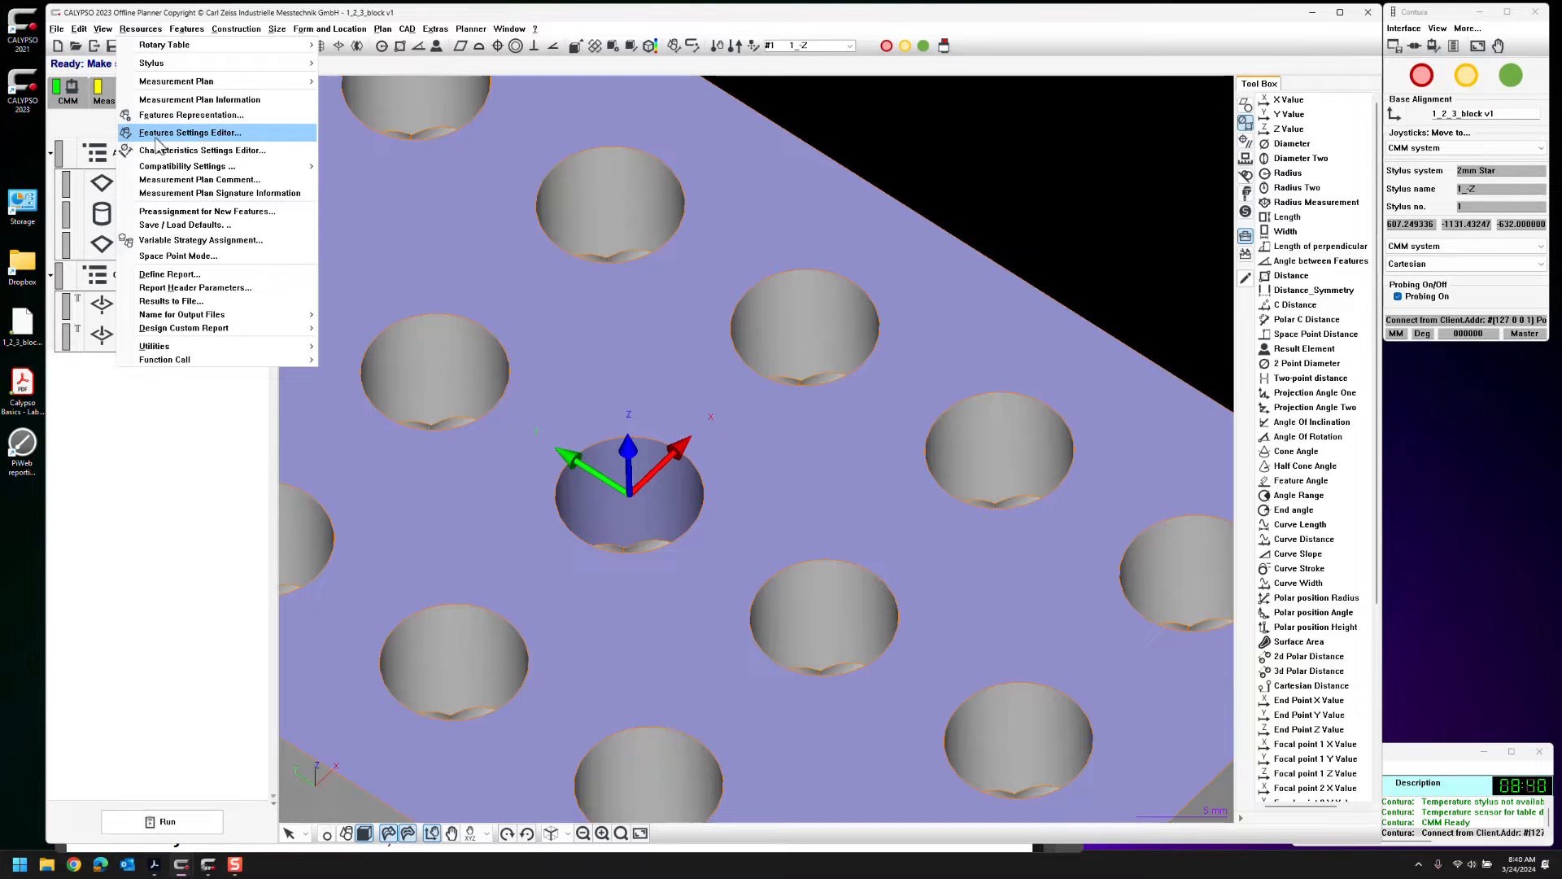
left_click(157, 142)
left_click(593, 236)
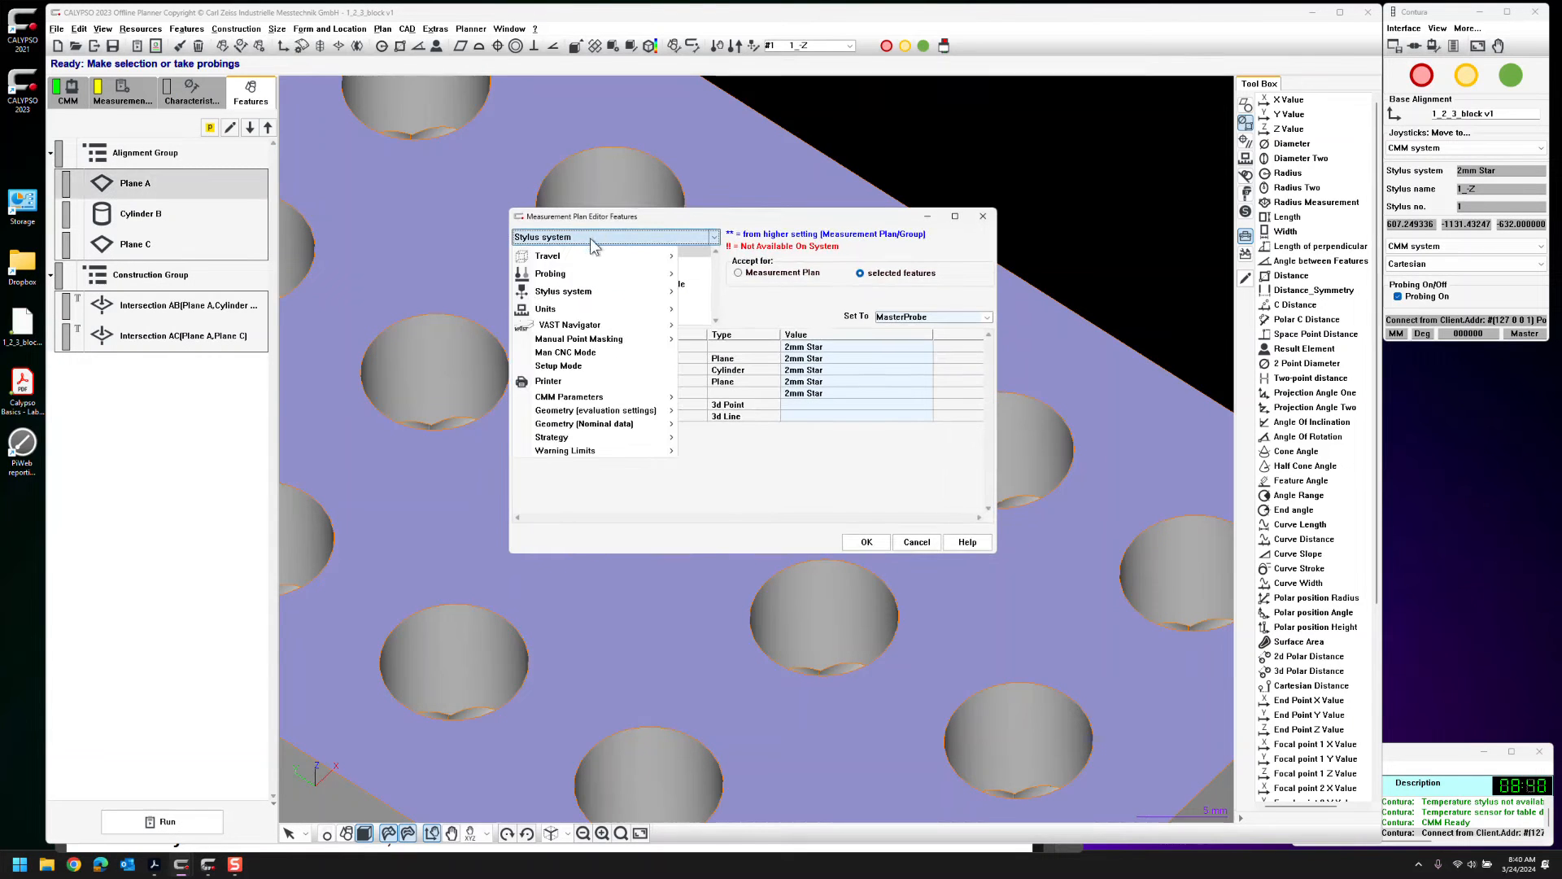
mouse_move(600, 312)
left_click(744, 320)
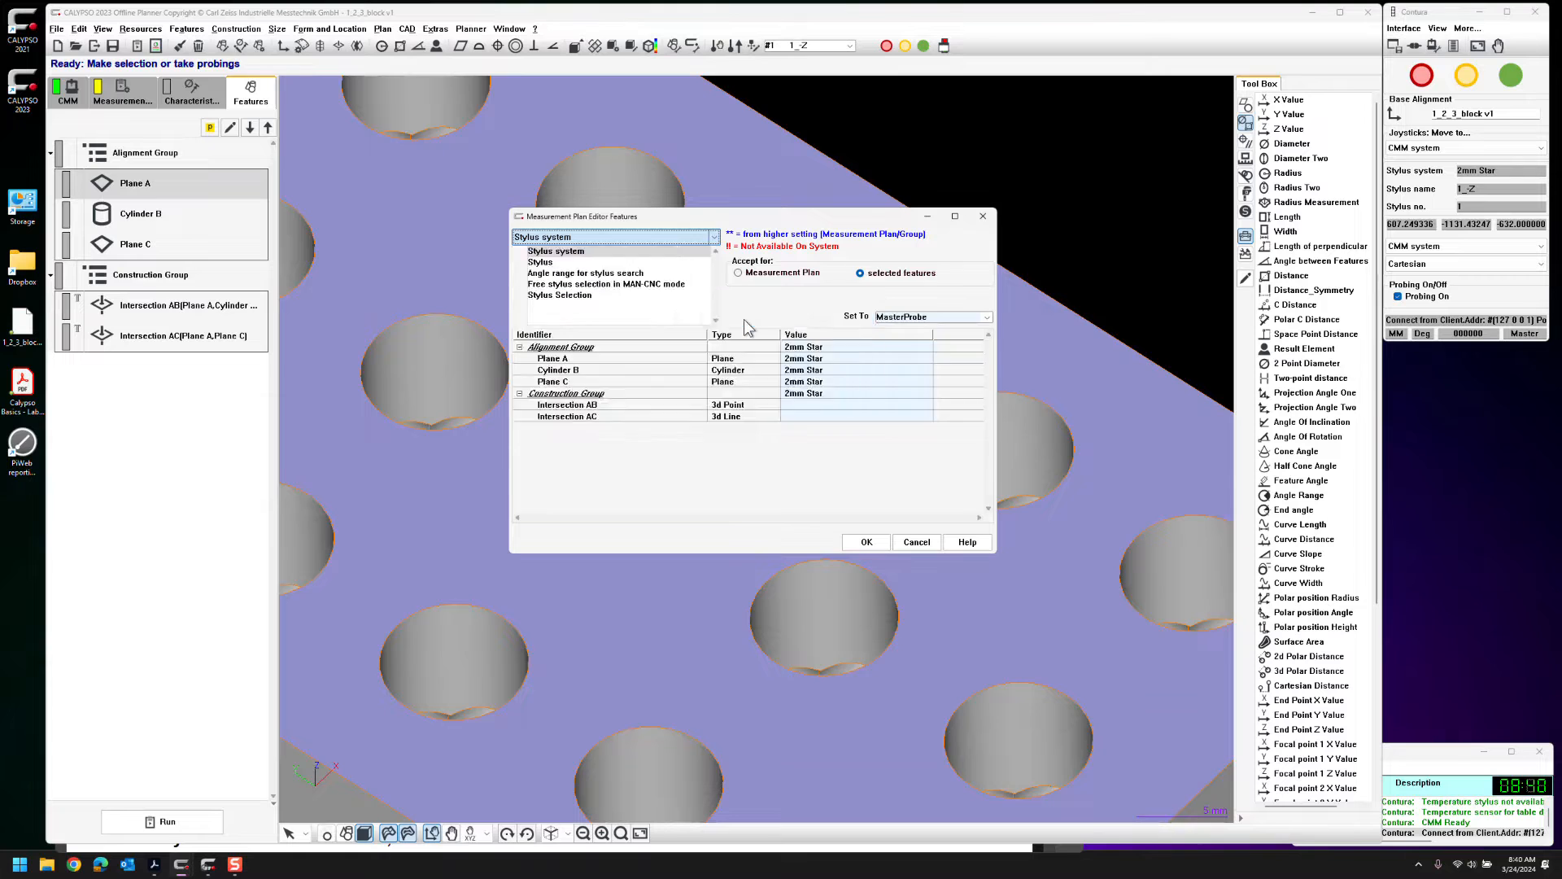
left_click(934, 316)
left_click(941, 371)
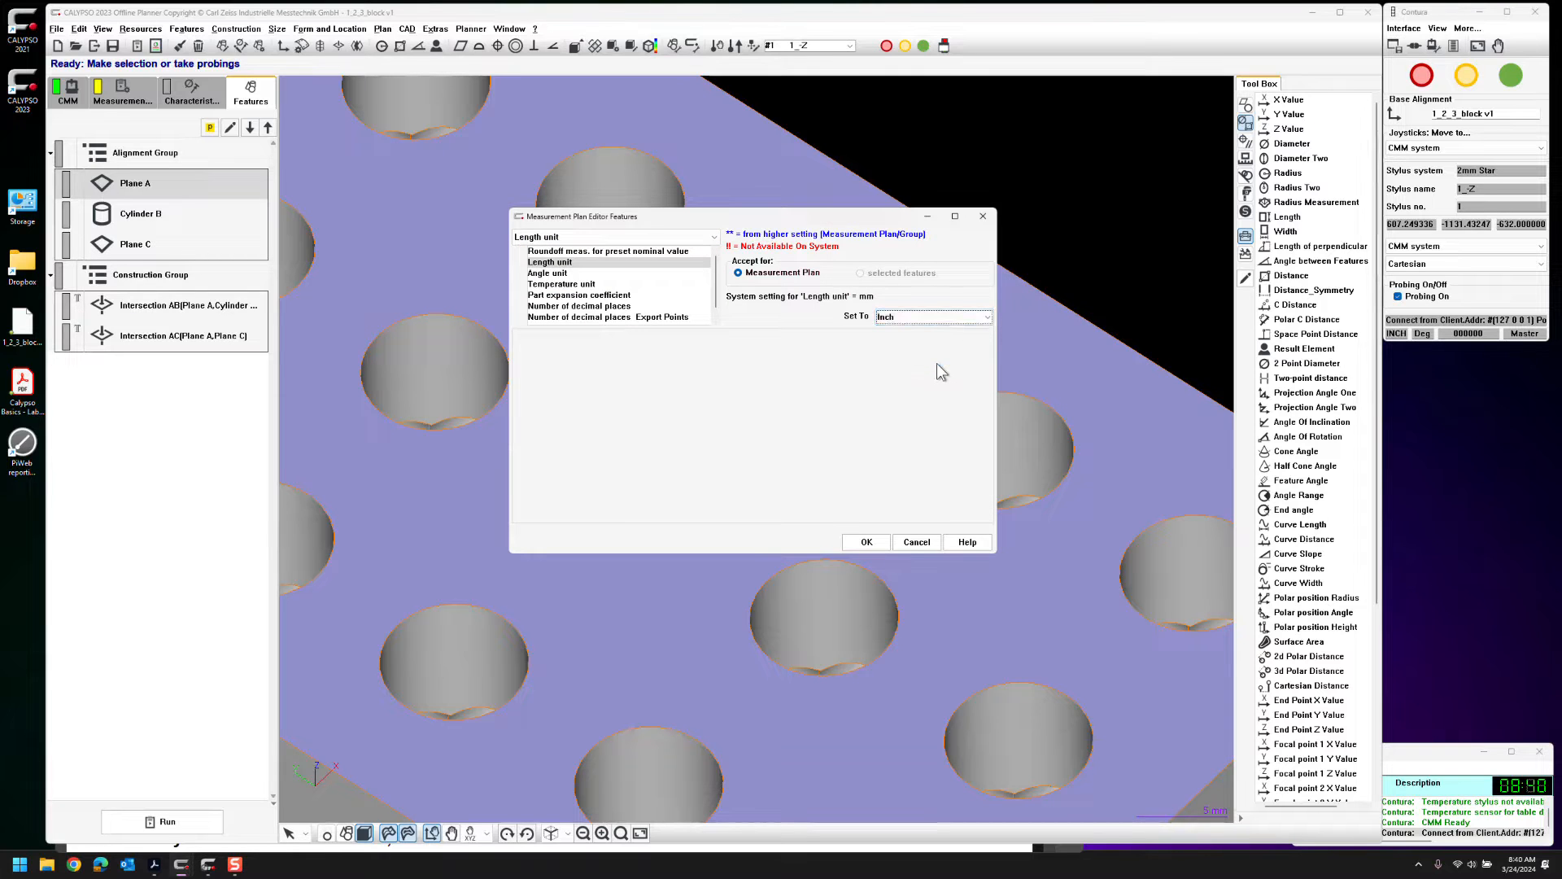
left_click(866, 542)
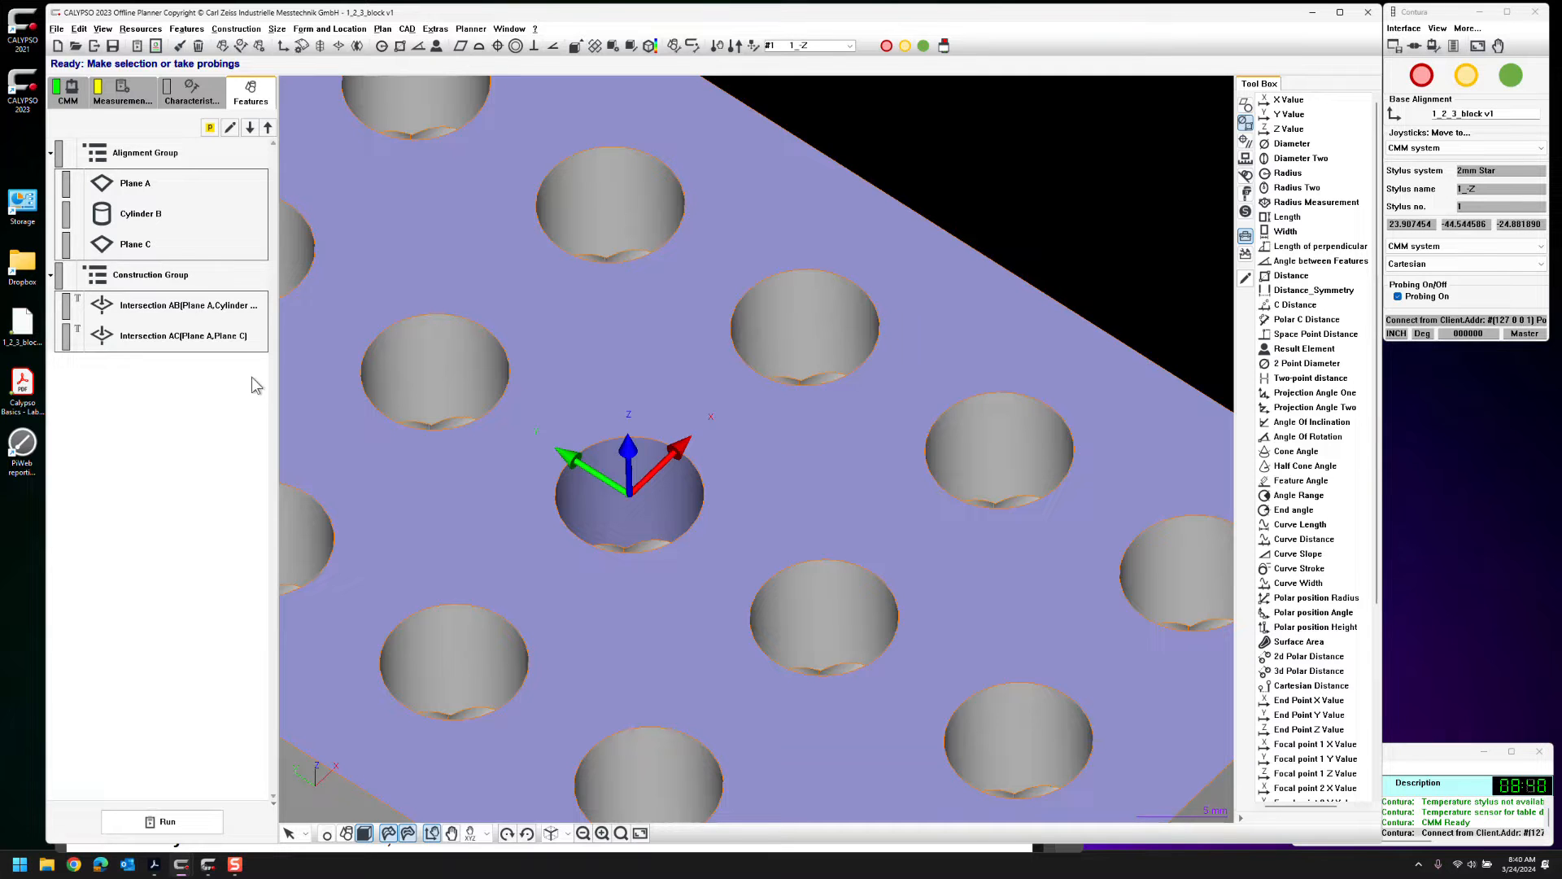
Replace the circle path in Cylinder B's strategy with a helix path
double_click(187, 223)
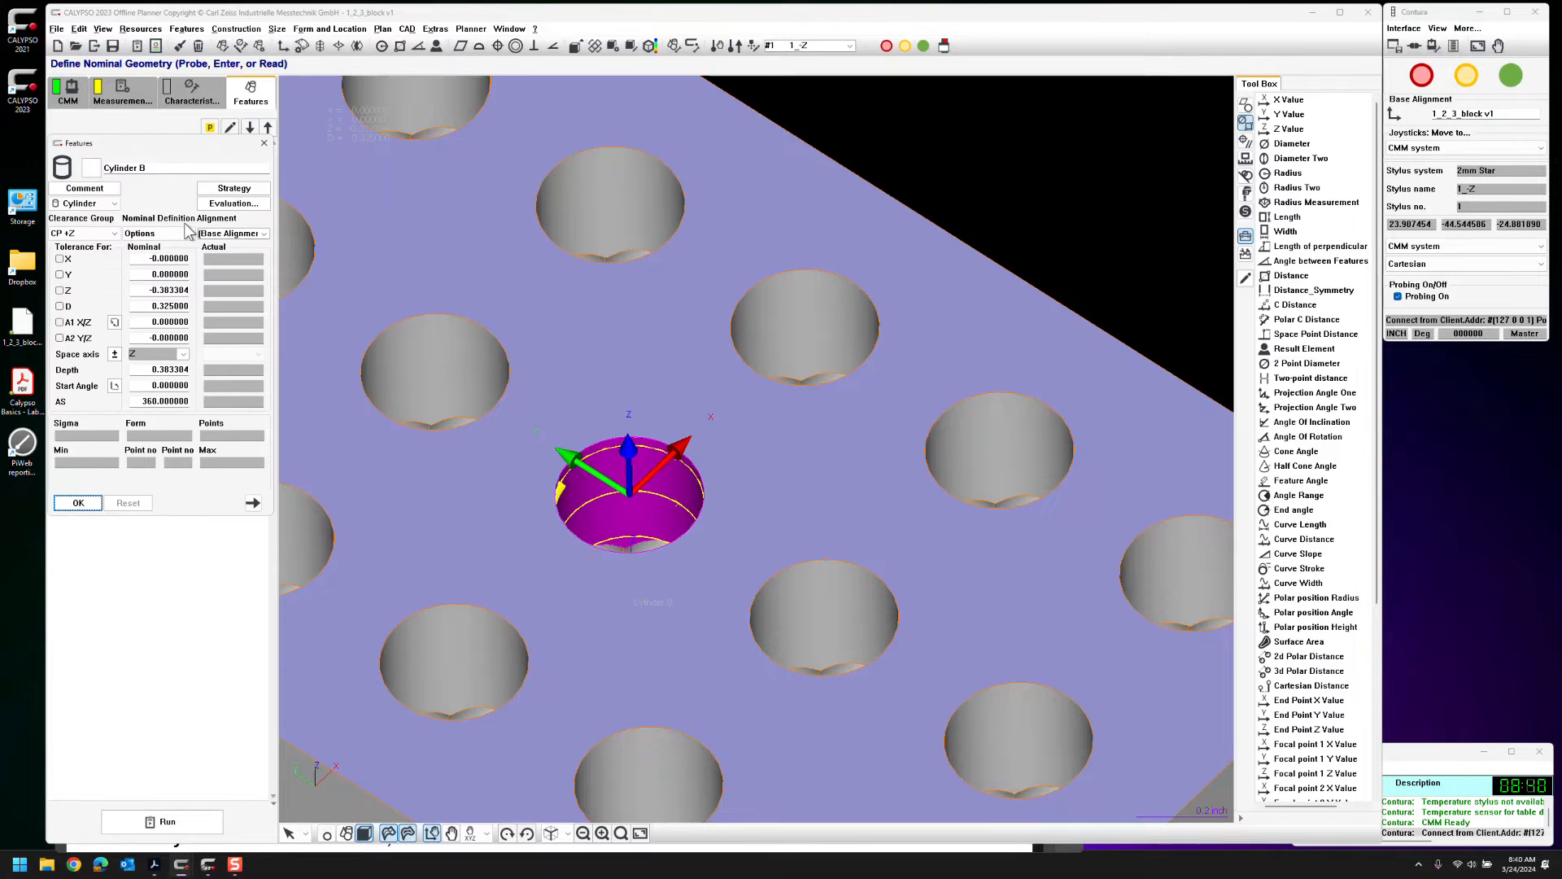
left_click(238, 189)
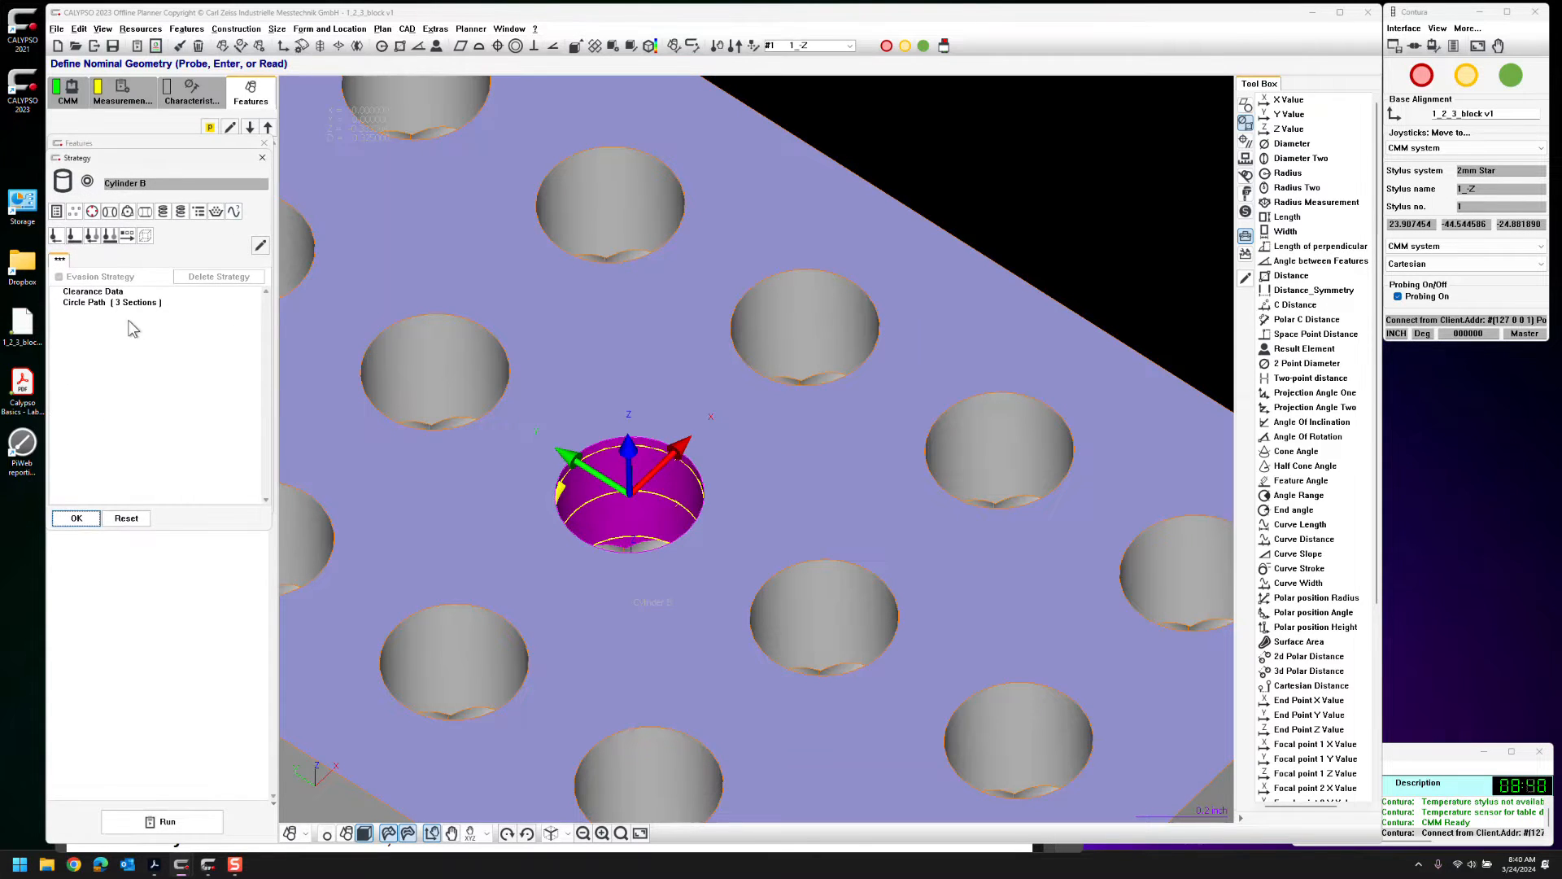
left_click(92, 306)
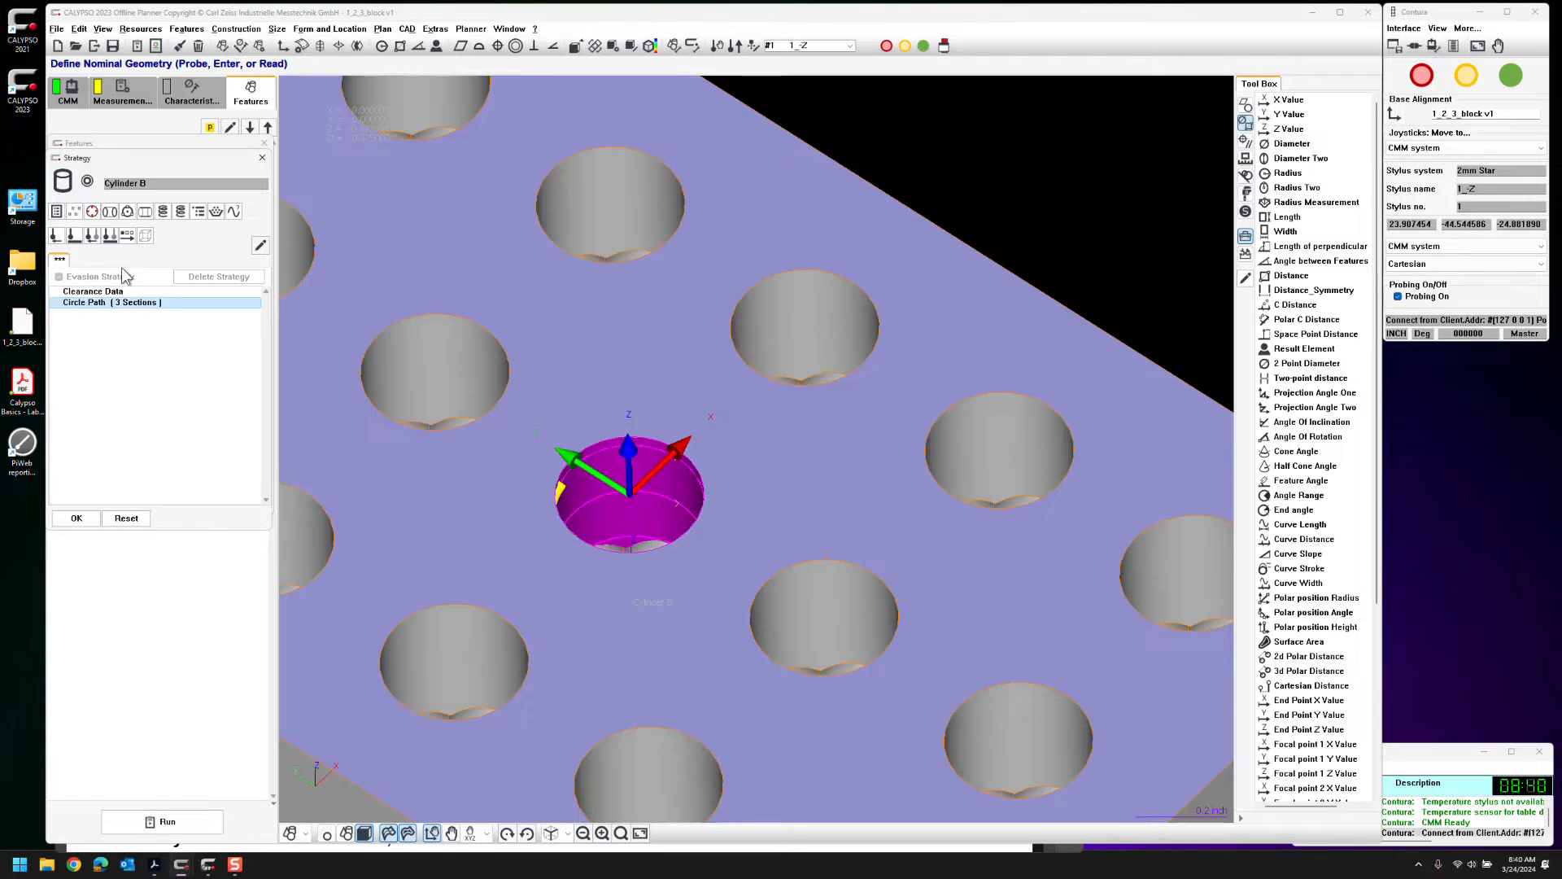
key("Delete")
left_click(160, 213)
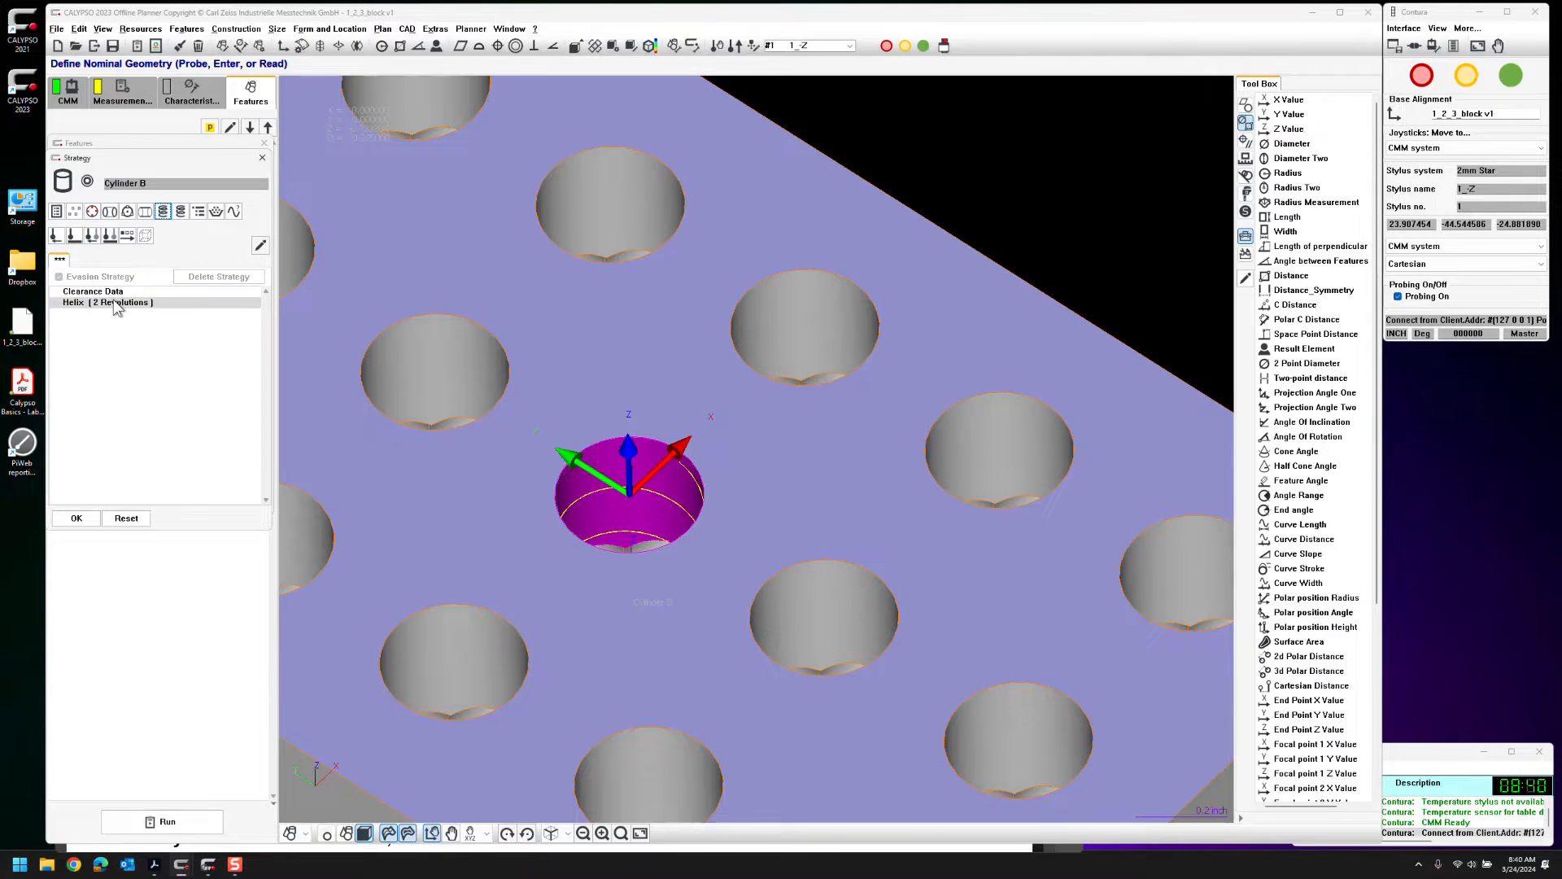
Define the helix path's start height with the formula 1/18
double_click(116, 304)
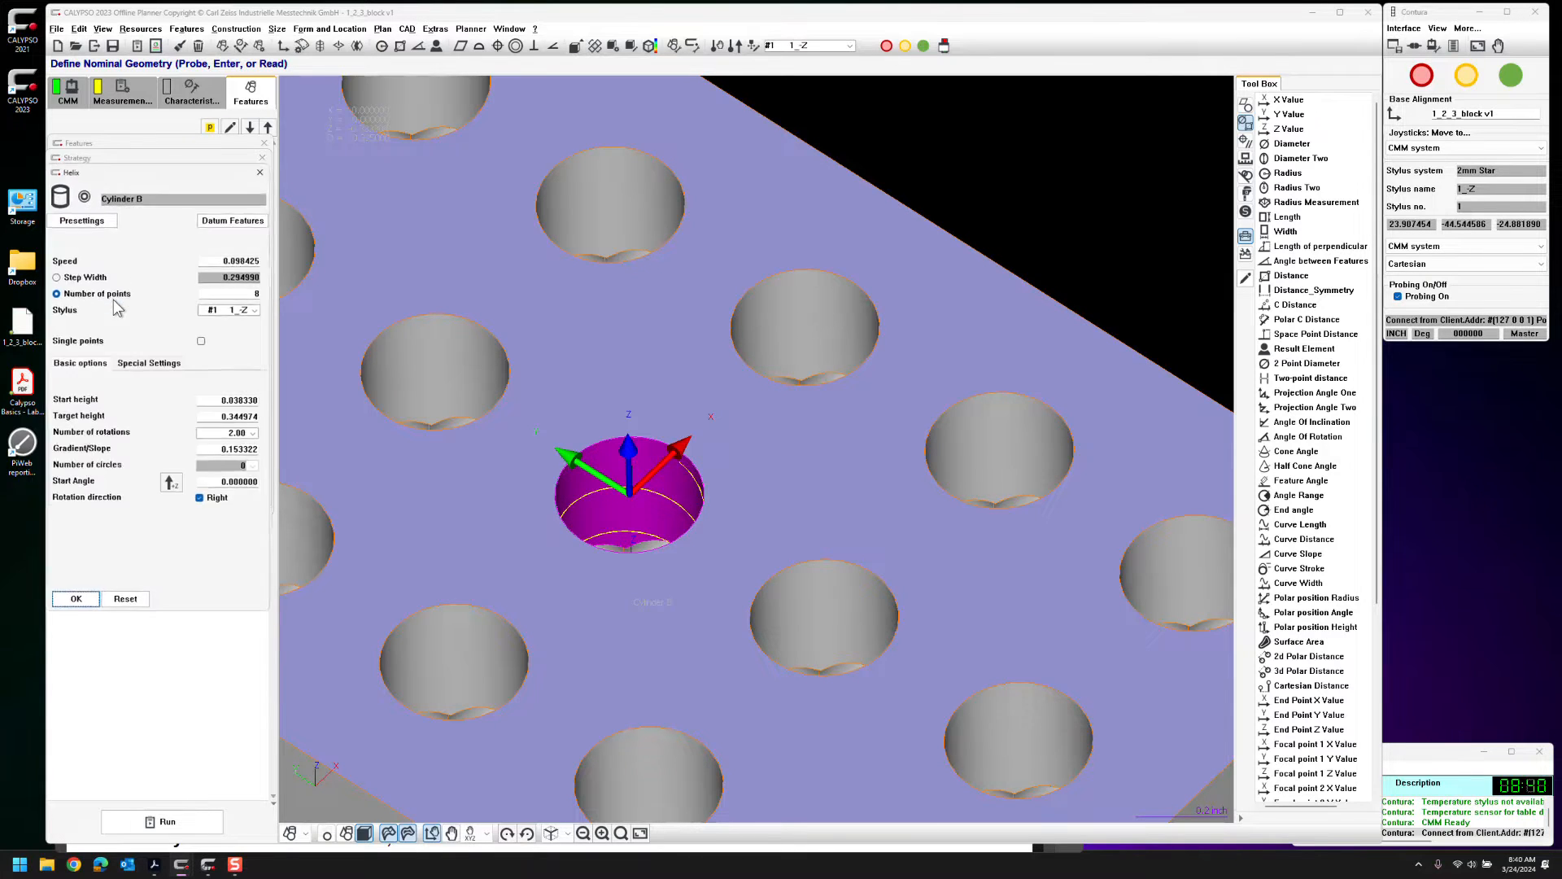
right_click(239, 400)
left_click(266, 411)
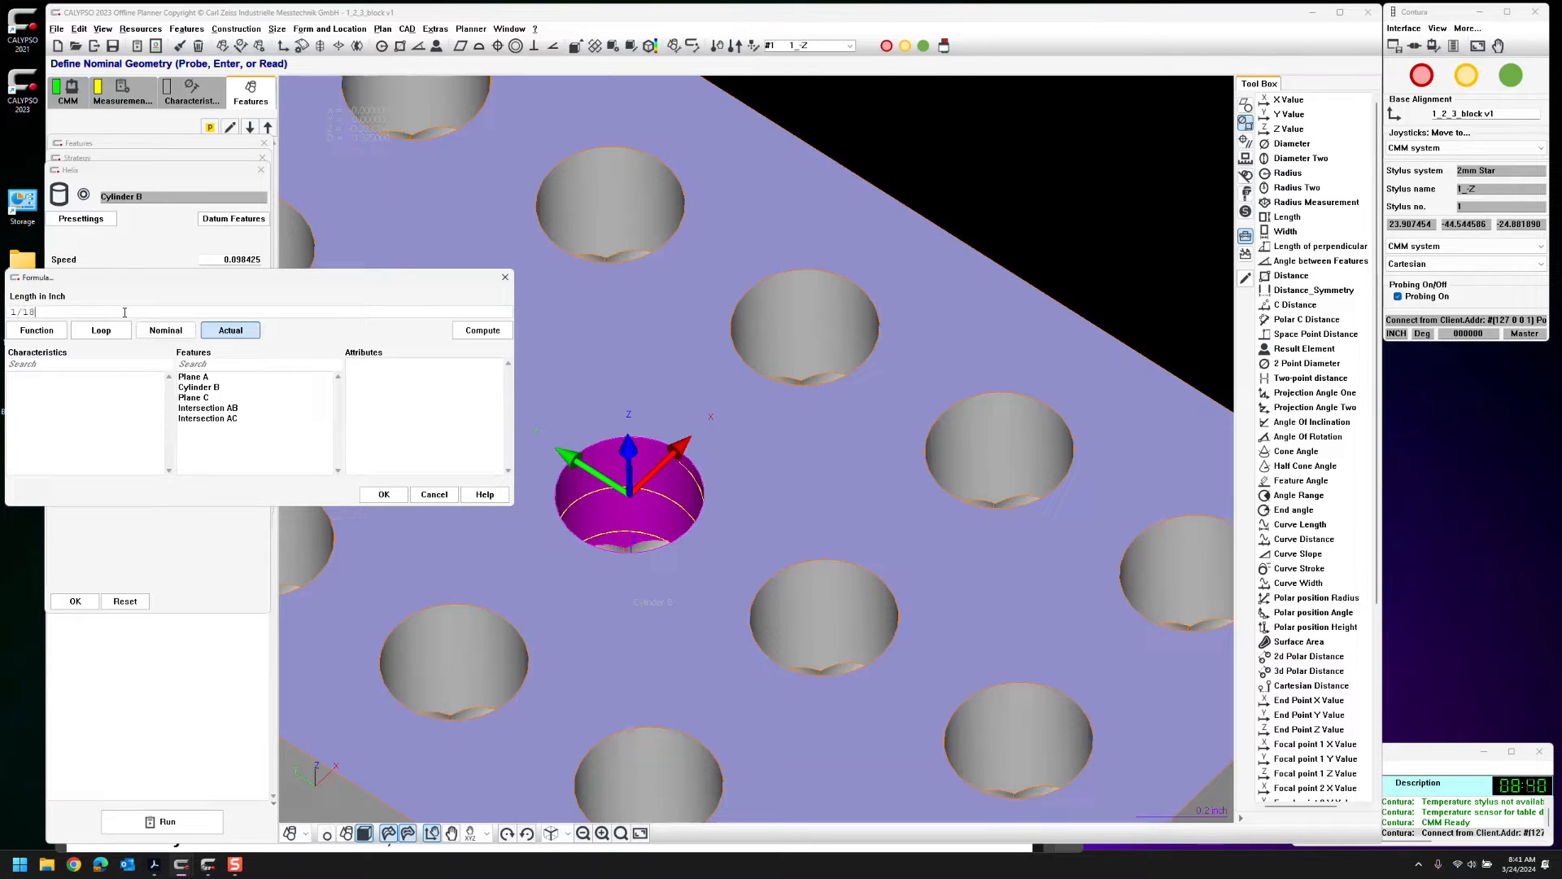
left_click(480, 330)
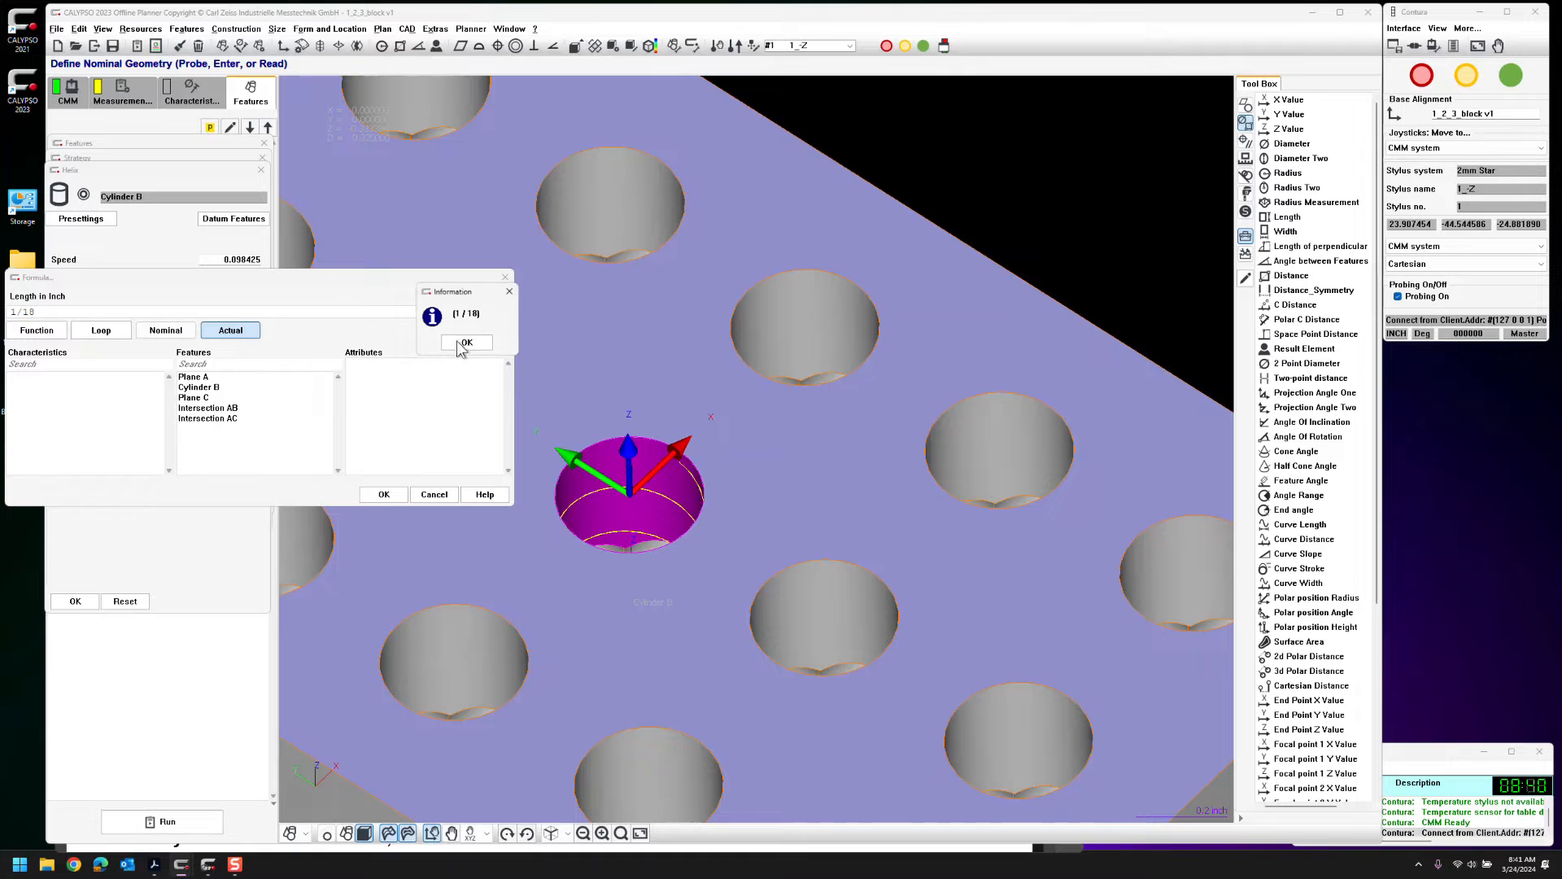
left_click(468, 342)
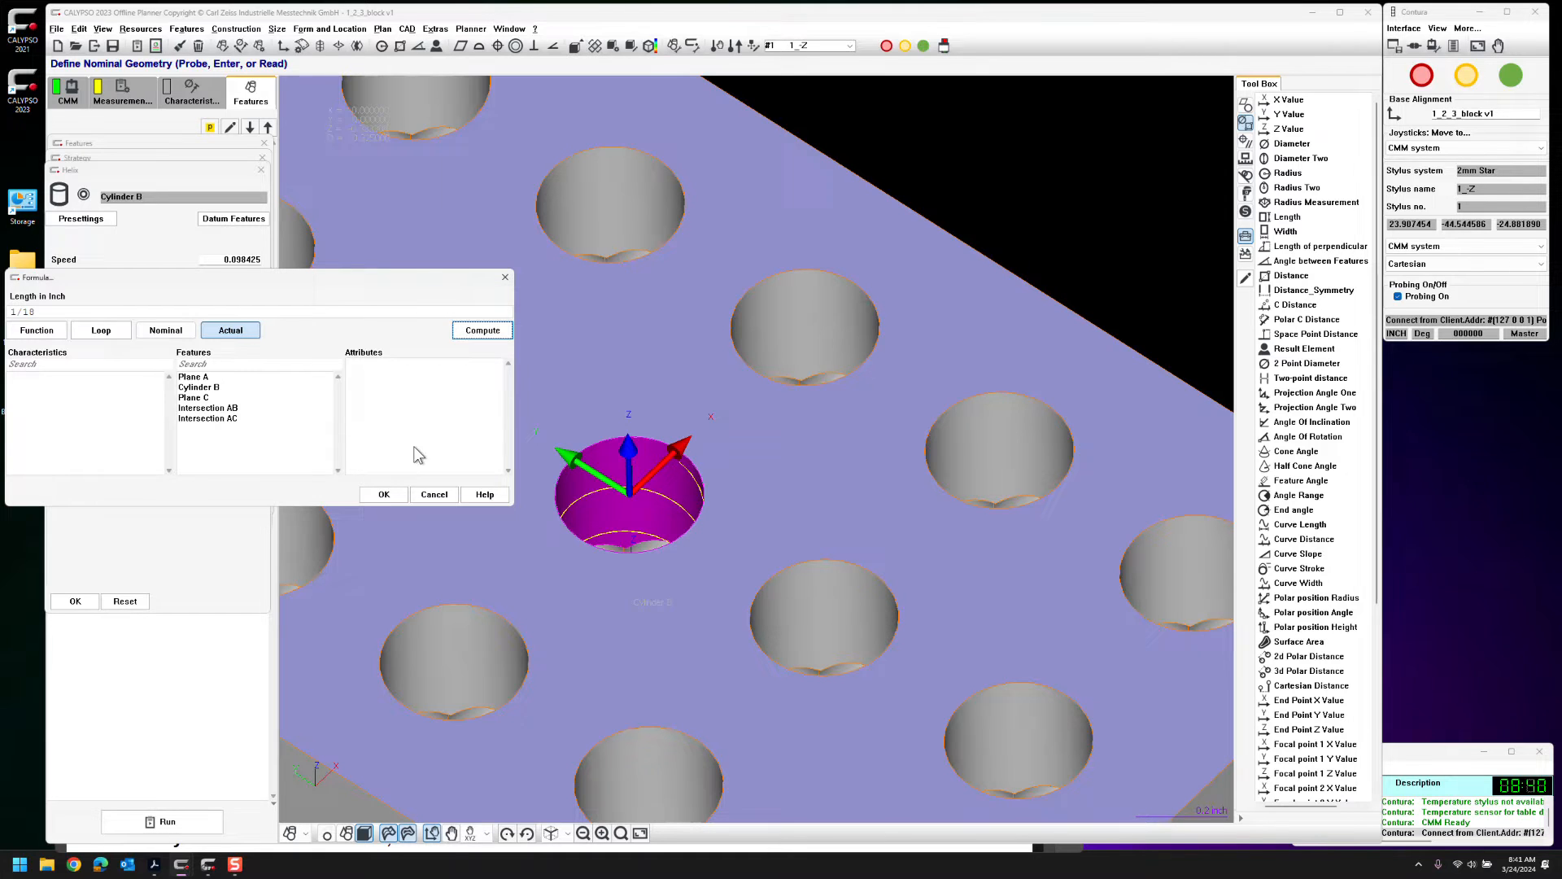
left_click(384, 495)
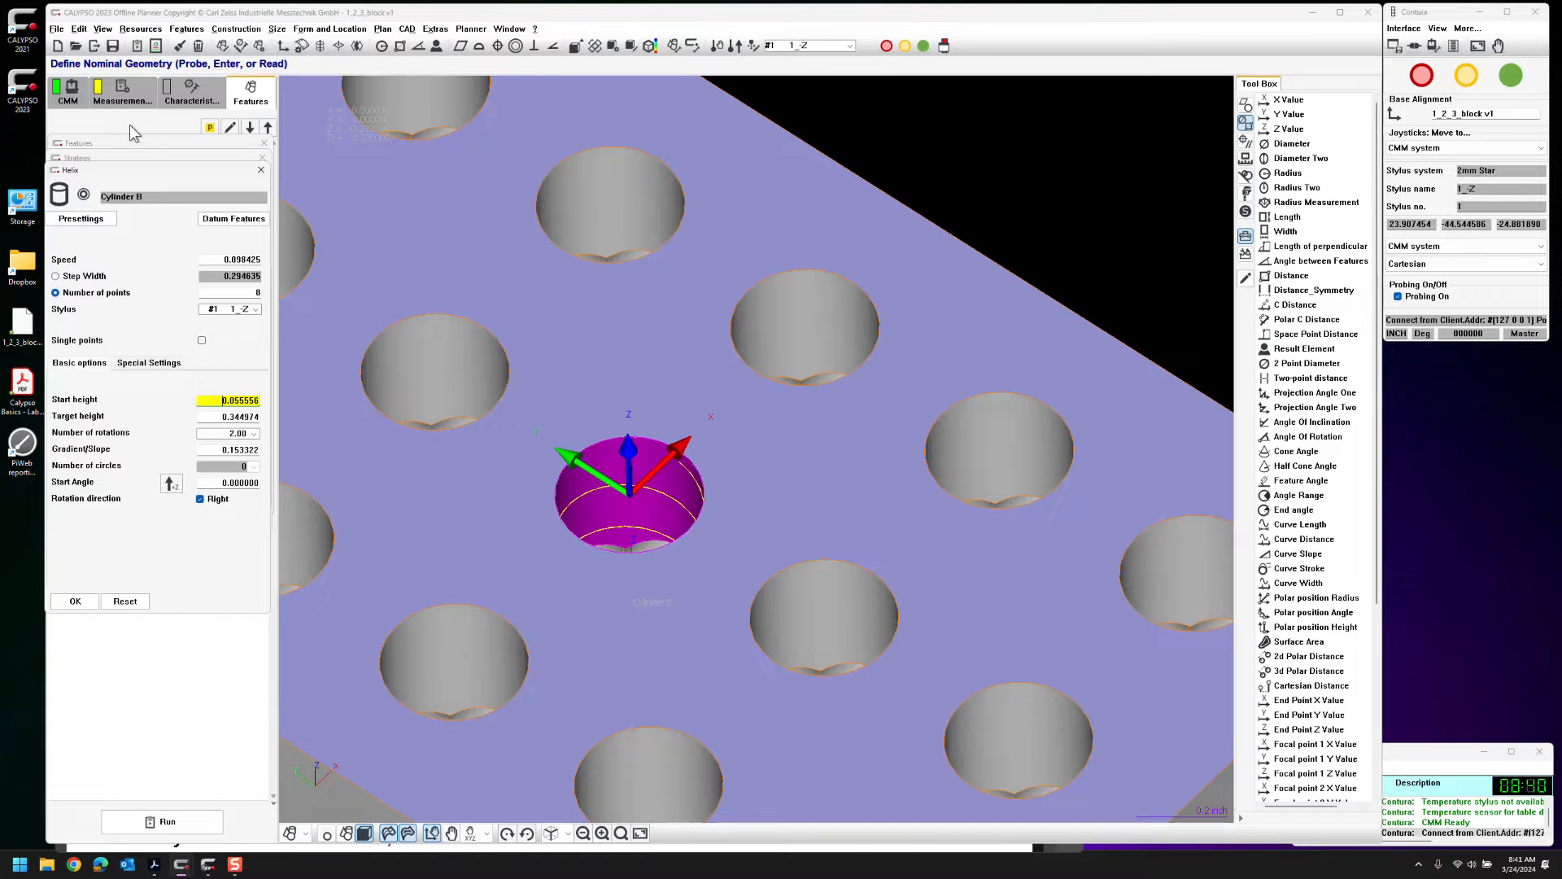
Check Cylinder B's nominal depth and change the helix start height formula to 0.1915-(1/18)
left_click_drag(131, 143, 362, 154)
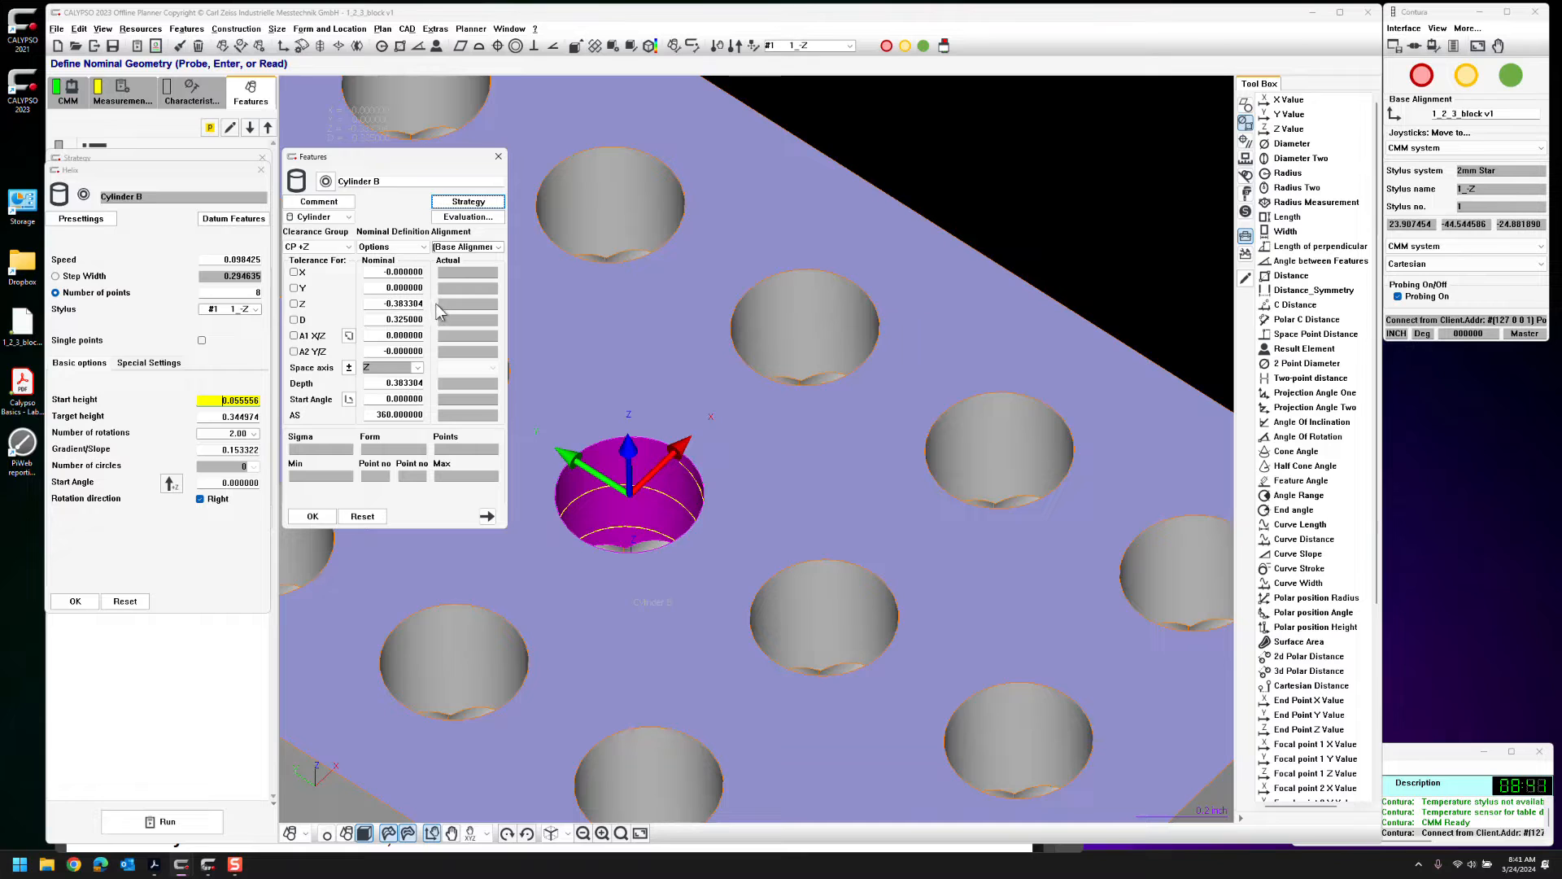
right_click(240, 400)
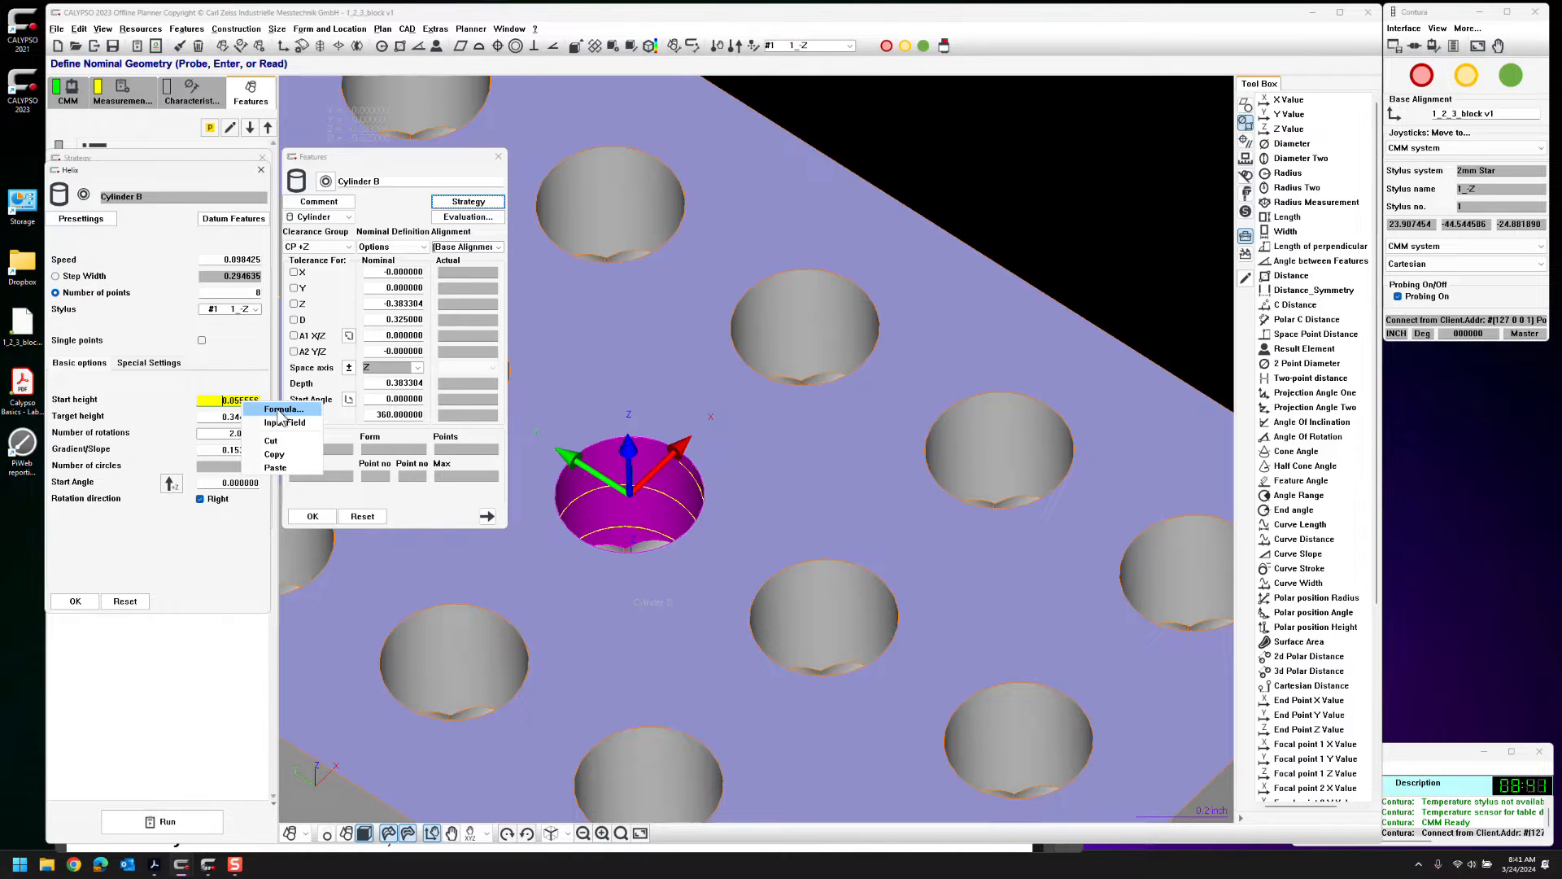
left_click(281, 411)
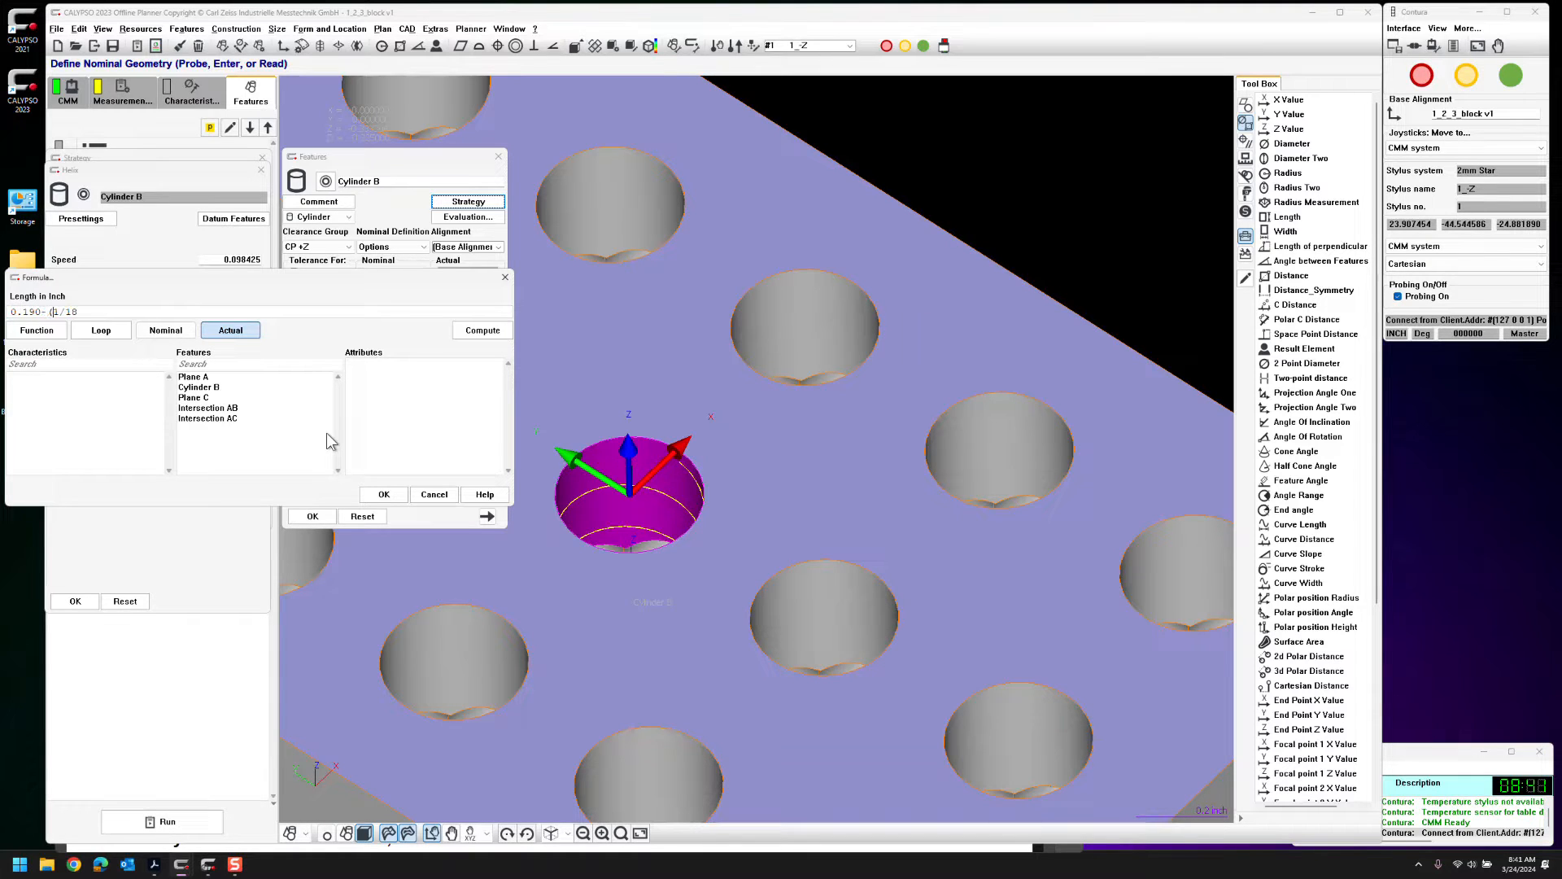
left_click(111, 310)
left_click_drag(335, 275, 364, 414)
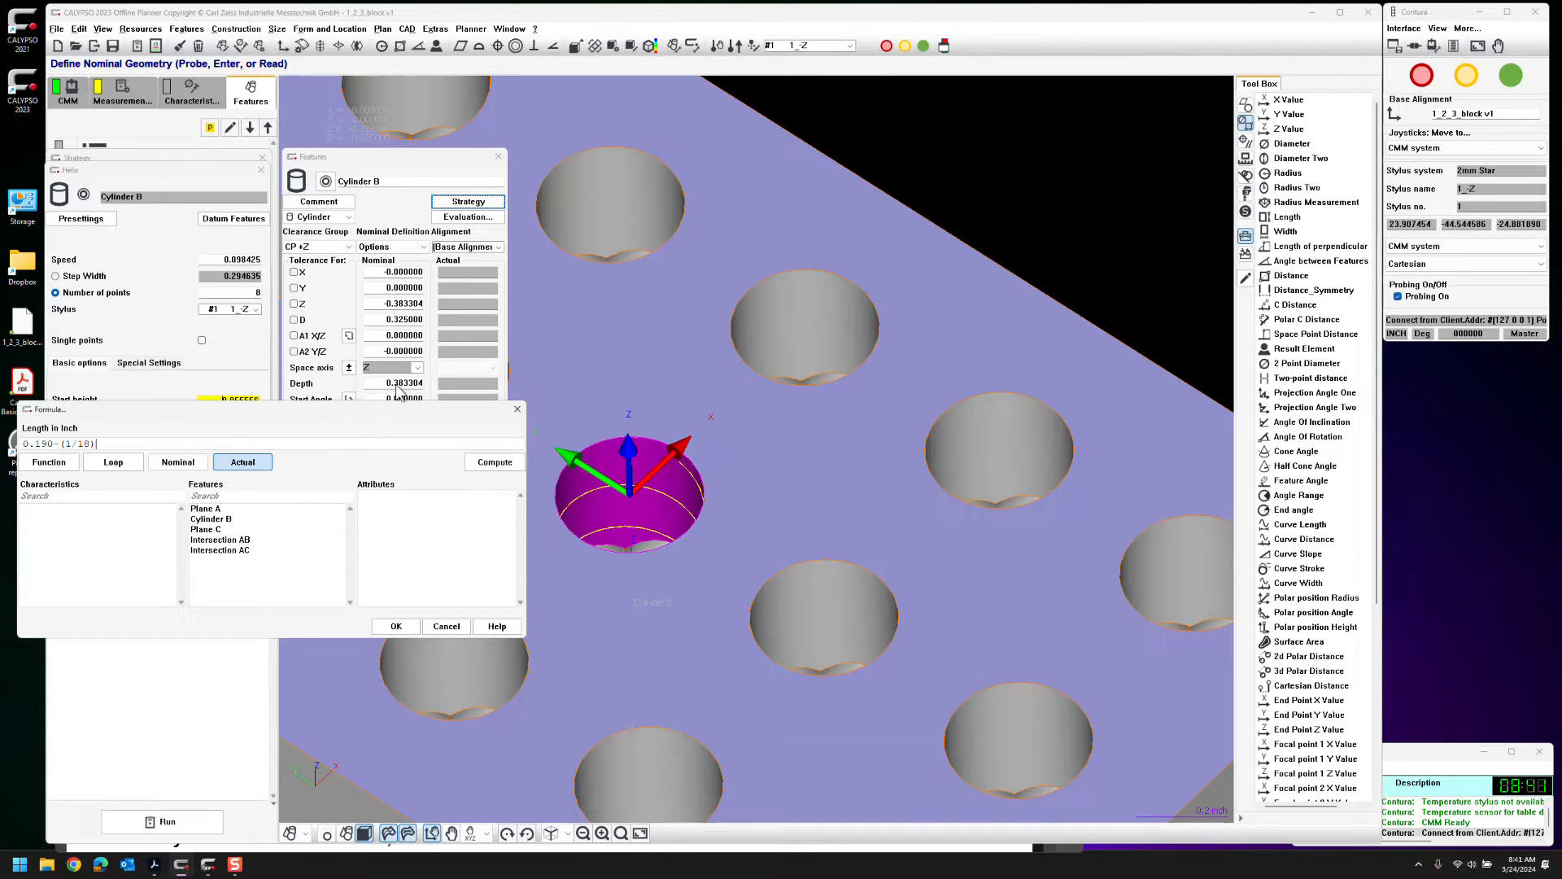
left_click(49, 443)
type("15")
left_click(495, 462)
left_click(399, 633)
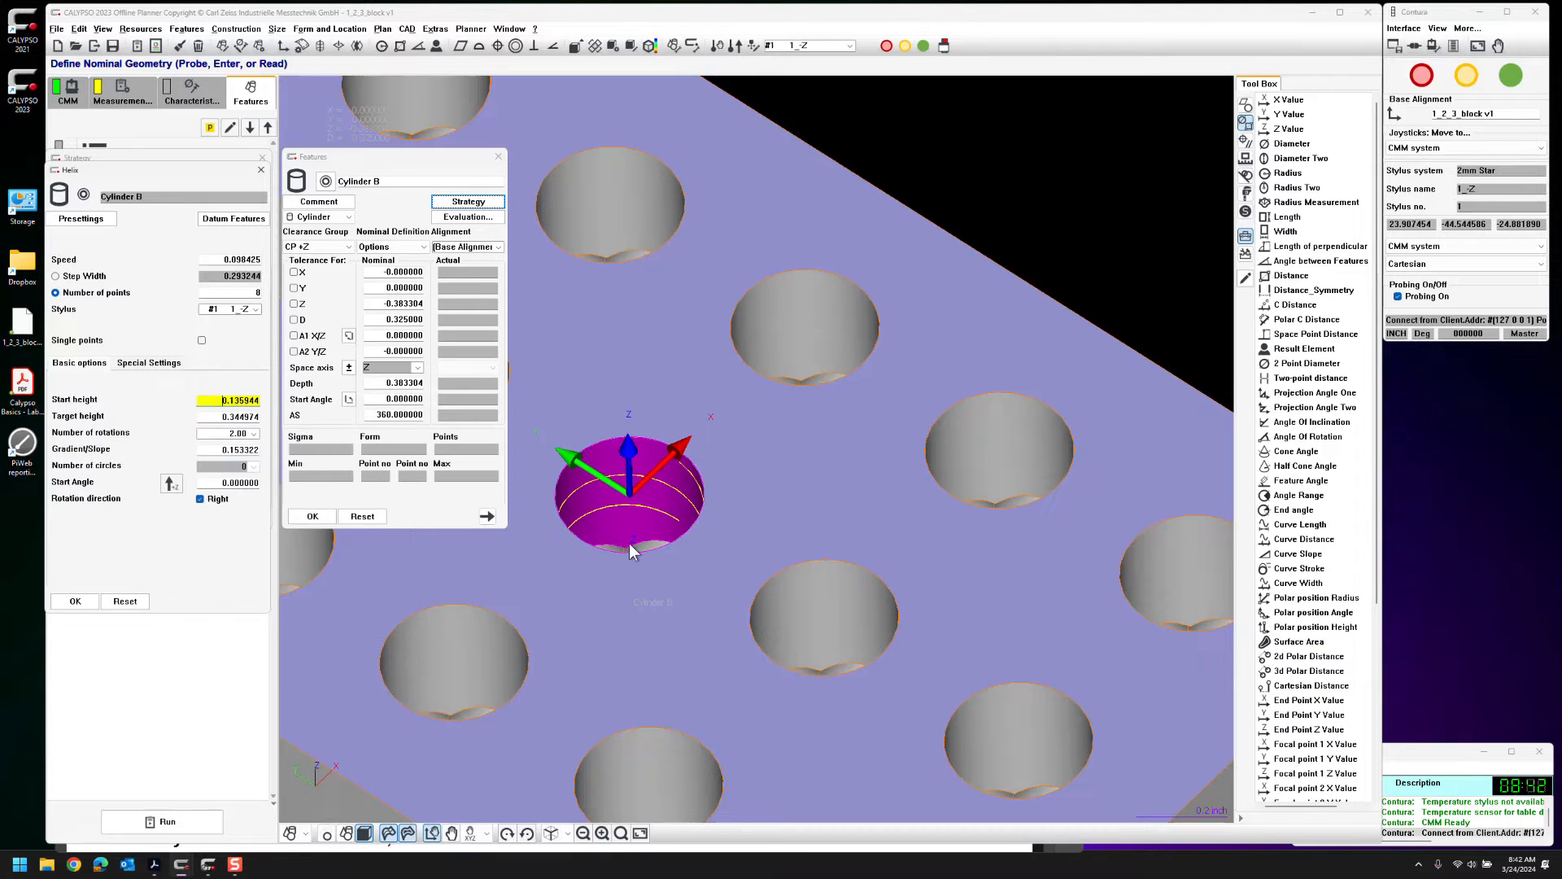
Copy the start height formula into the helix target height and change it to 0.1915+(1/18)
mouse_move(235, 399)
right_click(240, 399)
left_click(258, 410)
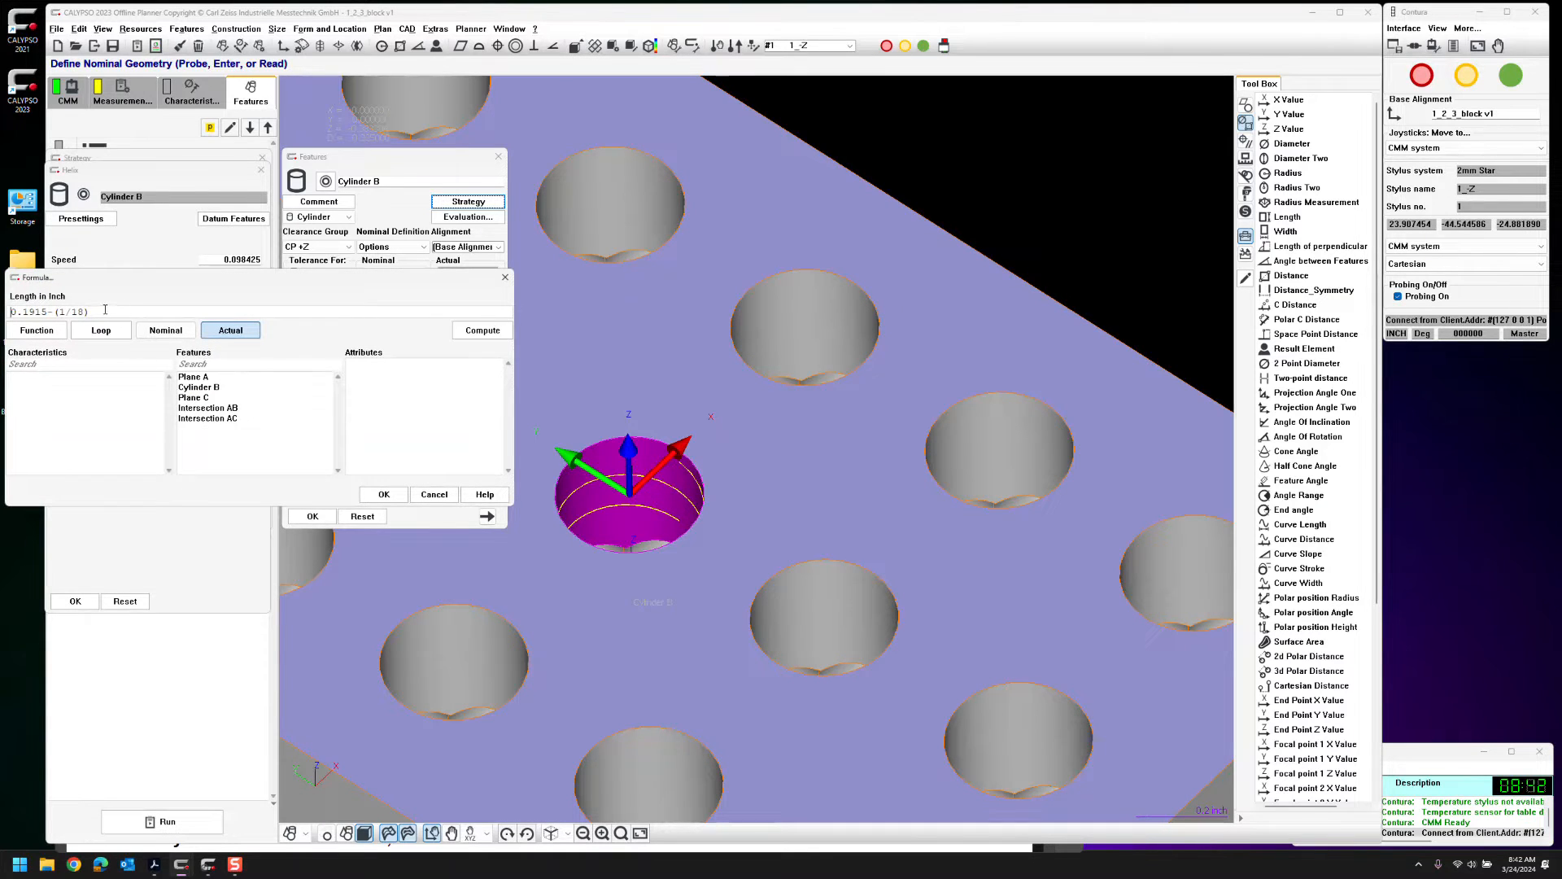
left_click_drag(105, 309, 6, 282)
key("ctrl+c")
left_click(384, 494)
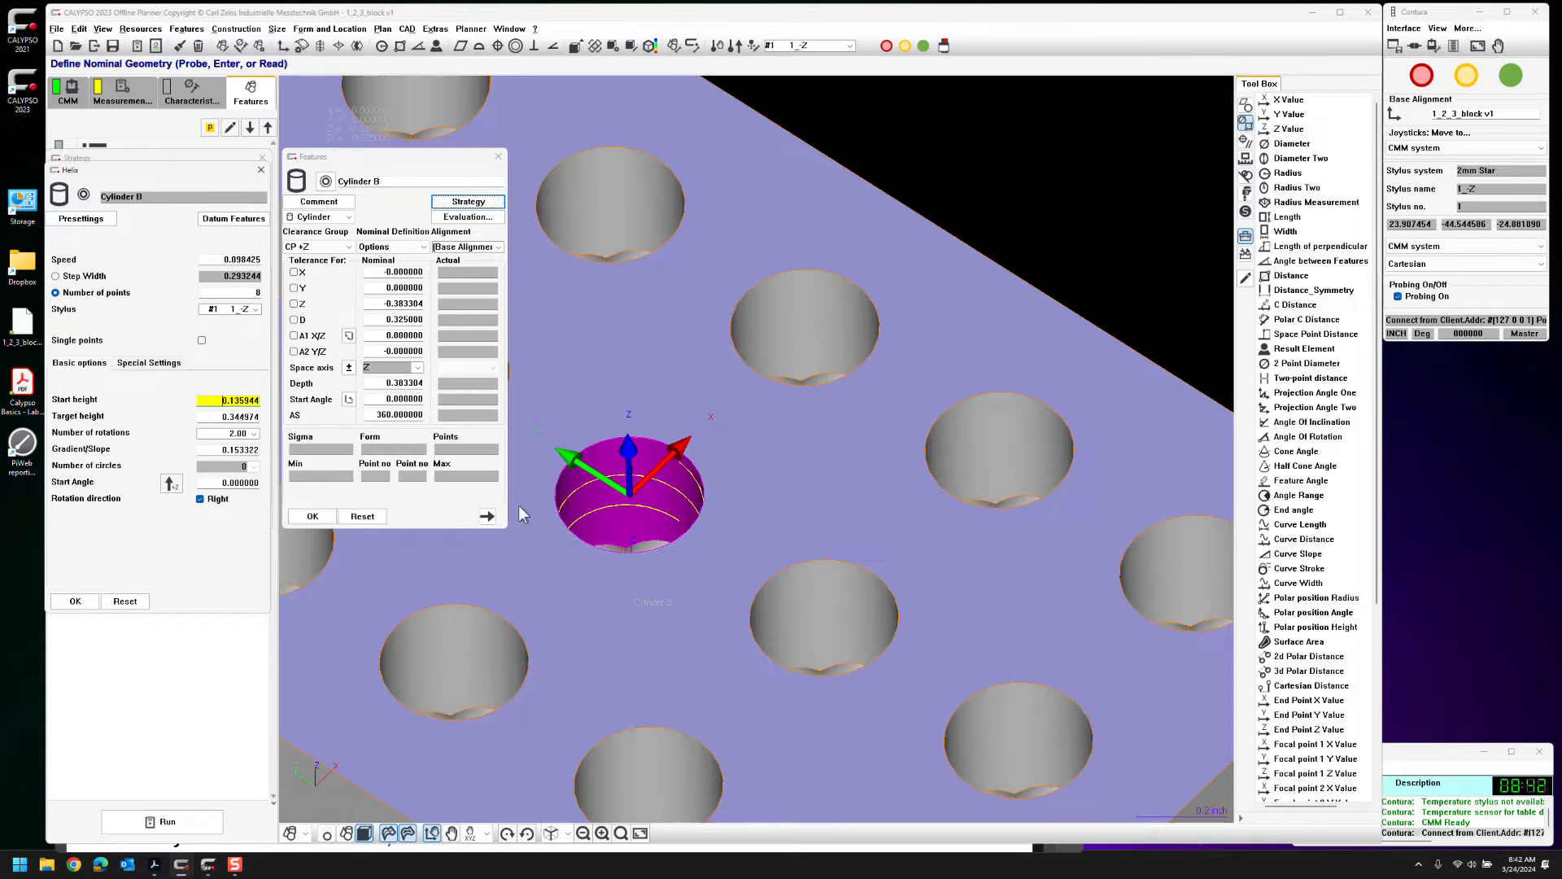
right_click(215, 417)
left_click(251, 425)
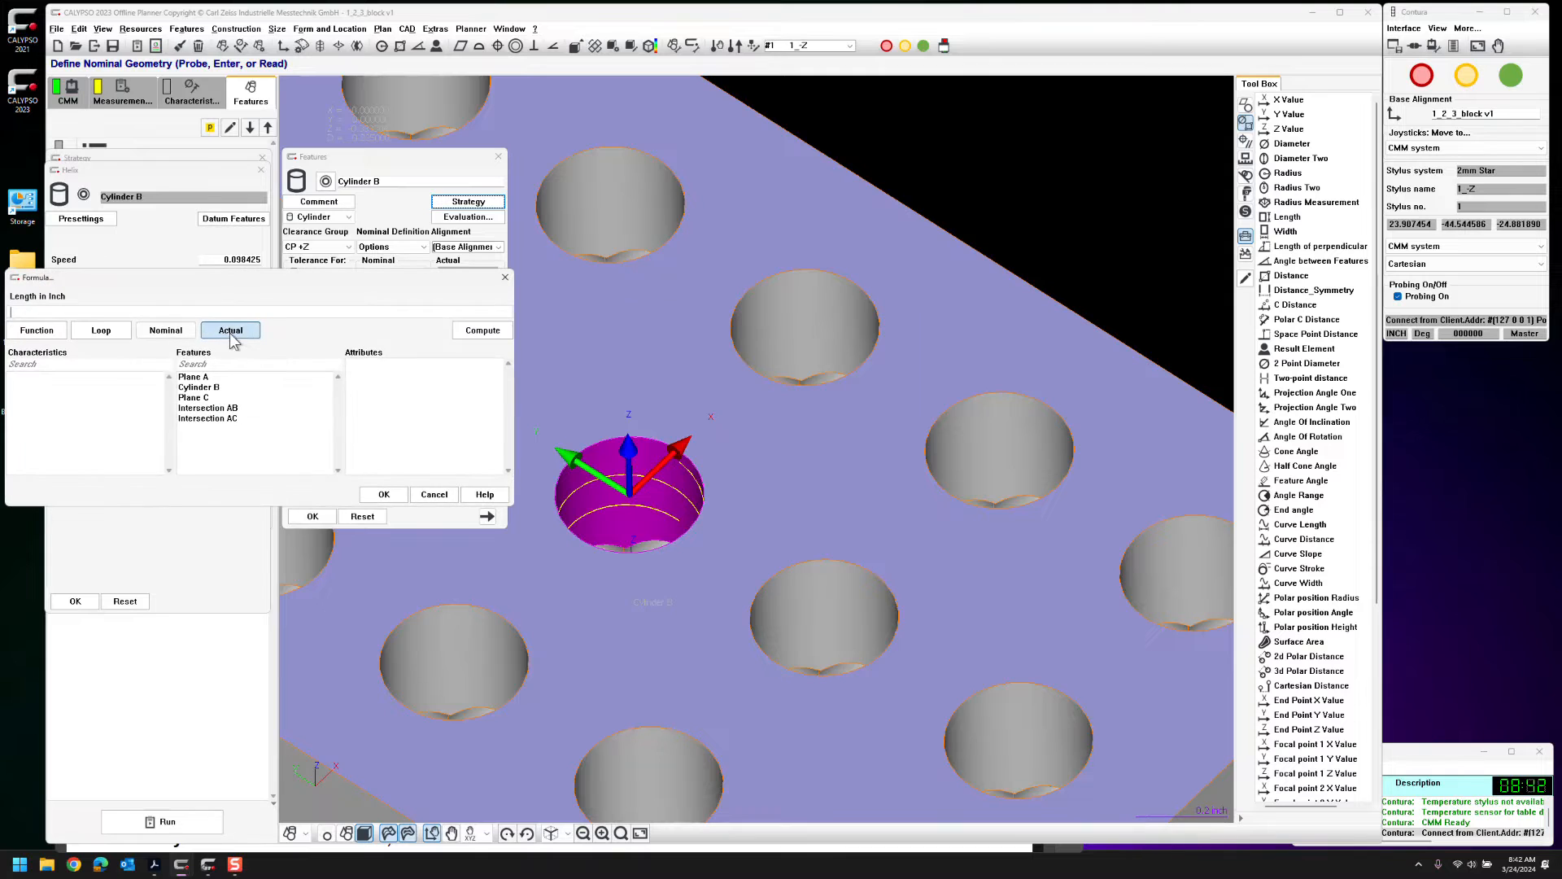
key("ctrl+v")
left_click_drag(45, 311, 50, 311)
type("-")
left_click(384, 493)
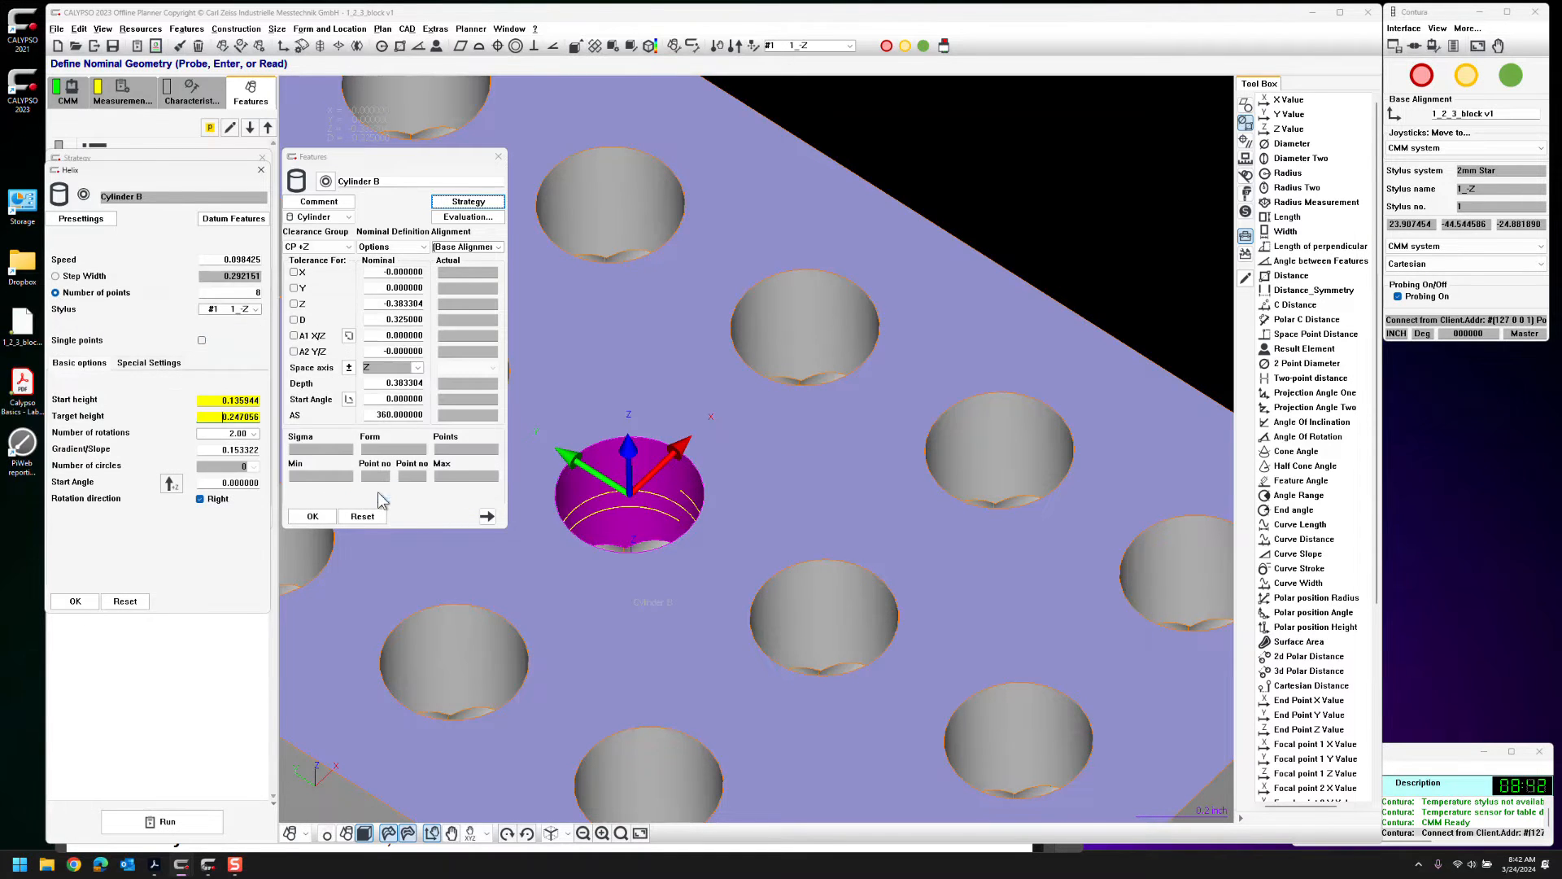
Convert the helix start height and target height from formulas to plain input values
right_click(218, 400)
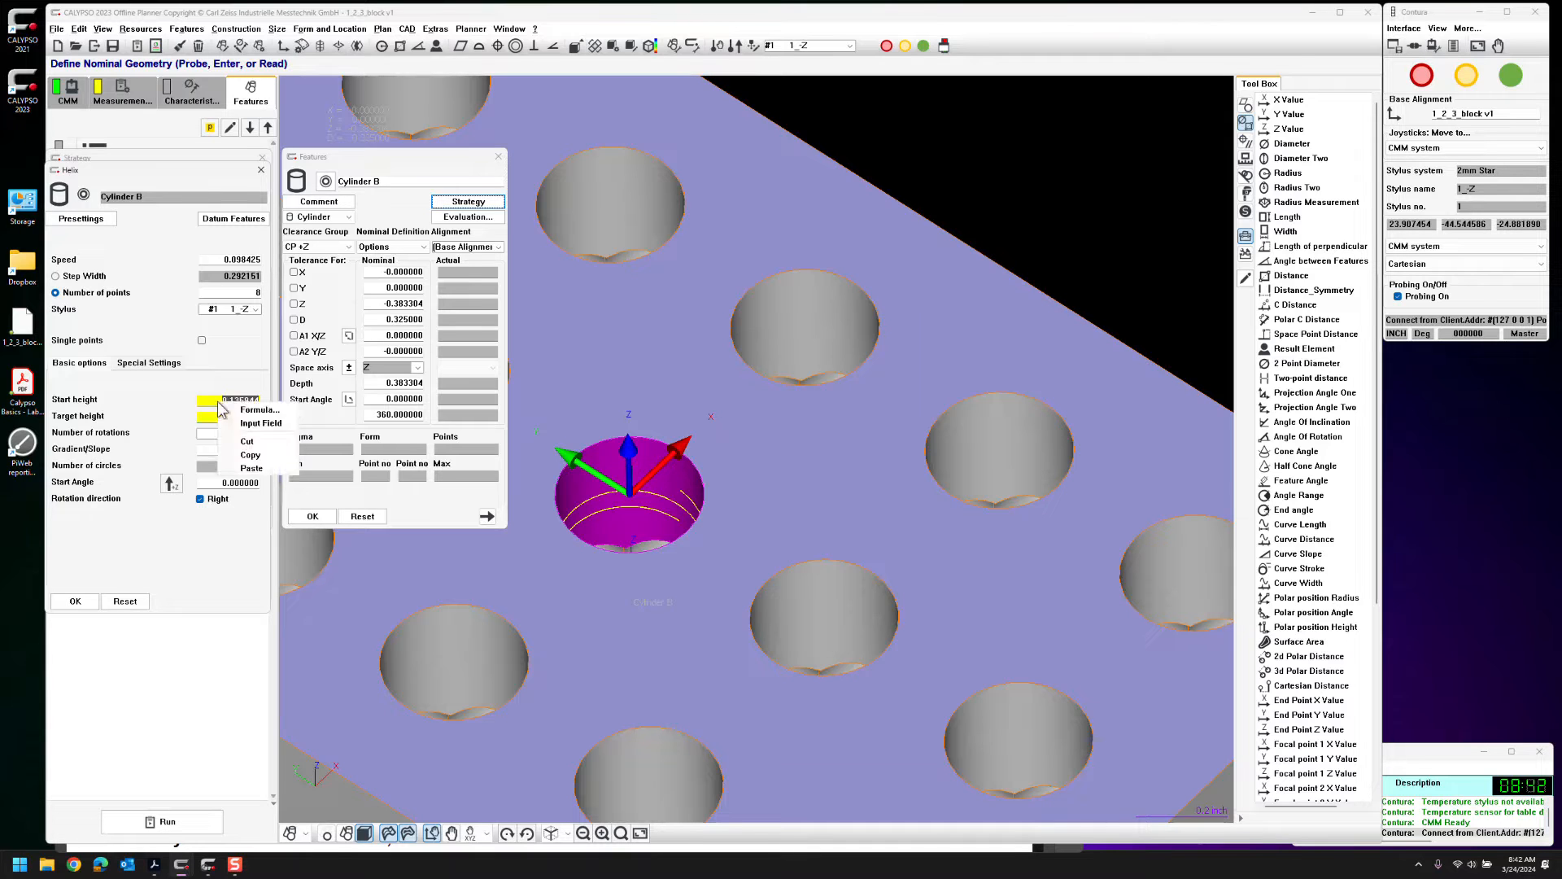
left_click(244, 431)
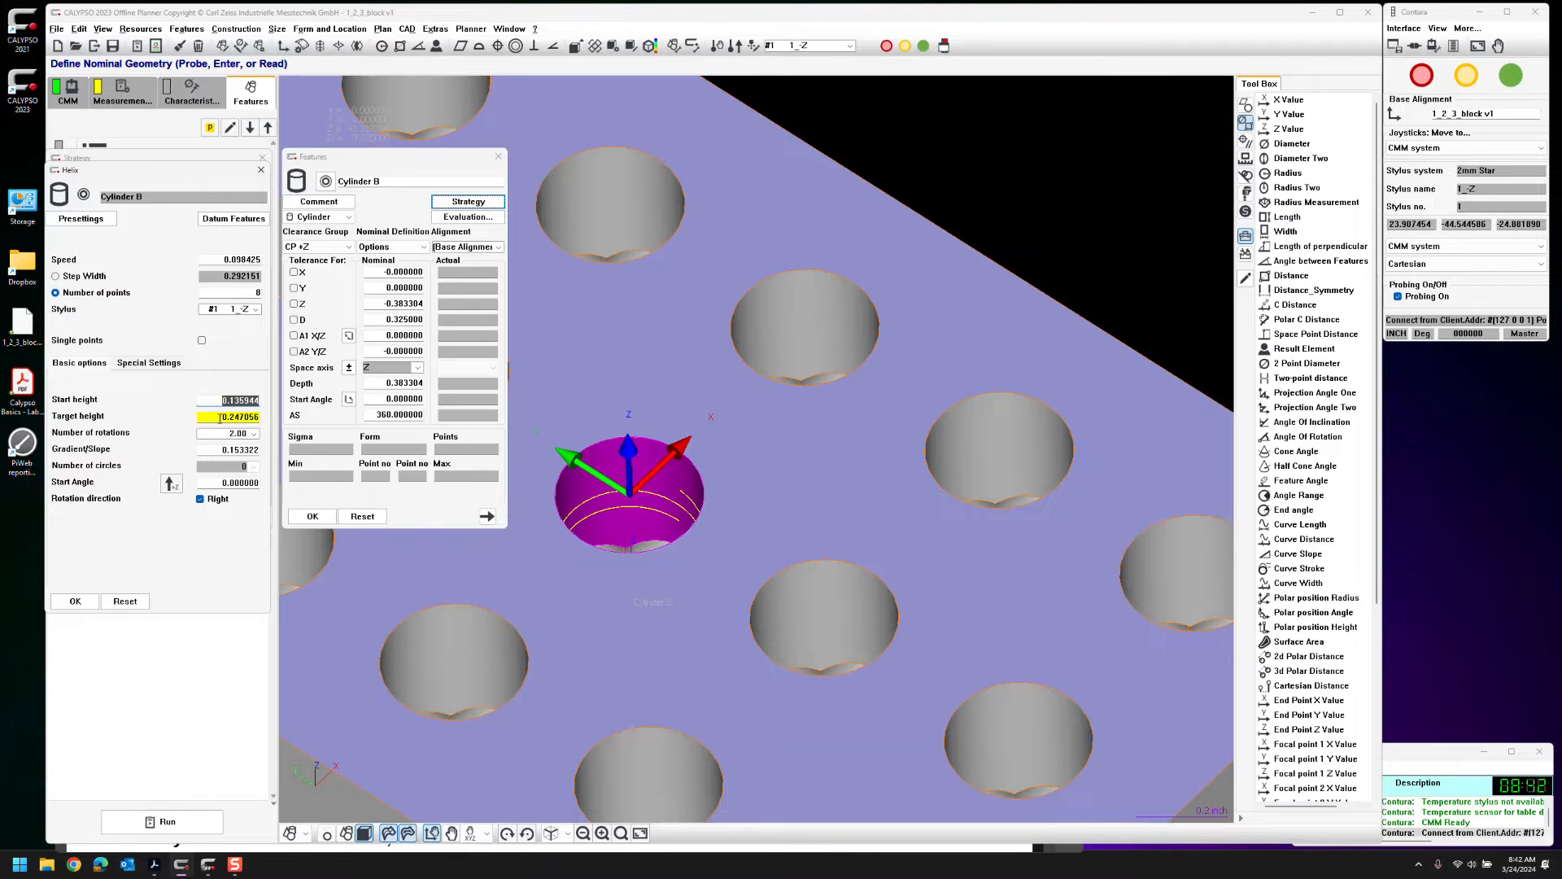
right_click(220, 417)
left_click(248, 439)
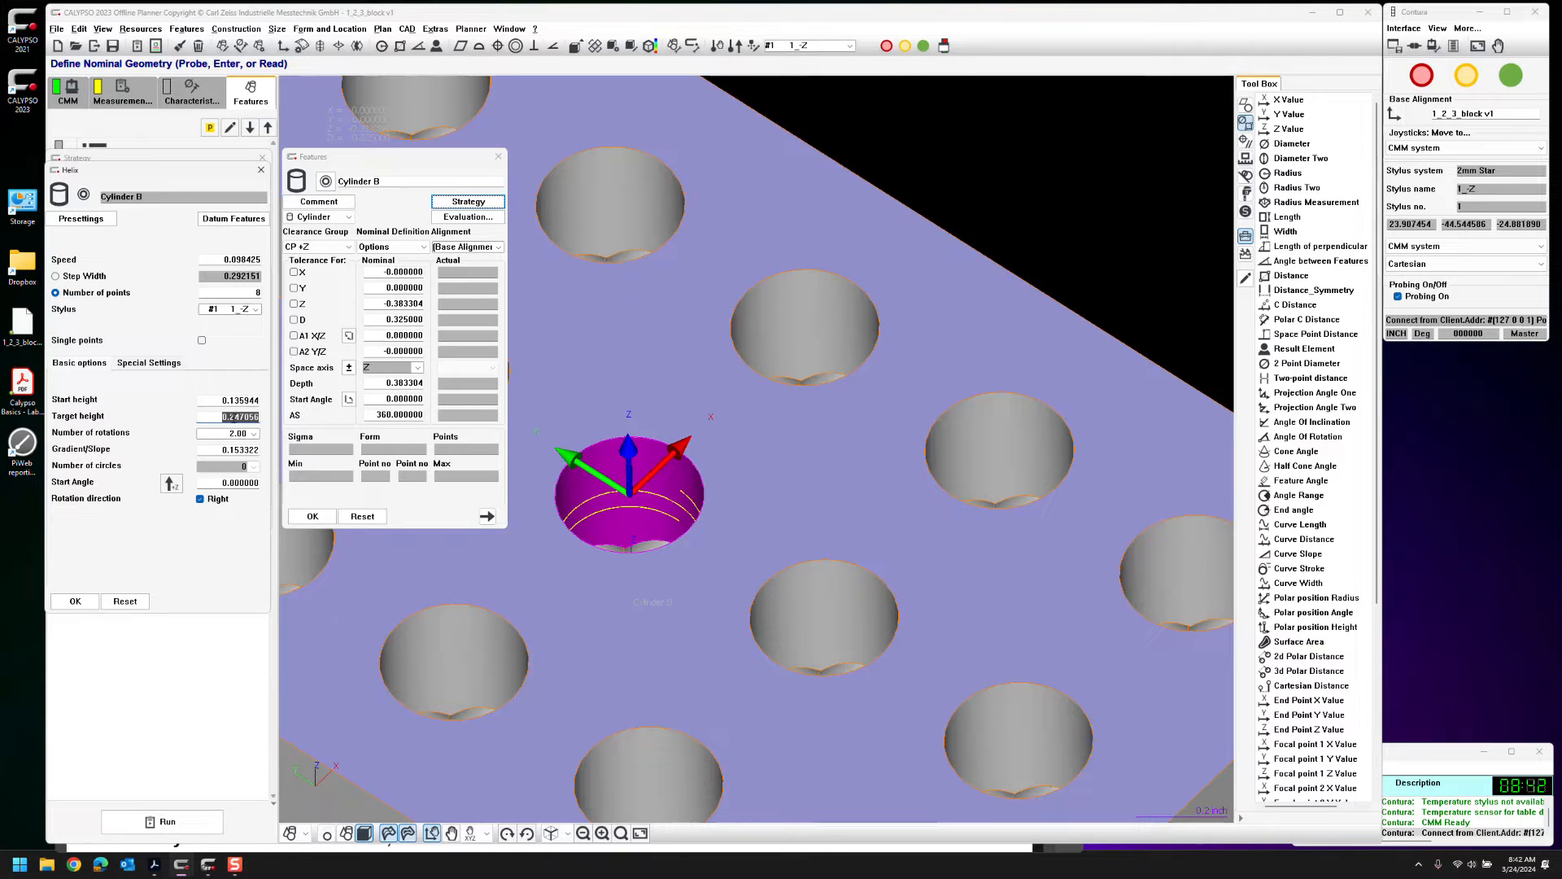
left_click(234, 417)
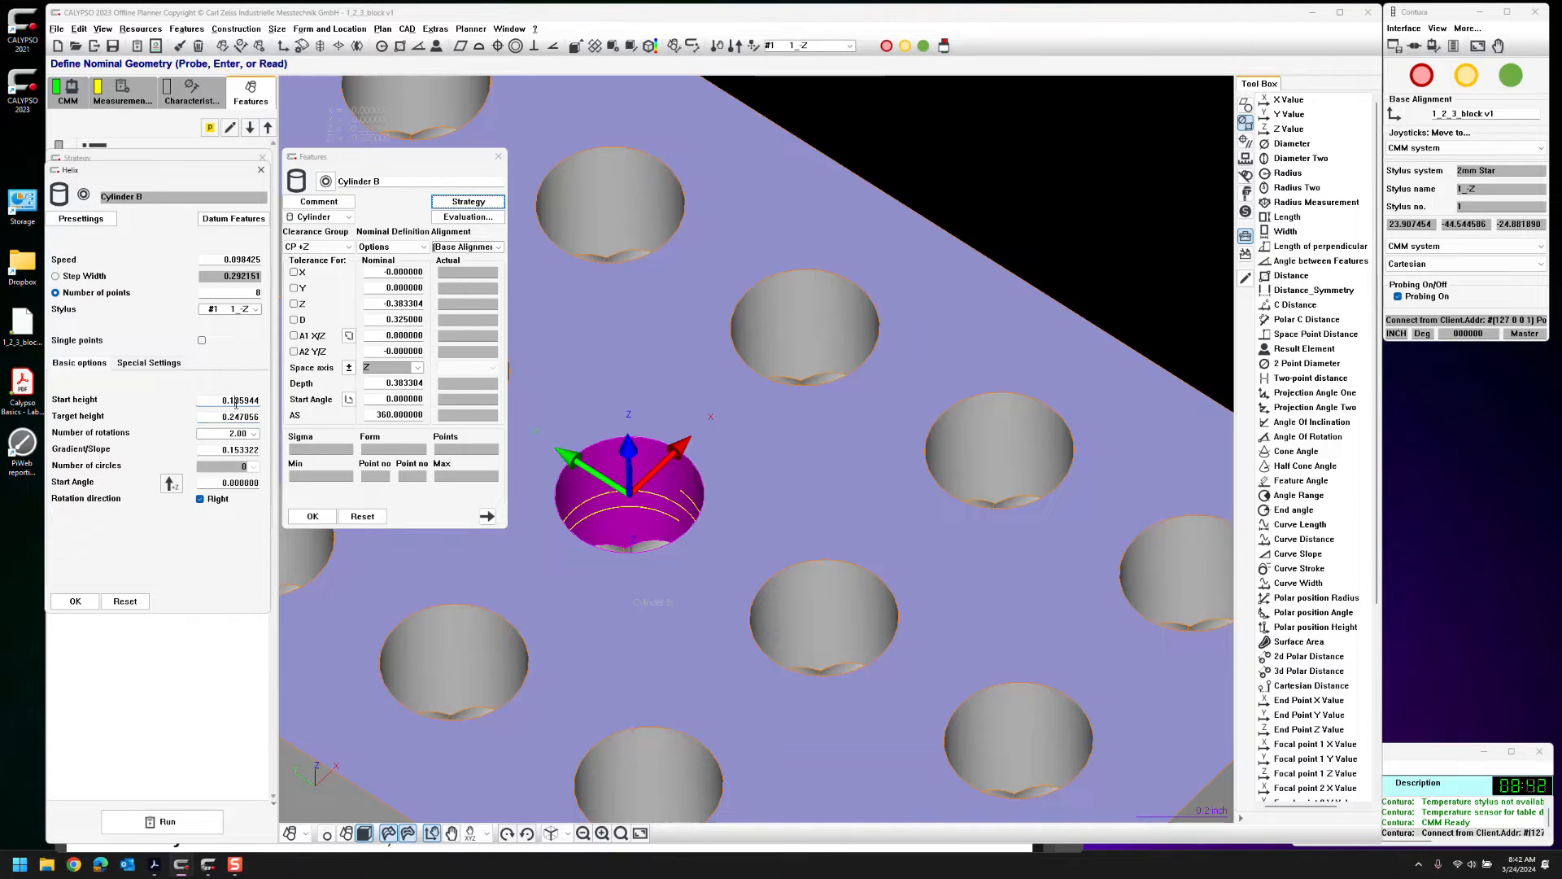
left_click(234, 399)
Set the helix path's number of points to 1000
mouse_move(607, 587)
middle_mouse_down()
mouse_move(657, 633)
mouse_move(680, 716)
mouse_move(632, 672)
mouse_move(599, 560)
mouse_move(681, 618)
mouse_move(673, 680)
mouse_move(525, 656)
mouse_move(667, 555)
mouse_move(750, 613)
mouse_move(696, 542)
mouse_move(579, 579)
mouse_move(625, 584)
middle_mouse_up()
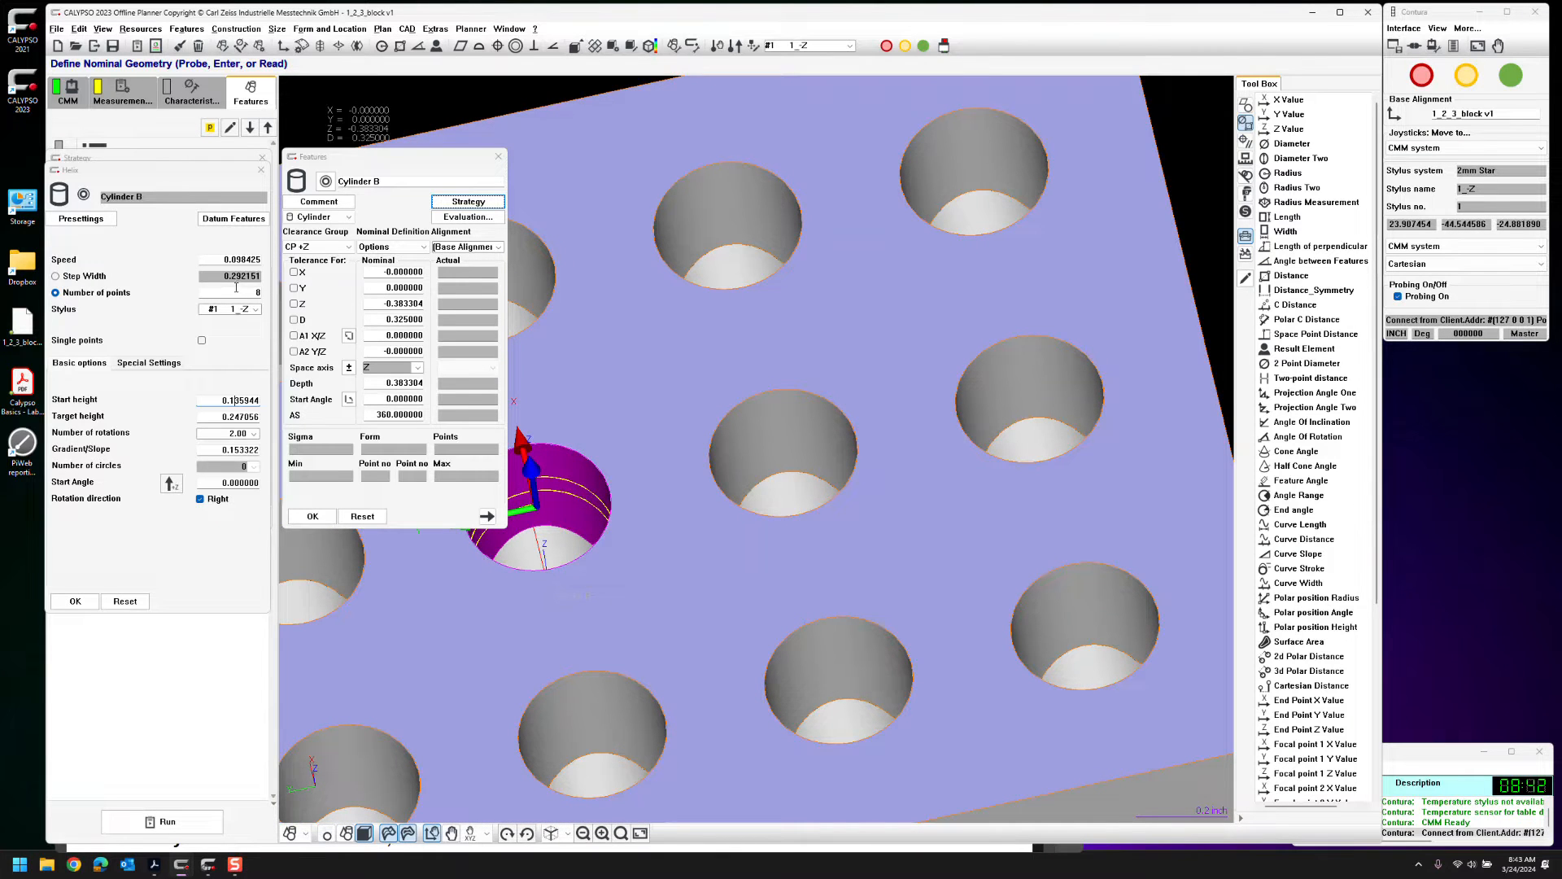
double_click(227, 293)
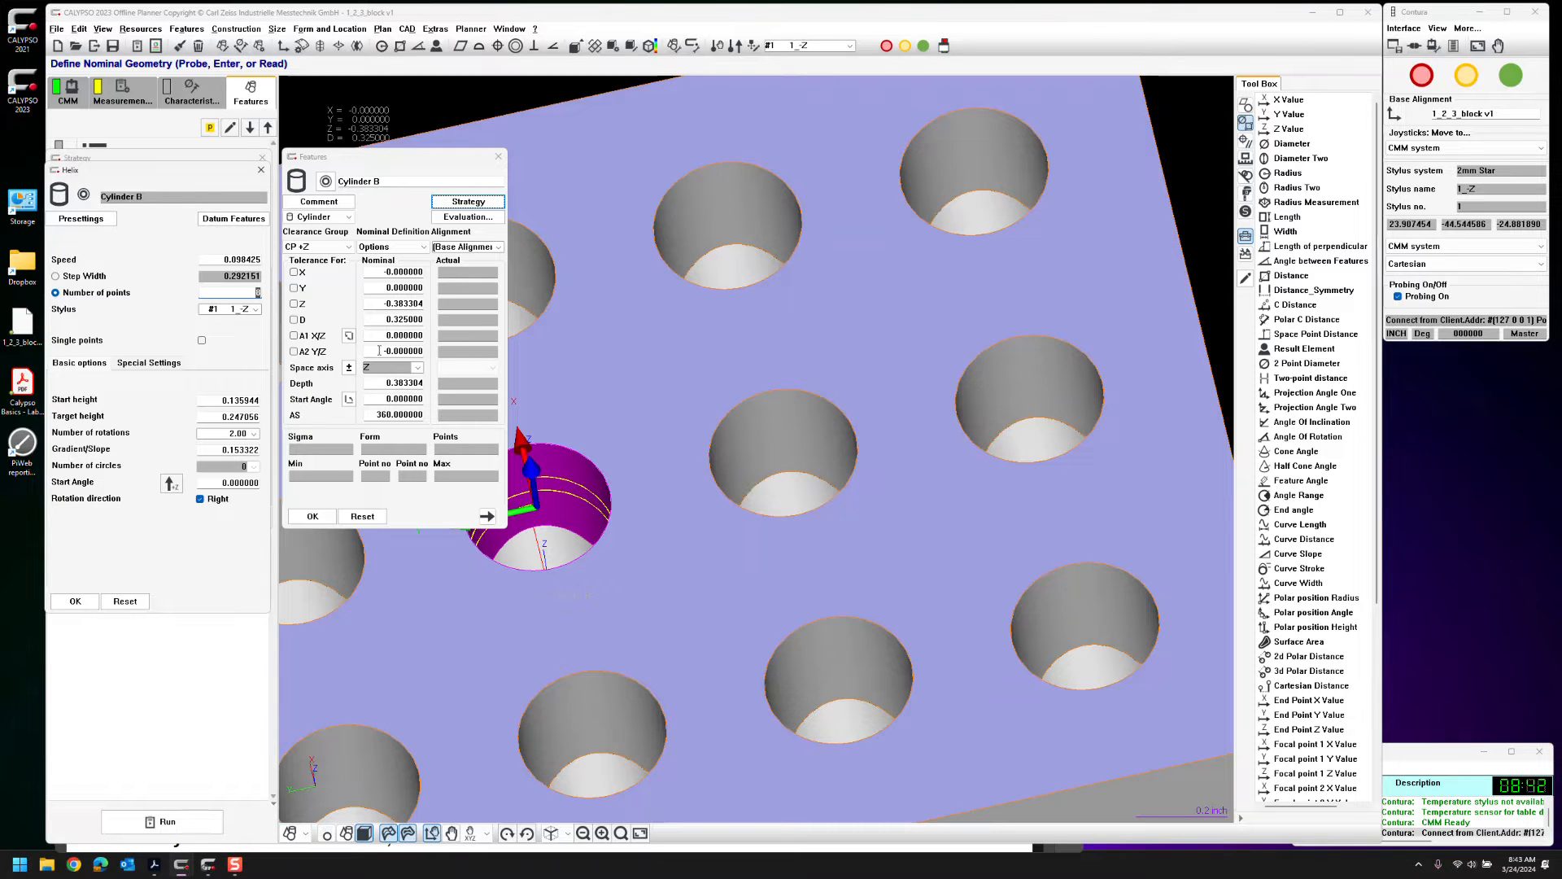
key("Tab")
left_click(242, 291)
type("1000")
key("Tab")
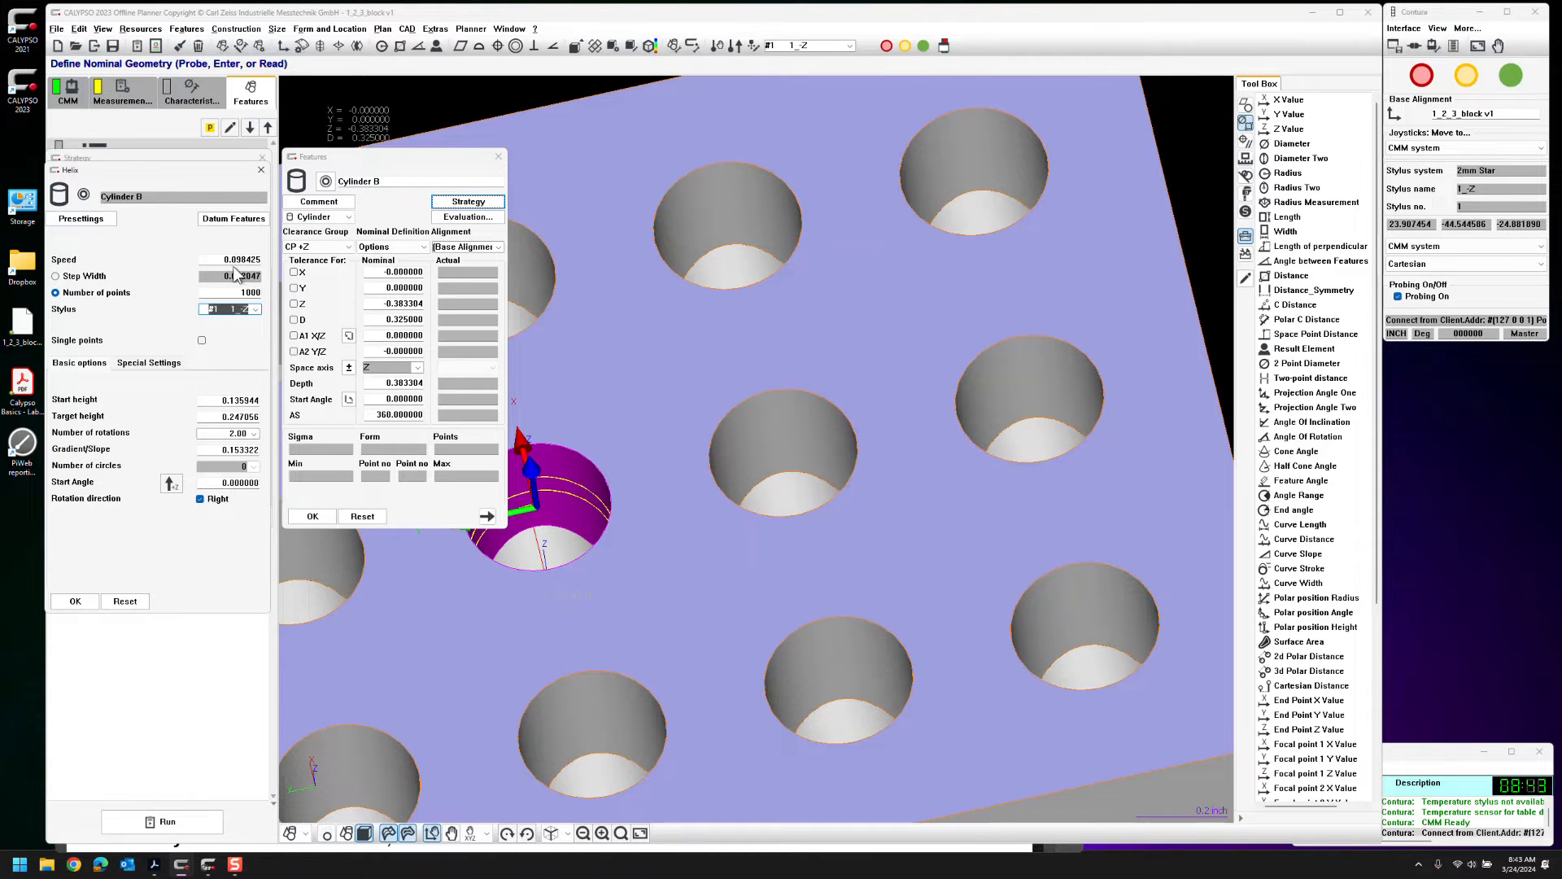
Accept the helix path settings and close Cylinder B's feature definition
left_click_drag(222, 260, 278, 268)
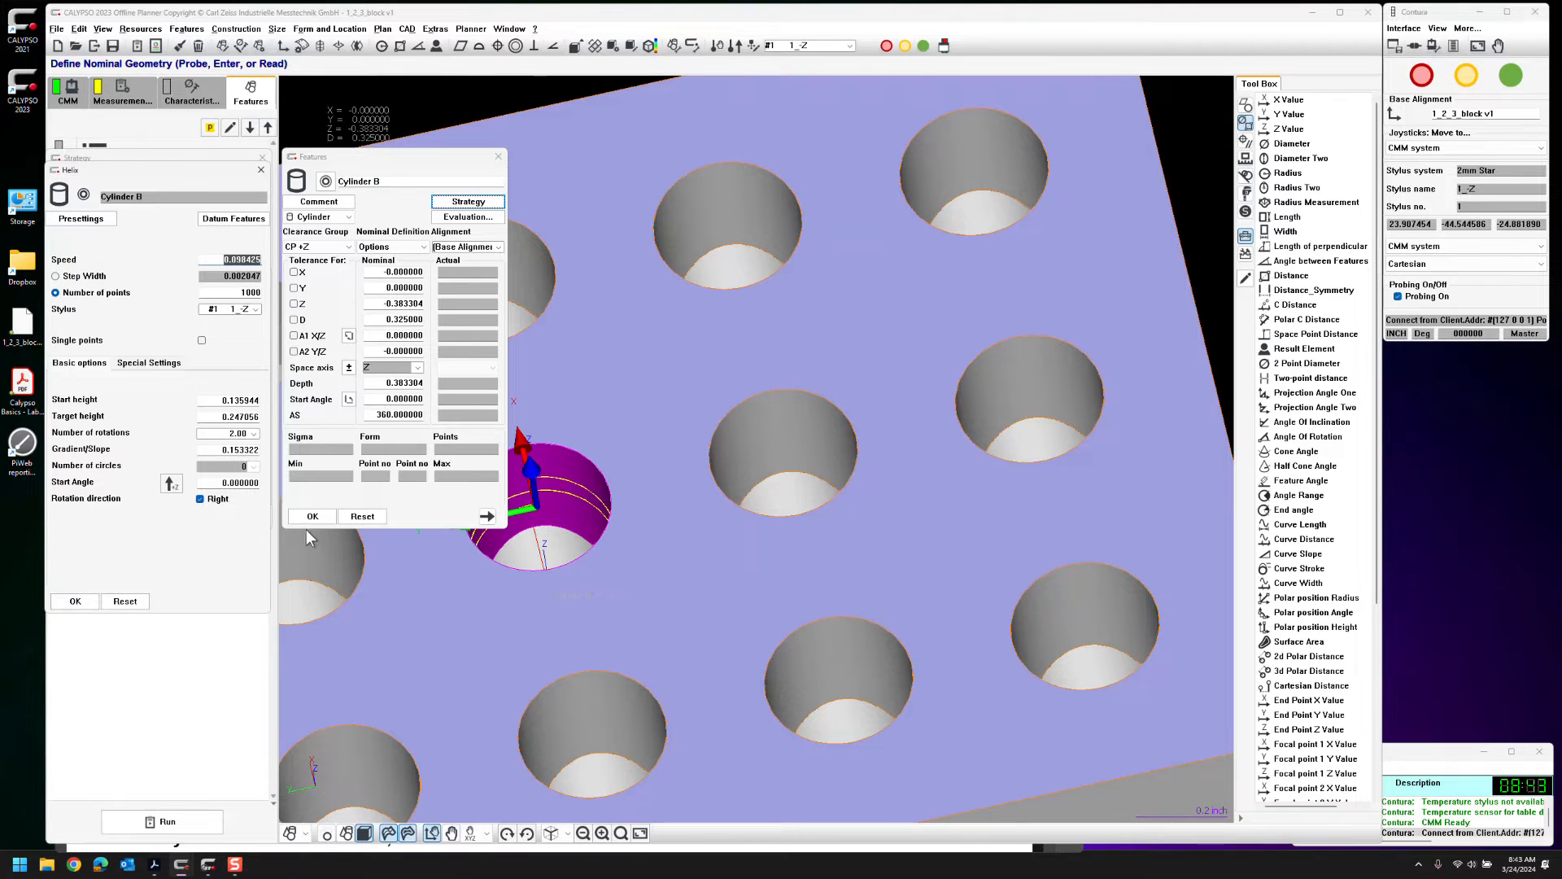
left_click(75, 601)
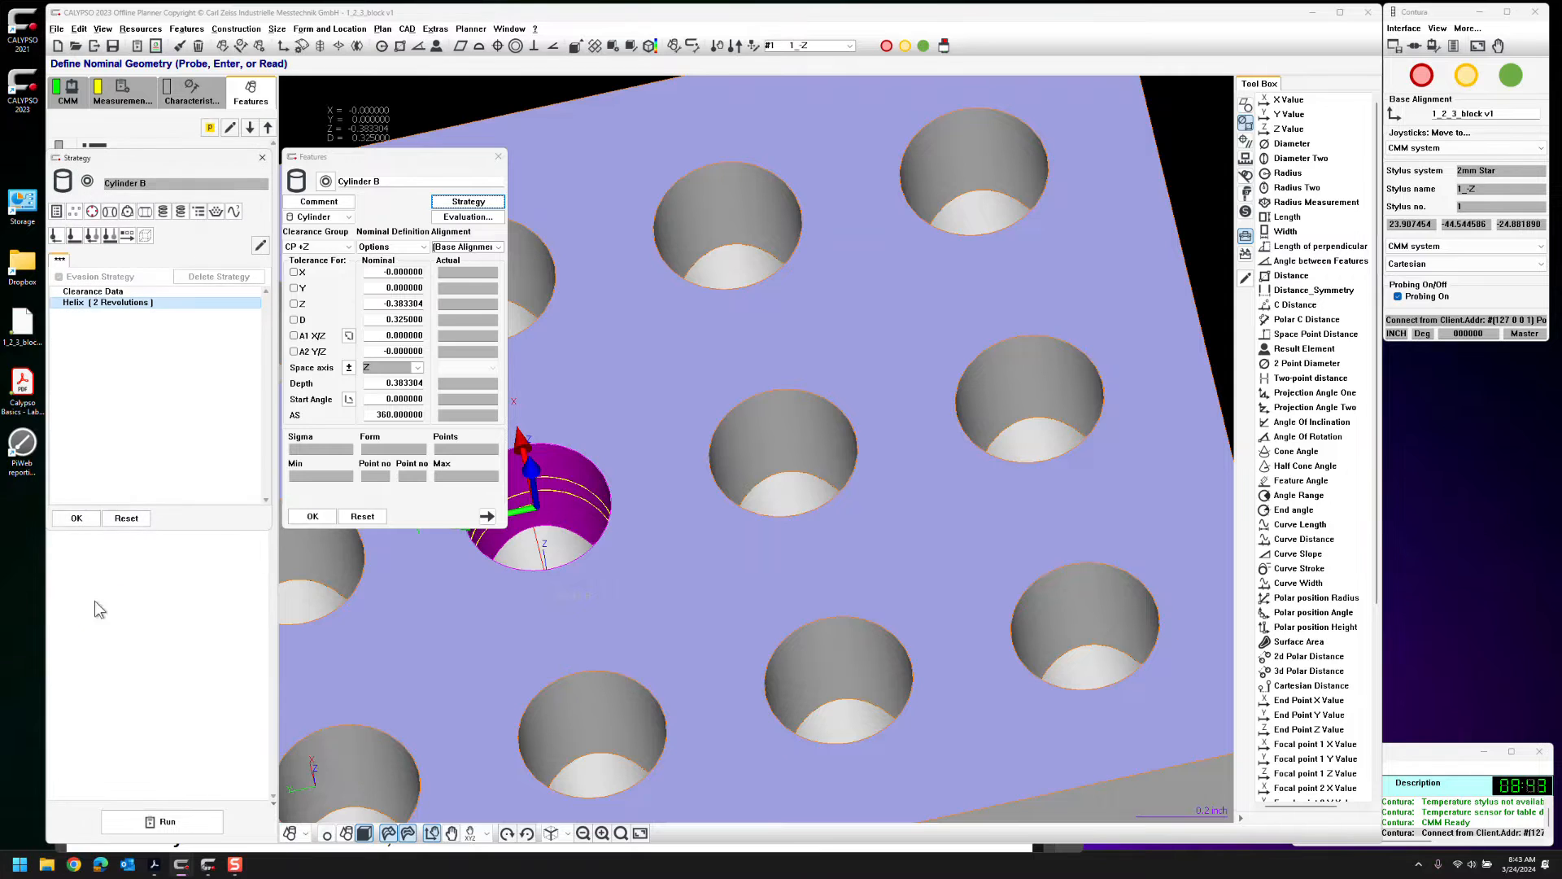
left_click(313, 518)
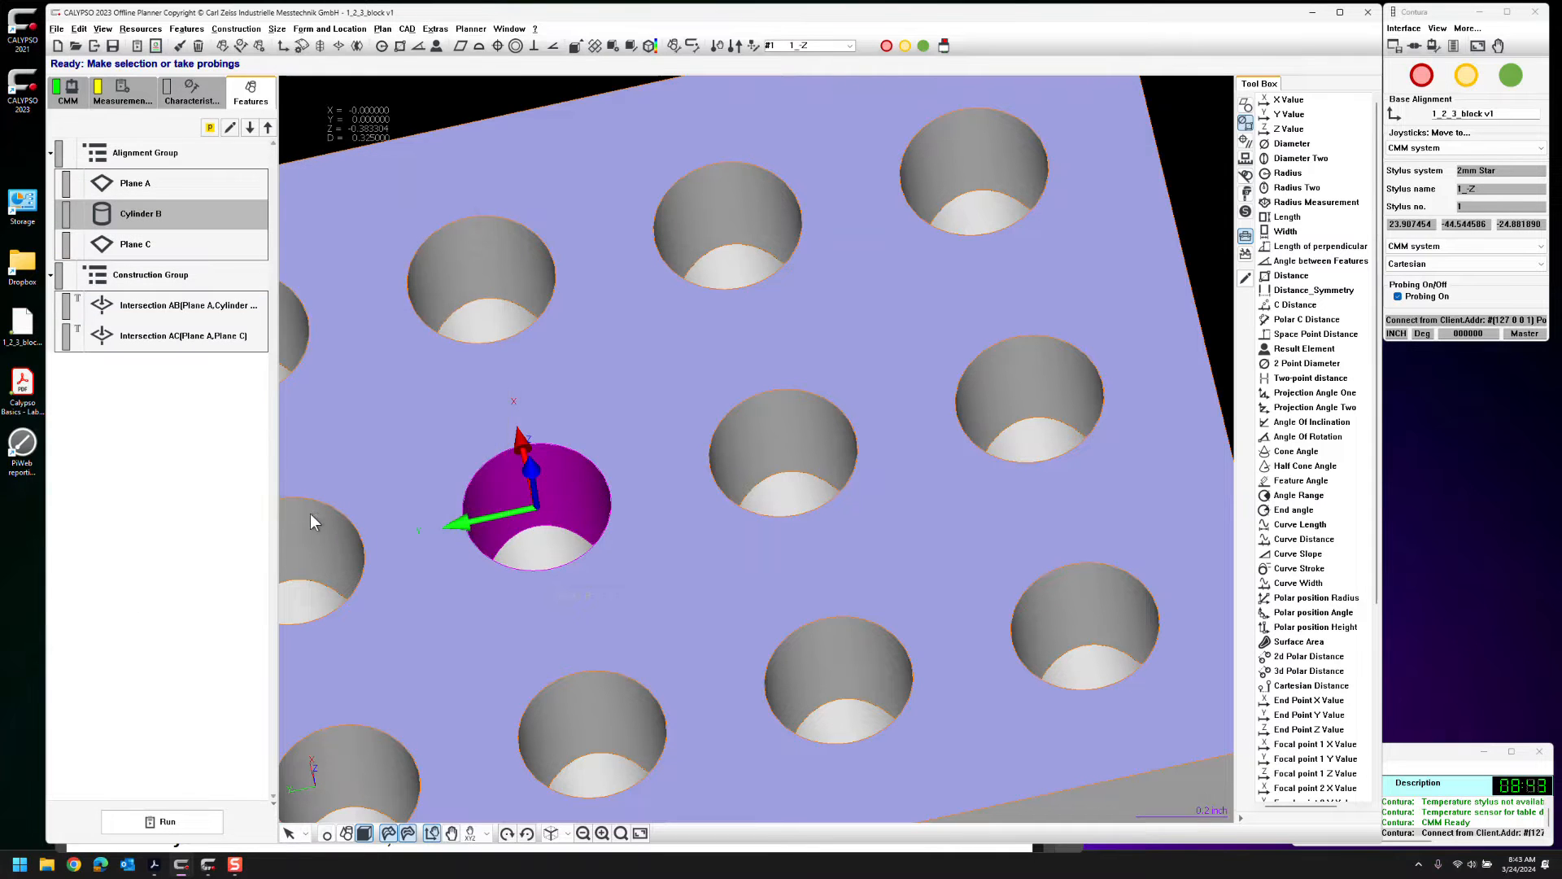
Enable outlier elimination in Cylinder B's evaluation and include 5 adjacent points in the data reduction
double_click(170, 213)
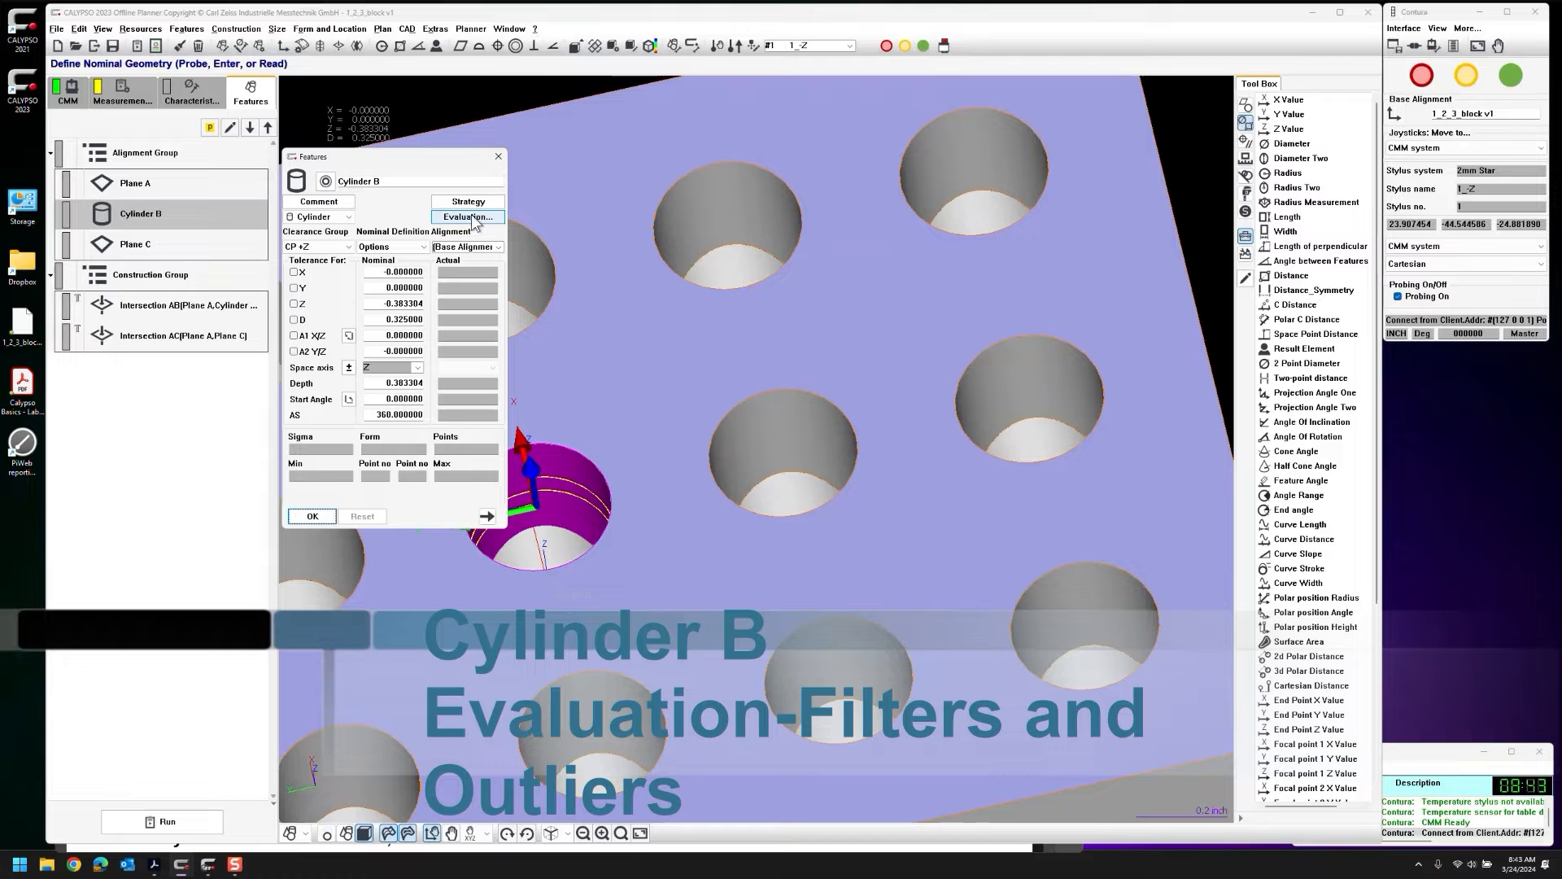
left_click(472, 218)
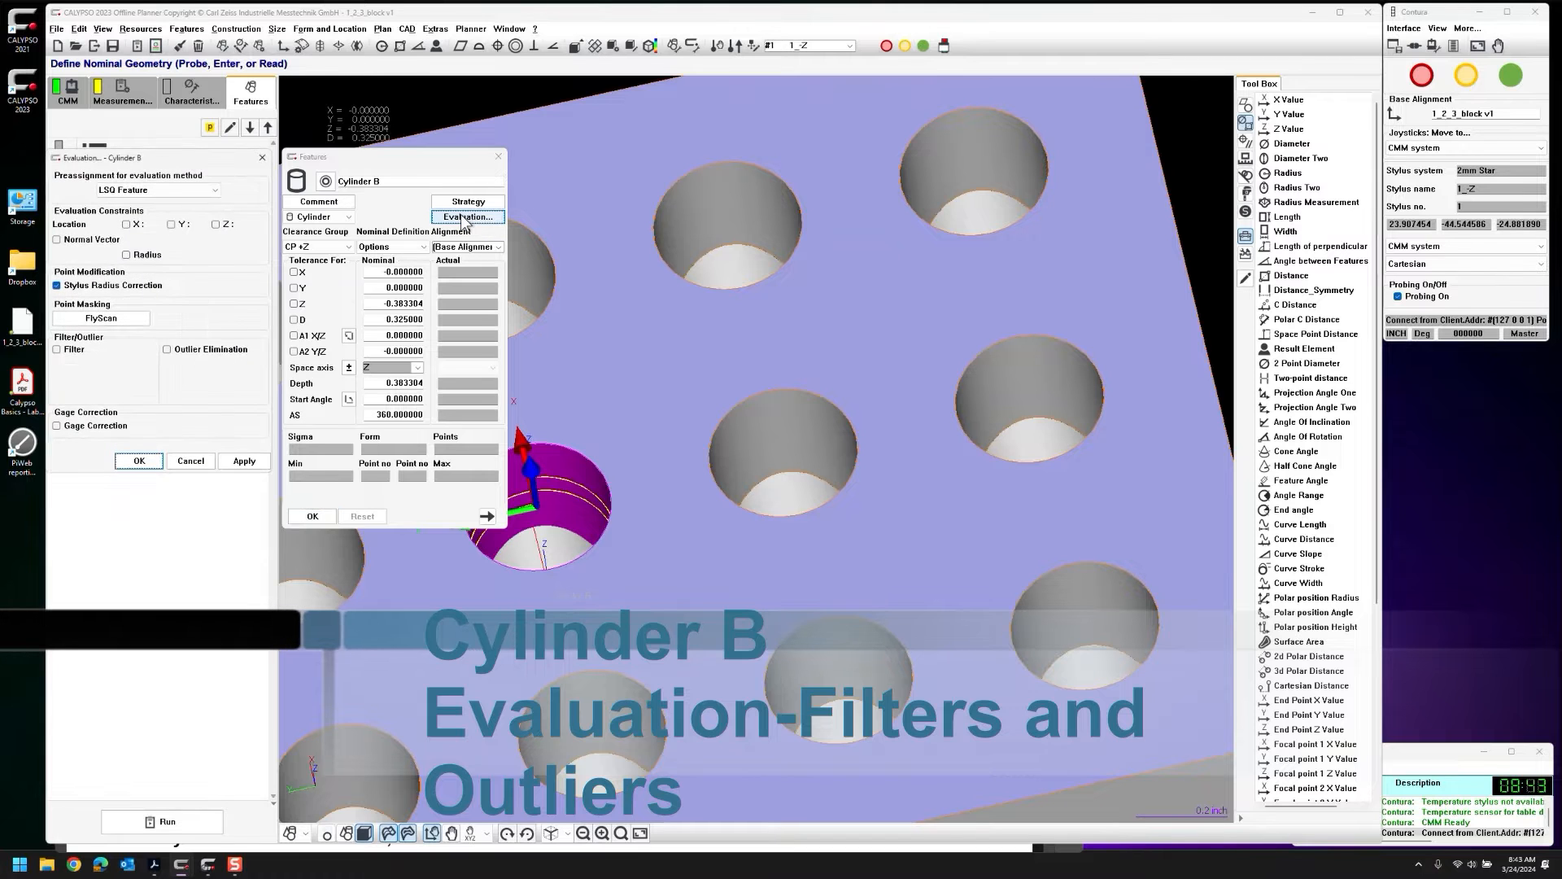
left_click(168, 351)
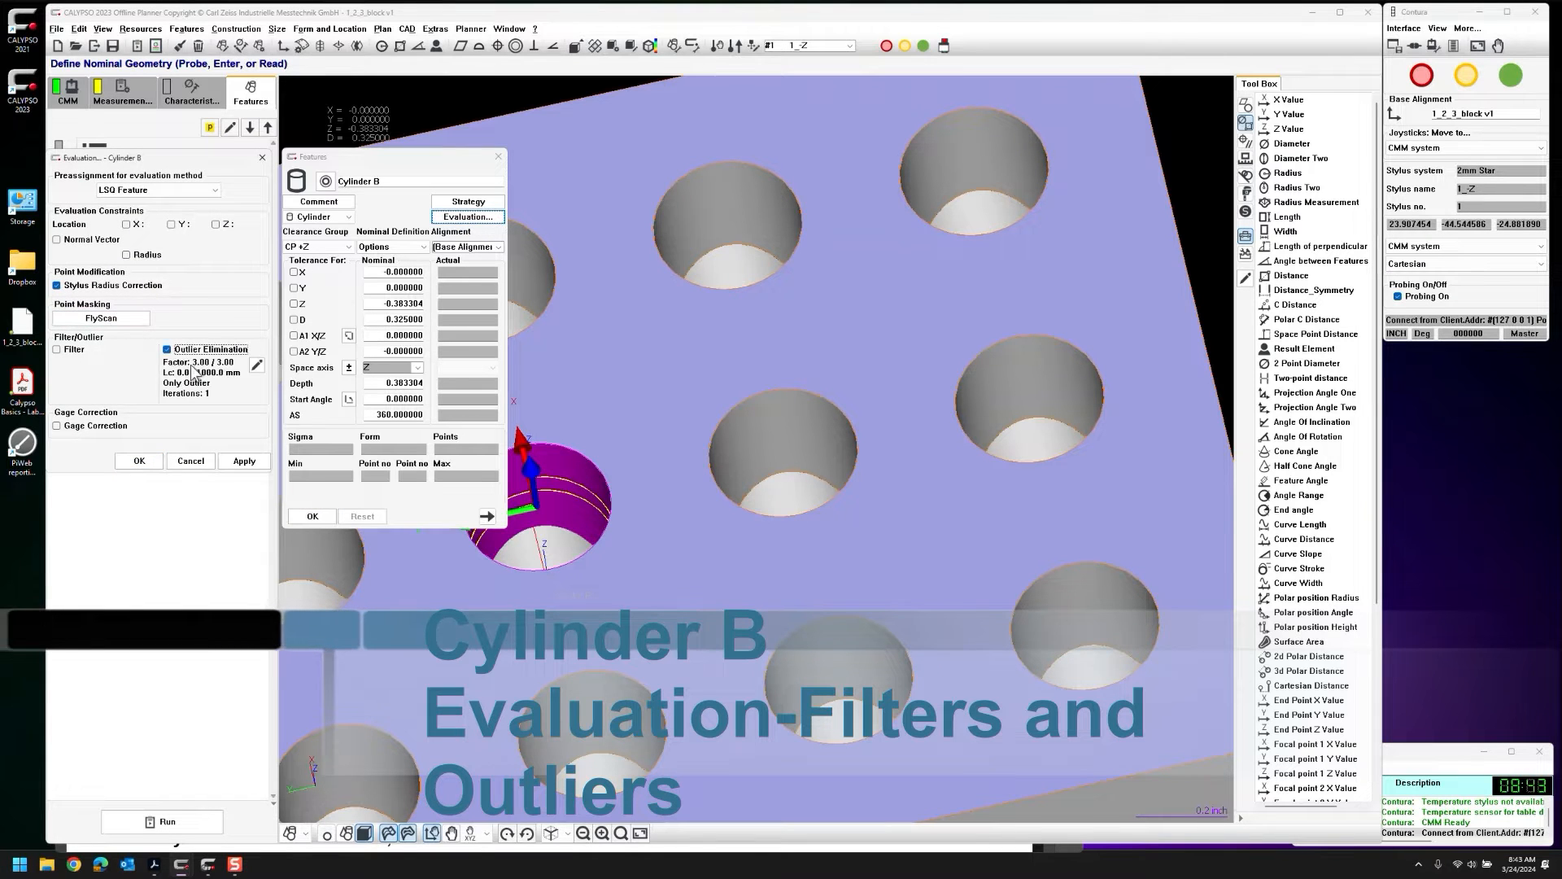
left_click(257, 366)
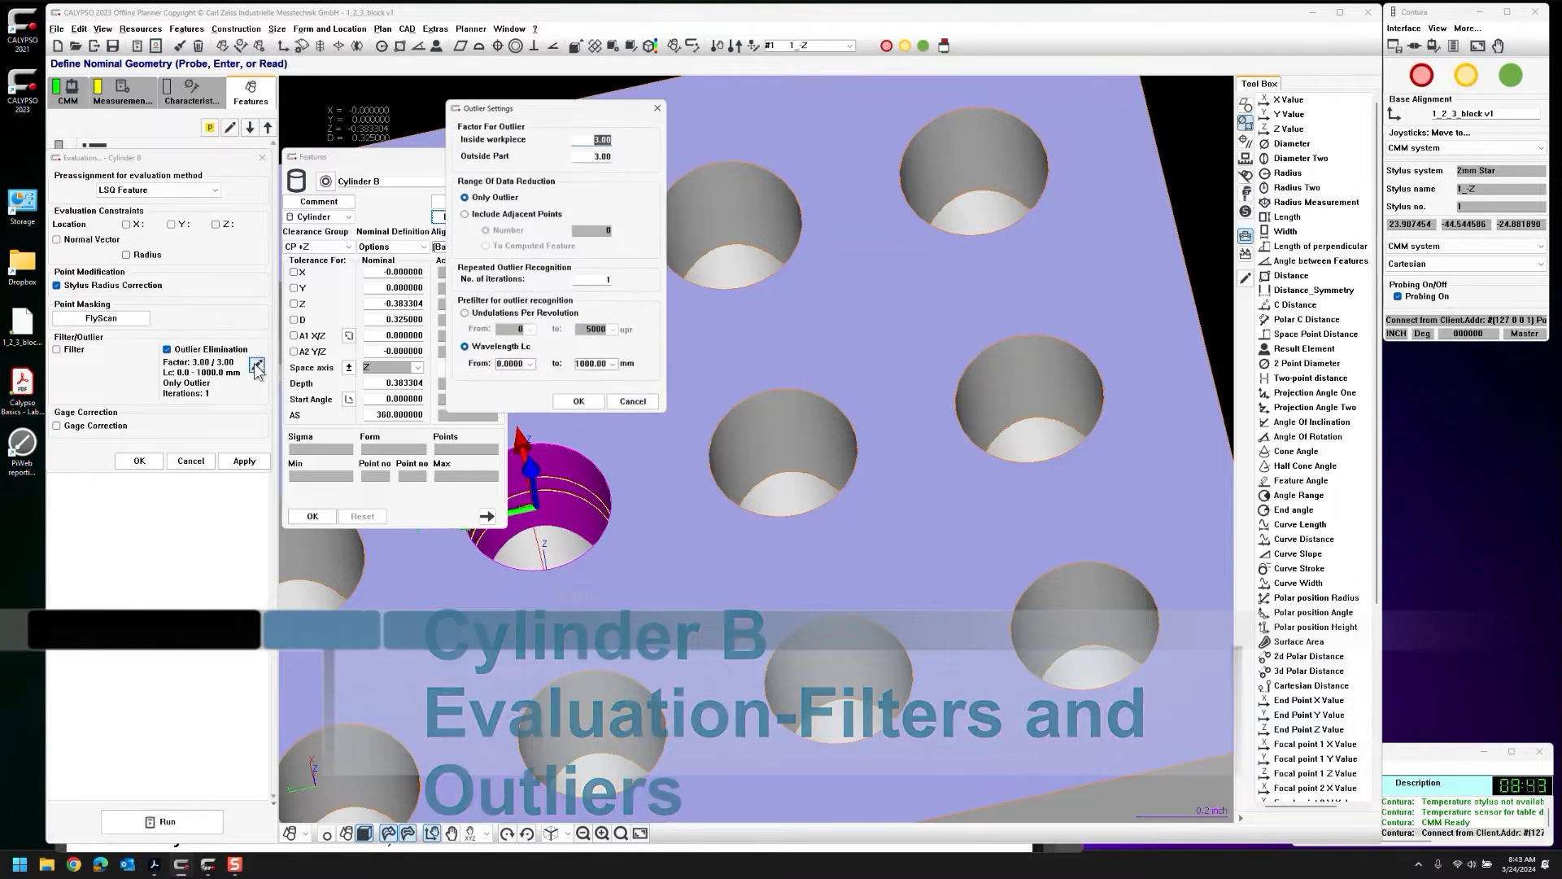
left_click(463, 213)
type("5")
key("Tab")
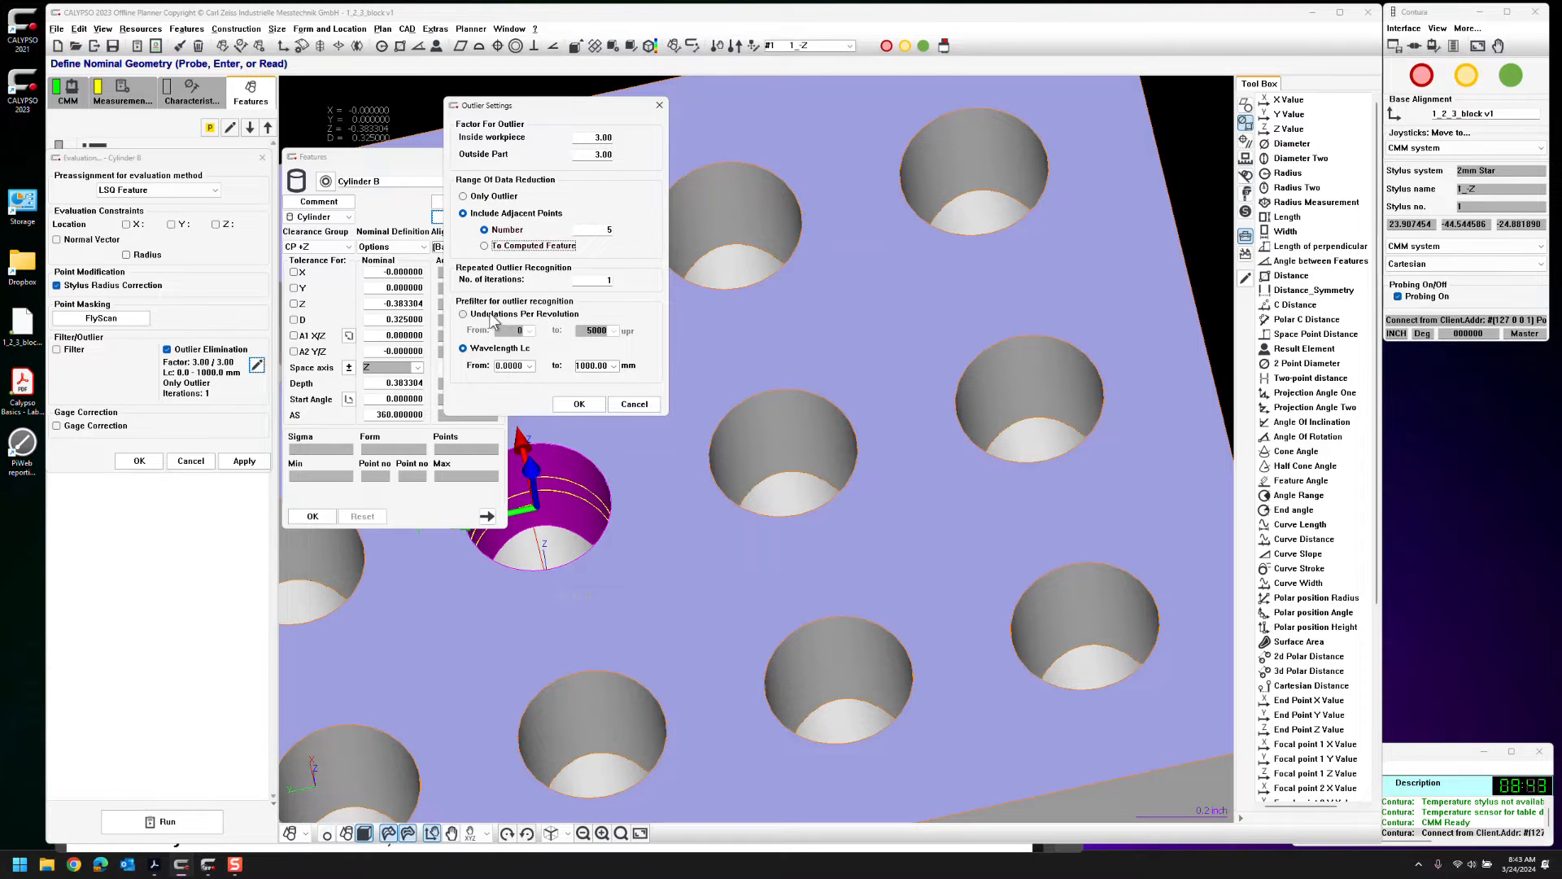
Set the outlier prefilter to undulations per revolution, from 10 to 5000 upr, and accept the outlier settings
left_click(464, 314)
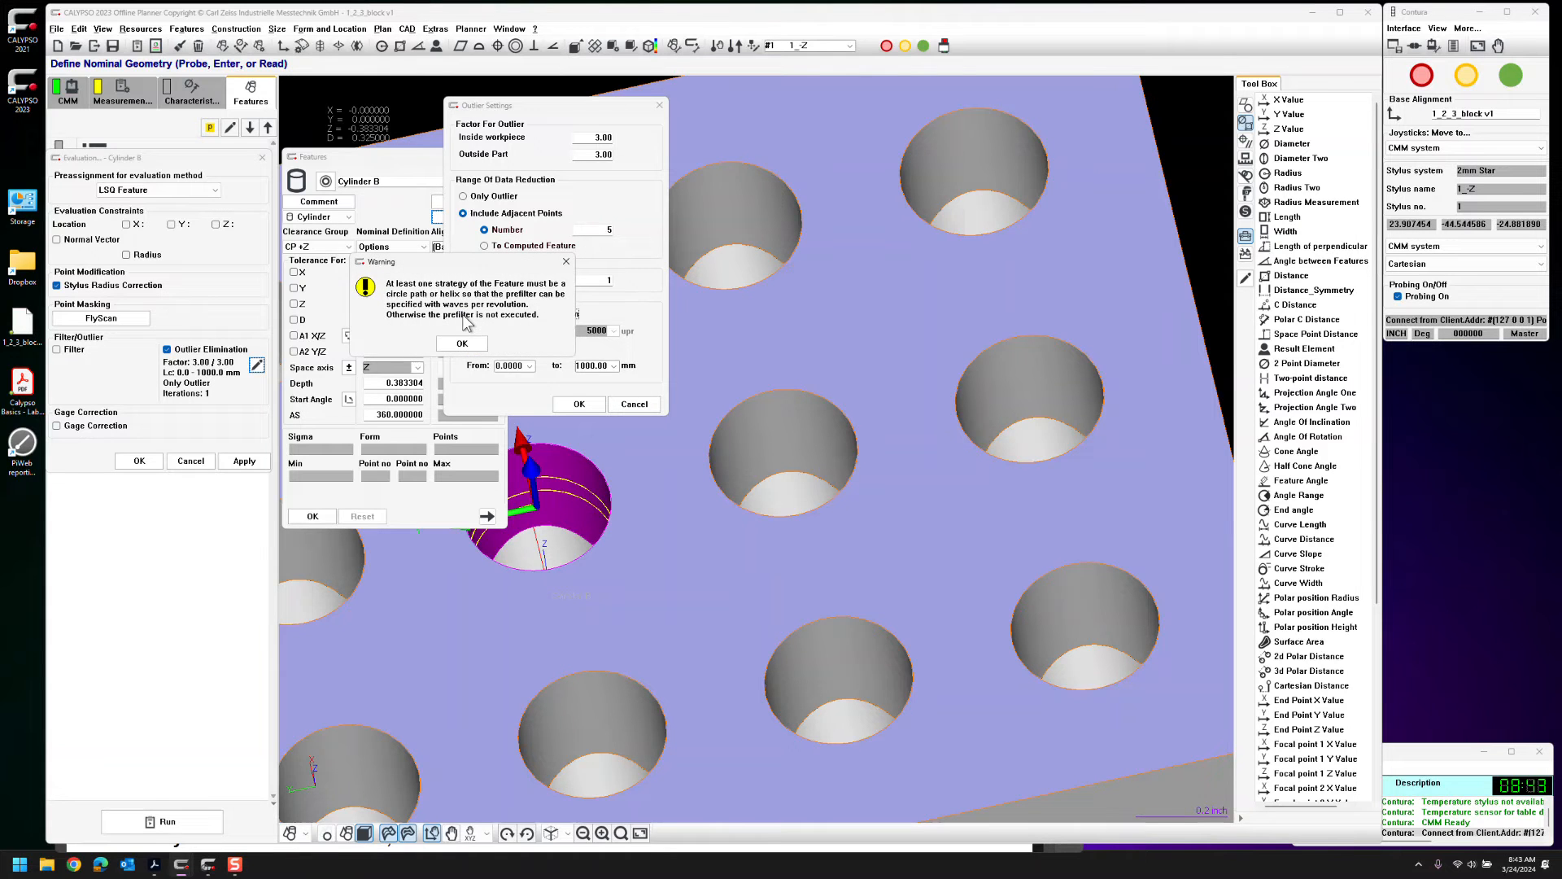
left_click(491, 345)
left_click(520, 331)
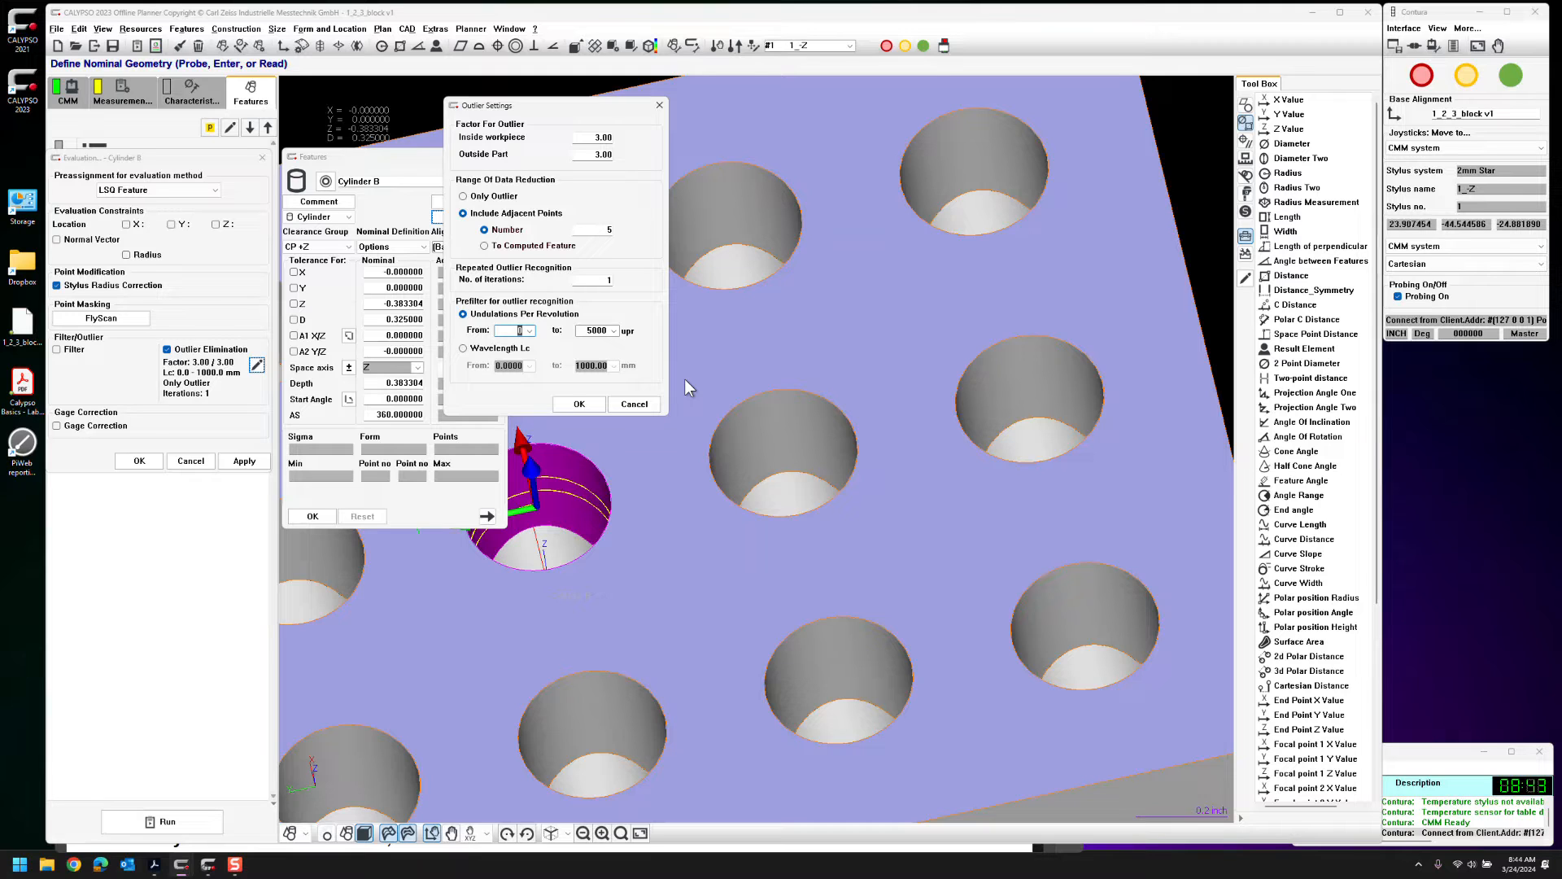
type("10")
left_click(579, 405)
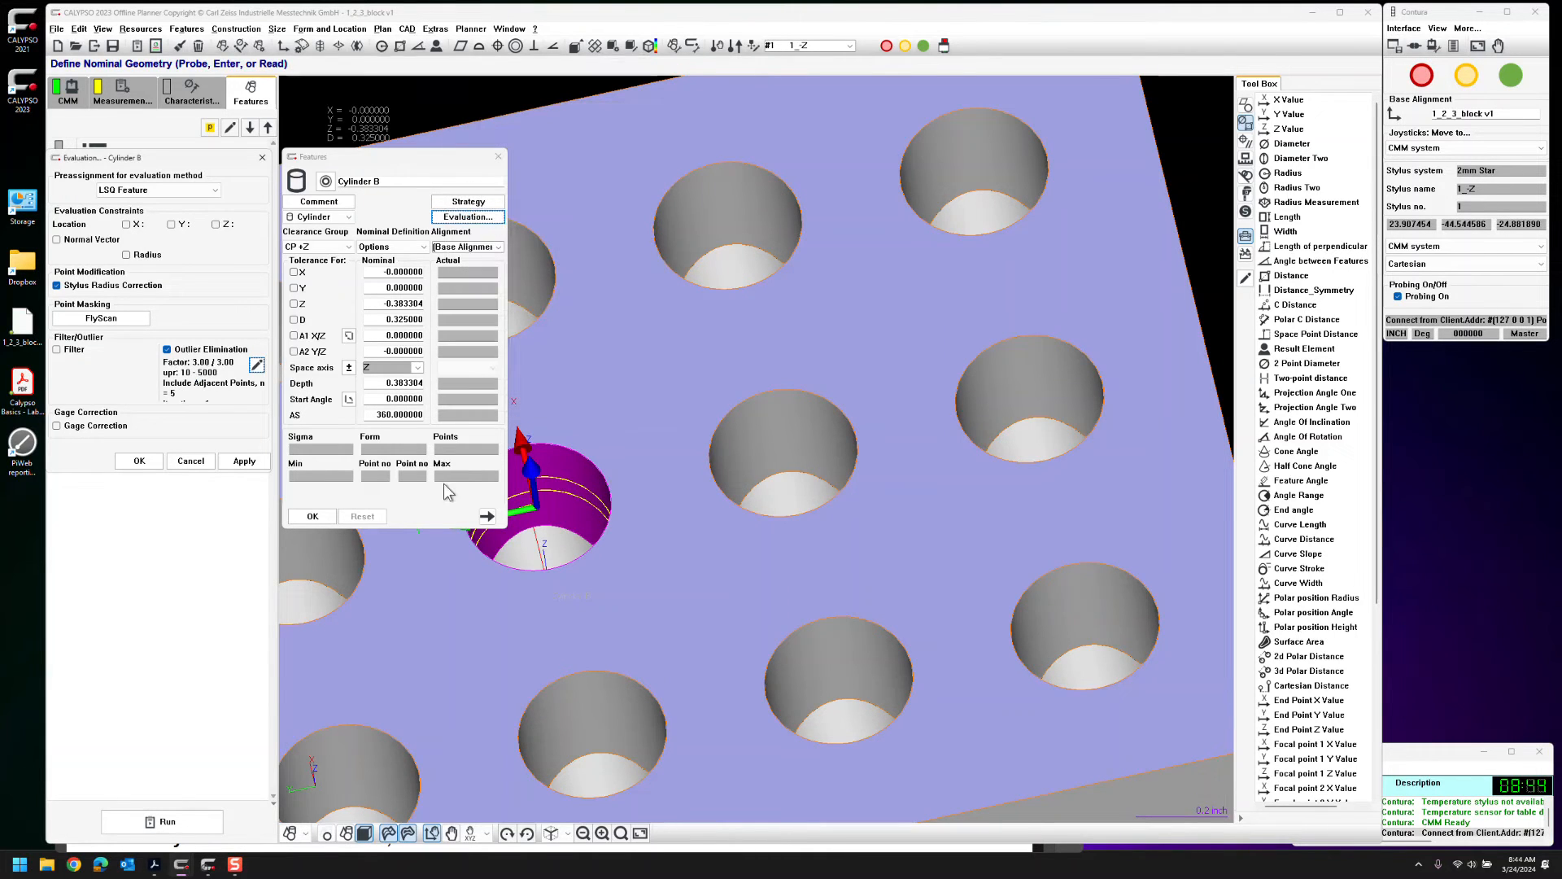
Enable the spline low-pass filter at 50 upr in Cylinder B's evaluation, apply it and close the feature
left_click(474, 216)
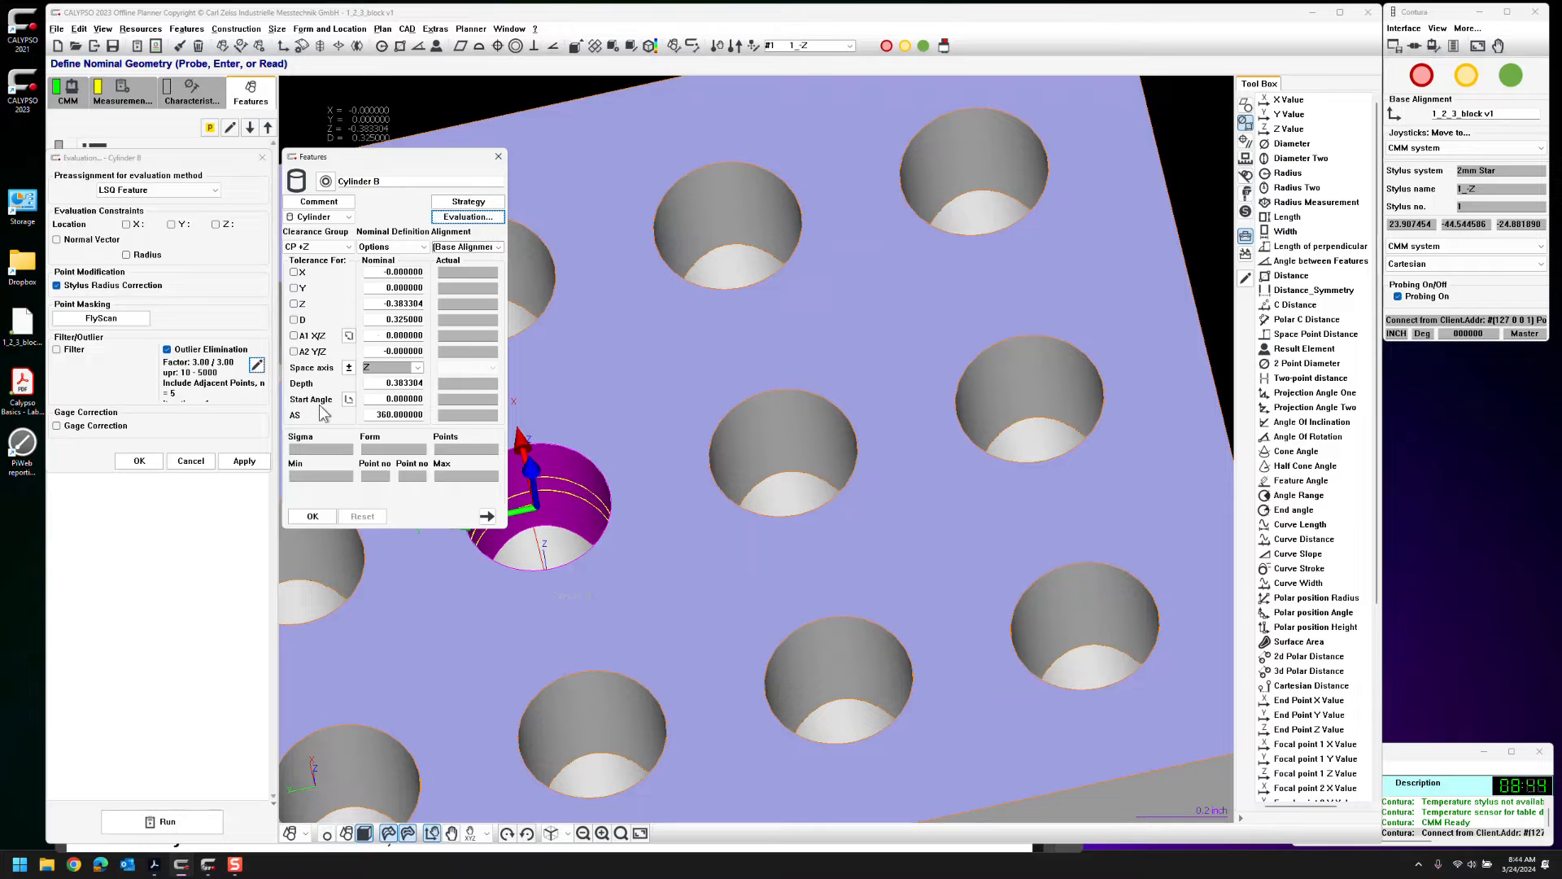
left_click(57, 349)
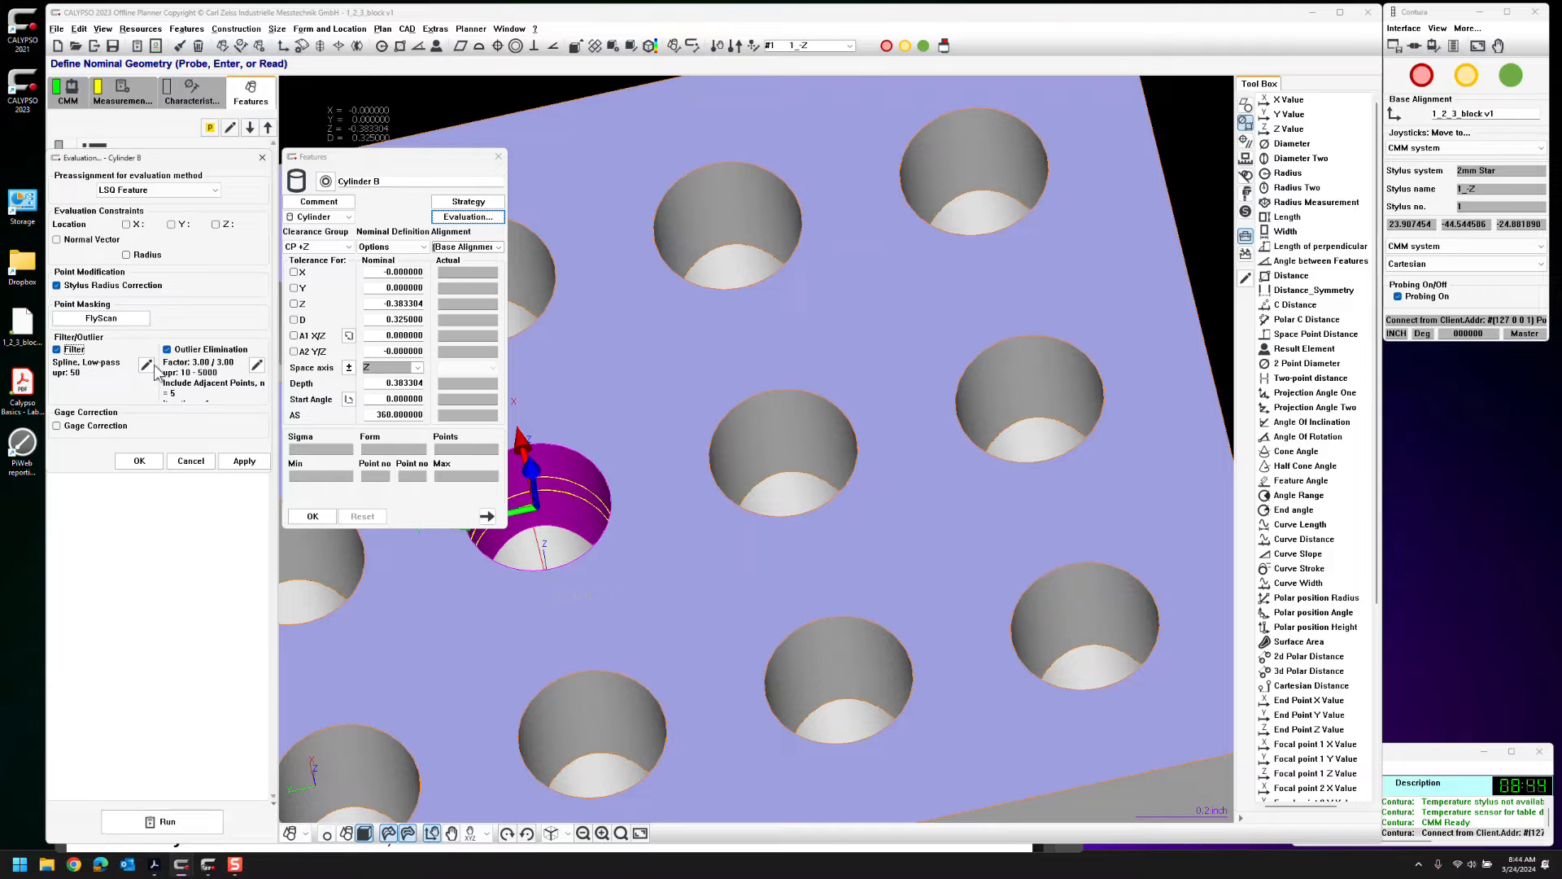
left_click(244, 461)
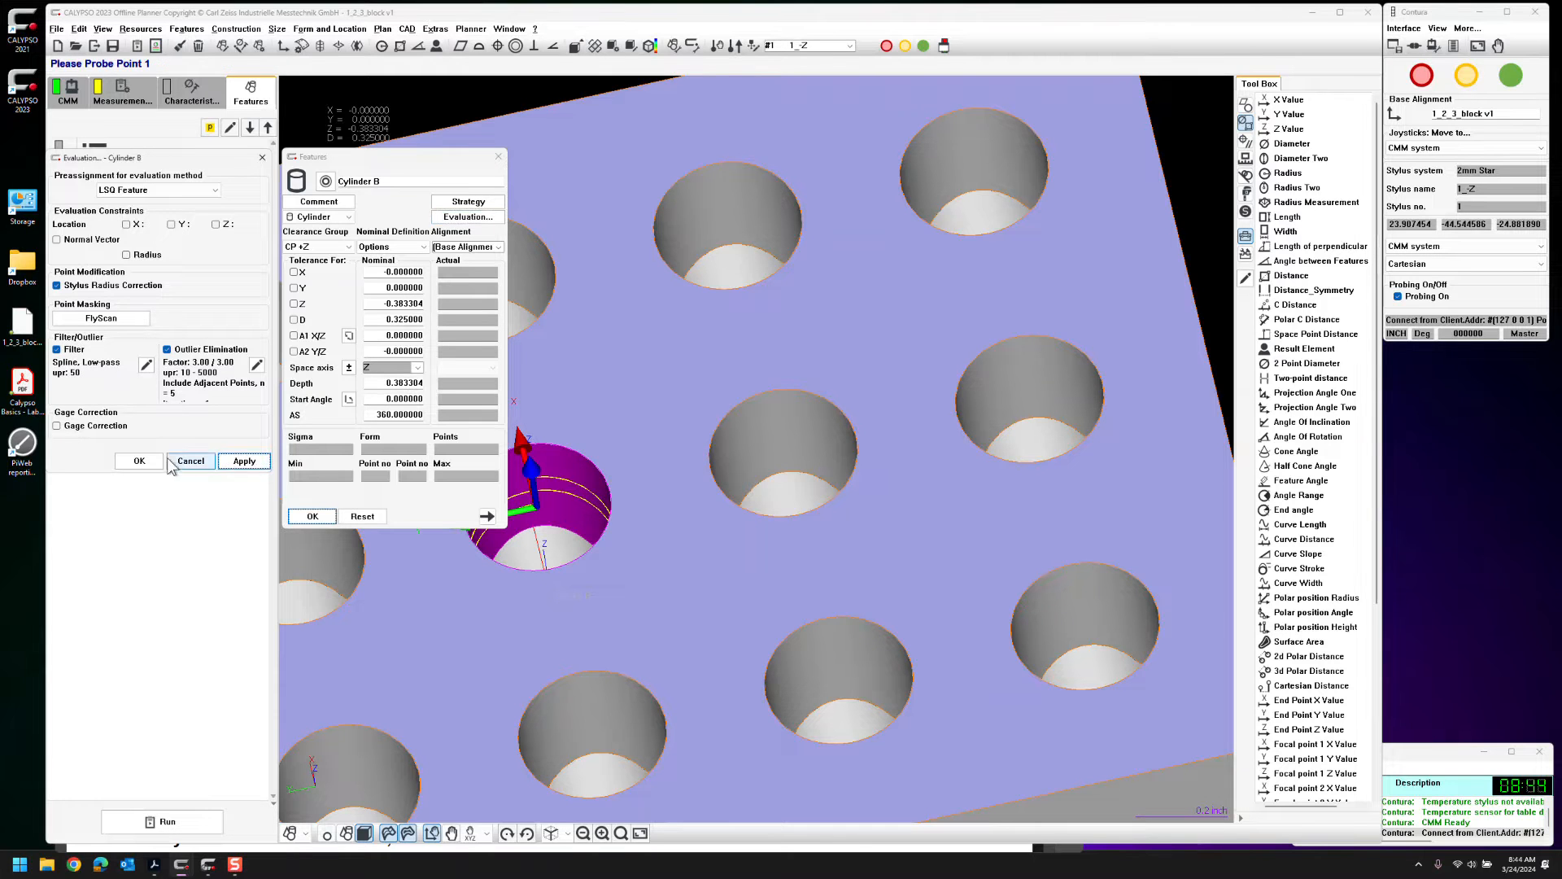
left_click(140, 462)
left_click(314, 516)
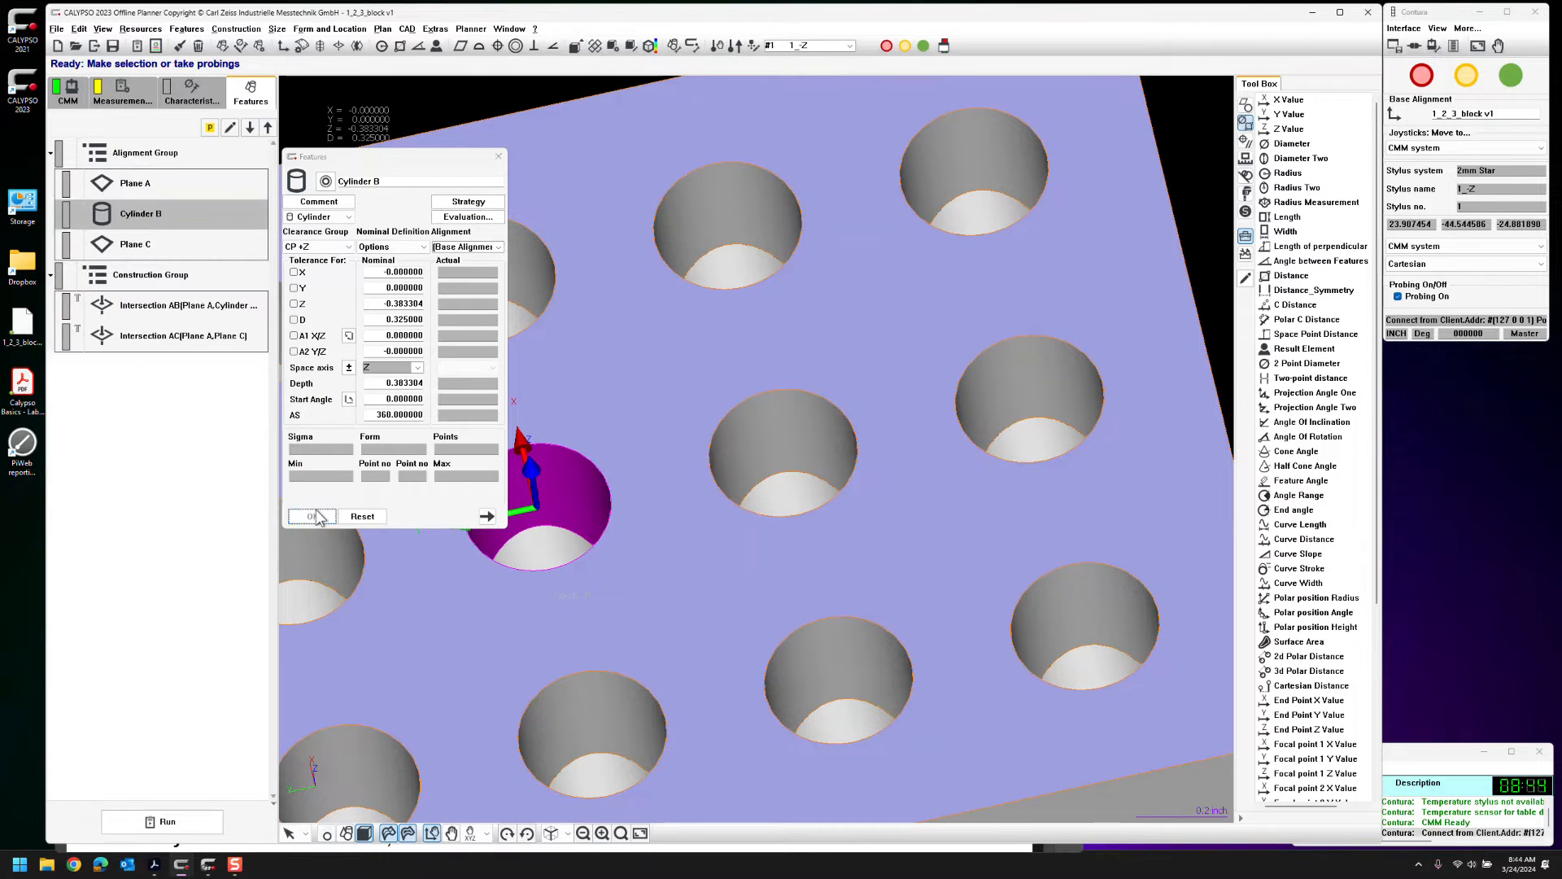
Open the measurement strategy of Plane C and make stylus #5 (5_-X) the active stylus
left_click(168, 244)
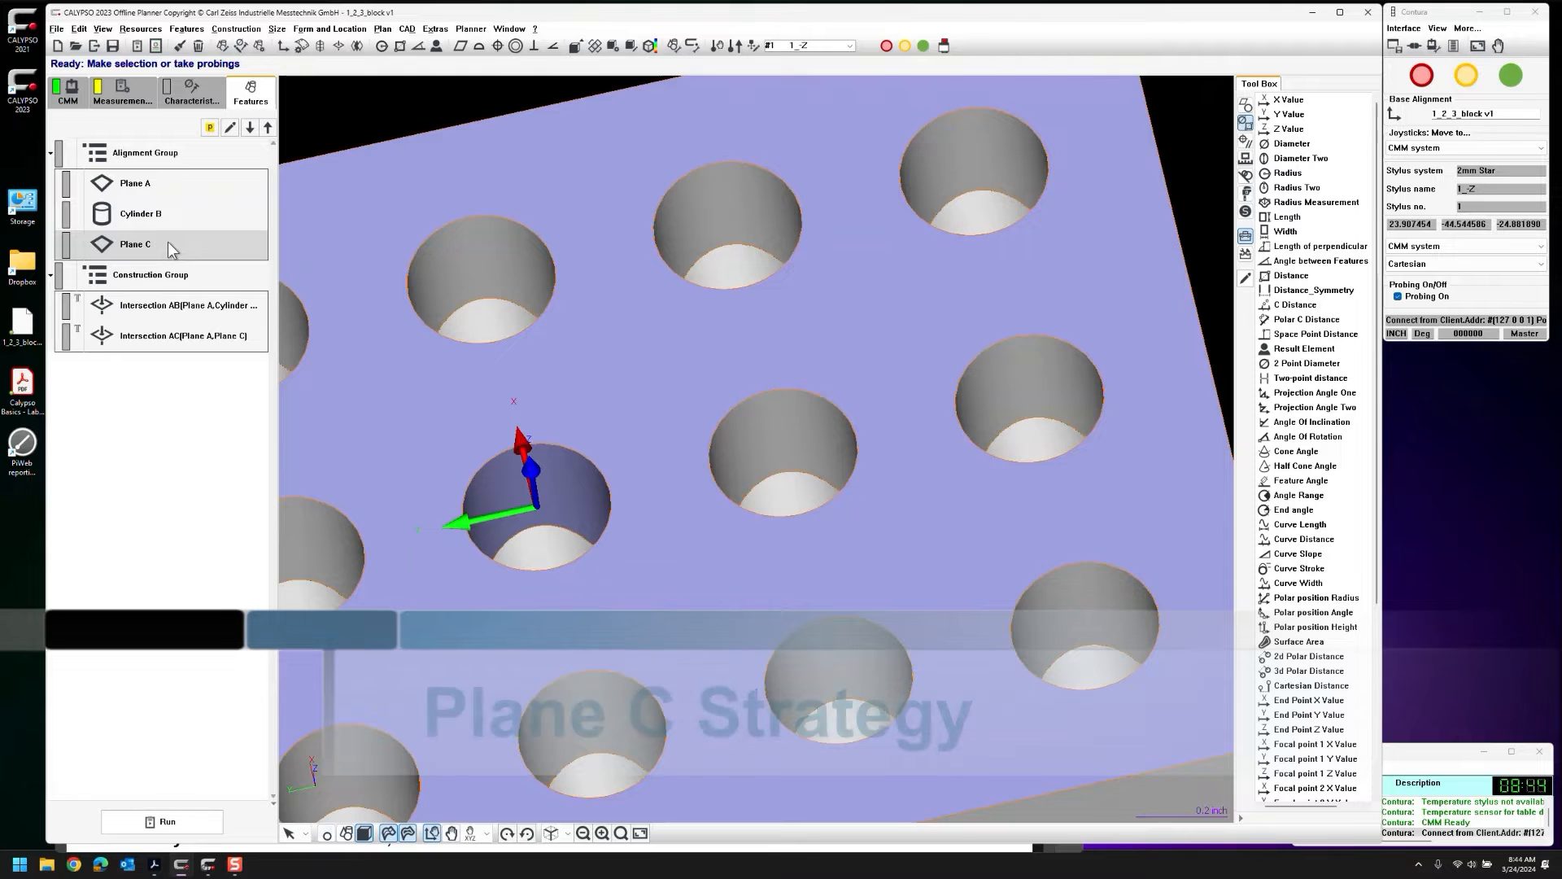
left_click(163, 274)
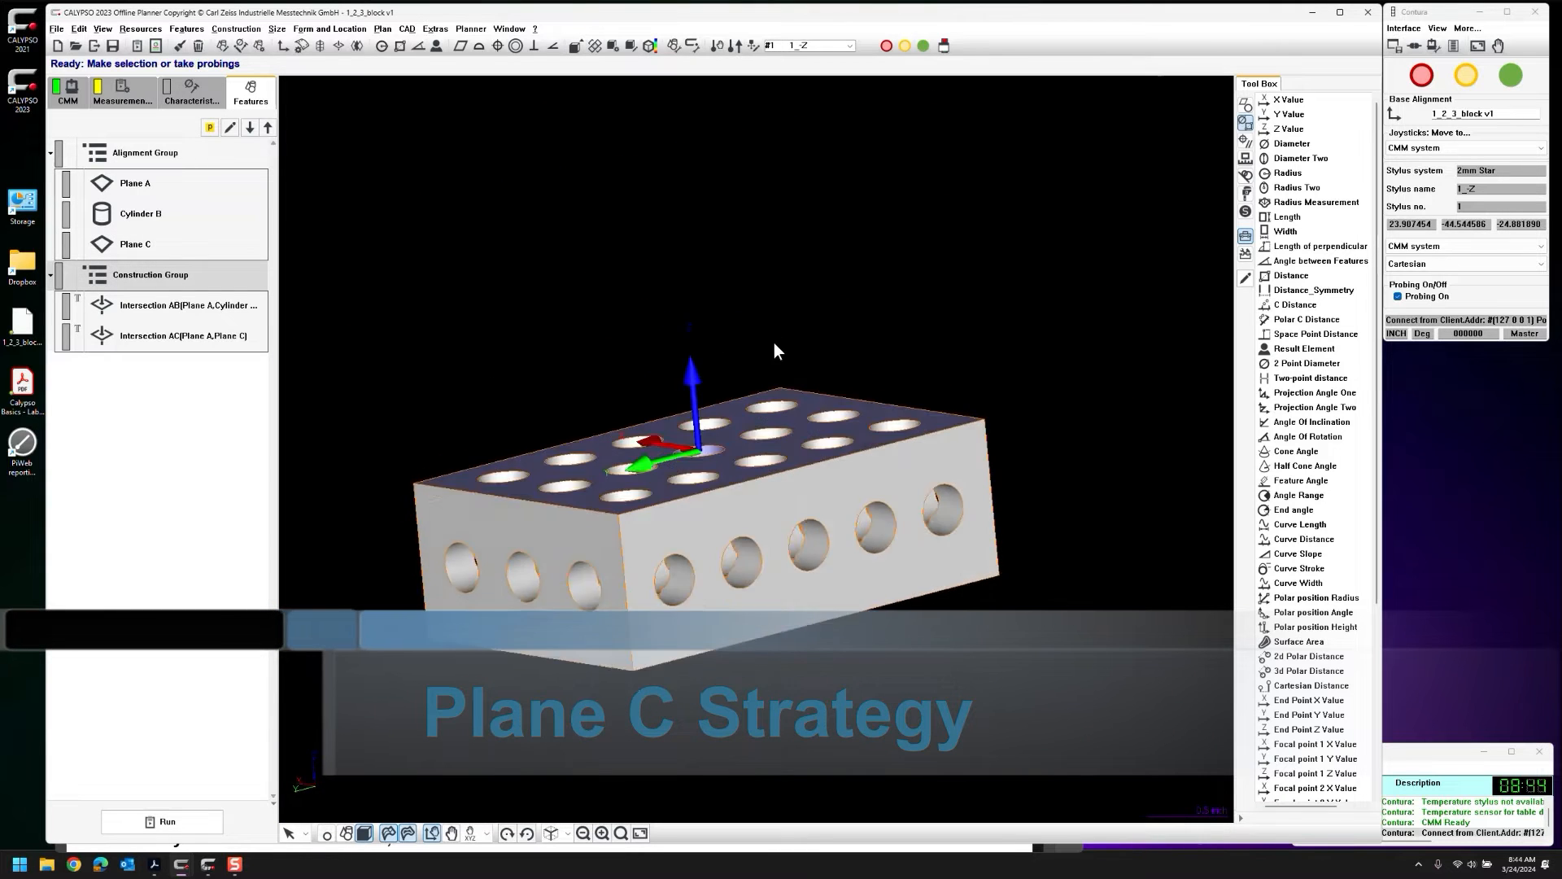
left_click(206, 242)
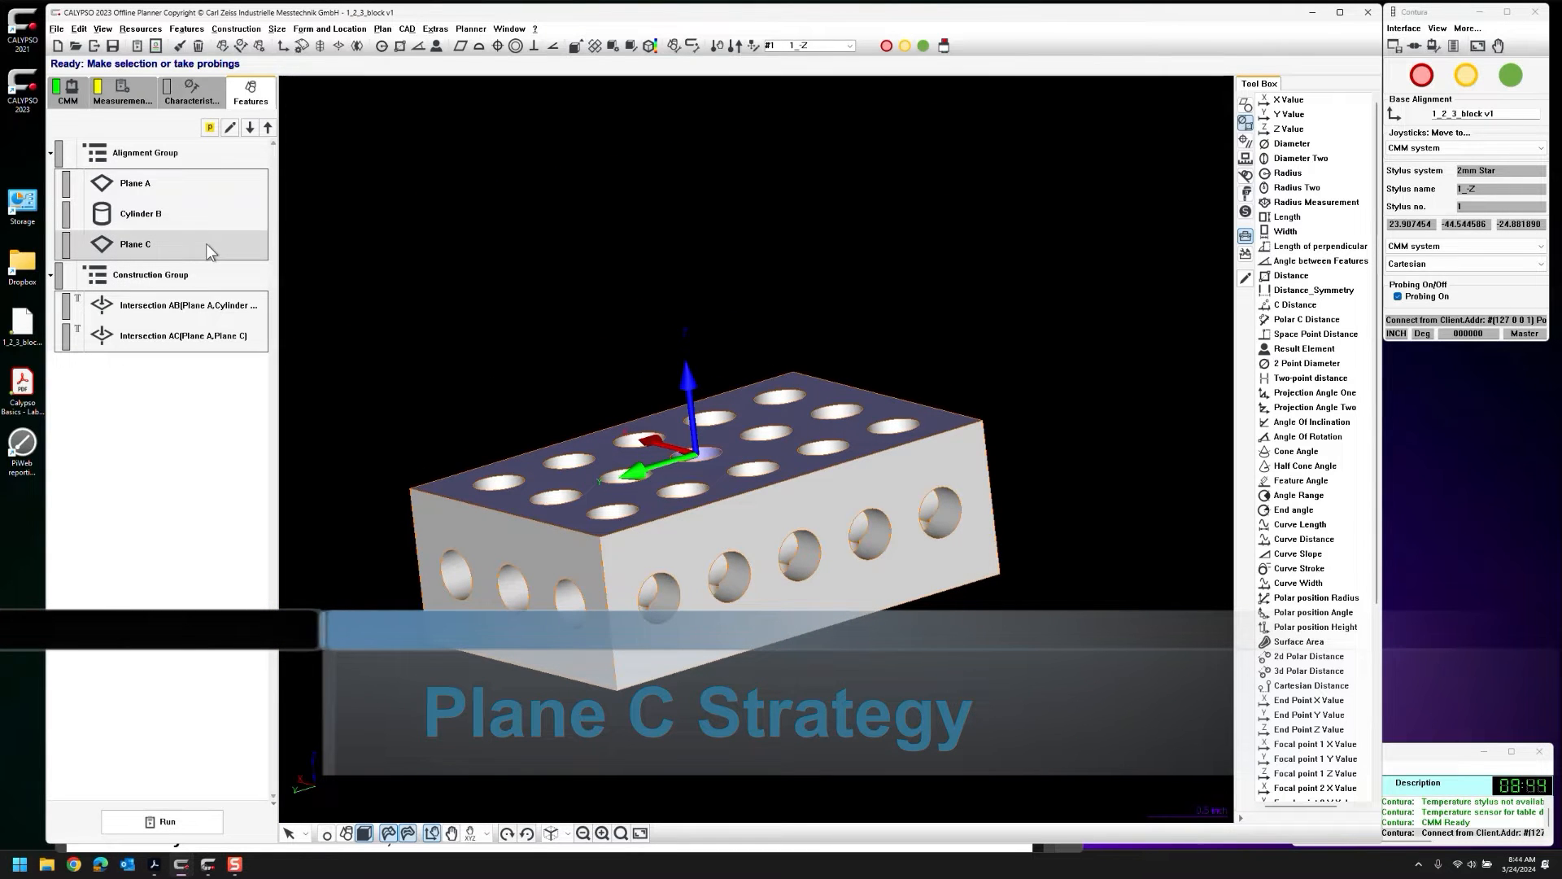
double_click(204, 241)
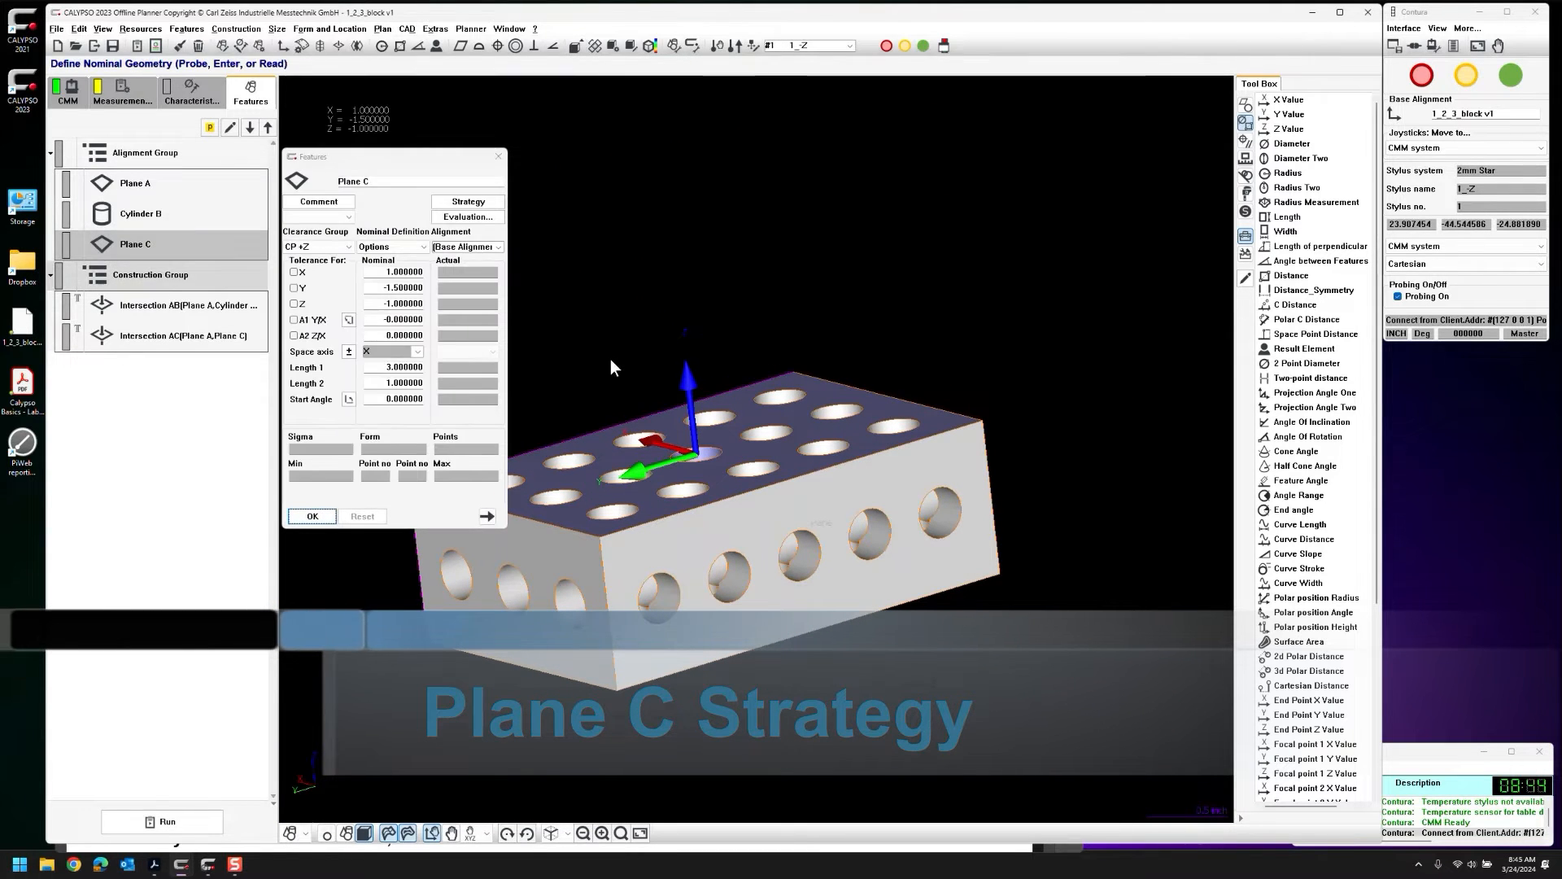
left_click(467, 201)
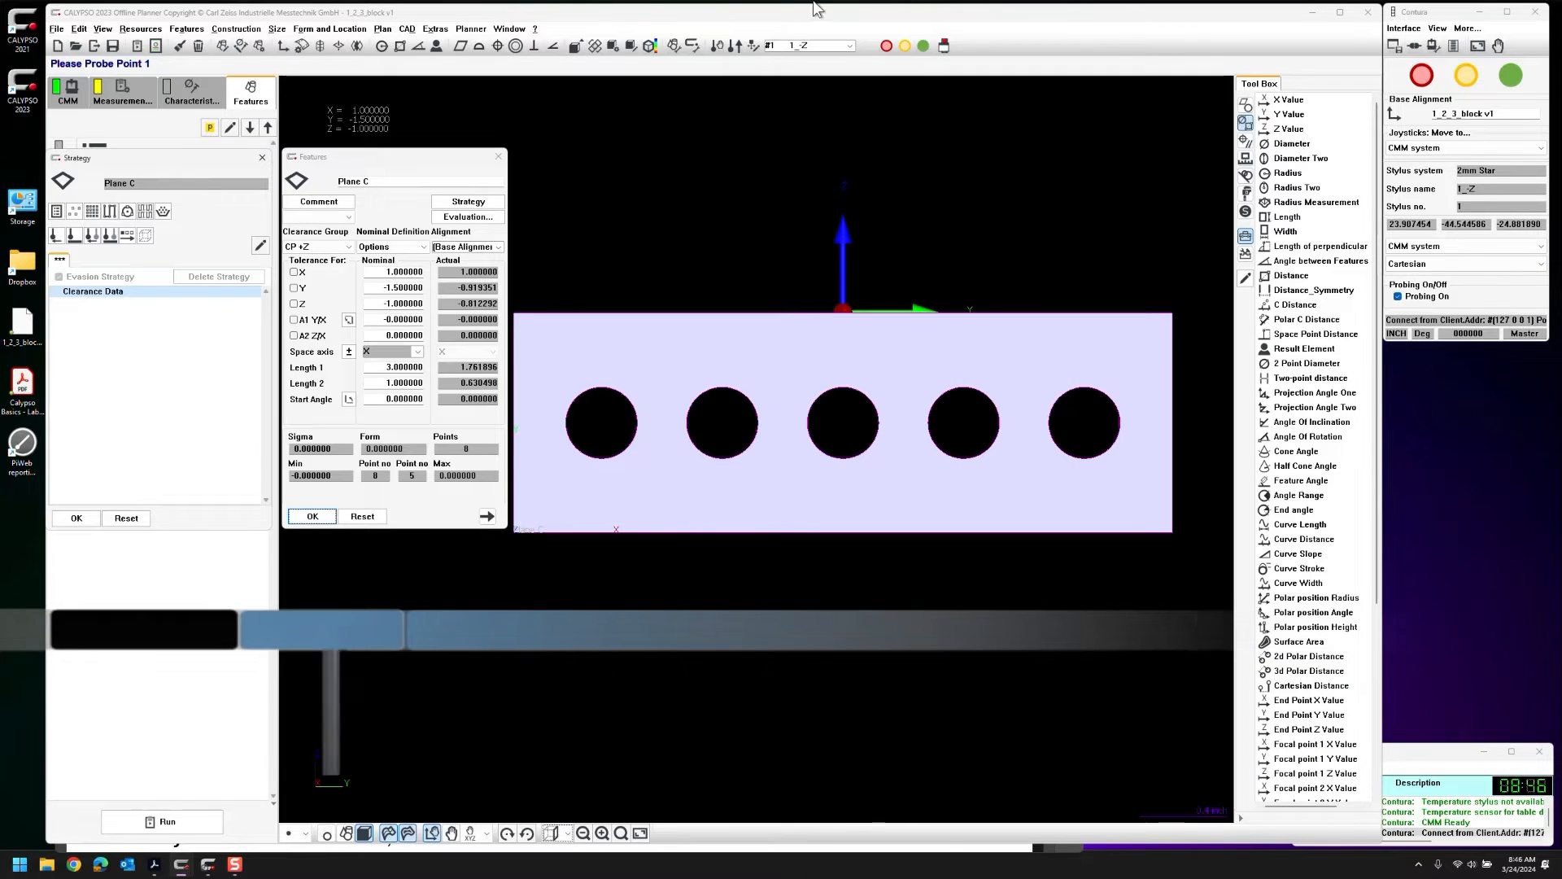
left_click(847, 47)
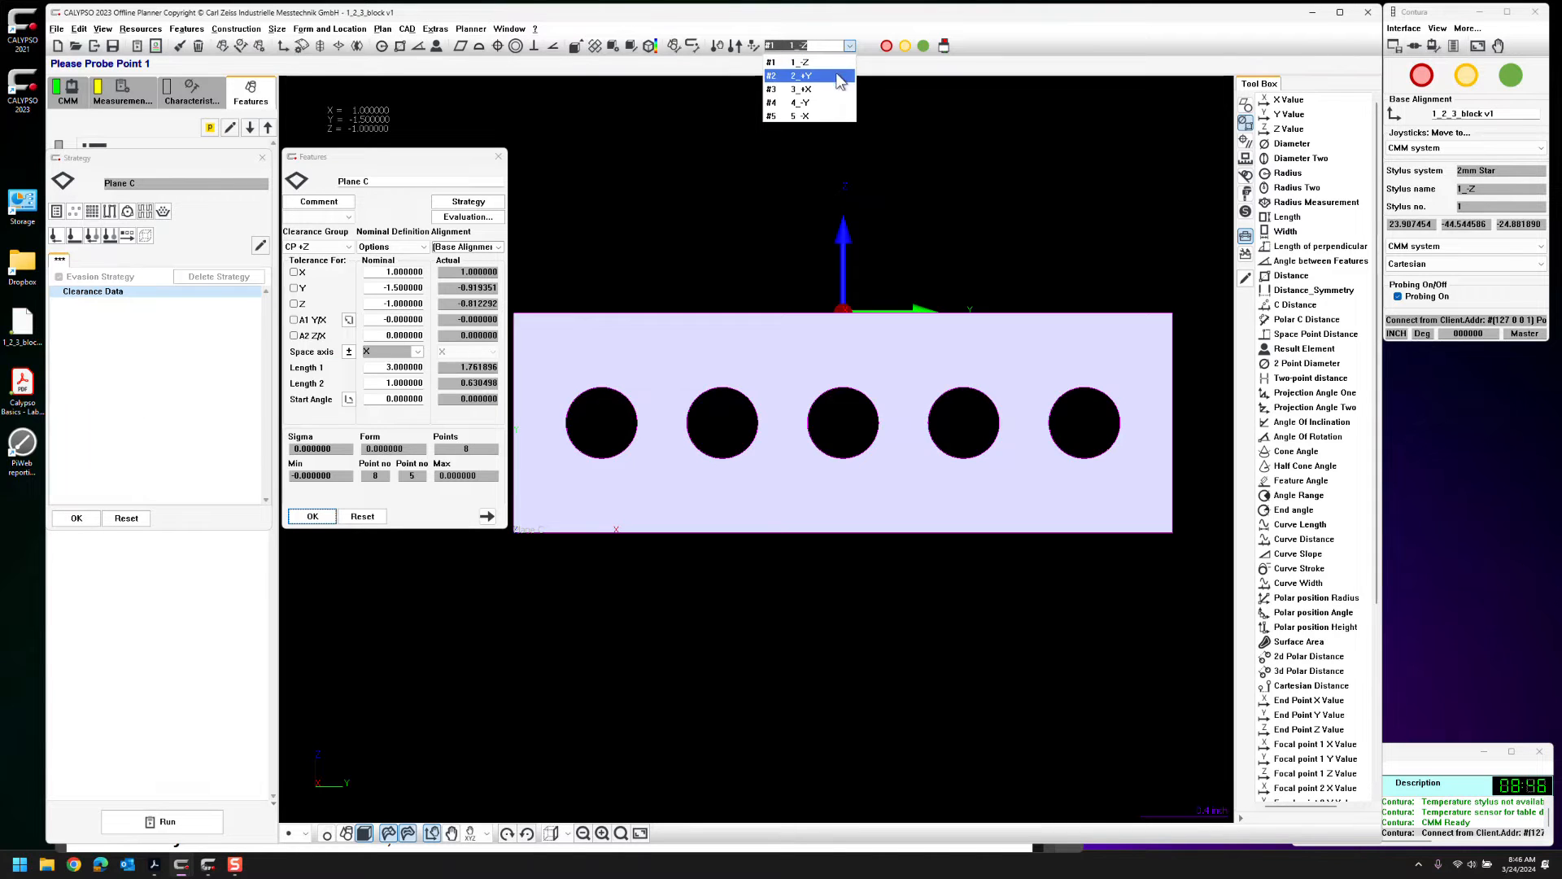
left_click(813, 115)
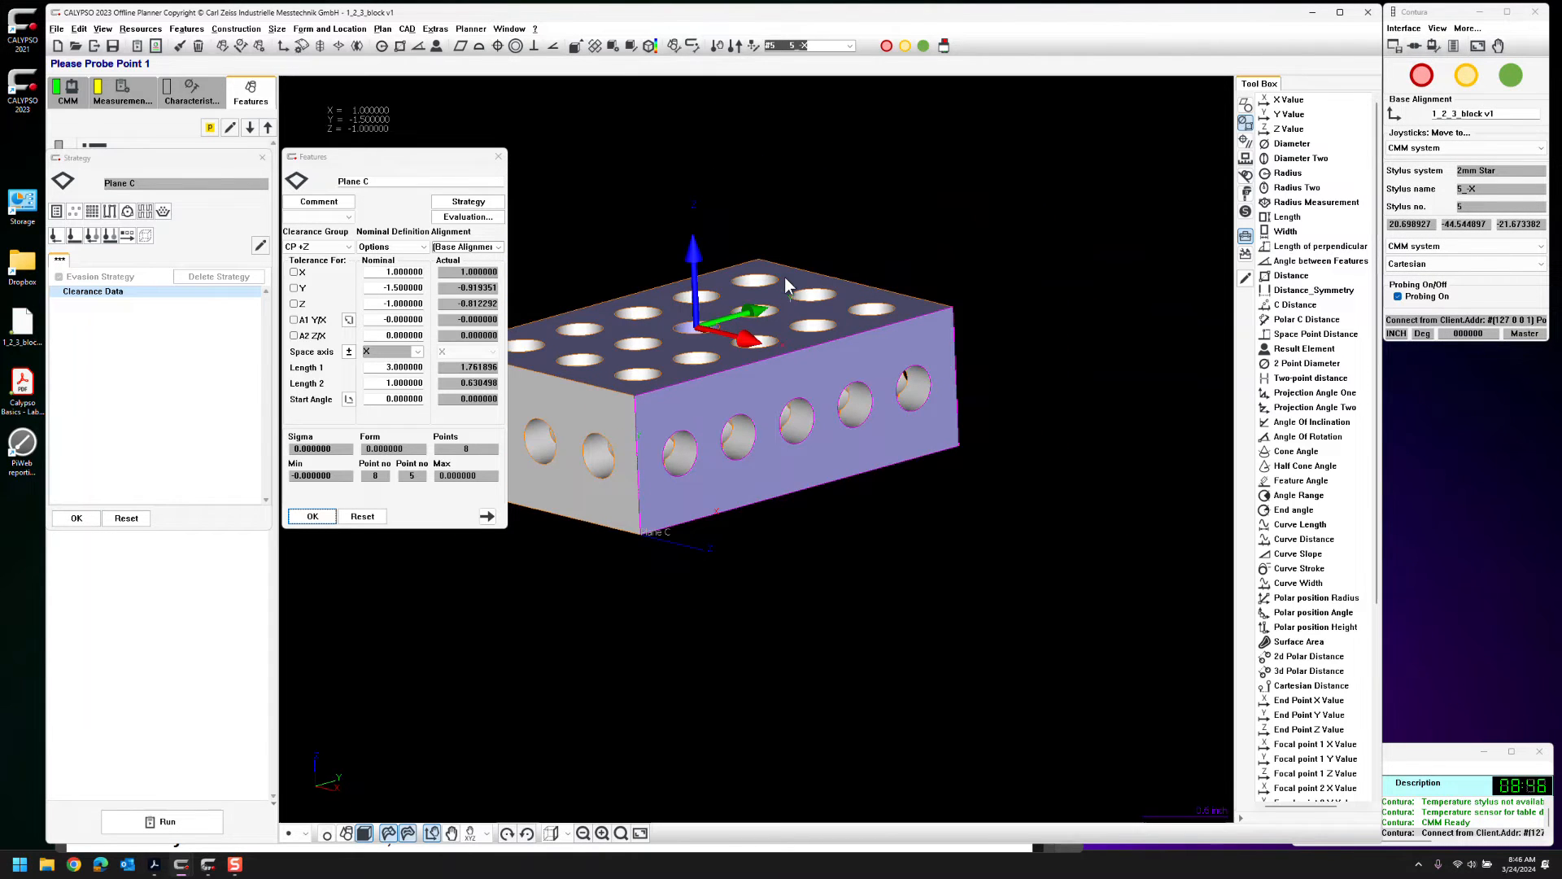
Add a grid scanning path to Plane C's strategy and set the grid width number to 6
left_click(110, 211)
double_click(78, 304)
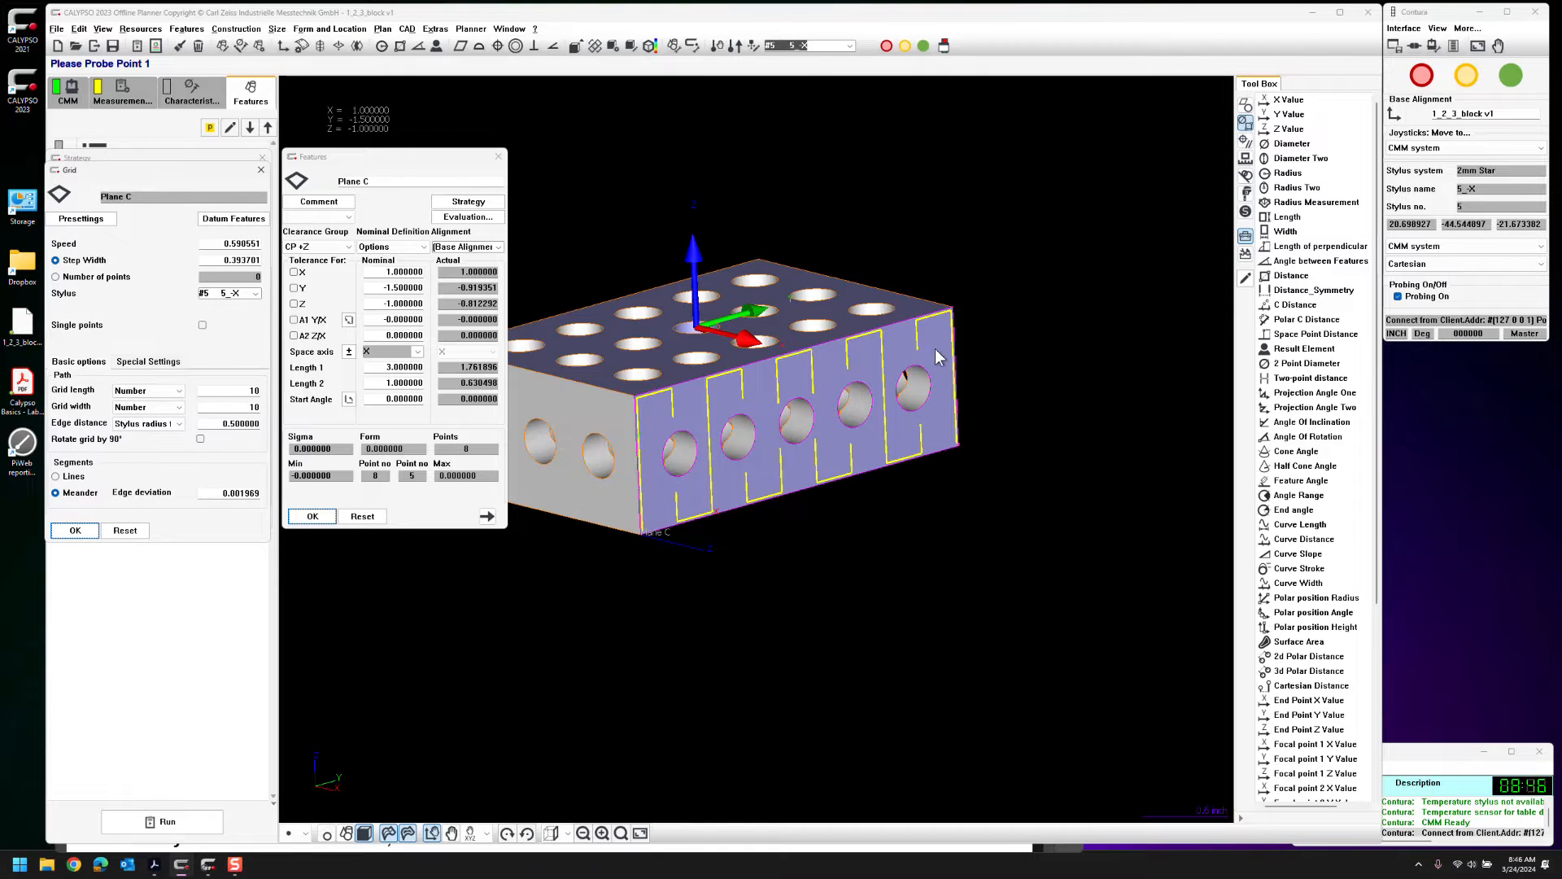
middle_click_drag(902, 487, 866, 511)
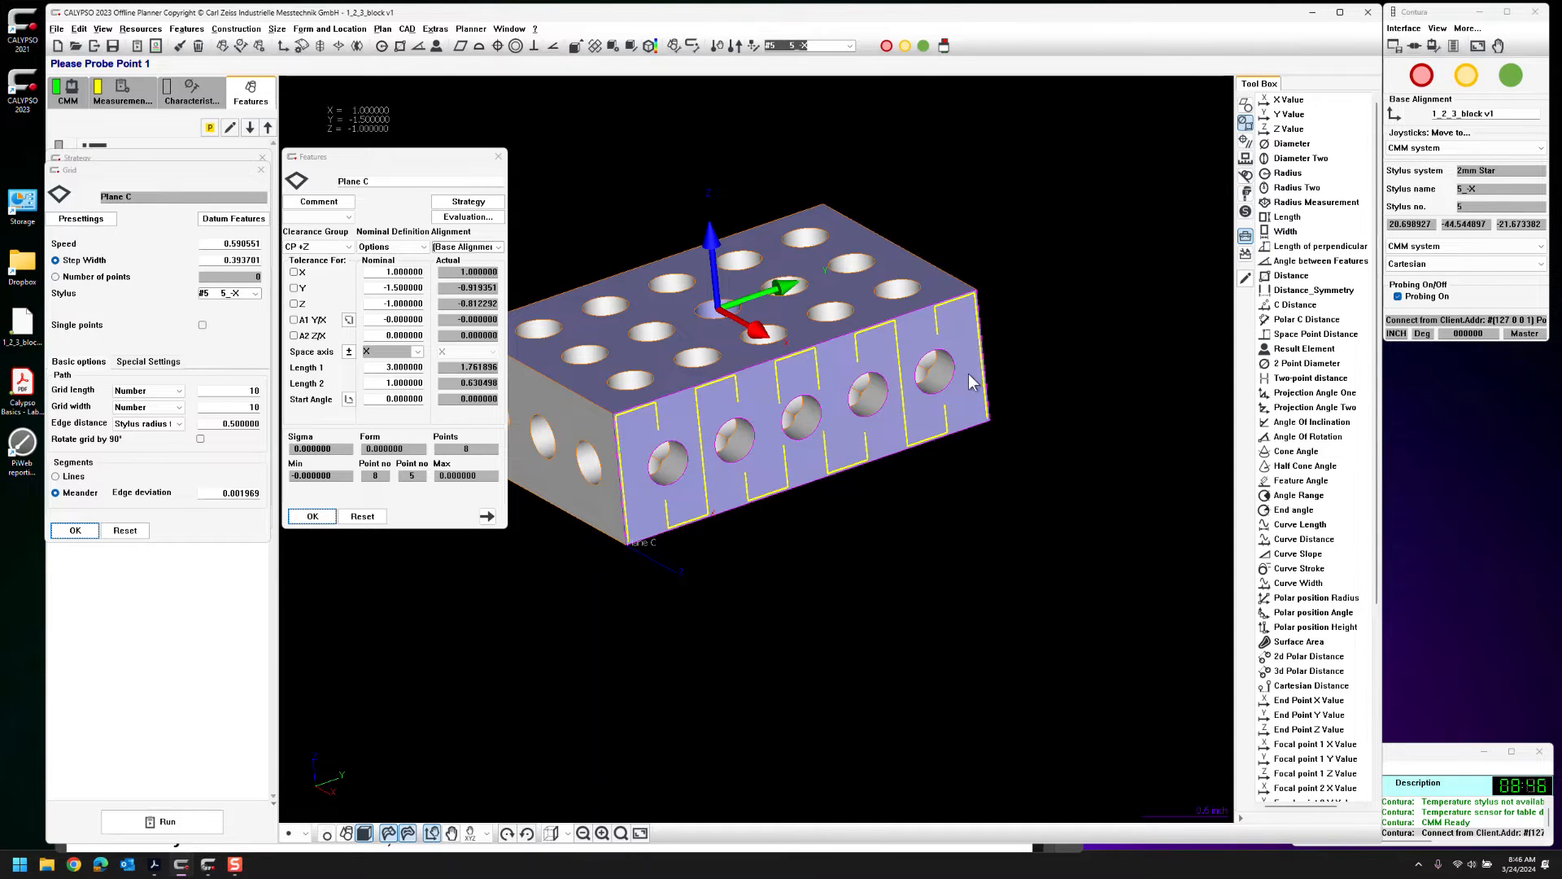
double_click(233, 405)
type("6")
key("Tab")
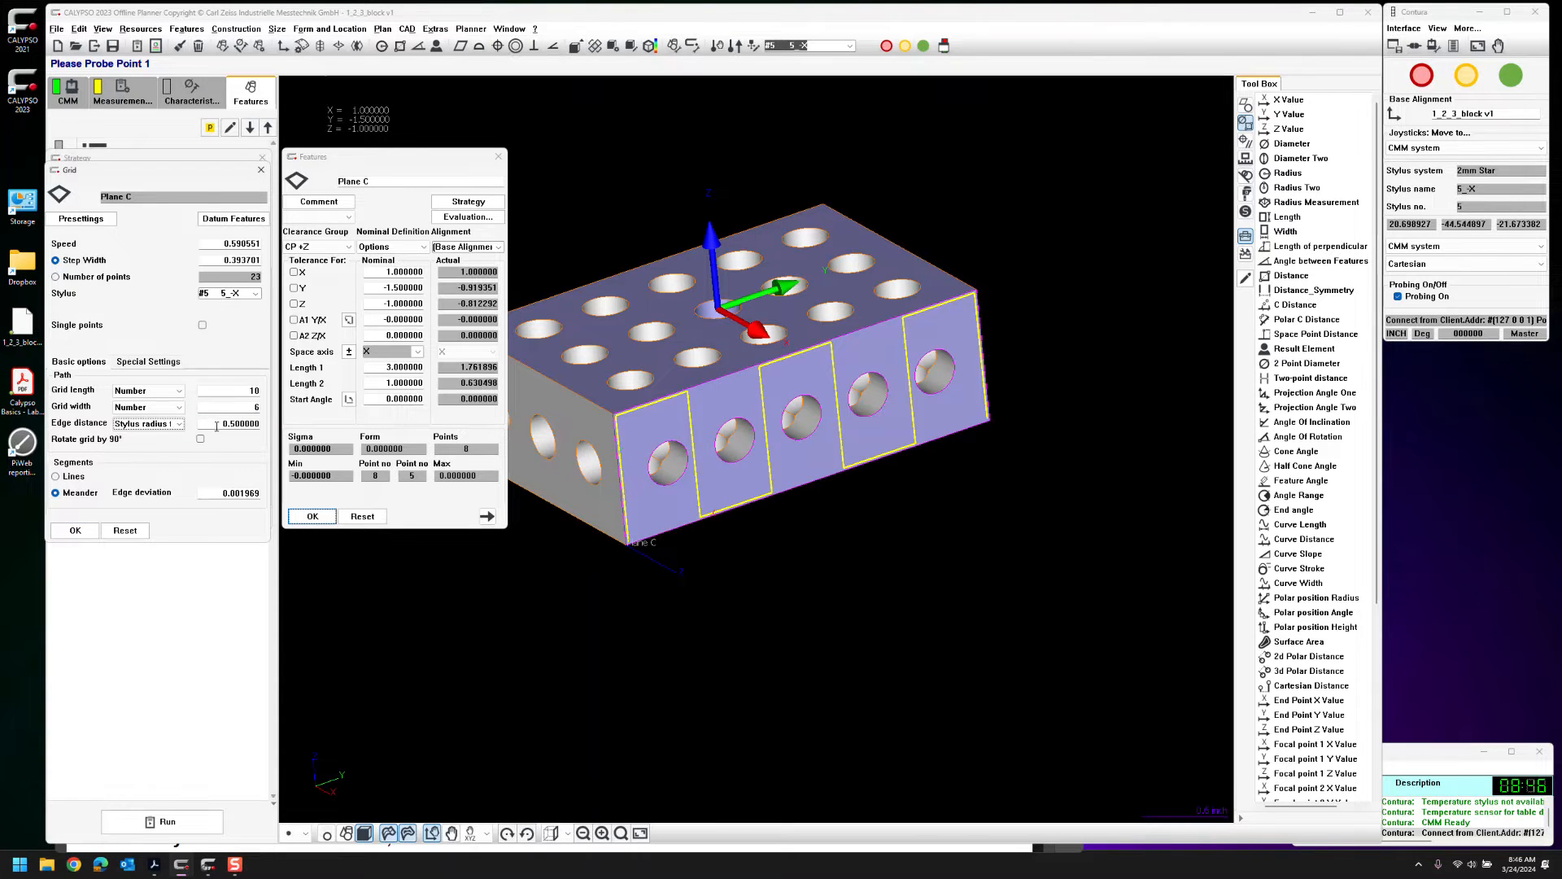
Define the grid's edge distance as Distance with a value of 0.08
left_click(172, 425)
left_click(167, 446)
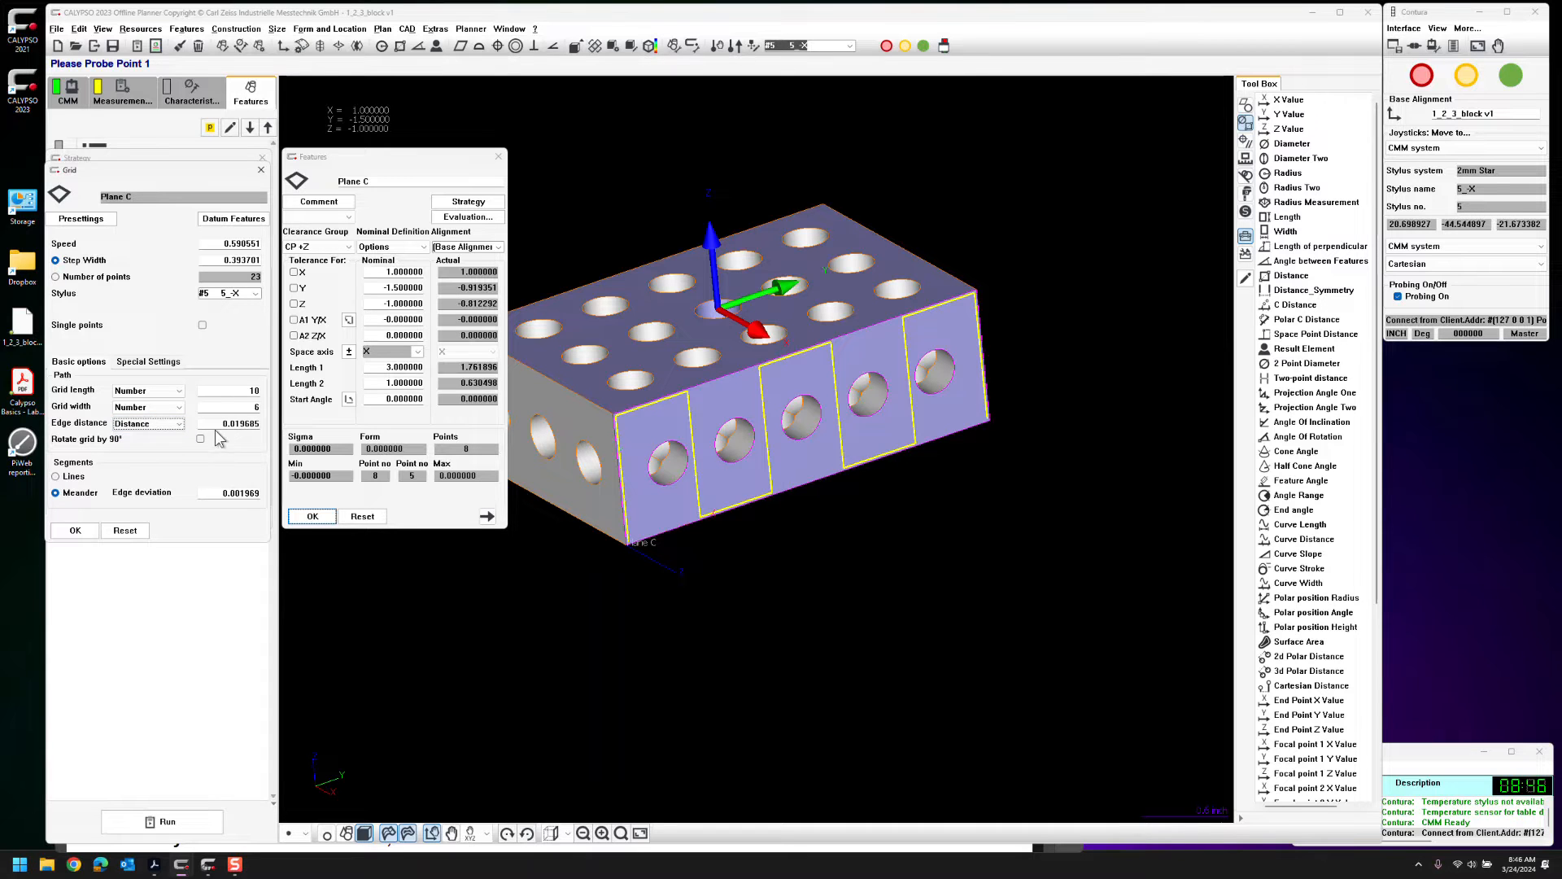
key("BackSpace")
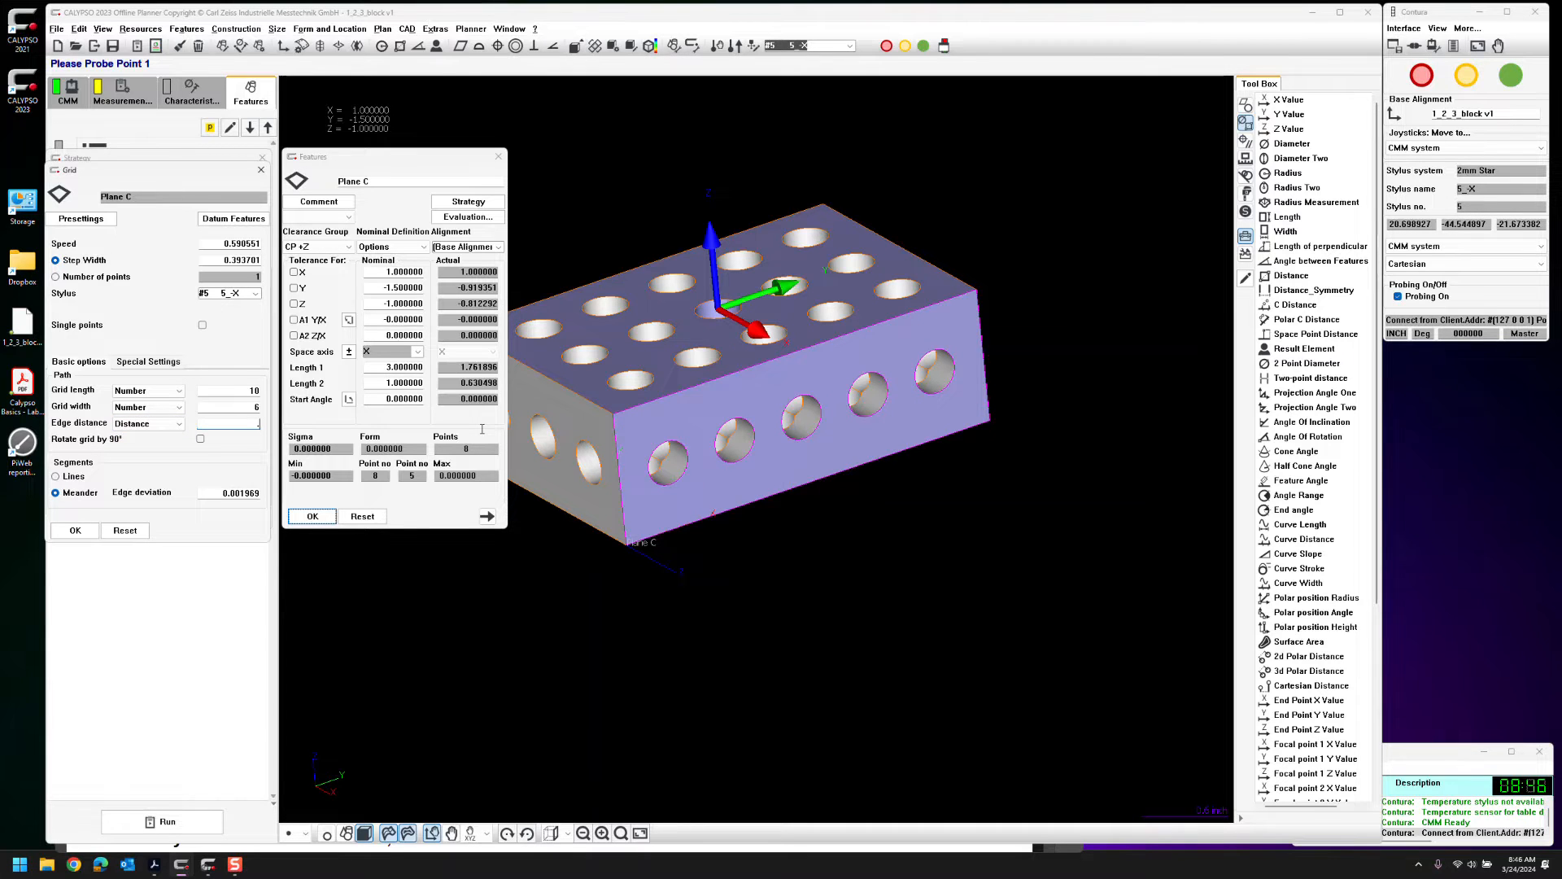
type(".08")
key("Return")
mouse_move(613, 542)
middle_mouse_down()
mouse_move(559, 537)
mouse_move(628, 539)
mouse_move(620, 566)
middle_mouse_up()
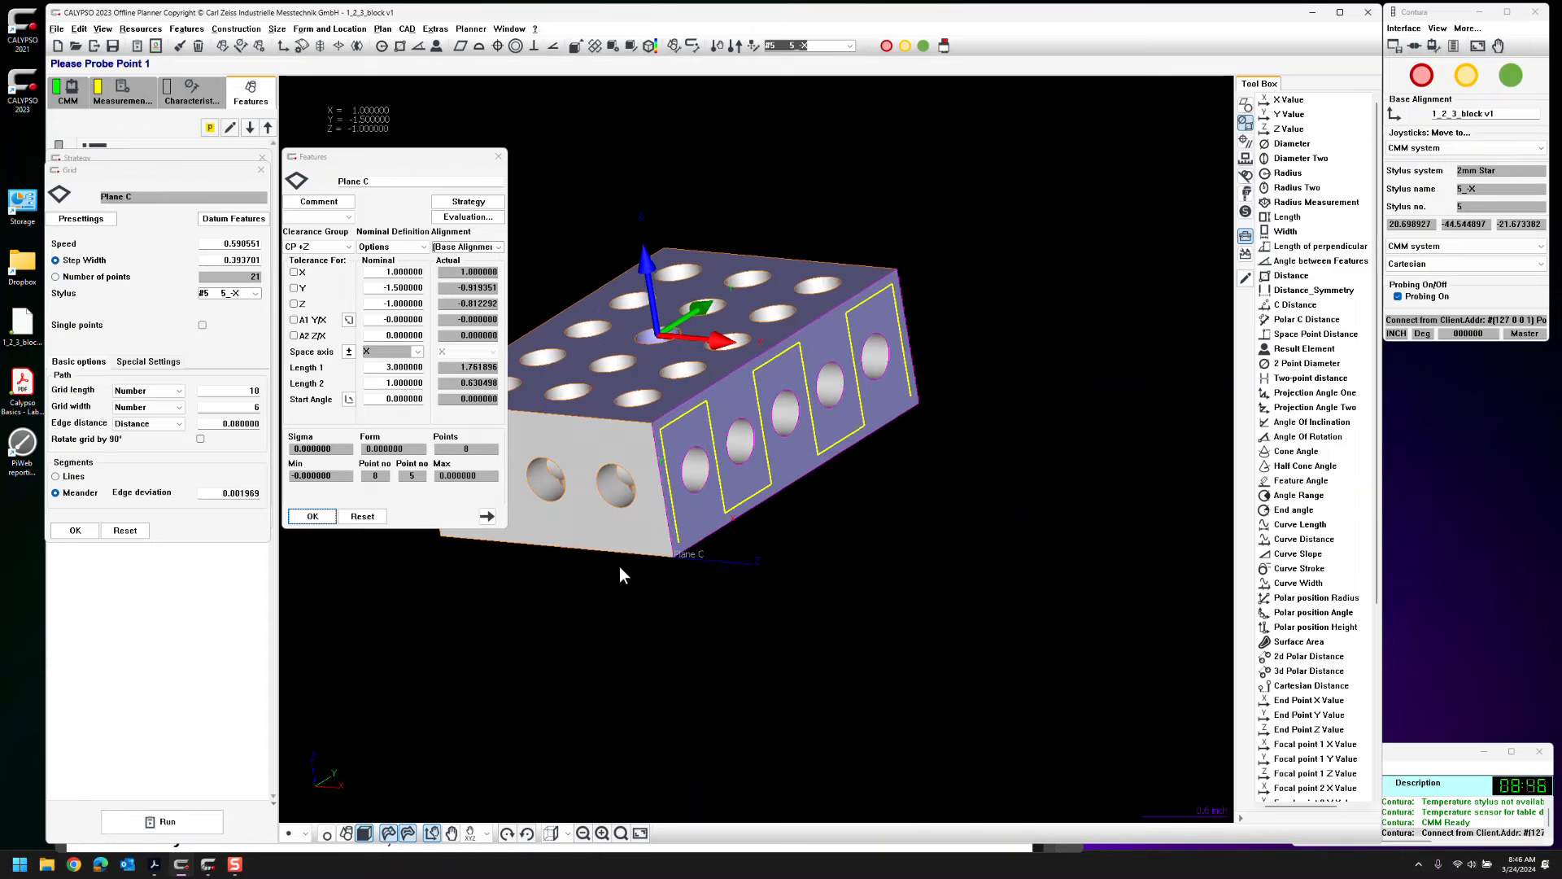
Set the grid path's step width to 0.25 and accept Plane C's feature definition
left_click(215, 260)
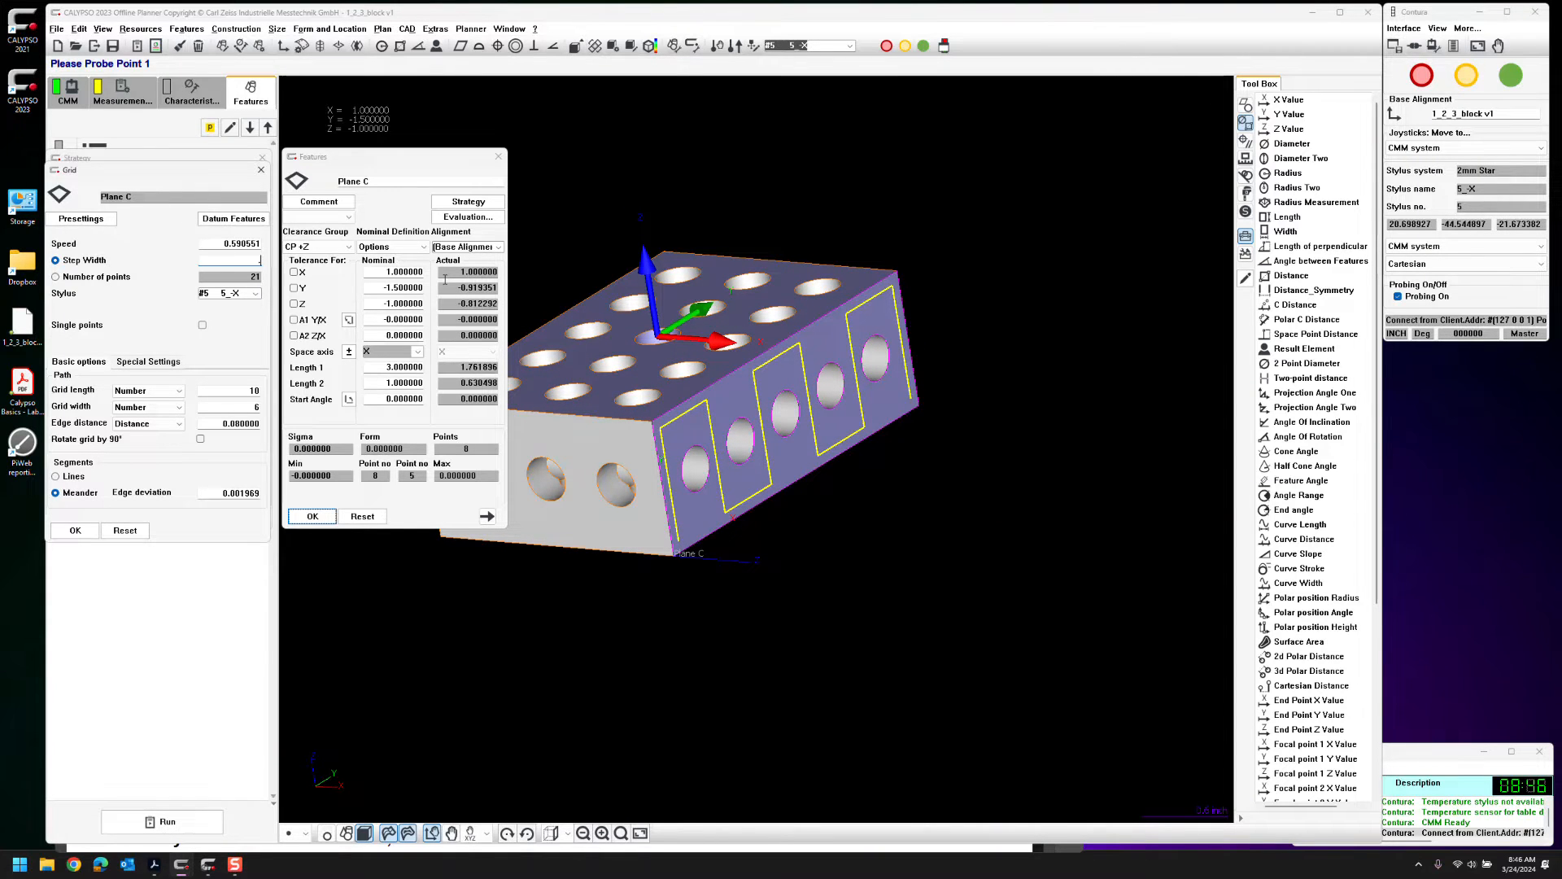
key("Tab")
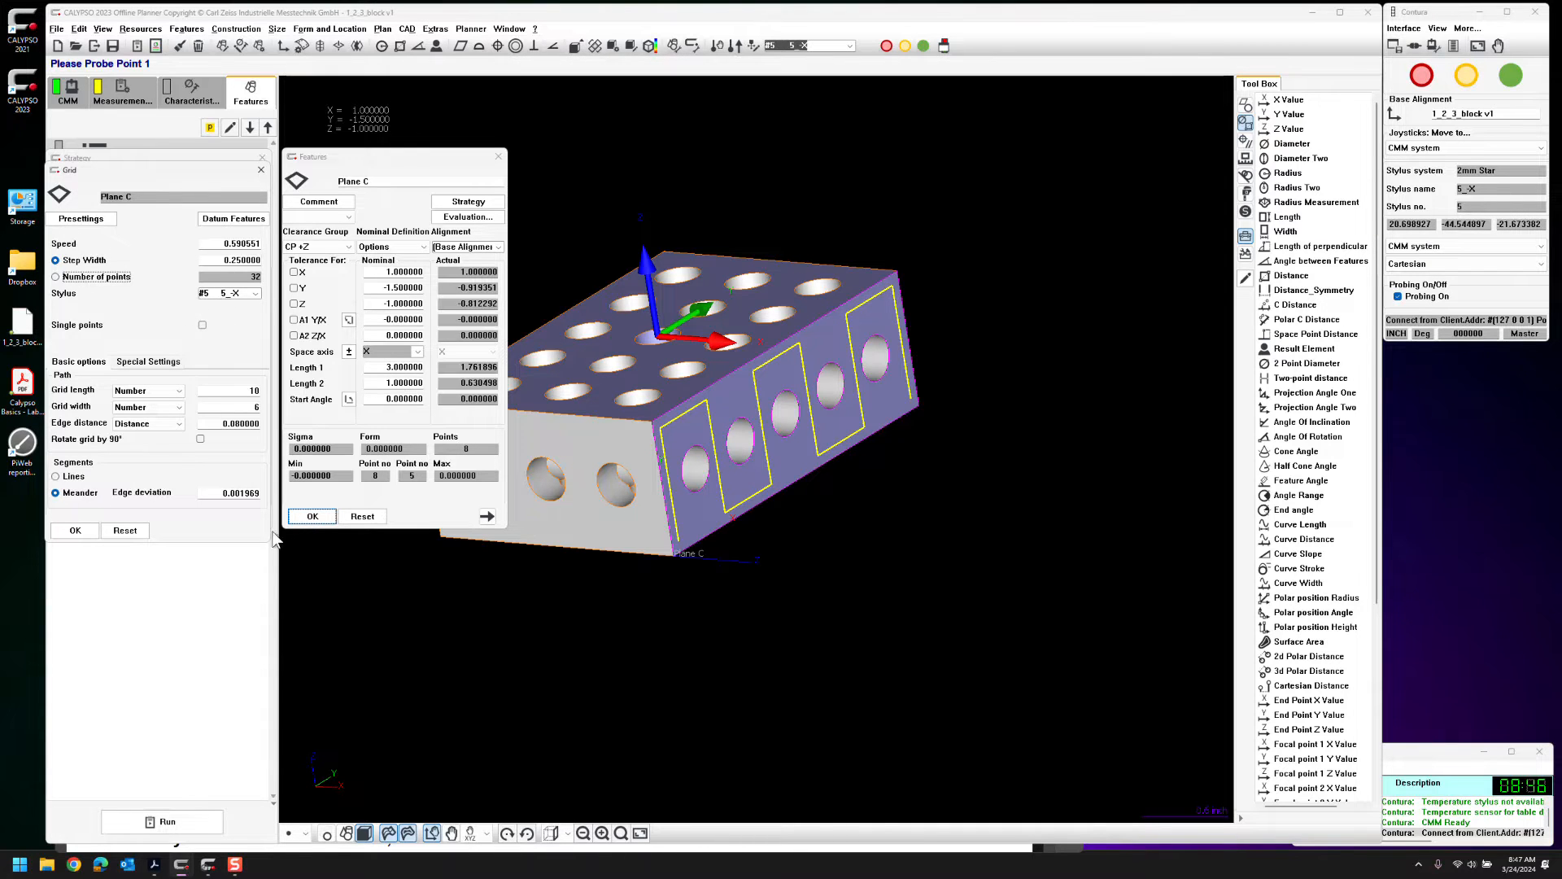
left_click(313, 517)
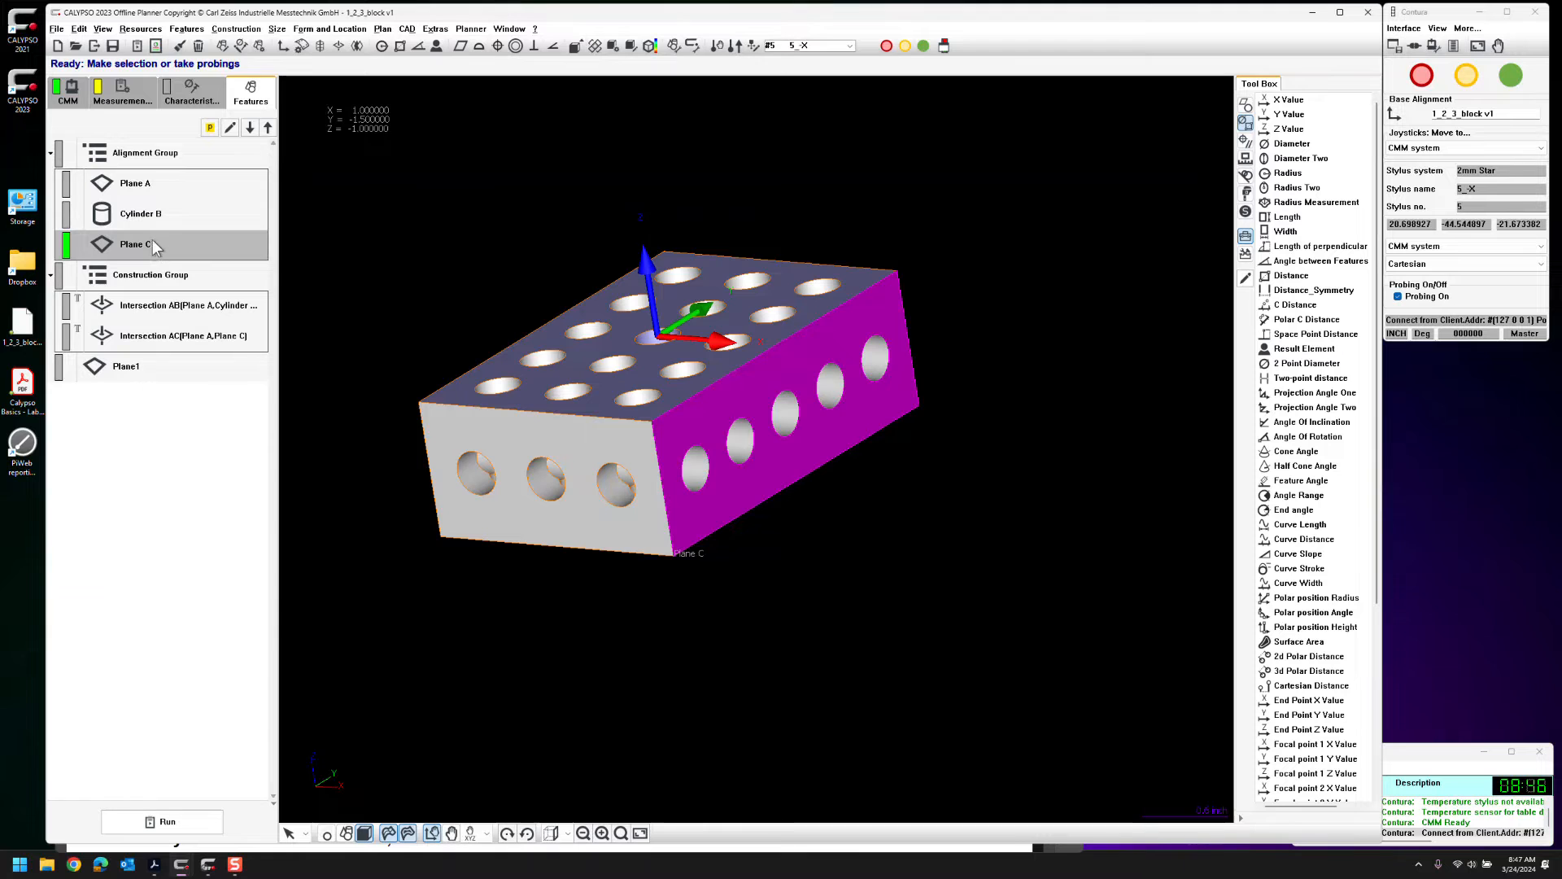
double_click(149, 241)
left_click(316, 516)
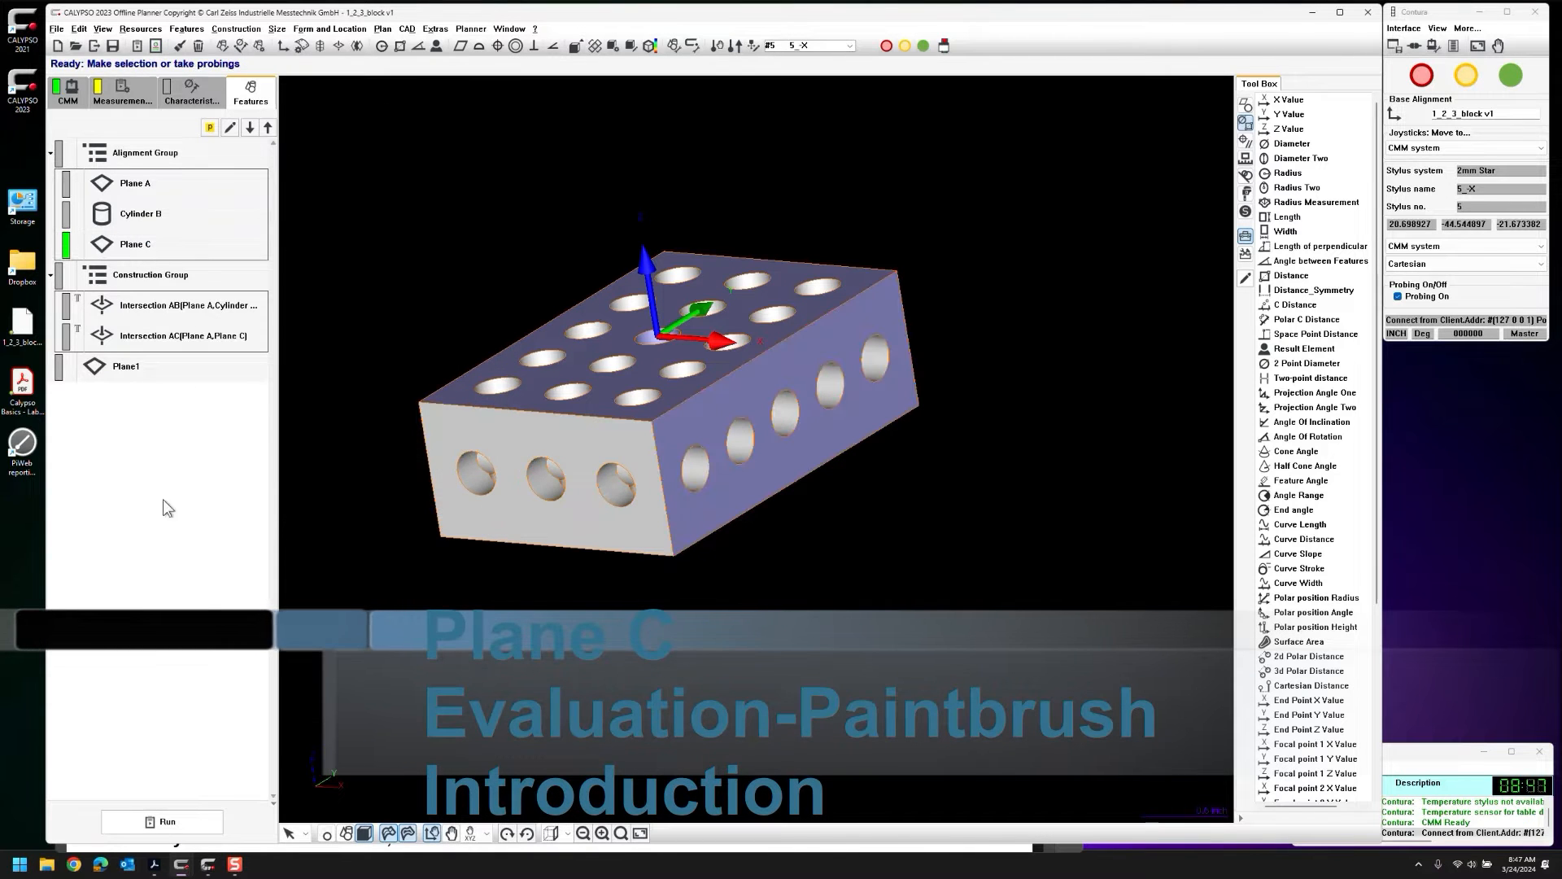
Copy only the evaluation settings from Plane A to Plane C
left_click(204, 180)
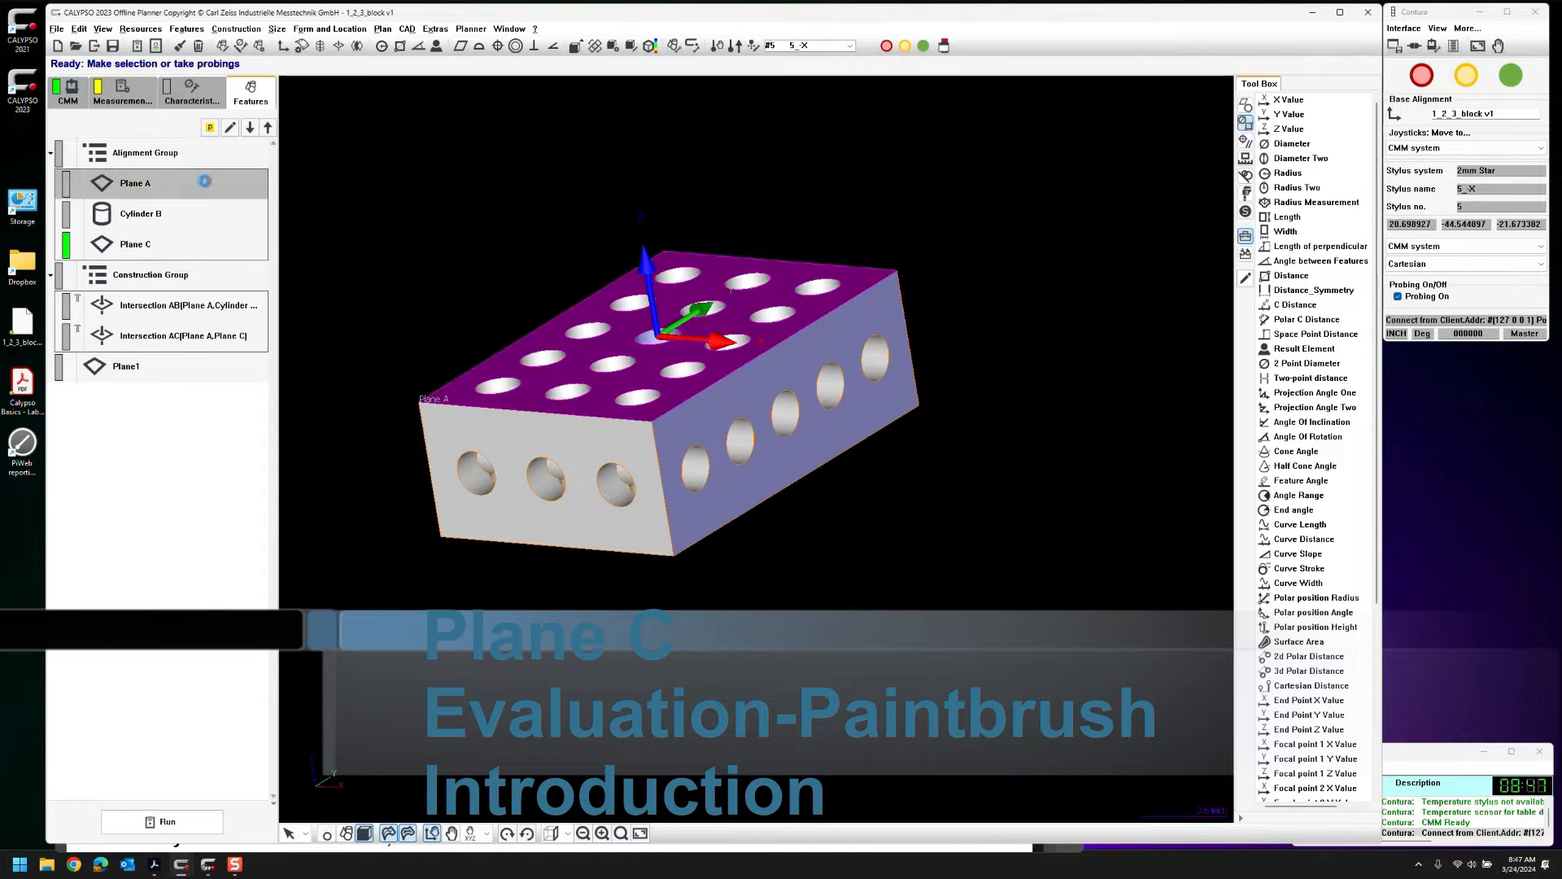
left_click(179, 47)
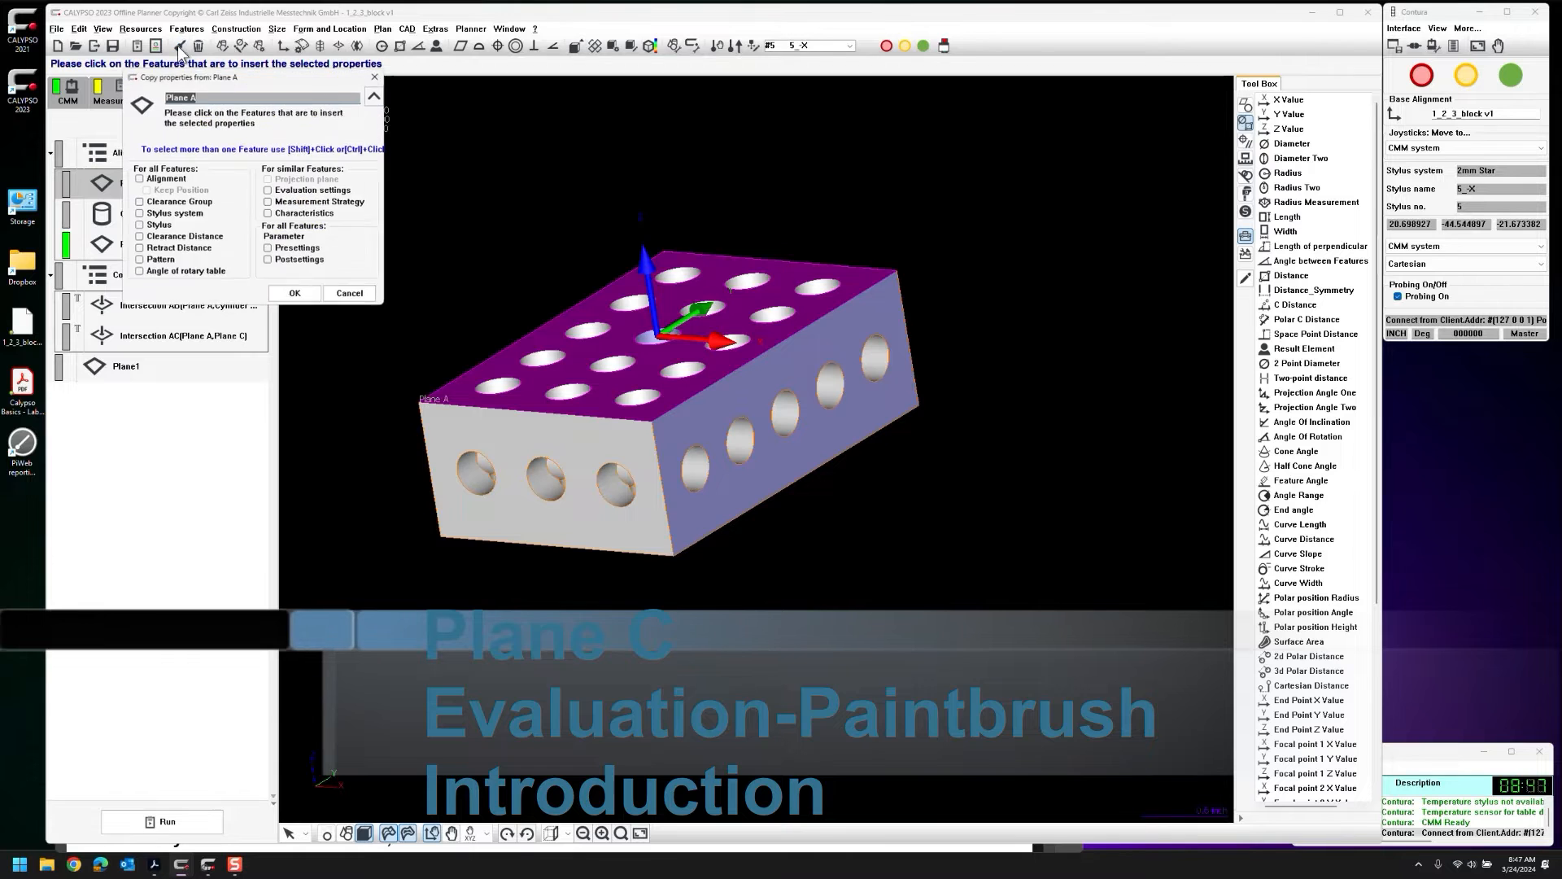
left_click(268, 190)
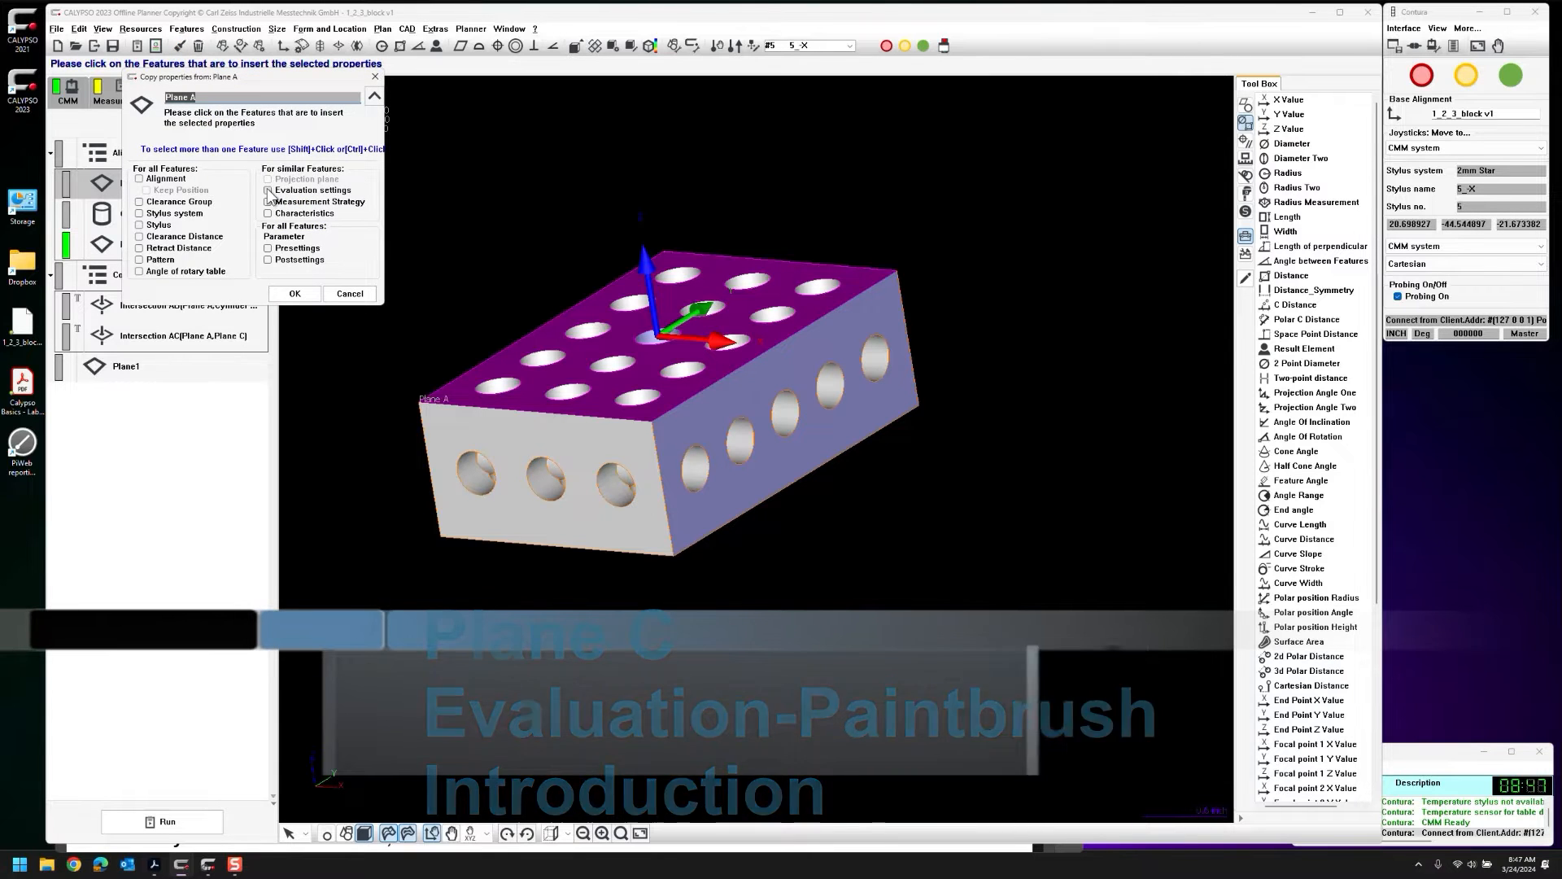
left_click(102, 245)
left_click_drag(209, 79, 309, 82)
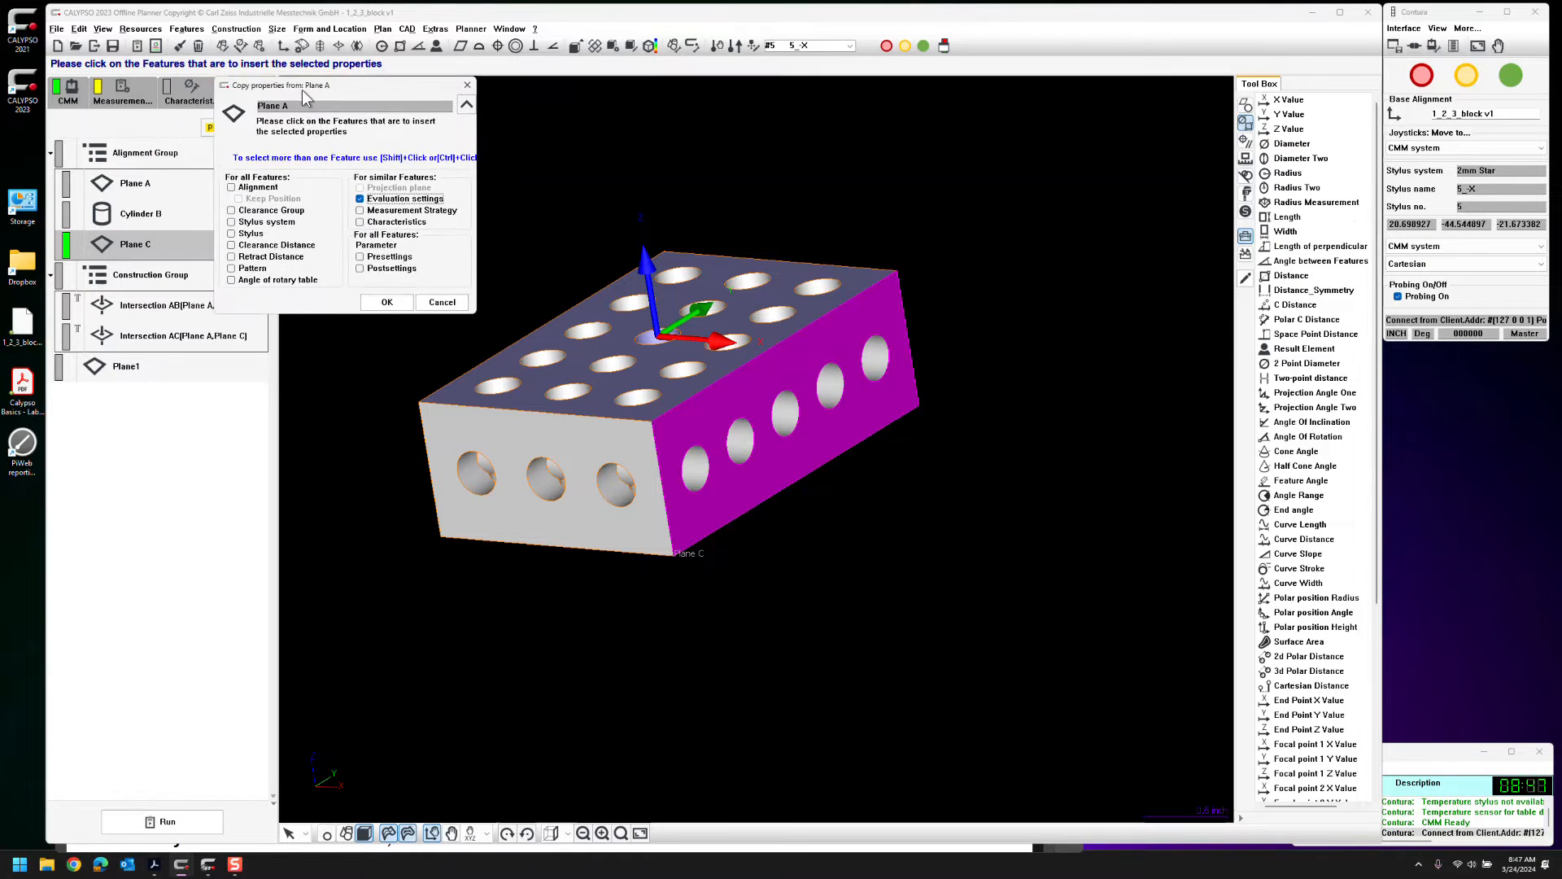
left_click(393, 296)
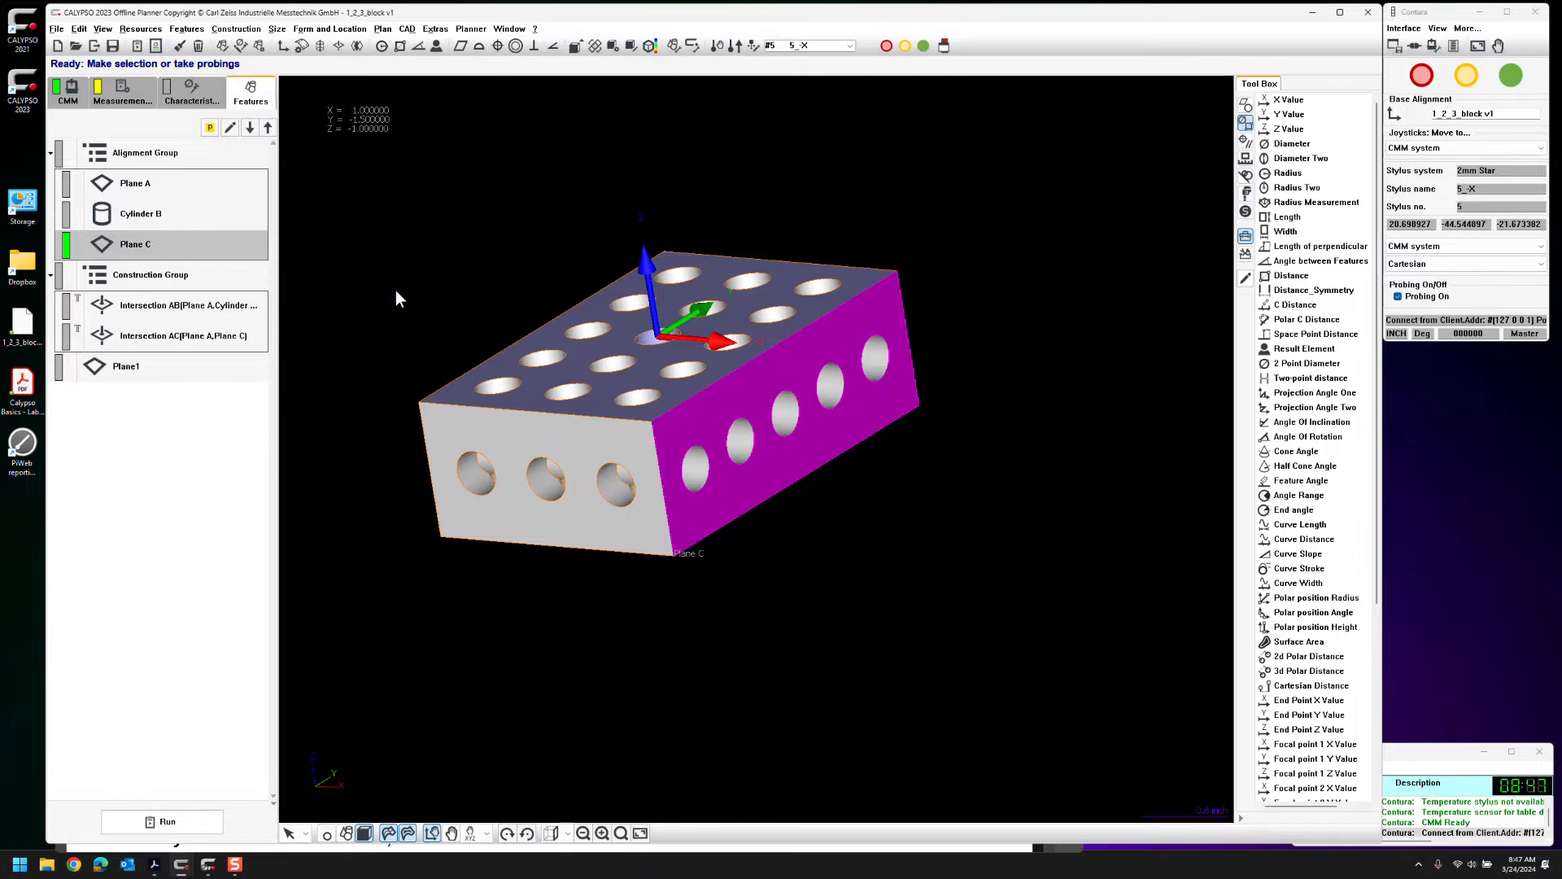
Check the filter and outlier elimination in Plane C's evaluation settings, then accept the feature
double_click(149, 255)
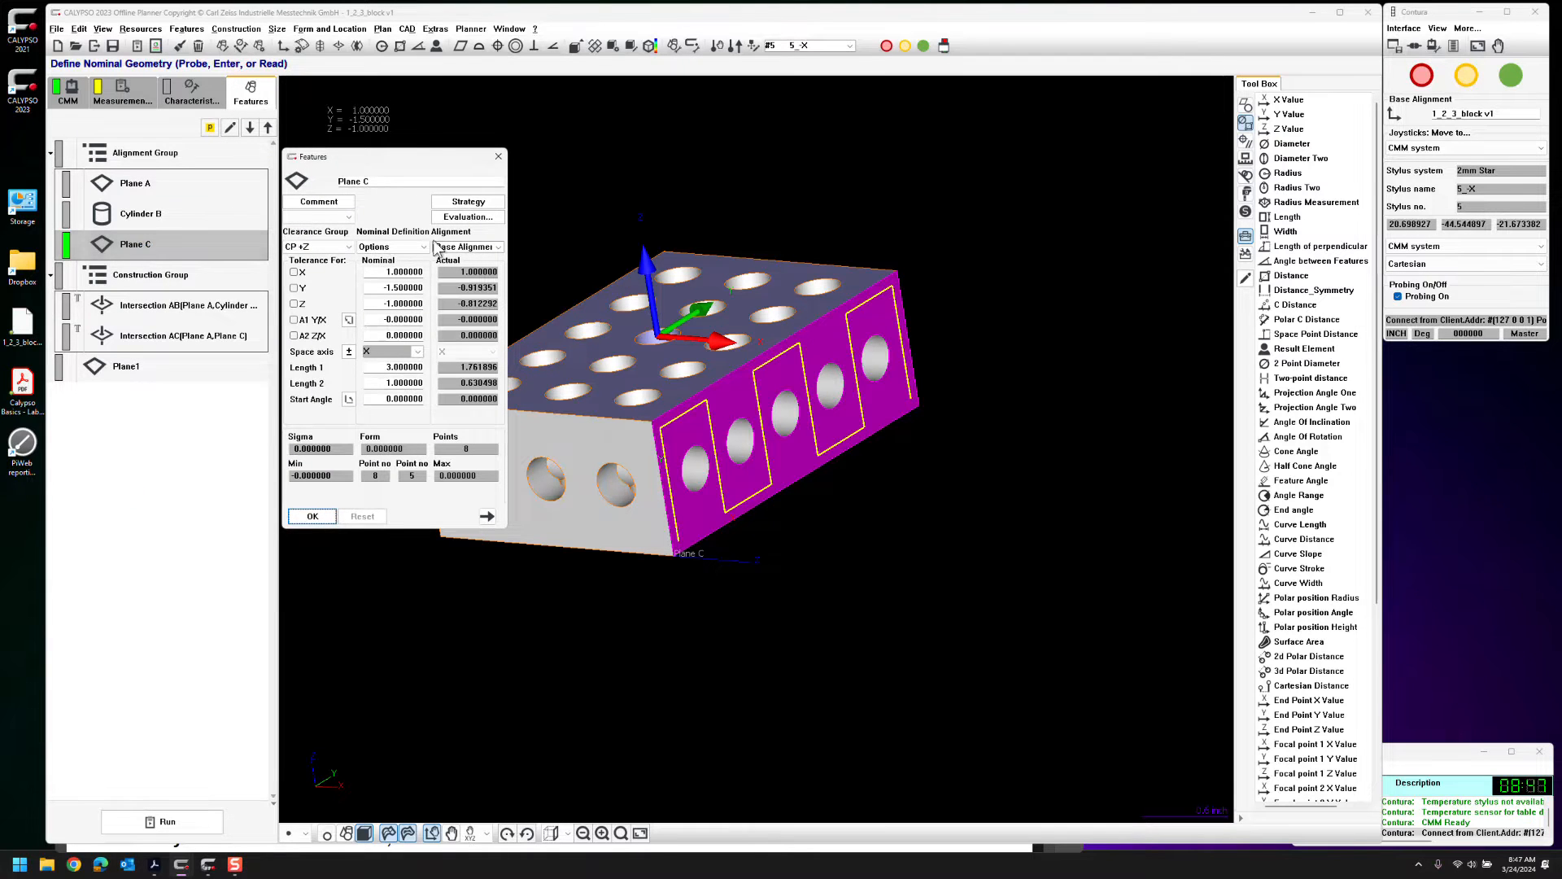
left_click(465, 216)
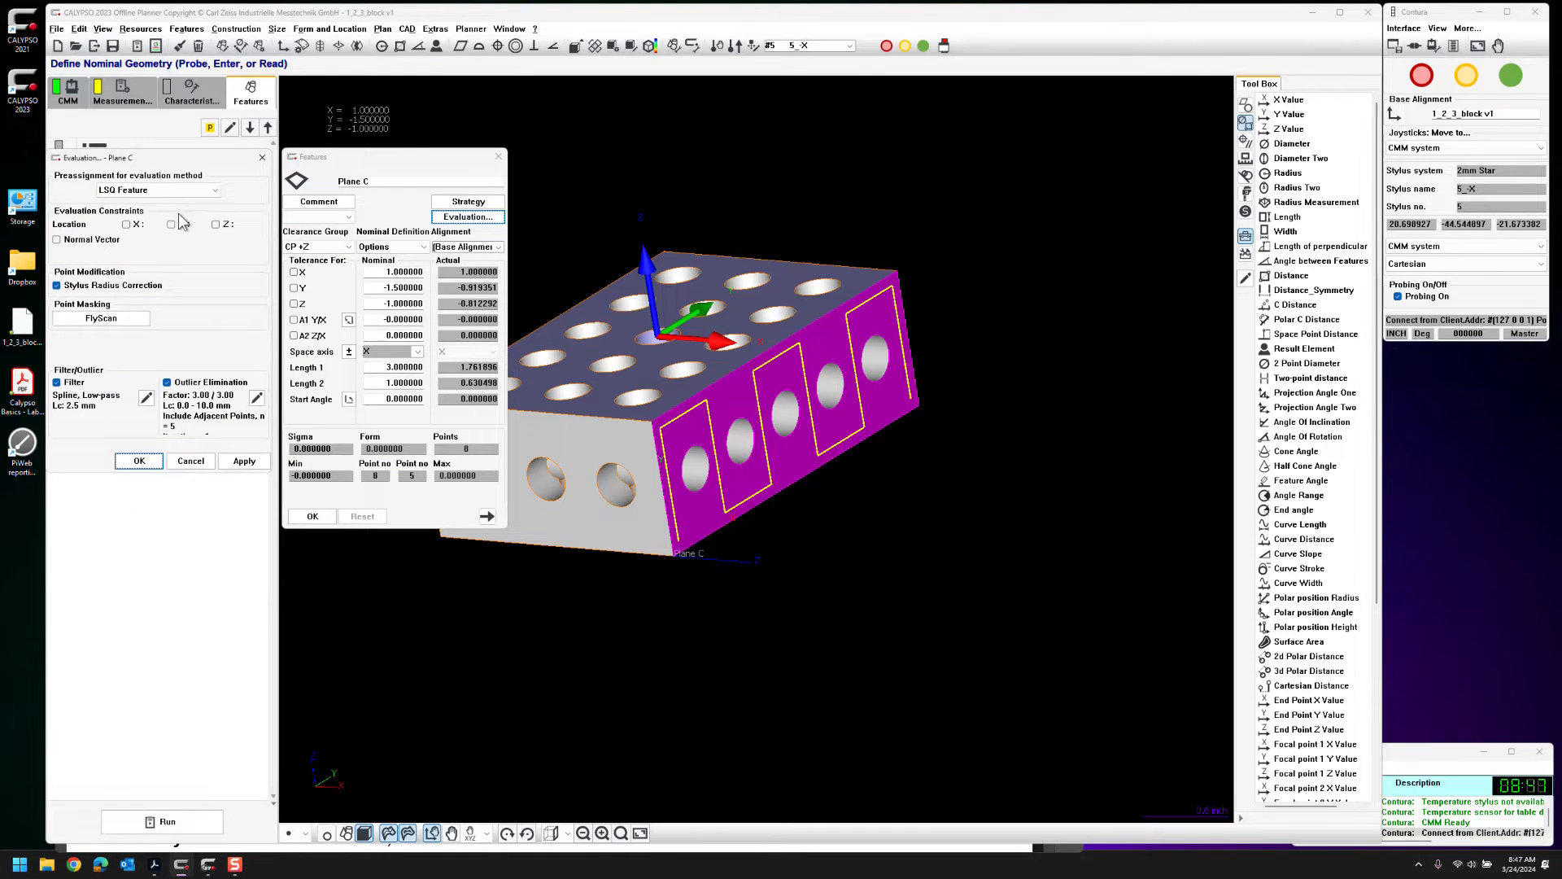
left_click(244, 461)
left_click(139, 460)
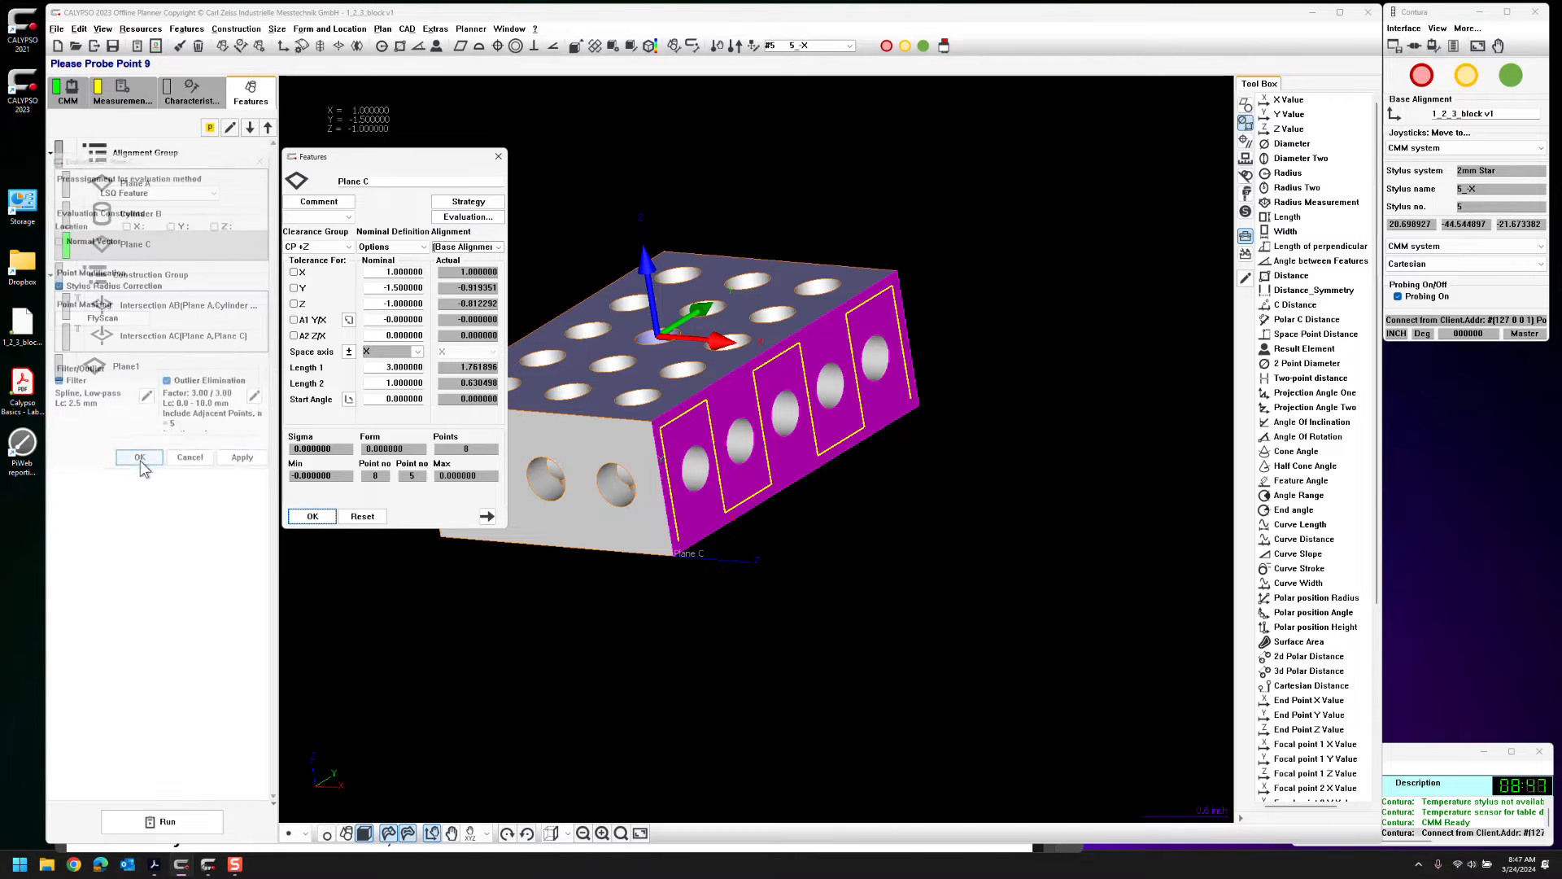
left_click(312, 516)
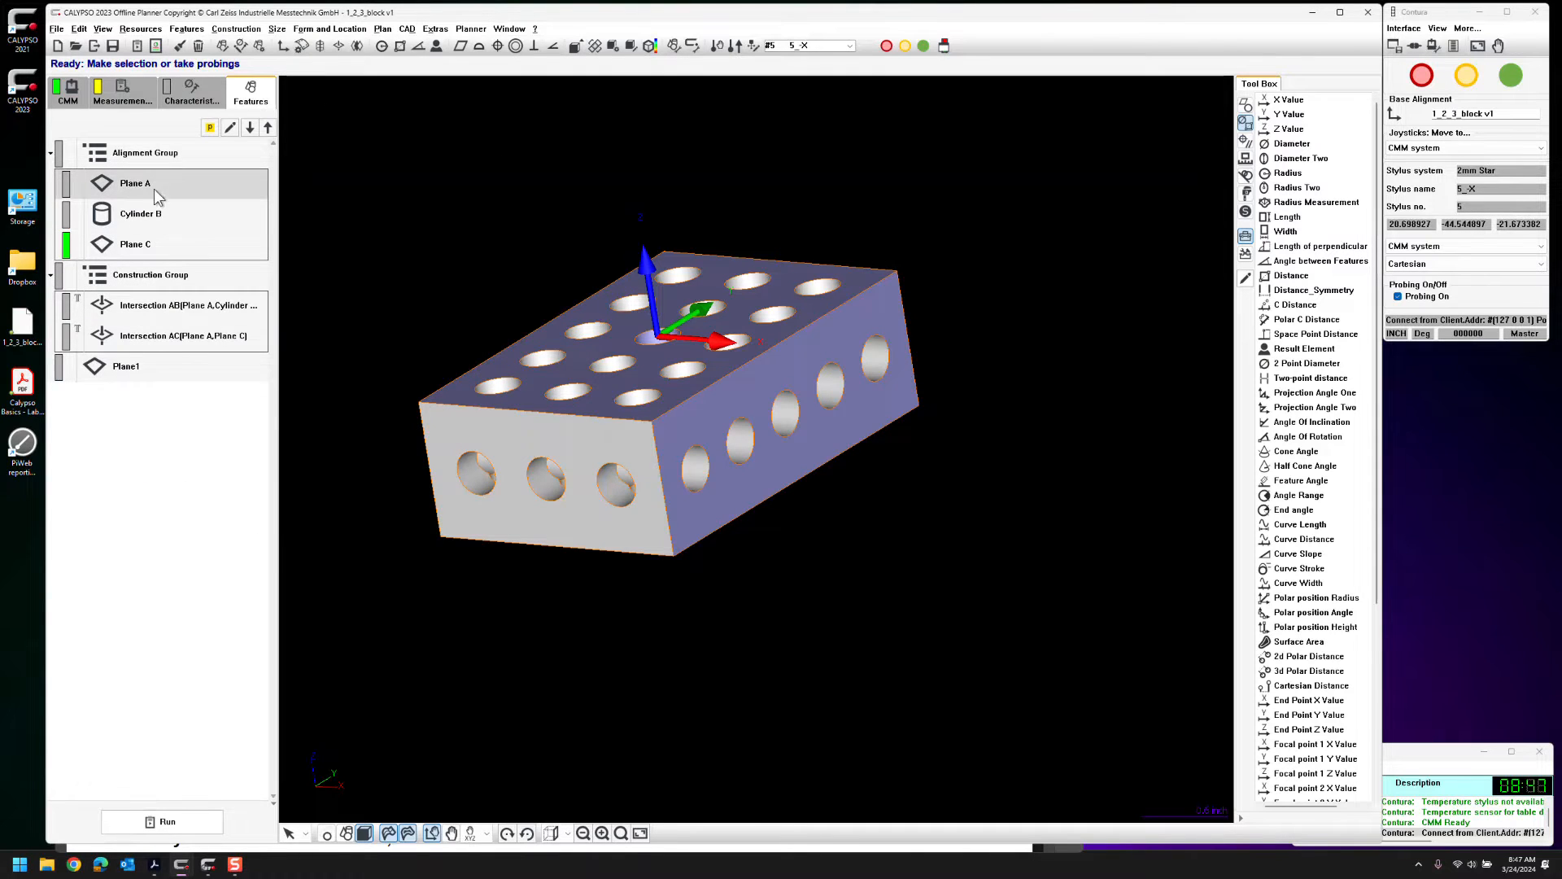
Delete the surplus Plane1 feature from the feature list and save the measurement plan
left_click(138, 366)
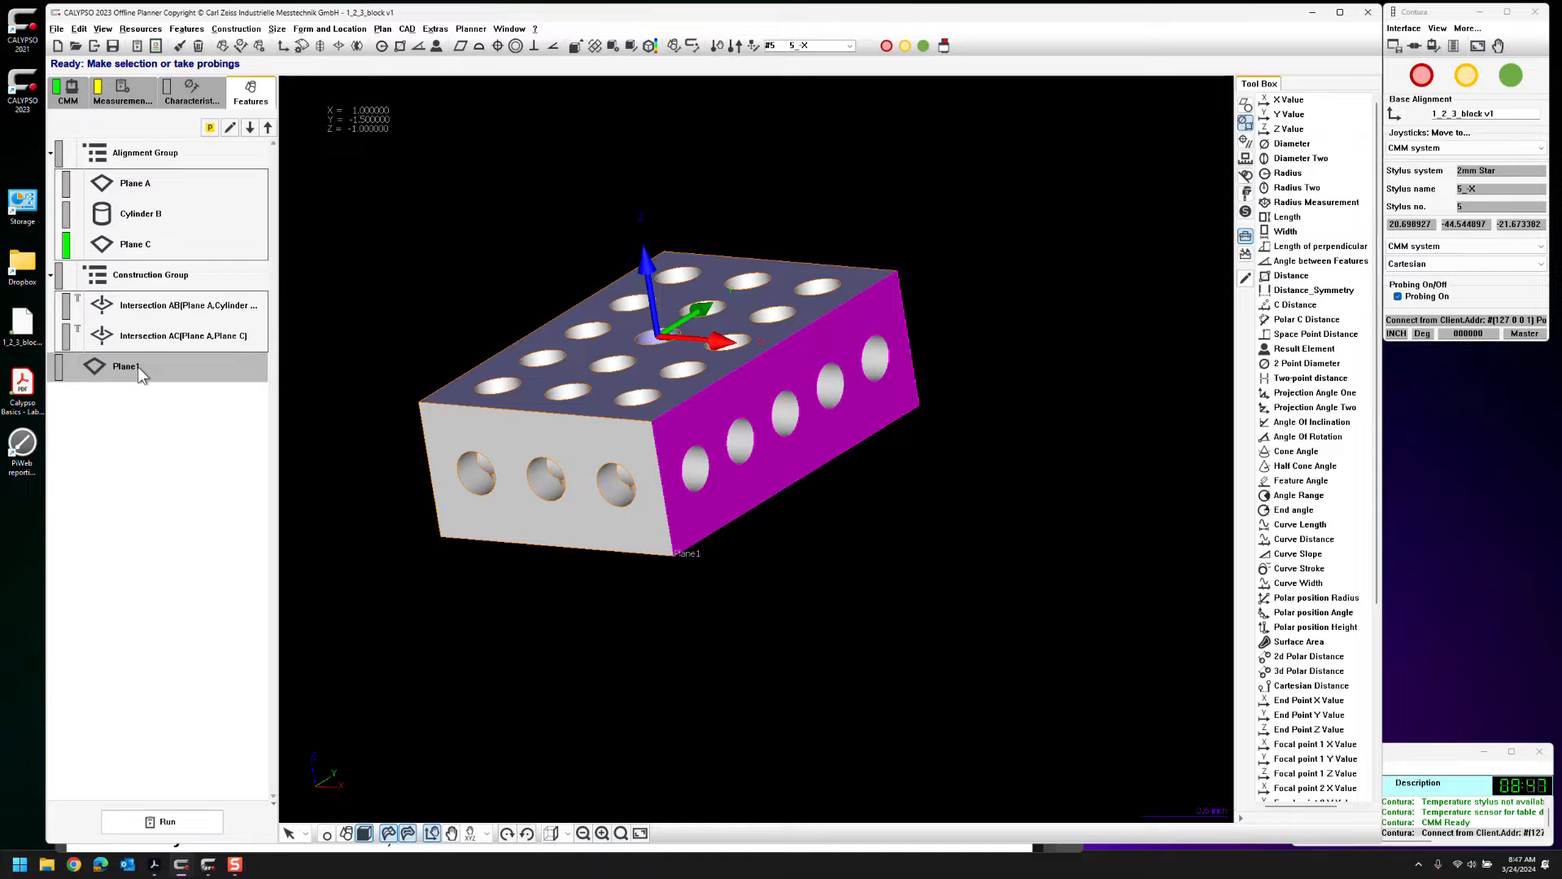
key("Delete")
left_click(114, 393)
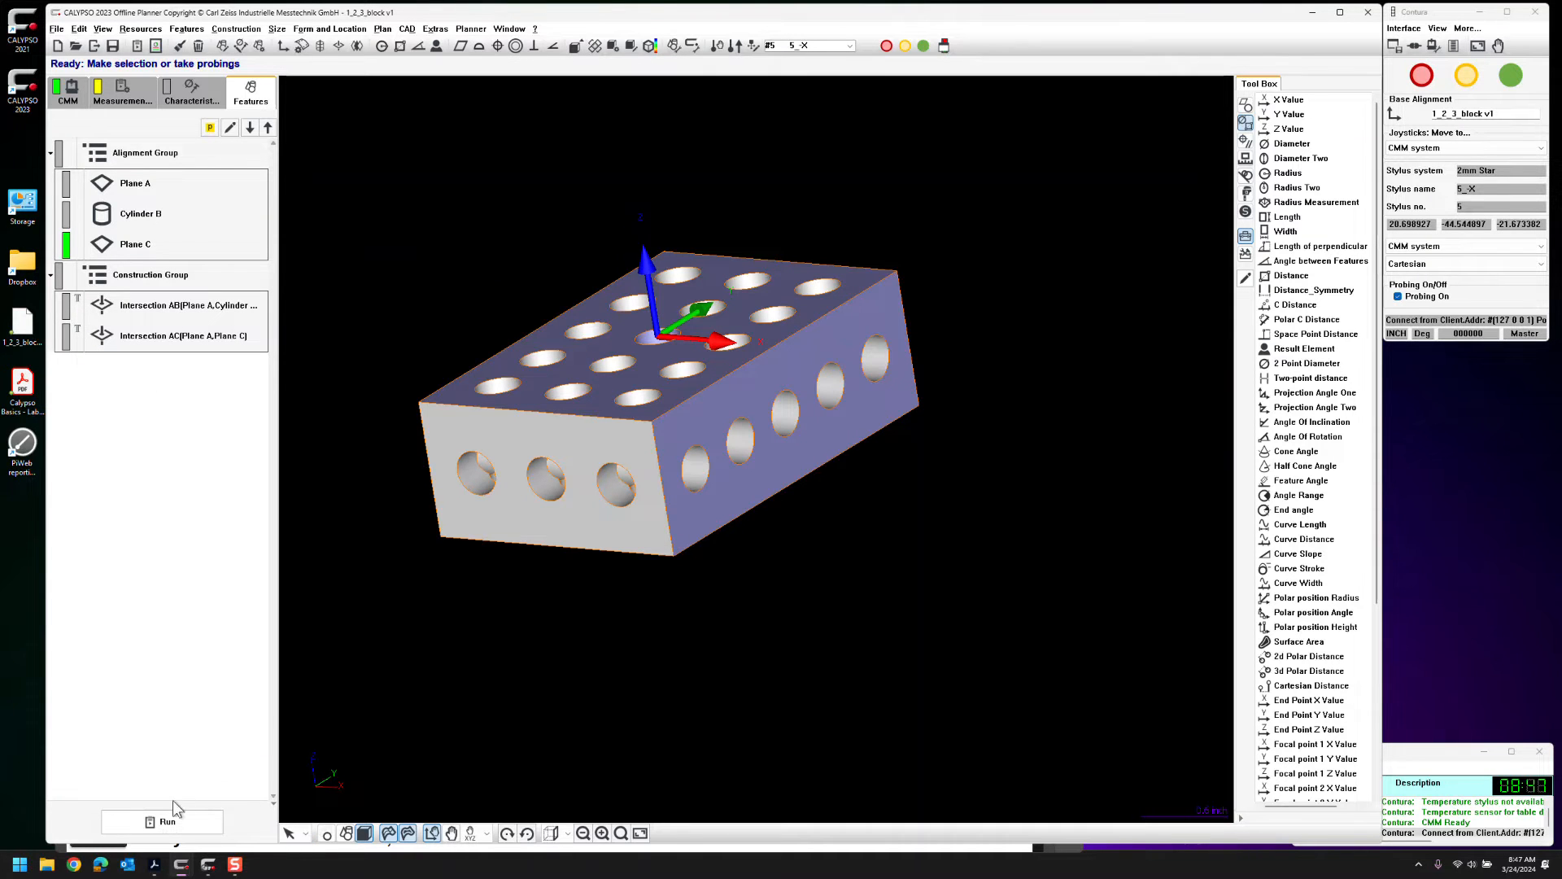
mouse_move(453, 407)
middle_mouse_down()
mouse_move(506, 405)
mouse_move(538, 436)
mouse_move(491, 409)
mouse_move(452, 438)
mouse_move(511, 447)
mouse_move(467, 456)
middle_mouse_up()
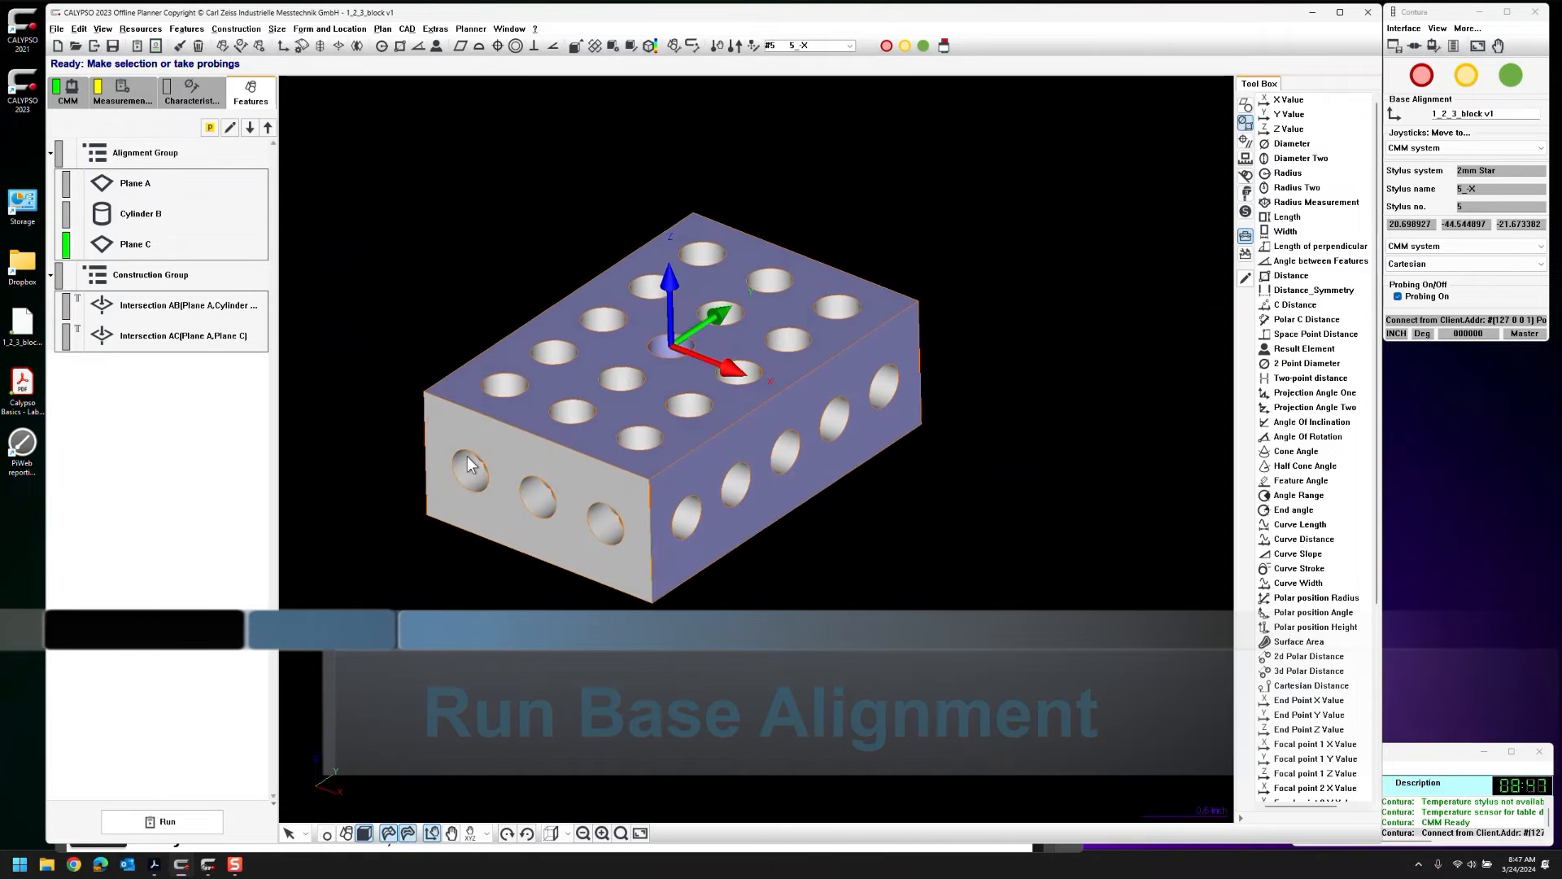
left_click(114, 46)
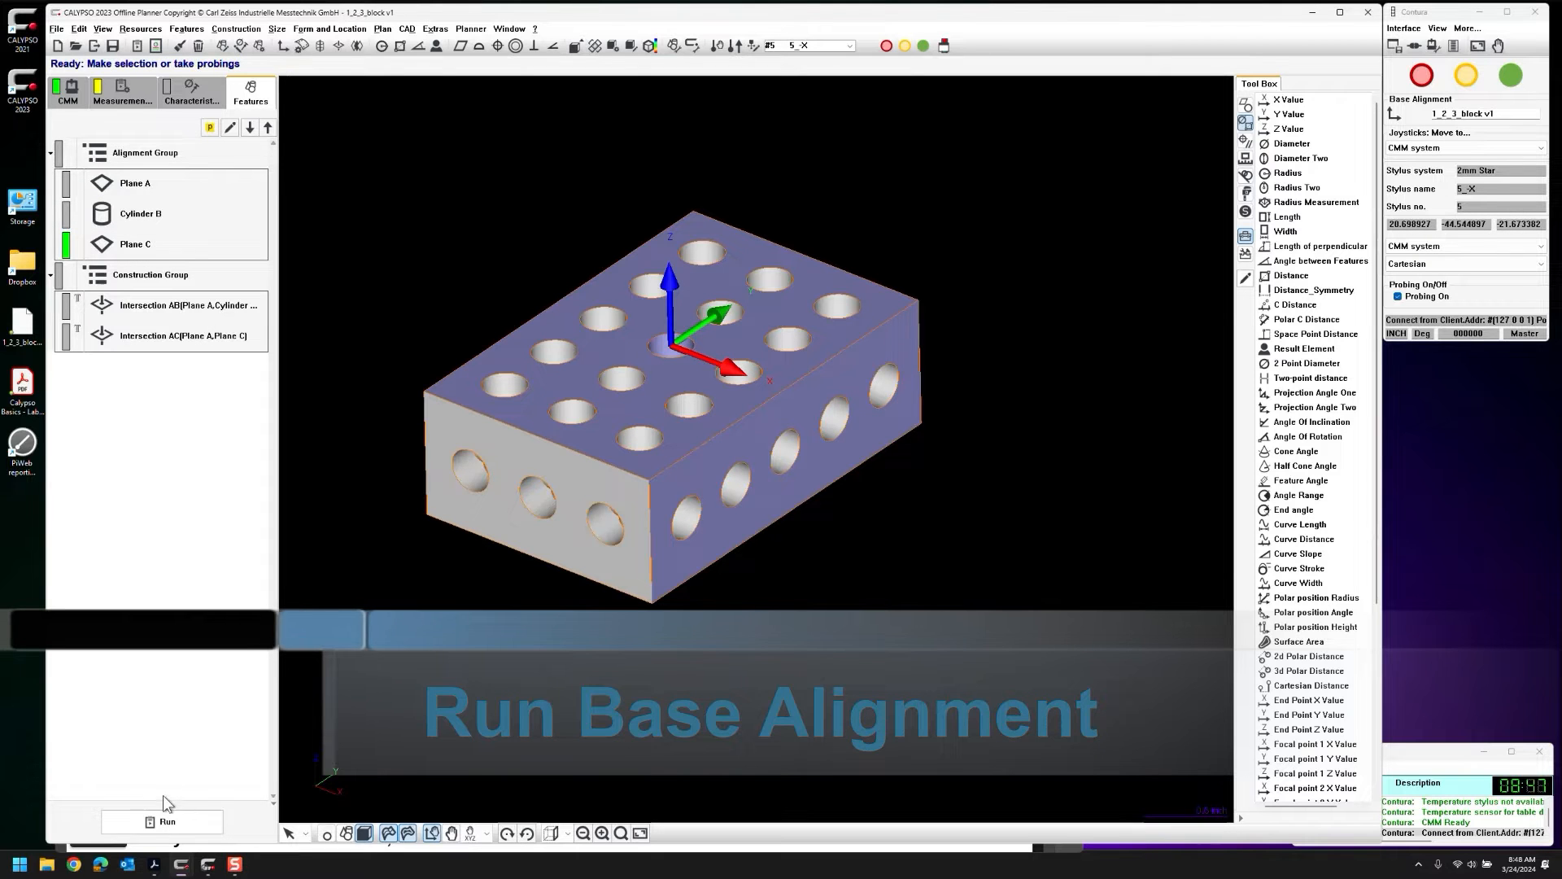
Prepare the measurement plan run with existing results cleared, order of run From Feature List and run mode Normal
left_click(163, 822)
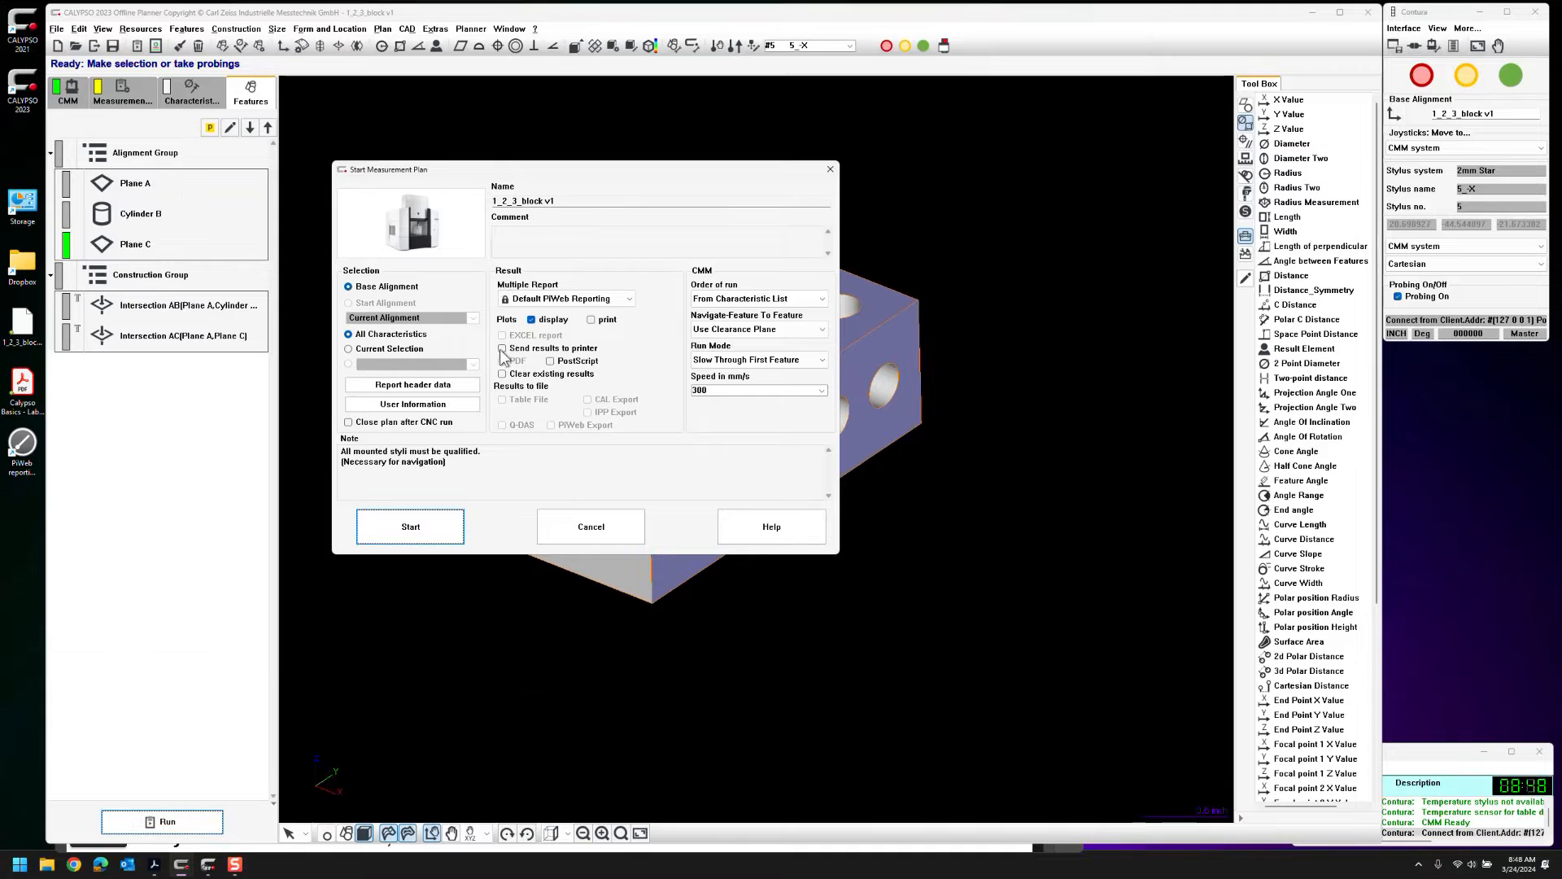
left_click(502, 374)
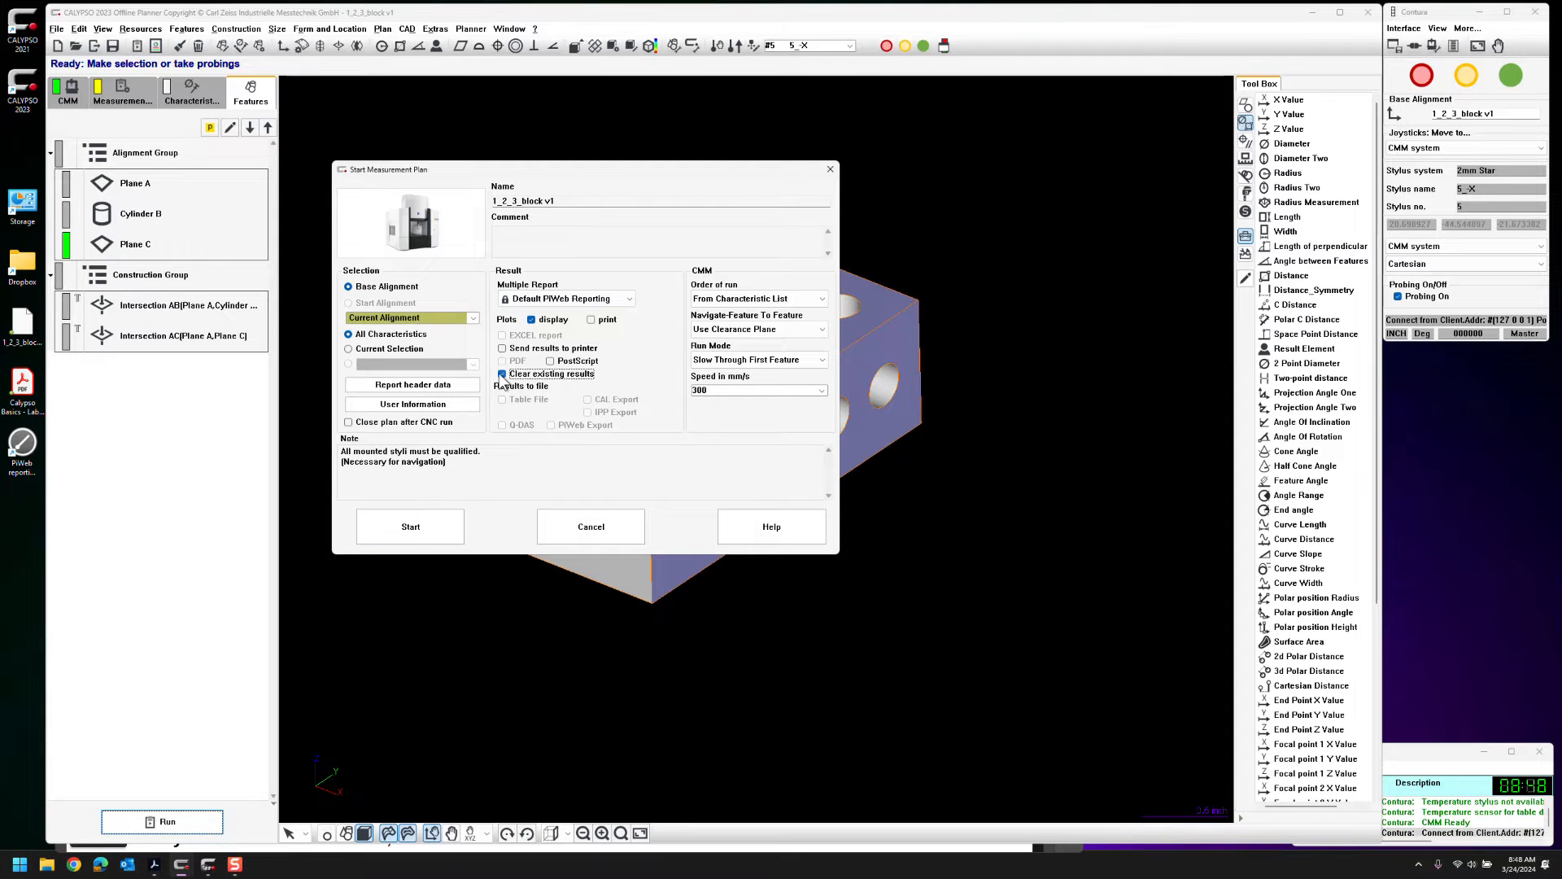
left_click(749, 298)
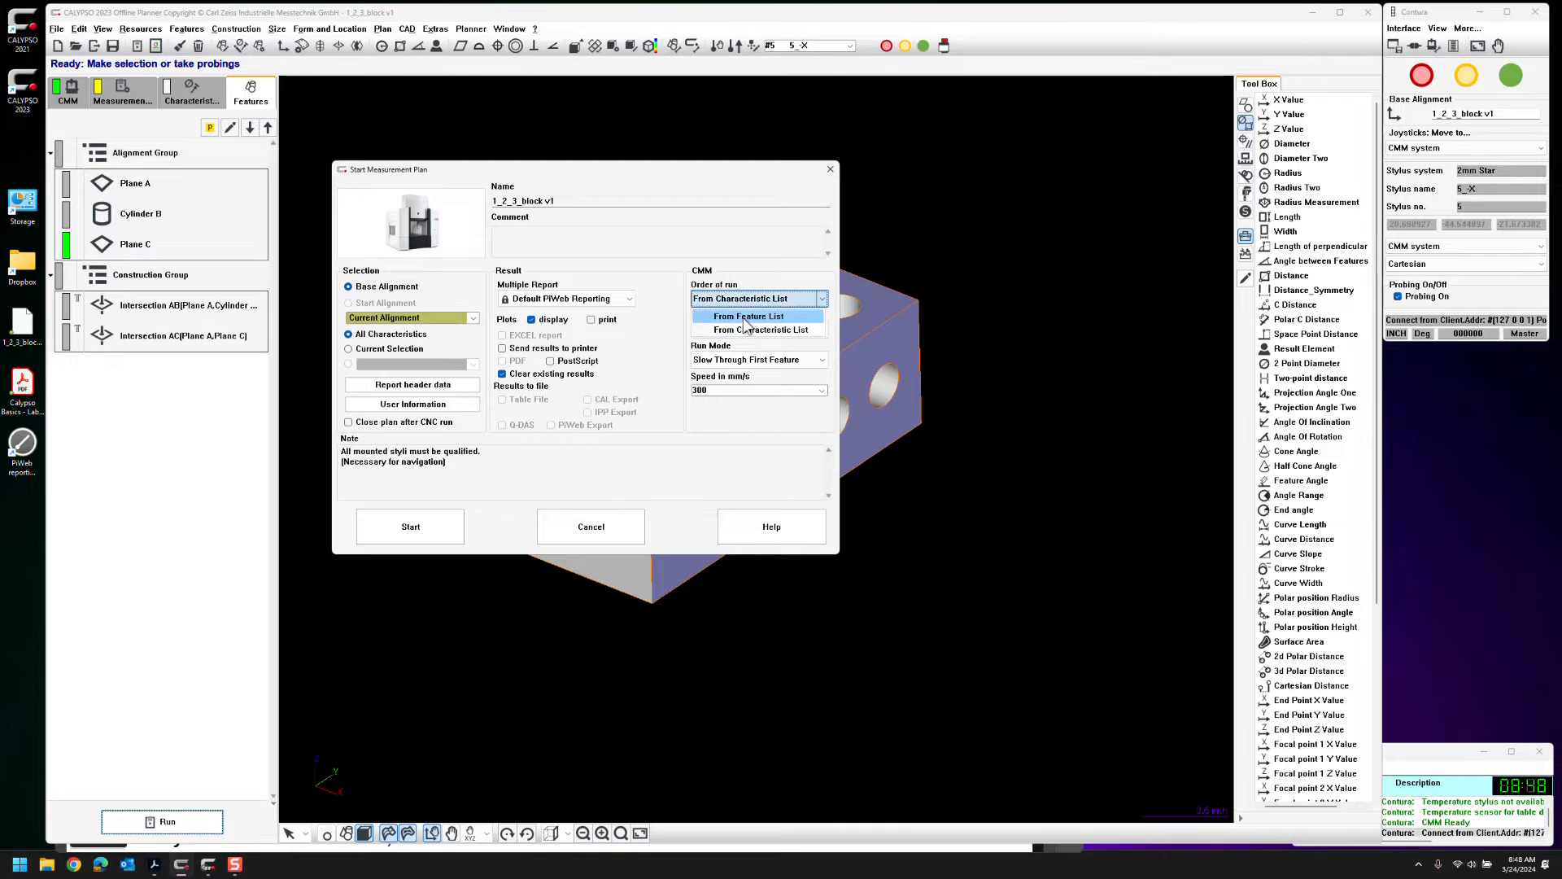
left_click(746, 325)
left_click(737, 330)
left_click(749, 361)
left_click(757, 359)
left_click(745, 384)
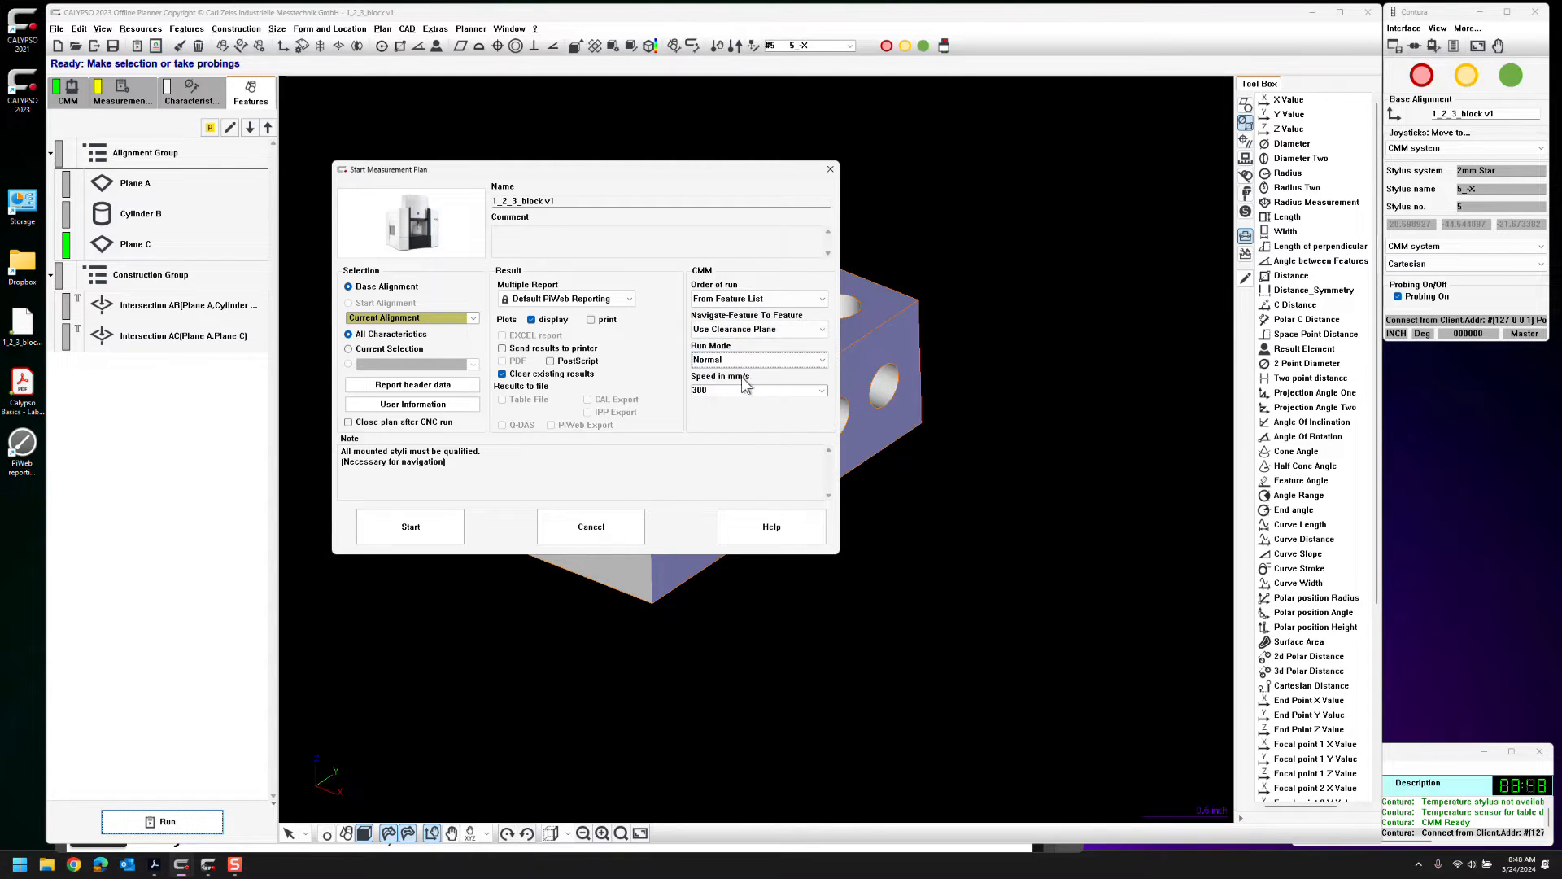
Set the run speed to 160 mm/s, choose Manual Alignment for the base alignment and start the measurement run
left_click(815, 391)
left_click(823, 392)
left_click(724, 459)
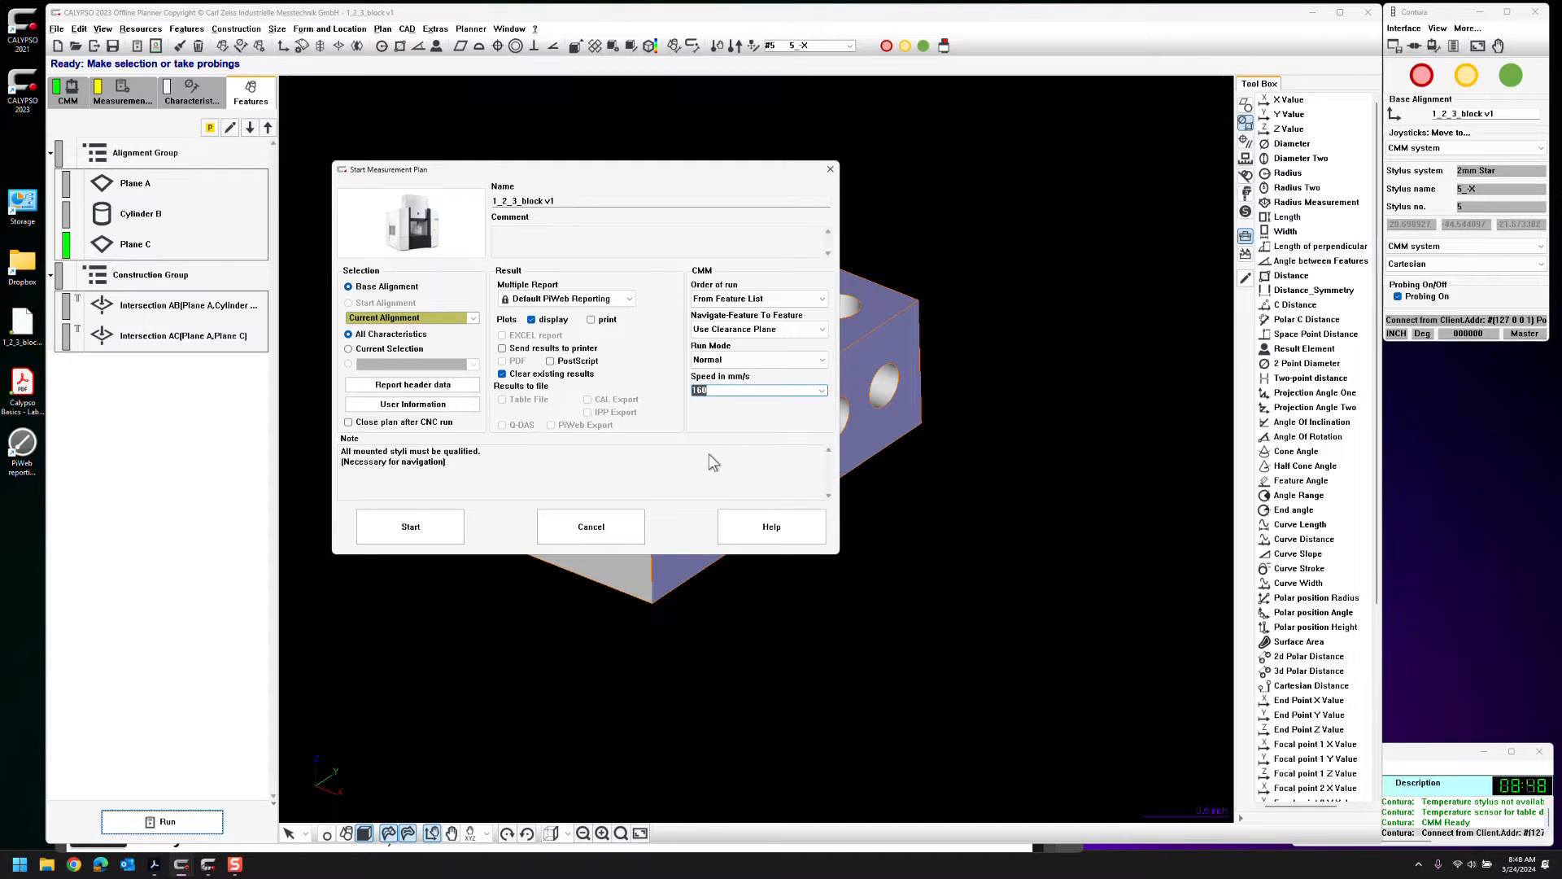
left_click(472, 319)
left_click(407, 335)
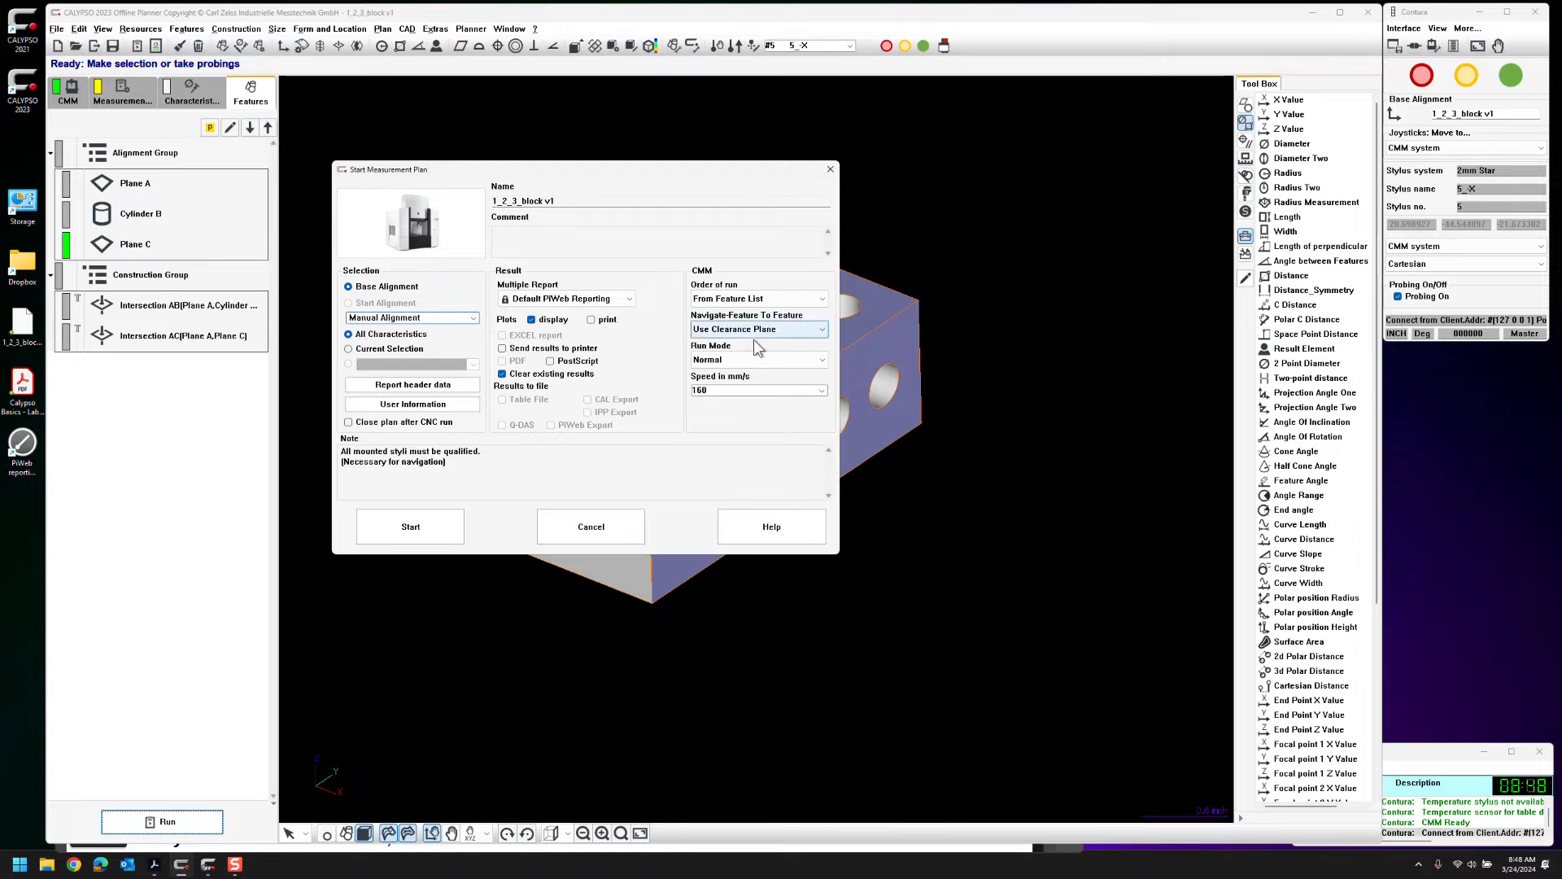
left_click(453, 530)
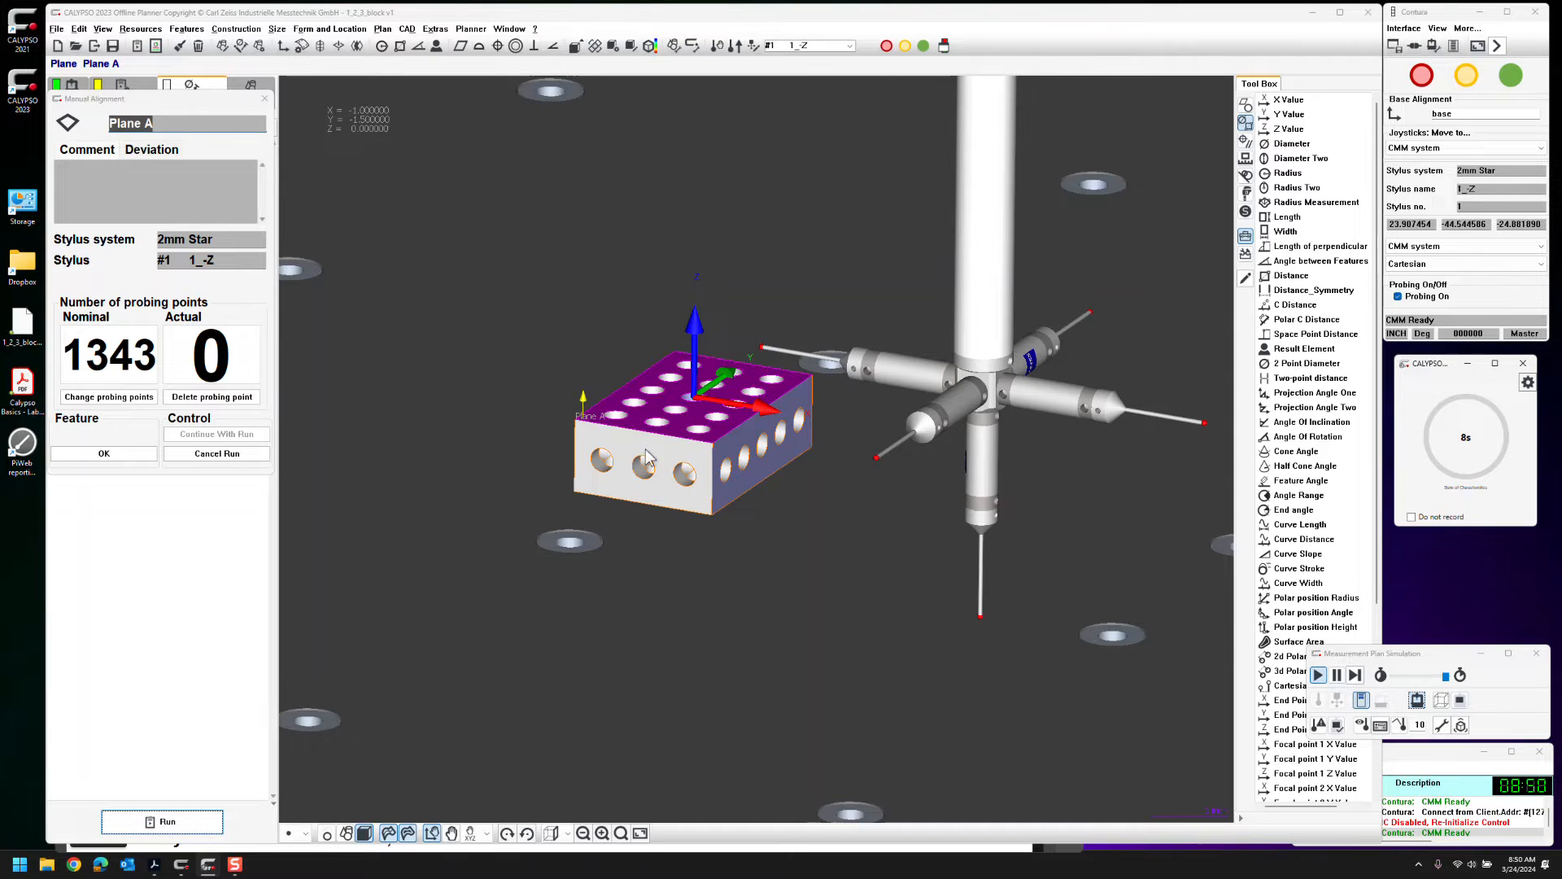
Probe four points near the corners of Plane A for the manual alignment and accept the feature
left_click(592, 422)
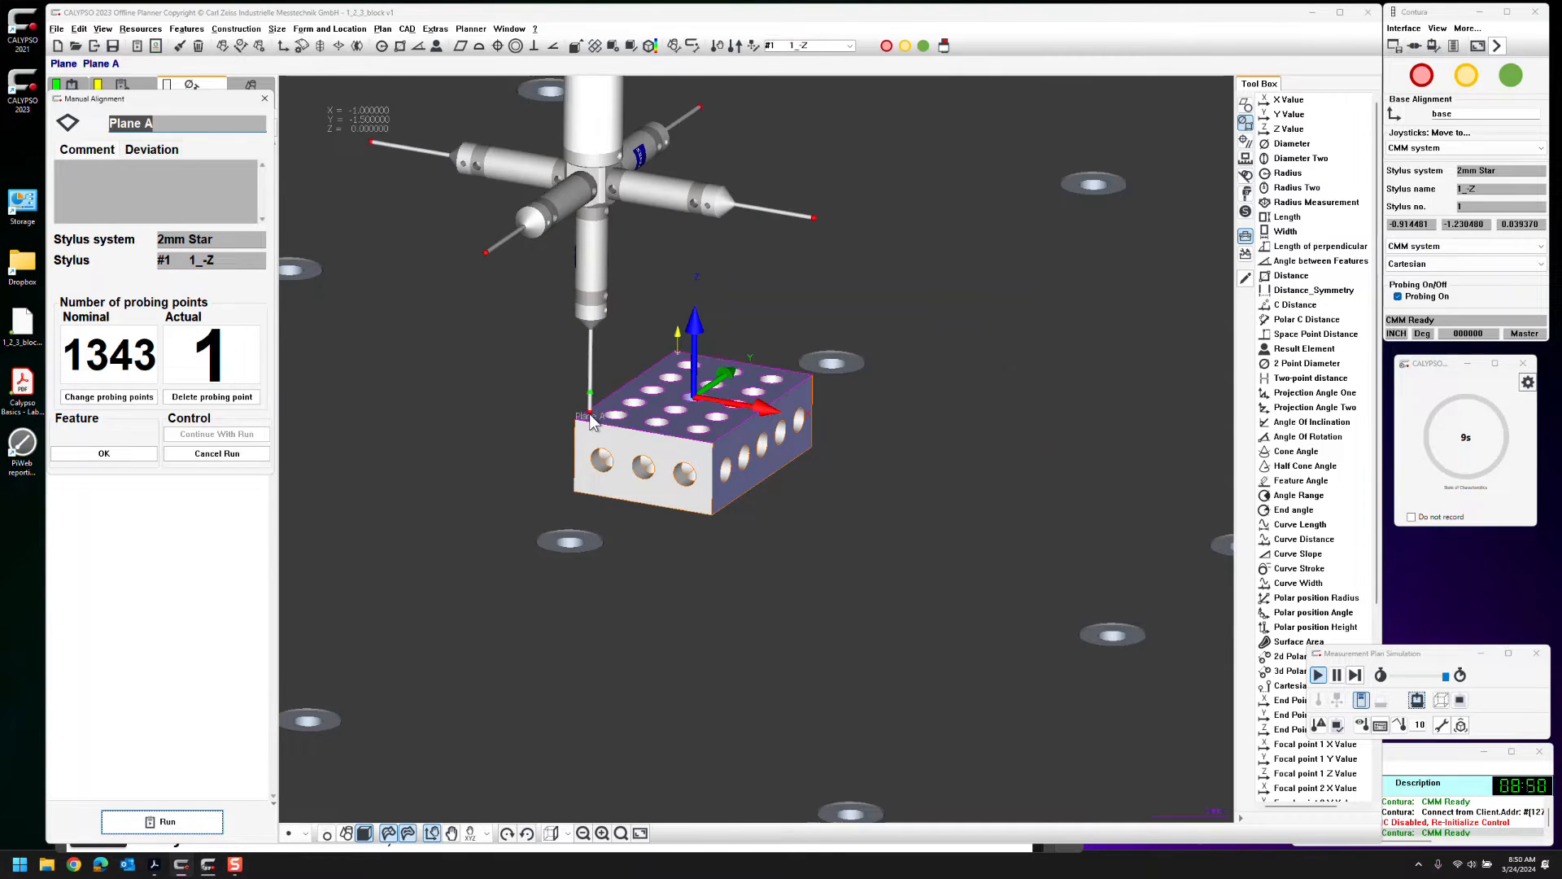
left_click(675, 359)
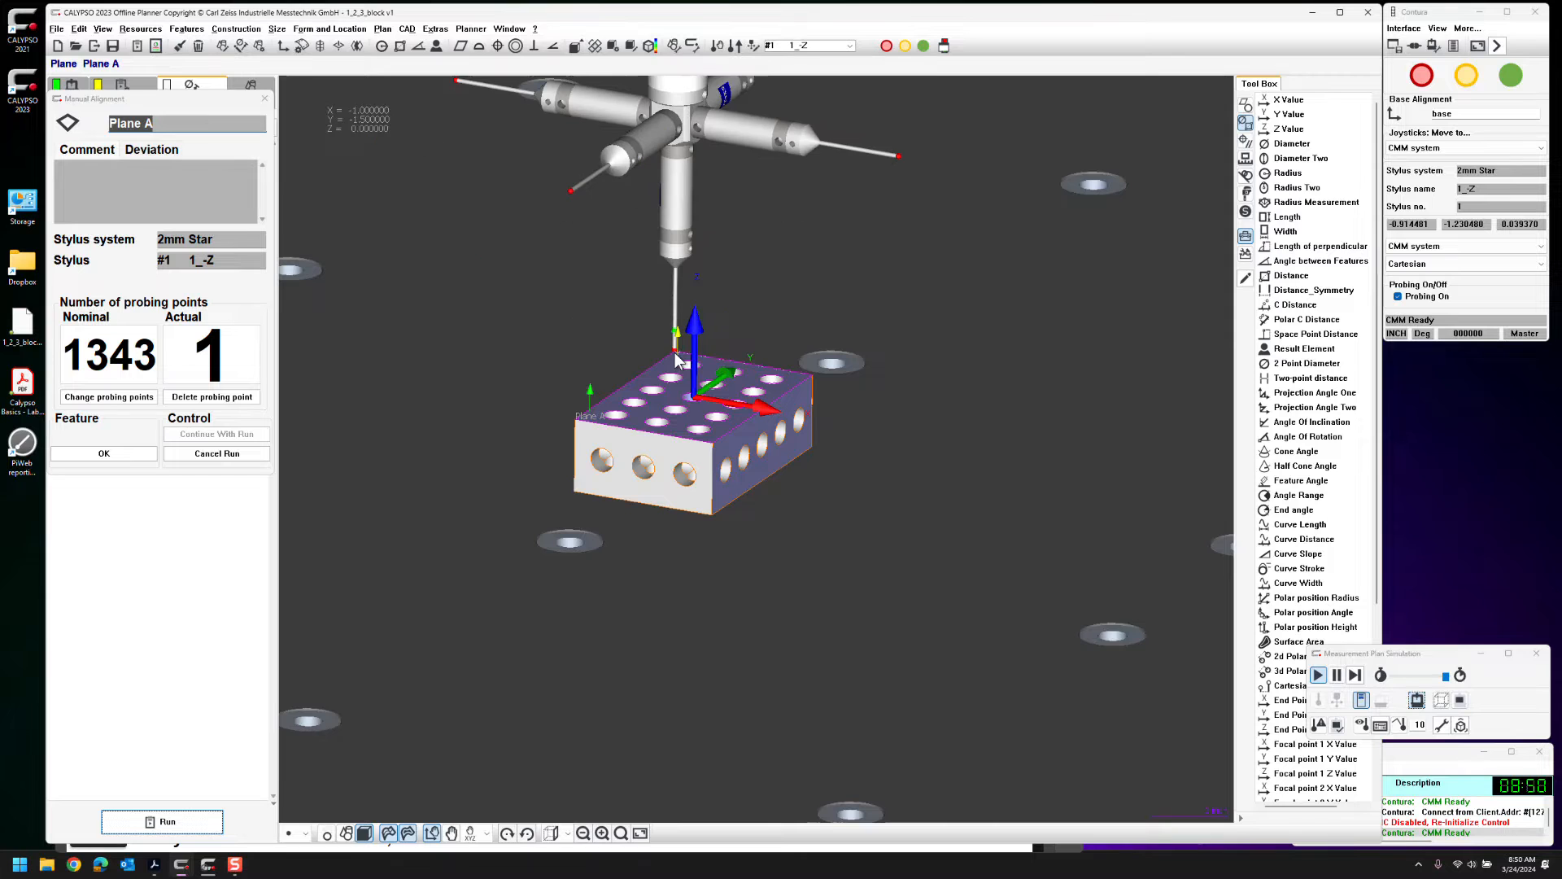
left_click(801, 383)
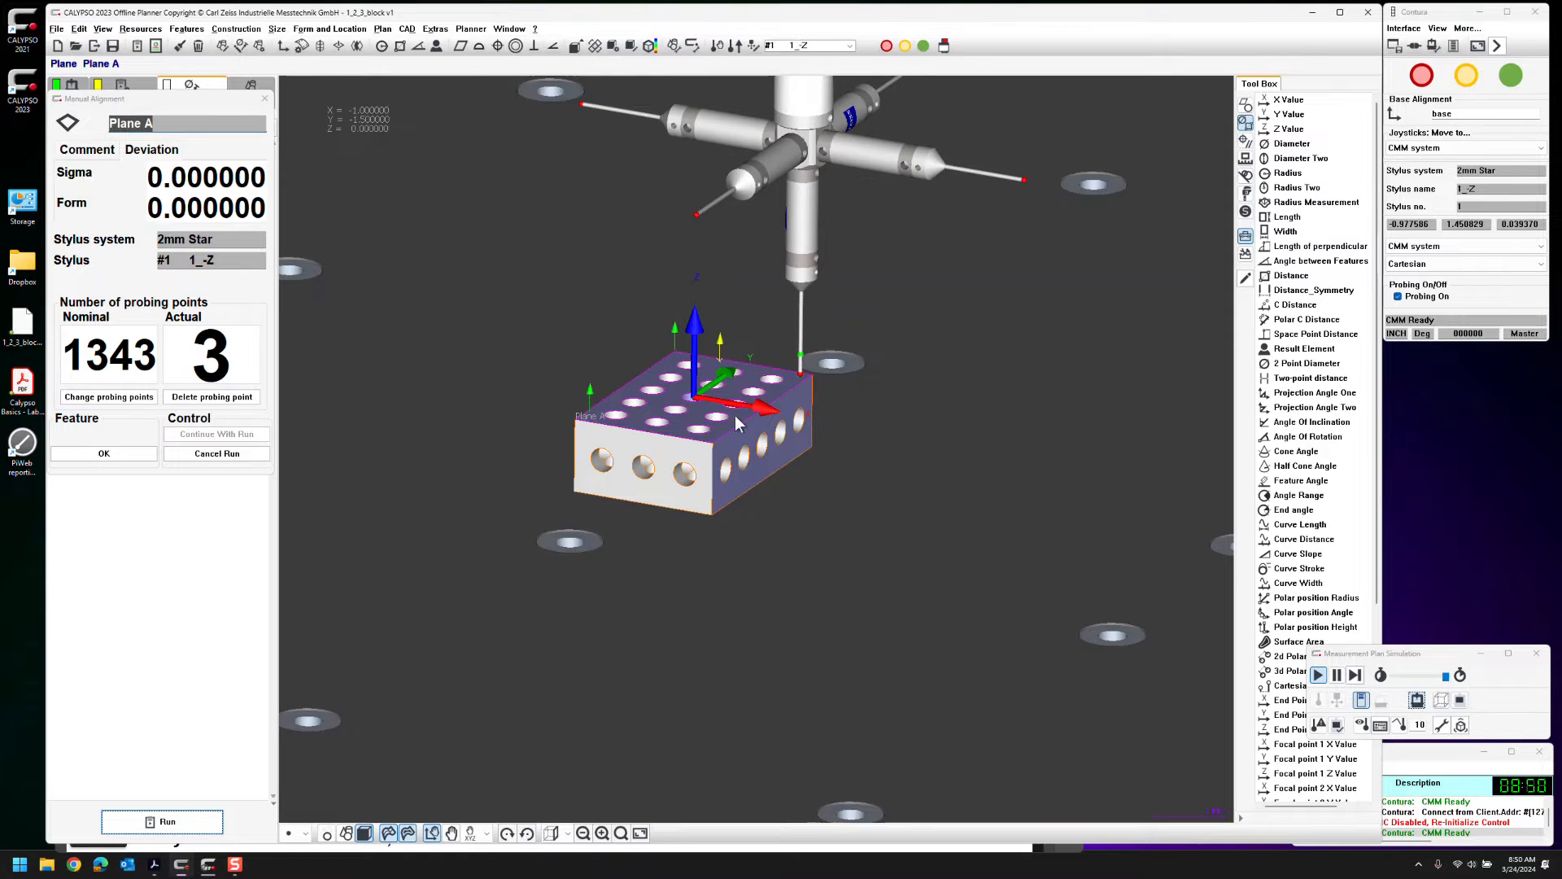
left_click(710, 446)
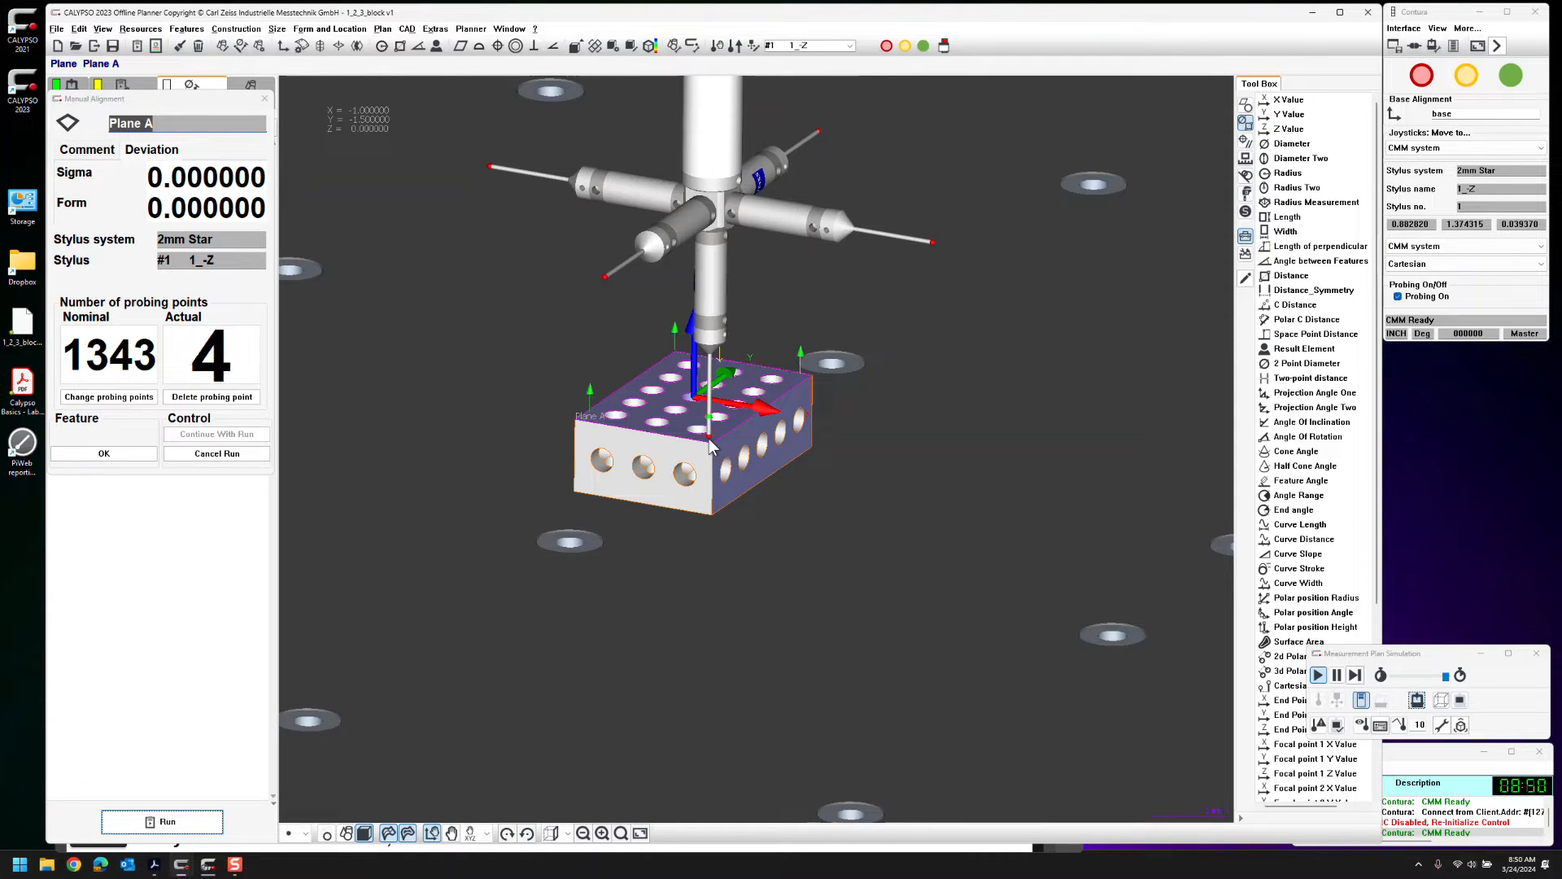
left_click(103, 454)
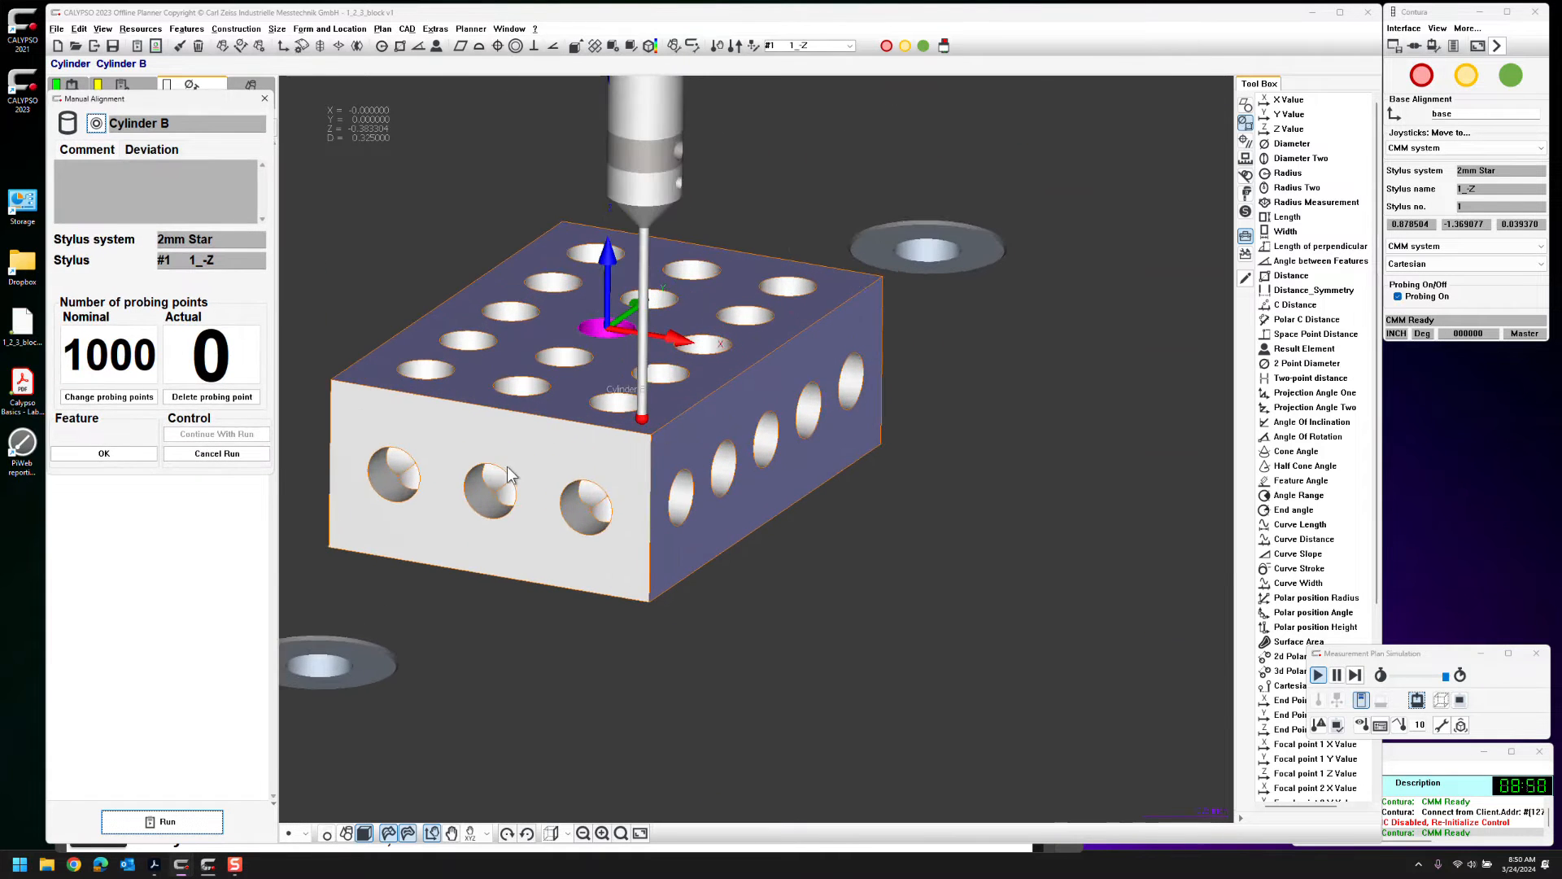
Probe four points around the wall of Cylinder B's bore at the deeper level
middle_click_drag(485, 433, 581, 346)
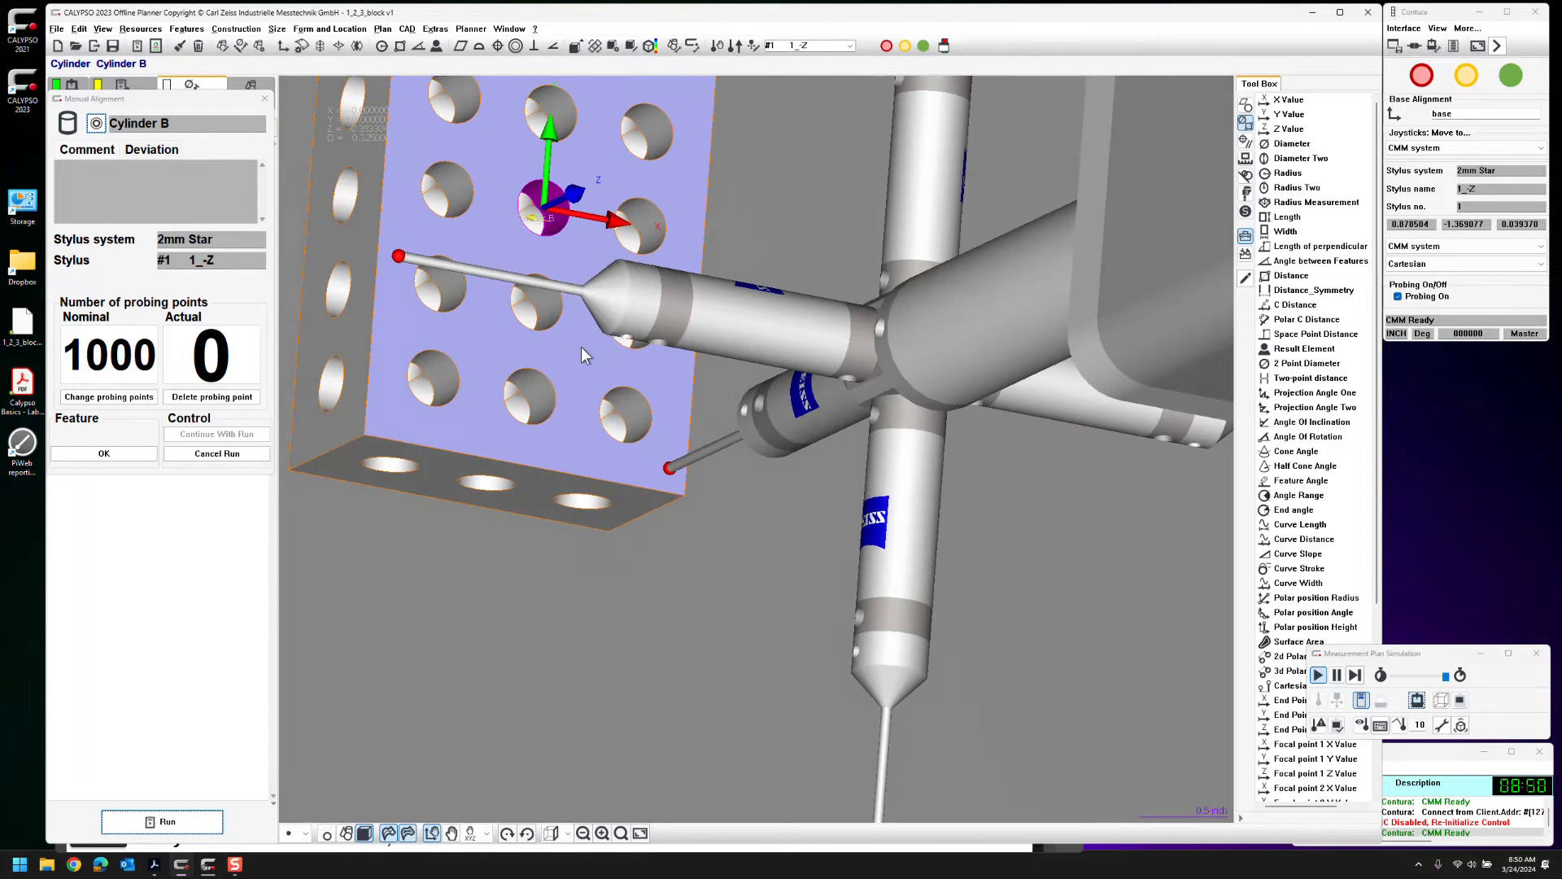
left_click(553, 227)
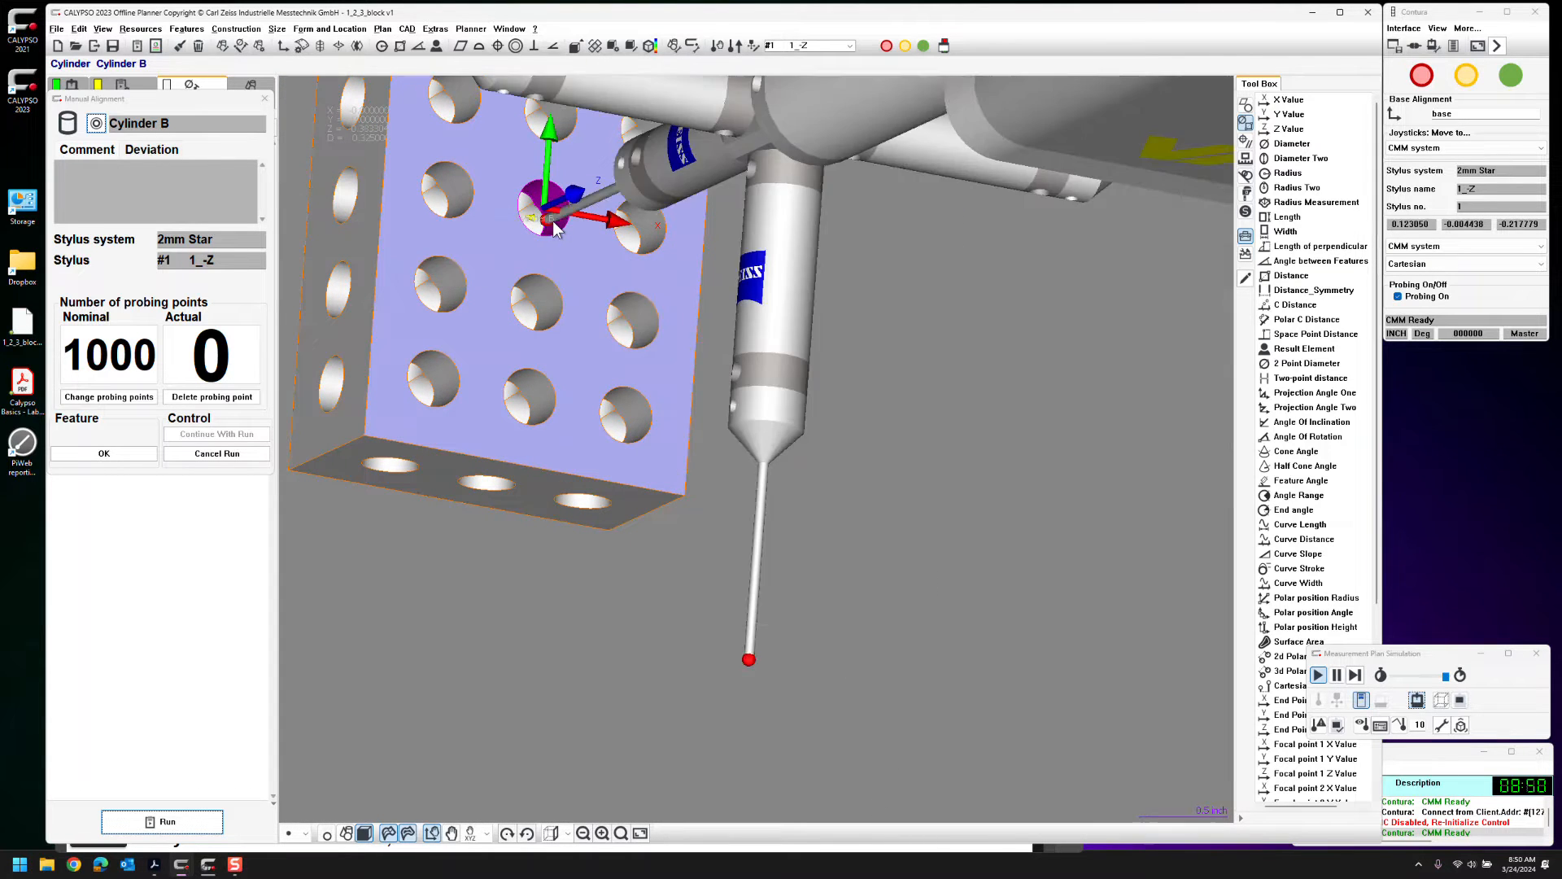
middle_click_drag(558, 247, 593, 275)
left_click(535, 222)
left_click(563, 221)
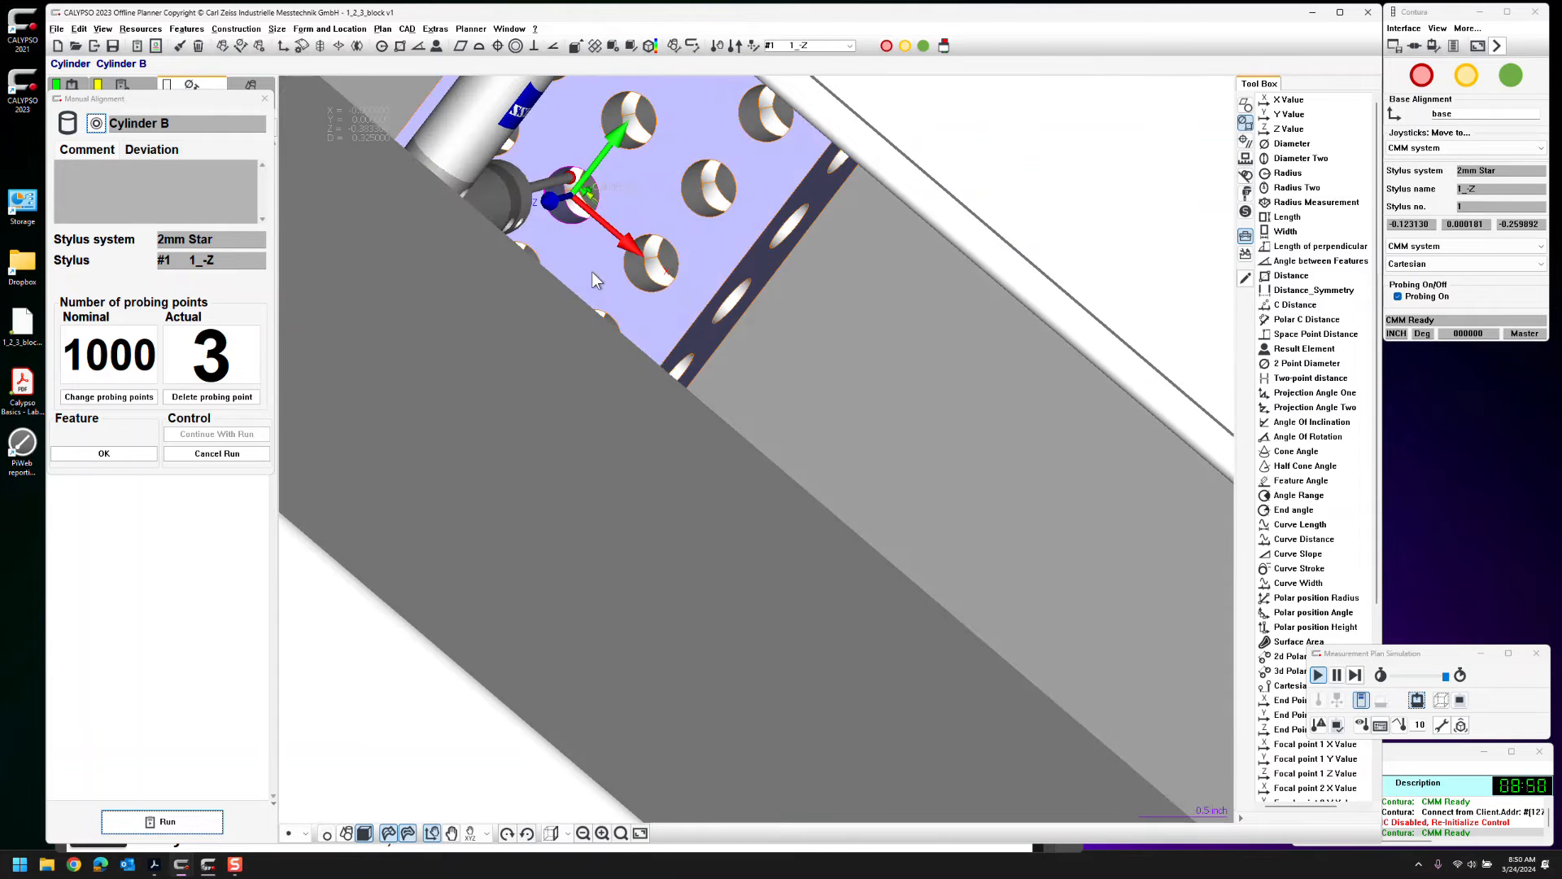
left_click(566, 212)
Probe four more points around Cylinder B's bore at a level nearer Plane A and accept the feature
middle_click_drag(588, 257, 559, 275)
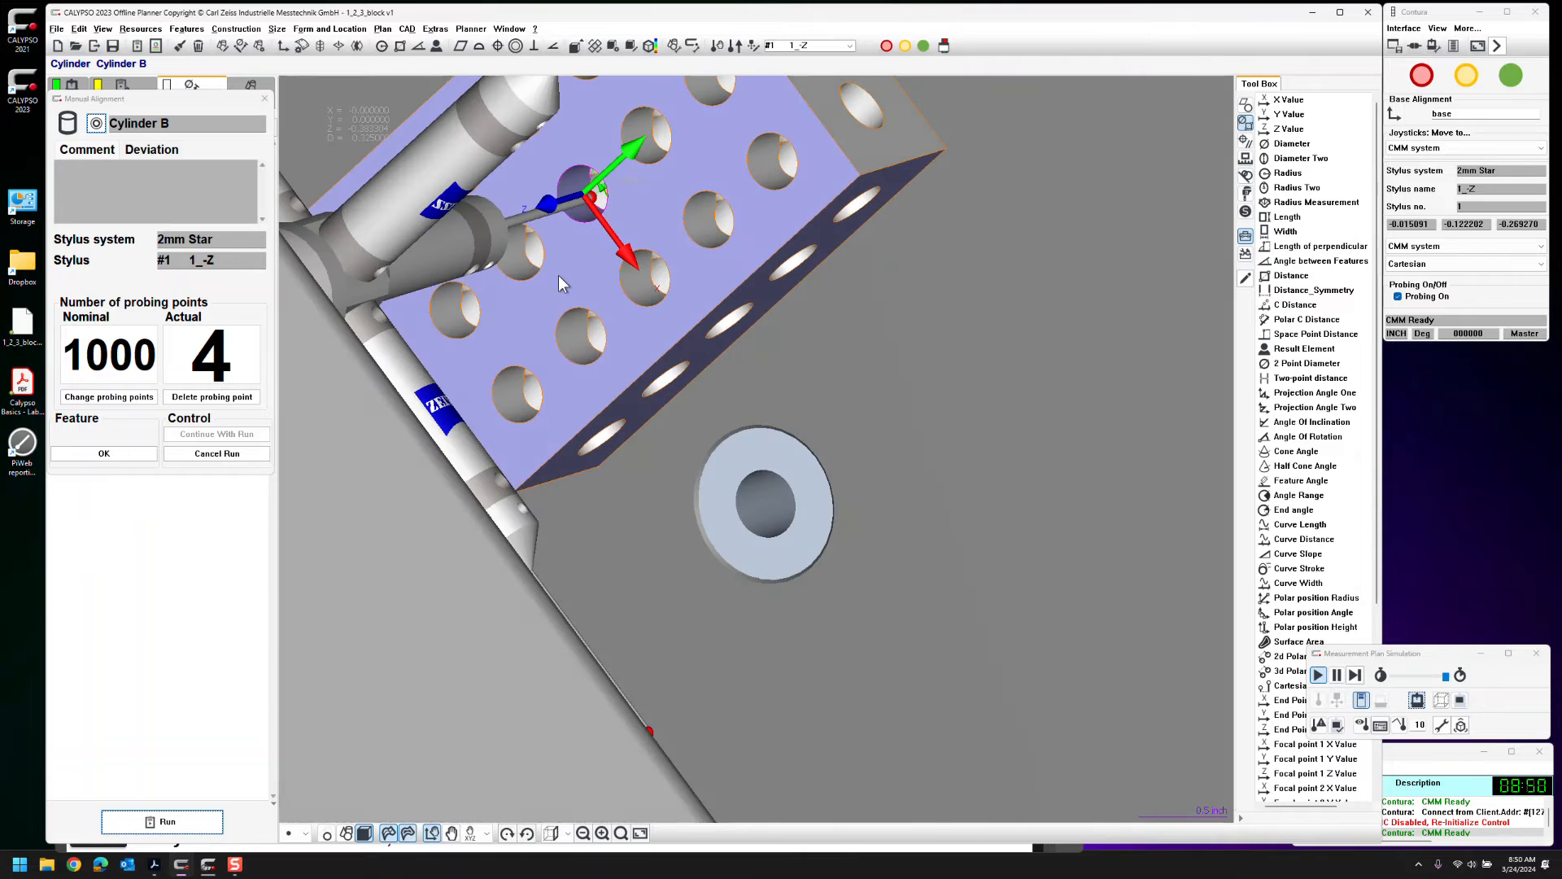
left_click(569, 211)
middle_click_drag(574, 218, 698, 214)
left_click(574, 158)
left_click(605, 164)
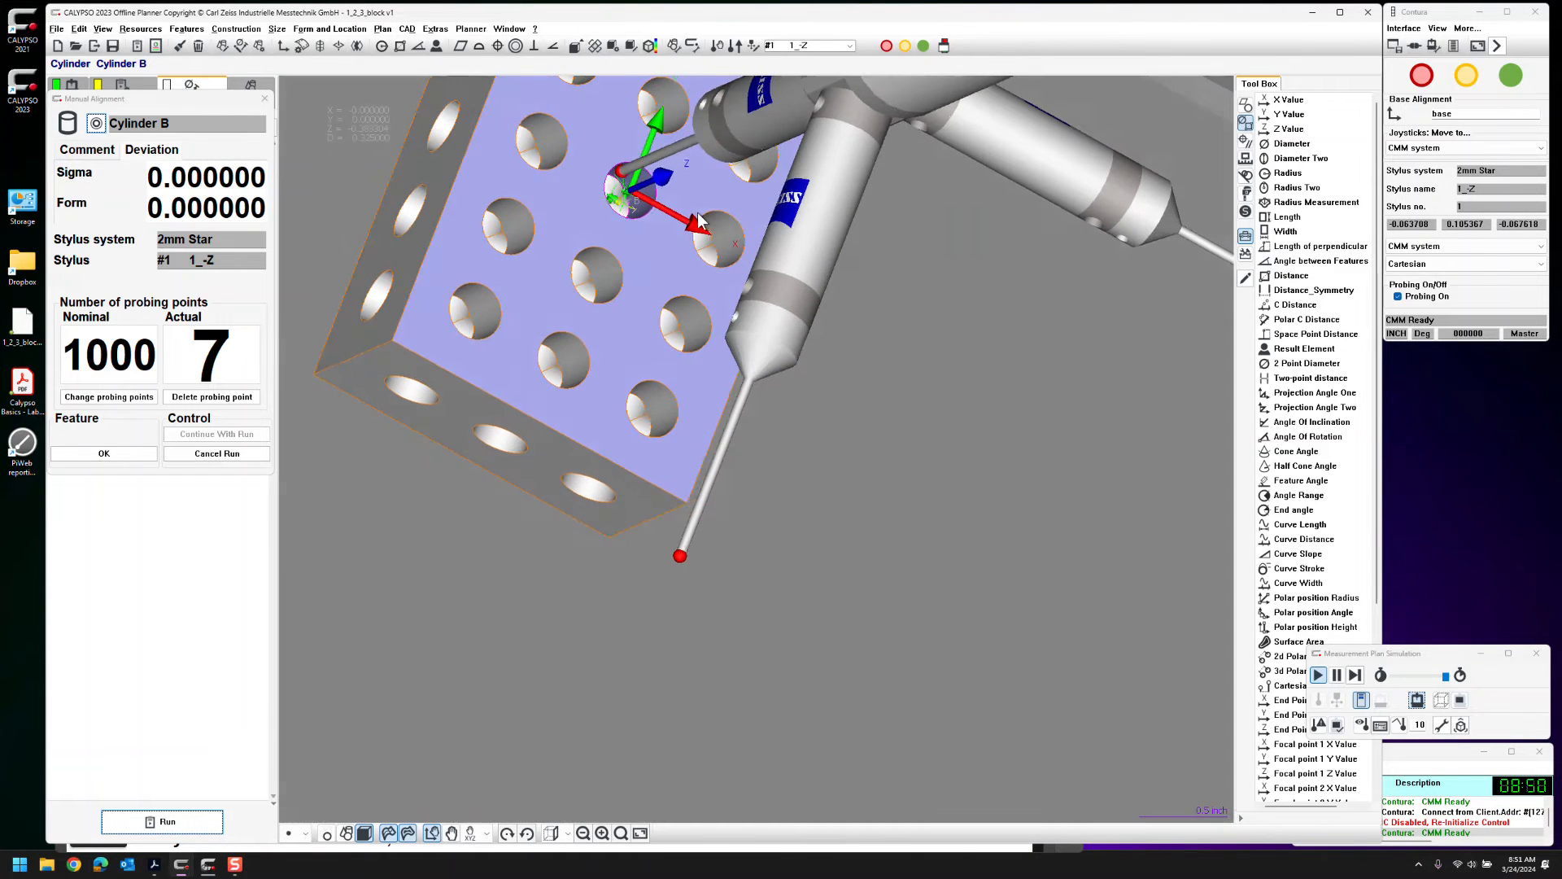
left_click(651, 213)
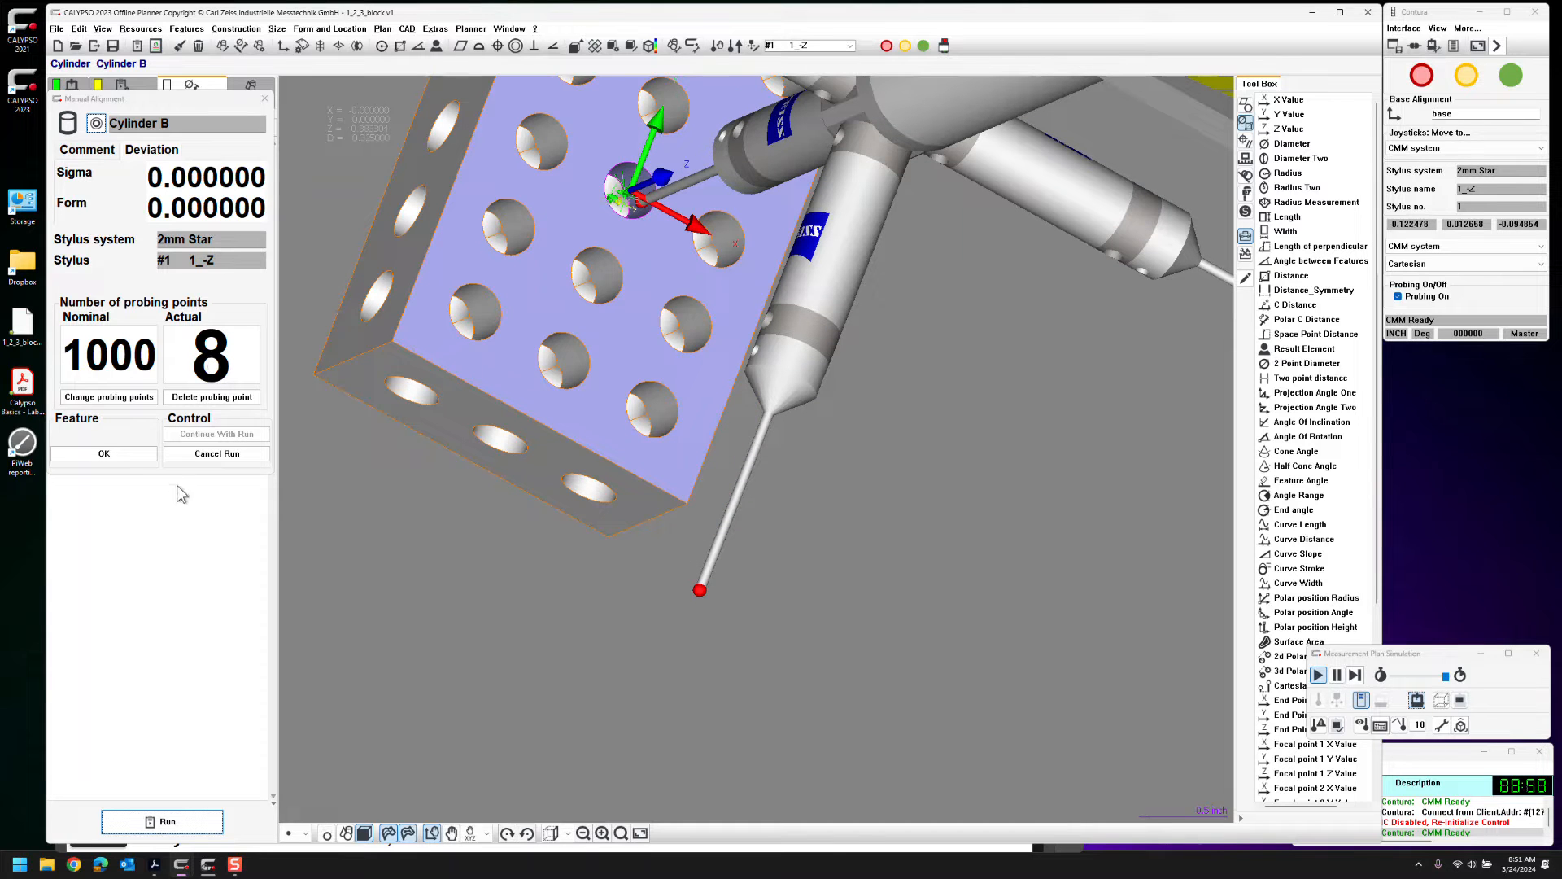
left_click(110, 453)
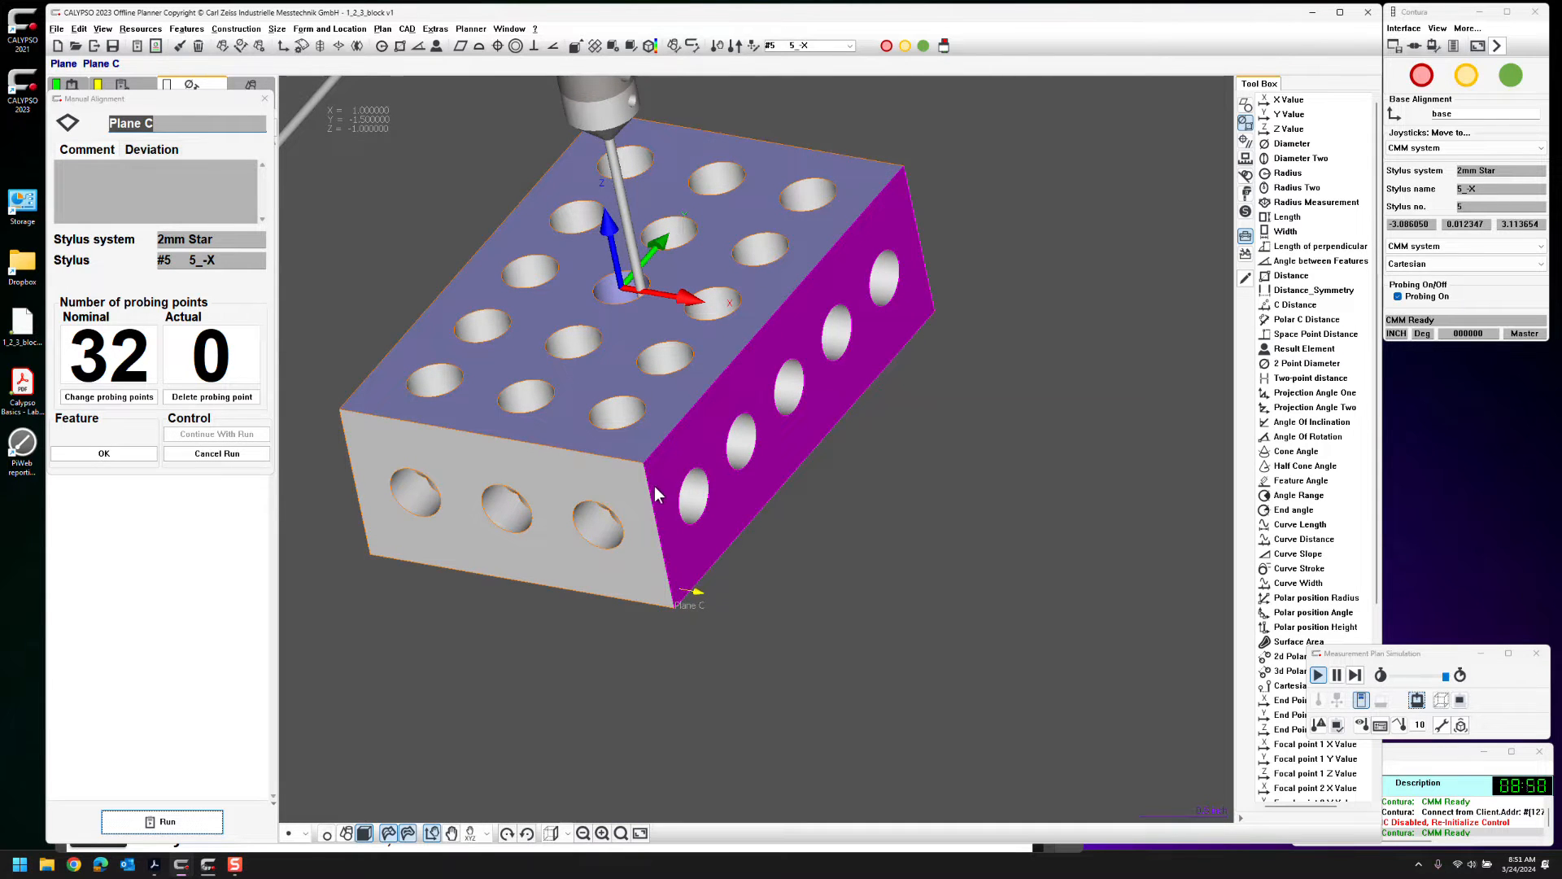
Probe four points near the corners of Plane C for the manual alignment
left_click(683, 578)
left_click(668, 463)
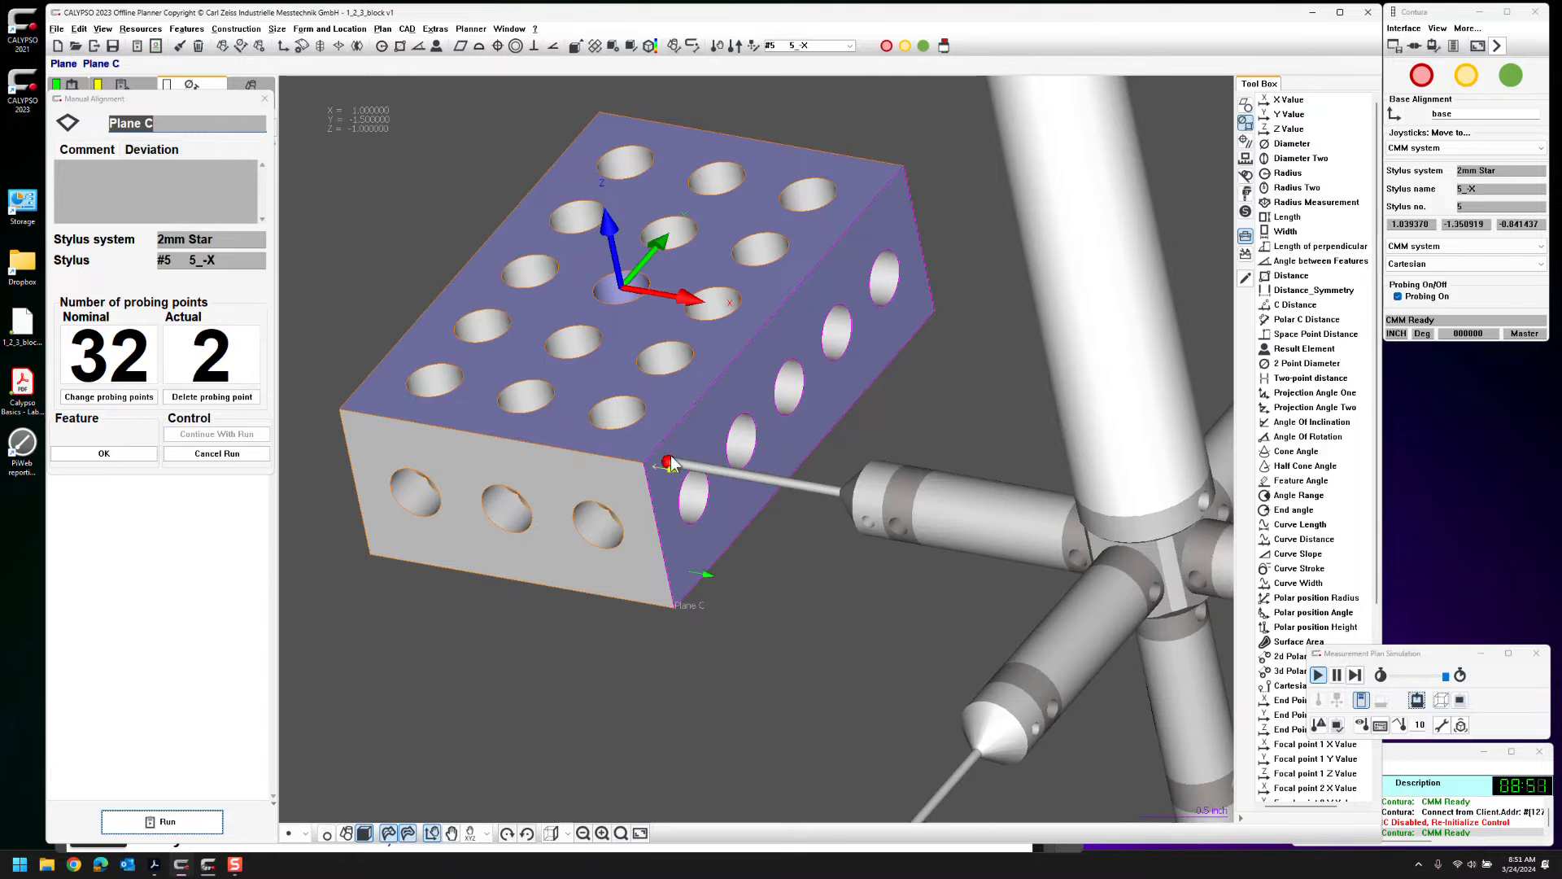
left_click(894, 200)
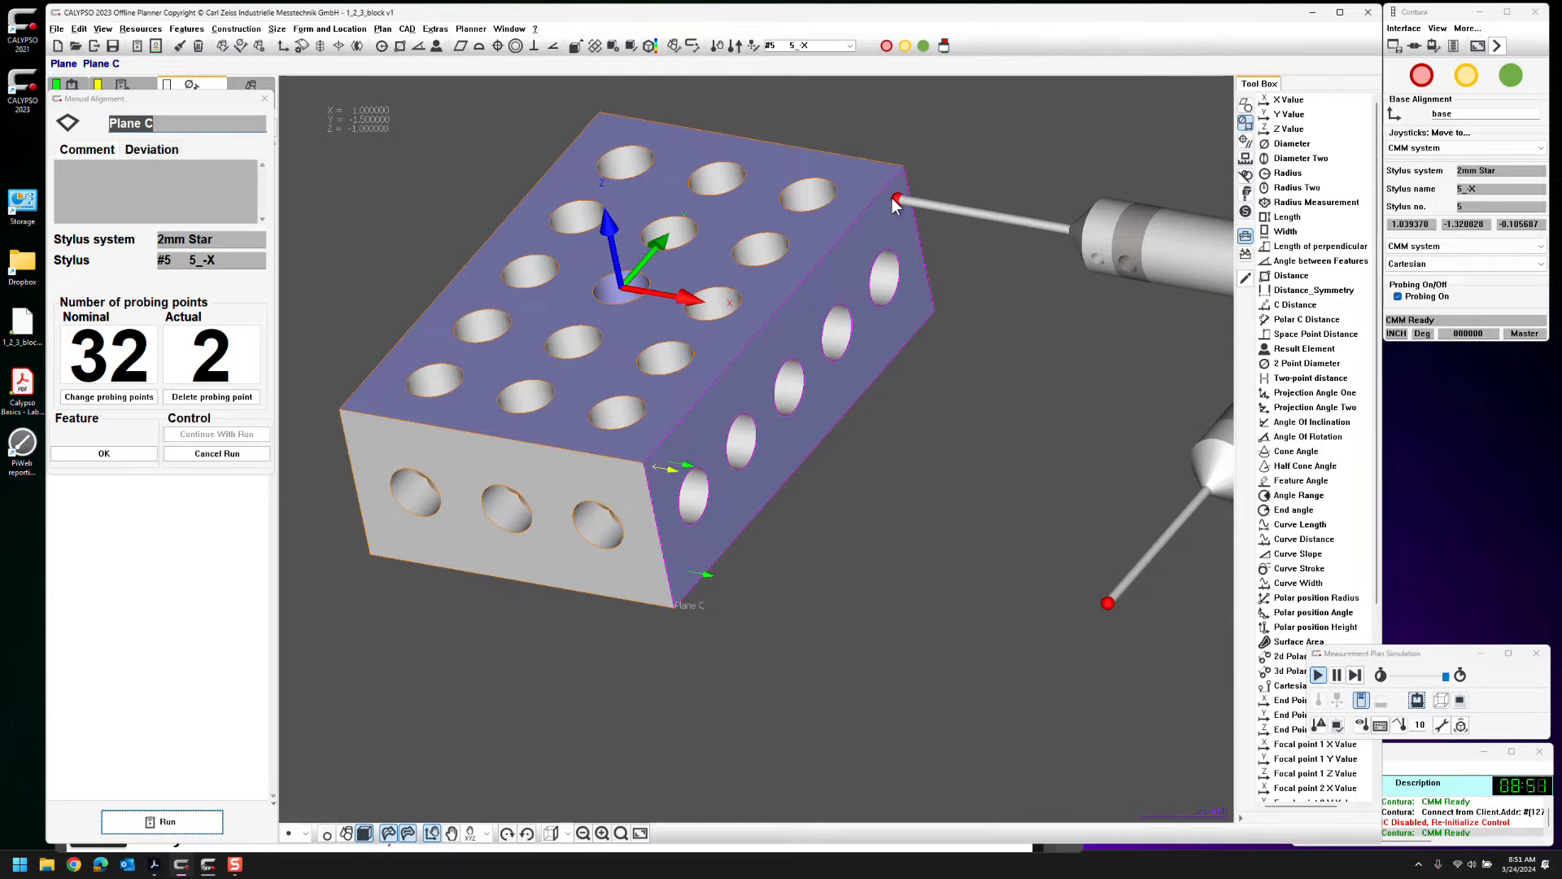
left_click(921, 304)
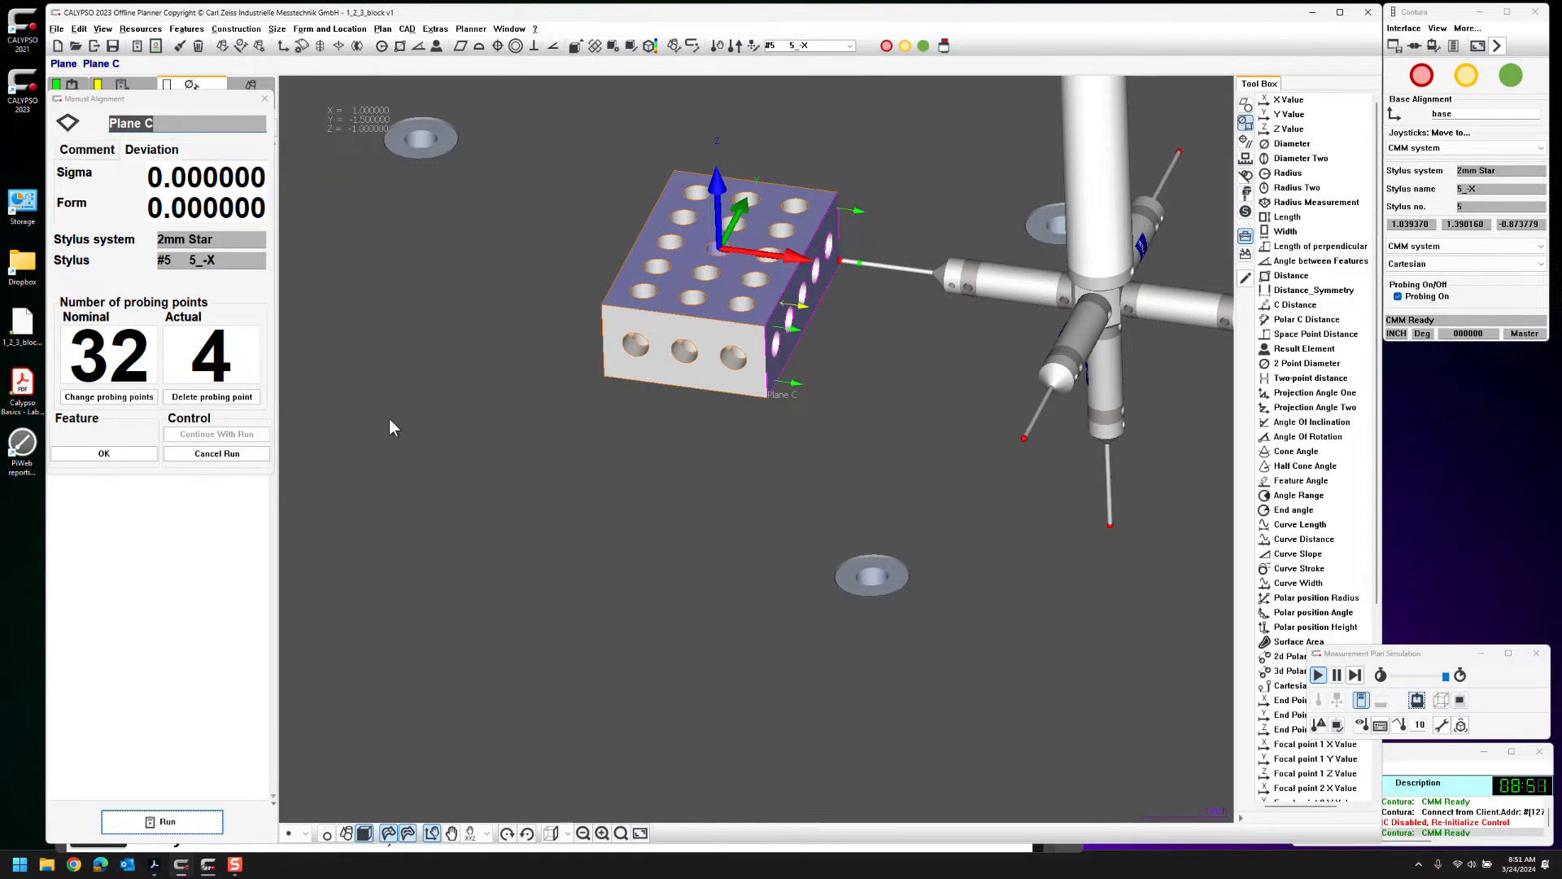
Accept the probed Plane C to complete the manual base alignment run and dismiss the run information report
left_click(120, 454)
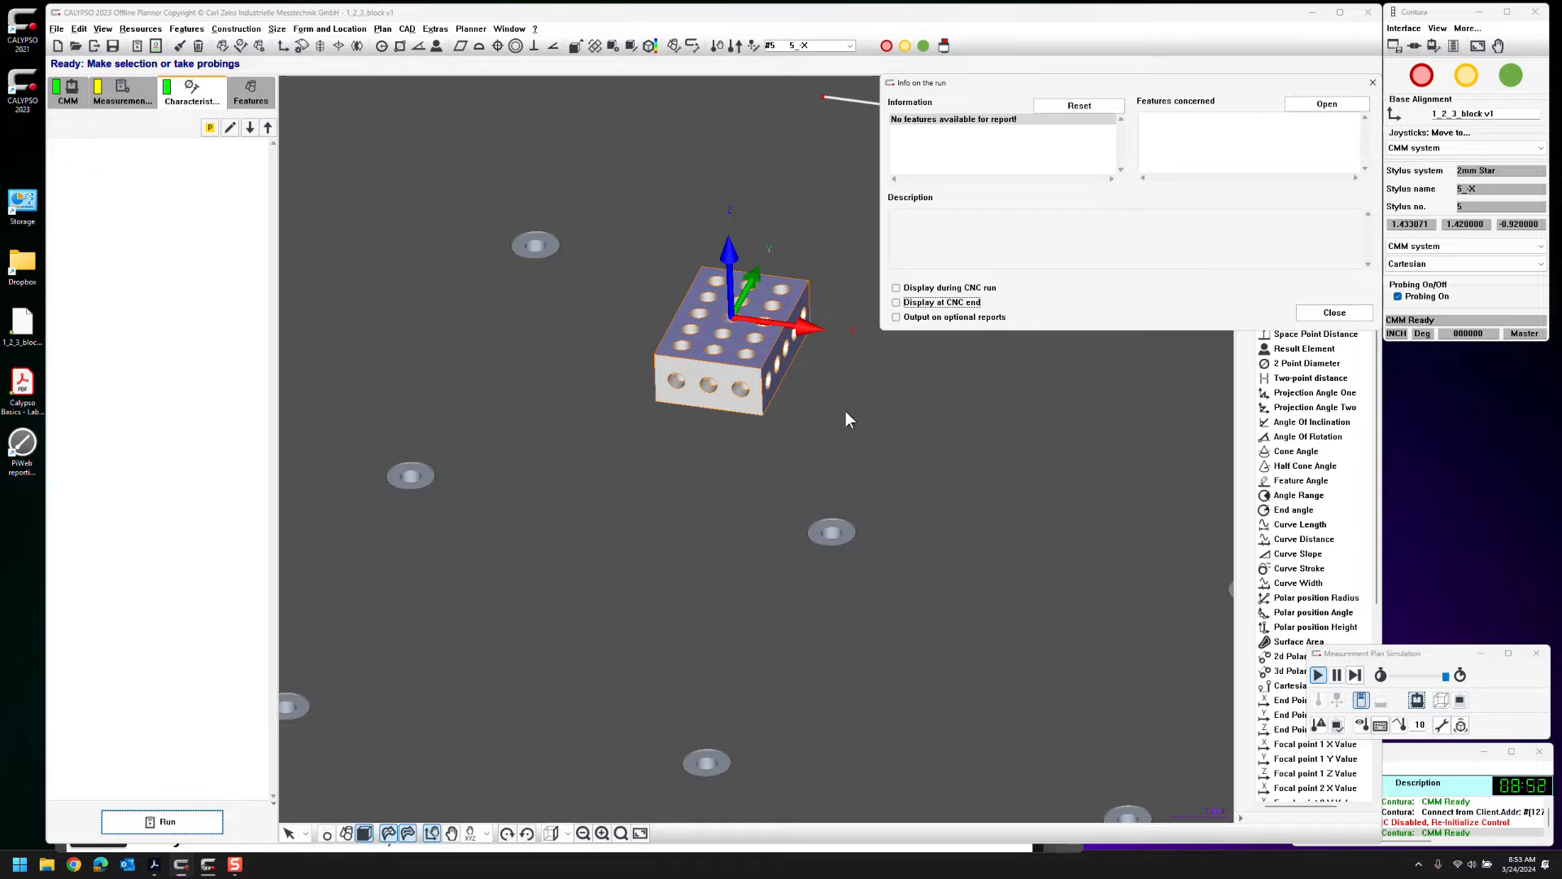
left_click(1333, 313)
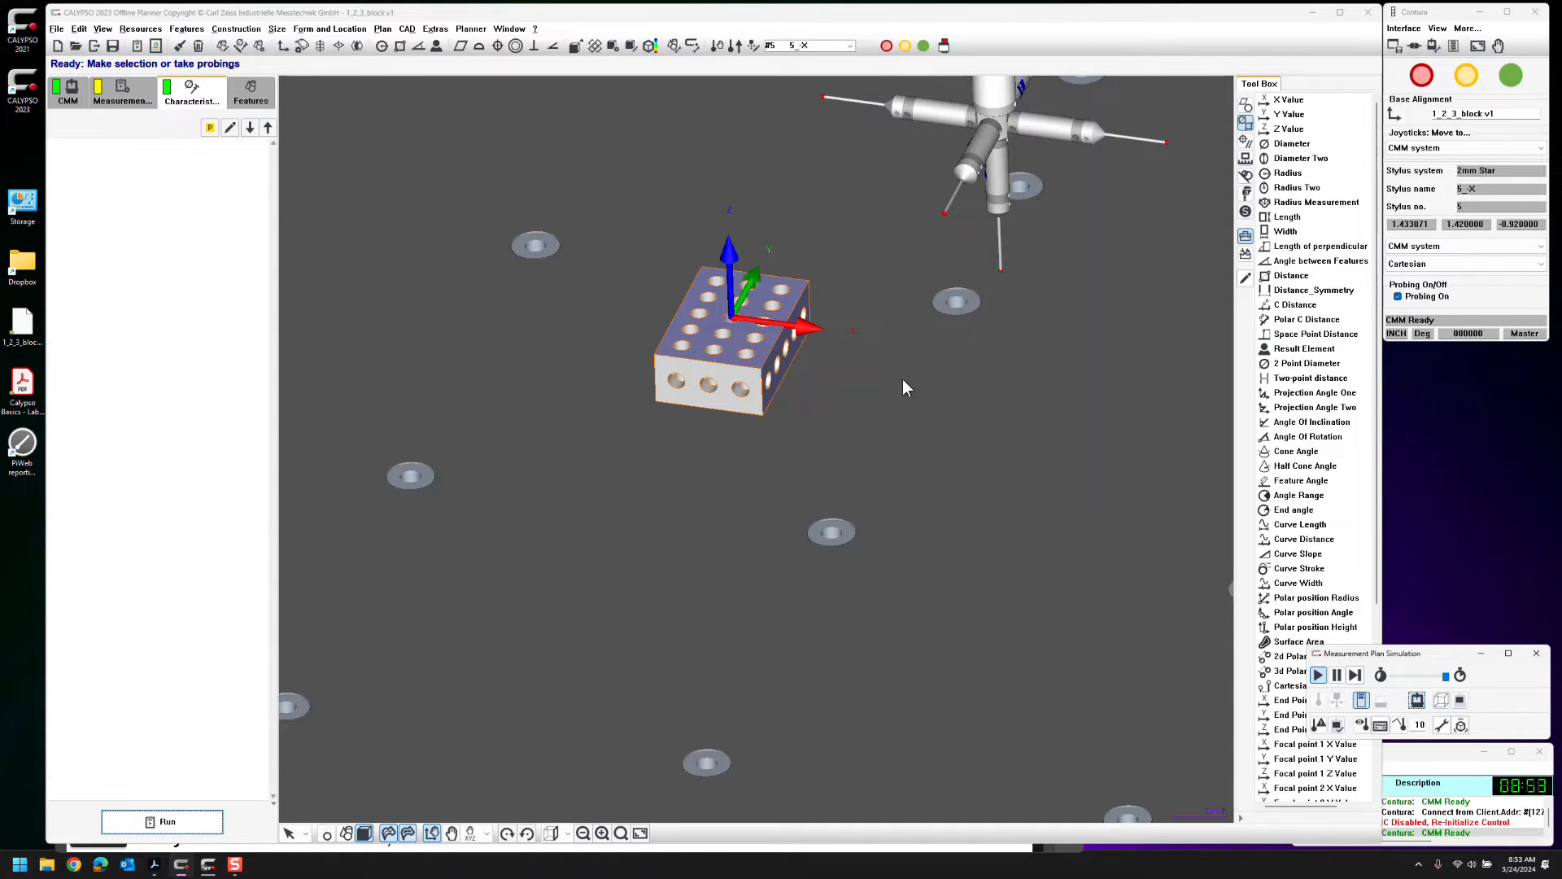
mouse_move(903, 356)
middle_mouse_down()
mouse_move(898, 331)
mouse_move(896, 365)
middle_mouse_up()
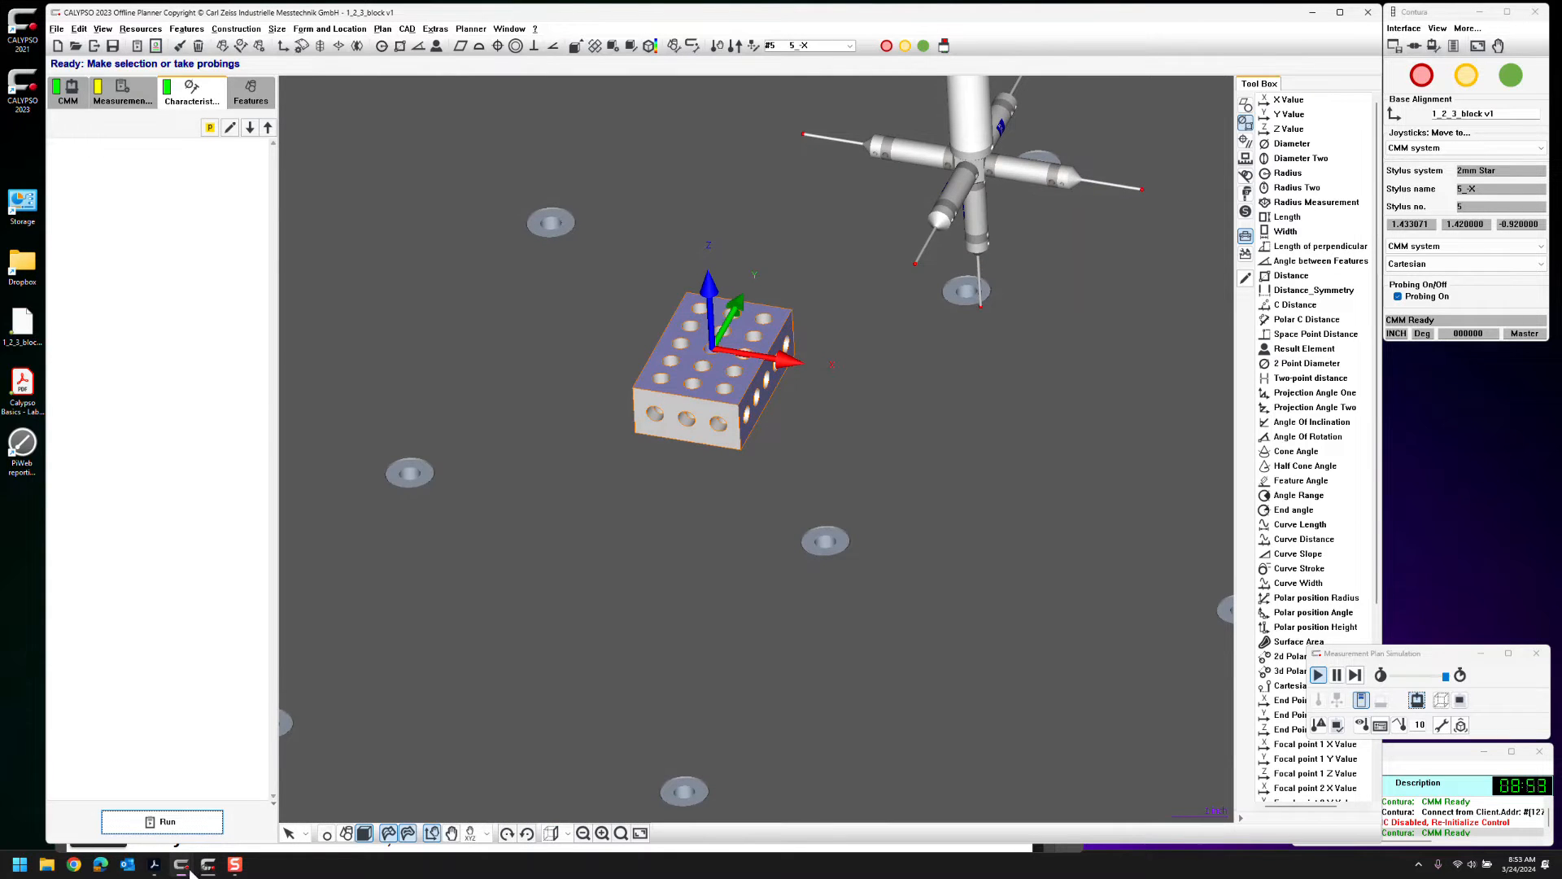
Check the required characteristics in the Lab 3 PDF and make stylus #1 (1_-Z) the active stylus in CALYPSO
left_click(155, 864)
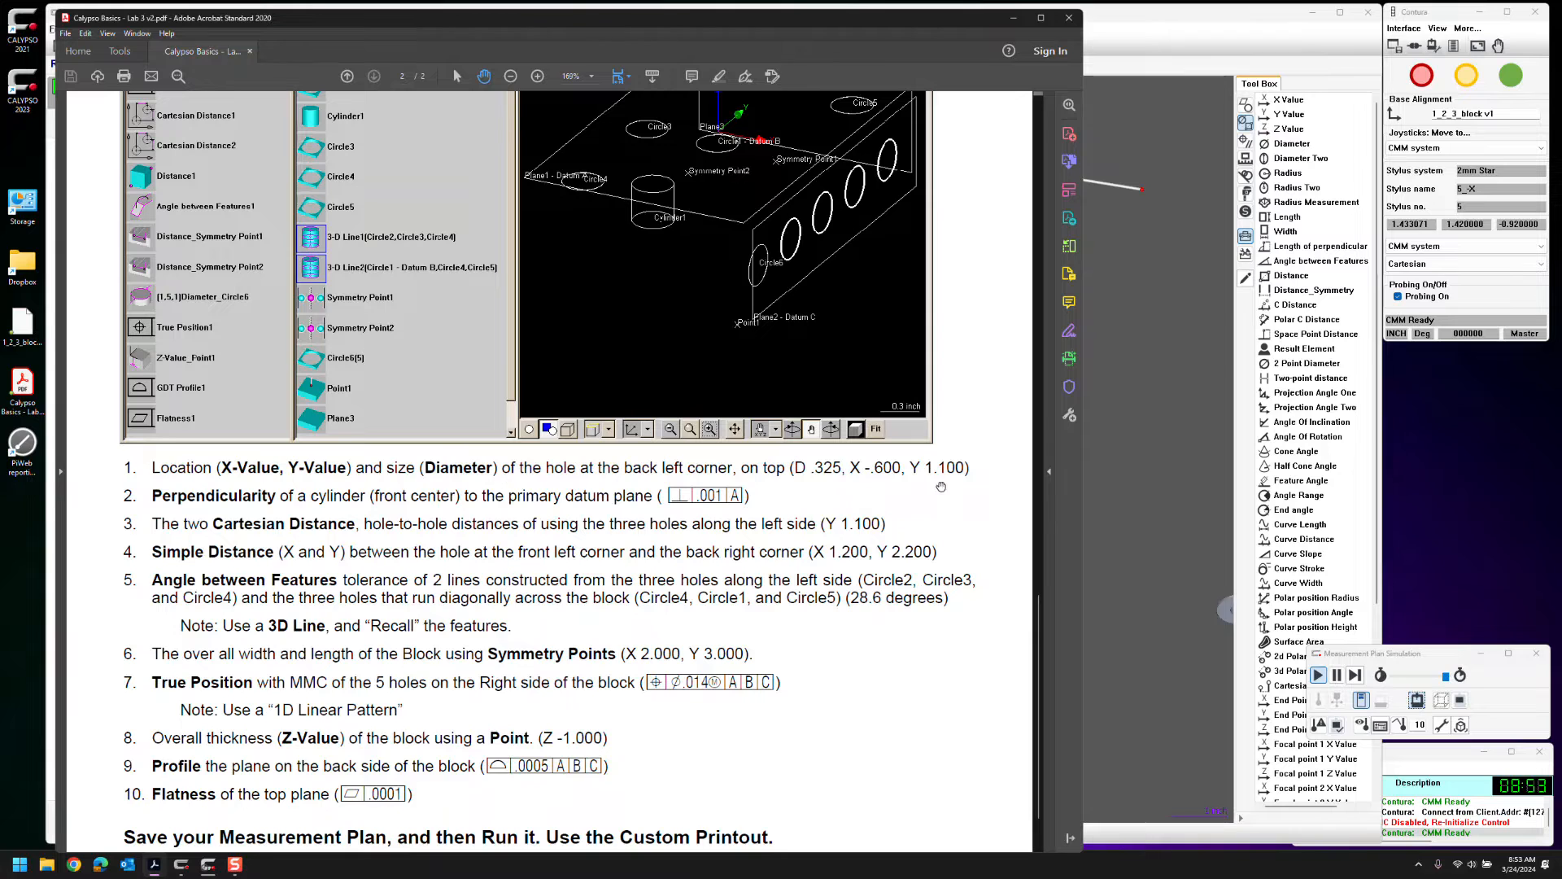
left_click(1130, 512)
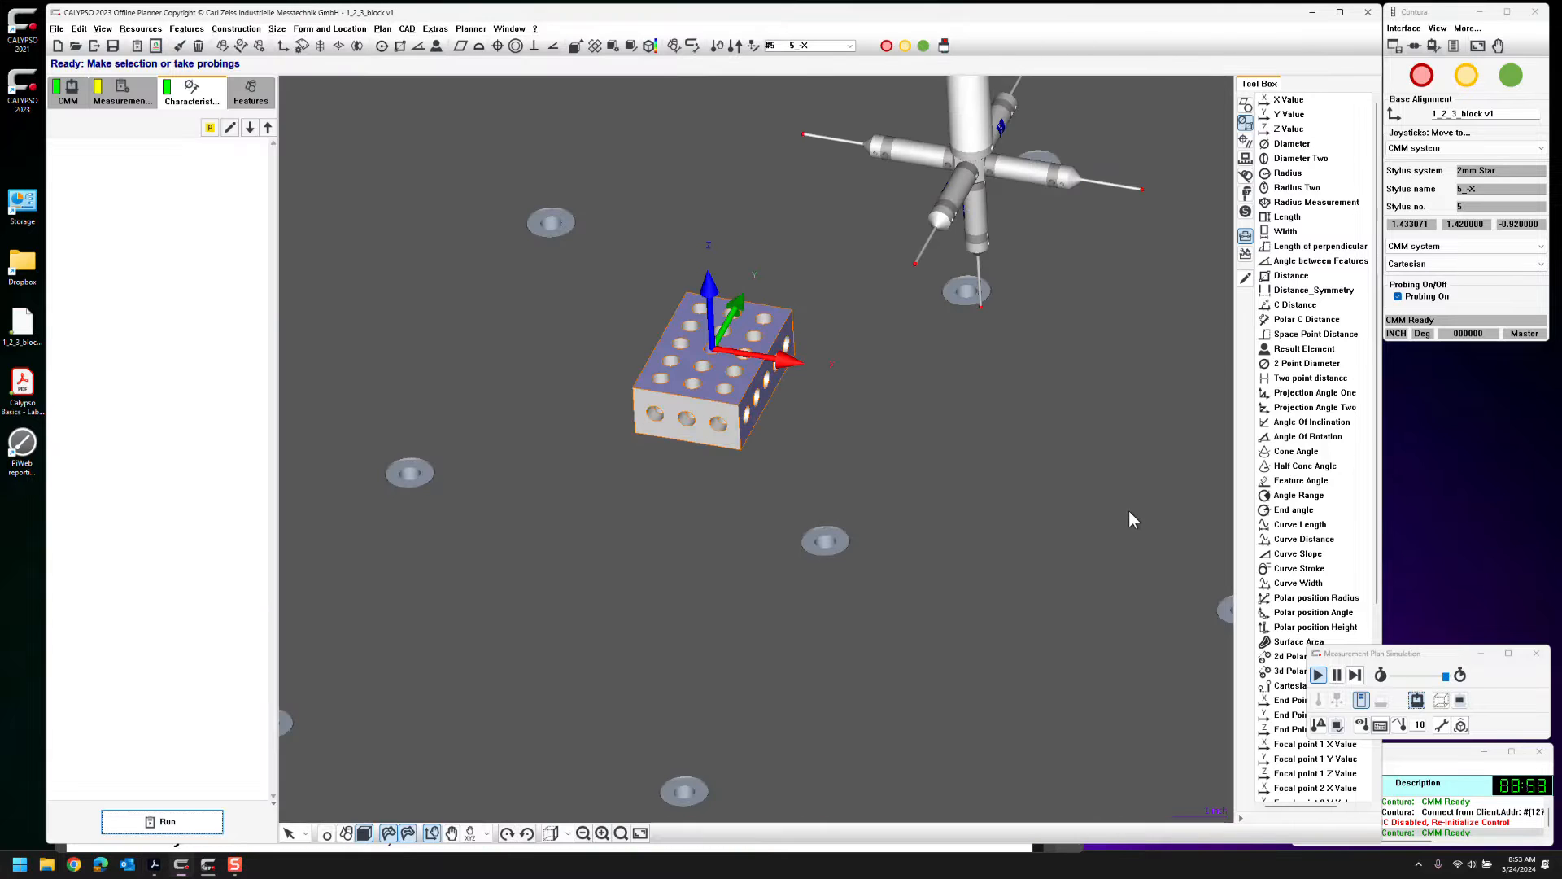
left_click(849, 46)
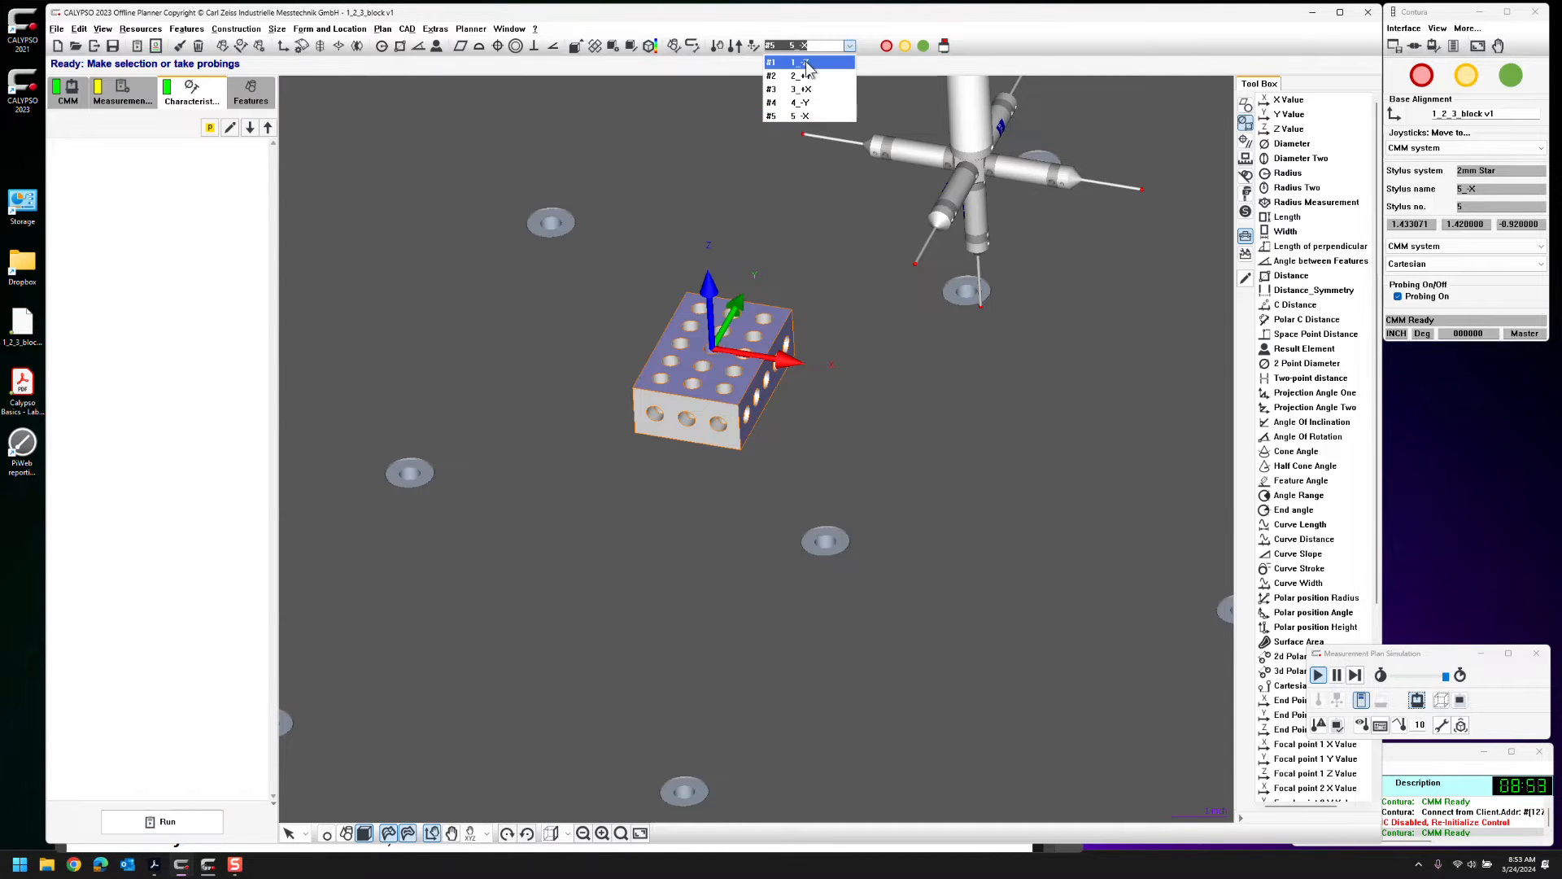
left_click(843, 63)
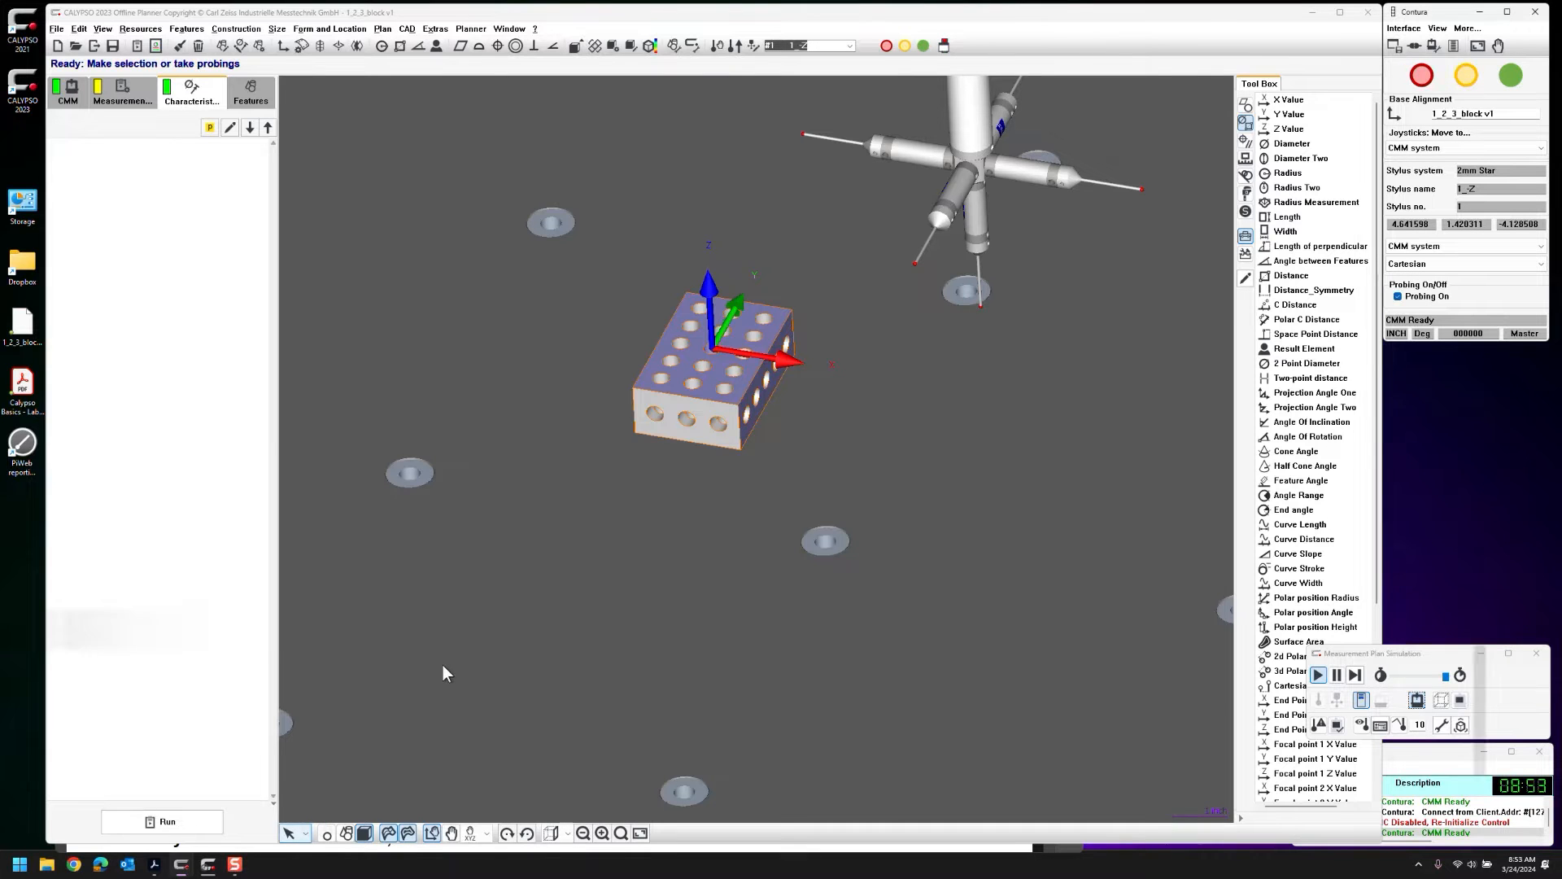
Review the Lab 3 PDF's feature list, block diagram and ten numbered characteristics to see which holes need measuring
scroll(444, 661, "up", 4)
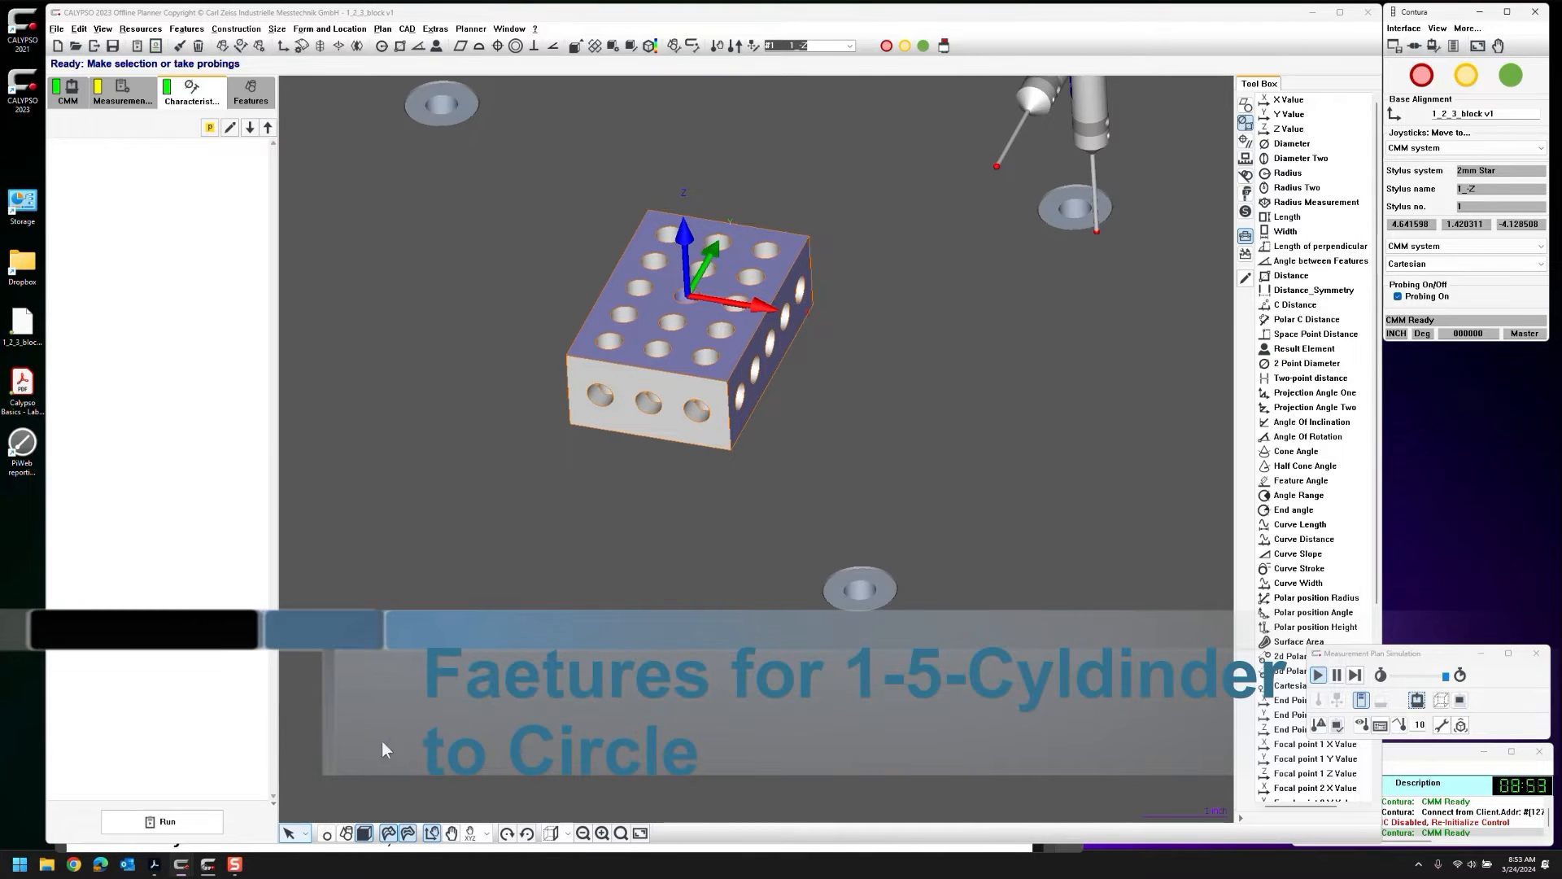
left_click(157, 867)
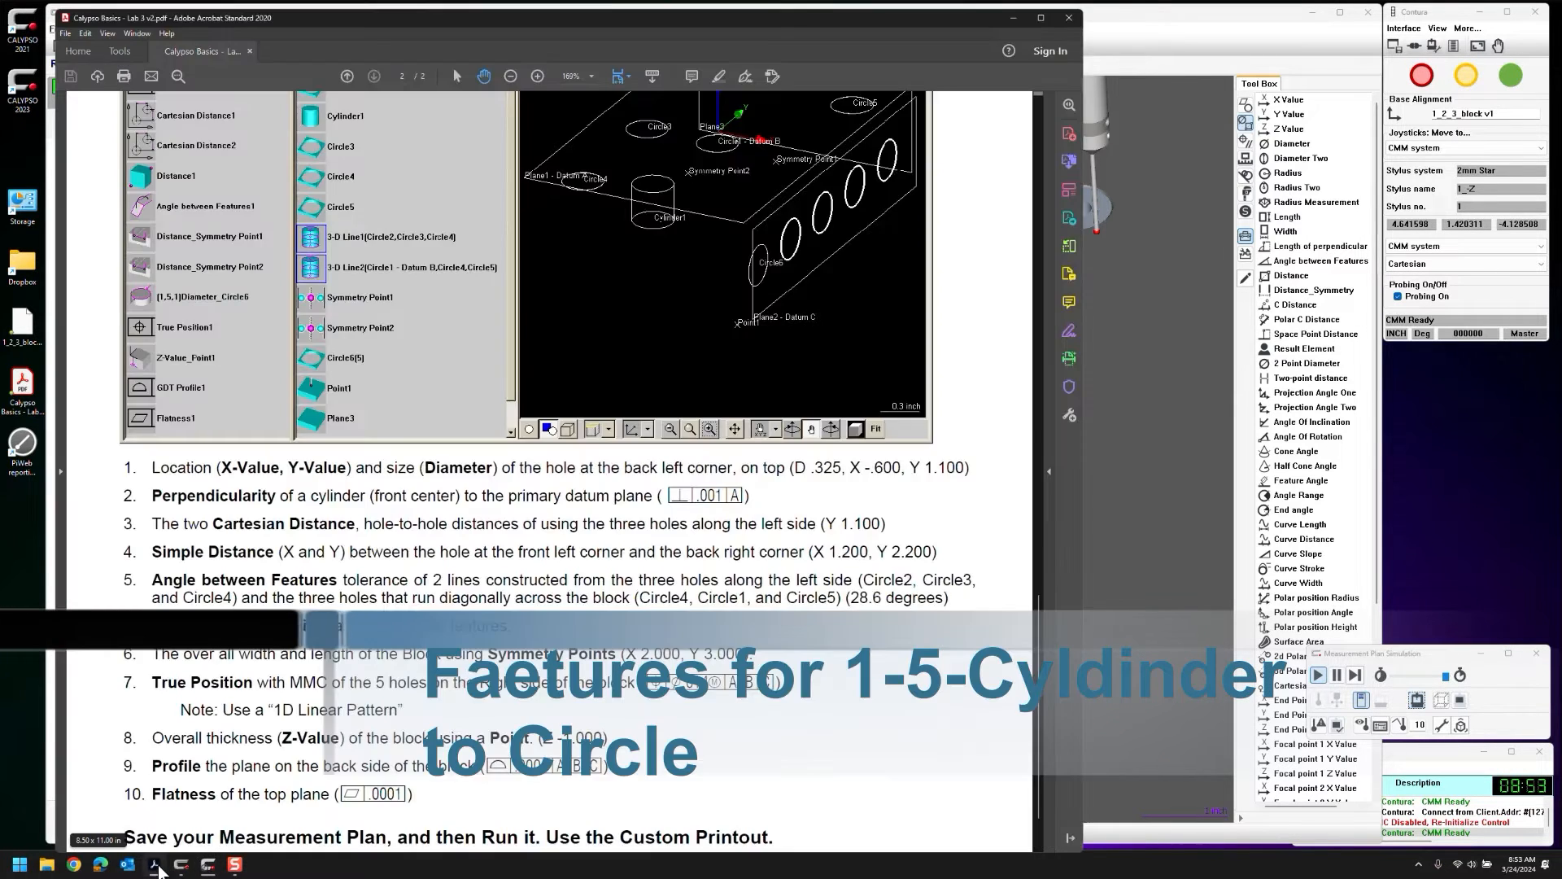
scroll(492, 442, "down", 2)
scroll(492, 442, "up", 6)
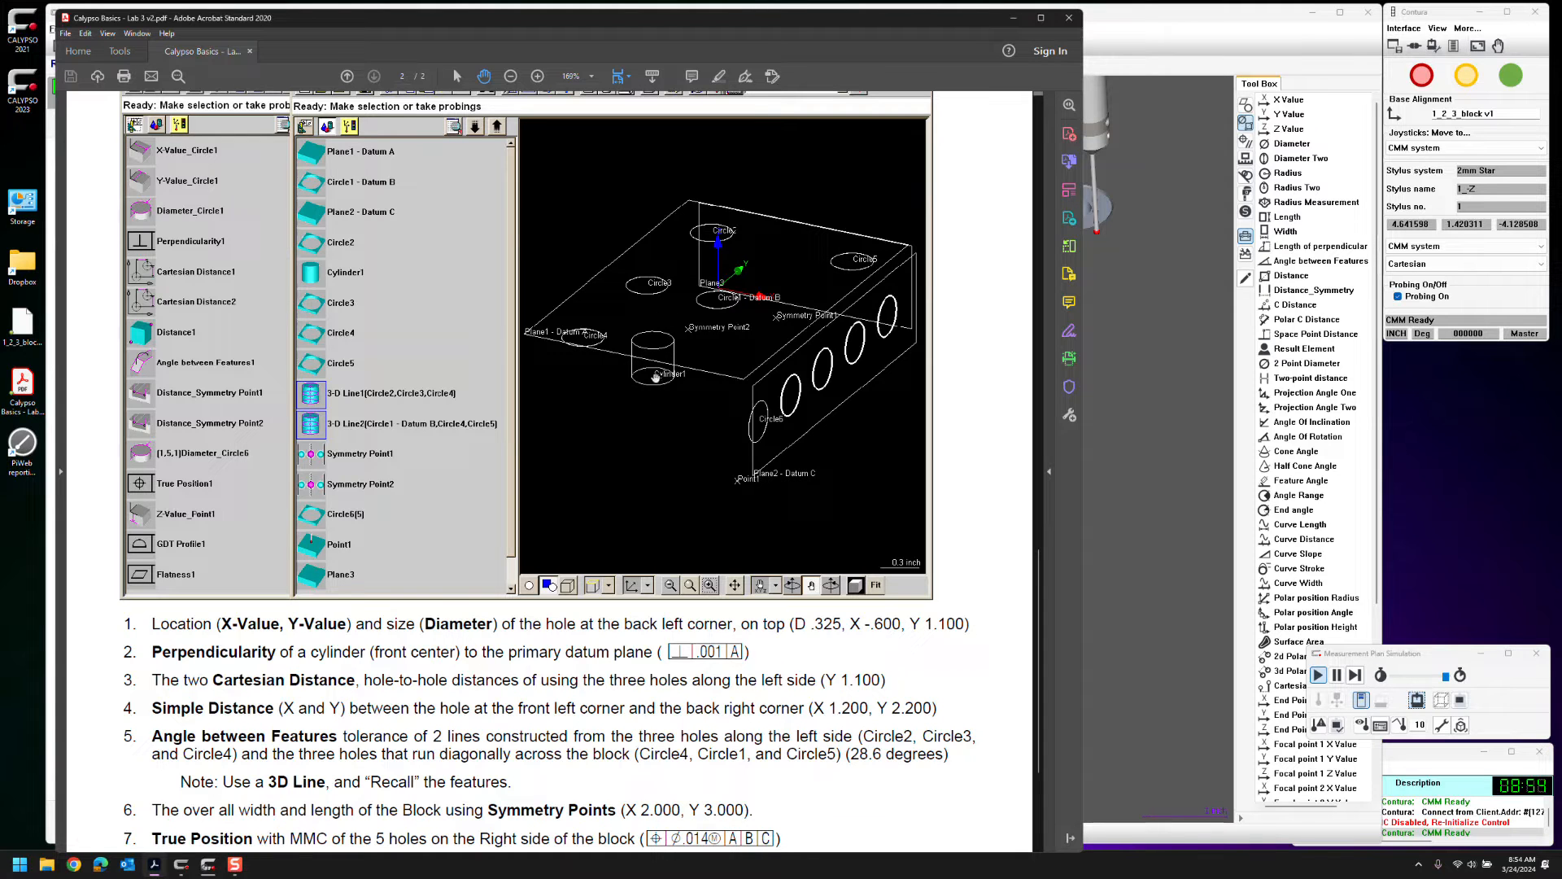
scroll(459, 424, "down", 2)
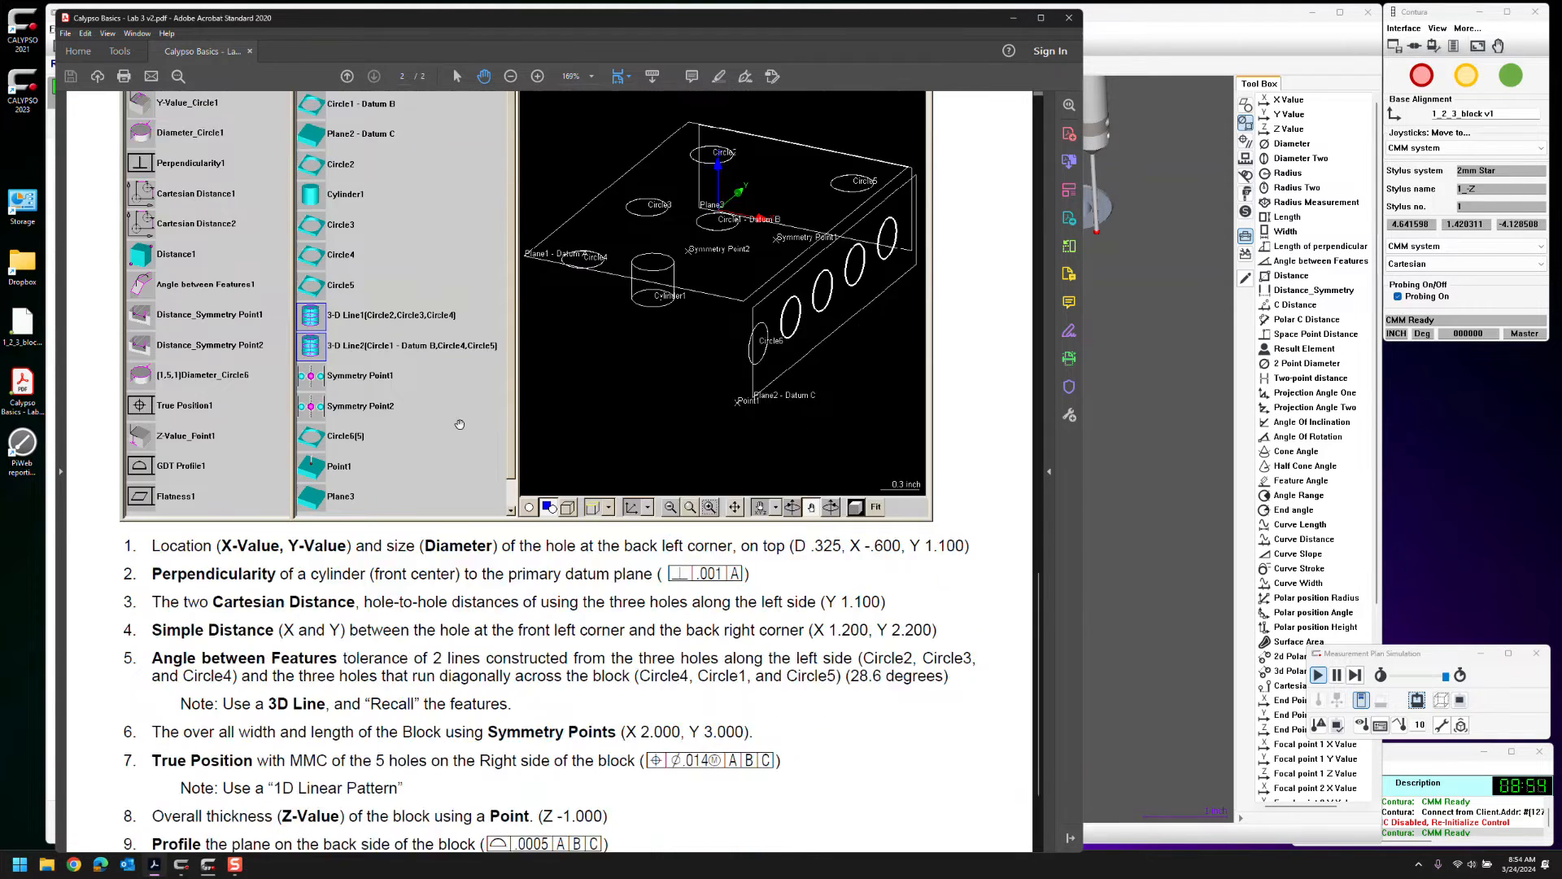
scroll(460, 424, "down", 4)
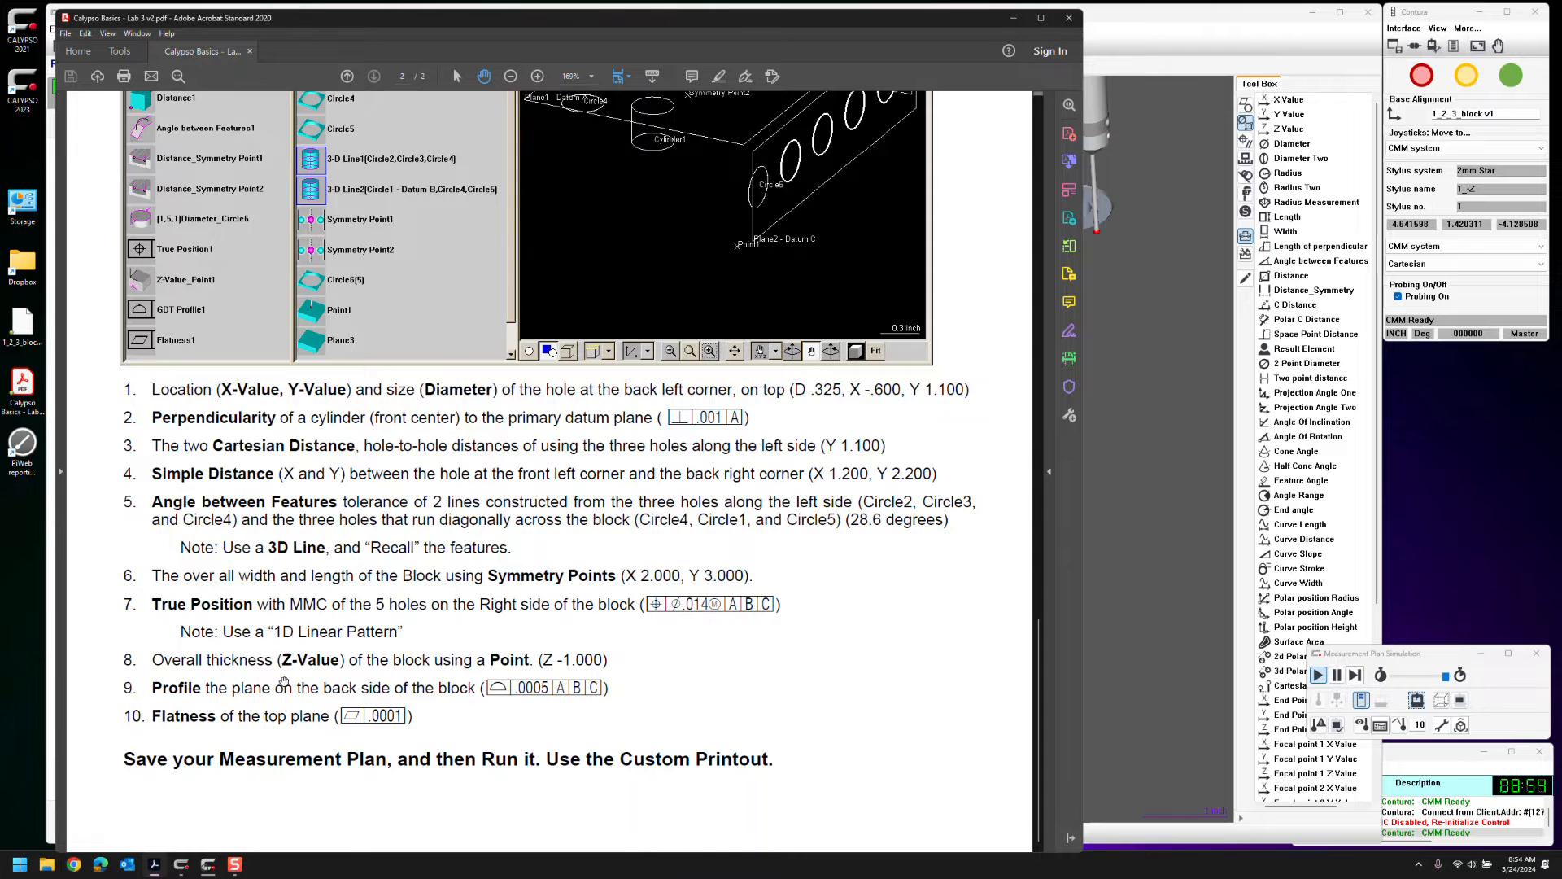
scroll(290, 735, "up", 8)
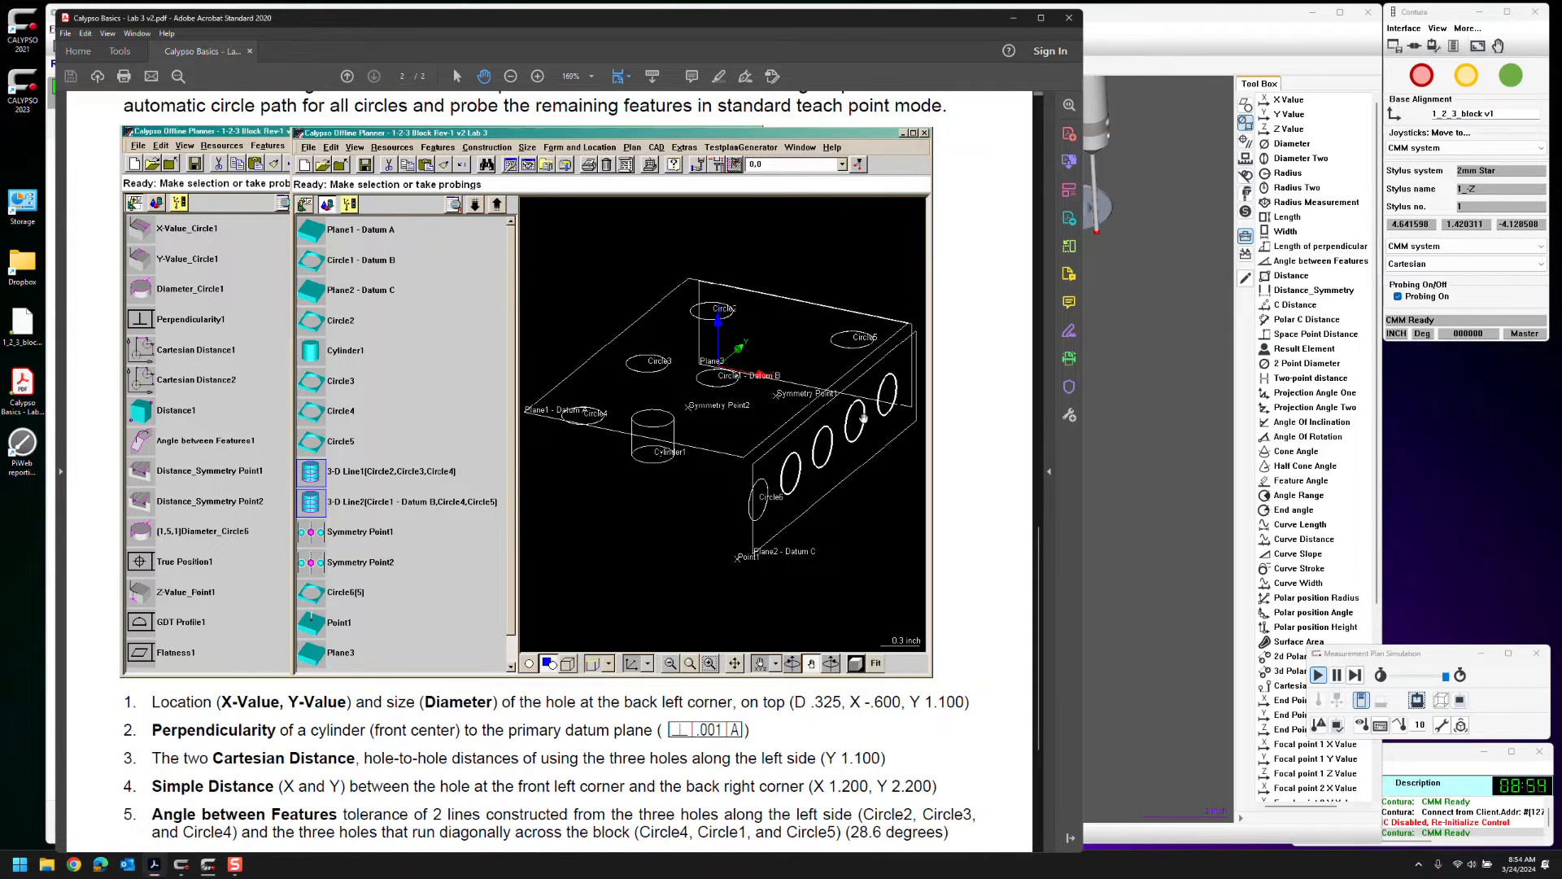
left_click(1139, 516)
Extract cylinder features from six top-face holes in this order: front centre, back left, middle left, front left, block centre and back right
scroll(968, 521, "up", 3)
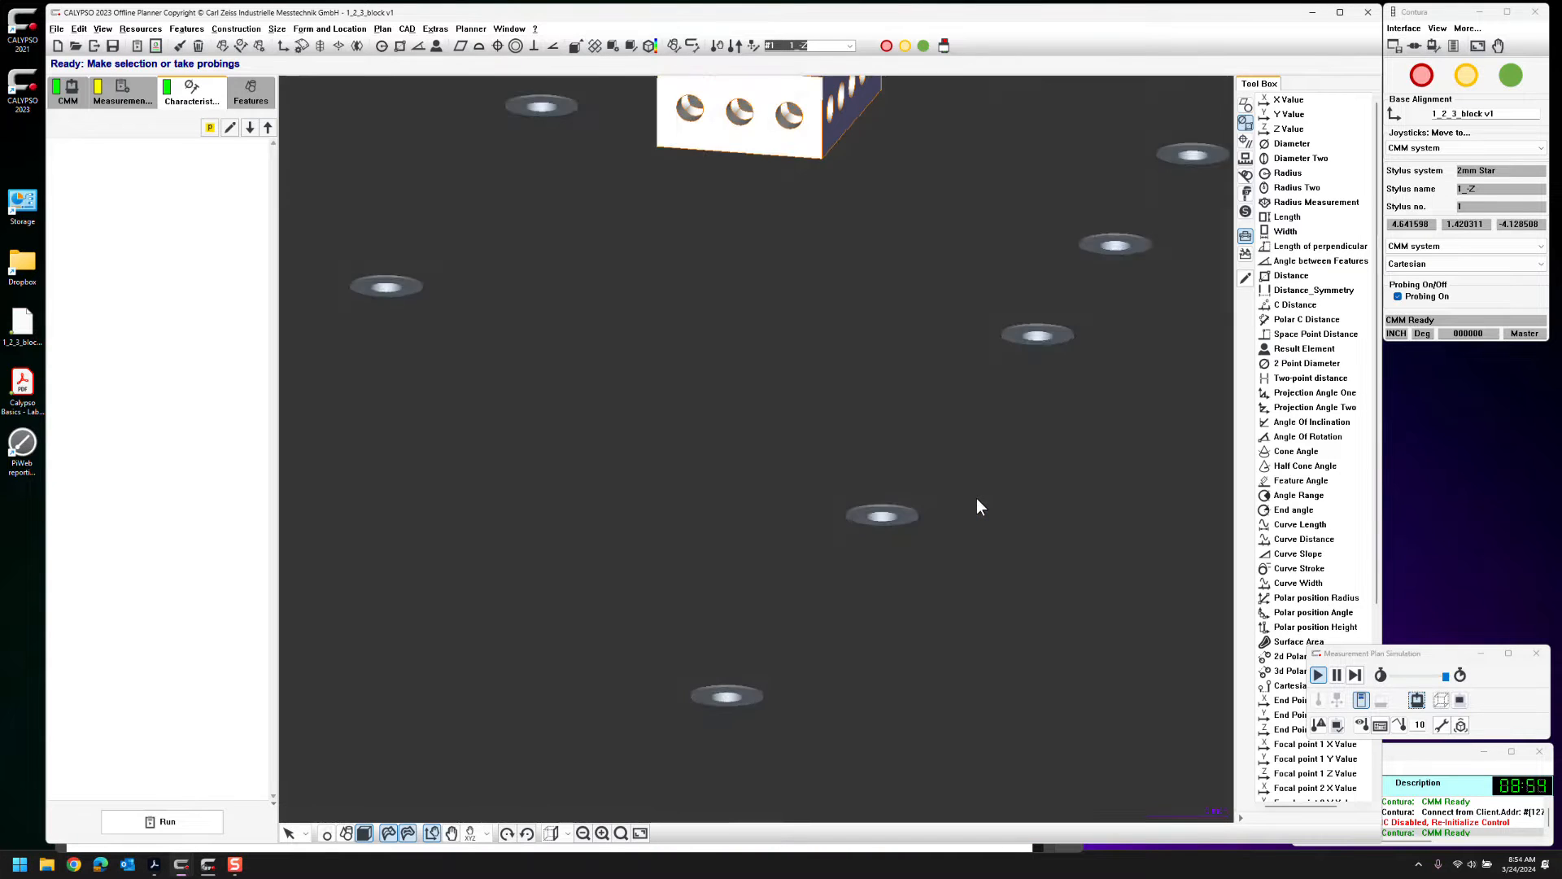
middle_click_drag(976, 516, 972, 517)
middle_click_drag(843, 384, 823, 585)
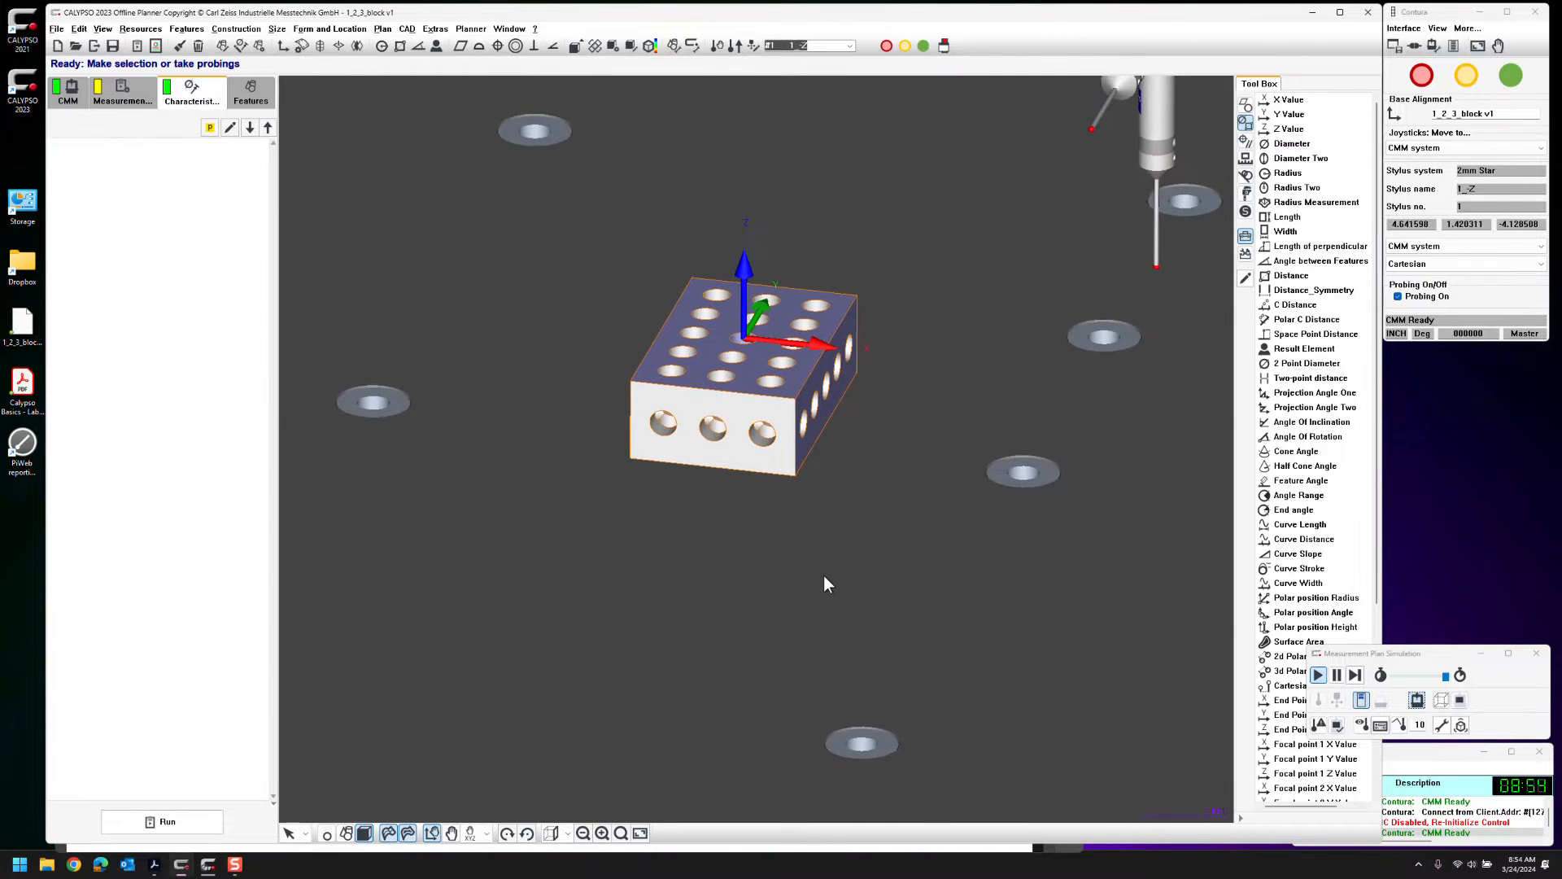
scroll(823, 574, "up", 3)
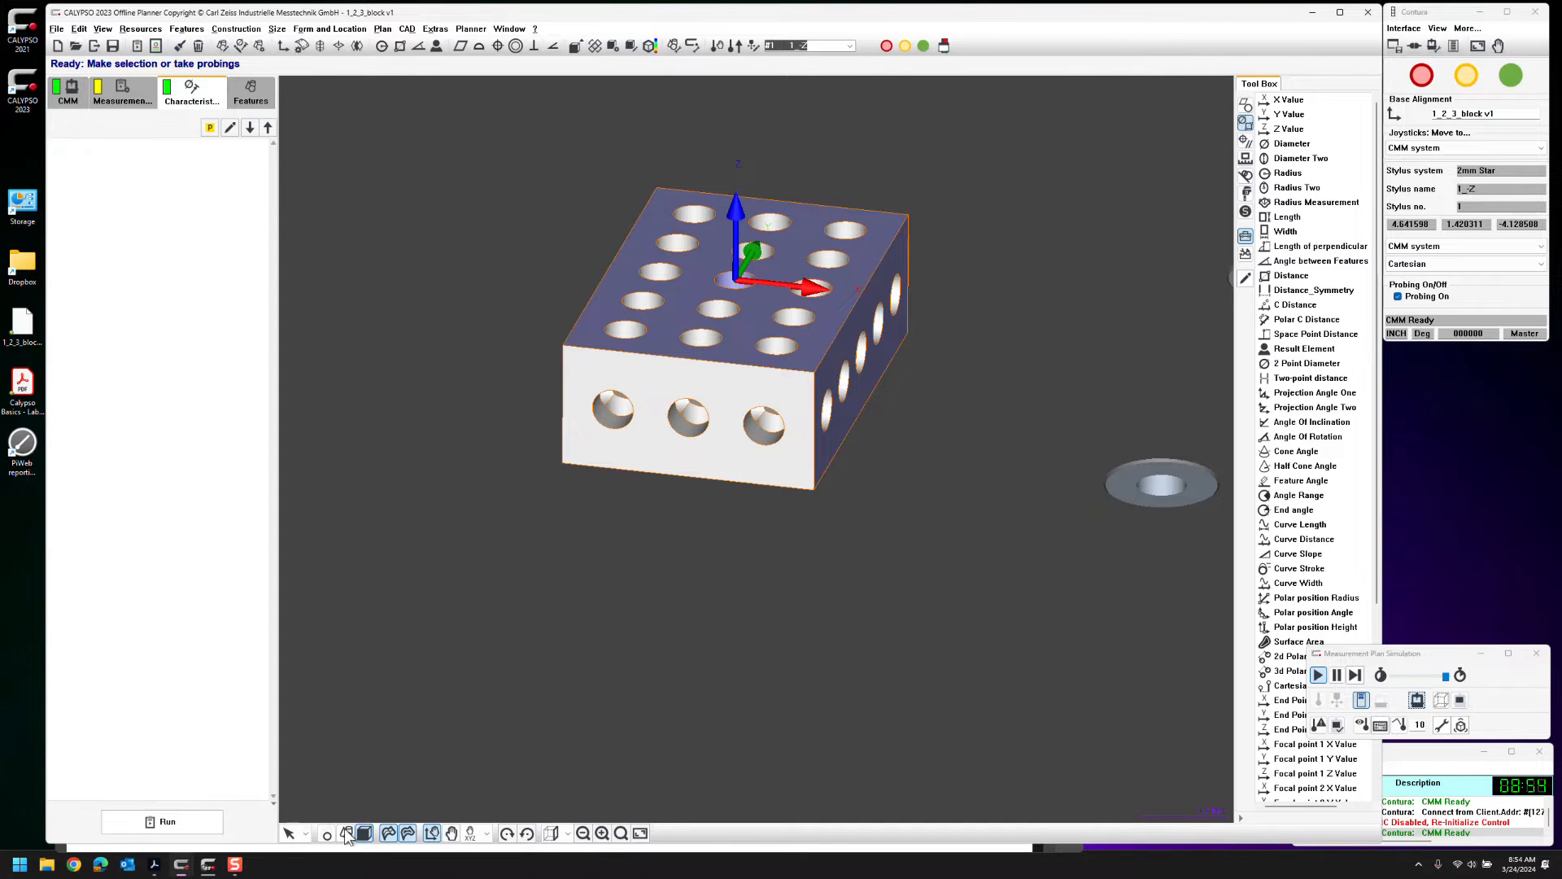
left_click(305, 833)
left_click(320, 797)
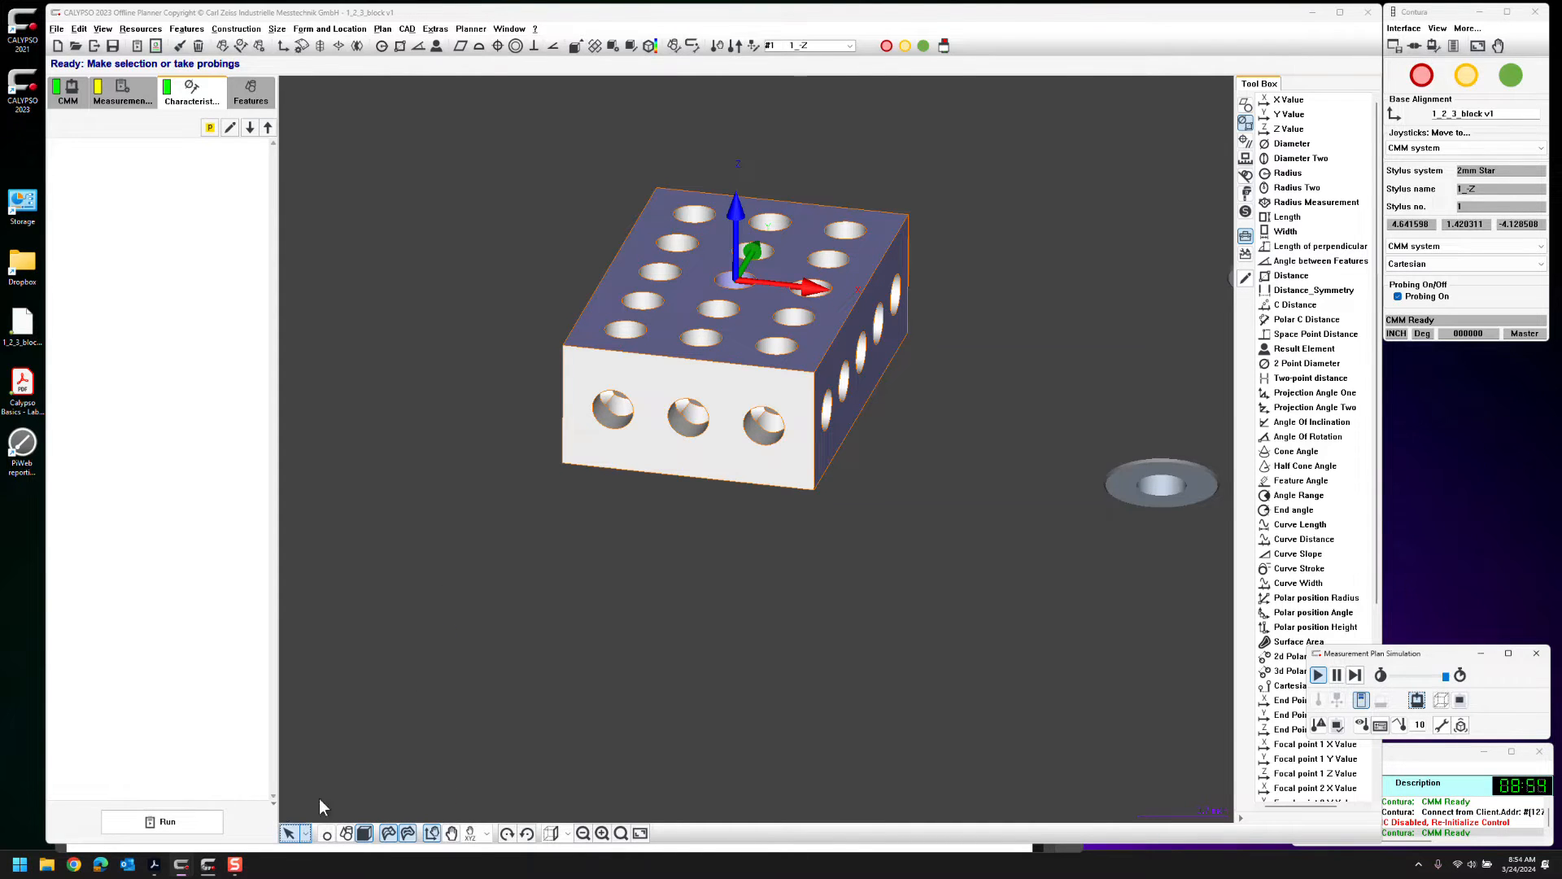
left_click(703, 340)
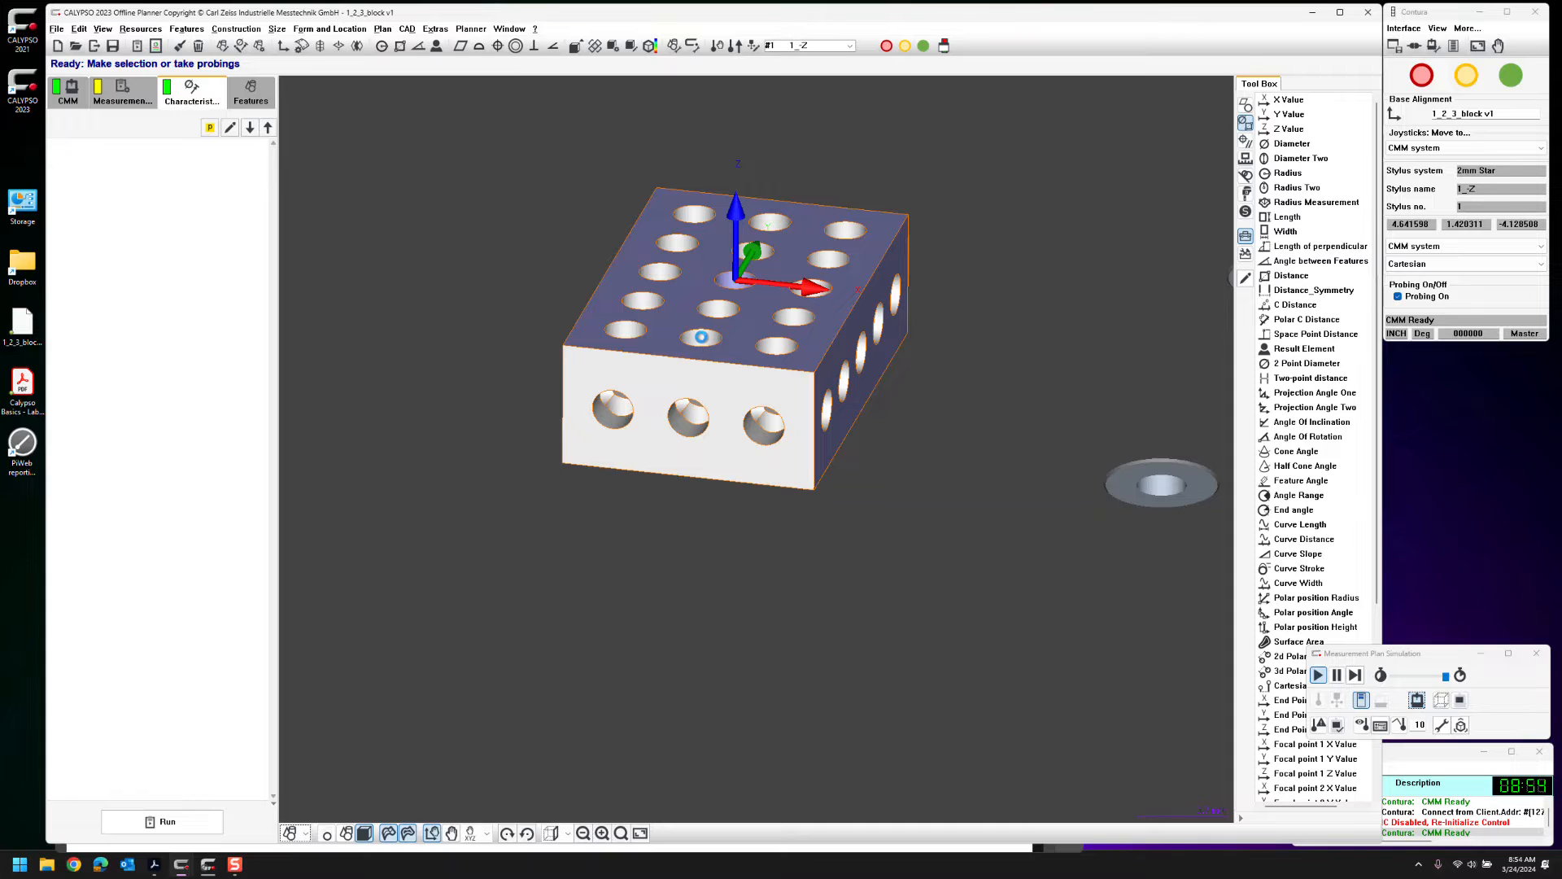
left_click(698, 217)
left_click(663, 271)
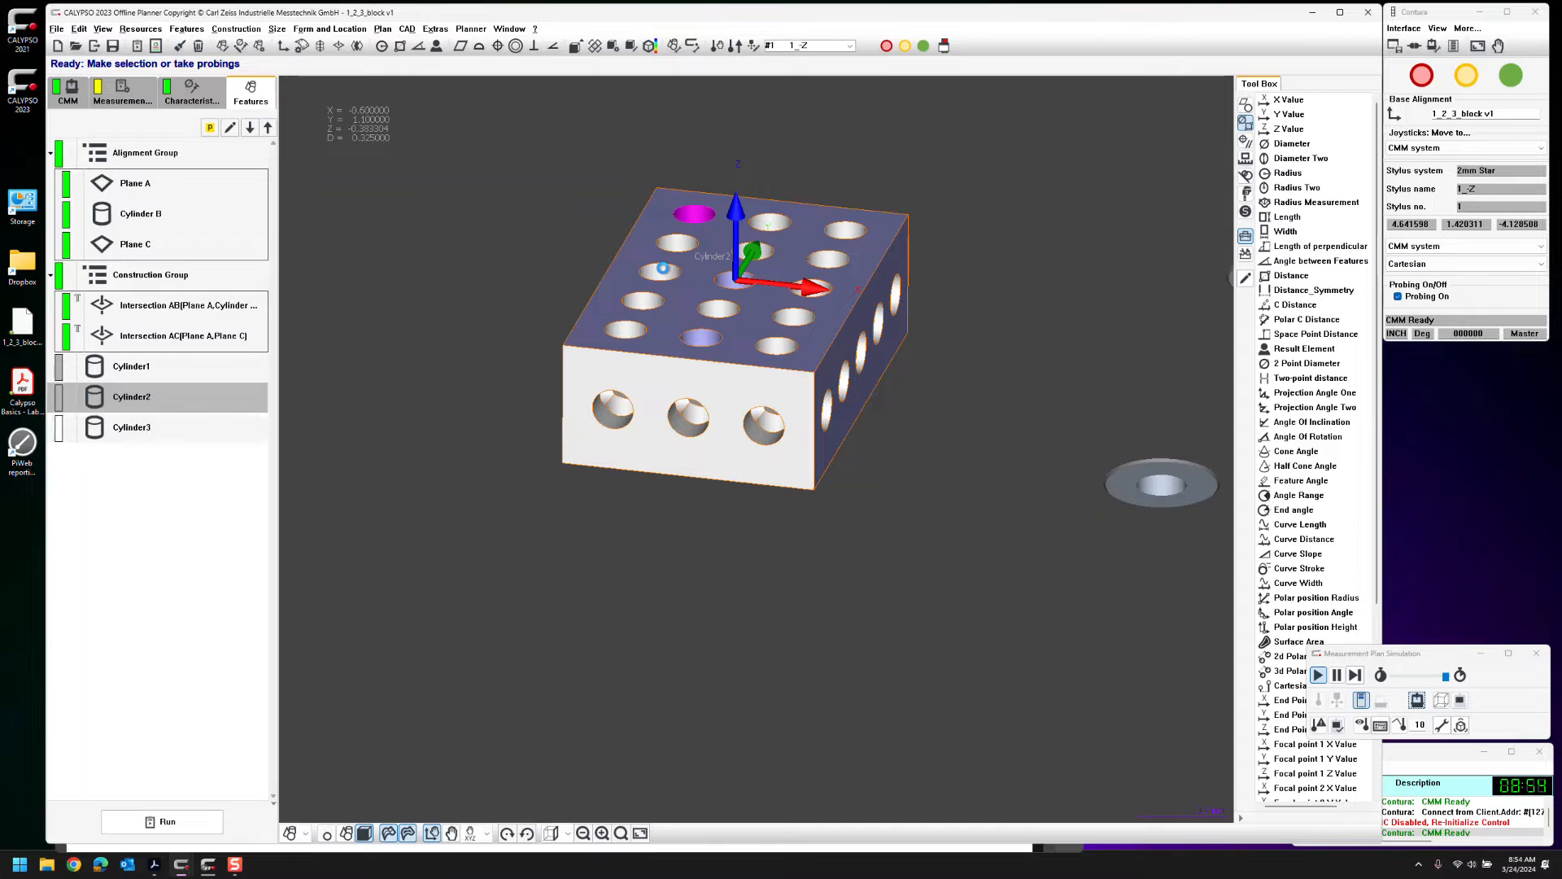
left_click(628, 328)
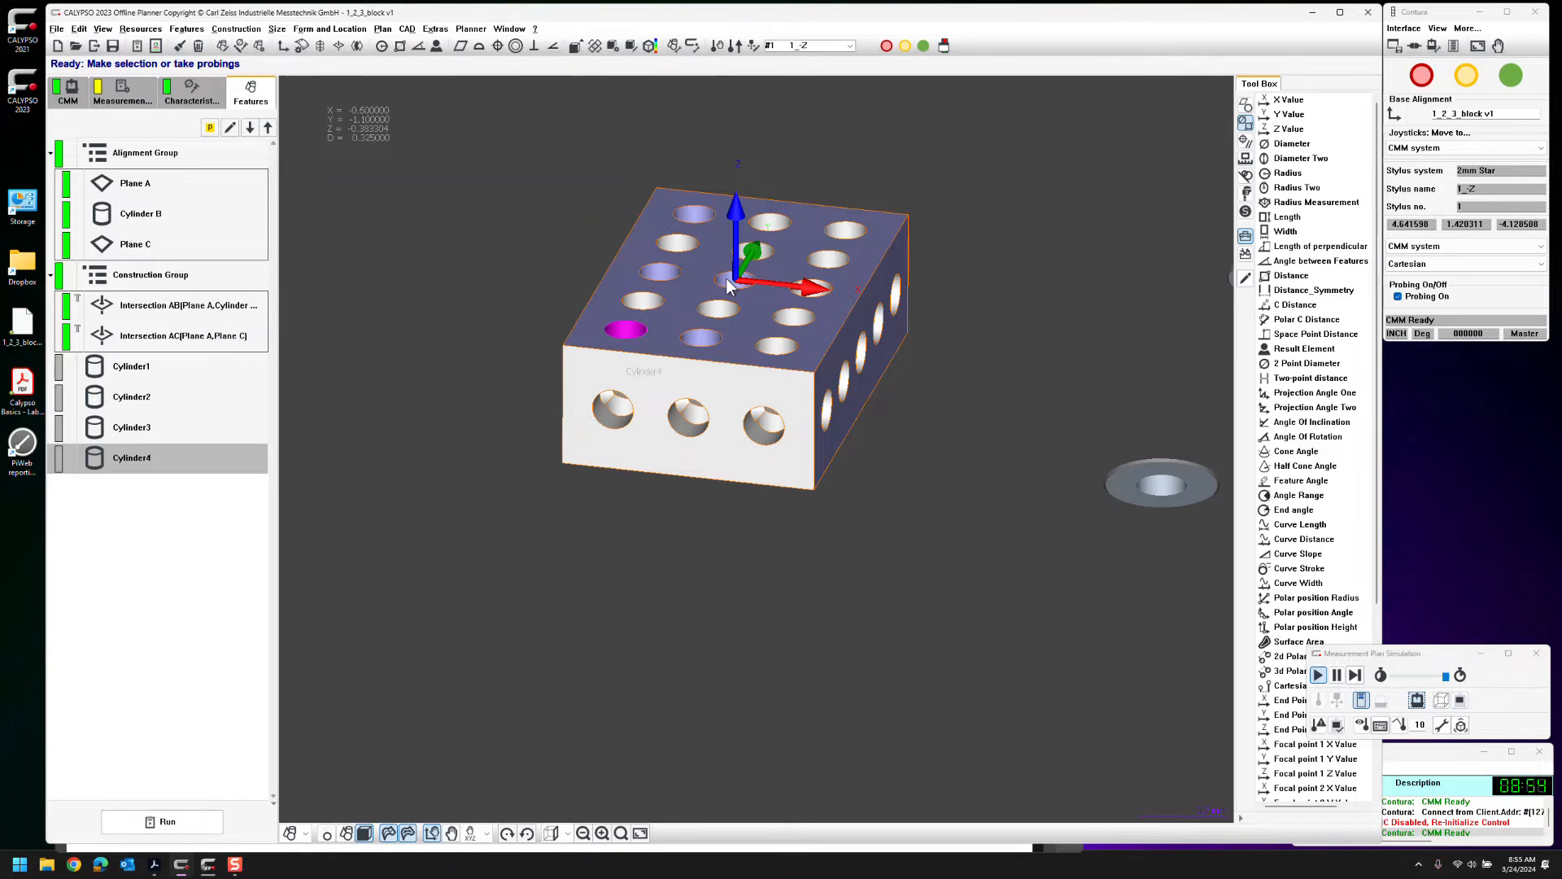
left_click(726, 284)
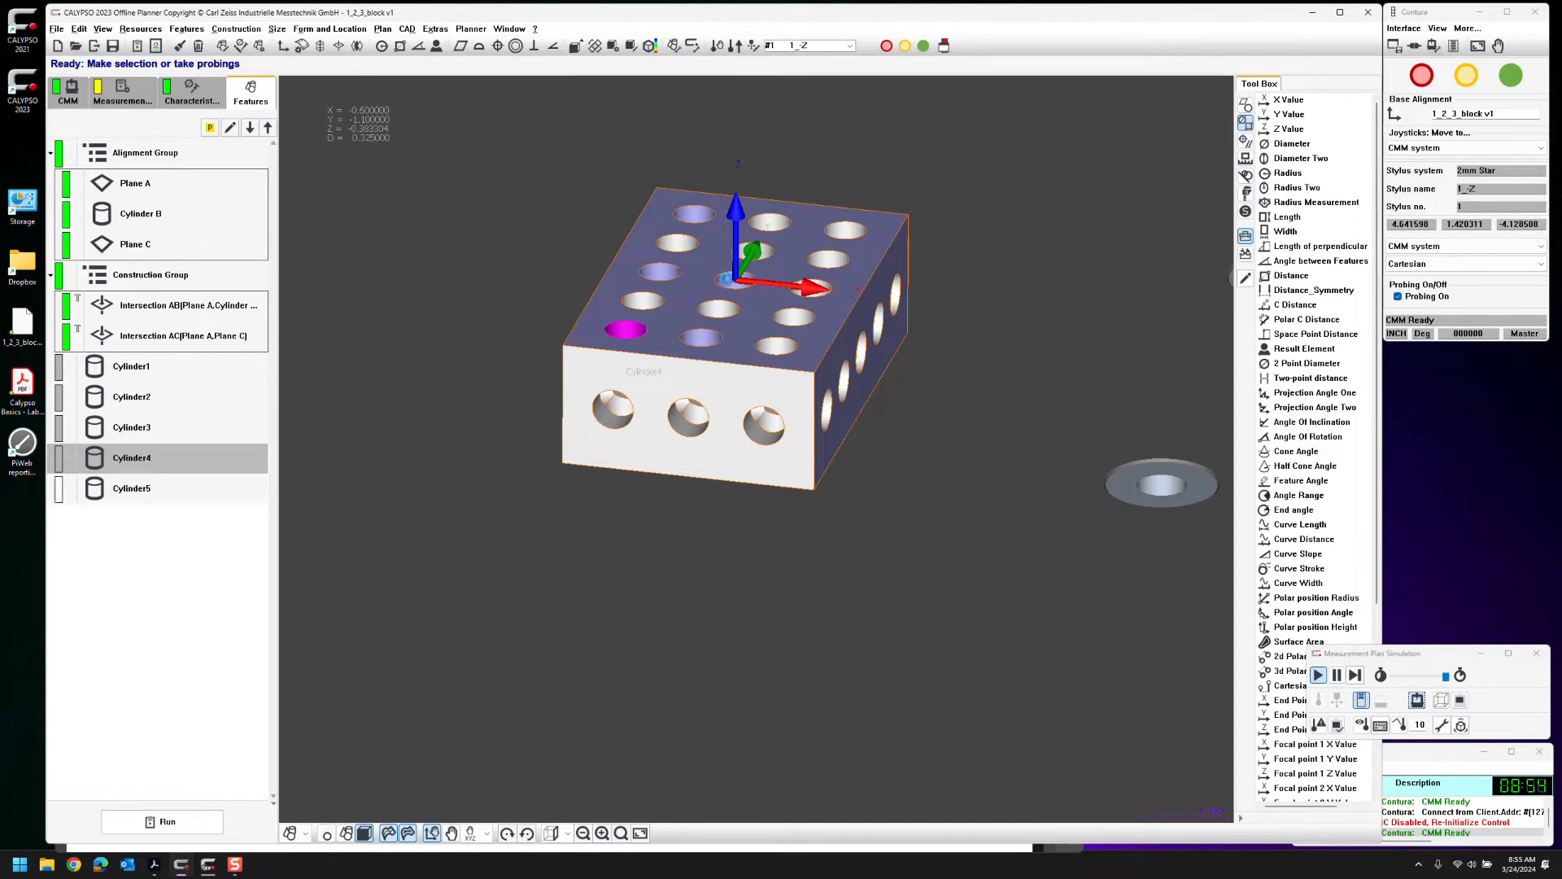
left_click(841, 231)
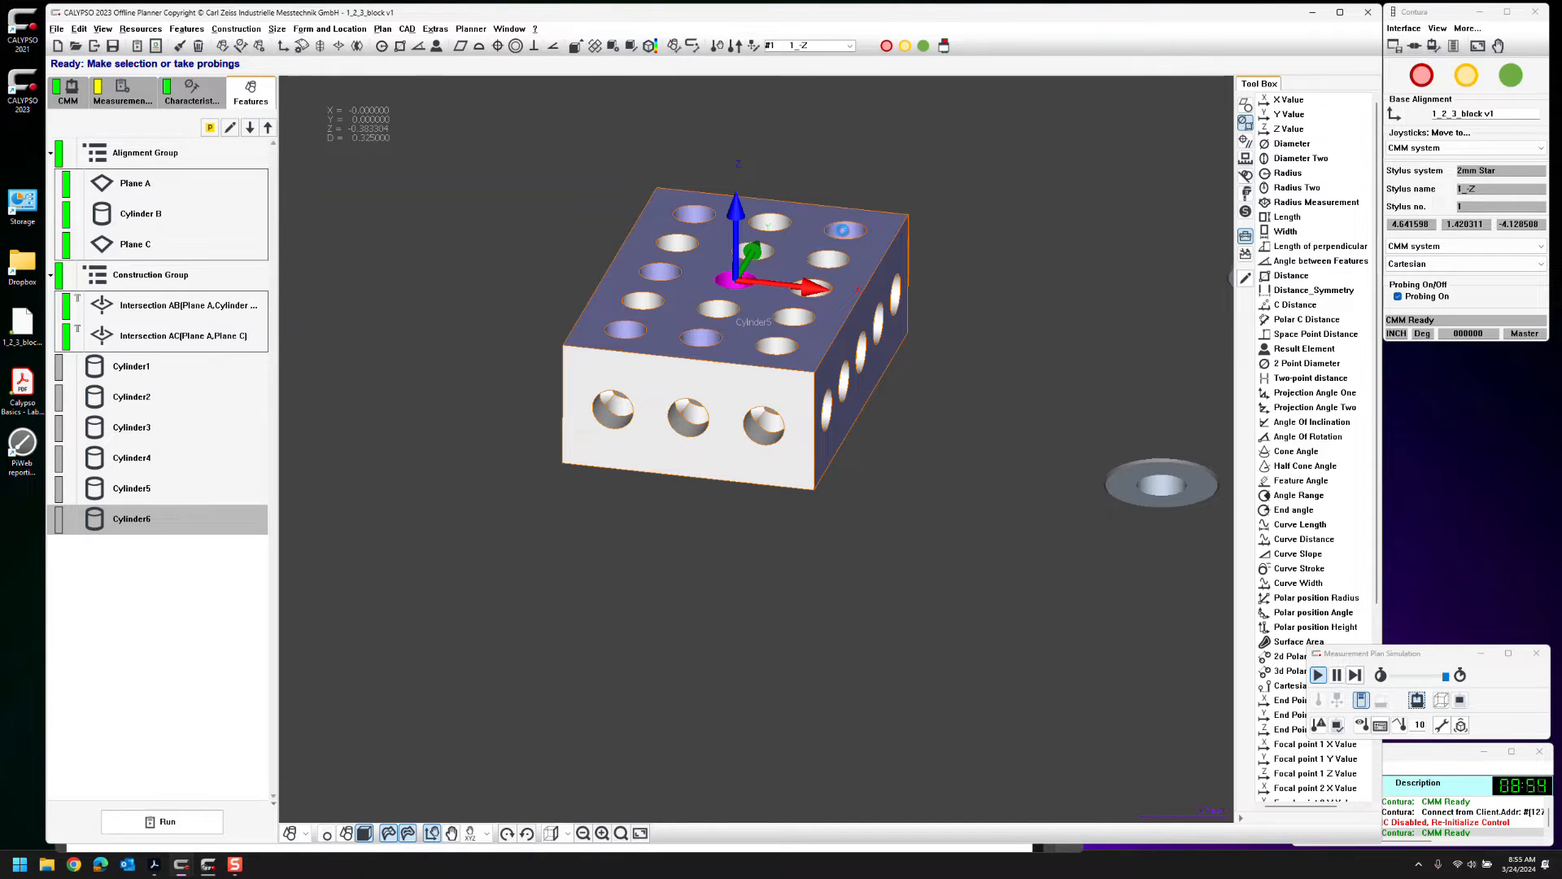
Convert Cylinder2 through Cylinder6 to circles at a relative measuring height of 50%, leaving Cylinder1 out of the selection
left_click(206, 397)
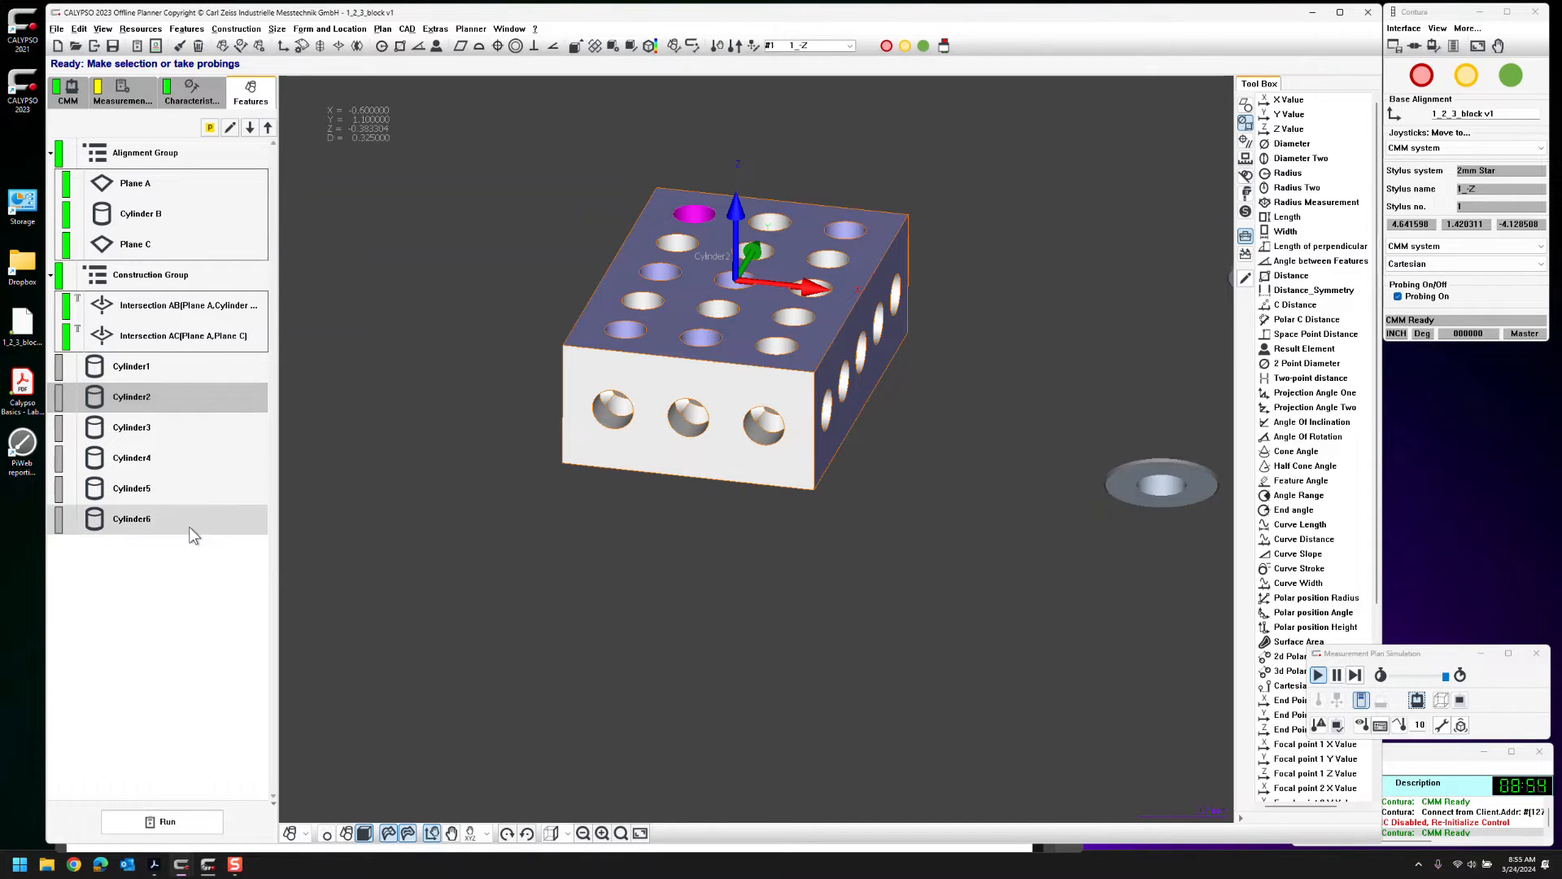
left_click(189, 520, "shift")
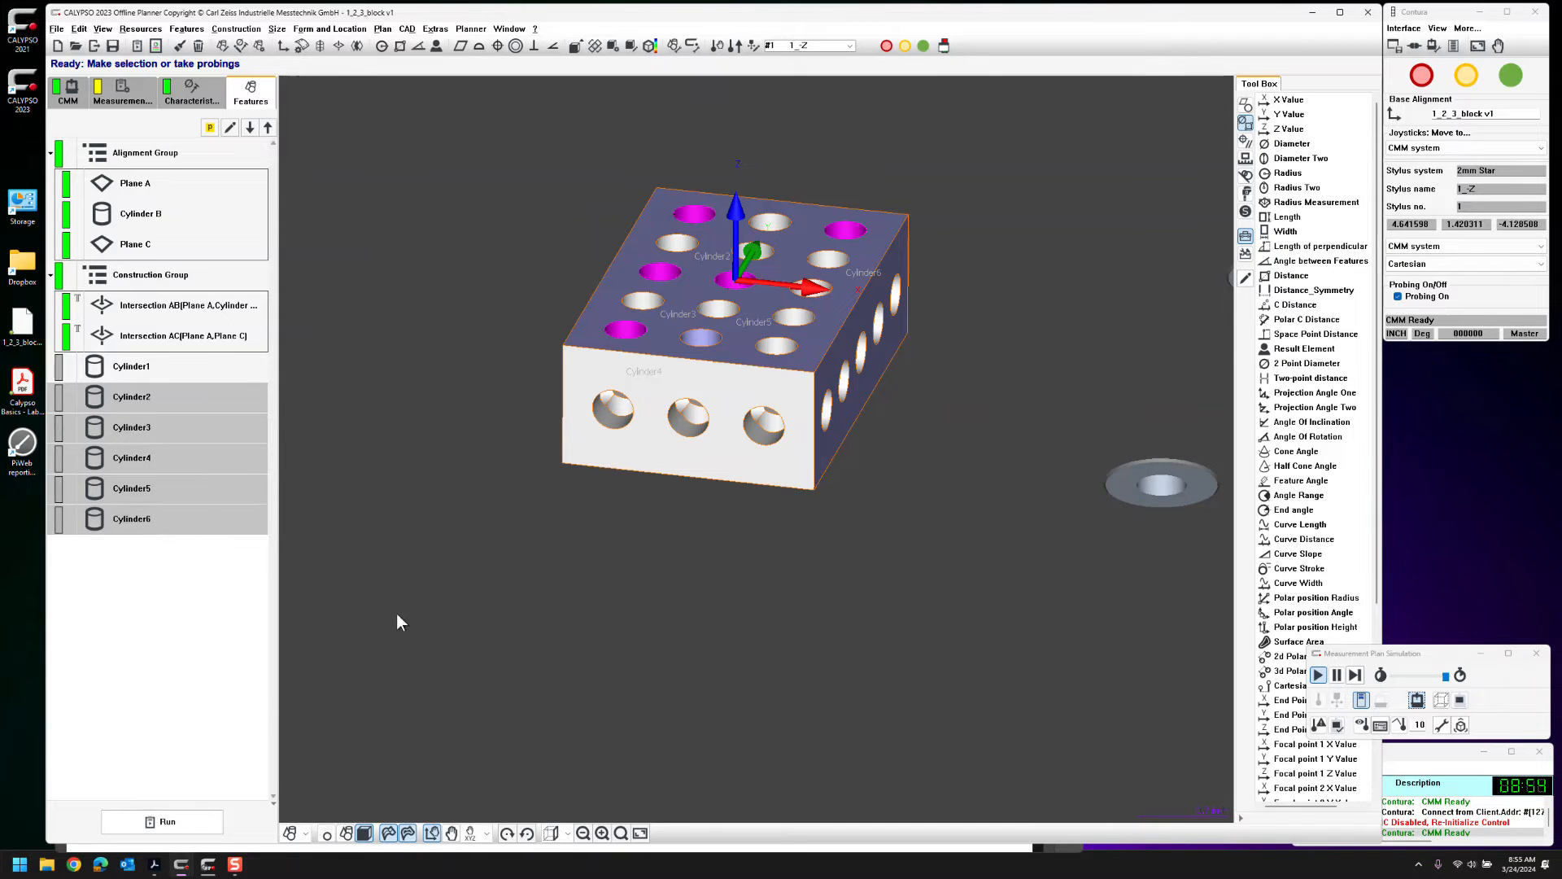
left_click(387, 31)
mouse_move(411, 171)
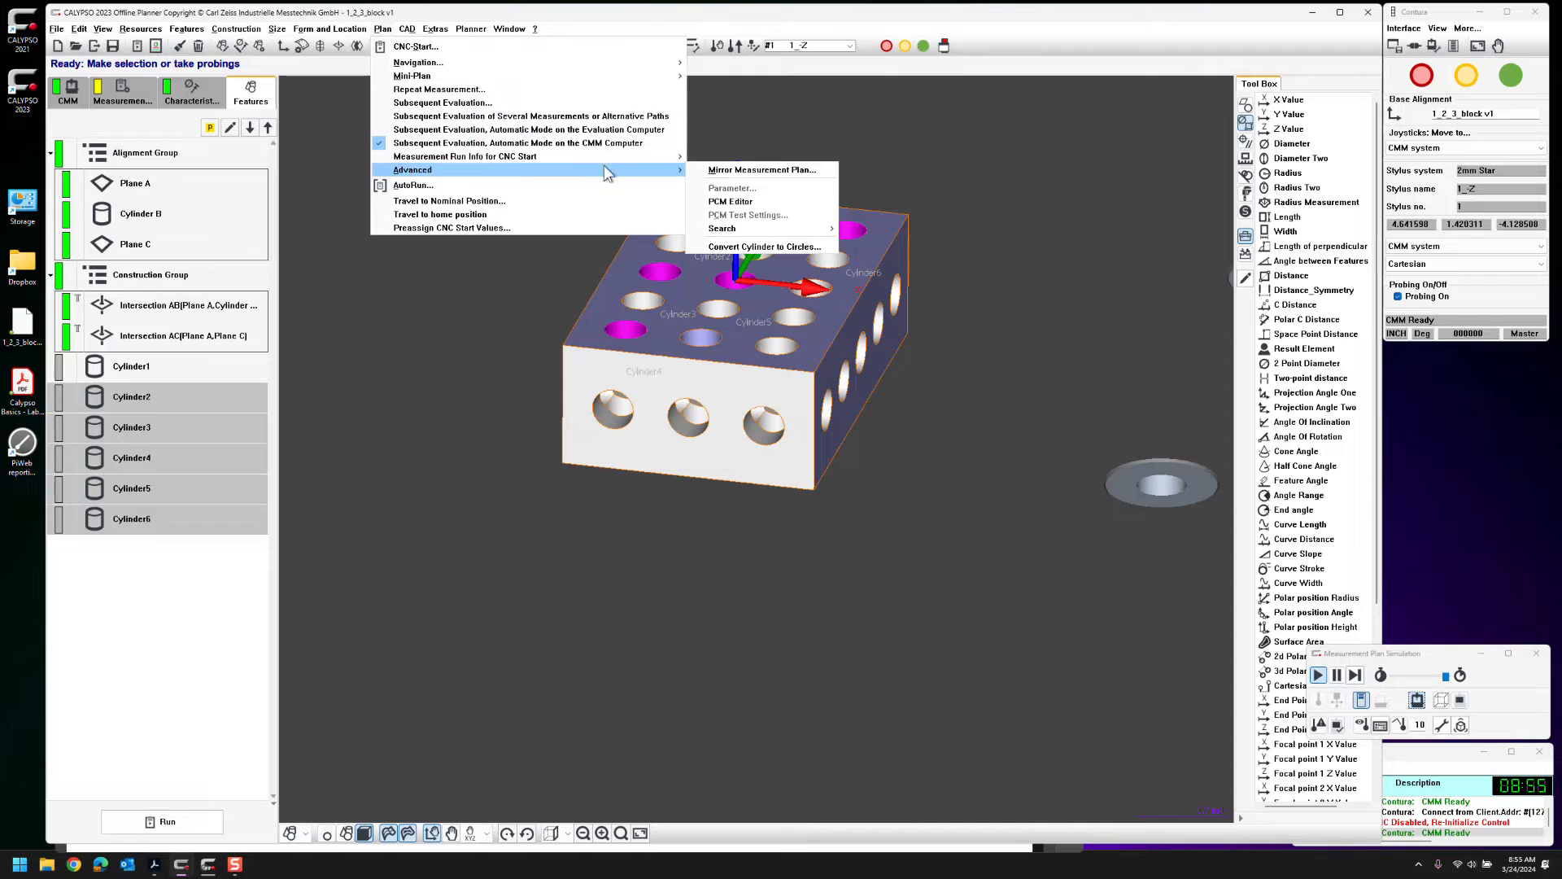
left_click(749, 246)
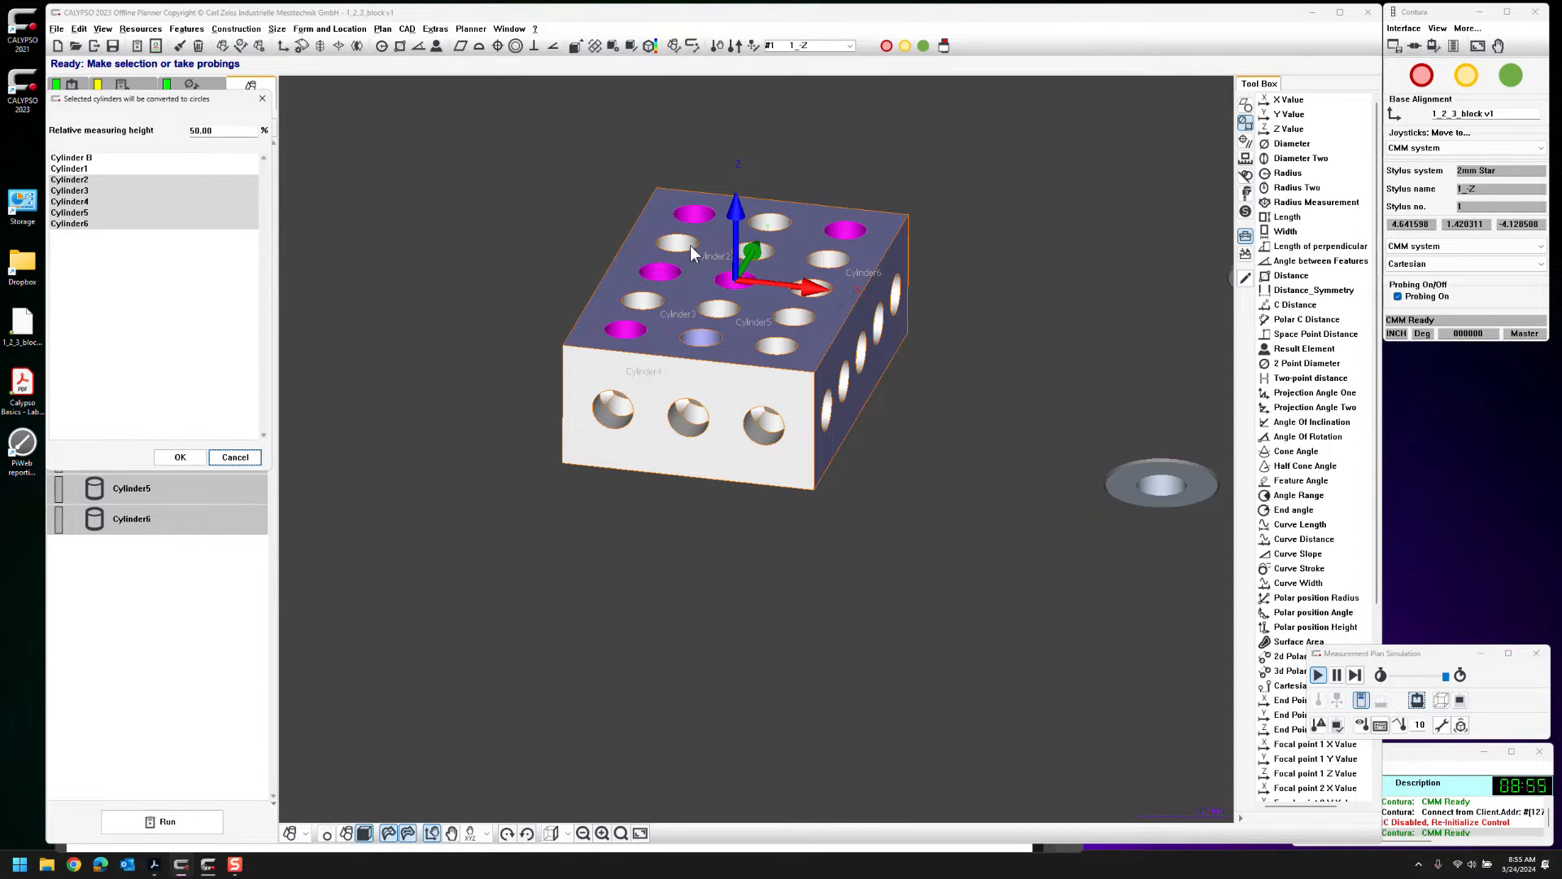
left_click_drag(161, 104, 405, 142)
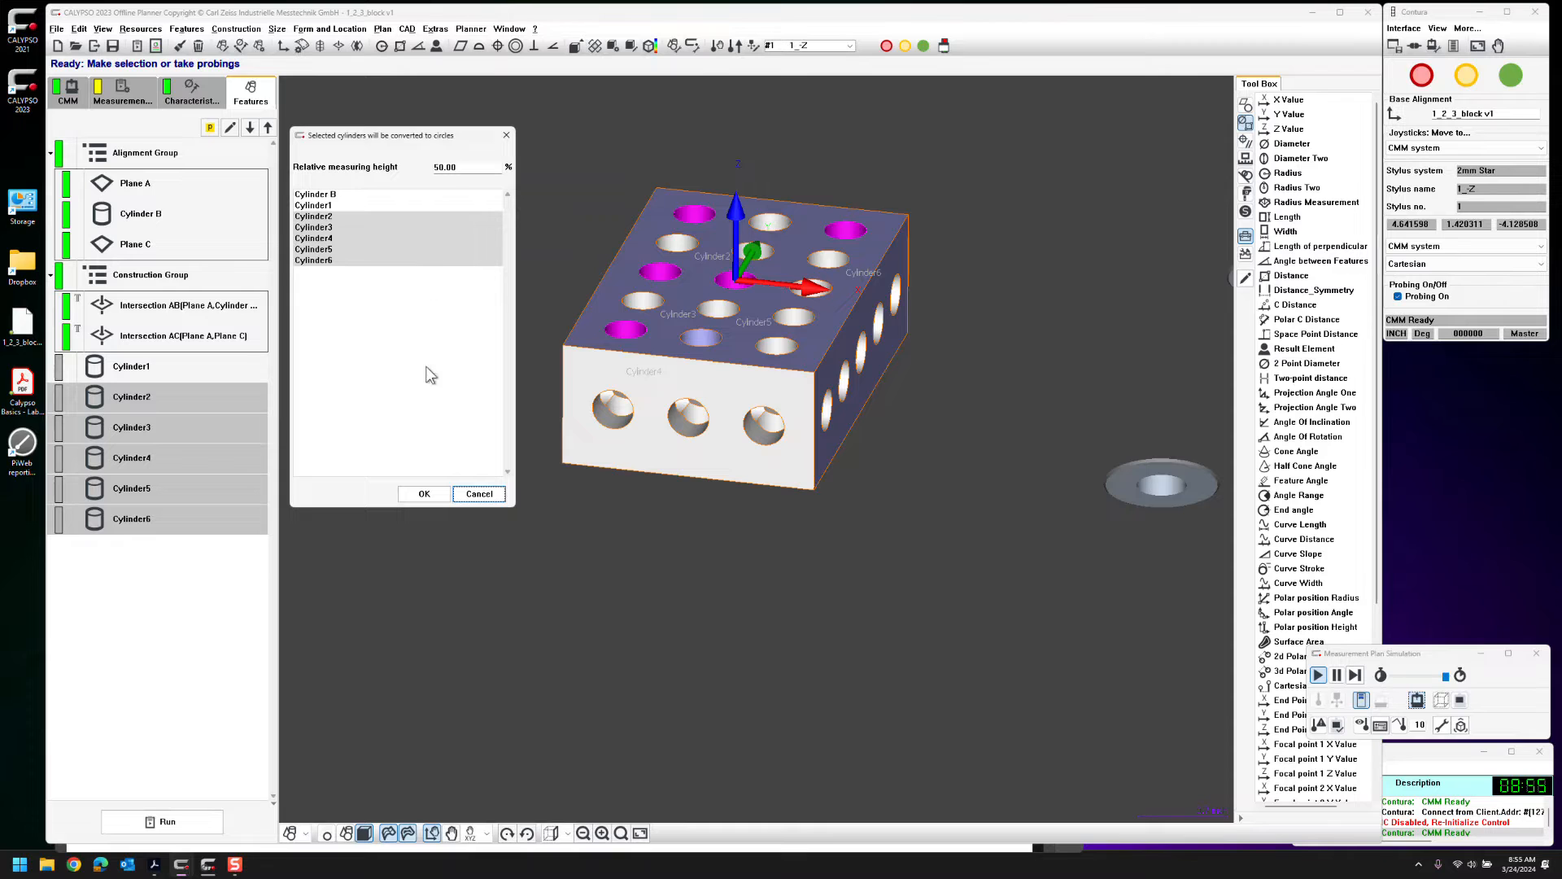
left_click(427, 494)
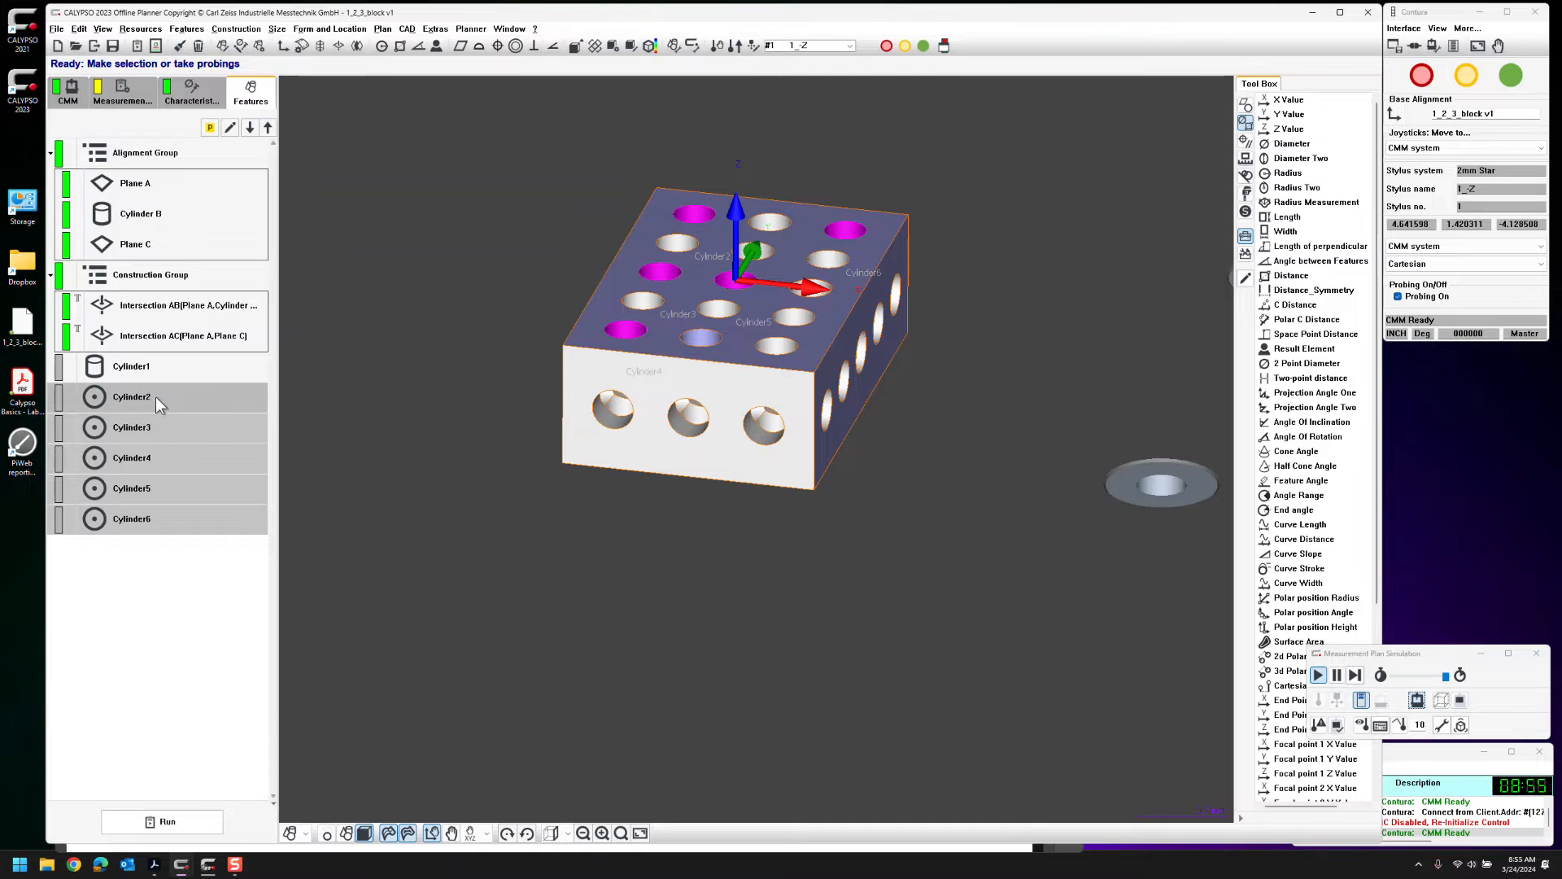
Replace "Cylinder" with "Circle" in the names of the five converted features, and clear the feature selection
left_click(79, 28)
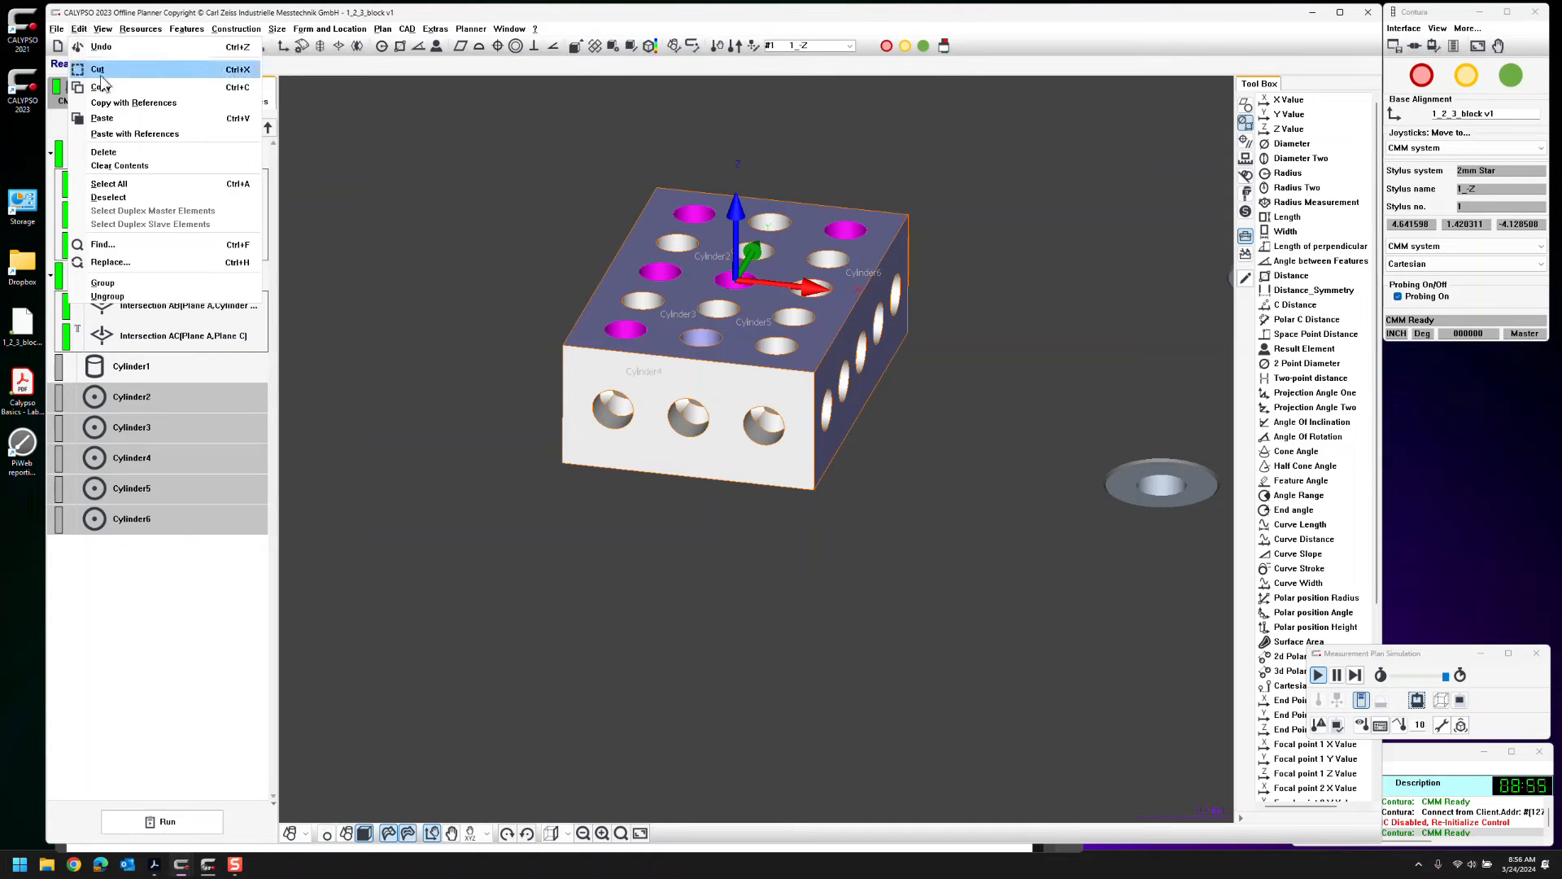
left_click(123, 264)
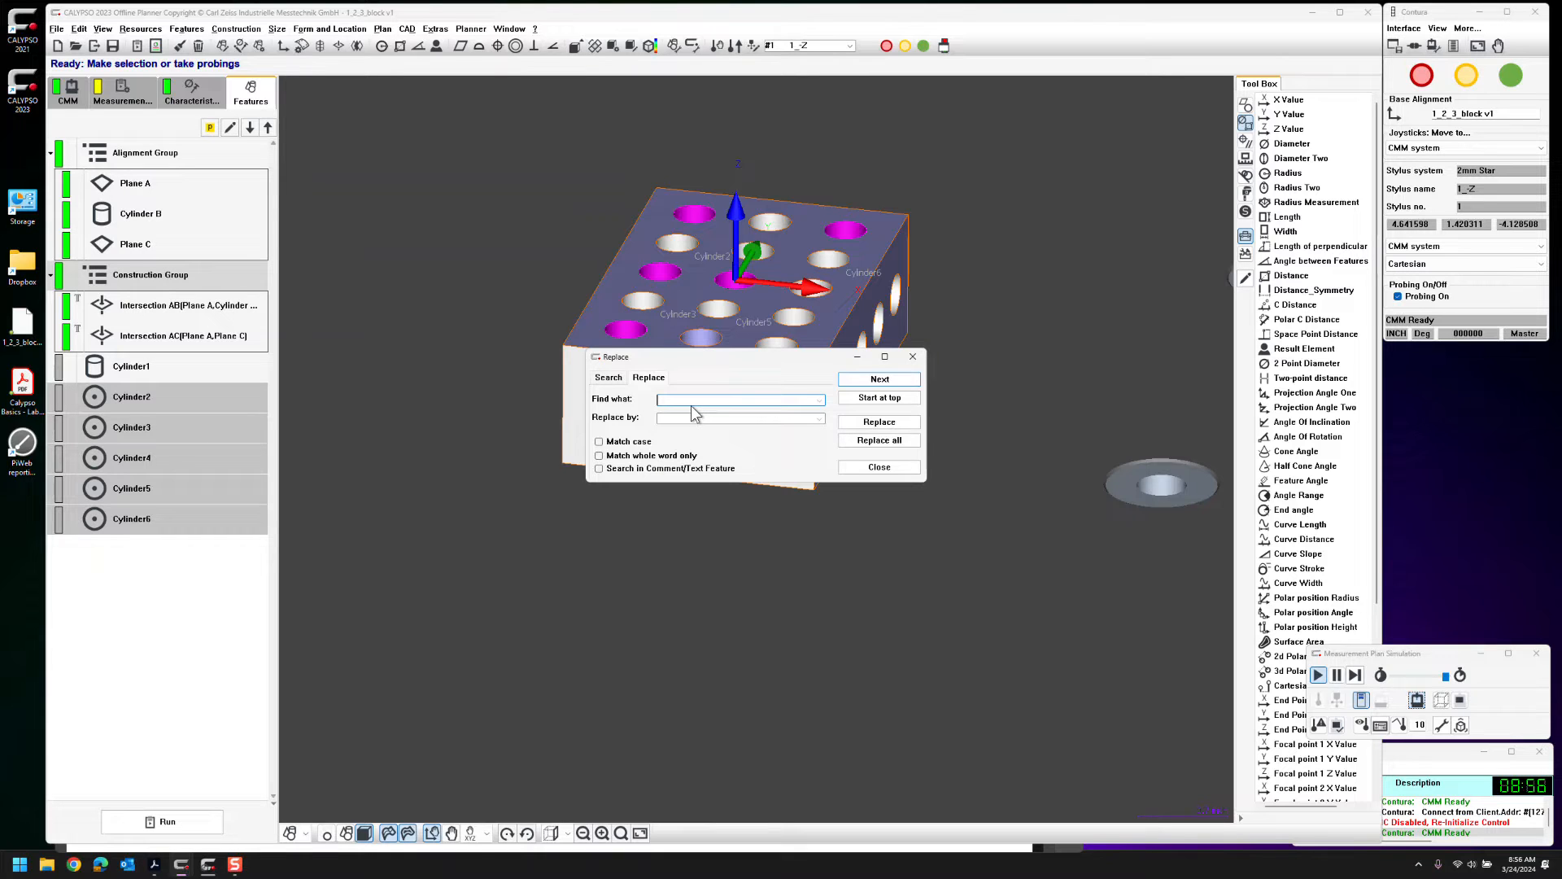
type("Cylind")
left_click(701, 418)
type("Cirlce")
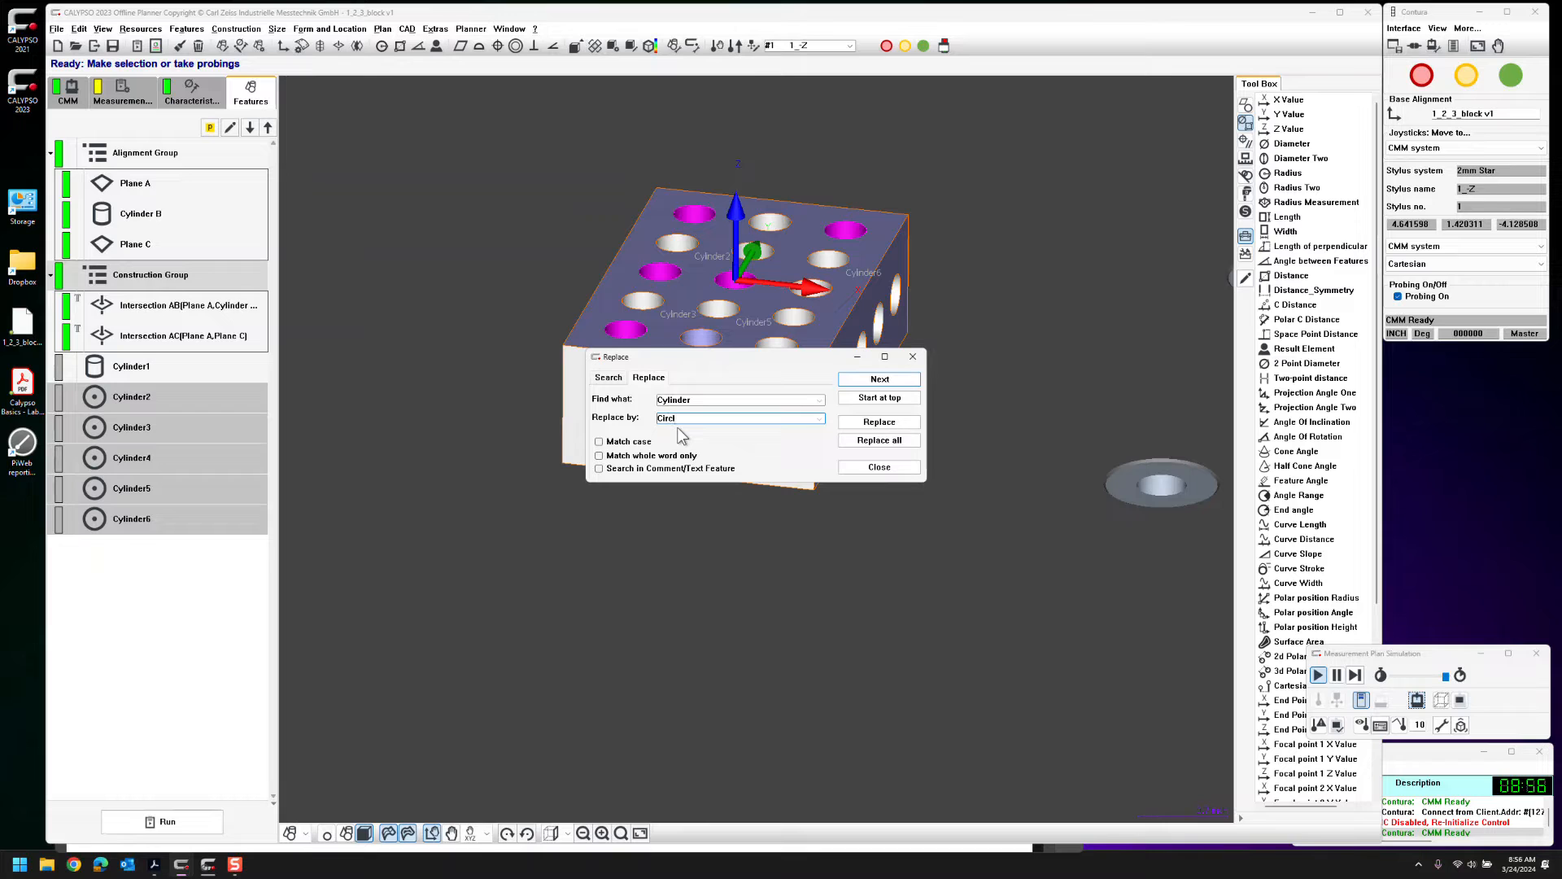
left_click(883, 429)
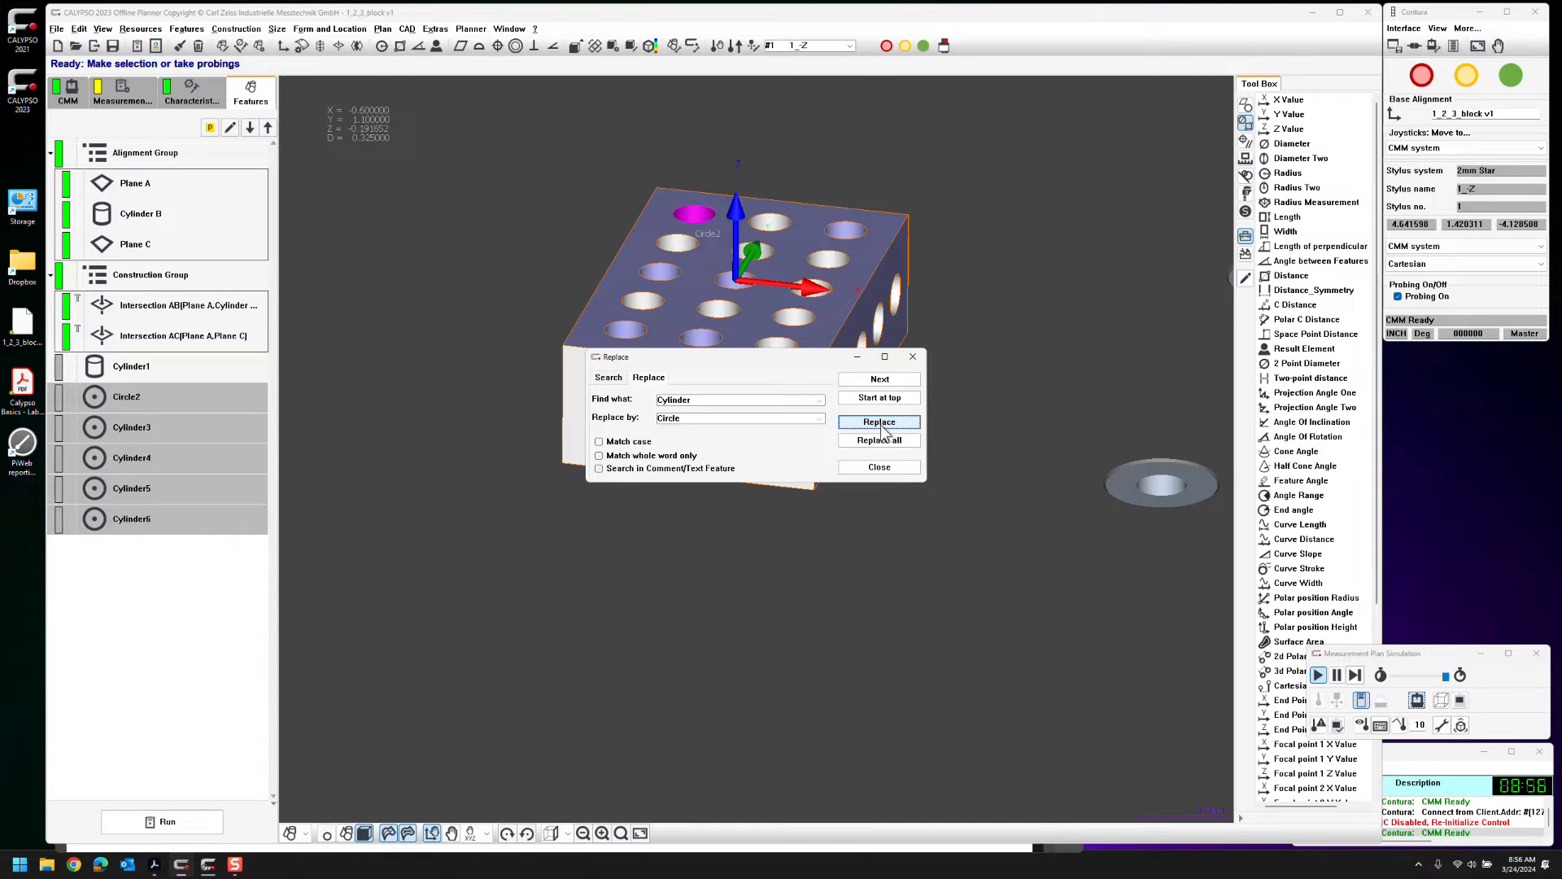
left_click(881, 439)
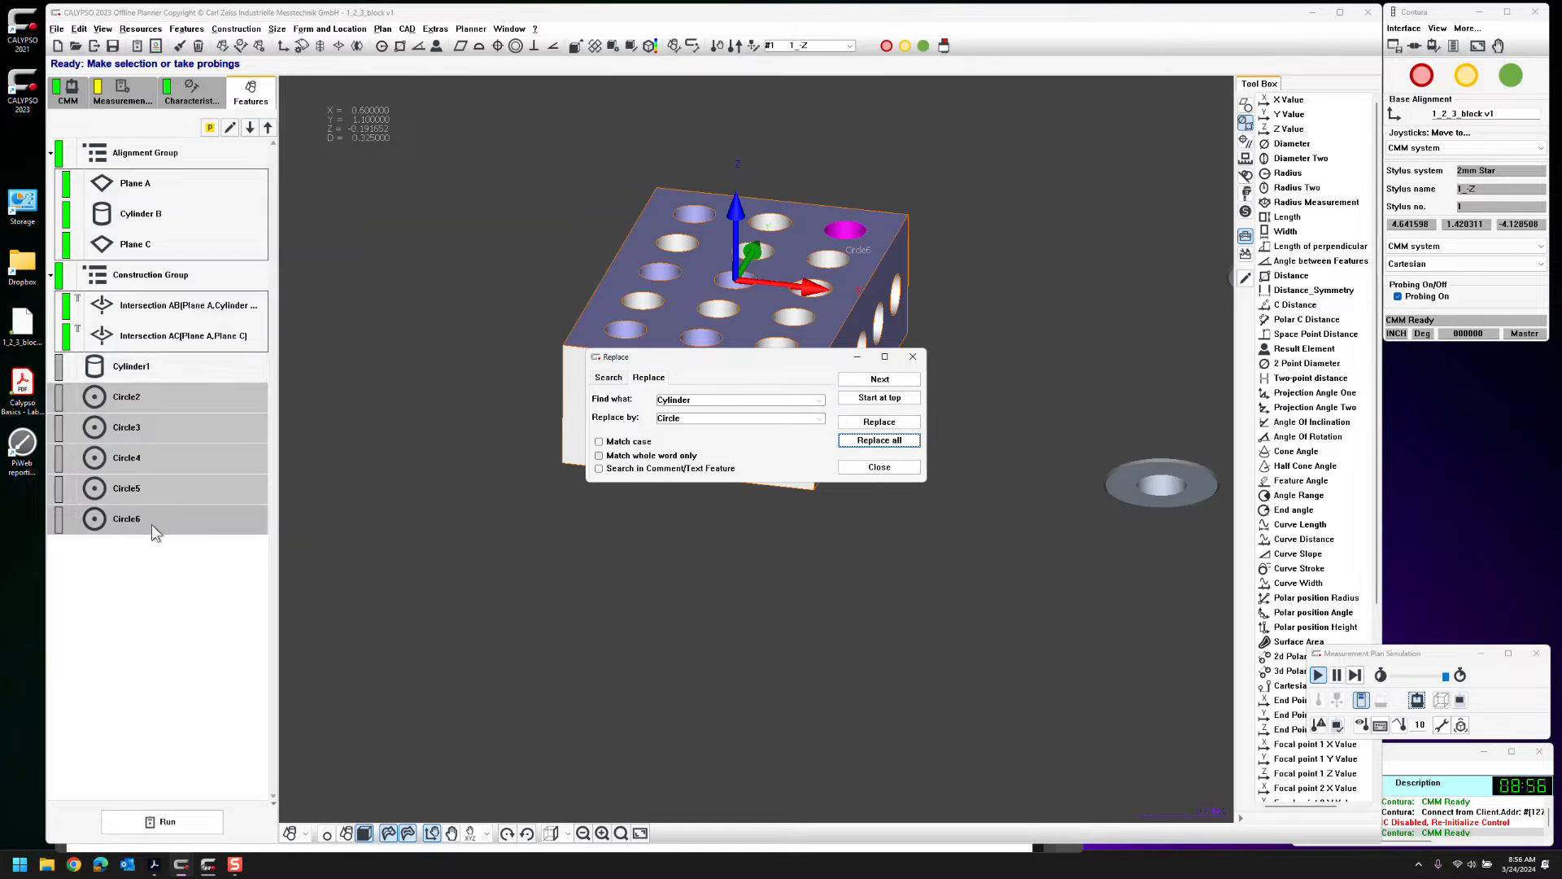
left_click(878, 466)
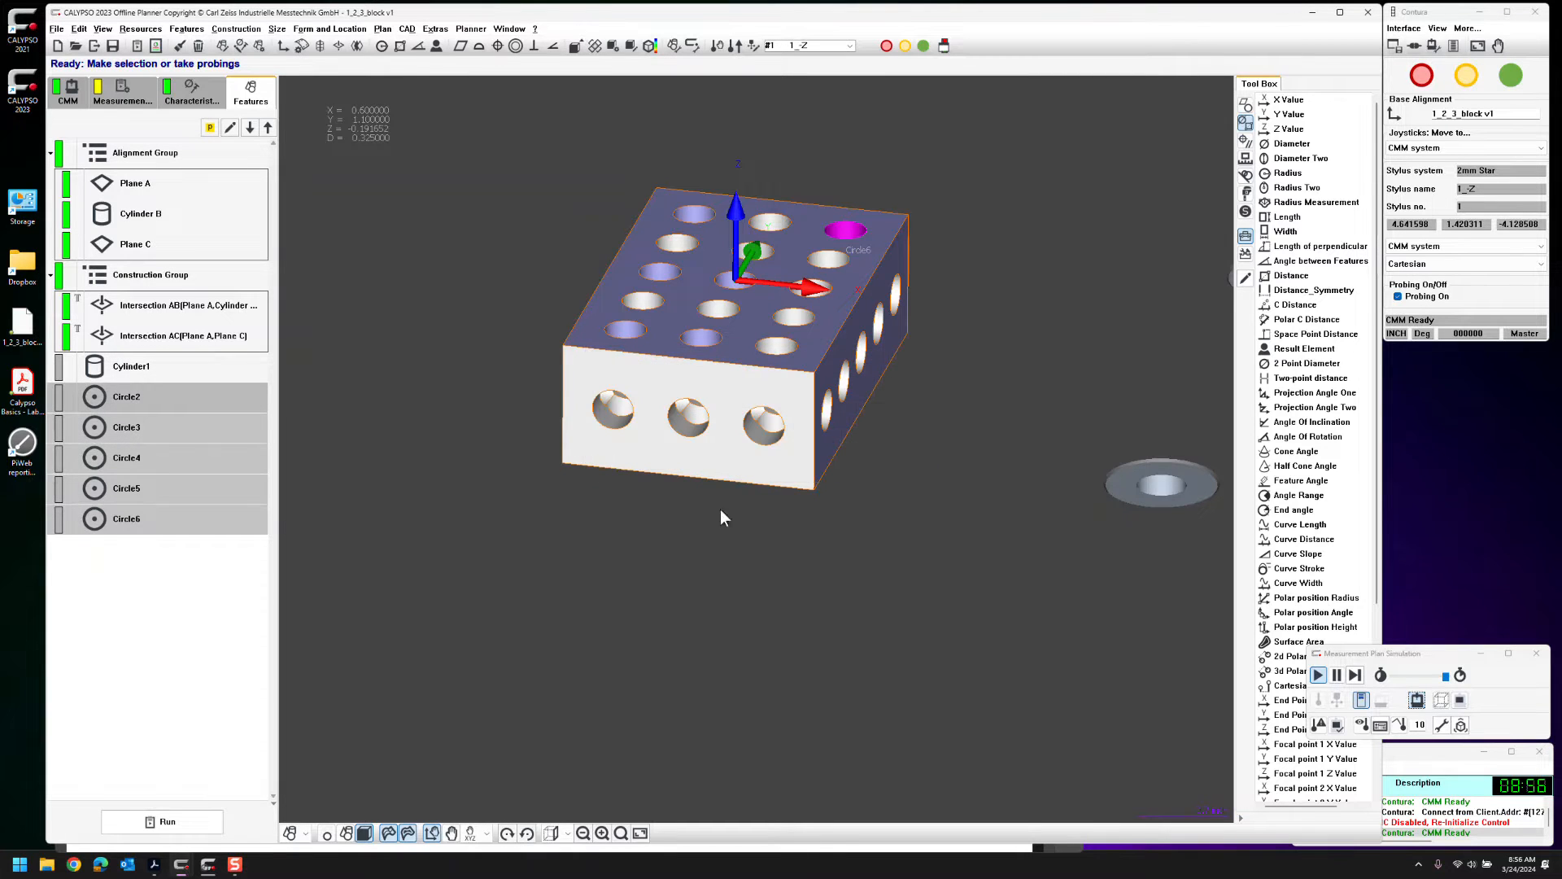
left_click(134, 592)
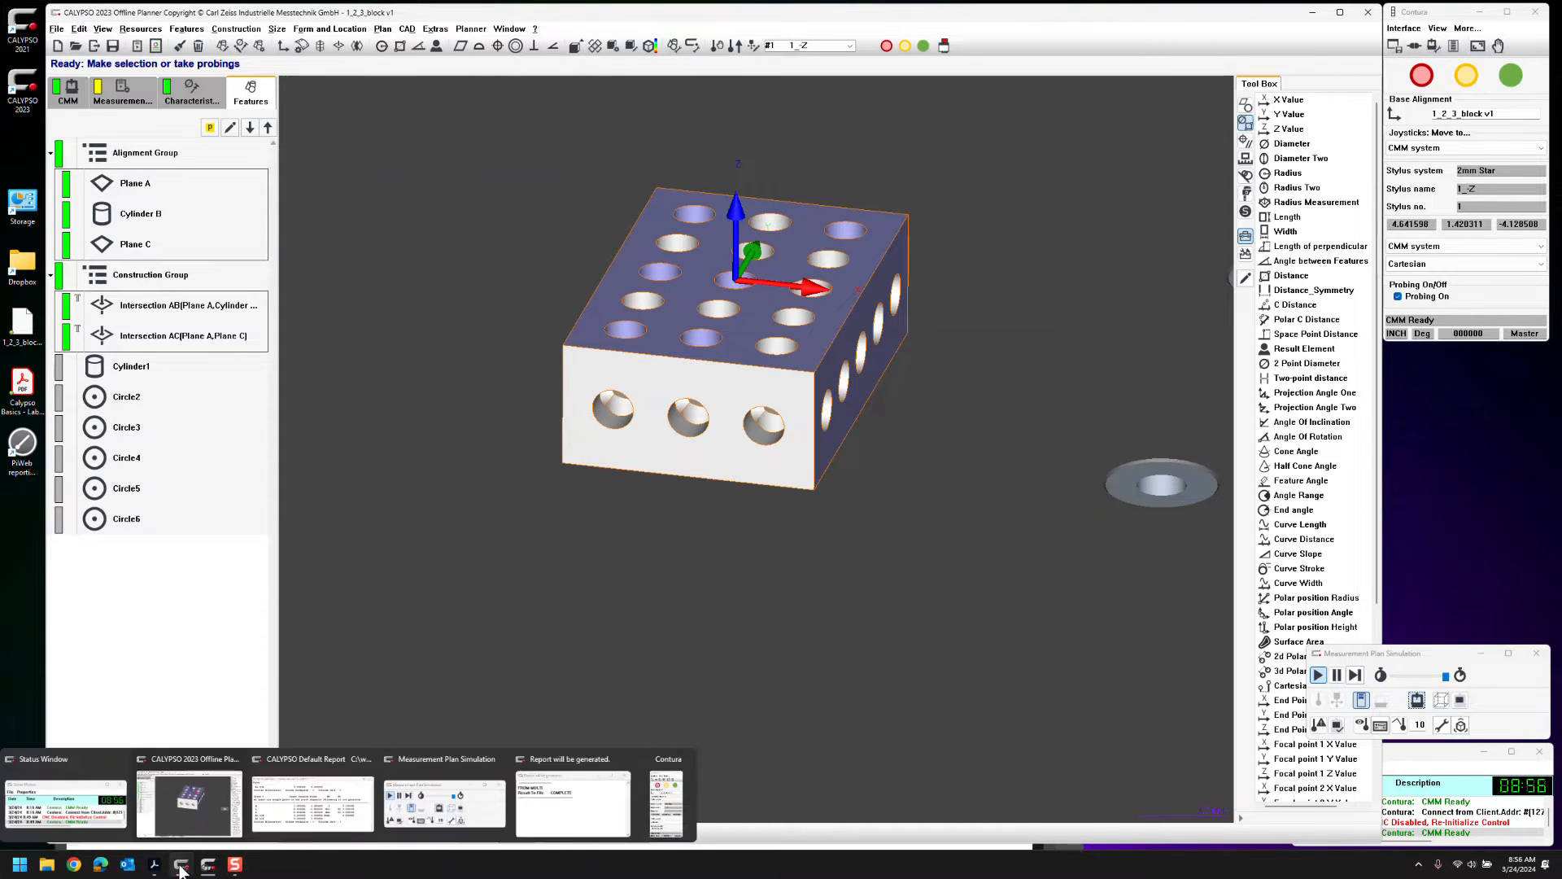
Check the circle numbering in the Lab 3 PDF and rename Circle5, at the block centre, as Circle1
left_click(154, 864)
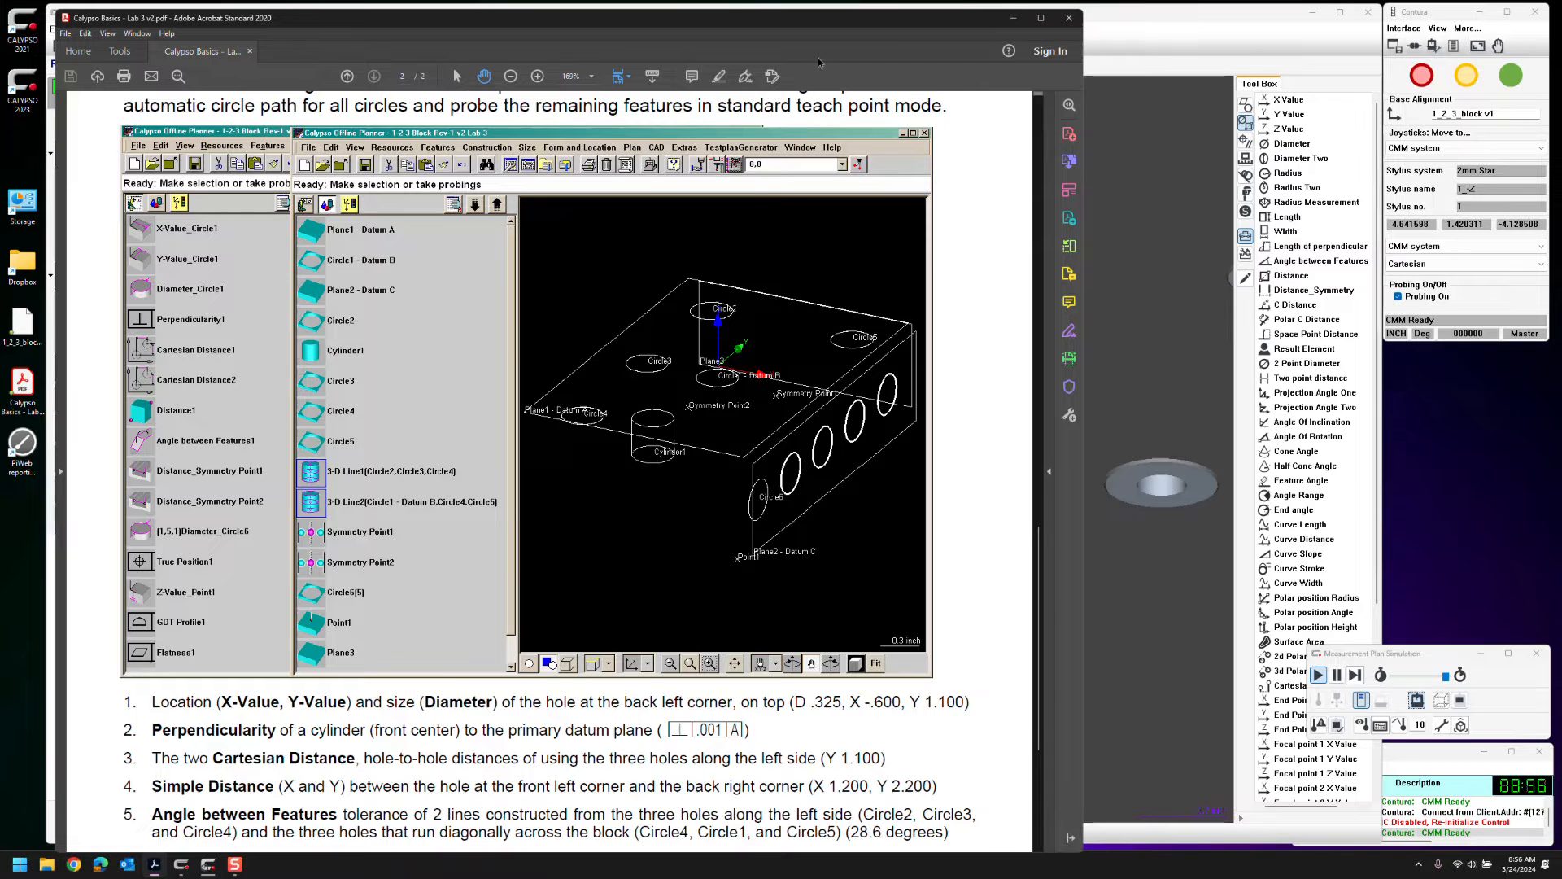
left_click(1014, 18)
left_click(145, 520)
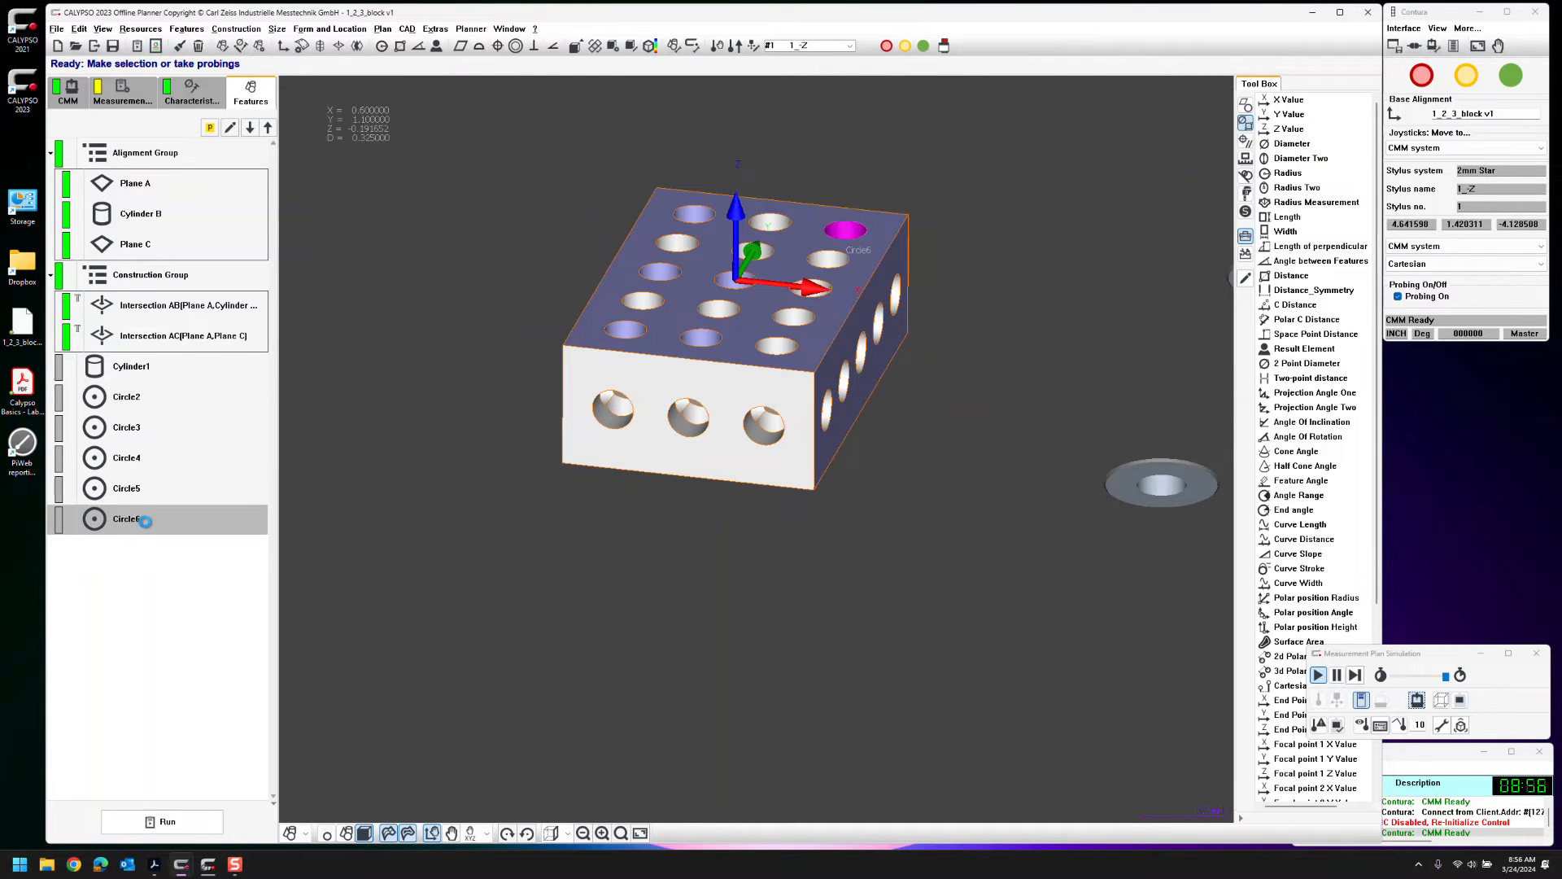
left_click(144, 485)
double_click(153, 489)
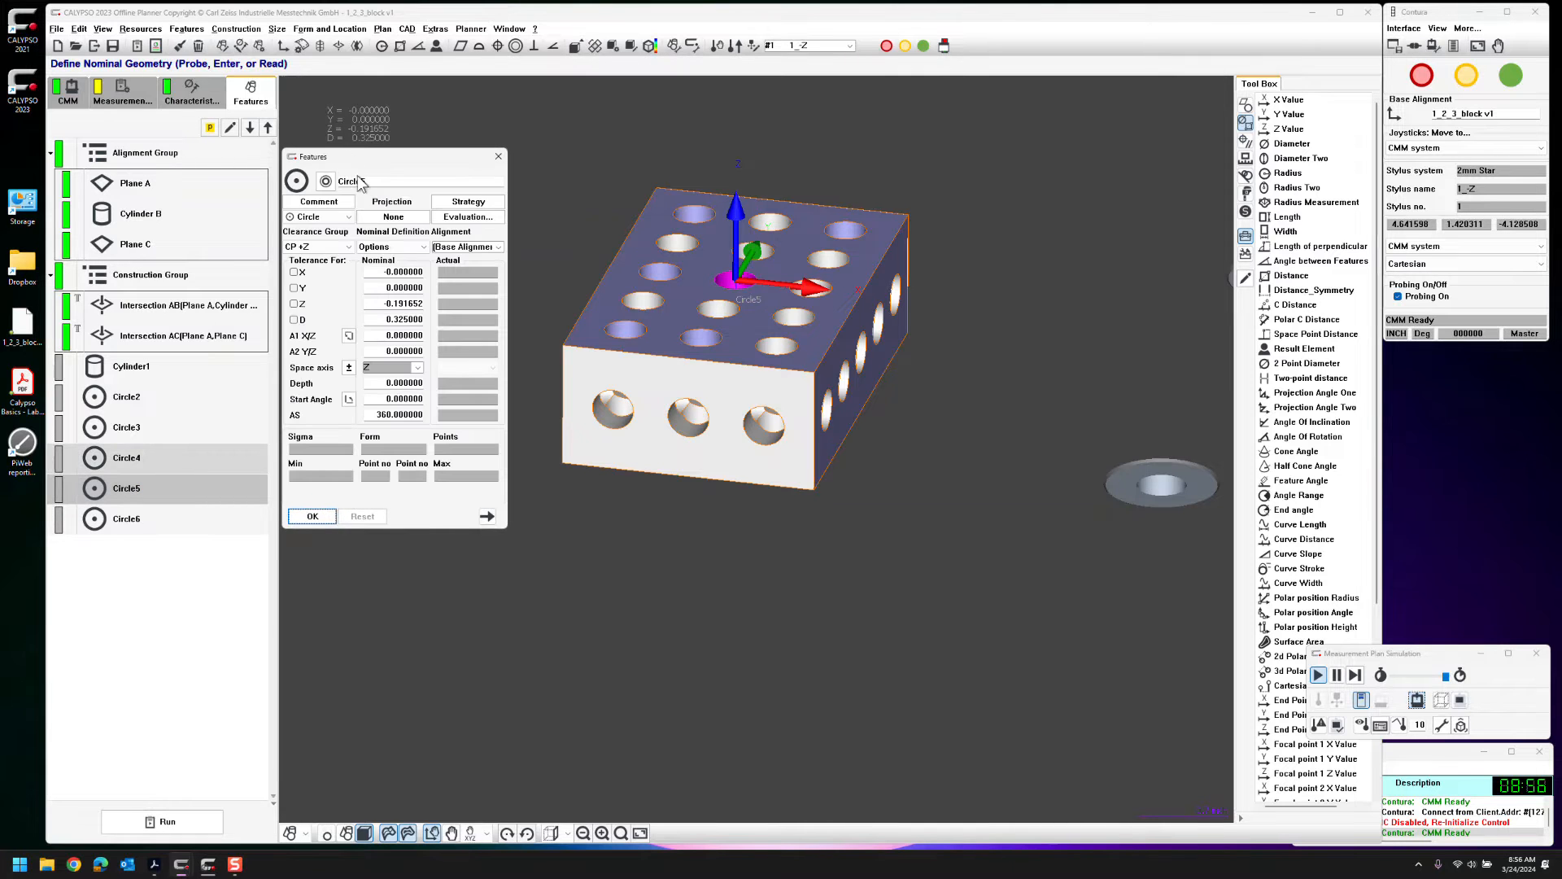
left_click_drag(361, 182, 374, 180)
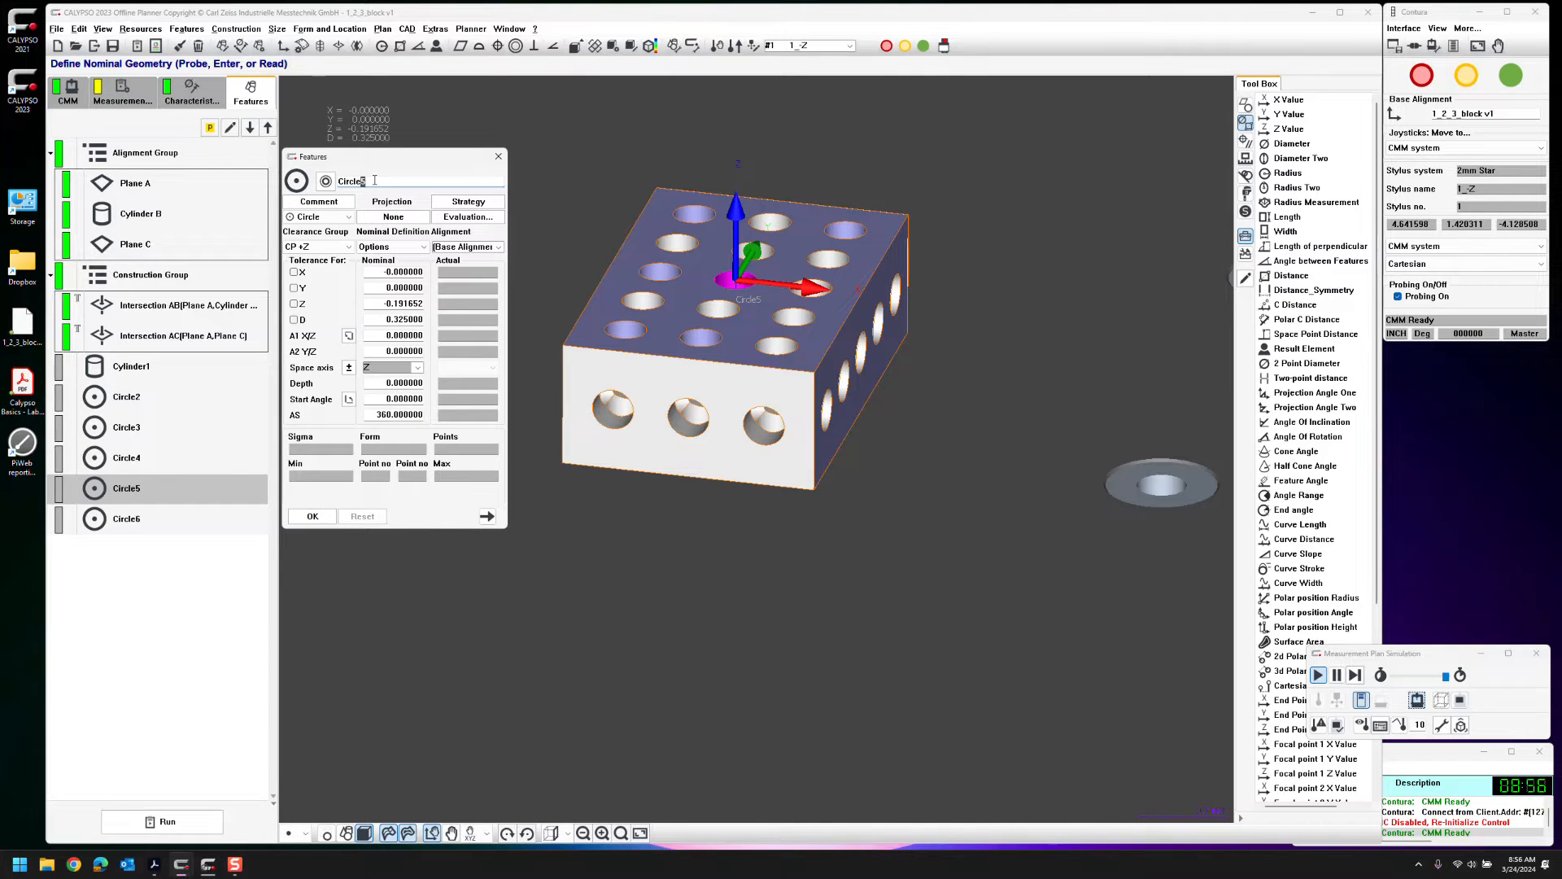
type("1")
Rename Circle6 as Circle5, and move Circle1 directly above Circle2 in the feature list
left_click(250, 128)
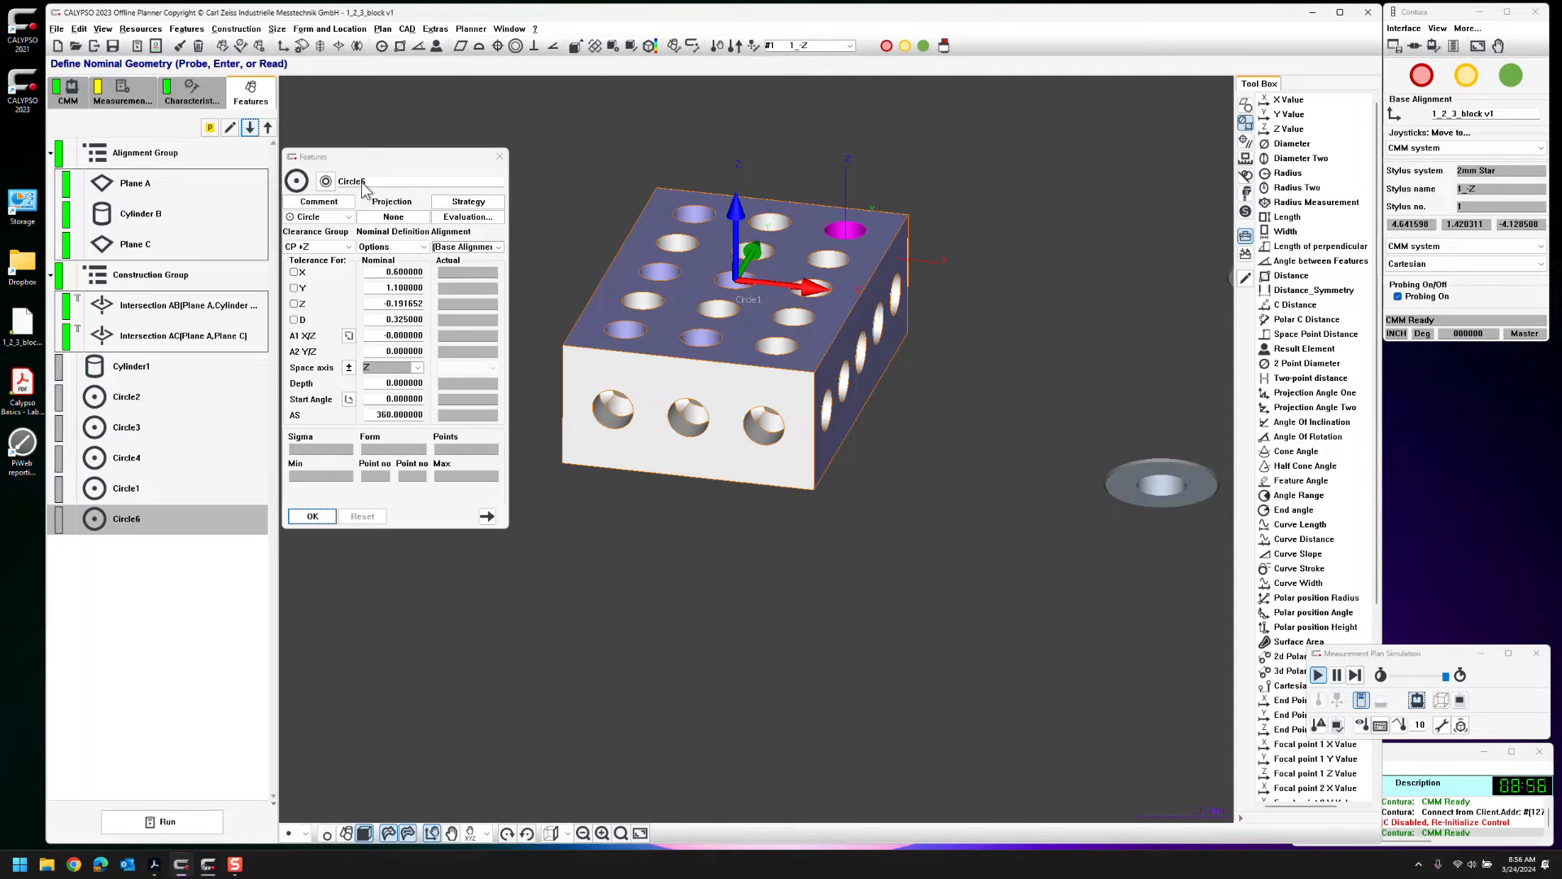
left_click_drag(361, 182, 382, 182)
type("5")
left_click(313, 515)
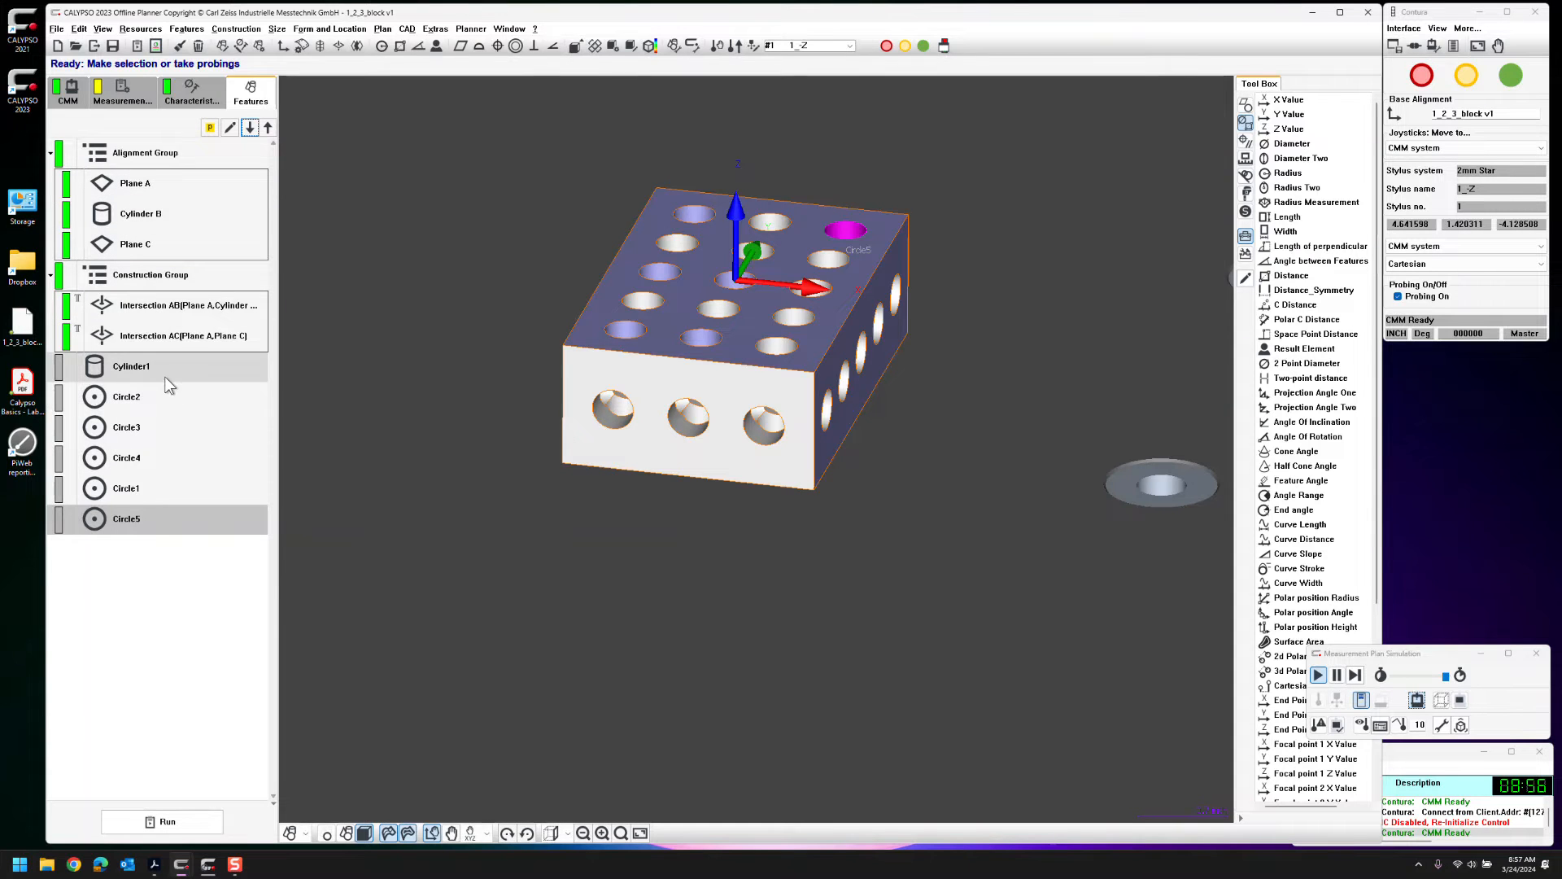
left_click(154, 487)
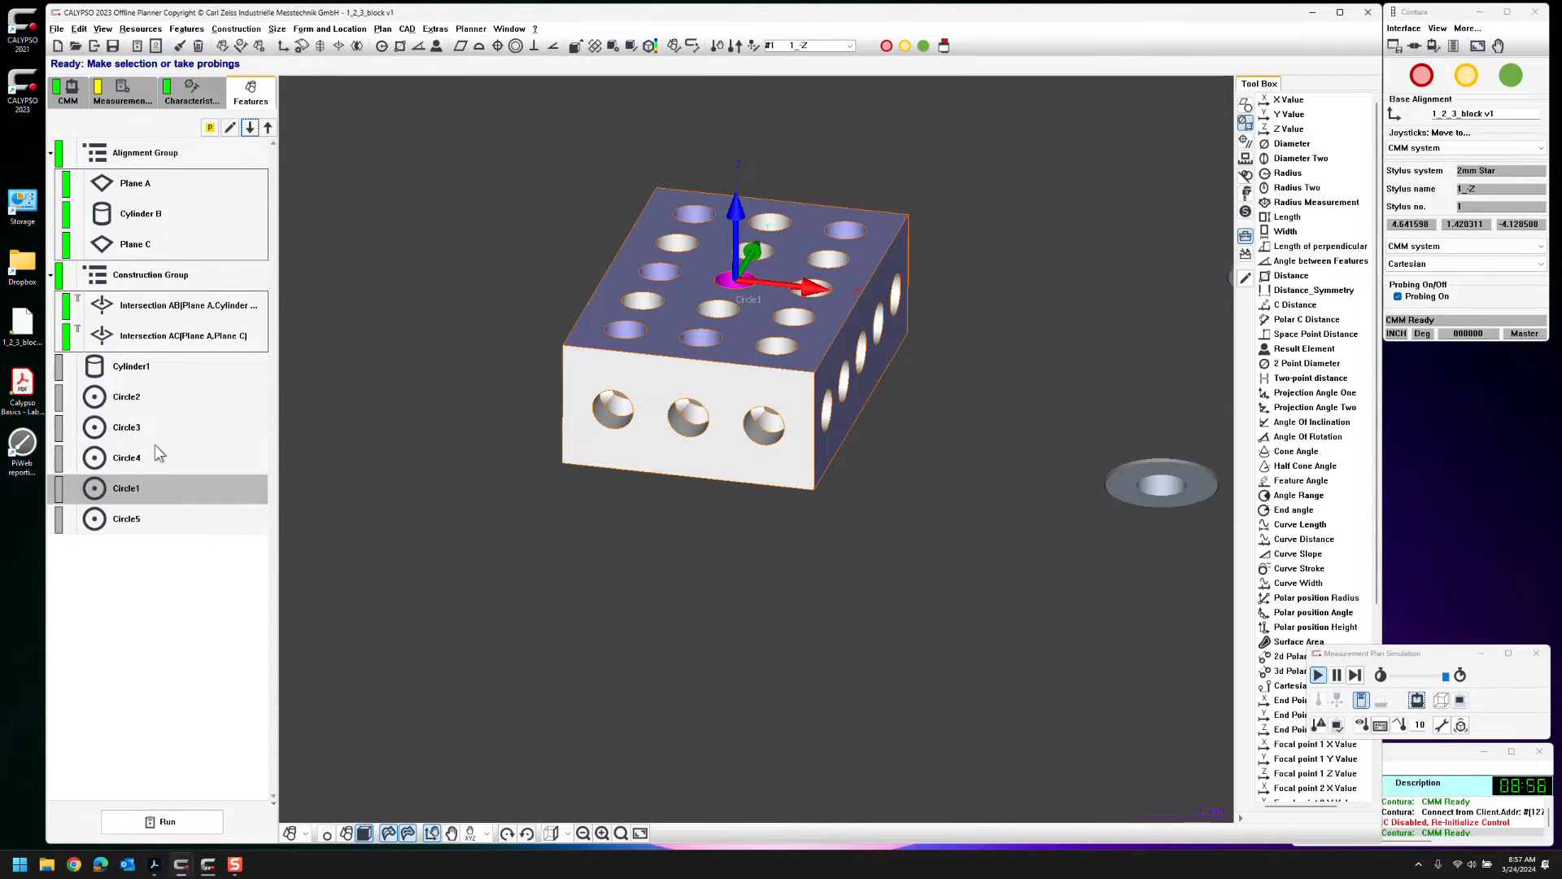
left_click_drag(166, 398, 158, 388)
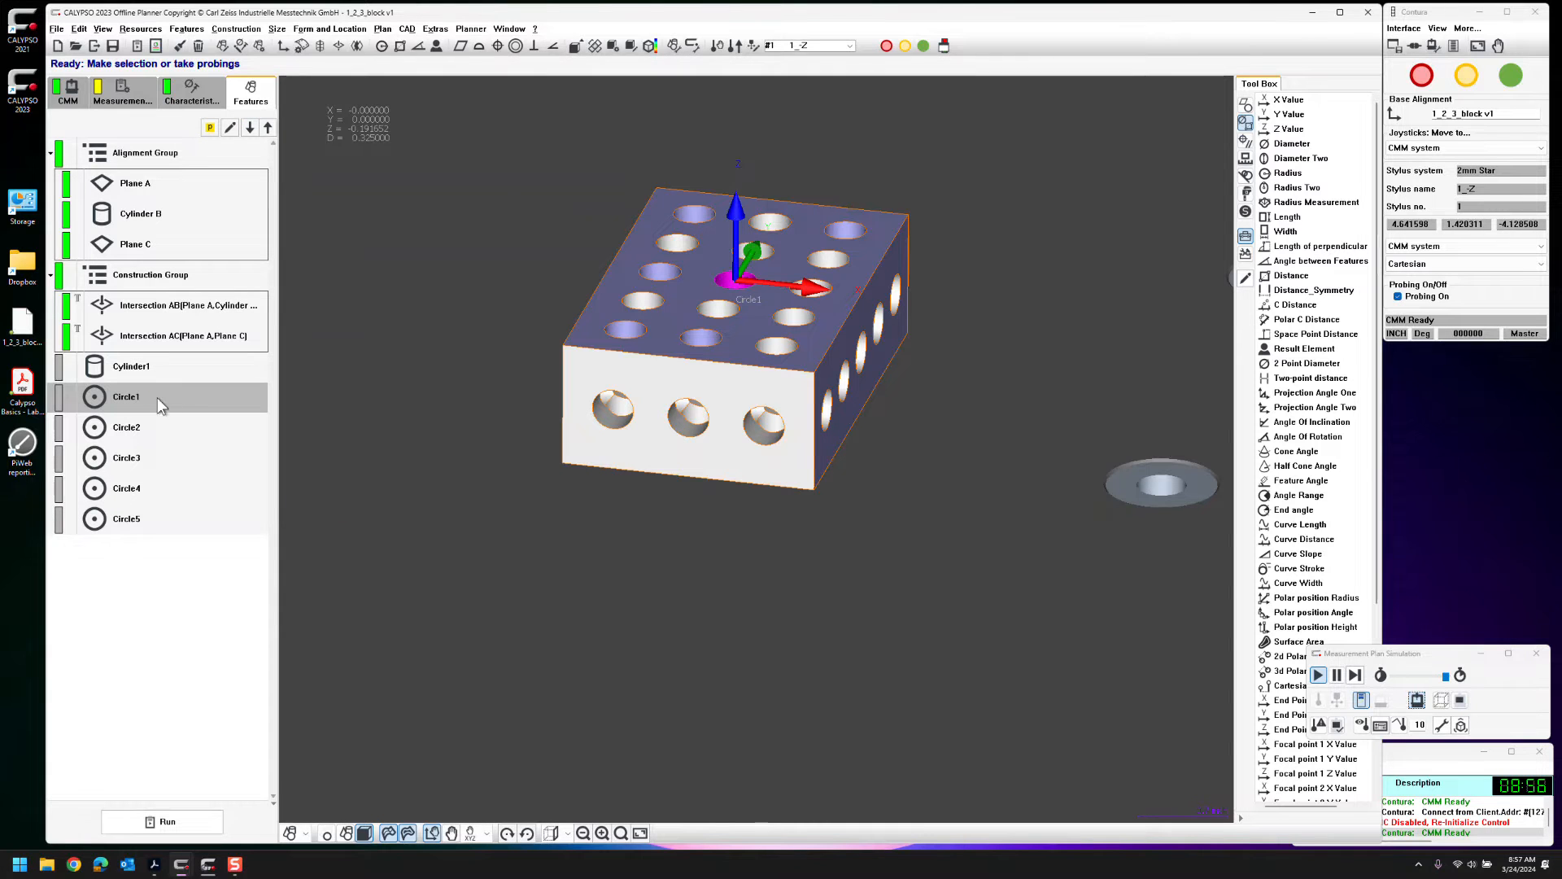
Define Circle1 by recalling the feature points of Cylinder B, with Re-calculate Nominal Geometry turned off
double_click(158, 397)
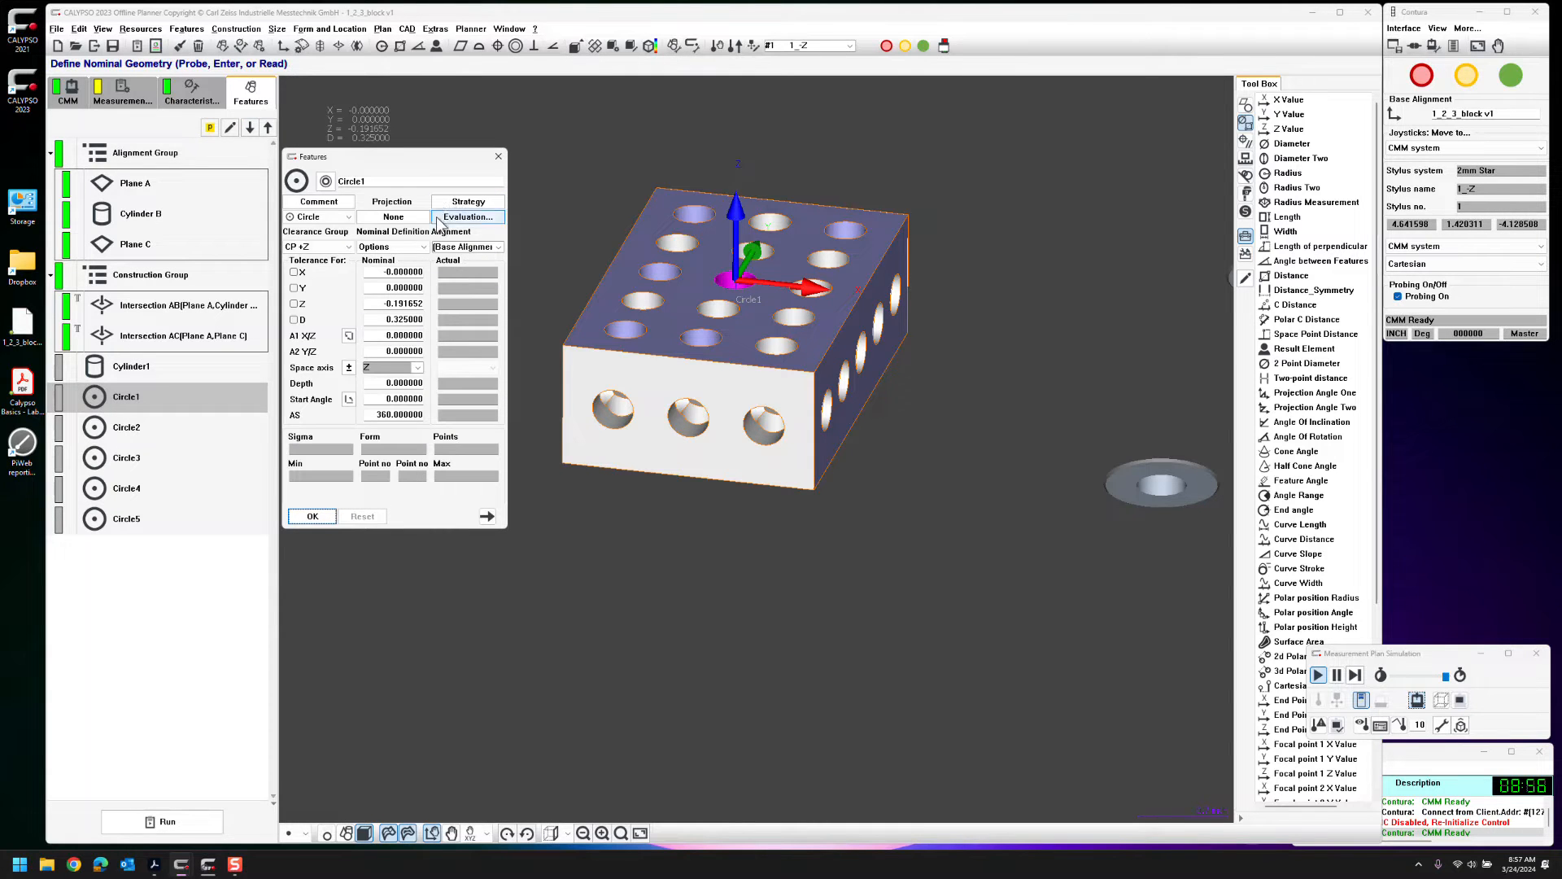
left_click(423, 248)
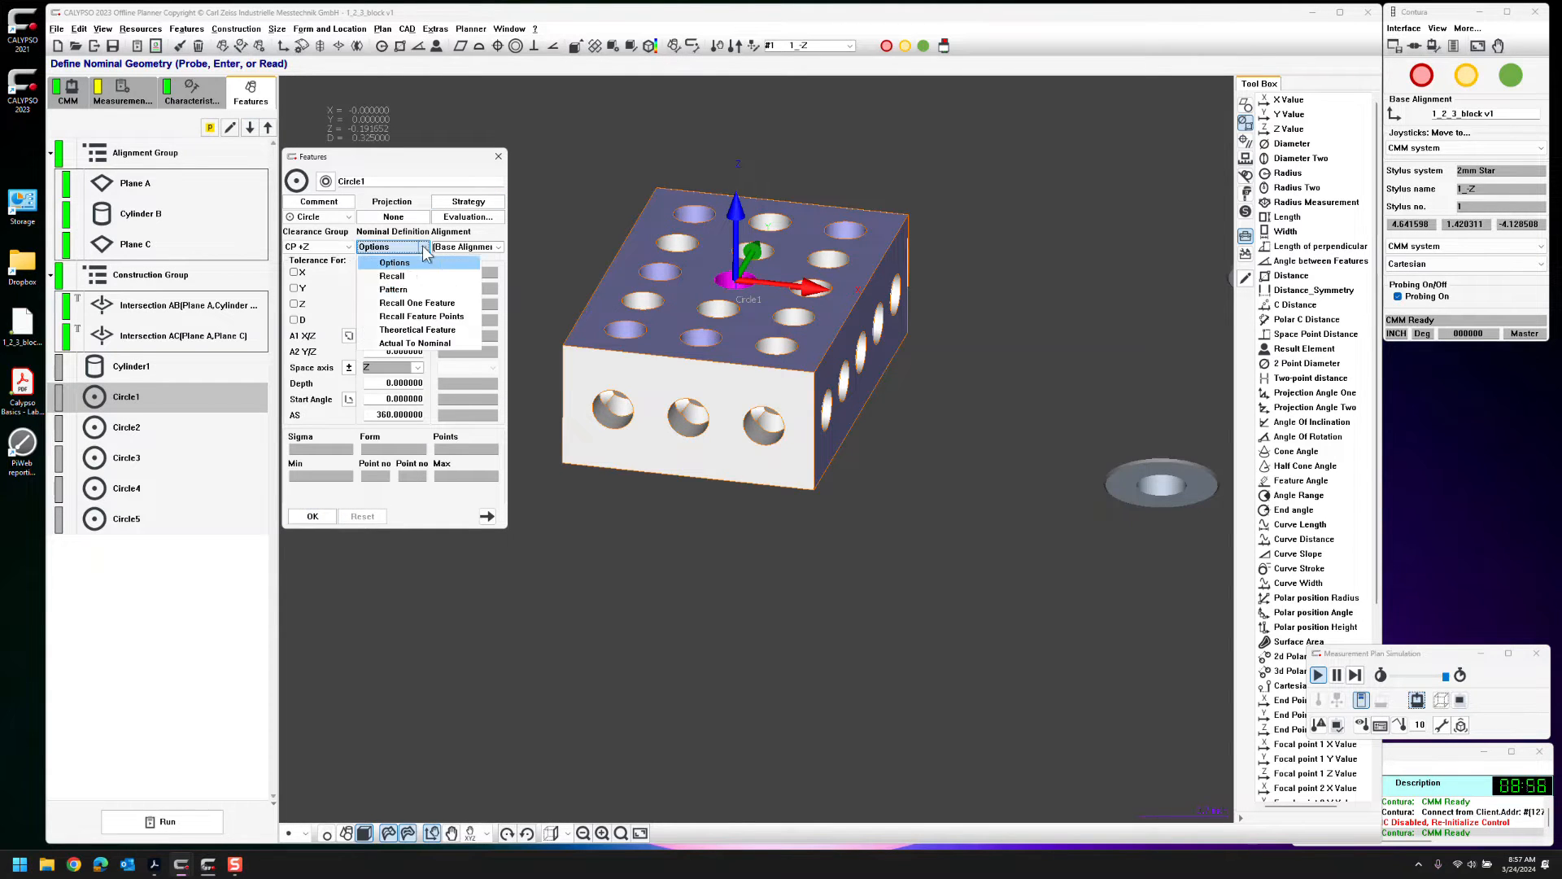
left_click(421, 317)
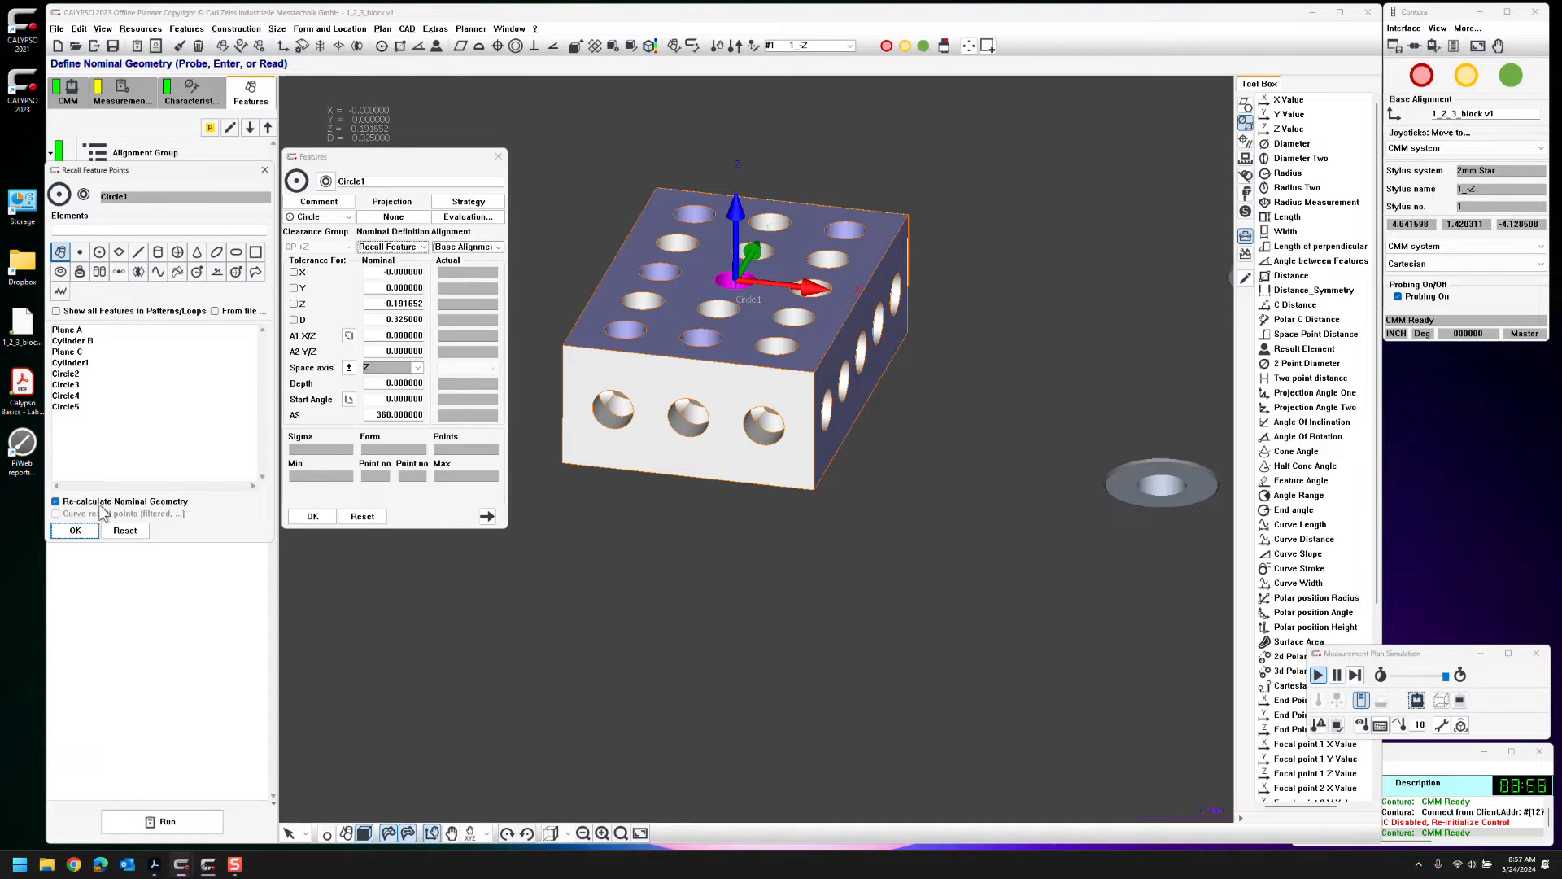
left_click(57, 502)
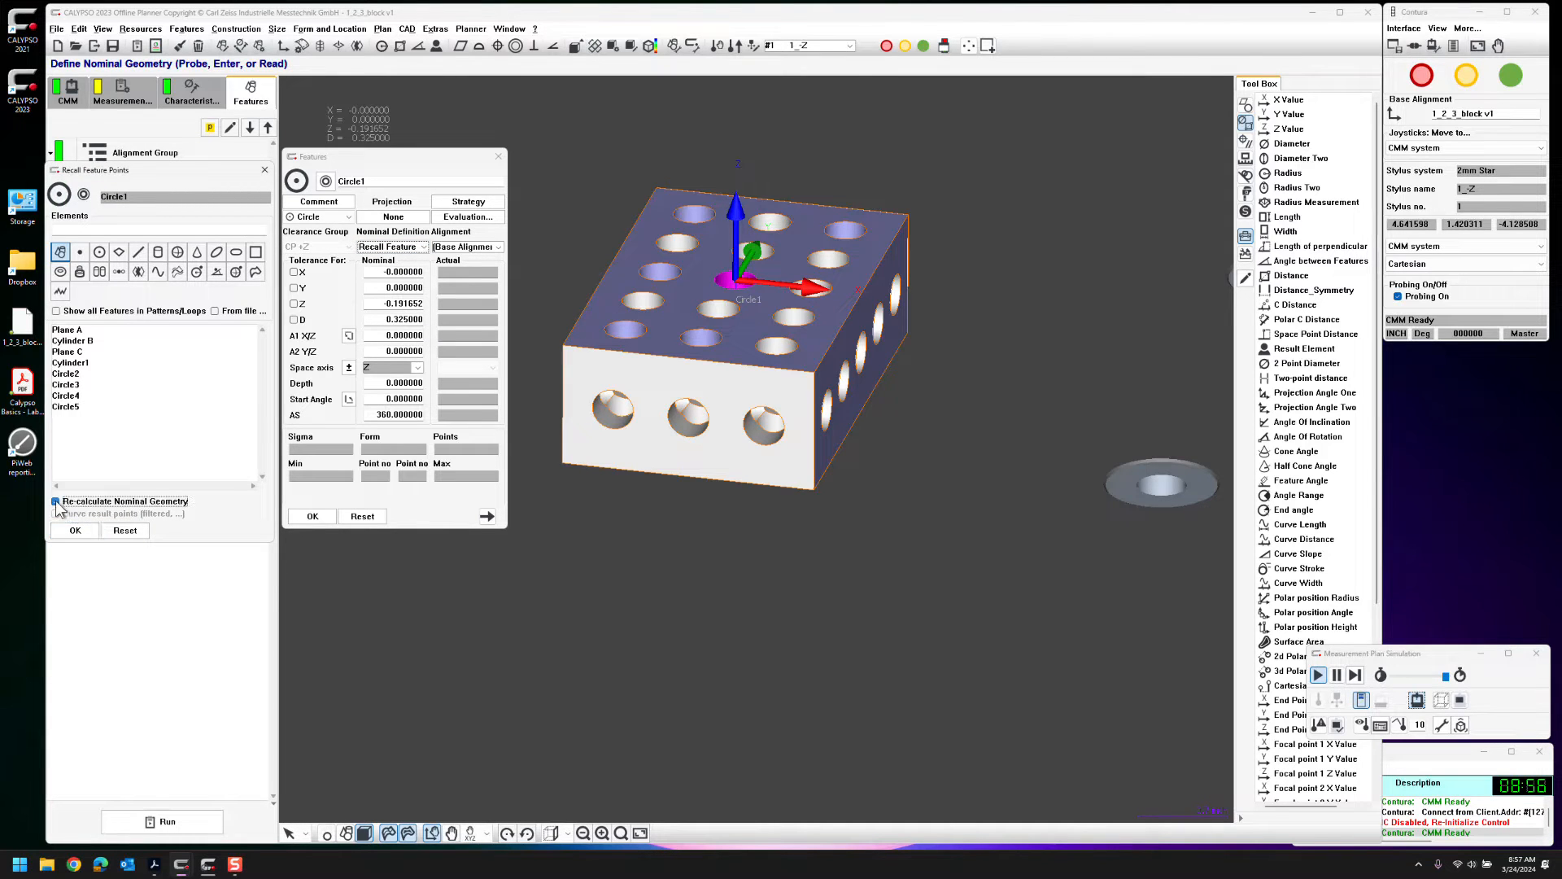
left_click(85, 342)
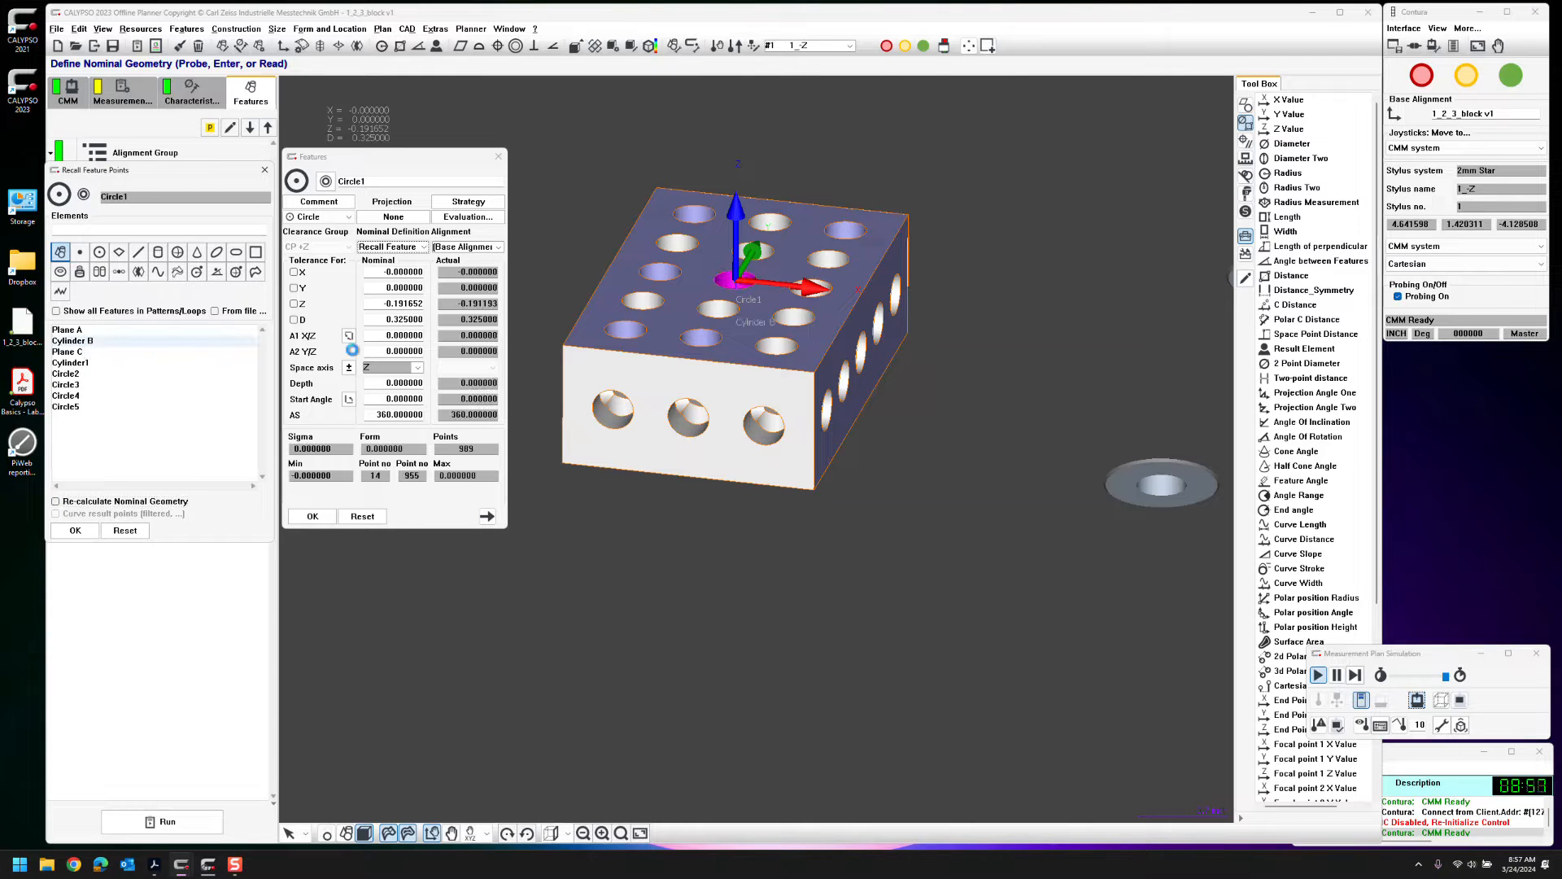
left_click(75, 530)
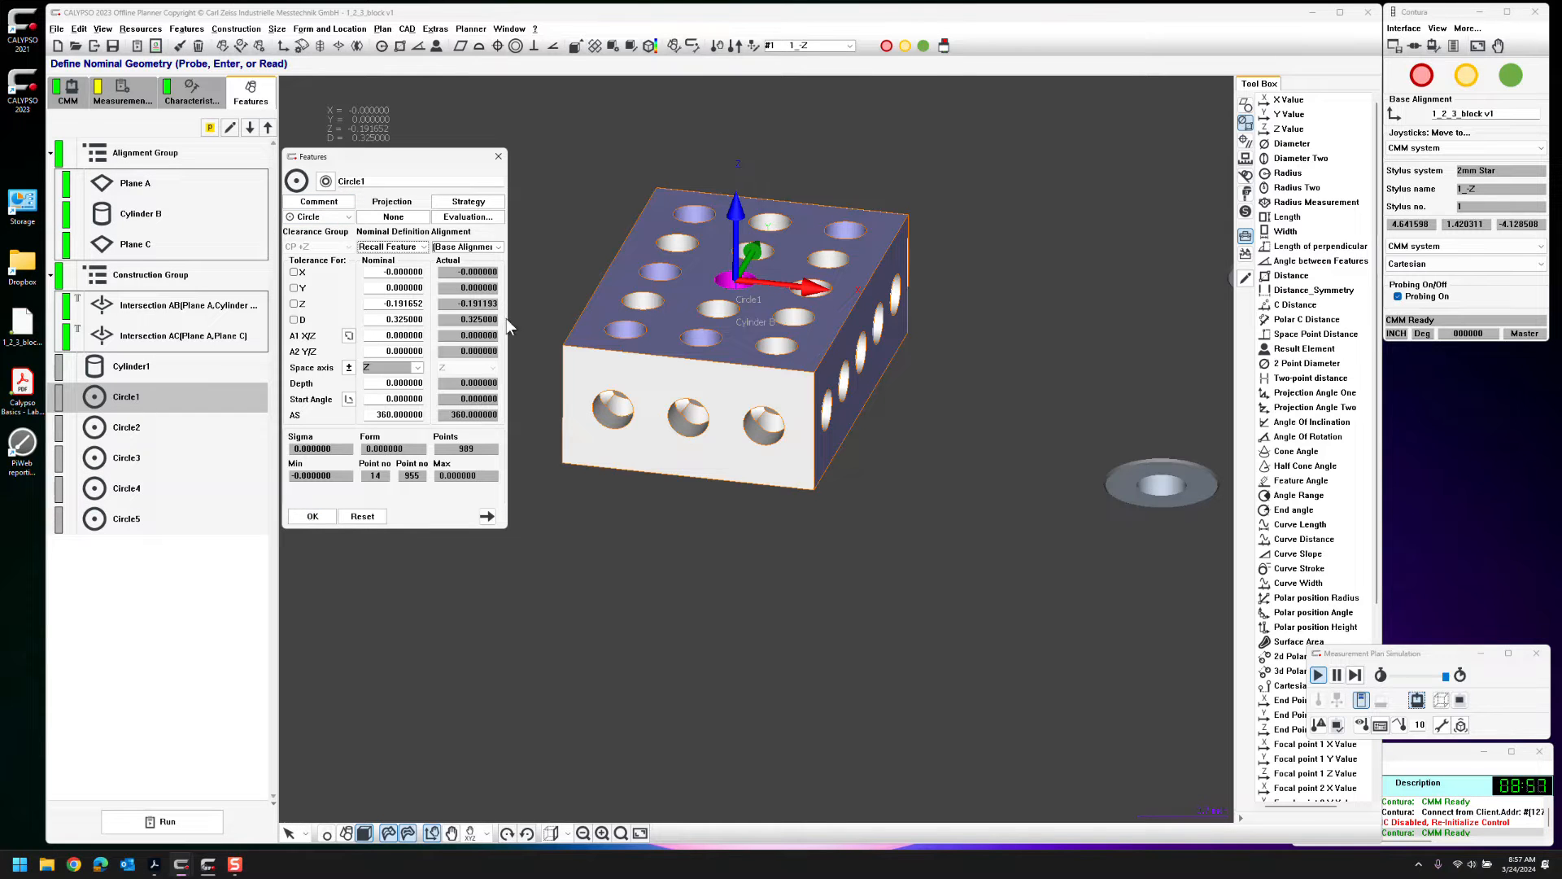
left_click(306, 517)
Enable the filter and outlier elimination in Circle1's evaluation settings
double_click(187, 396)
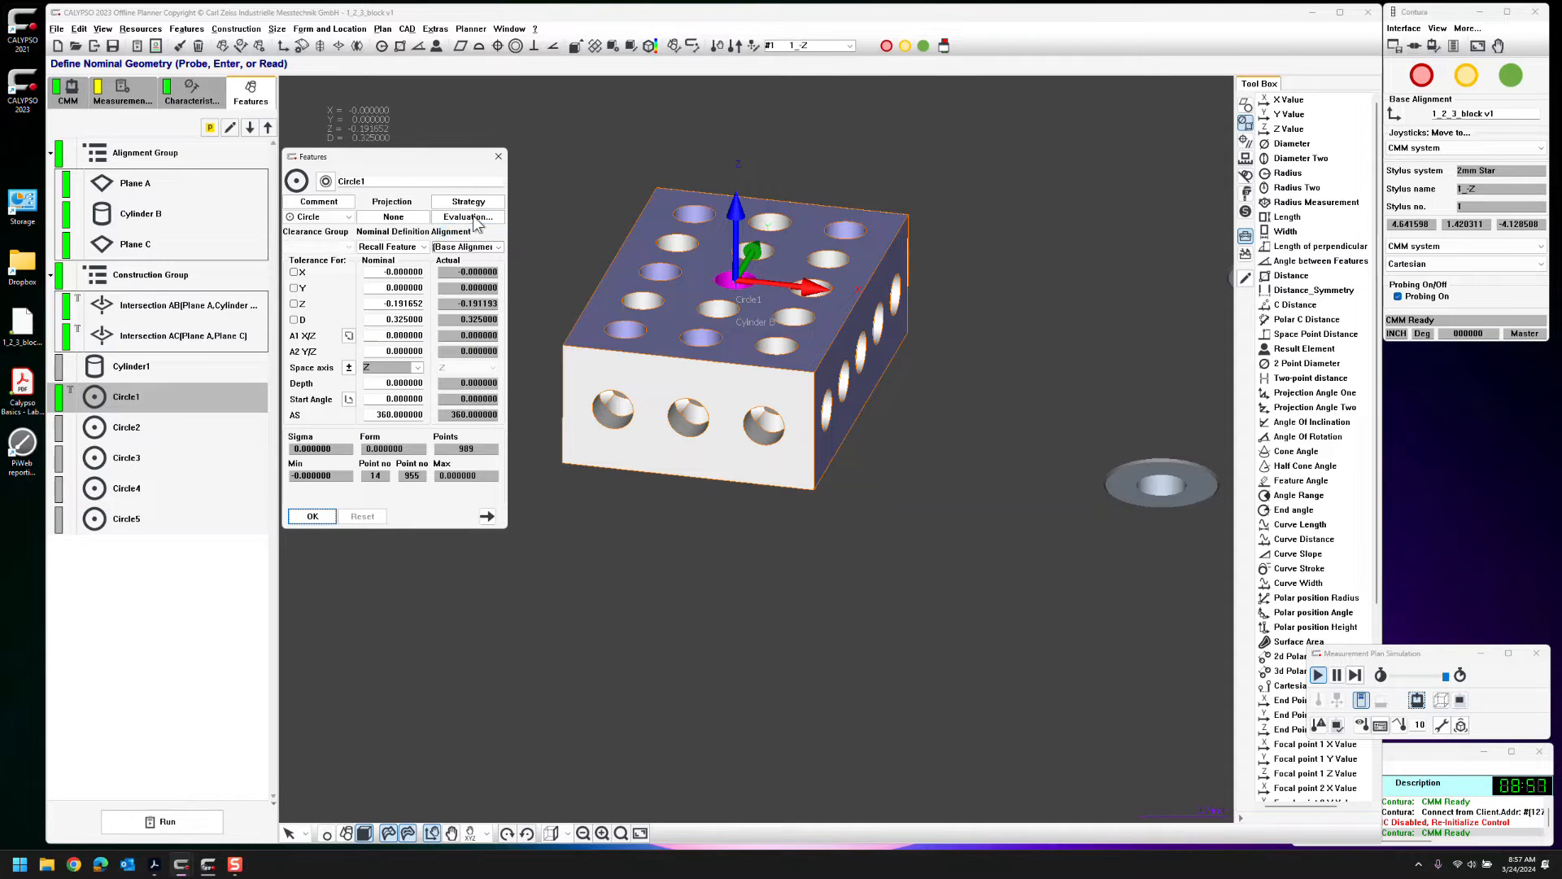
left_click(470, 218)
left_click(58, 349)
left_click(168, 350)
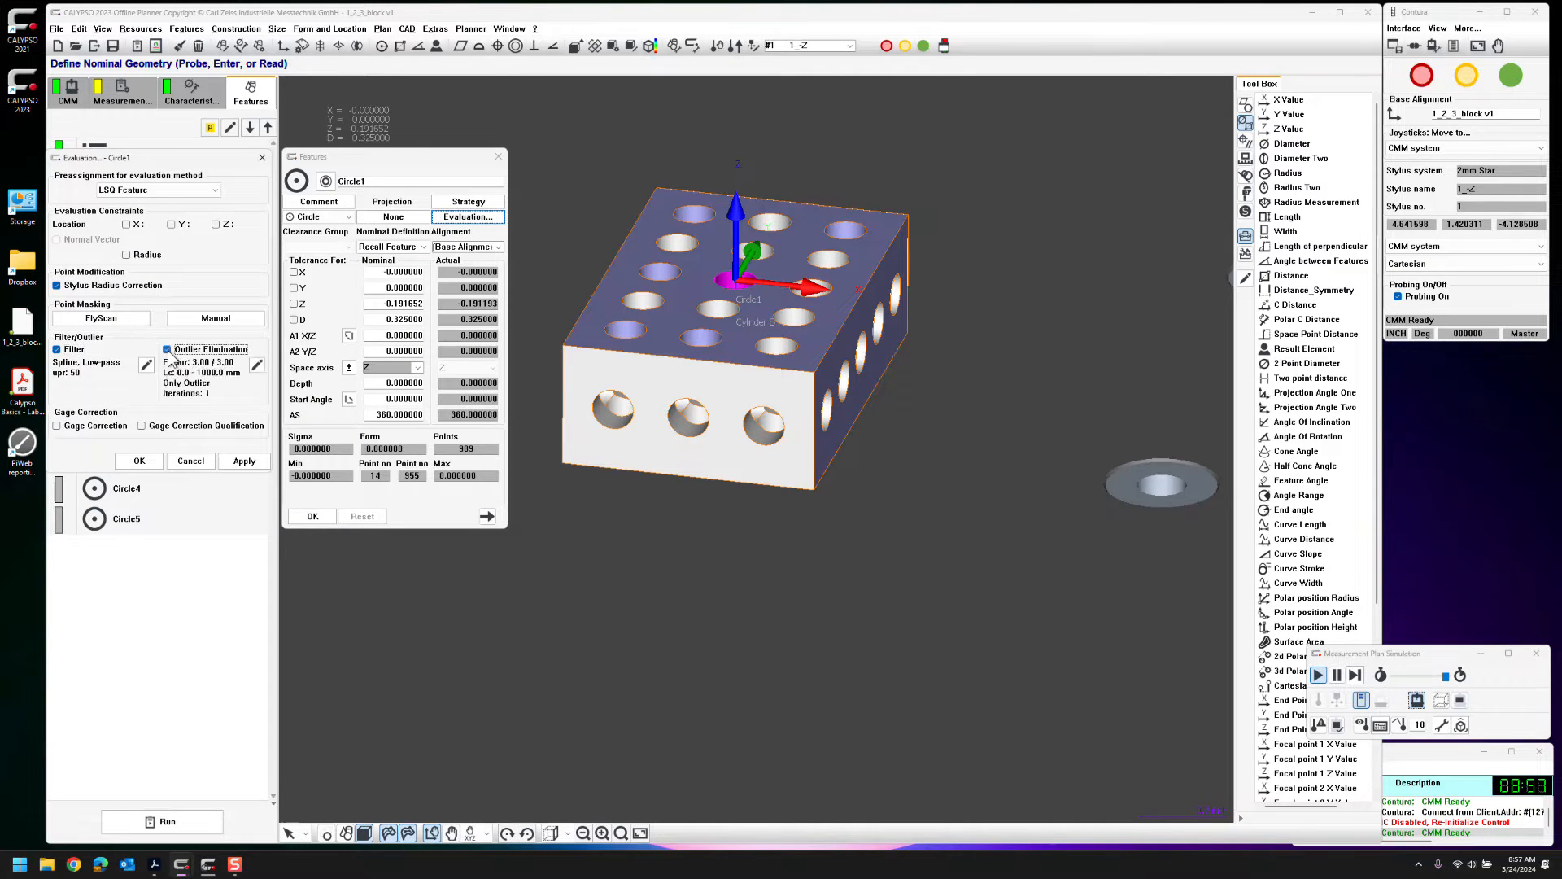
Set Circle1's outlier elimination to include 5 adjacent points, with an undulations-per-revolution prefilter from 10 to 5000 upr
left_click(257, 365)
left_click(488, 213)
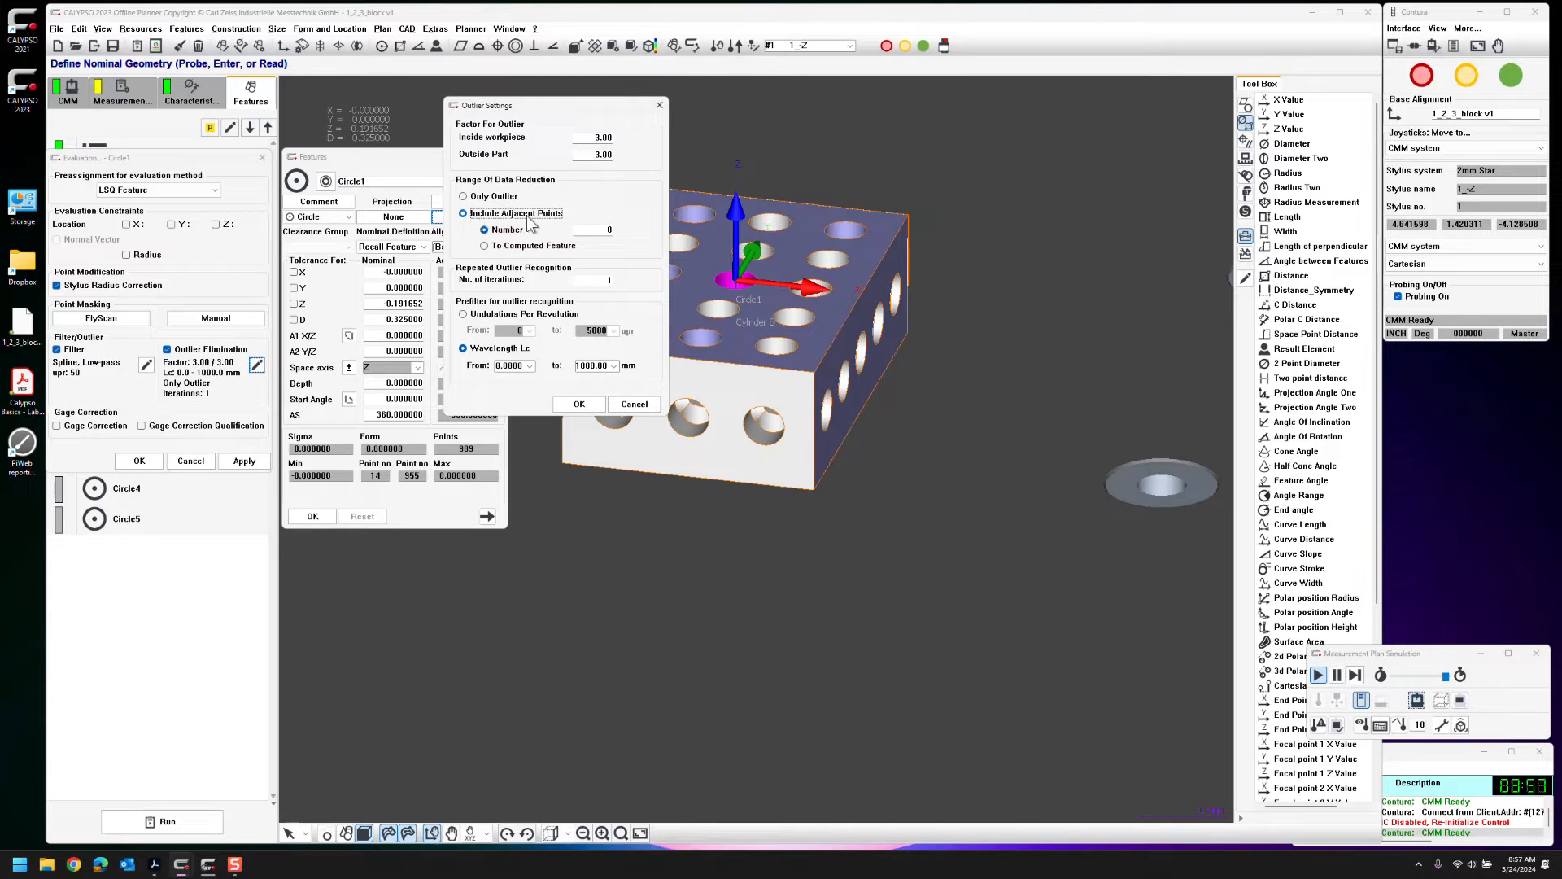
left_click(599, 228)
type("5")
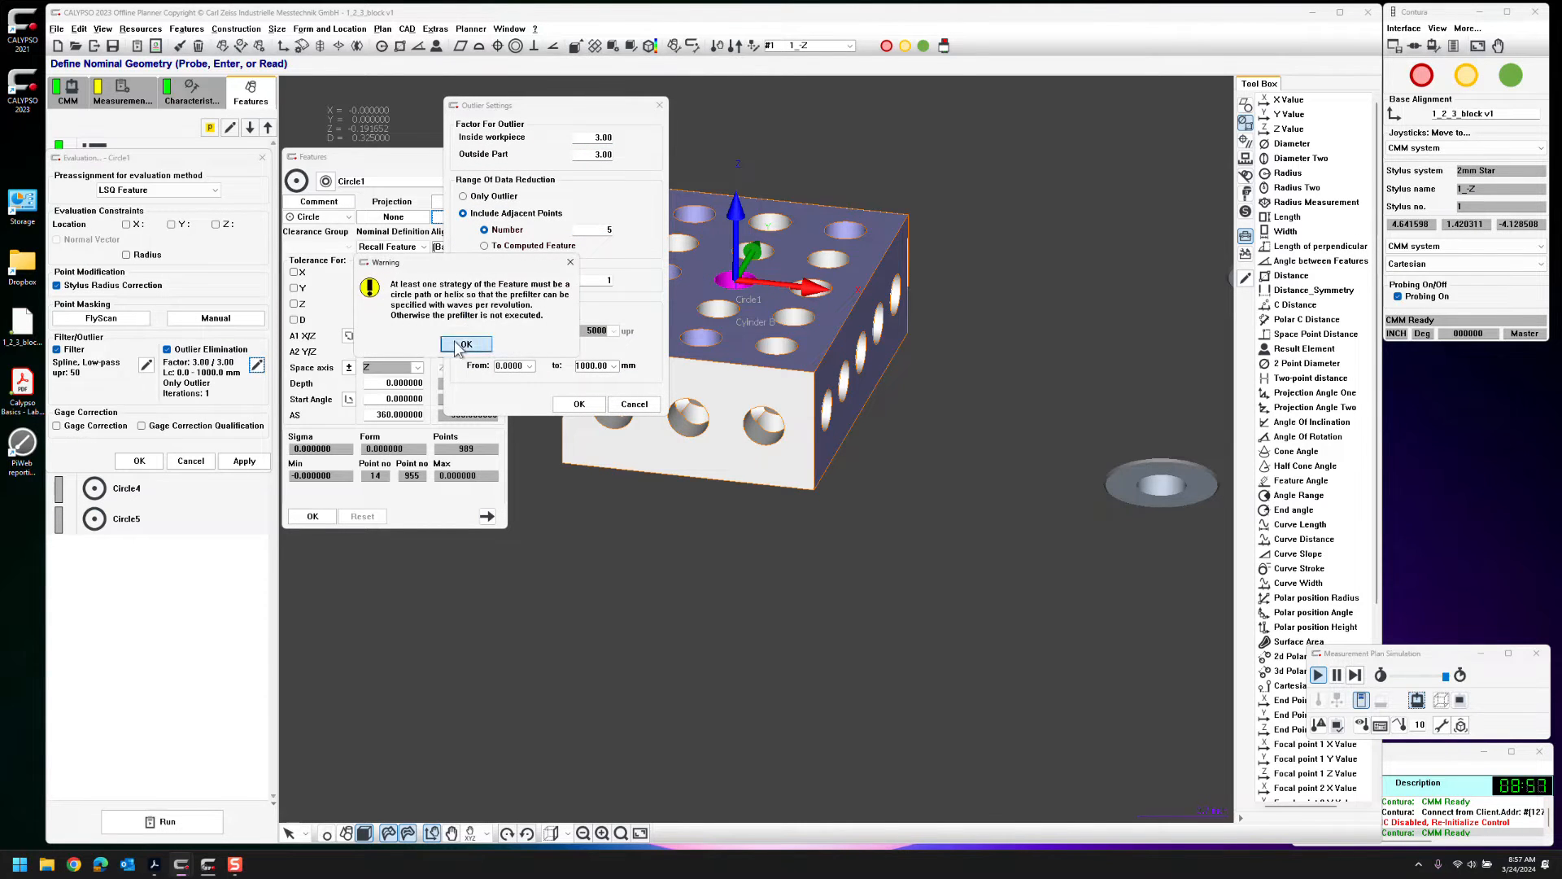
left_click(492, 315)
left_click(515, 332)
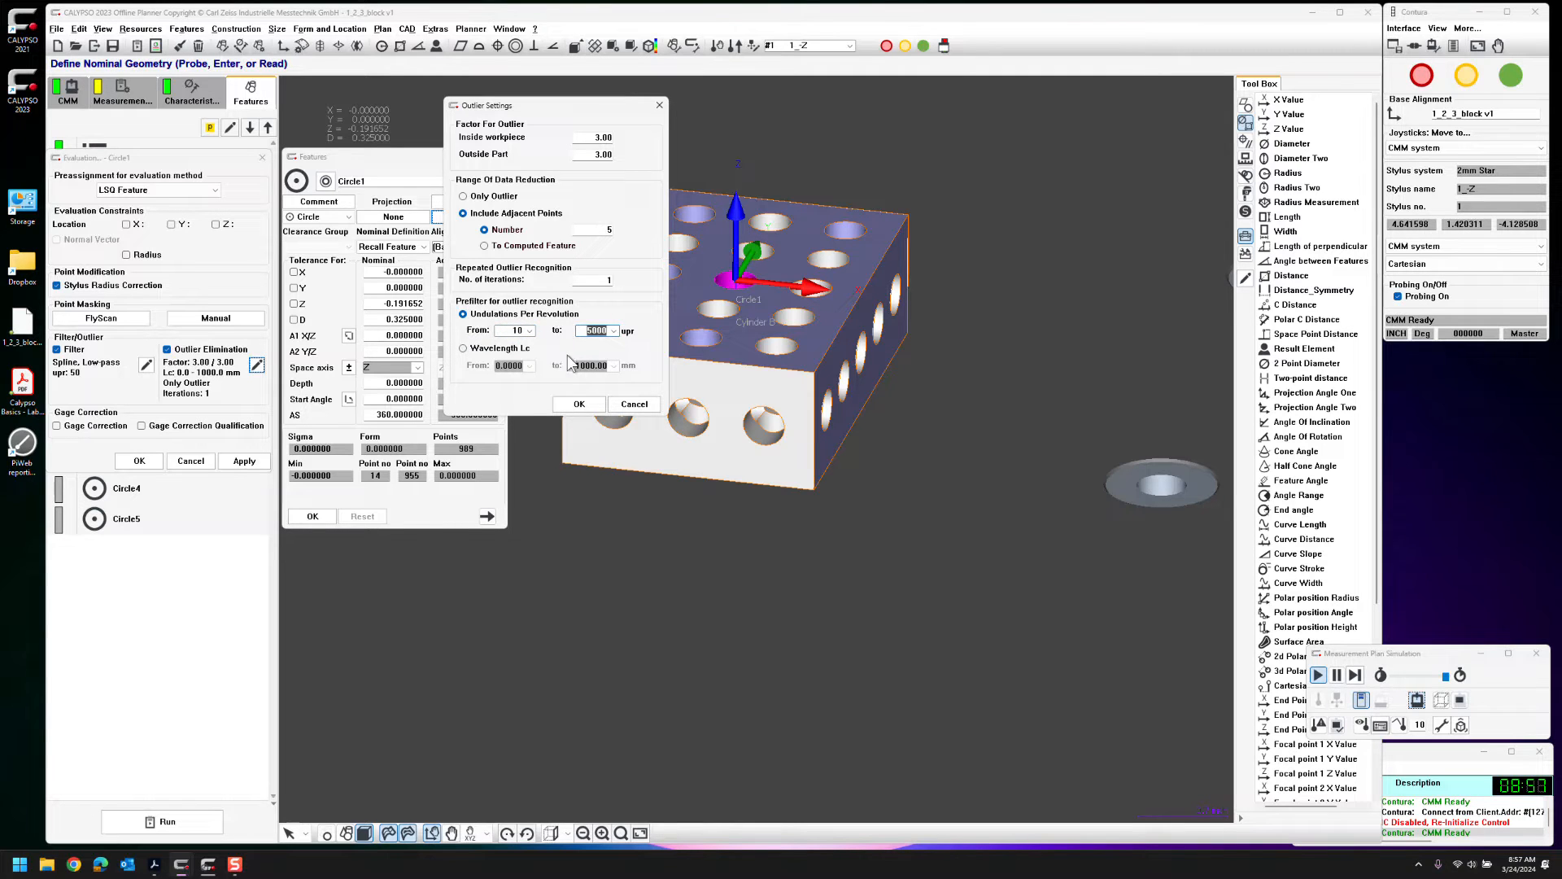
left_click(581, 409)
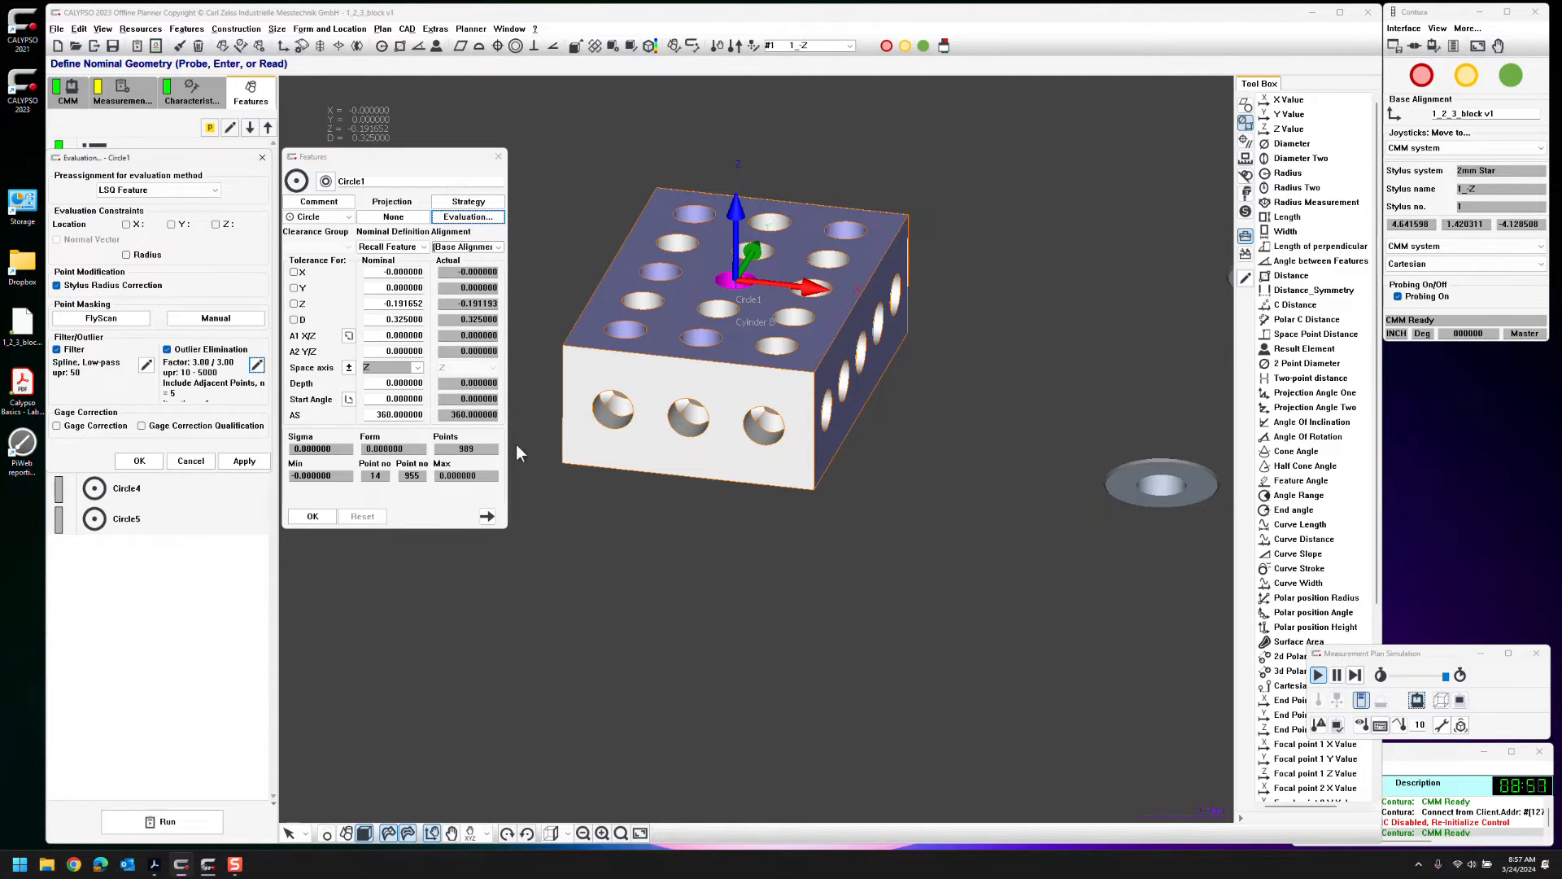
left_click(315, 518)
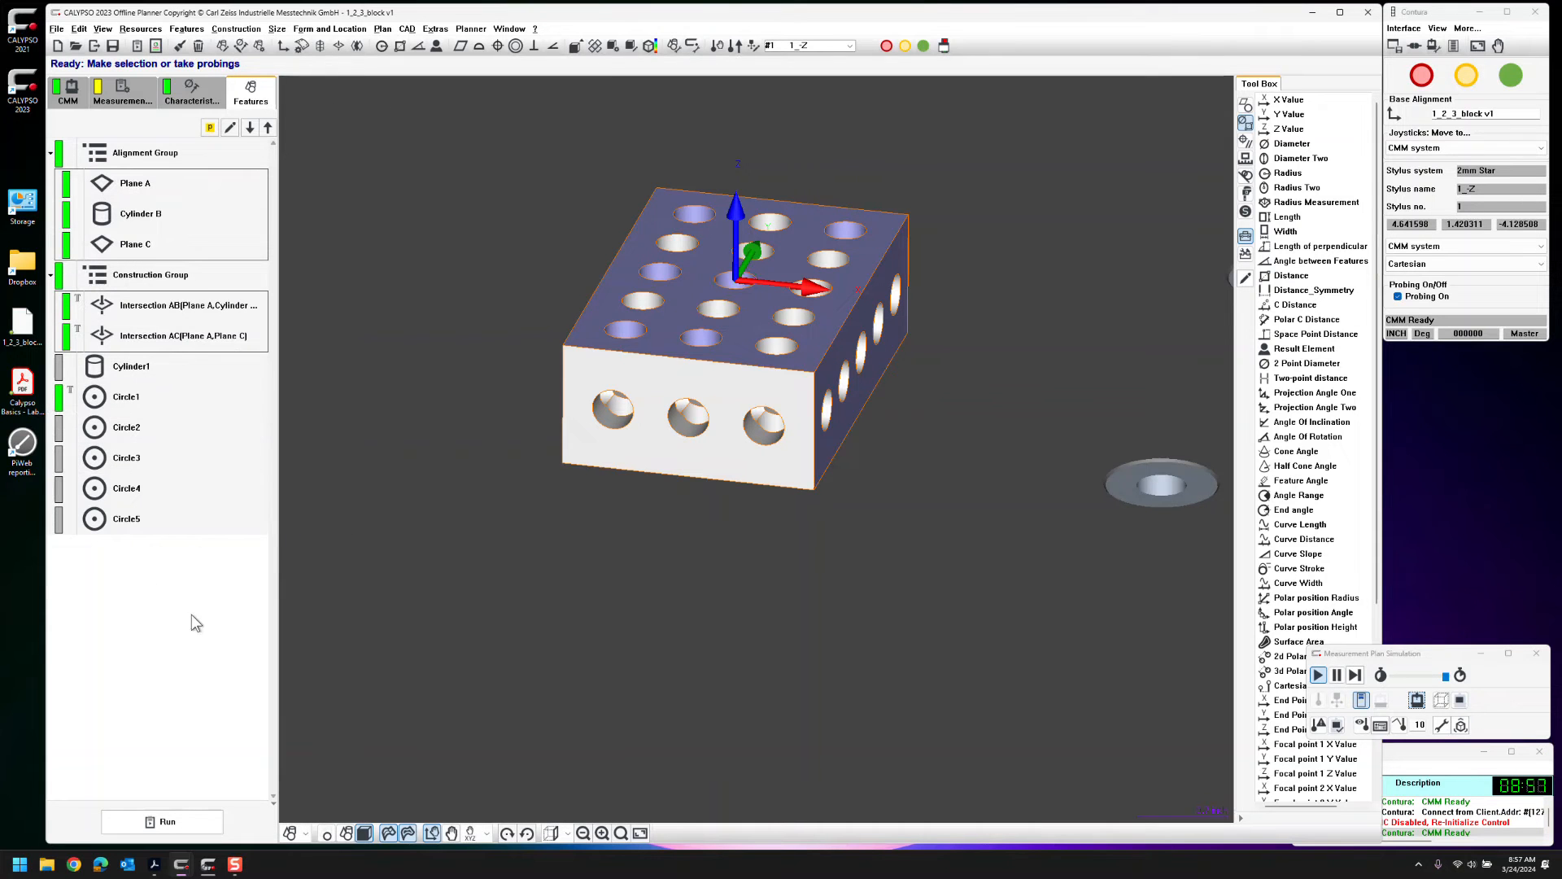
Switch the CAD view to selection mode, pick the back-left top hole, and check characteristic 1 in the Lab 3 PDF
mouse_move(519, 489)
middle_mouse_down()
mouse_move(554, 482)
mouse_move(515, 529)
mouse_move(549, 500)
mouse_move(523, 495)
middle_mouse_up()
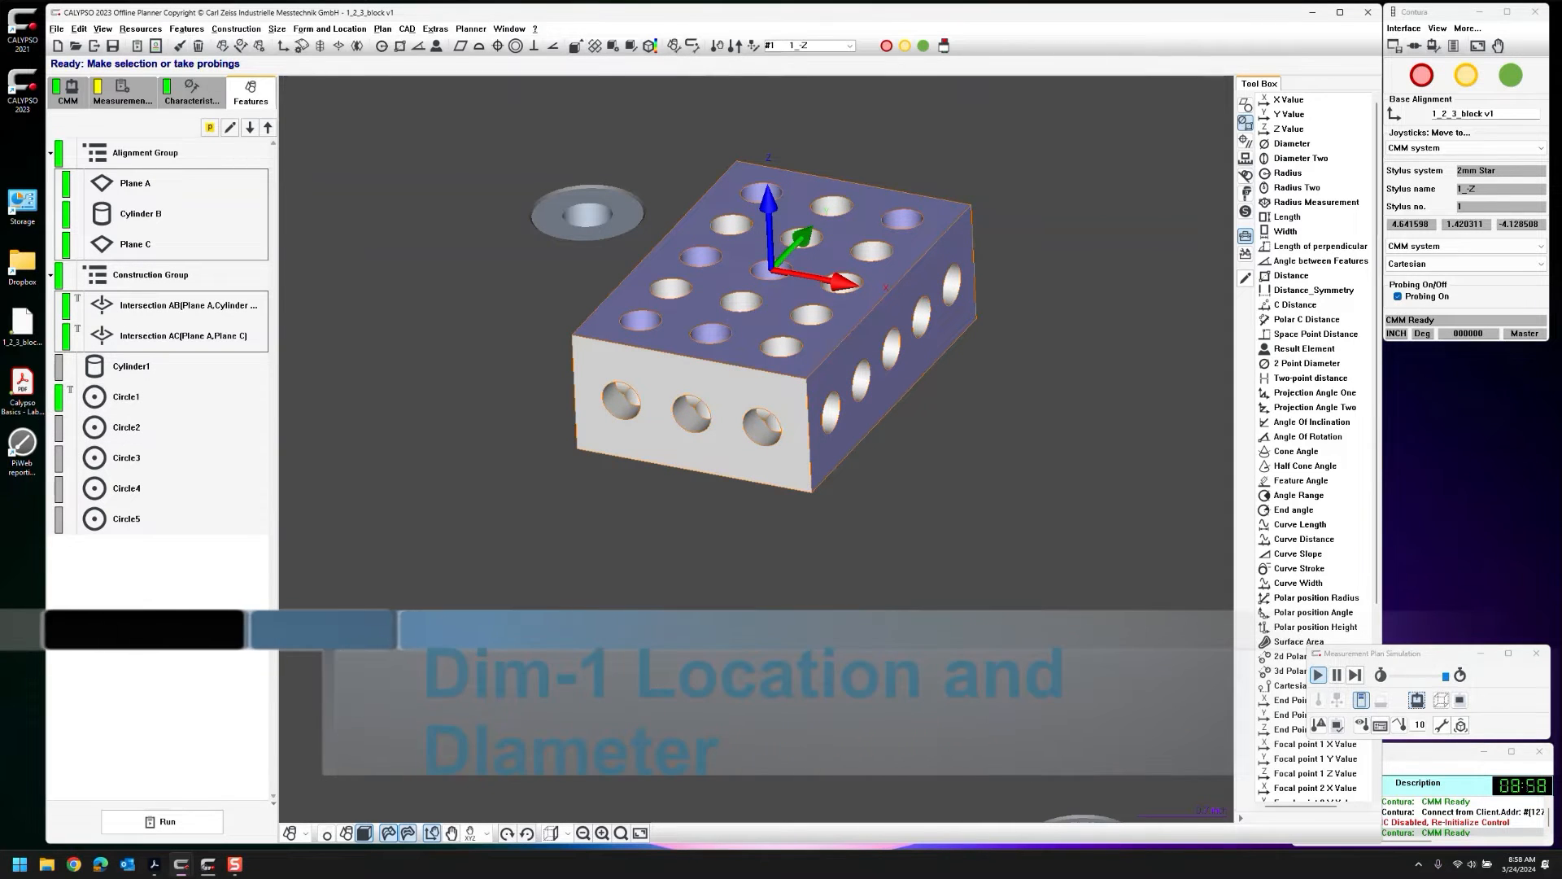
left_click(305, 833)
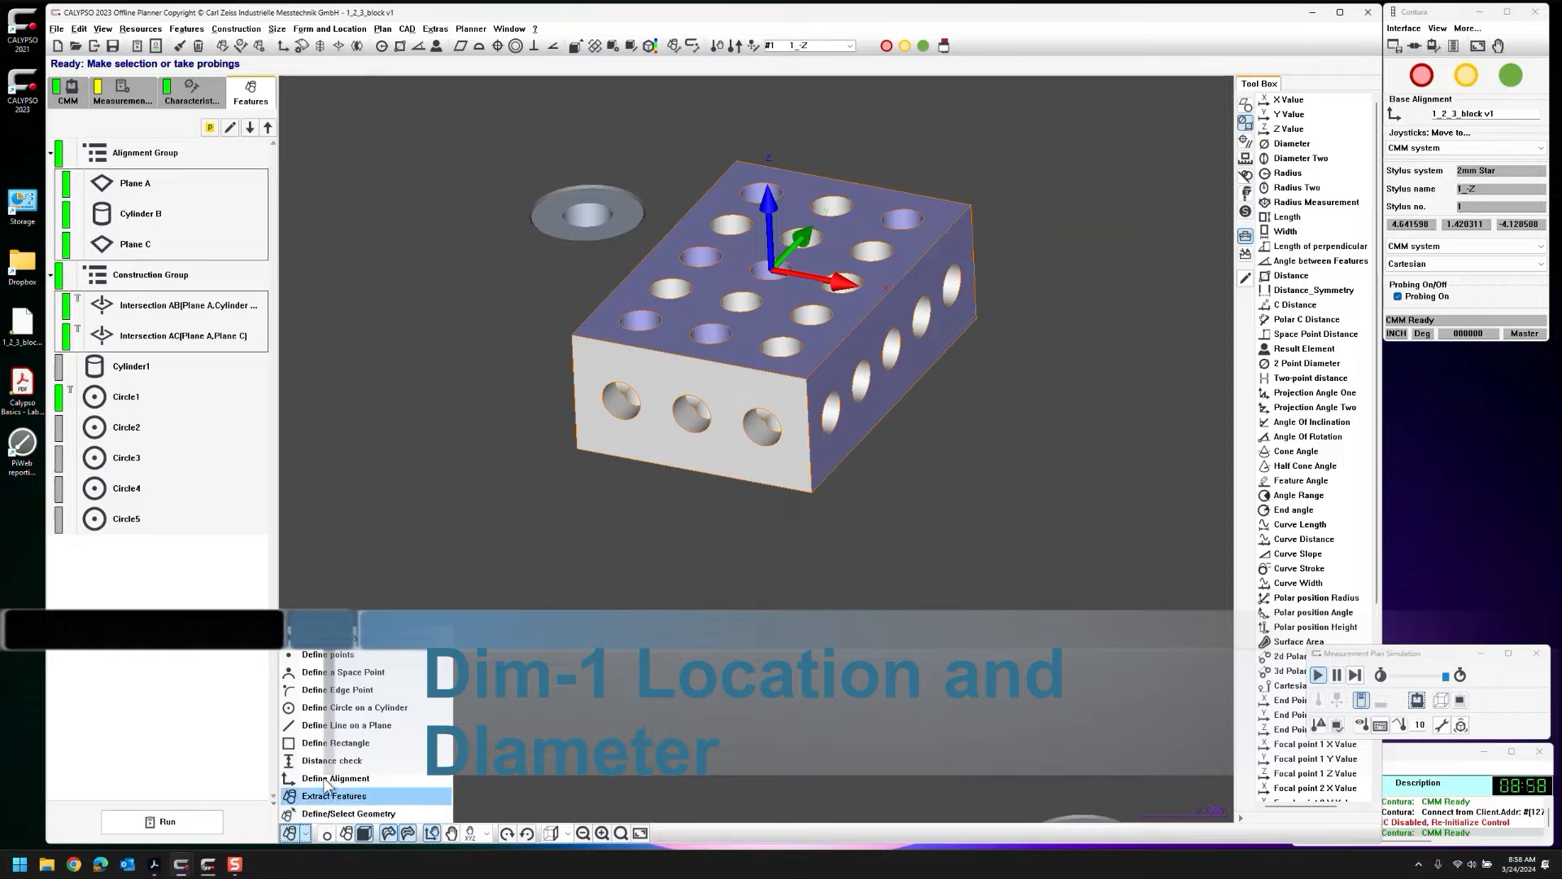
left_click(329, 636)
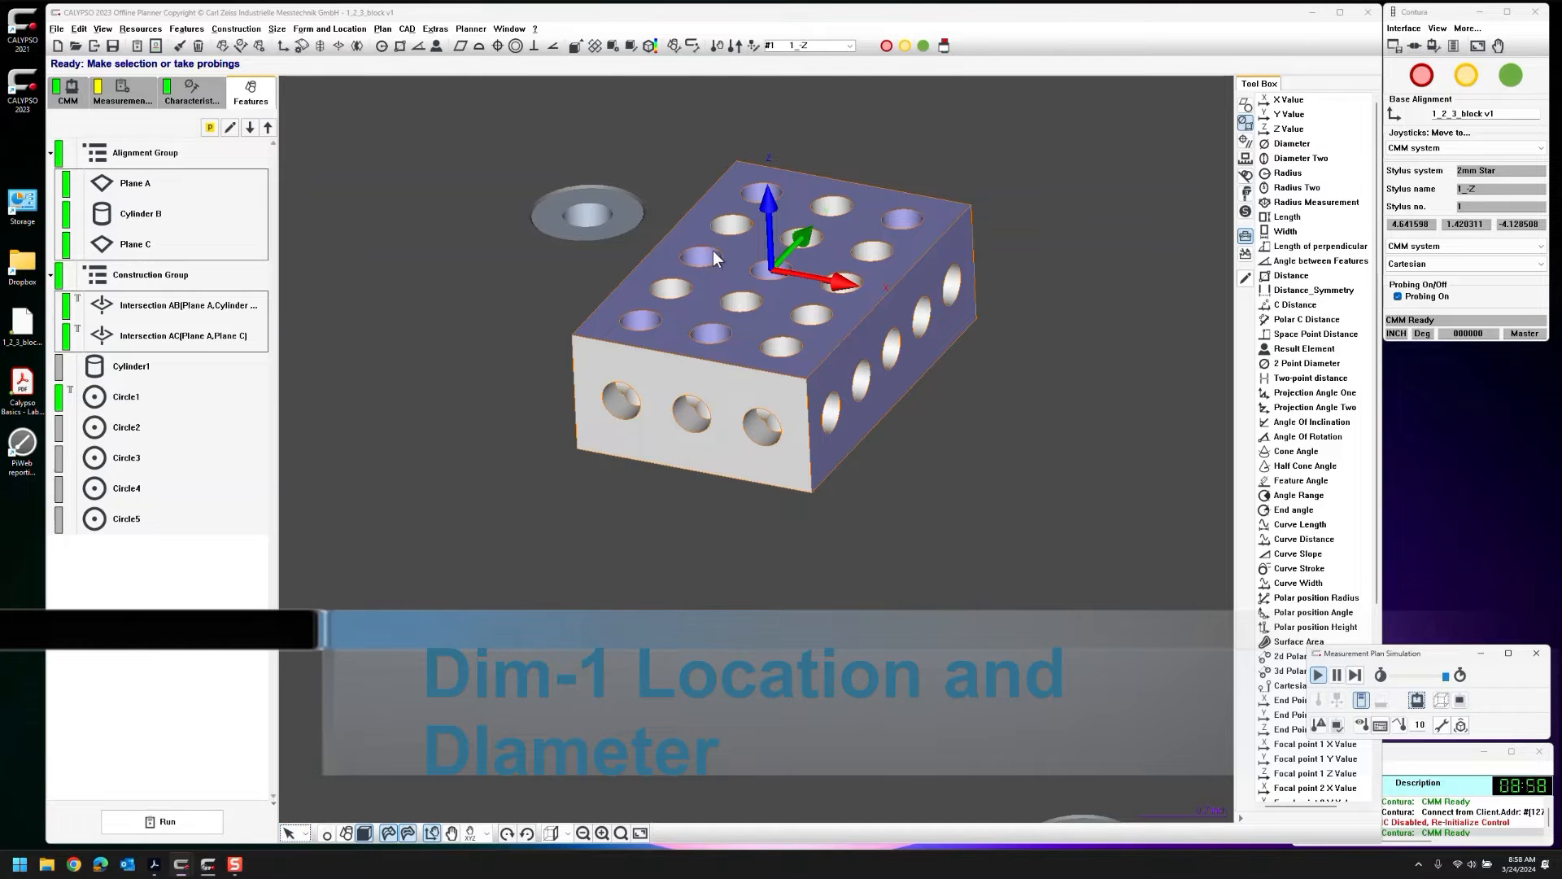
left_click(757, 190)
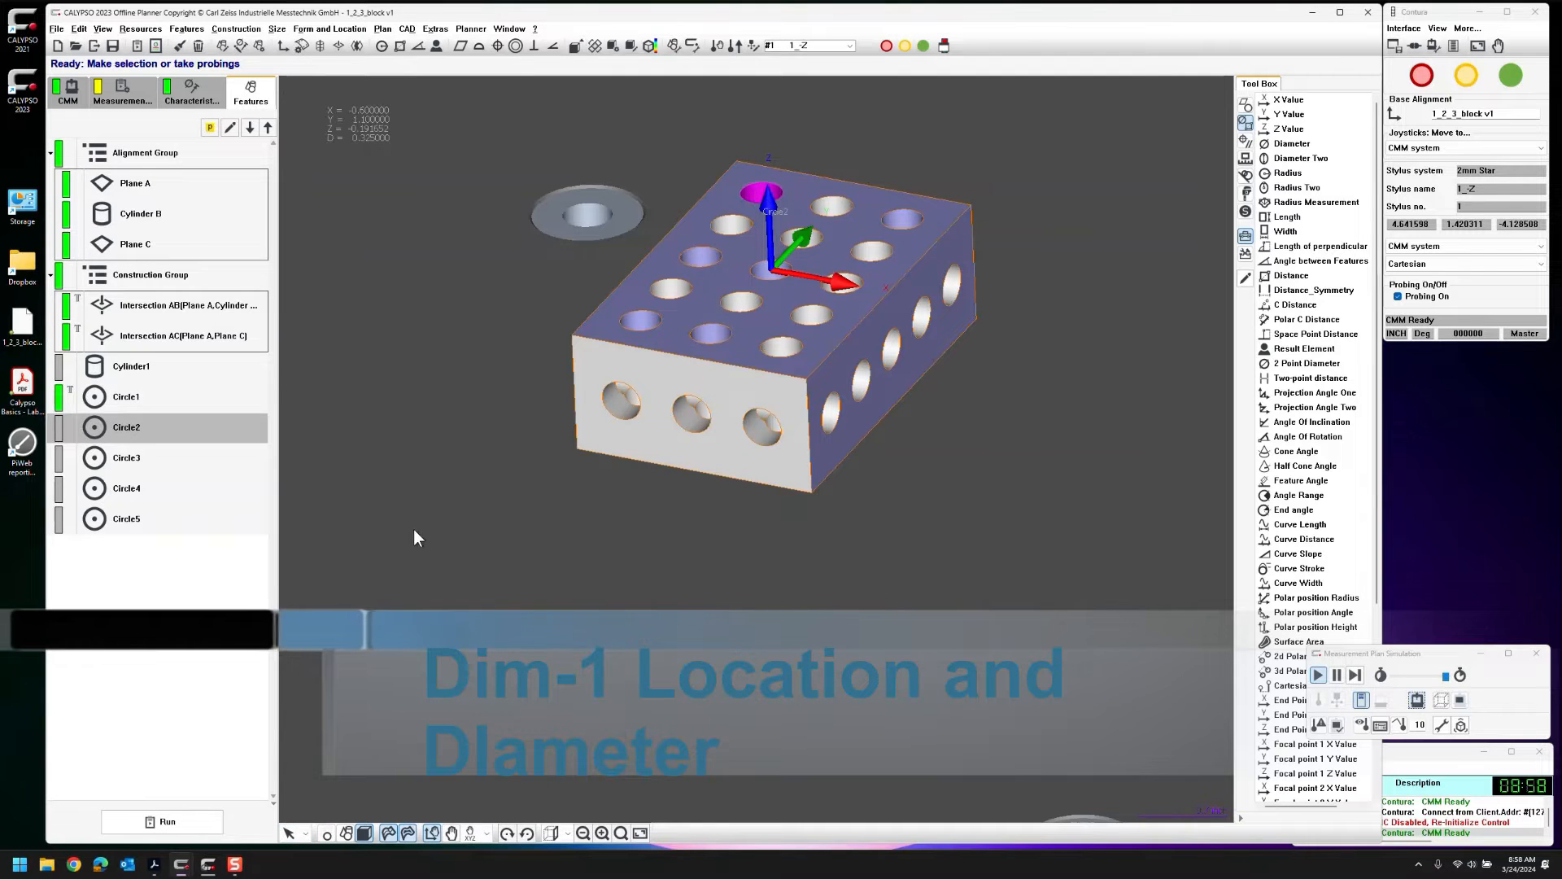
left_click(154, 864)
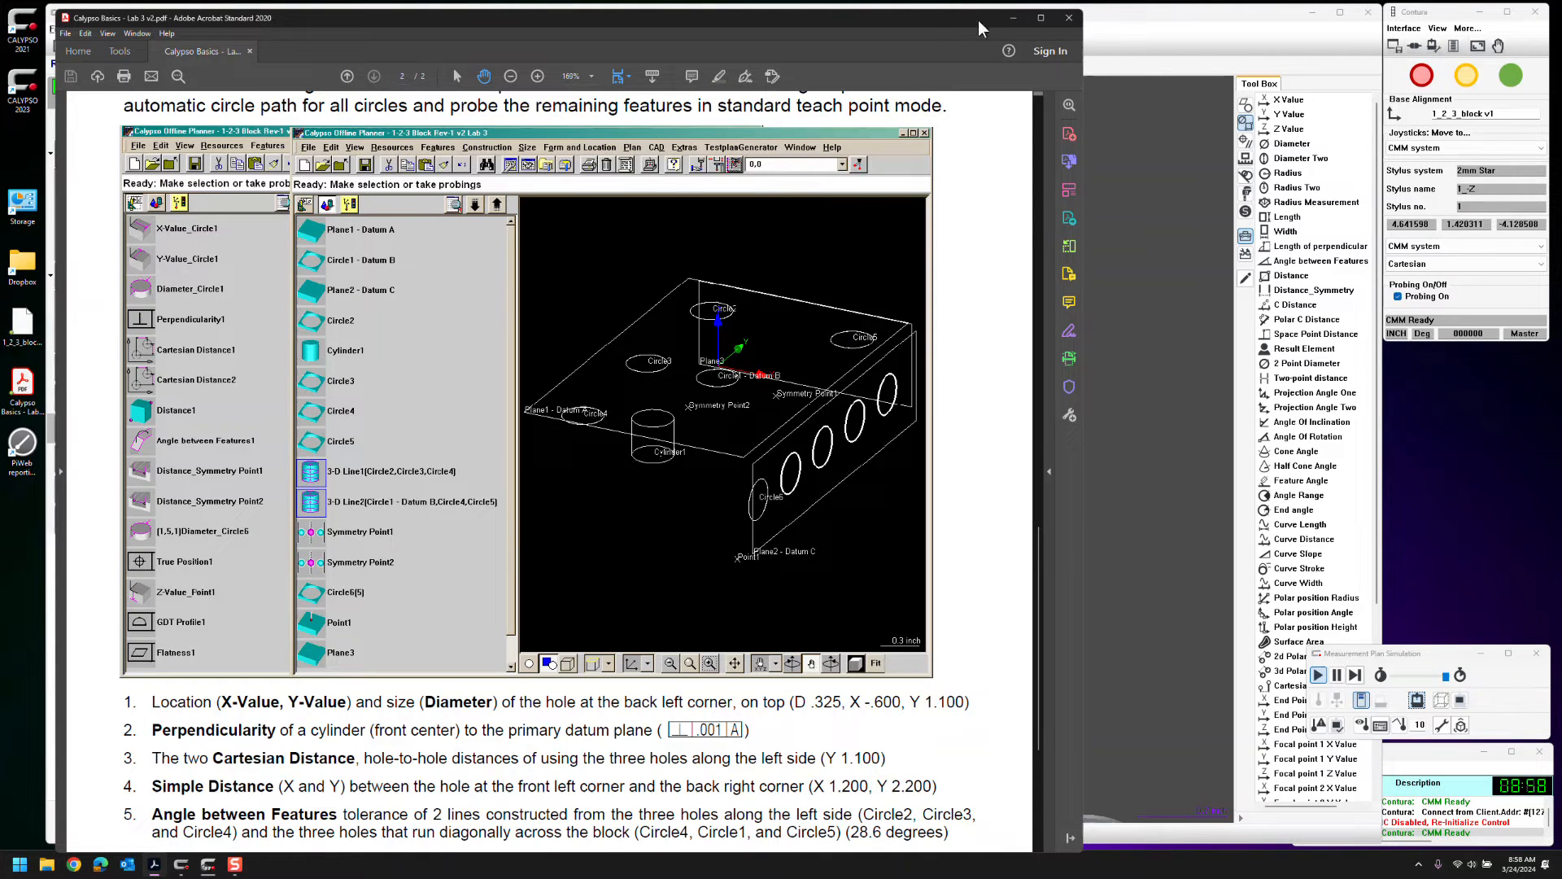
left_click(1013, 18)
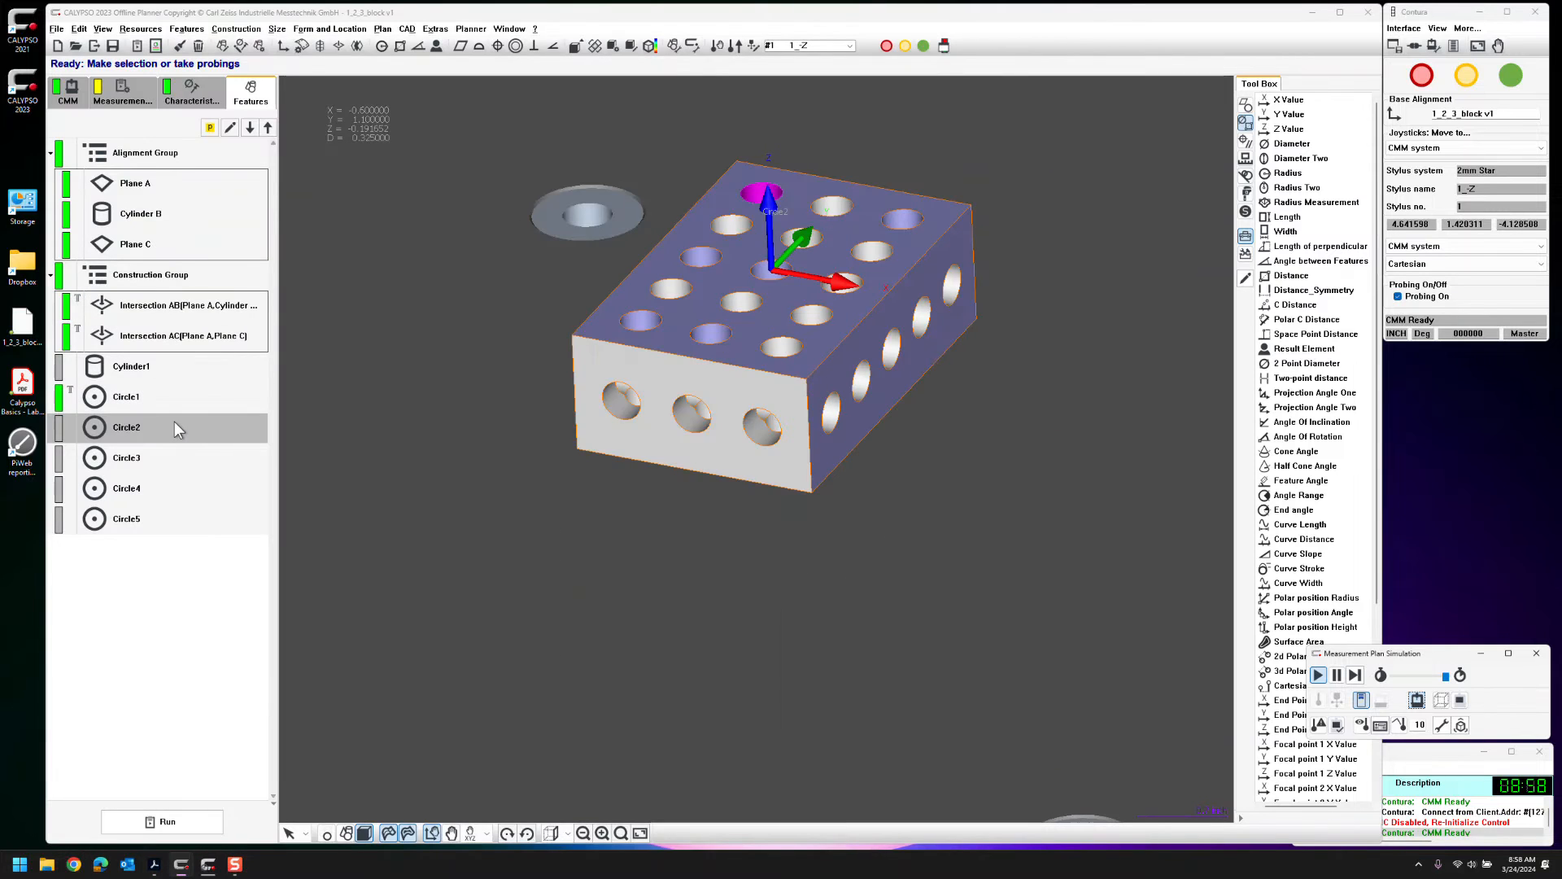
Tolerance Circle2's X value with an upper limit of 0.01 and a lower limit of -0.01
double_click(175, 420)
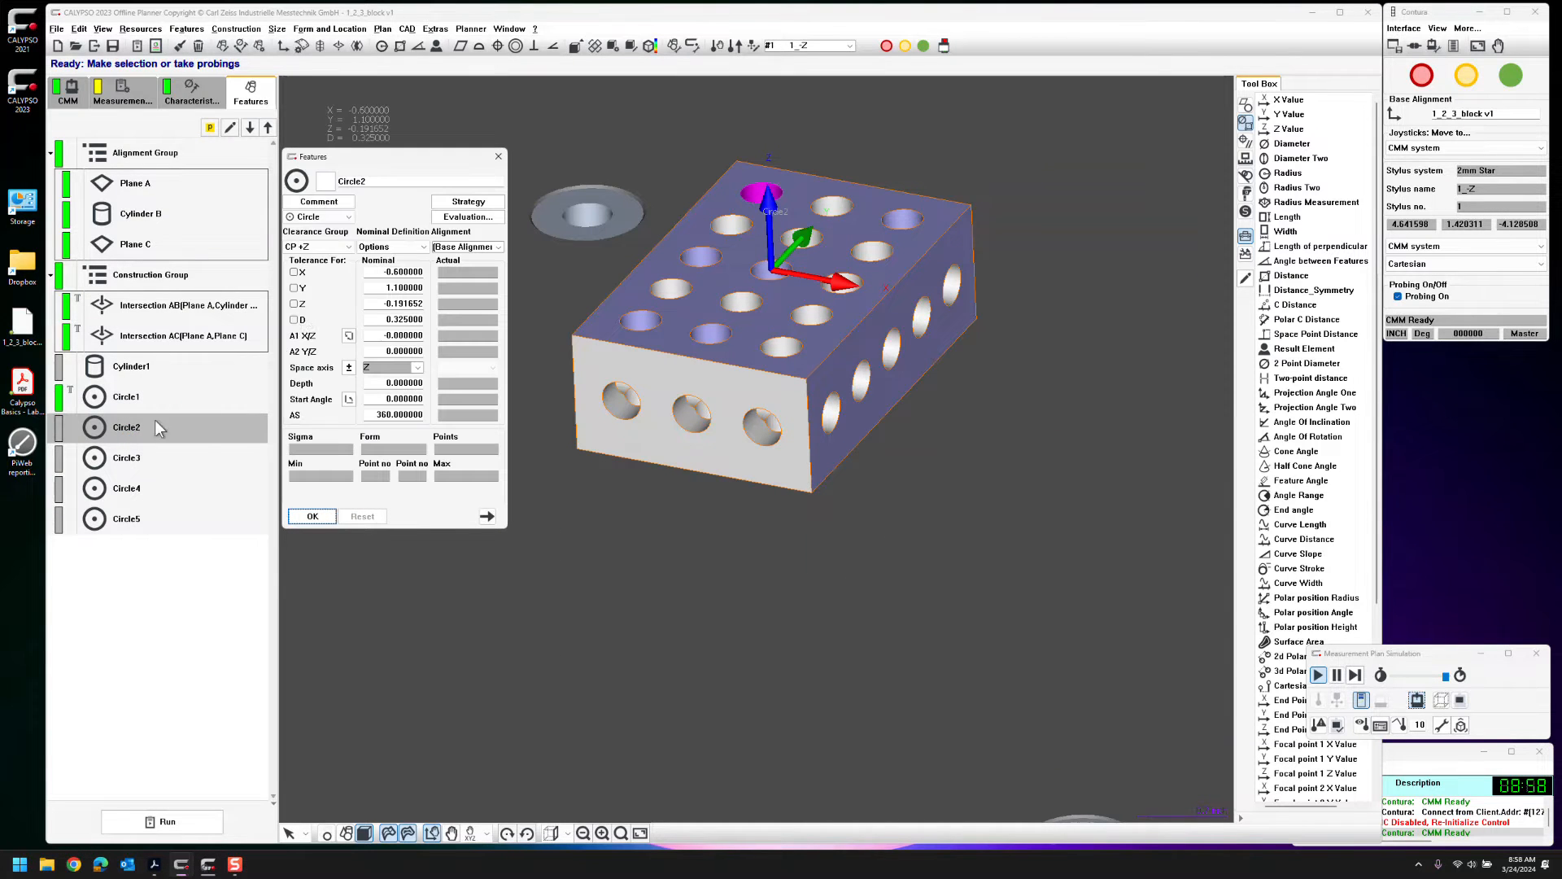
left_click(295, 273)
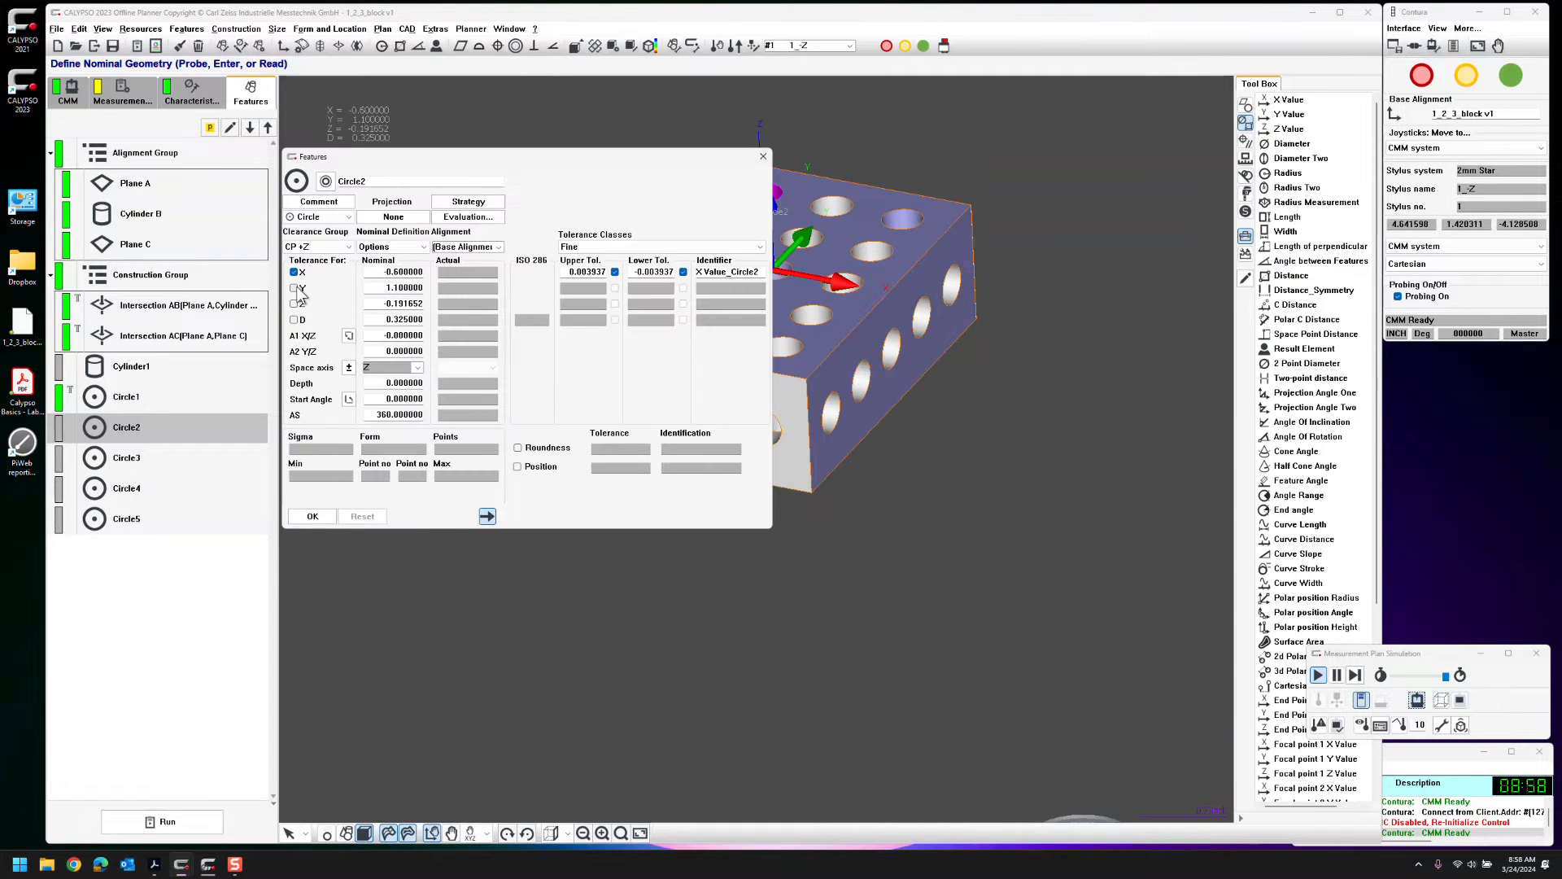
left_click_drag(568, 272, 708, 275)
type(".01")
key("Tab")
type("-0.01")
key("Tab")
Set Circle2's tolerance class to Last input and add the Y value and diameter characteristics with those tolerances
left_click(682, 246)
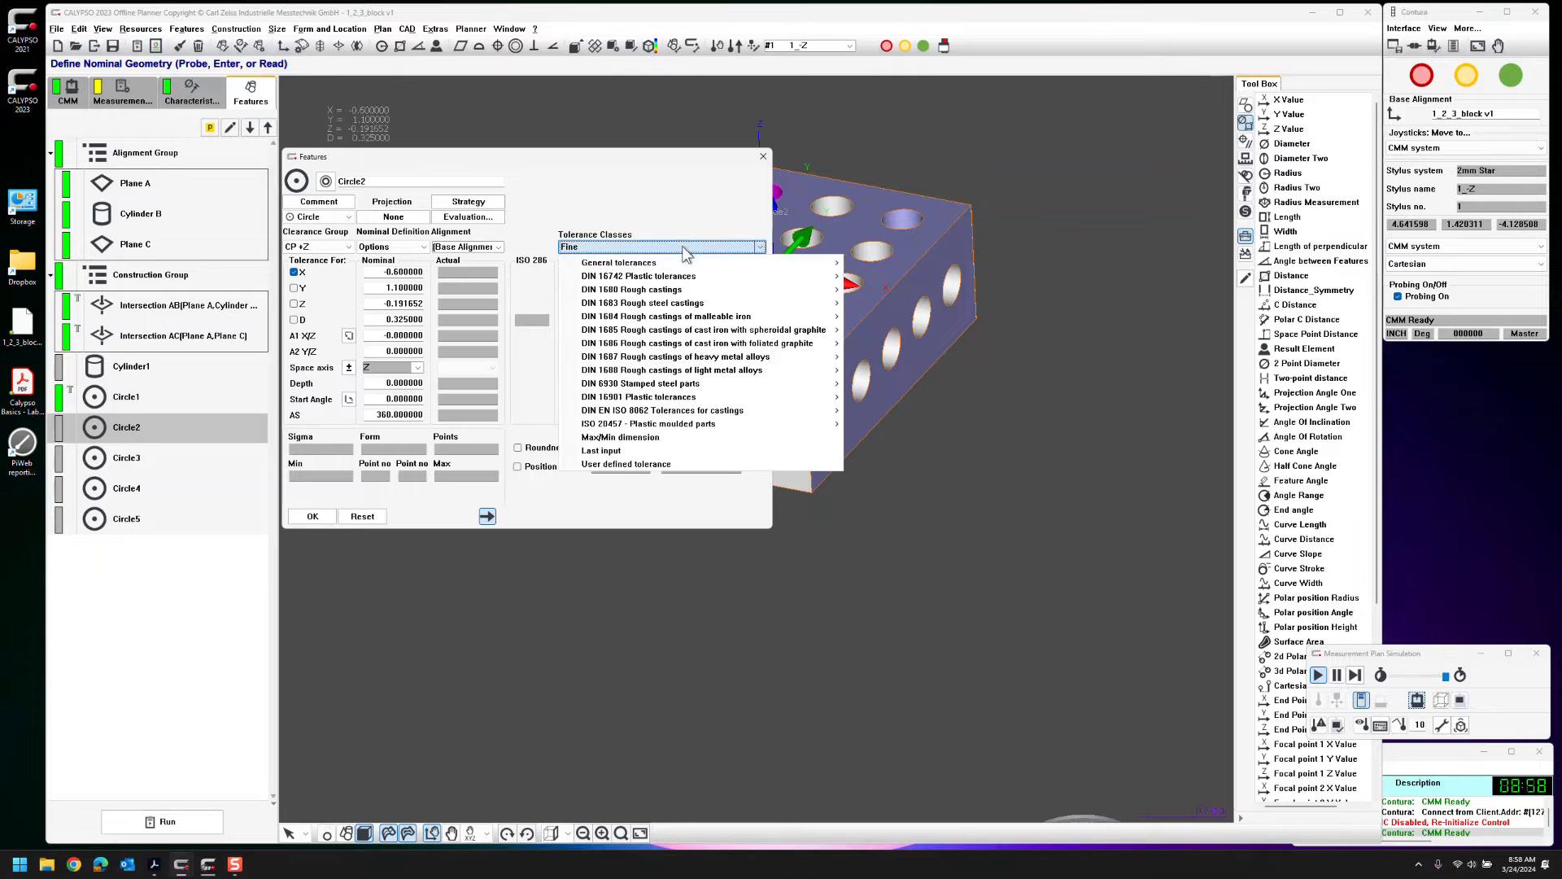
left_click(662, 451)
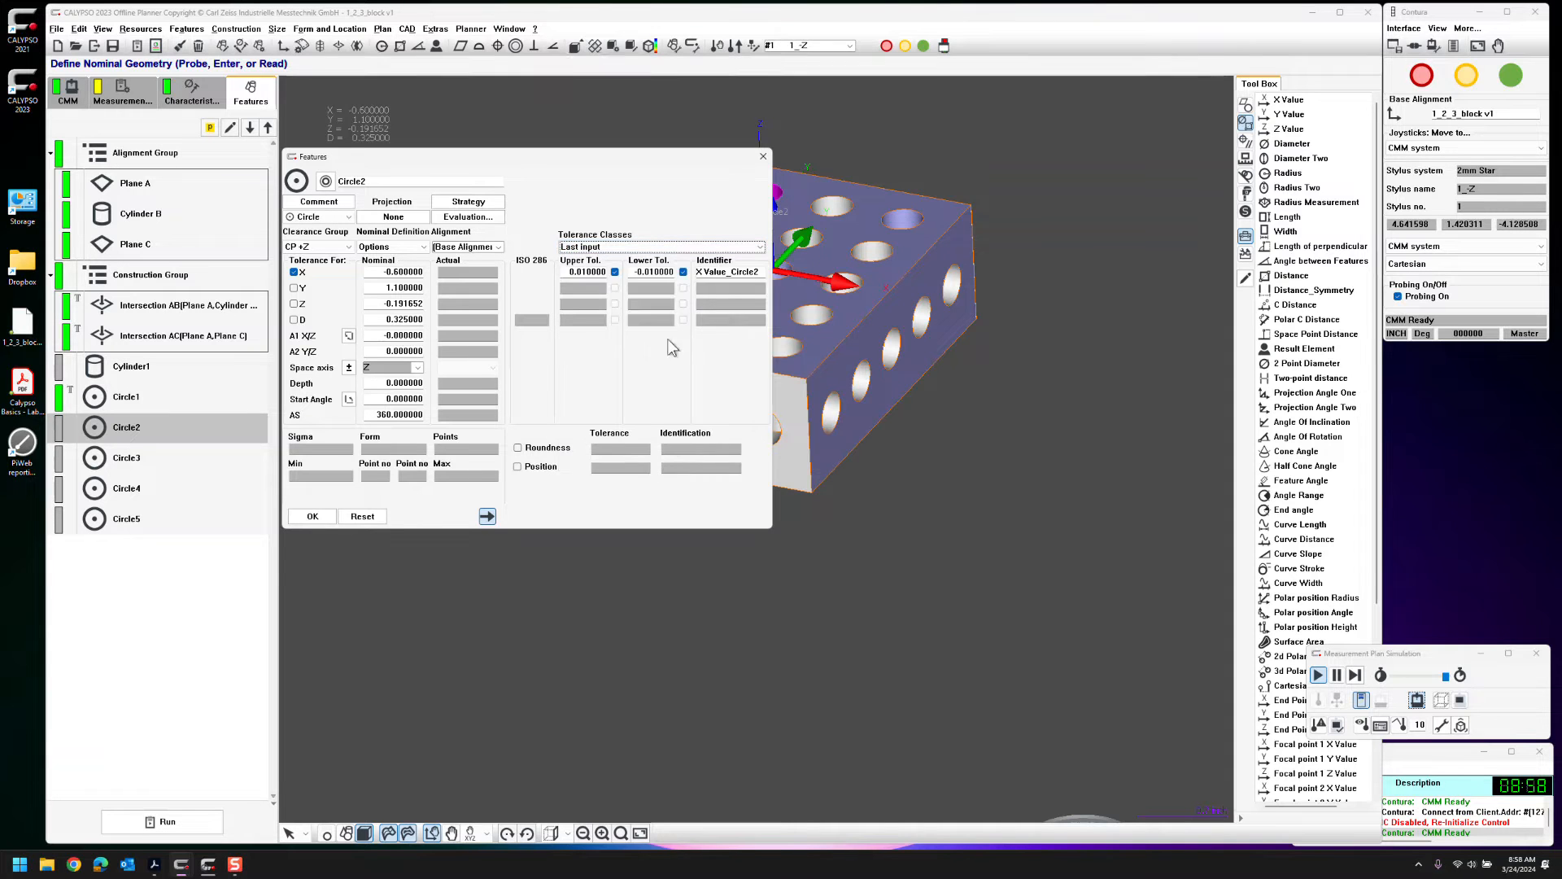
left_click(294, 288)
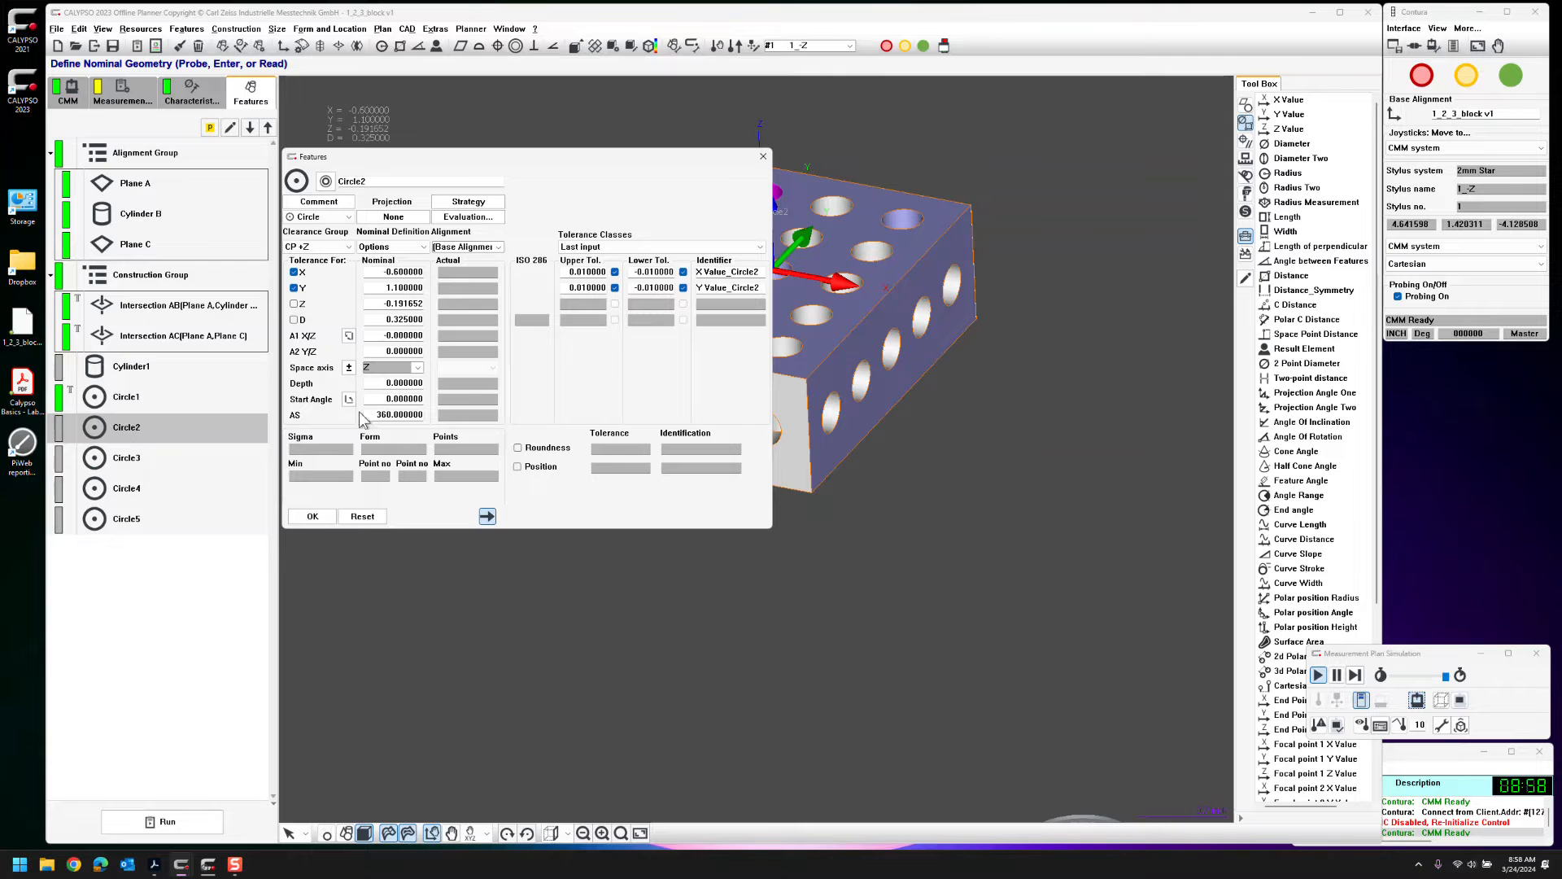
left_click(295, 320)
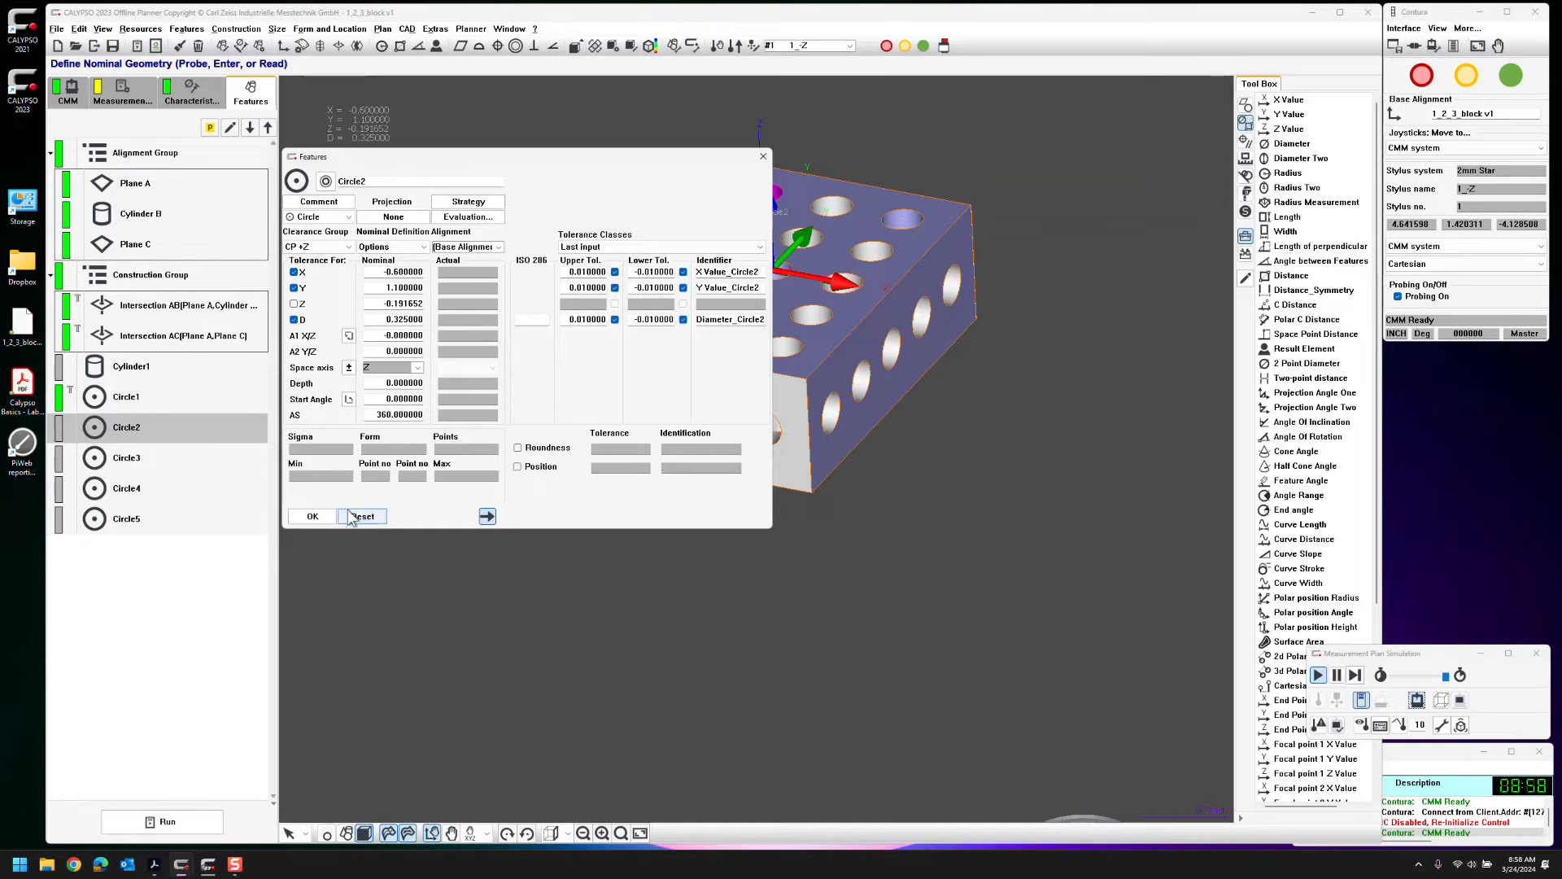
Examine the speed, number of points and angle range of the circle path in Circle2's measurement strategy
left_click_drag(492, 158, 495, 398)
middle_click_drag(591, 322, 616, 349)
left_click(468, 441)
left_click(108, 303)
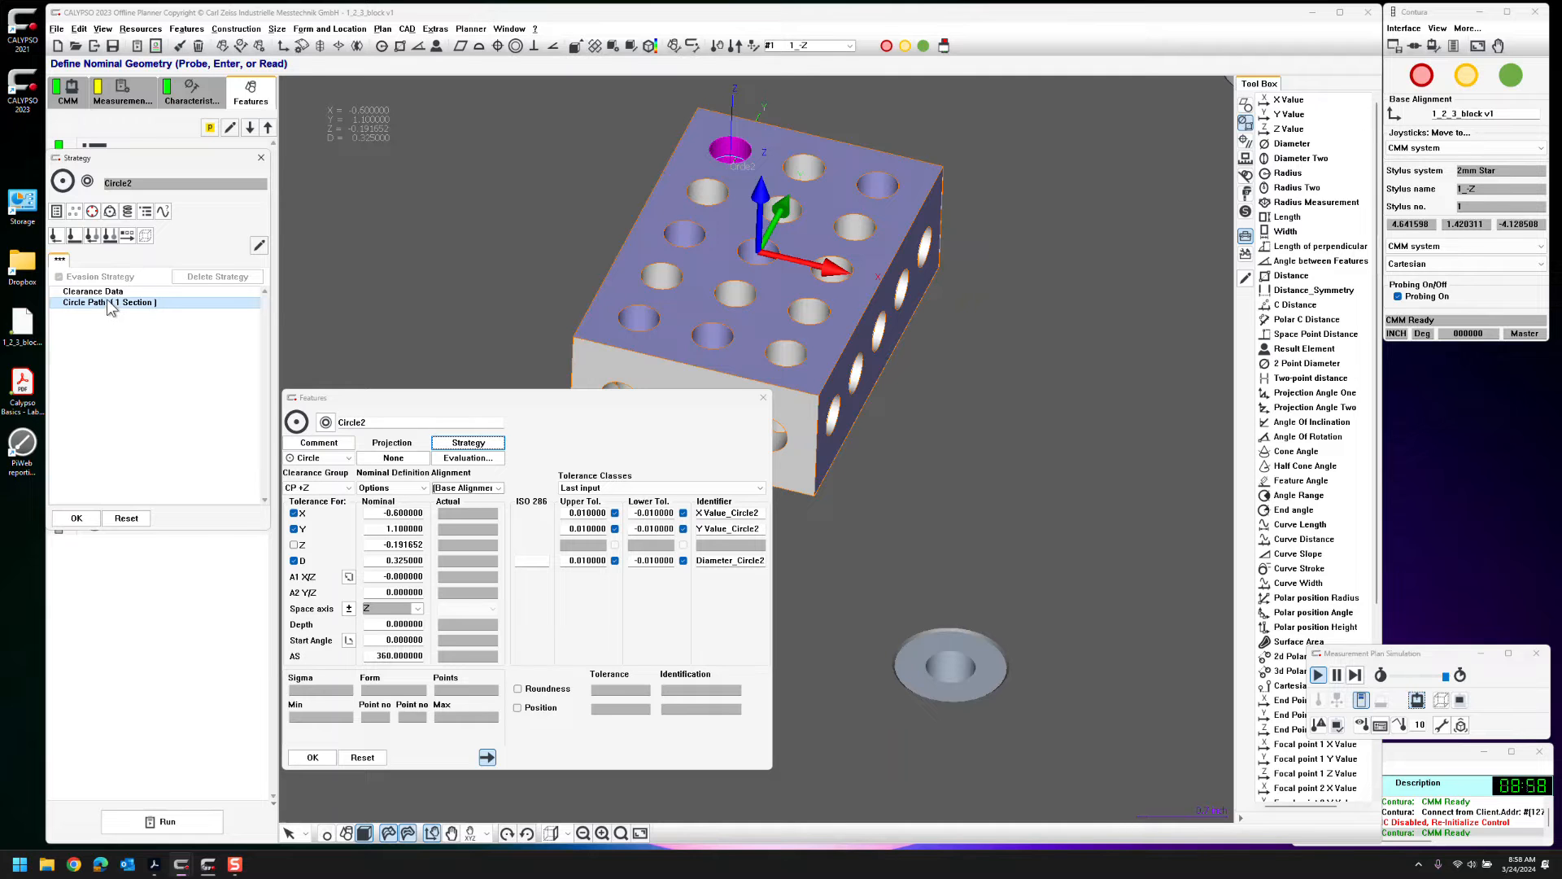
double_click(107, 300)
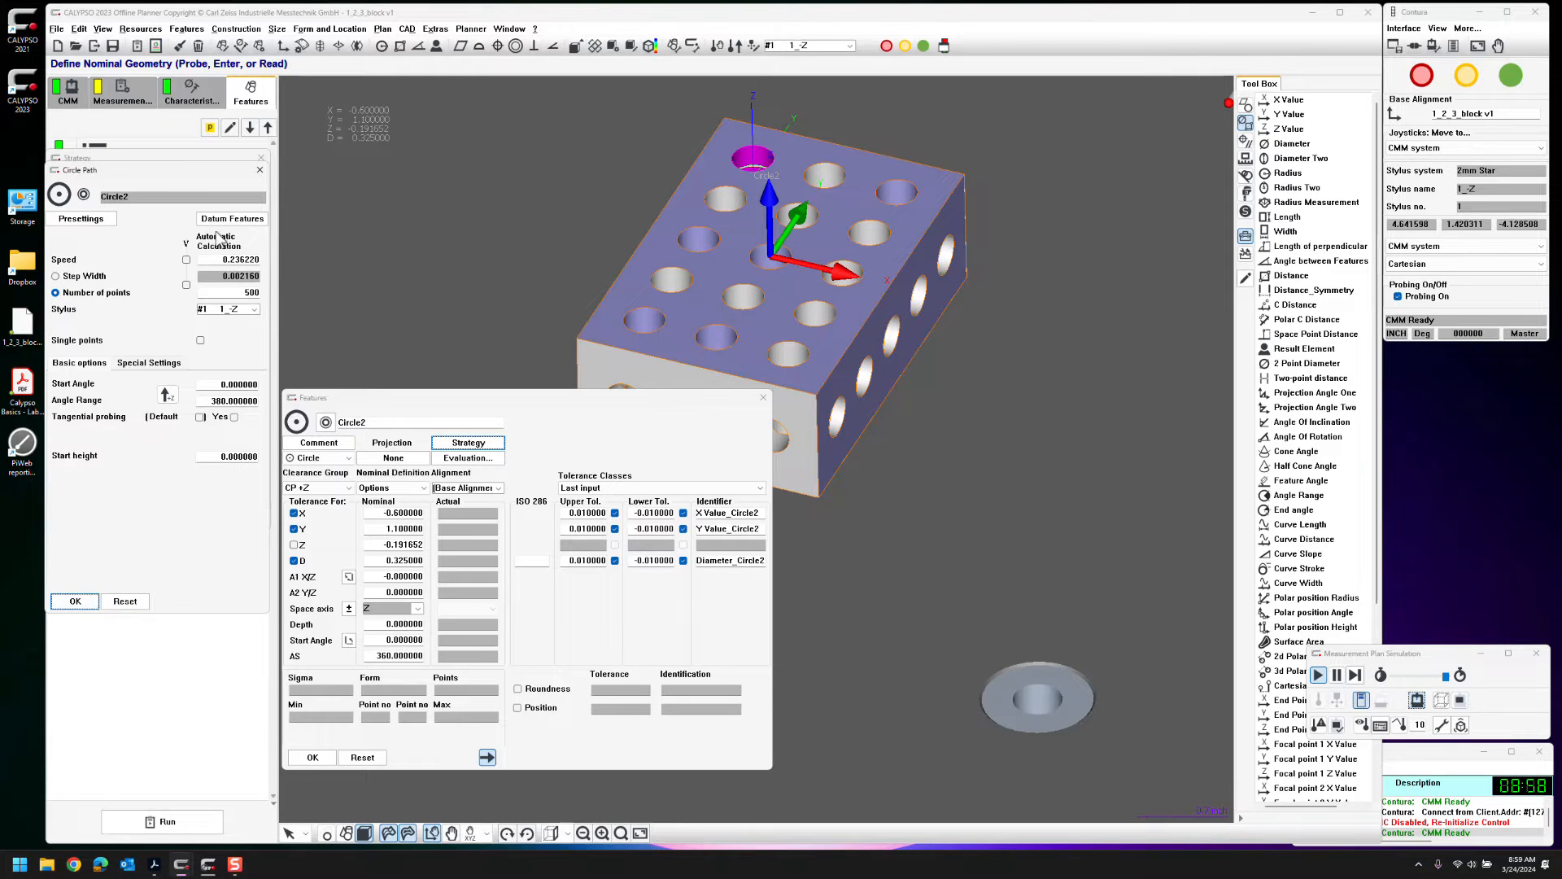
left_click_drag(211, 255, 296, 264)
left_click(72, 602)
left_click(77, 519)
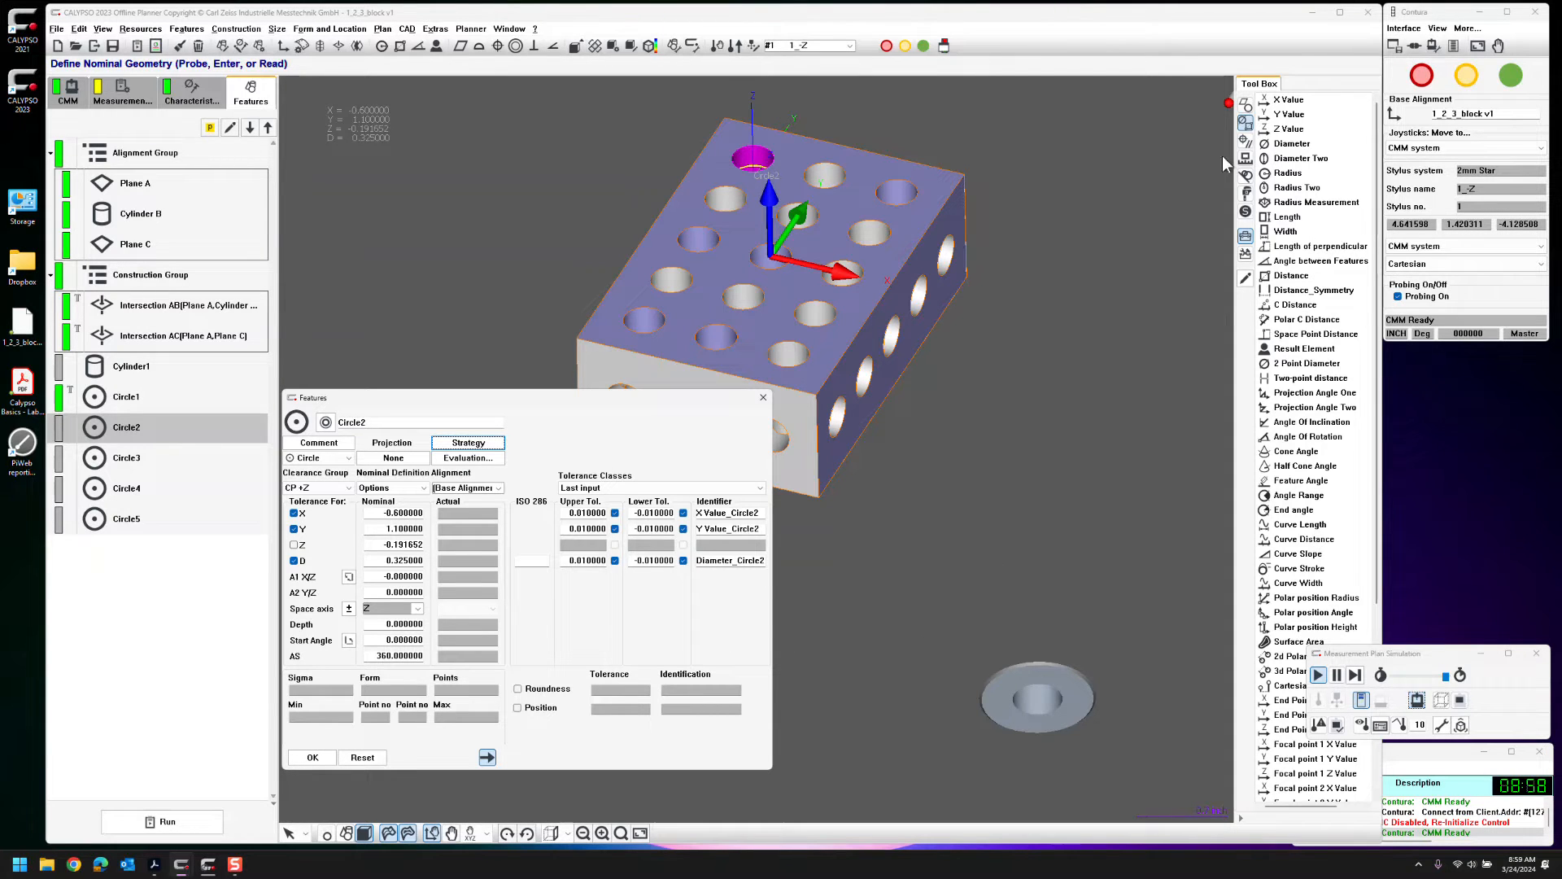
Accept the Circle2 definition and copy its evaluation settings to Circle1 through Circle5
left_click(314, 758)
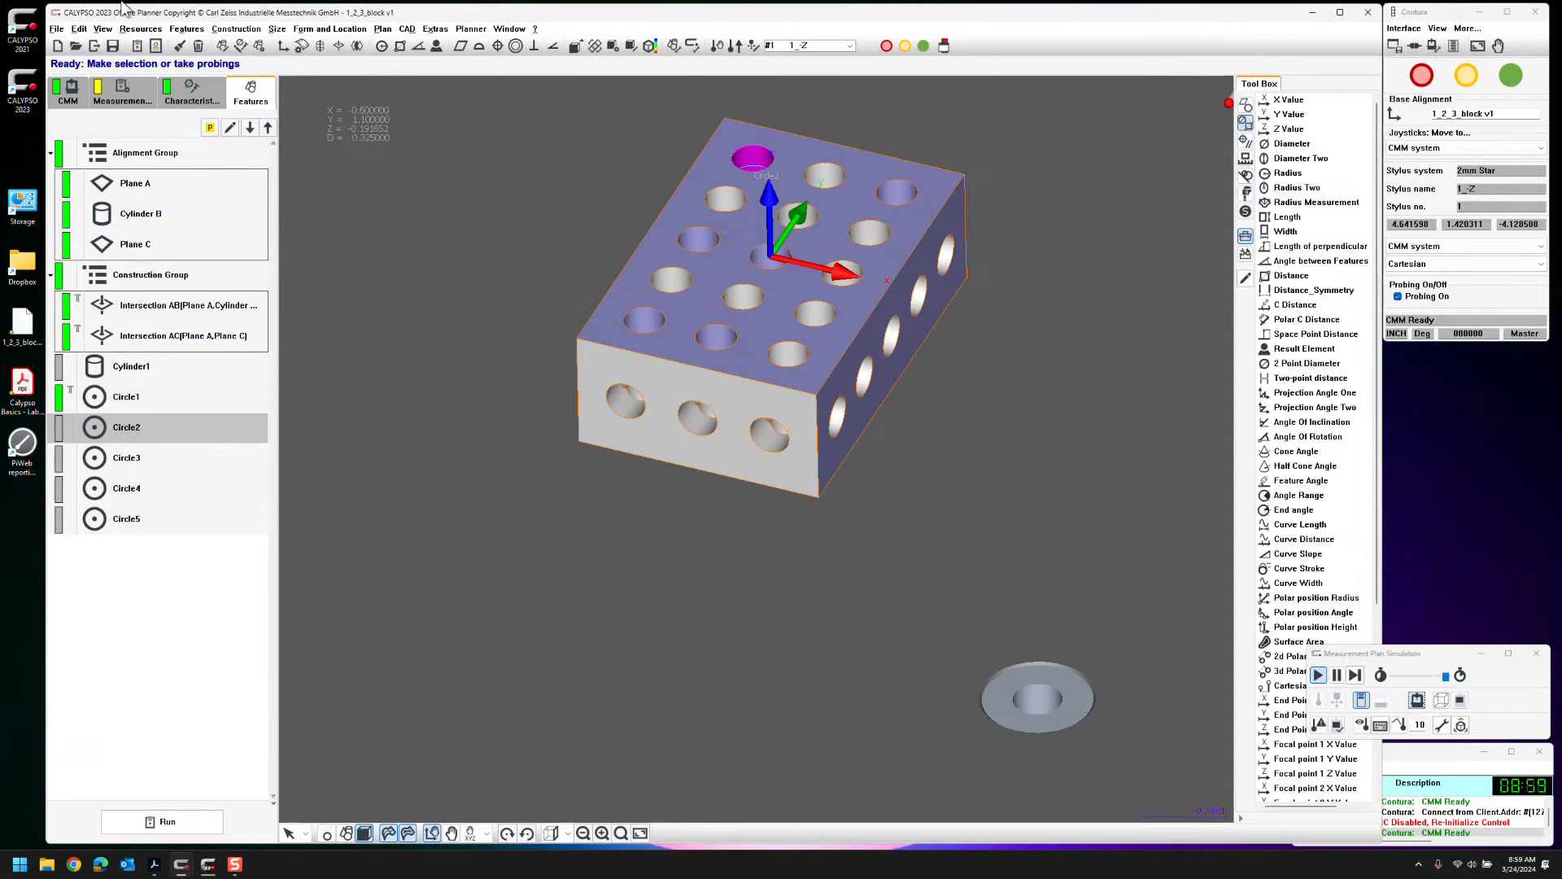
left_click(180, 45)
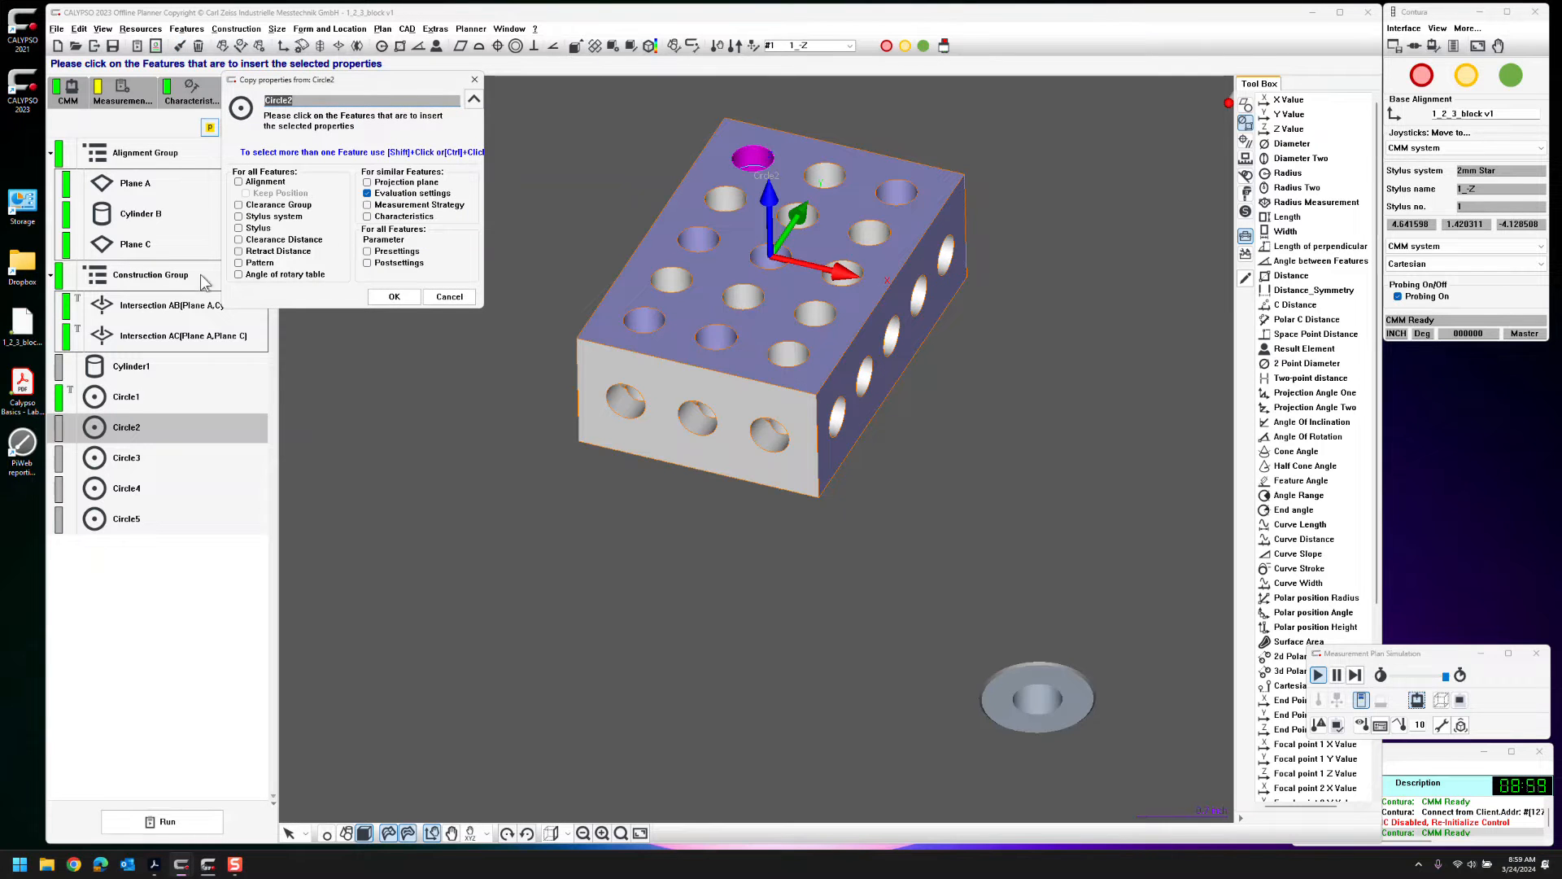
left_click(148, 397)
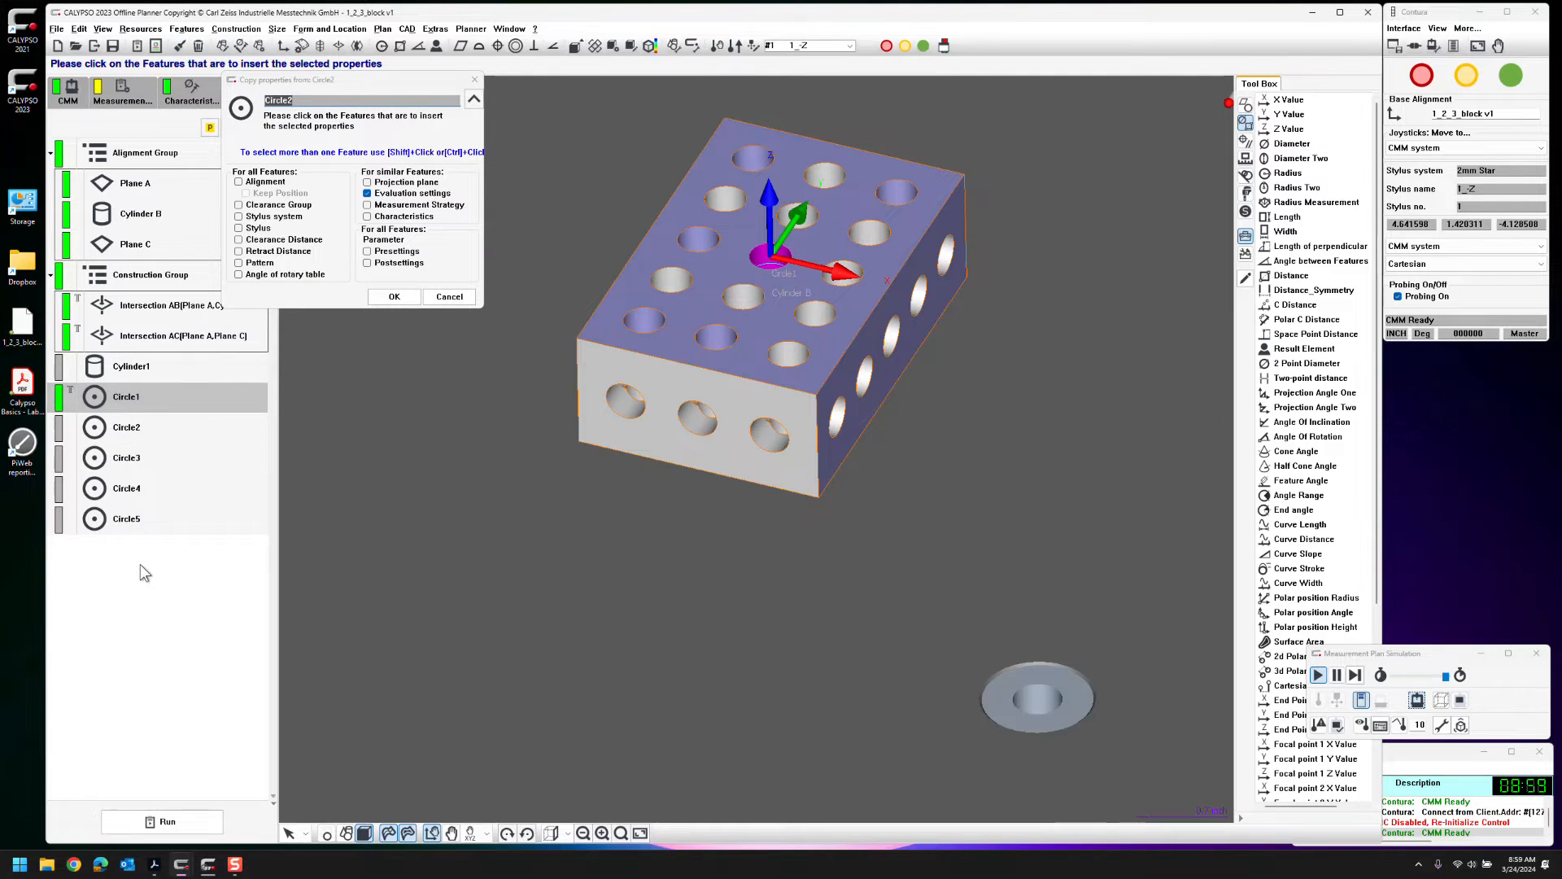
left_click(140, 518, "shift")
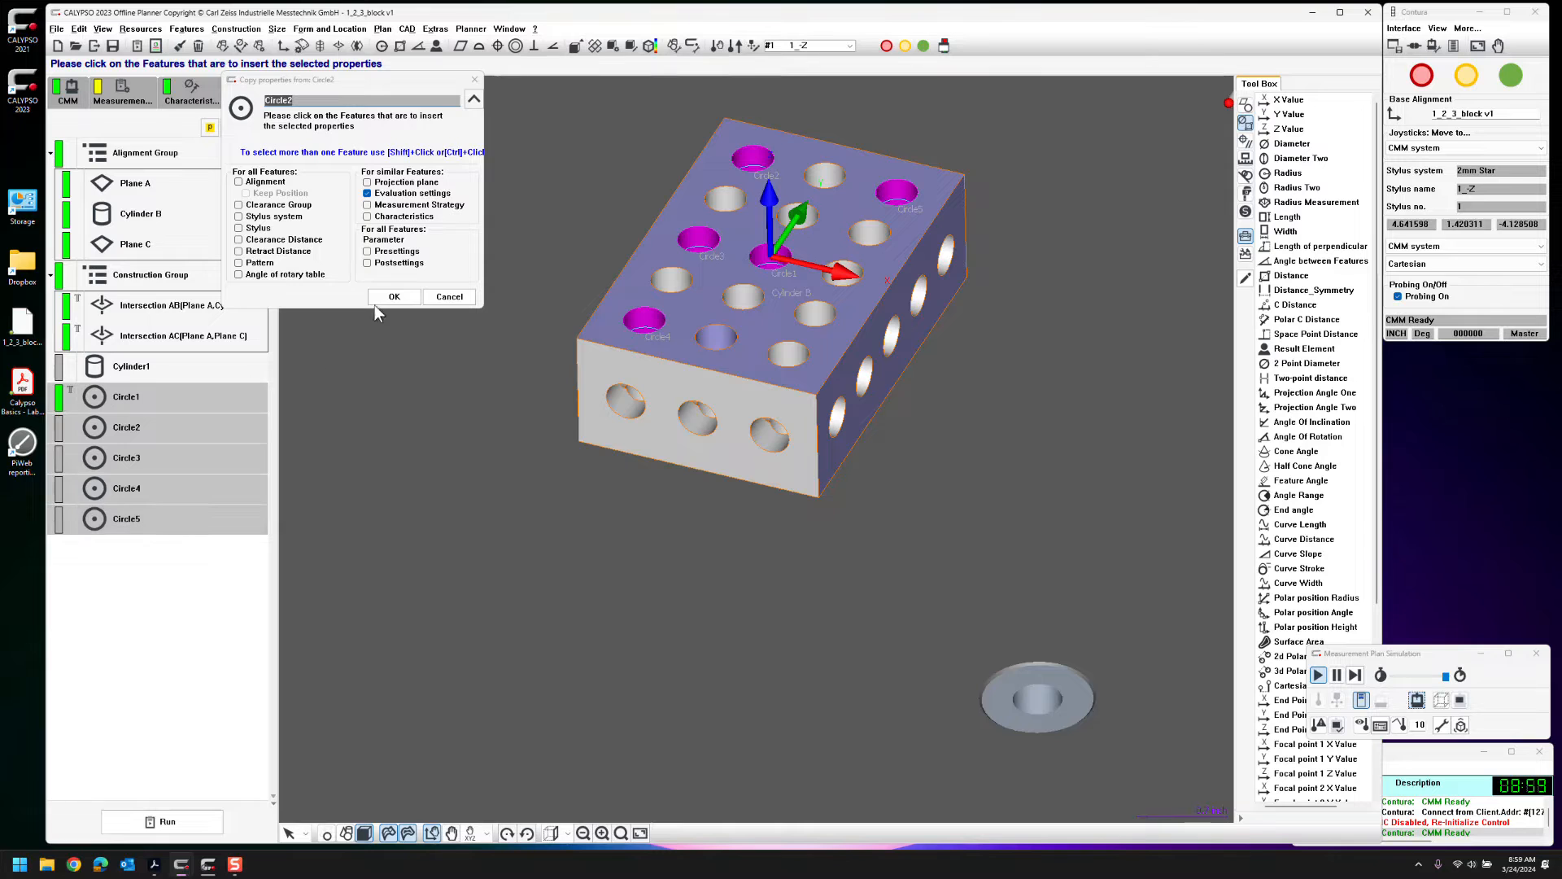
left_click(394, 296)
left_click(111, 631)
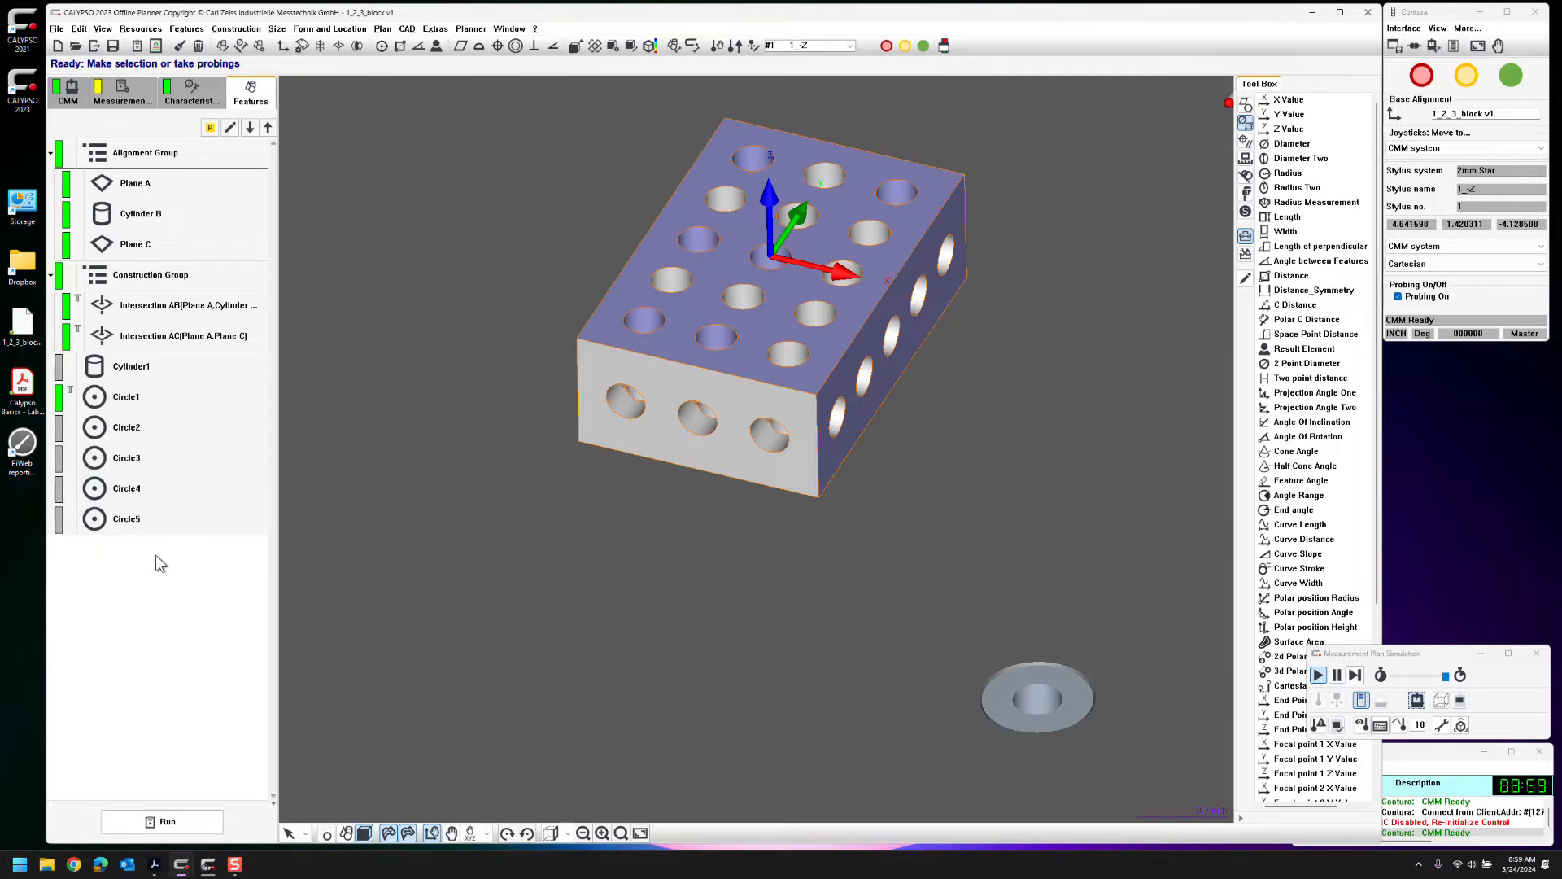
Form a group from the features Cylinder1 and Circle1 through Circle5
left_click(174, 369)
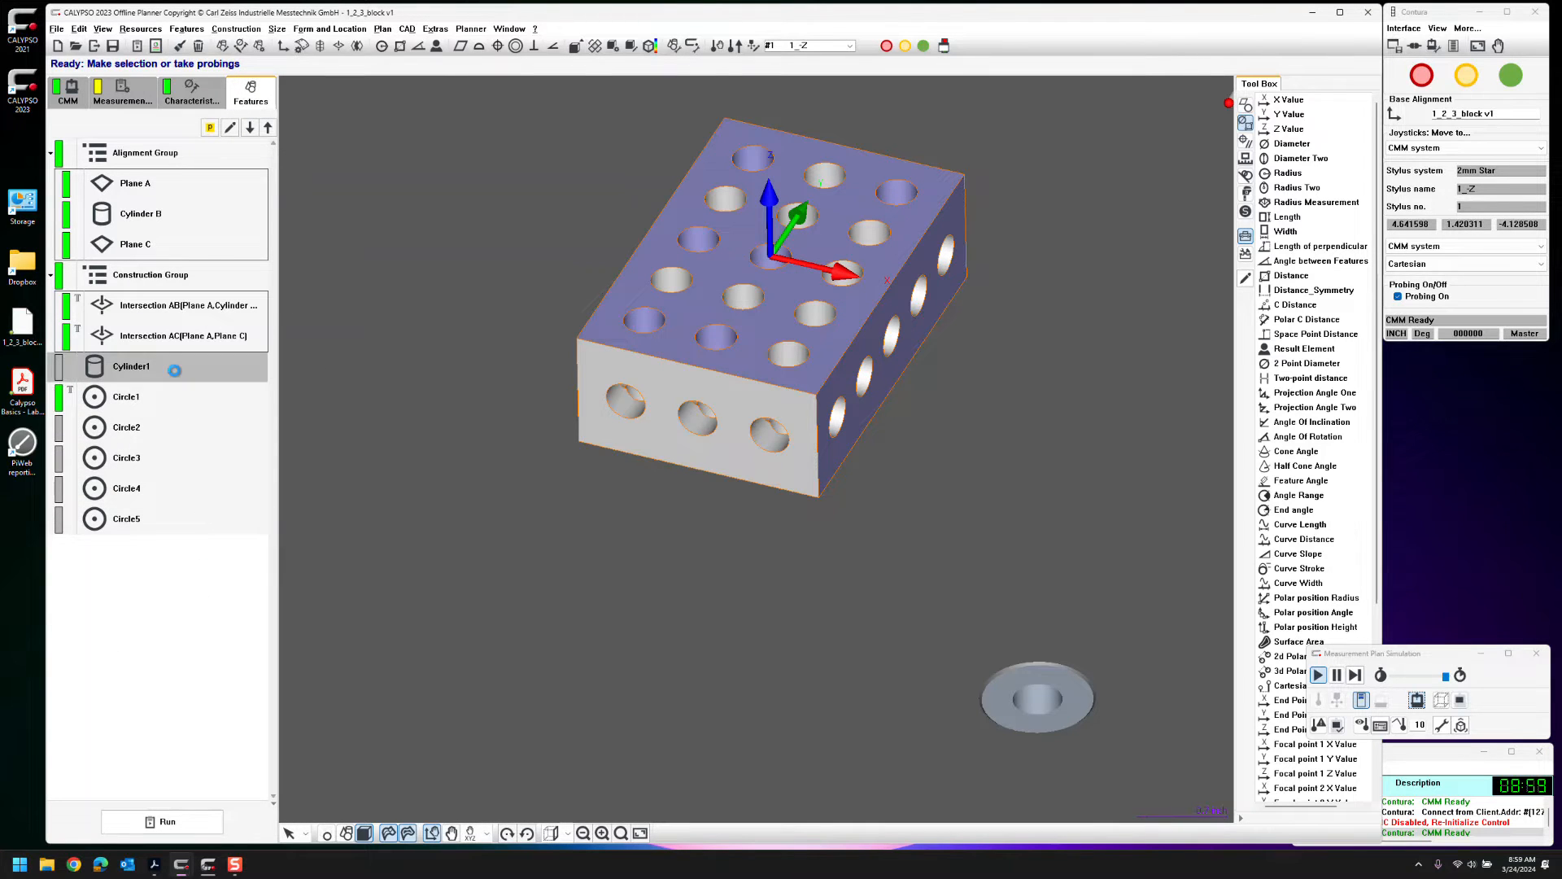
left_click(169, 519, "shift")
right_click(169, 518)
left_click(207, 526)
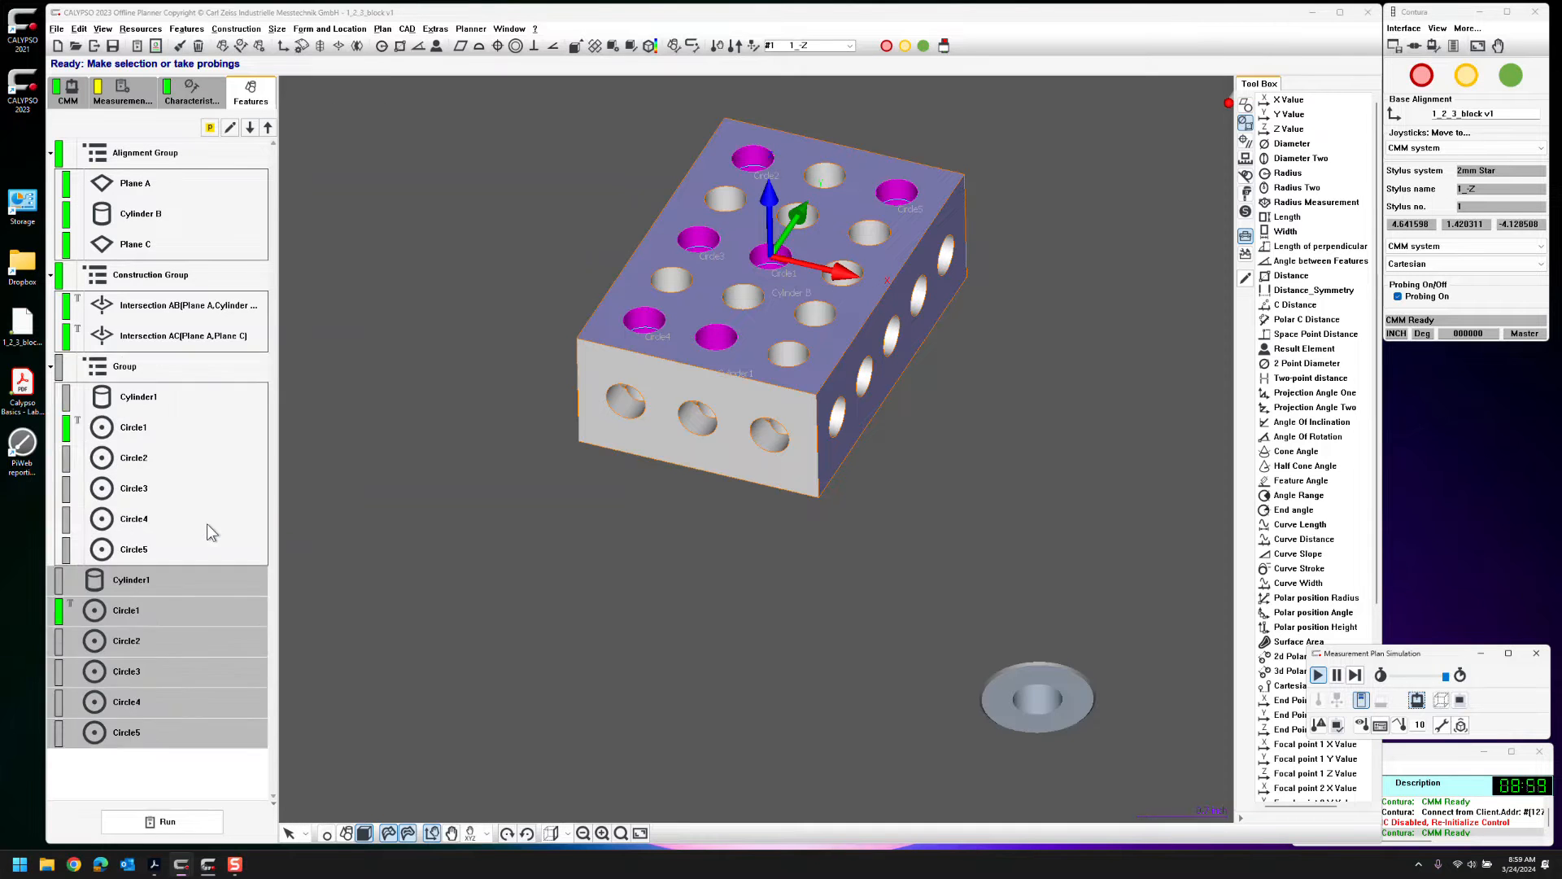
Rename the new feature group to "2mmm Star Group" and expand it to show its features
double_click(143, 366)
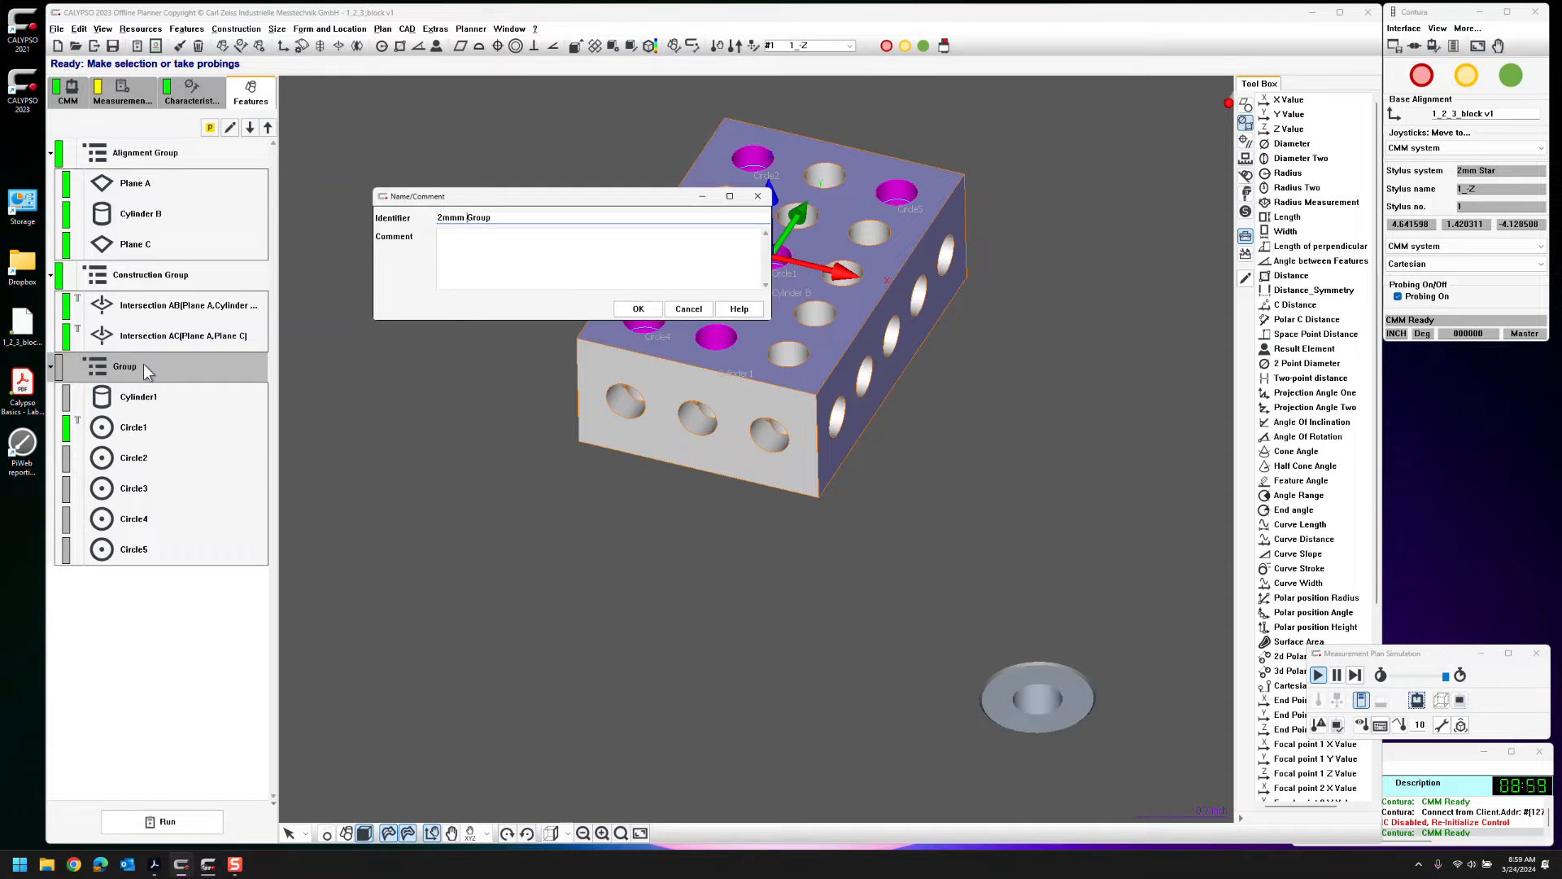
left_click(638, 309)
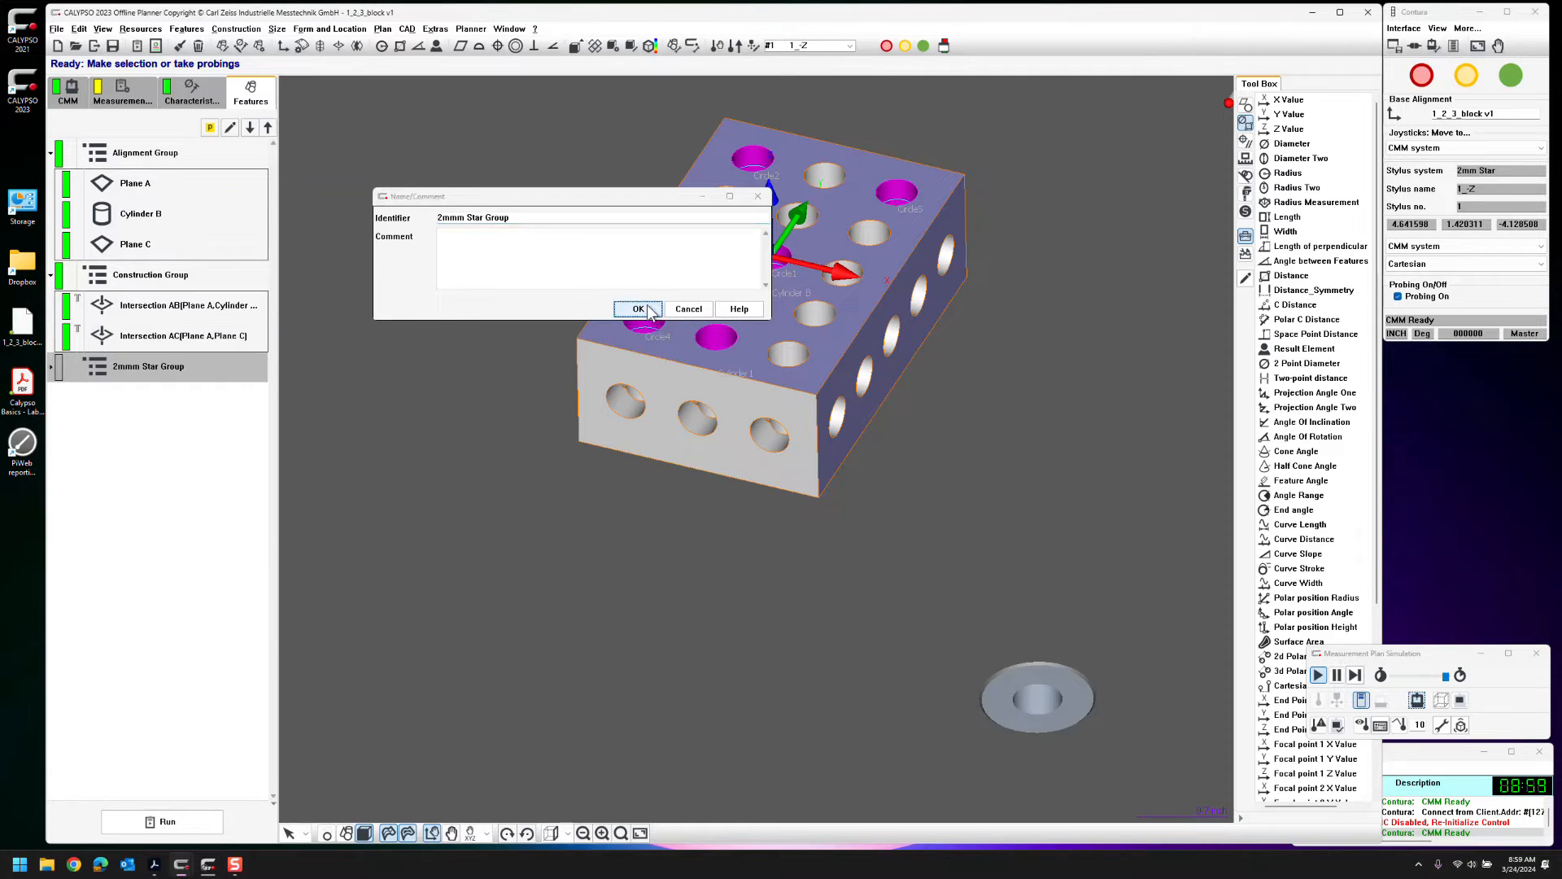
left_click(51, 366)
left_click(149, 670)
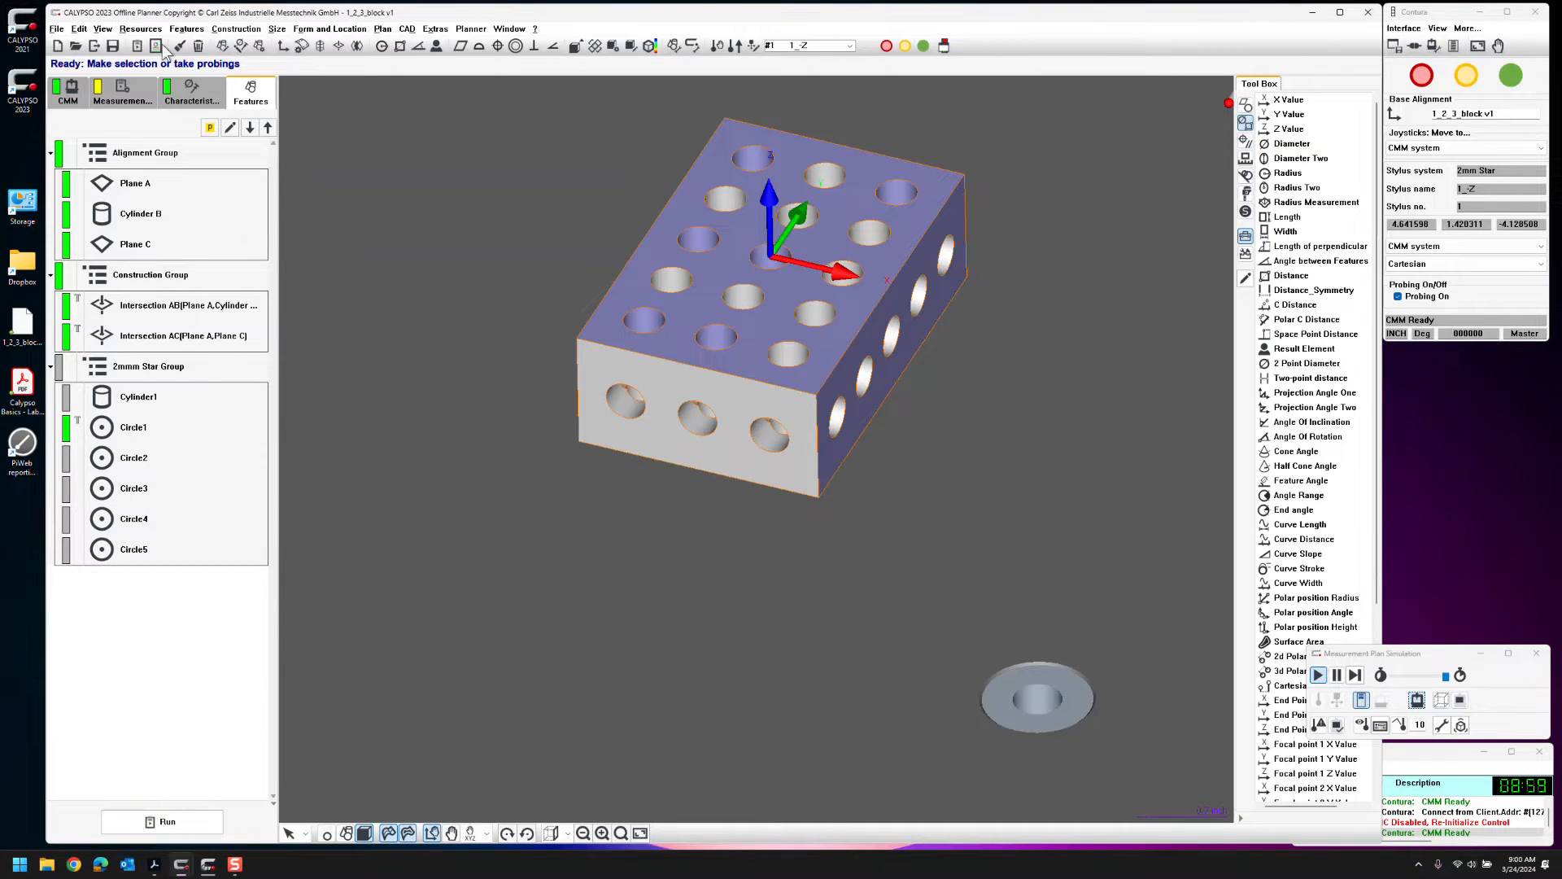
Form a group from the X Value, Y Value and Diameter characteristics of Circle2
left_click(207, 109)
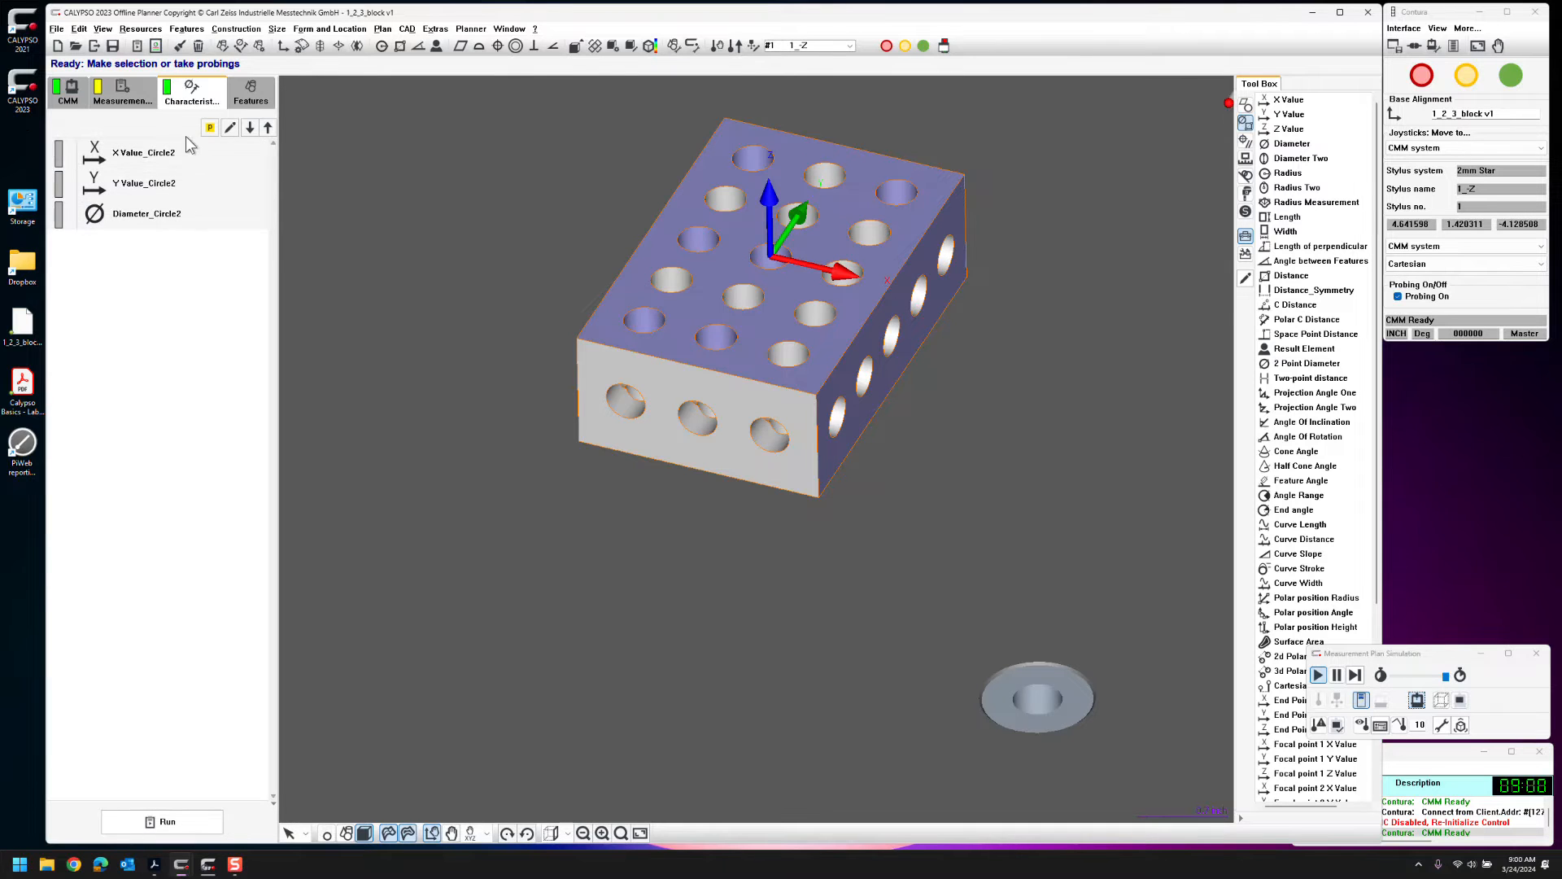
left_click(193, 154)
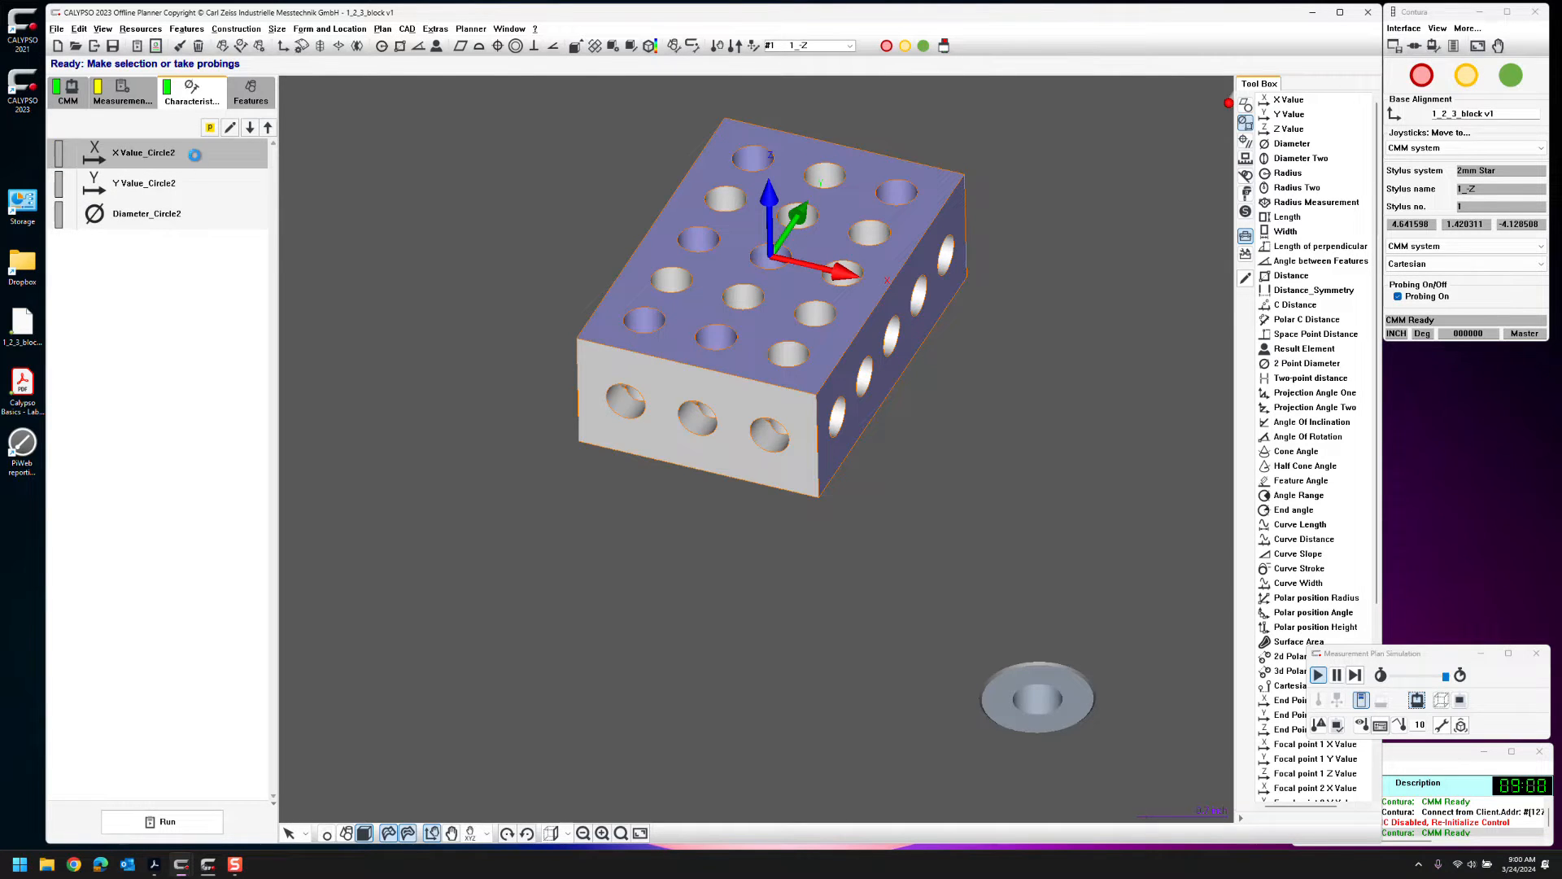
left_click(179, 214, "shift")
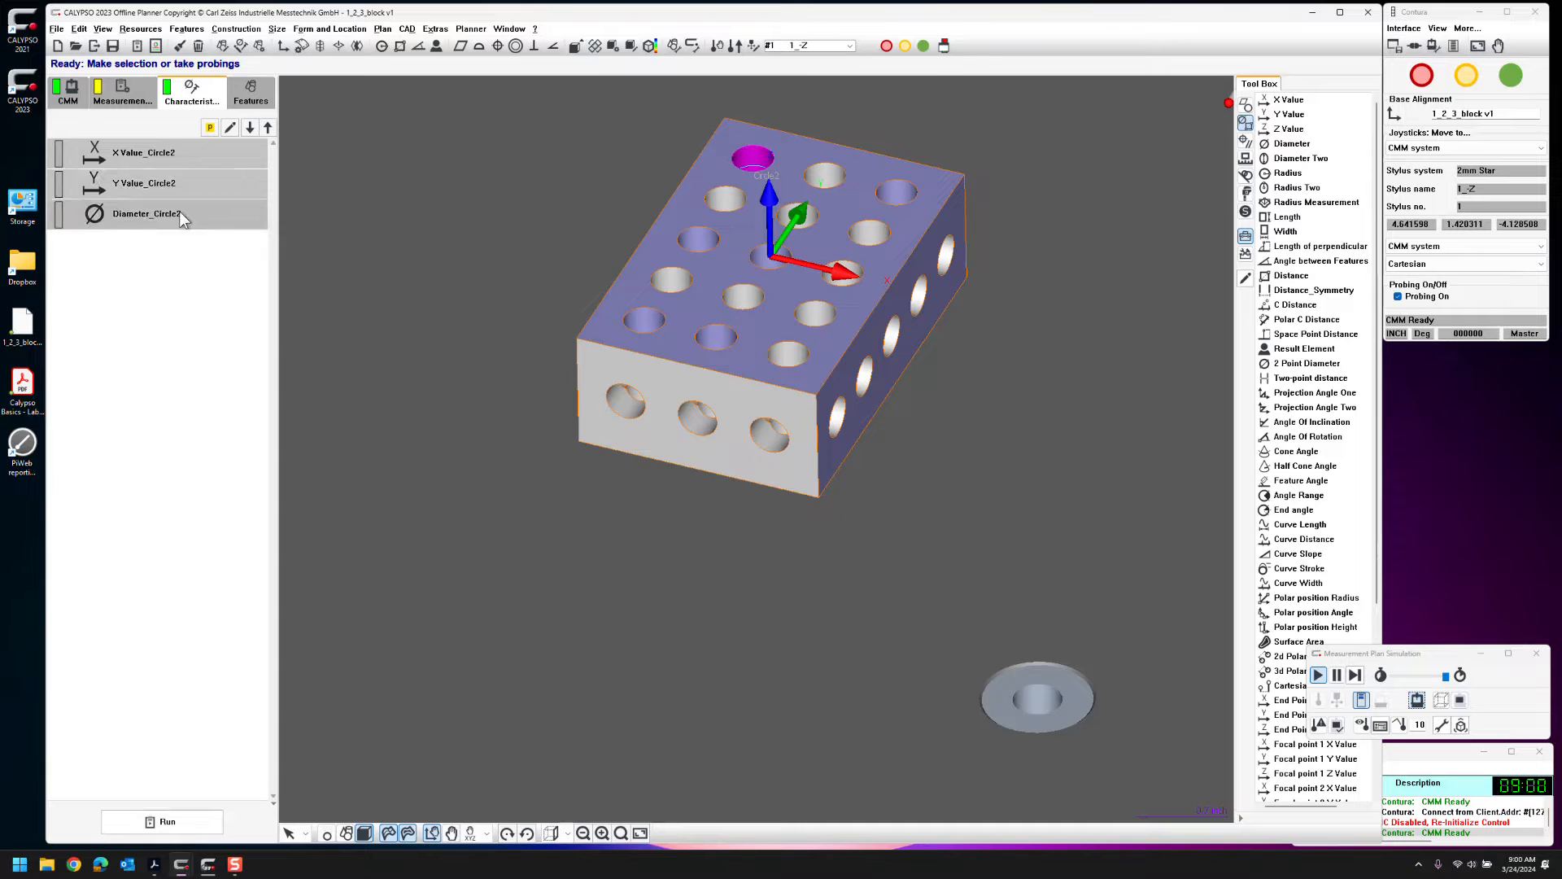
key("F2")
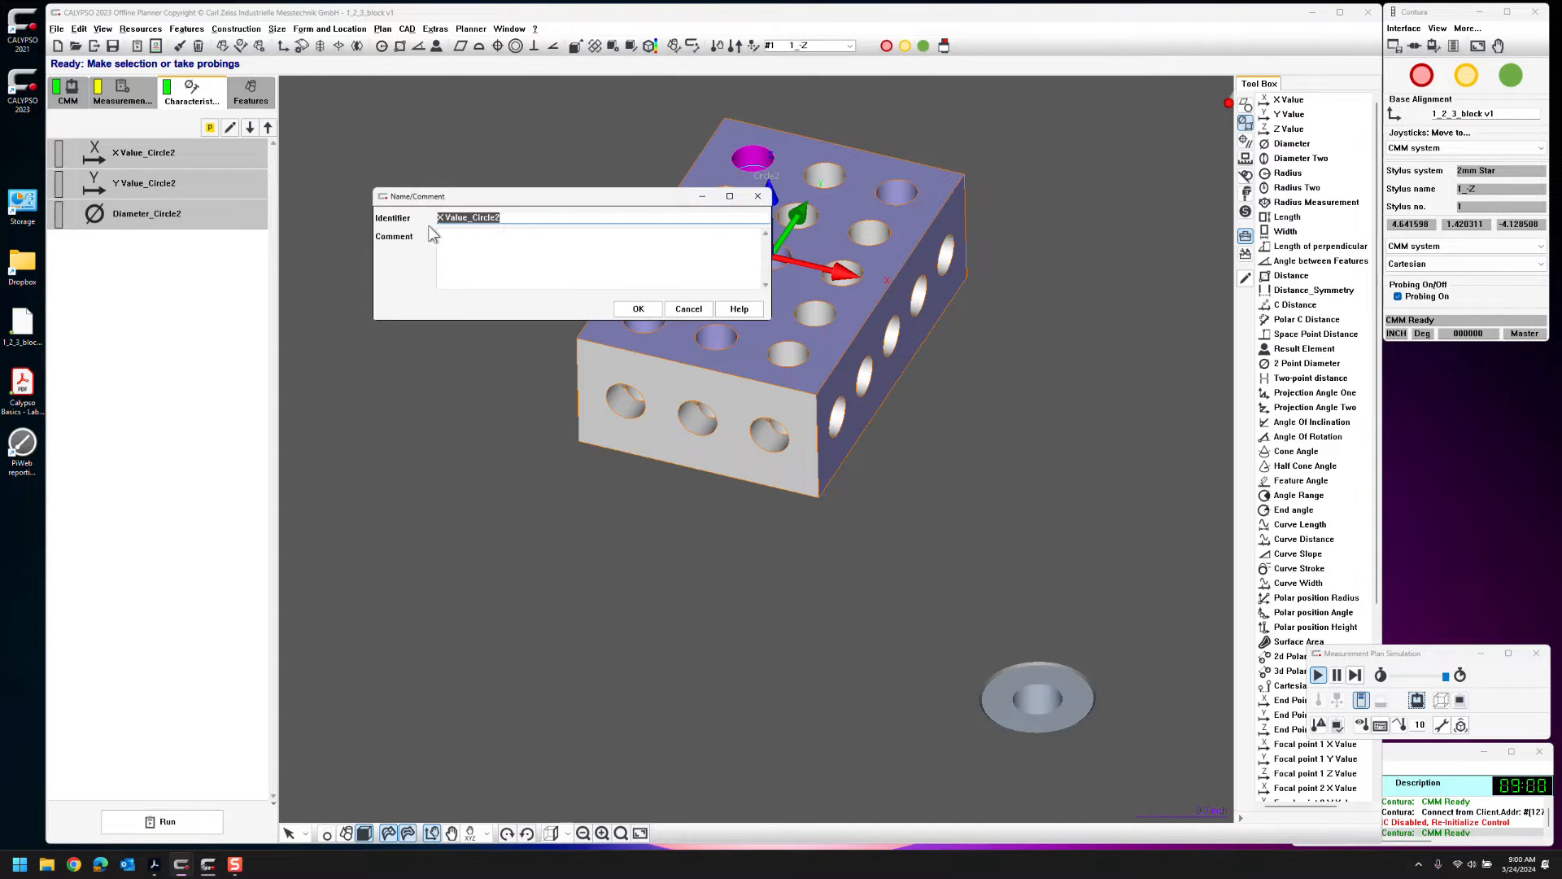
left_click(688, 309)
right_click(139, 207)
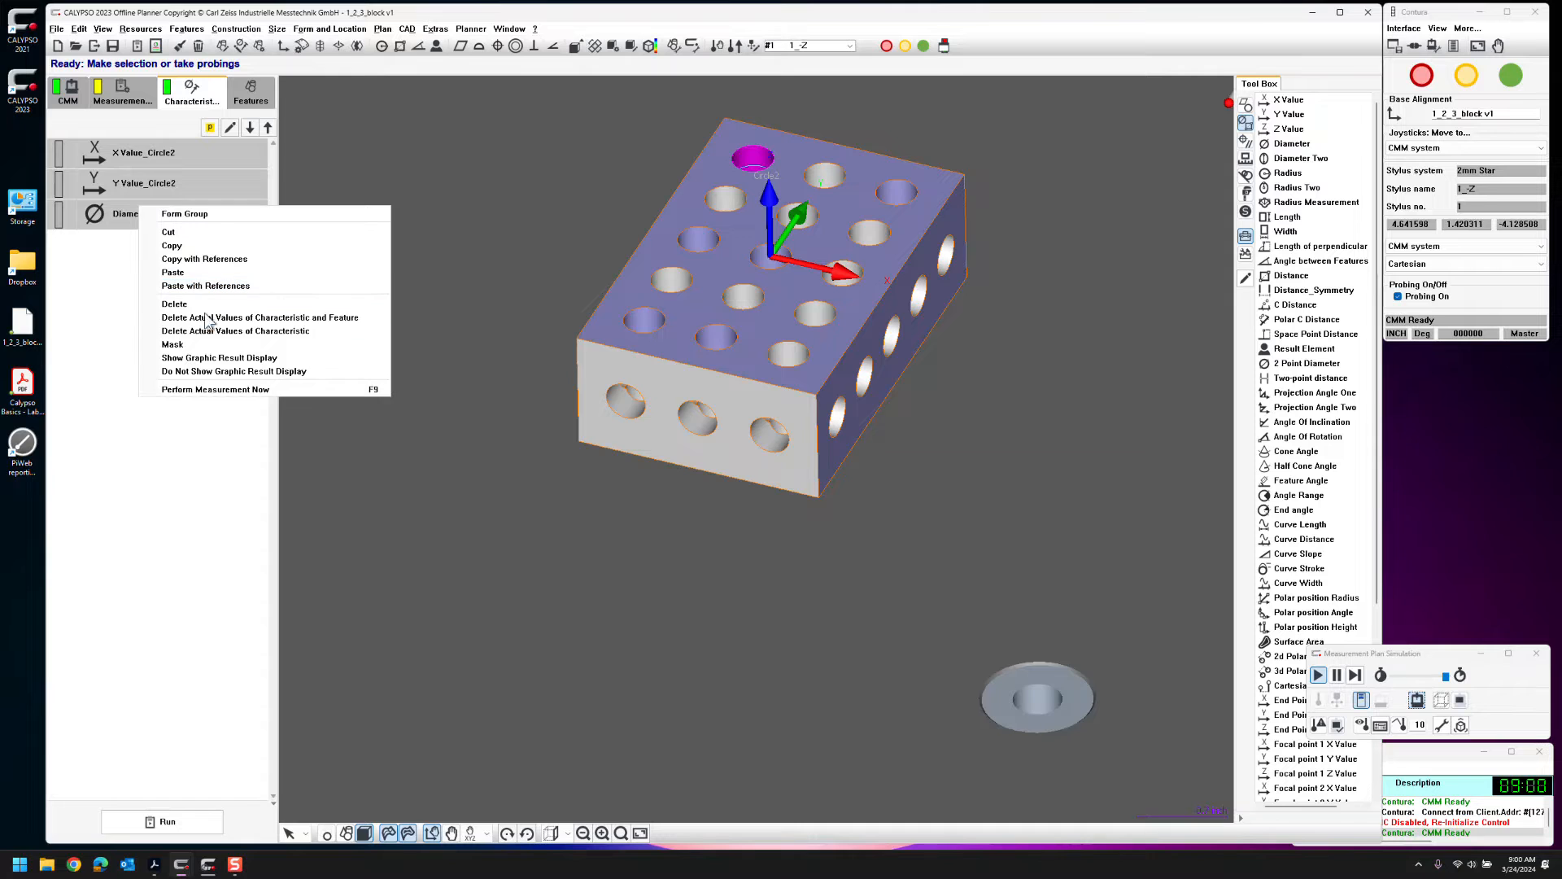
left_click(214, 214)
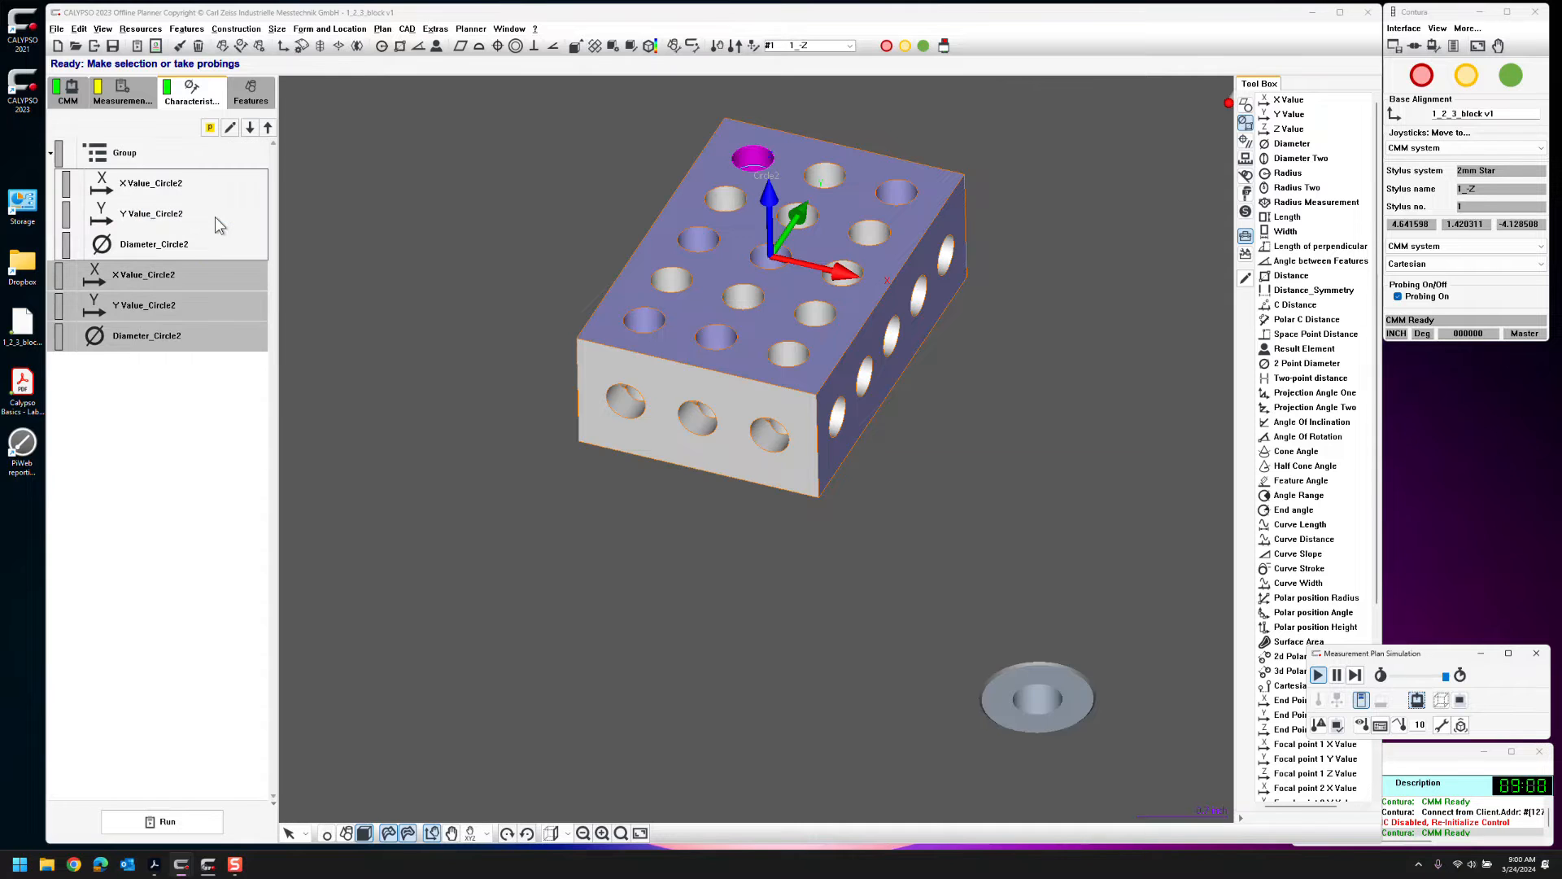
Rename the new characteristics group to "Challnge 1 Group" and expand it to show its characteristics
left_click(157, 160)
key("F2")
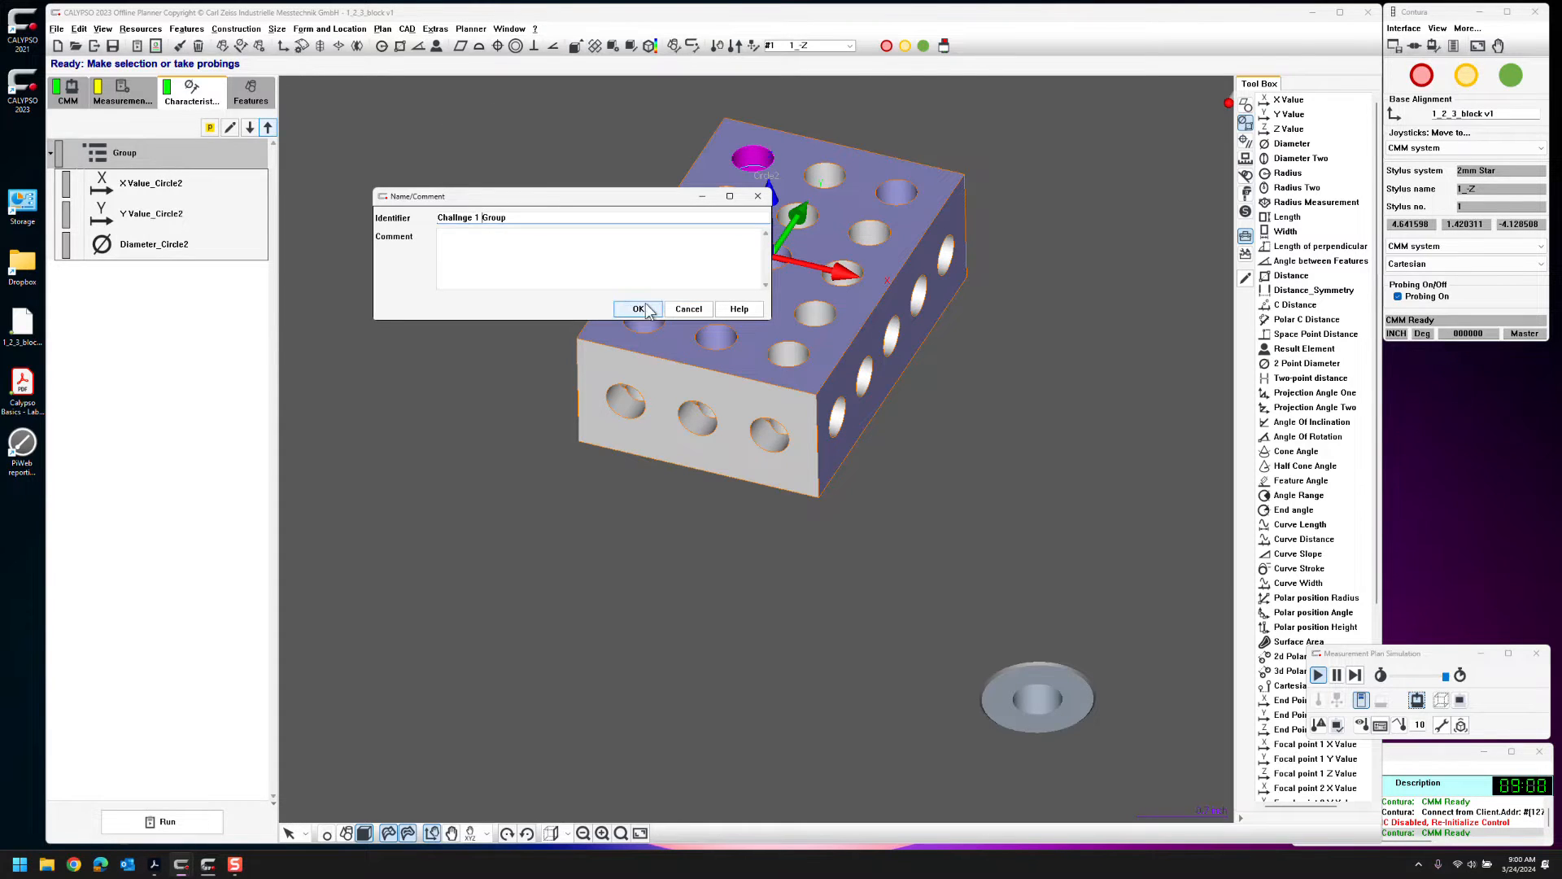
left_click(620, 306)
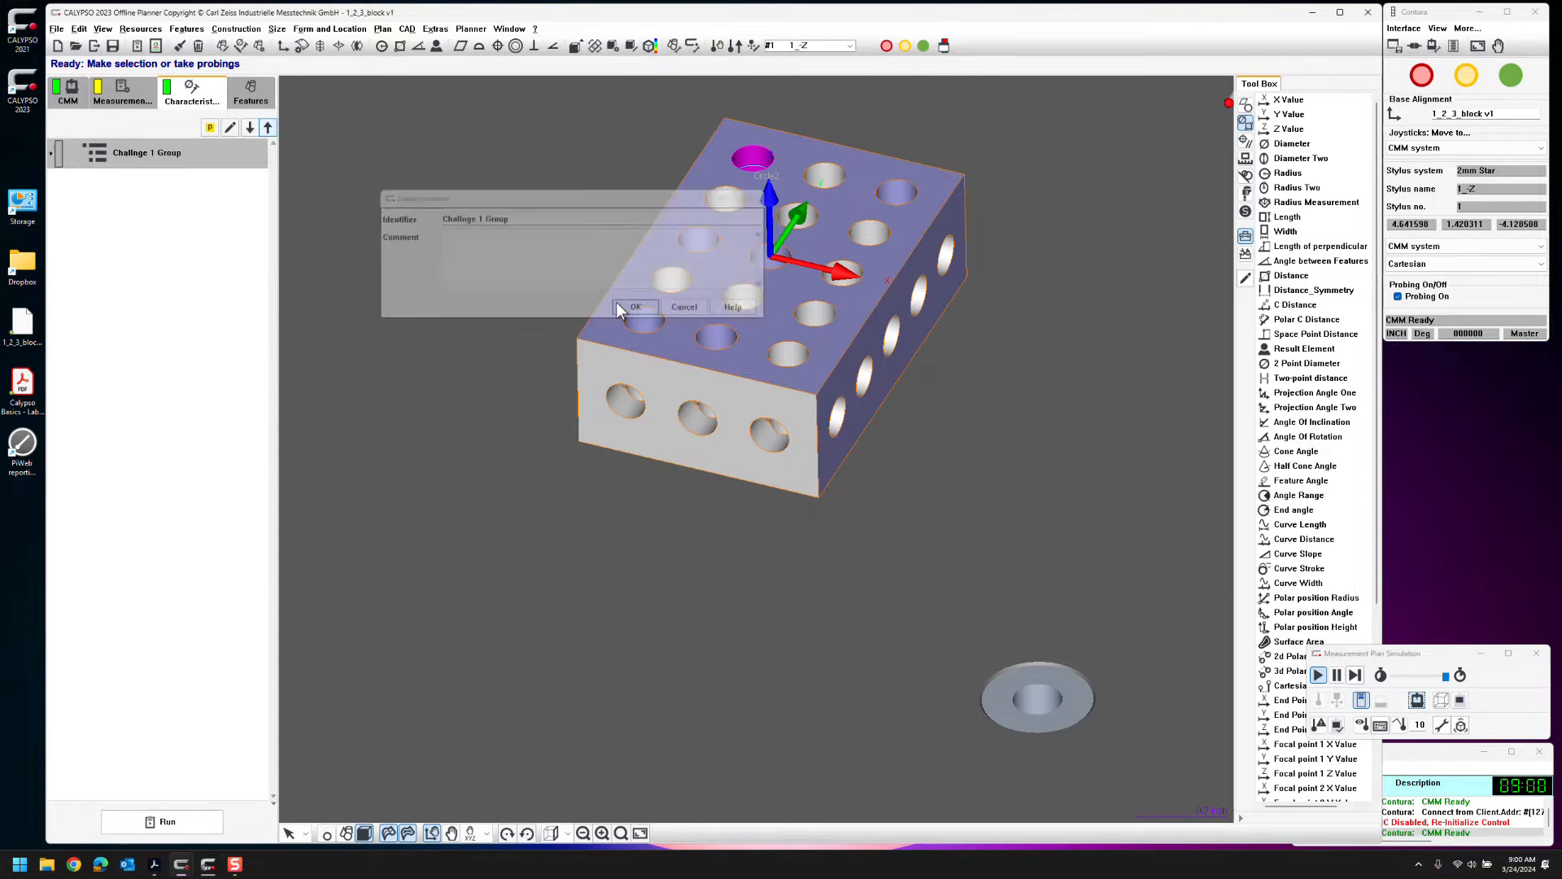
left_click(50, 152)
left_click(183, 368)
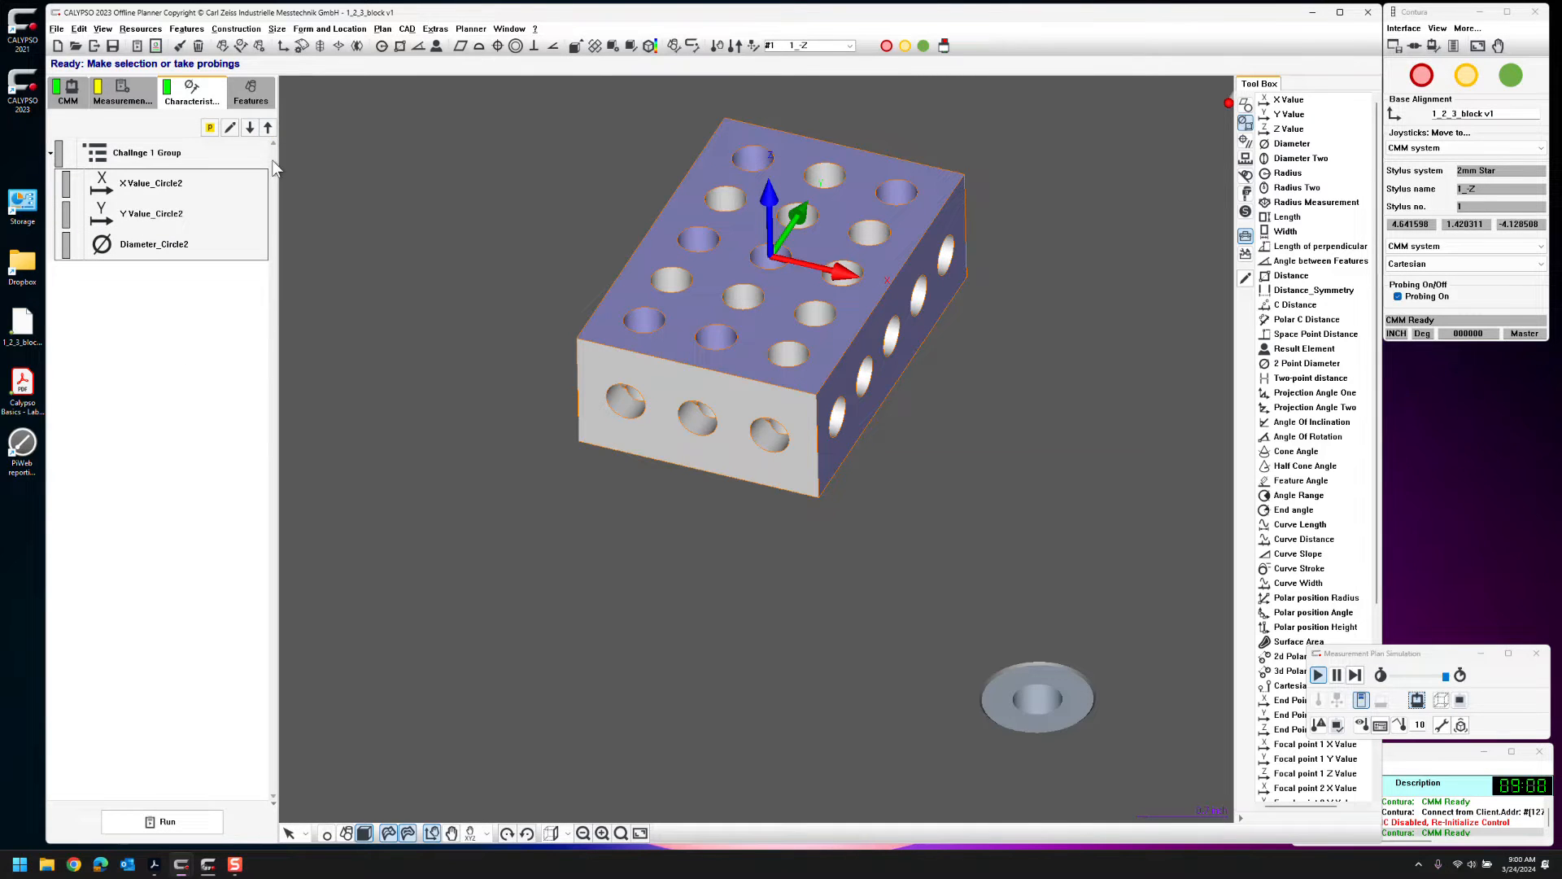
Consult the Lab 3 PDF in Acrobat, return to CALYPSO and add a GDT Perpendicularity characteristic to the measurement plan
left_click(253, 97)
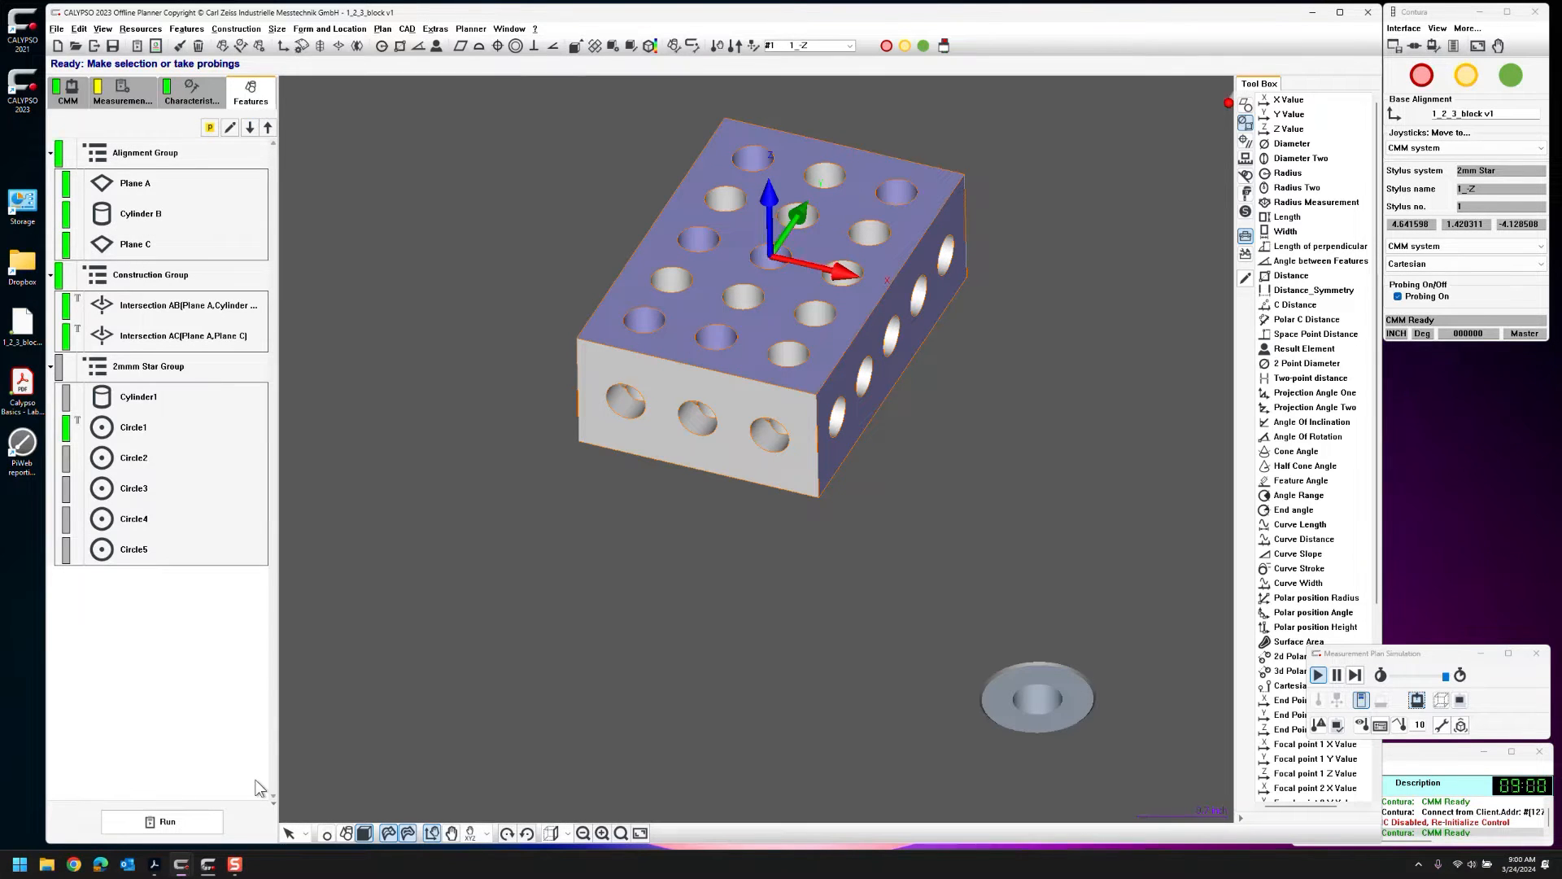
left_click(155, 864)
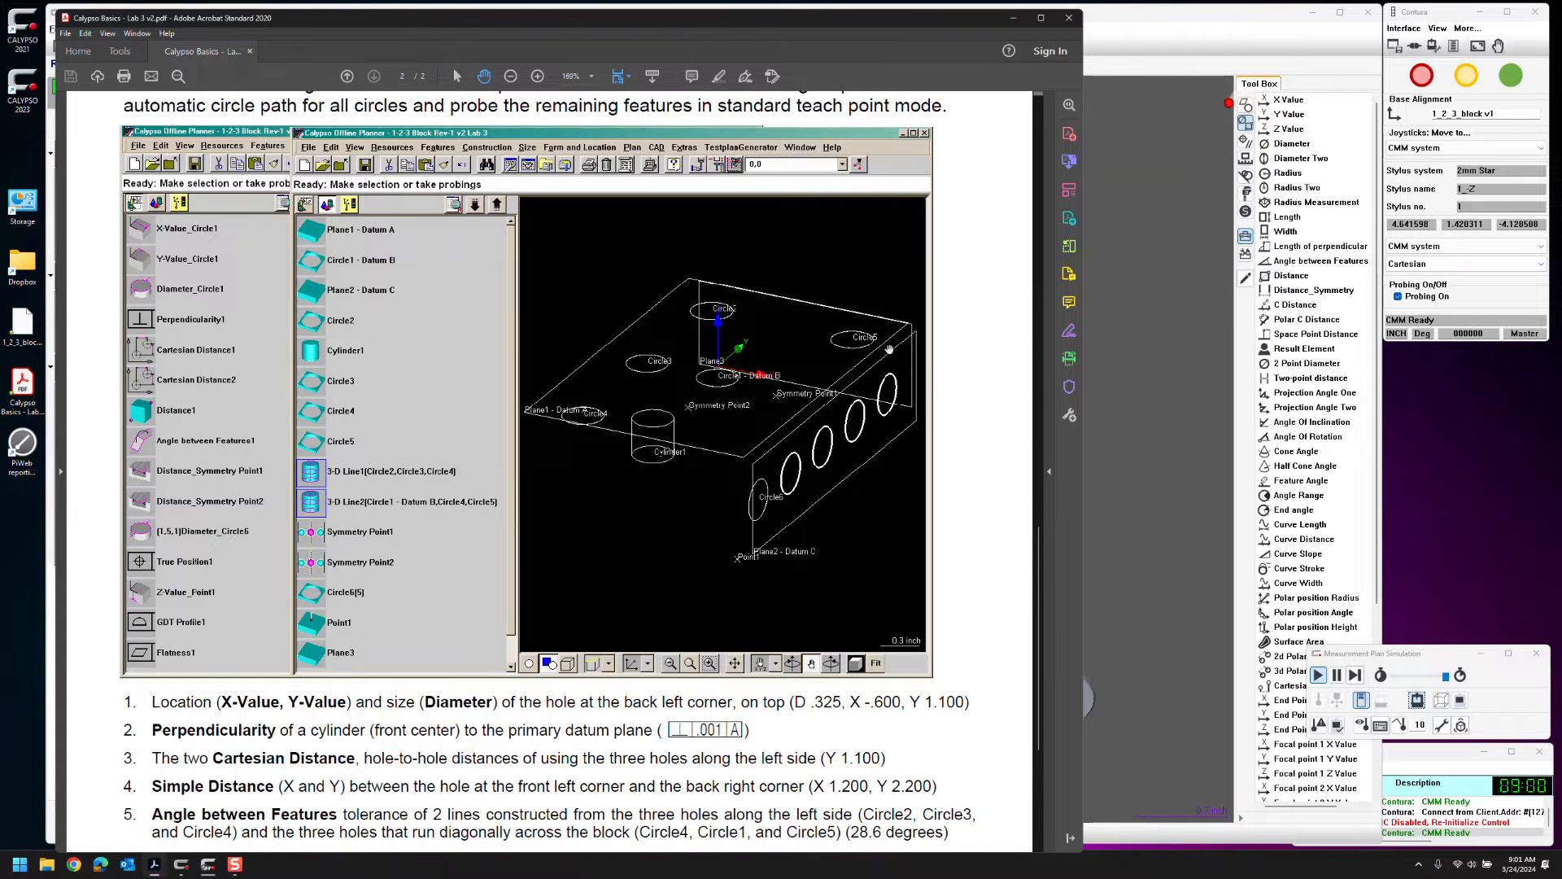
scroll(478, 602, "down", 3)
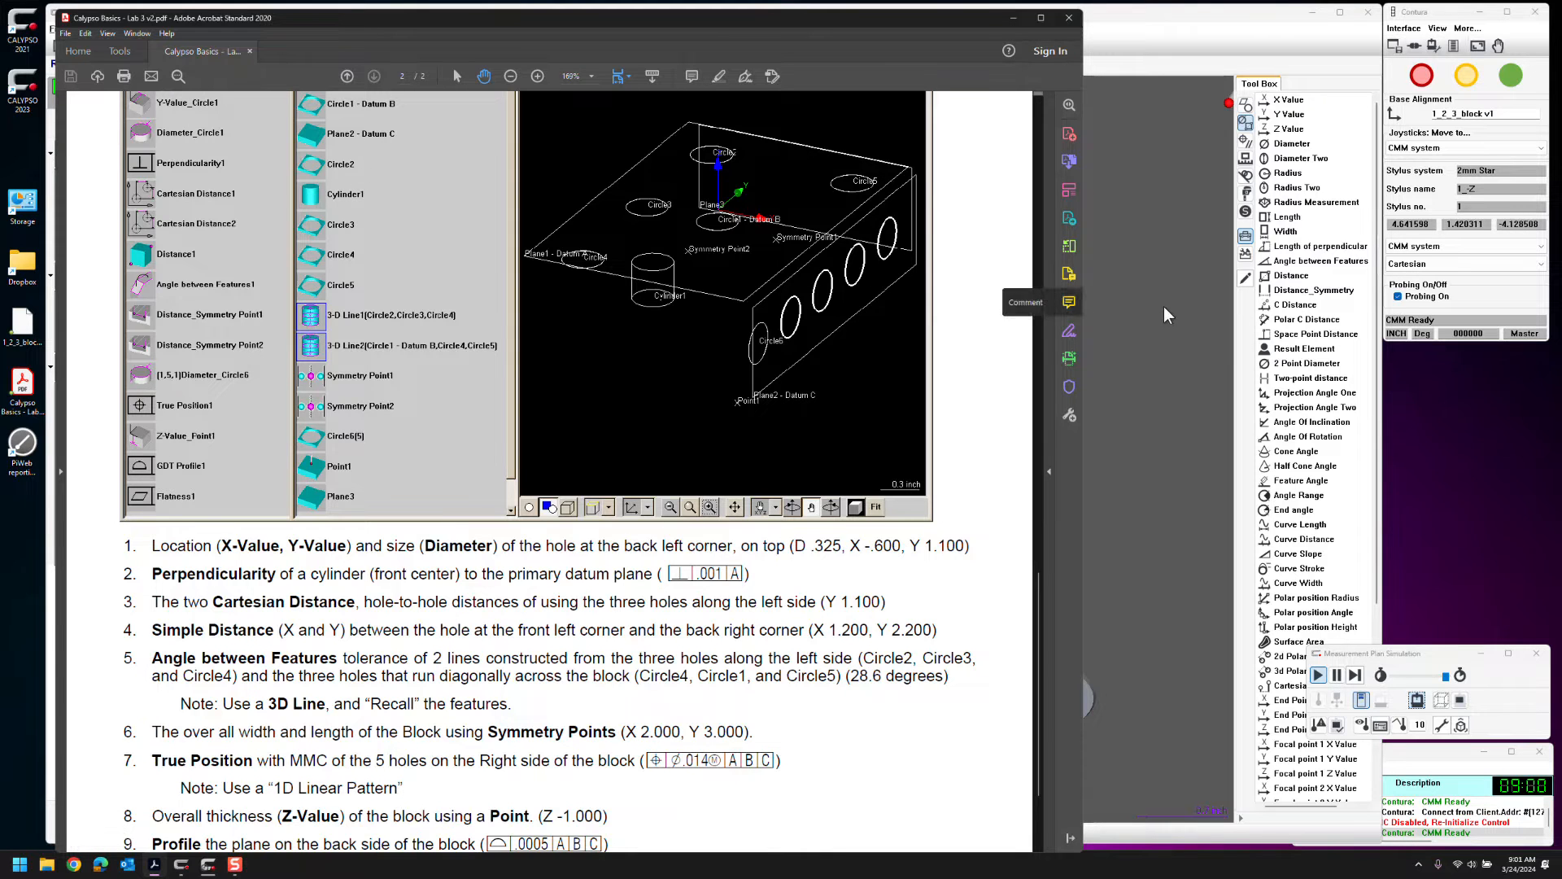
left_click(1160, 39)
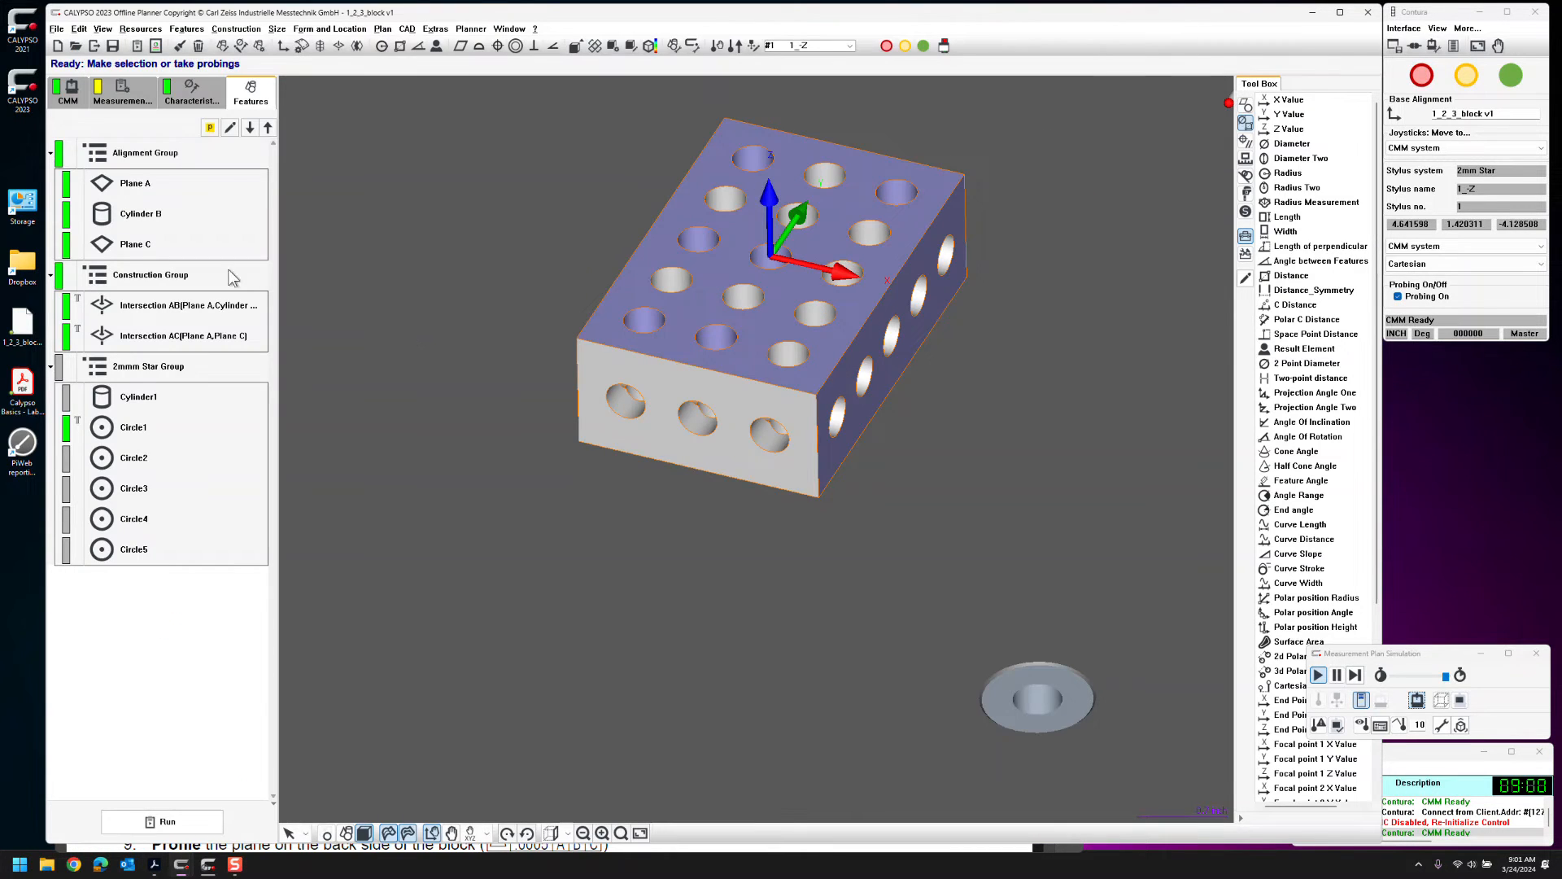
left_click(1246, 142)
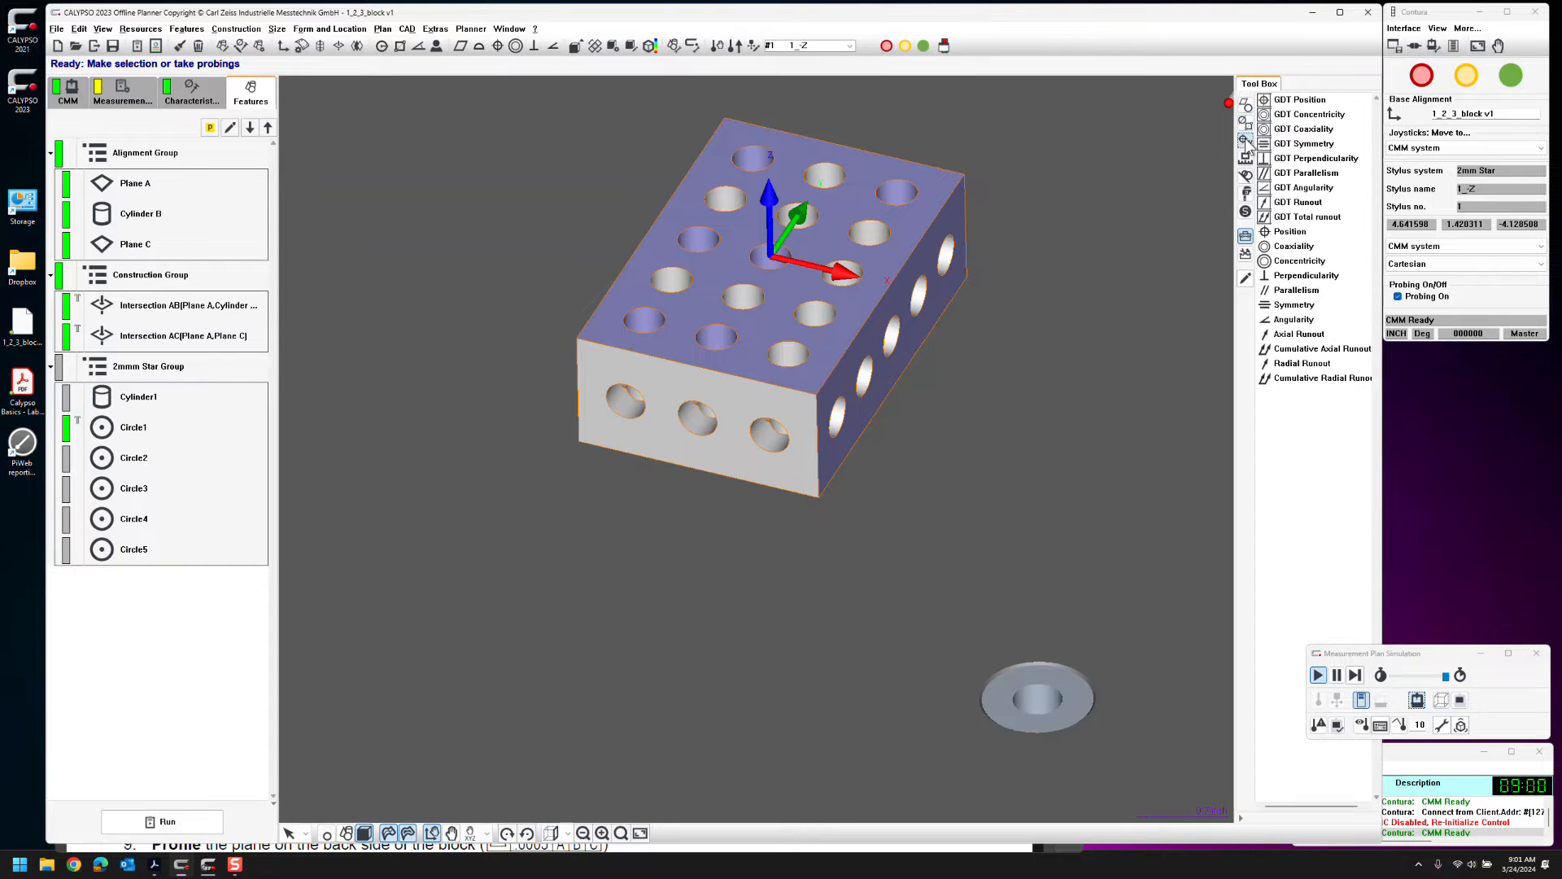
double_click(1300, 159)
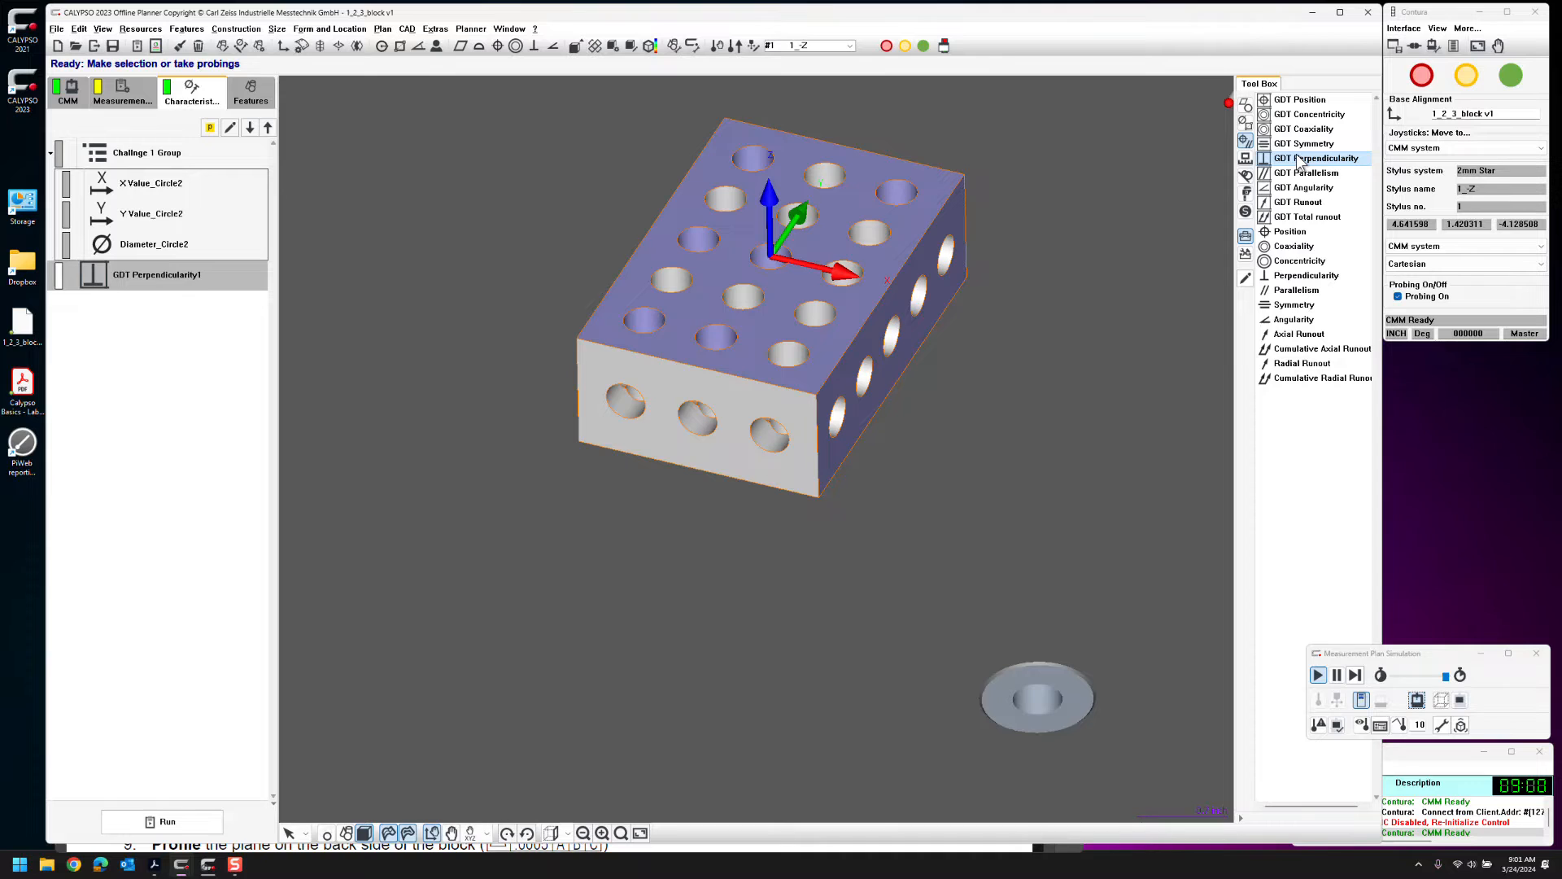
Open the perpendicularity characteristic and assign Cylinder1 as its feature and Plane A as its primary datum
double_click(173, 277)
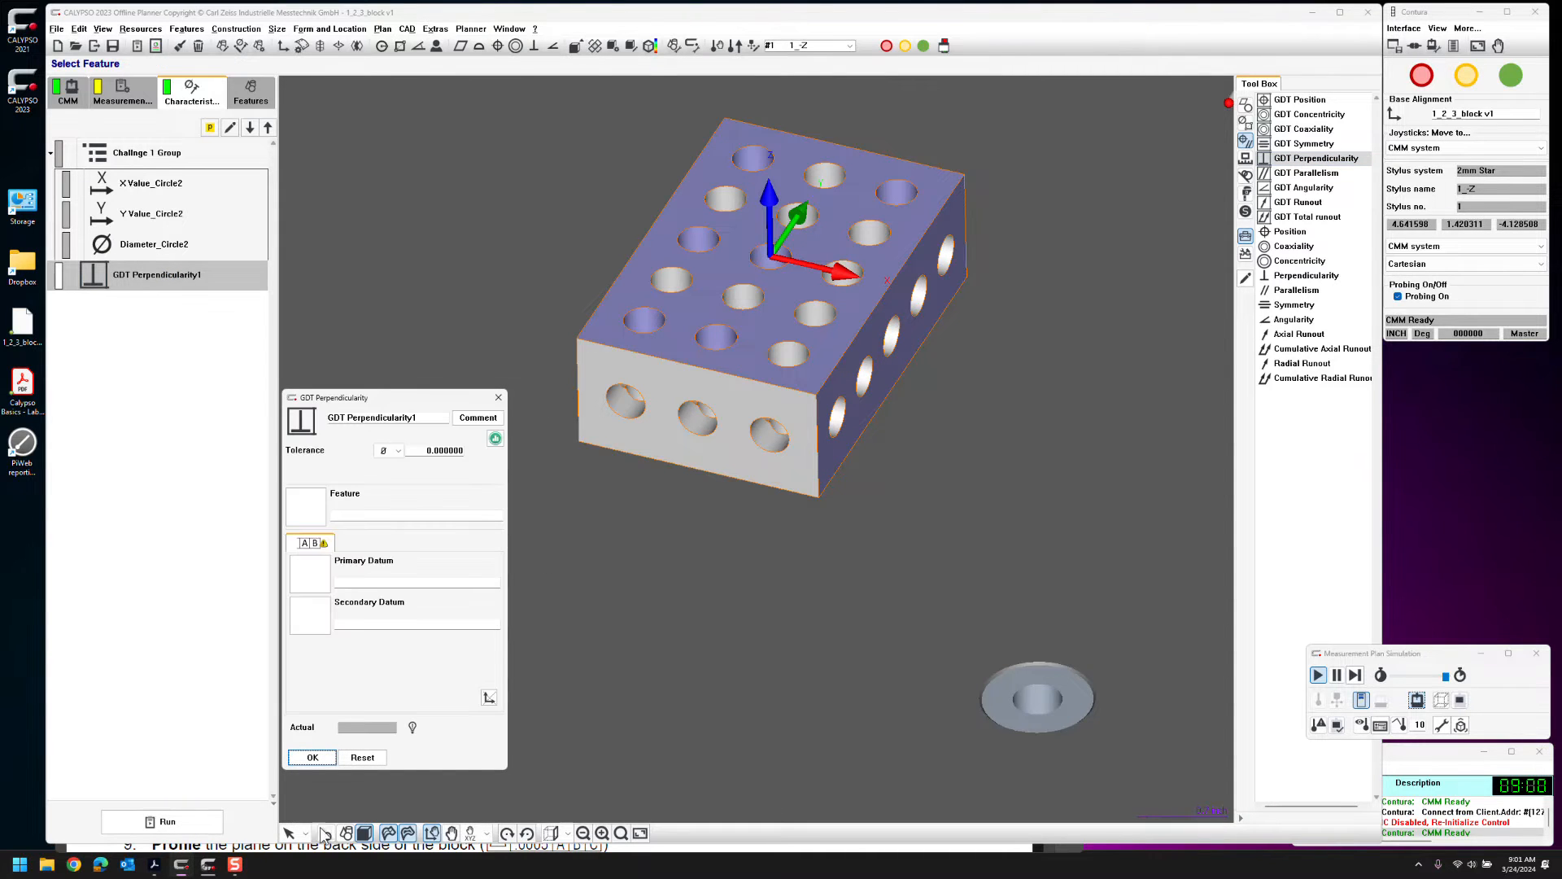
left_click(716, 336)
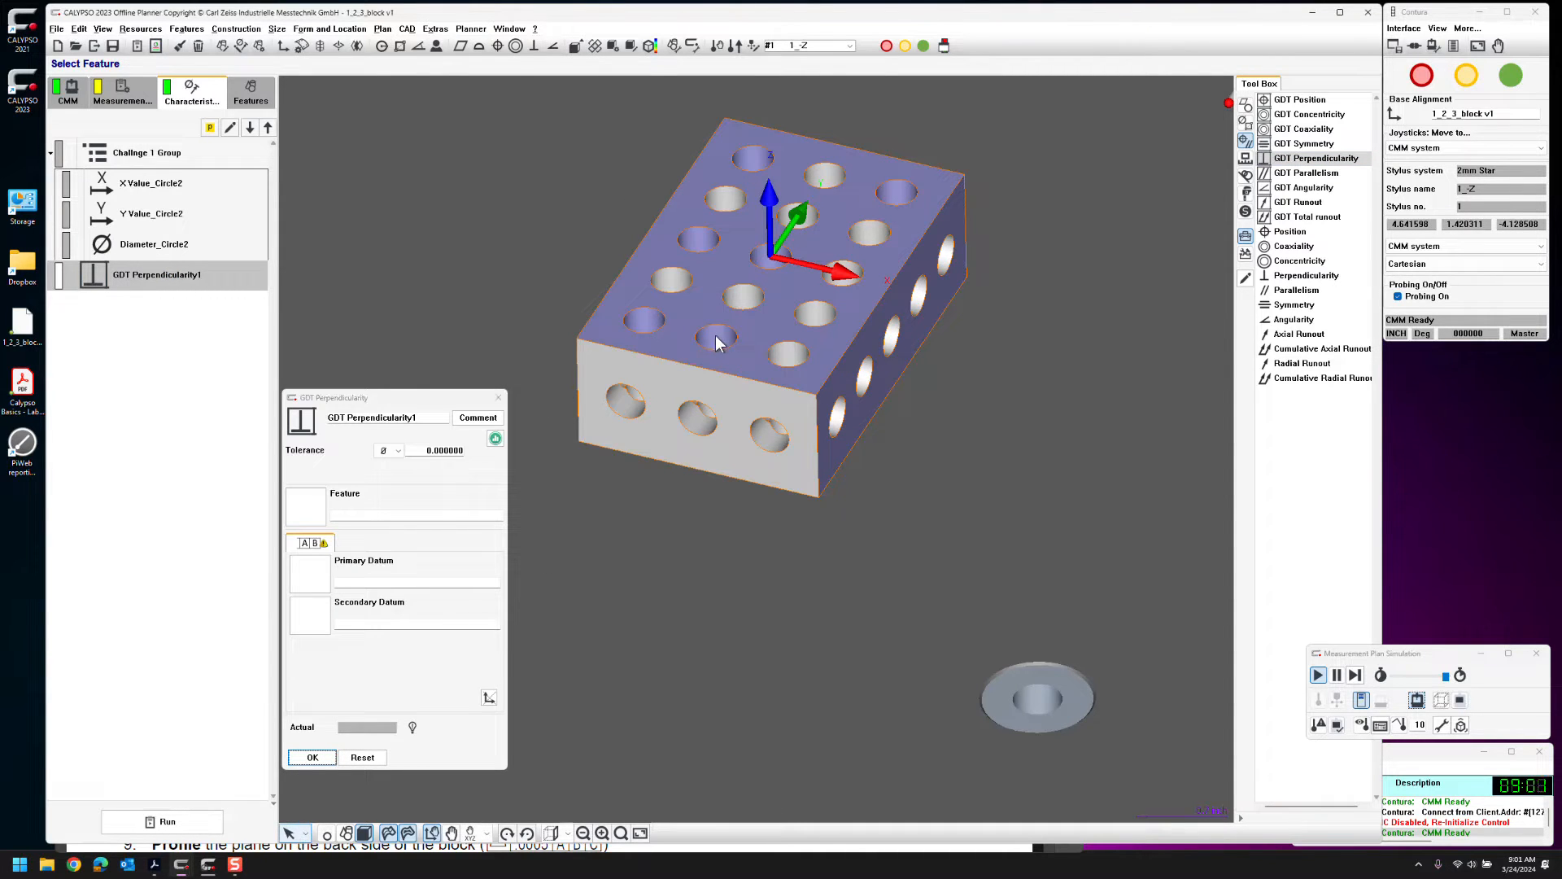
left_click(716, 338)
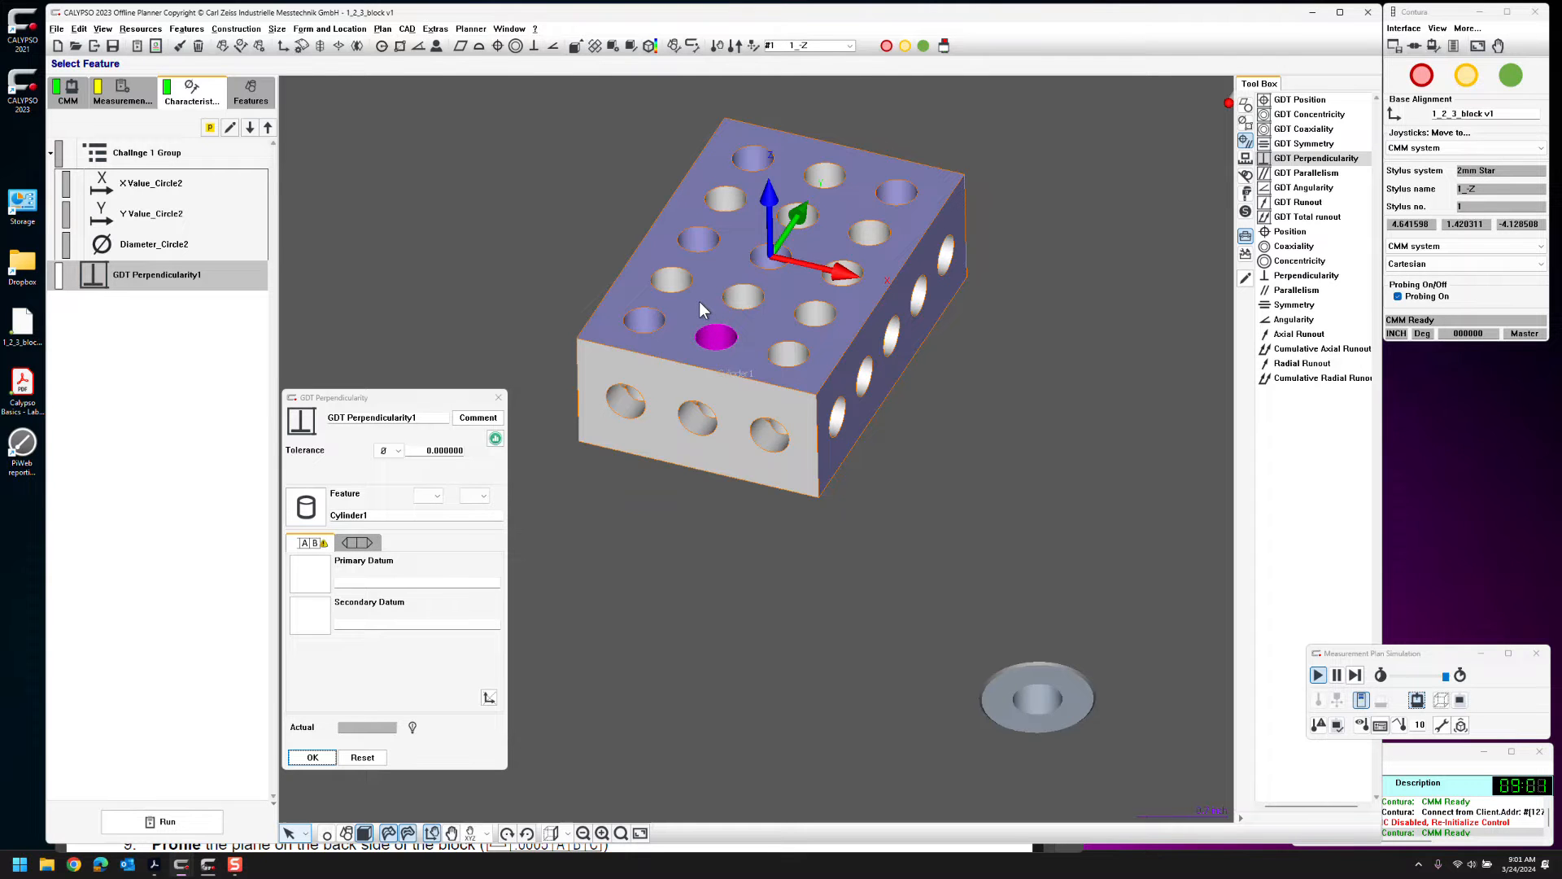
left_click(700, 301)
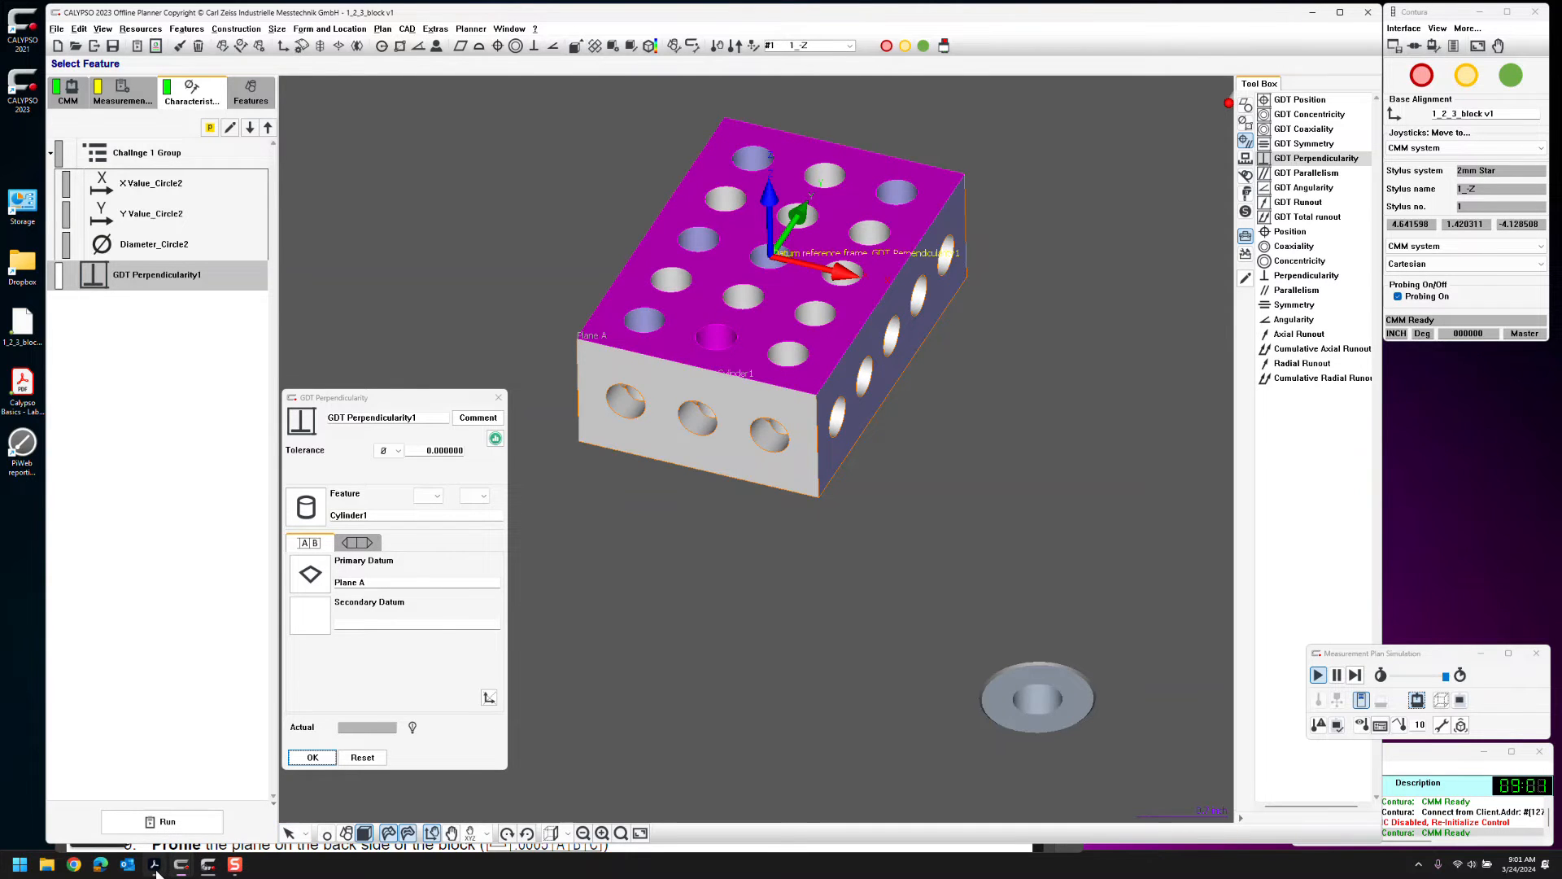
Check the perpendicularity callout in the Acrobat lab PDF and set the characteristic's tolerance to 0.001 in CALYPSO
left_click(155, 866)
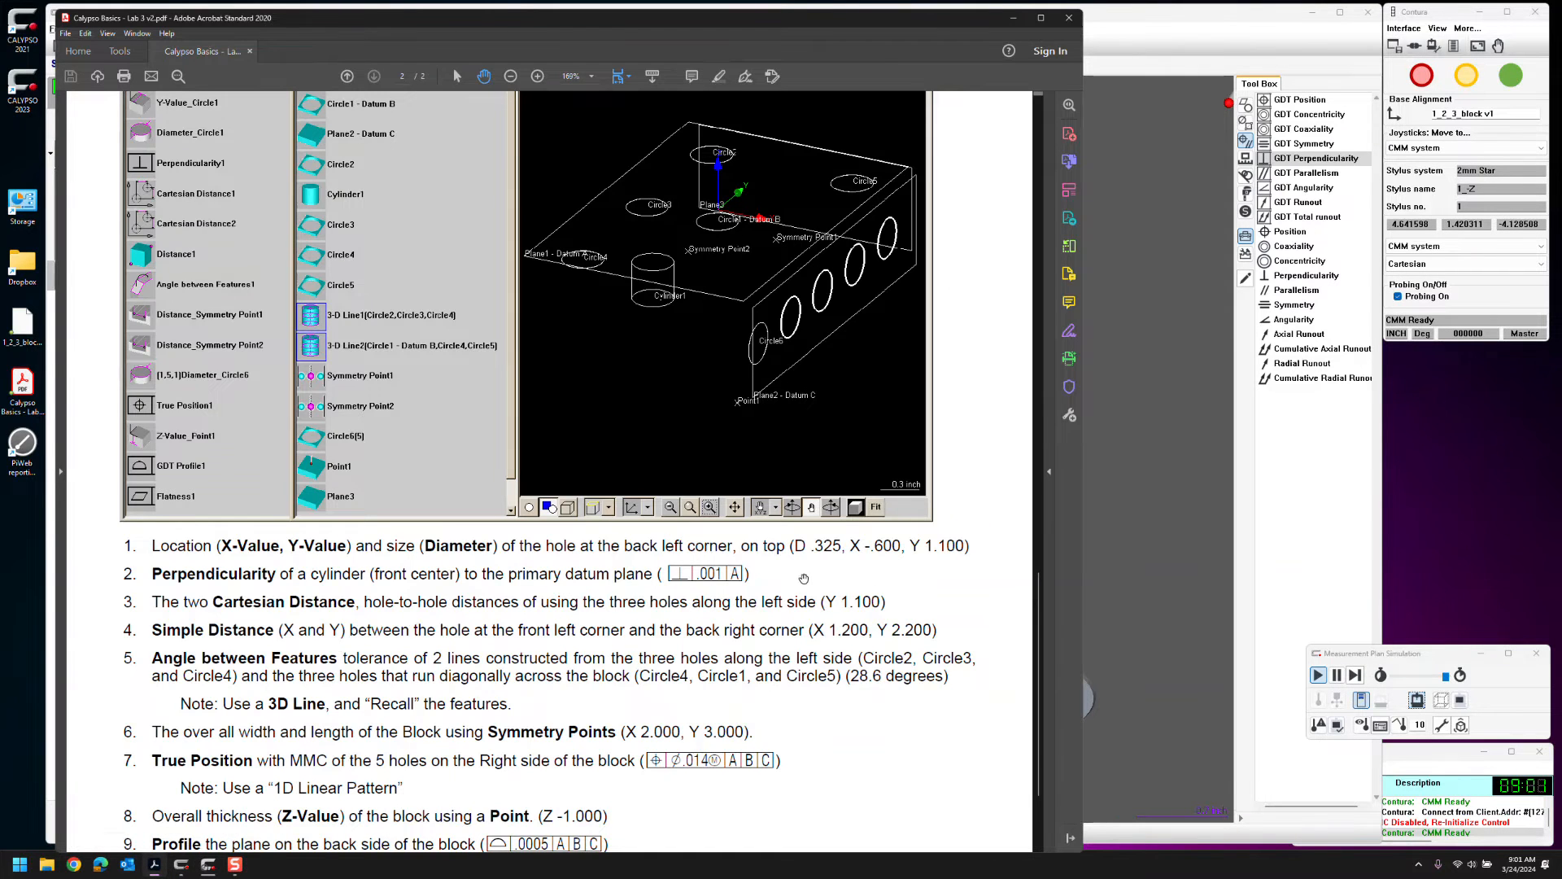
left_click(1164, 592)
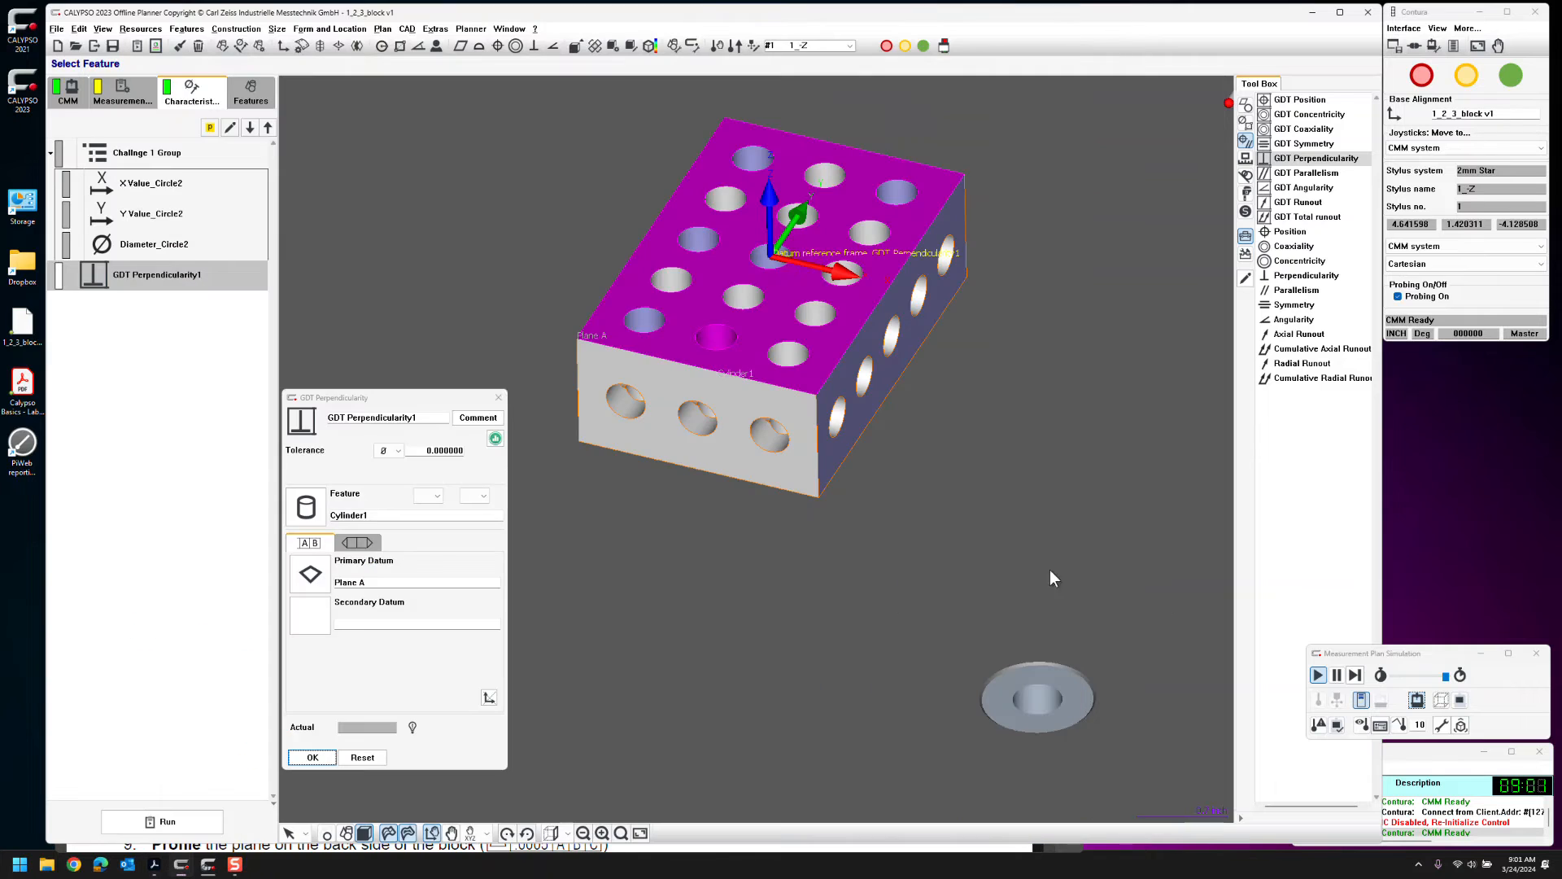
left_click(422, 450)
type(".001")
key("Tab")
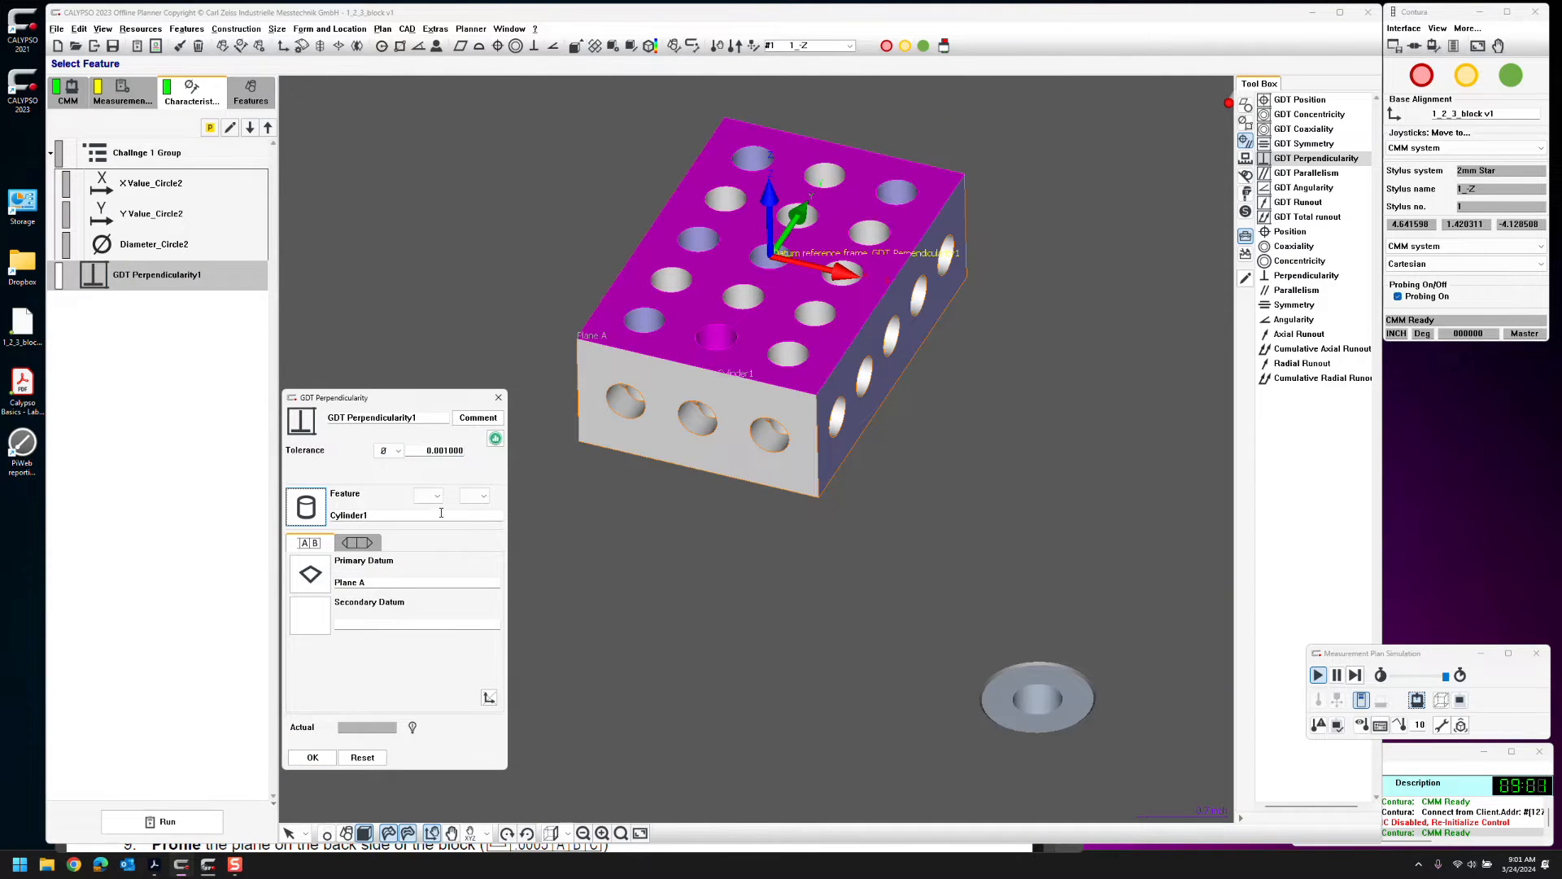
Try to apply the projected tolerance zone modifier to Cylinder1 in the perpendicularity definition
left_click(433, 496)
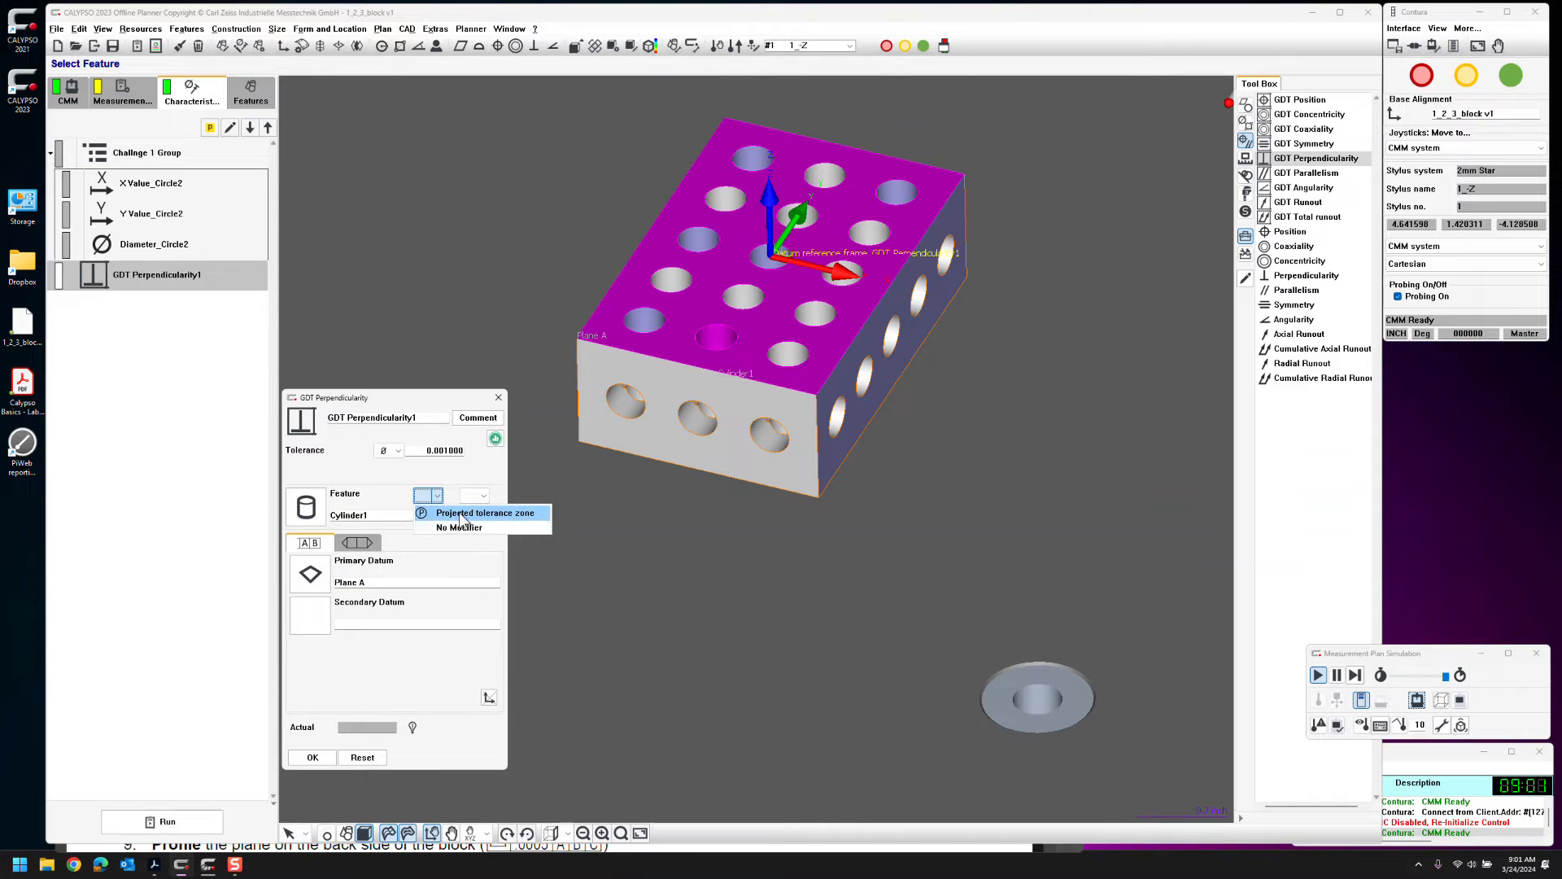
left_click(469, 513)
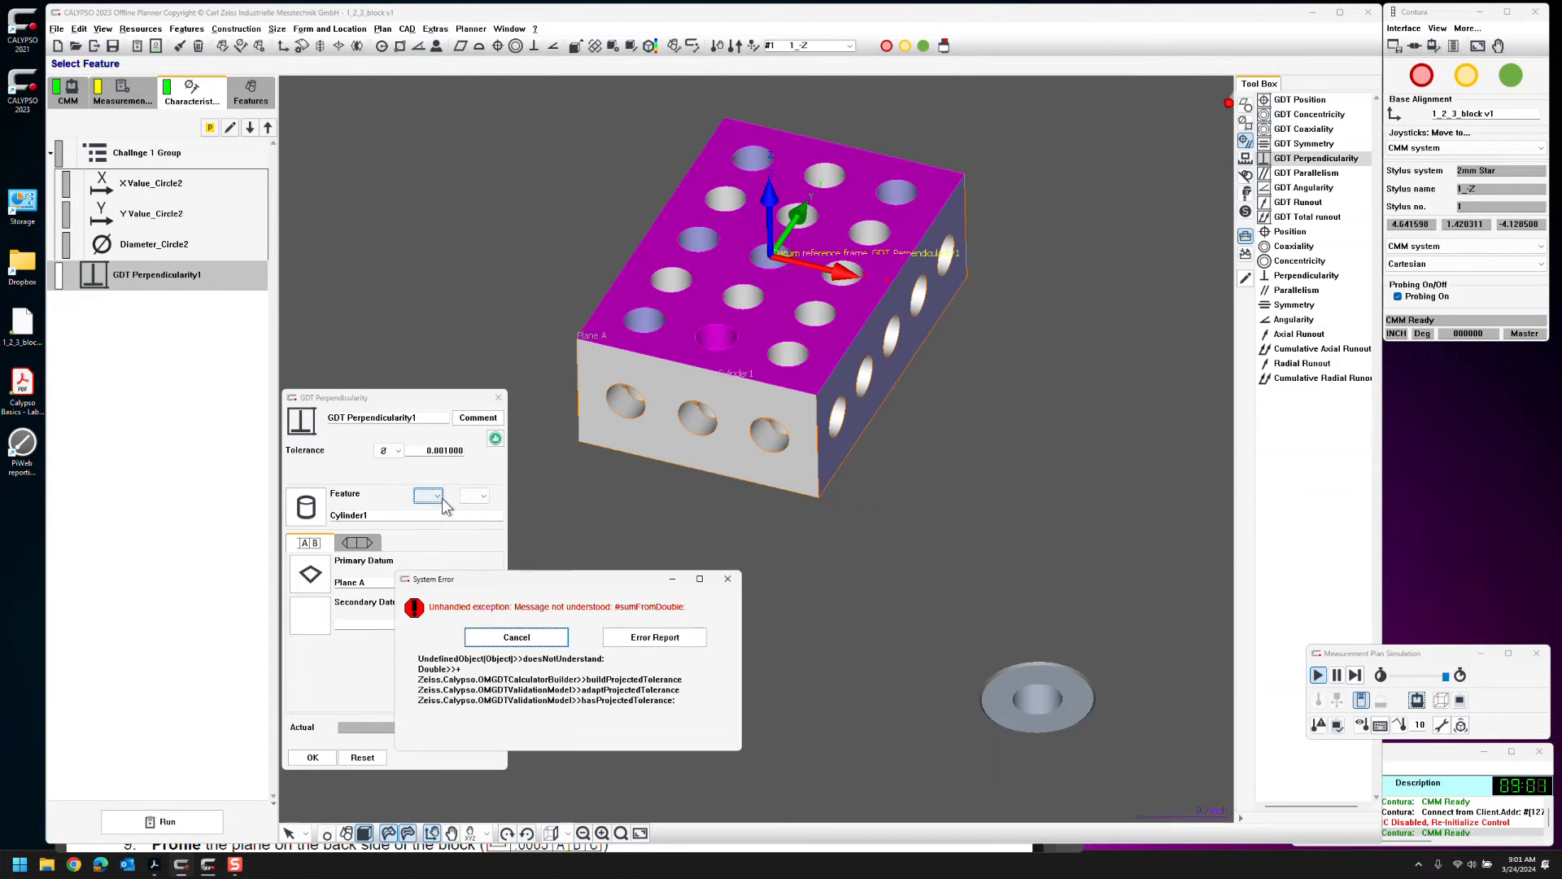
left_click(517, 637)
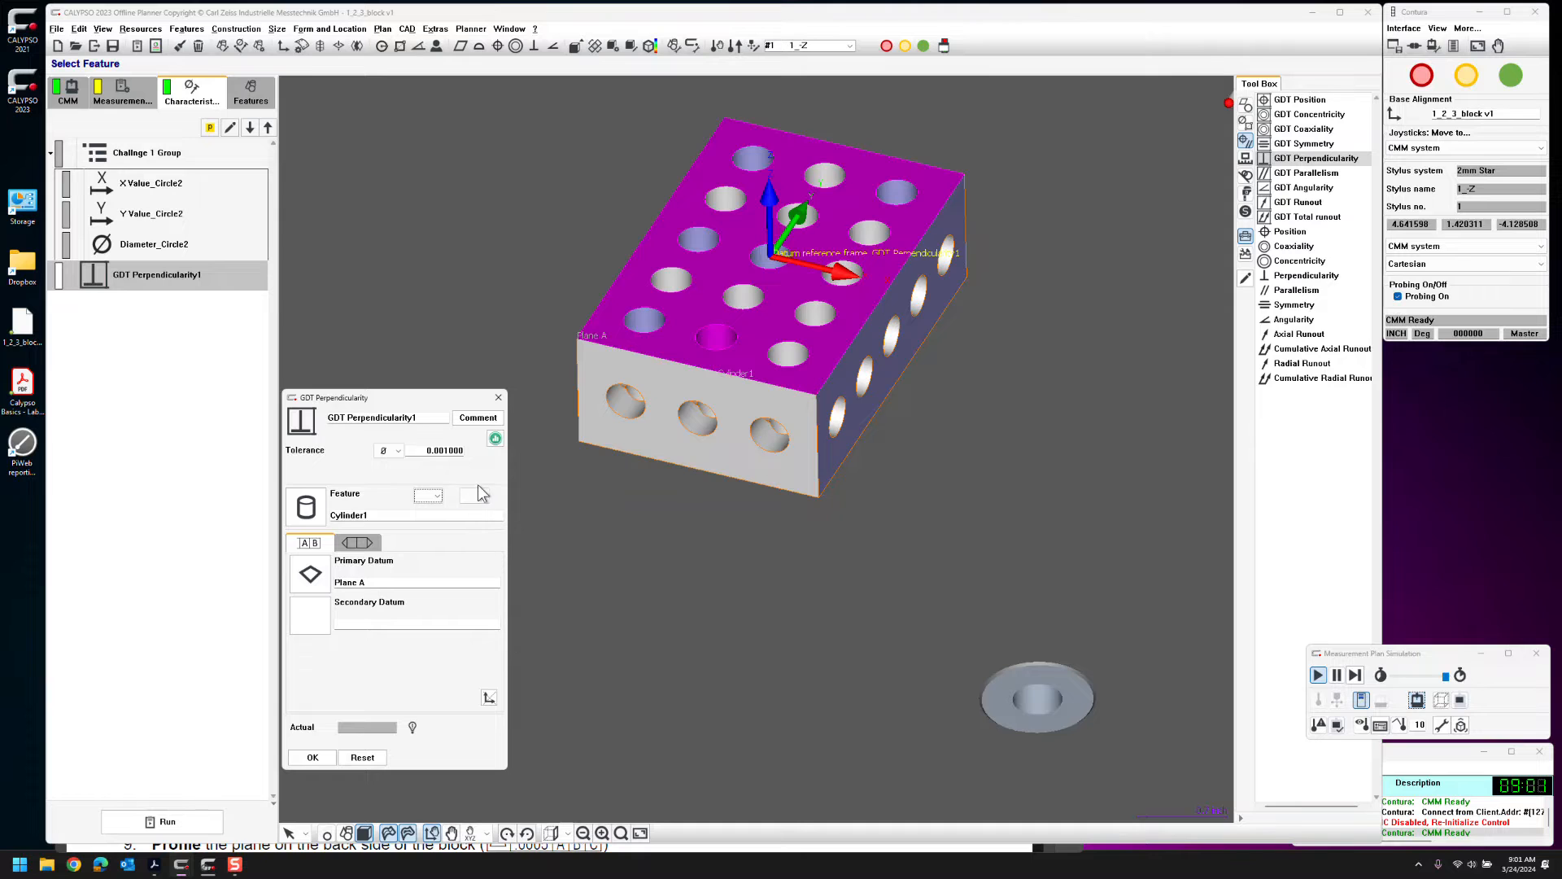
Review Cylinder1's material condition modifiers and retry the projected tolerance zone modifier in the perpendicularity definition
left_click(480, 495)
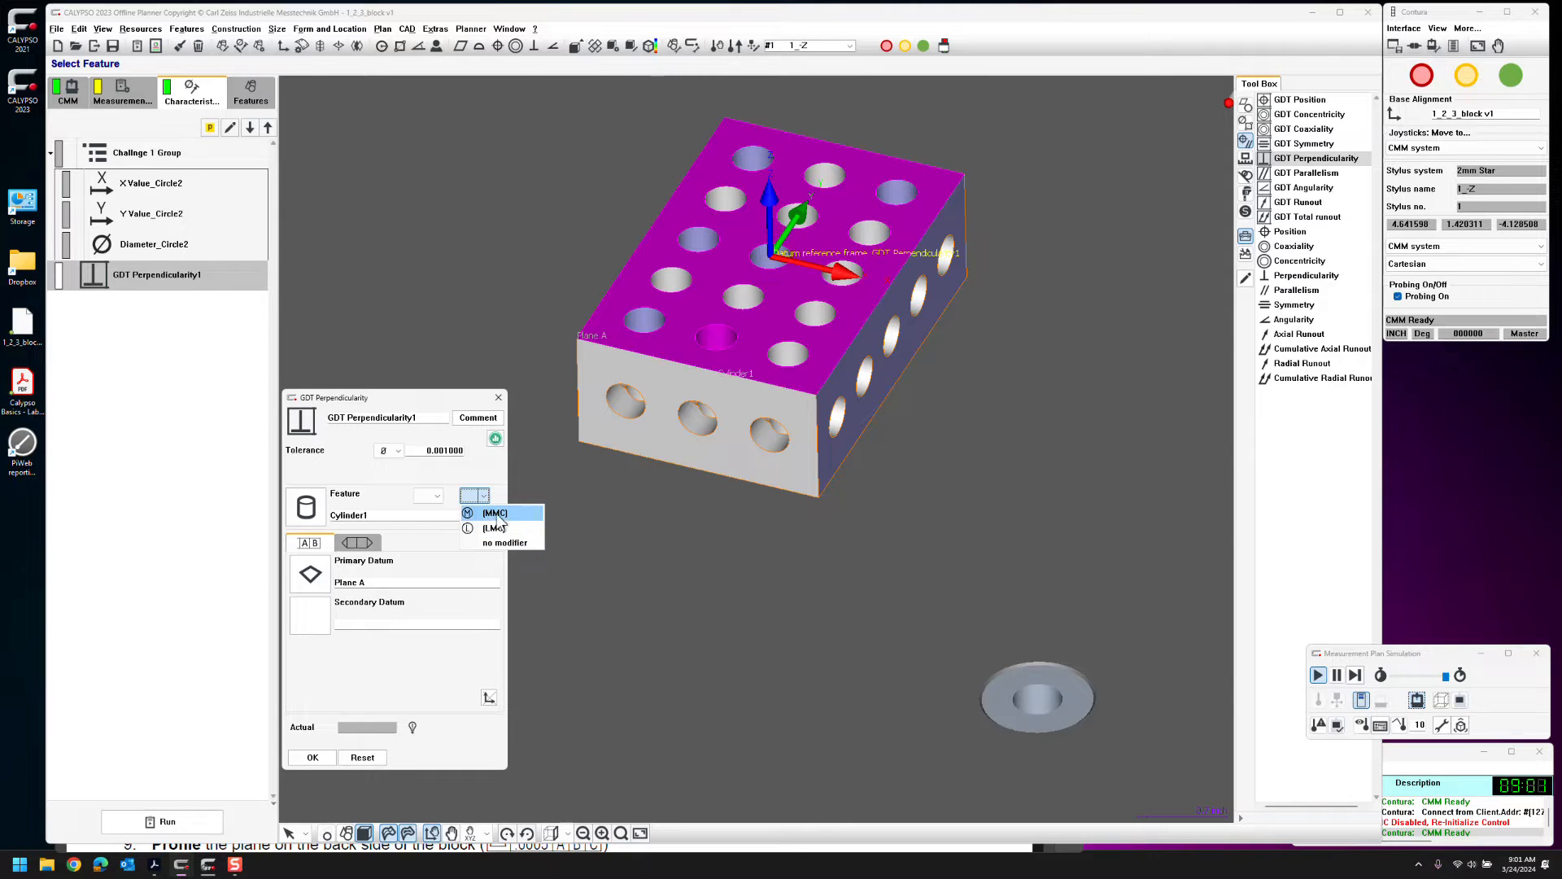
left_click(446, 475)
left_click(429, 496)
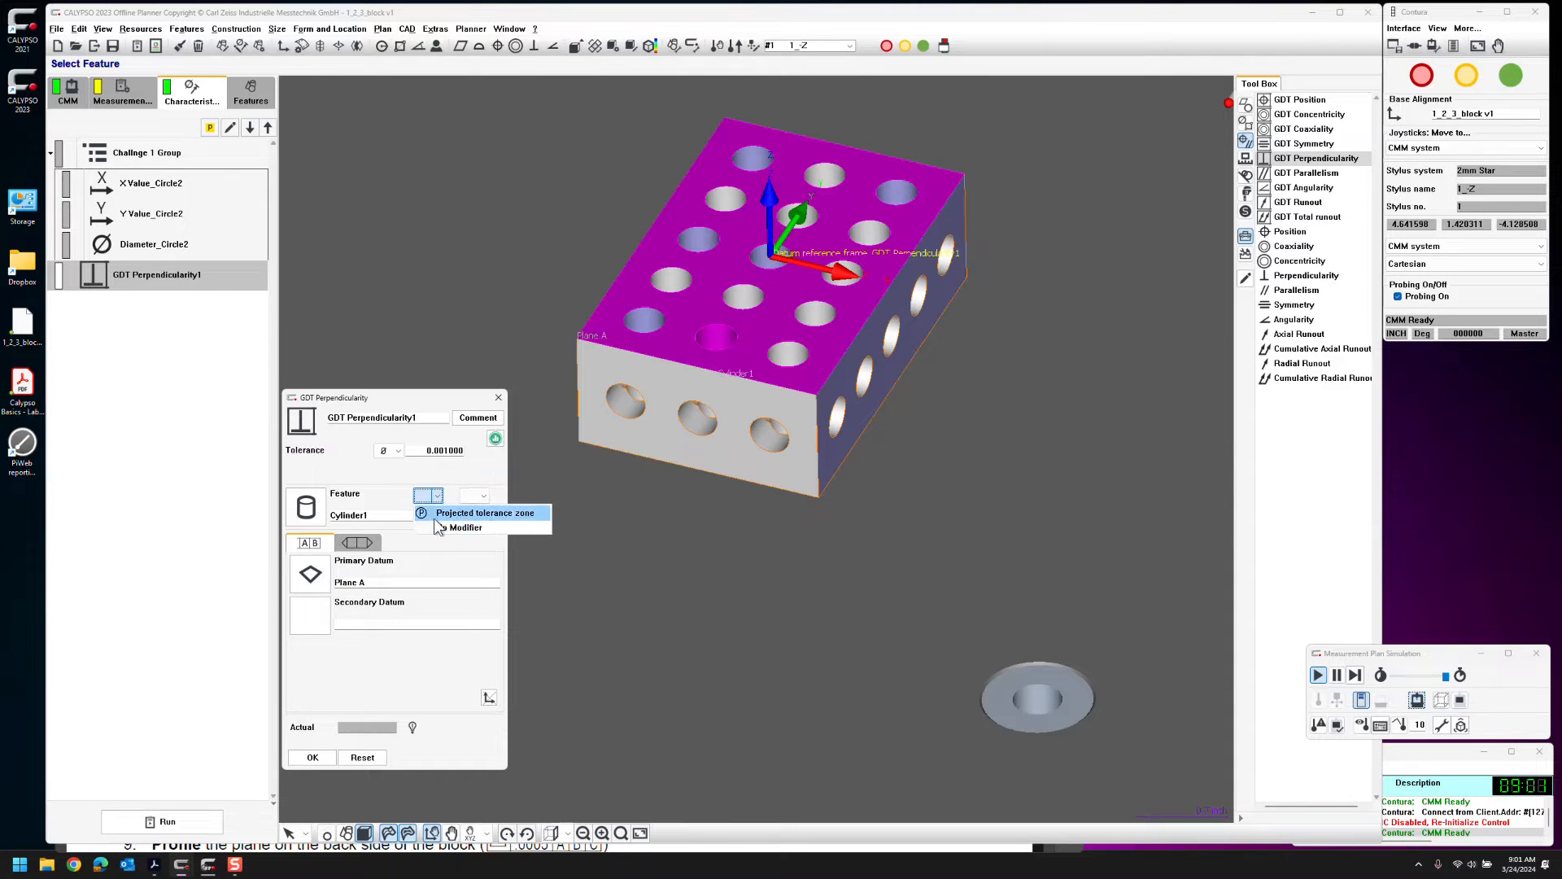
left_click(440, 529)
left_click(439, 495)
left_click(439, 512)
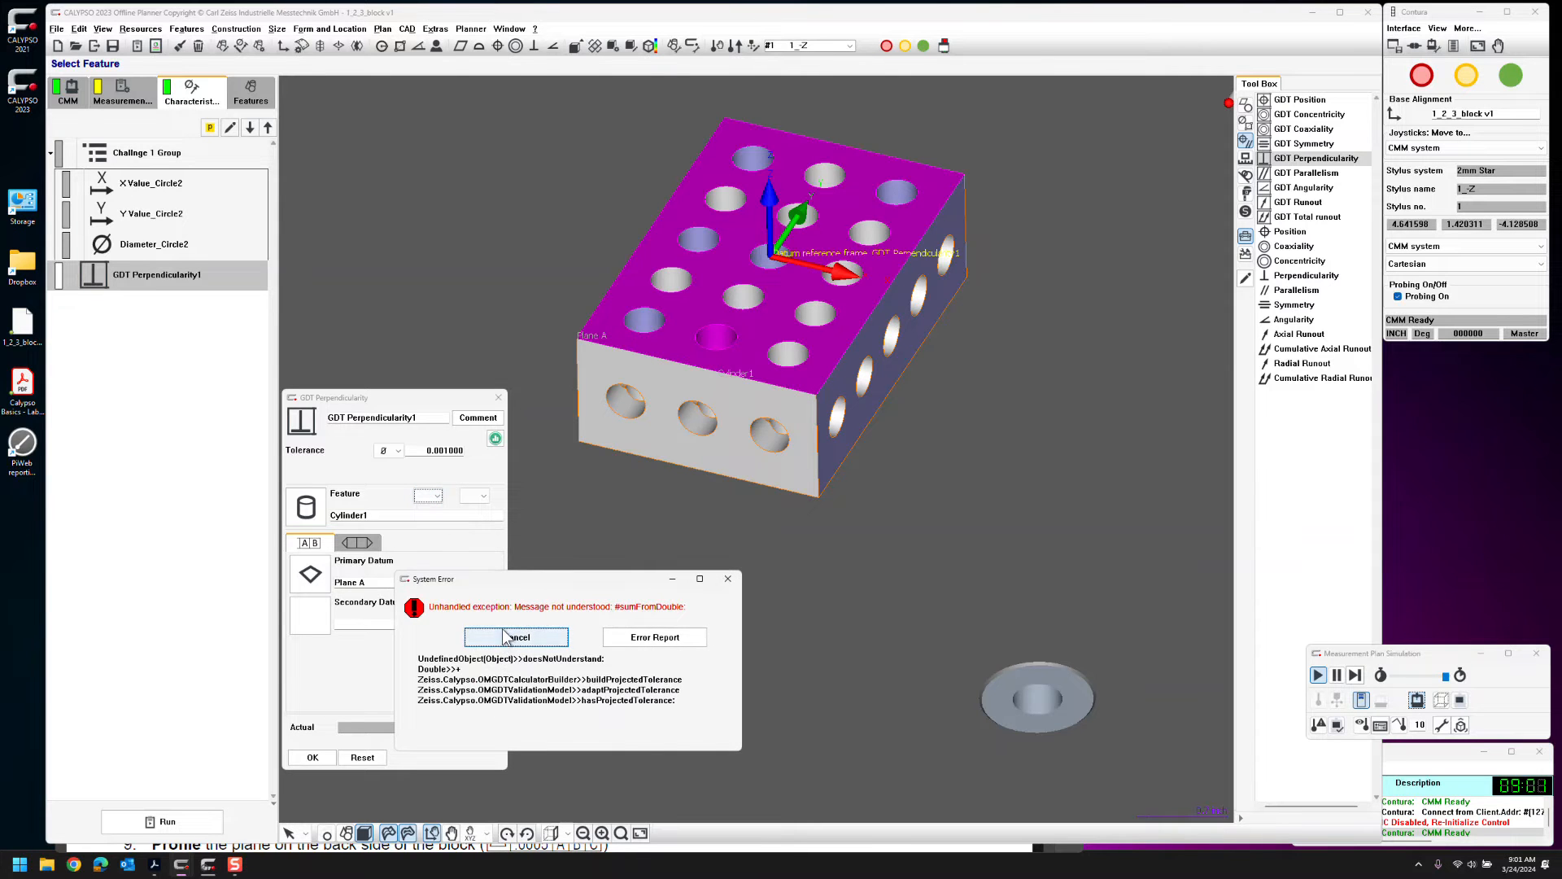
left_click(506, 636)
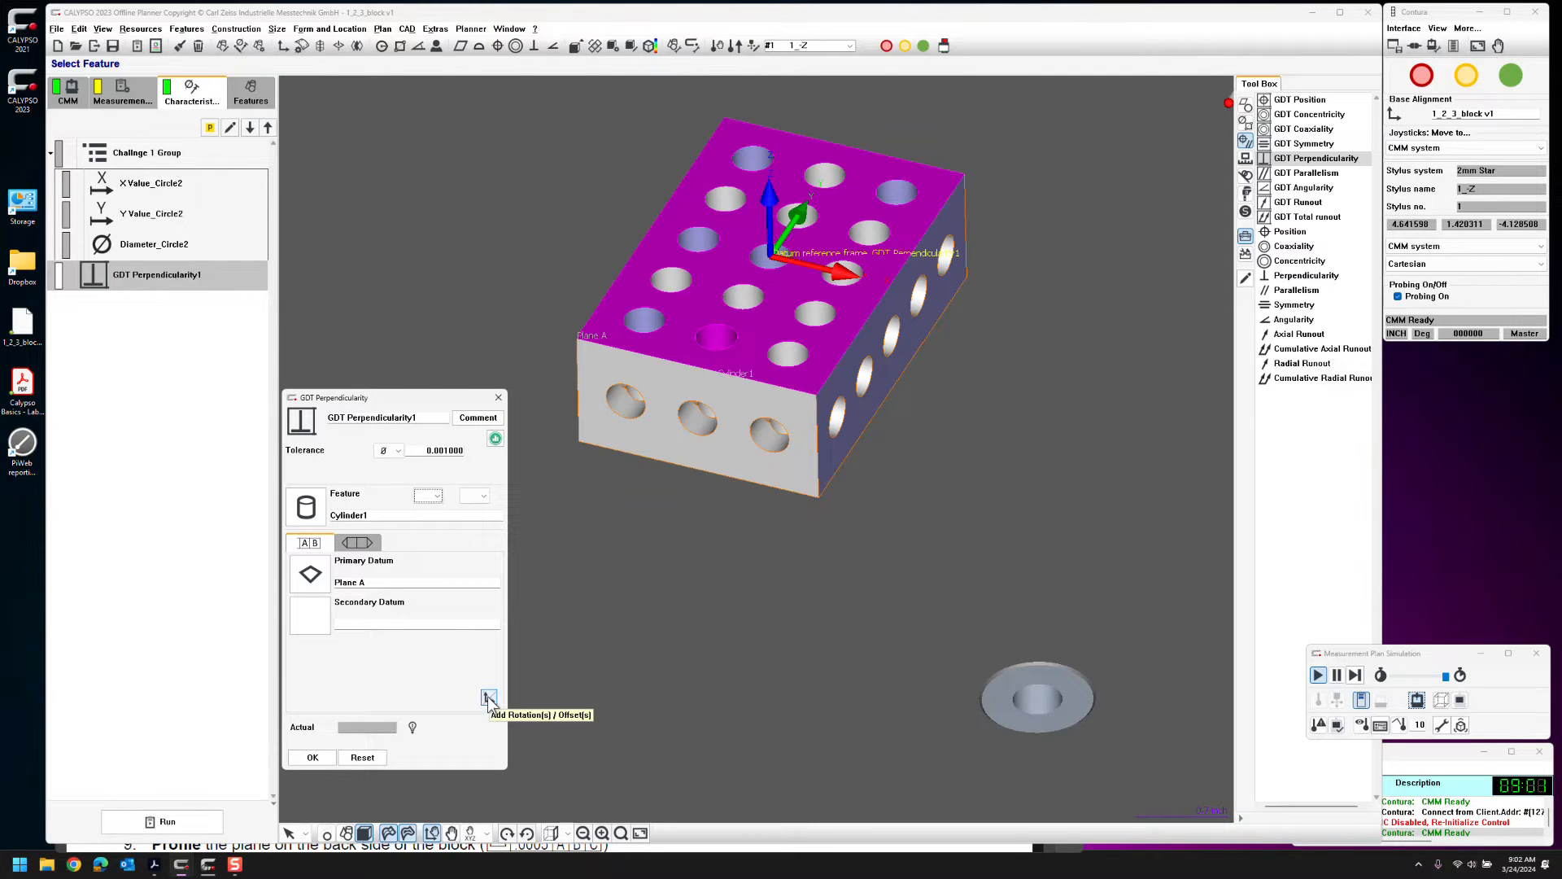
Accept the perpendicularity definition, then check the Cartesian Distance requirement in the Acrobat lab PDF and return to CALYPSO
left_click(308, 755)
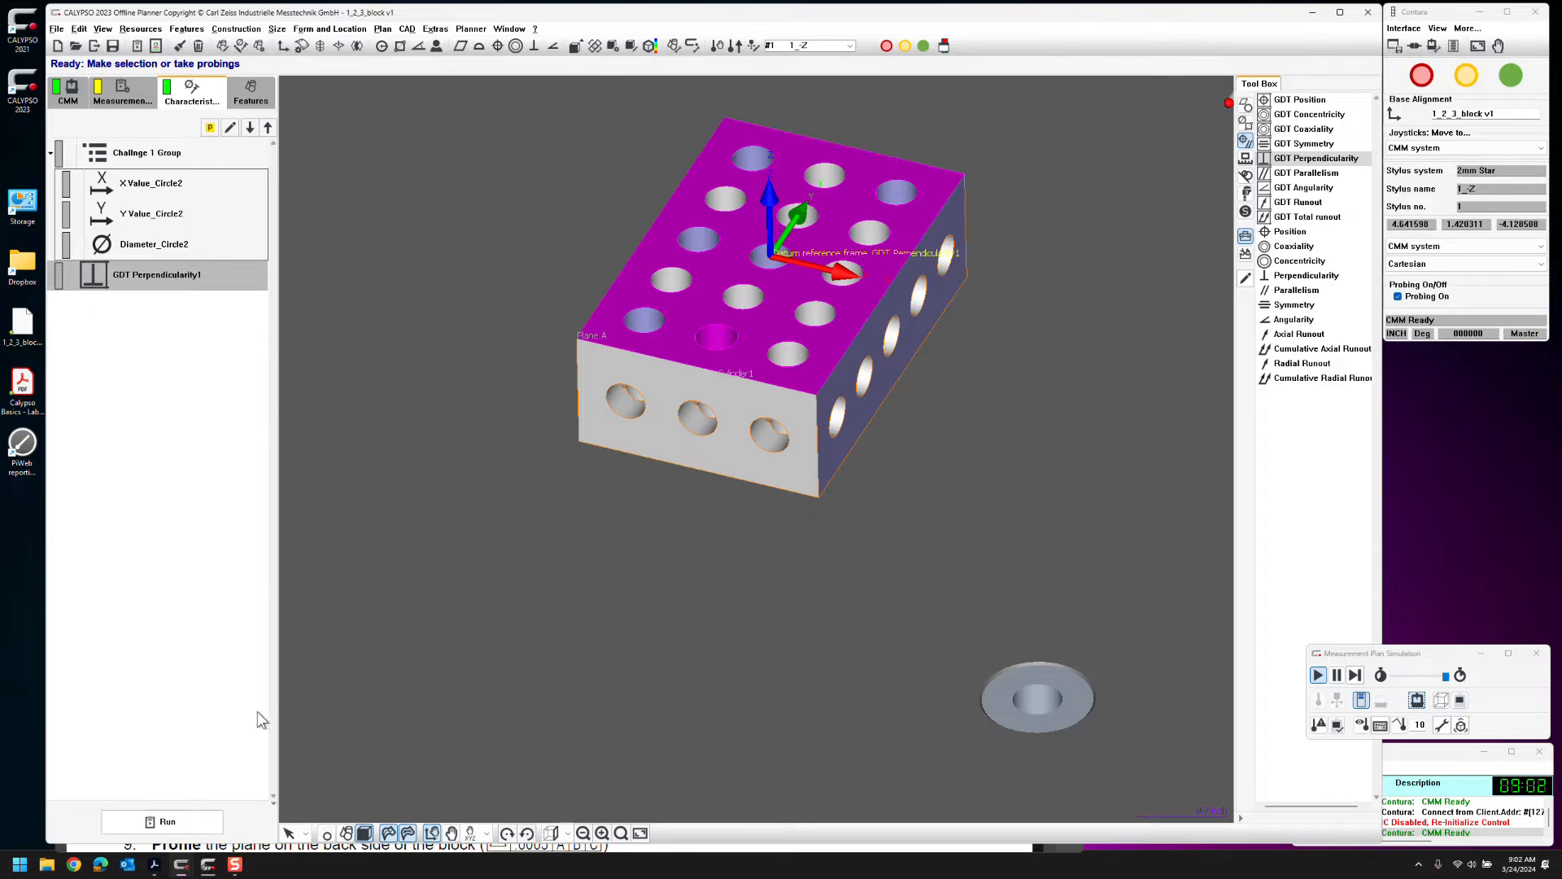
left_click(154, 863)
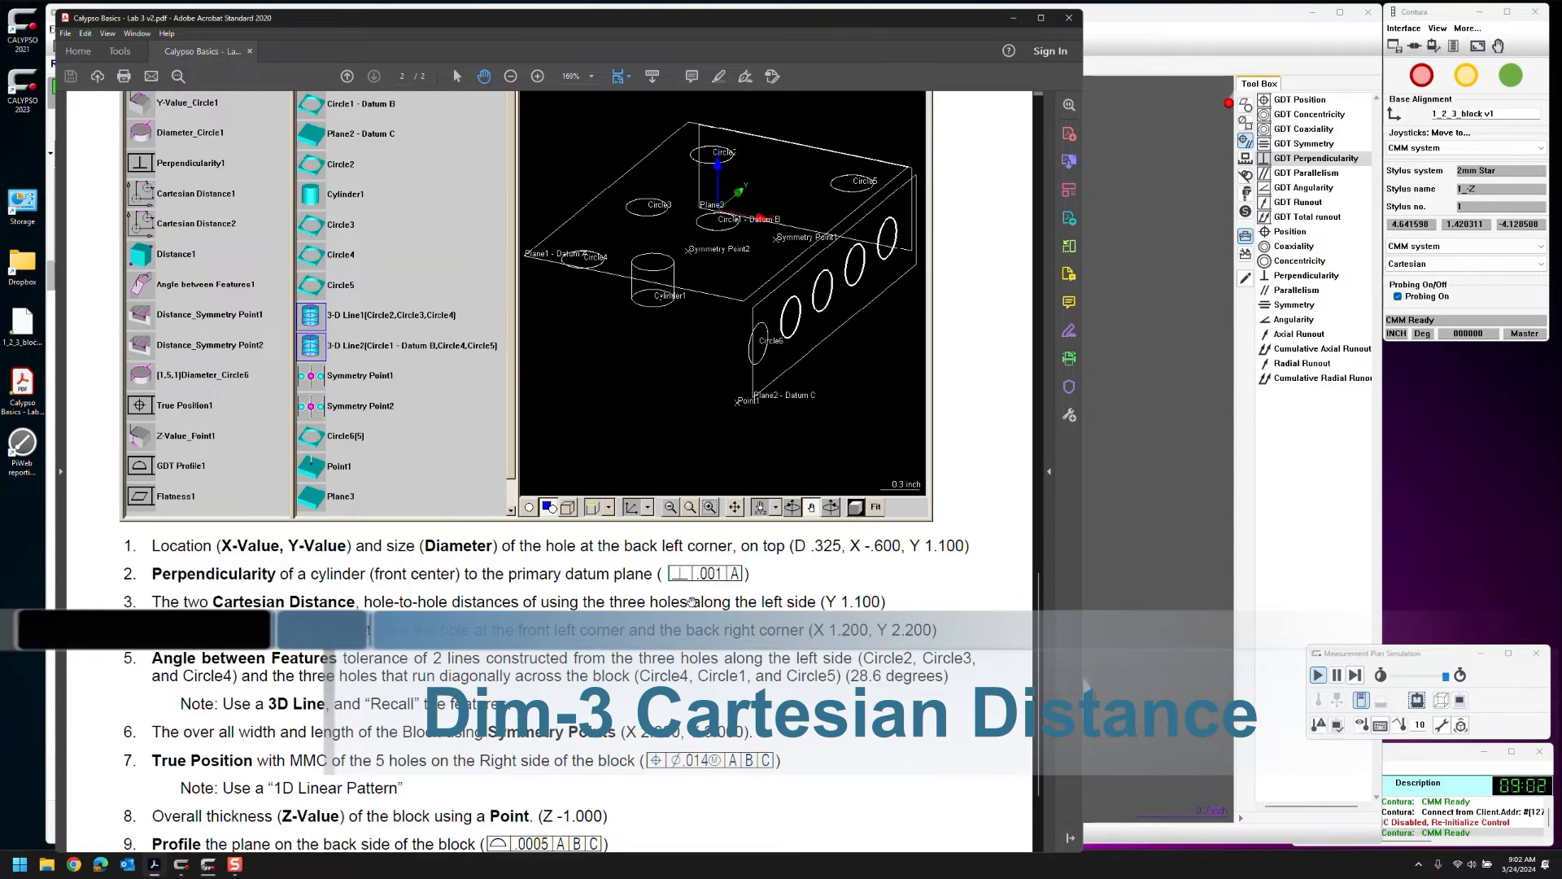
left_click(1137, 263)
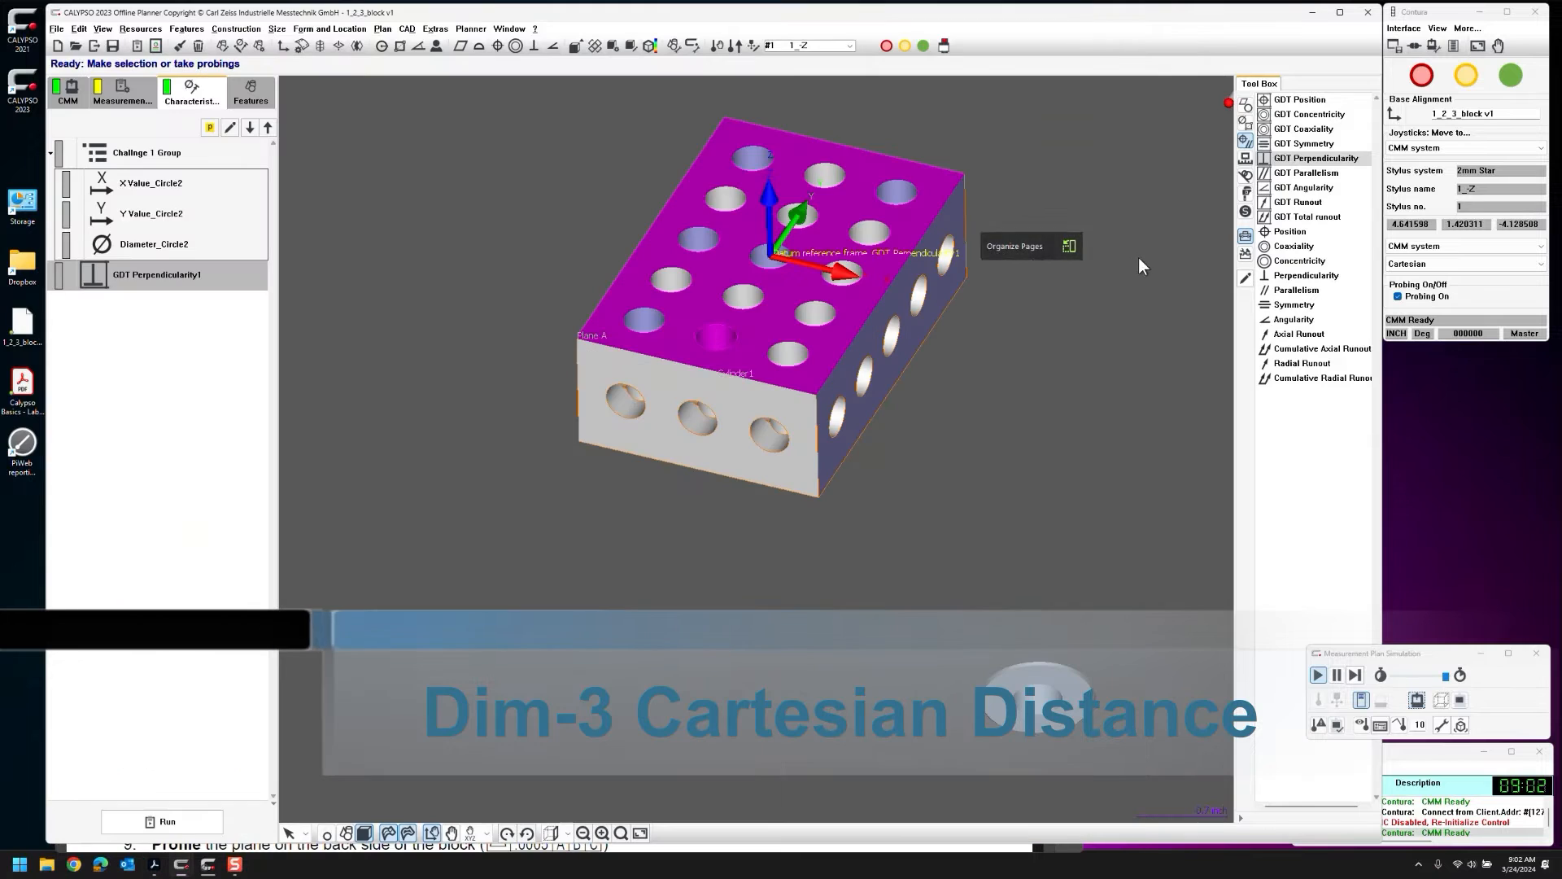
left_click(130, 423)
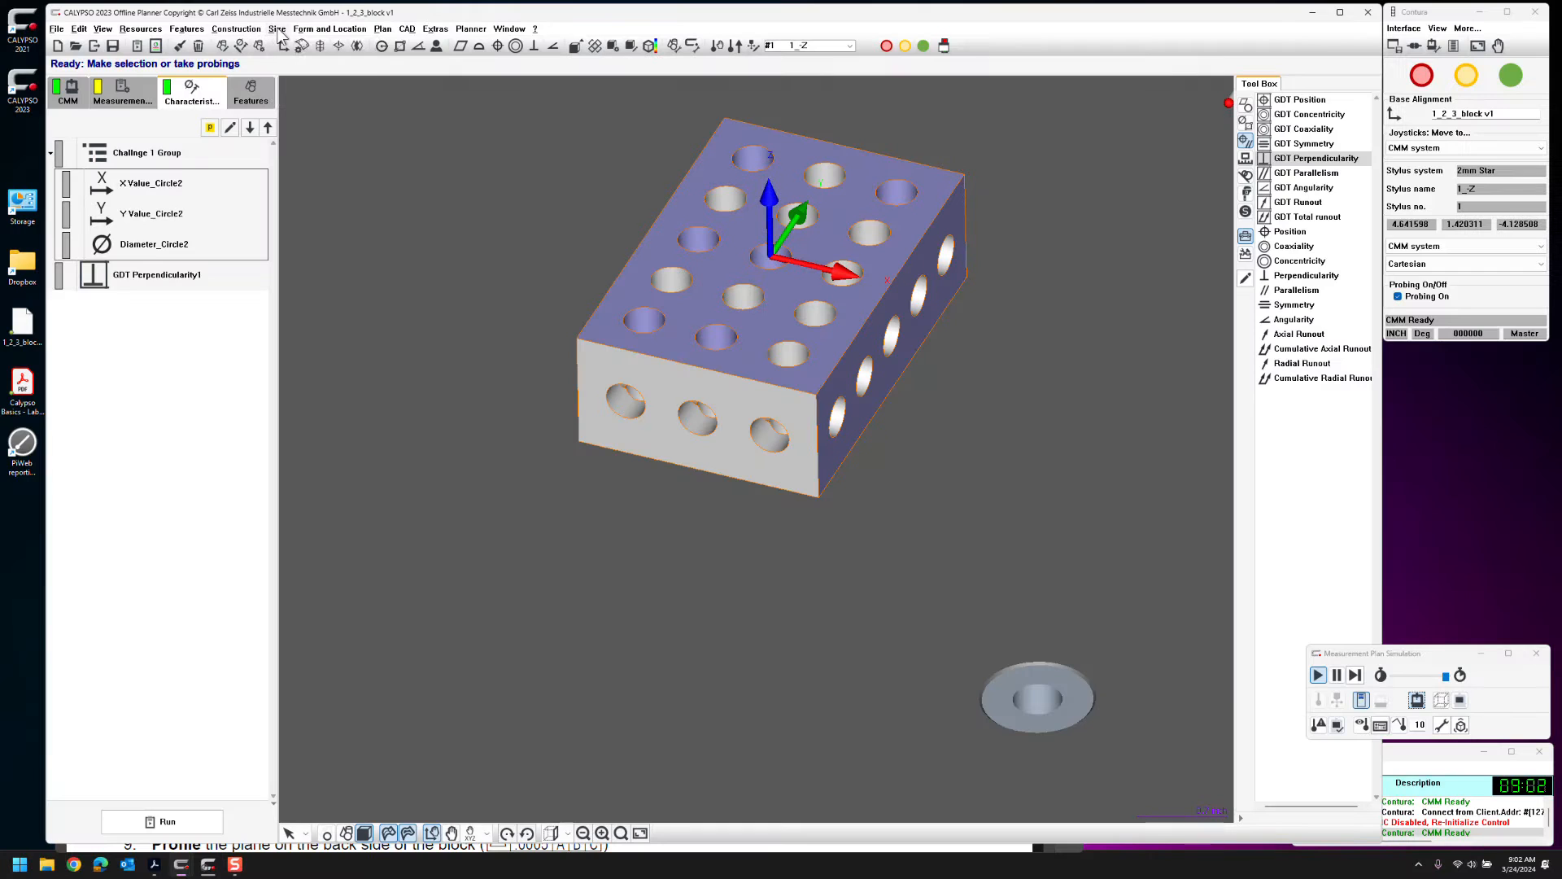
Add a Cartesian Distance characteristic between the existing features Circle2 and Circle3 on the block's top face
left_click(277, 28)
mouse_move(305, 72)
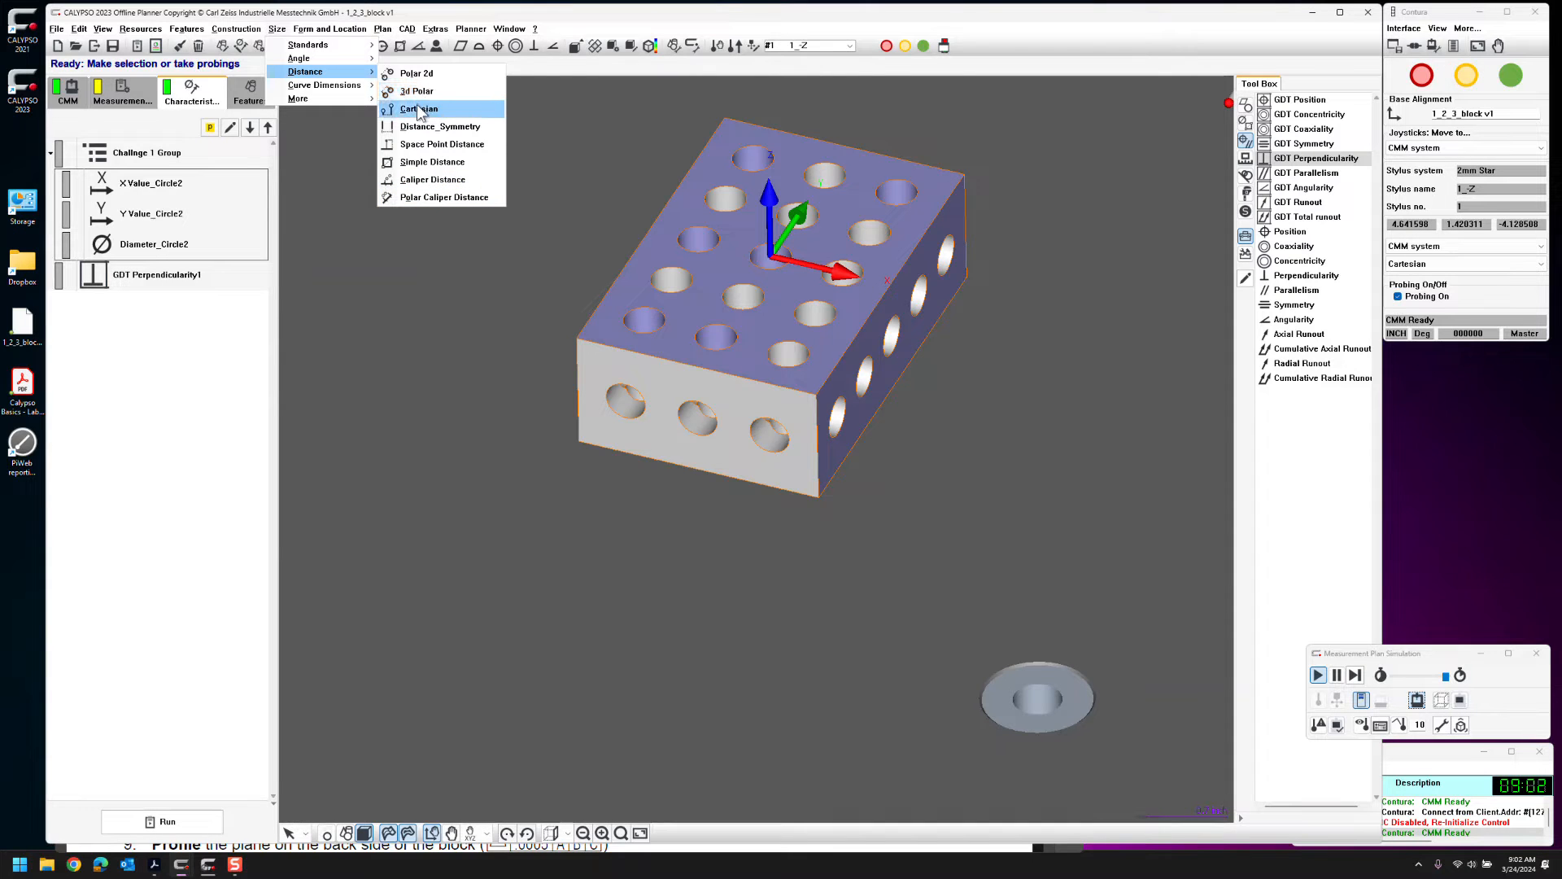
left_click(415, 110)
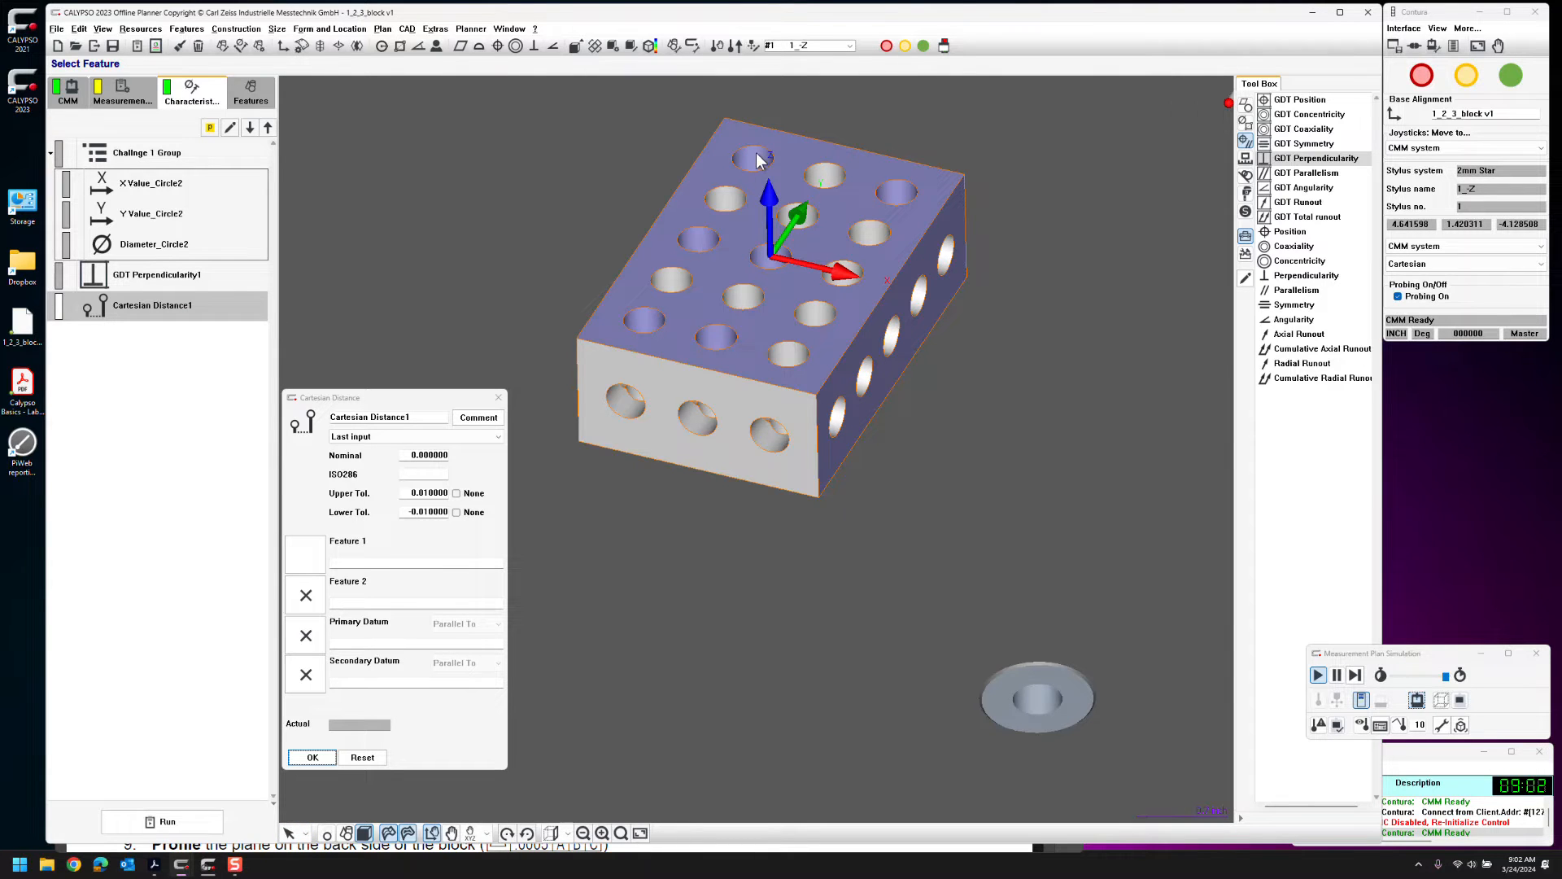
left_click(307, 834)
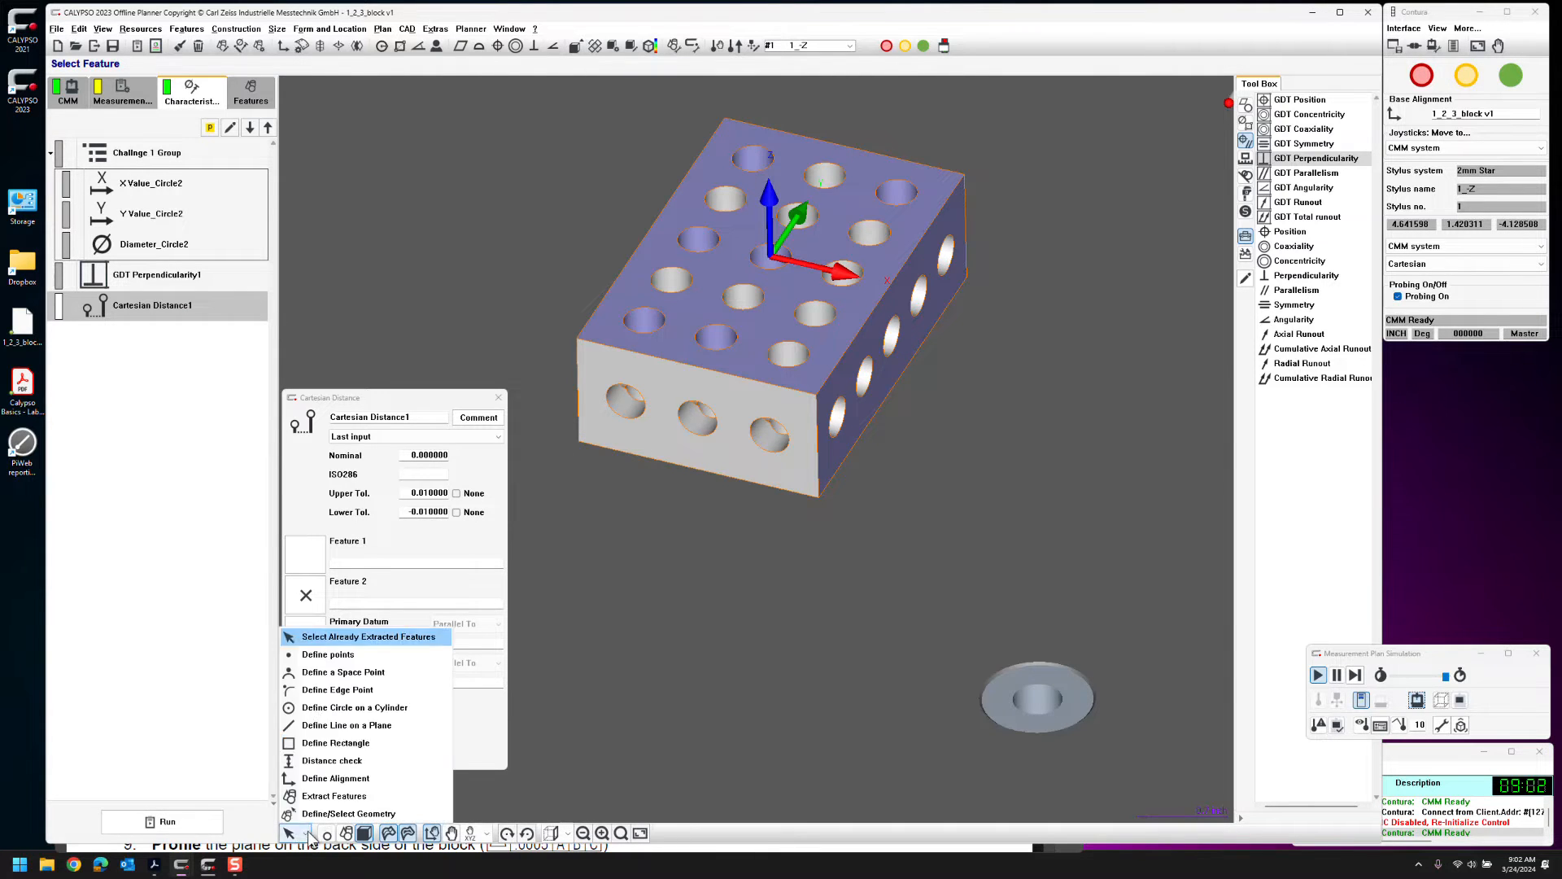
left_click(335, 639)
left_click(755, 162)
left_click(754, 163)
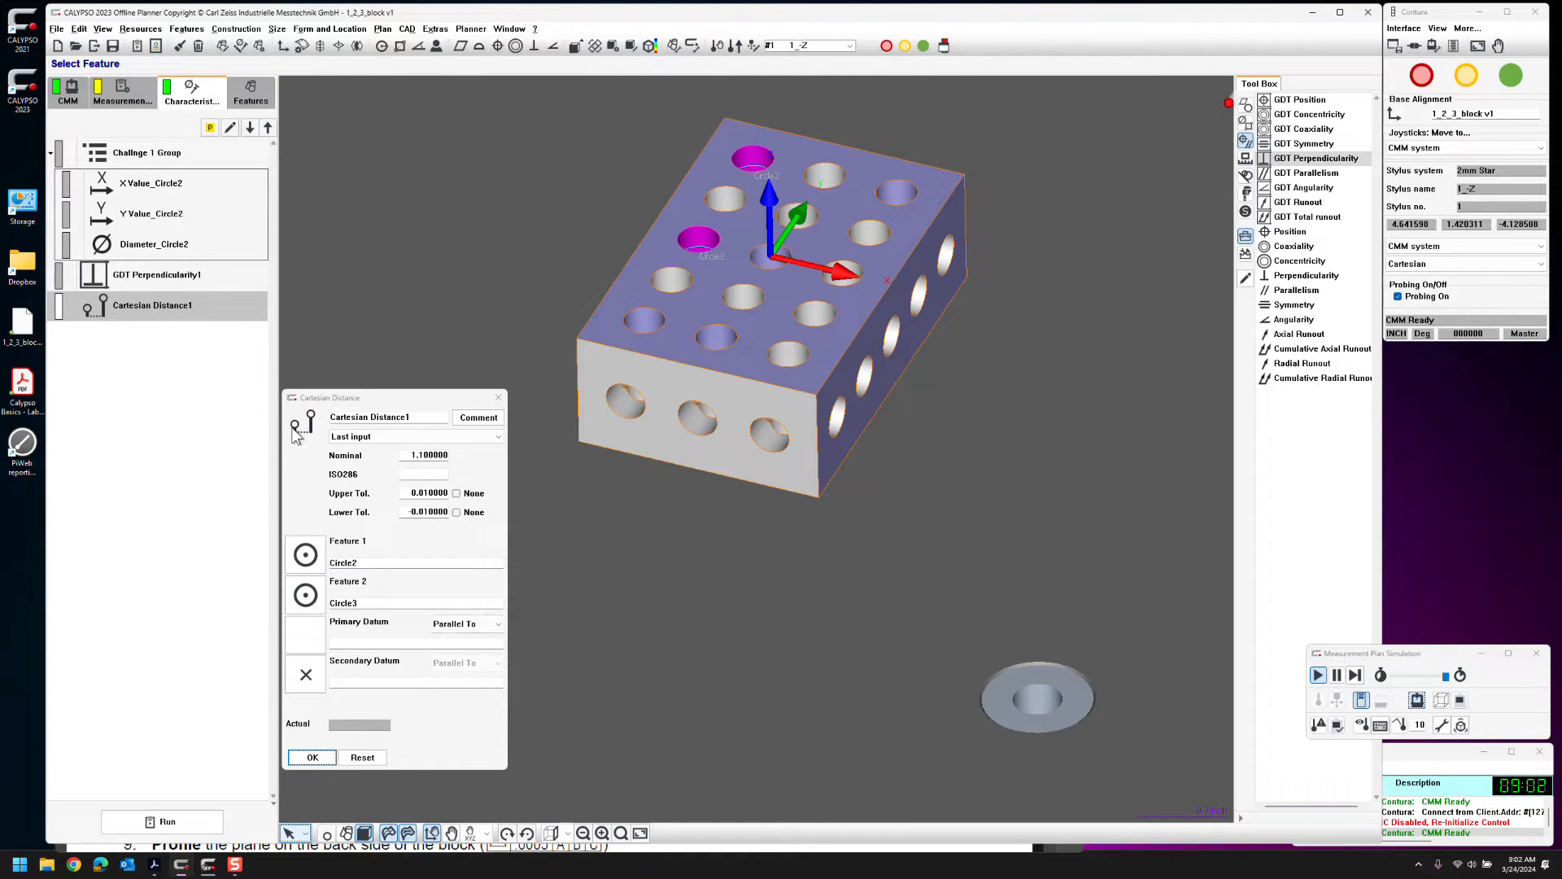
left_click(324, 757)
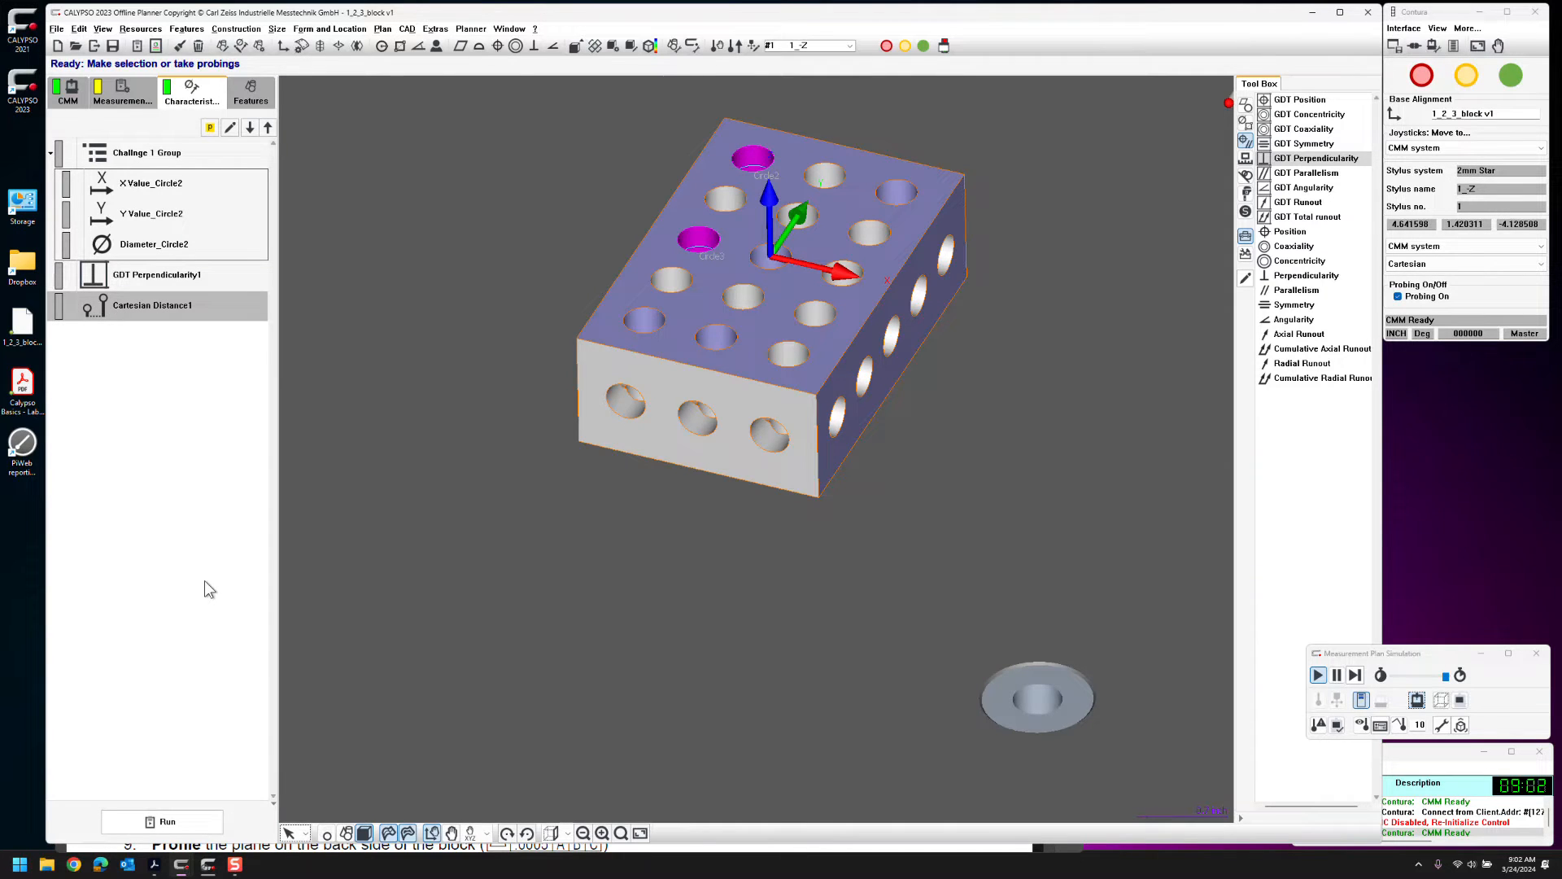
Duplicate the Cartesian distance characteristic and change the copy's Feature 1 to Circle4, keeping Circle3 as Feature 2
key("ctrl+v")
double_click(199, 337)
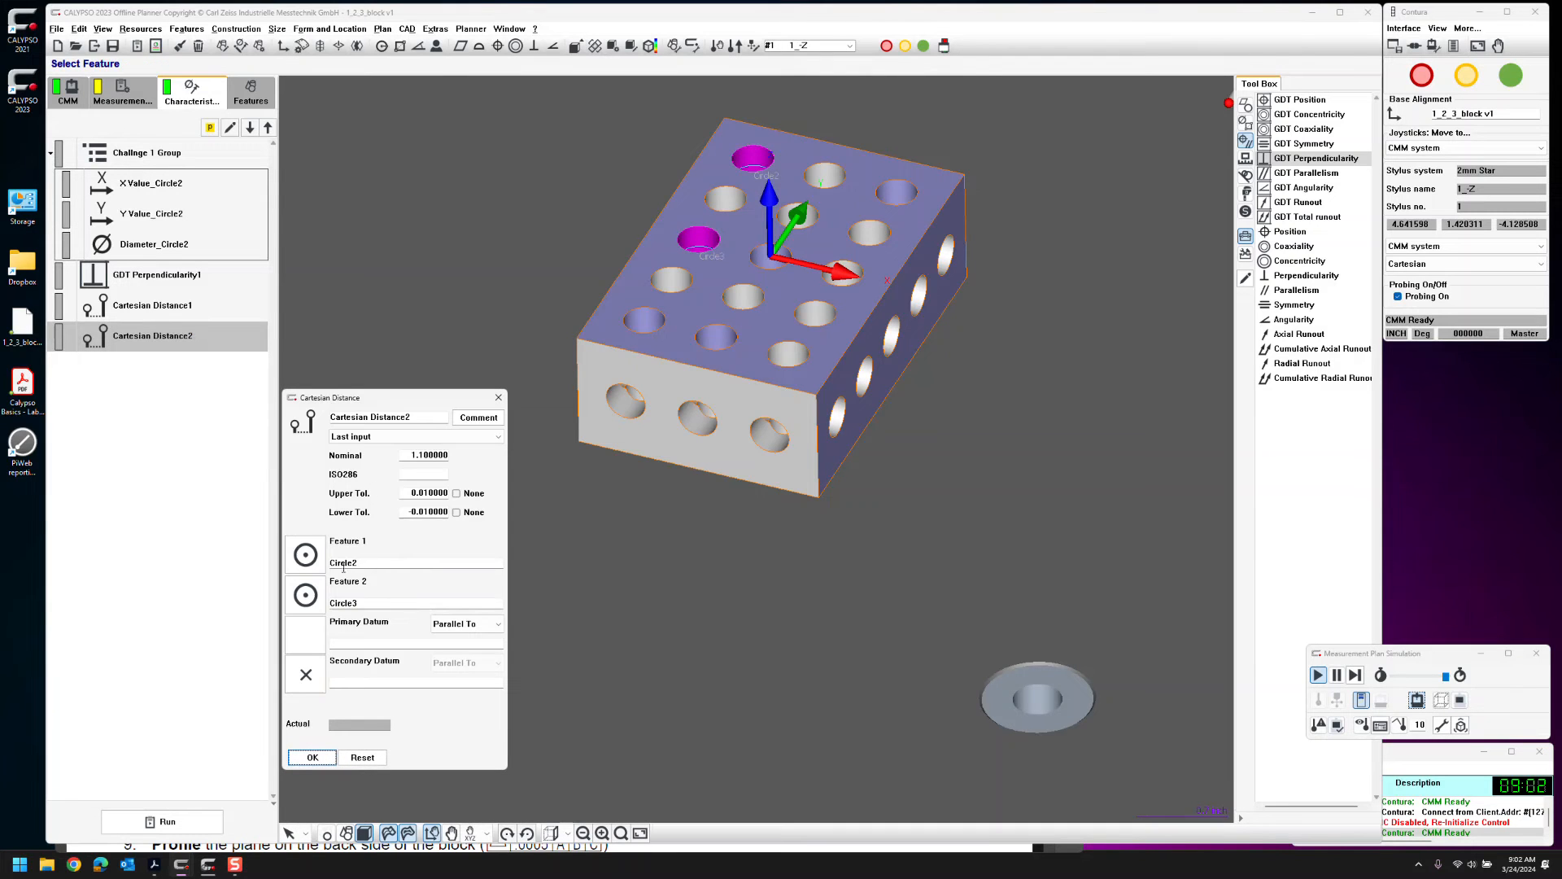
left_click_drag(353, 562, 401, 565)
type("4")
key("Tab")
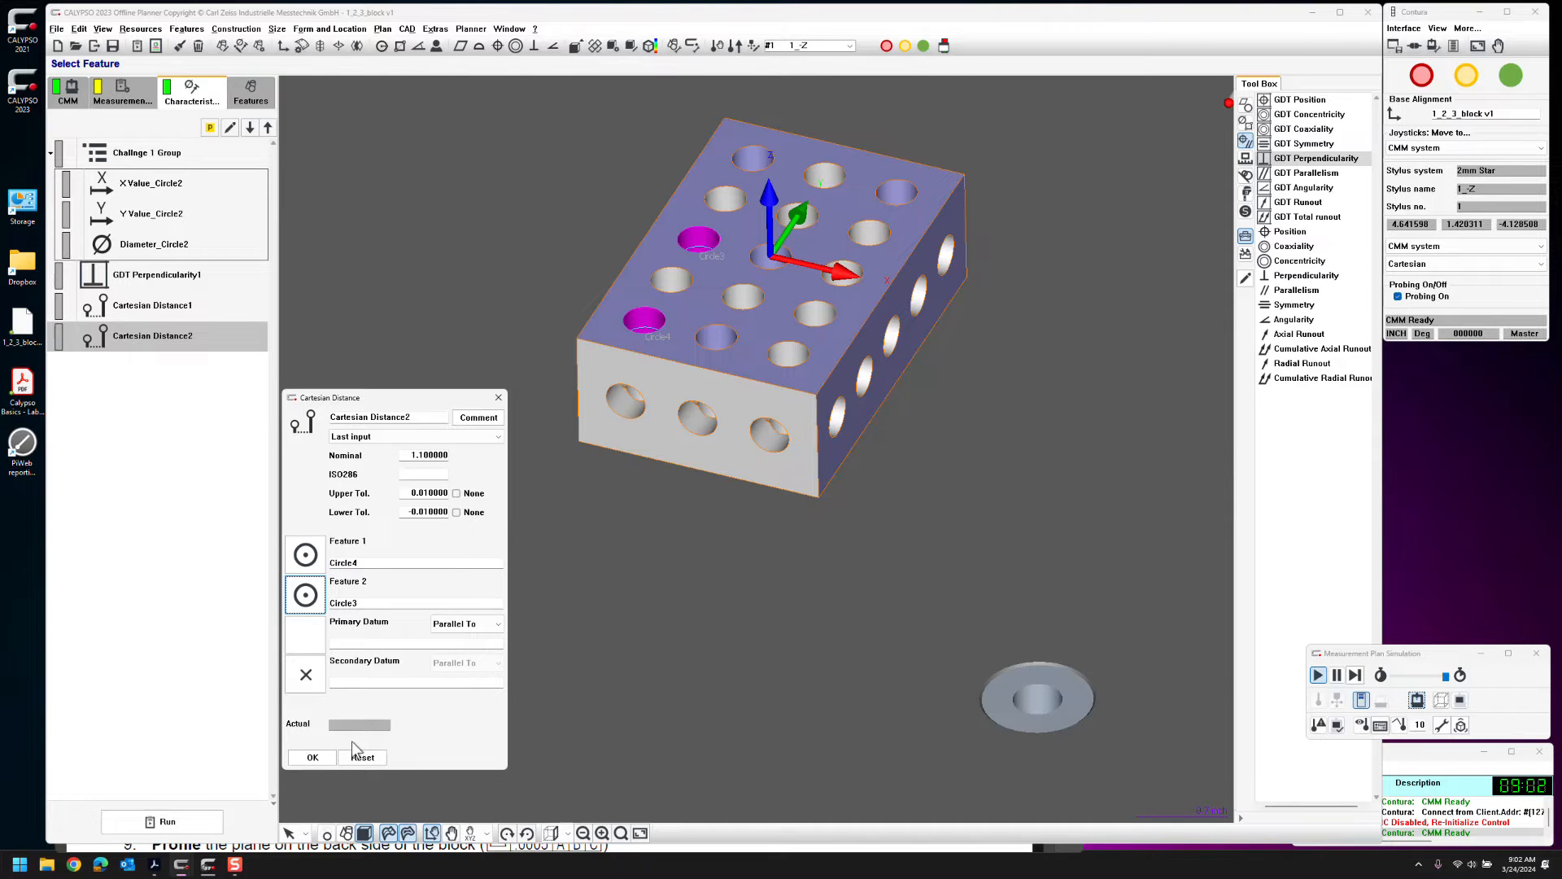
left_click(310, 757)
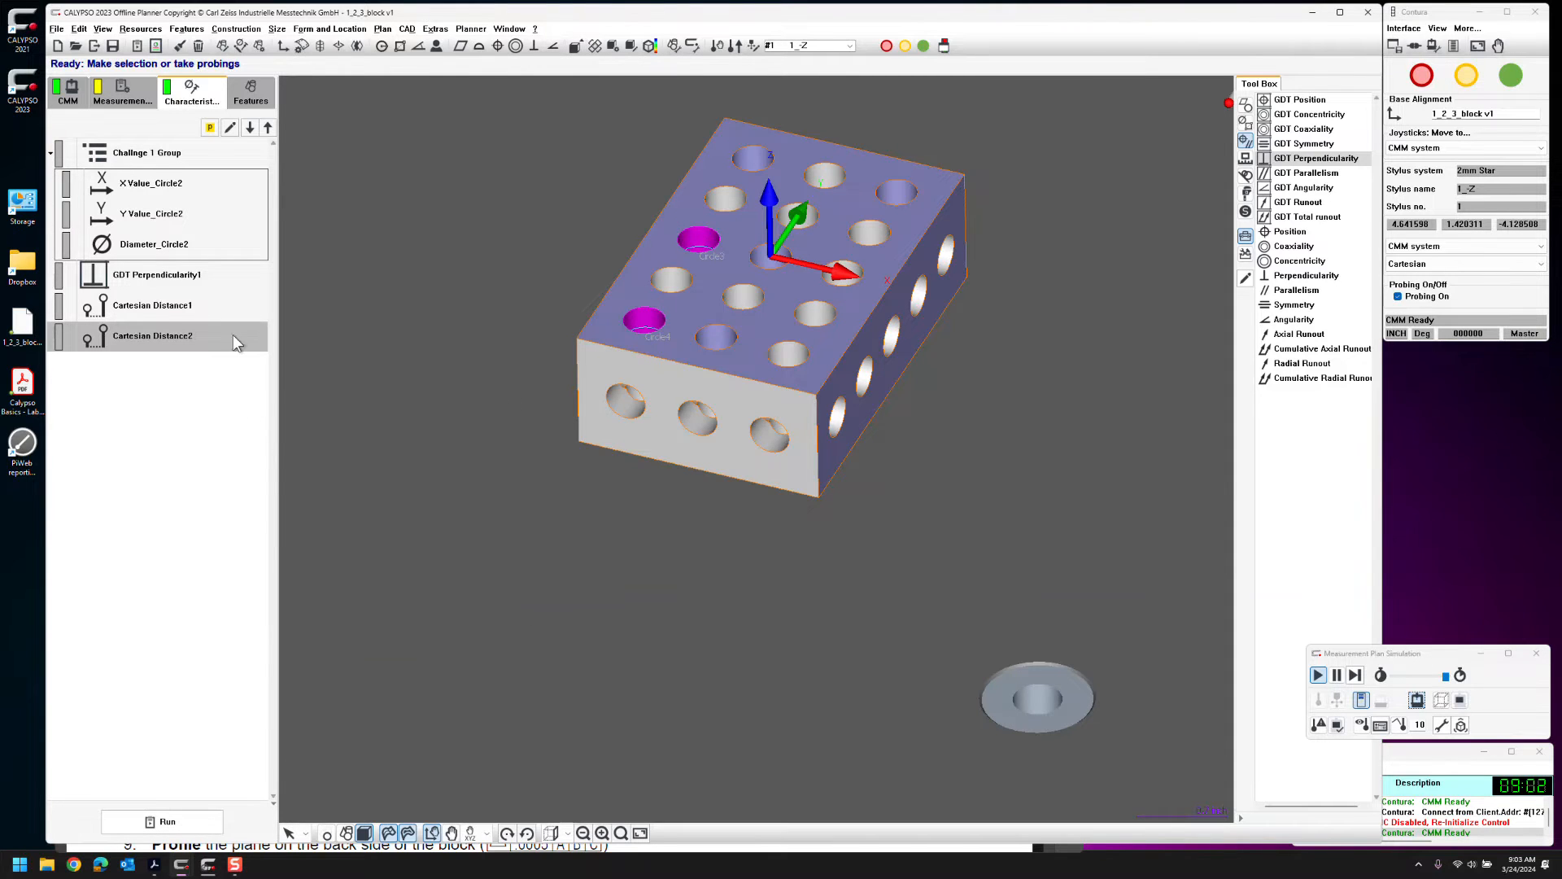
left_click(179, 516)
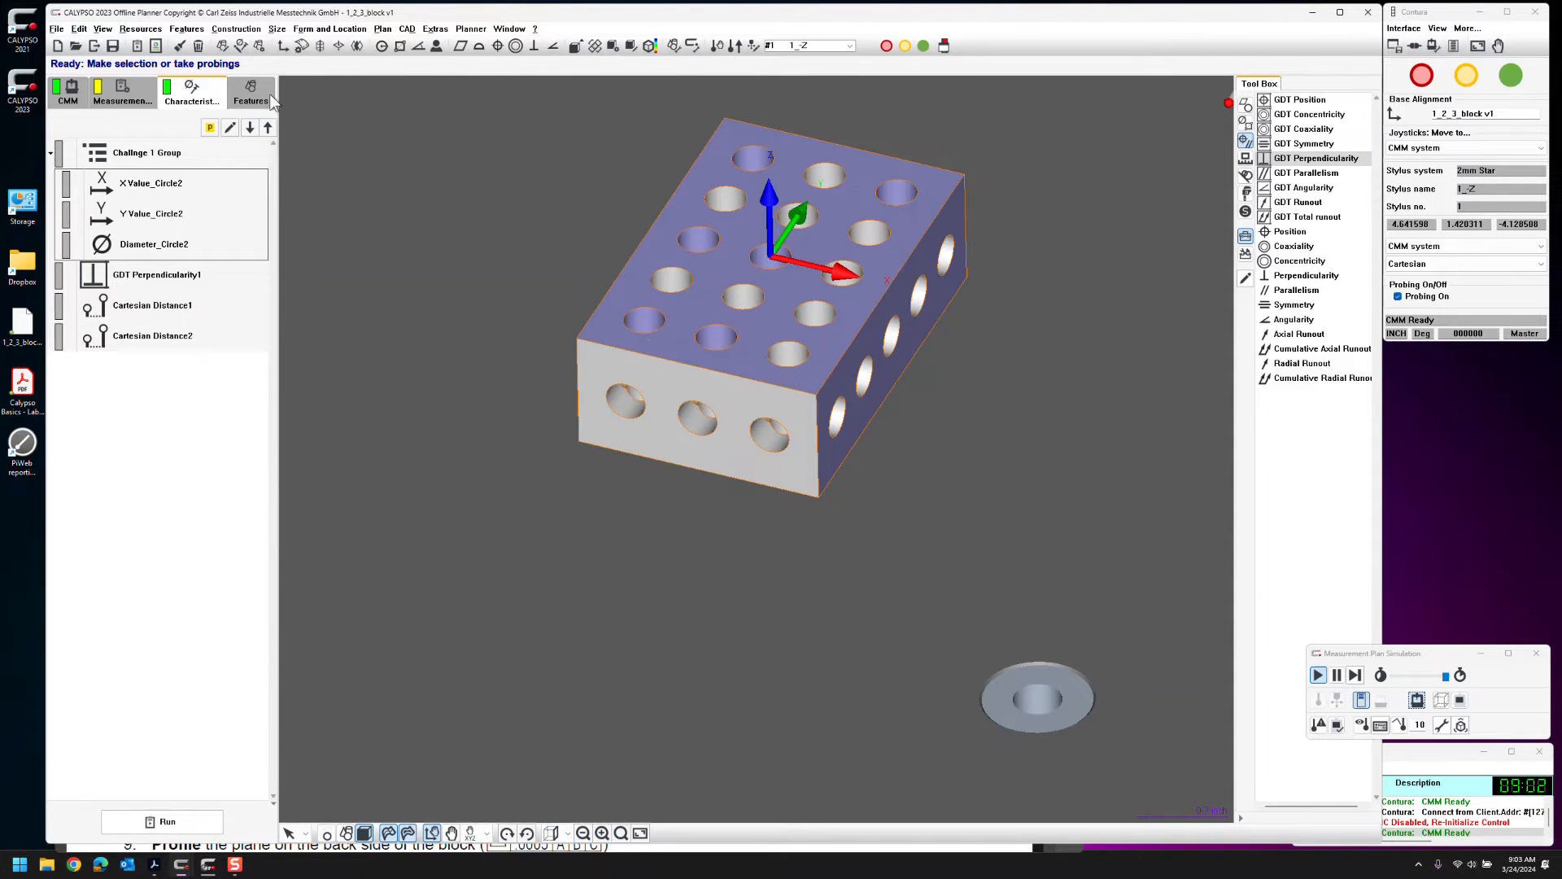
Try a Caliper Distance characteristic between Circle2 and Circle3, and delete it from the measurement plan
left_click(239, 30)
mouse_move(286, 34)
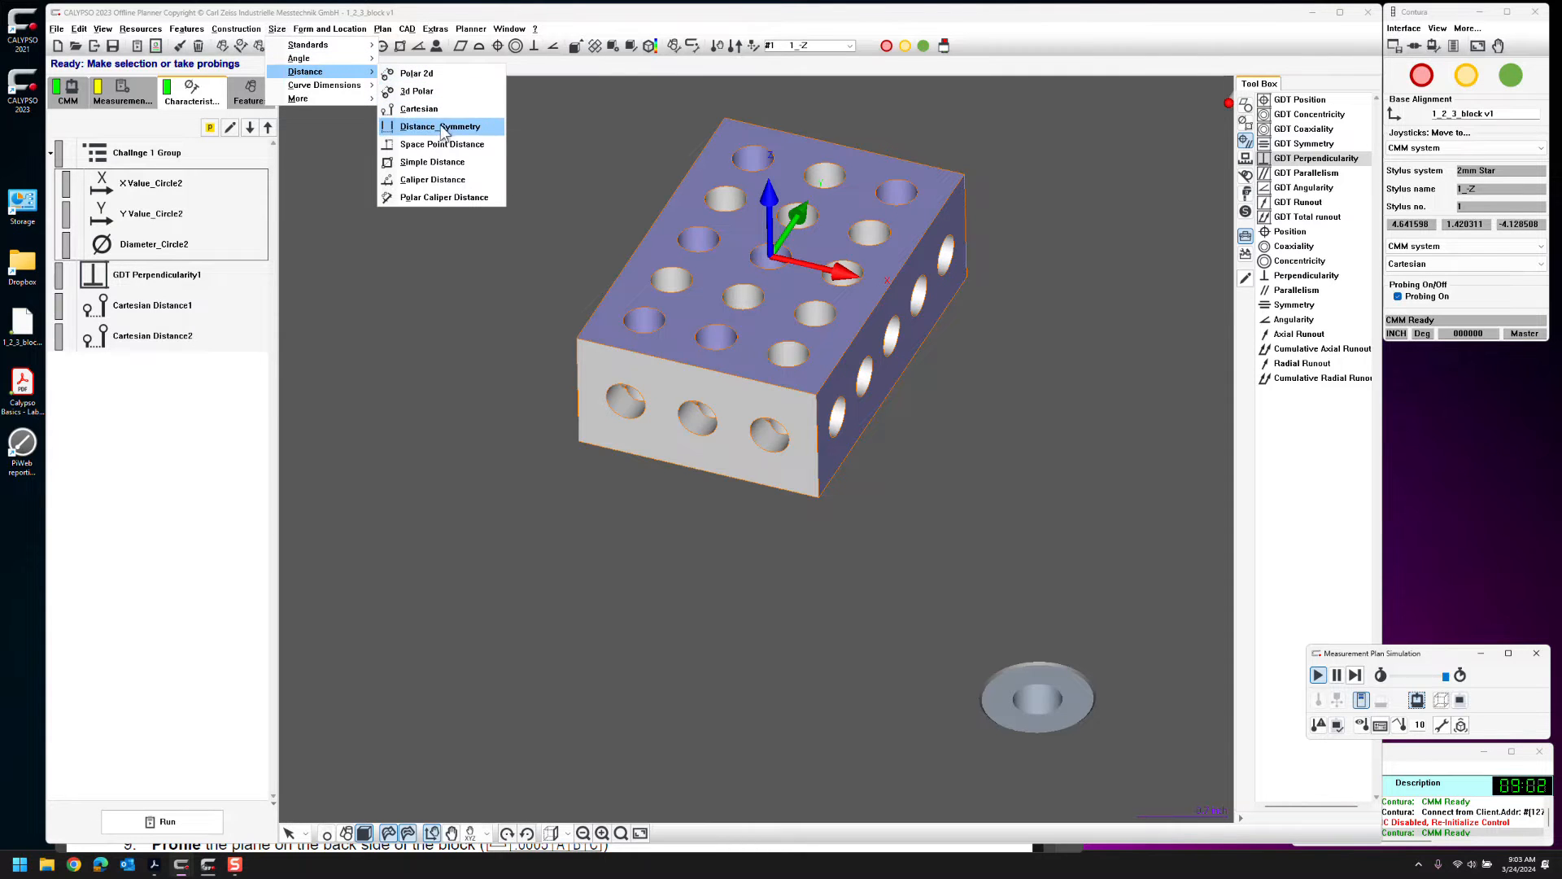
left_click(432, 180)
double_click(163, 370)
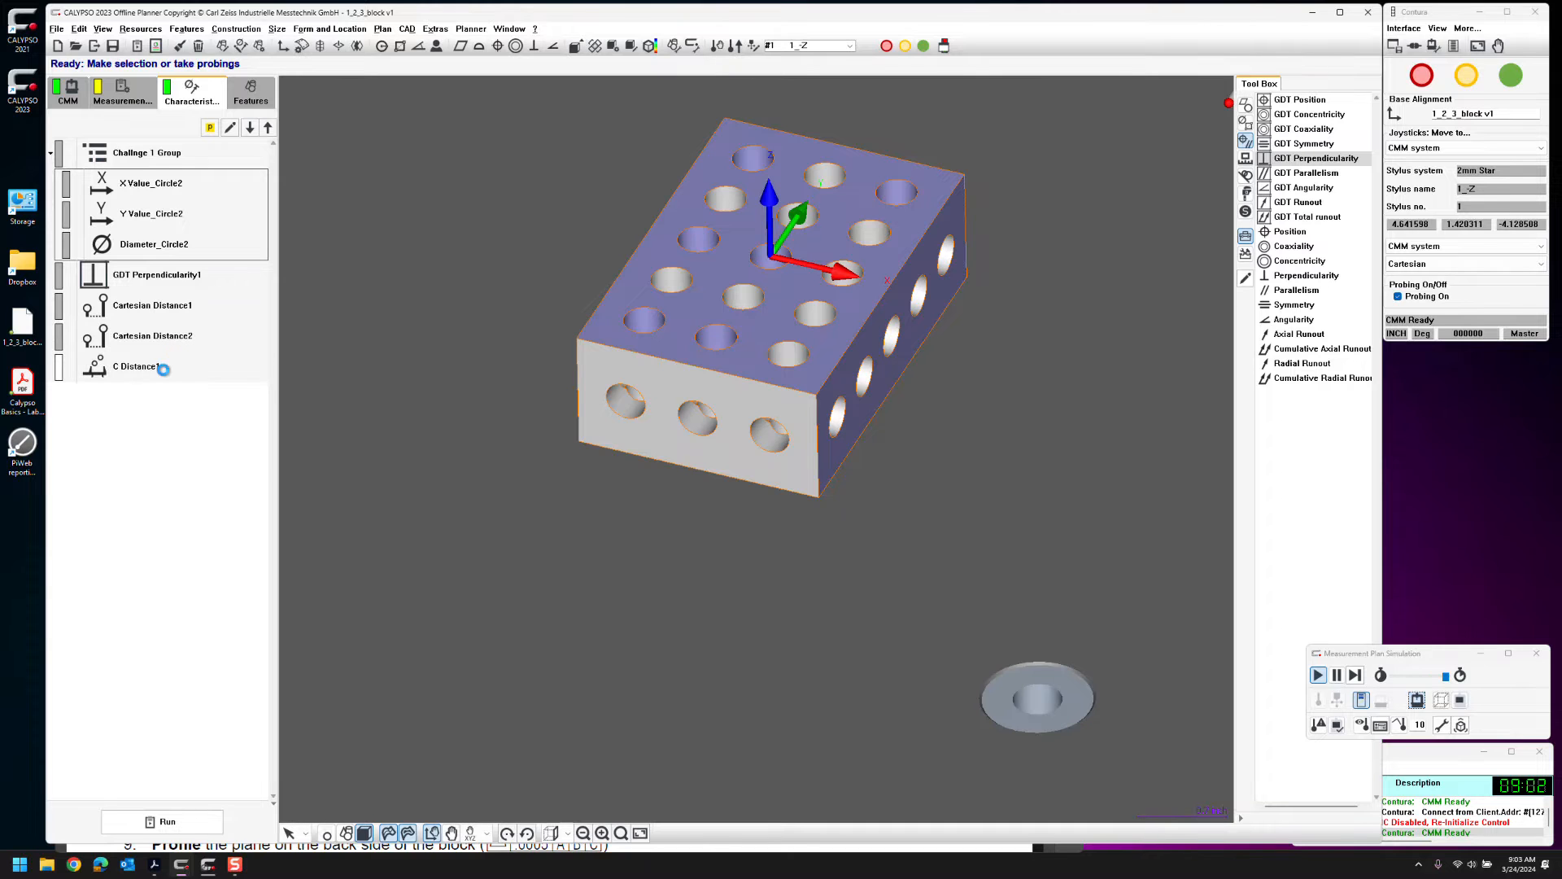
left_click(751, 156)
left_click(751, 159)
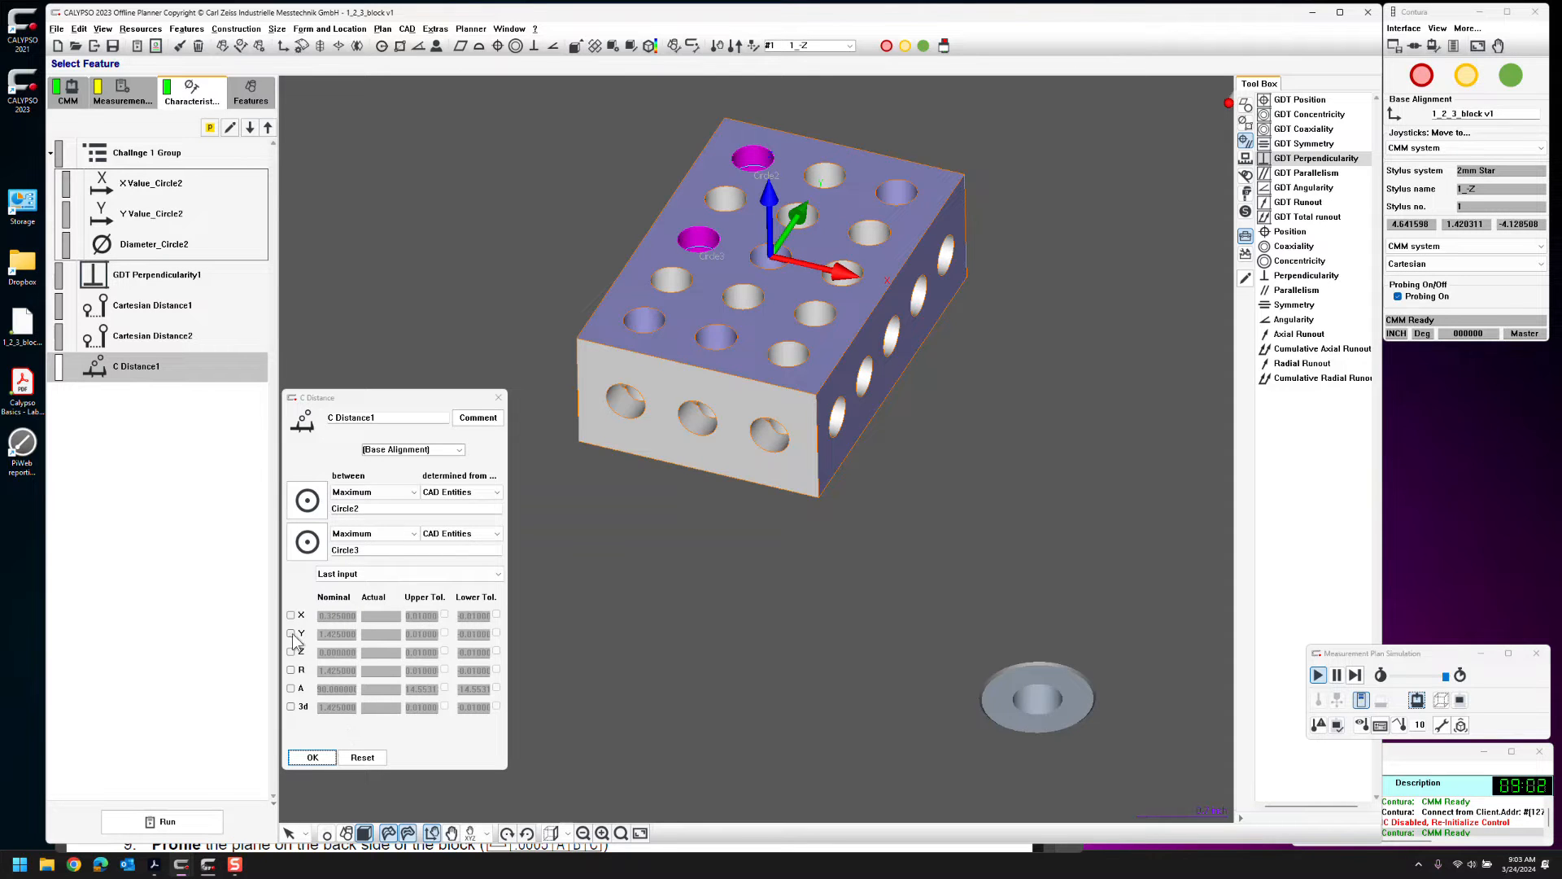
left_click(312, 757)
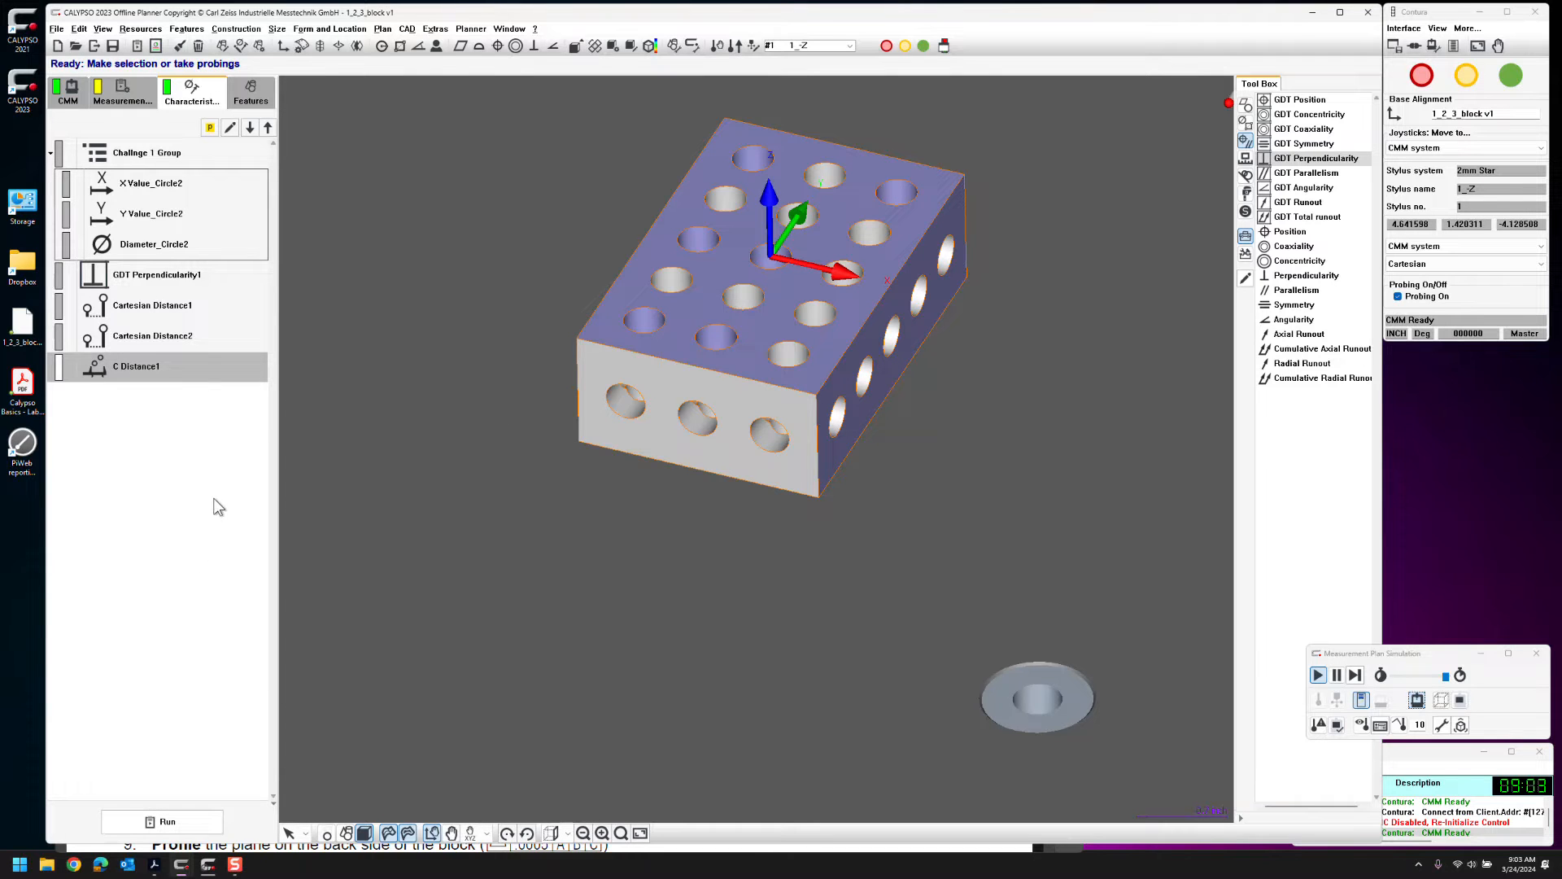
key("Delete")
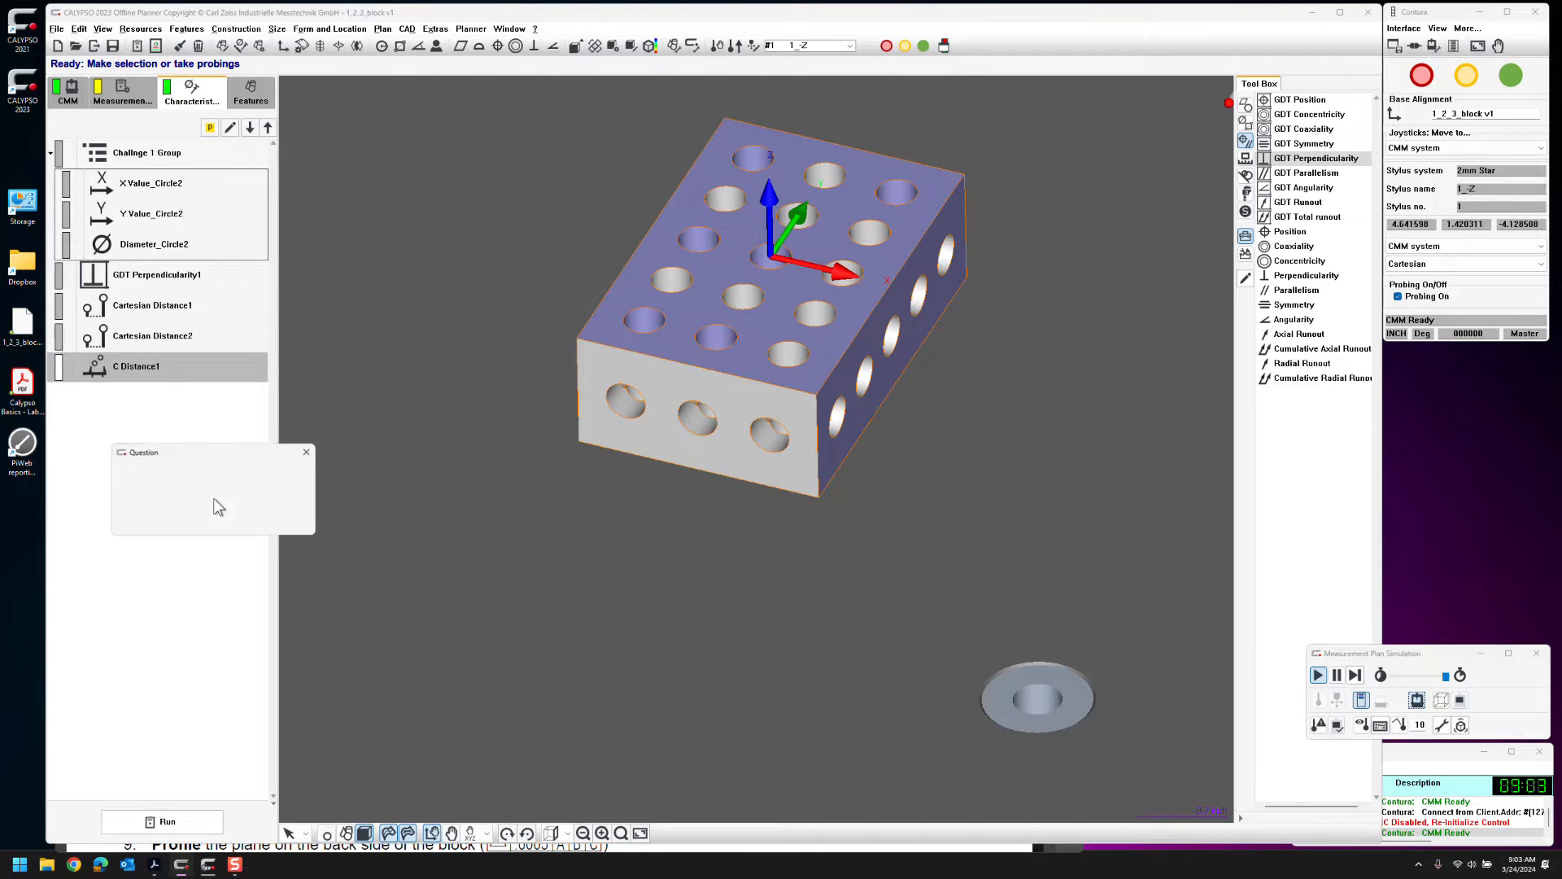
left_click(184, 523)
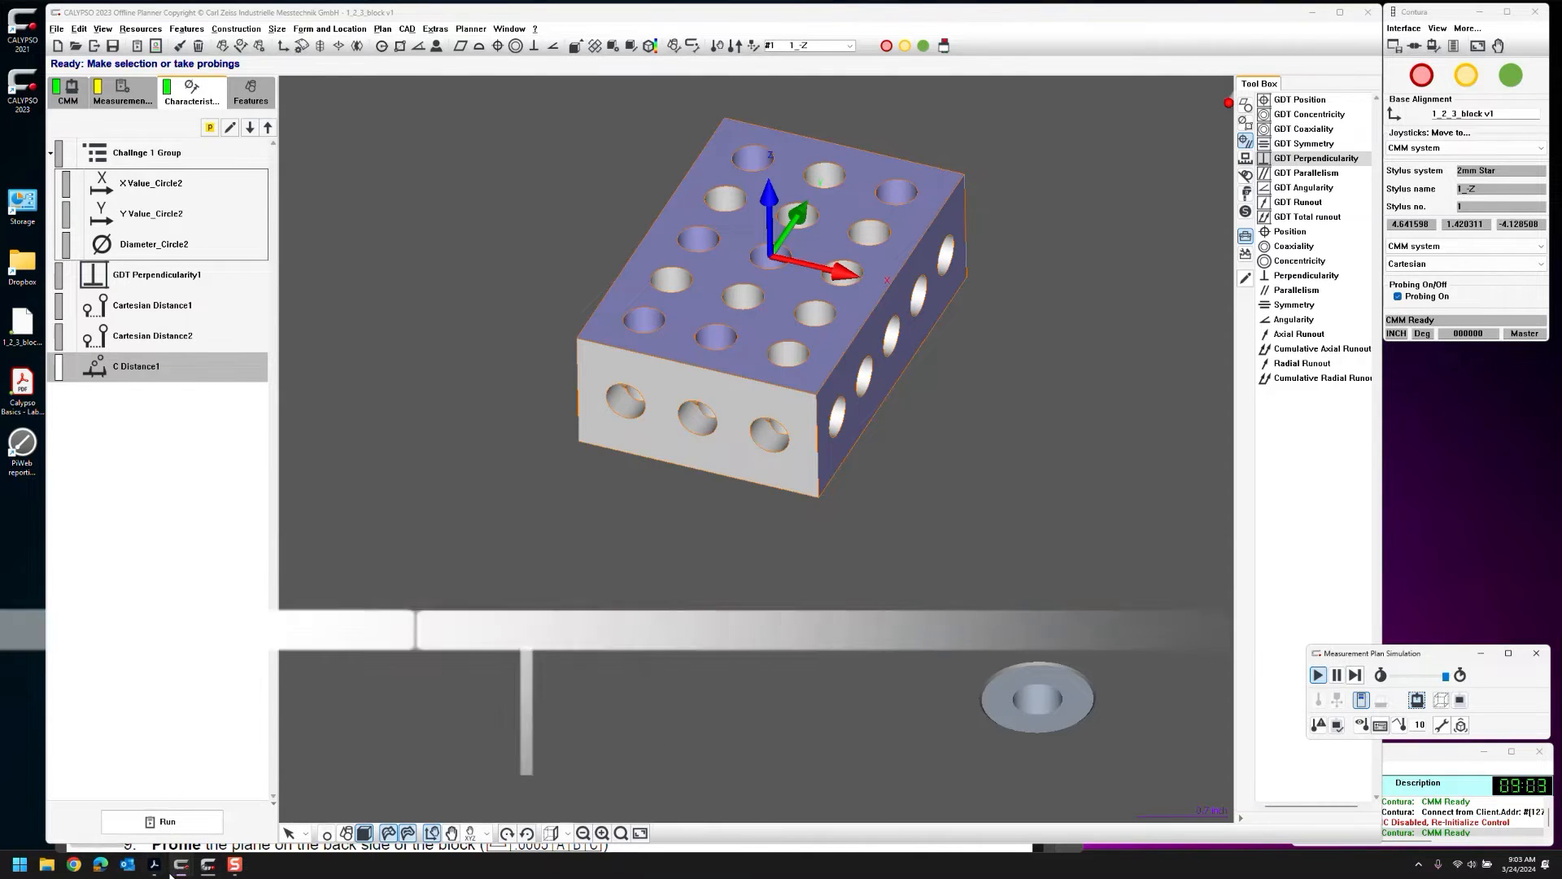
Check the Simple Distance requirement in the Acrobat lab PDF, return to CALYPSO and add a Simple Distance characteristic
left_click(168, 832)
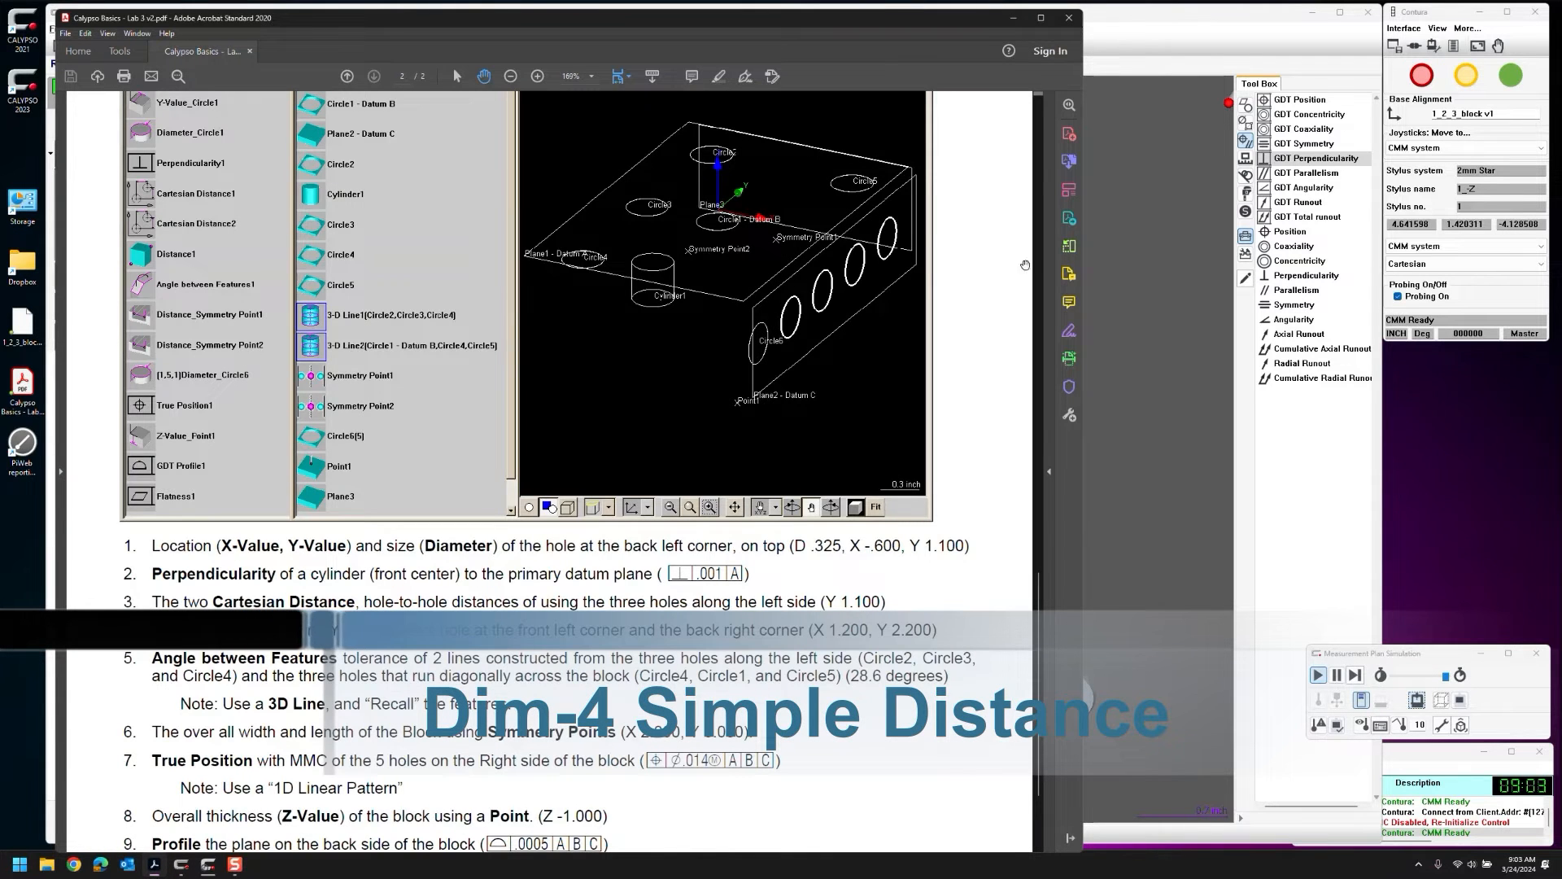
left_click(1014, 18)
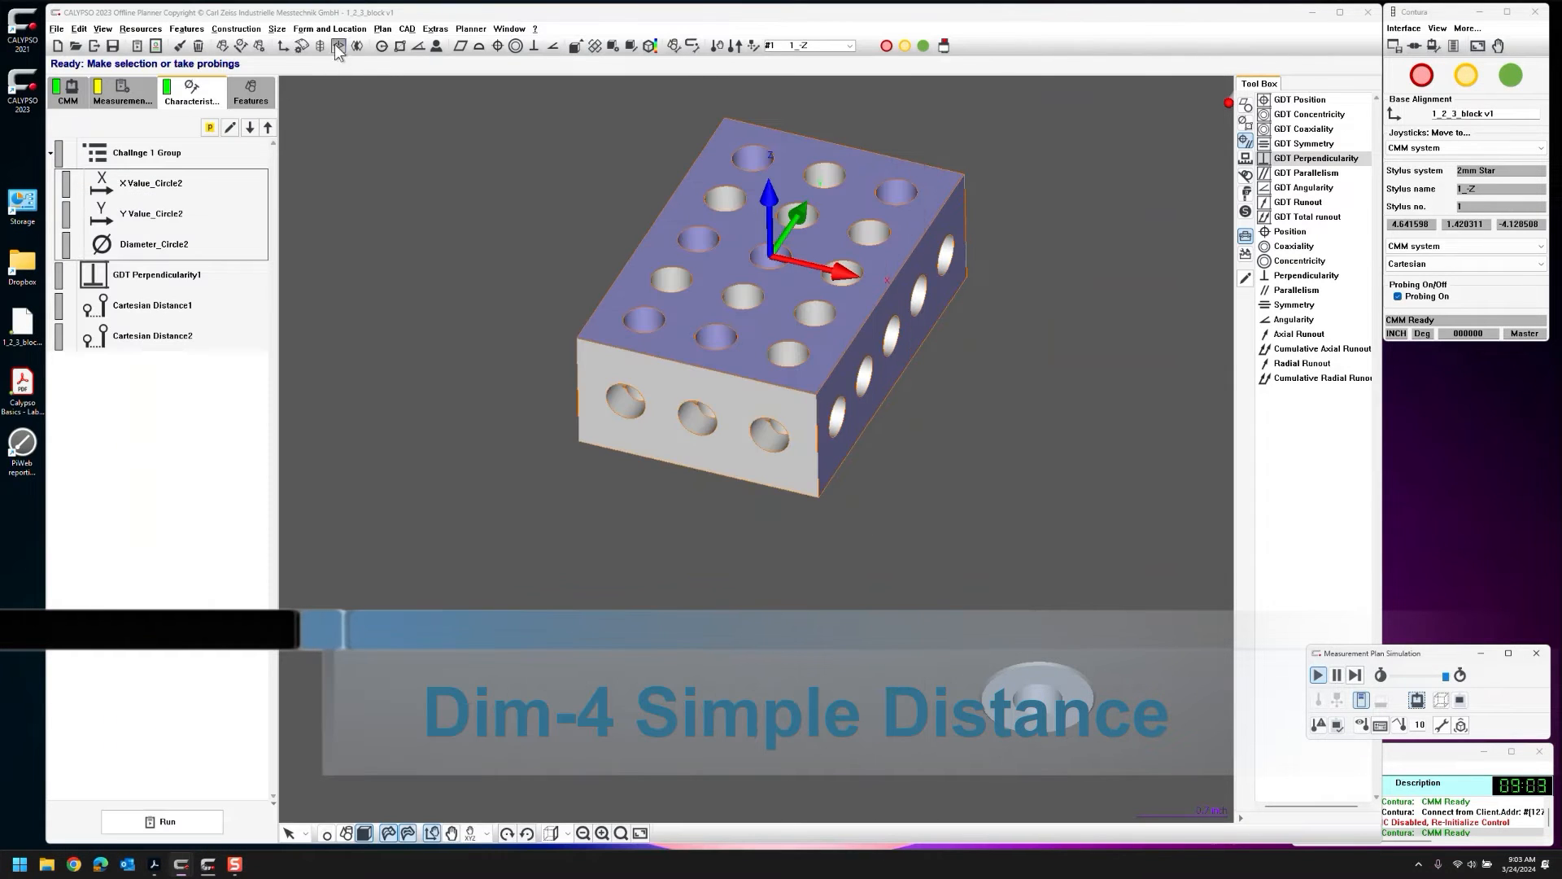
left_click(278, 29)
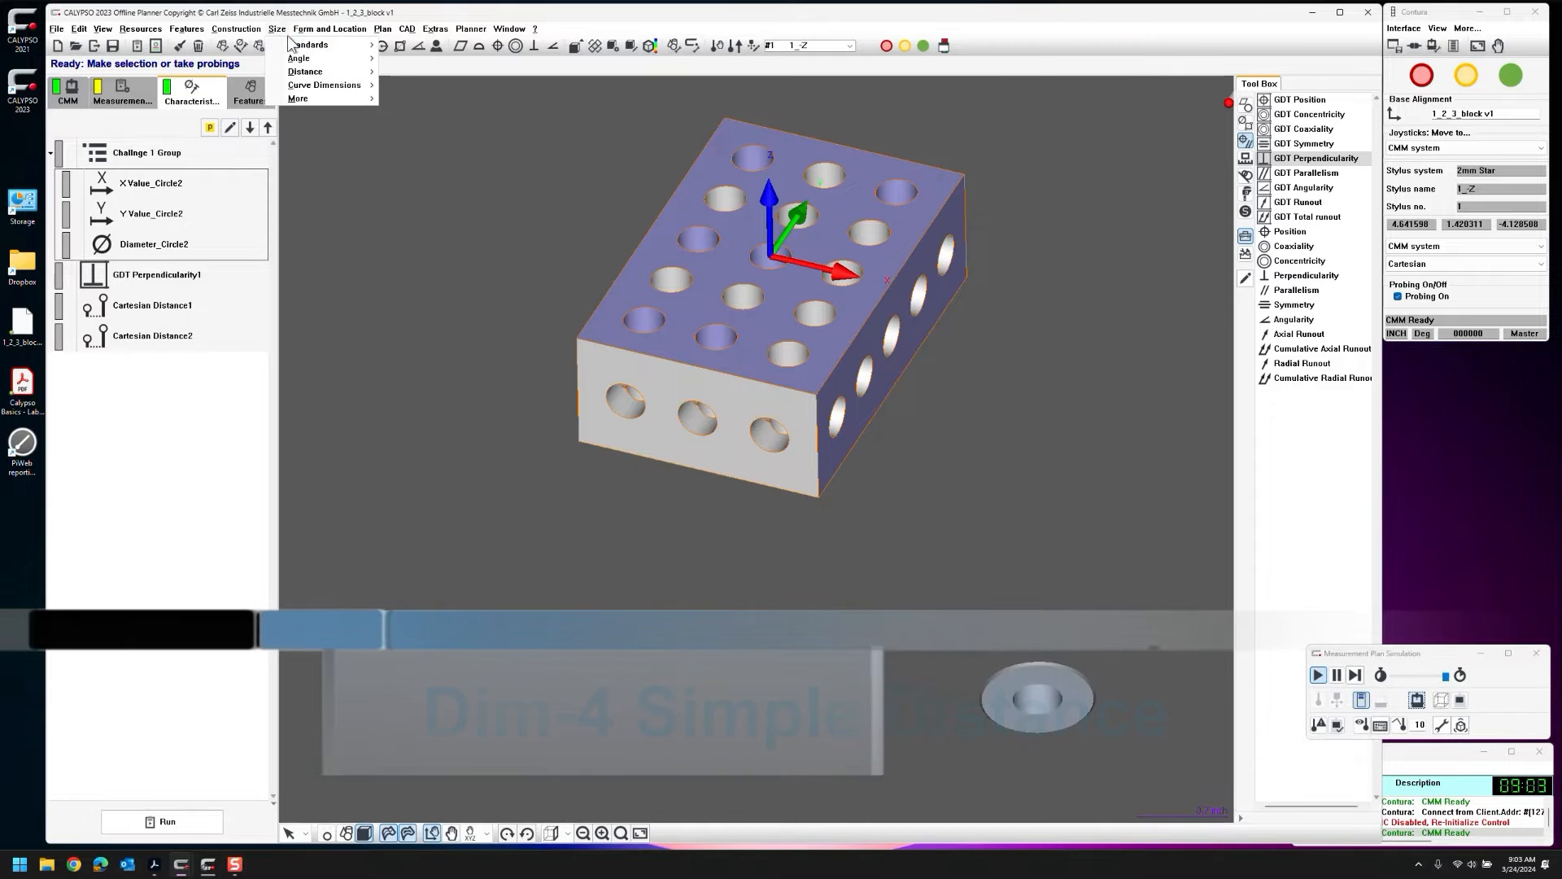
mouse_move(375, 76)
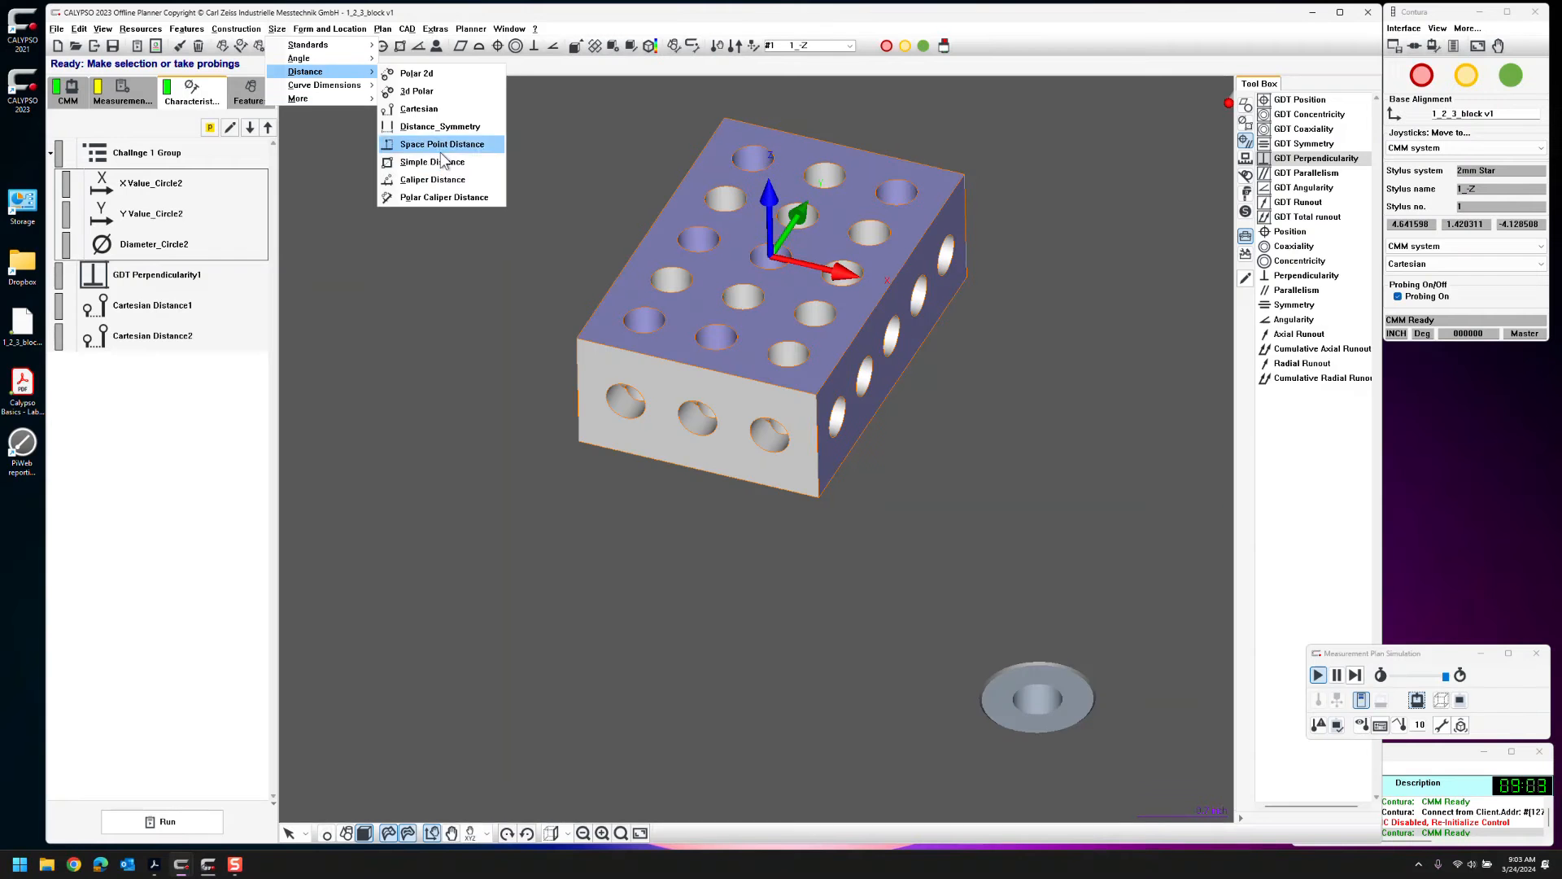
left_click(440, 162)
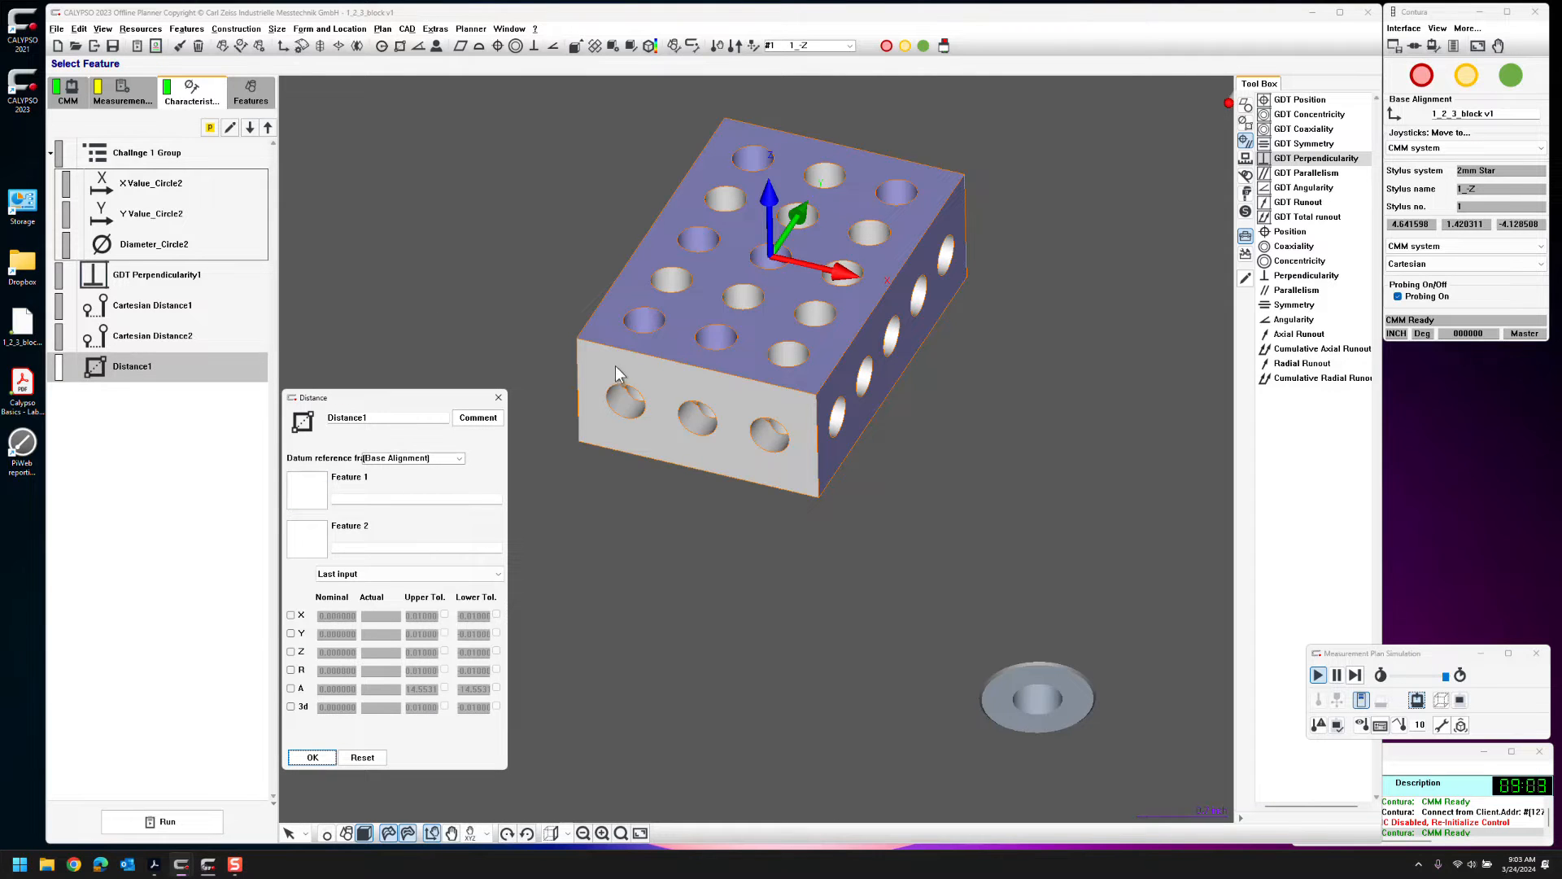
Assign Circle4 as Feature 1 and Circle5 as Feature 2 of the simple distance characteristic
left_click(641, 320)
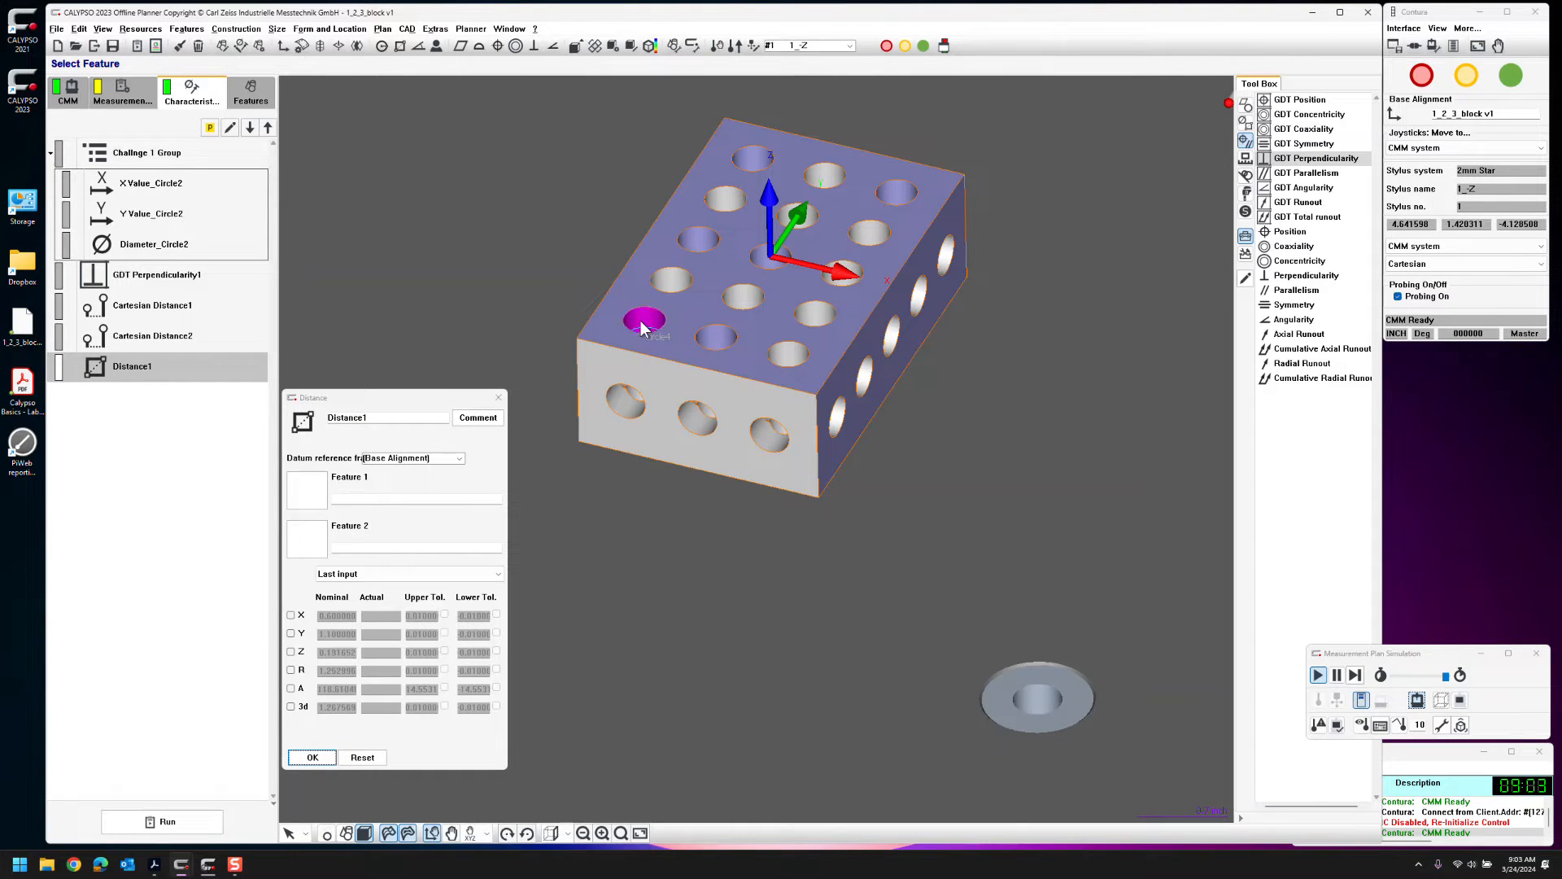
left_click(903, 198)
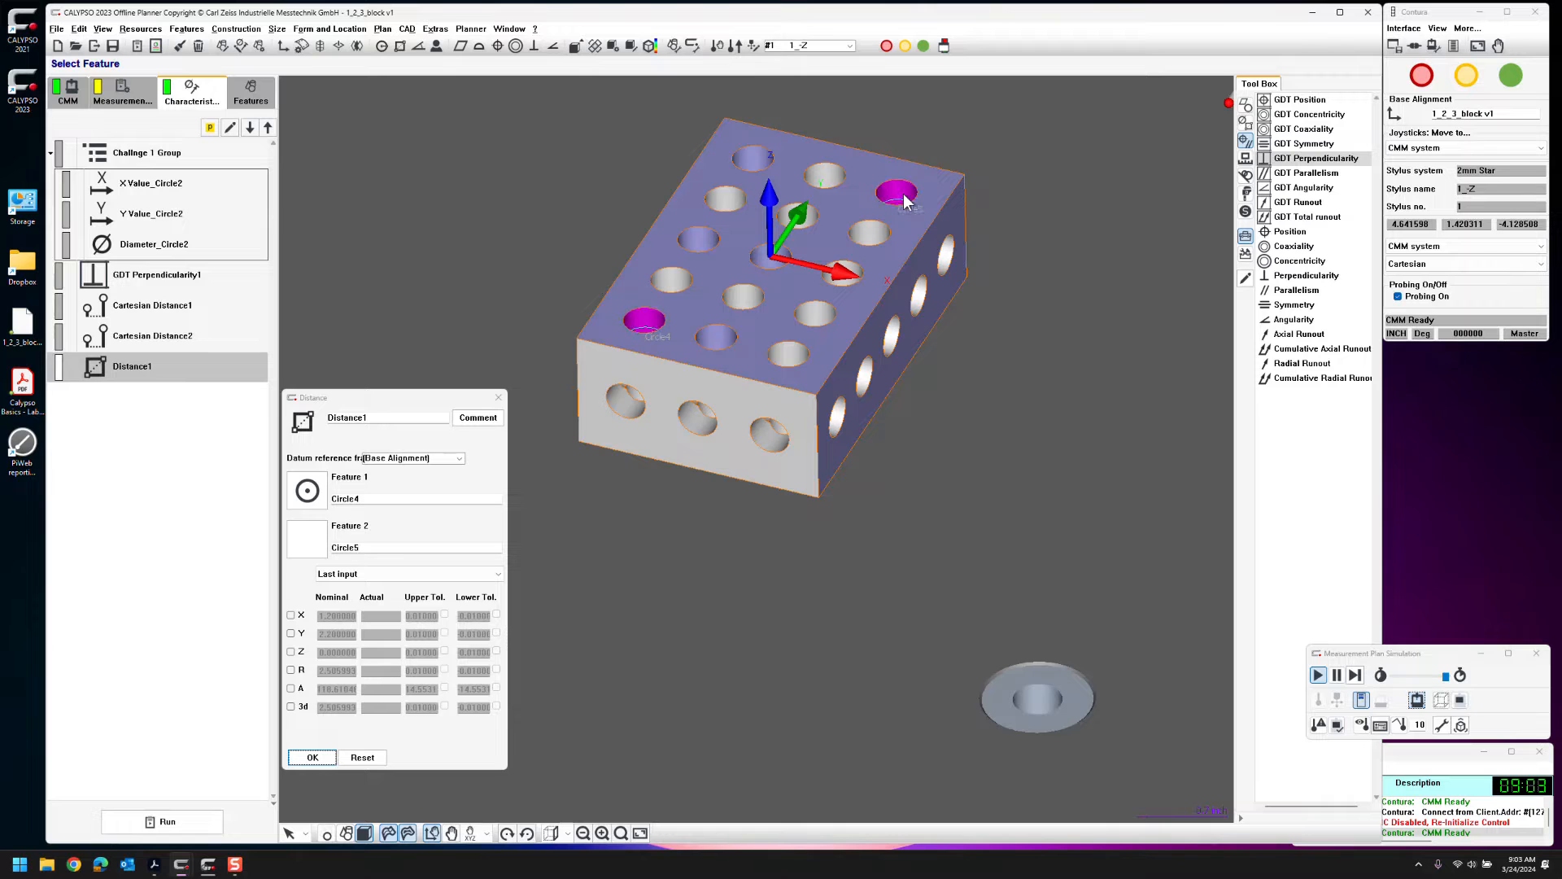
left_click(308, 539)
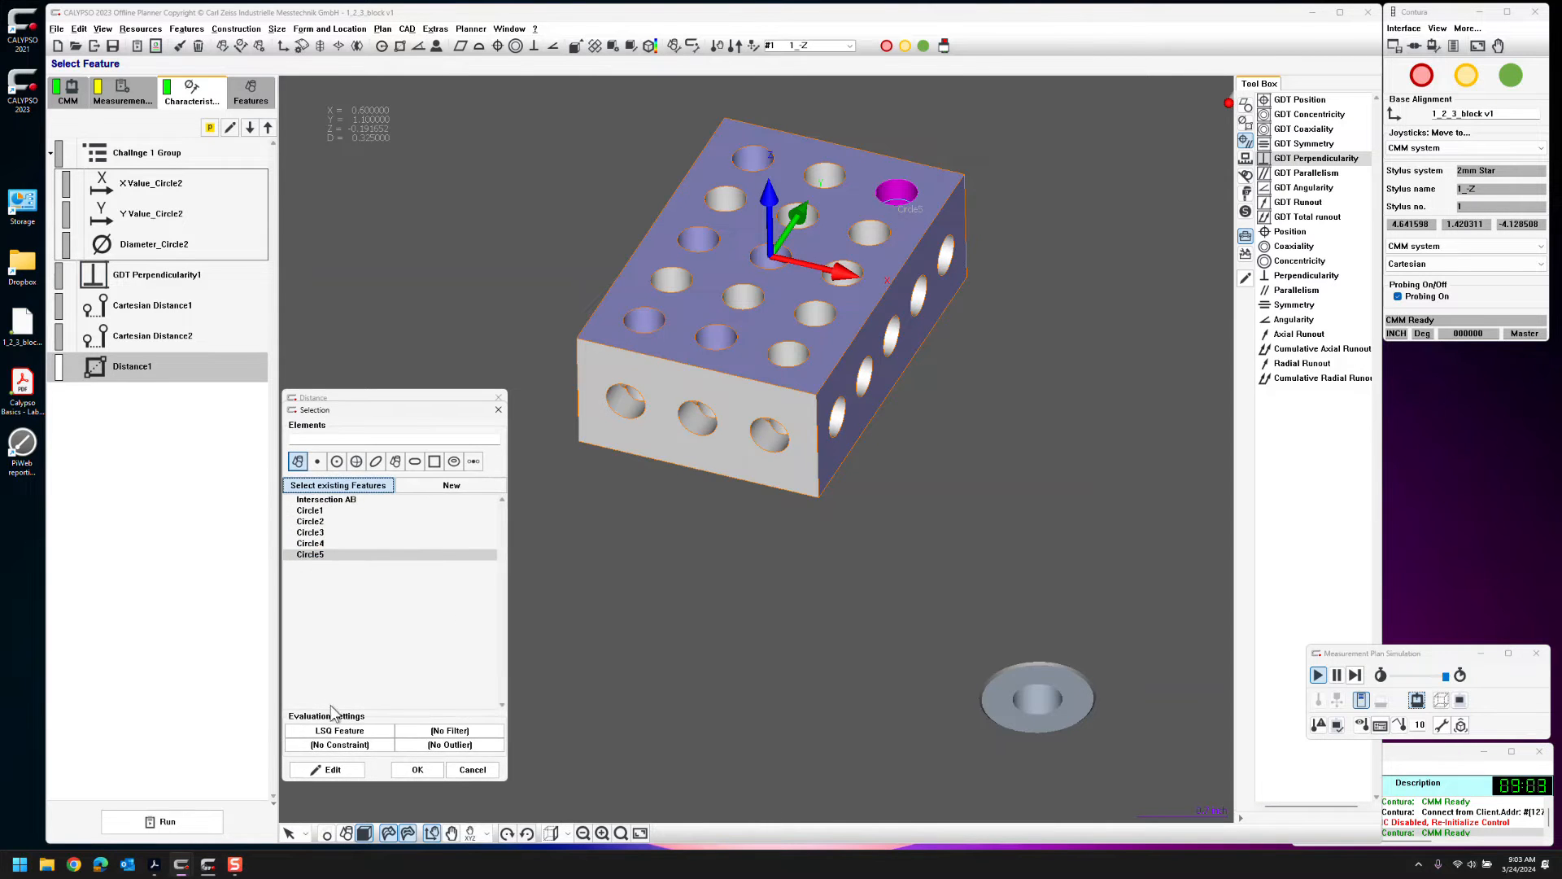
left_click(418, 769)
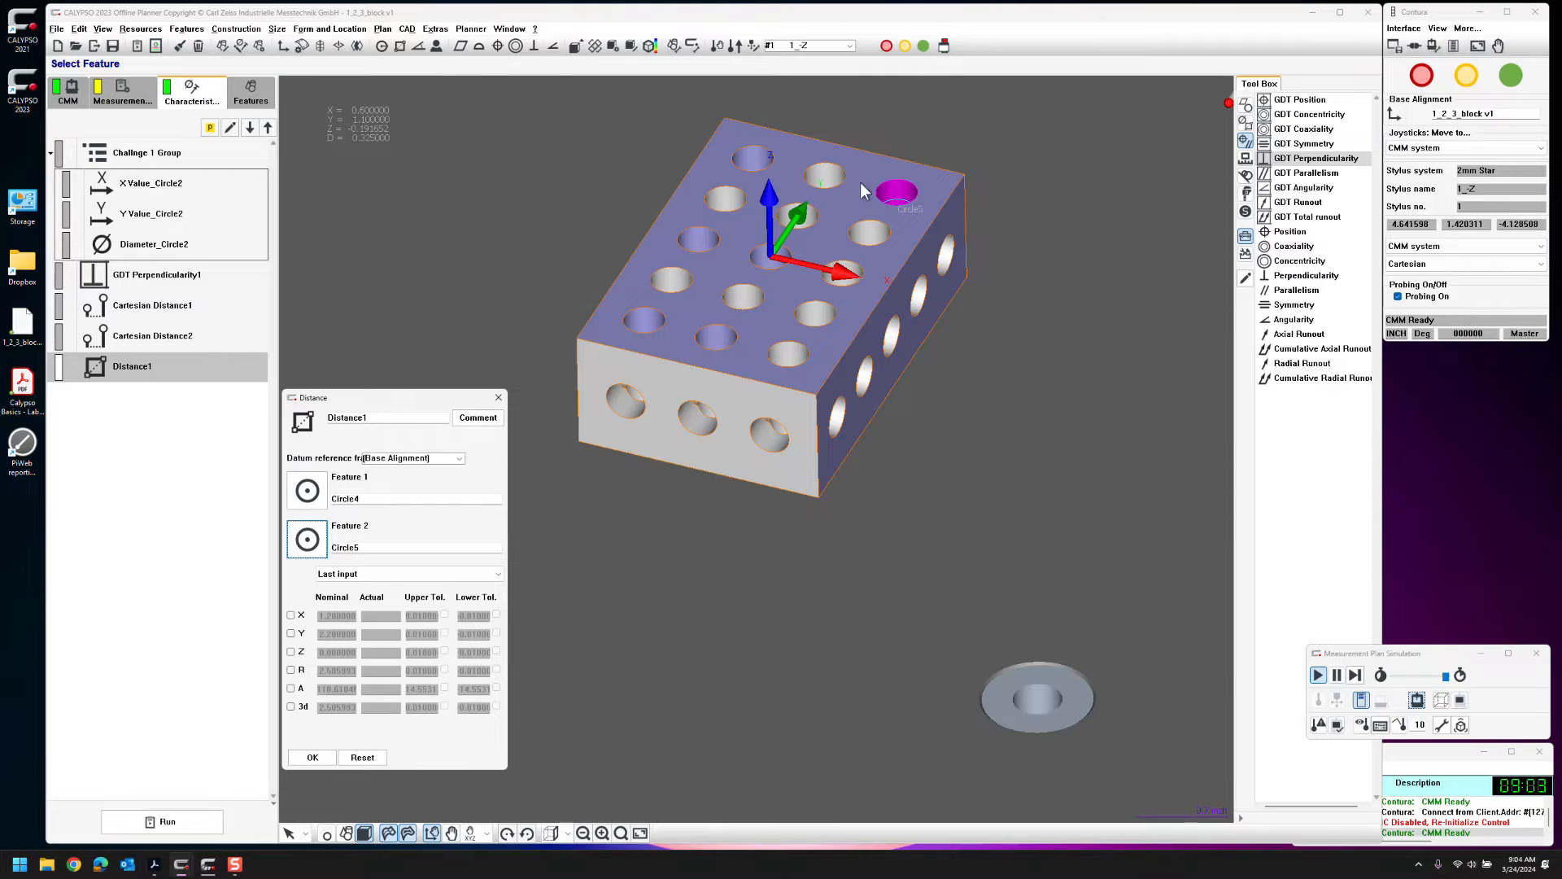
Enable the X and Y components of the distance and rename the characteristic as Distance X and Y
left_click(290, 615)
left_click(292, 632)
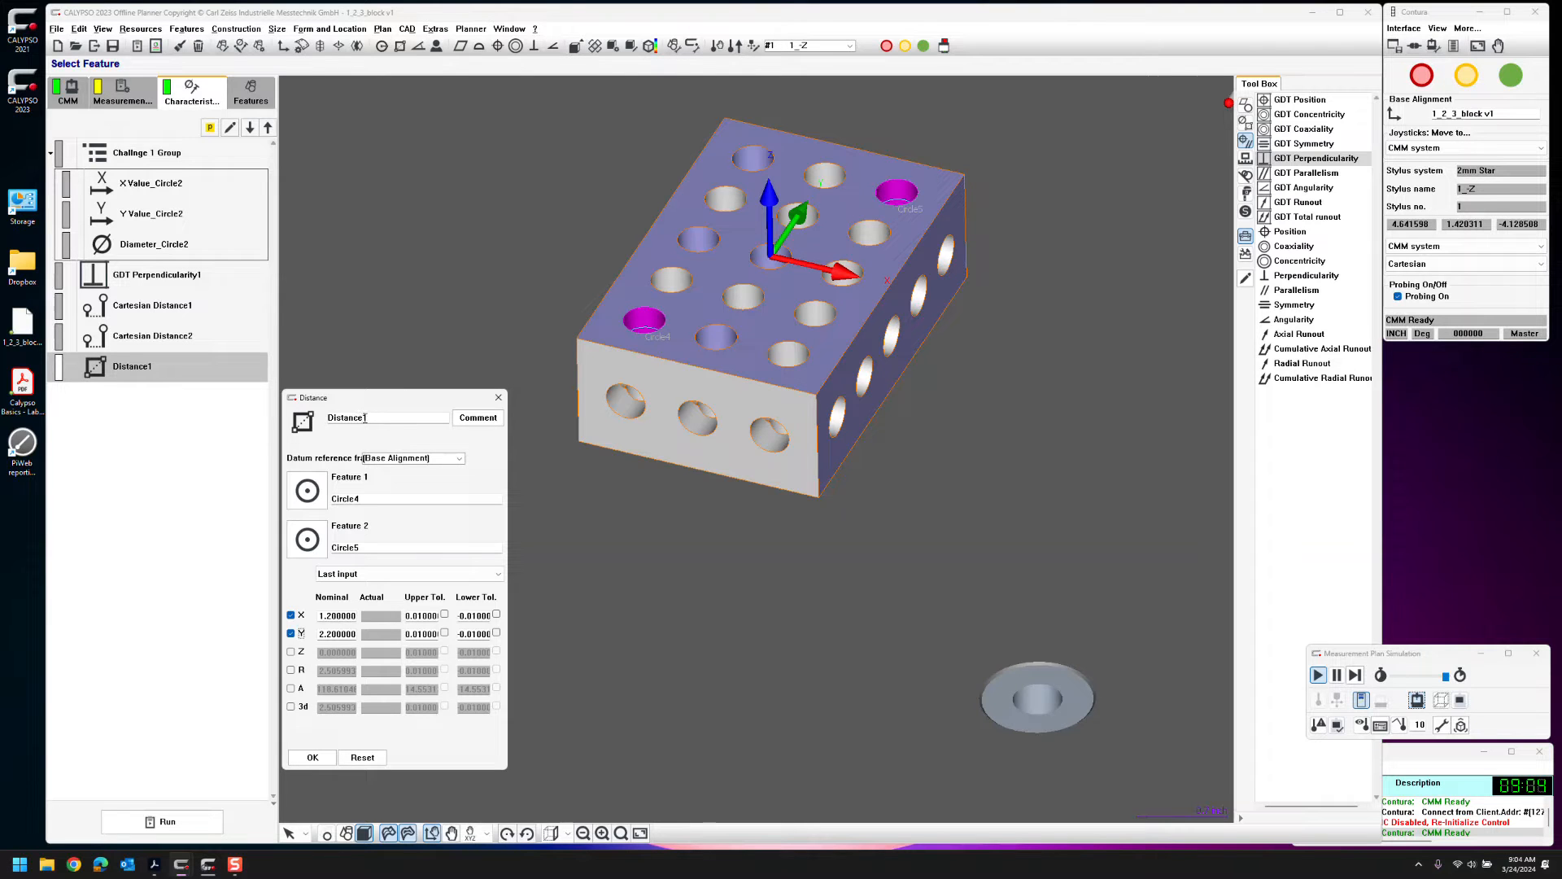
key("BackSpace")
type("X and Y")
left_click(313, 757)
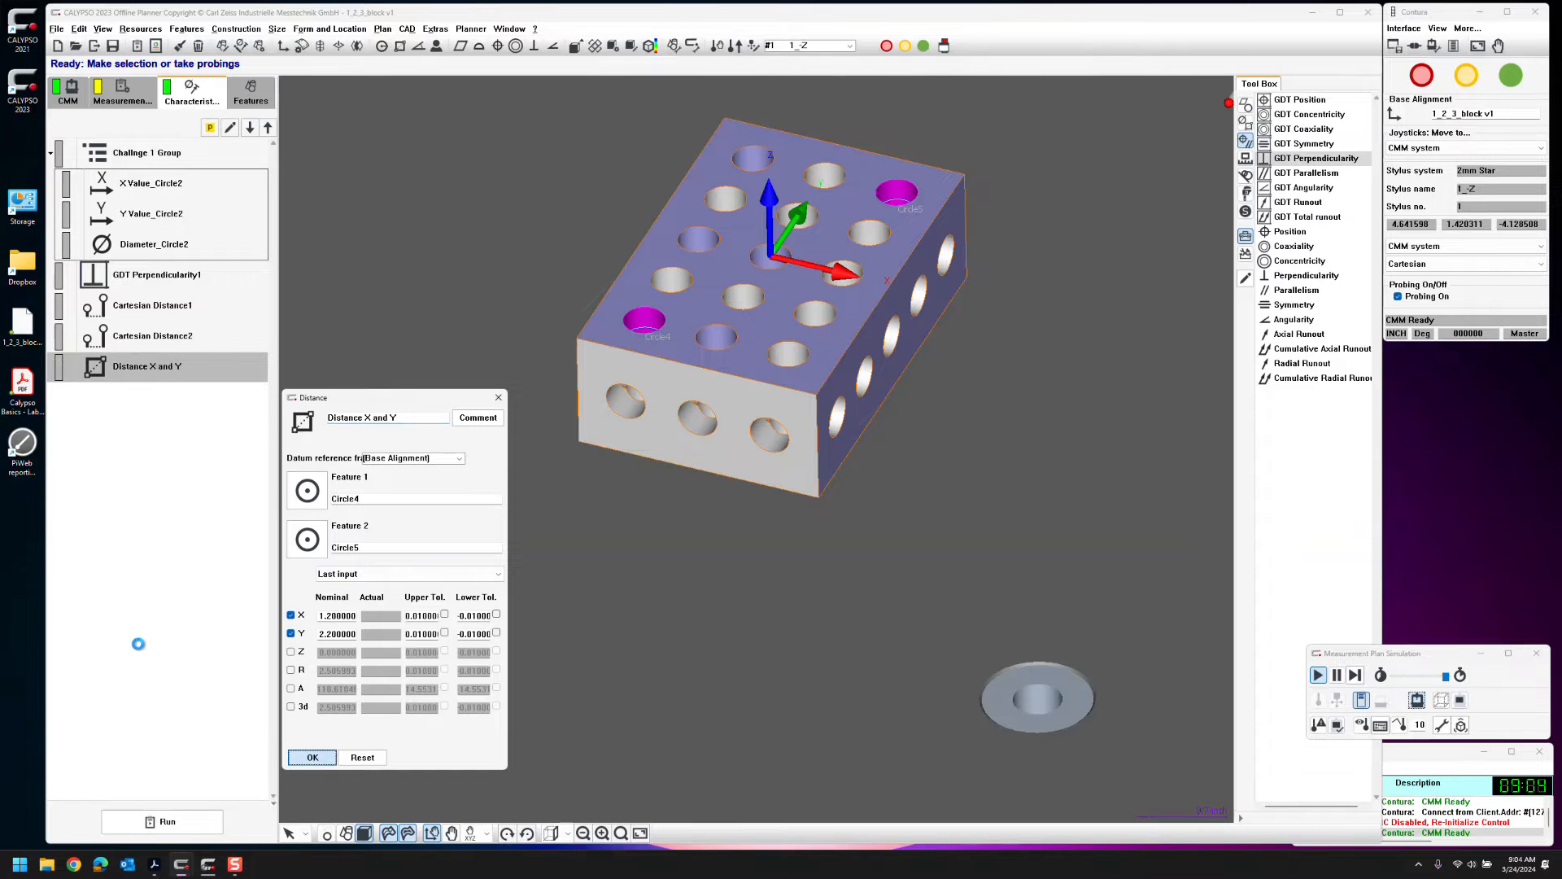
Check the Angle between Features requirement in the Acrobat lab PDF, return to CALYPSO and add a 3d Line feature
left_click(157, 869)
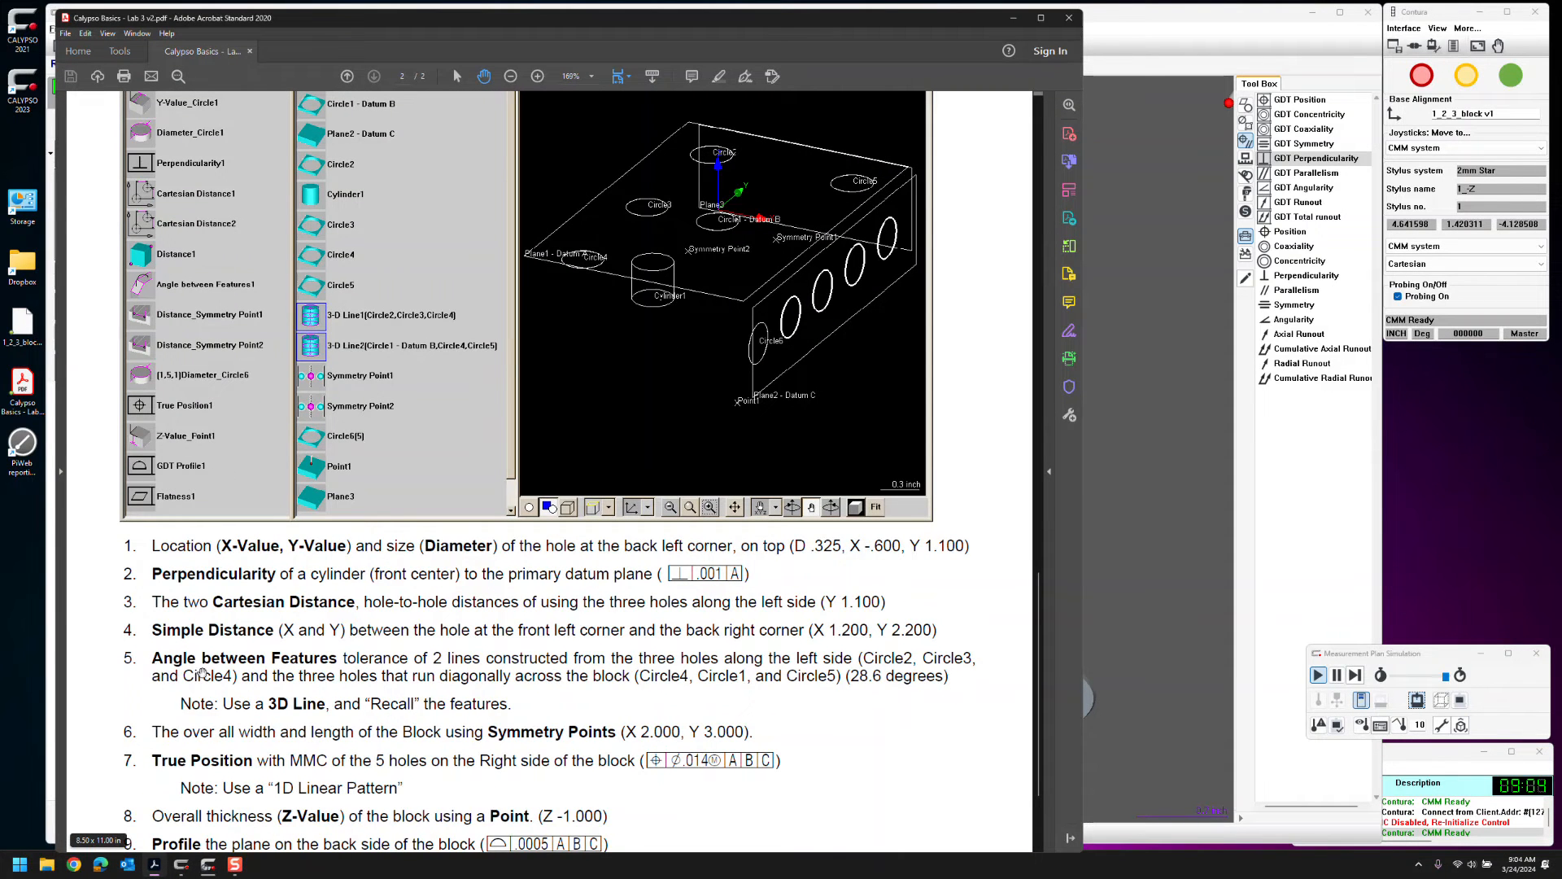
left_click(1014, 23)
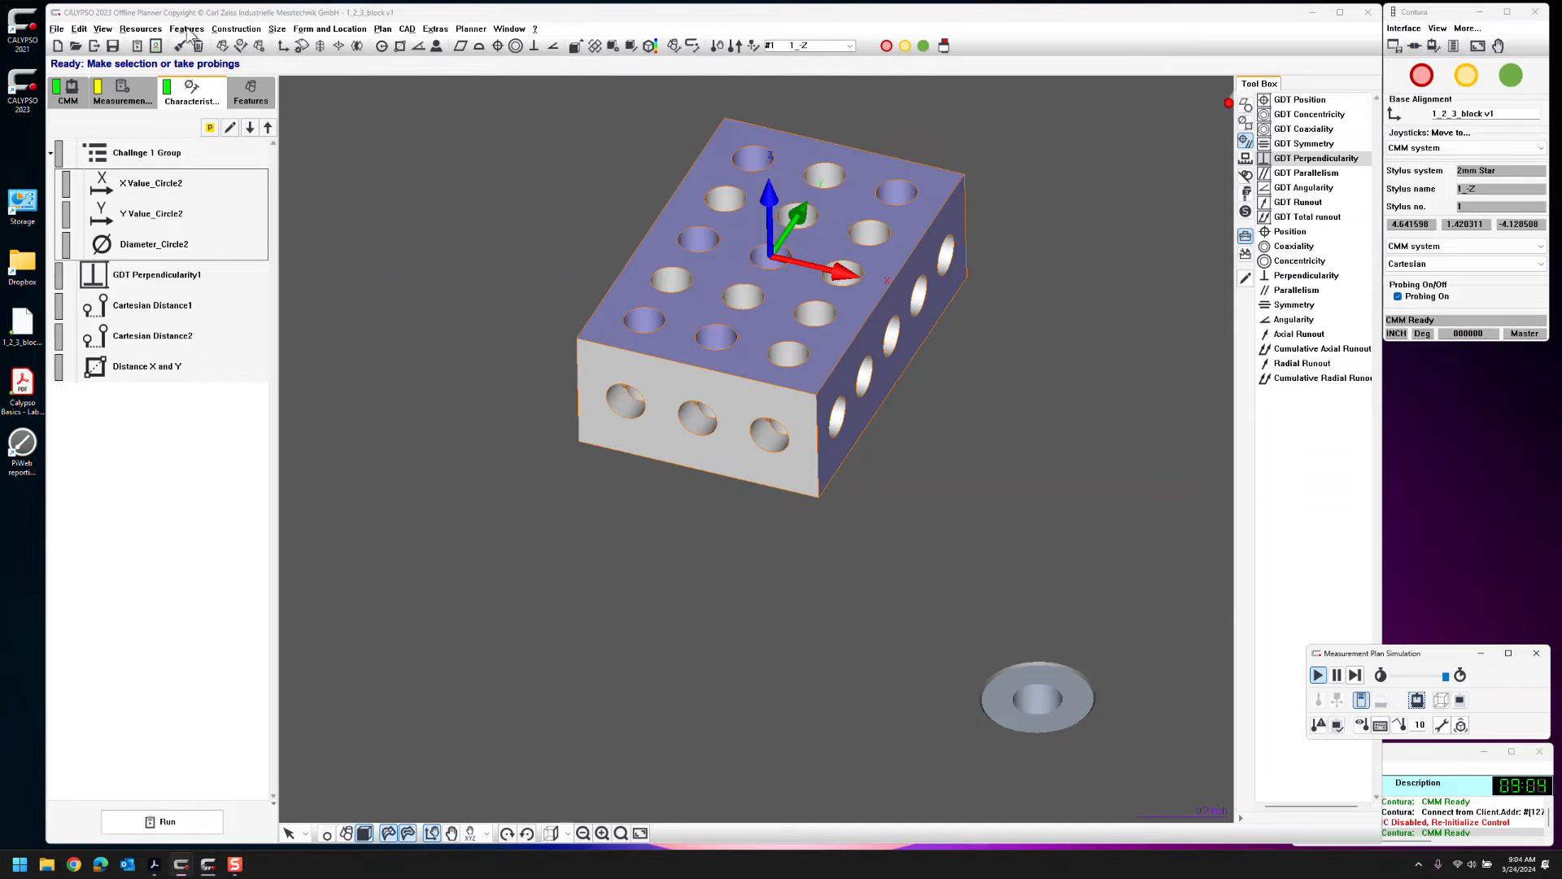
left_click(188, 29)
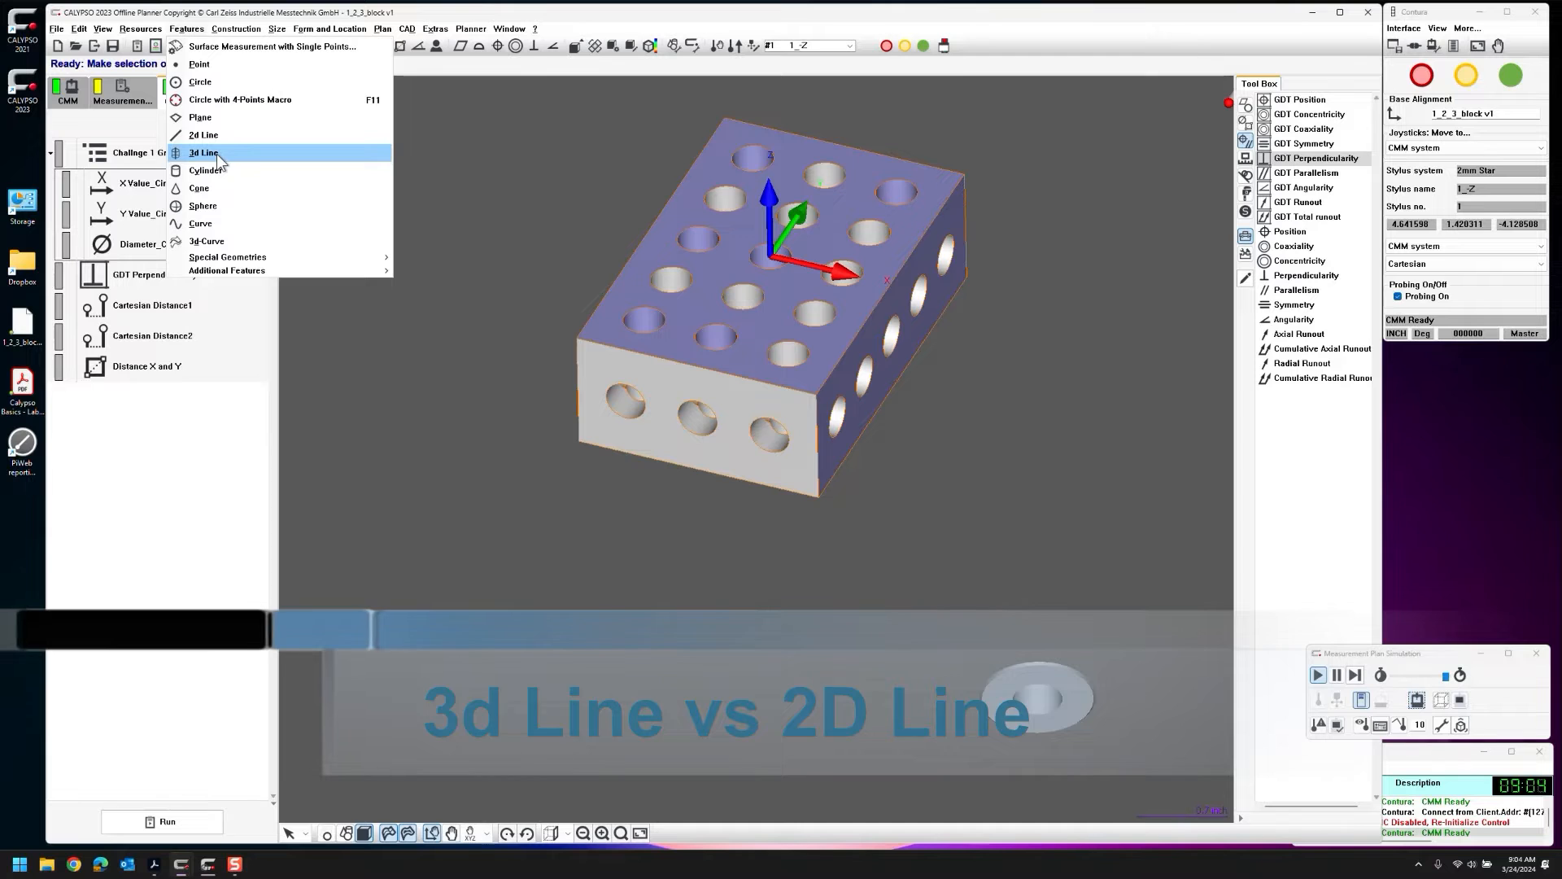
left_click(216, 153)
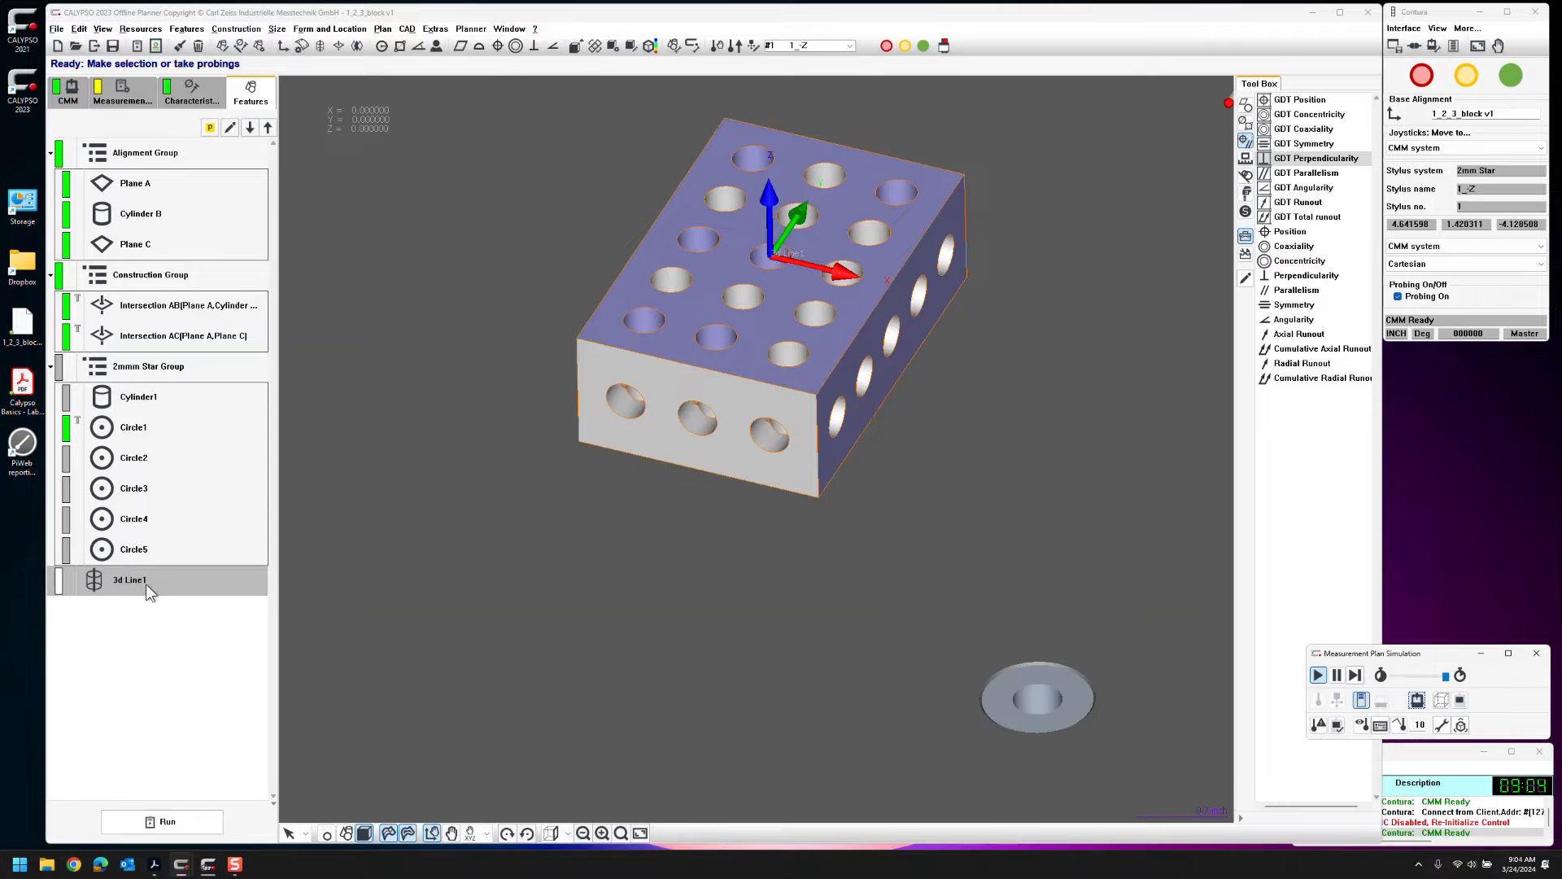
Define 3d Line1 with the Recall nominal definition from Circle2, Circle3 and Circle4
double_click(146, 584)
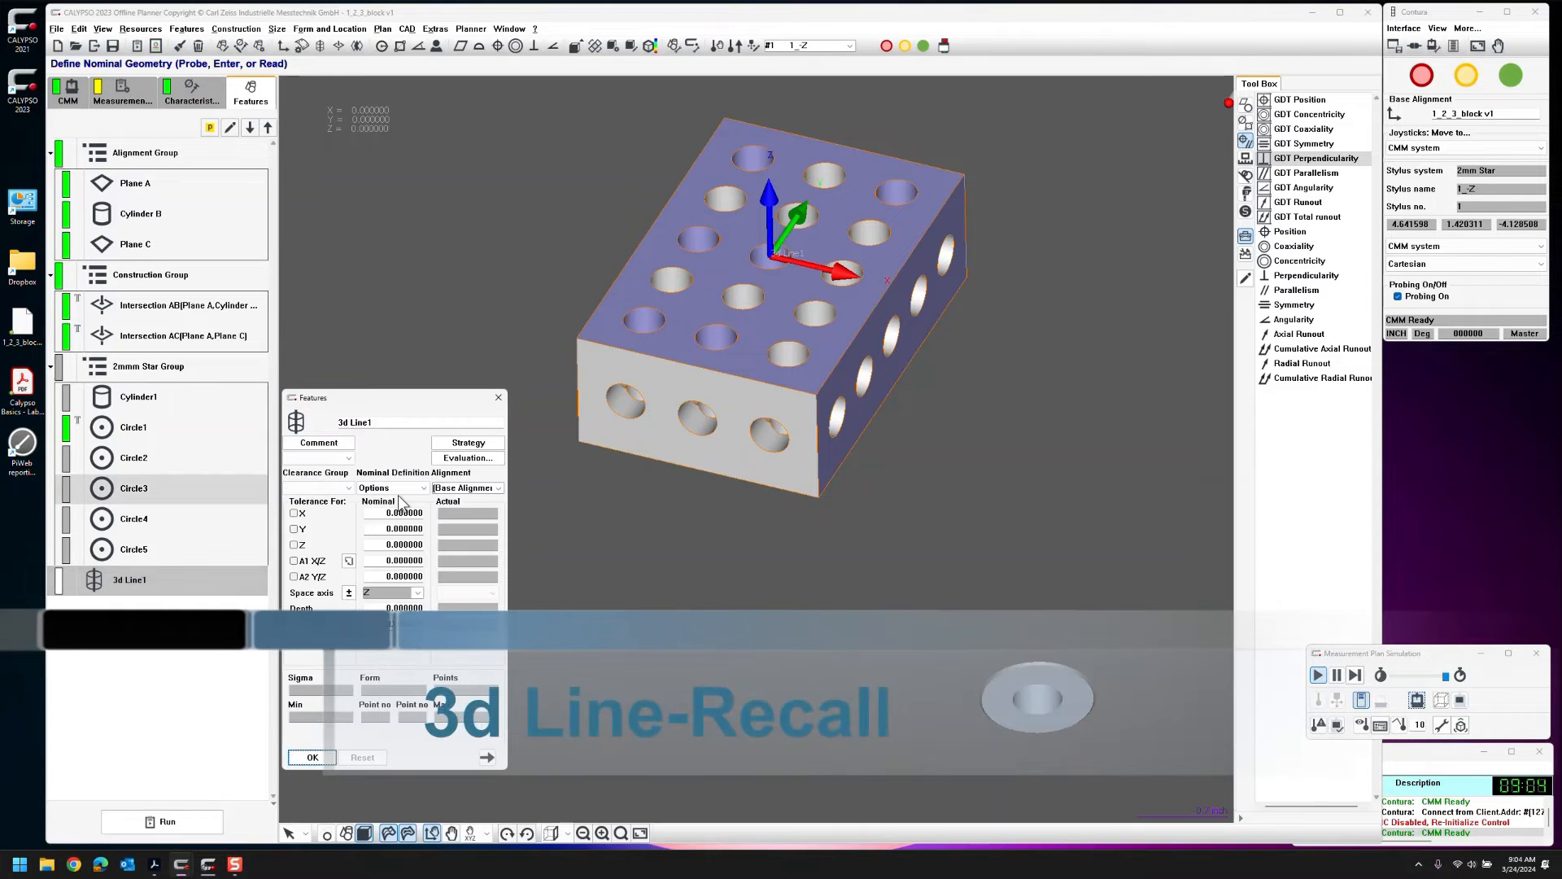
left_click(400, 488)
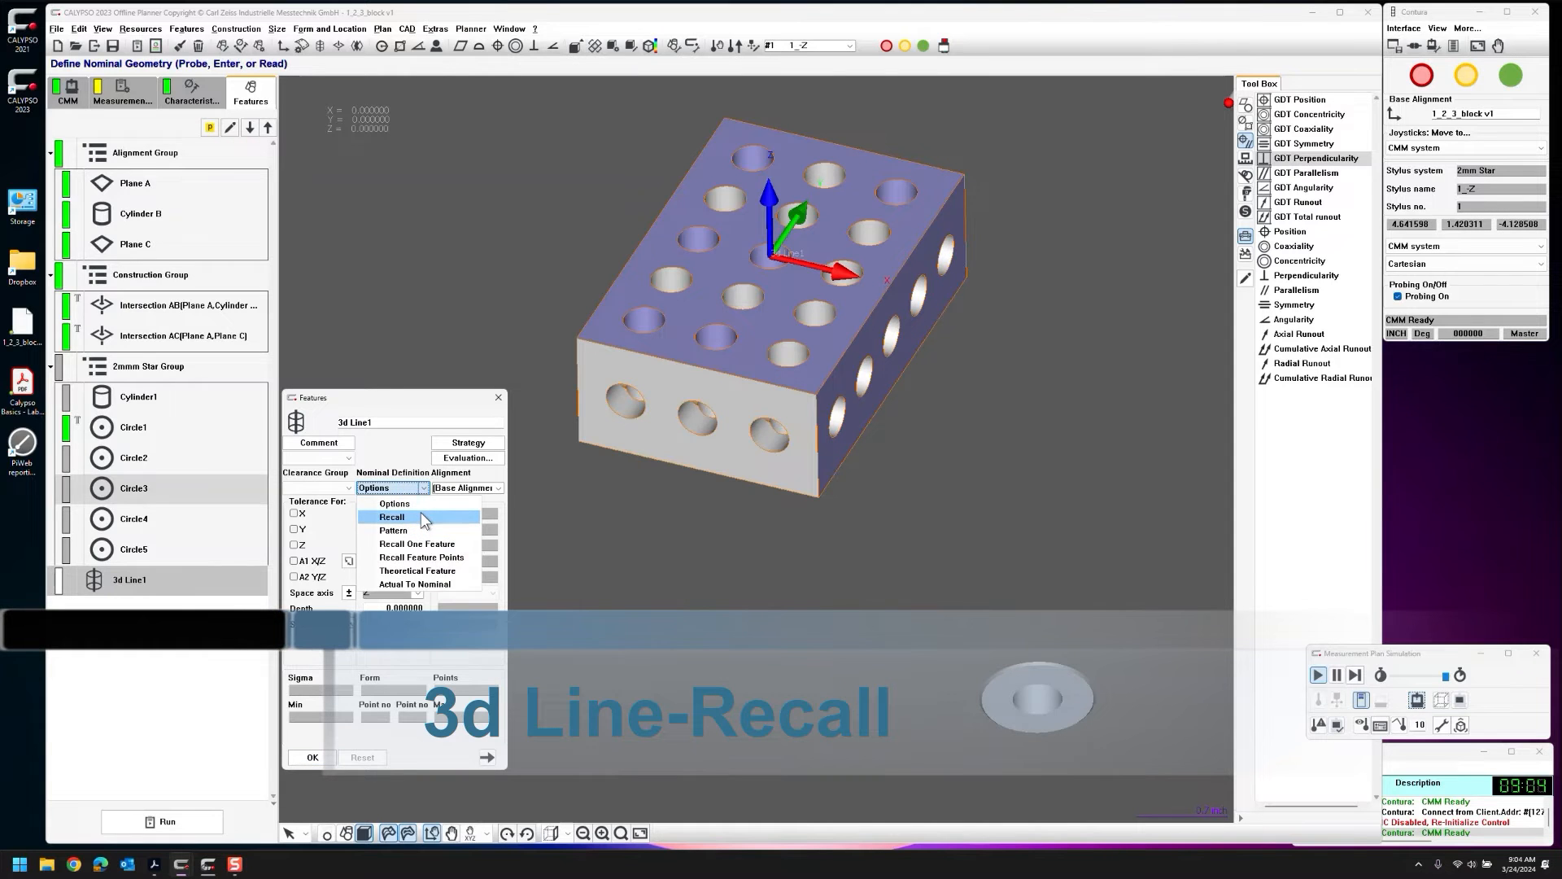
left_click(421, 516)
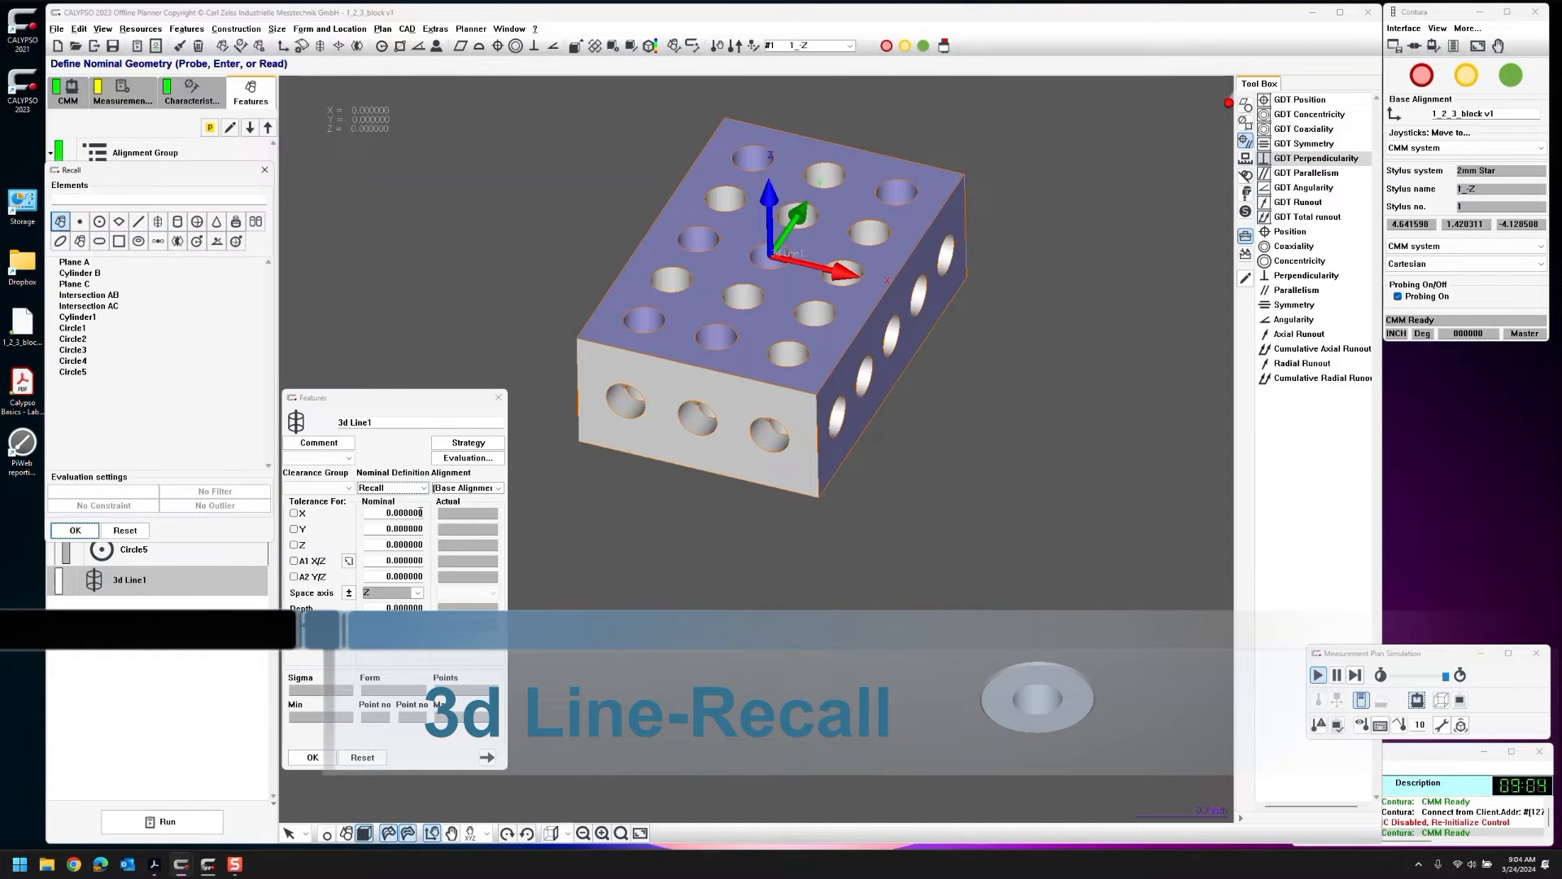
left_click(96, 339)
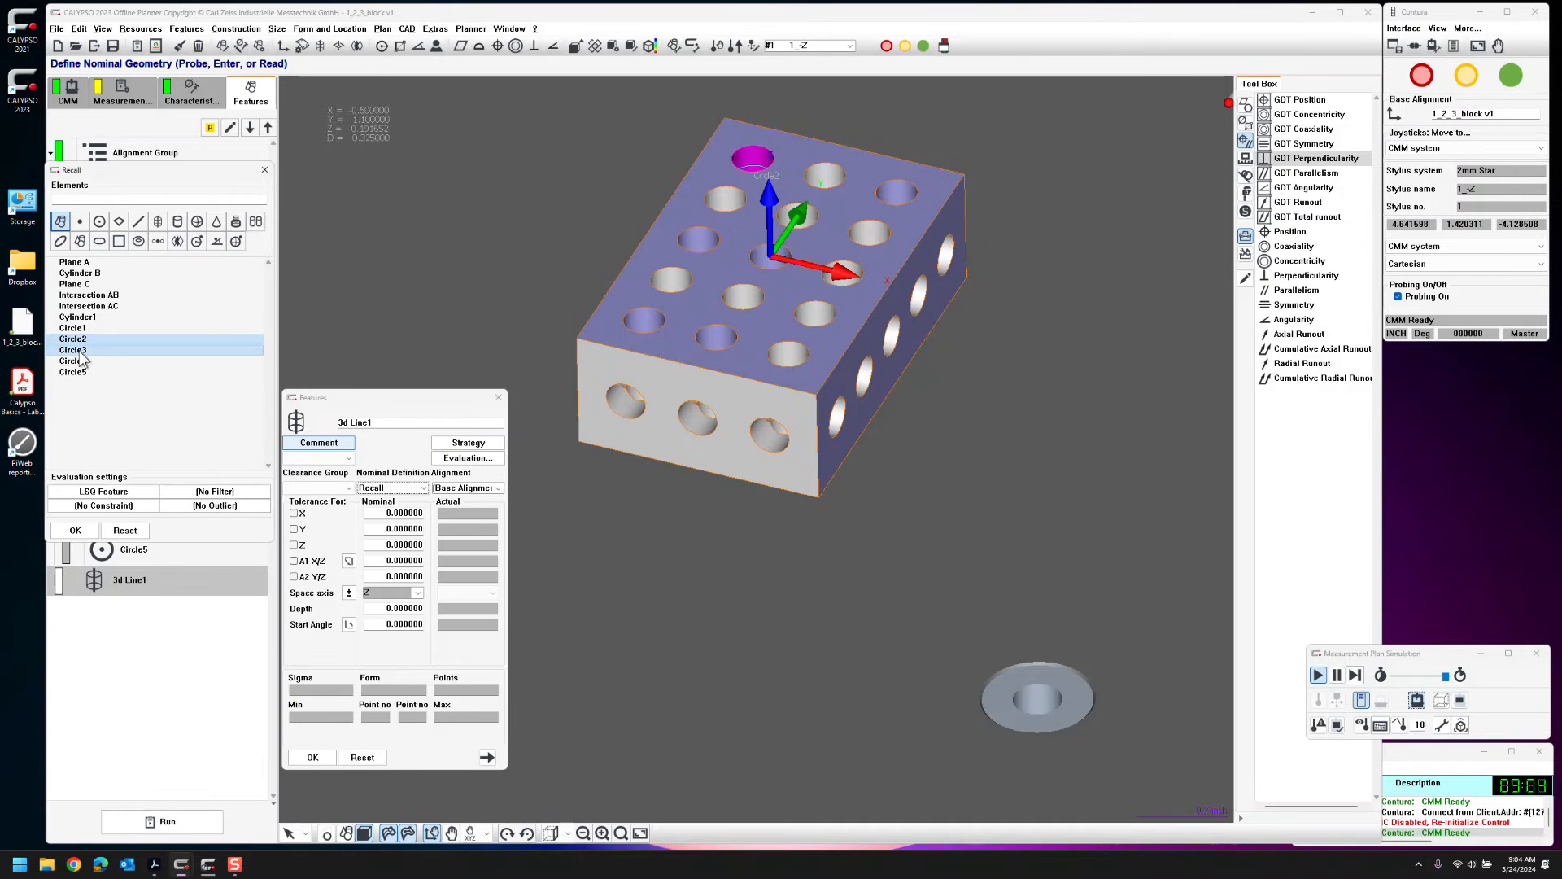
left_click(118, 351, "ctrl")
left_click(88, 361, "ctrl")
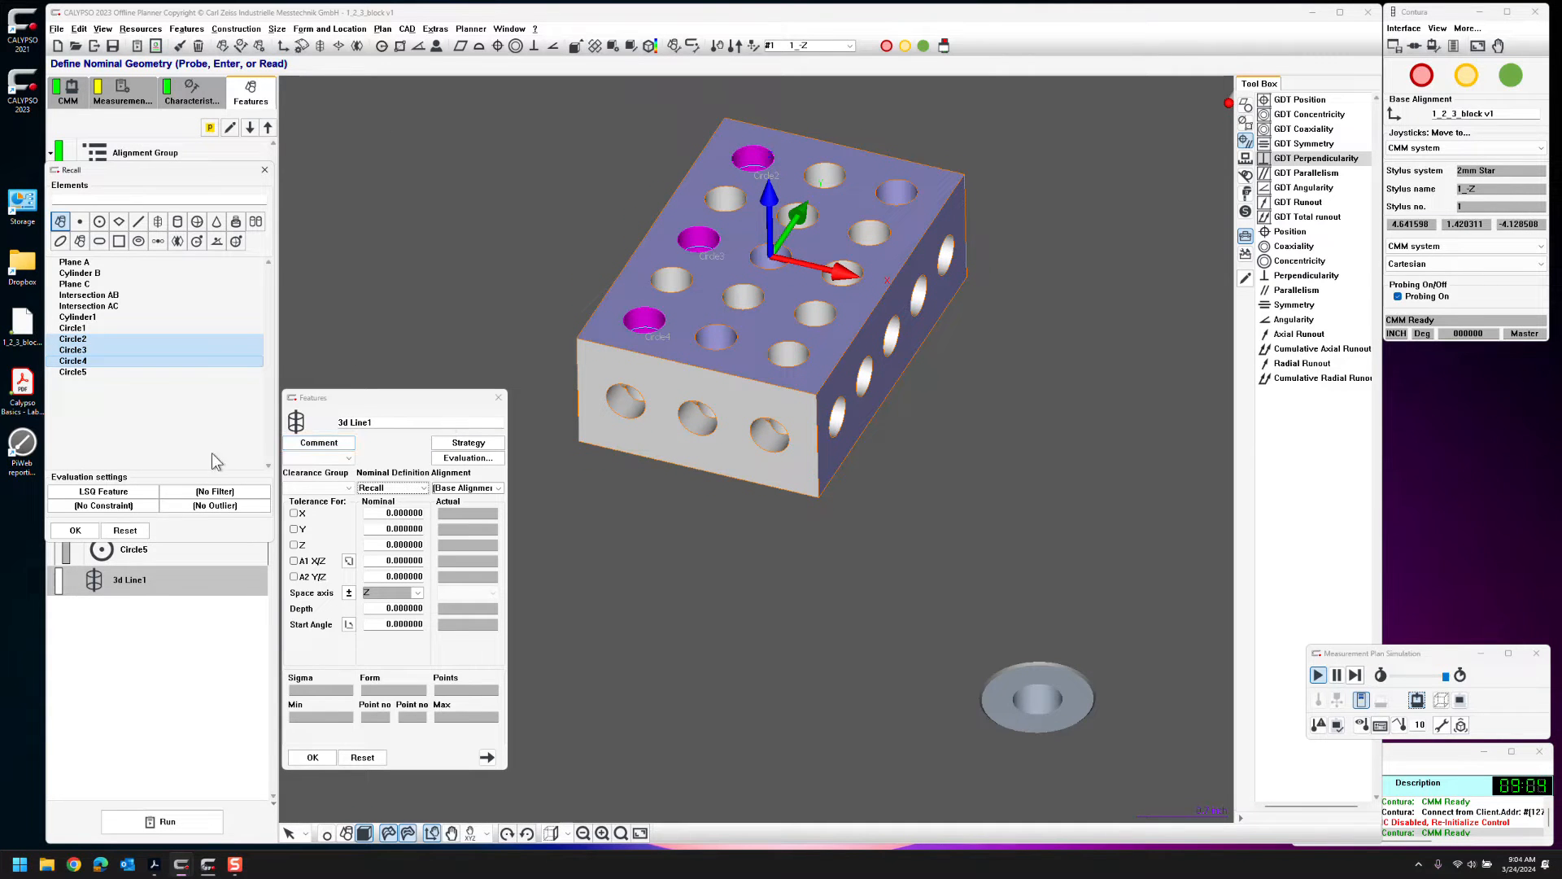
left_click(71, 529)
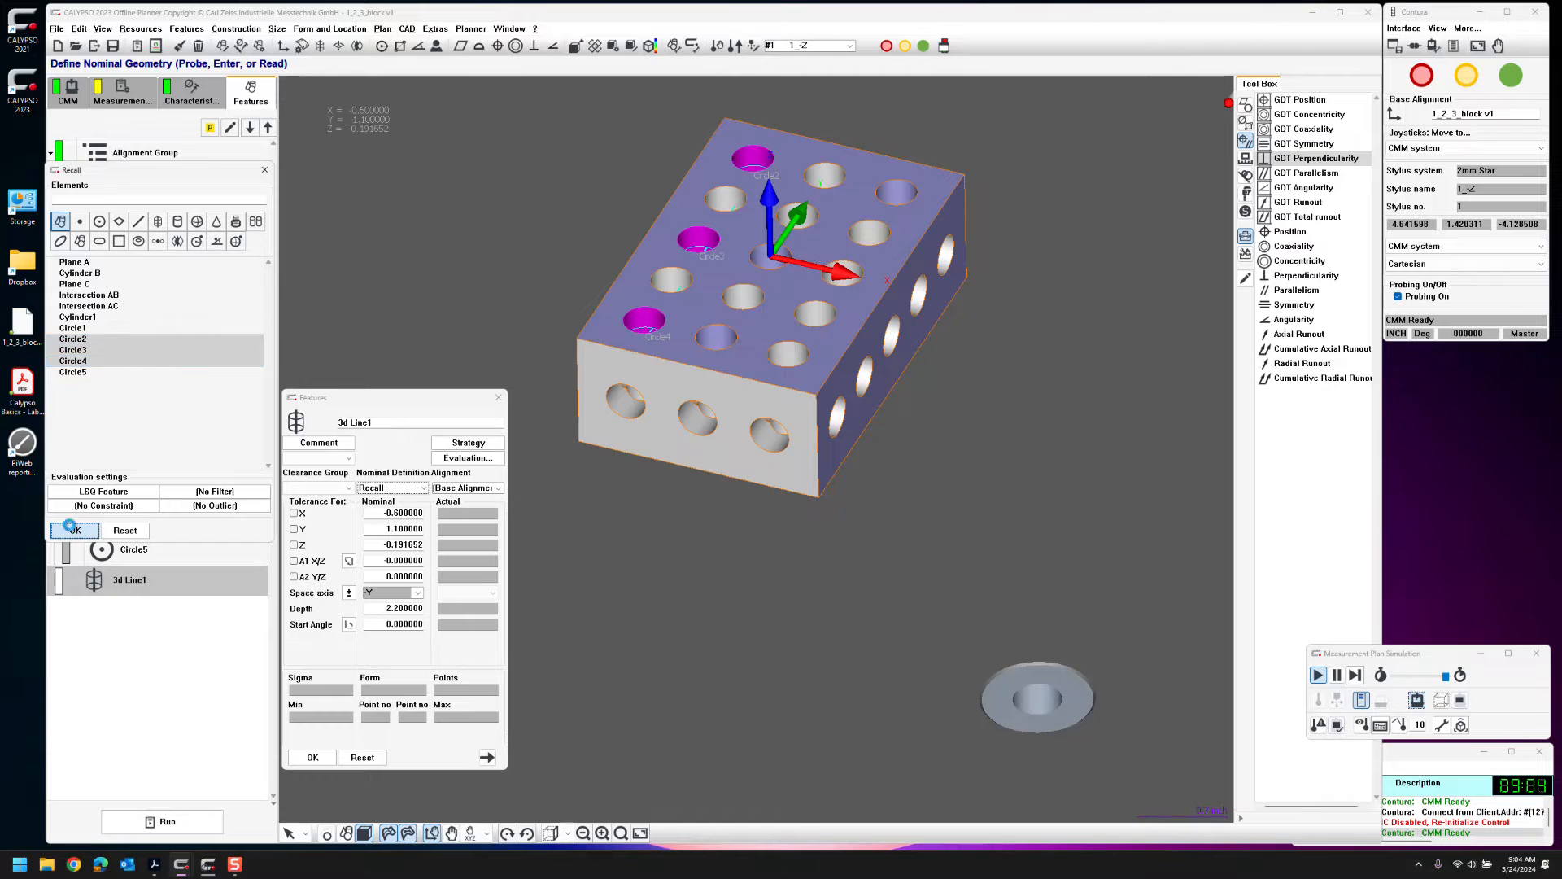
left_click(313, 757)
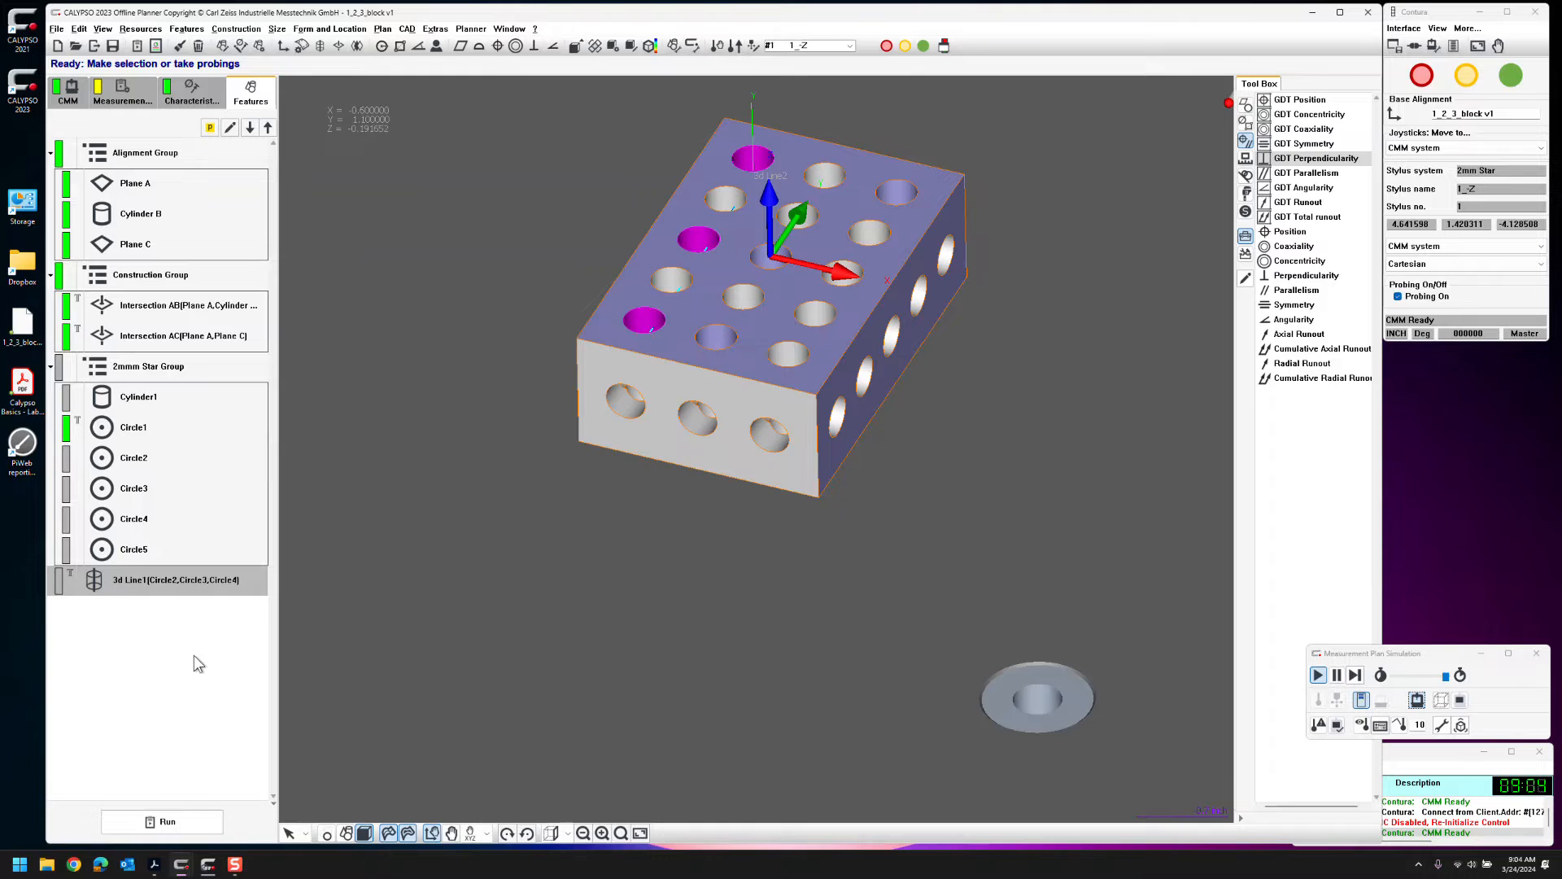
Duplicate the 3D line and recall Circle4, Circle1 and Circle5 for the copy instead
key("ctrl+v")
double_click(179, 613)
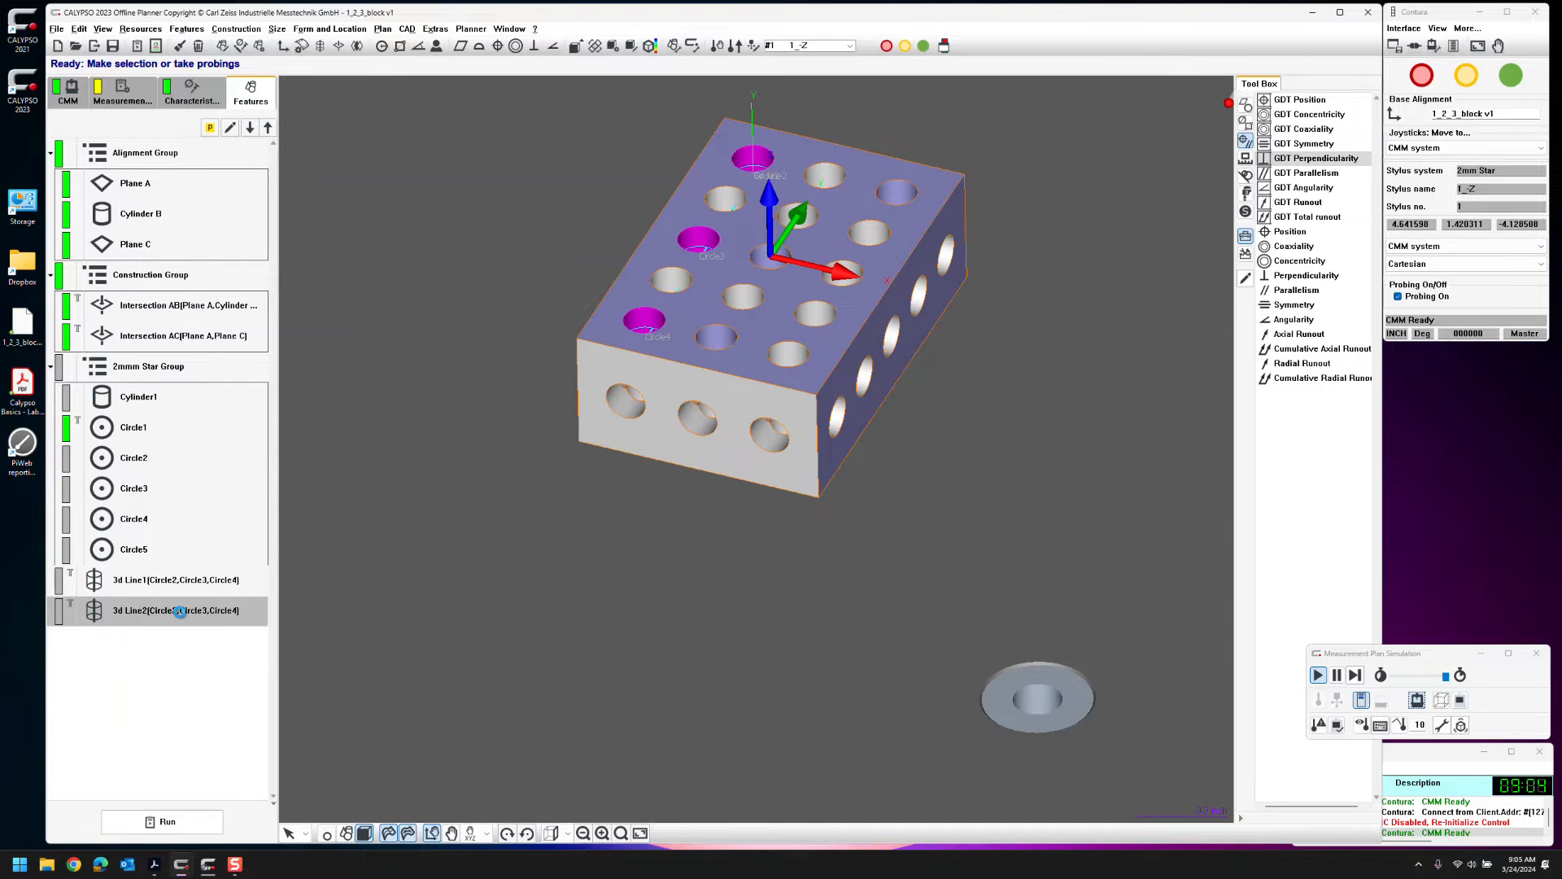
left_click(480, 445)
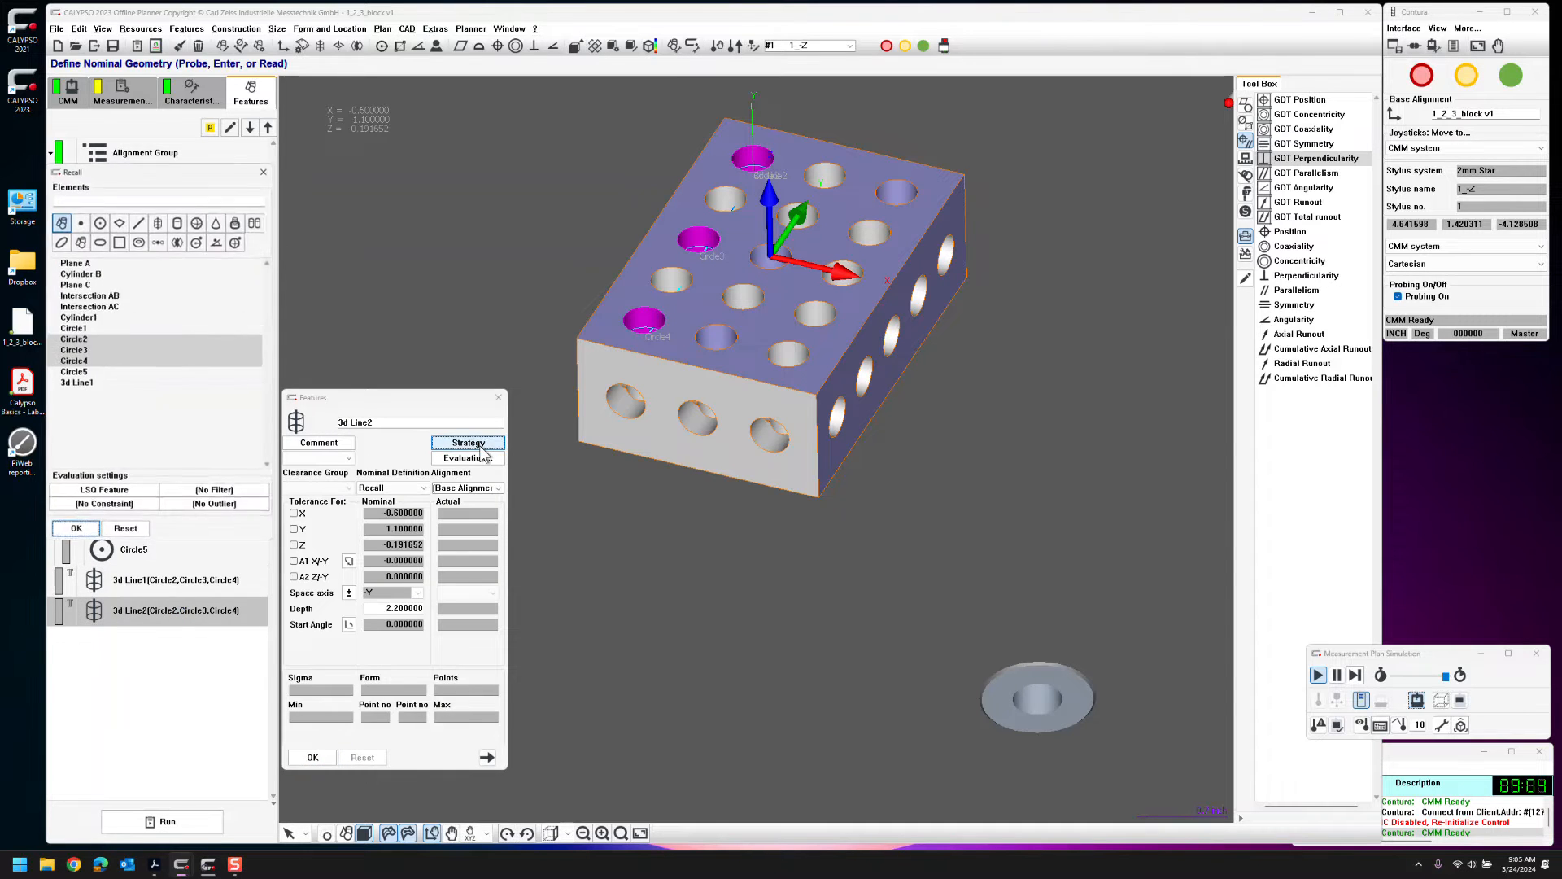
left_click(87, 362, "ctrl")
left_click(88, 362)
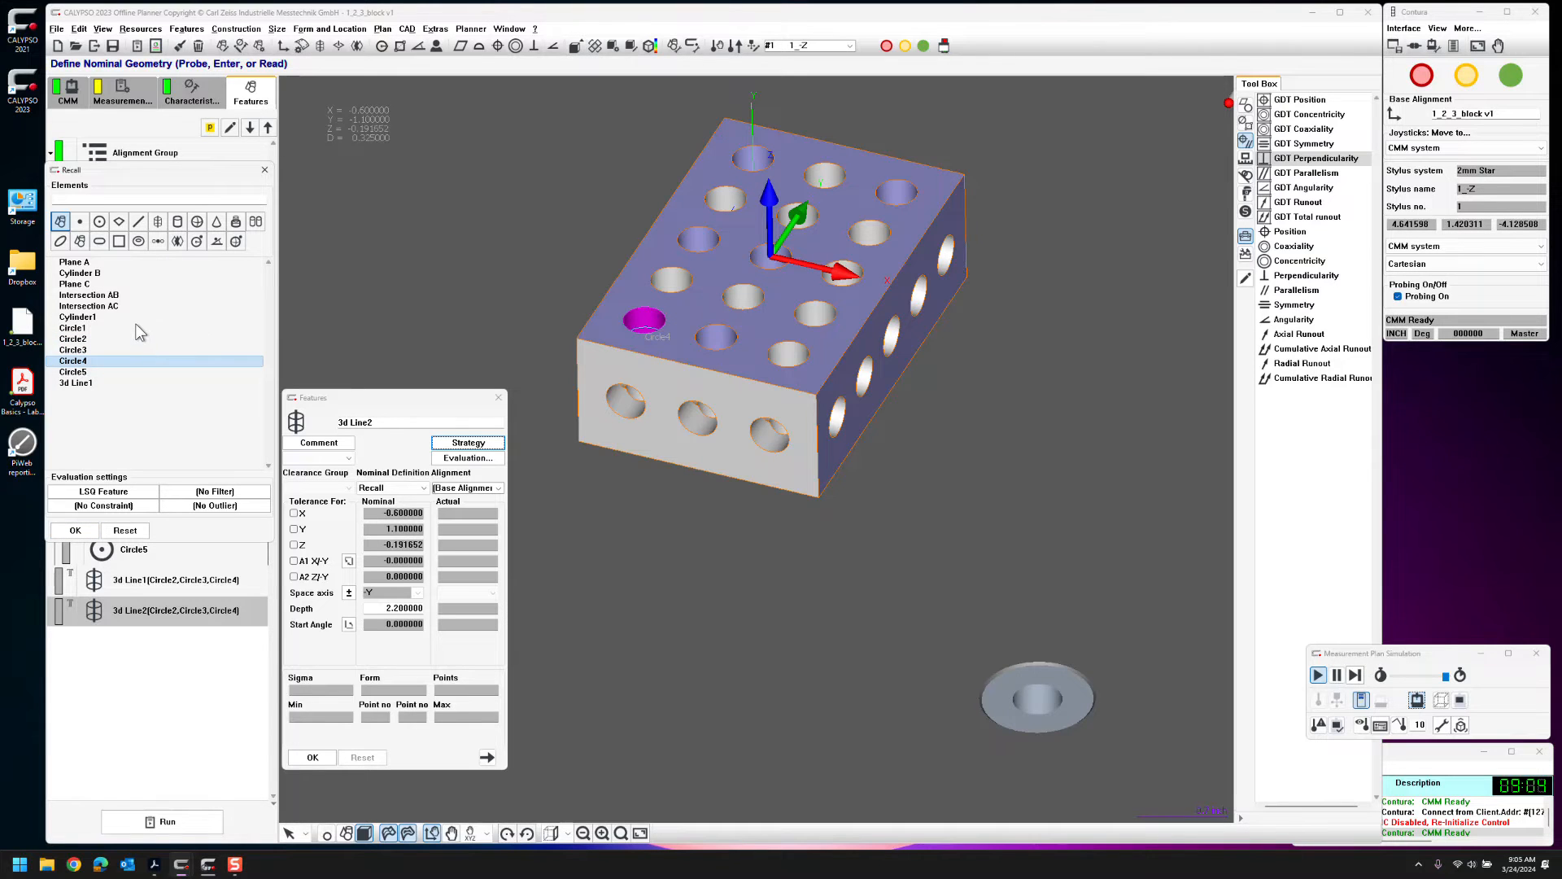
left_click(84, 327, "ctrl")
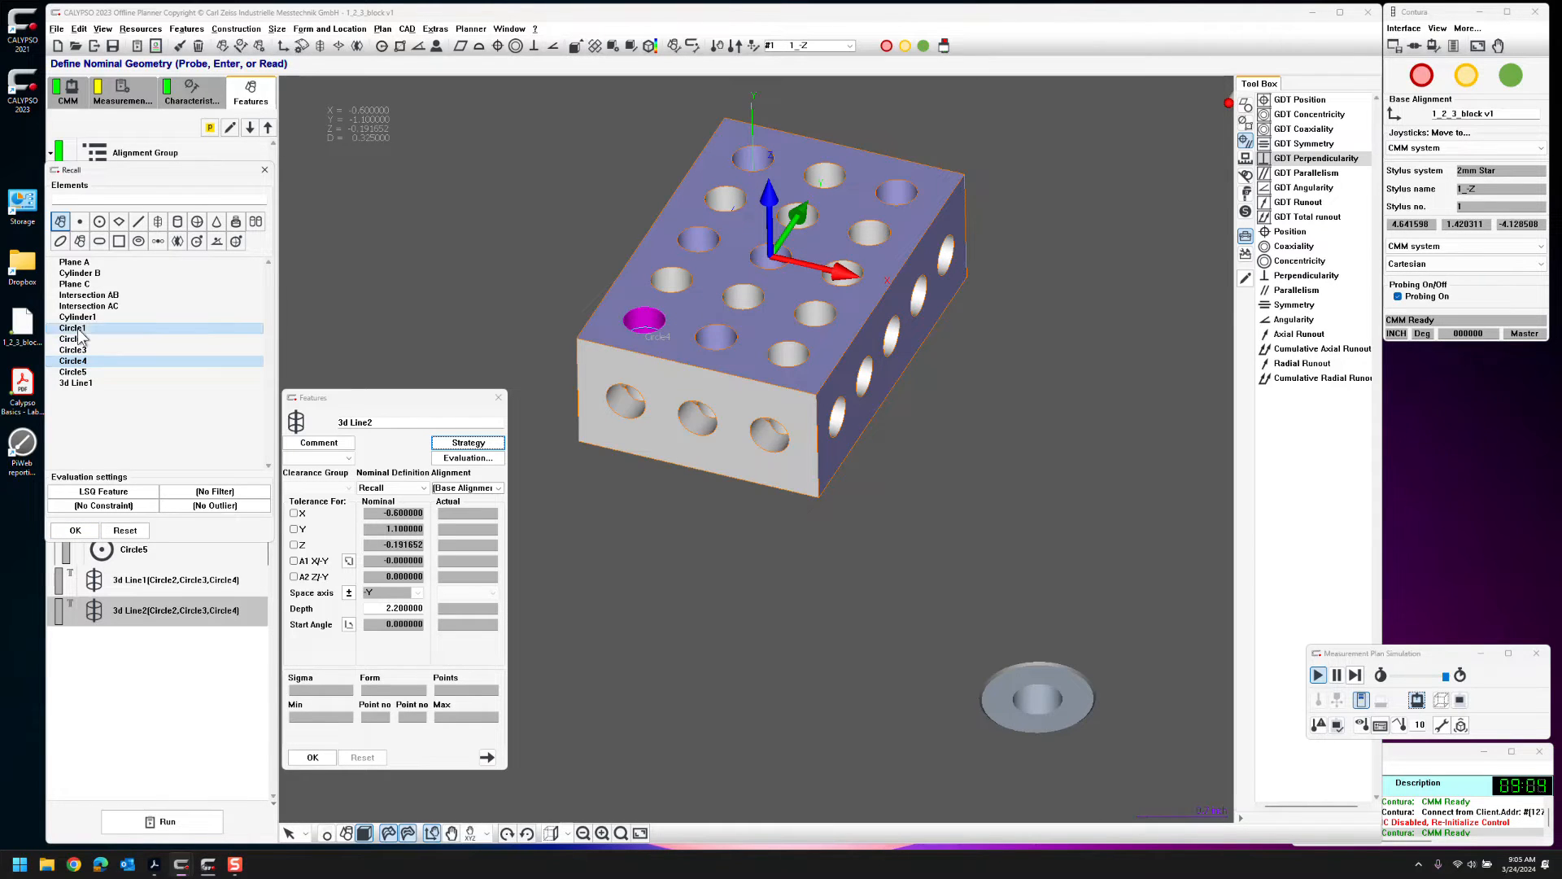
left_click(81, 372, "ctrl")
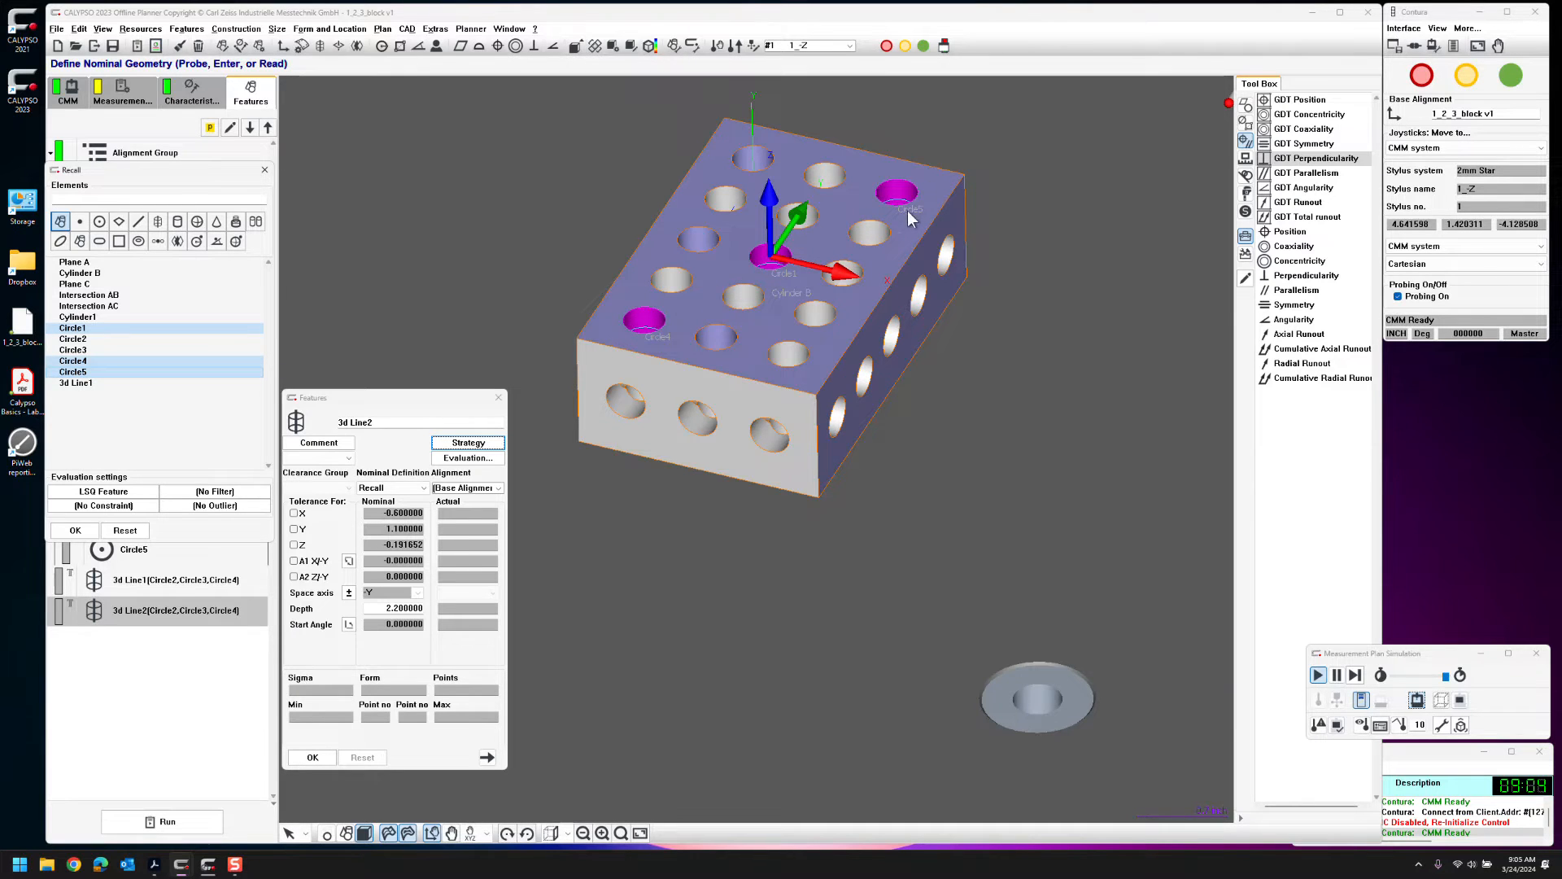
left_click(80, 530)
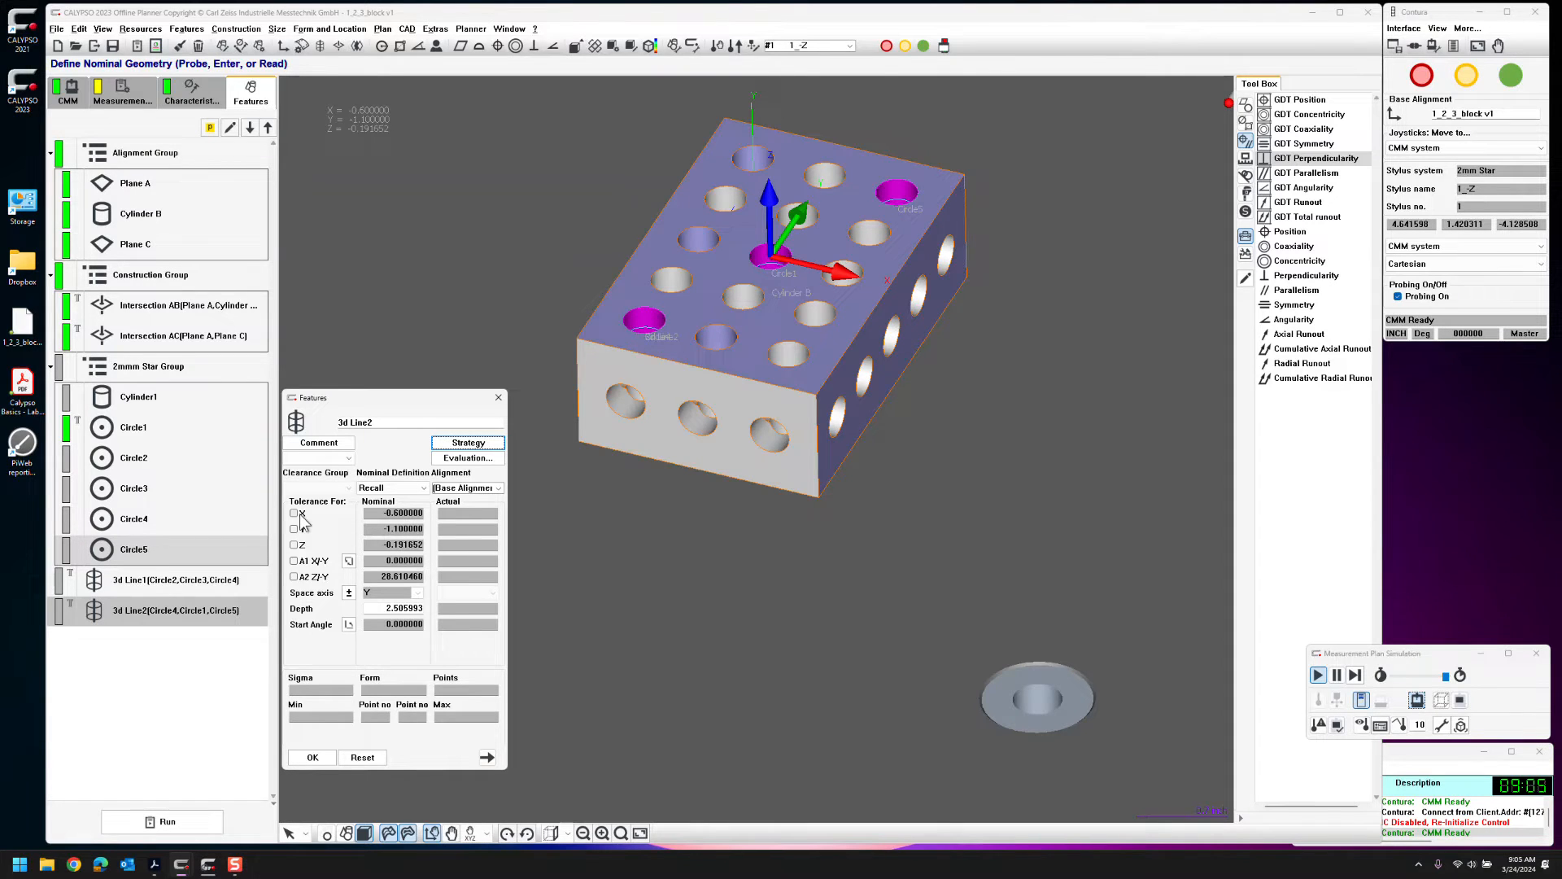
Display the block as a wireframe to inspect the diagonal 3D line, and accept the 3d Line2 definition
middle_click_drag(699, 457, 730, 553)
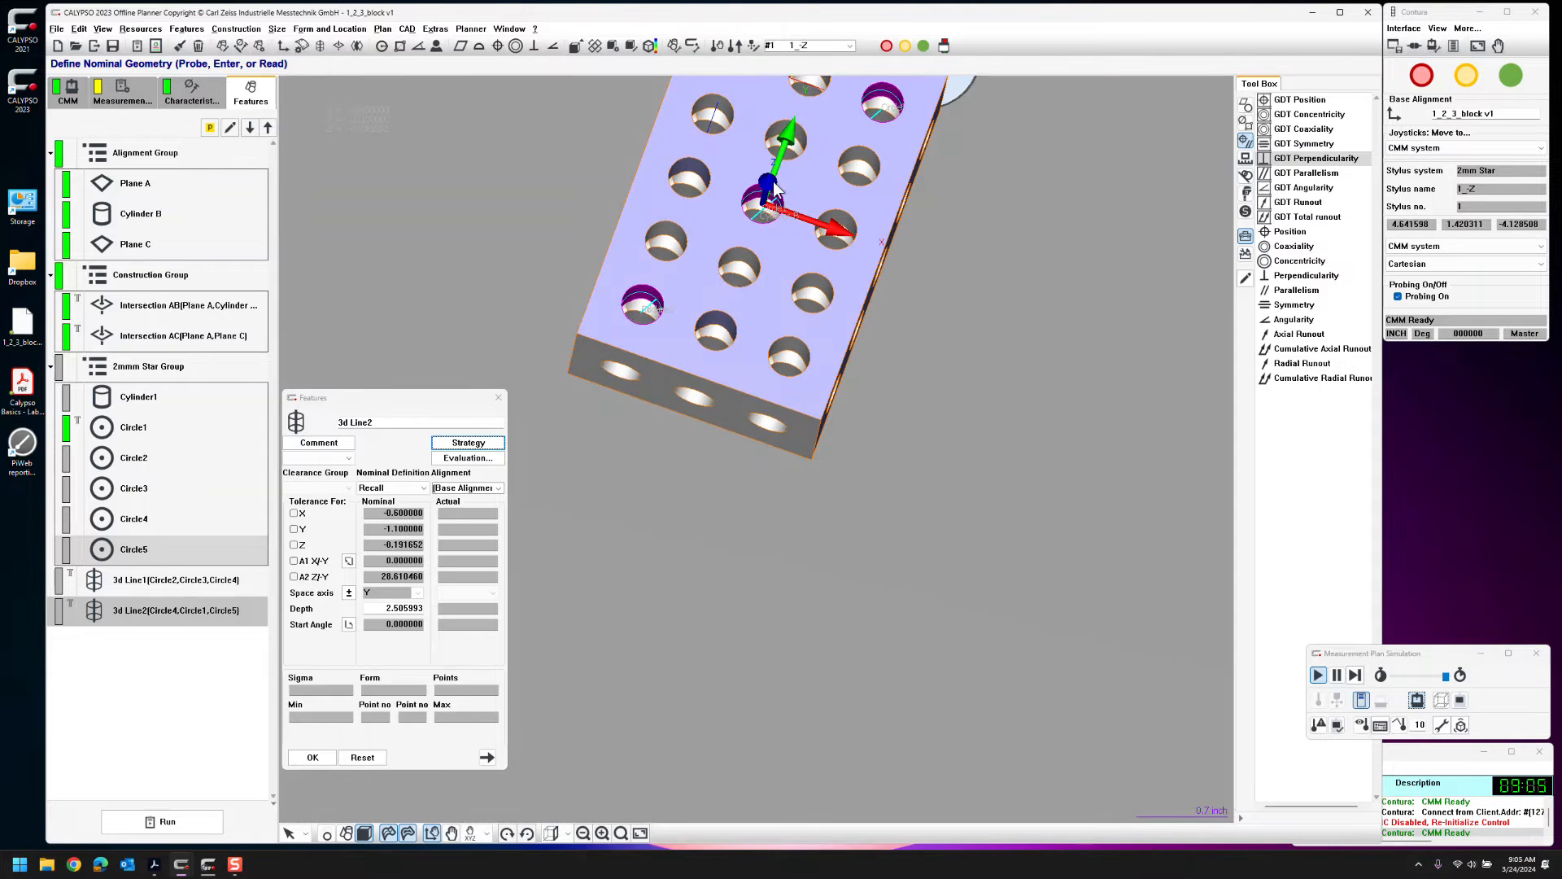
mouse_move(672, 359)
middle_mouse_down()
mouse_move(662, 329)
mouse_move(670, 355)
middle_mouse_up()
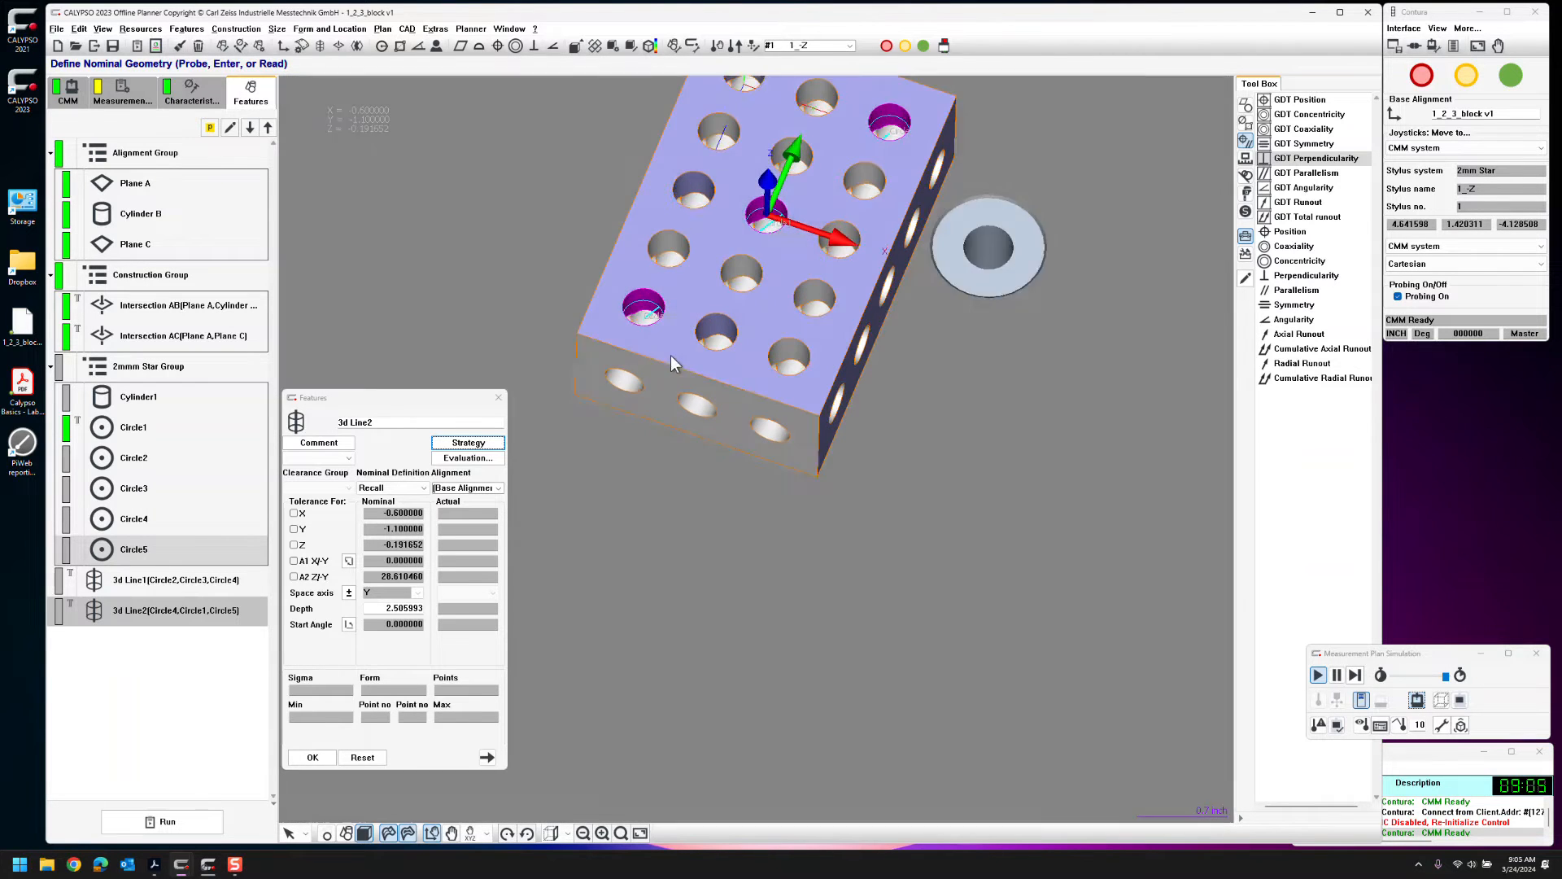
left_click(406, 834)
middle_click_drag(638, 680, 639, 627)
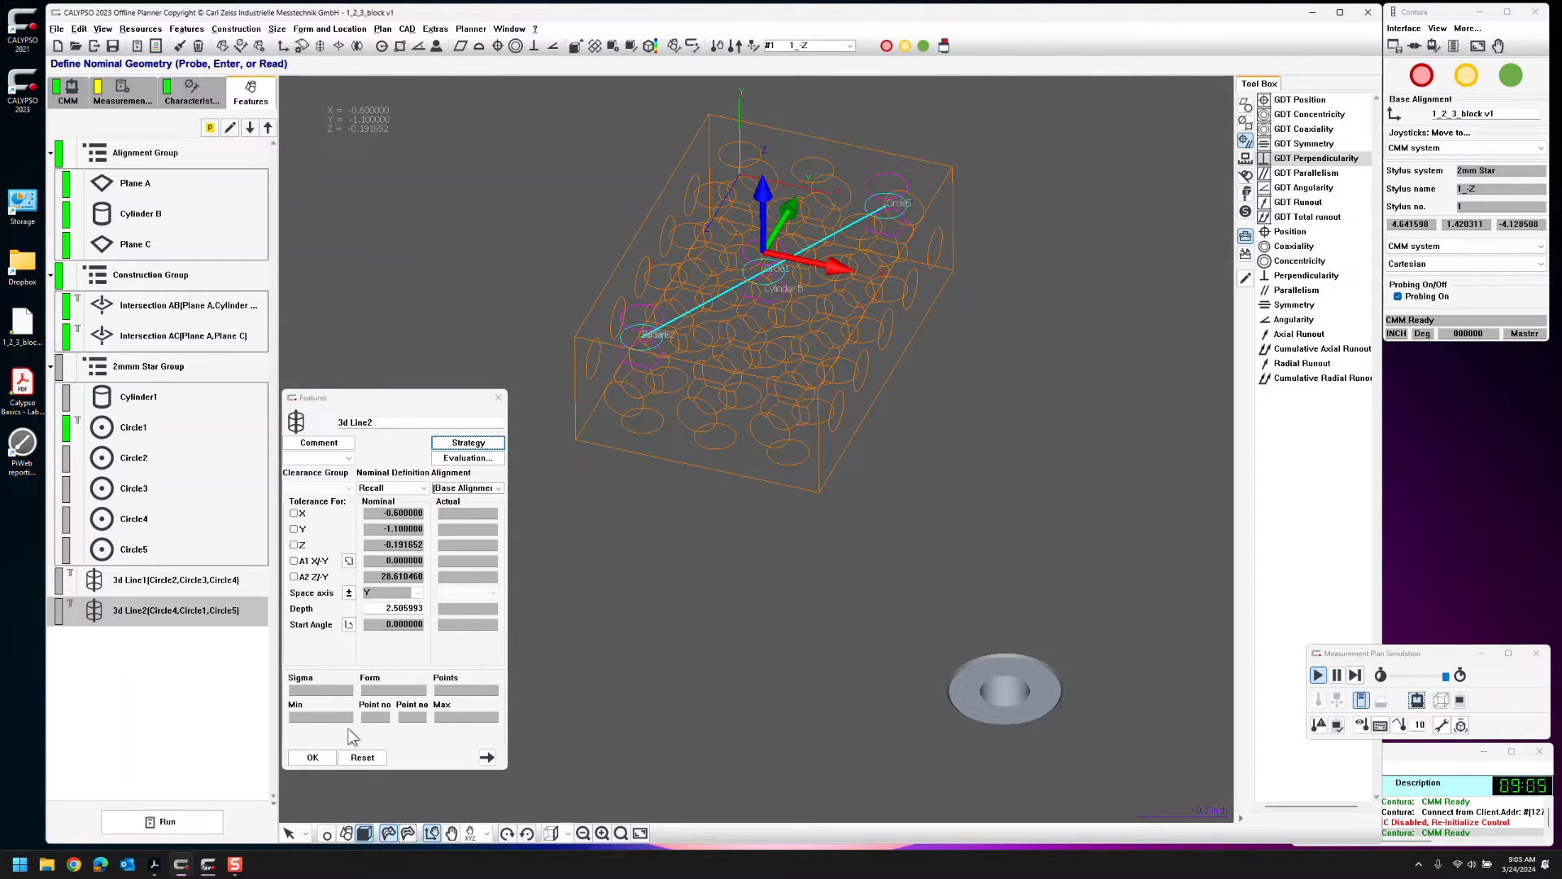
left_click(313, 755)
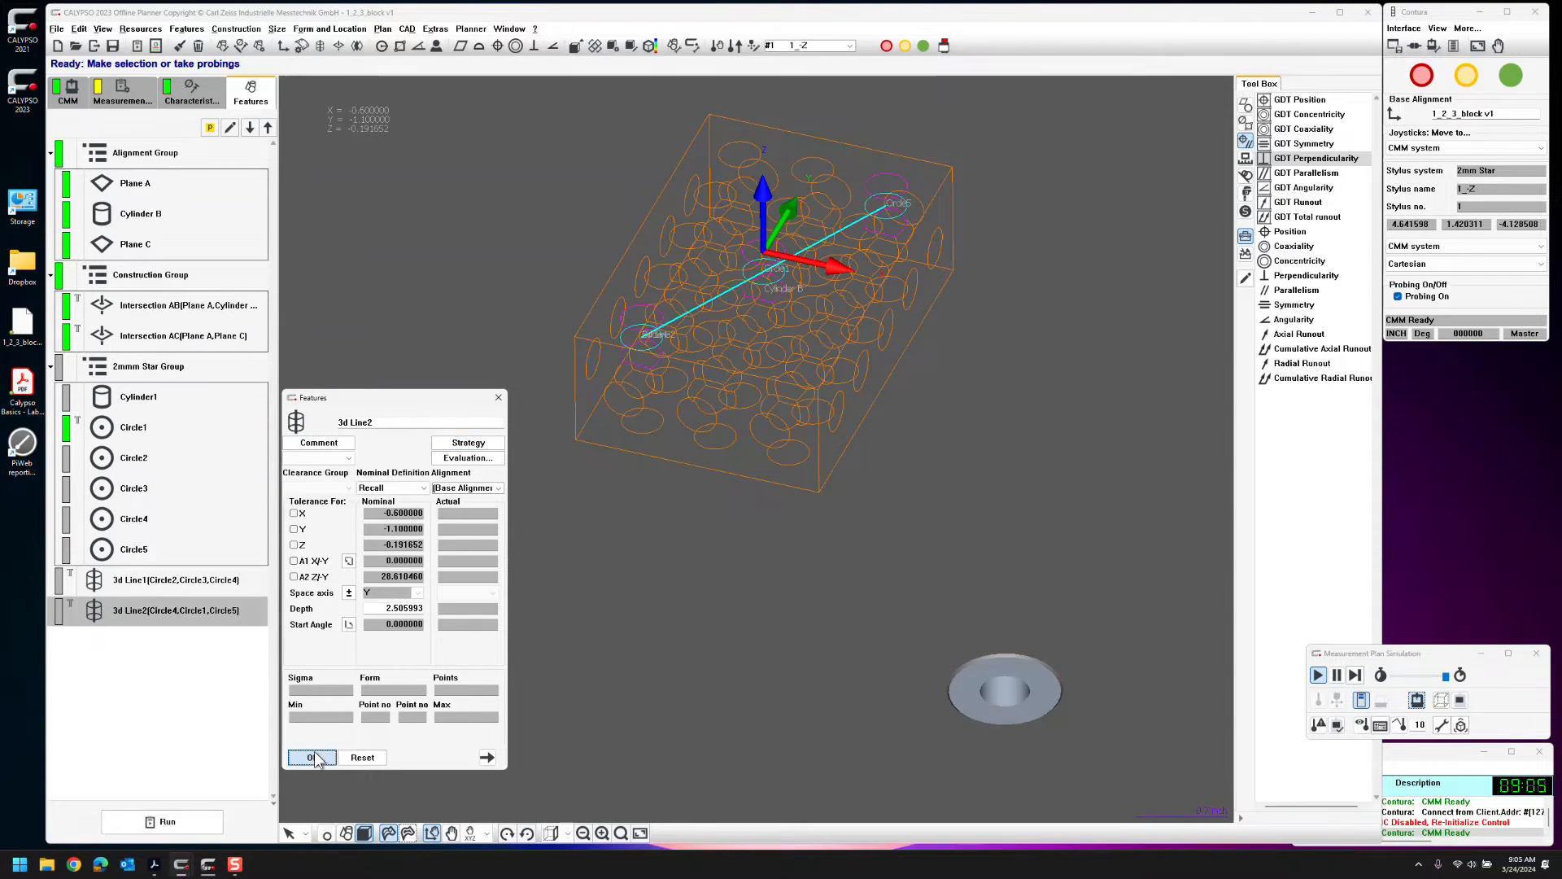
Move 3d Line1 and 3d Line2 into the Construction Group below Intersection AC
left_click(149, 580)
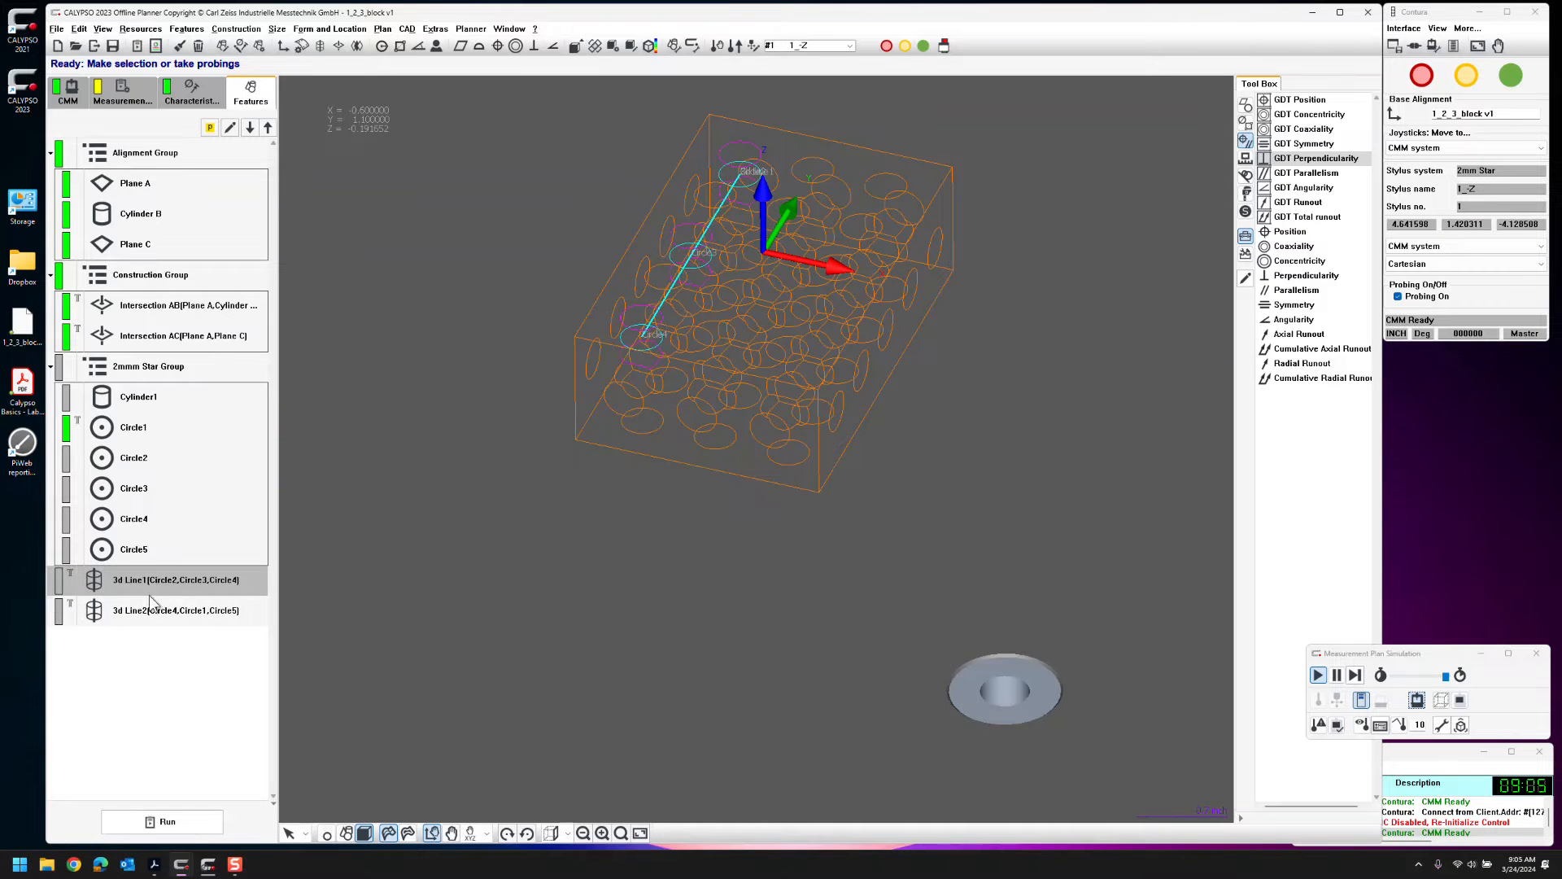
left_click(144, 609, "ctrl")
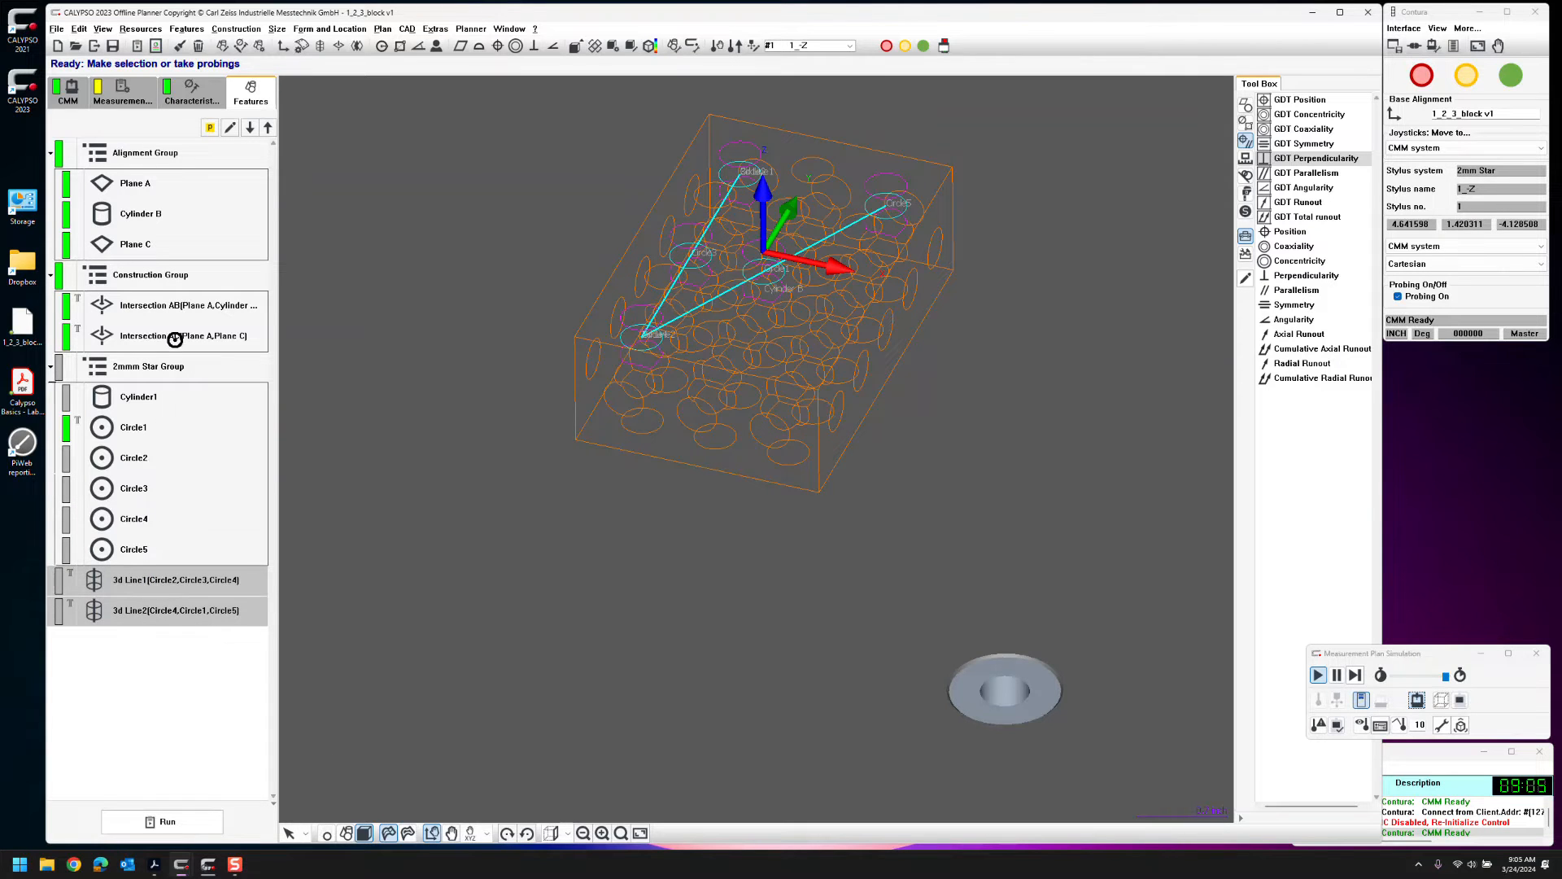
left_click_drag(178, 358, 177, 355)
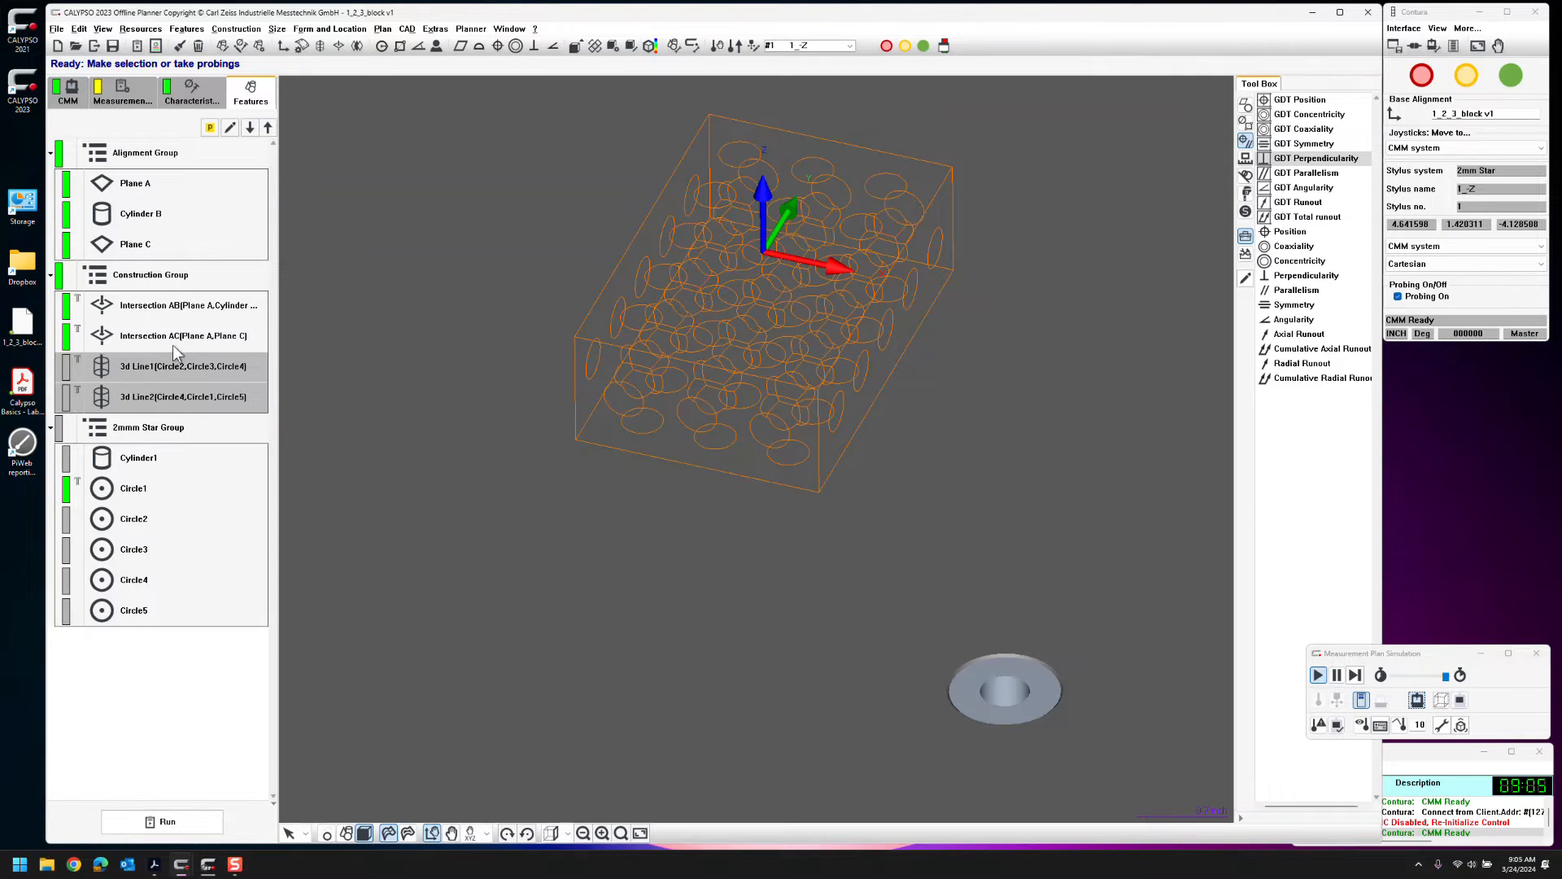
left_click(180, 742)
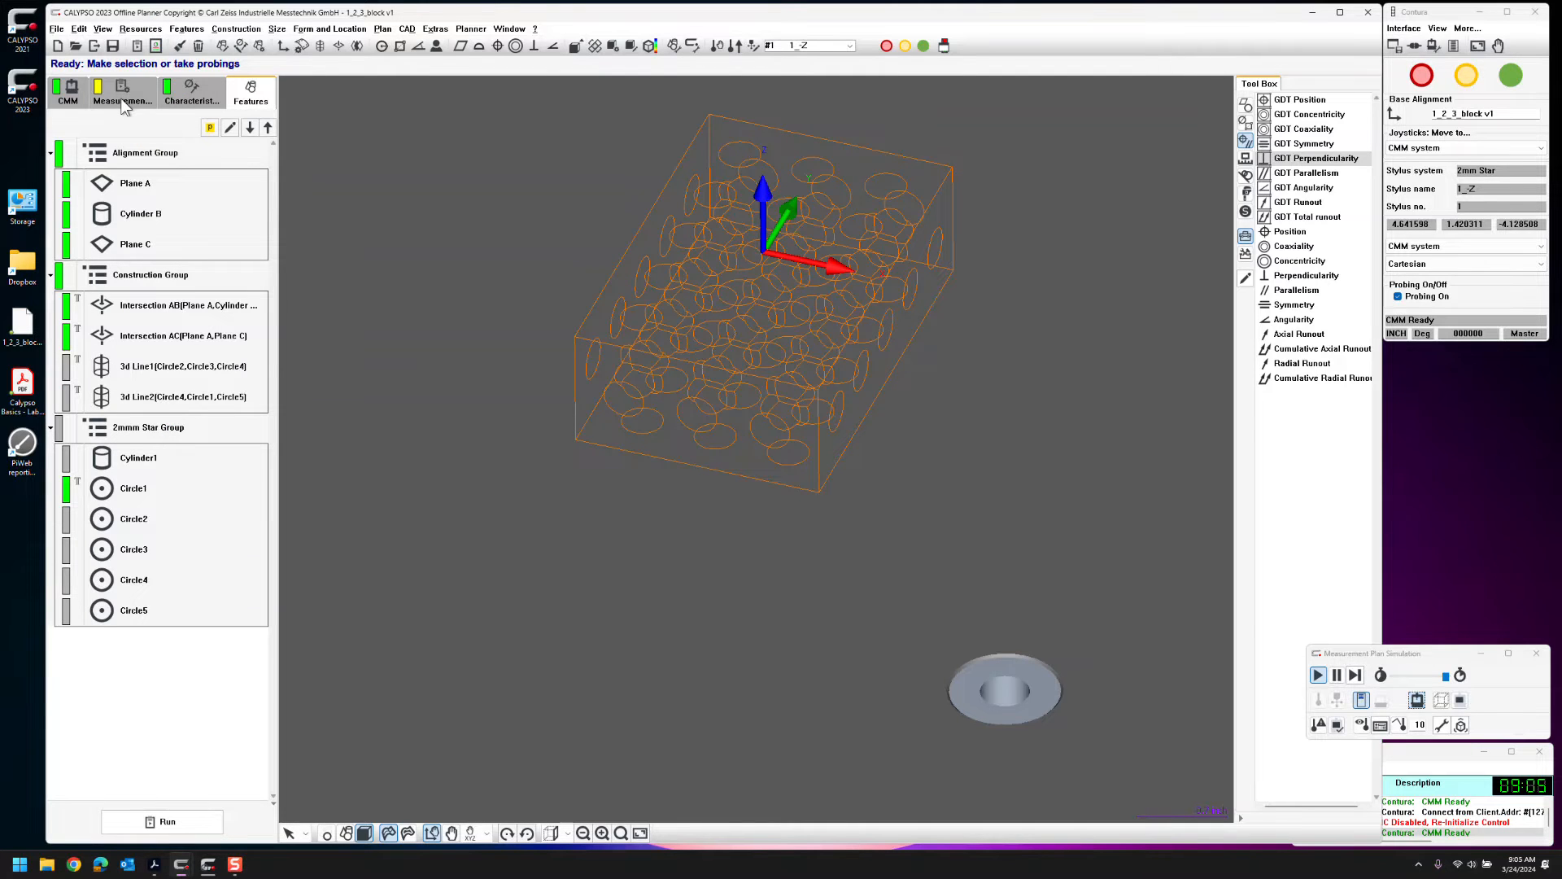
Add an Angle between Features characteristic after Distance X and Y in the characteristics list
left_click(193, 96)
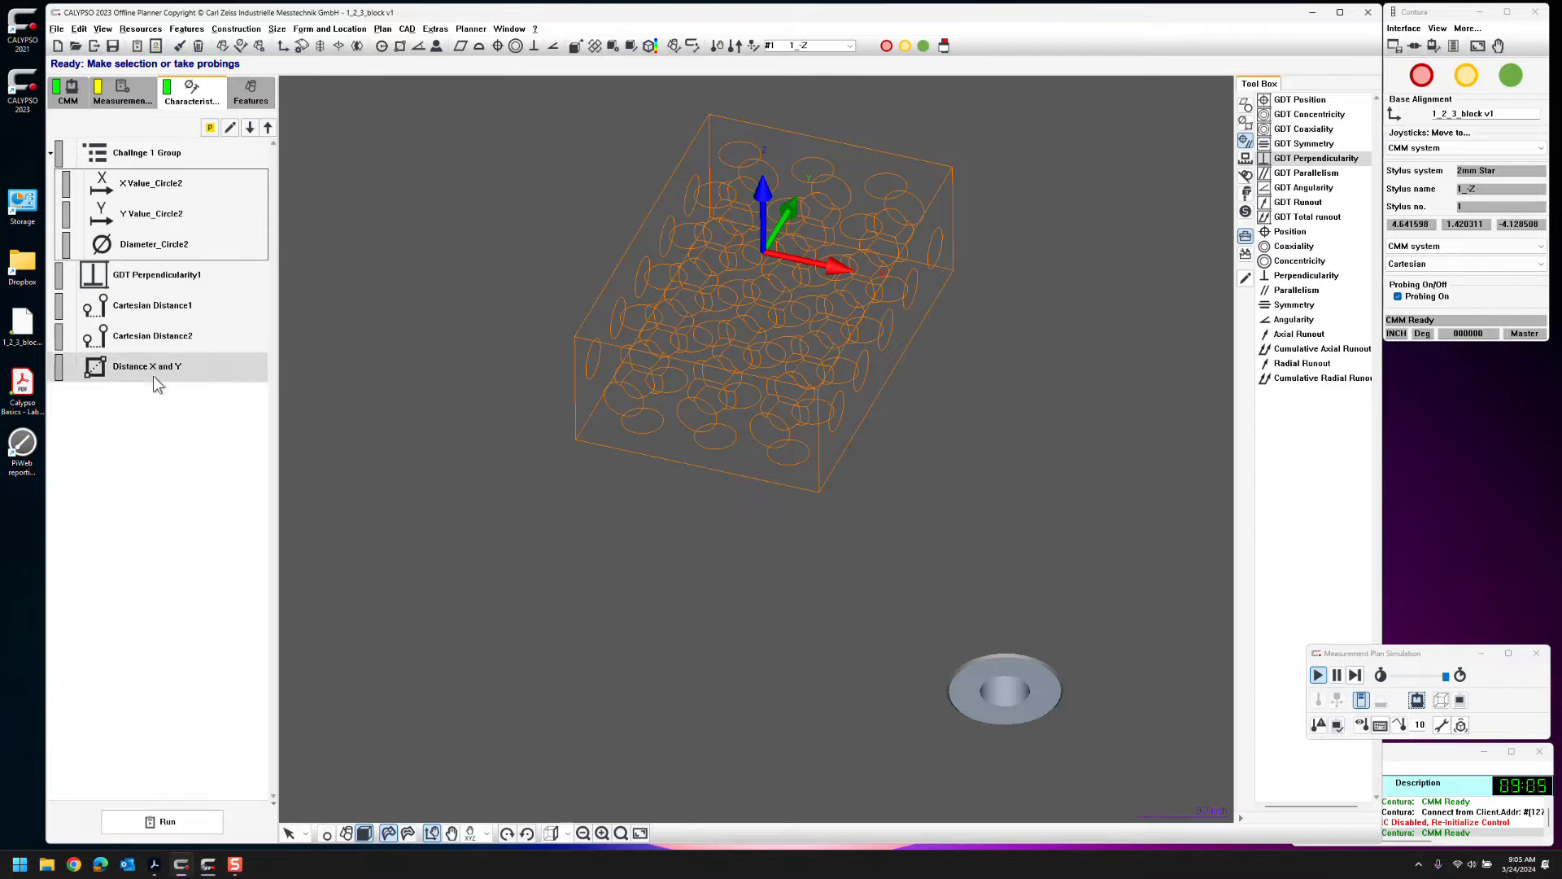
left_click(278, 31)
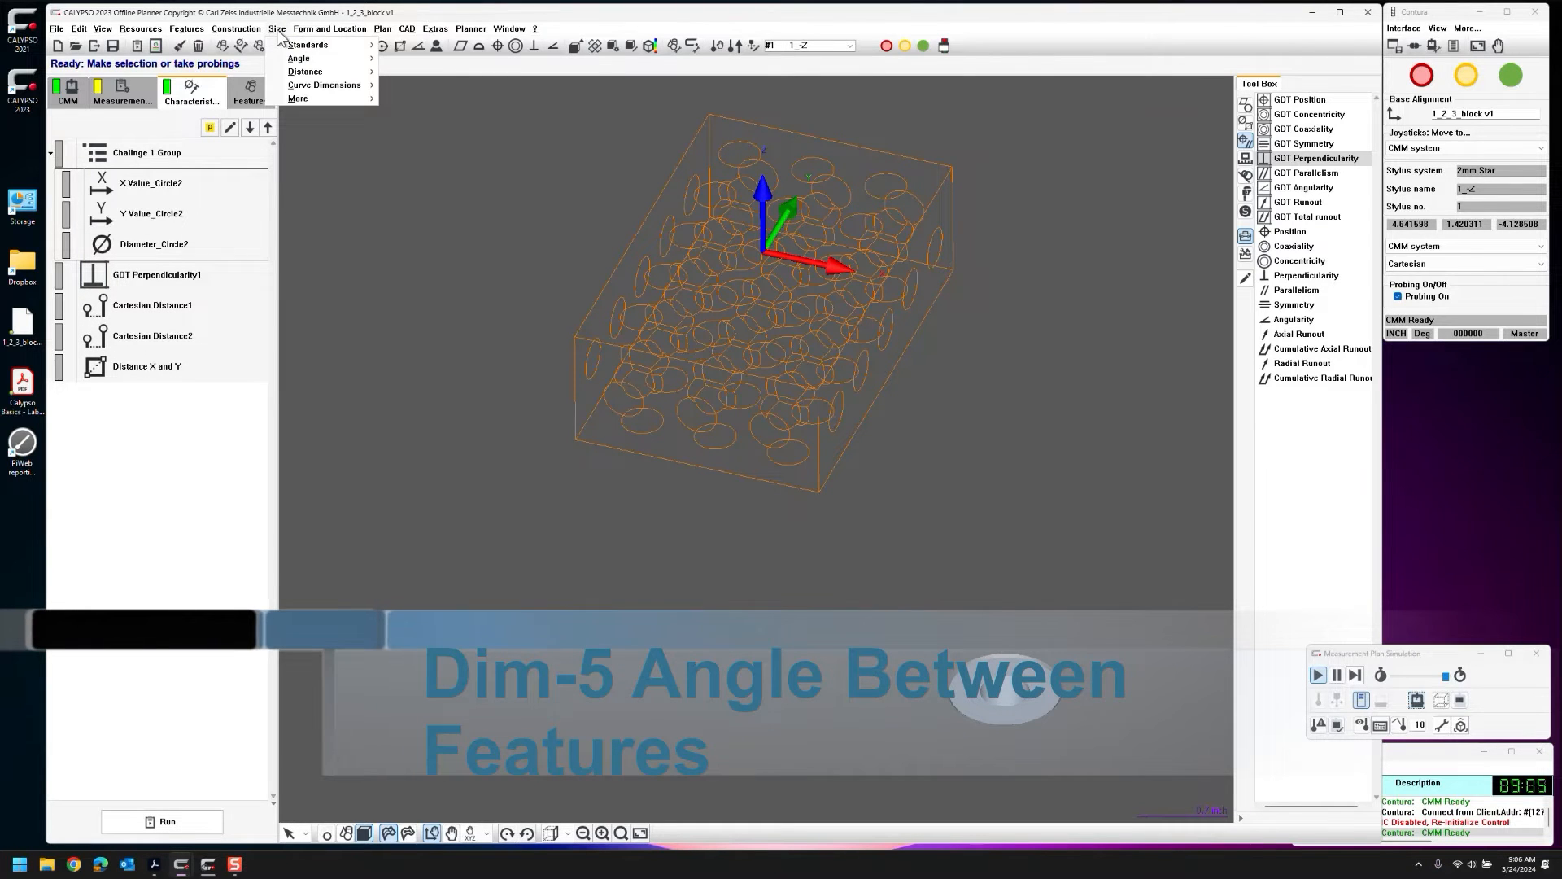
mouse_move(370, 58)
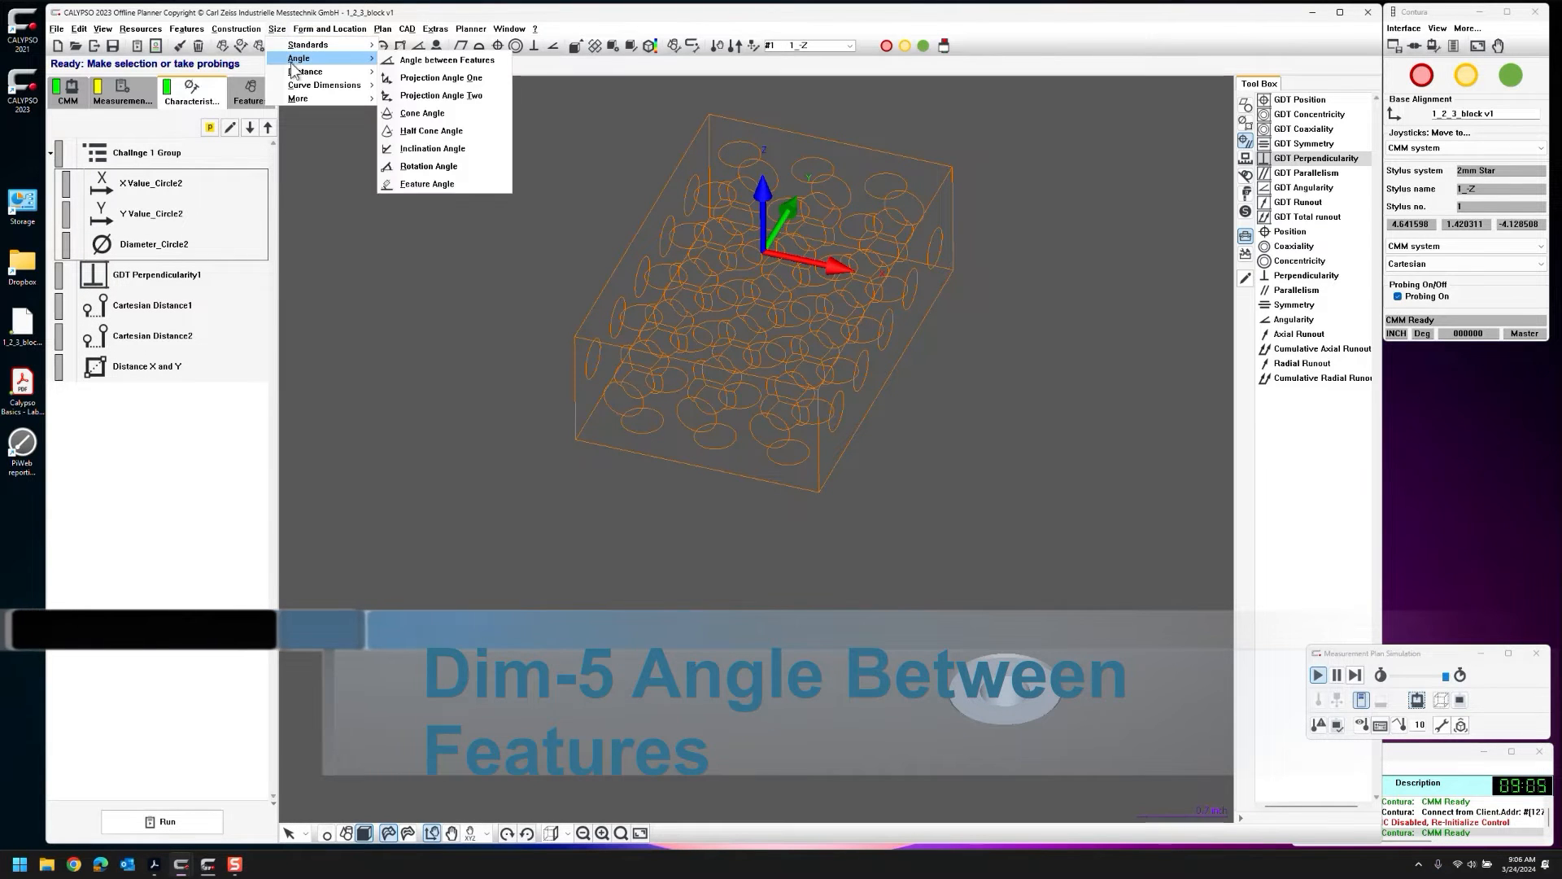
left_click(439, 62)
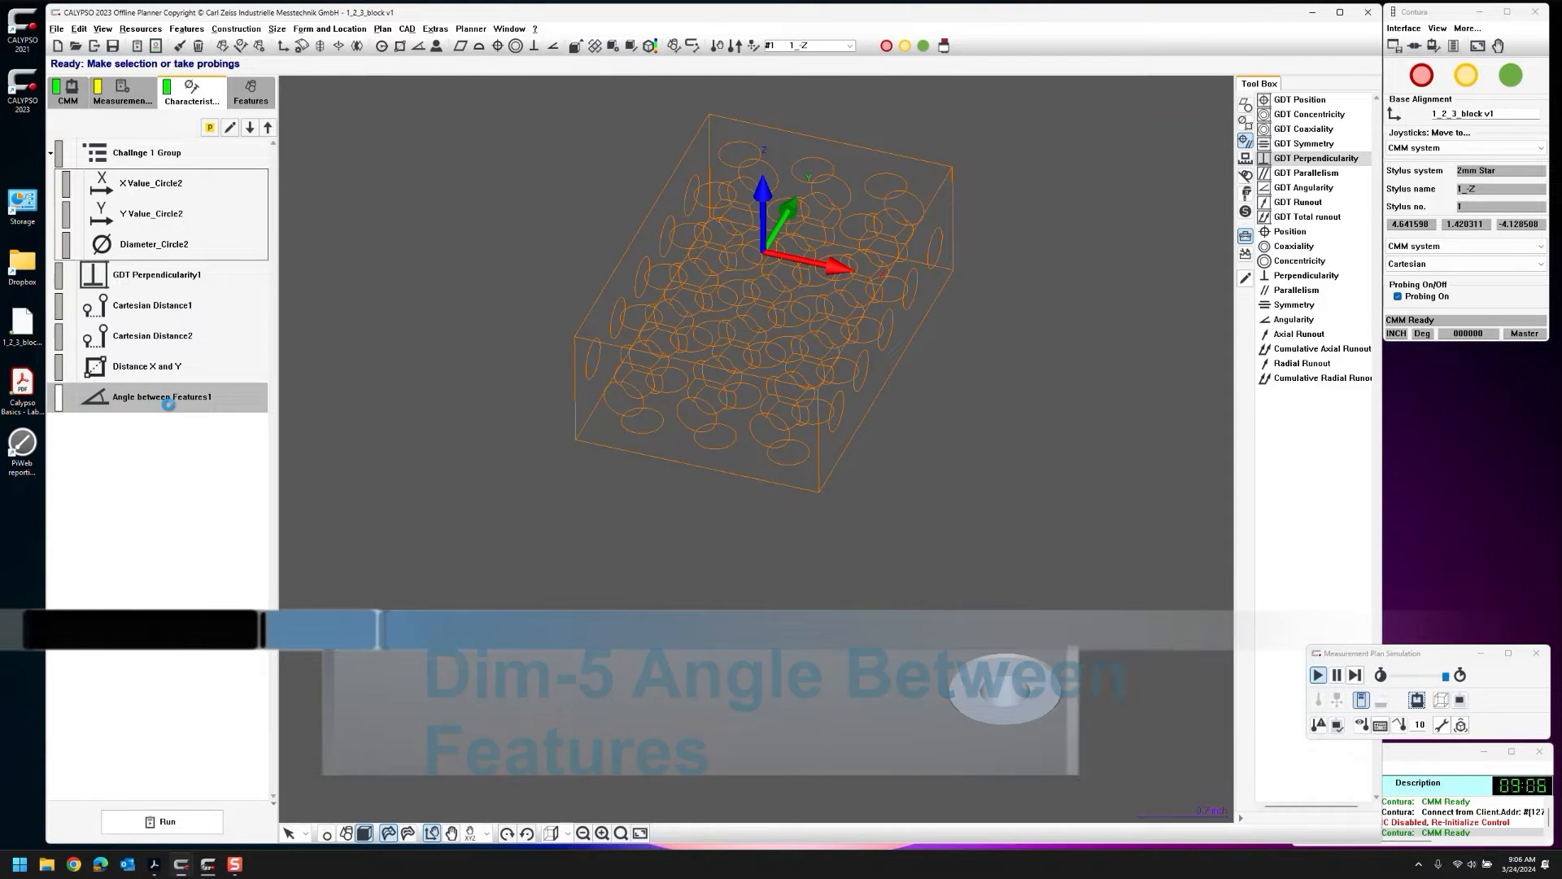
Assign 3d Line1 as Feature 1 and 3d Line2 as Feature 2 of the angle between features characteristic
left_click(311, 555)
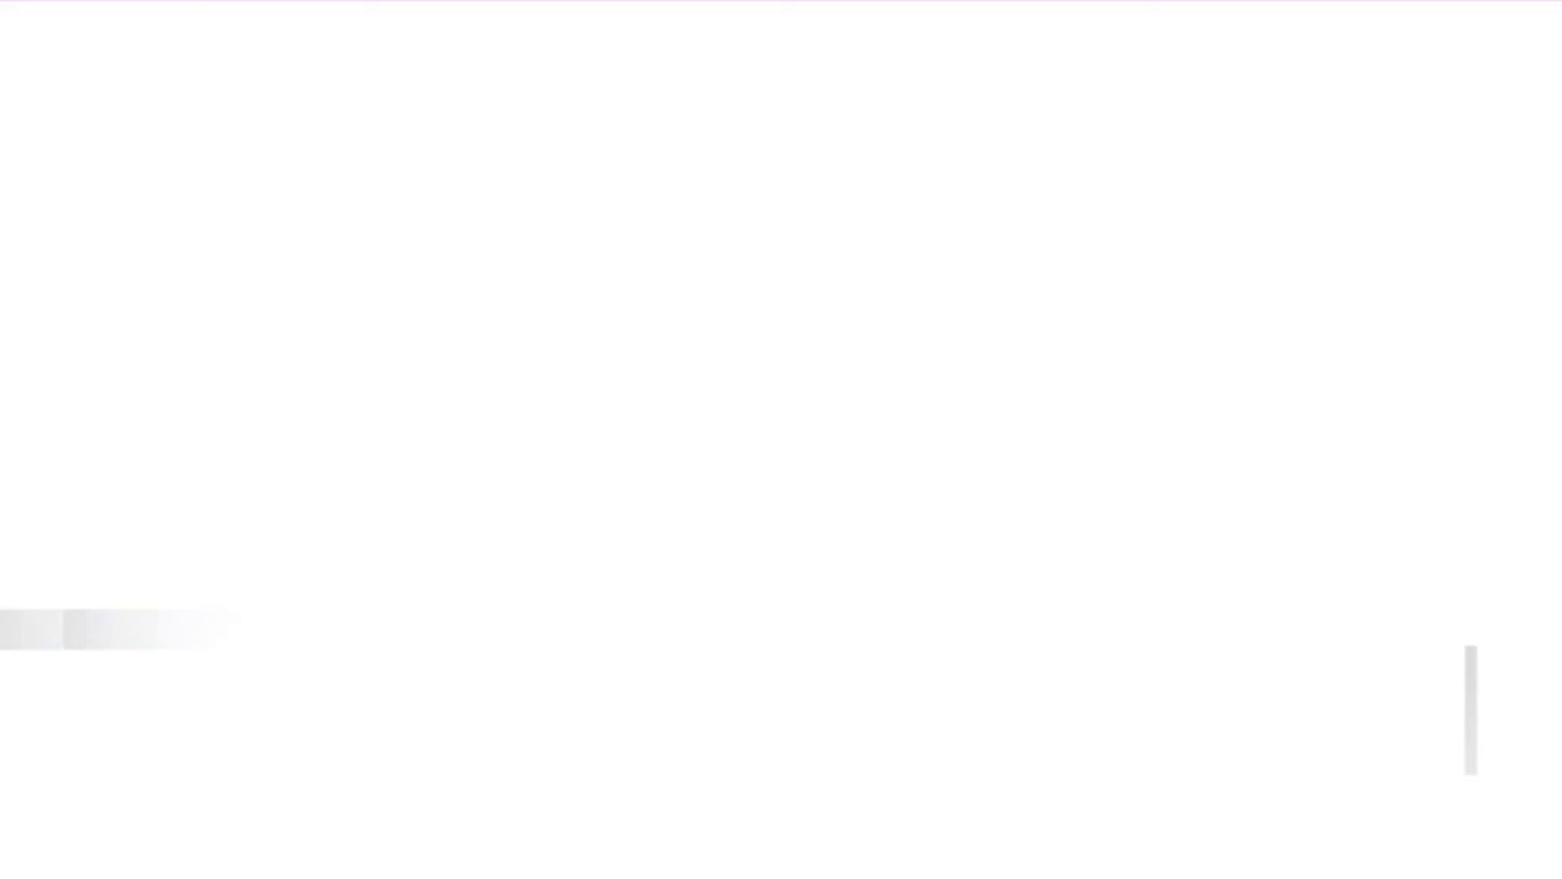
double_click(325, 573)
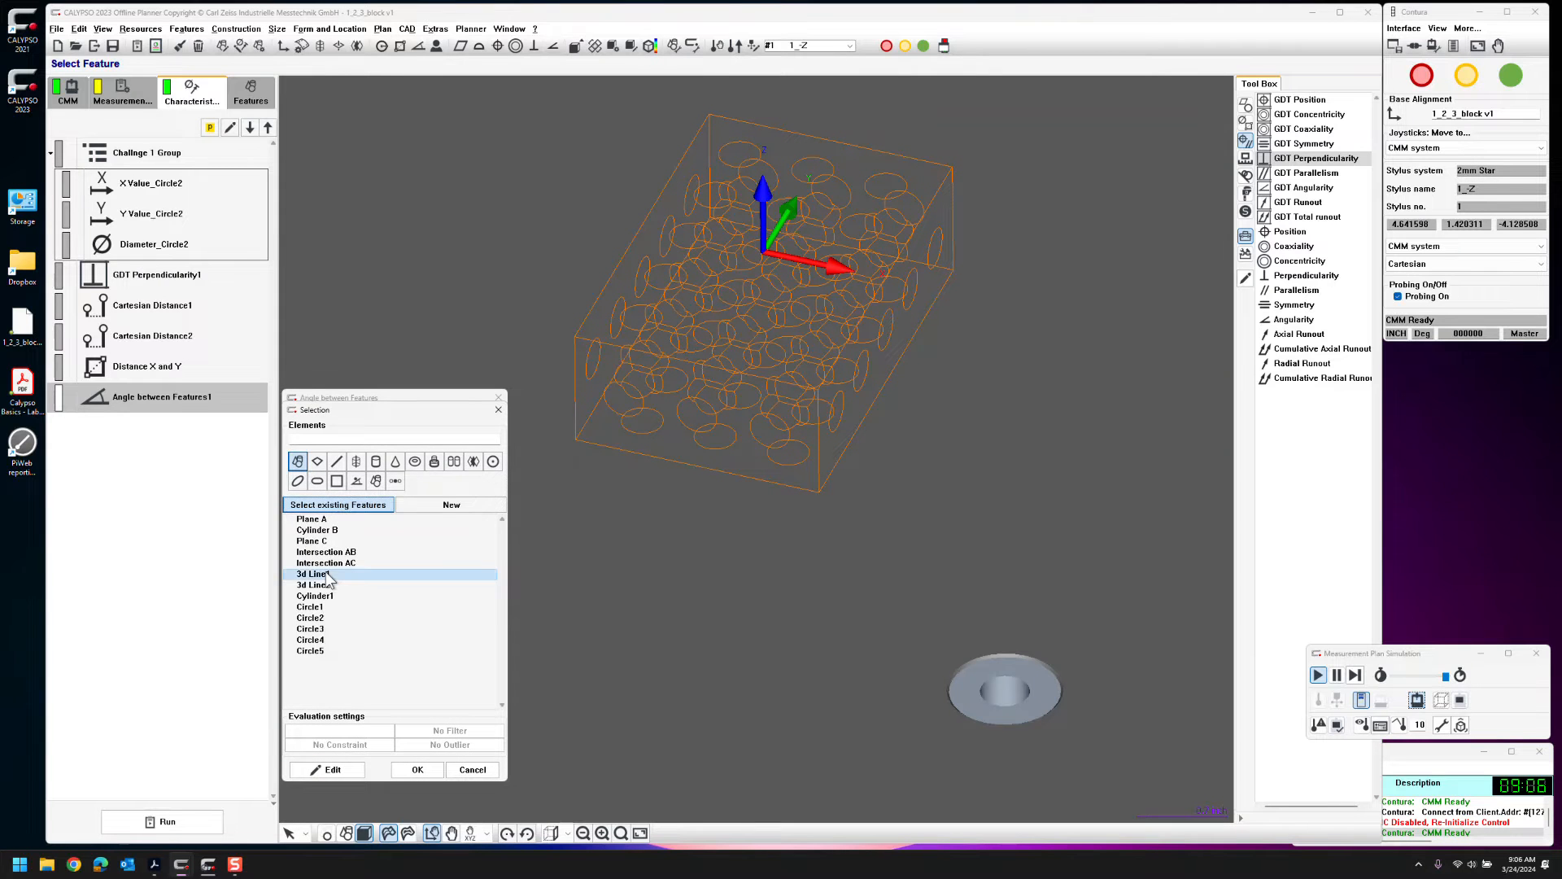
left_click_drag(378, 560, 321, 564)
key("ctrl+c")
left_click(367, 603)
key("ctrl+v")
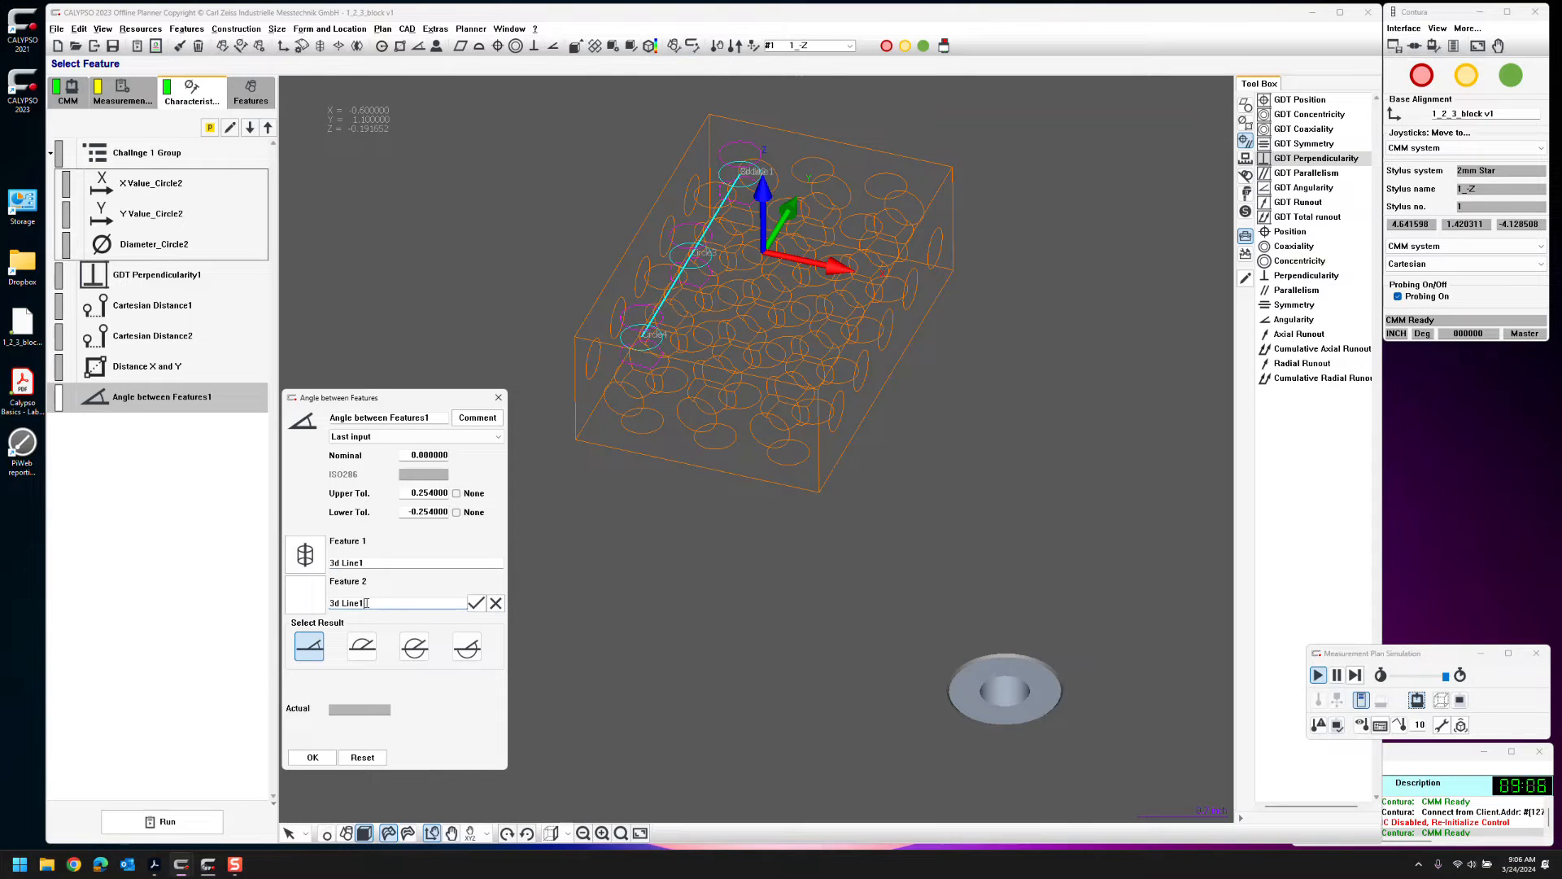
type("2")
key("Return")
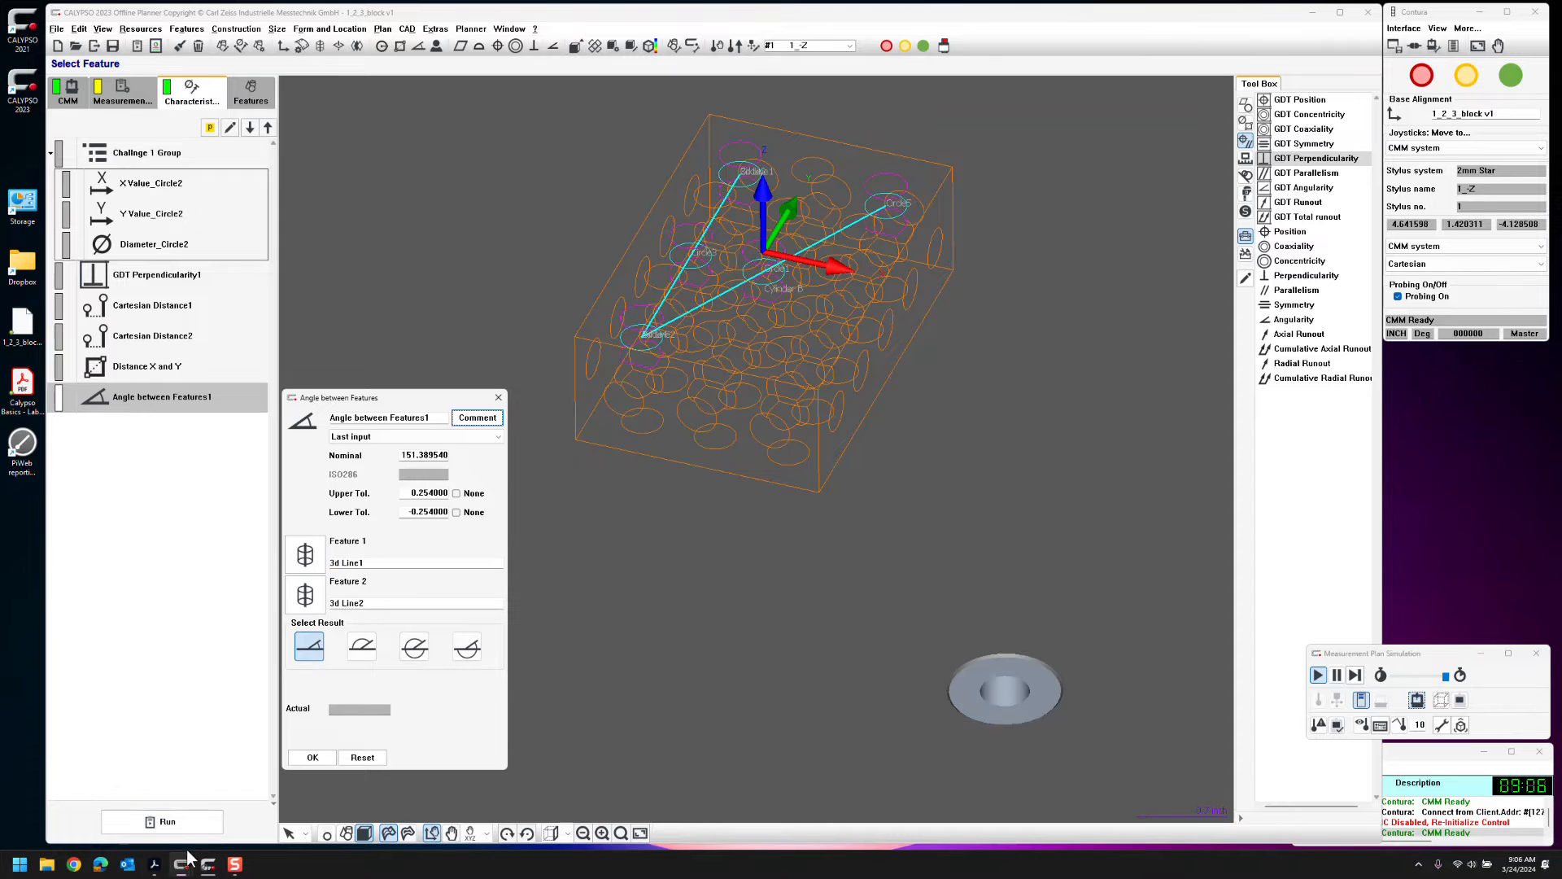
Check the required angle between the two lines in the Acrobat lab PDF and return to CALYPSO
left_click(155, 865)
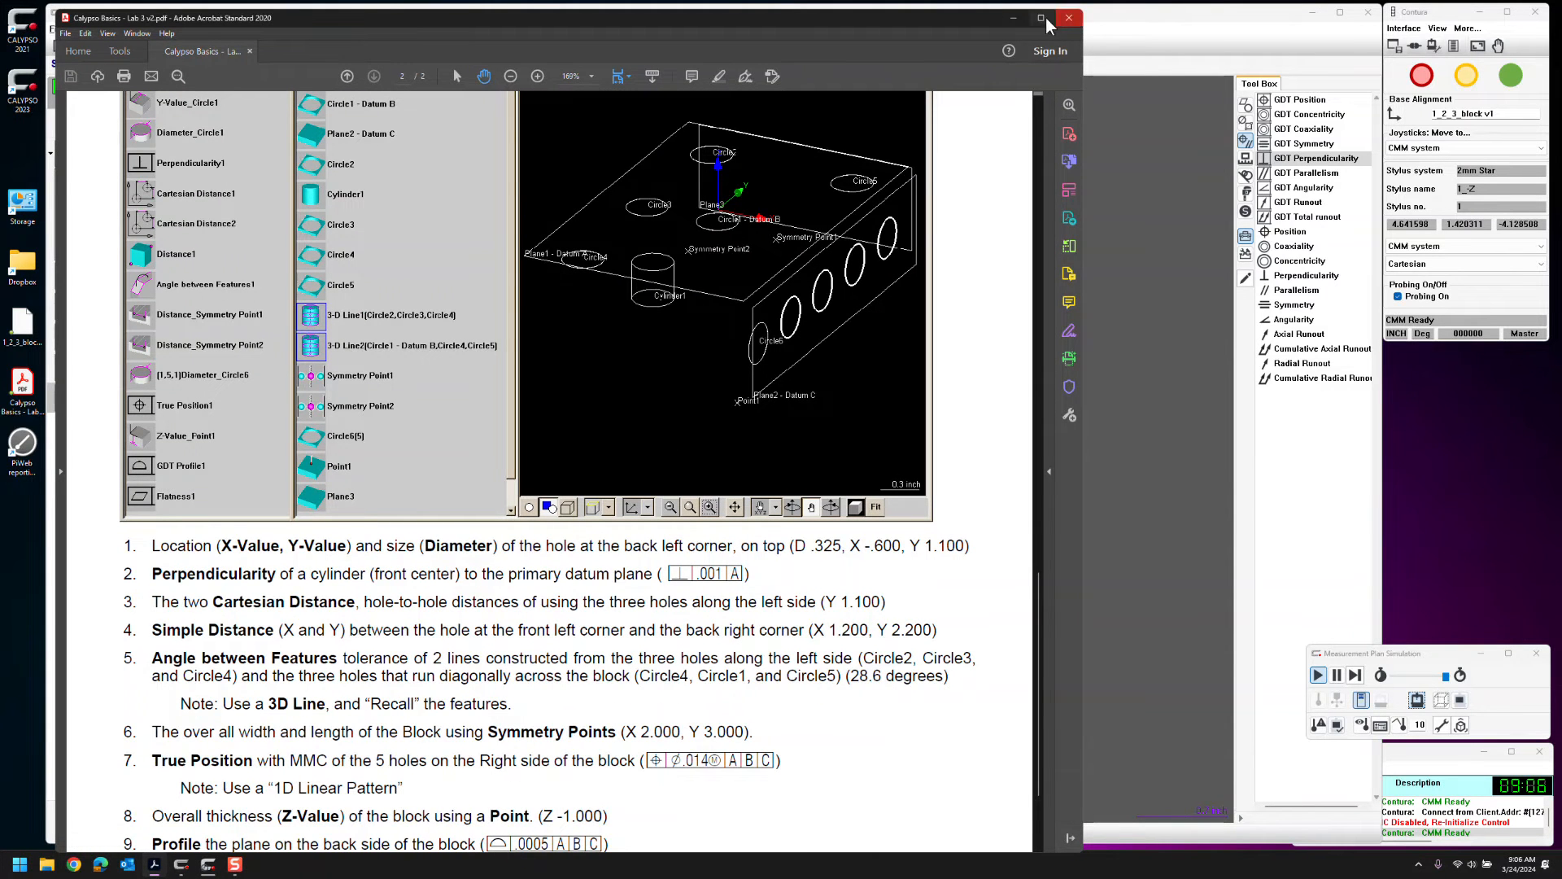
left_click(1017, 20)
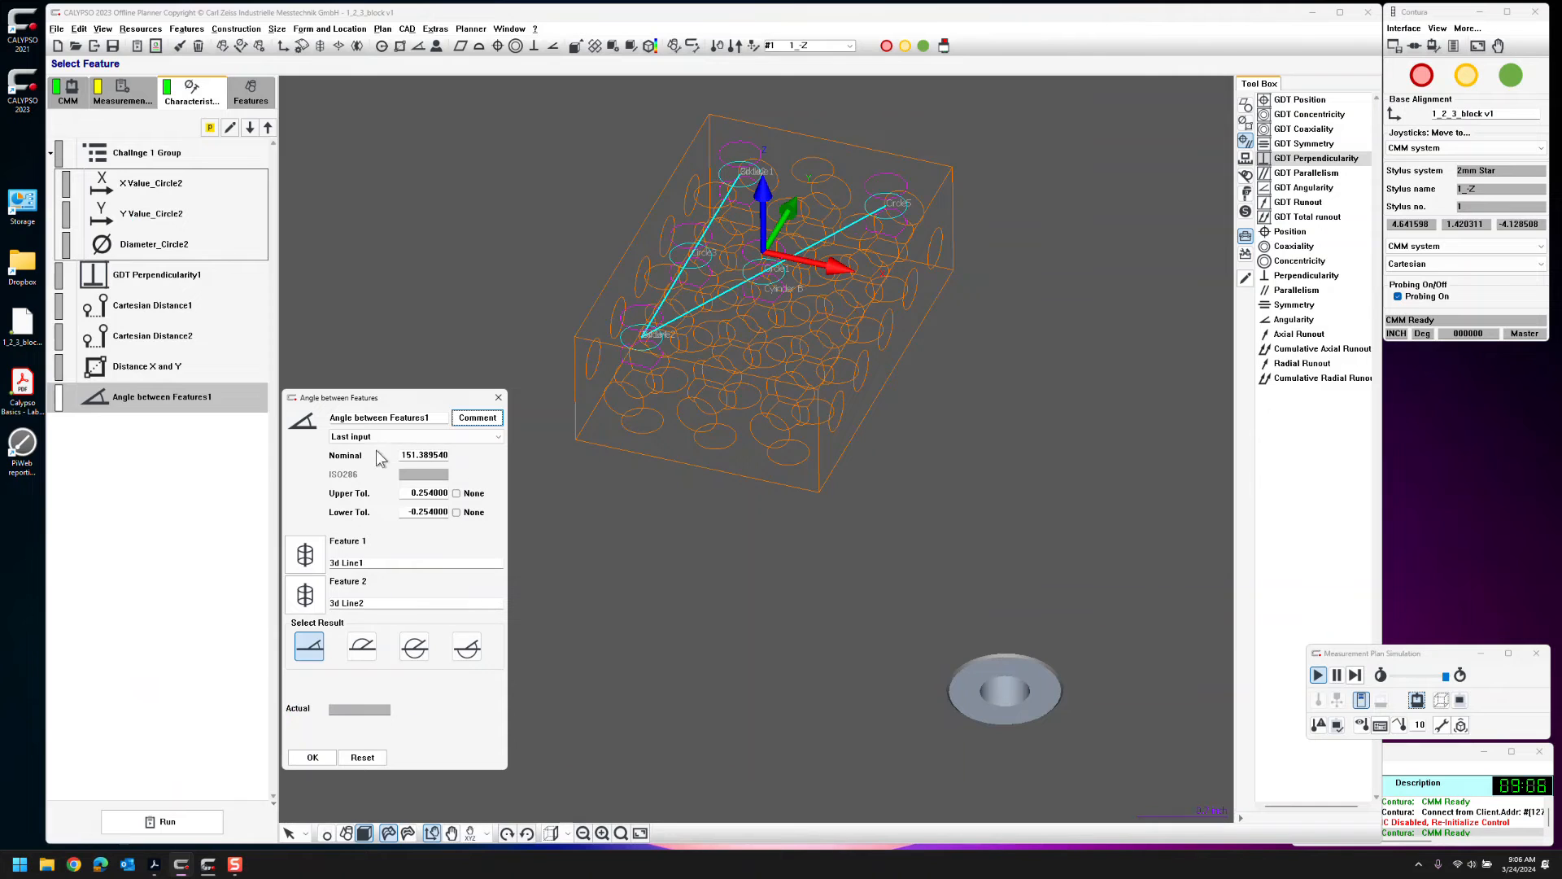
Choose the second angle result option and review the feature definitions of 3d Line1 and 3d Line2
left_click(362, 649)
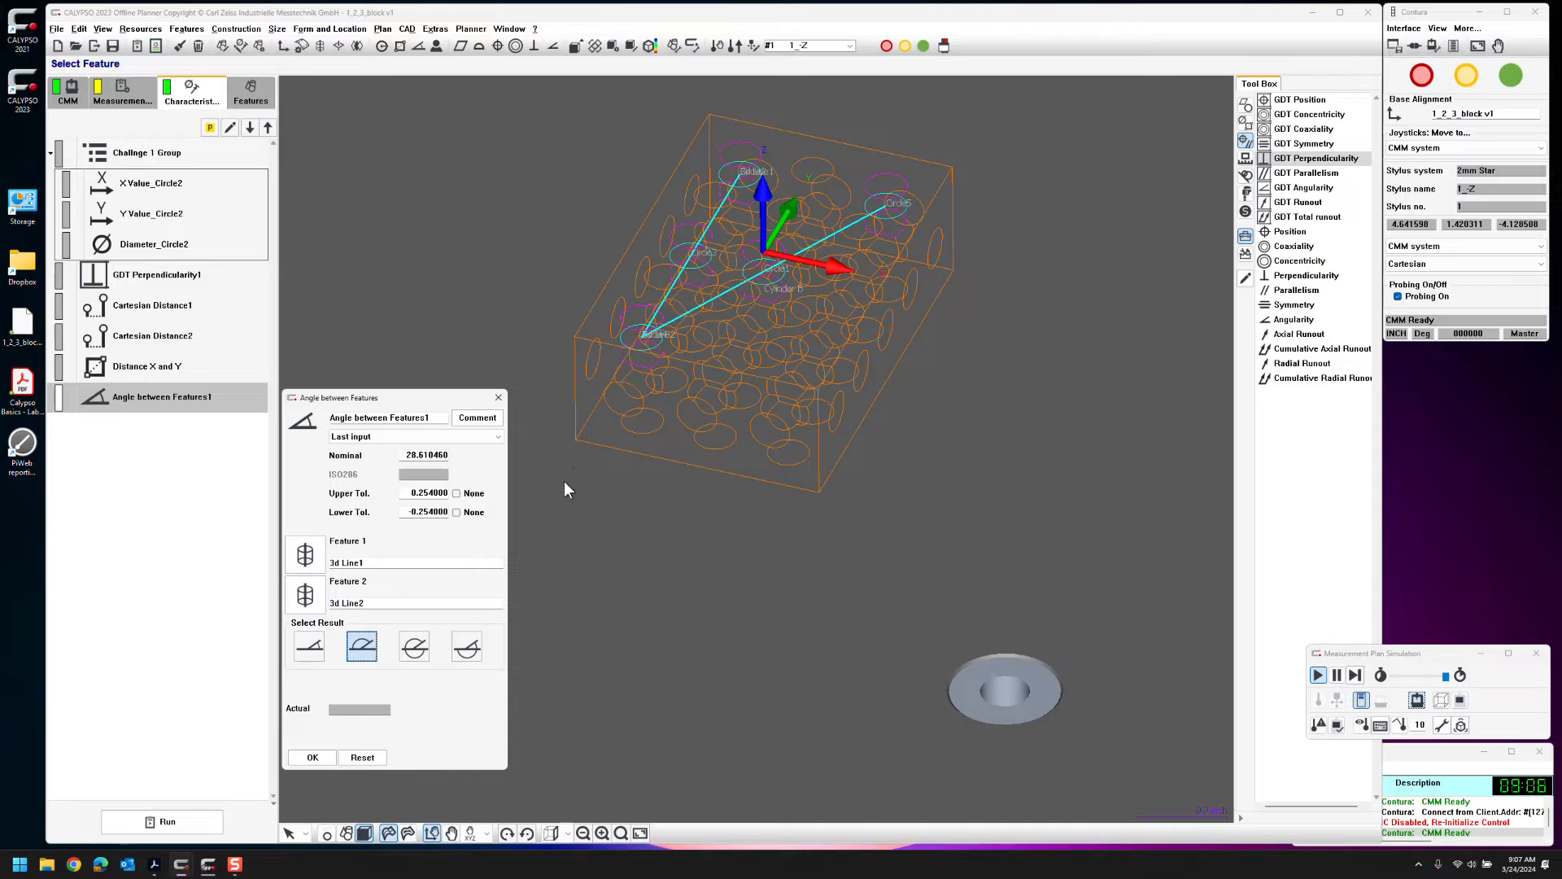
left_click(304, 557)
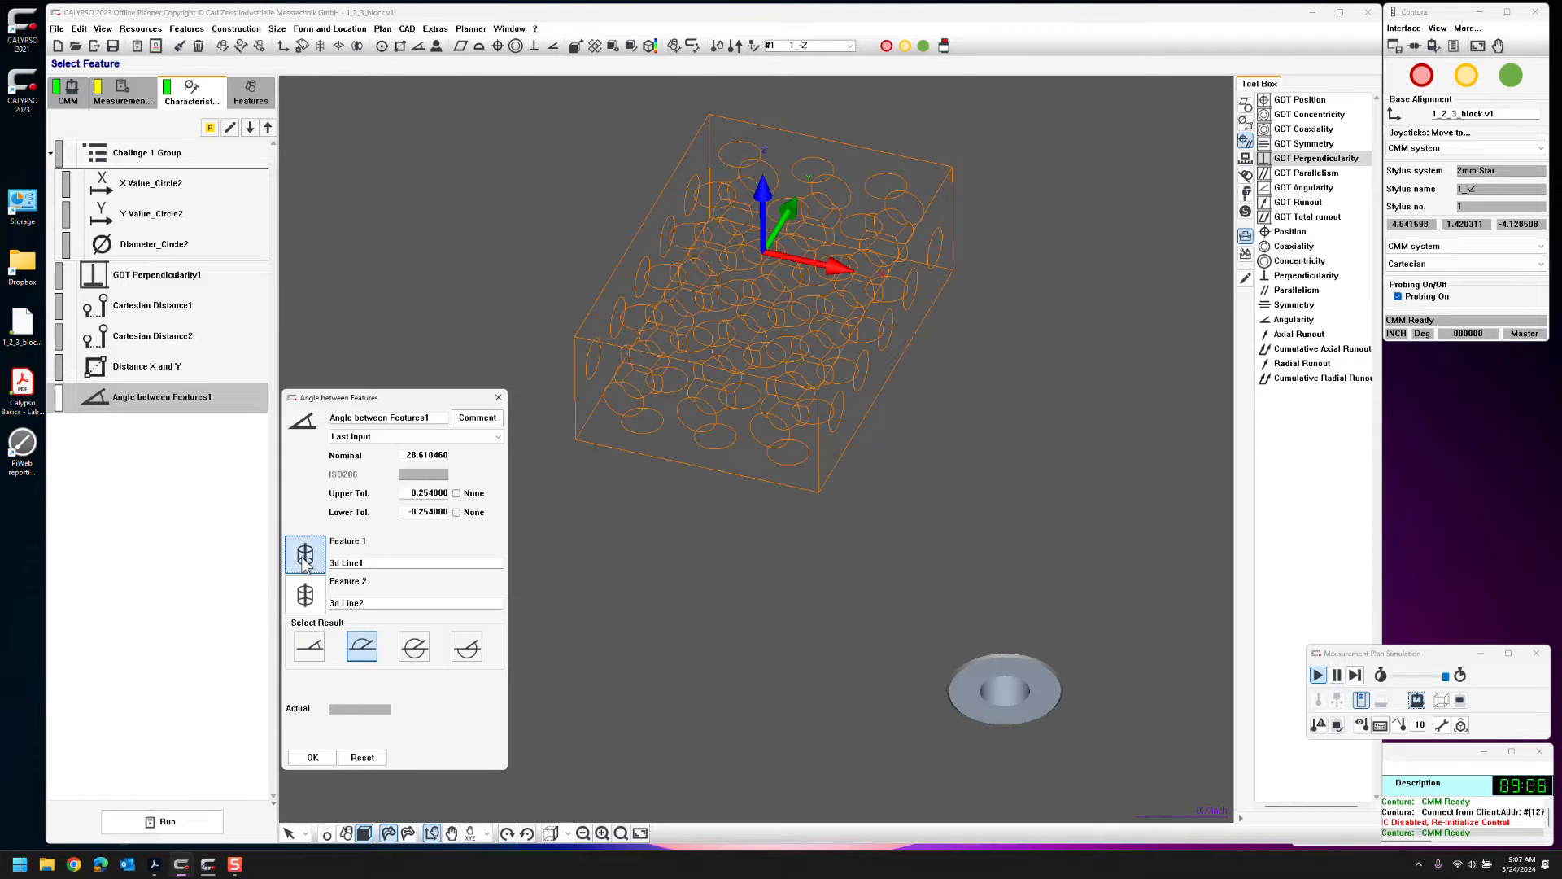
left_click(327, 770)
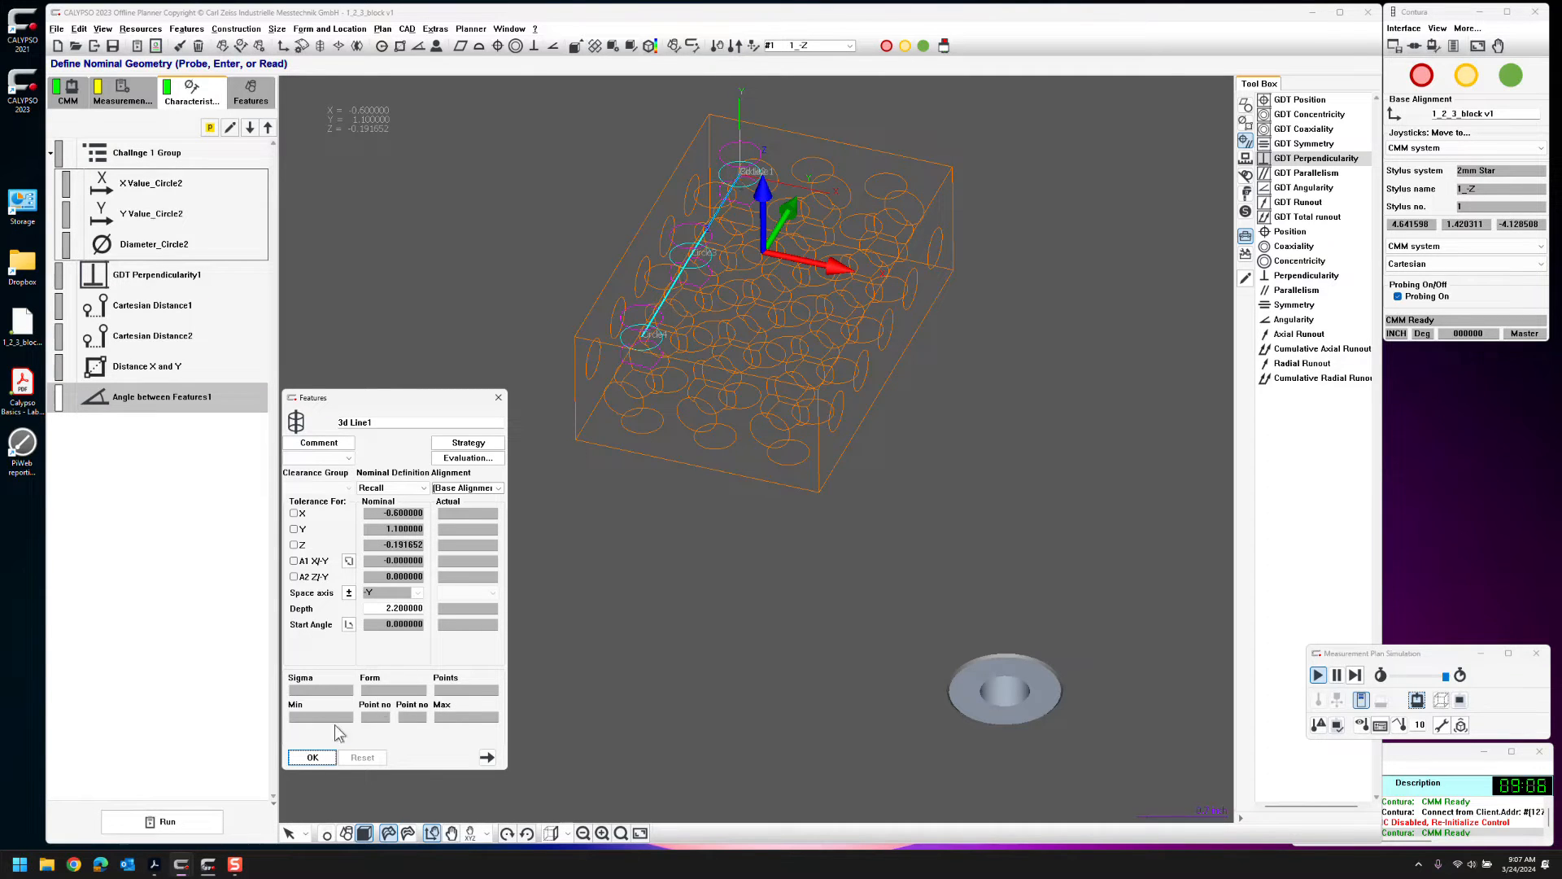
left_click(313, 757)
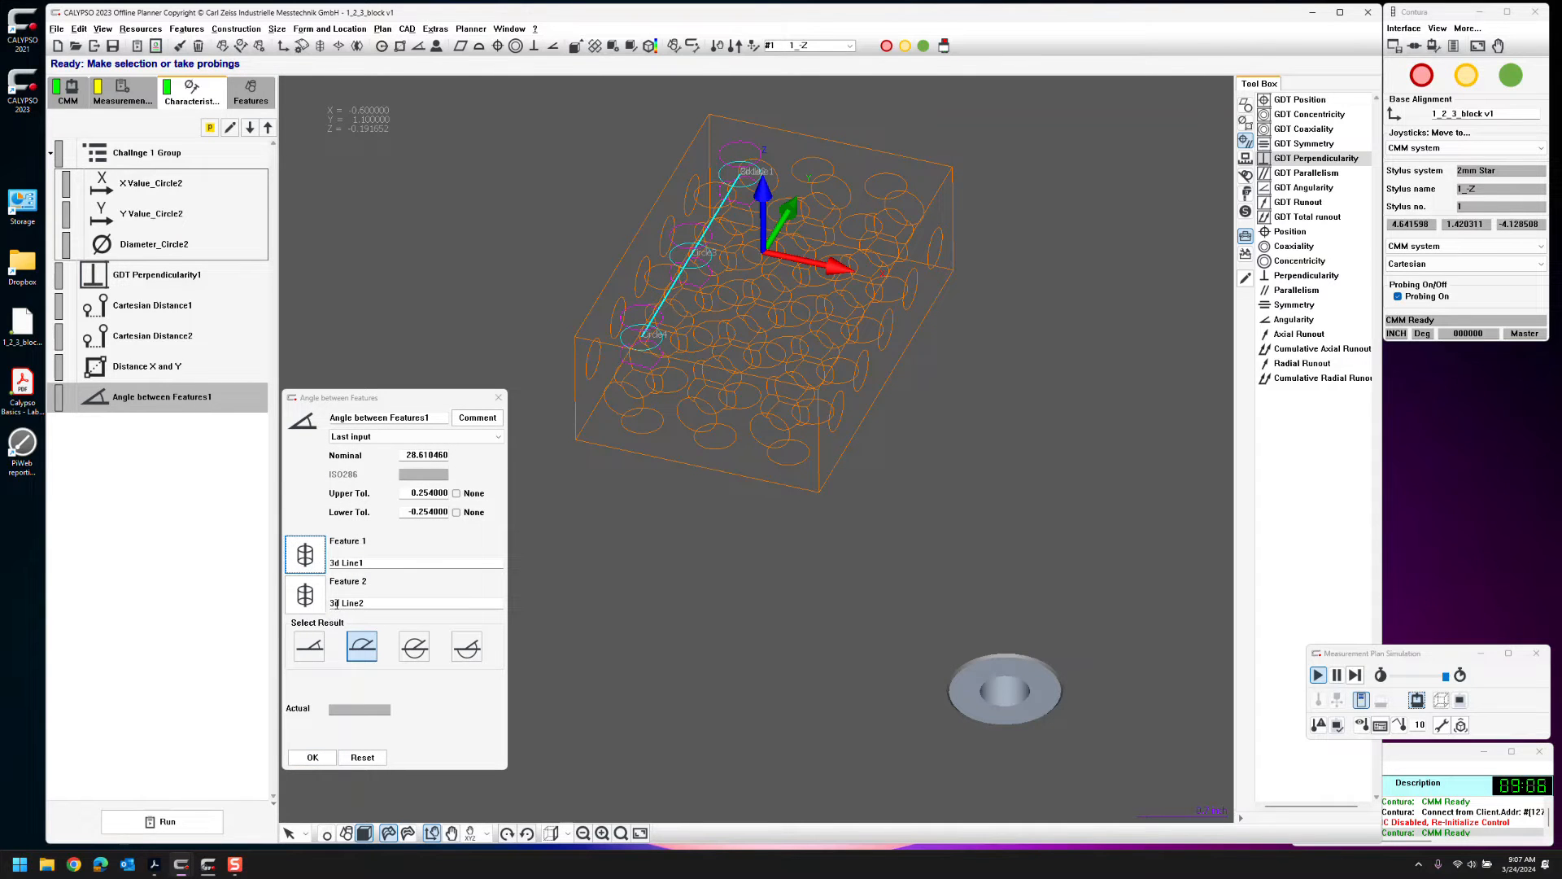
left_click(307, 596)
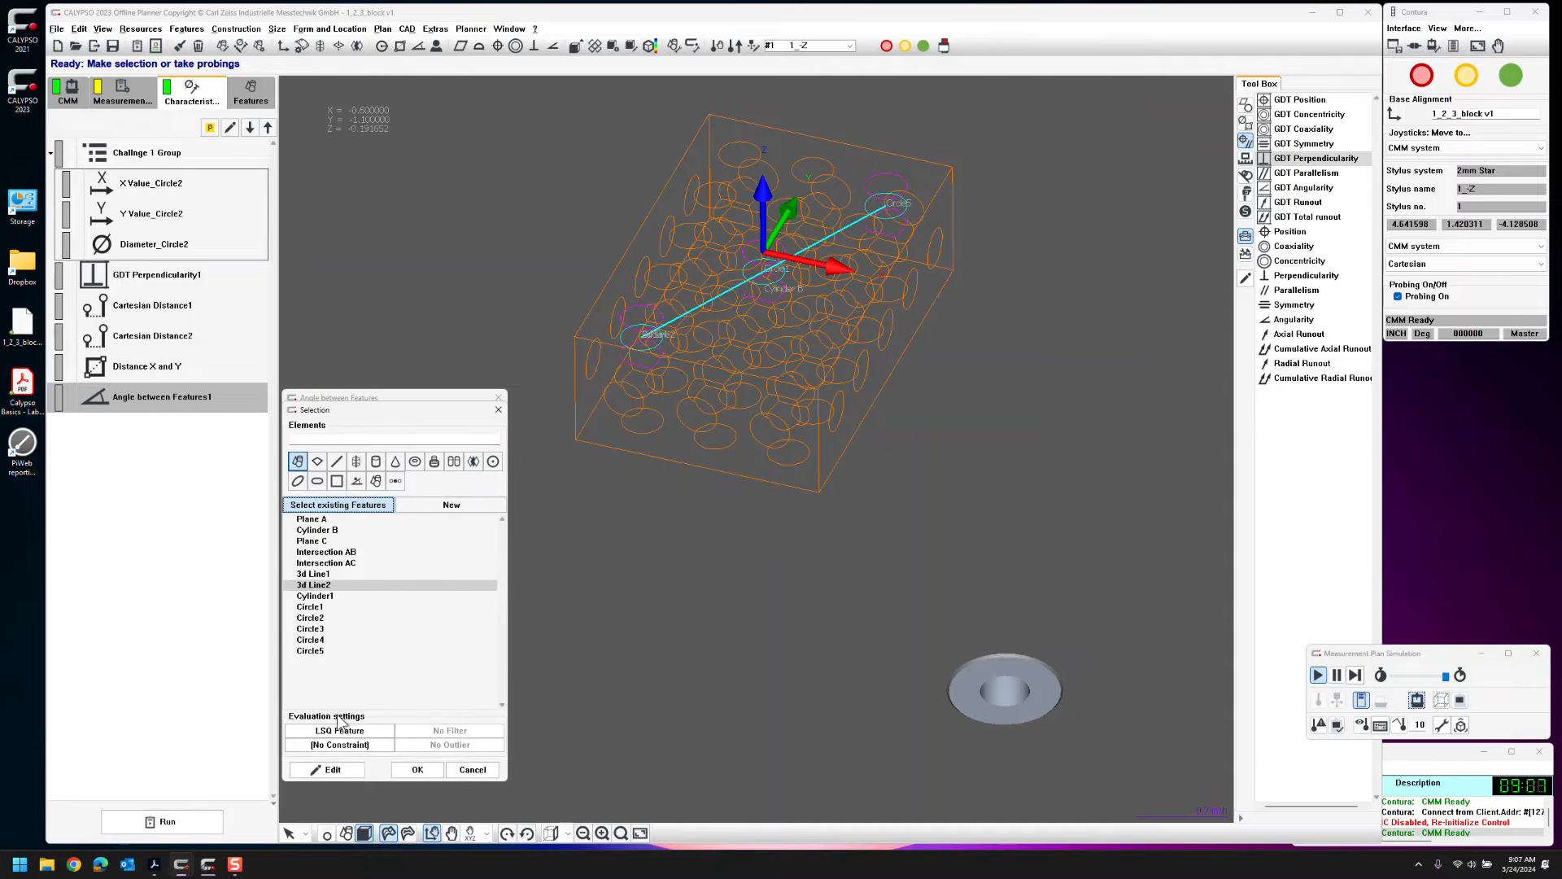
left_click(342, 775)
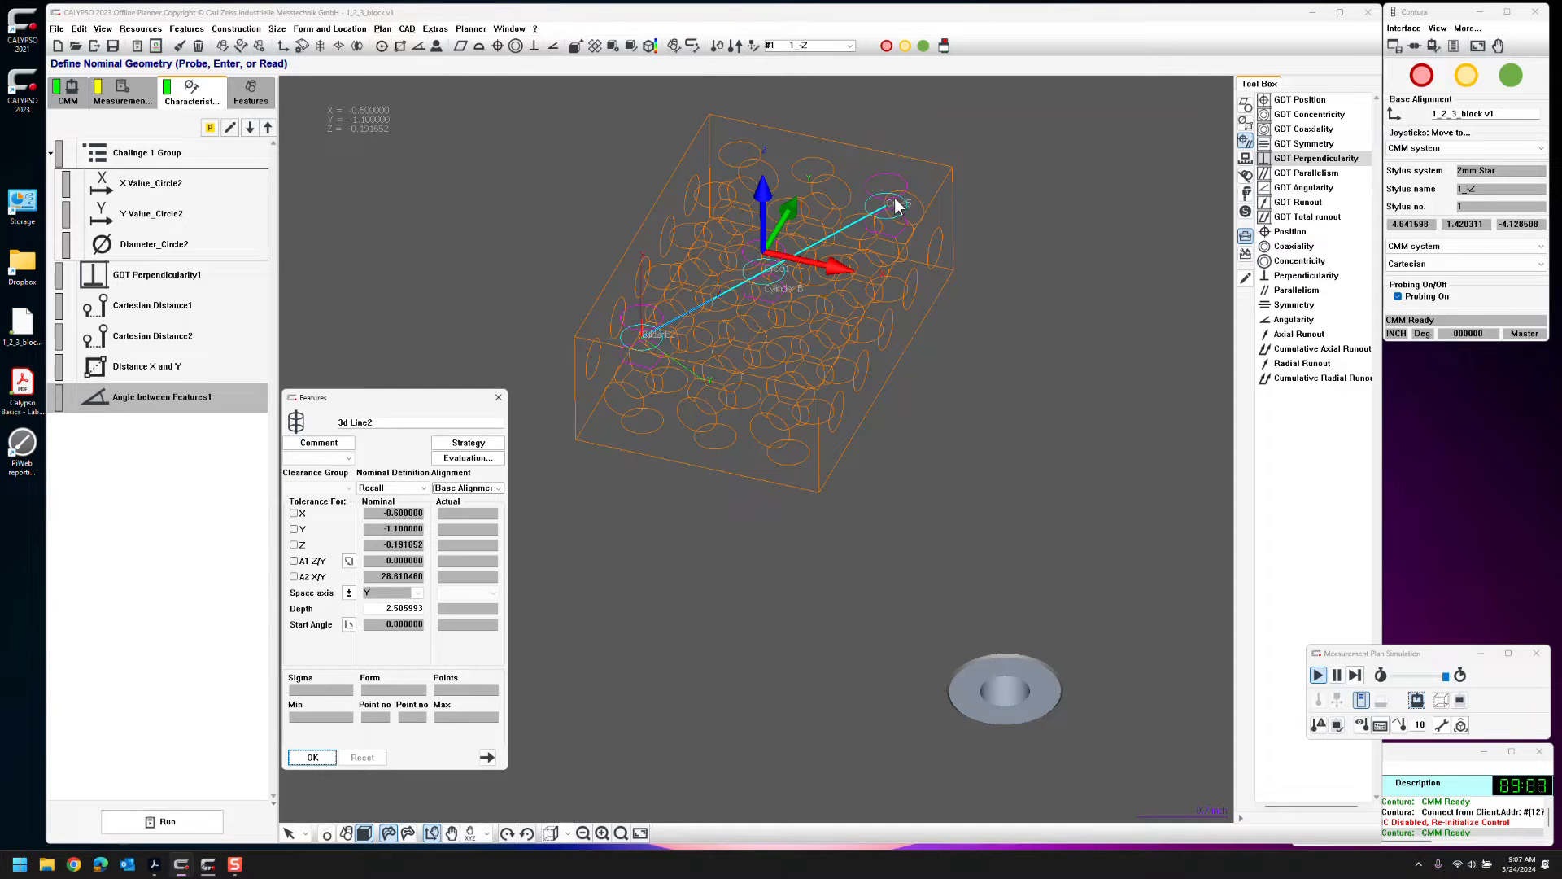
left_click(313, 755)
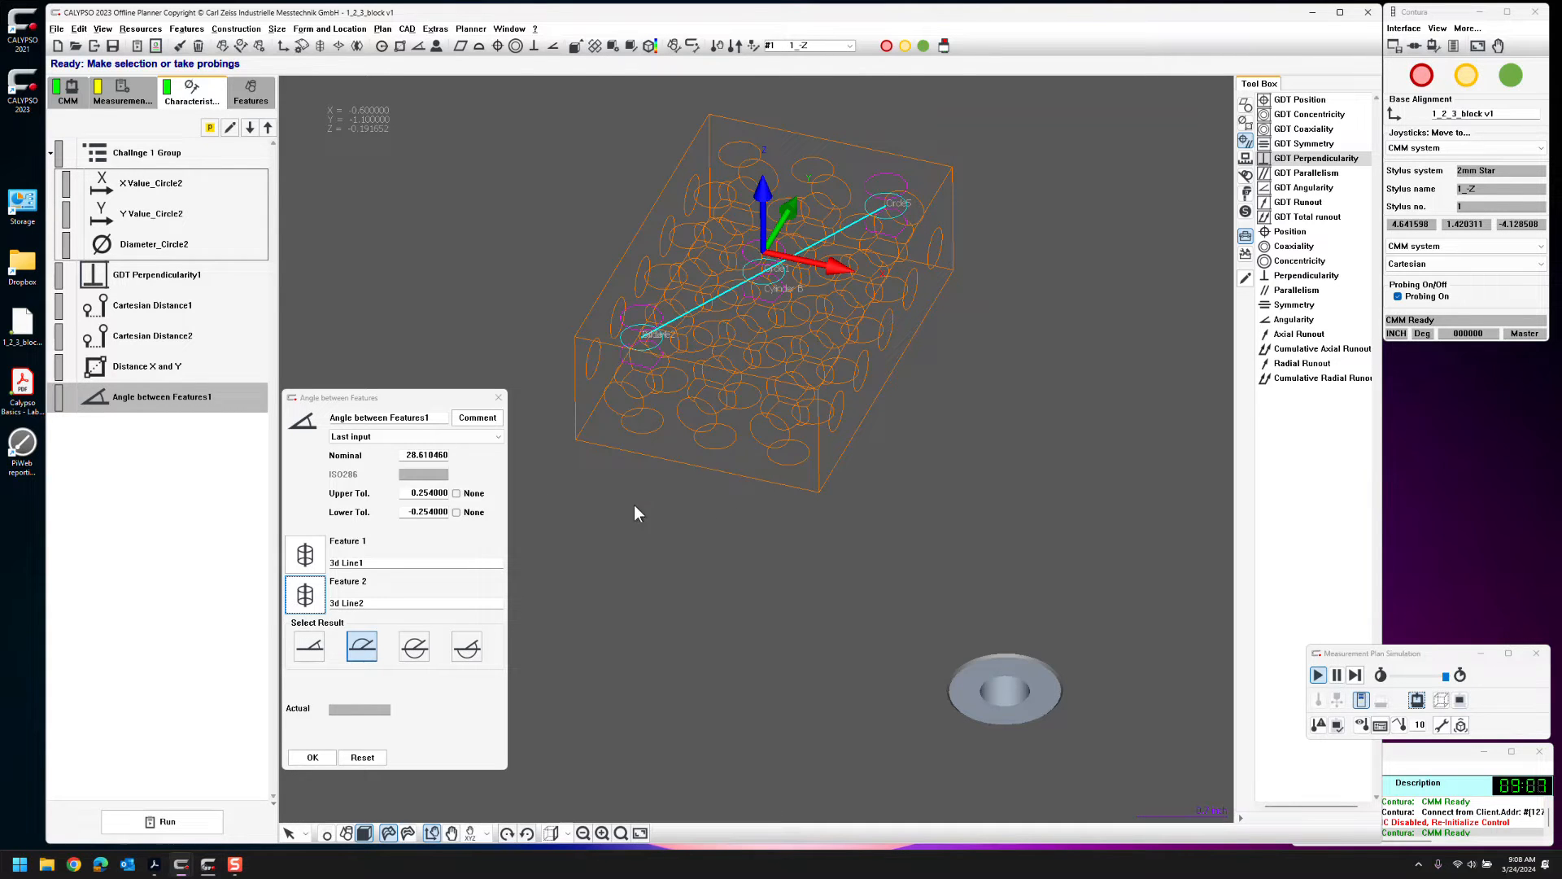
Compare the first two angle results, keep the second, and set the nominal to 28.6 with tolerances of +0.5 and -0.5
left_click(309, 647)
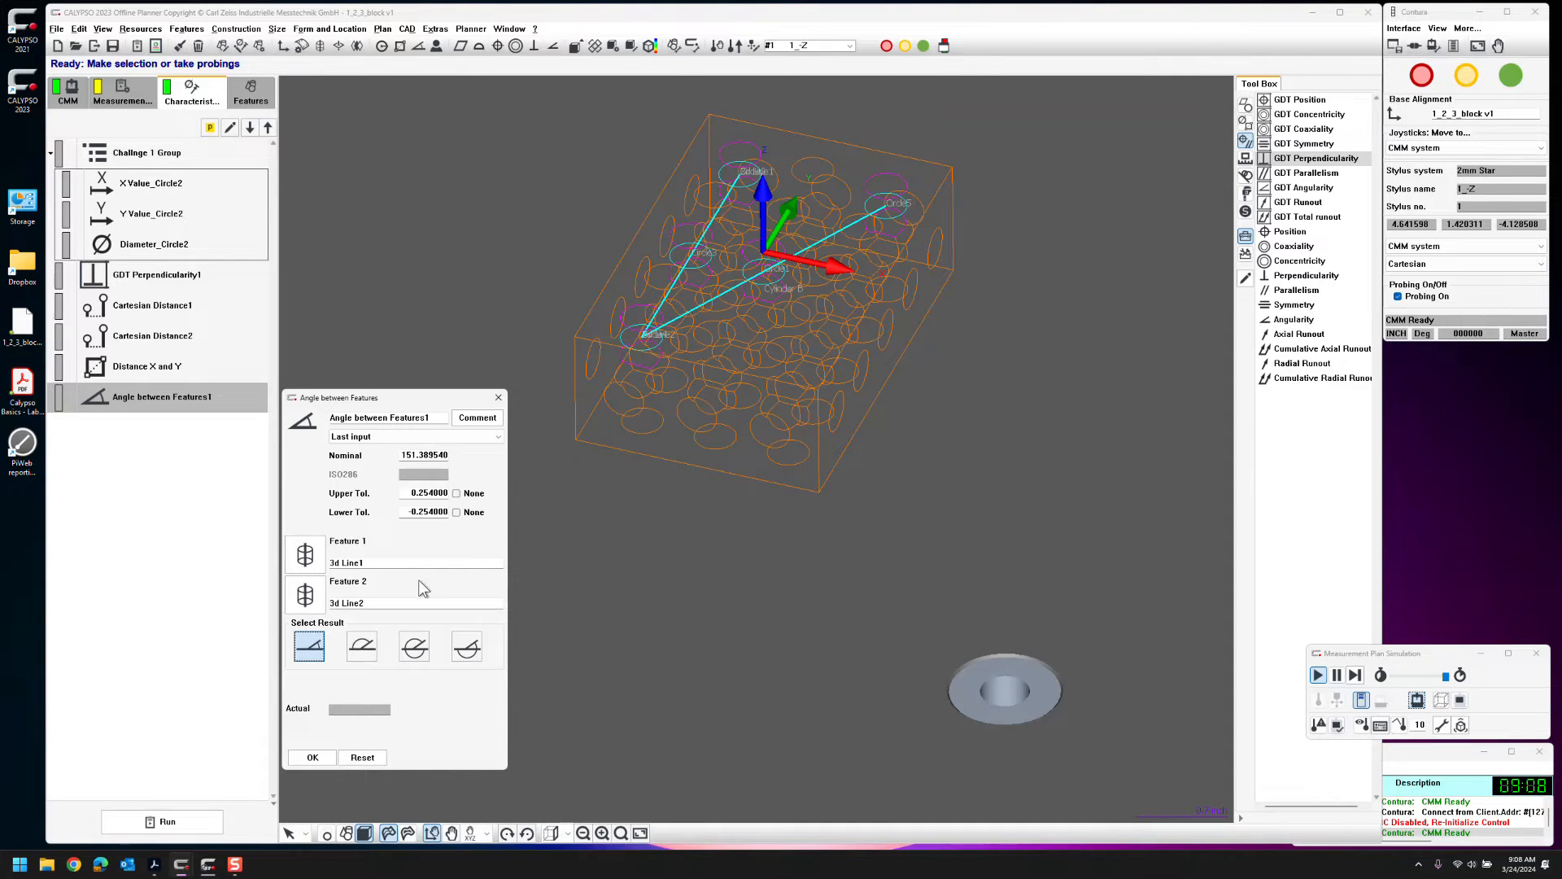
left_click(361, 647)
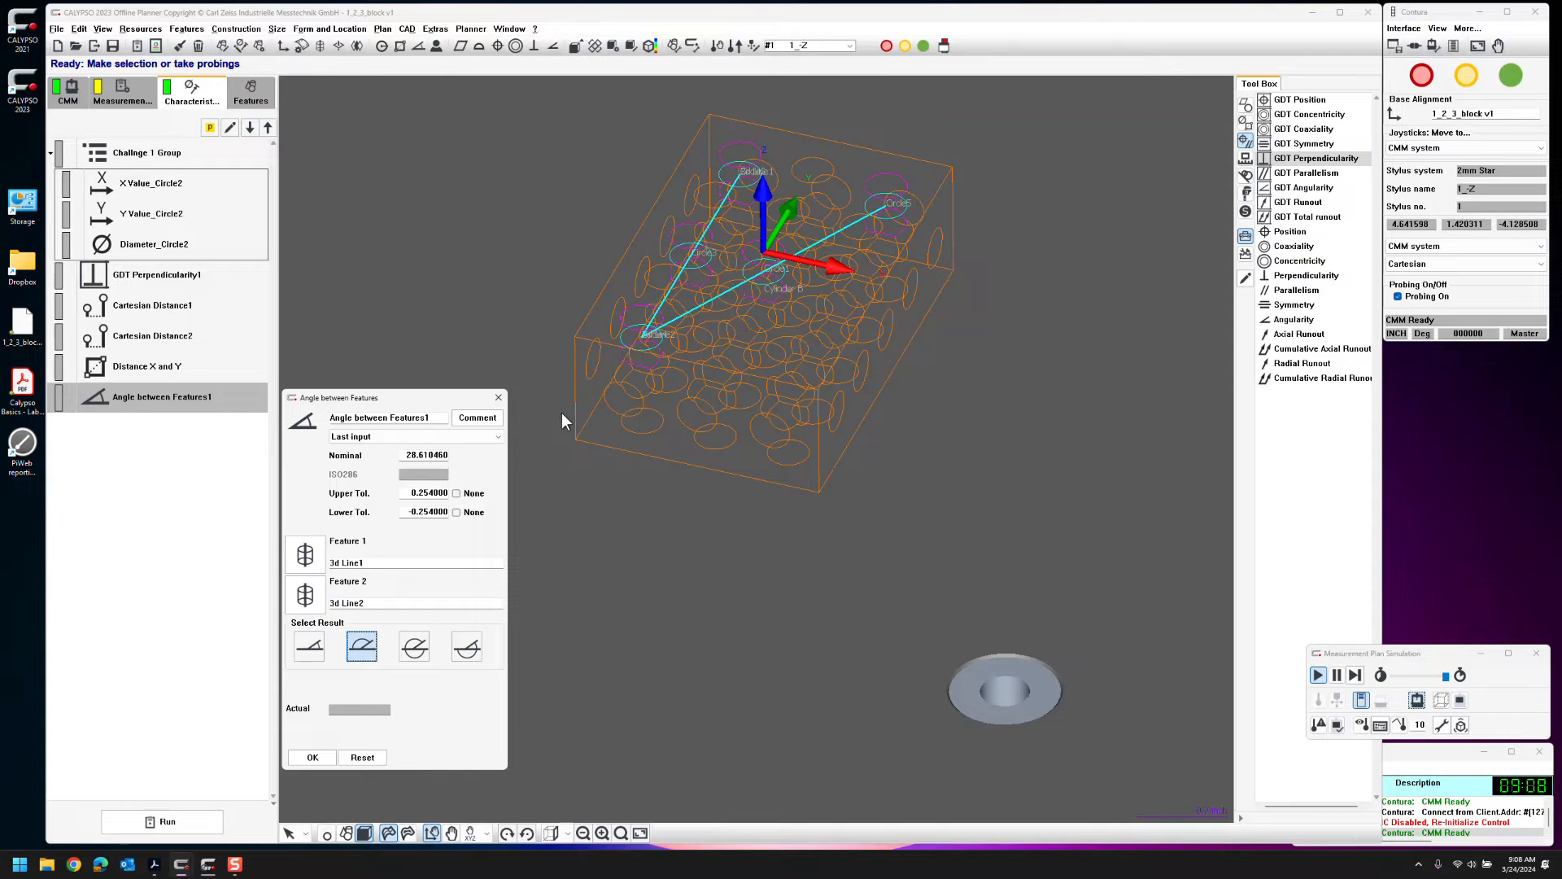
middle_click_drag(646, 441, 604, 393)
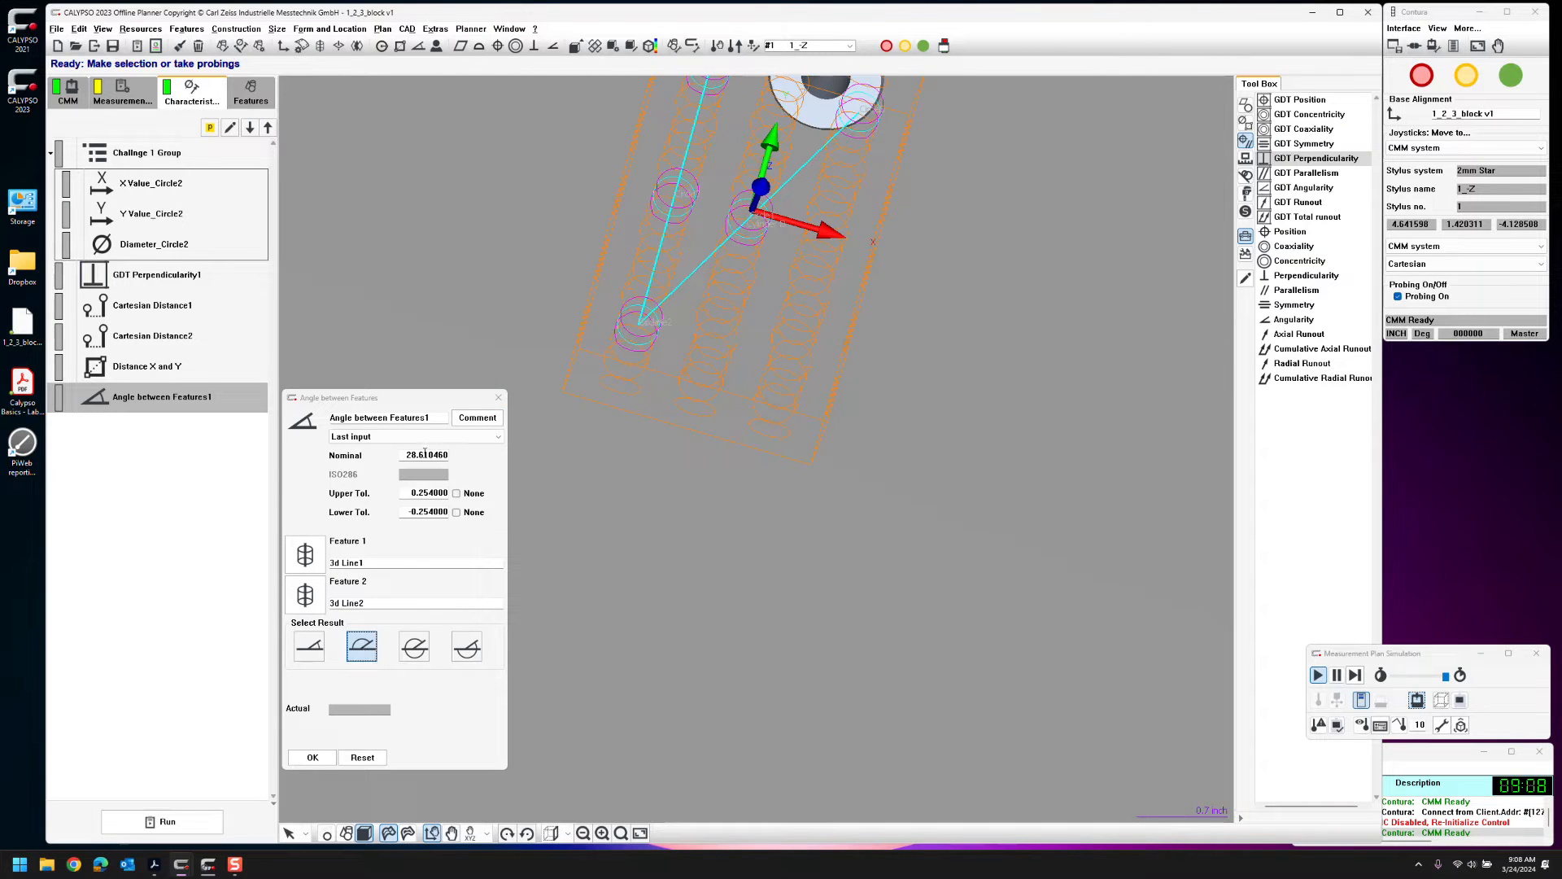
left_click_drag(424, 454, 548, 460)
key("BackSpace")
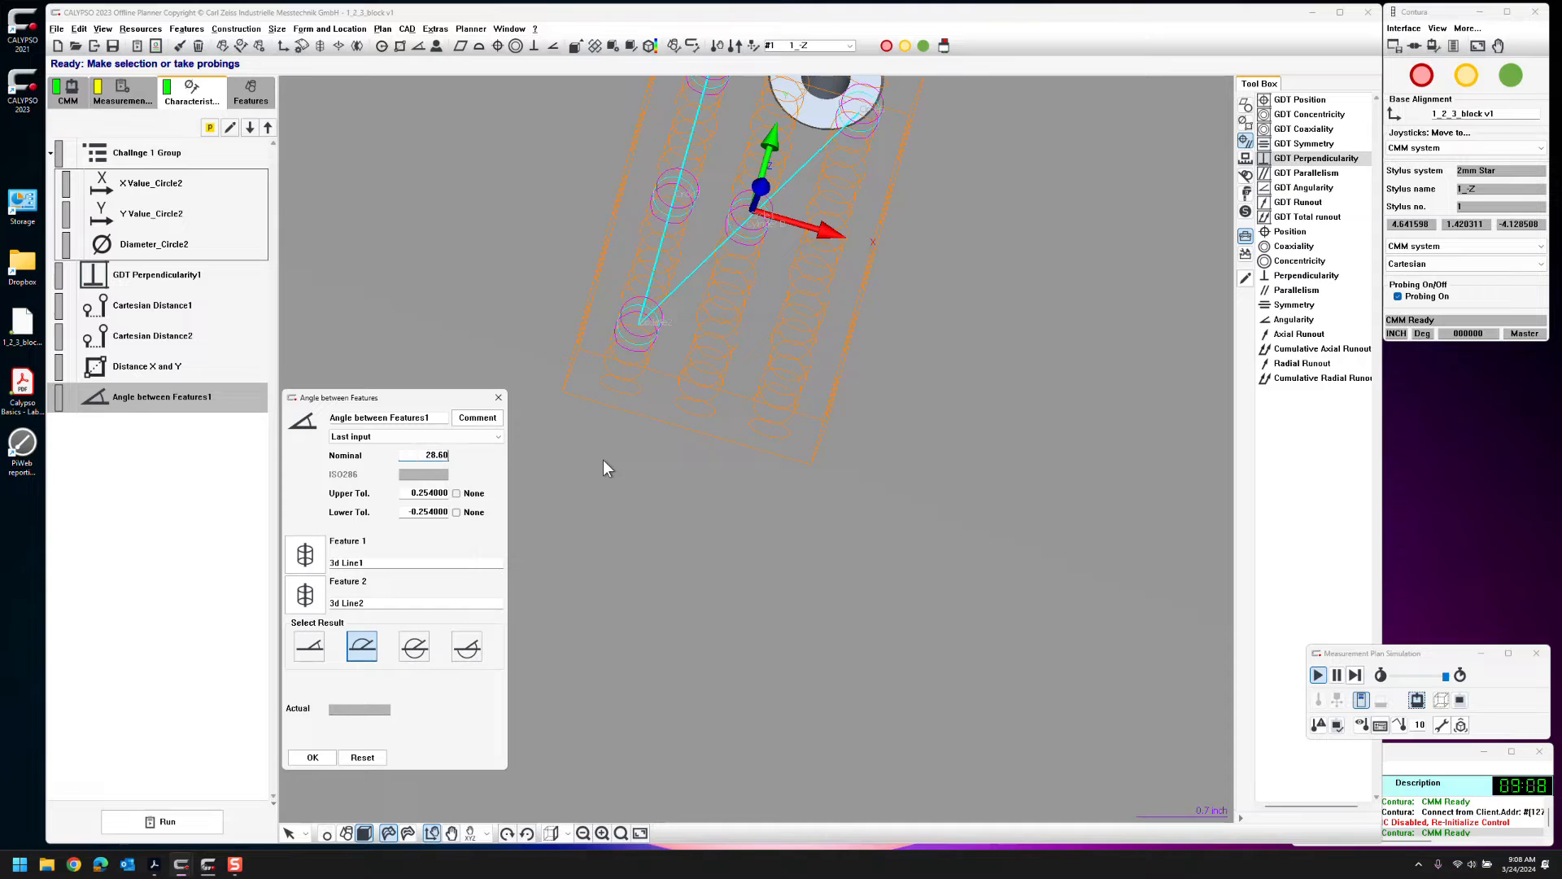
key("Tab")
type(".5")
key("Tab")
type("-.5")
key("Tab")
left_click(318, 758)
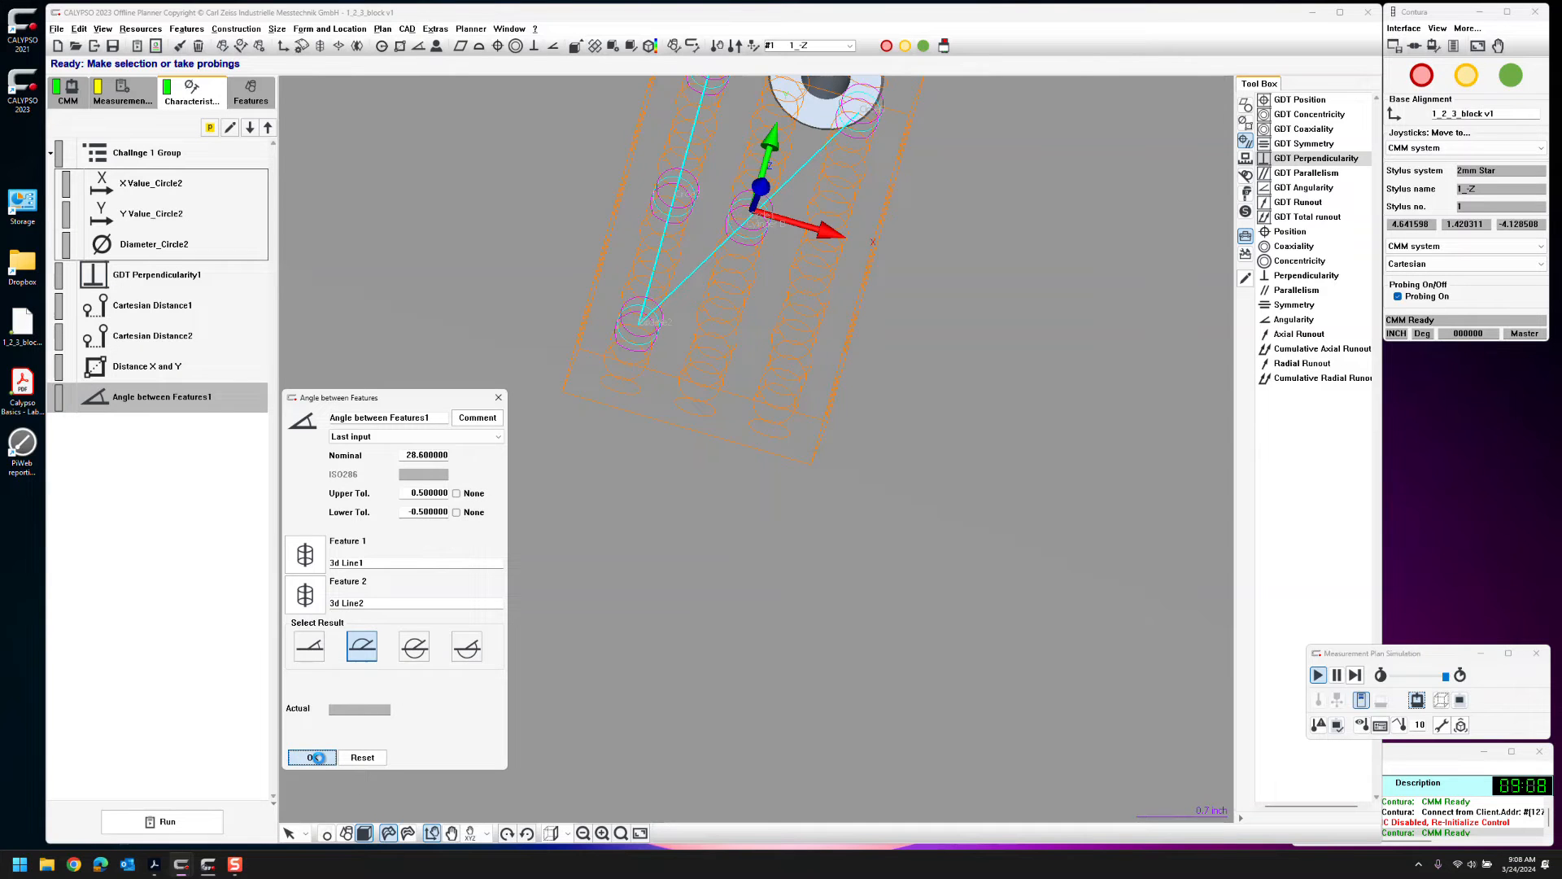
scroll(662, 364, "down", 4)
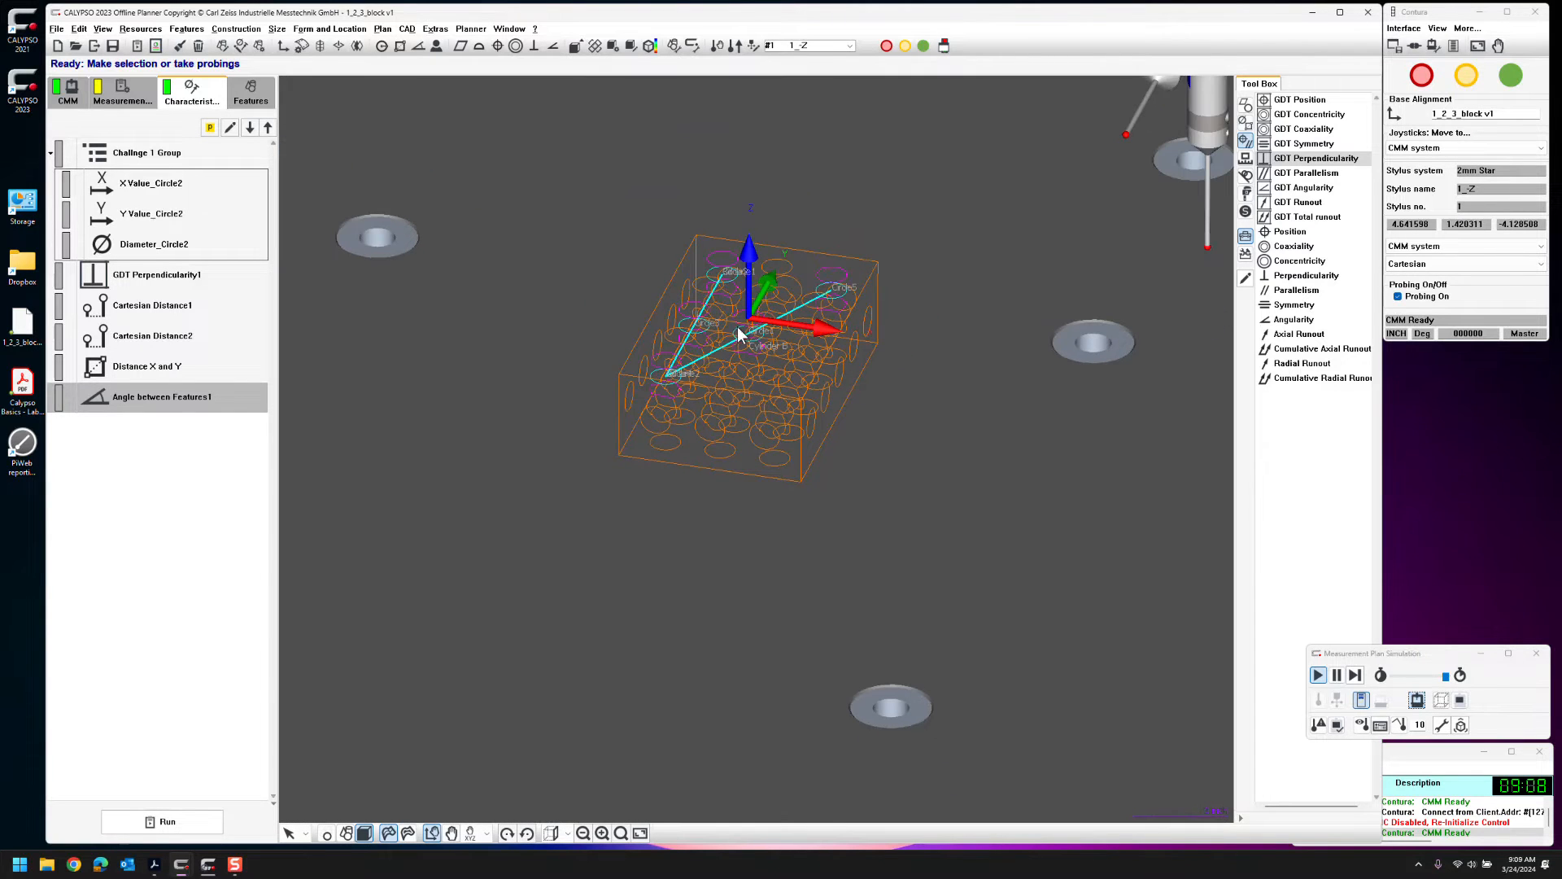
left_click(165, 485)
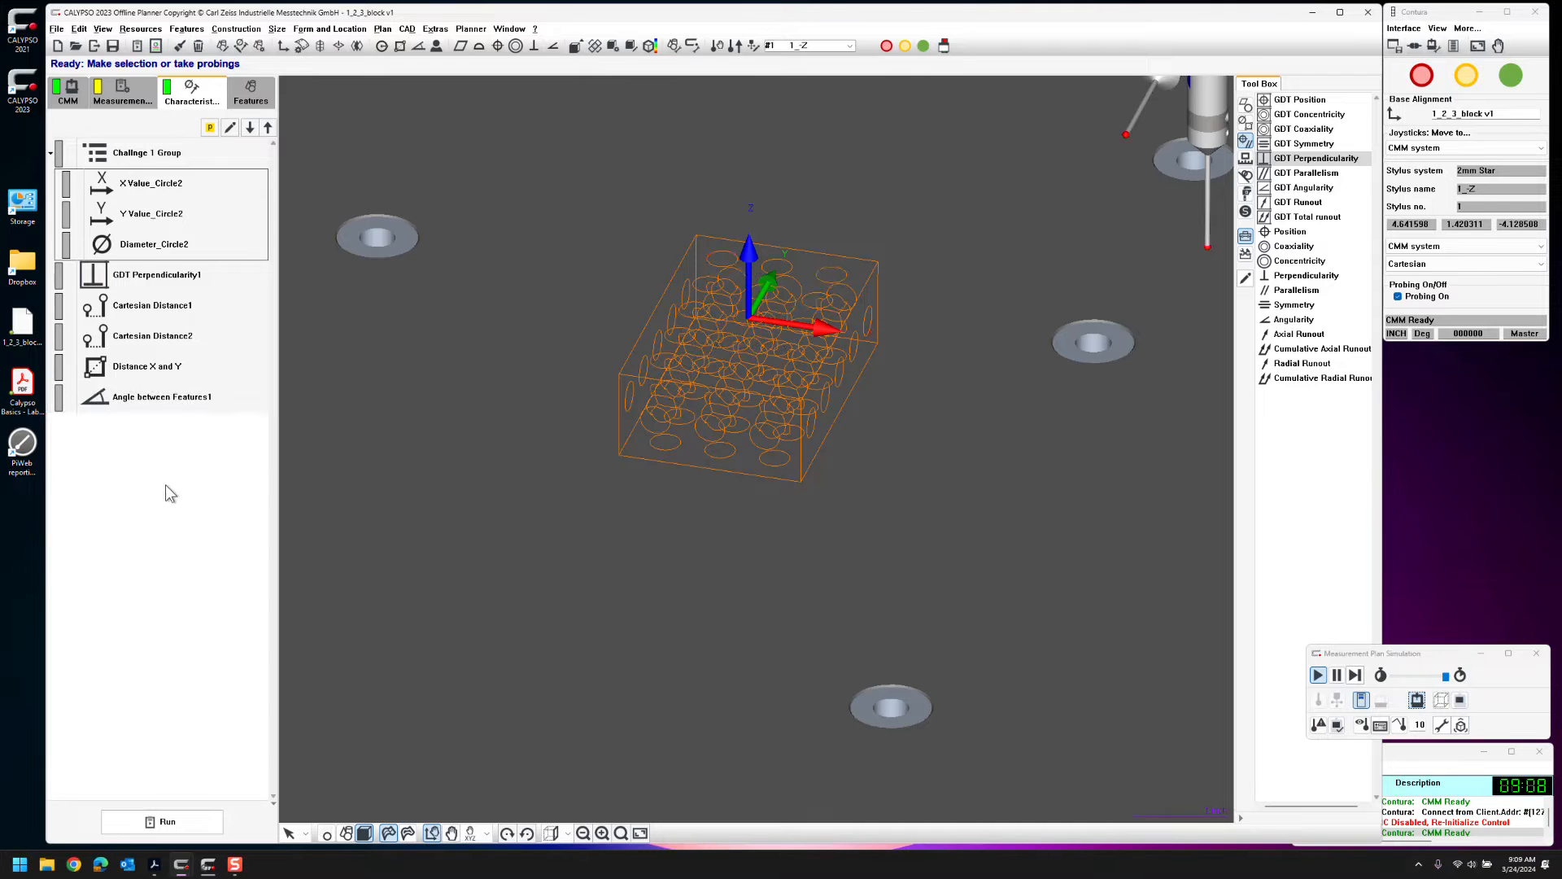
scroll(556, 389, "down", 3)
scroll(558, 402, "down", 6)
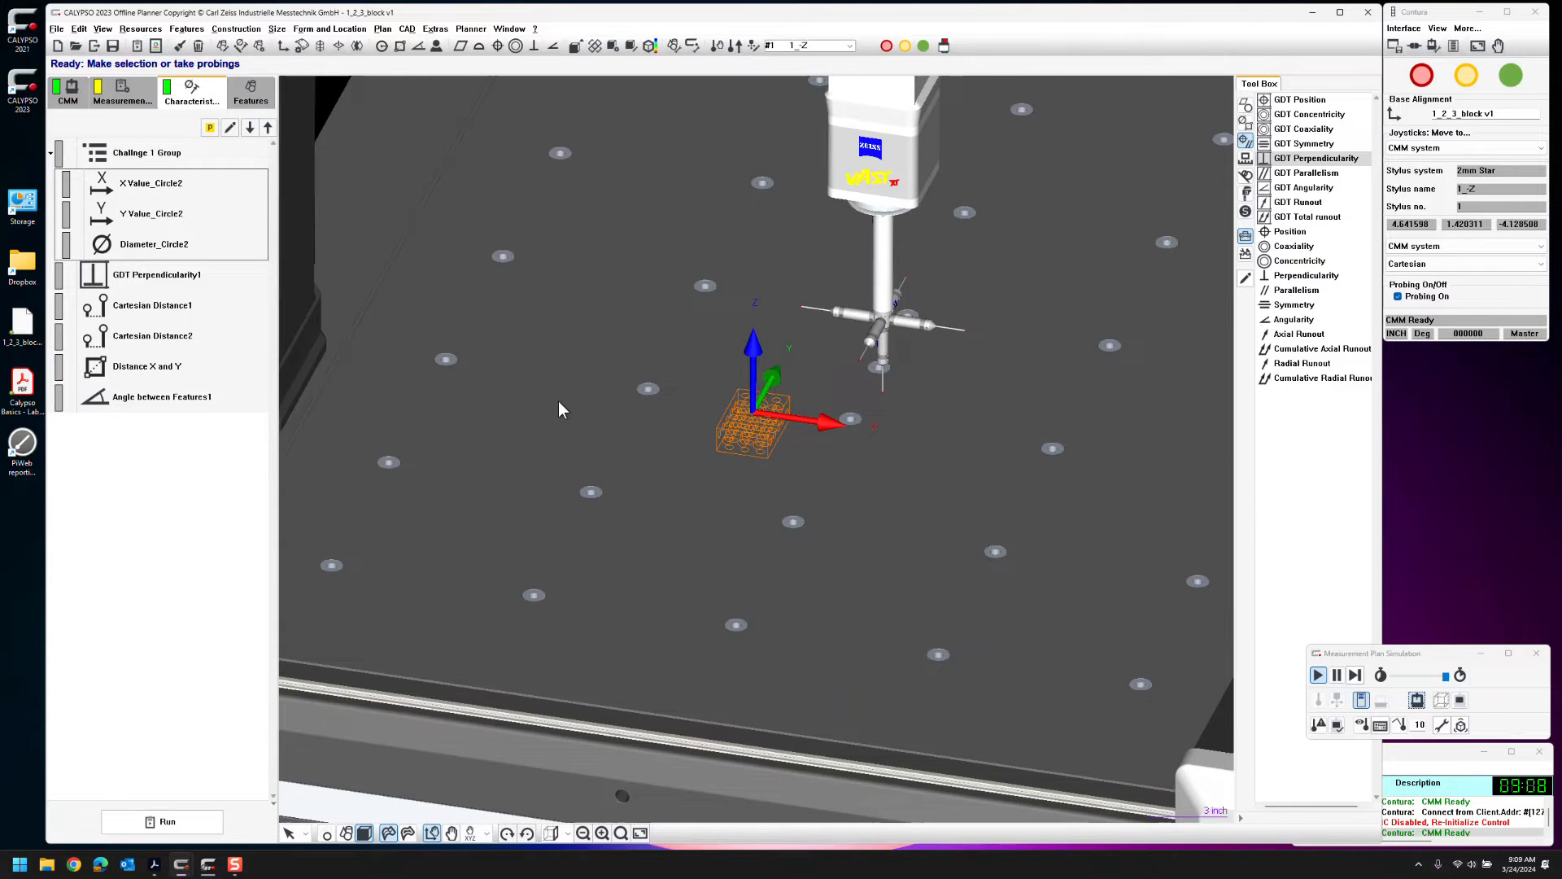
scroll(646, 314, "down", 4)
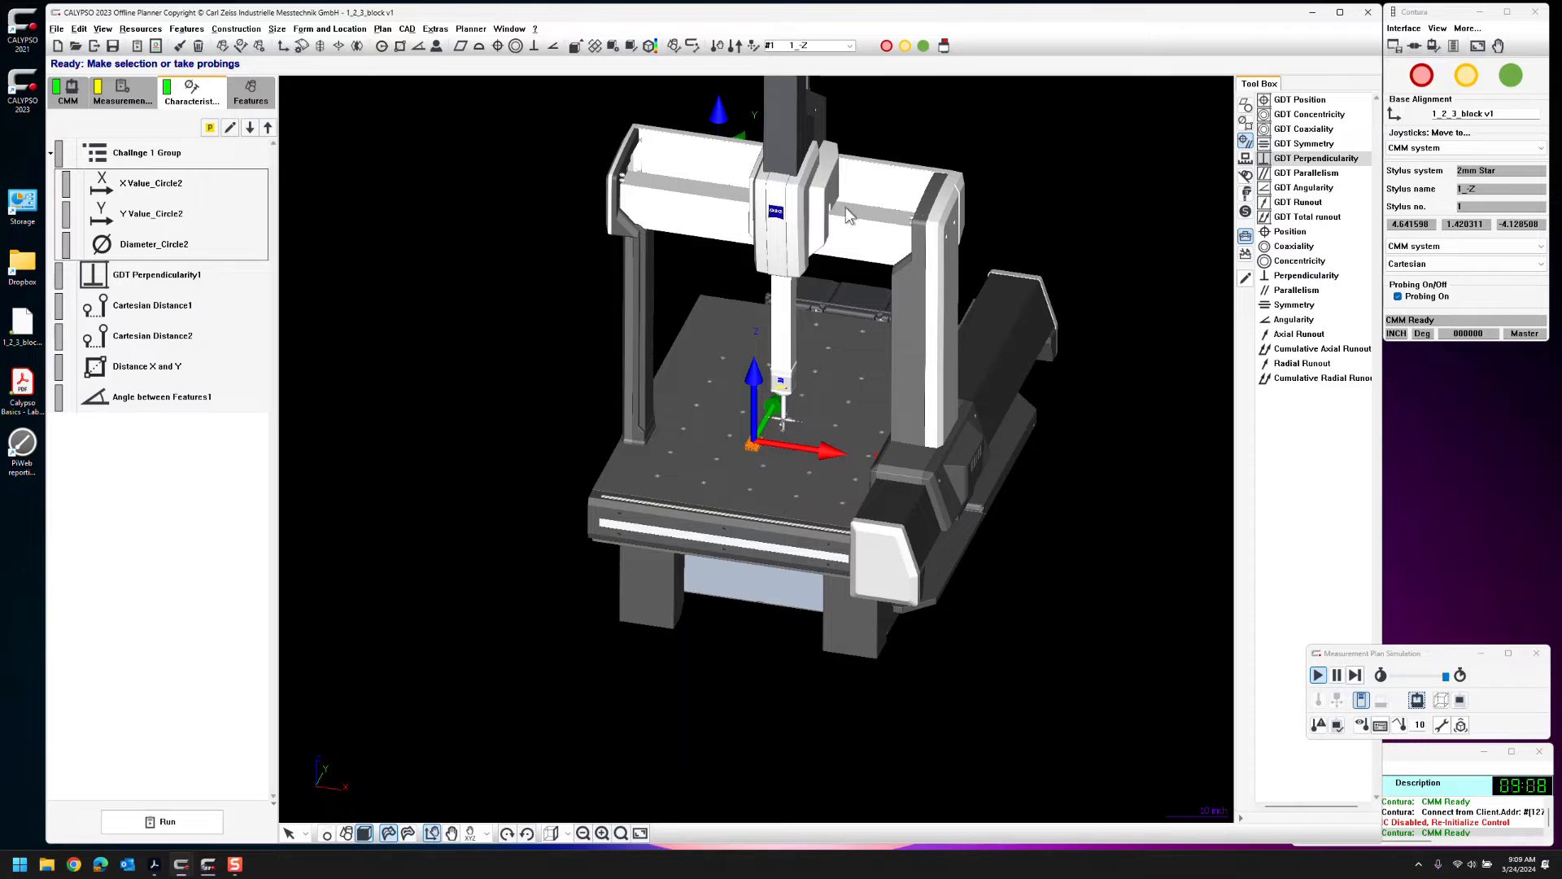
scroll(838, 446, "up", 5)
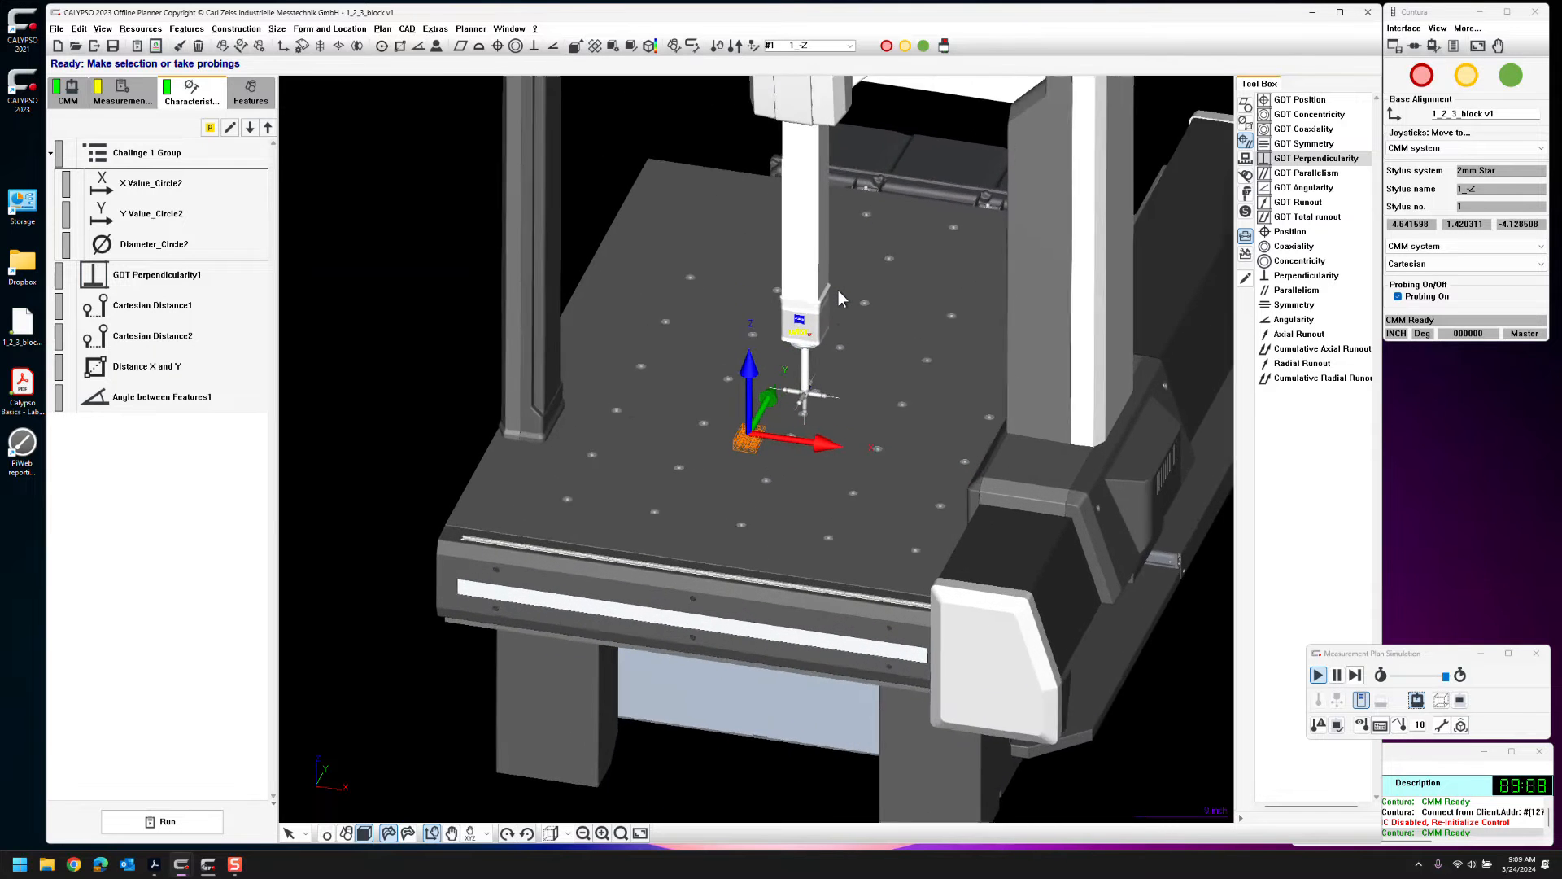
scroll(838, 338, "up", 5)
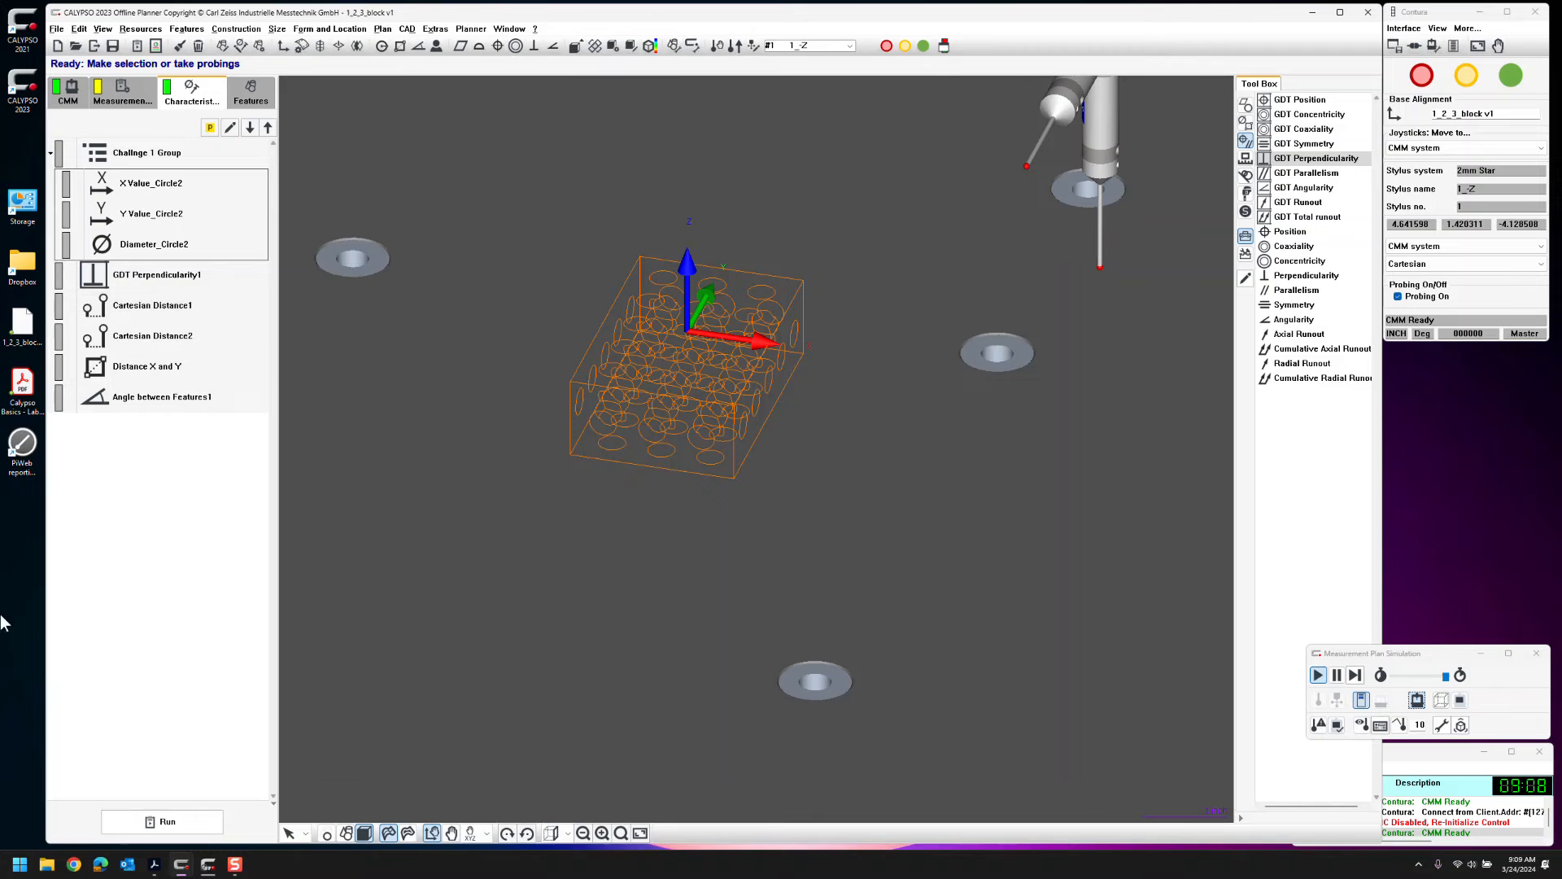
Read the remaining numbered requirements after the angle between features in the Acrobat lab PDF and return to CALYPSO
left_click(154, 863)
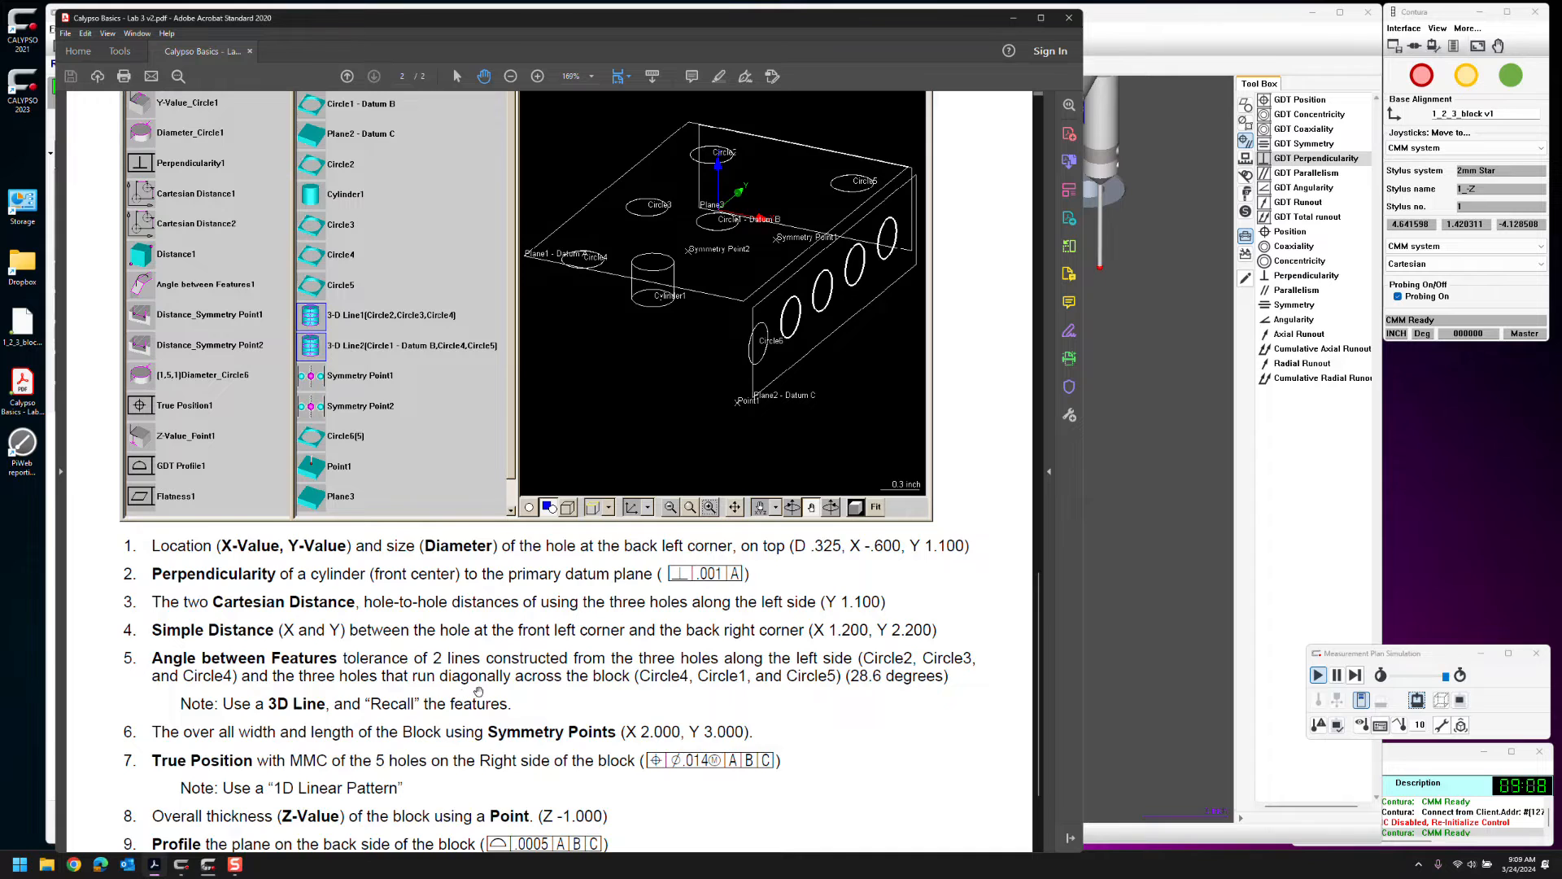
scroll(539, 696, "down", 4)
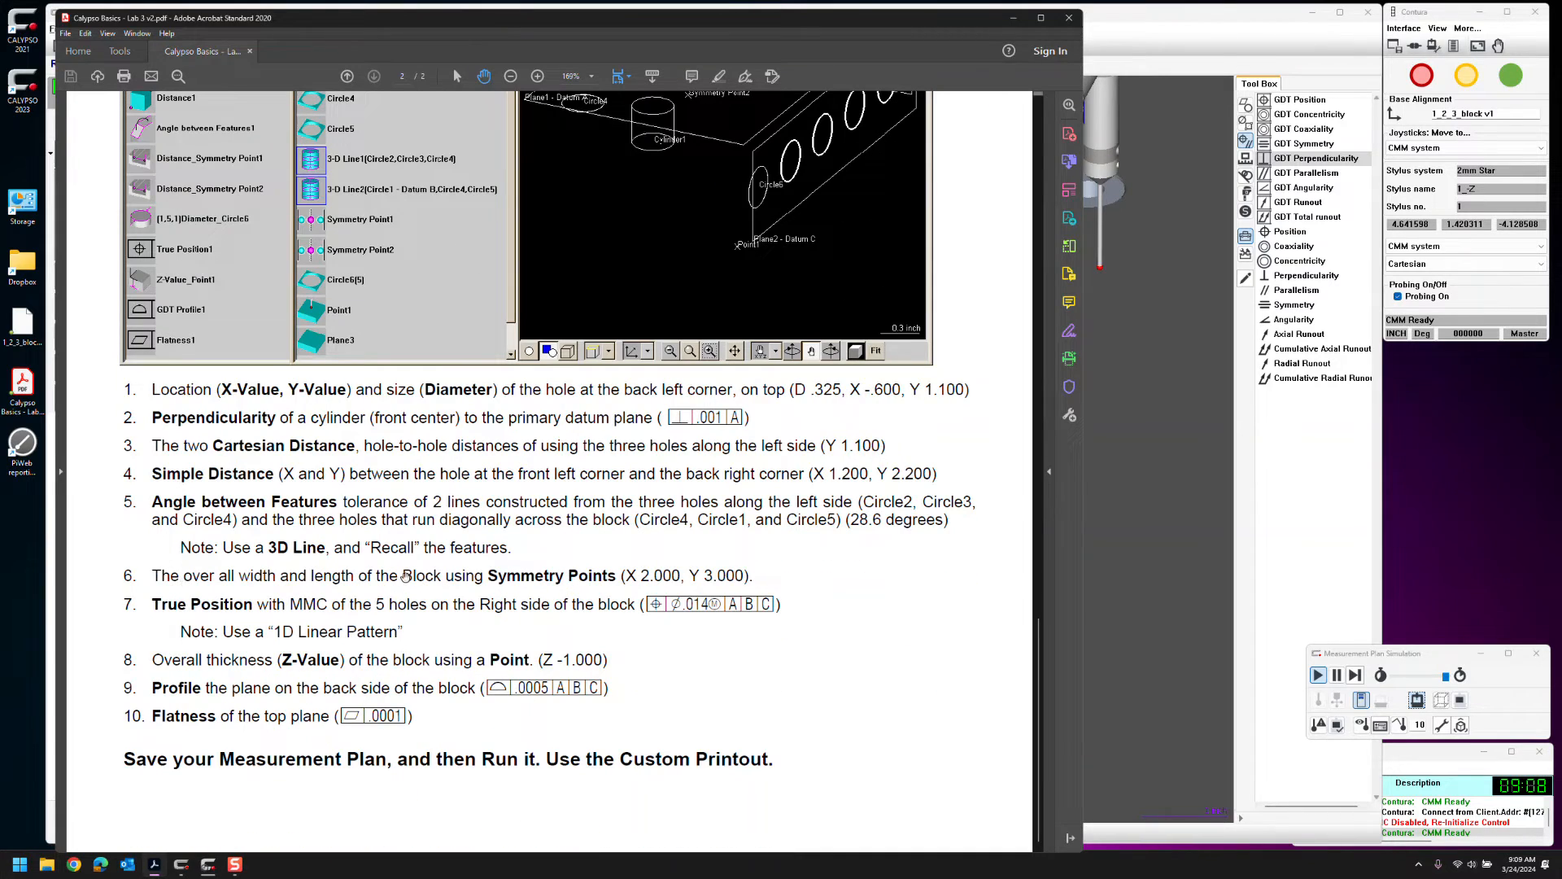
left_click(1137, 633)
Display the 1-2-3 block's CAD model as a shaded solid
scroll(680, 559, "down", 2)
left_click(364, 832)
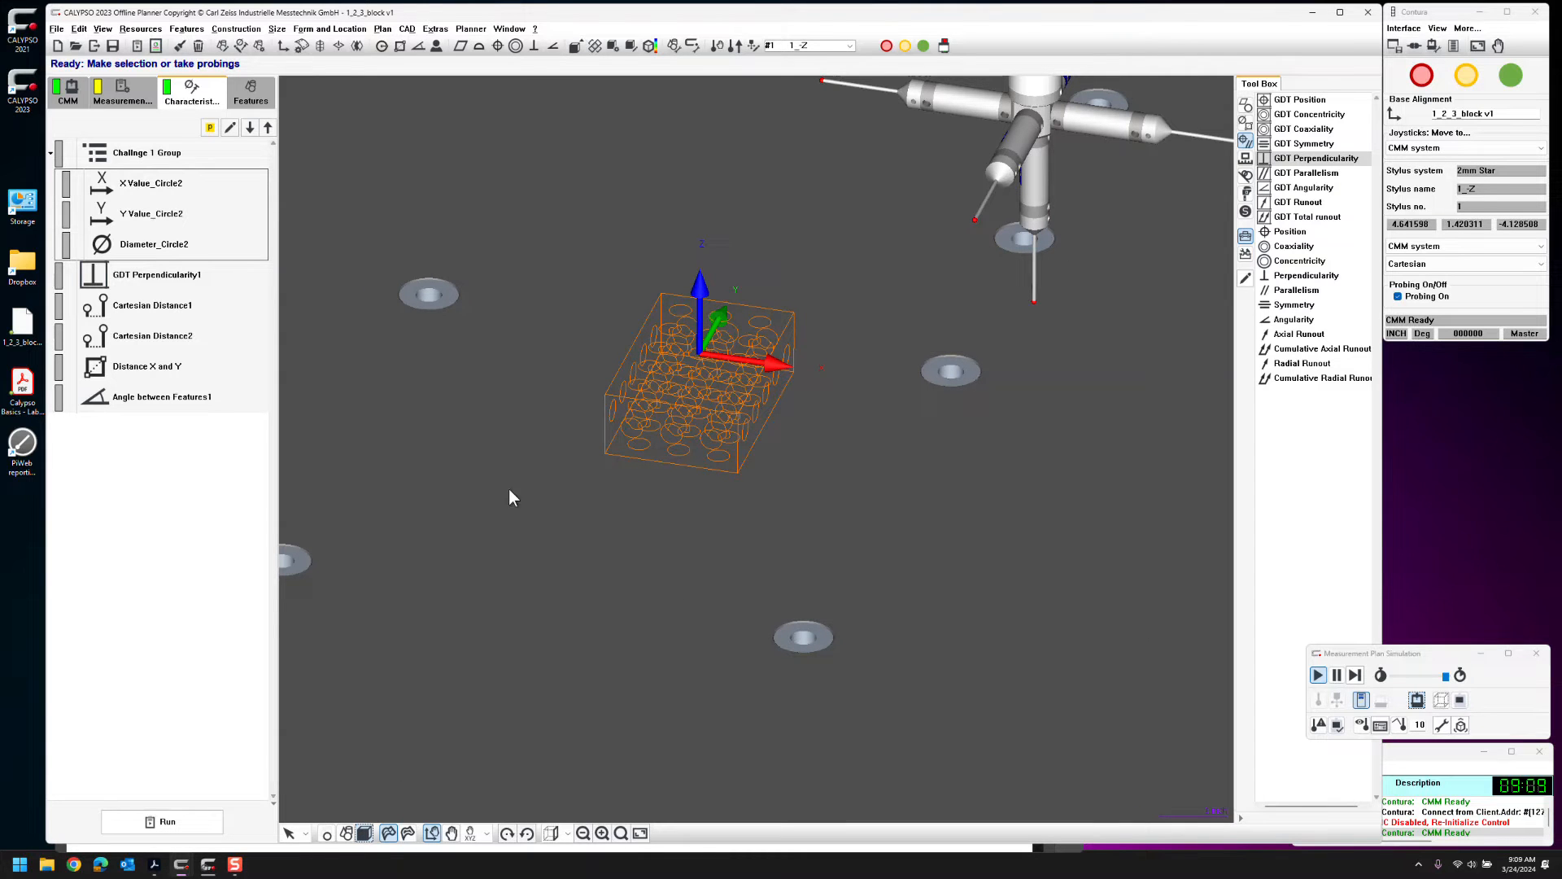
left_click(408, 832)
mouse_move(627, 525)
middle_mouse_down()
mouse_move(653, 524)
mouse_move(636, 522)
middle_mouse_up()
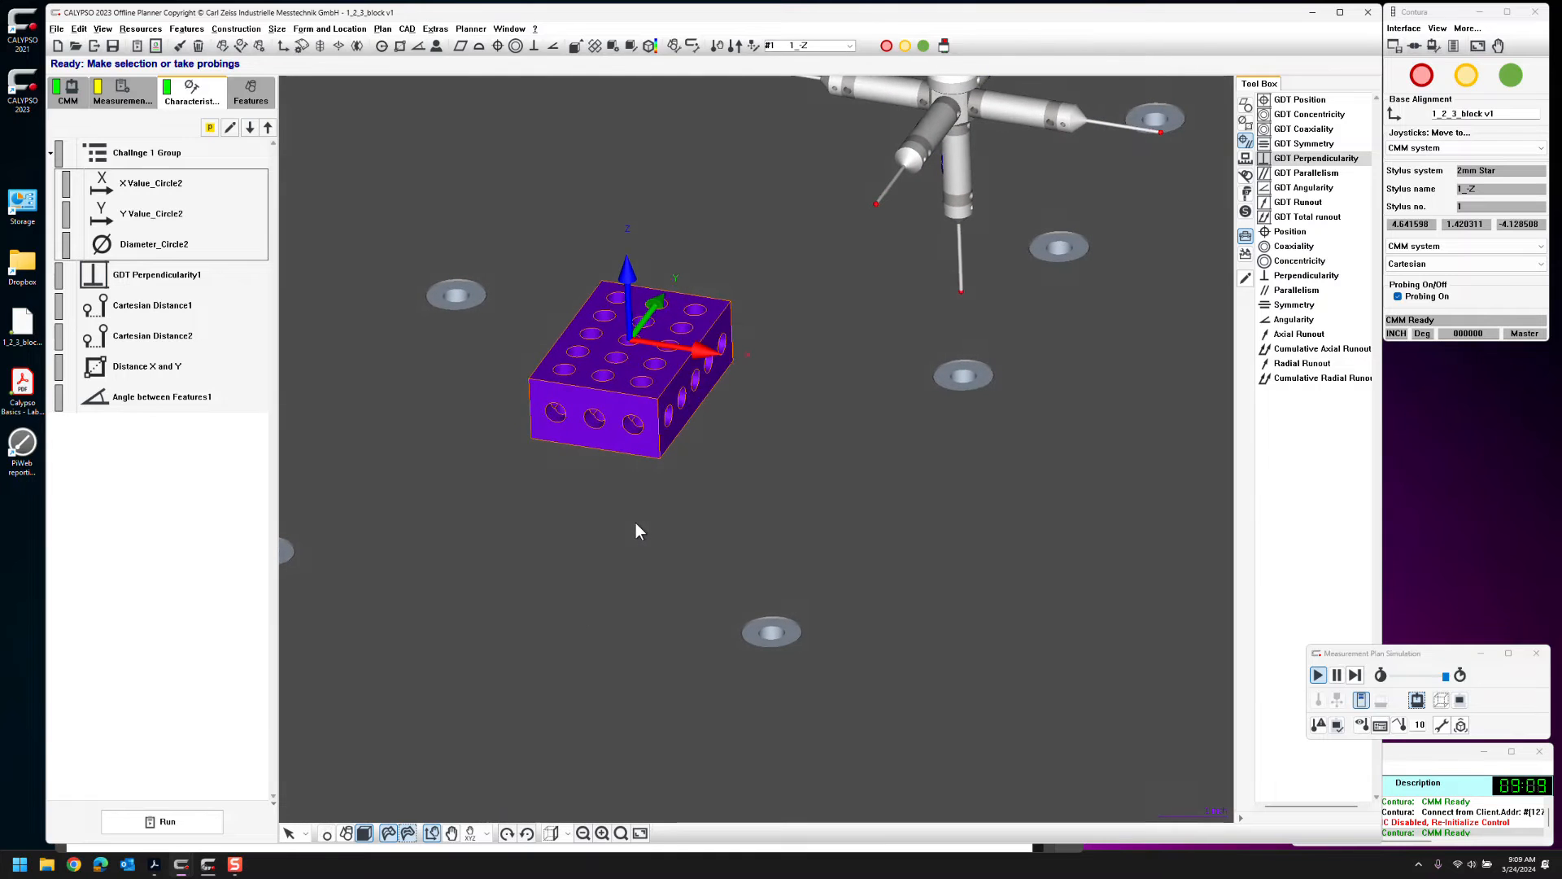
Check the symmetry point requirement for overall width and length in the Acrobat lab PDF, and activate Define points in CALYPSO
left_click(154, 864)
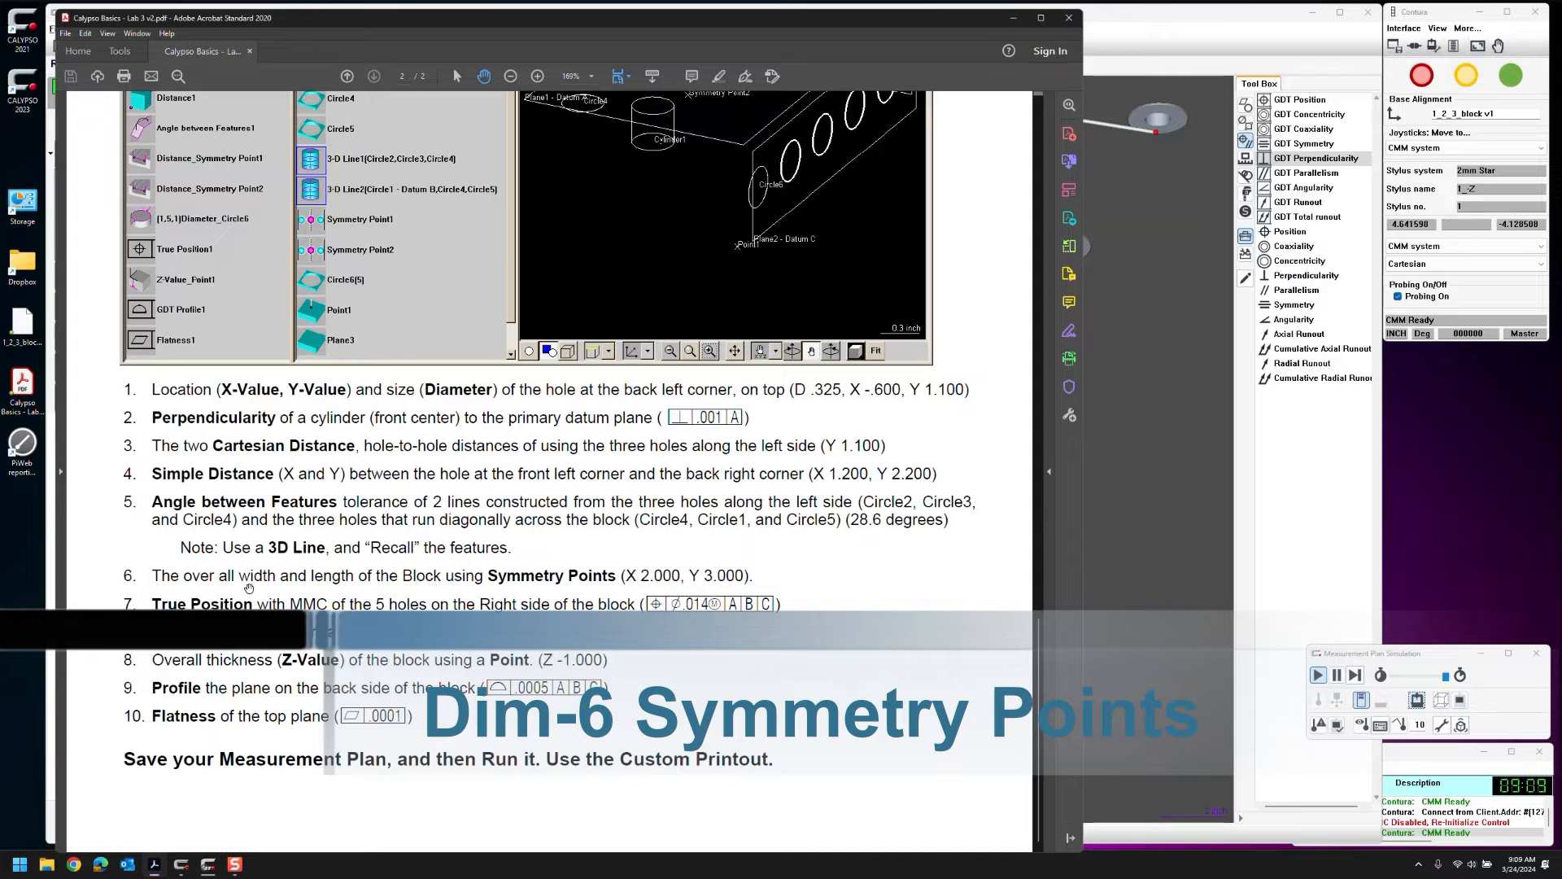
left_click(1150, 638)
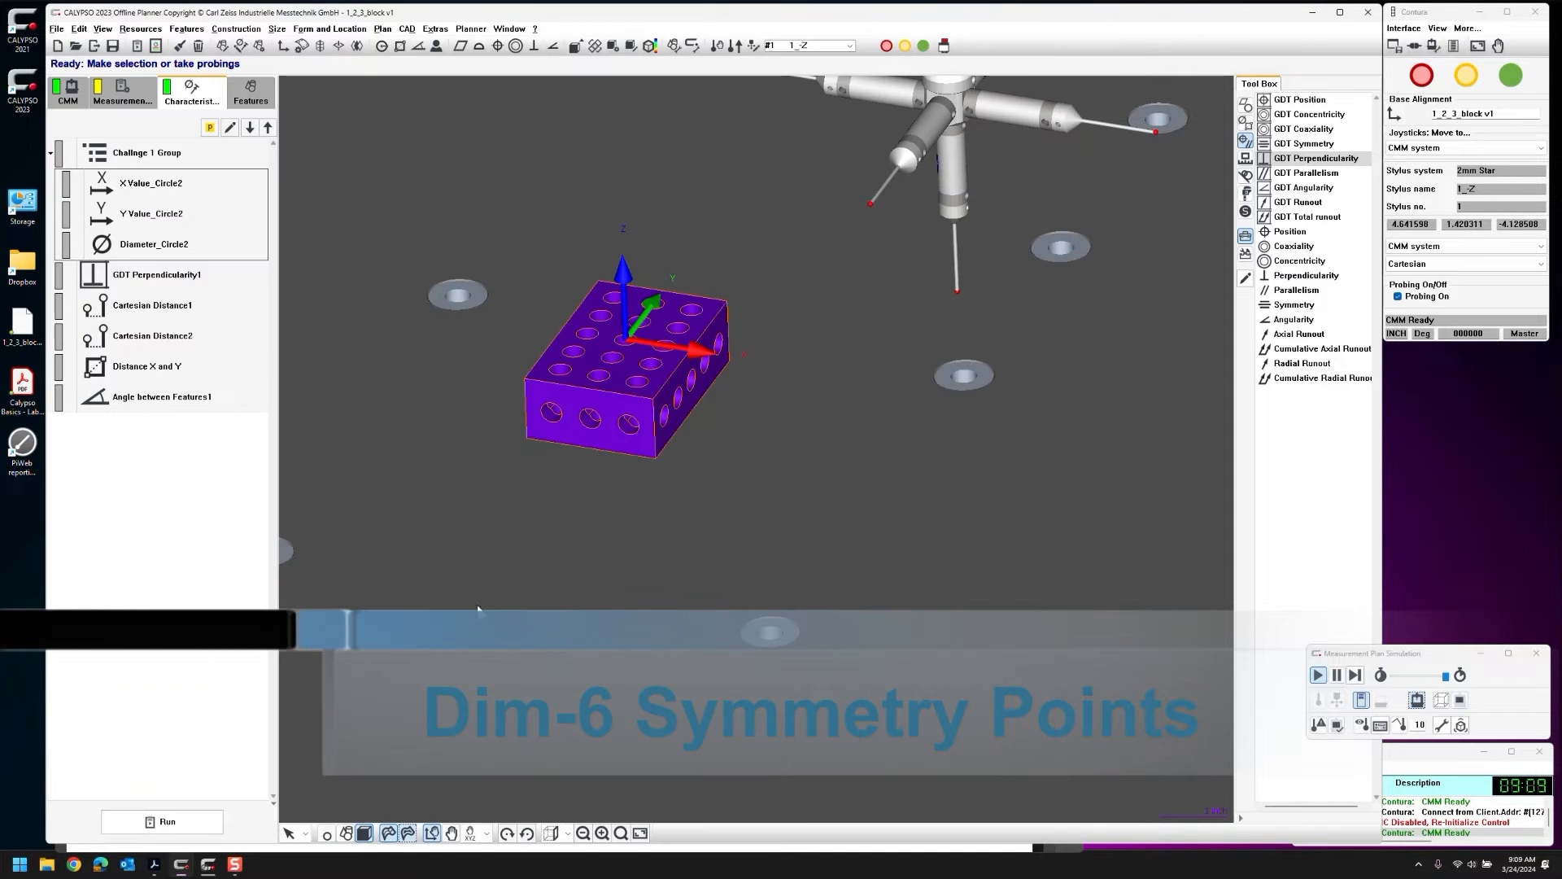
left_click(304, 833)
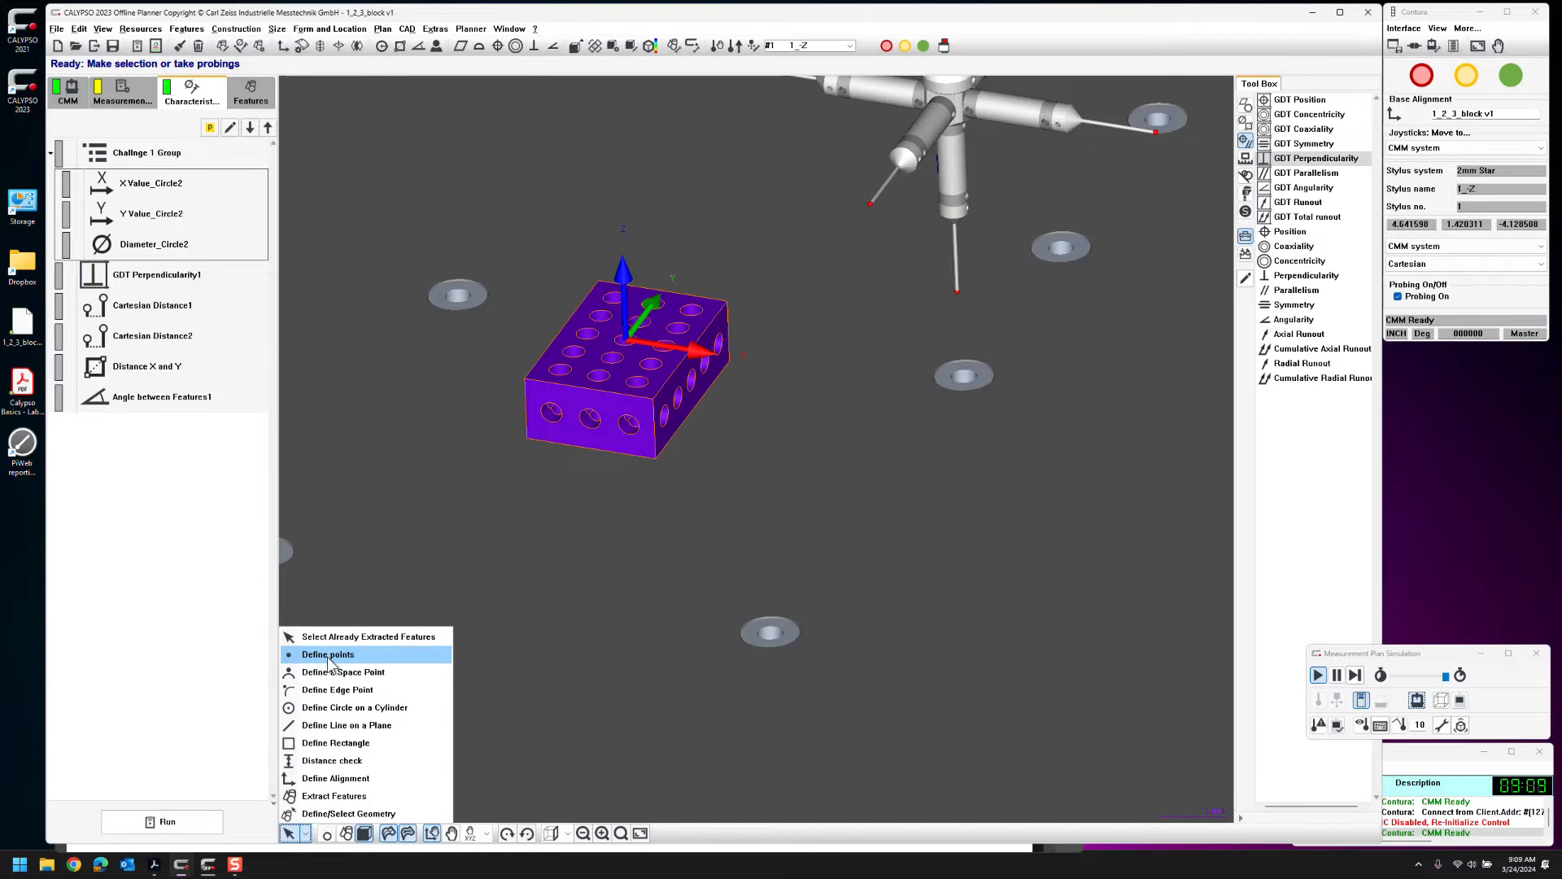
left_click(327, 656)
Enable Define rotation point for orbiting the block's CAD view
left_click_drag(654, 561, 782, 573)
left_click_drag(909, 579, 498, 343)
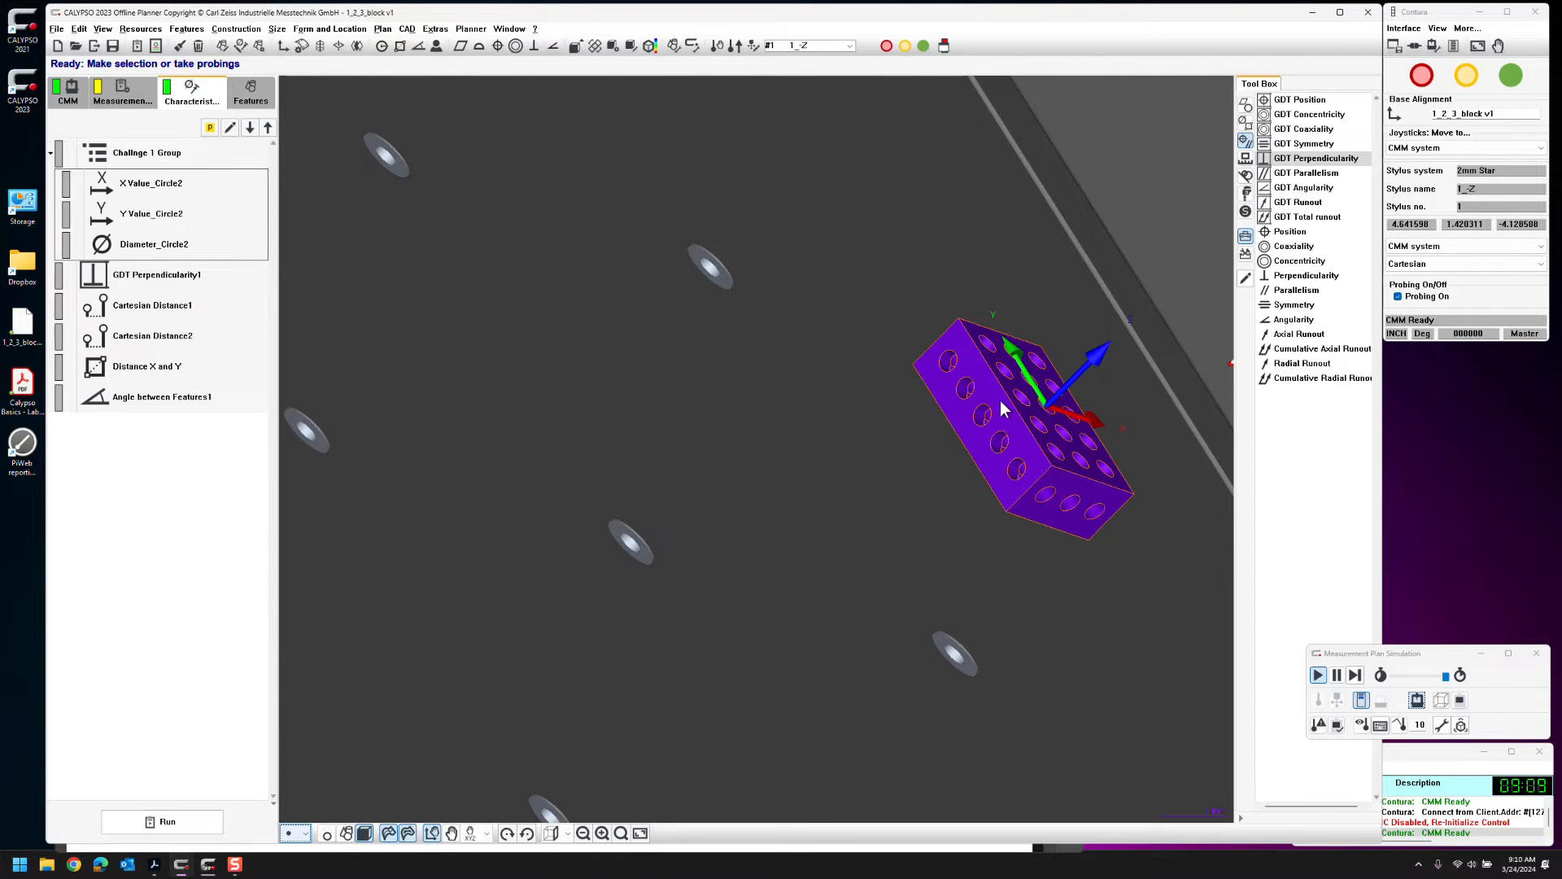
right_click(824, 476)
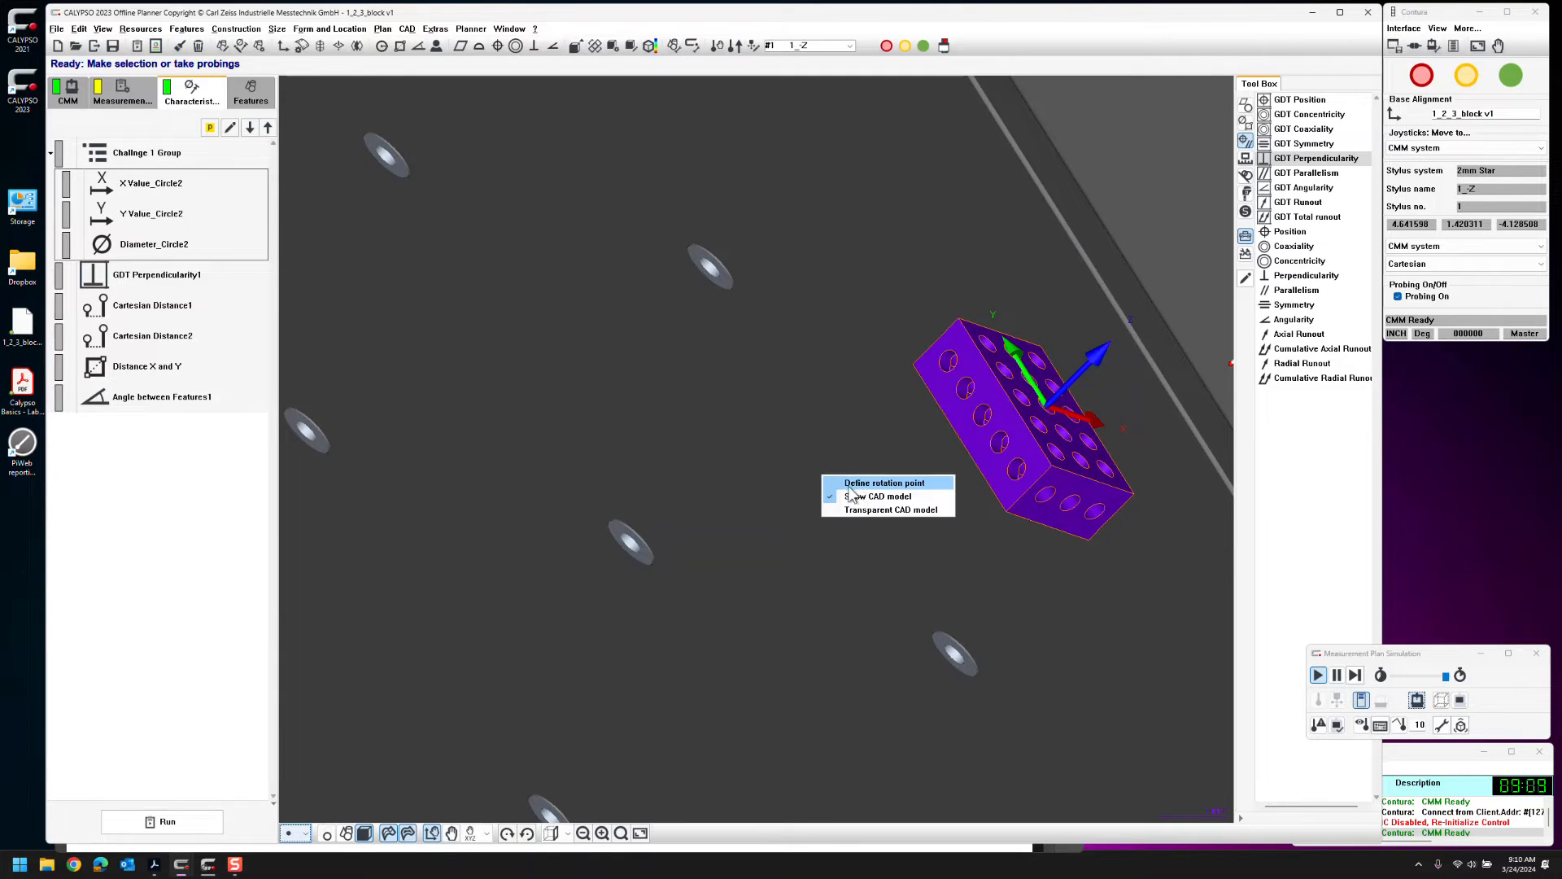
left_click(871, 482)
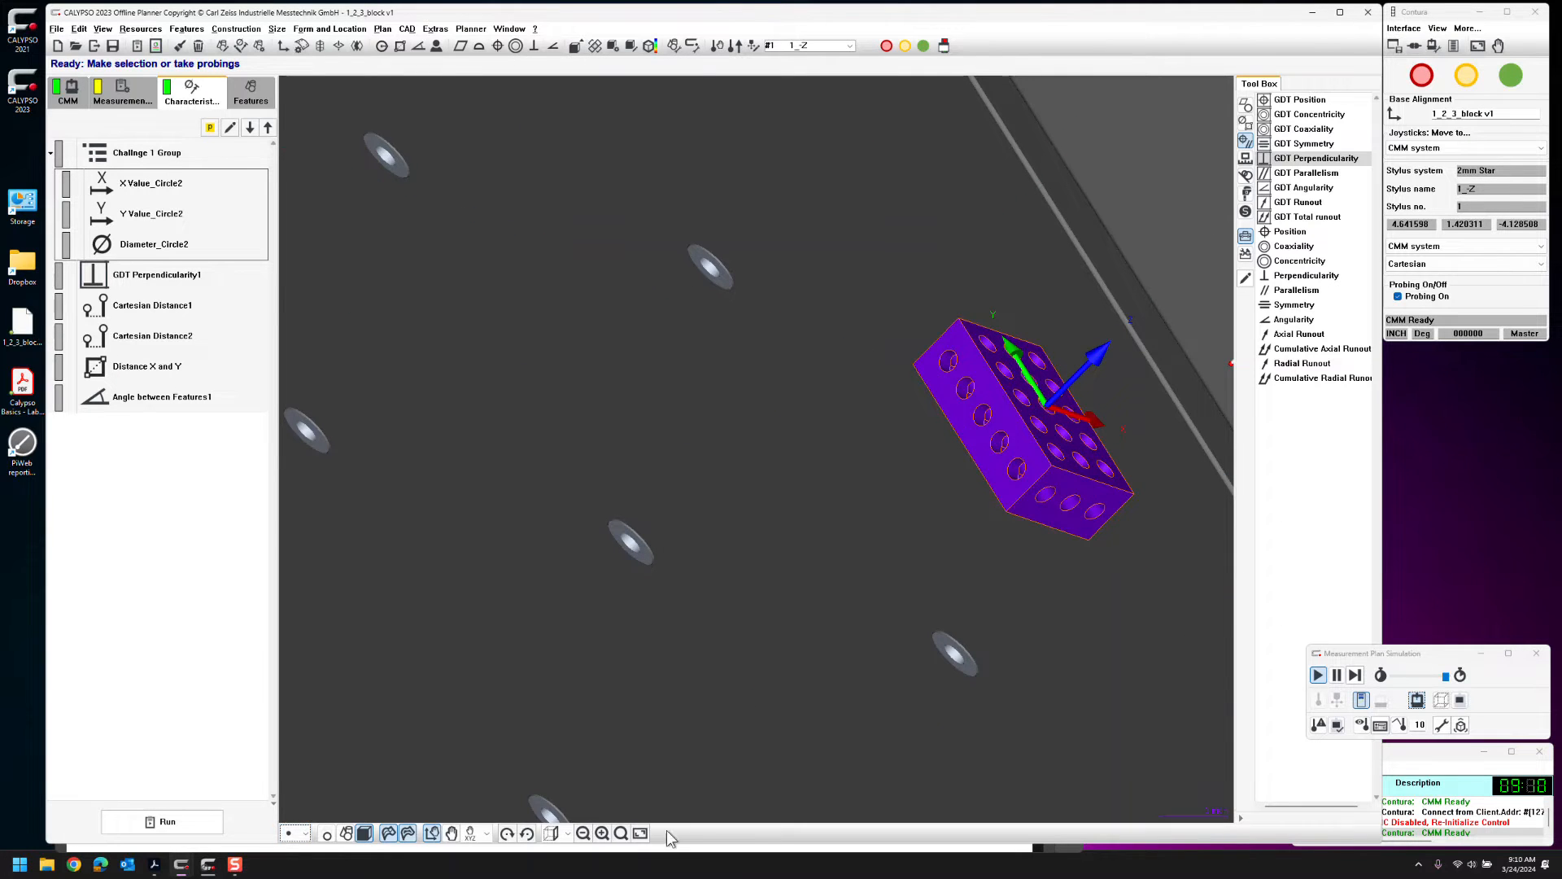
left_click(640, 832)
left_click_drag(779, 687, 734, 671)
scroll(714, 625, "up", 5)
middle_click_drag(690, 539, 785, 81)
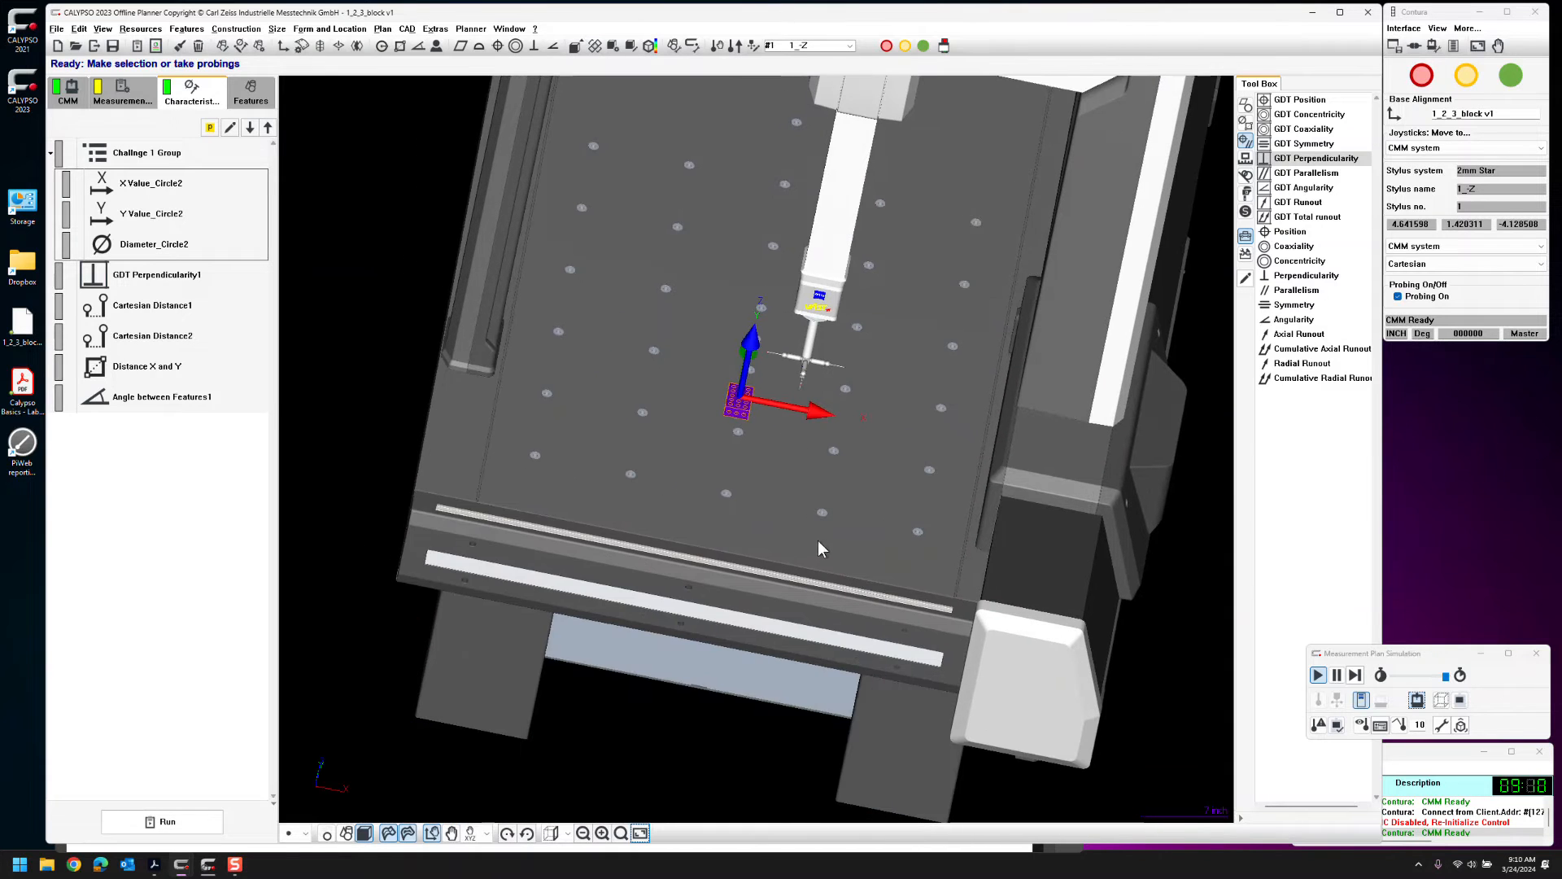
Hide the CMM machine and probe head in the simulation, leaving the stylus system and block, and face the block's front
left_click(1416, 701)
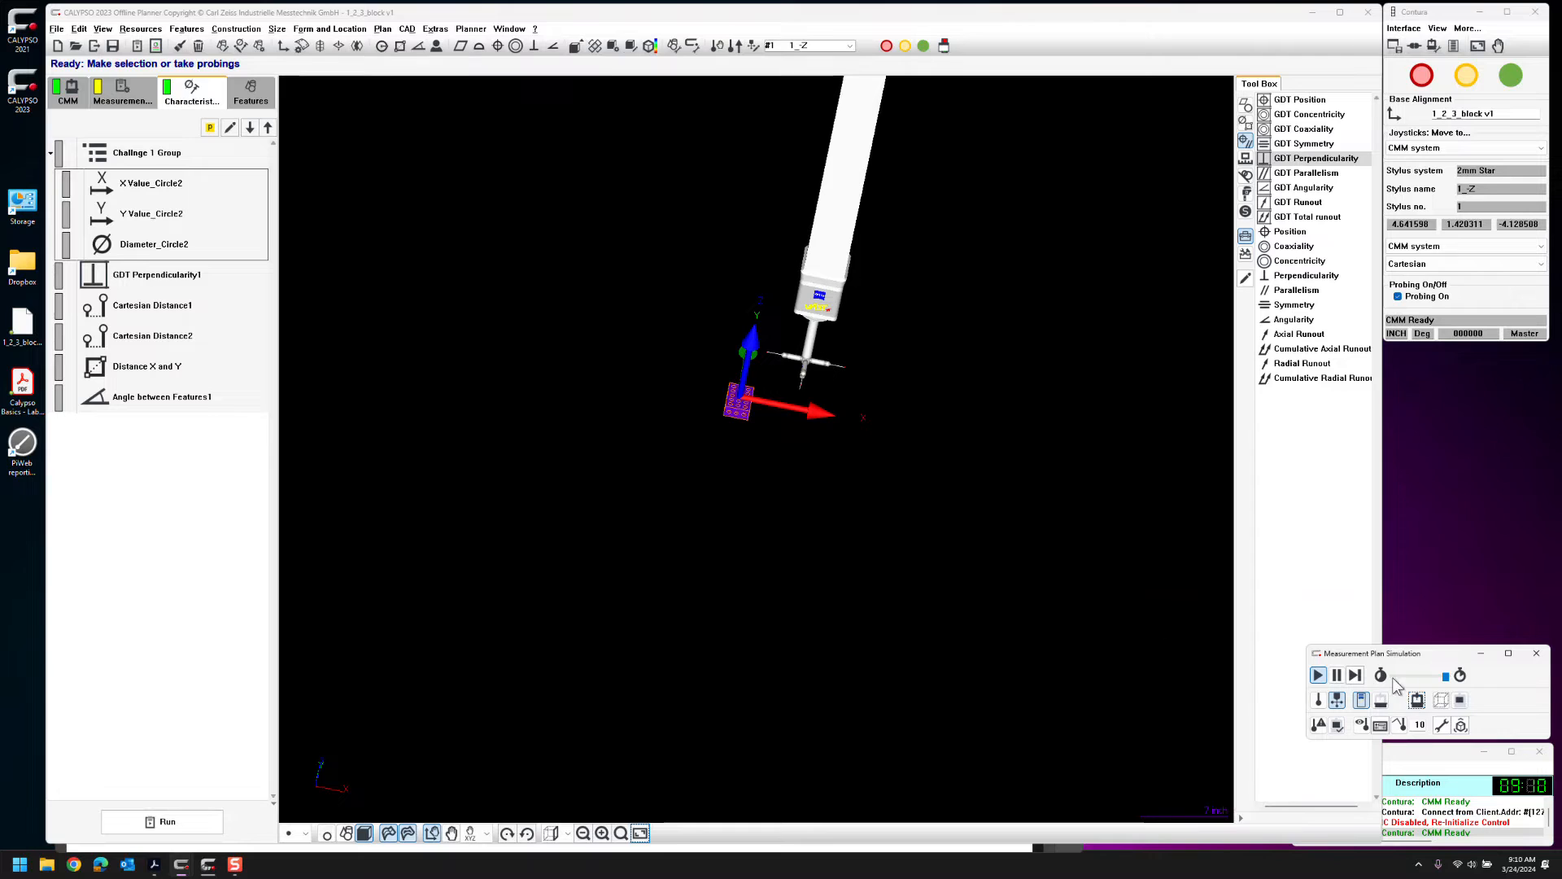
left_click(1360, 701)
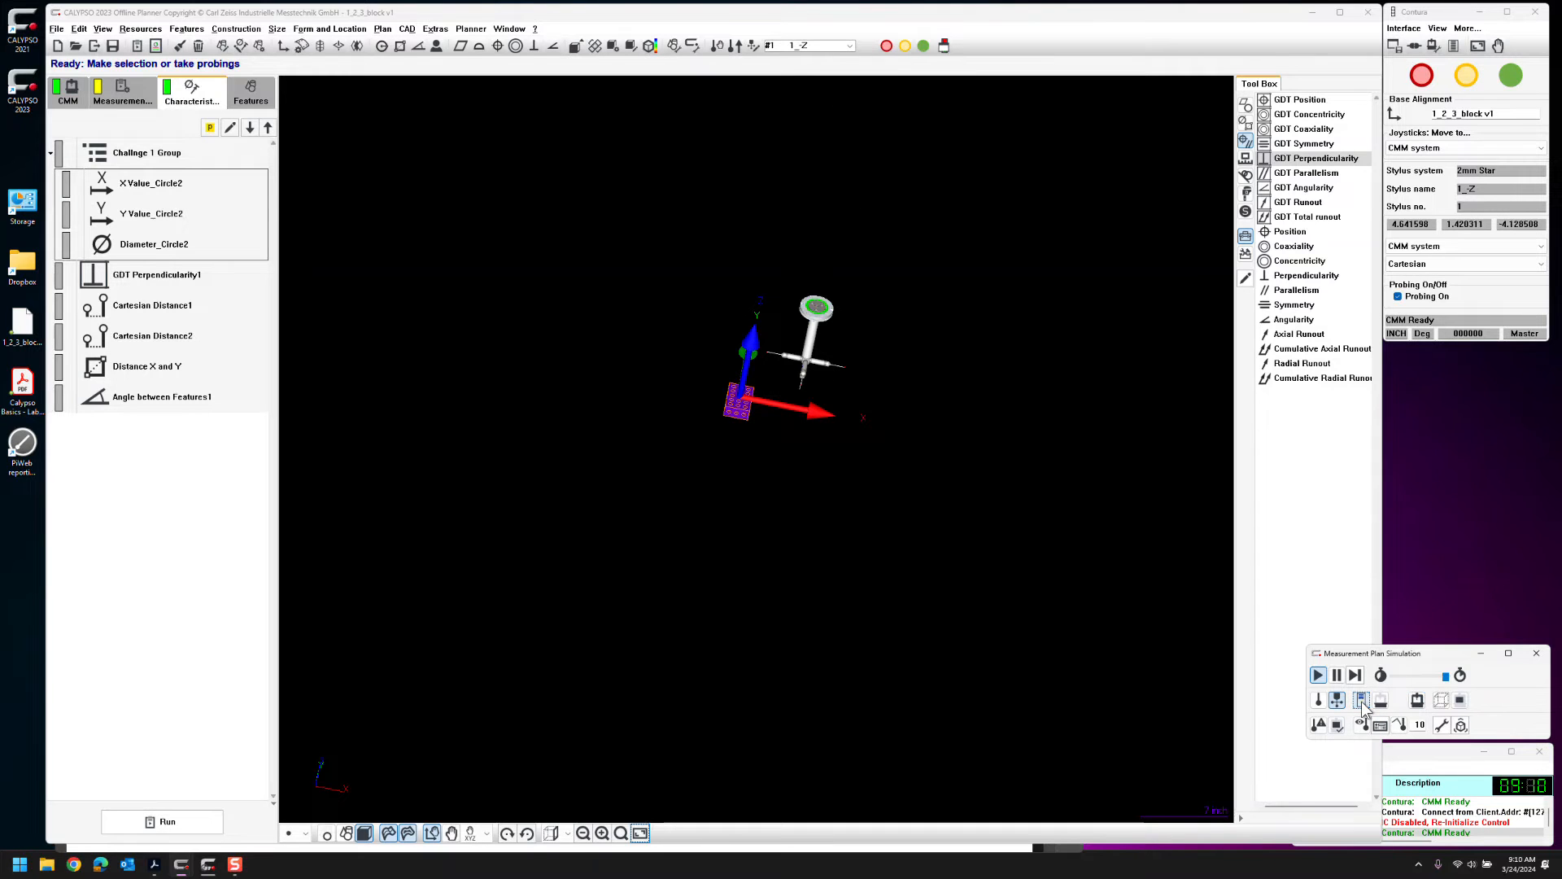
scroll(945, 578, "up", 3)
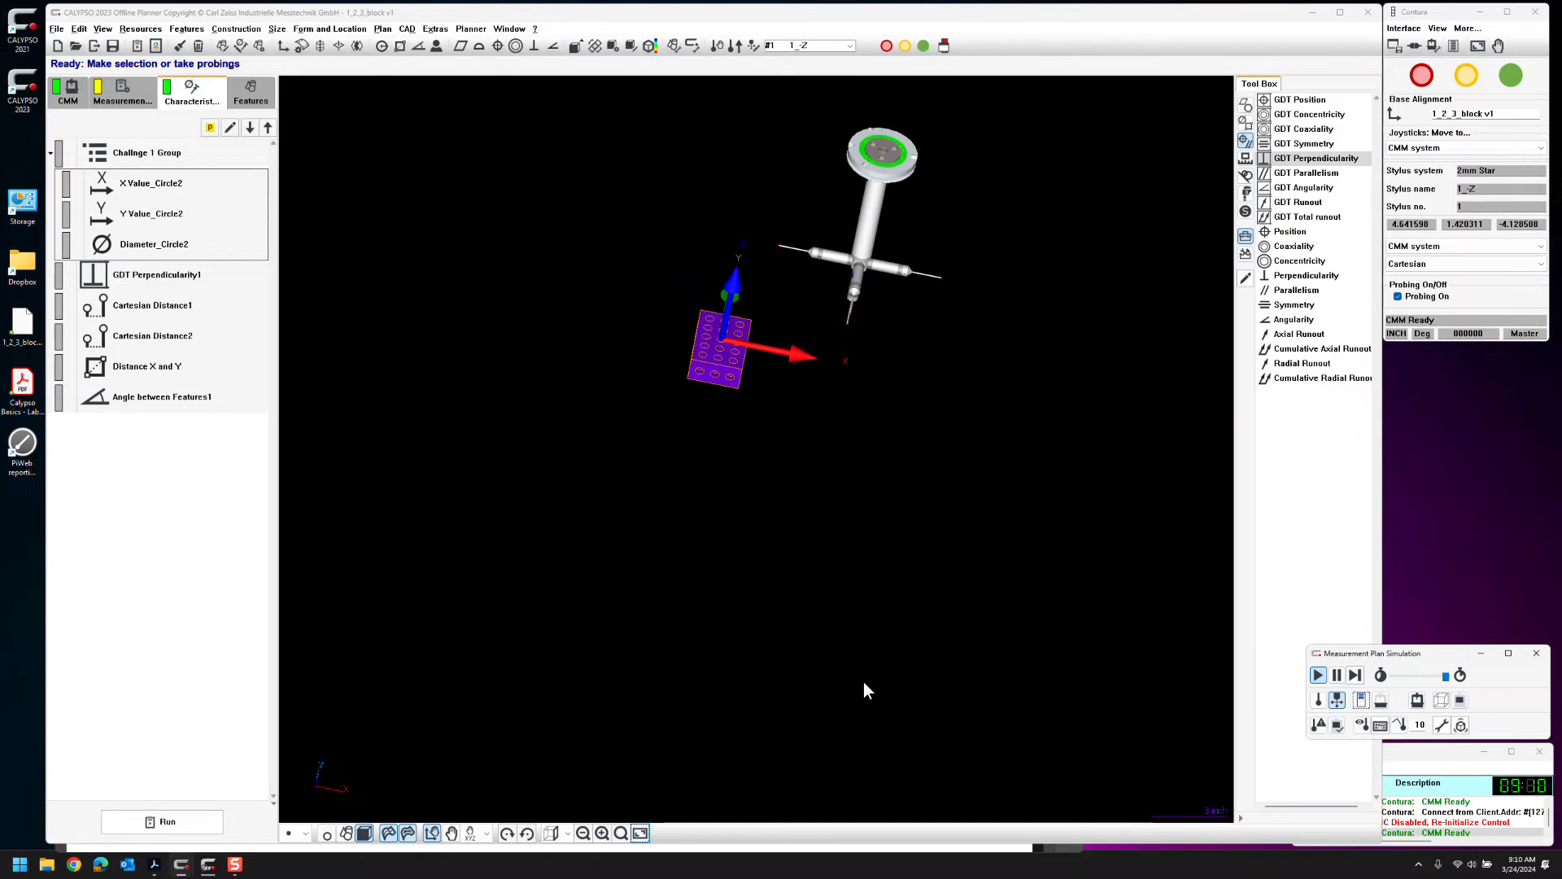
left_click(641, 833)
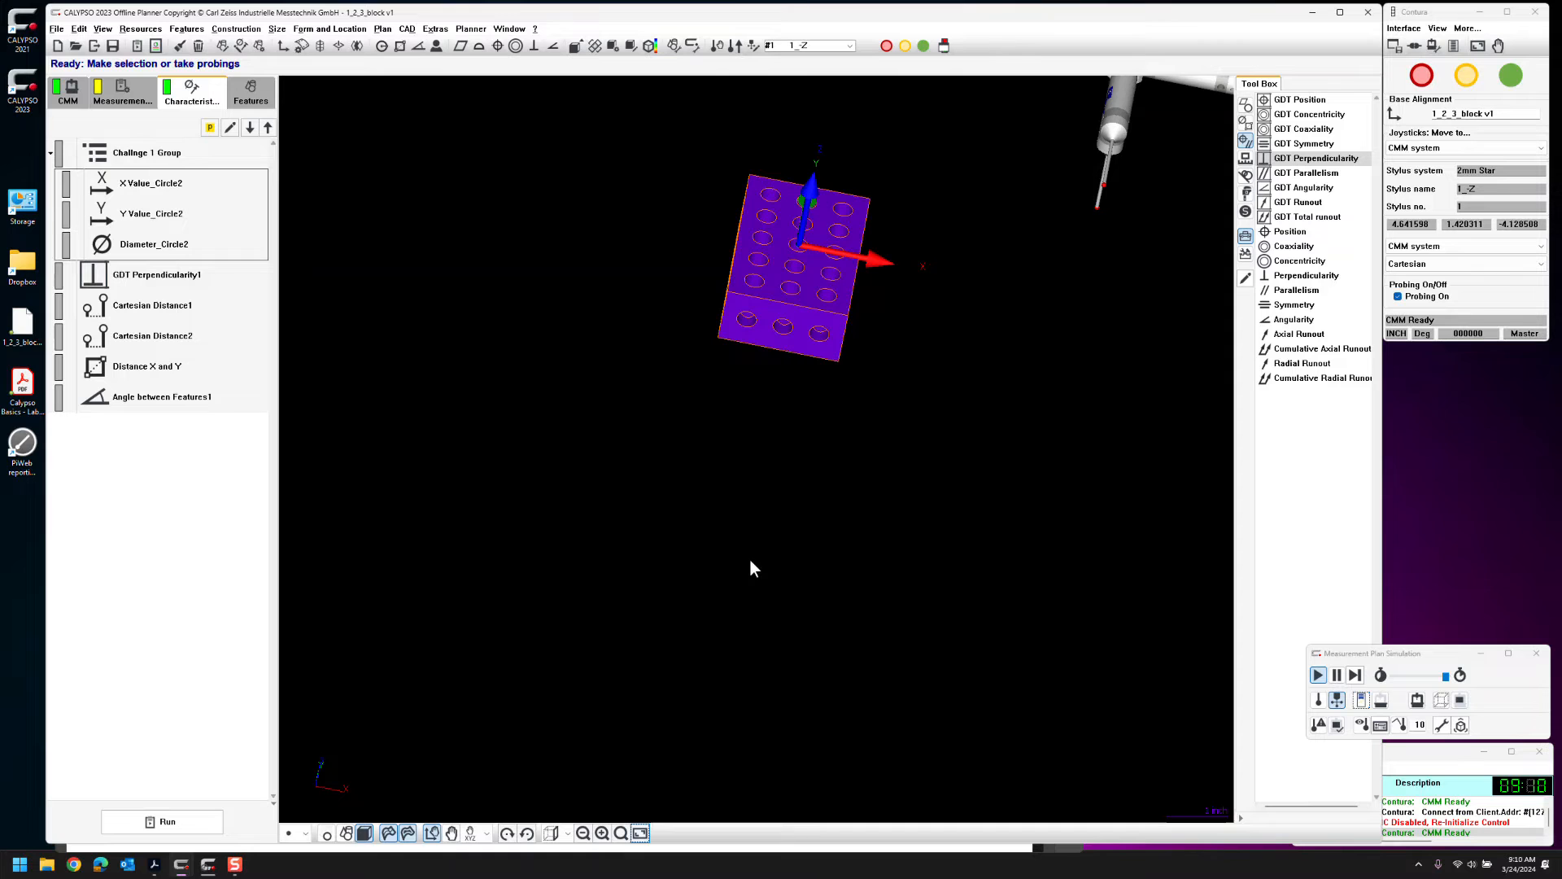
middle_click_drag(763, 534, 778, 586)
right_click(777, 584)
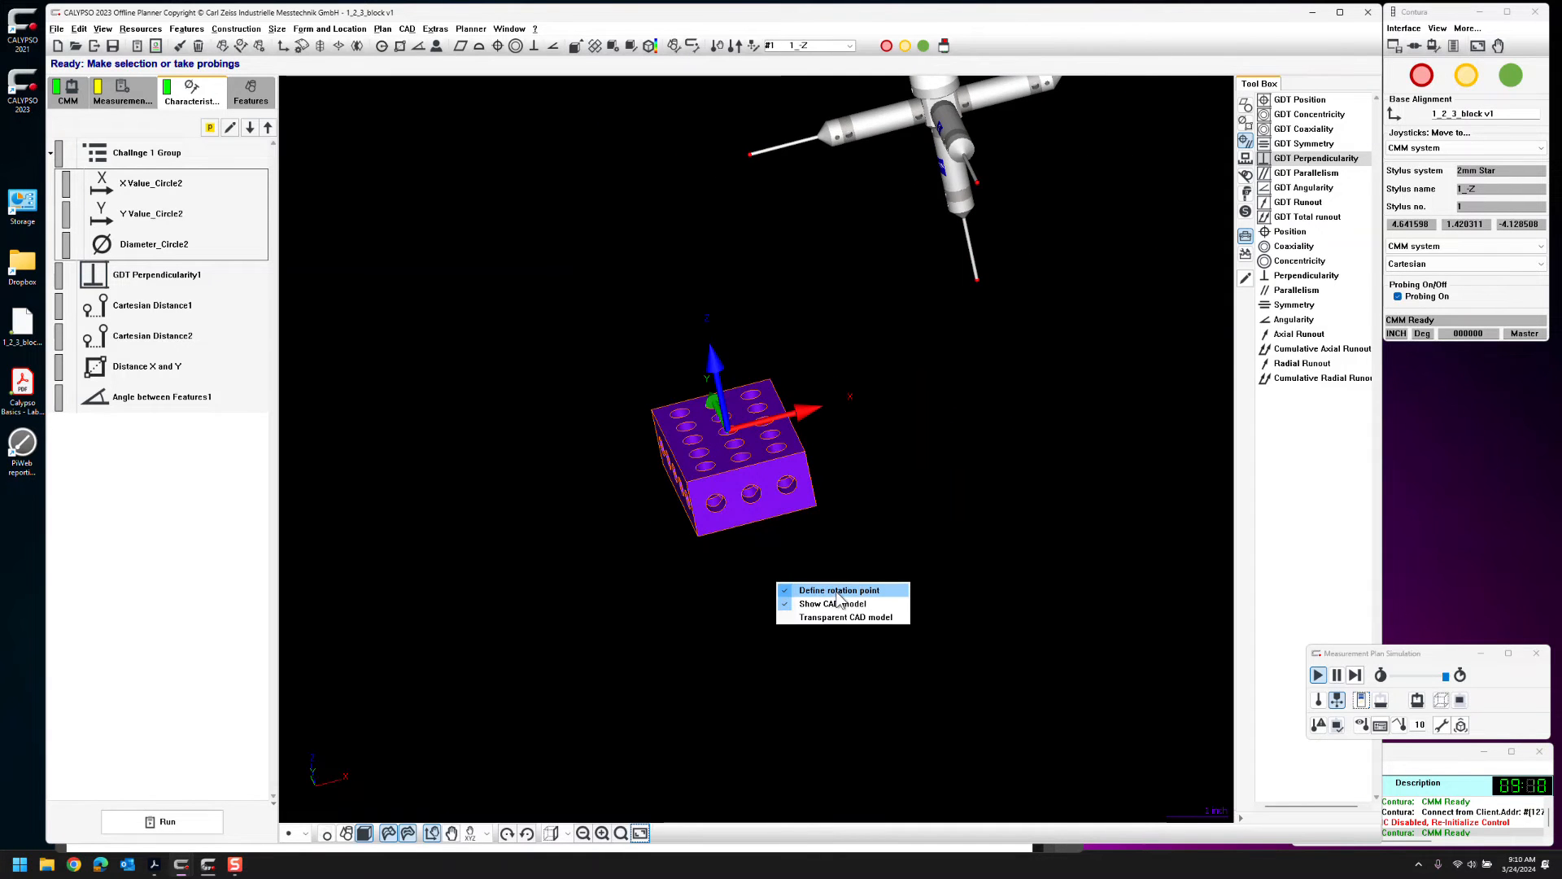
mouse_move(682, 605)
middle_mouse_down()
mouse_move(598, 592)
mouse_move(685, 637)
mouse_move(671, 606)
middle_mouse_up()
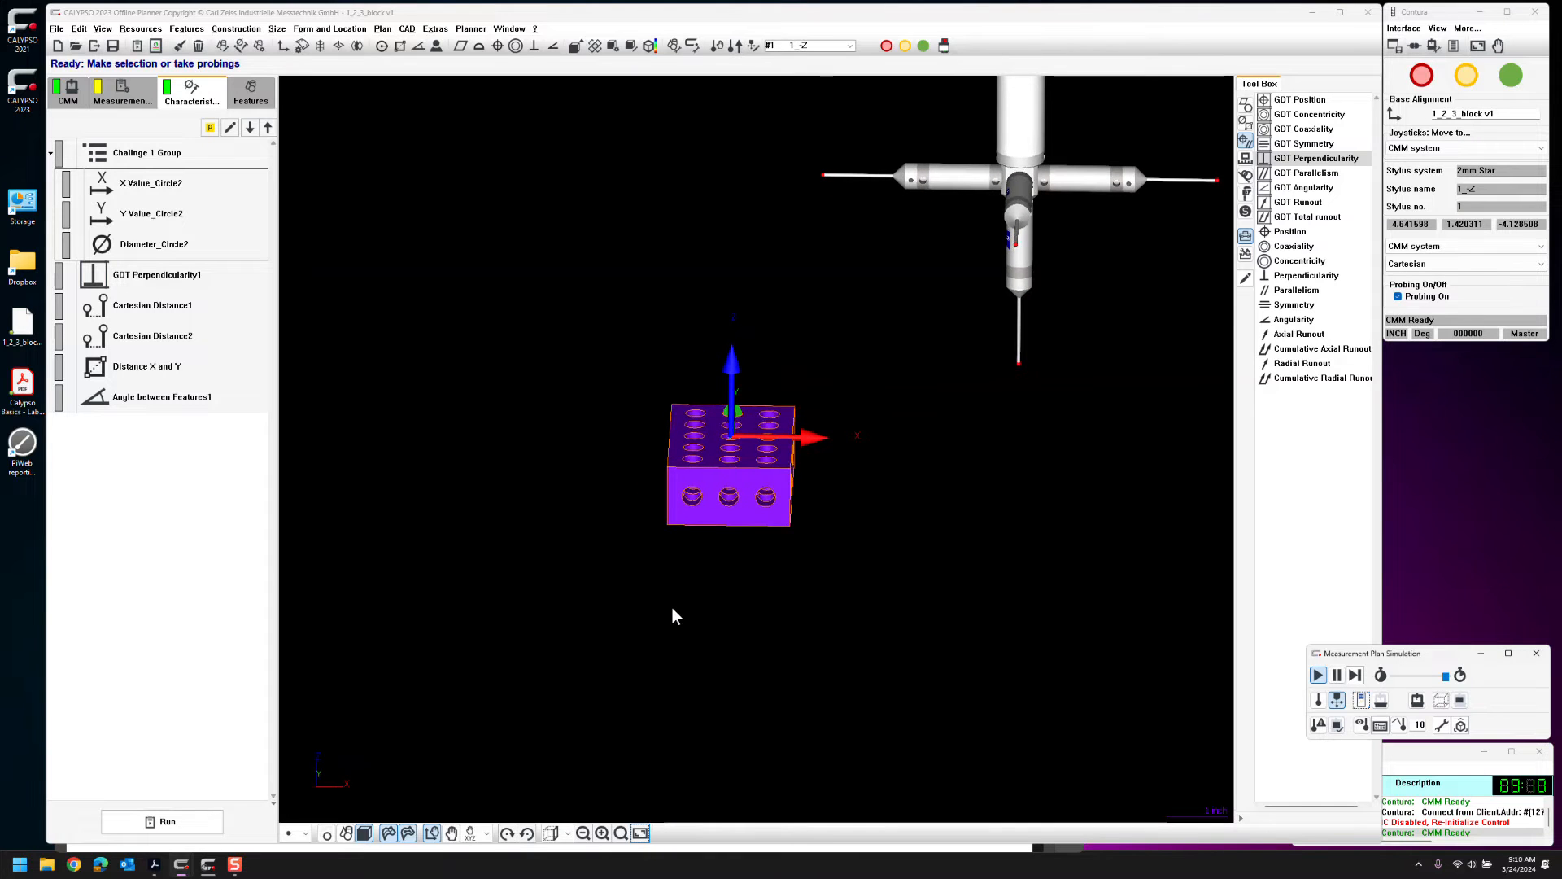
Create a symmetry point for the block's width by probing its opposite X side faces, and generate clearance data for every probe point
middle_click_drag(485, 440, 420, 495)
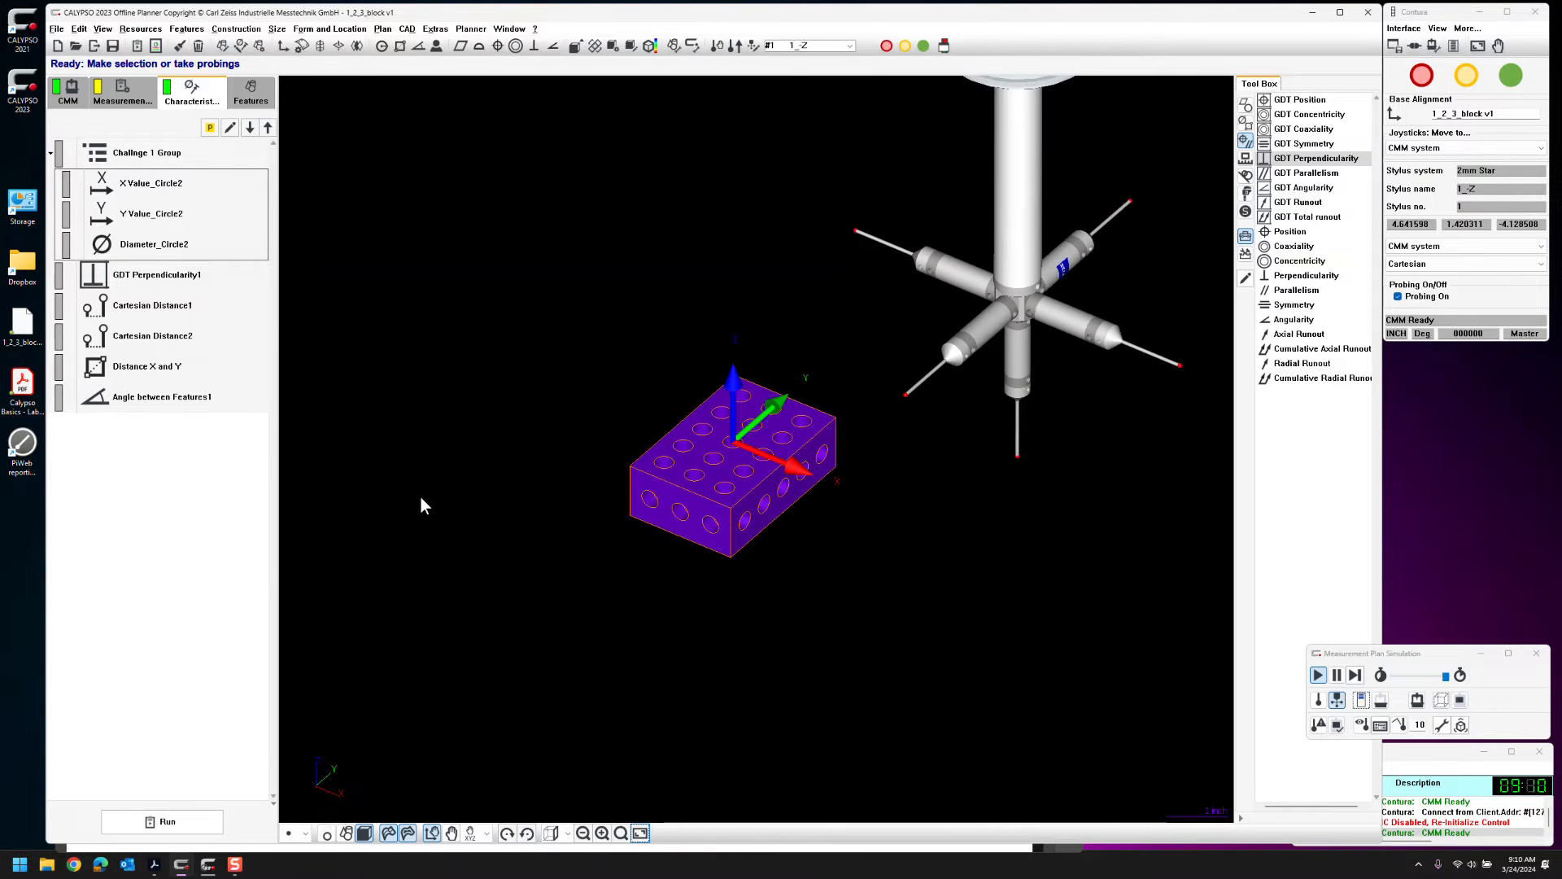
left_click(180, 849)
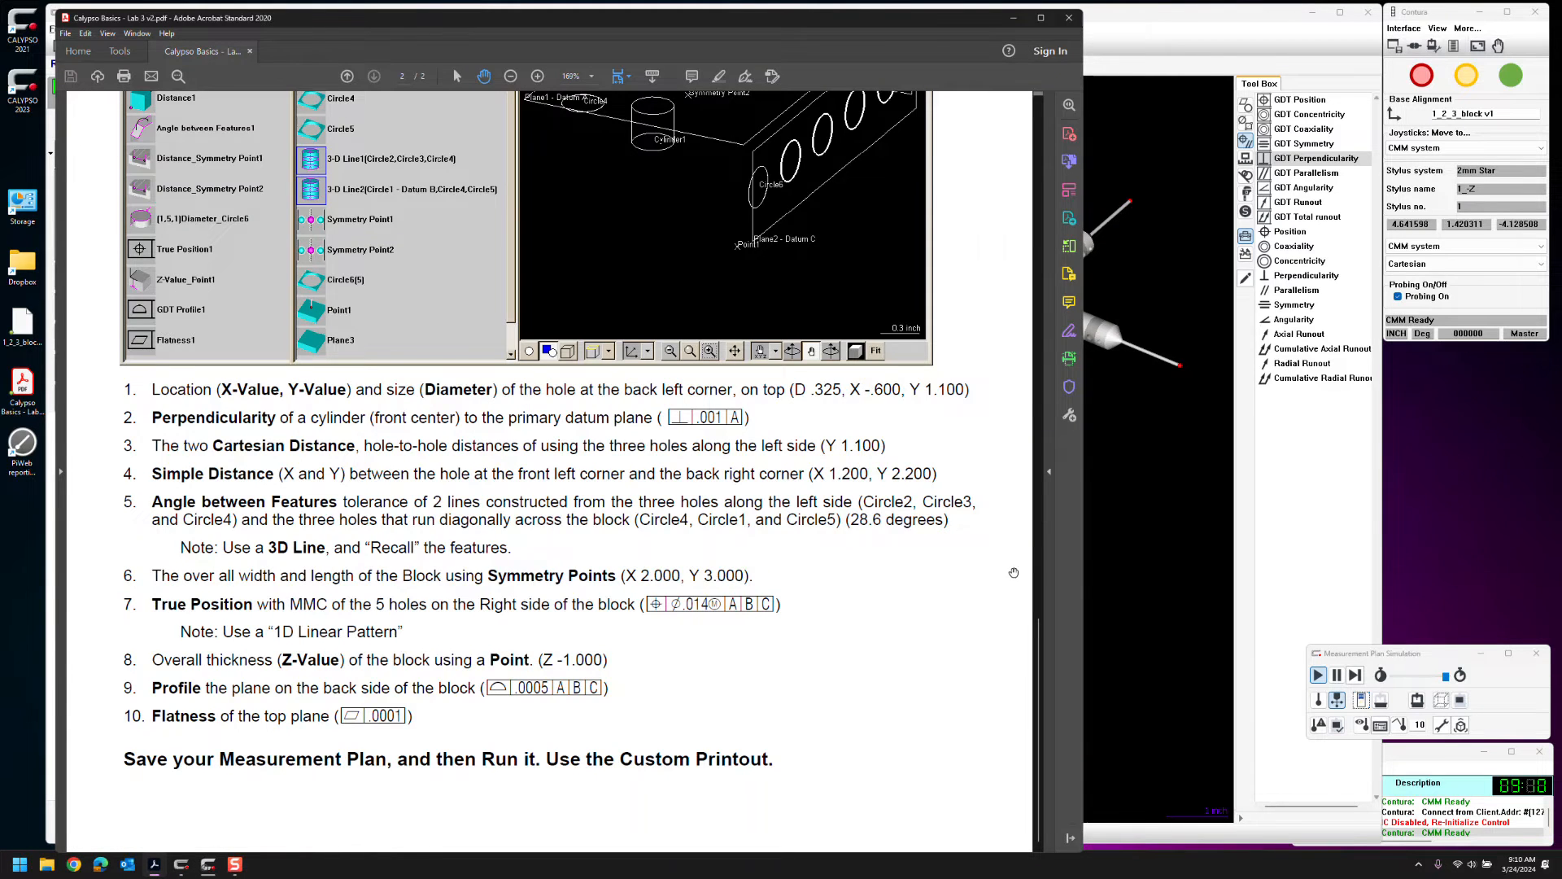
left_click(1094, 574)
middle_click_drag(711, 668, 696, 423)
left_click(676, 431)
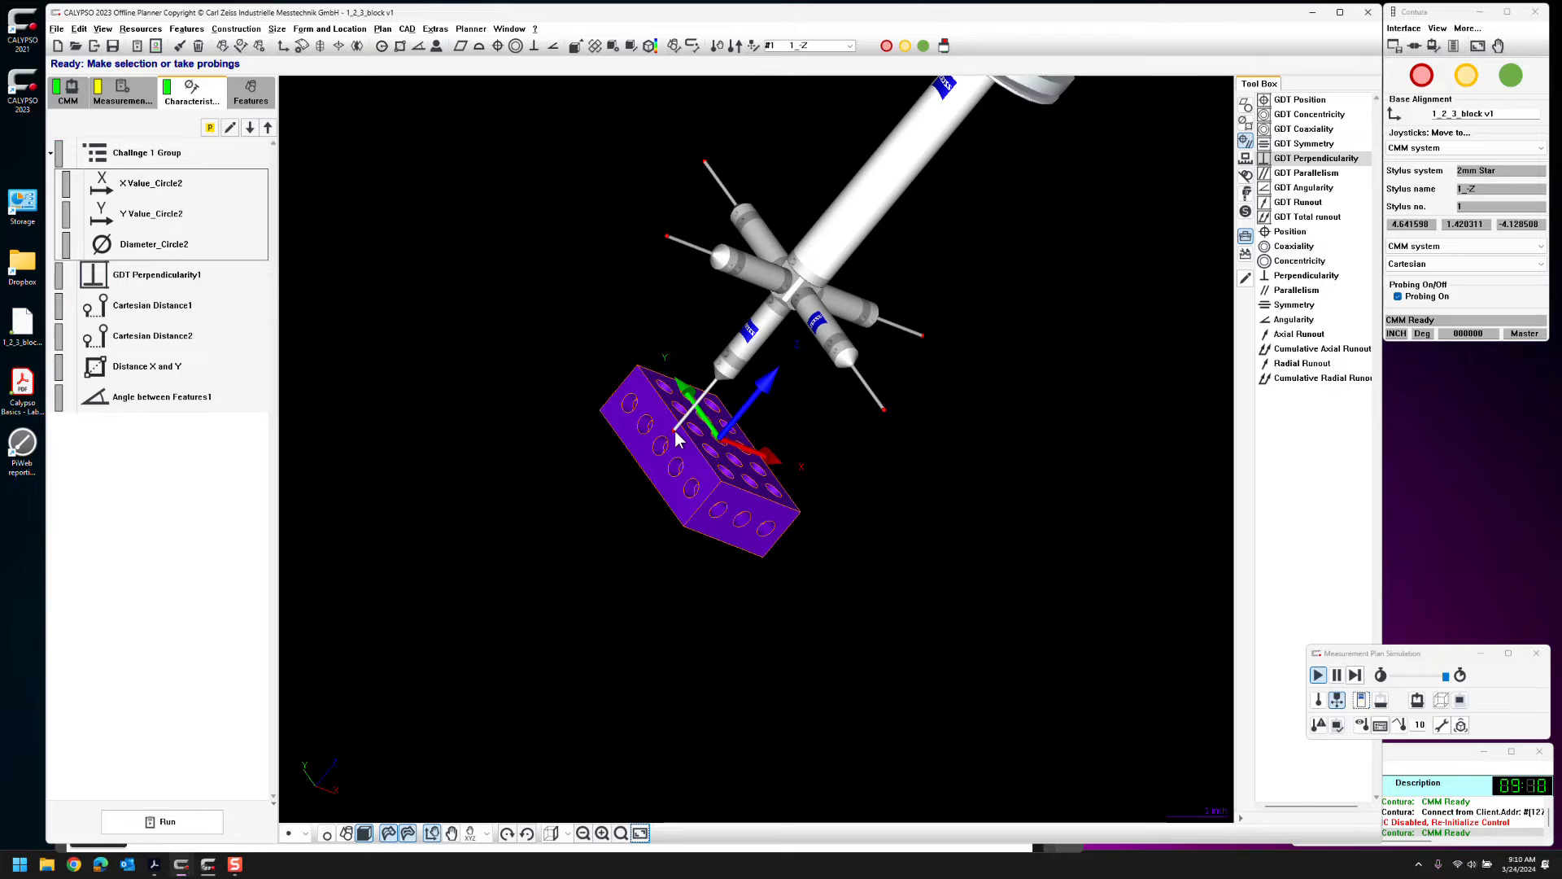
middle_click_drag(855, 514, 852, 468)
left_click(854, 469)
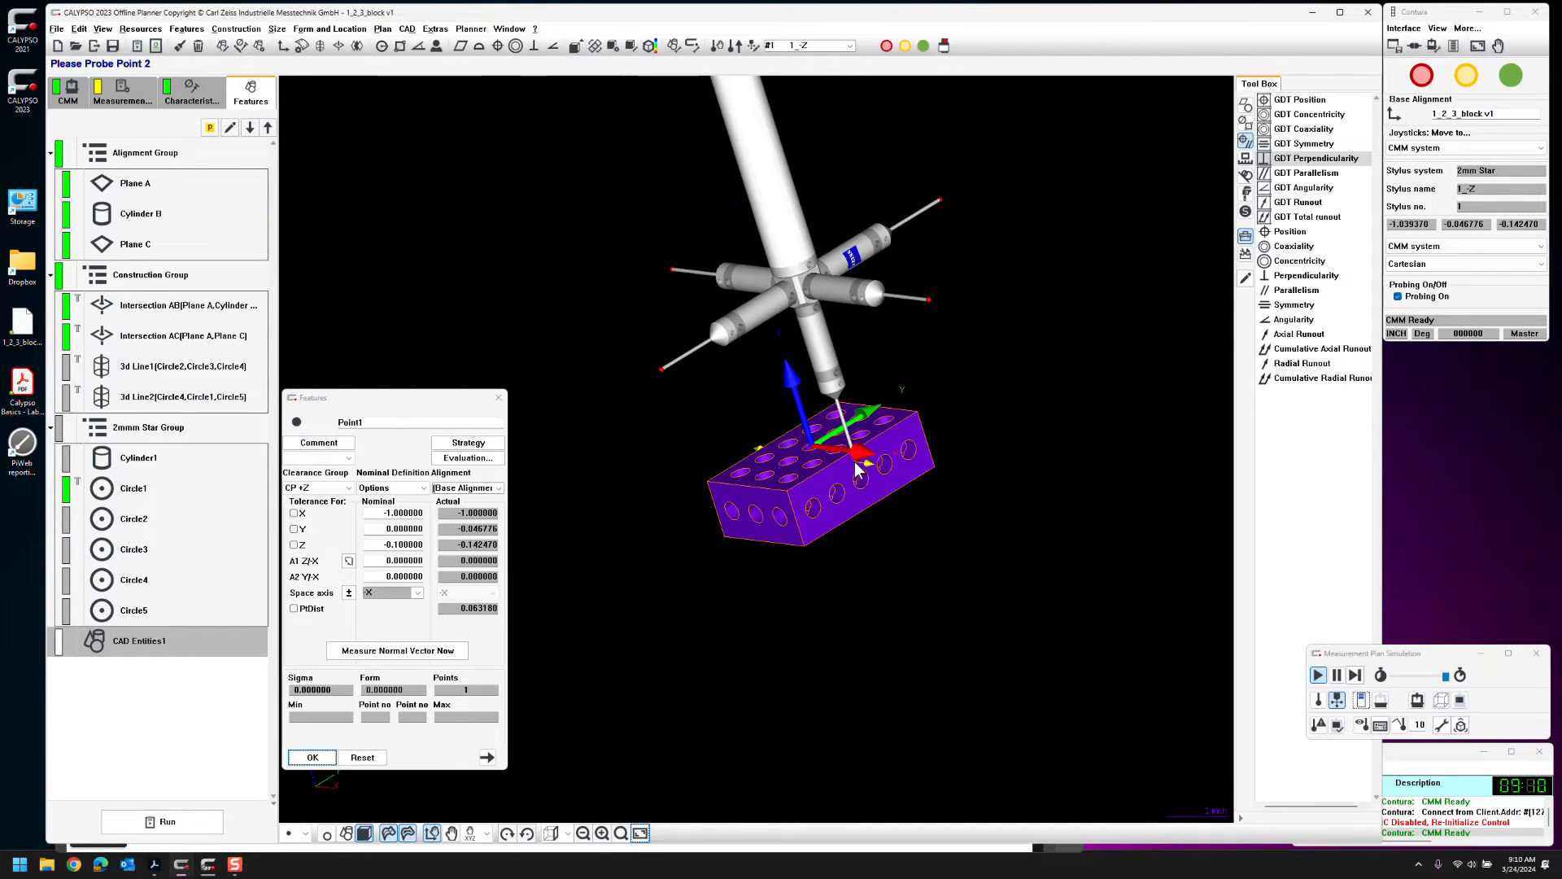
left_click(314, 757)
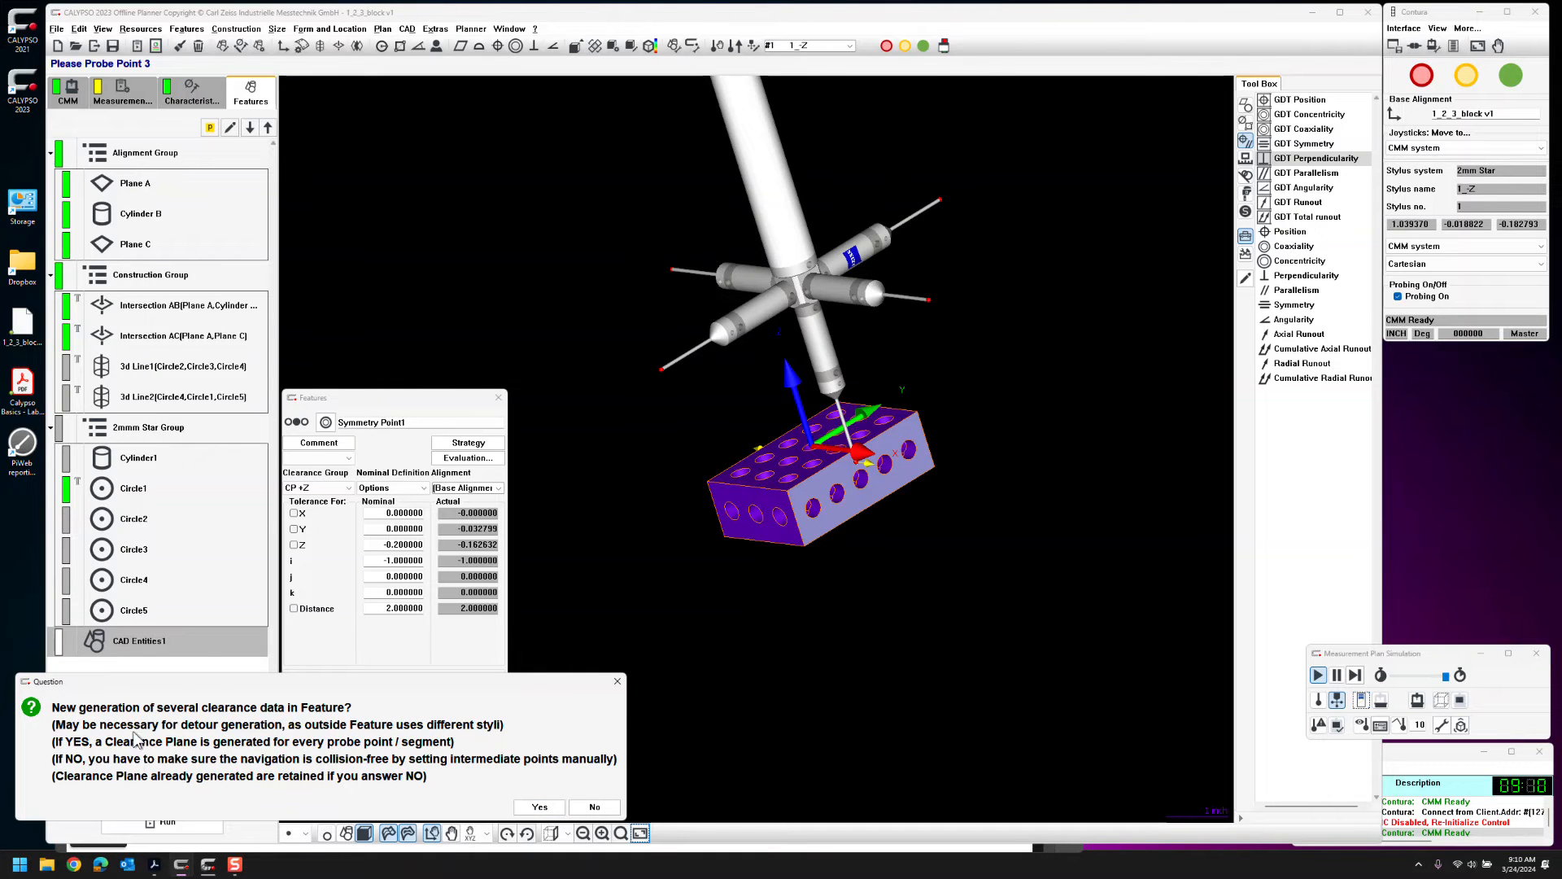
left_click_drag(258, 681, 606, 345)
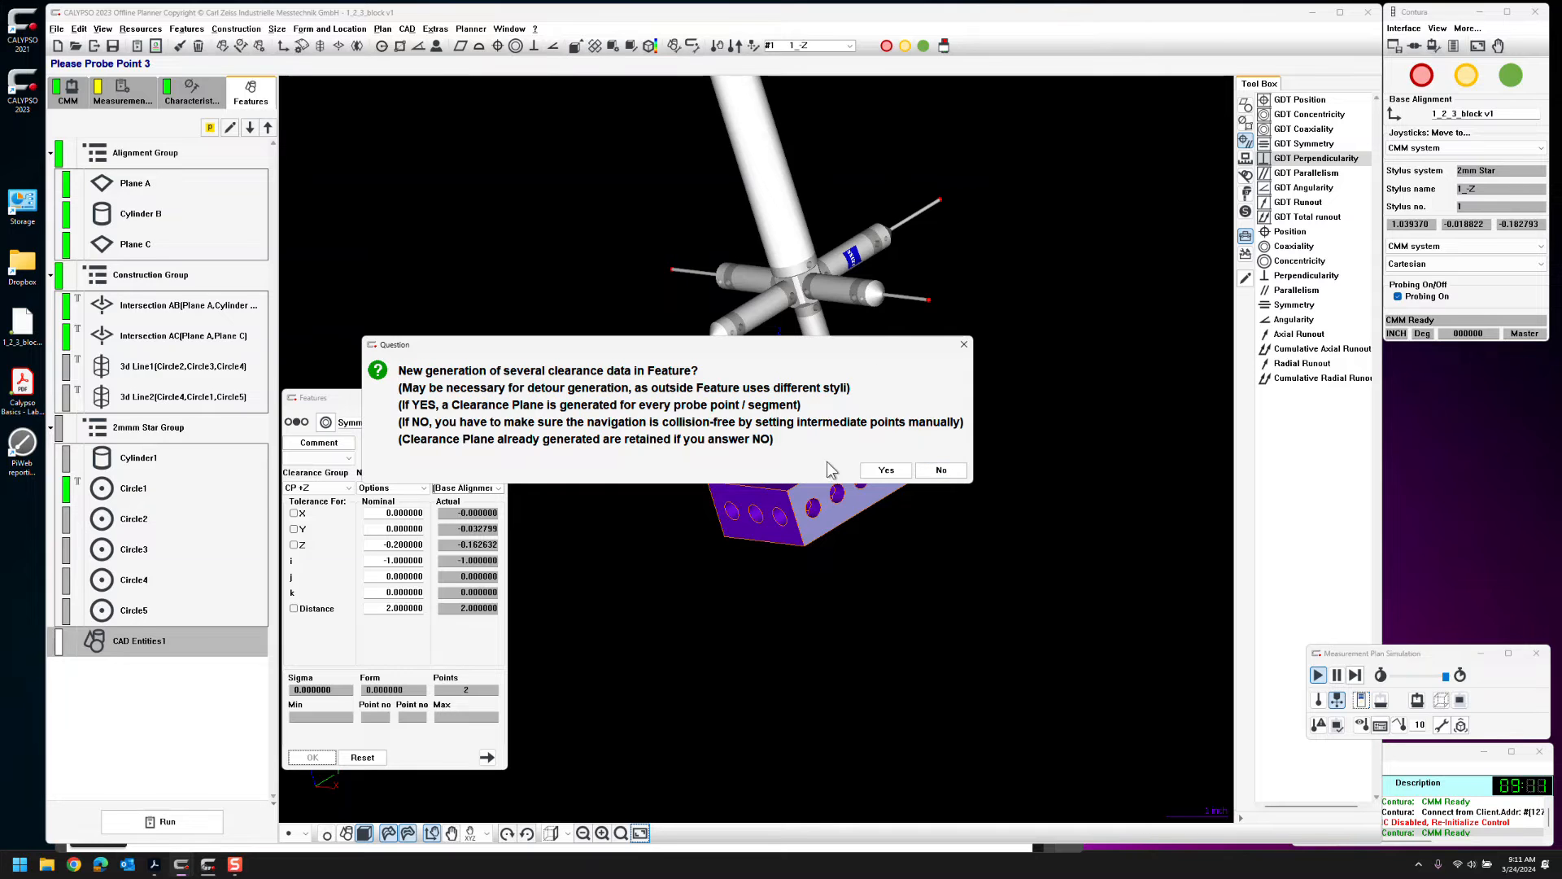
left_click(886, 472)
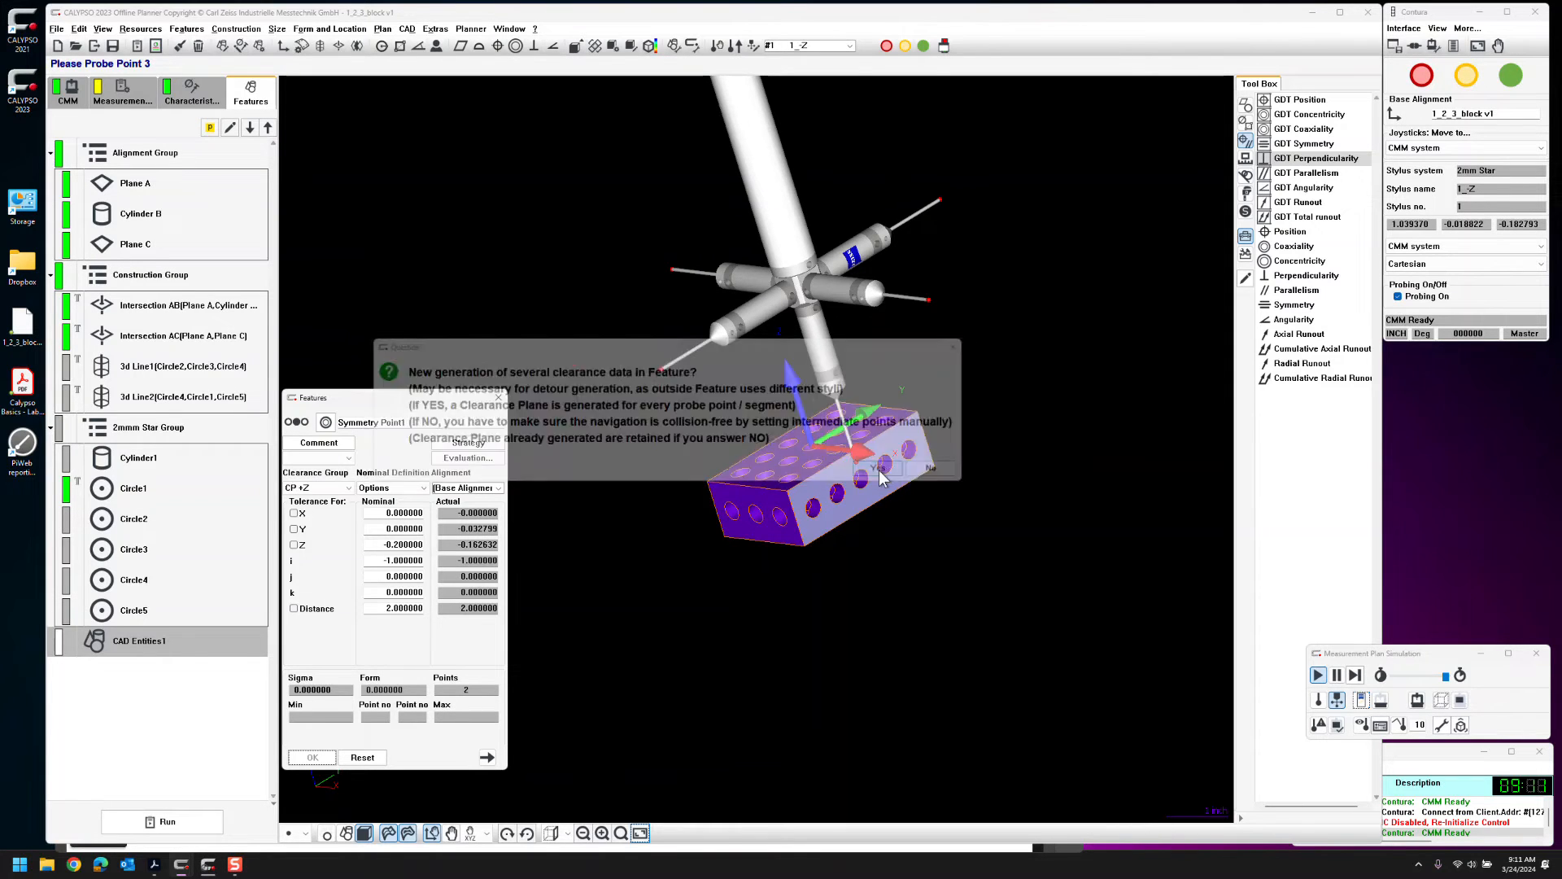
Open the measurement strategy of Symmetry Point1 and review its clearance data and probing point entries
double_click(233, 640)
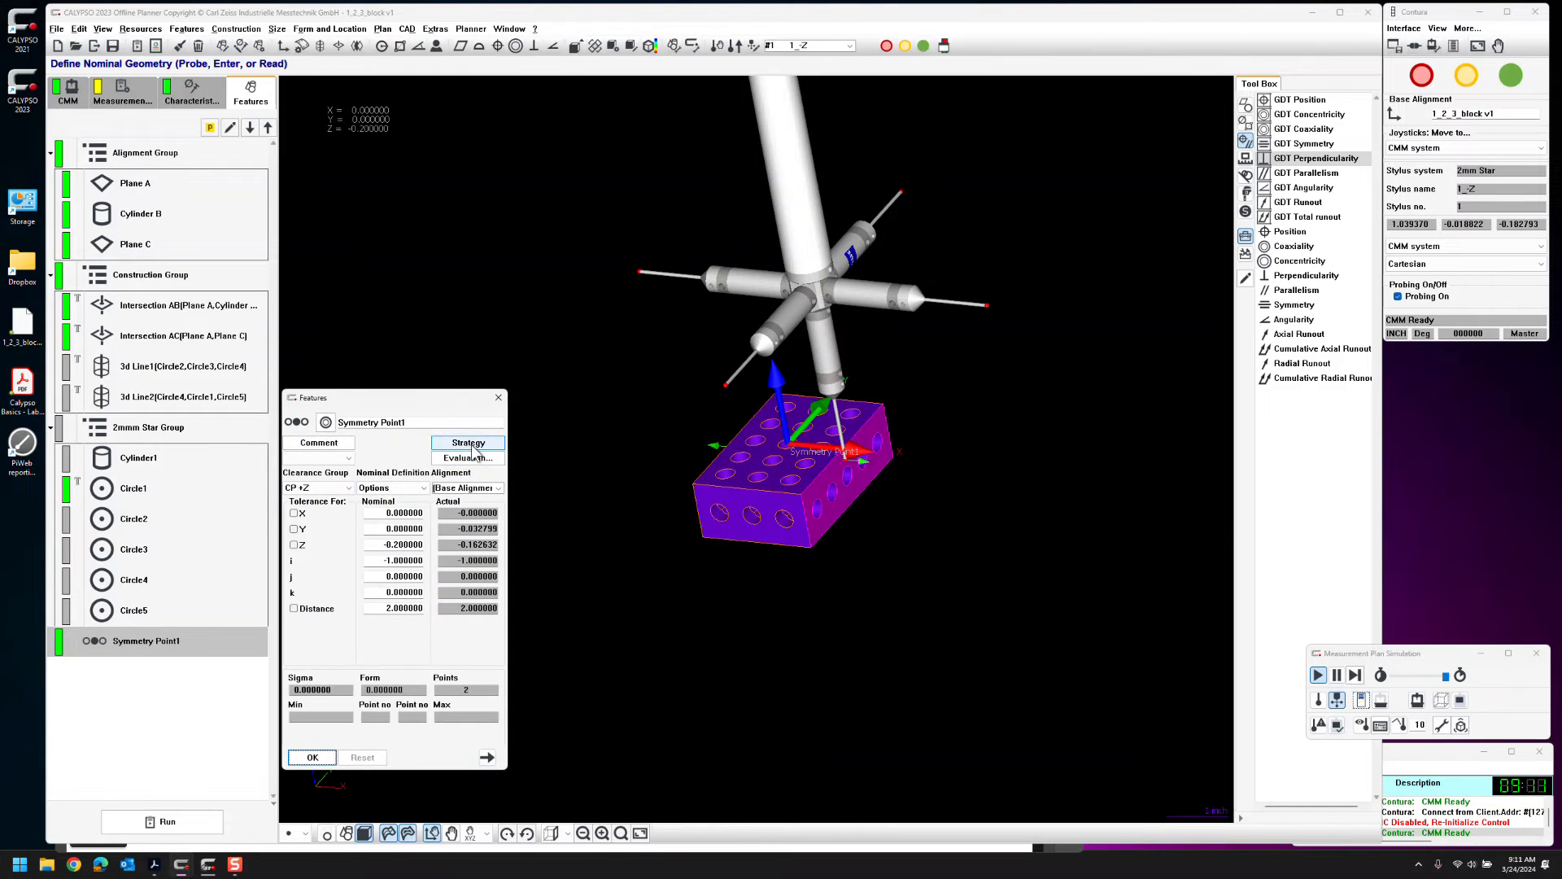
left_click(470, 445)
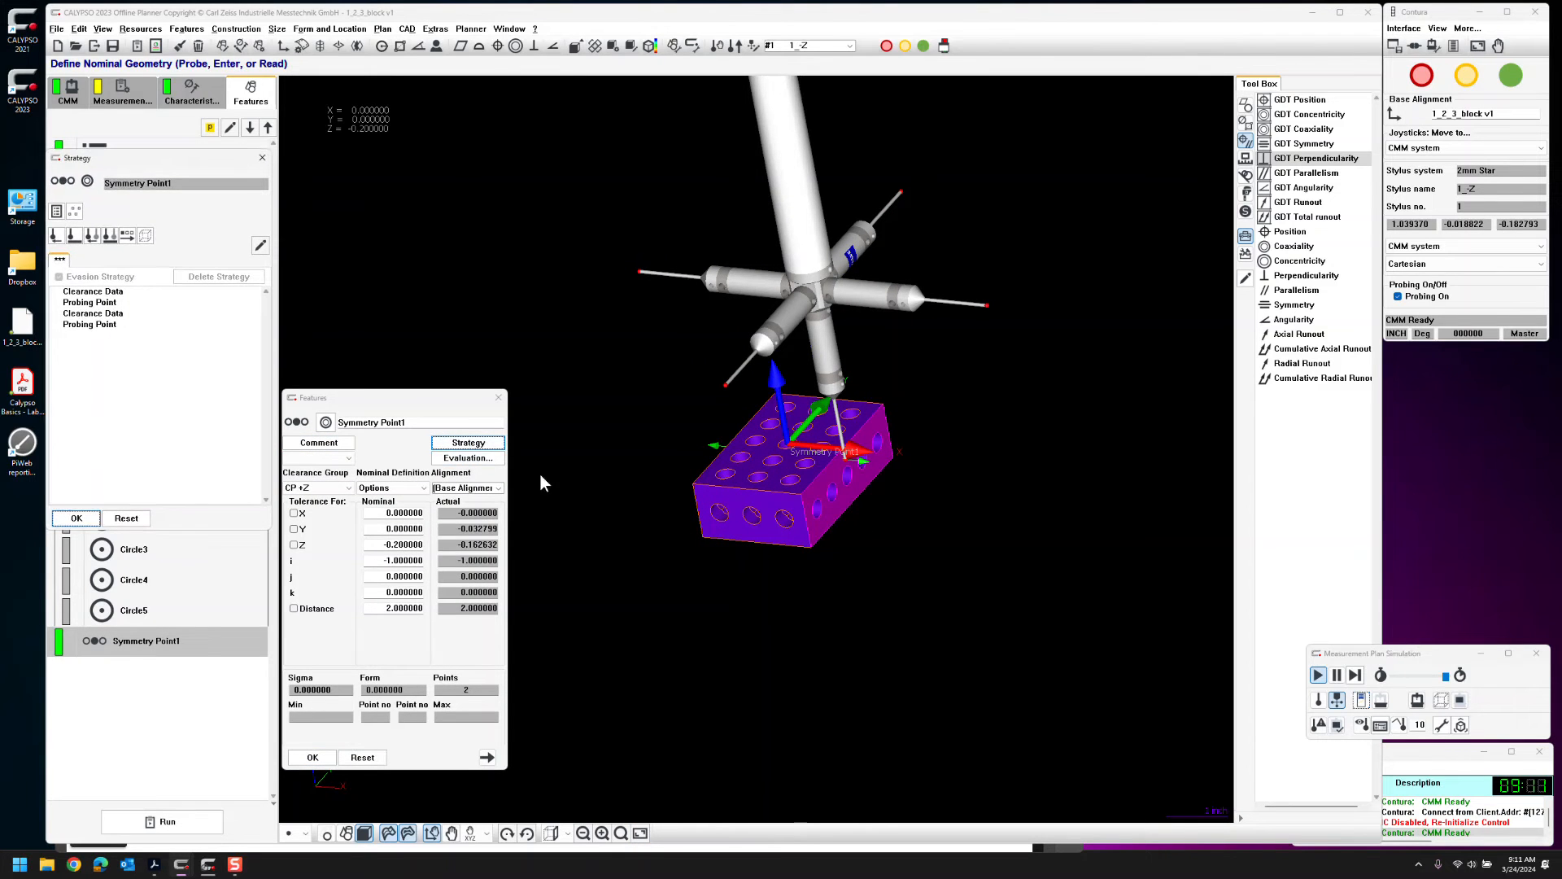
left_click(73, 294)
left_click(109, 303)
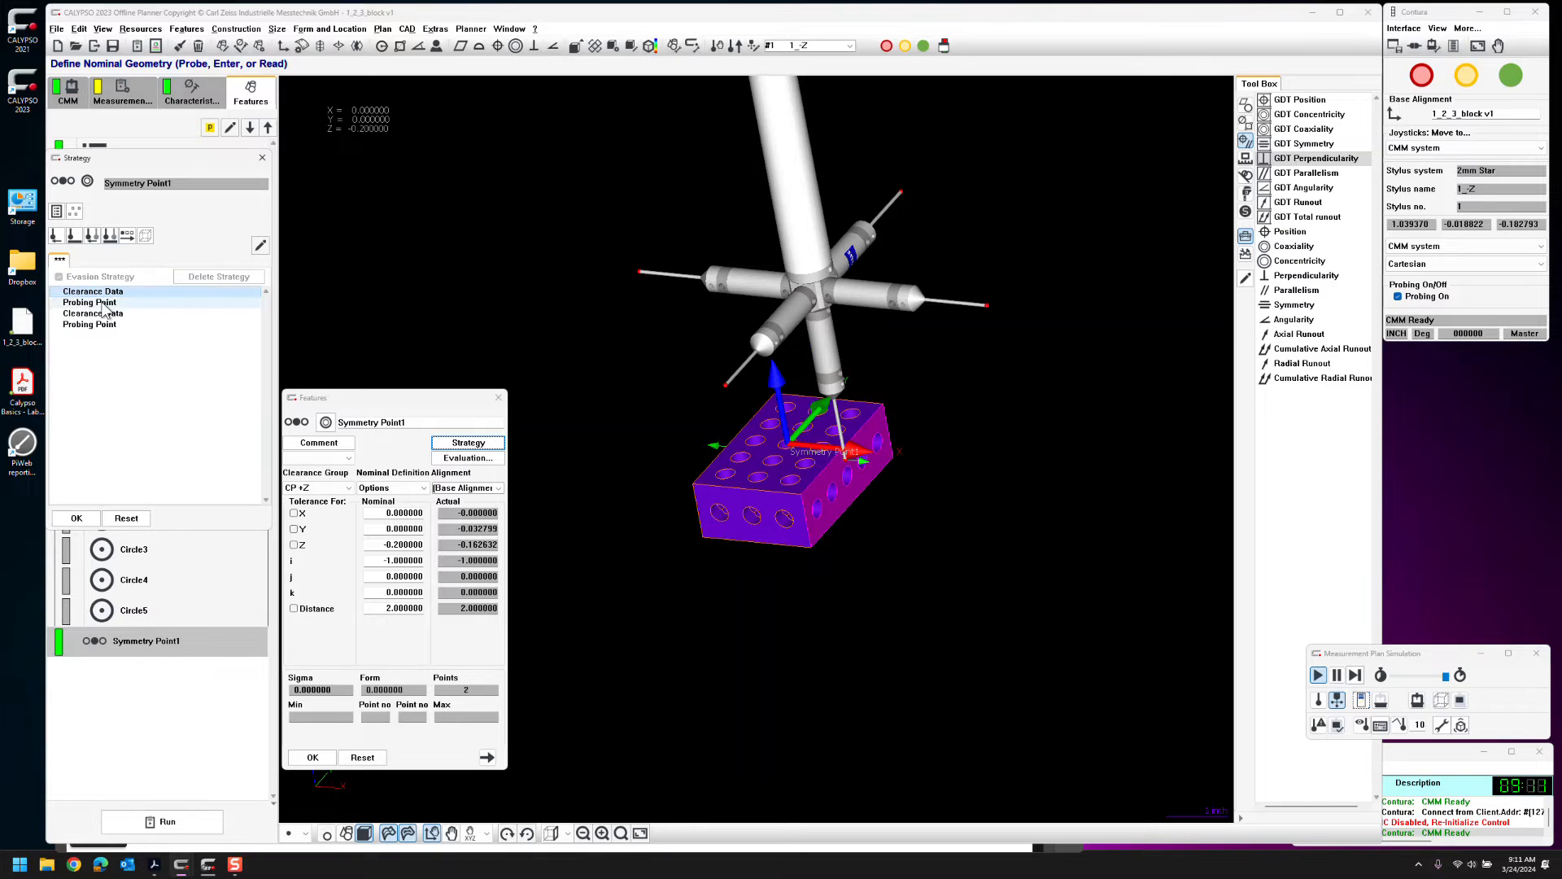
left_click(113, 314)
left_click(106, 325)
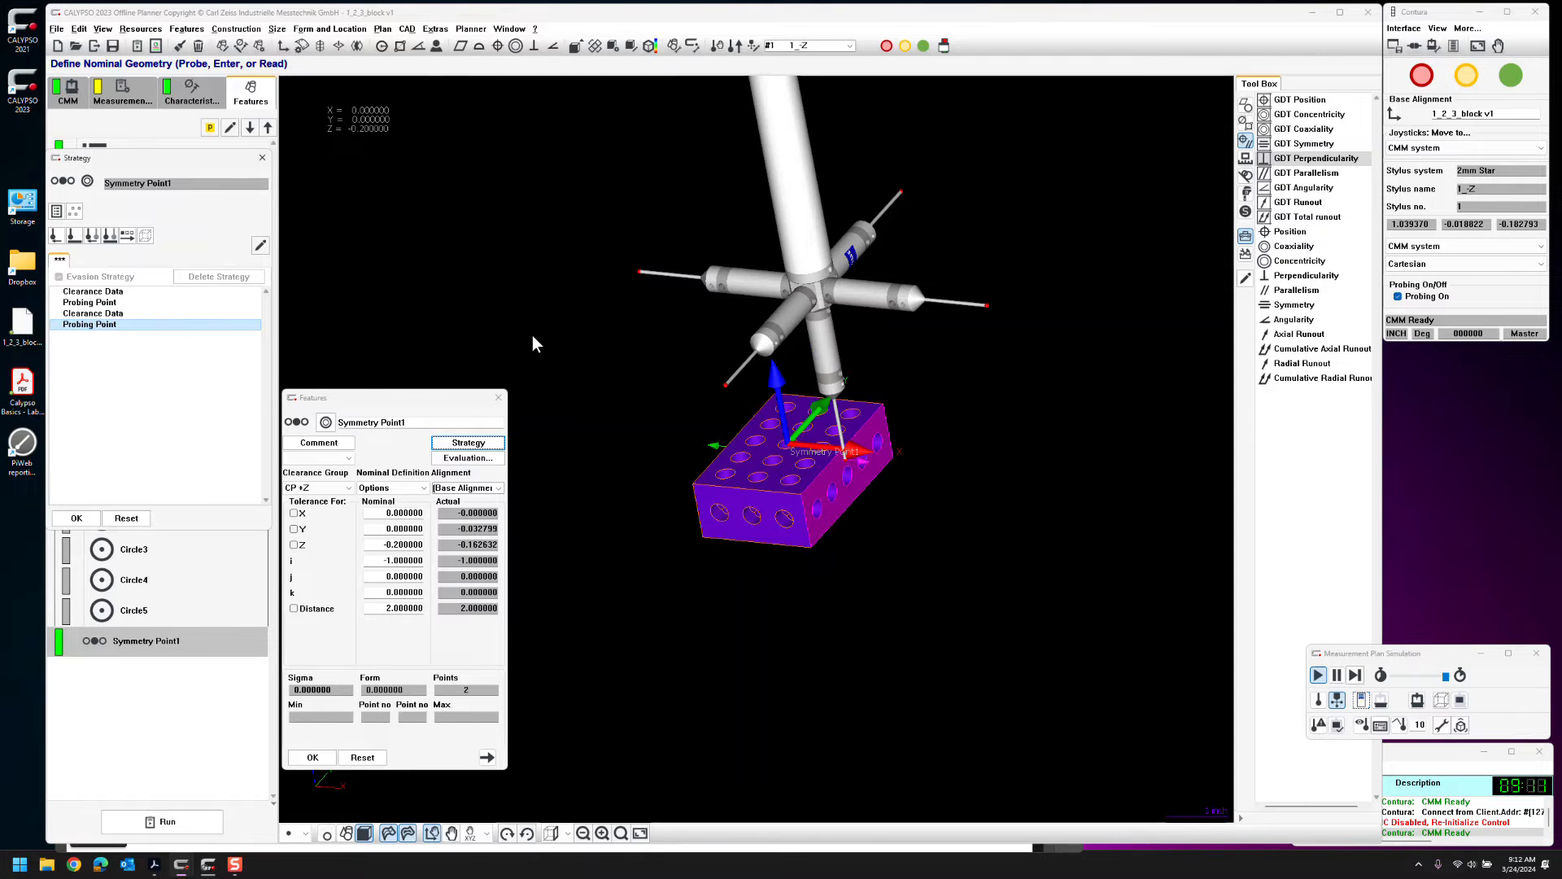
Set the X and Y coordinates of both Symmetry Point1 probing points to 0, and accept the strategy and feature
double_click(105, 303)
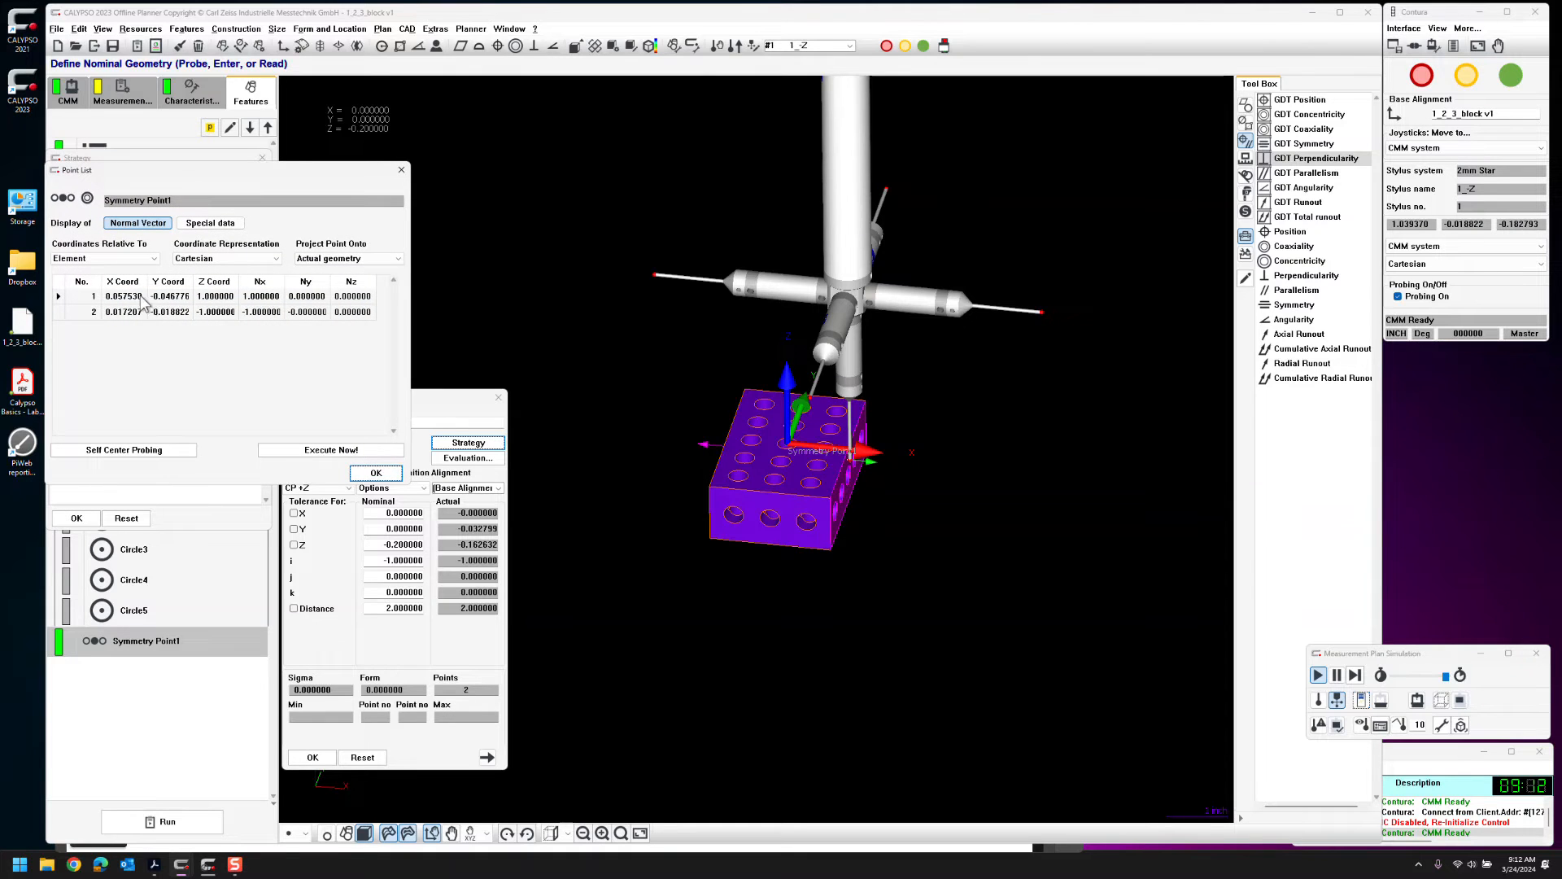
type("0")
left_click(173, 297)
type("0")
left_click(123, 312)
type("0")
left_click(172, 313)
type("0")
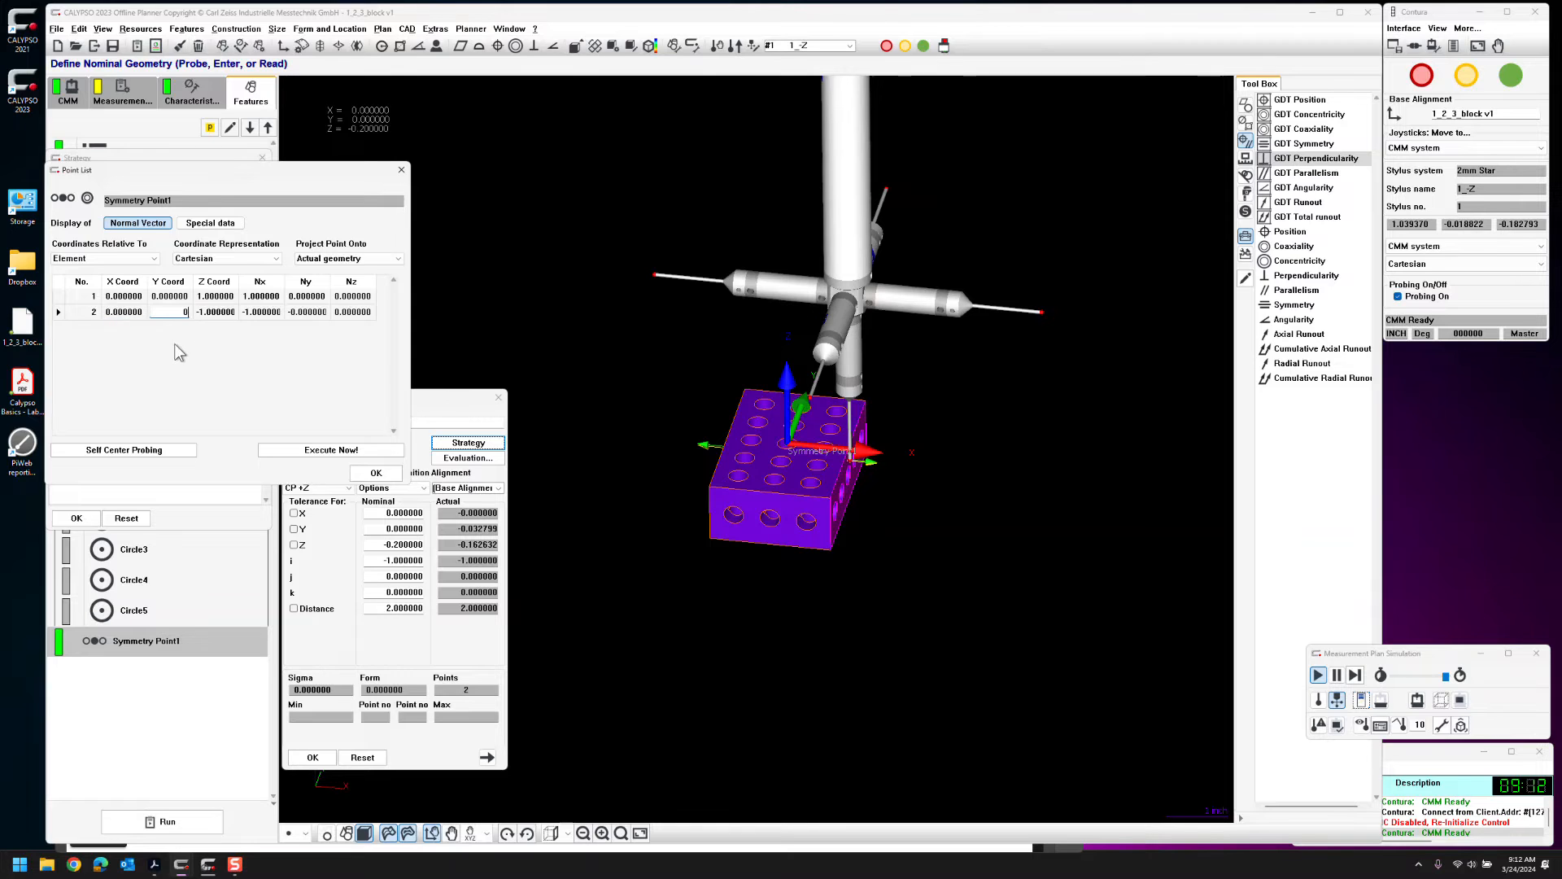
left_click(185, 382)
mouse_move(595, 422)
middle_mouse_down()
mouse_move(512, 411)
mouse_move(716, 444)
mouse_move(727, 421)
mouse_move(582, 421)
middle_mouse_up()
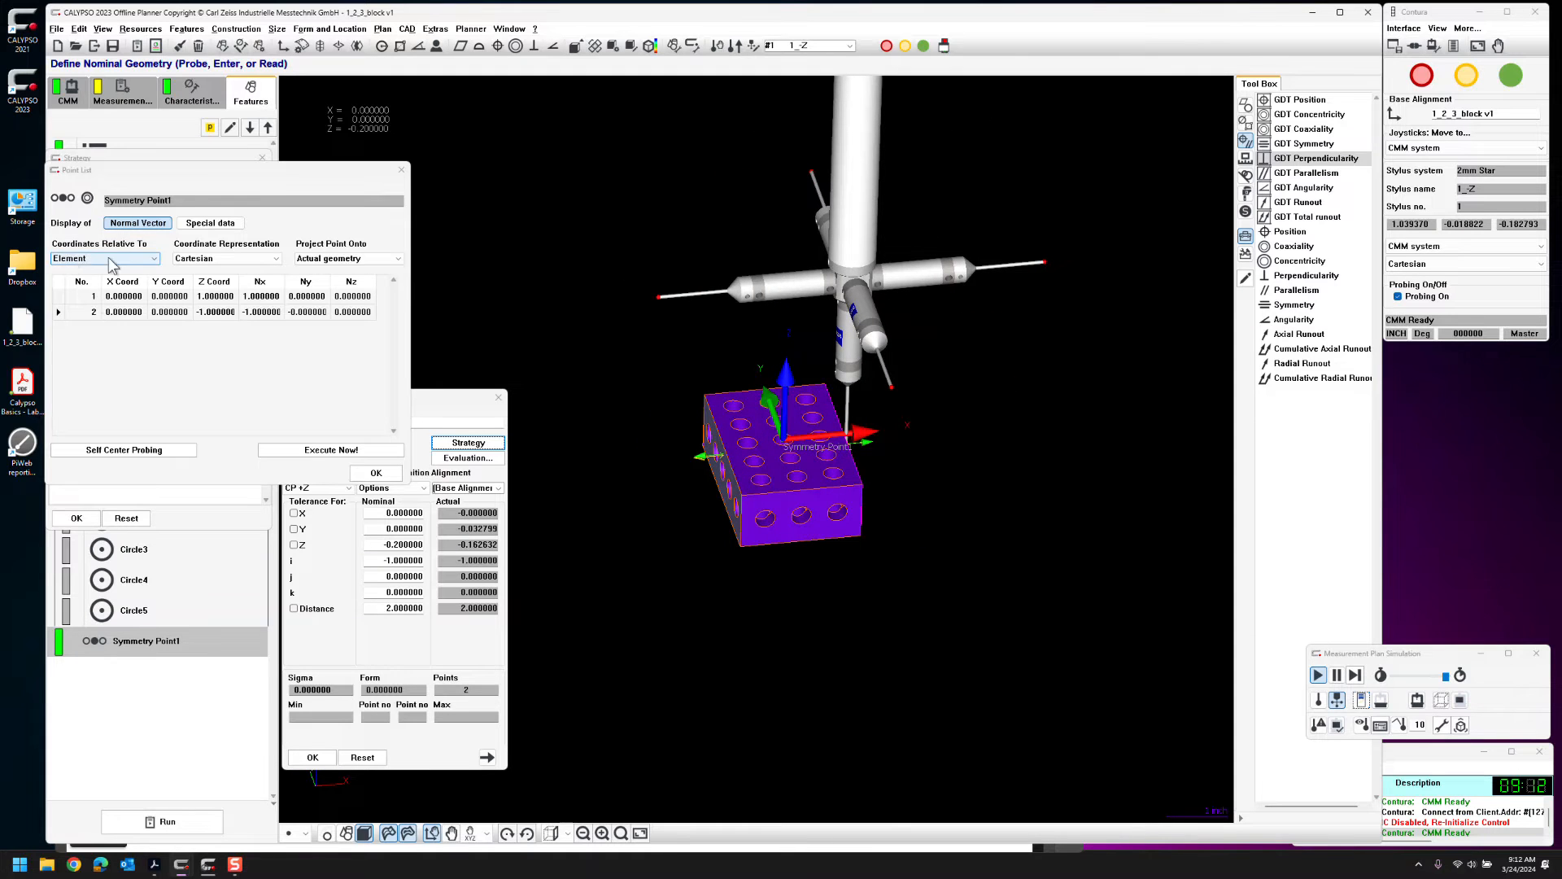
left_click(375, 472)
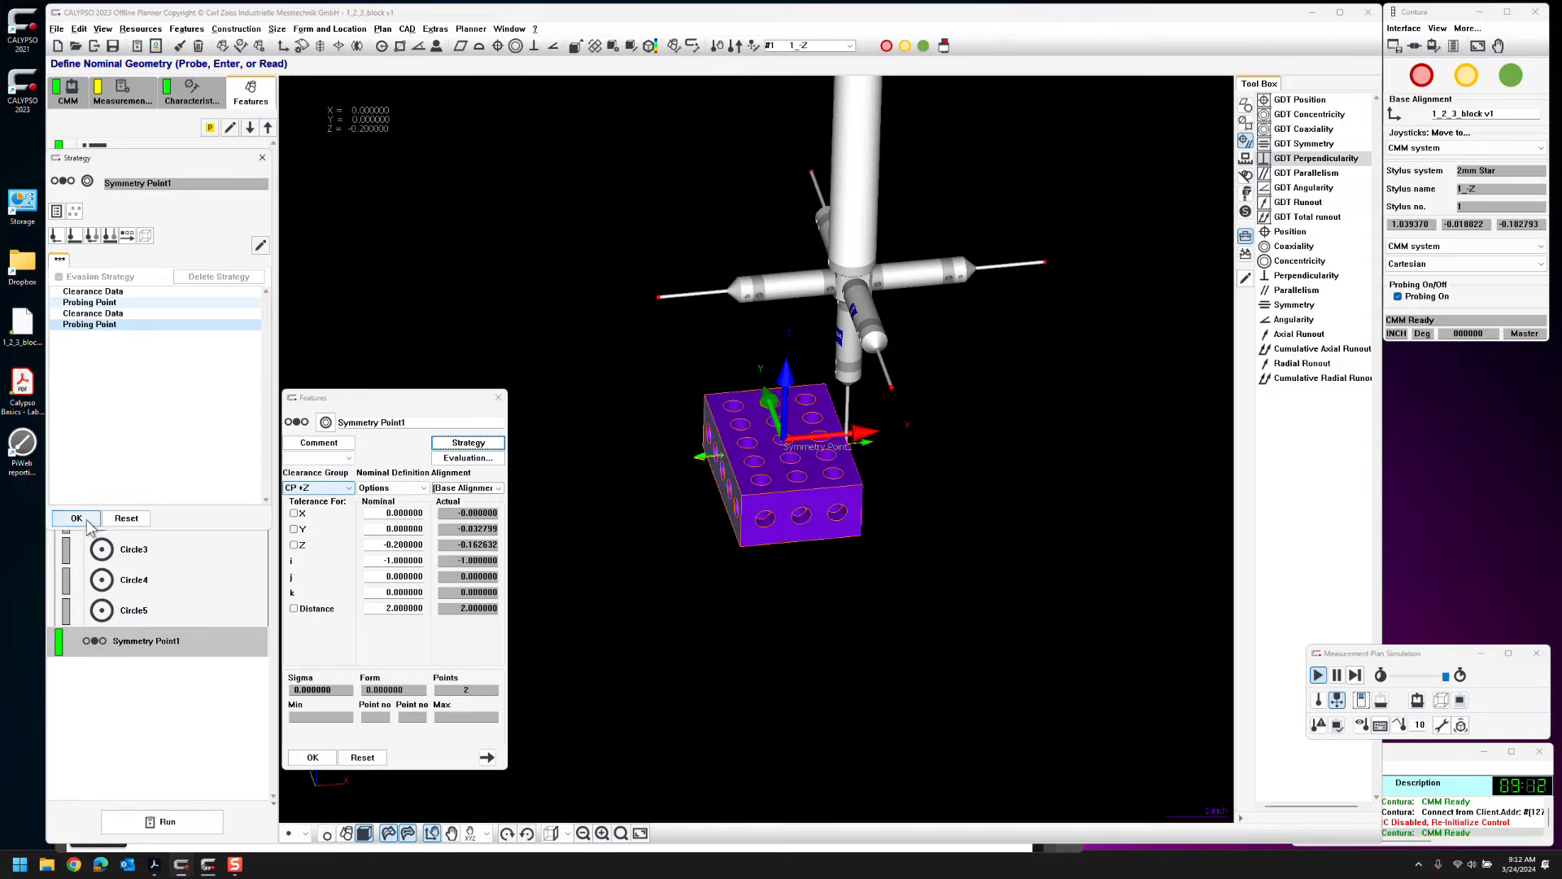
left_click_drag(610, 497, 539, 511)
left_click(76, 518)
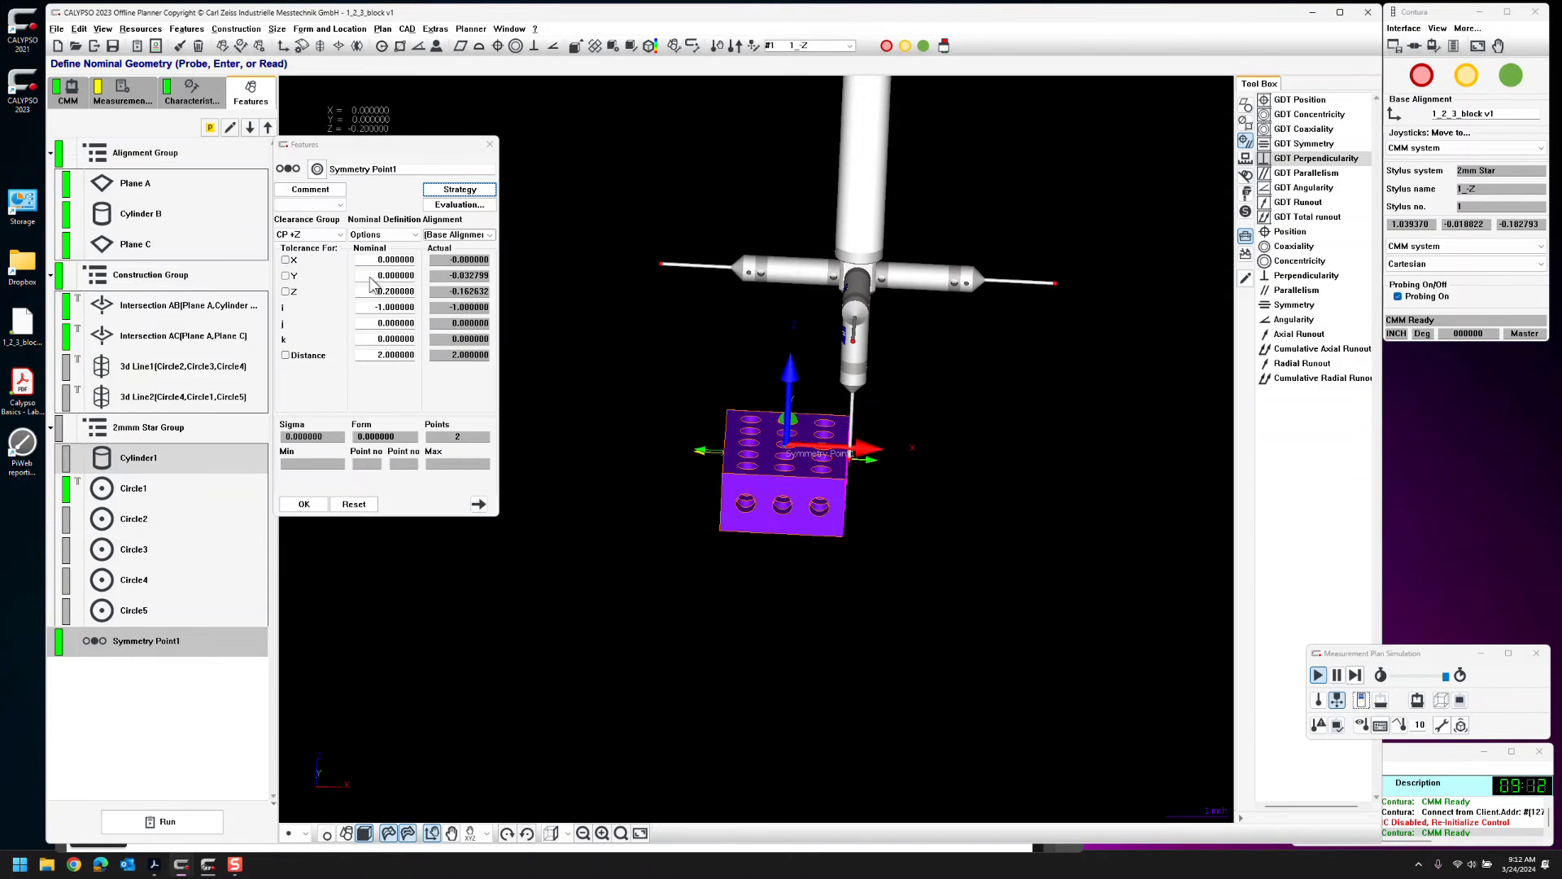
left_click(304, 504)
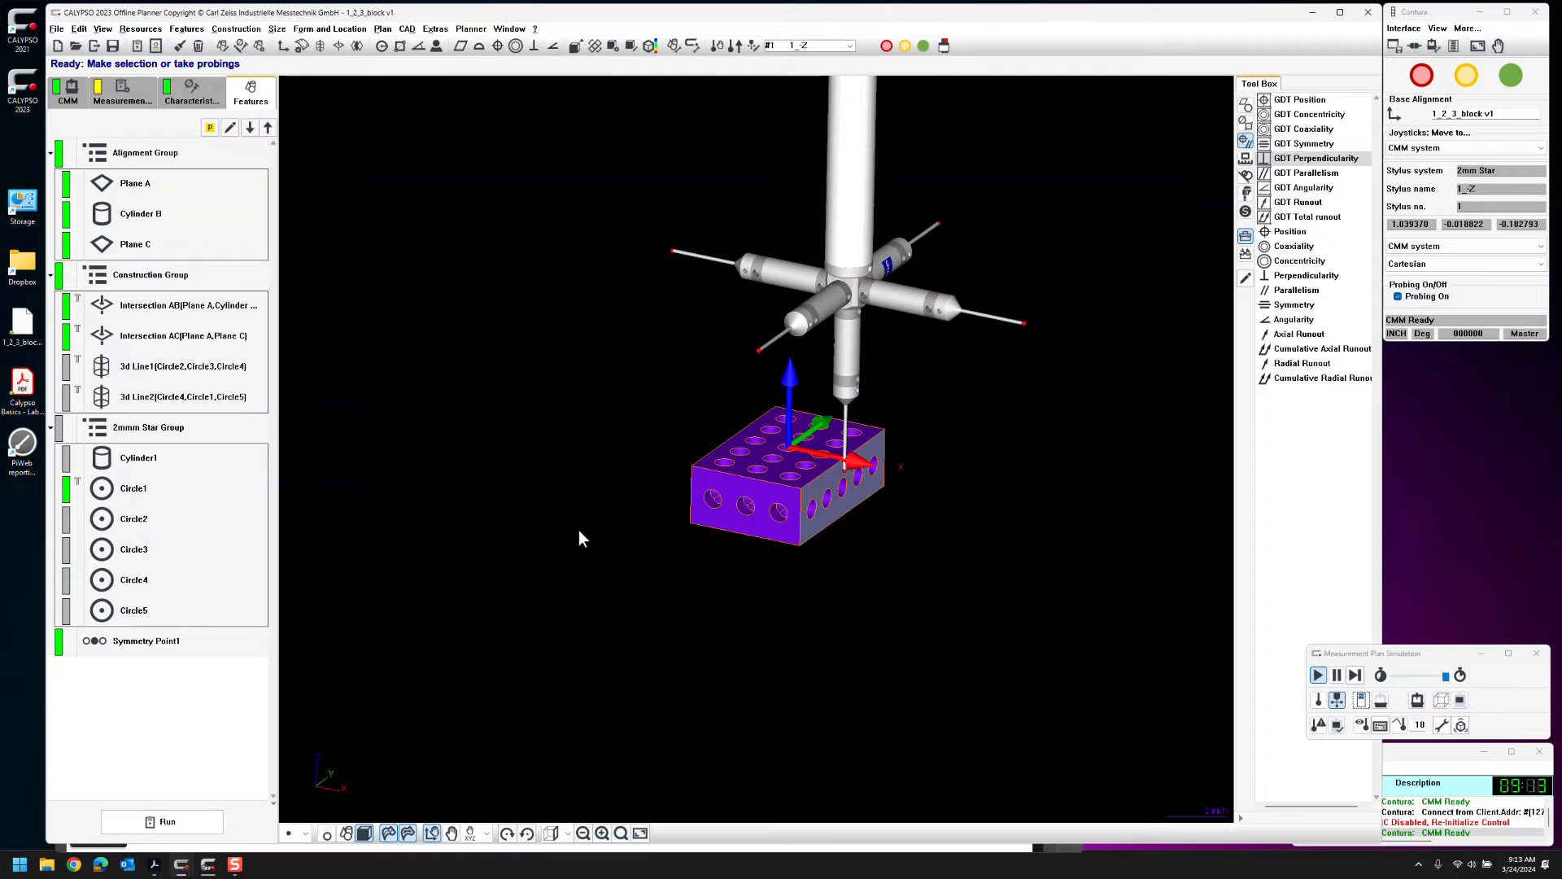
Create a second symmetry point for the block's length by probing its front and back Y faces, and generate the clearance data
left_click(745, 485)
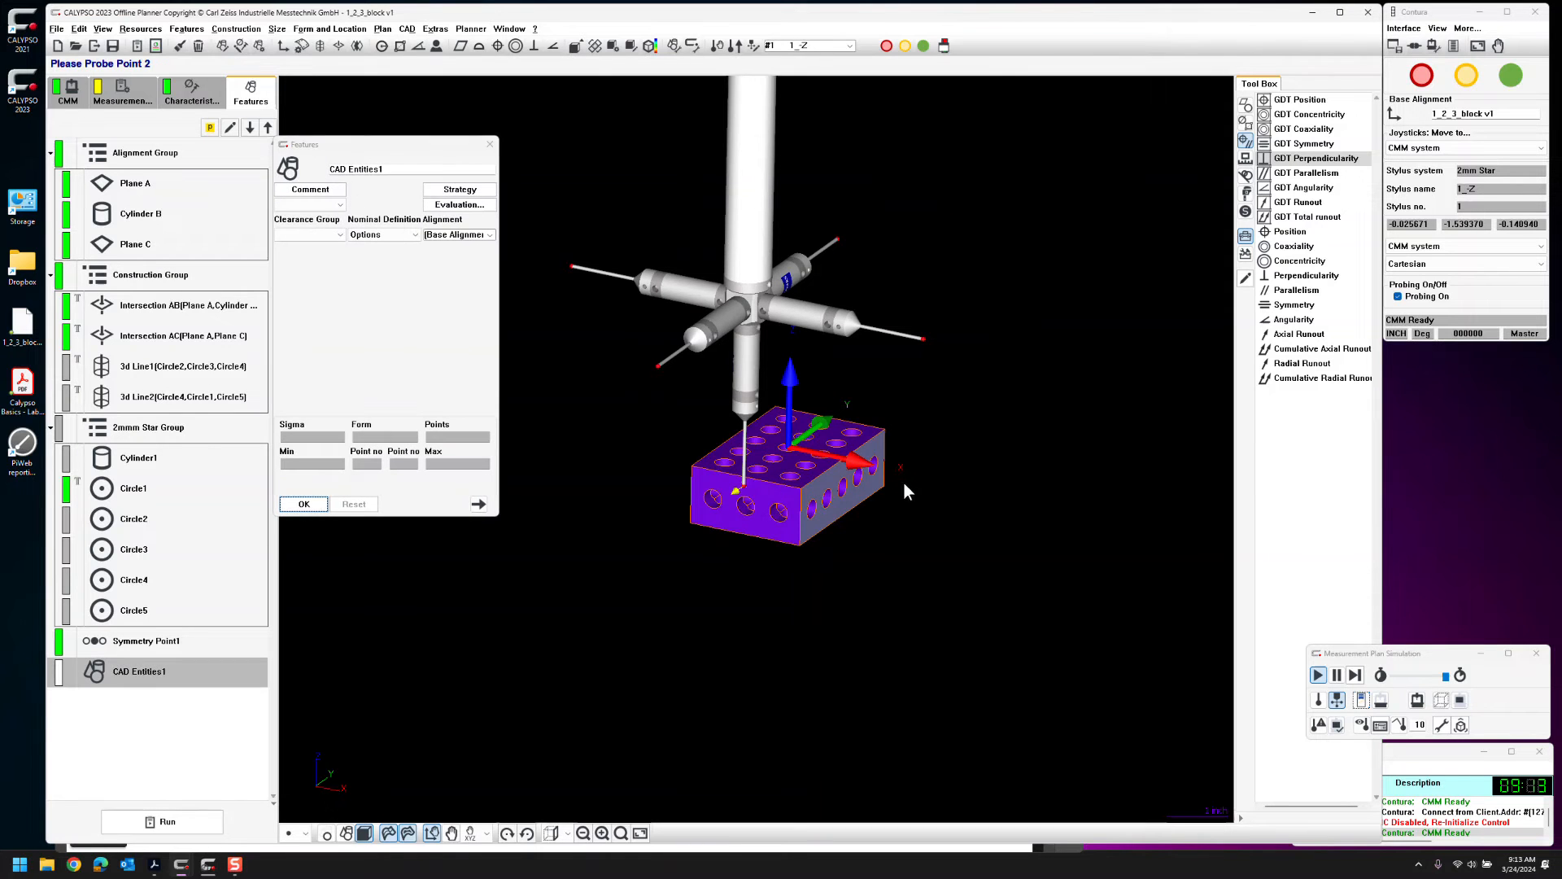
middle_click_drag(728, 547, 834, 415)
left_click(841, 405)
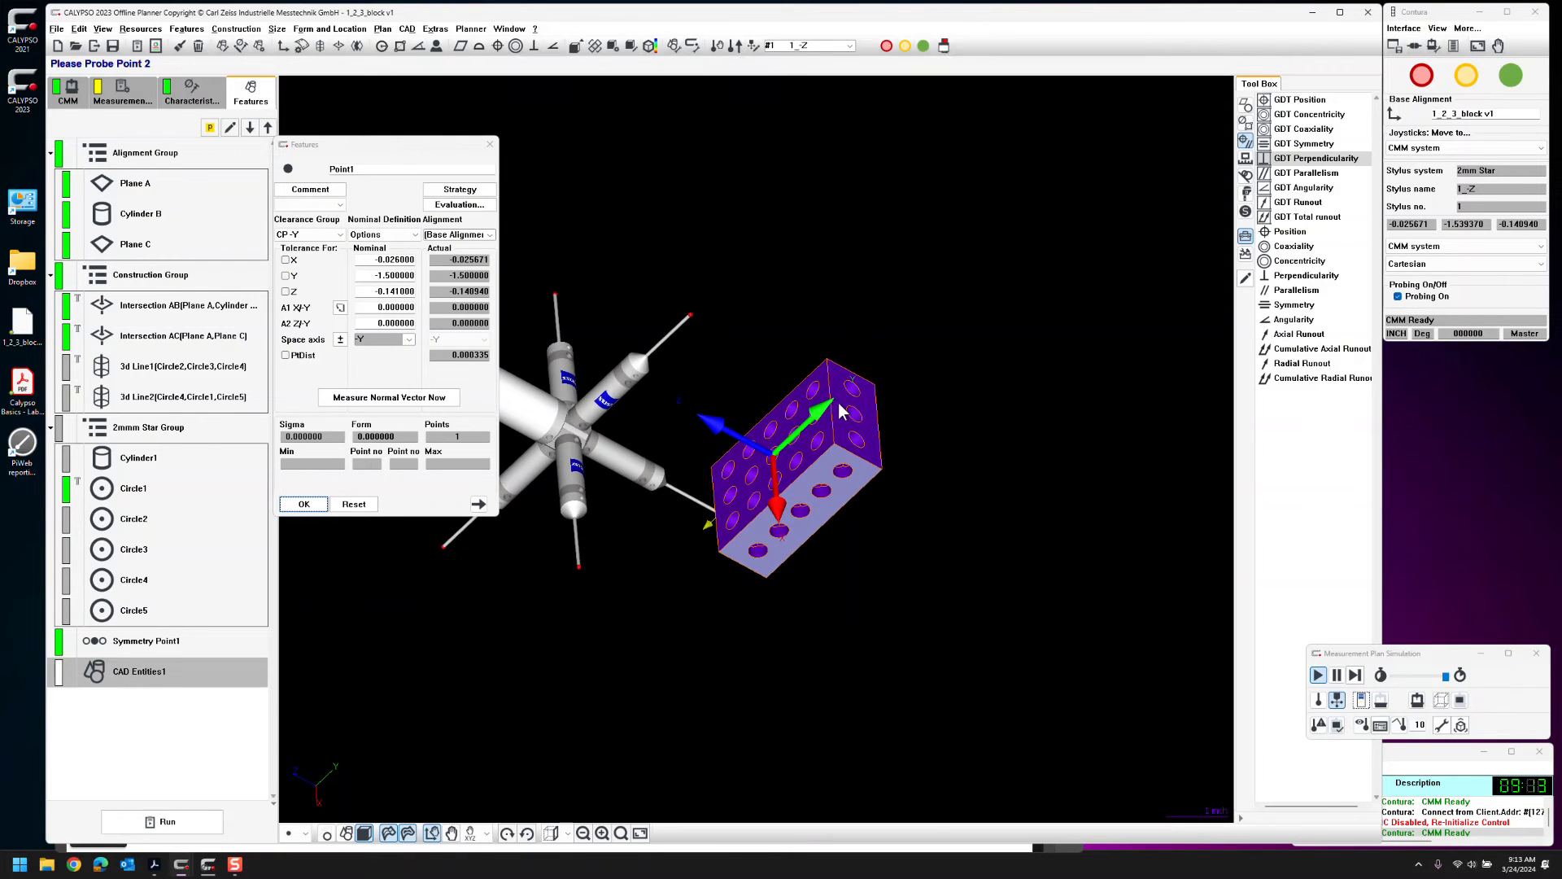
left_click(319, 506)
left_click(538, 550)
Set the nominal X of Symmetry Point2 to 0 and its nominal Z to -0.2
double_click(181, 679)
middle_click_drag(651, 395, 841, 249)
left_click(383, 260)
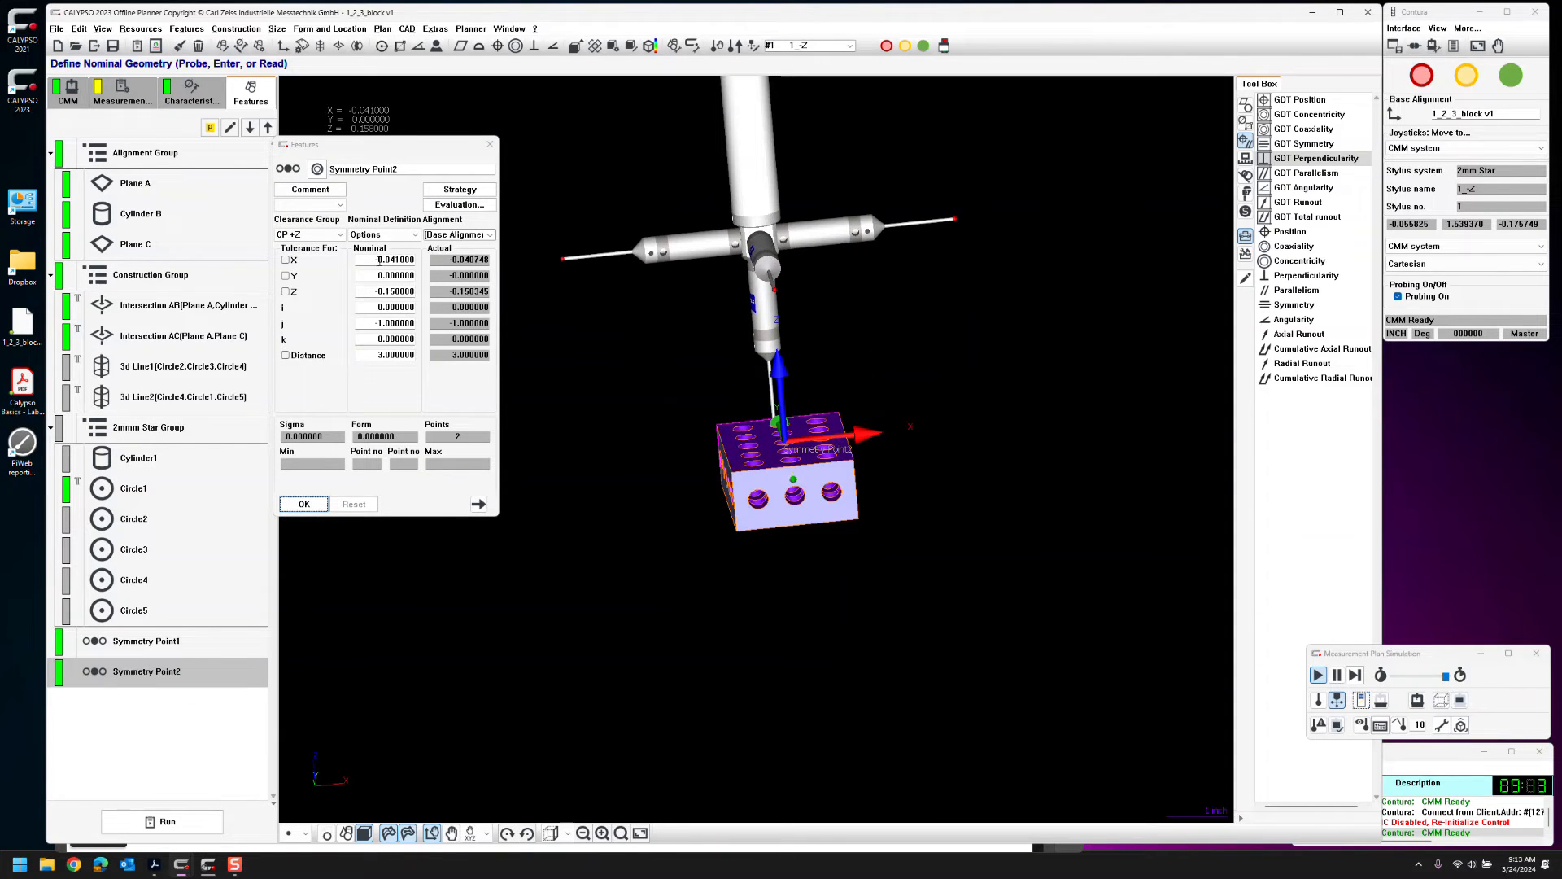
type("0")
key("Return")
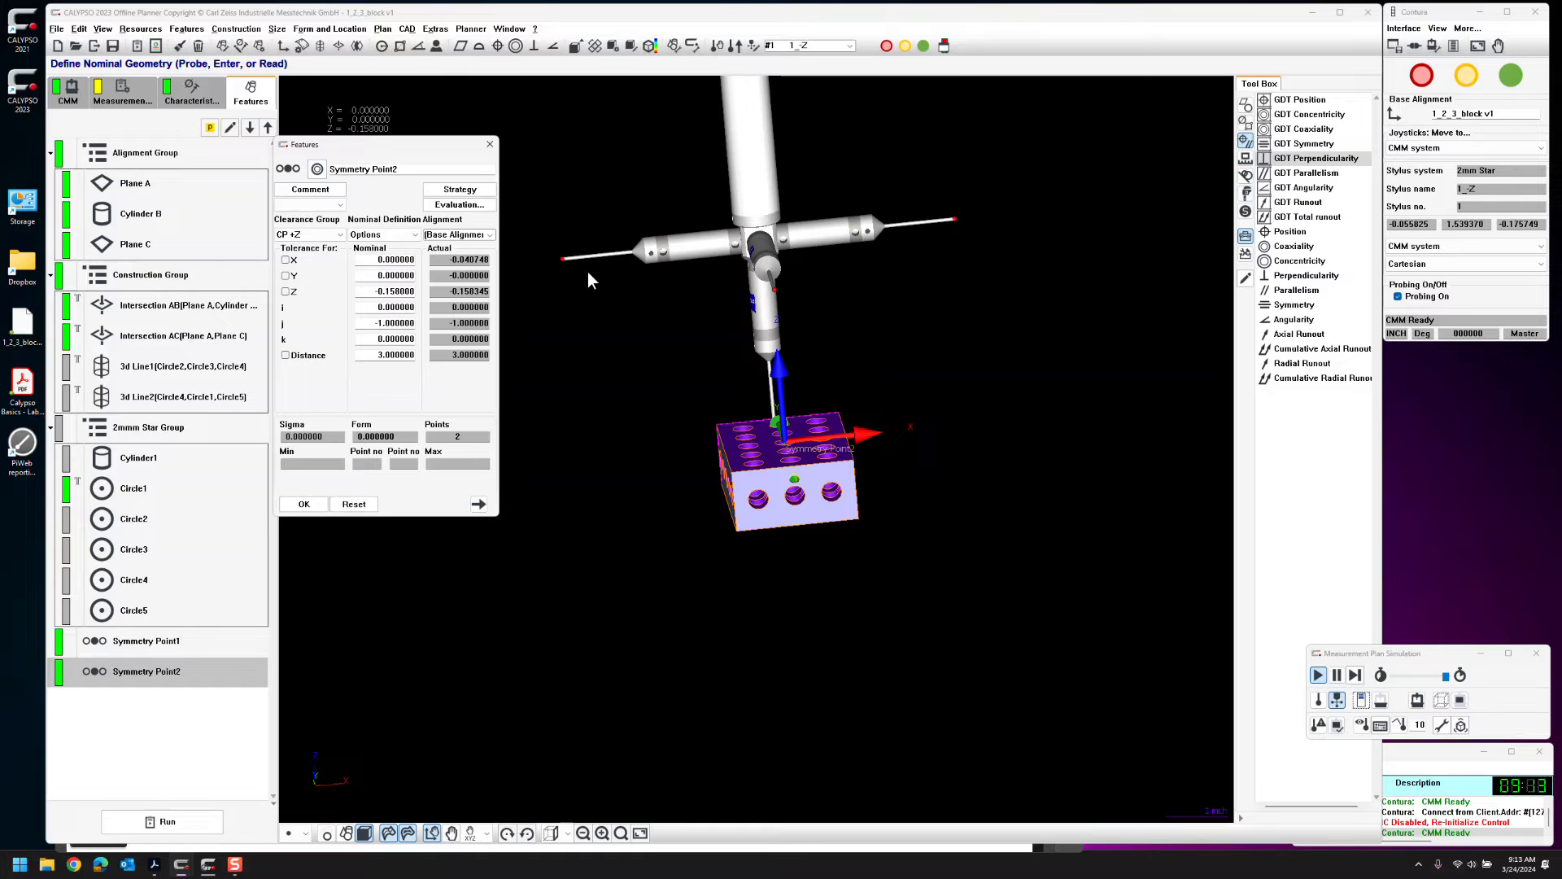
left_click(362, 292)
key("BackSpace")
key("Return")
left_click_drag(703, 361, 639, 388)
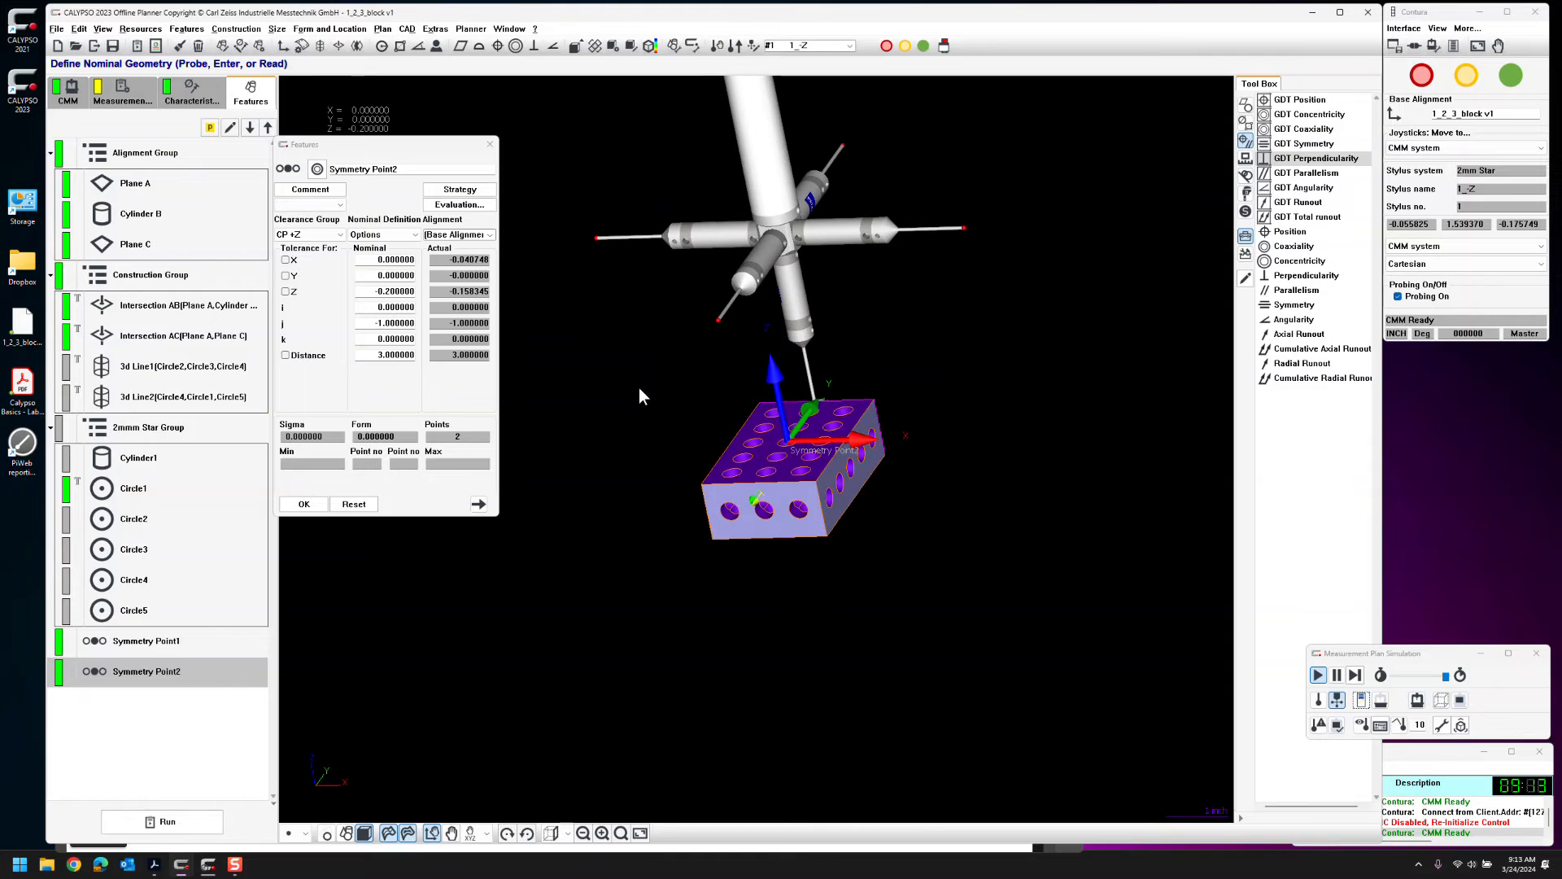
In the strategy of Symmetry Point2, set both probing points' X and Y coordinates to 0 and accept the feature
left_click(459, 189)
double_click(89, 302)
left_click(129, 297)
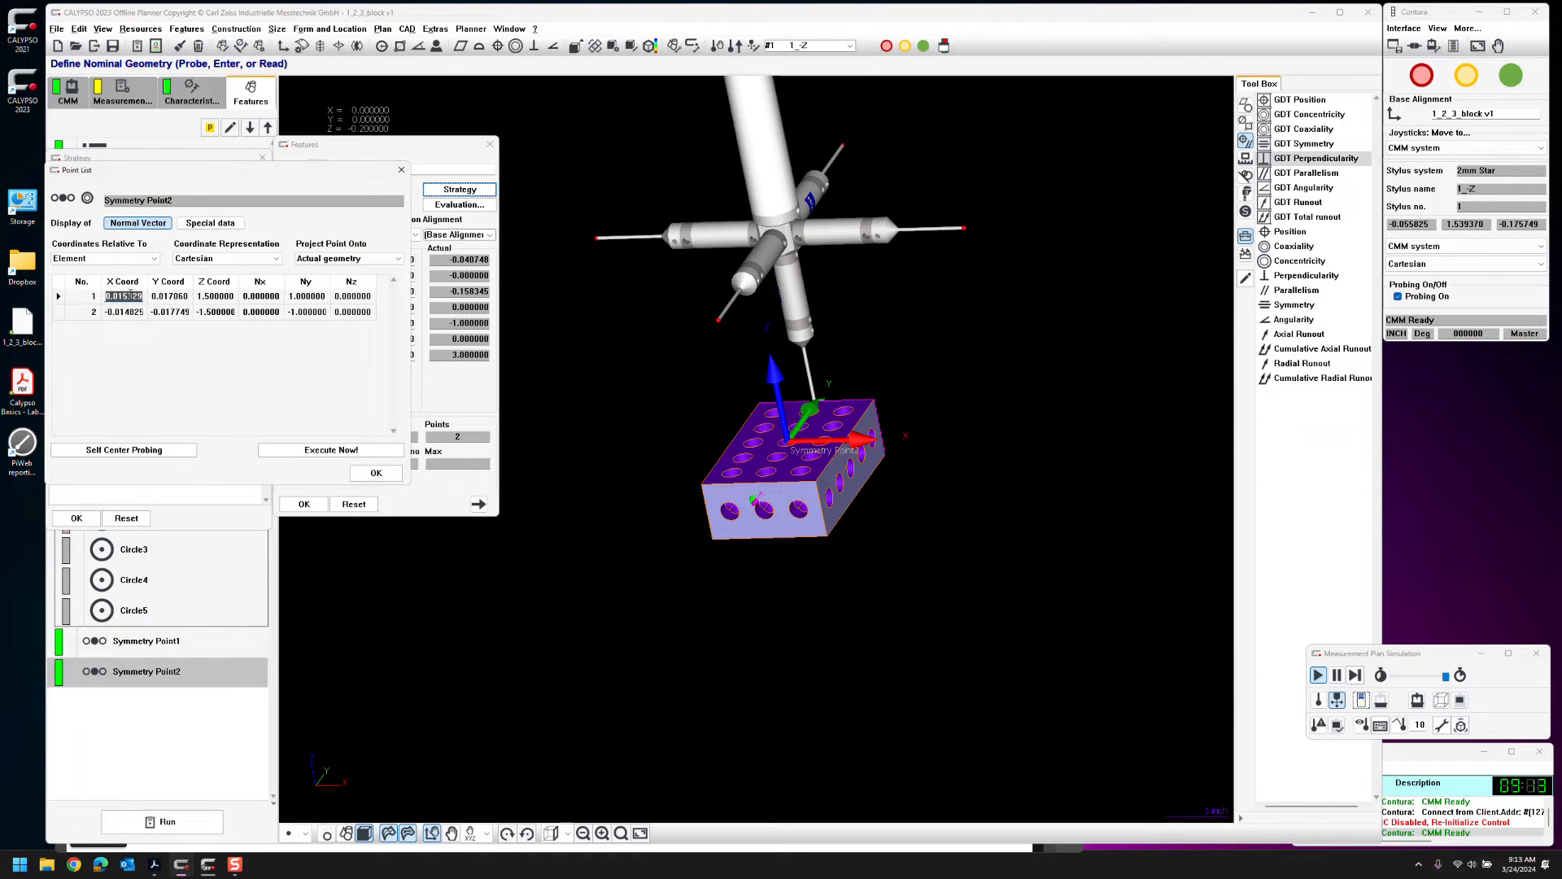
left_click(170, 296)
type("0")
left_click(123, 312)
type("0")
left_click(169, 313)
type("0")
left_click(376, 473)
left_click(309, 504)
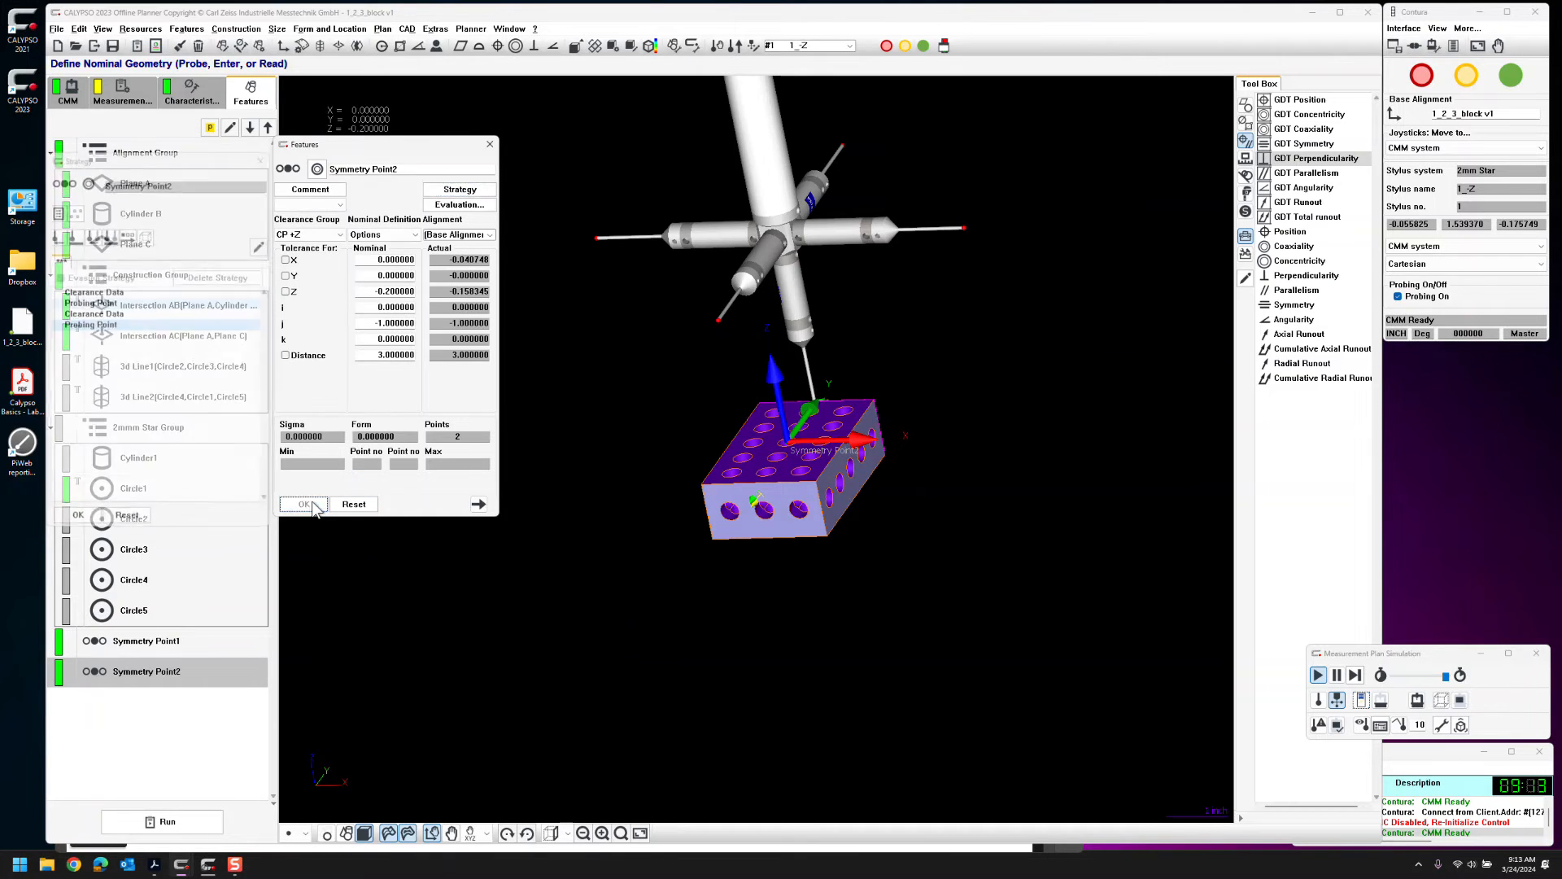
left_click(309, 504)
Add a distance characteristic to Symmetry Point1 with an upper tolerance of 0.01 and a lower tolerance of -0.01
double_click(146, 640)
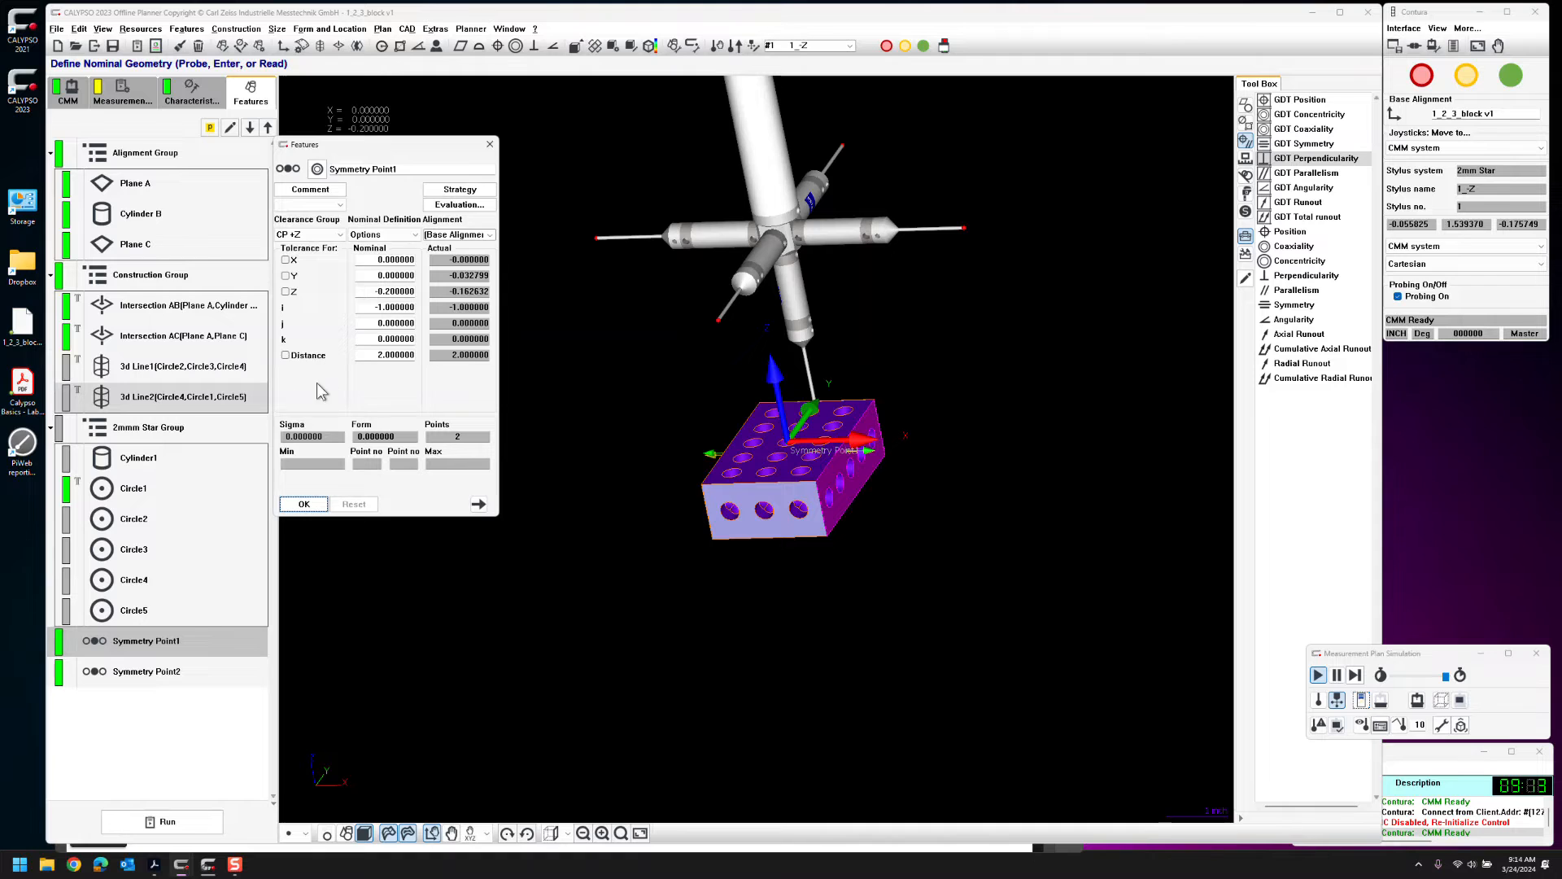
left_click(285, 354)
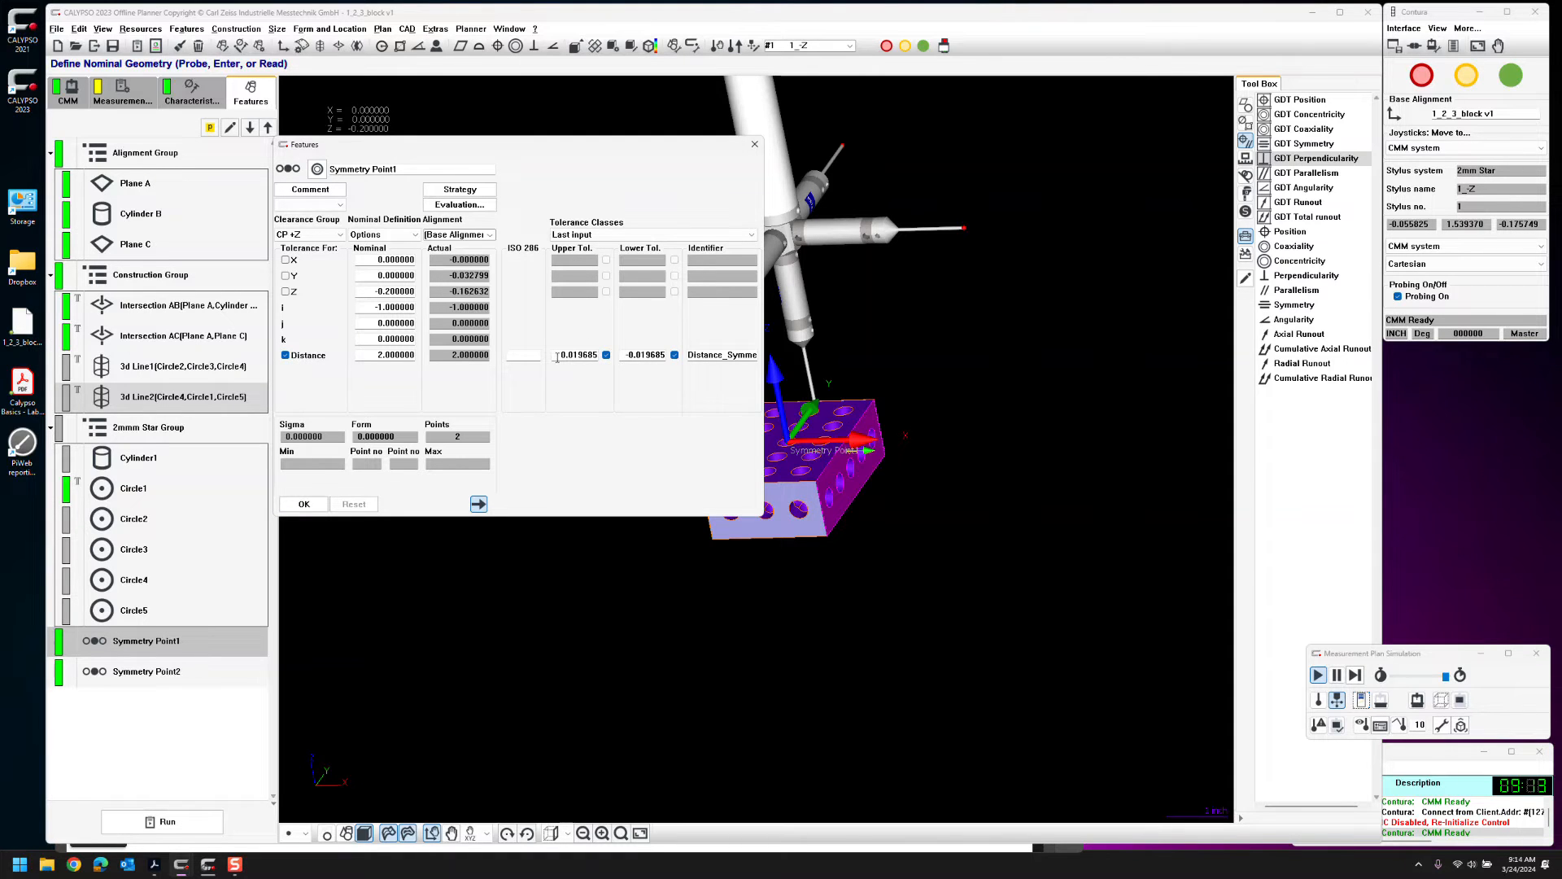
type(".01")
key("Tab")
type("-0.01")
key("Tab")
Add the distance characteristic to Symmetry Point2 with the same ±0.01 tolerance, and check the characteristics list
left_click(250, 128)
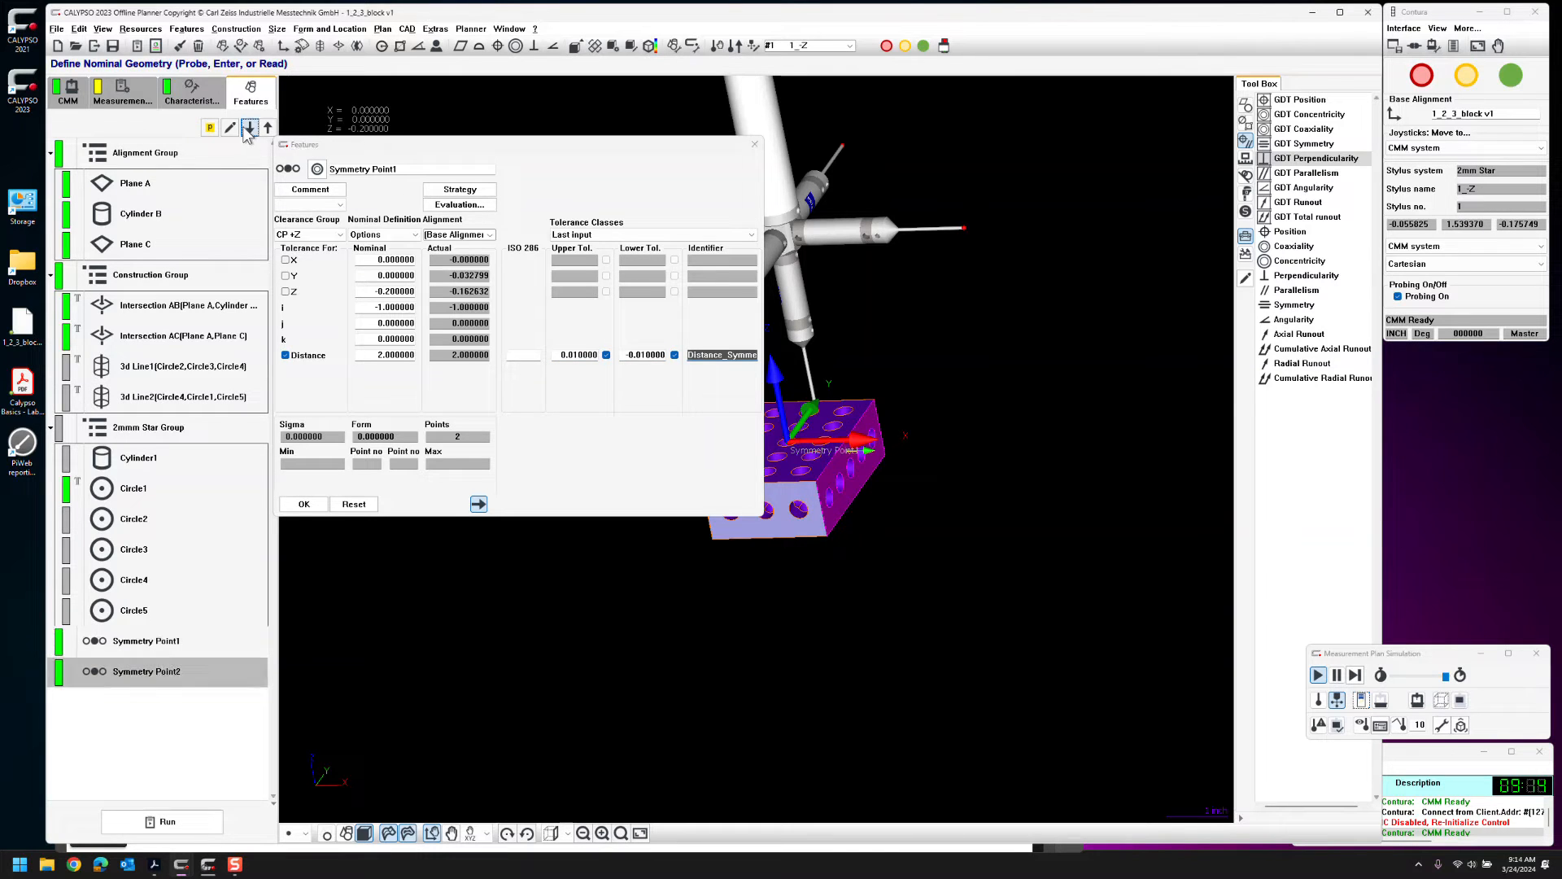
left_click(286, 355)
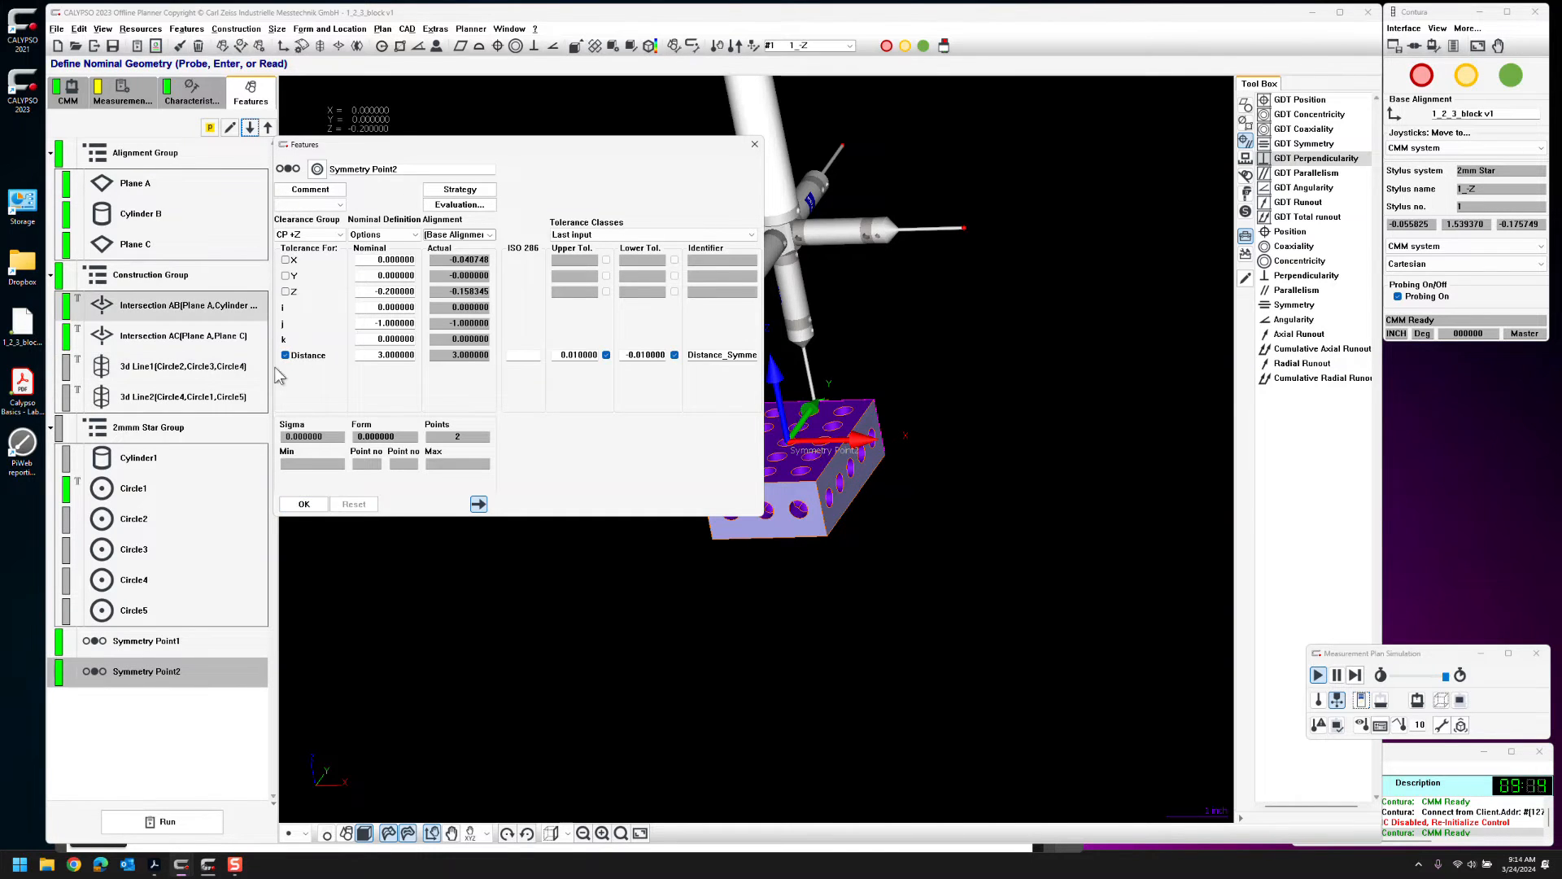
left_click(309, 503)
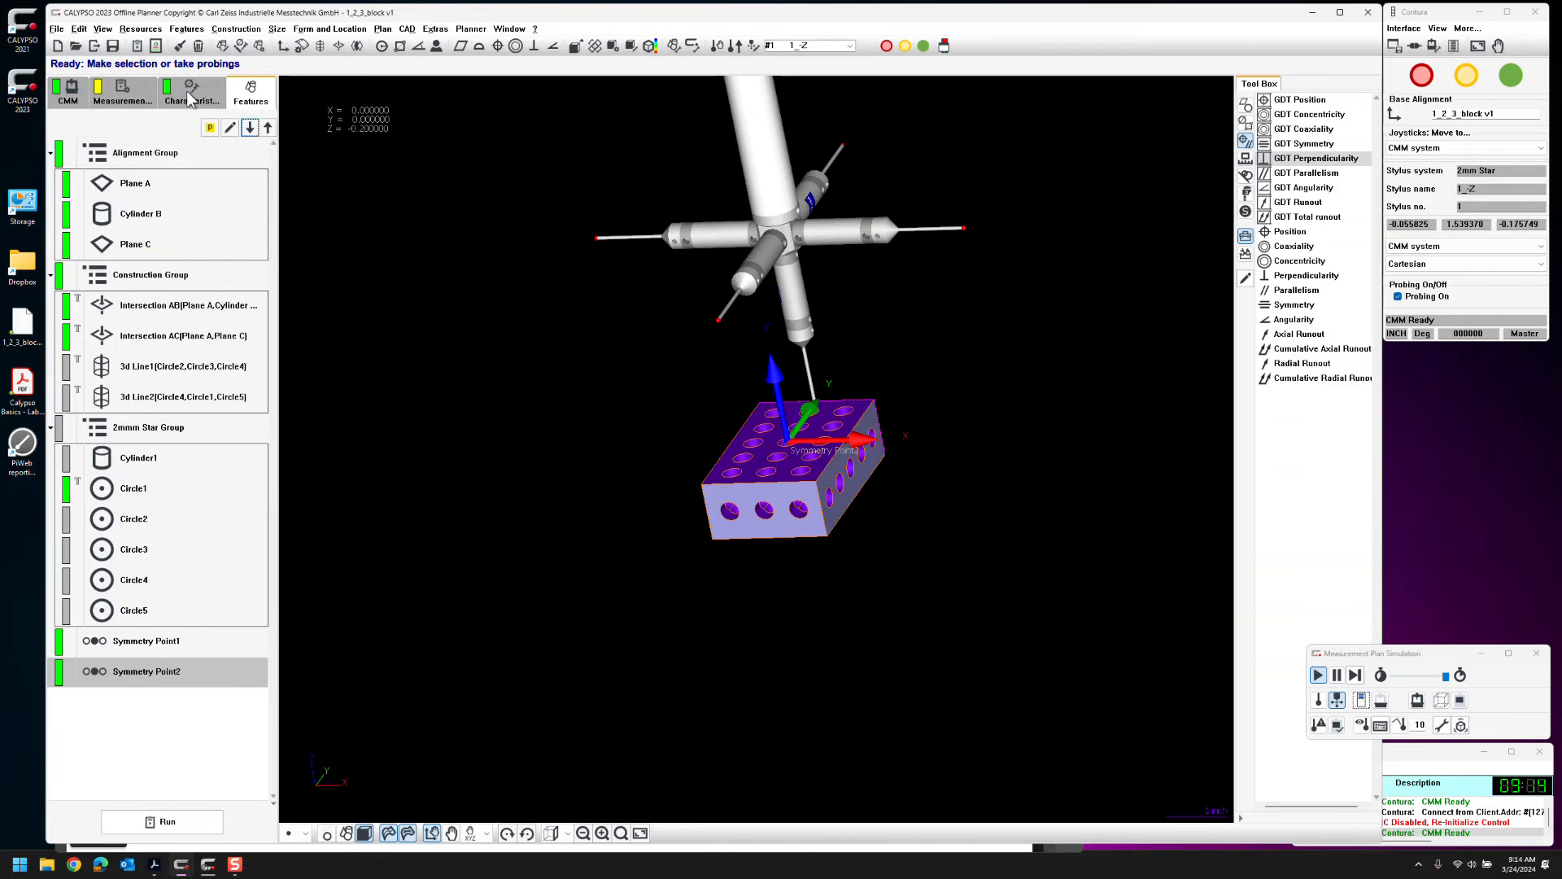
left_click(192, 95)
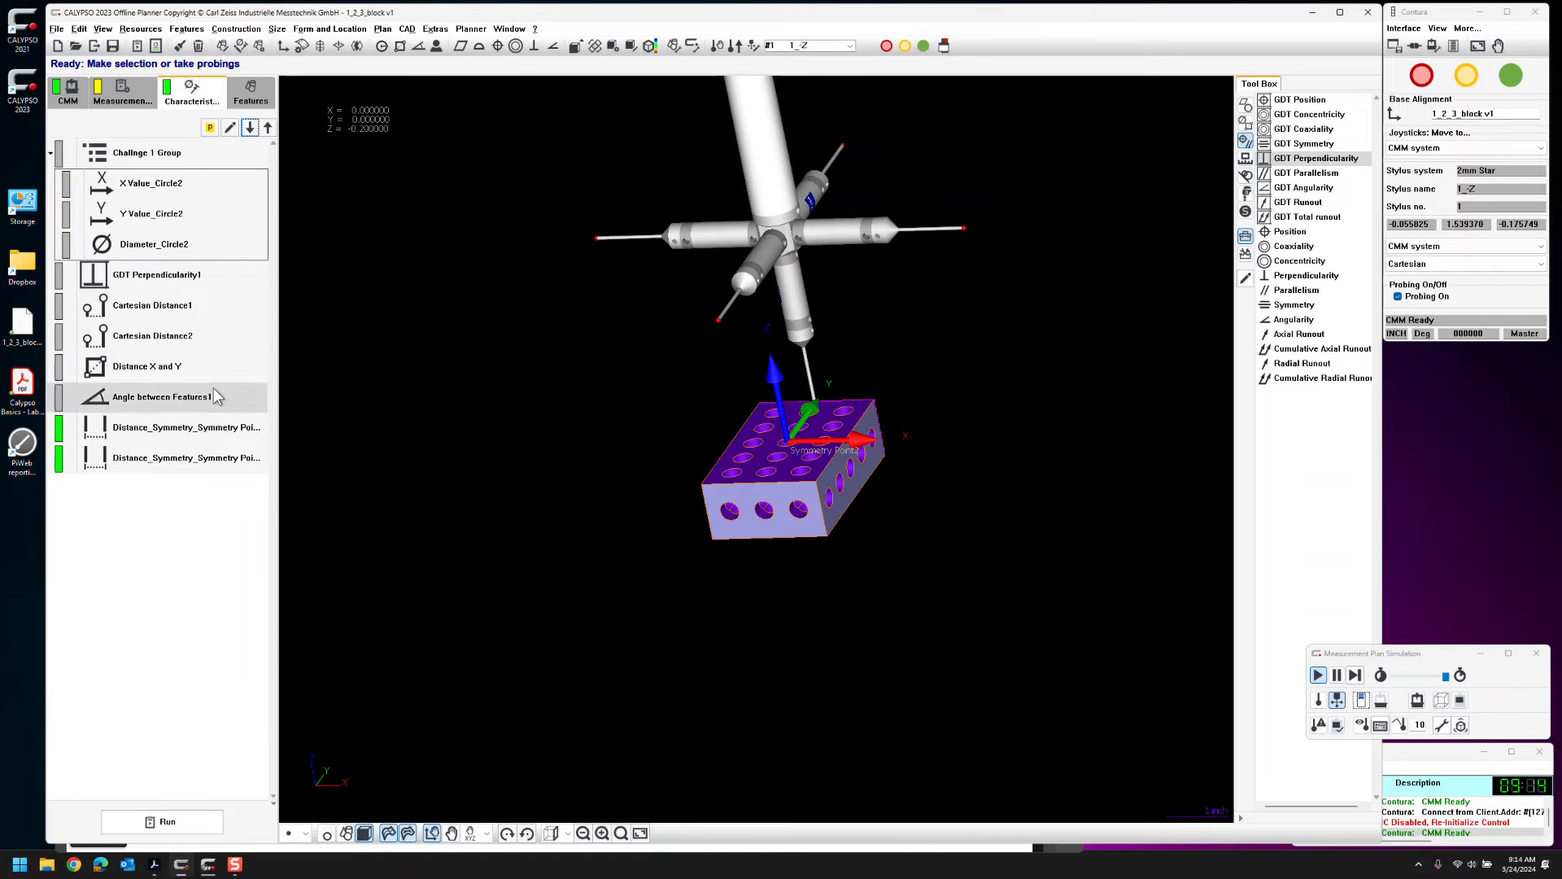
Check the true position requirement in the Acrobat lab PDF, and switch CALYPSO's active stylus to number 5, 5_-X
left_click(156, 862)
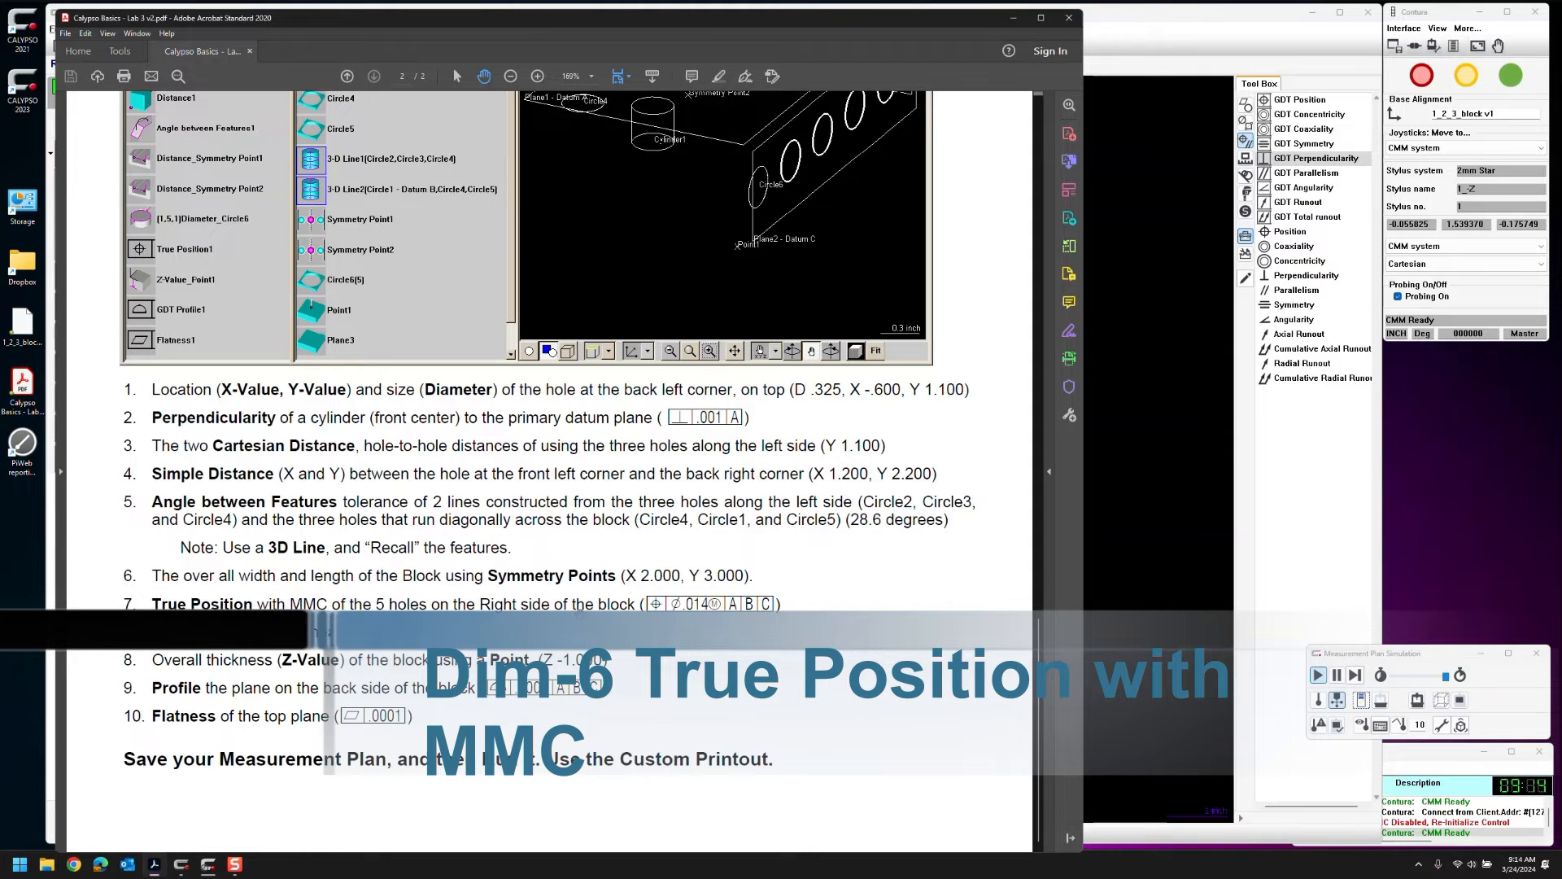
left_click(1013, 18)
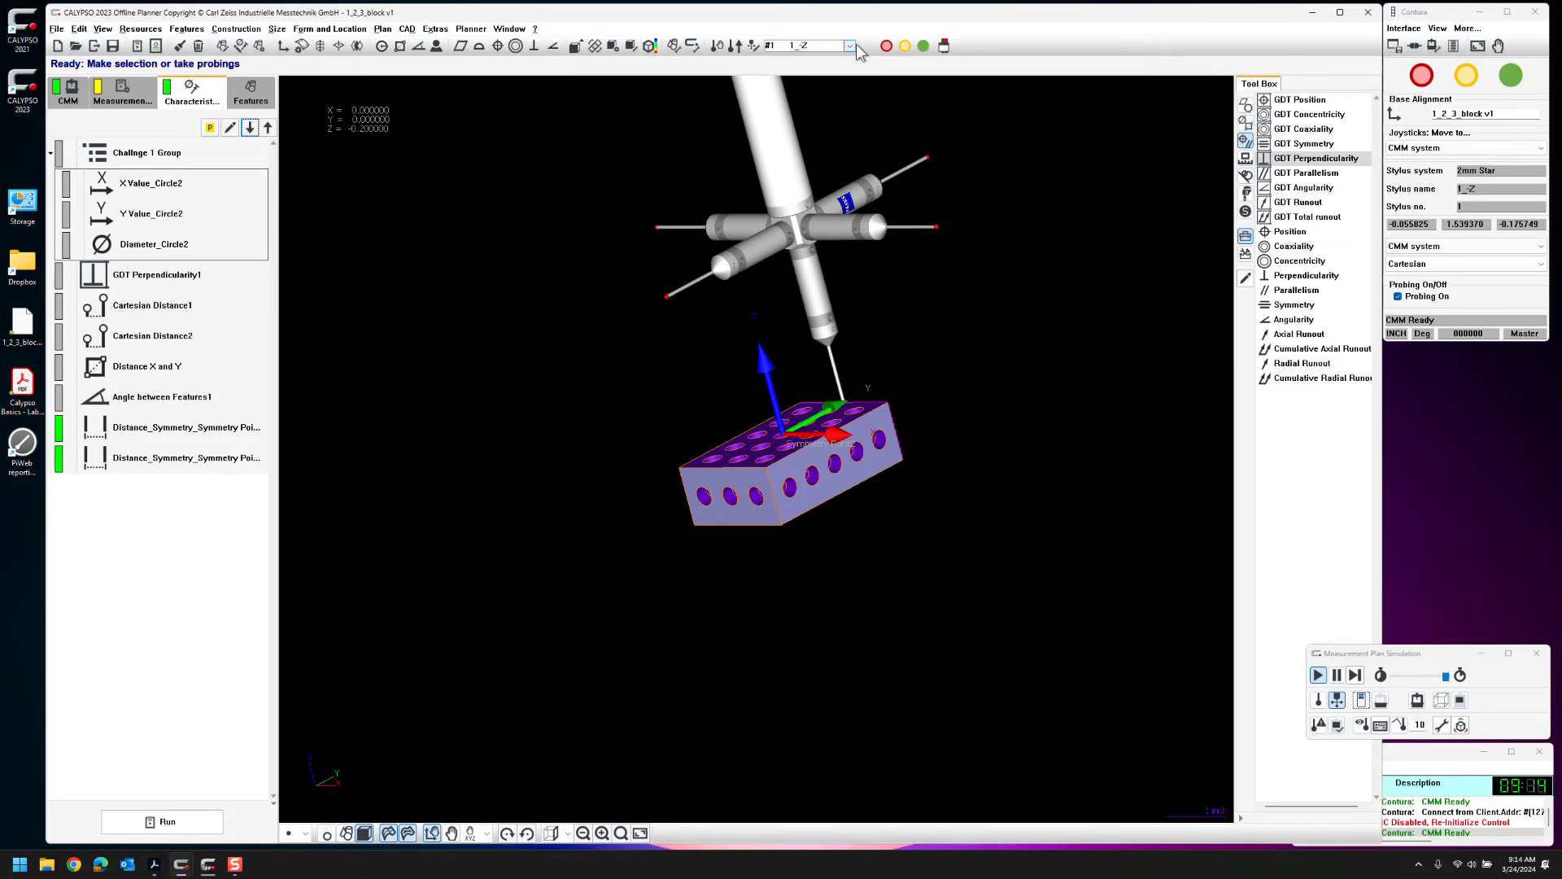
left_click(851, 46)
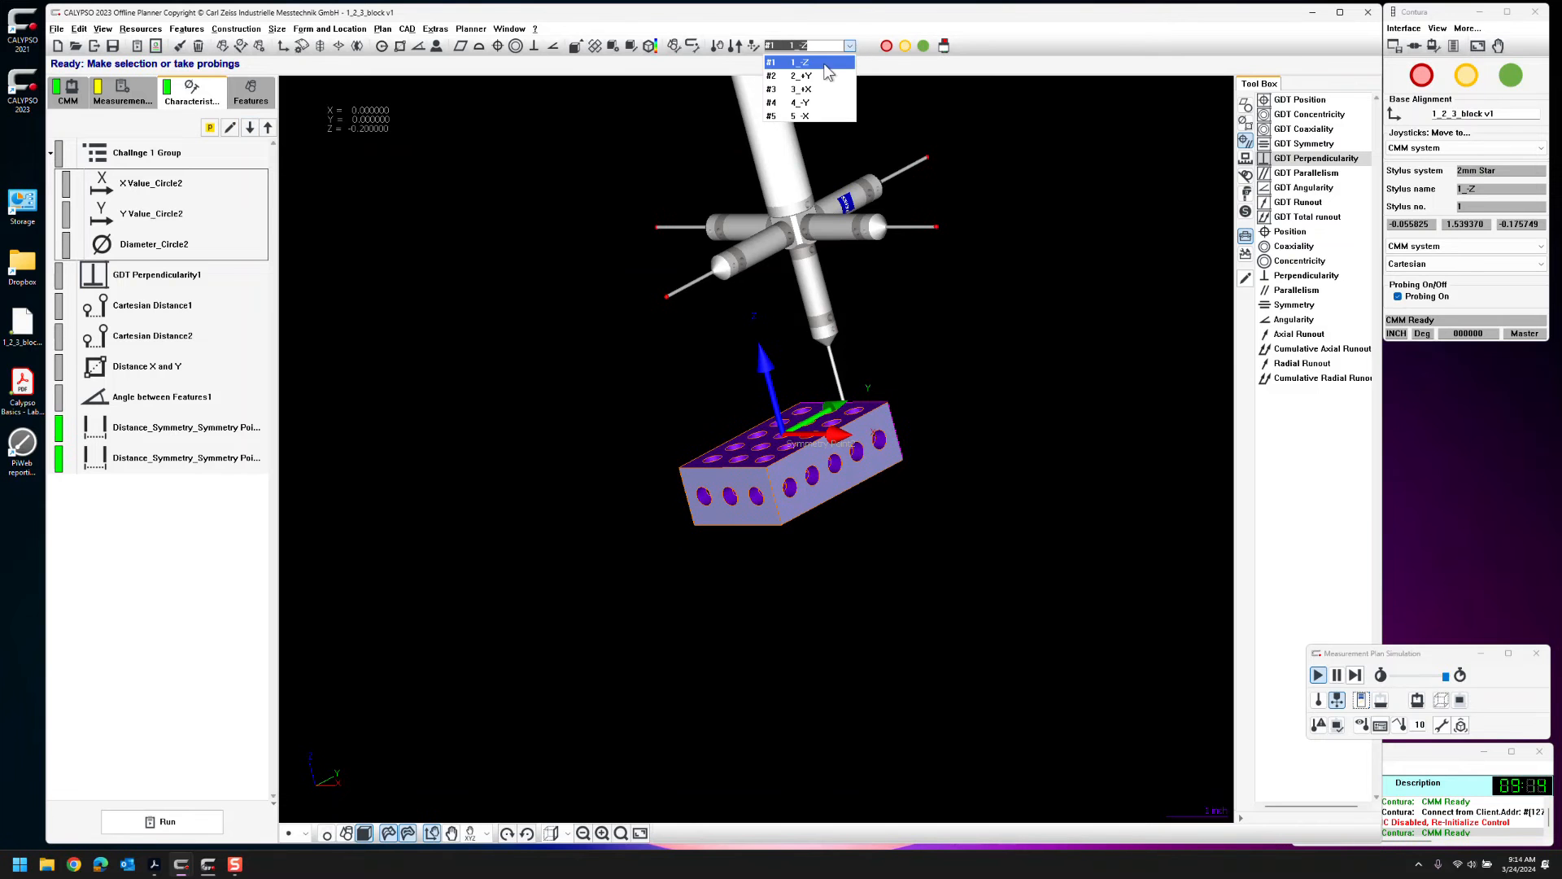
left_click(811, 118)
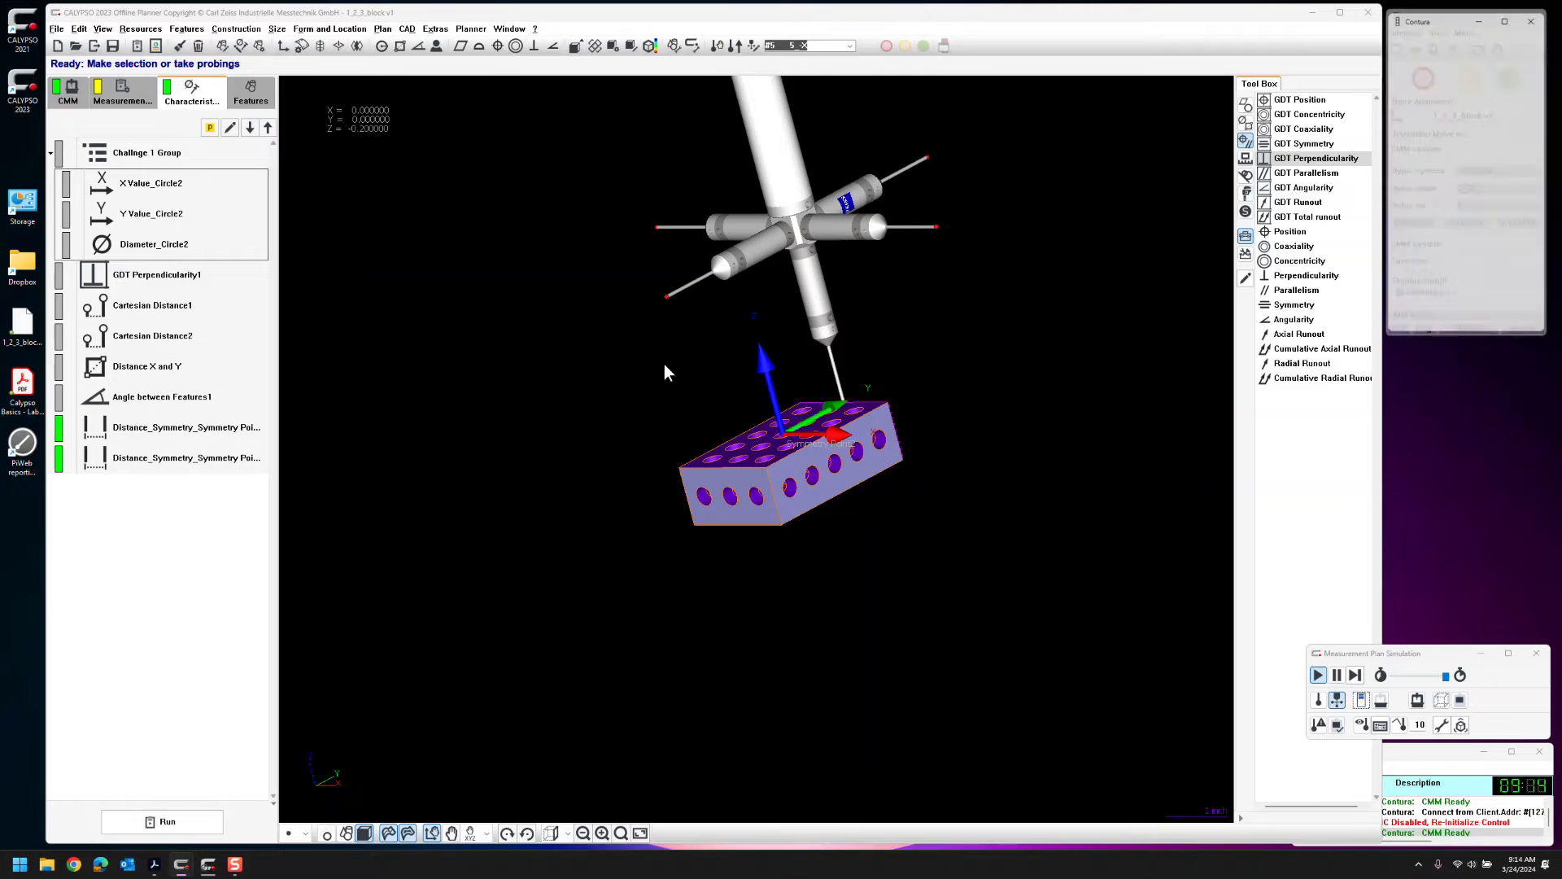
scroll(426, 788, "up", 5)
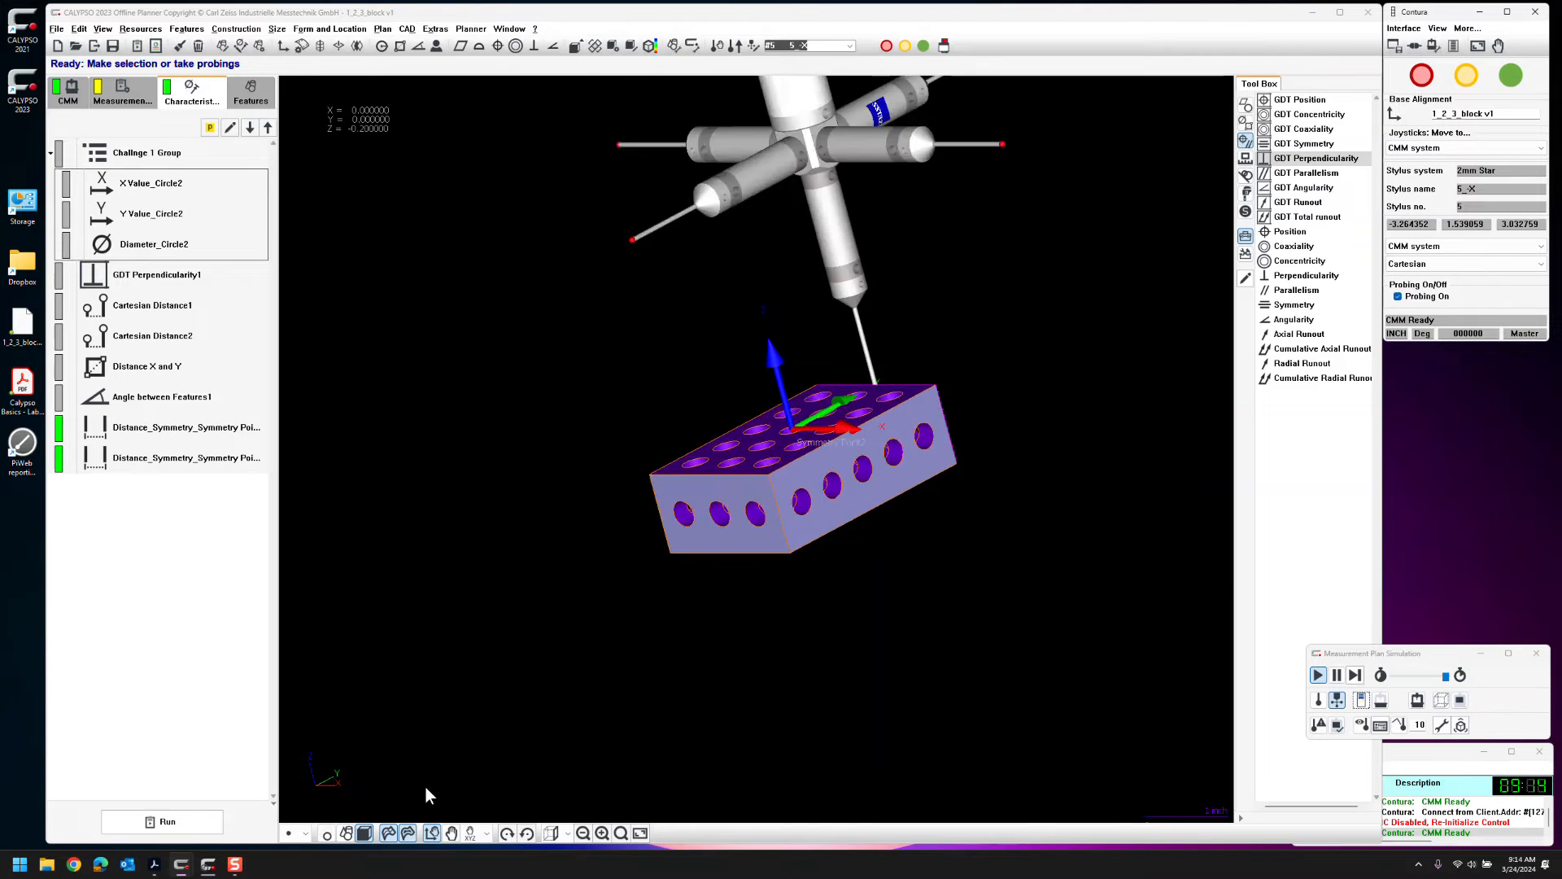
Extract the frontmost hole in the block's five-hole side face as a cylinder feature from the CAD model
scroll(468, 603, "down", 3)
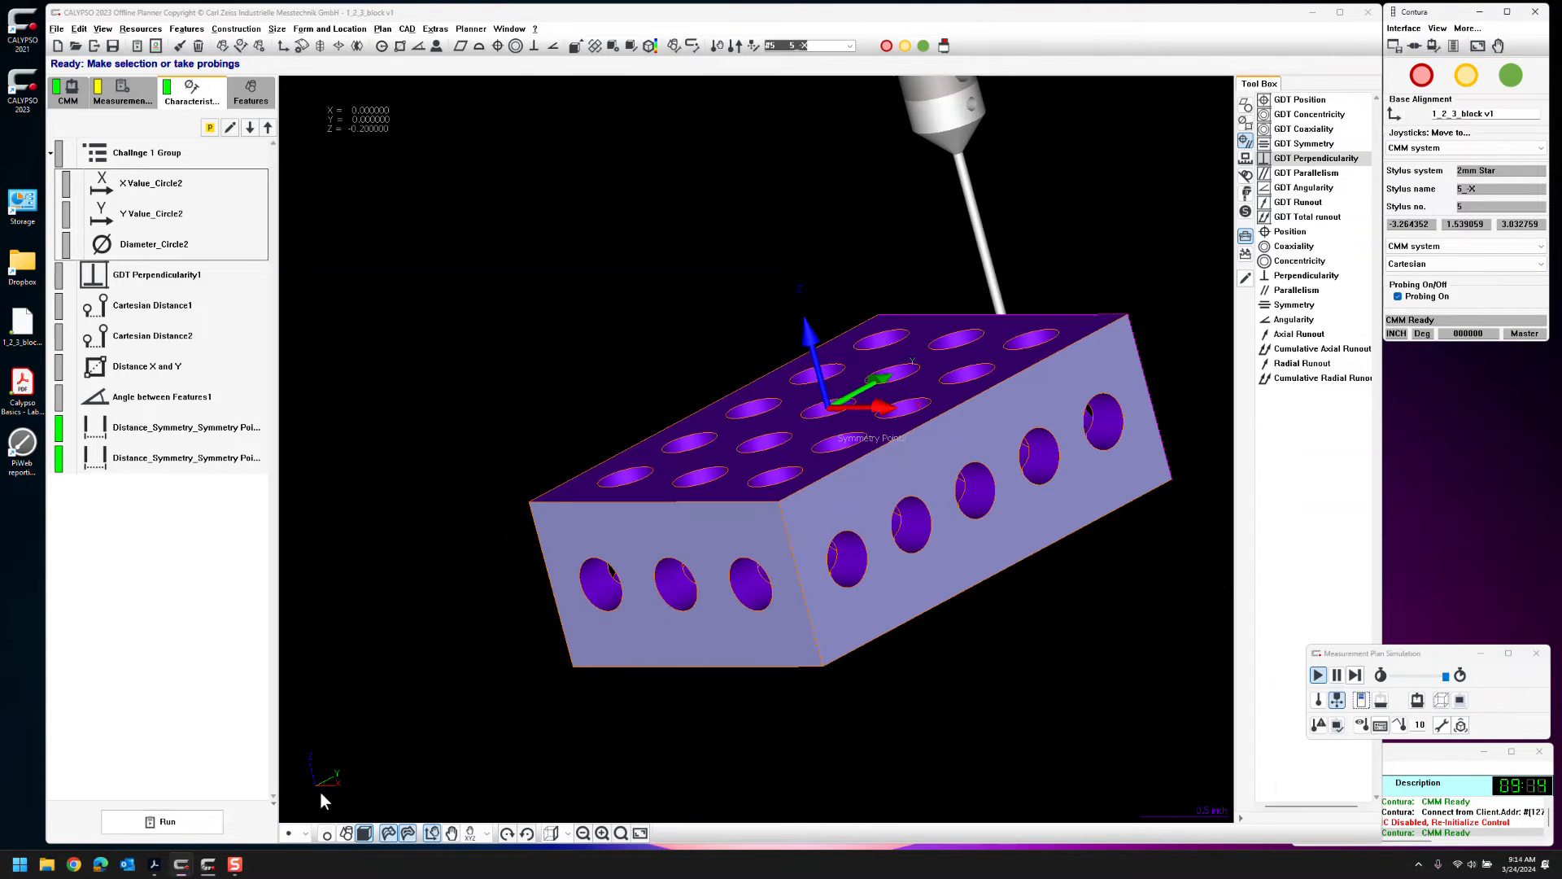
left_click(305, 832)
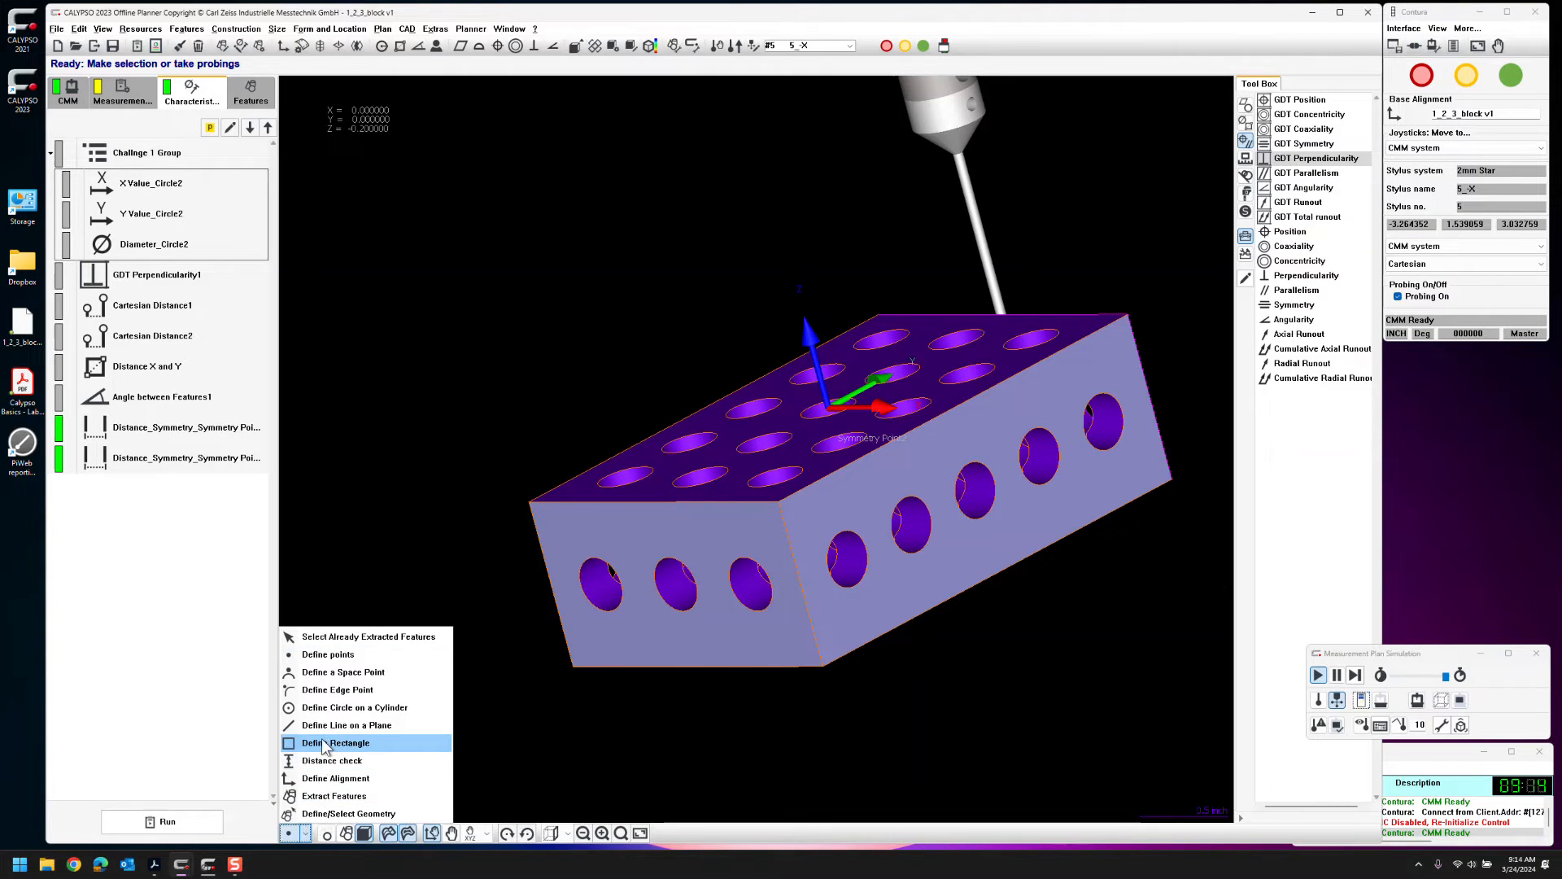
left_click(329, 795)
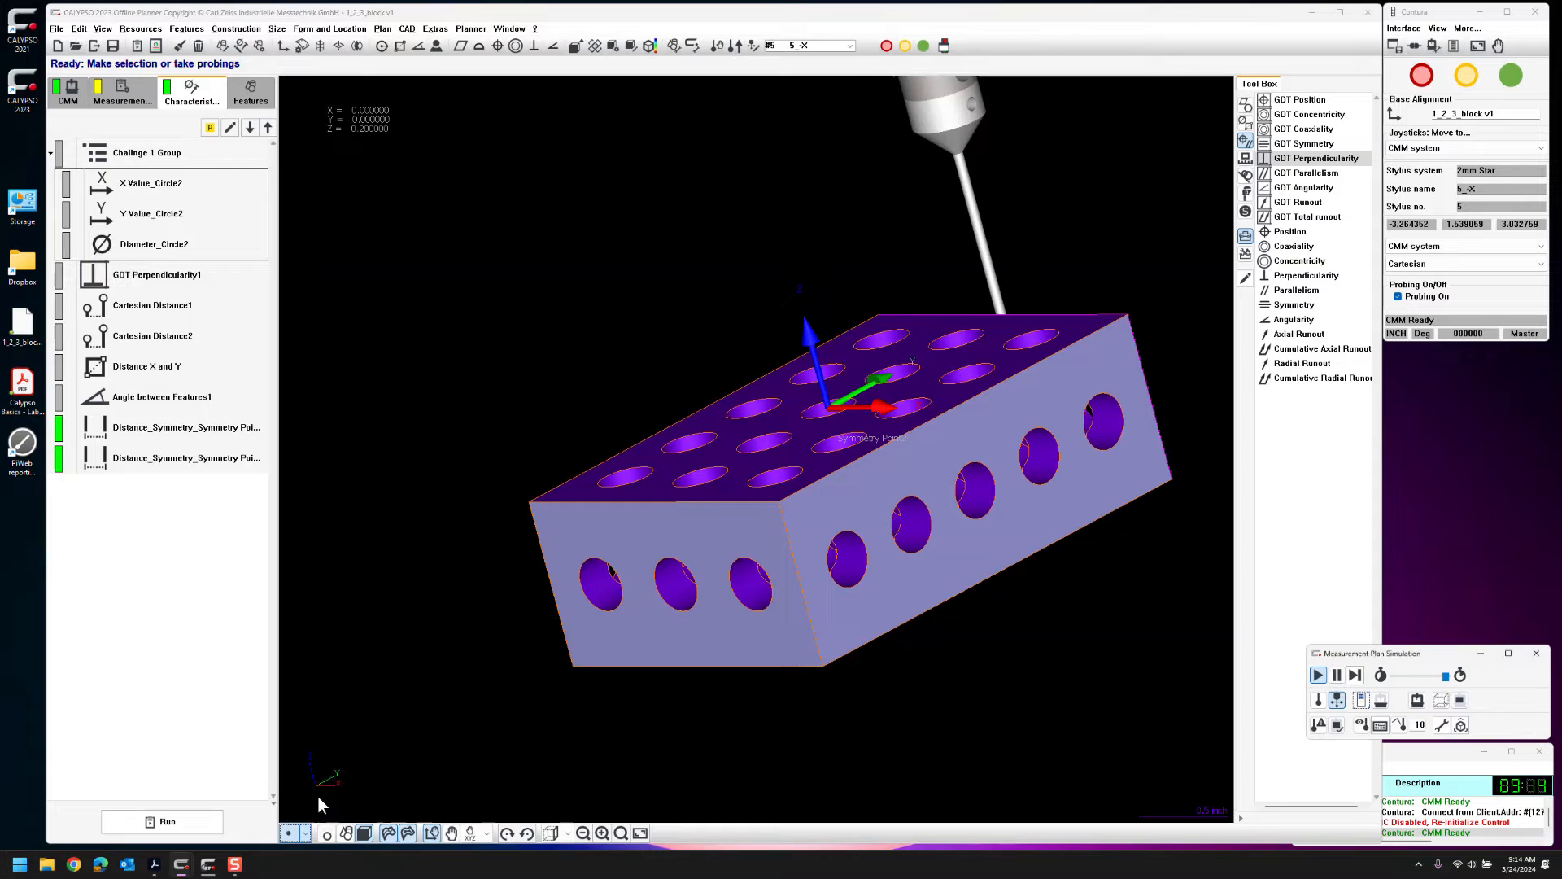
left_click(846, 552)
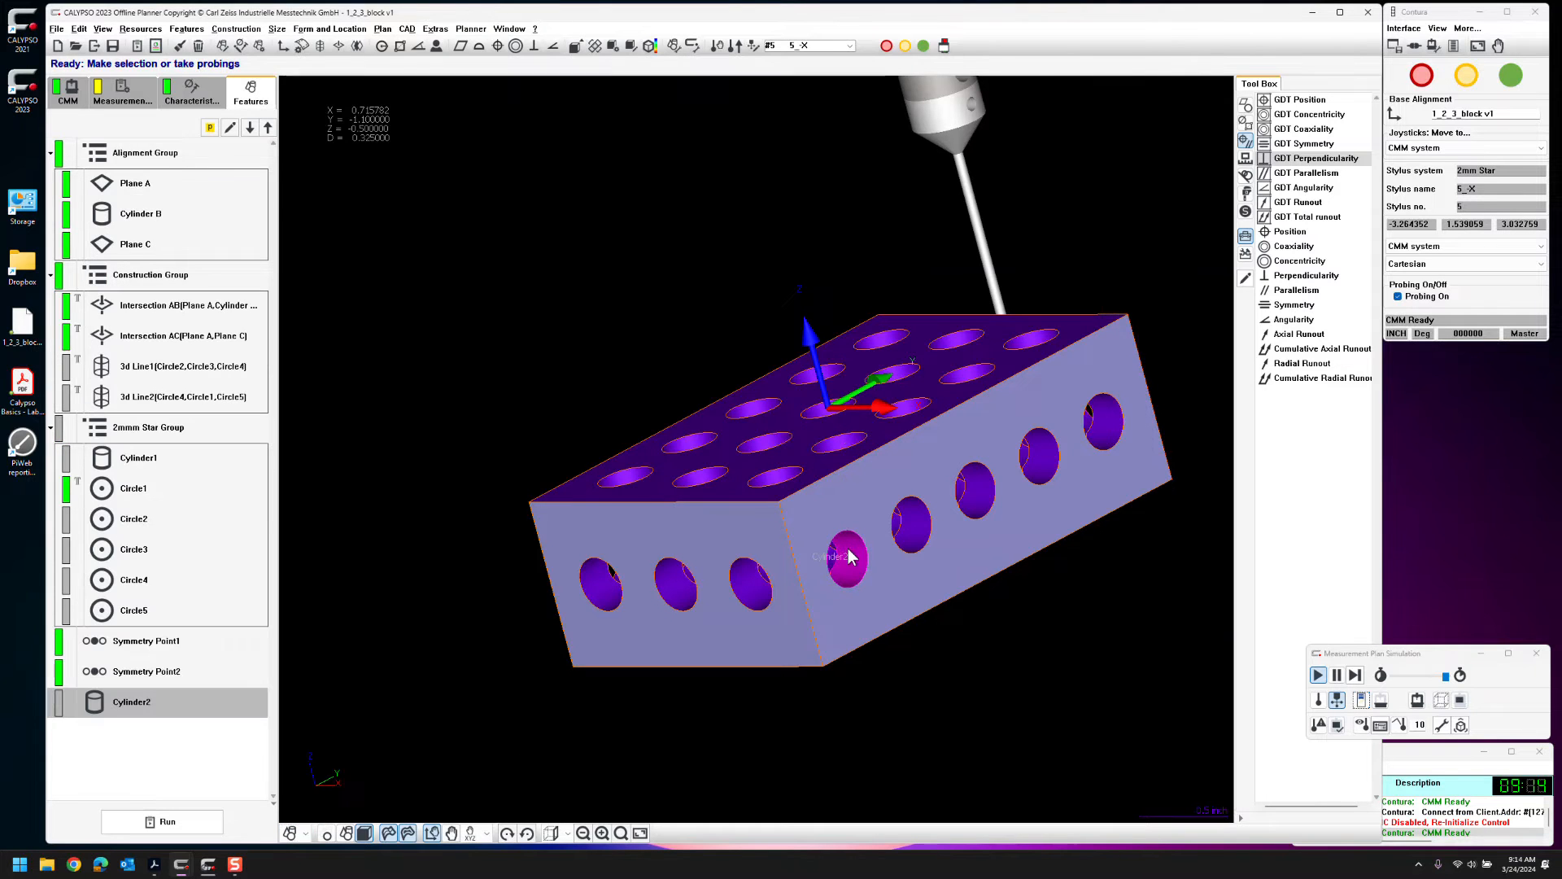
Convert Cylinder2 to a circle at a relative measuring height of 50%
left_click(411, 31)
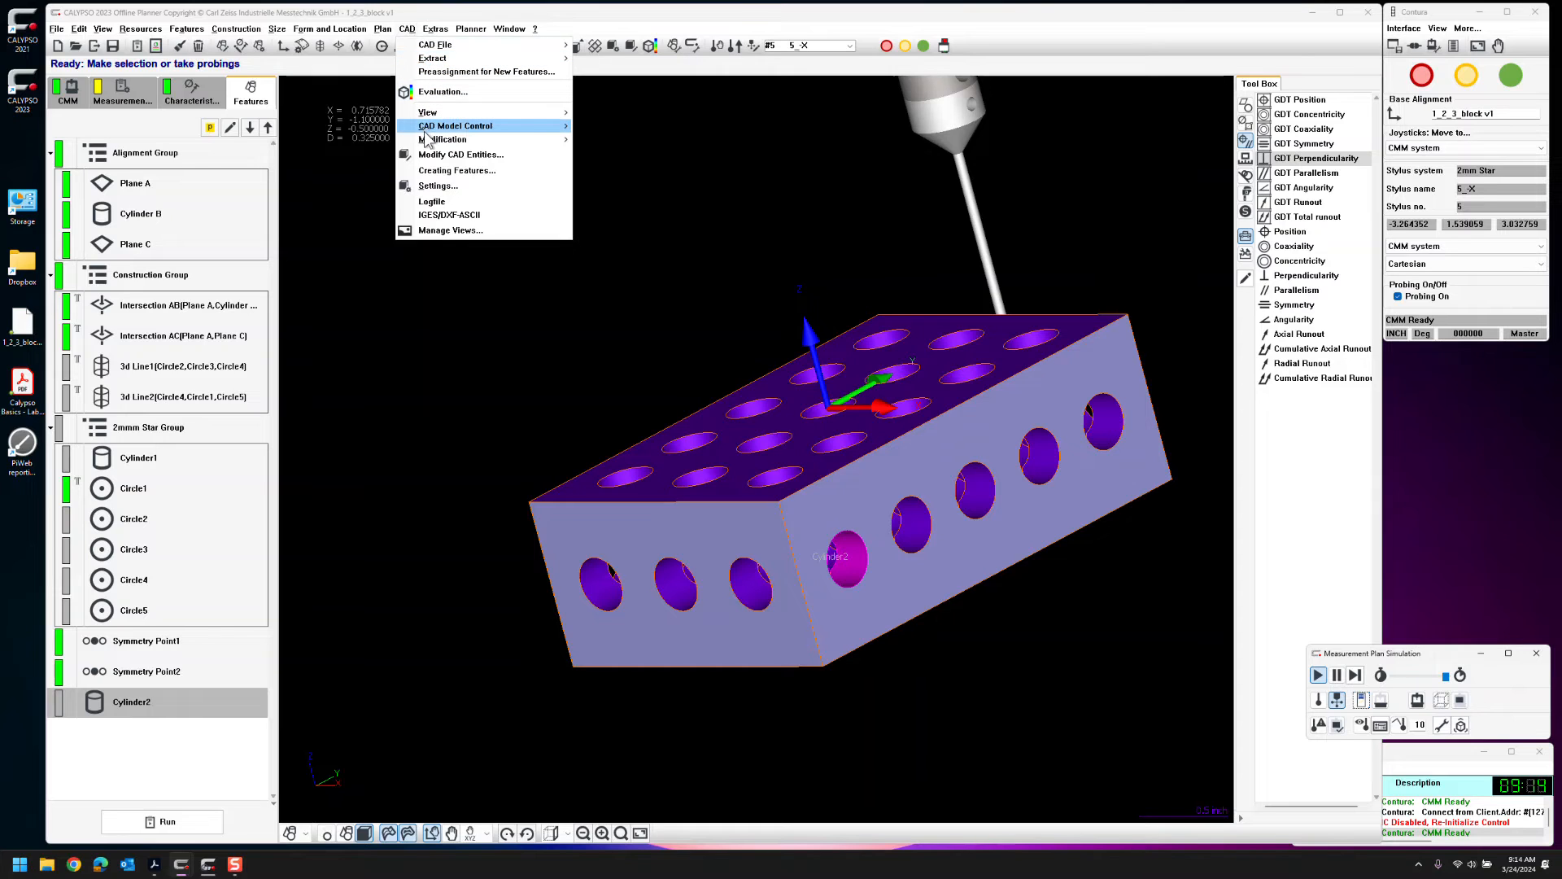
key("Left")
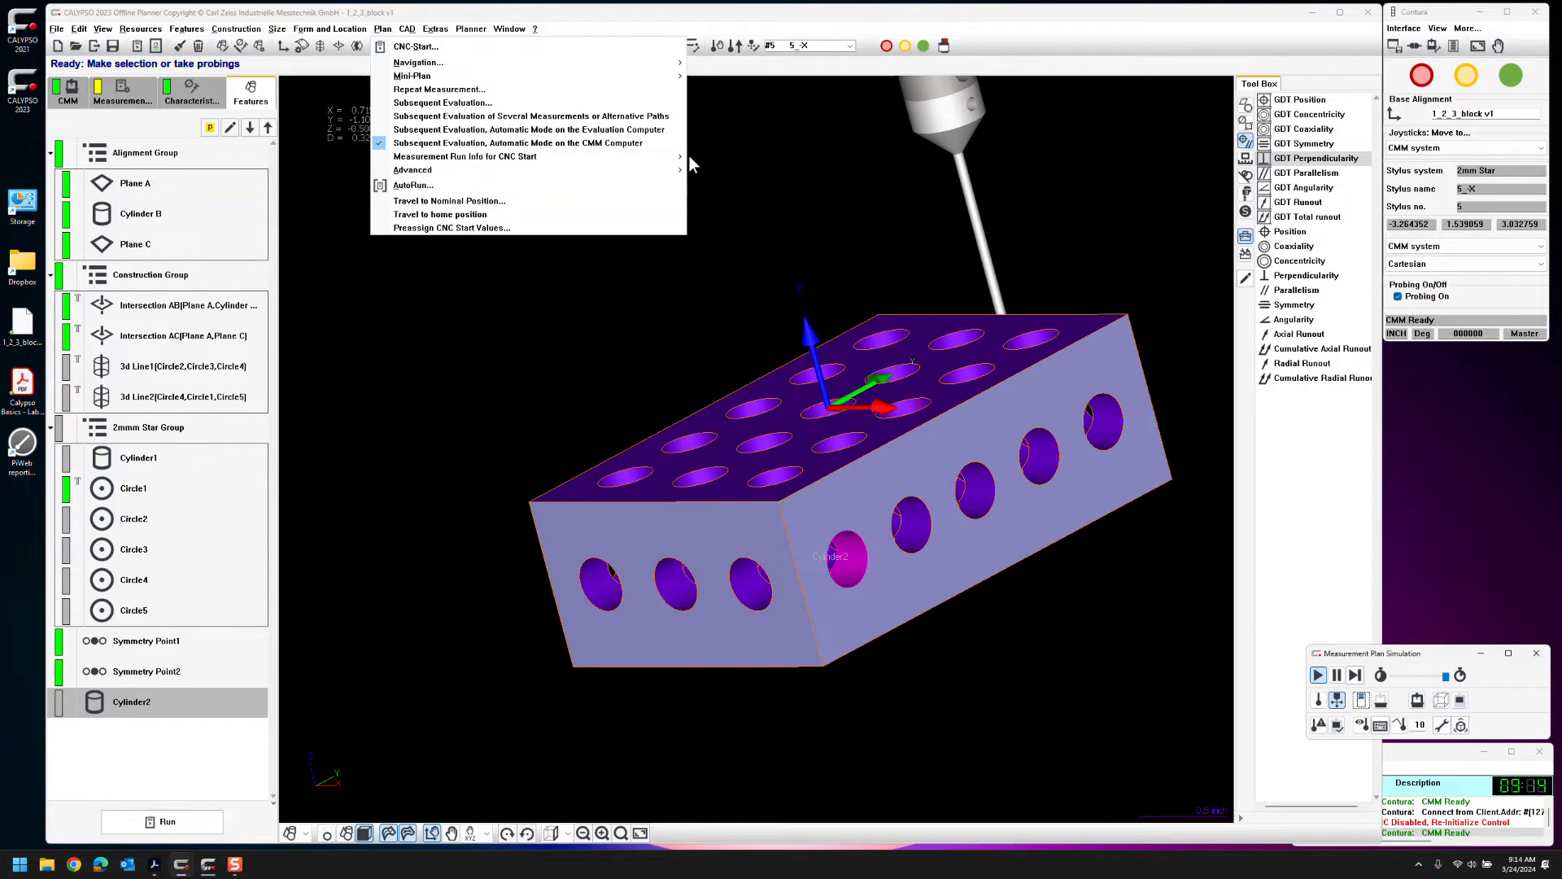
mouse_move(673, 173)
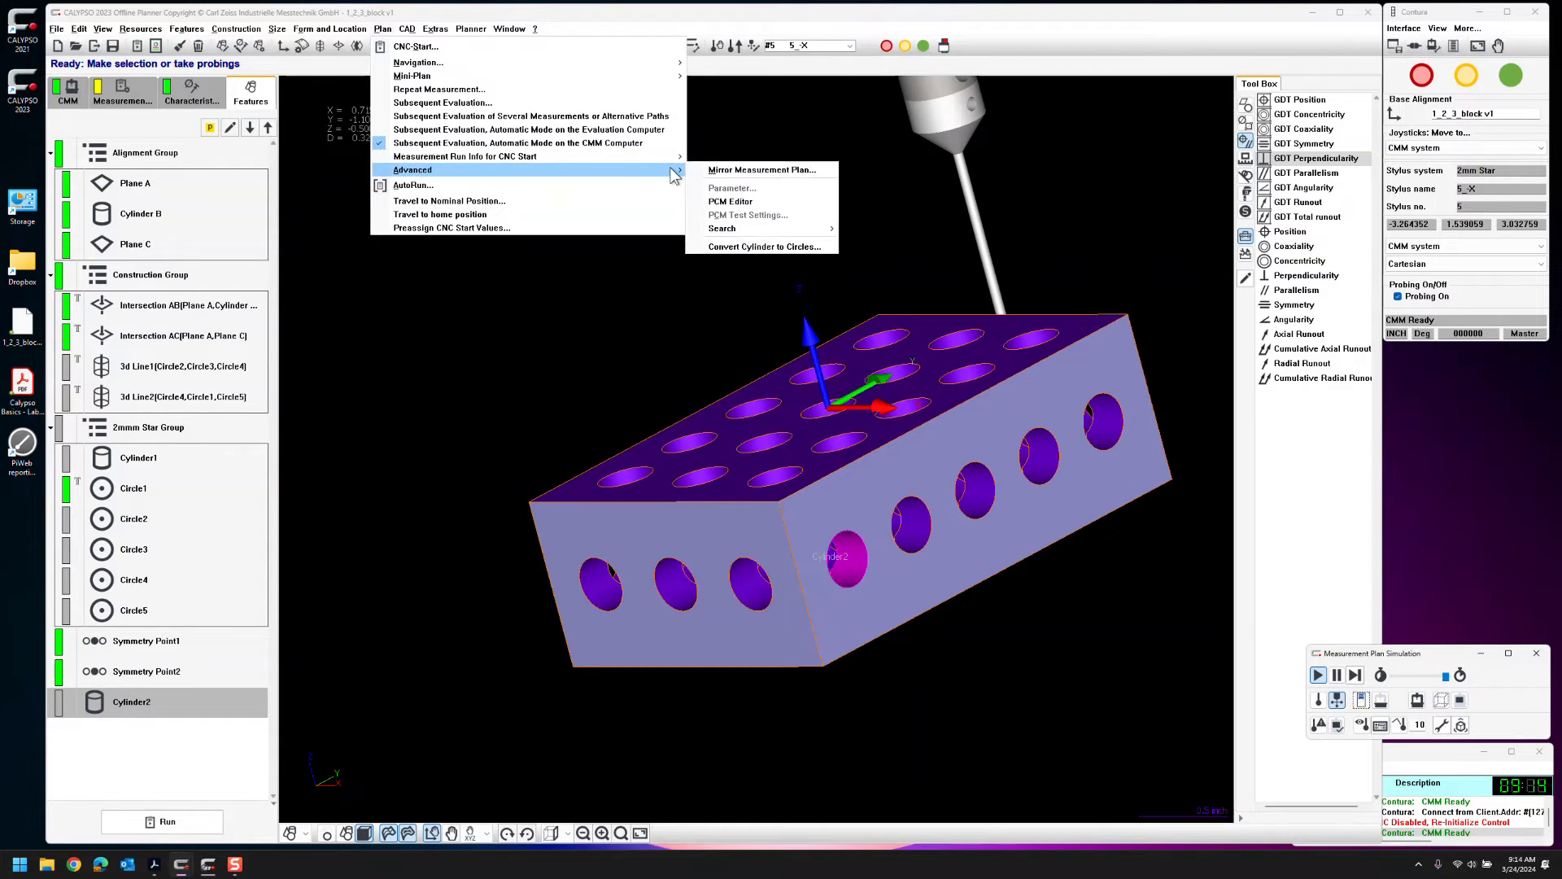
left_click(735, 247)
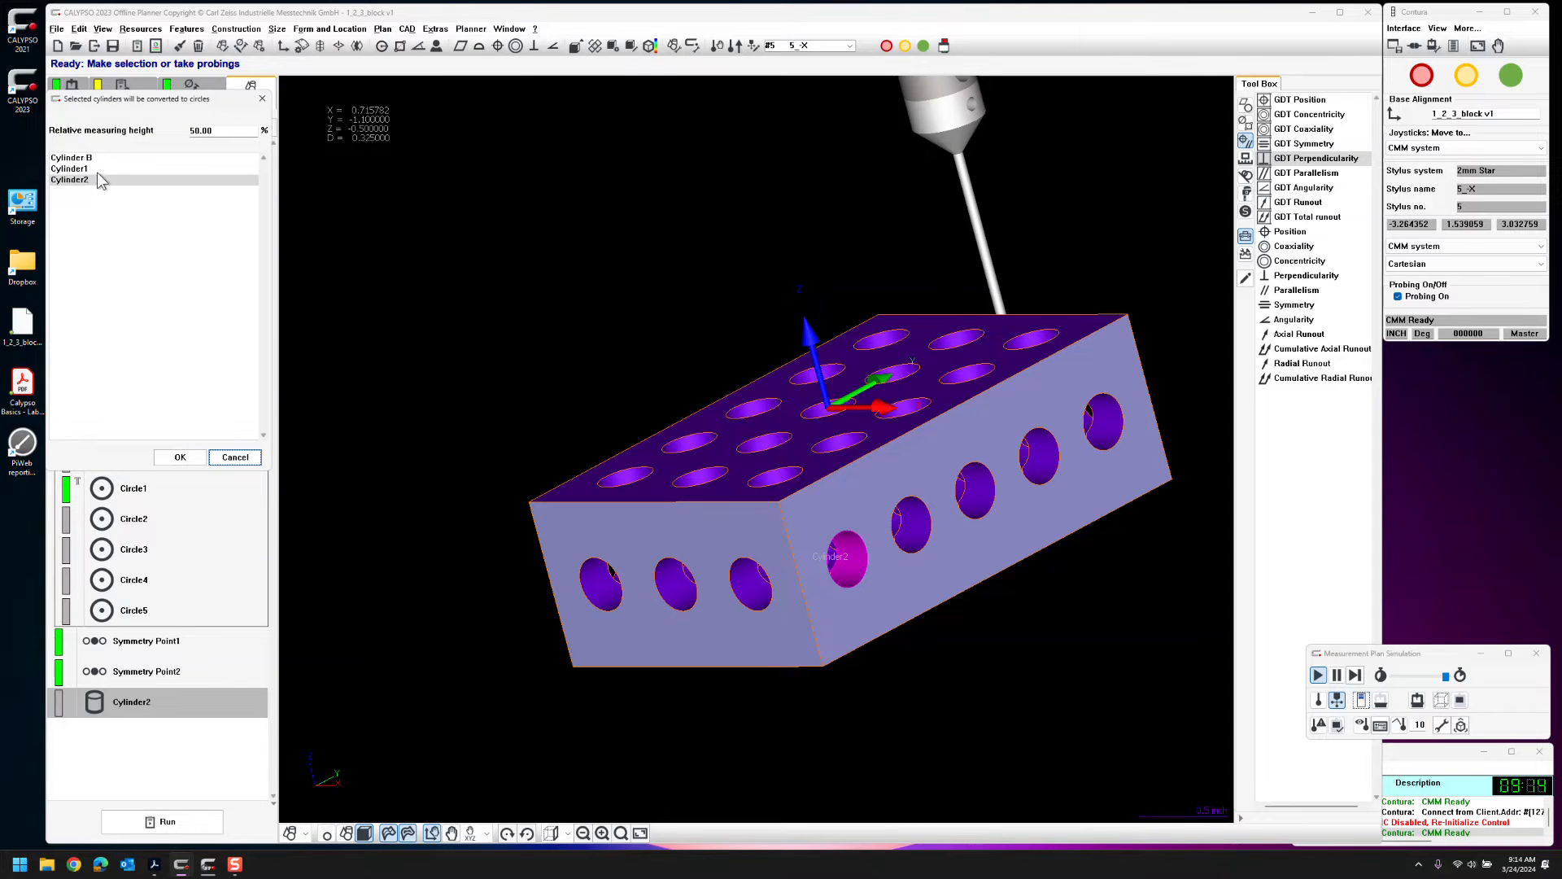
left_click(181, 457)
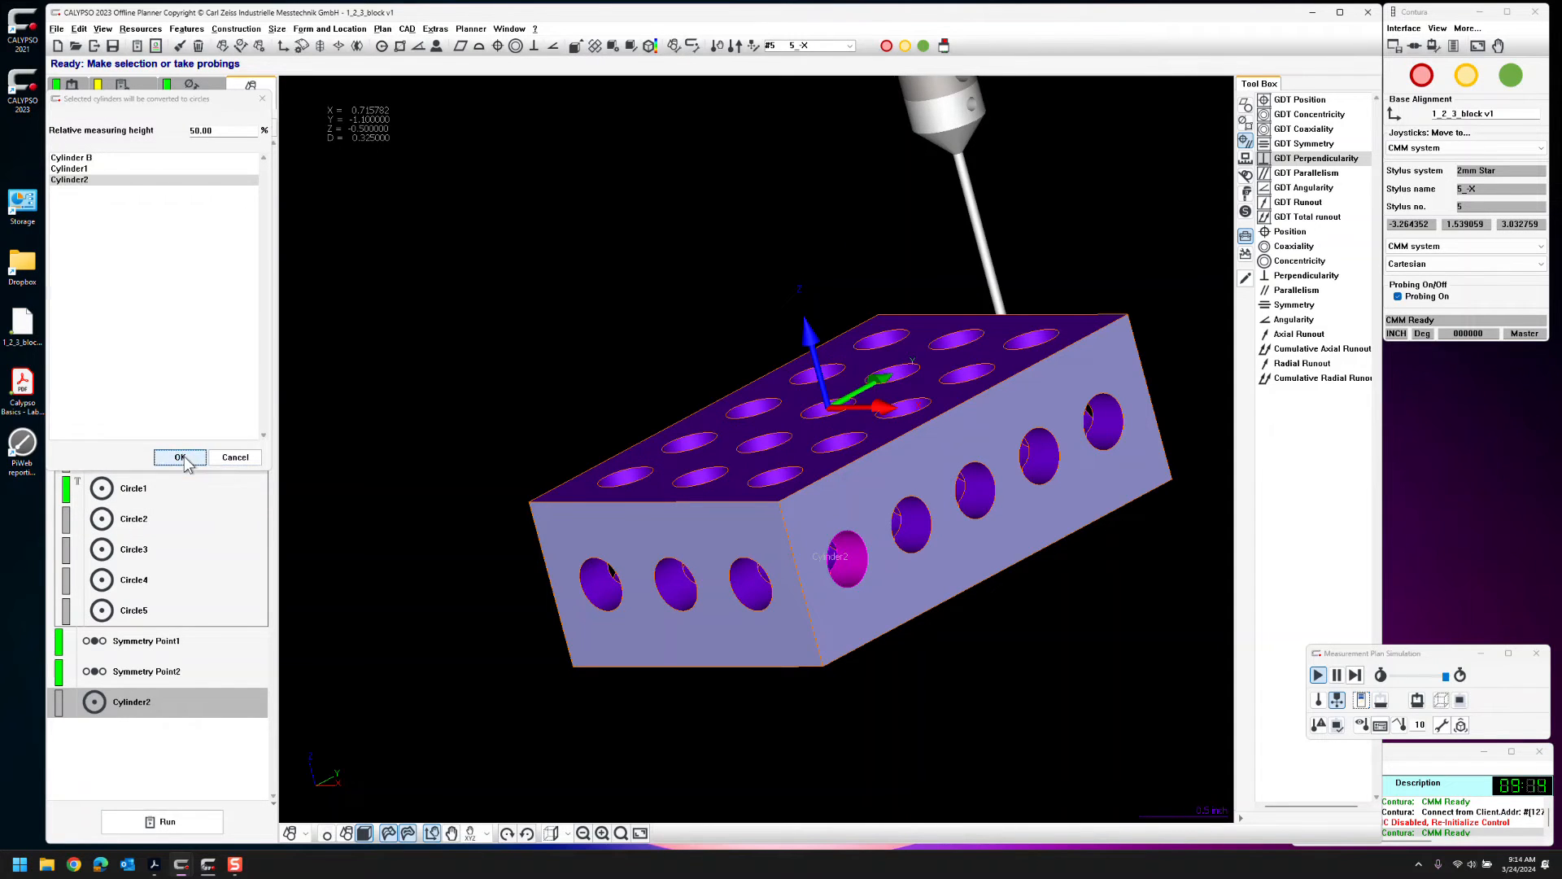
Rename the converted Cylinder2 feature as Circle 6 and accept it
double_click(180, 710)
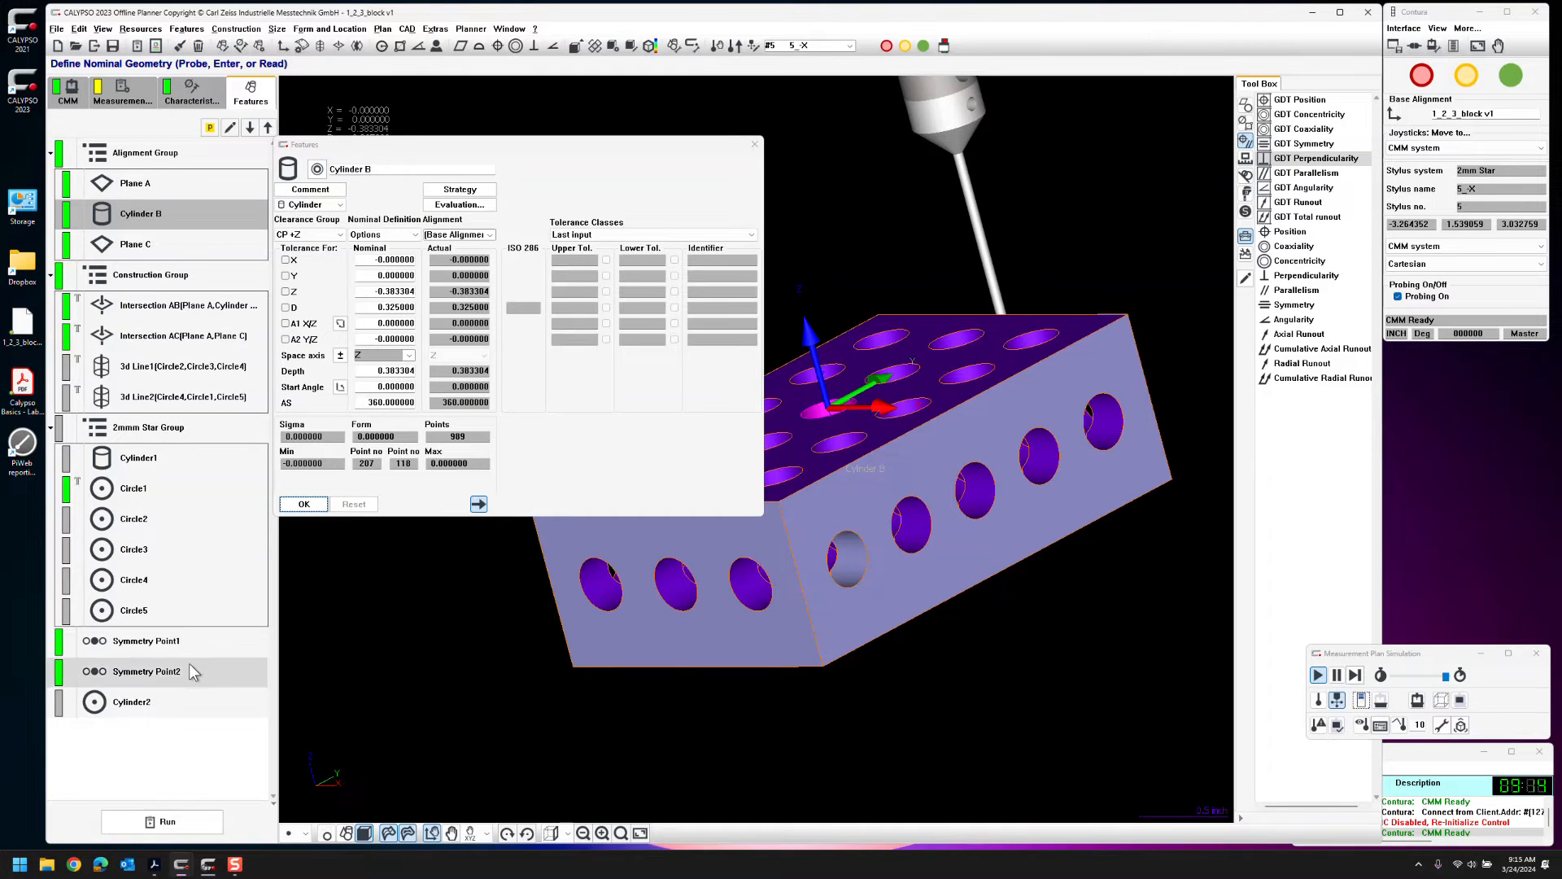
left_click(183, 703)
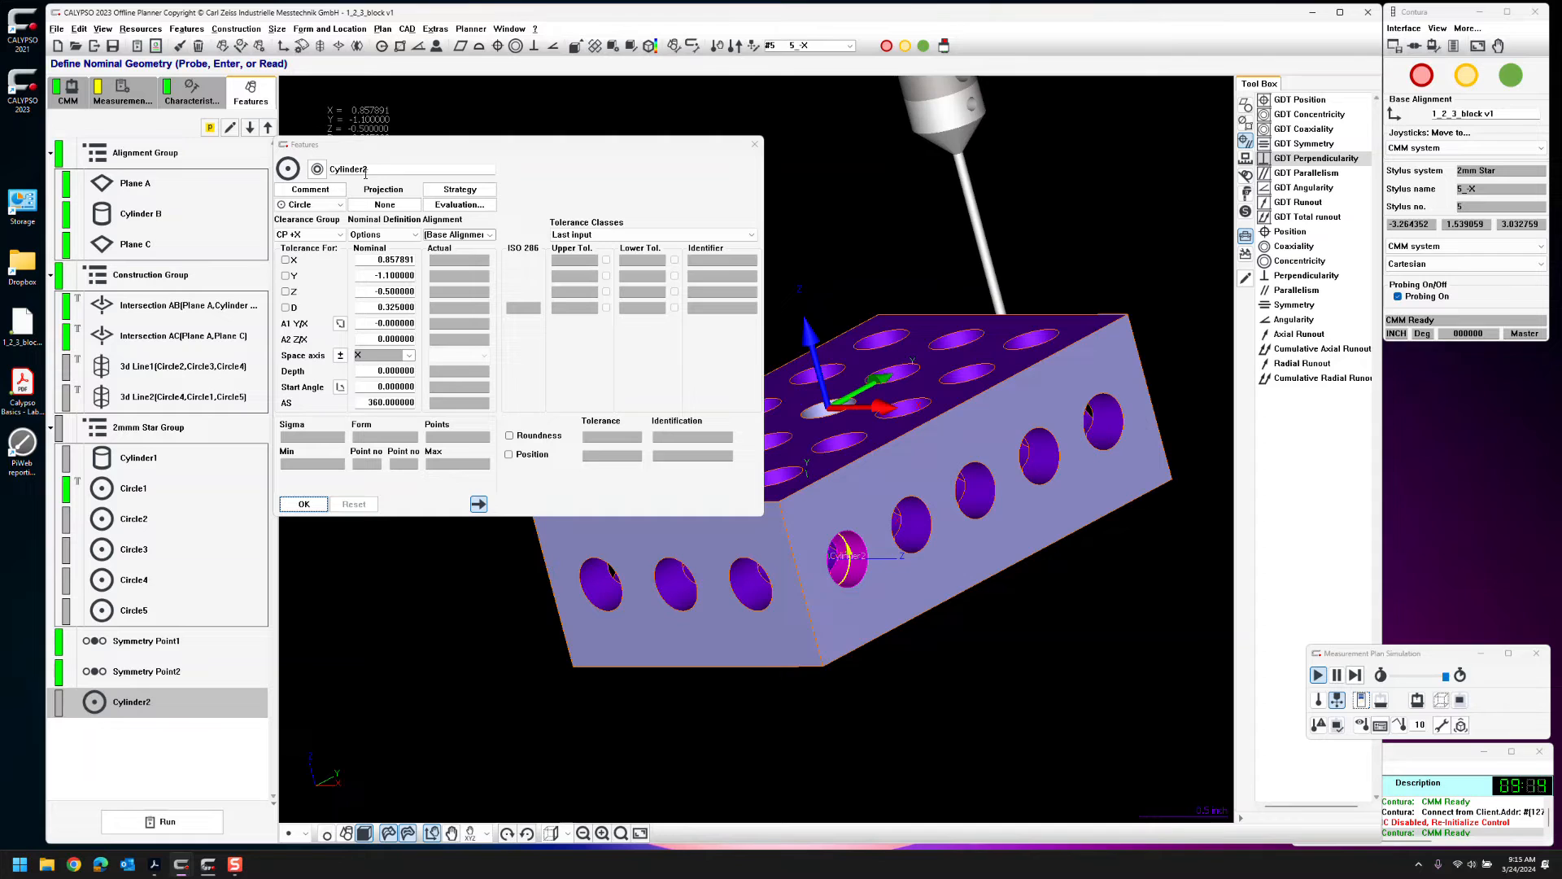
left_click_drag(379, 172, 294, 163)
type("Circ")
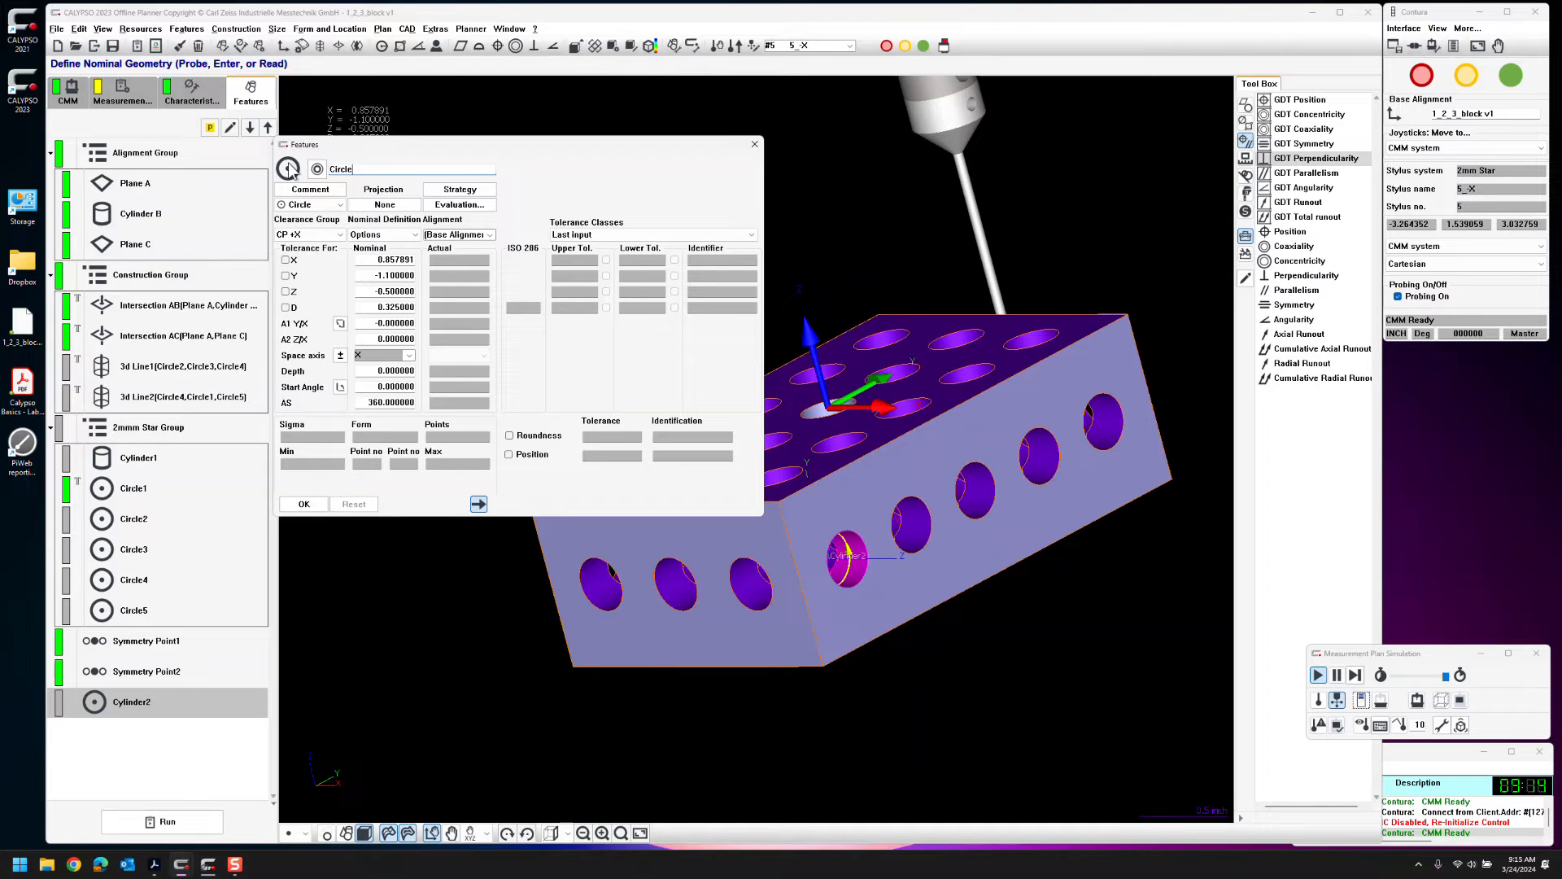
type("le")
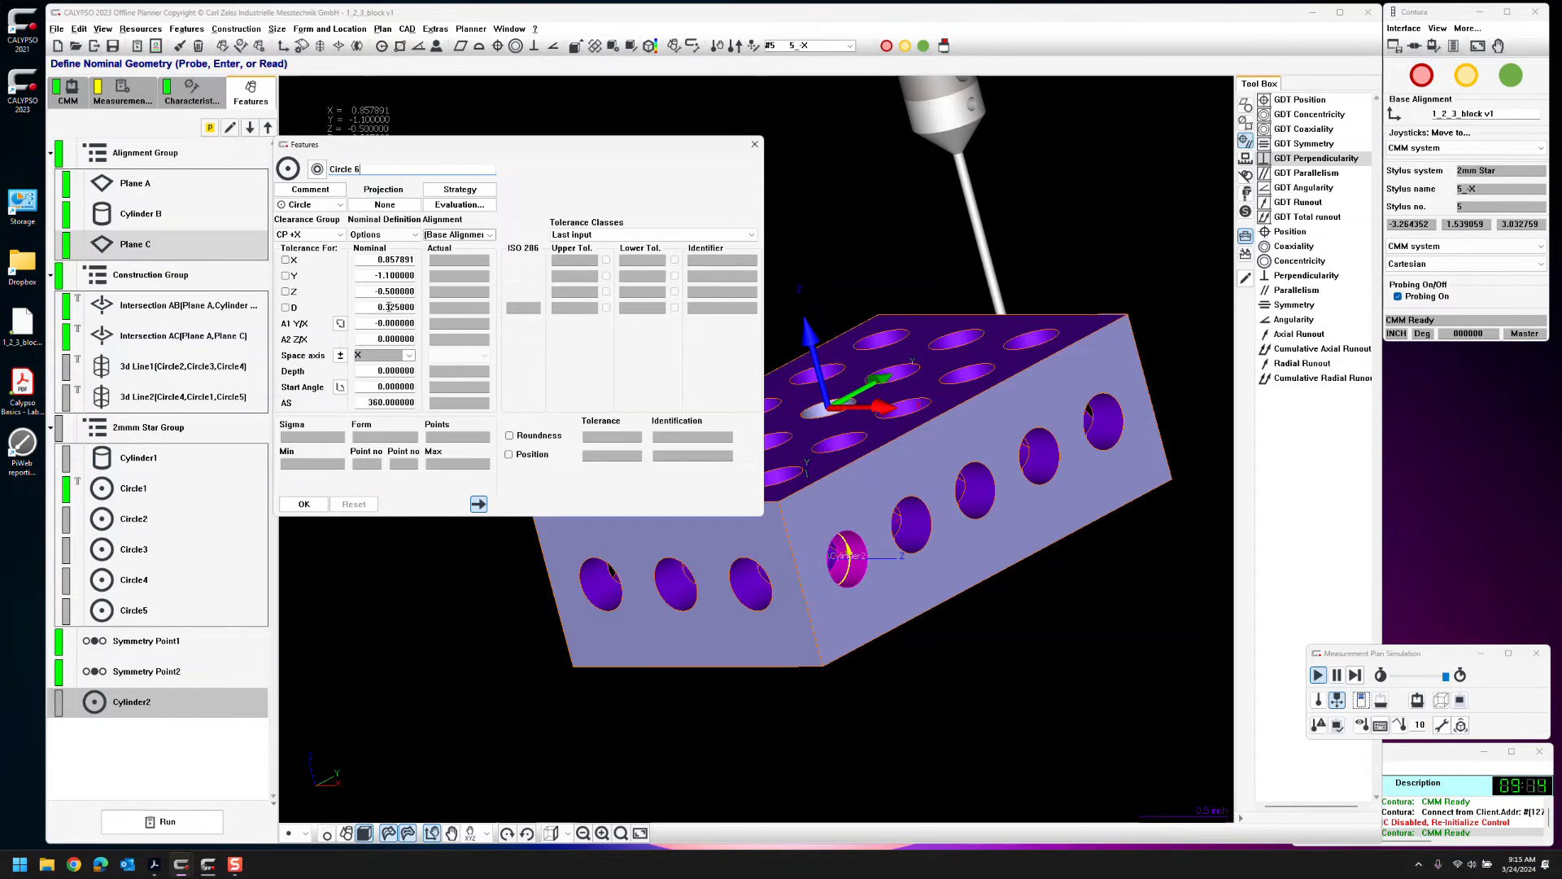
left_click(316, 506)
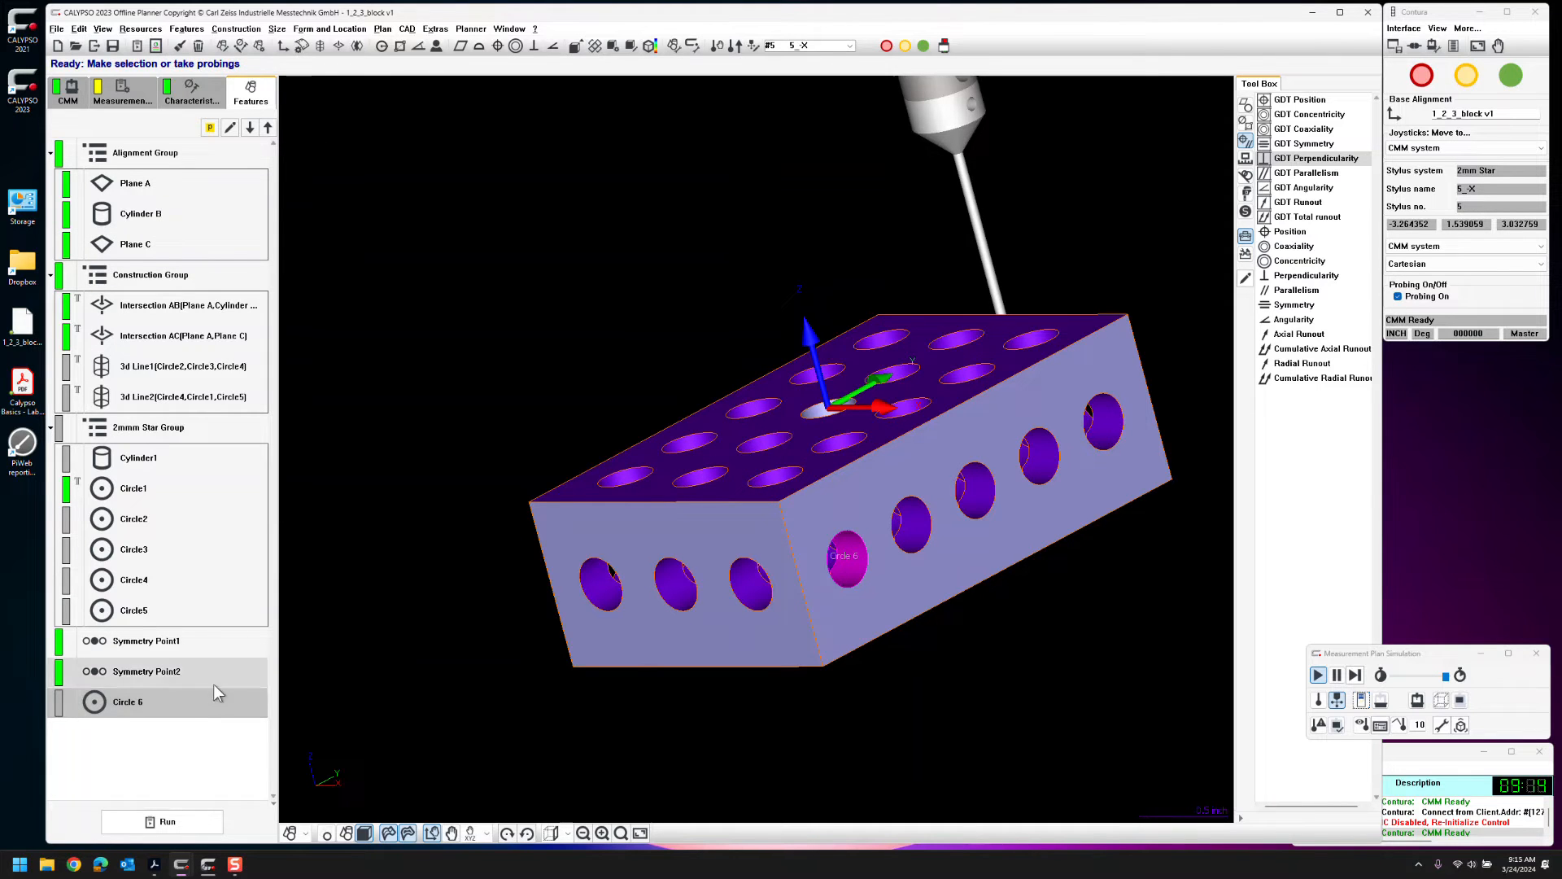
Examine the strategy of Circle 6, including its circle path's speed, number of points, stylus and angle range
double_click(169, 704)
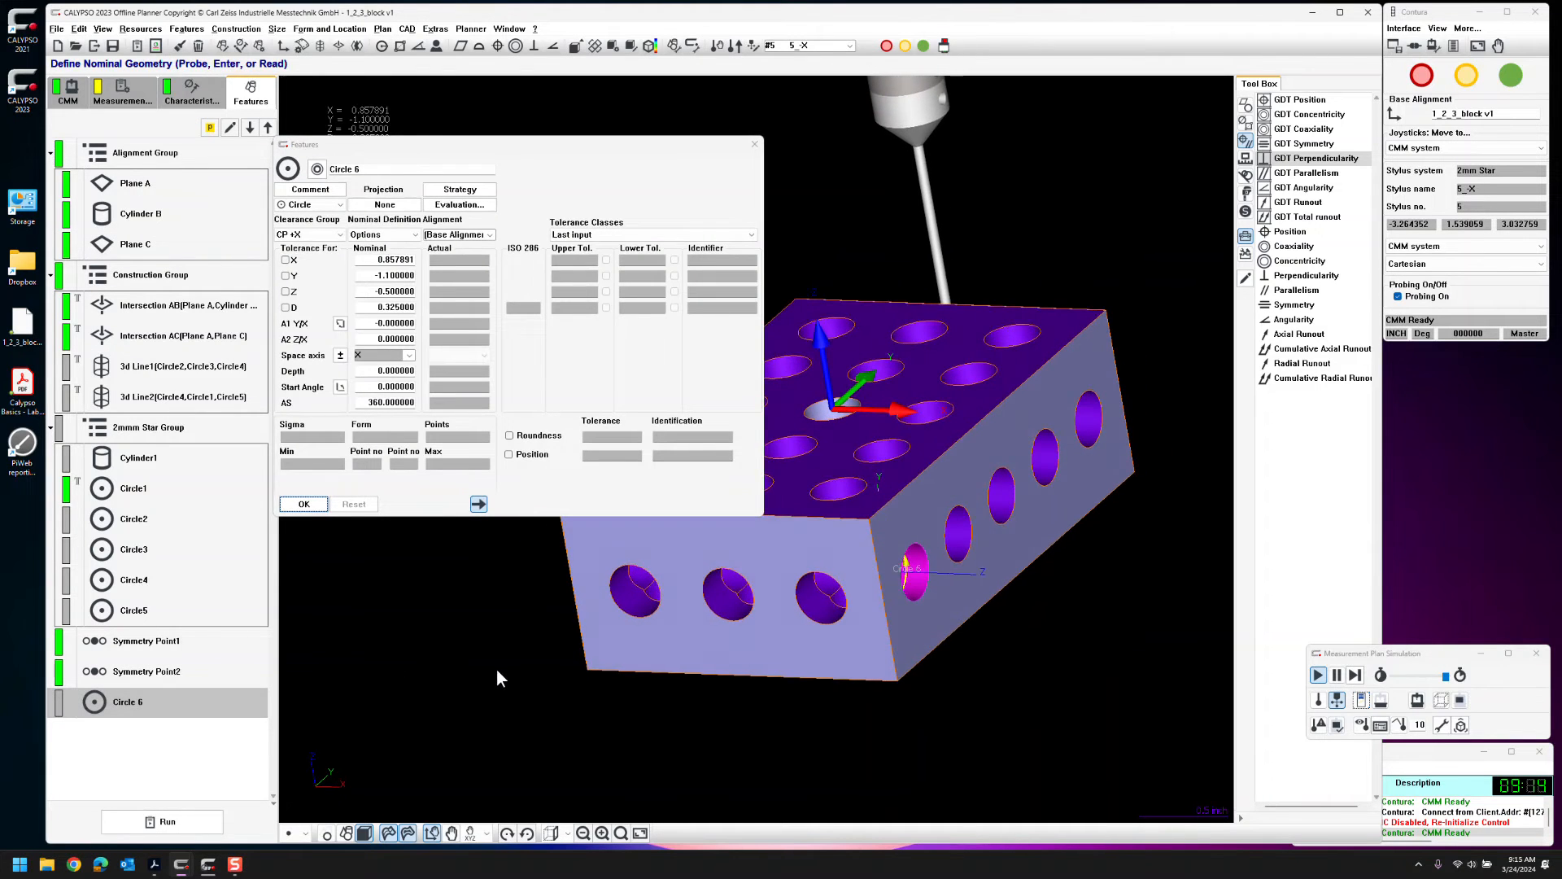
left_click(353, 169)
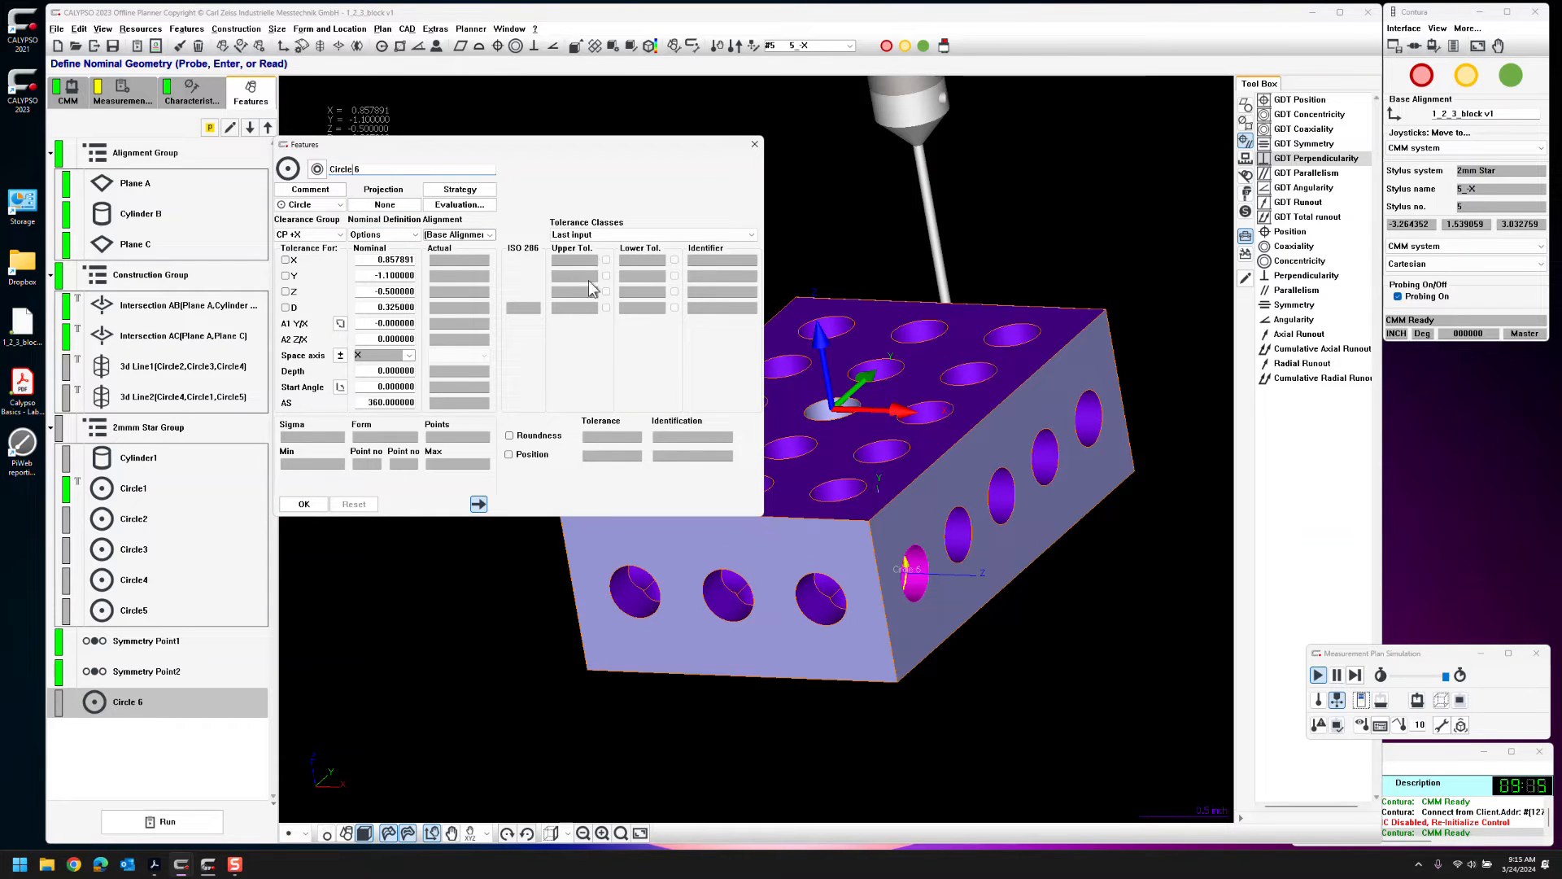
left_click(458, 191)
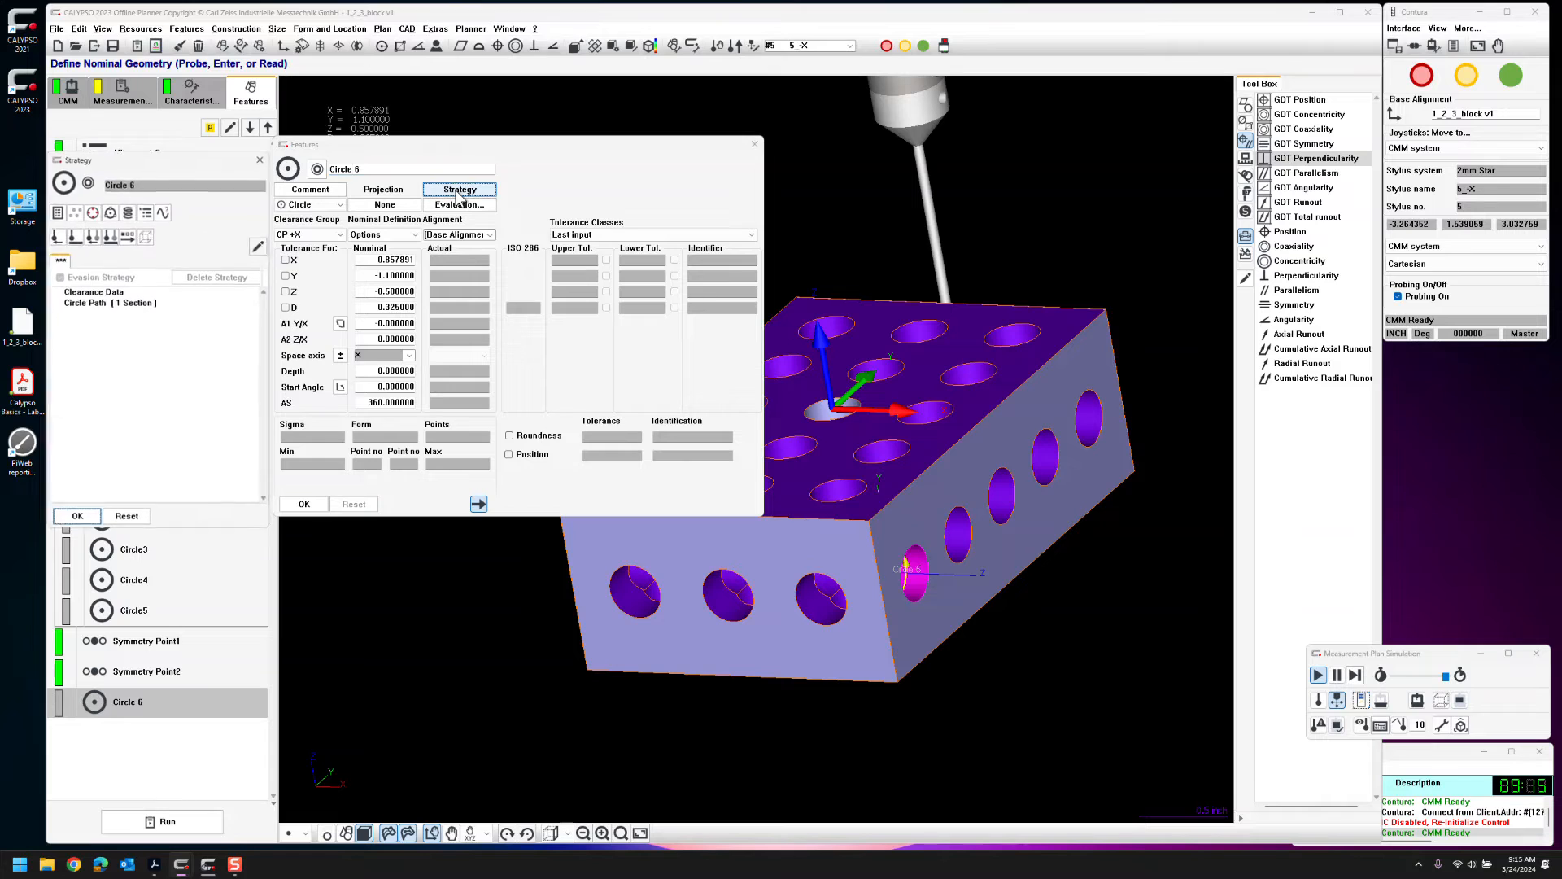
double_click(119, 303)
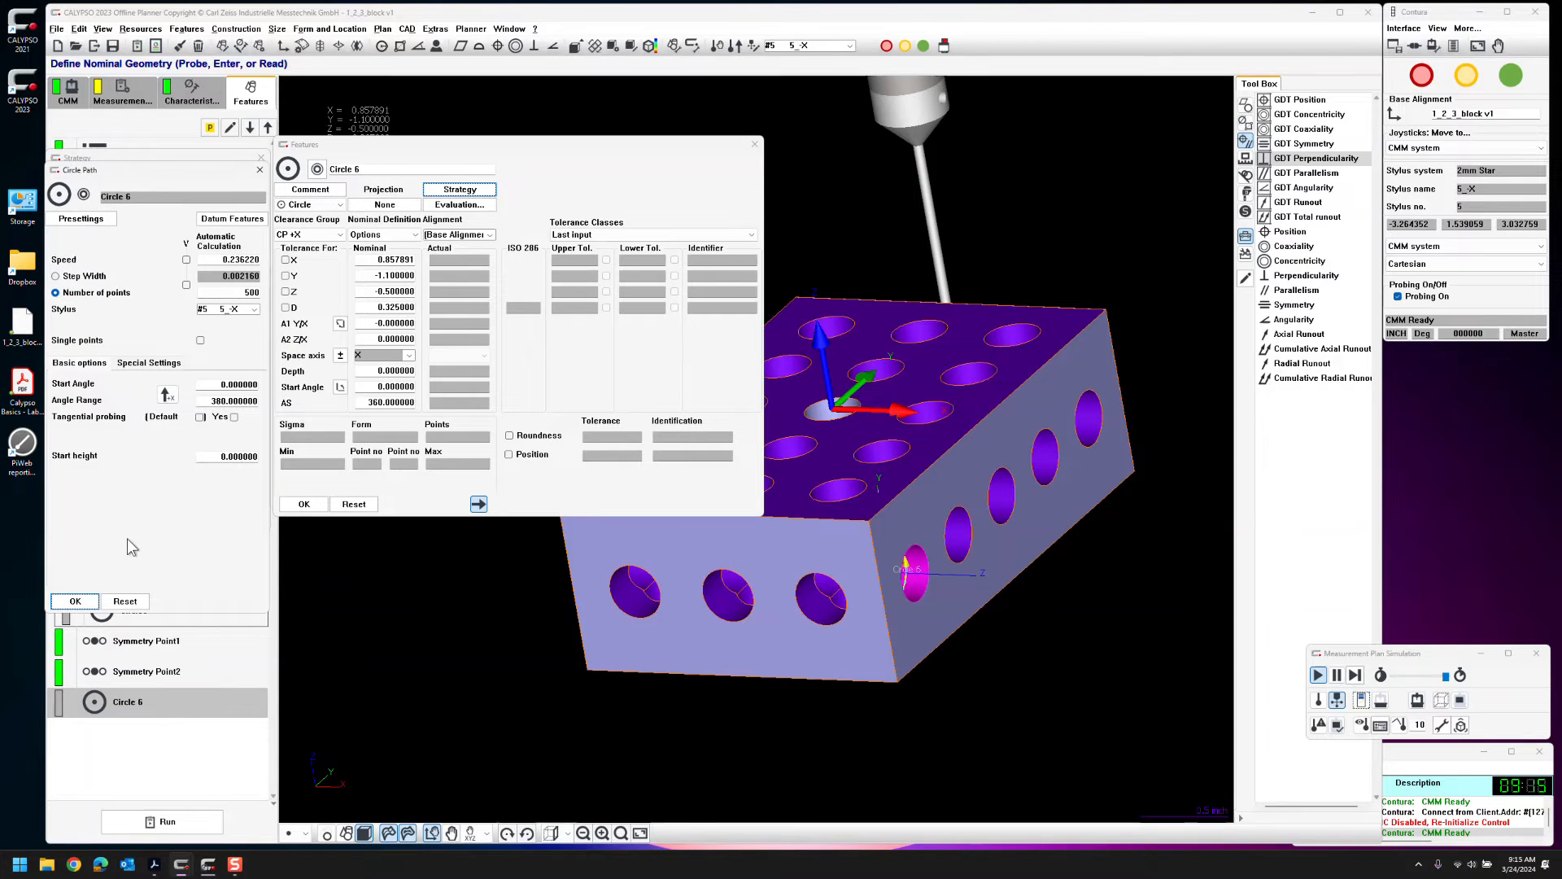
left_click(76, 600)
left_click(76, 518)
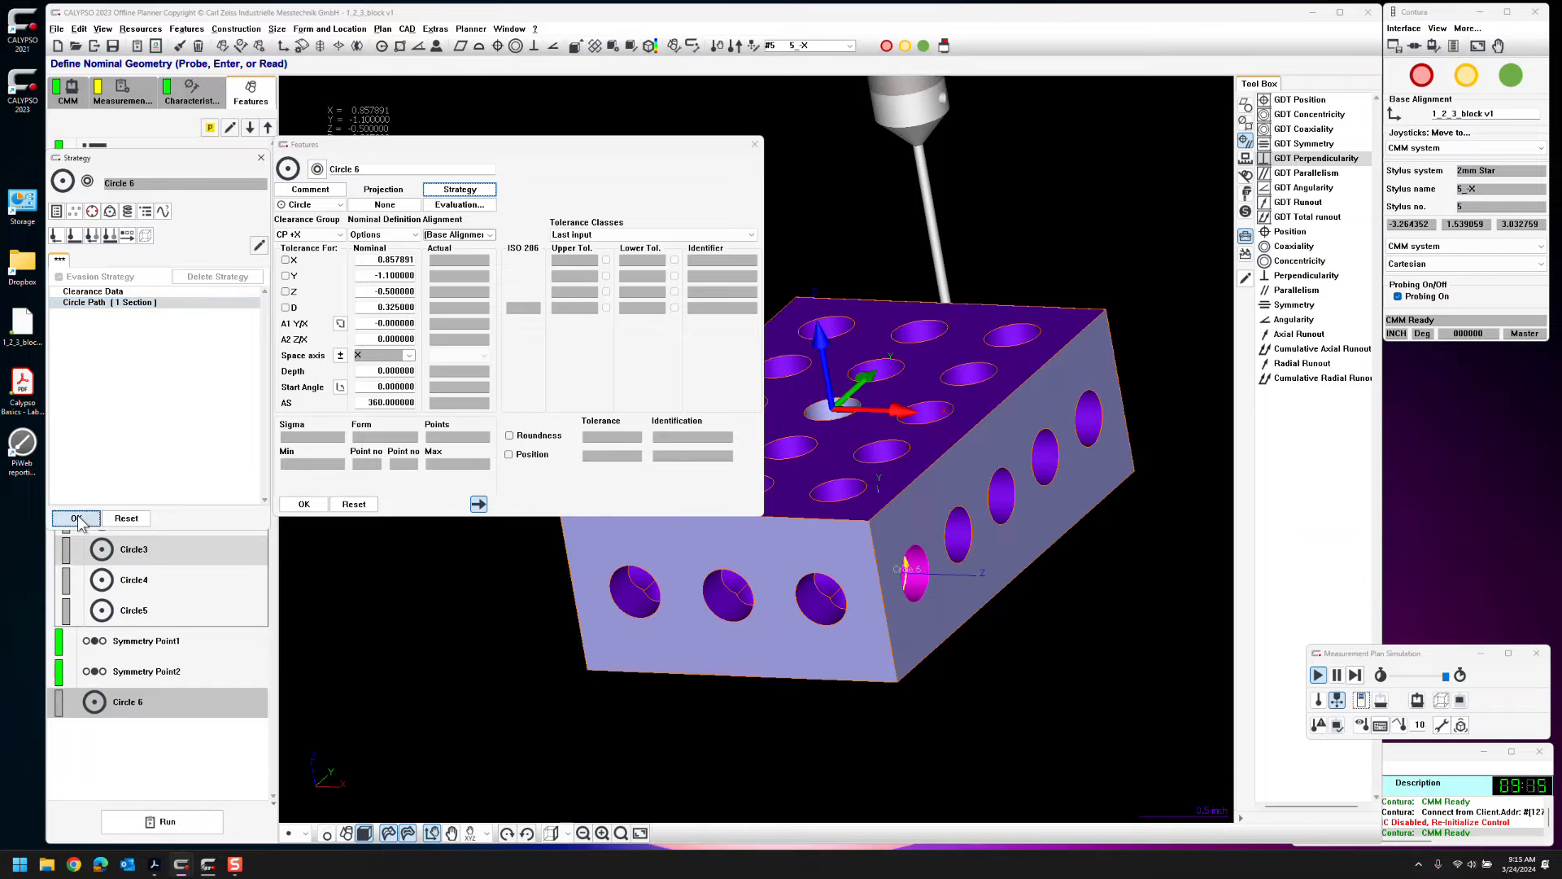
left_click(303, 504)
Copy the evaluation settings from Circle2 to Circle 6
left_click(165, 522)
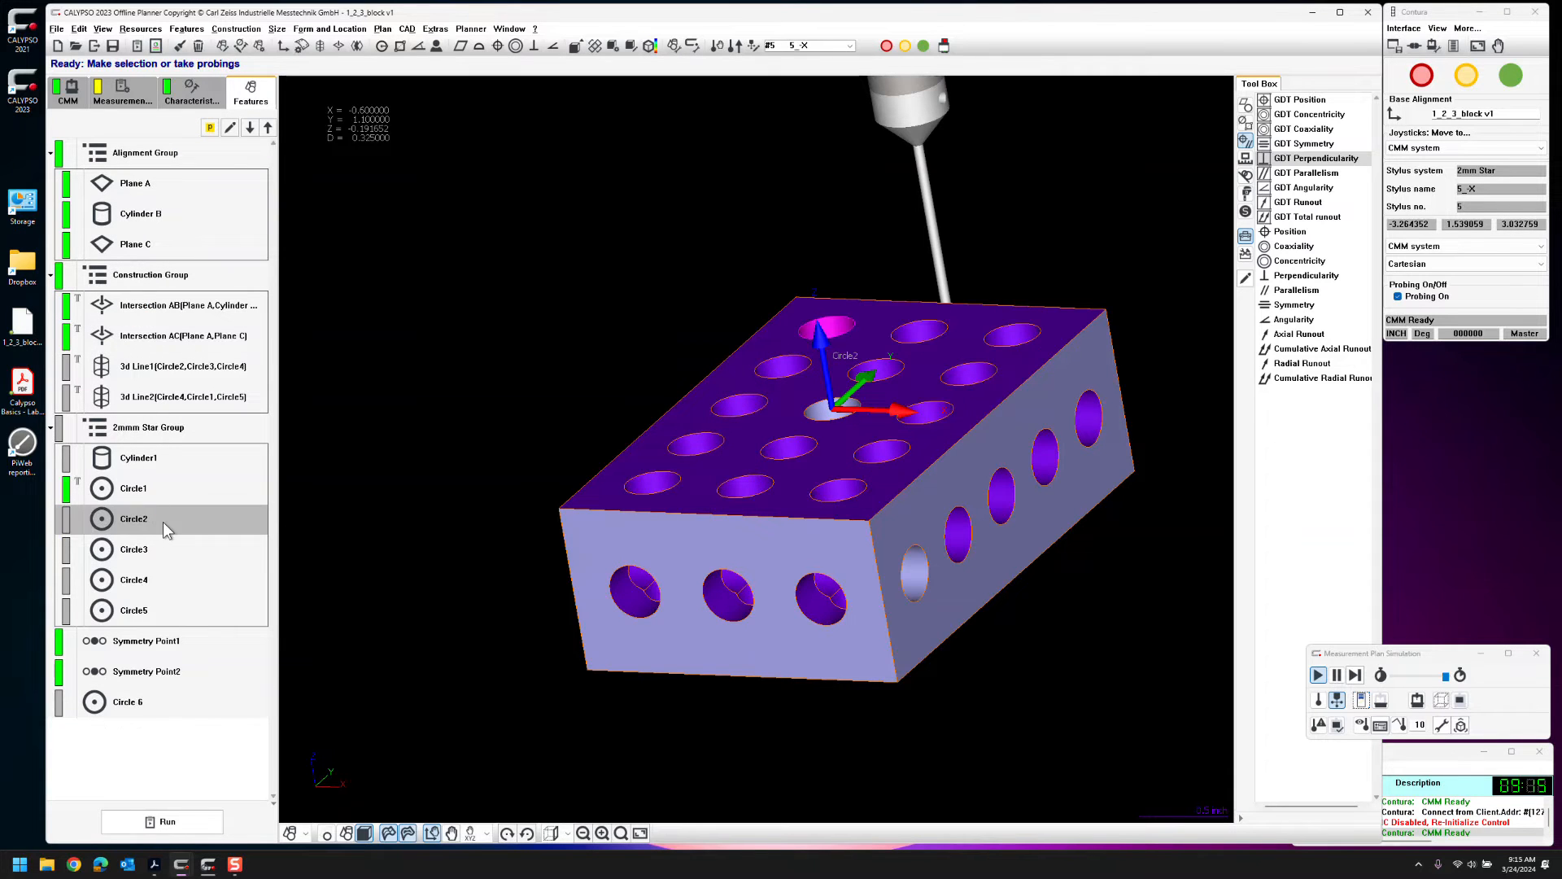
left_click(178, 45)
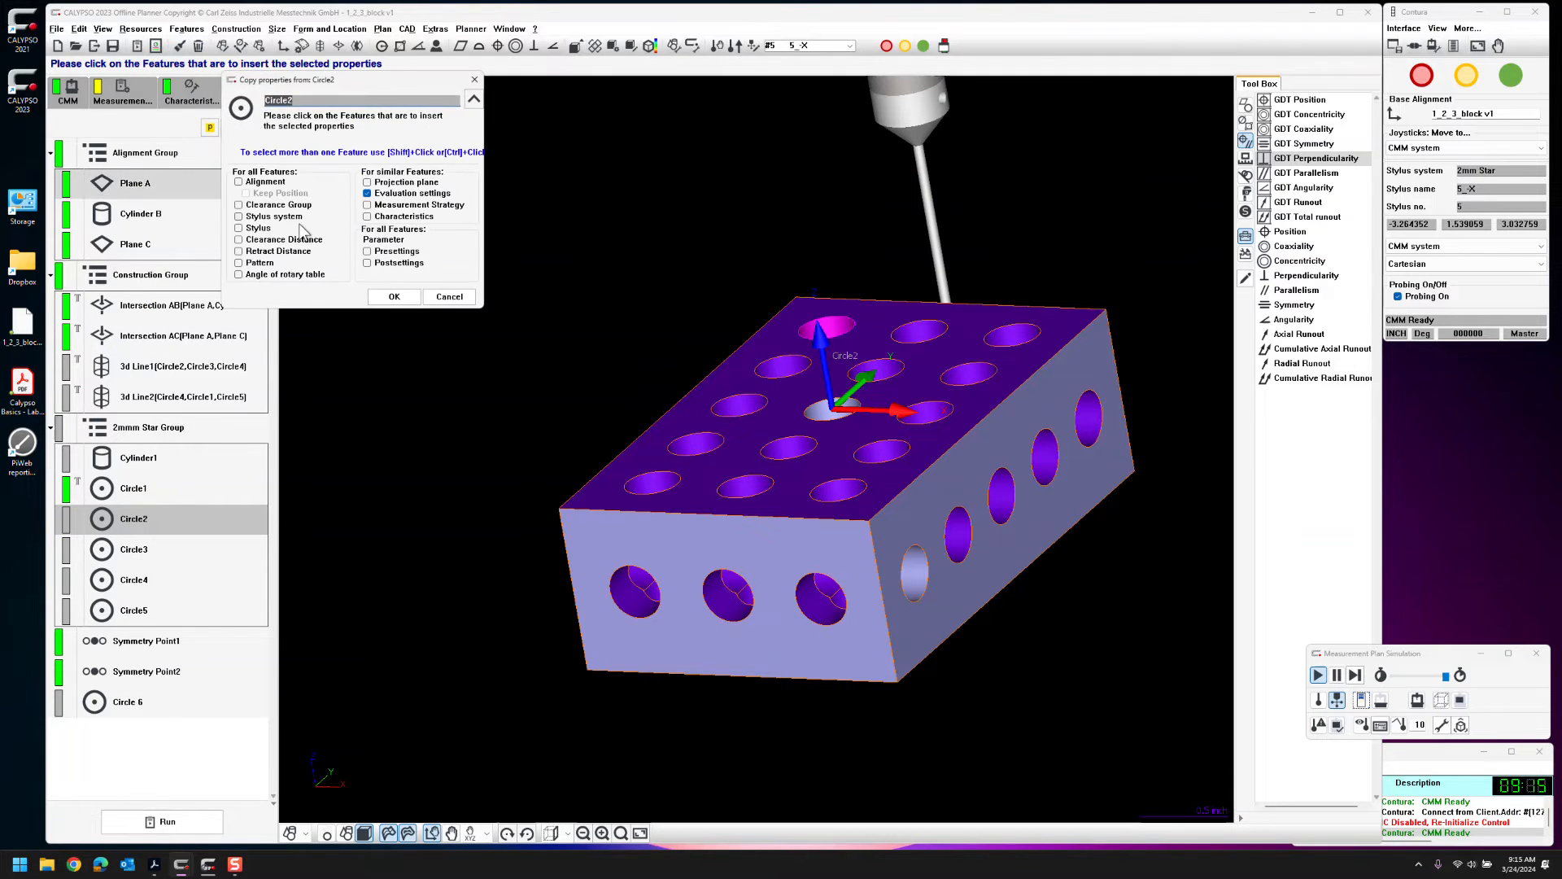
left_click(180, 713)
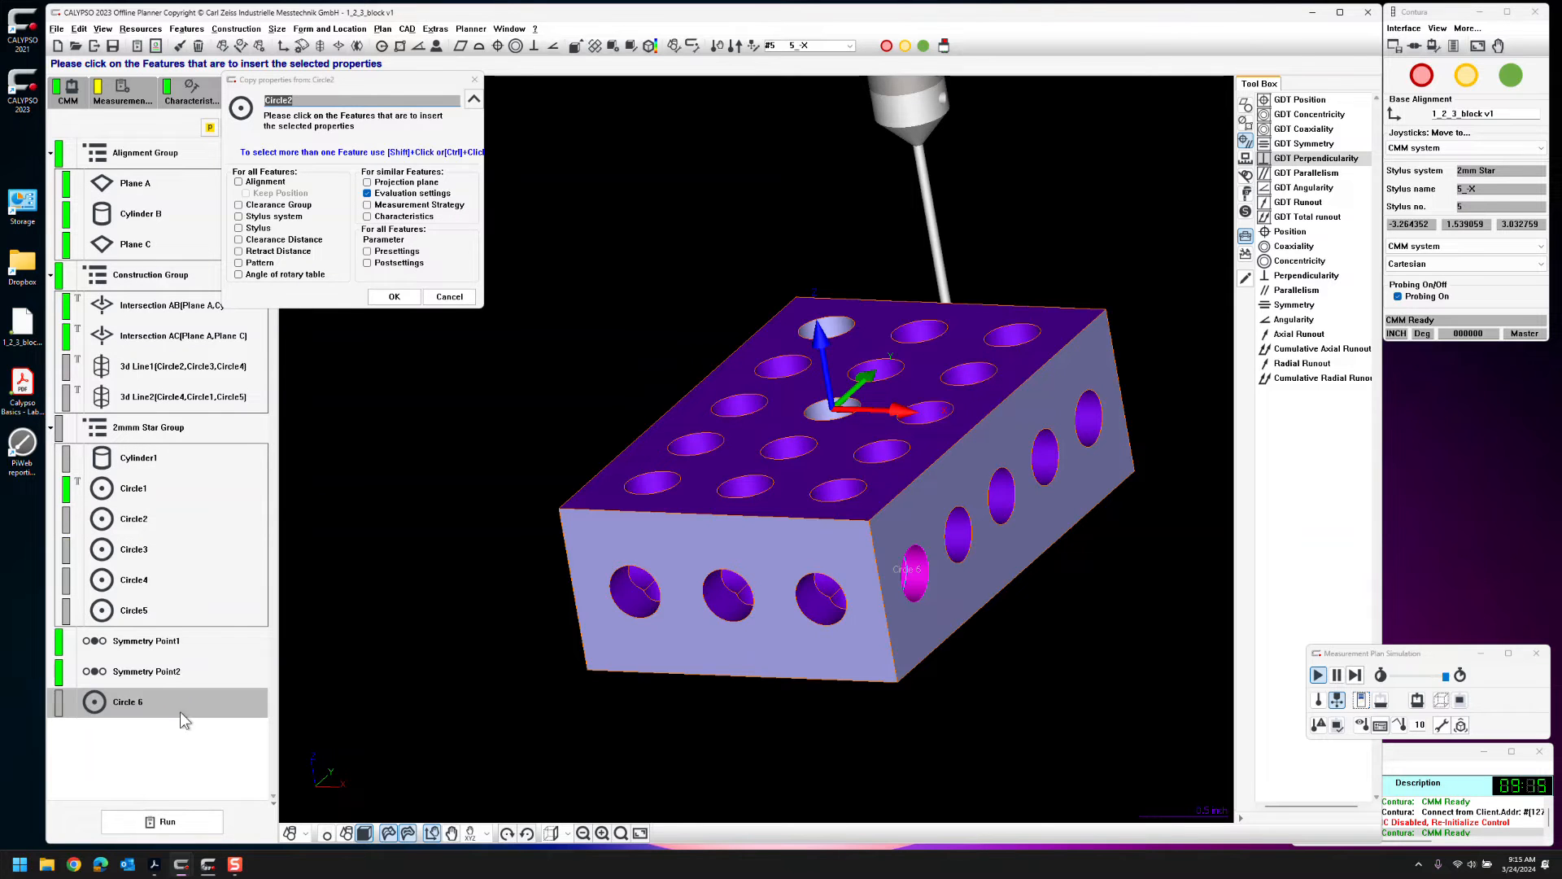
left_click(394, 296)
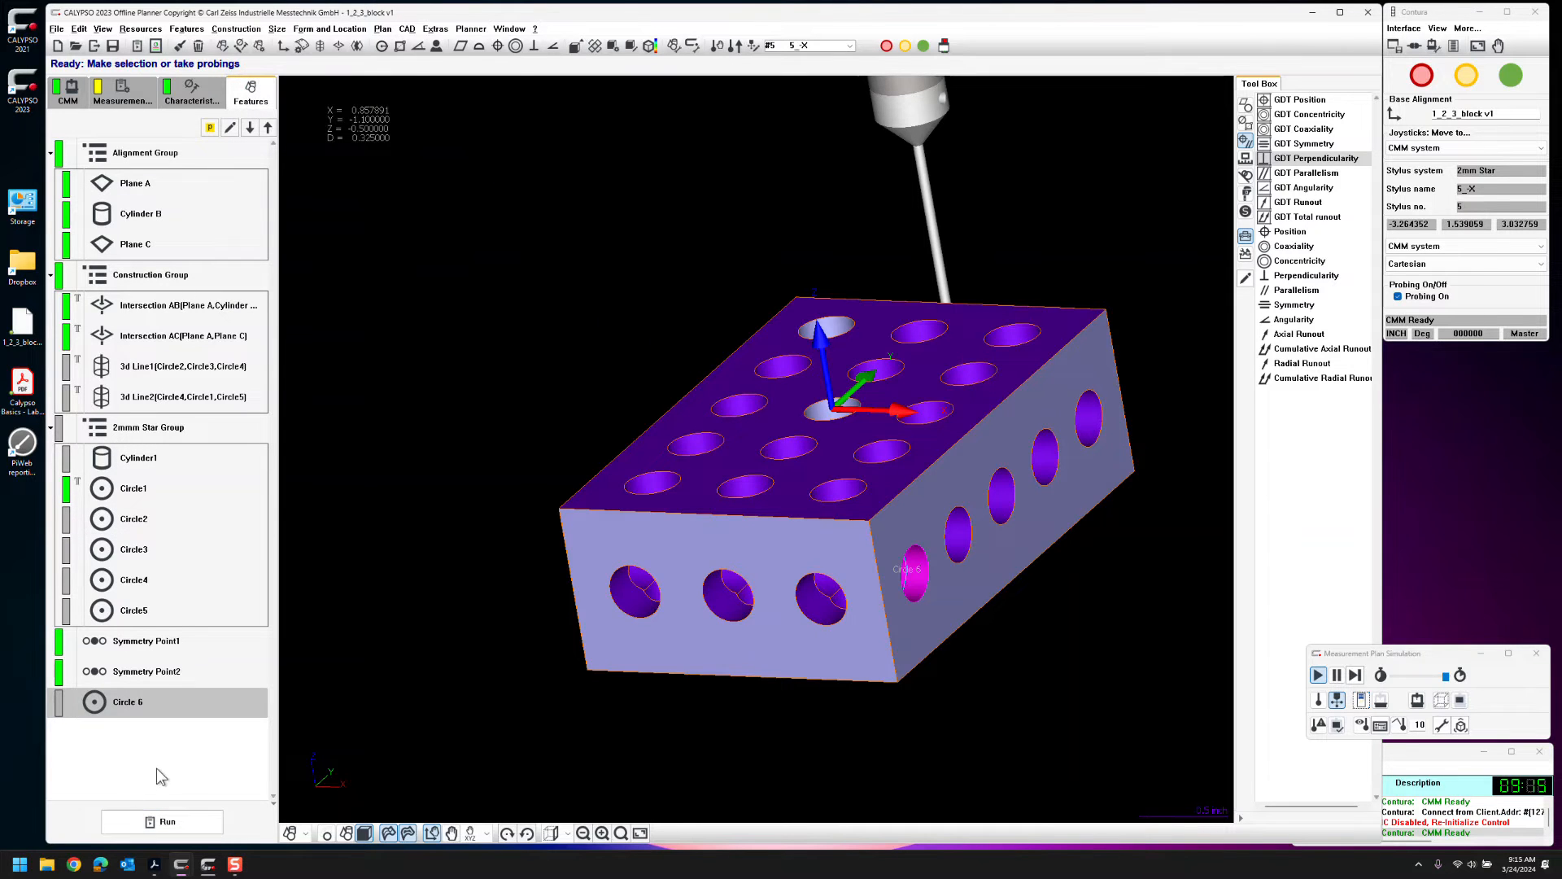
Open Circle 6 and choose a 1D linear pattern as its nominal definition
double_click(164, 700)
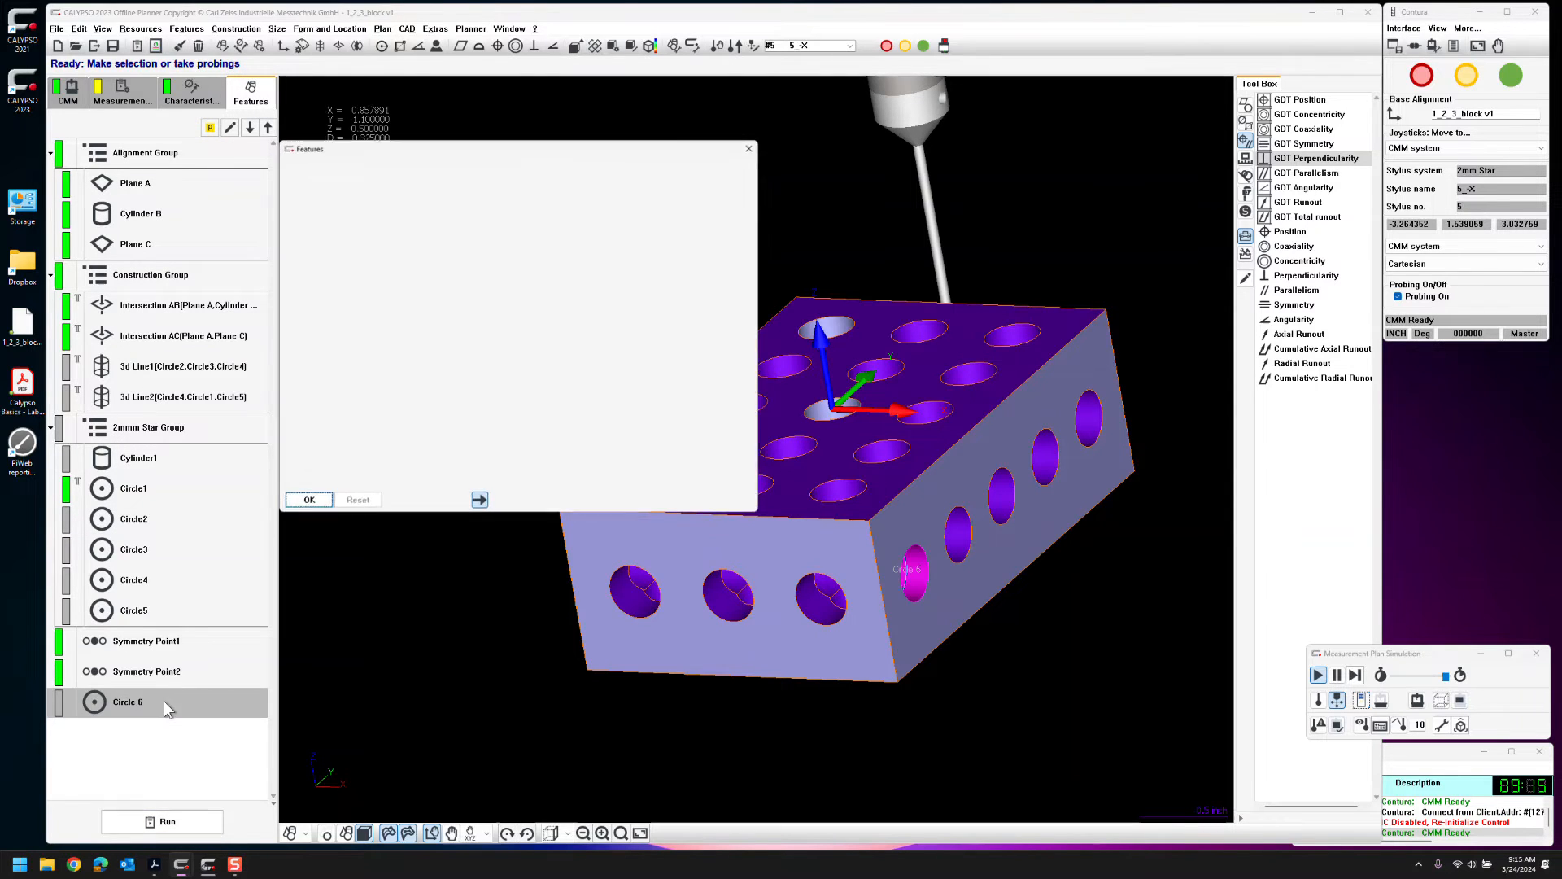
left_click(381, 235)
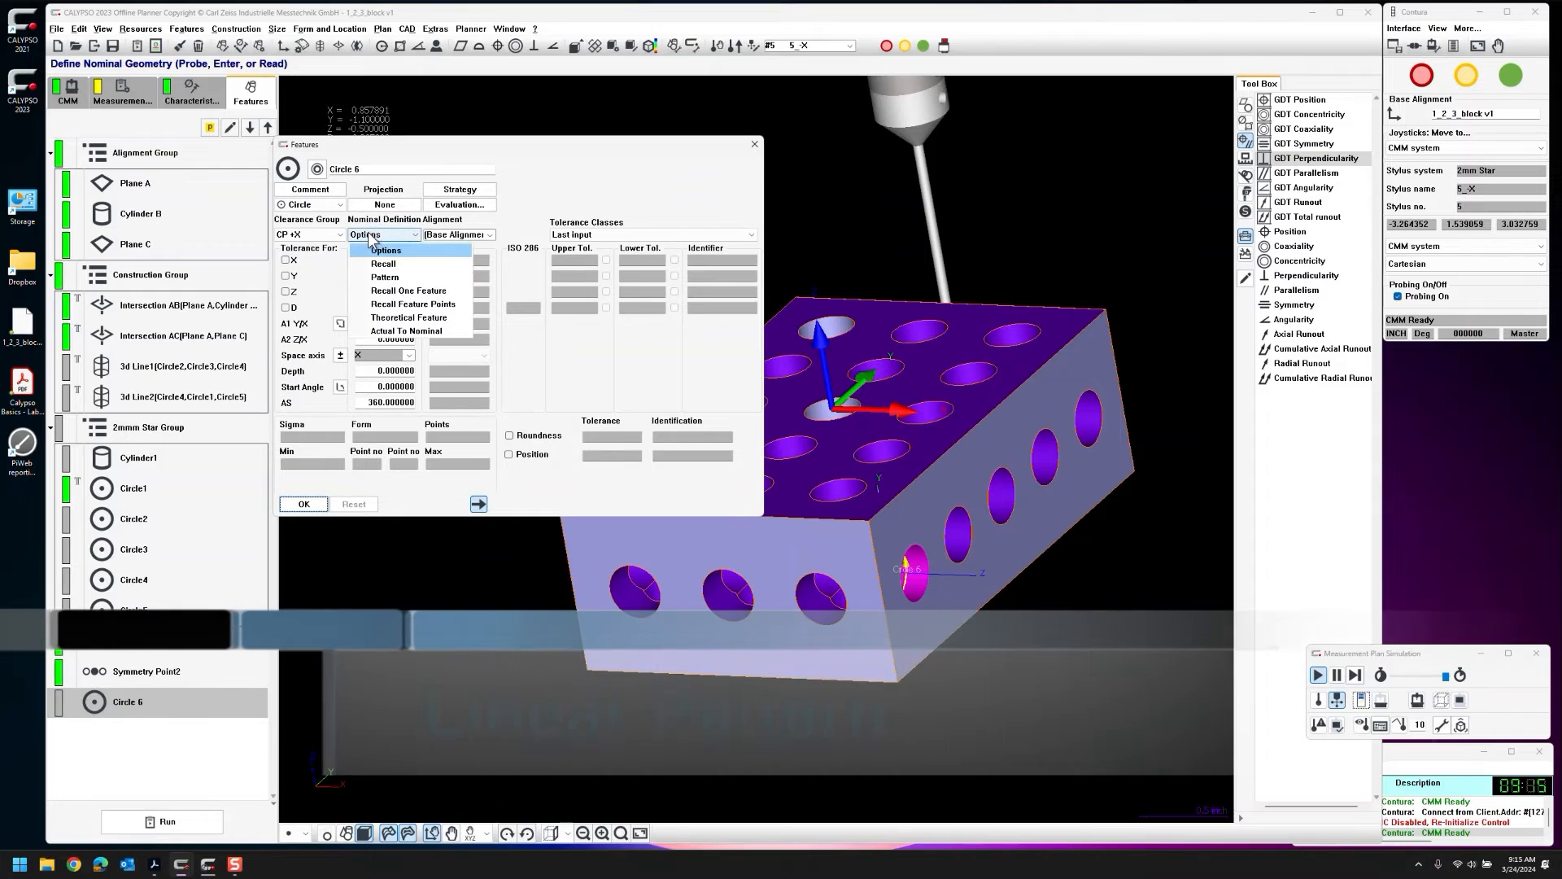
left_click(415, 276)
left_click(326, 274)
left_click(394, 460)
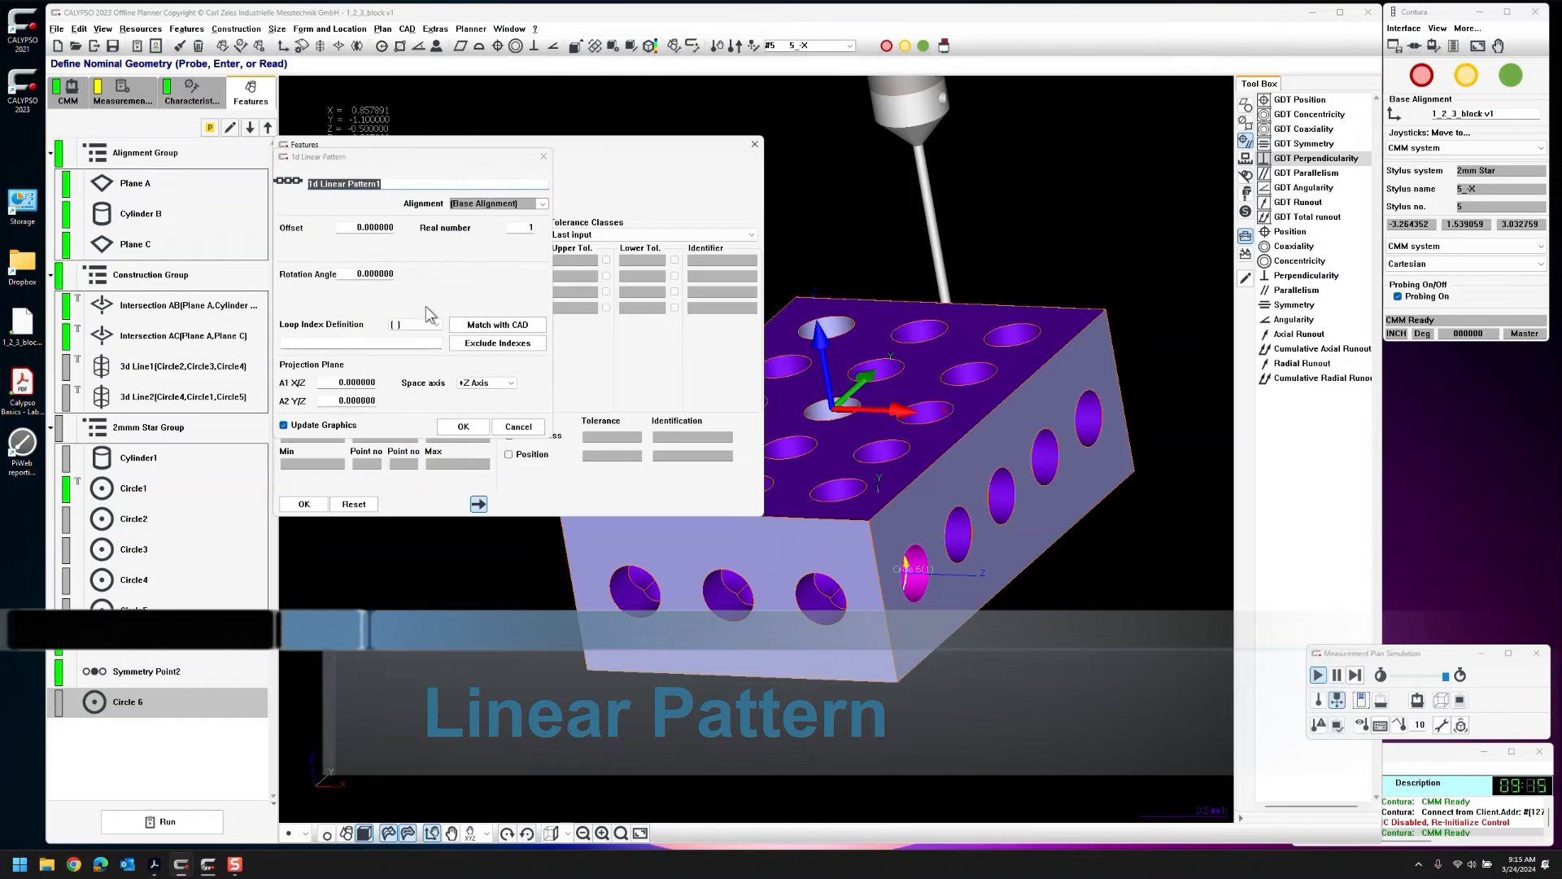
Check the side-hole requirement in the Acrobat lab PDF, and set the CALYPSO pattern's offset to 0.55 and real number to 5
left_click(155, 864)
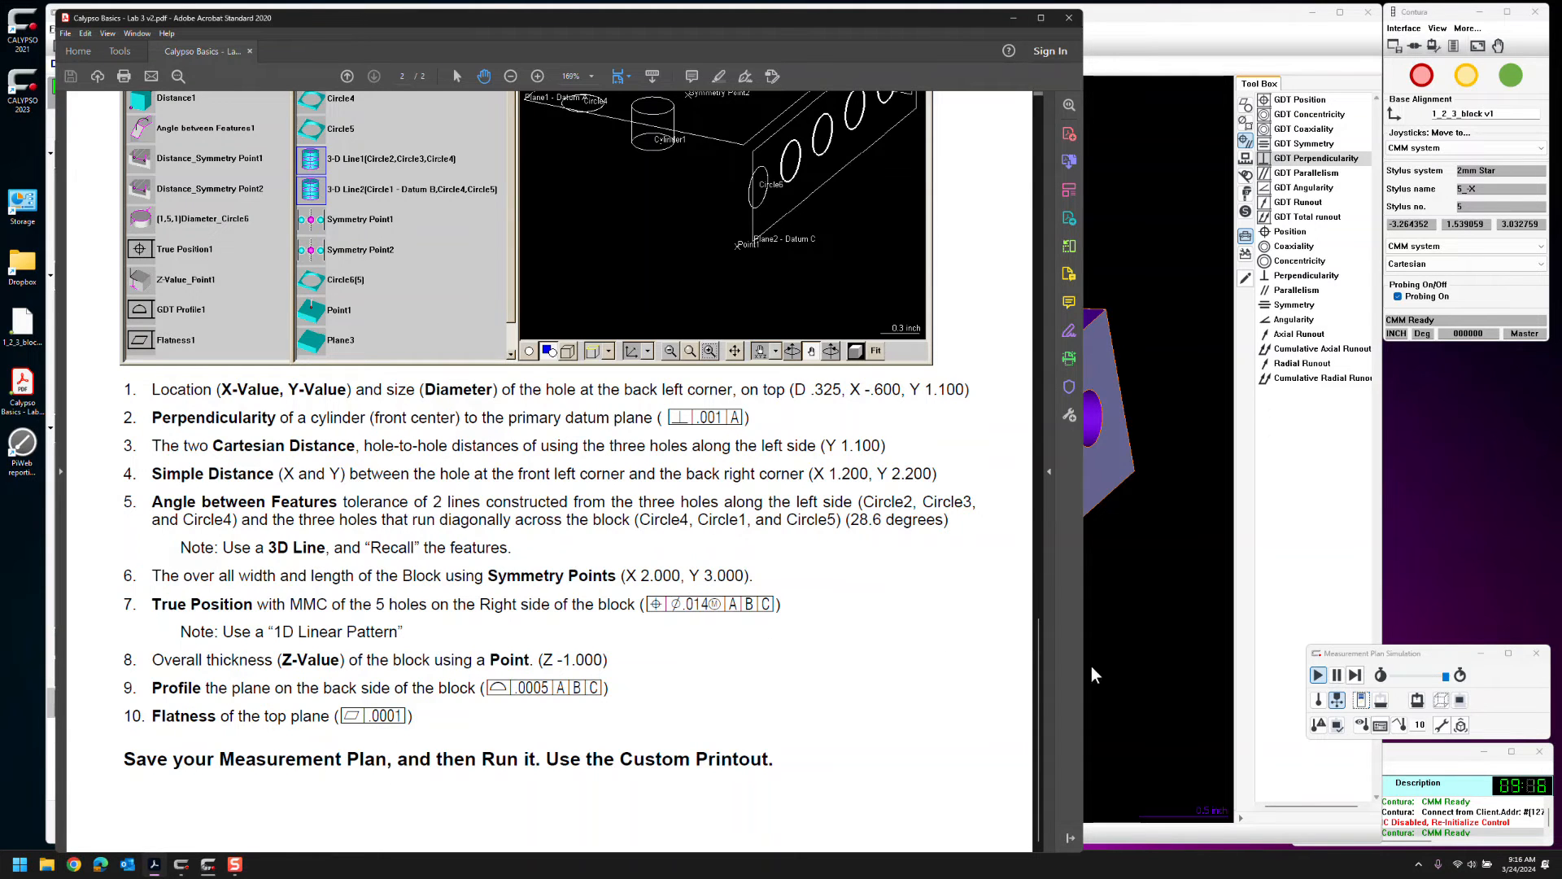
left_click(1134, 672)
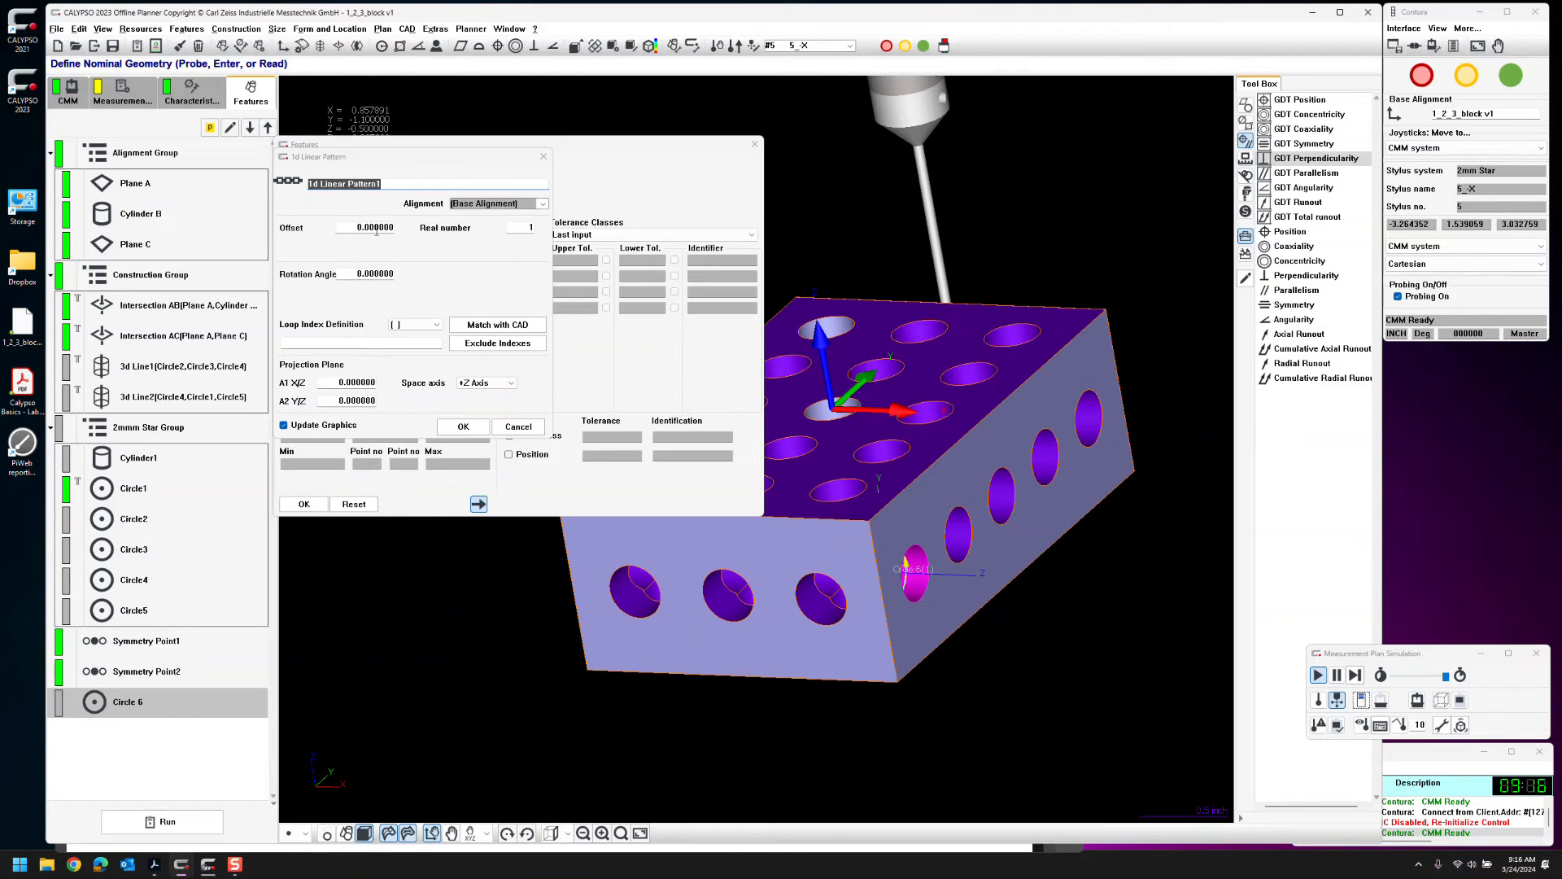
left_click(347, 229)
type("0.55")
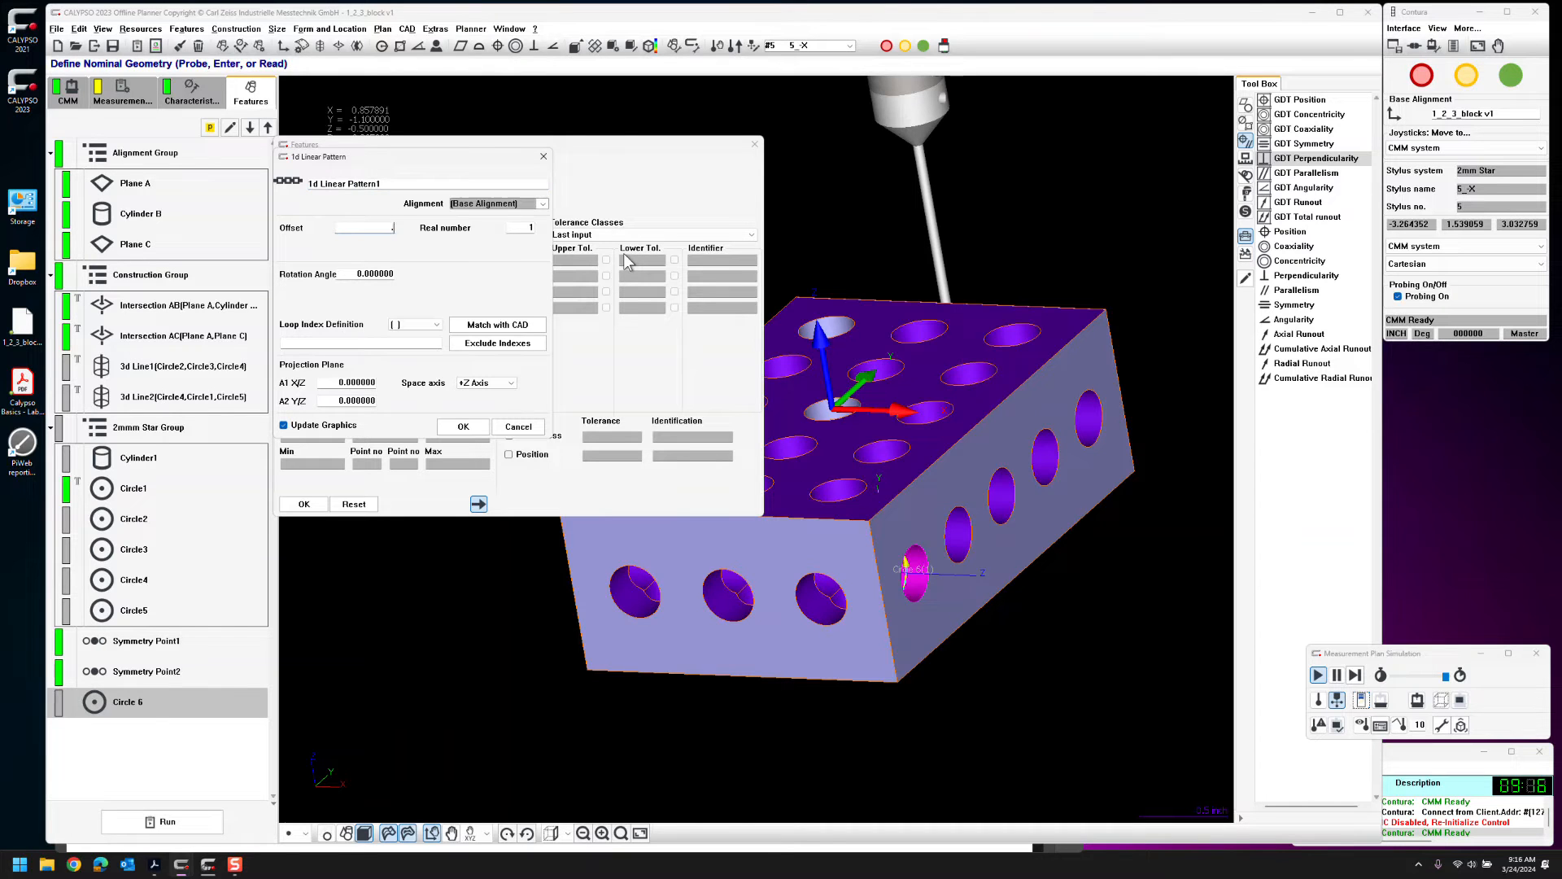
key("Tab")
type("5")
key("Tab")
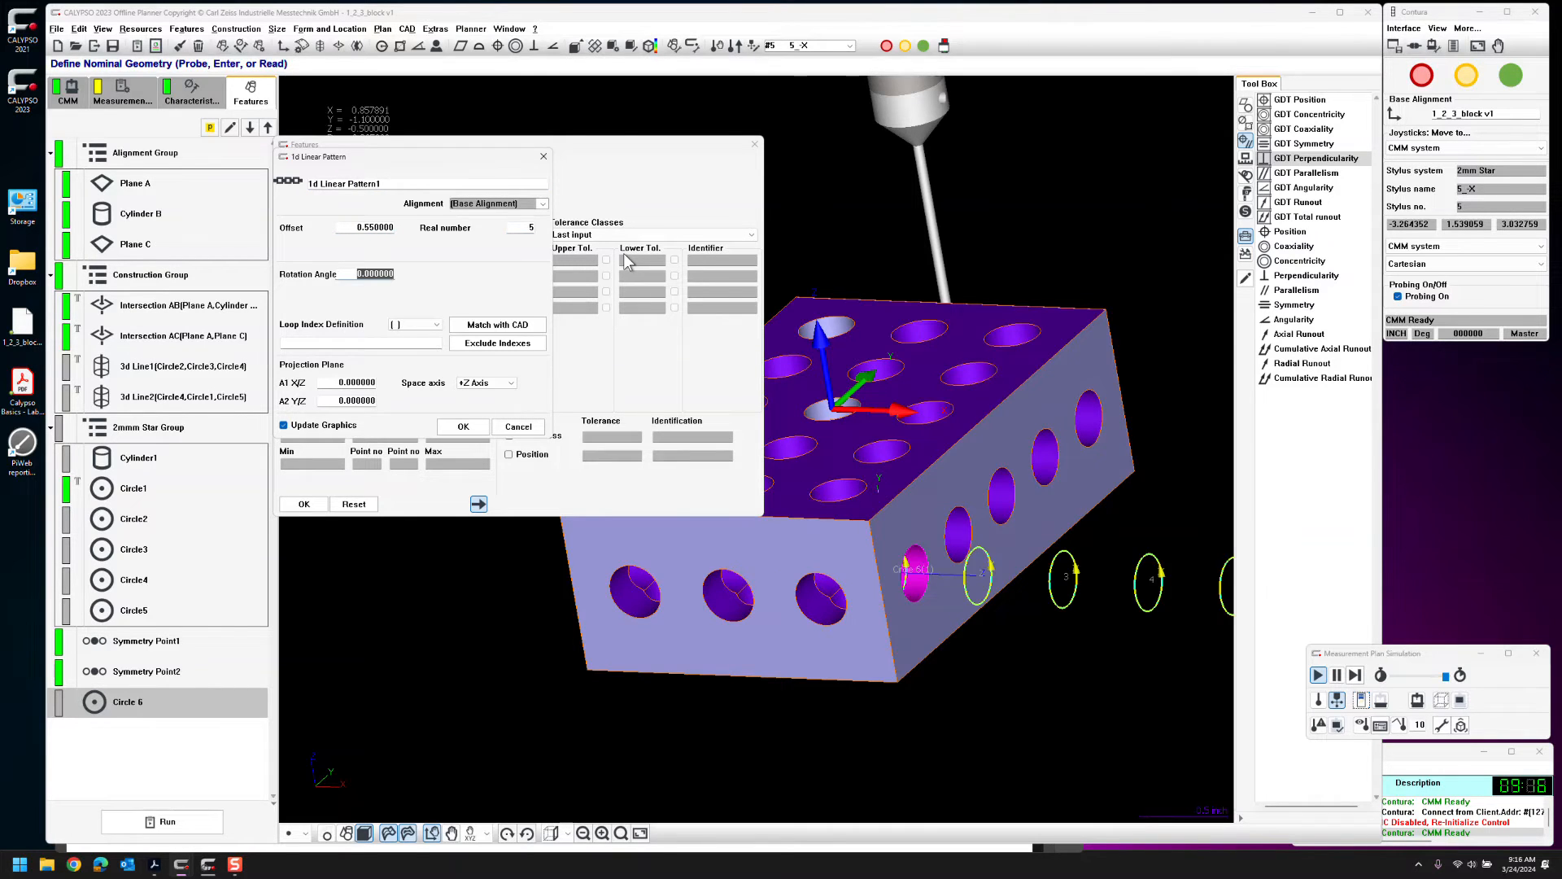
Try +Y Axis as the linear pattern's space axis, set it to +X Axis, and check the circles against the side holes
scroll(915, 565, "down", 4)
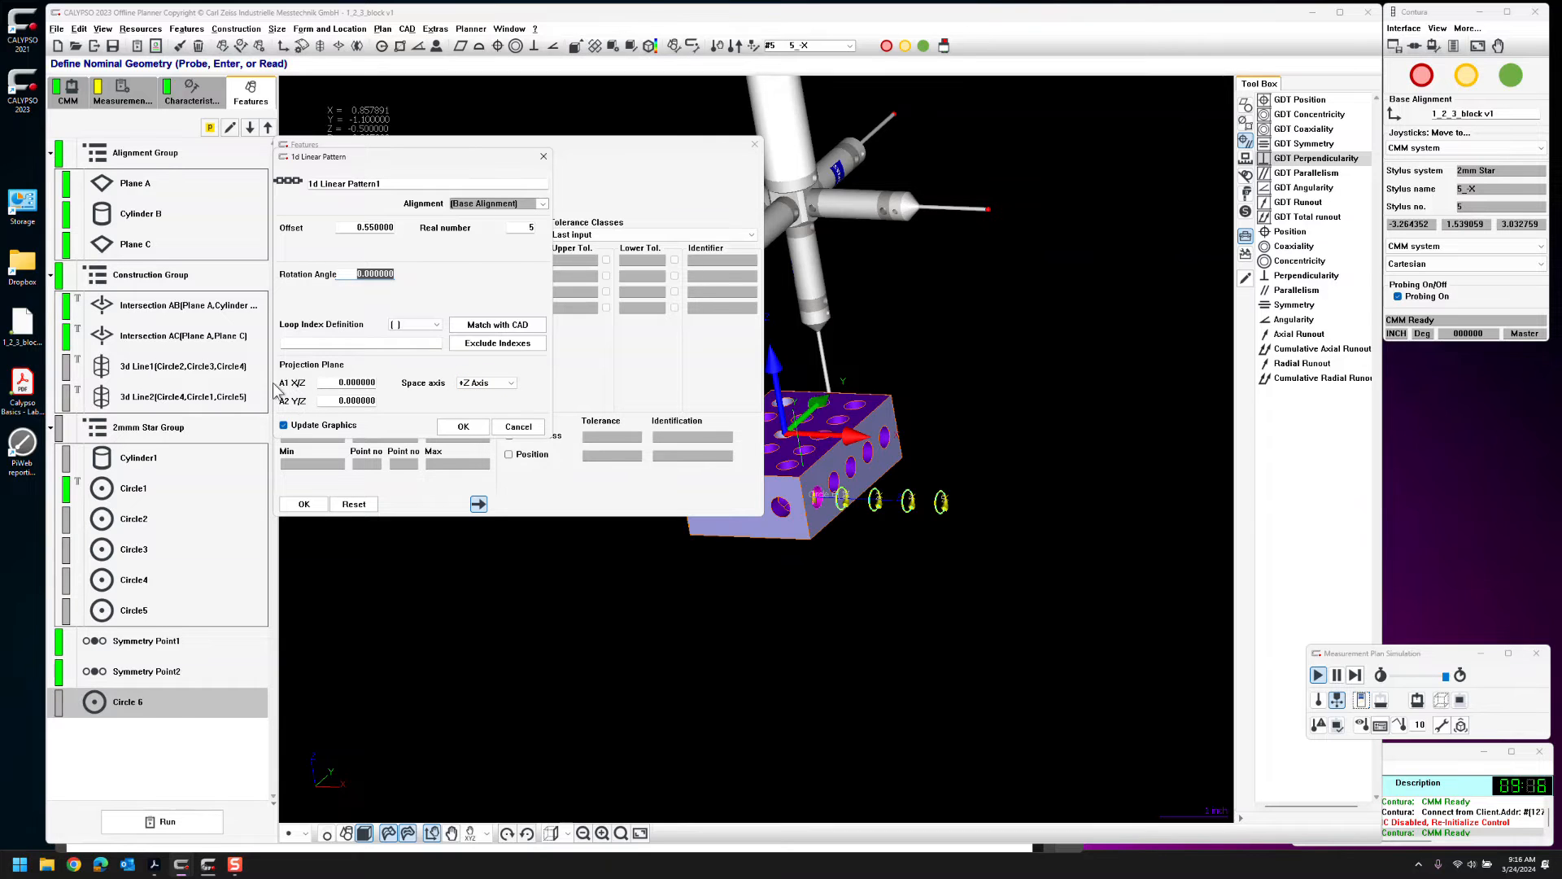
left_click(513, 384)
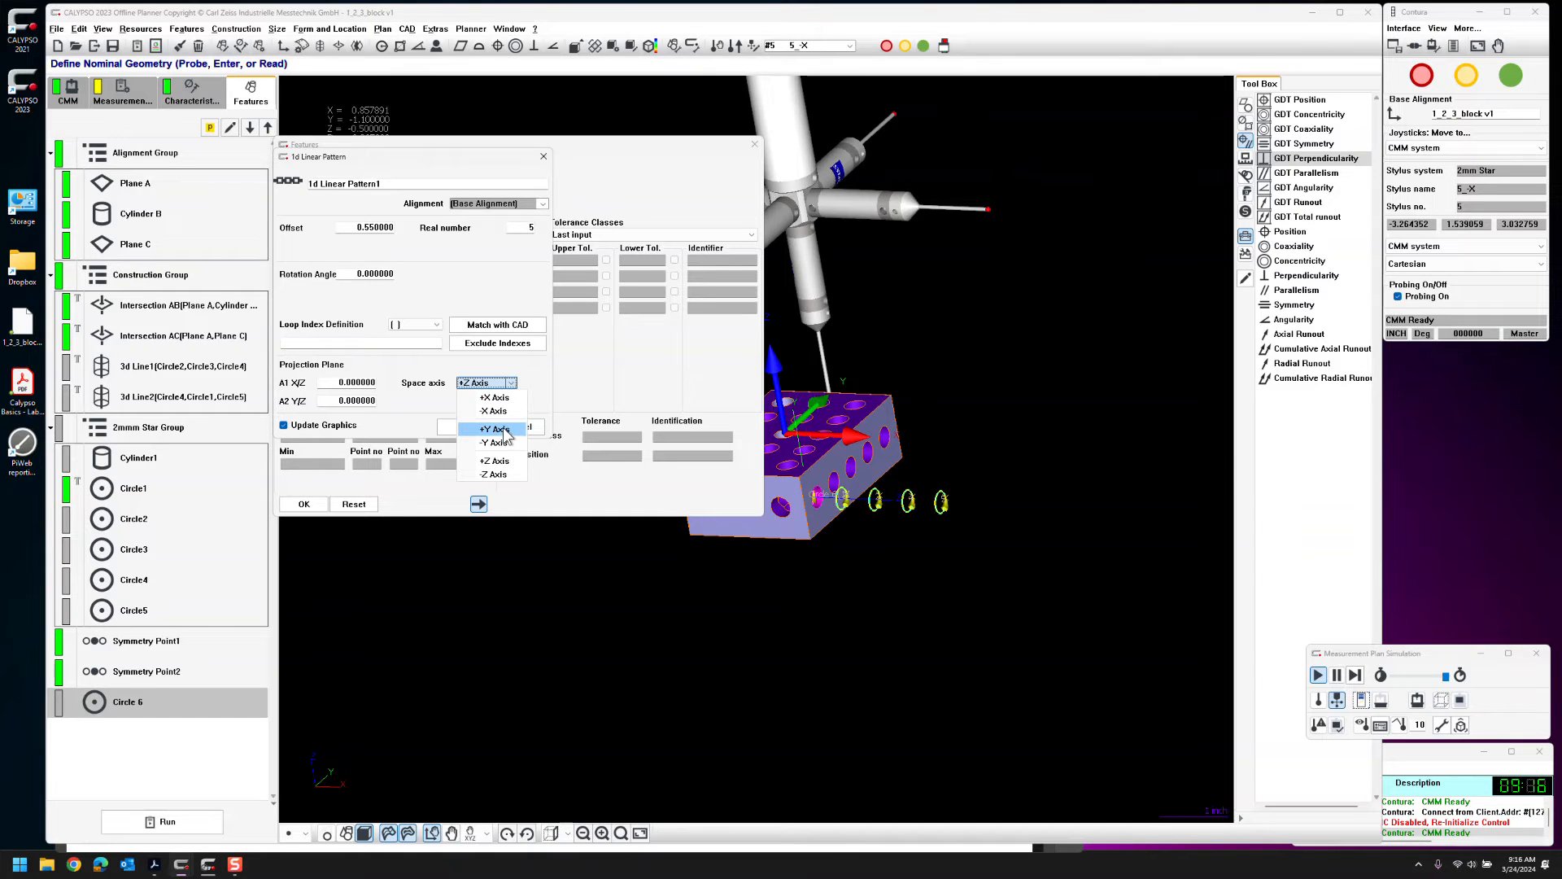
left_click(496, 429)
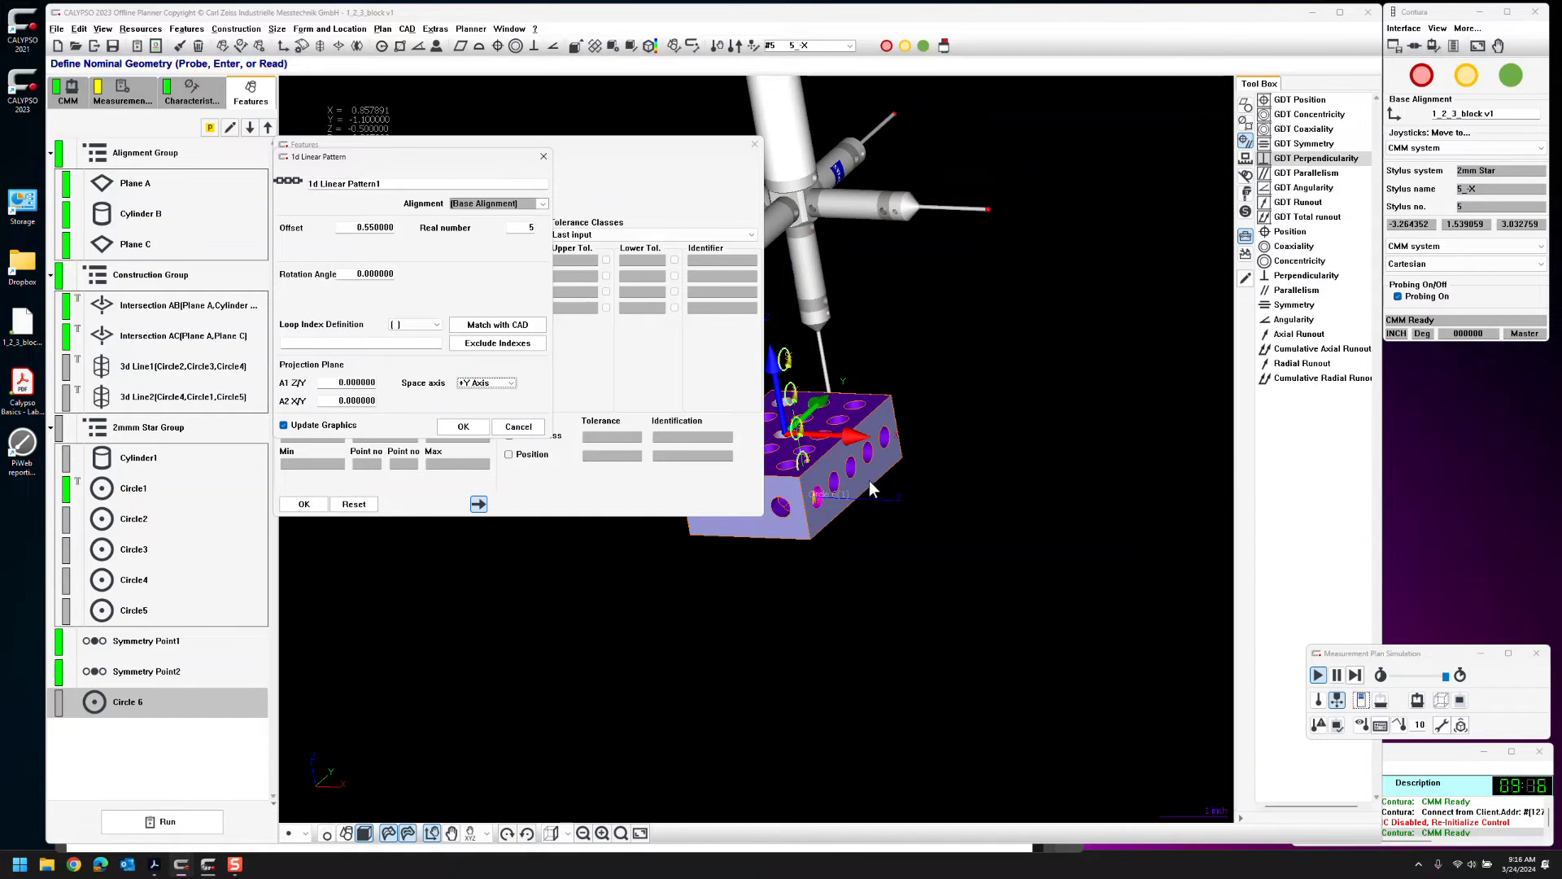
left_click(512, 386)
left_click(504, 398)
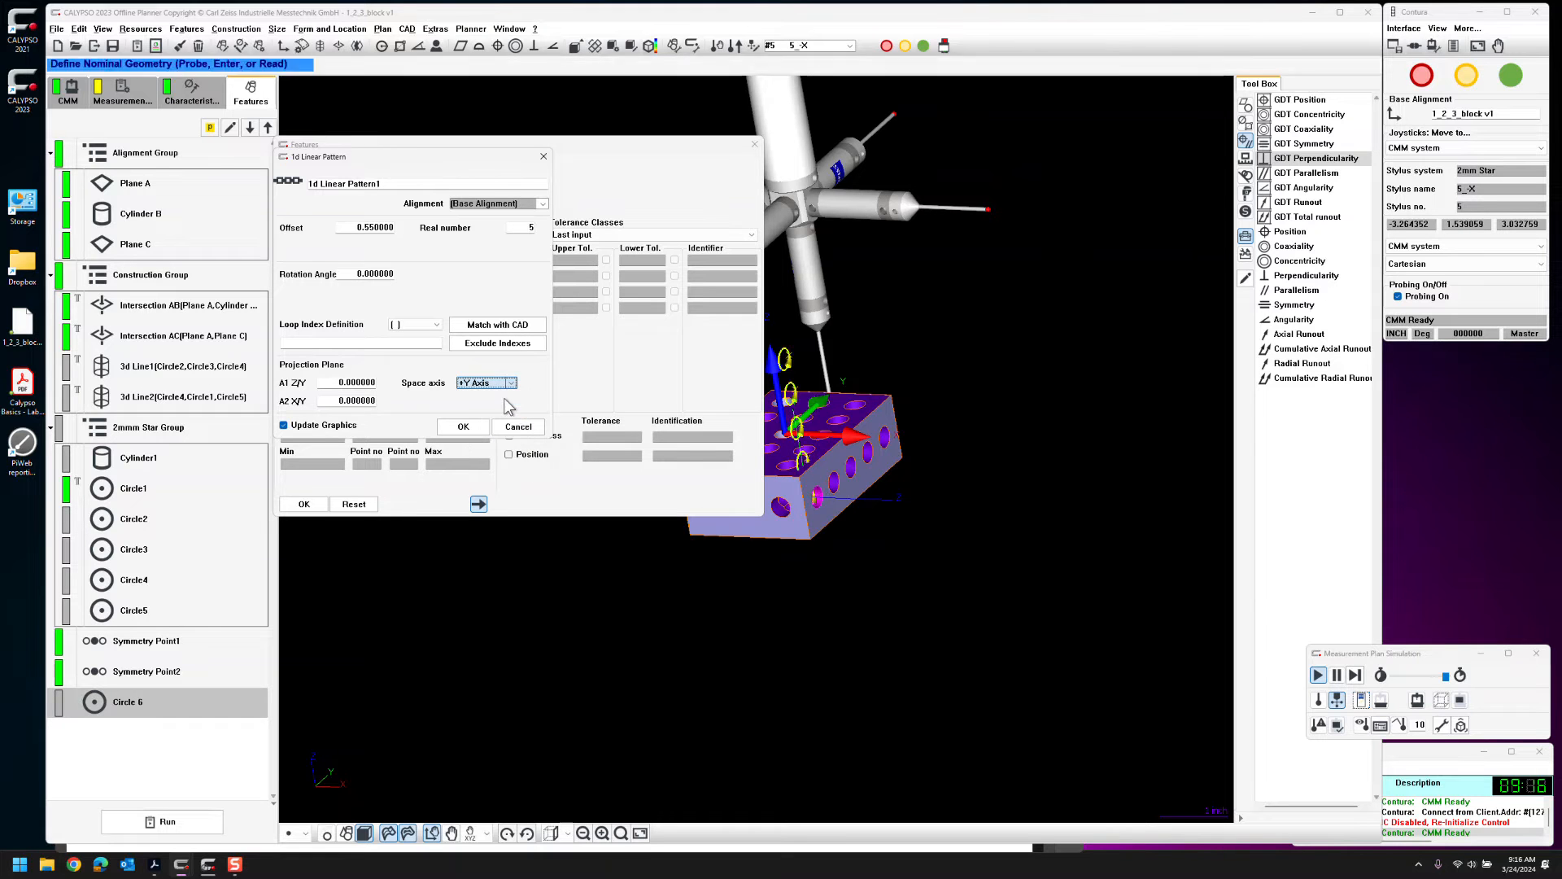
middle_click_drag(866, 542, 833, 538)
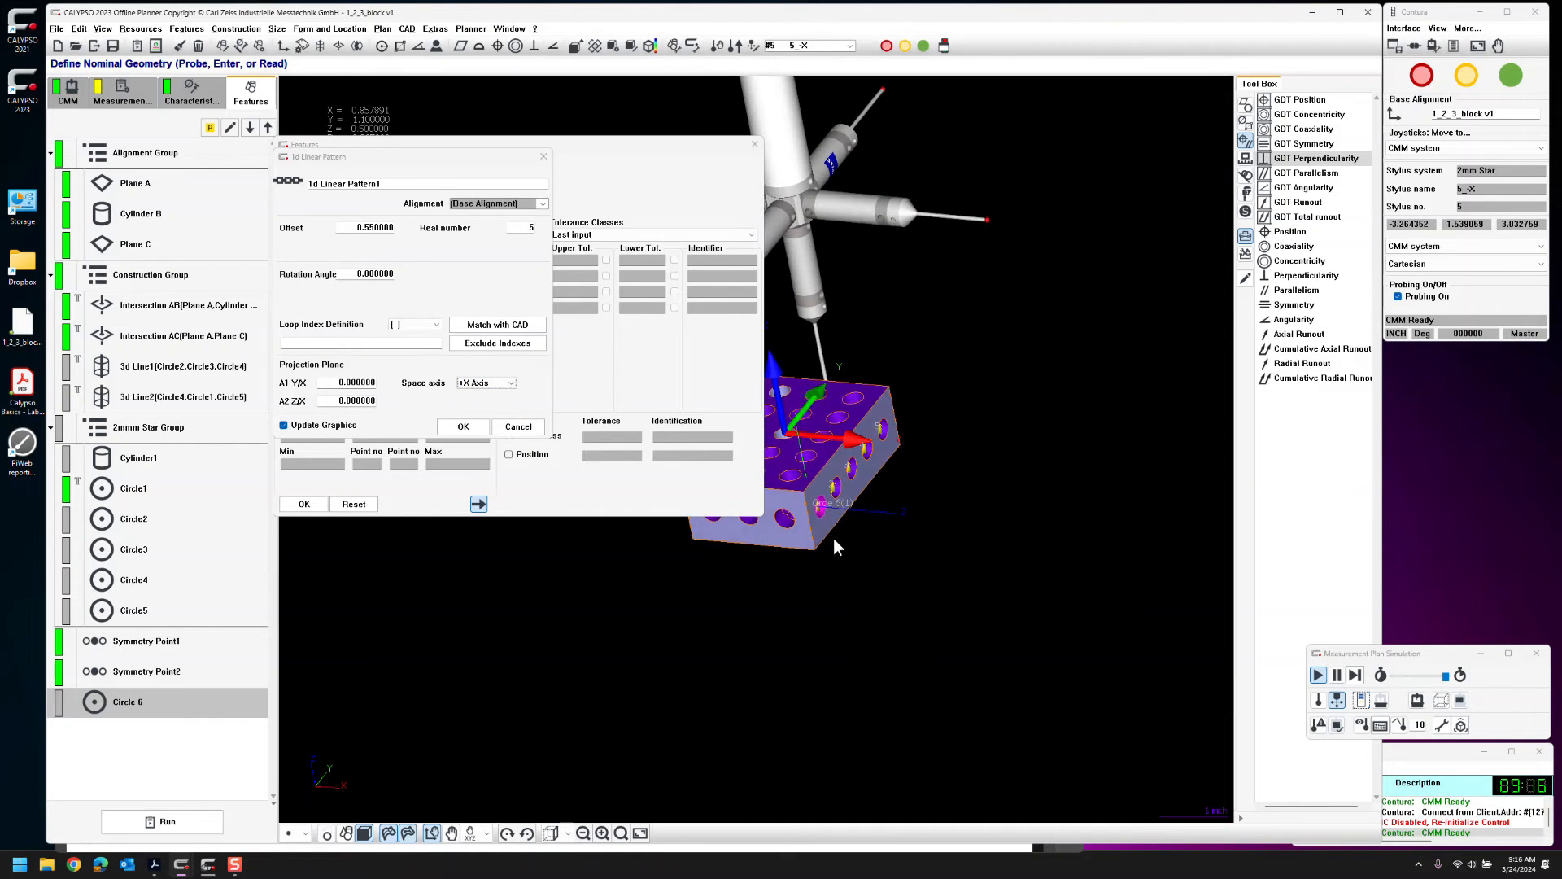
Try excluding indexes 2 and 4 from the Circle 6 linear pattern, and clear both exclusions again
scroll(890, 581, "up", 3)
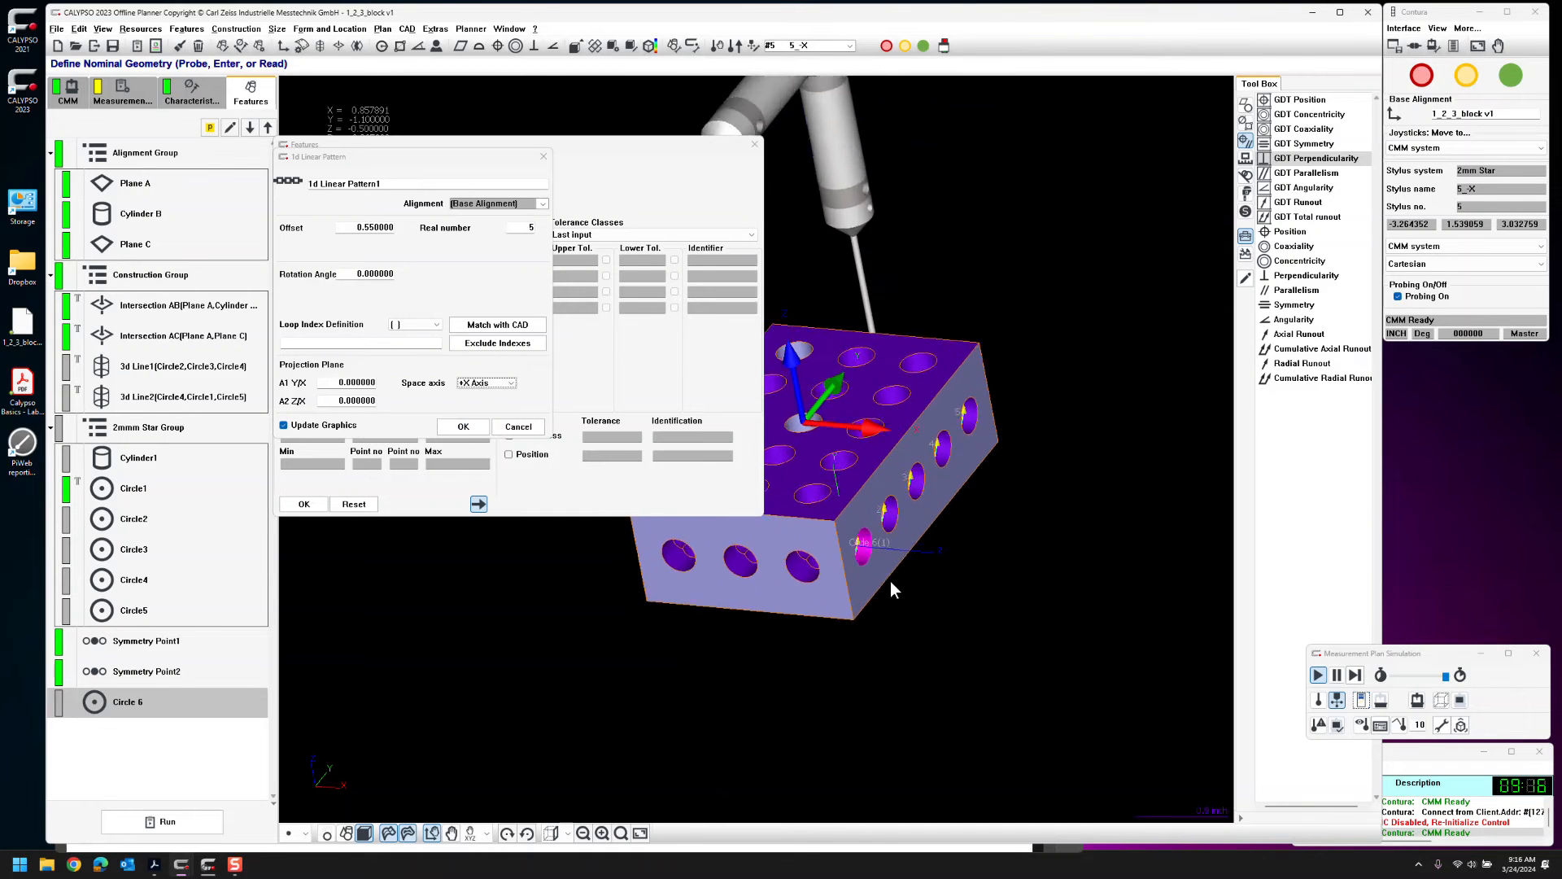
middle_click_drag(929, 589, 881, 550)
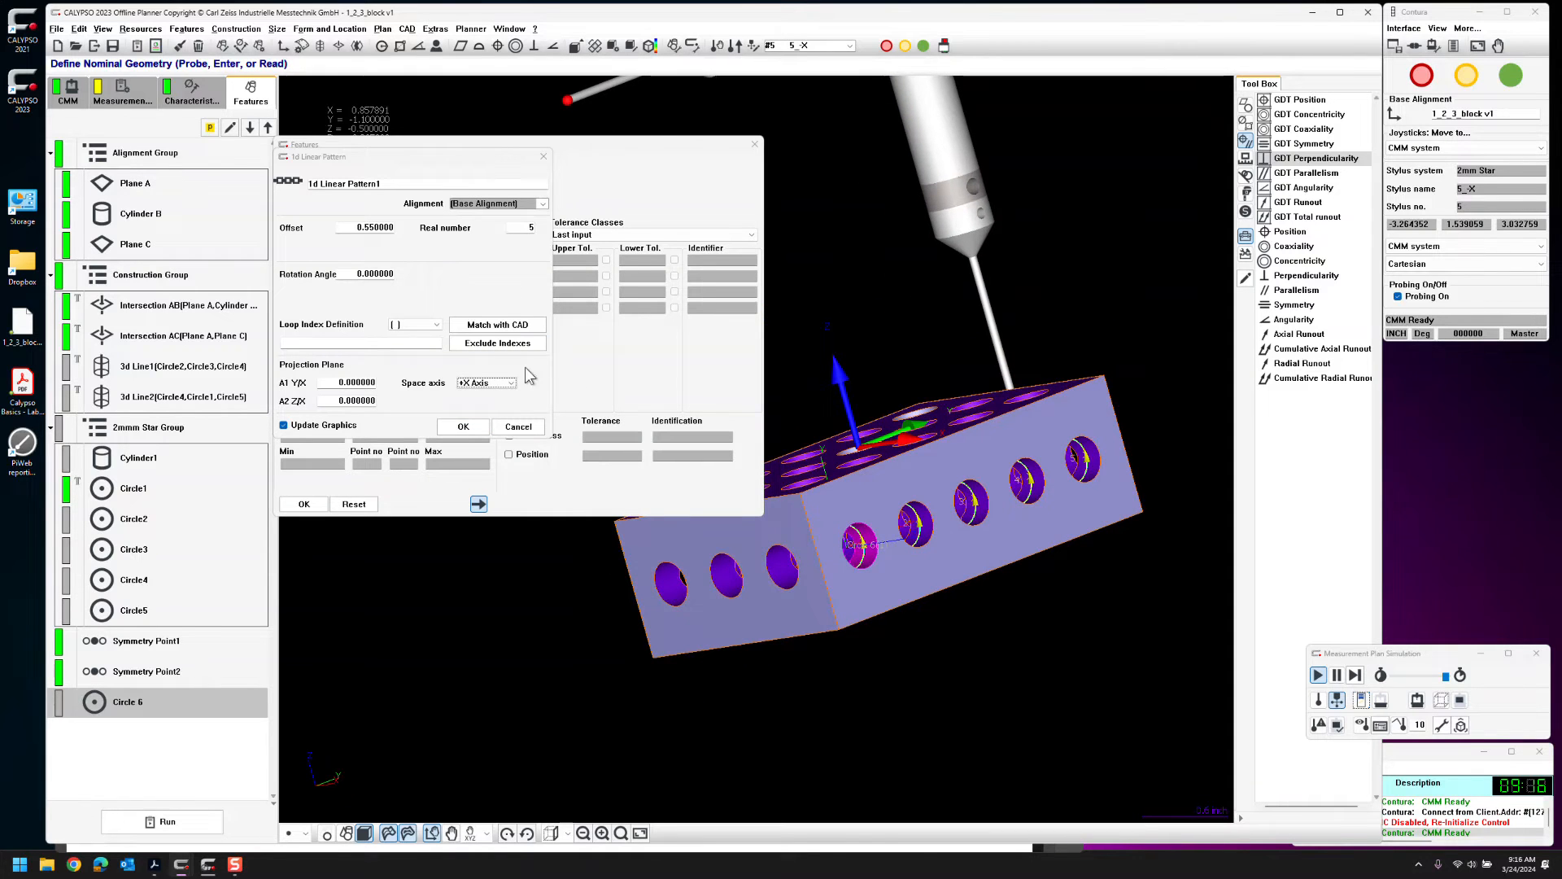
left_click(493, 342)
left_click(753, 496)
left_click(752, 518)
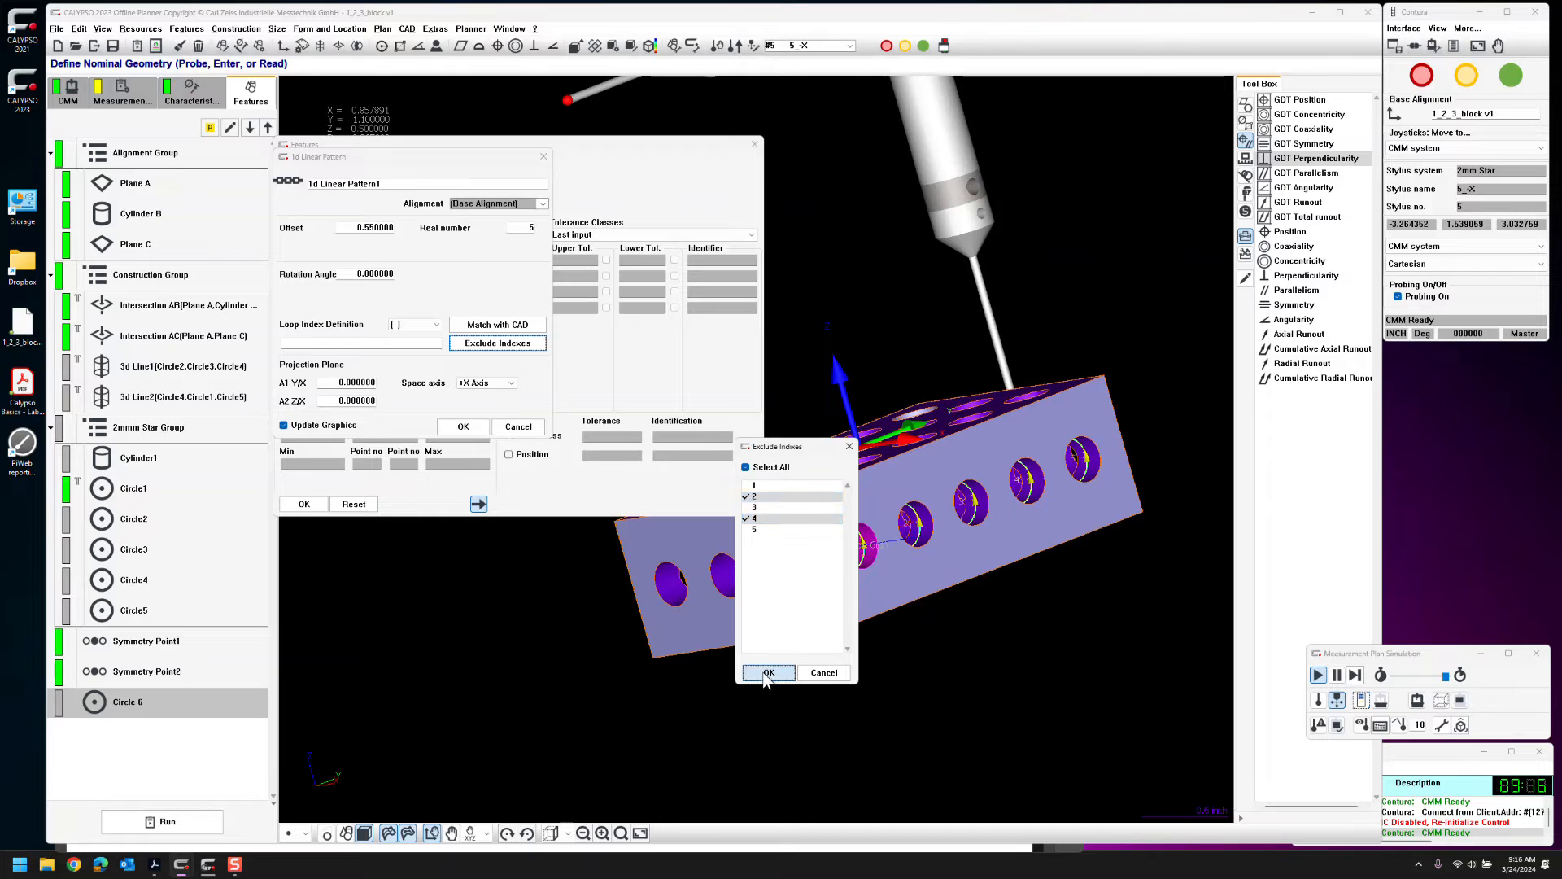
left_click(767, 673)
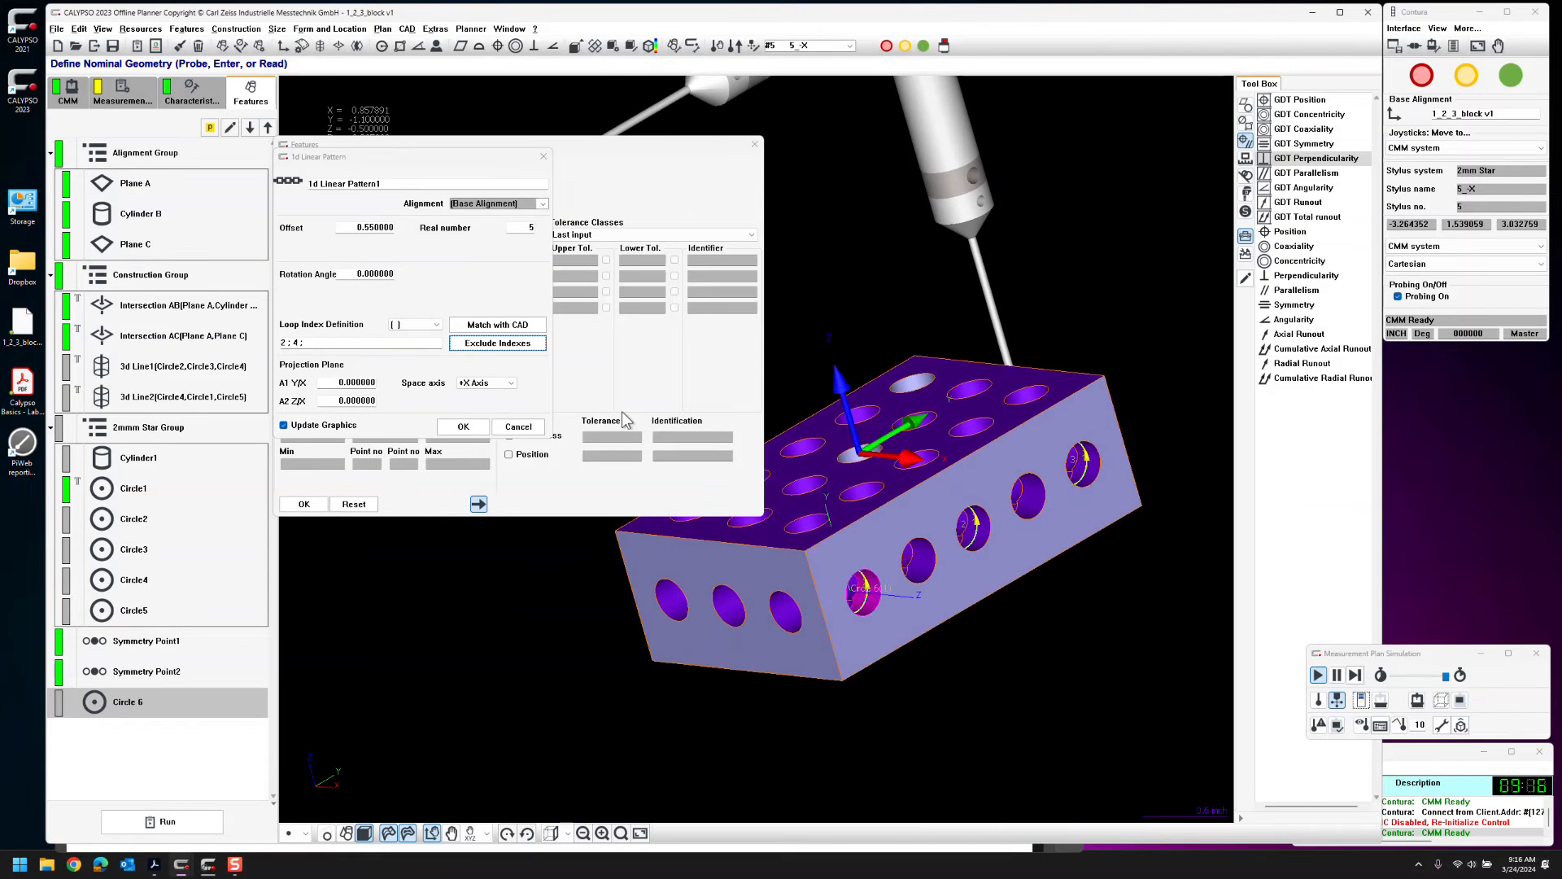
left_click(513, 342)
left_click(753, 518)
left_click(768, 673)
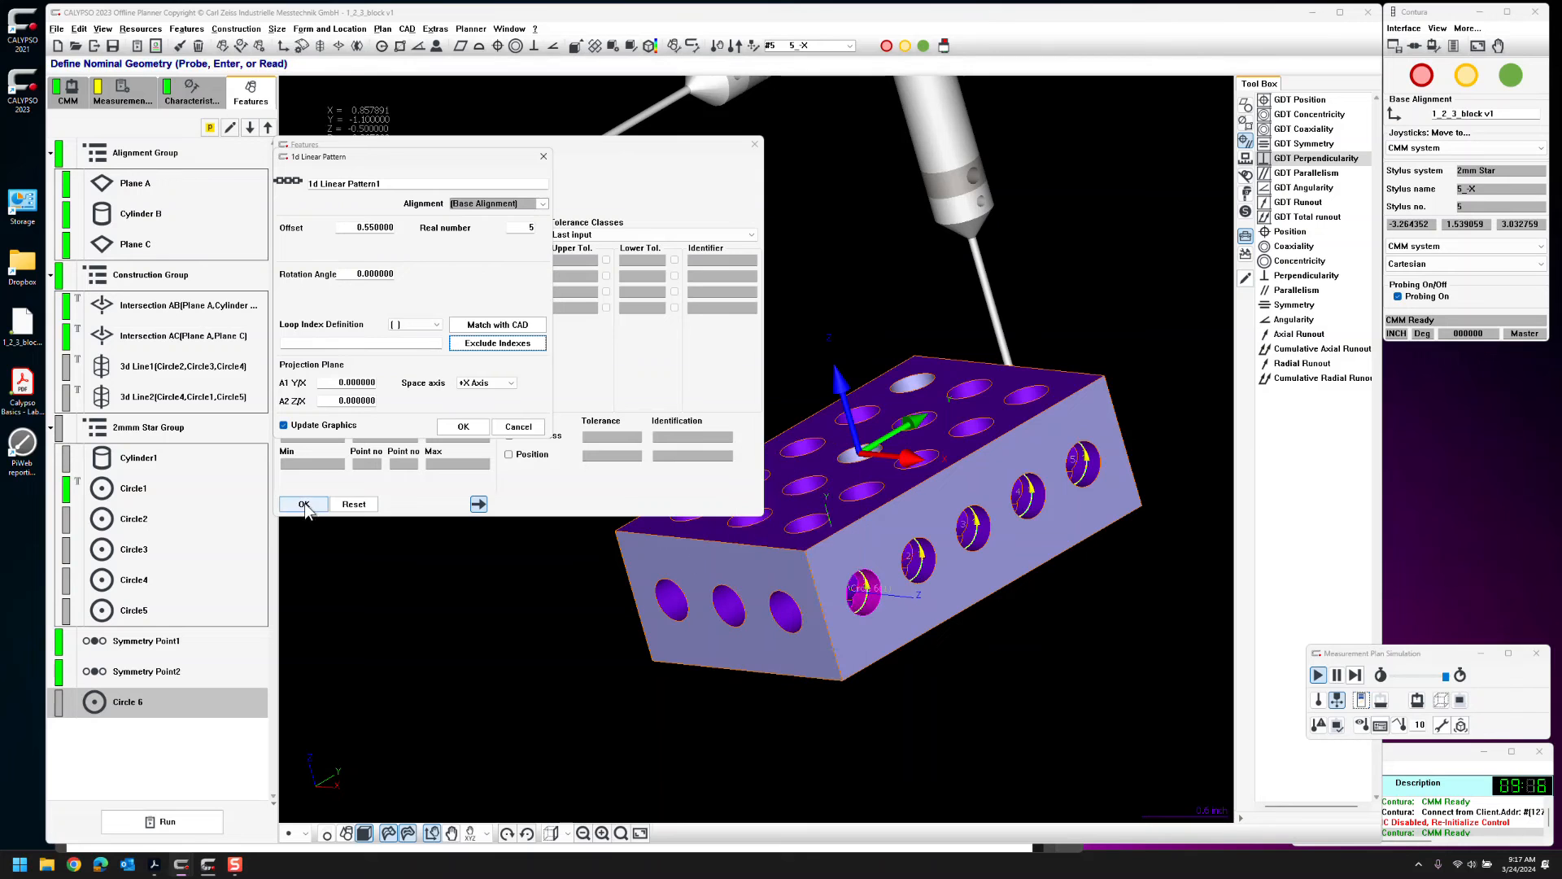
Accept Circle 6's linear pattern, and give the circle a diameter characteristic and a position characteristic with a 0.014 tolerance, checking the lab PDF
left_click(303, 504)
left_click_drag(647, 608, 589, 594)
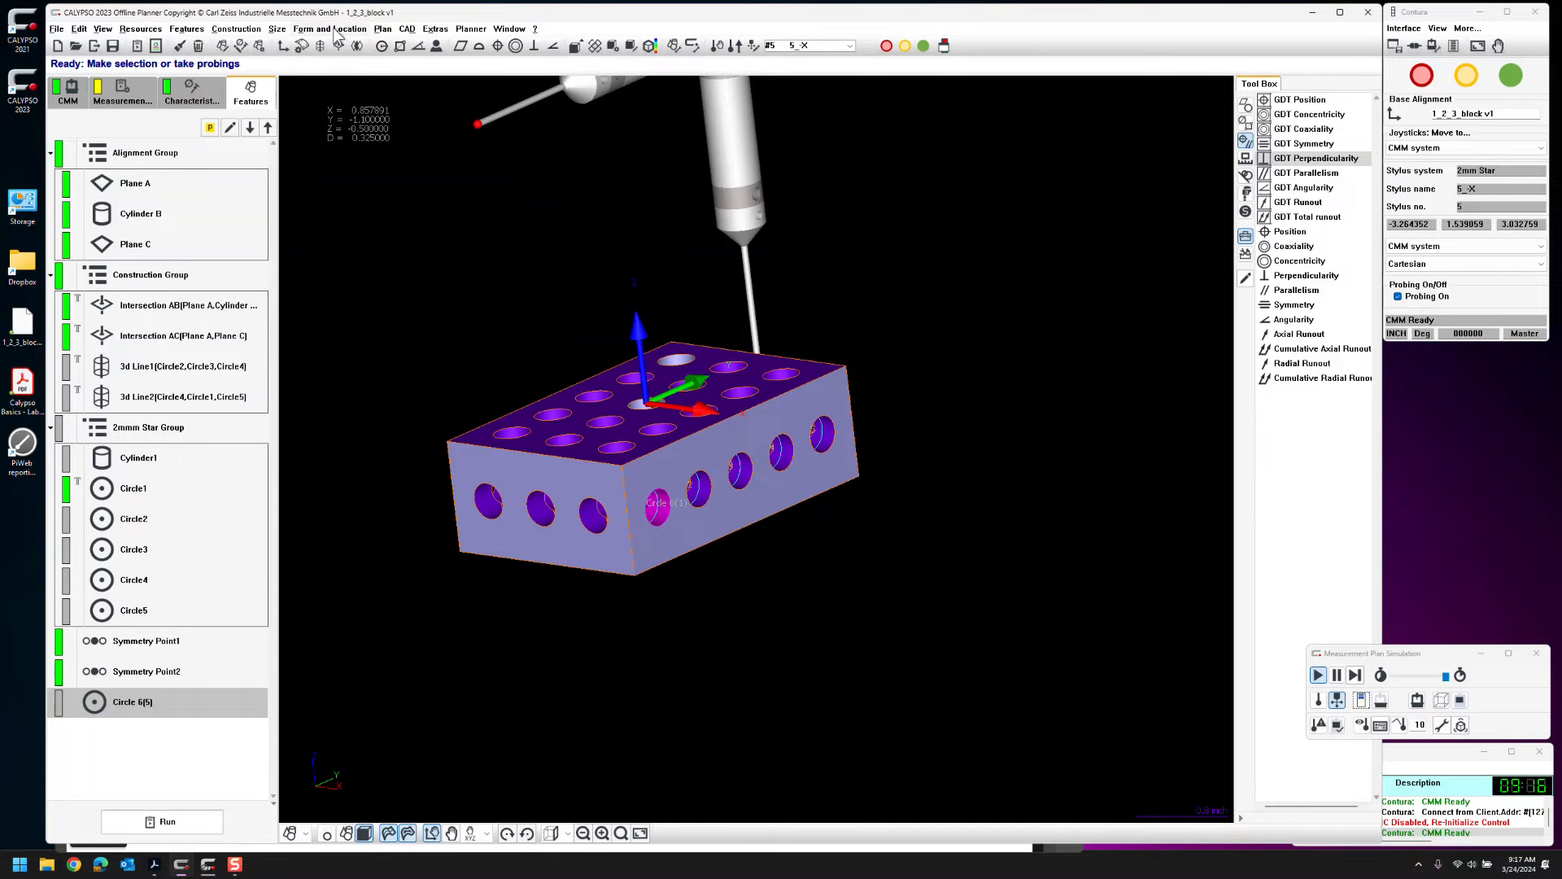
double_click(184, 707)
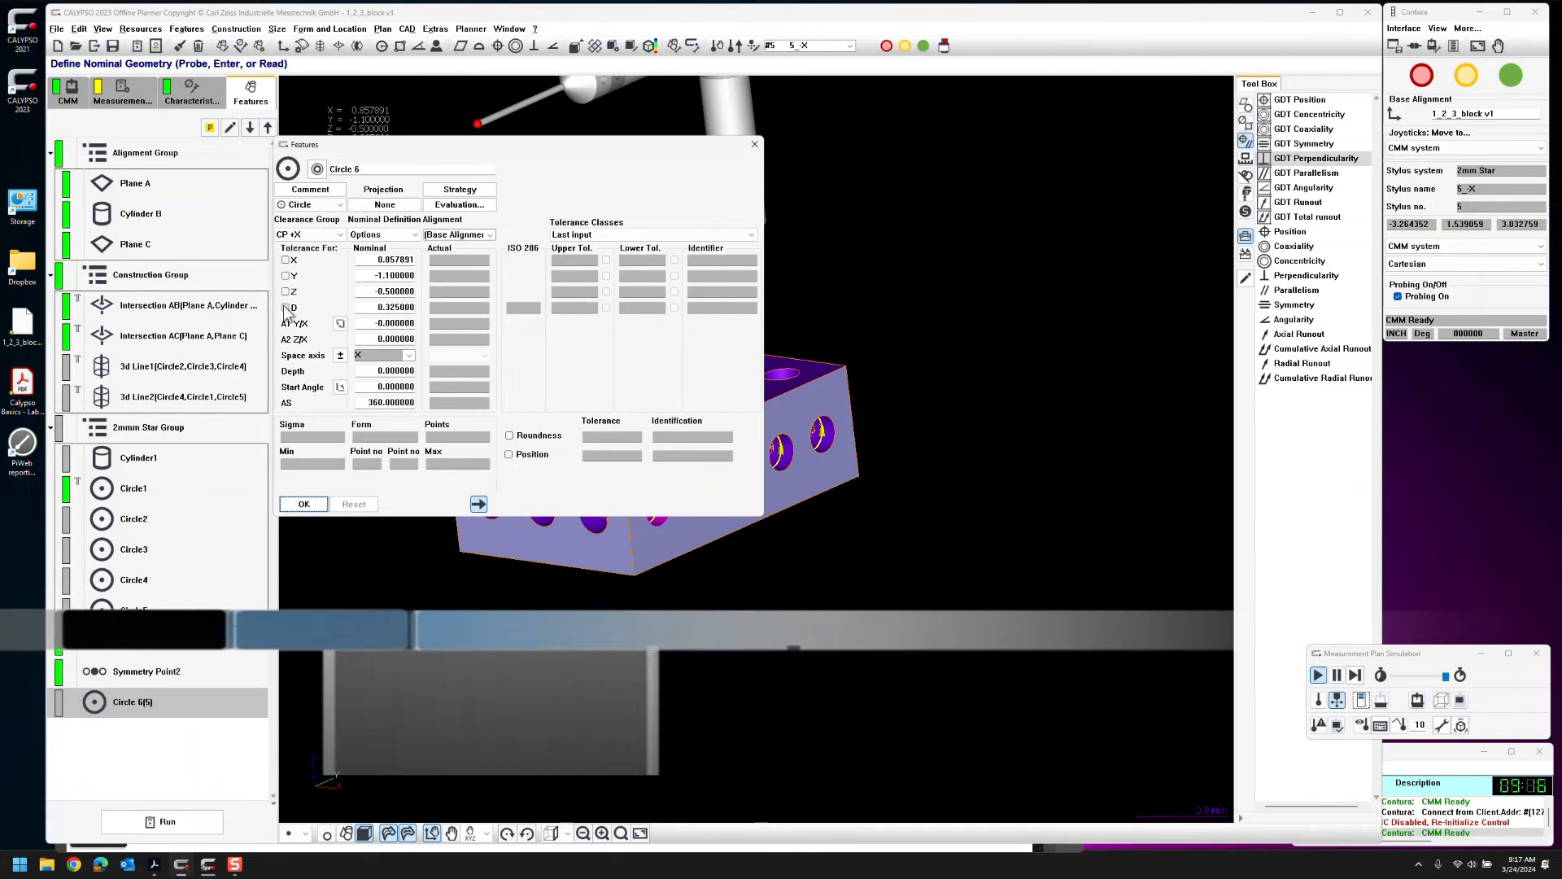
left_click(509, 455)
left_click(589, 455)
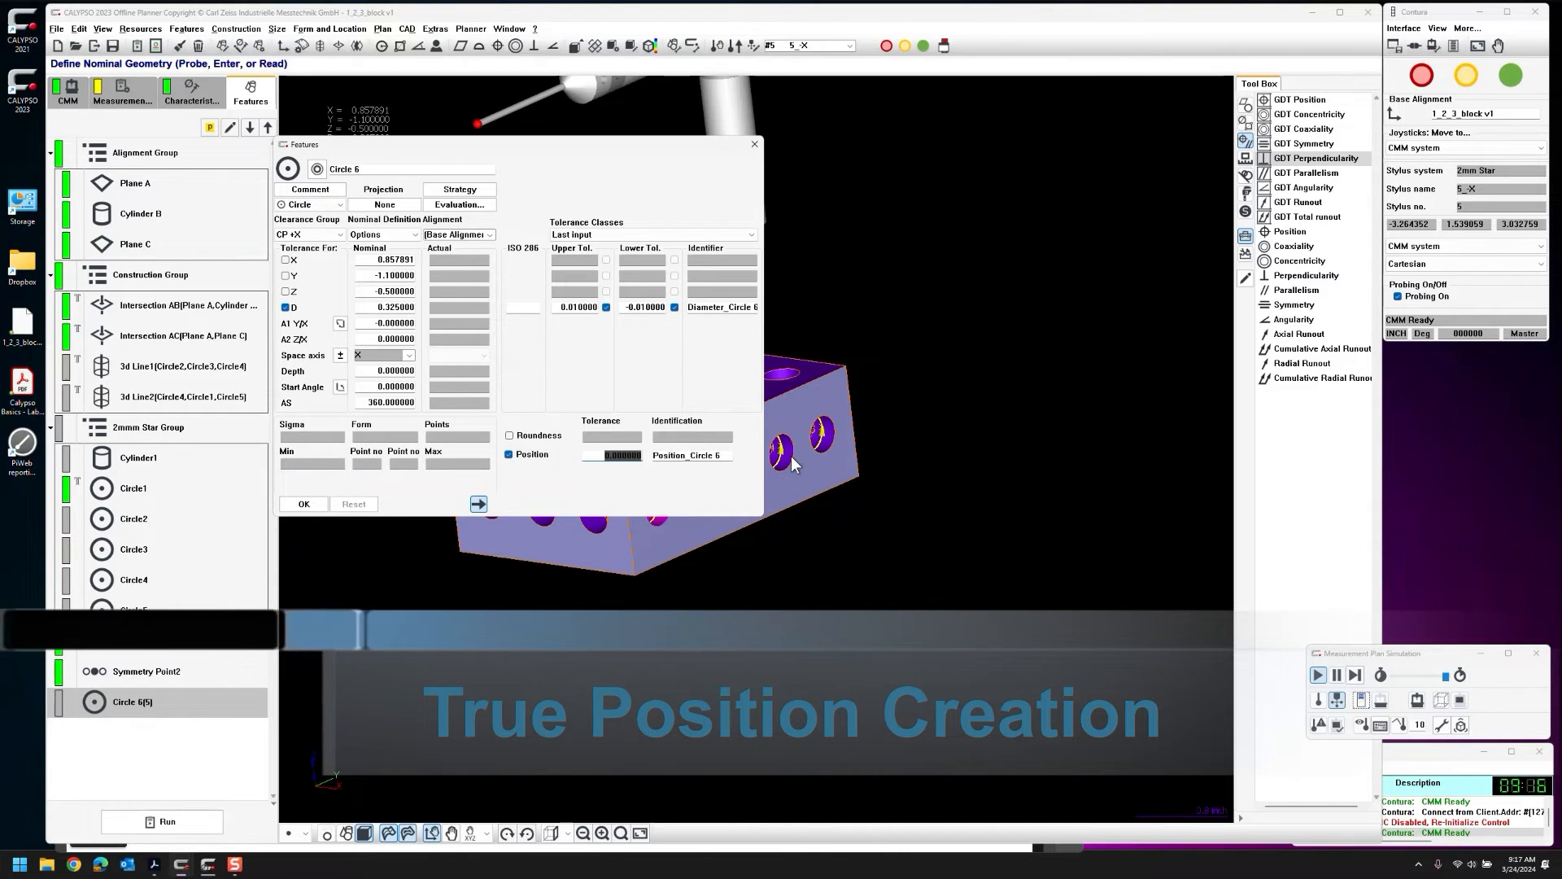
left_click(155, 864)
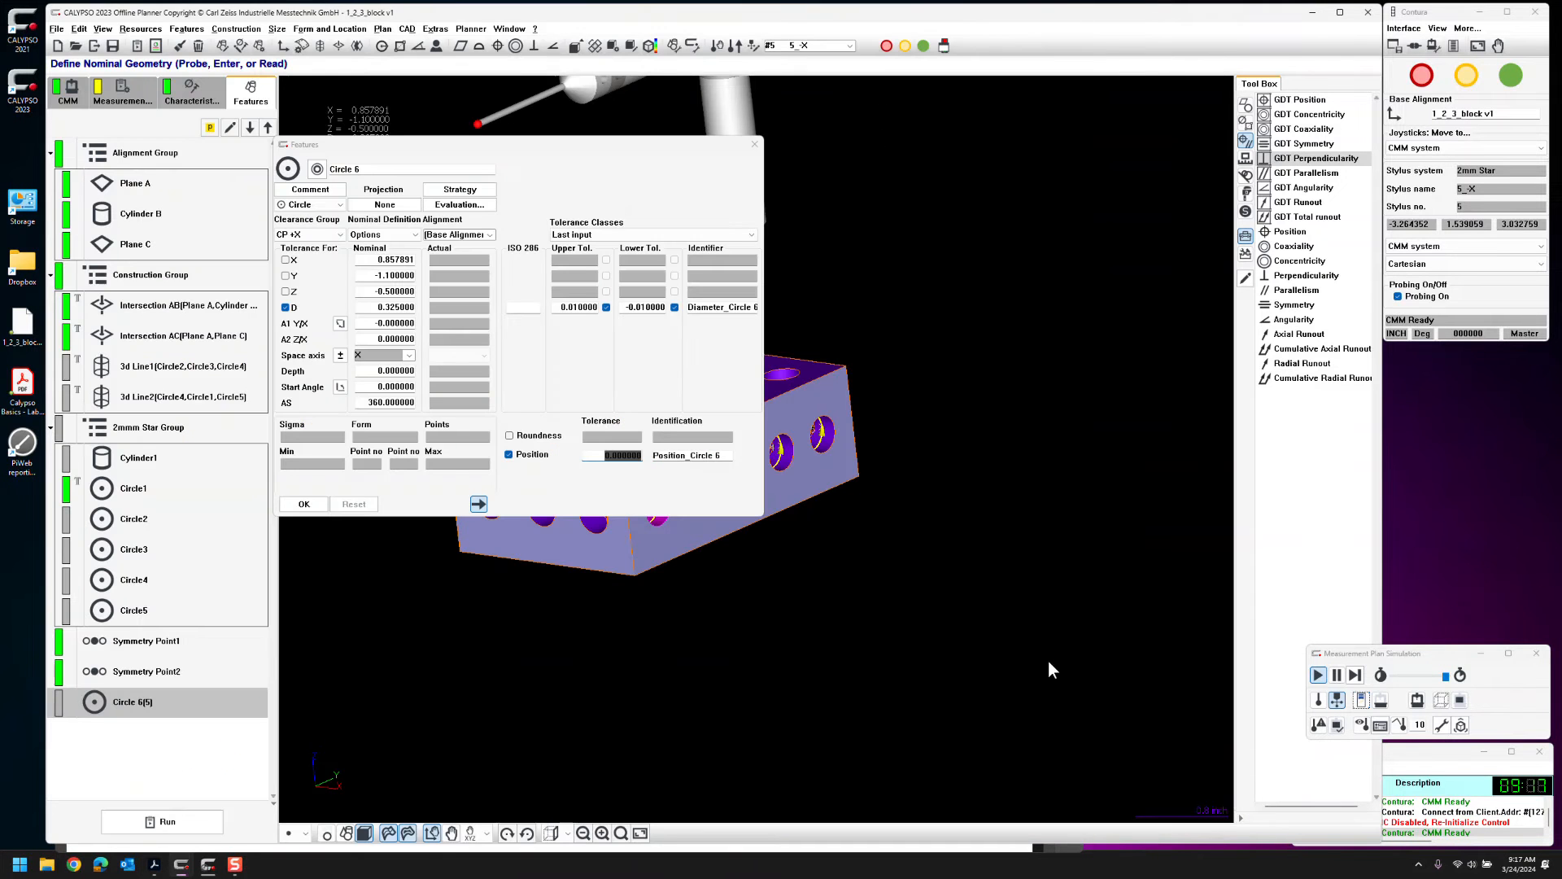
left_click(603, 455)
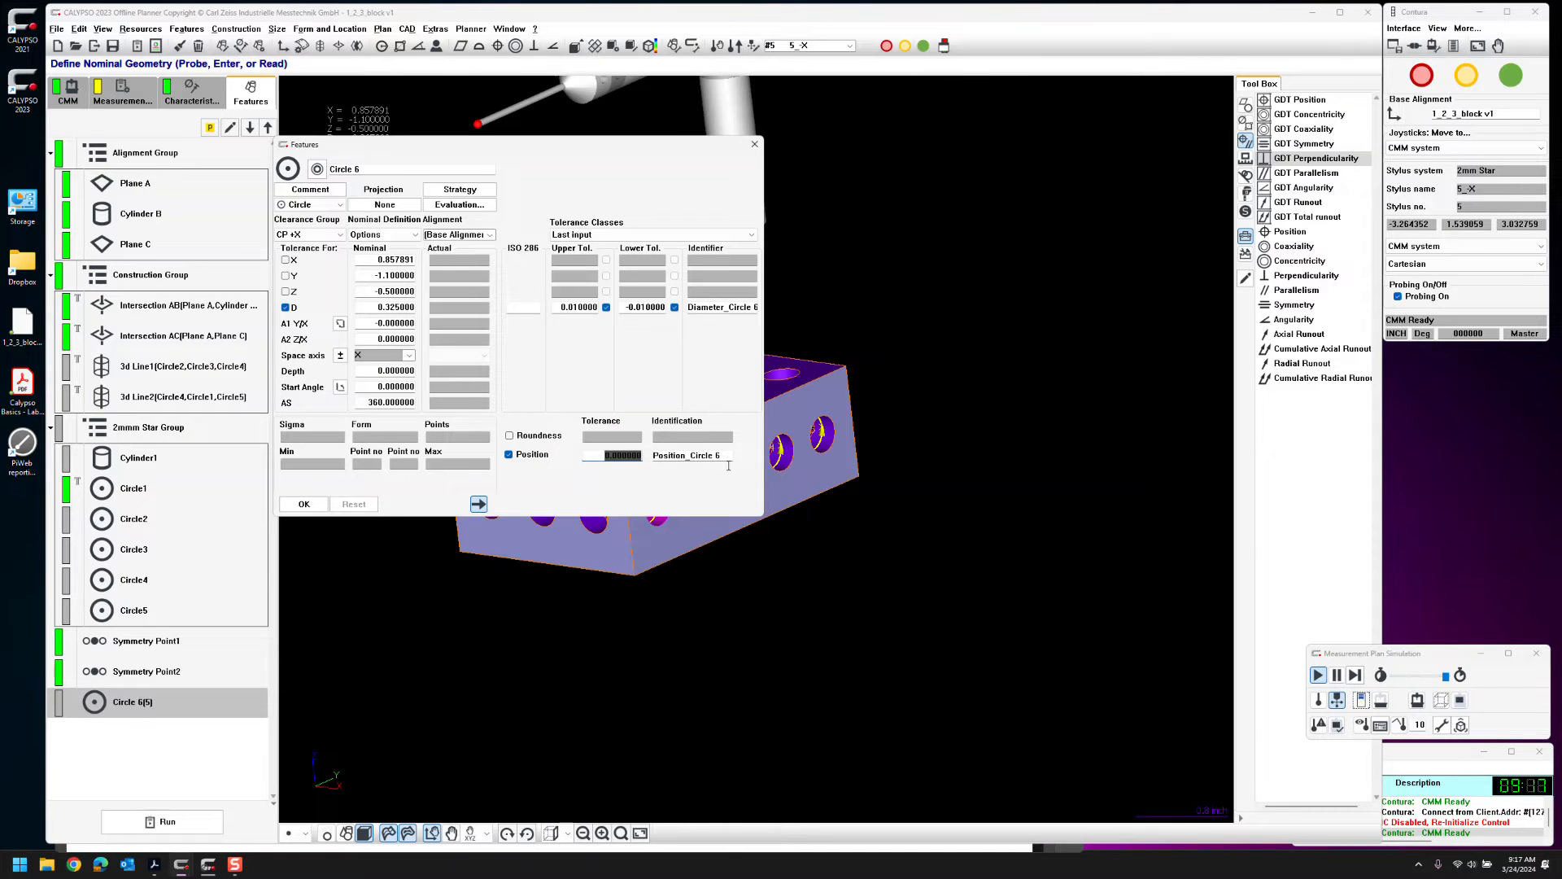
type(".014")
left_click(305, 504)
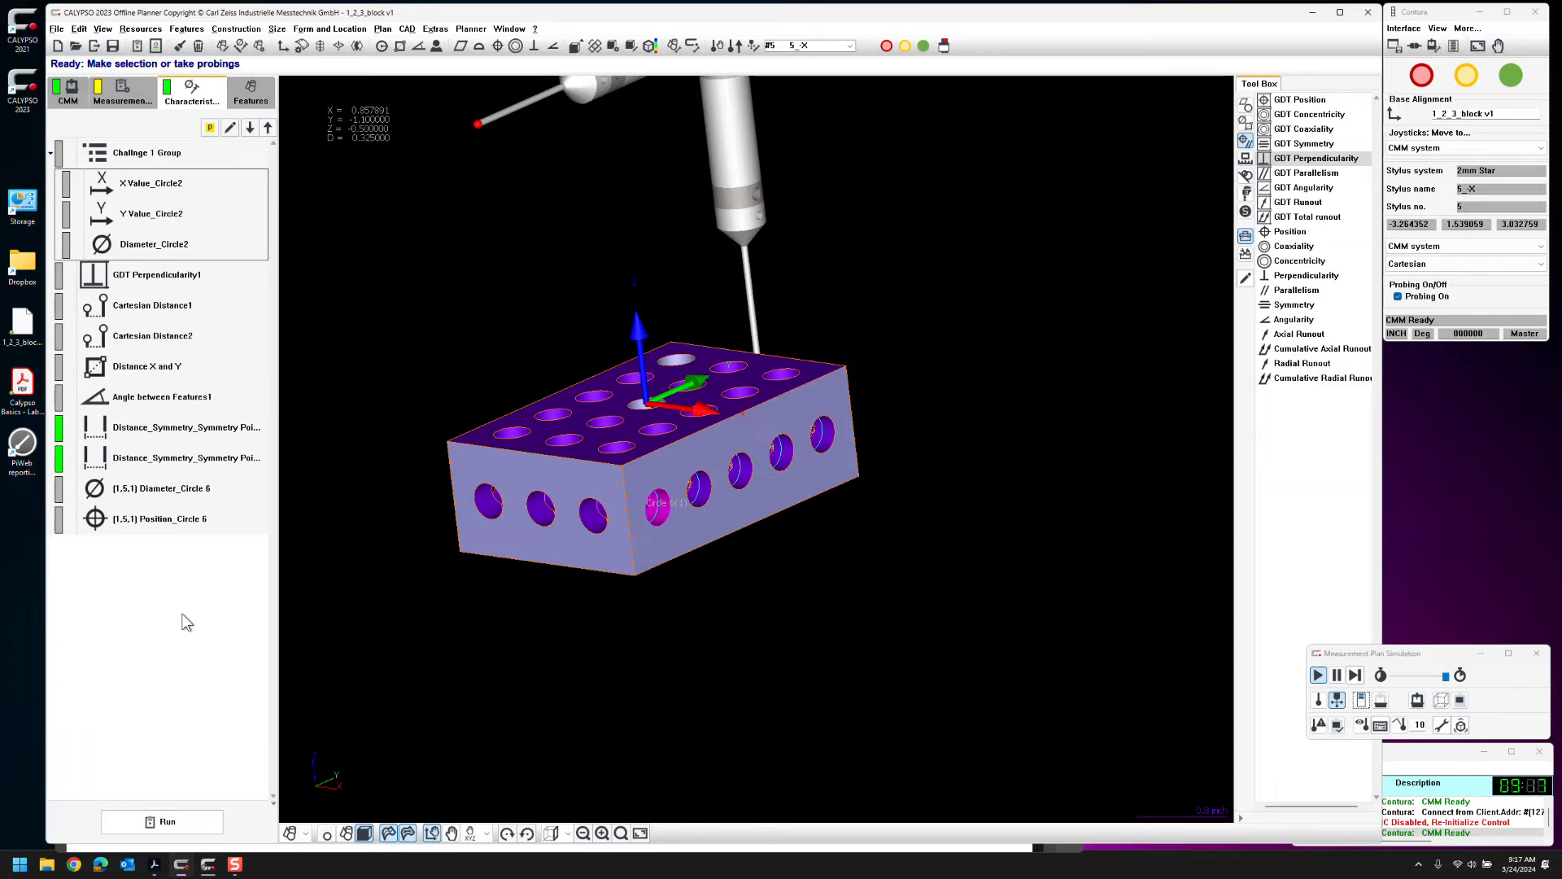
Review the Circle 6 diameter characteristic, and try Plane A, Cylinder B and Plane C as the position's primary, secondary and tertiary datums
double_click(156, 489)
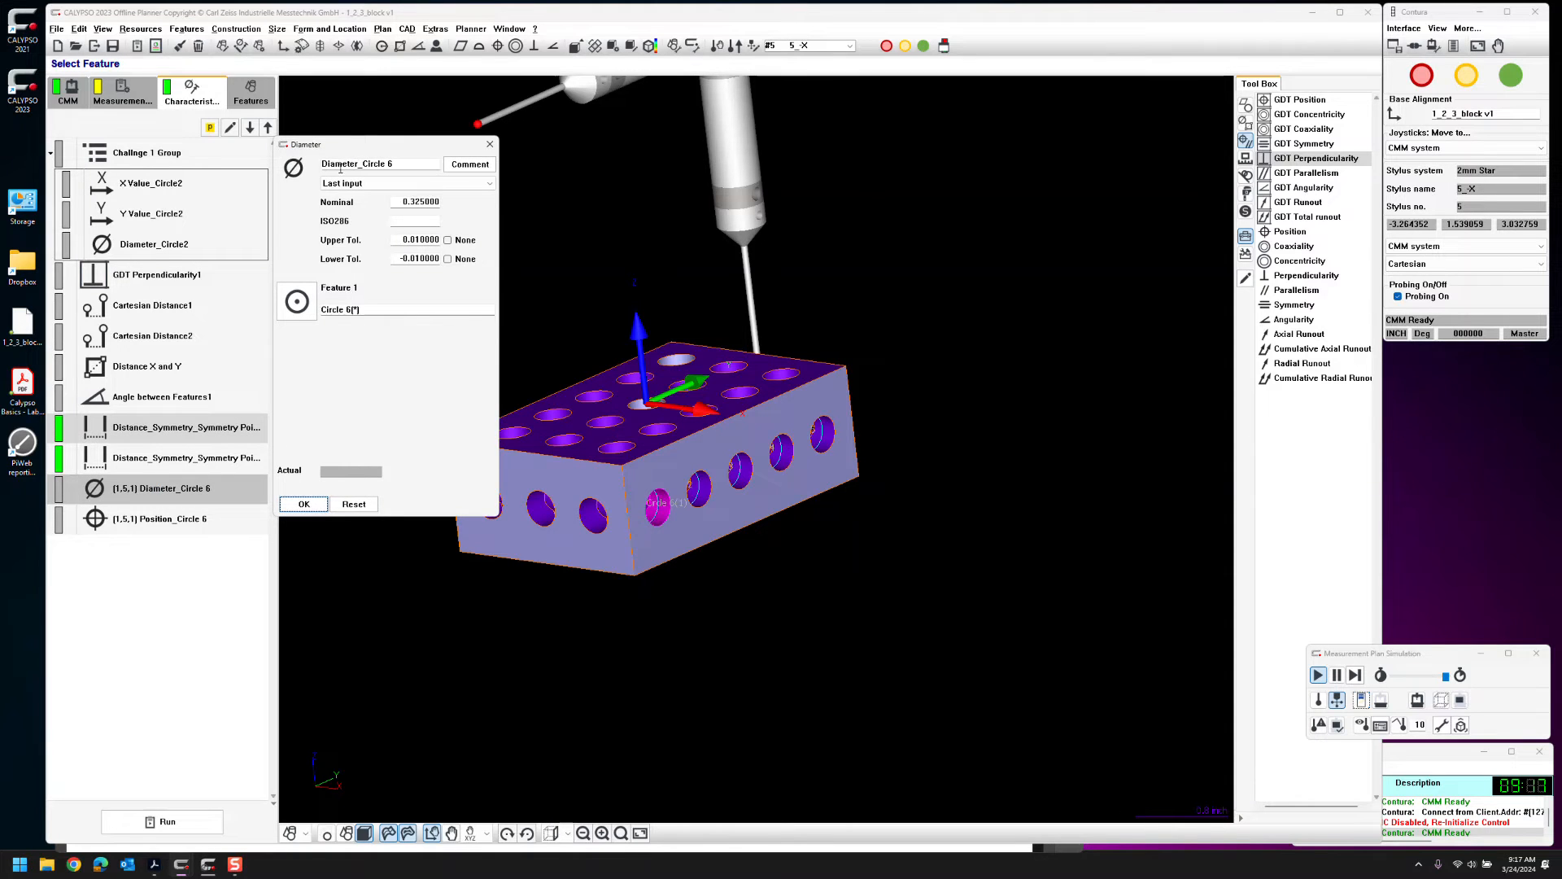
left_click(303, 503)
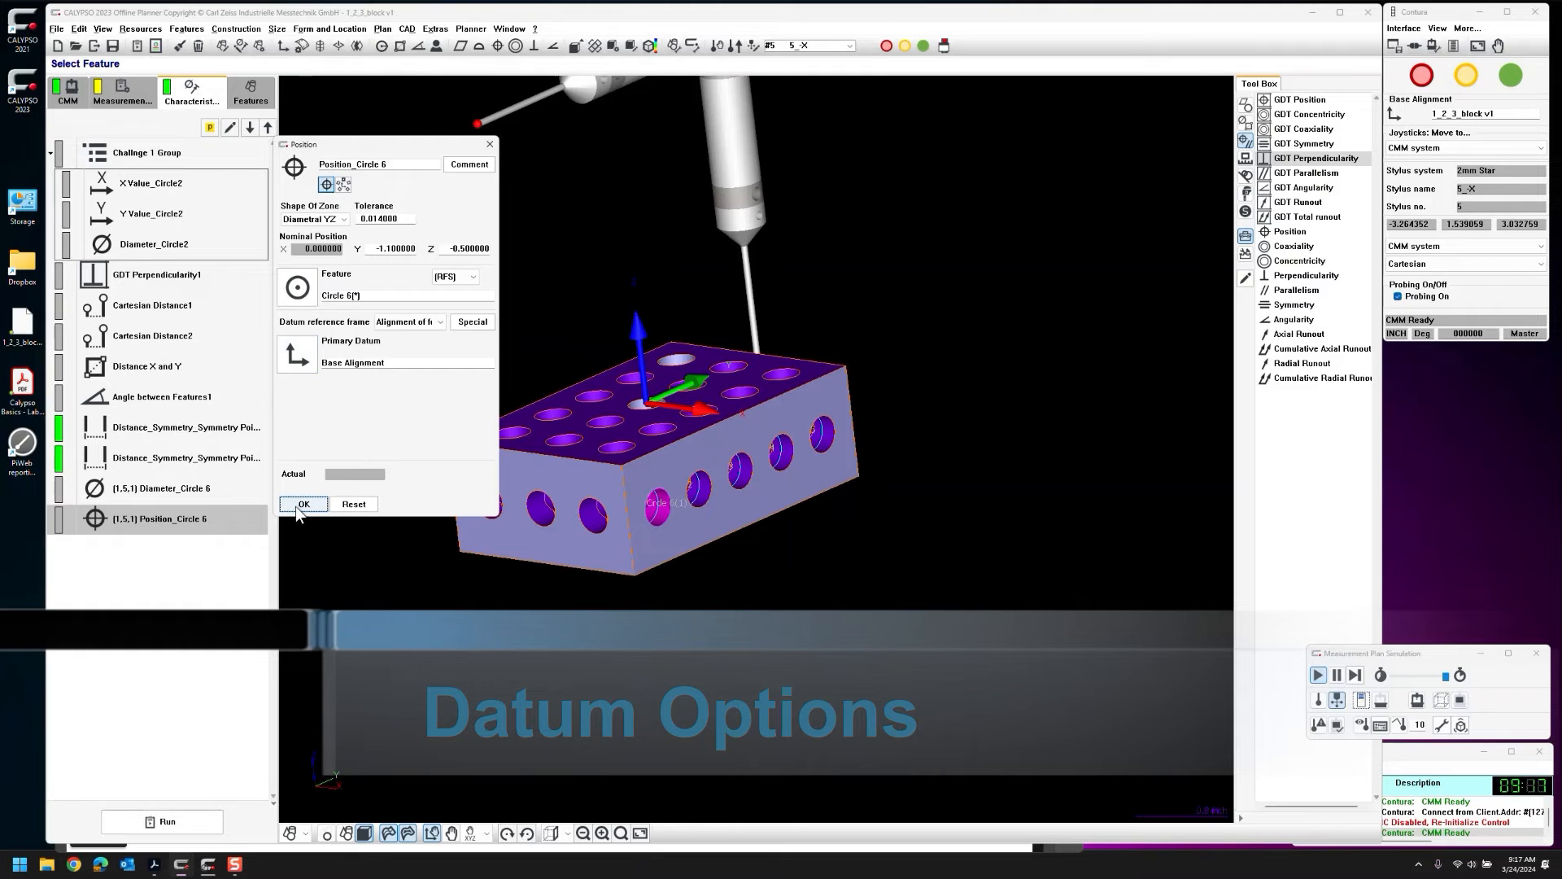
left_click(299, 354)
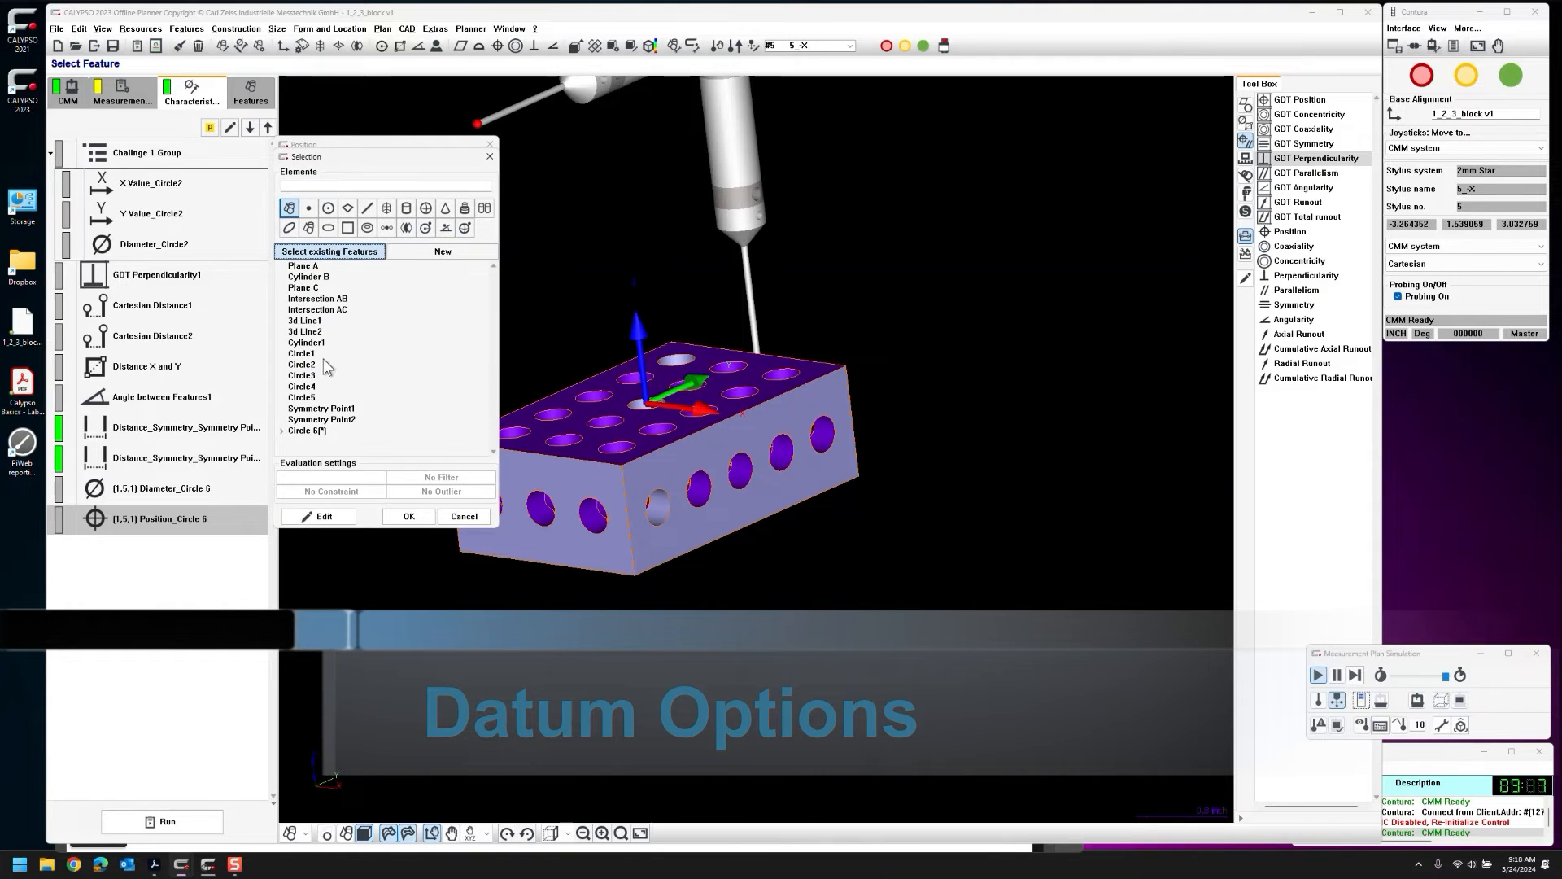
left_click(331, 268)
double_click(331, 268)
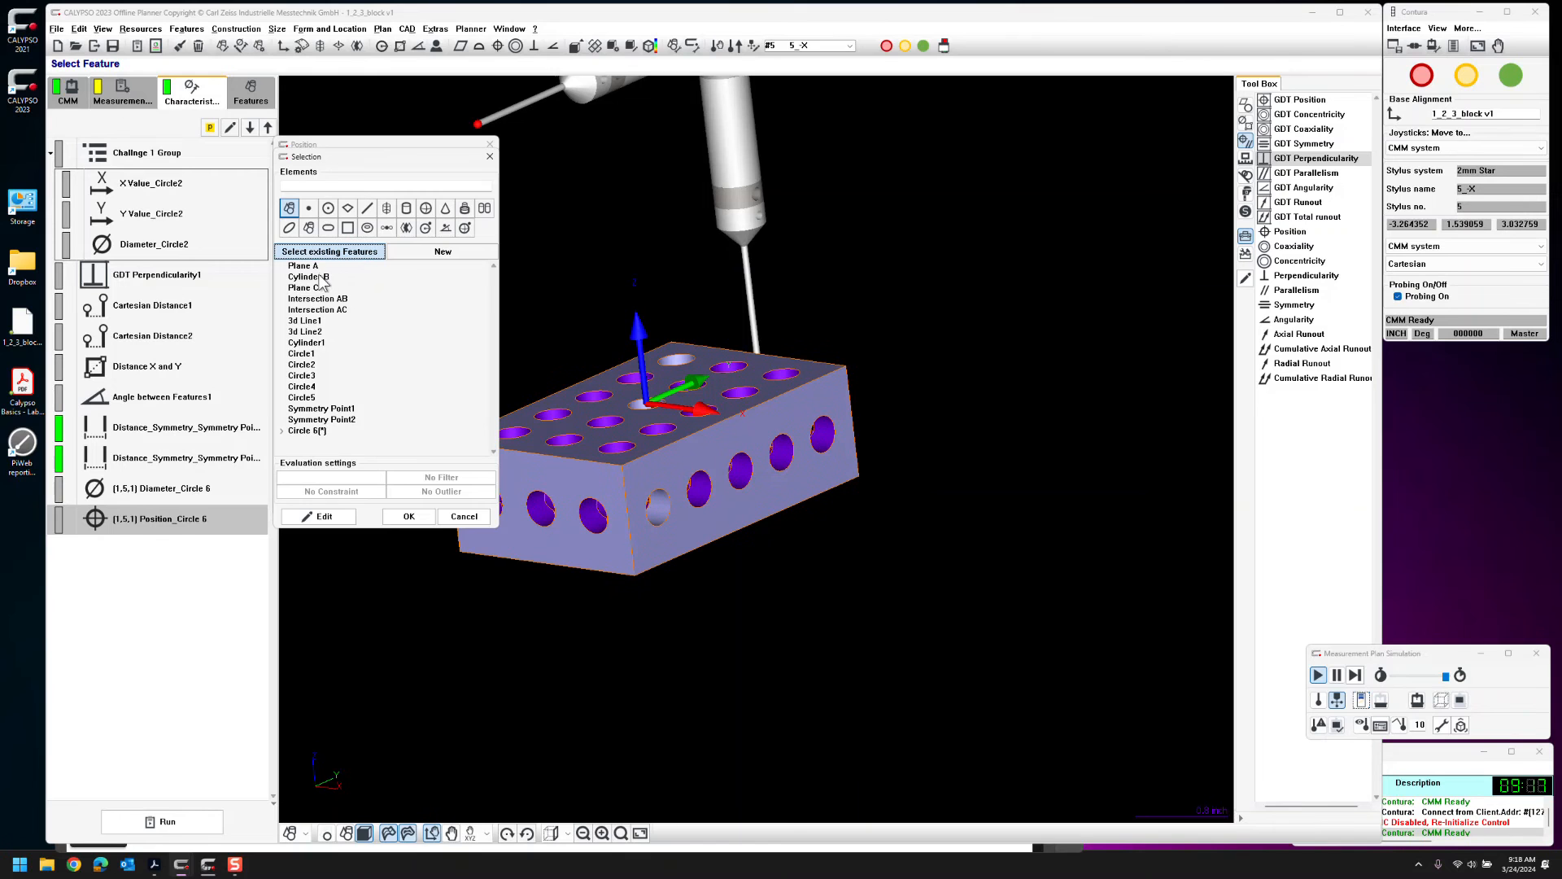
double_click(328, 278)
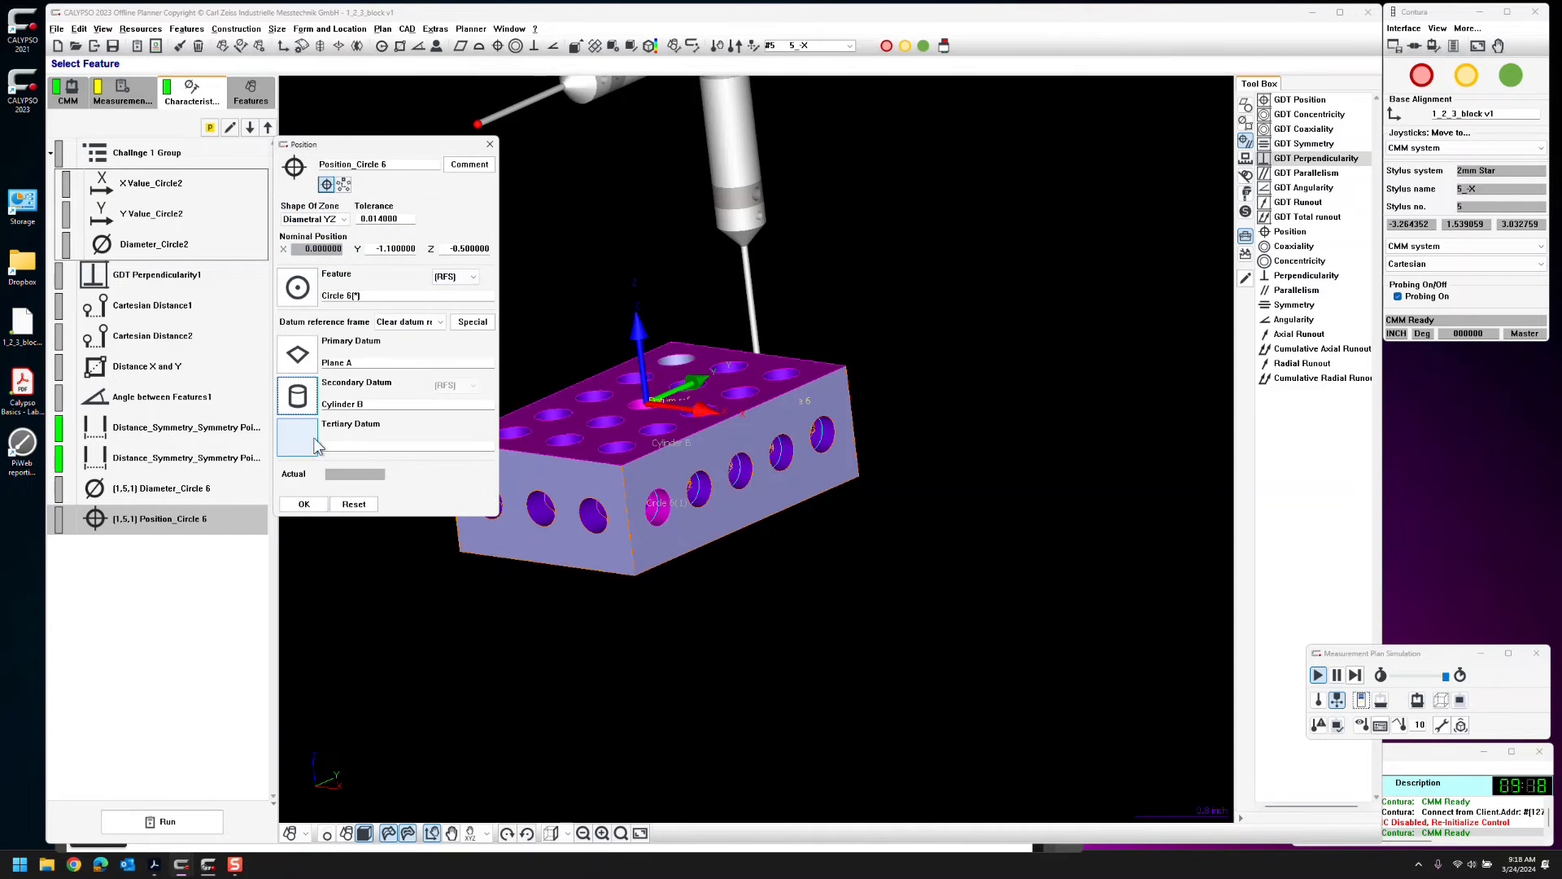
left_click(301, 442)
double_click(329, 288)
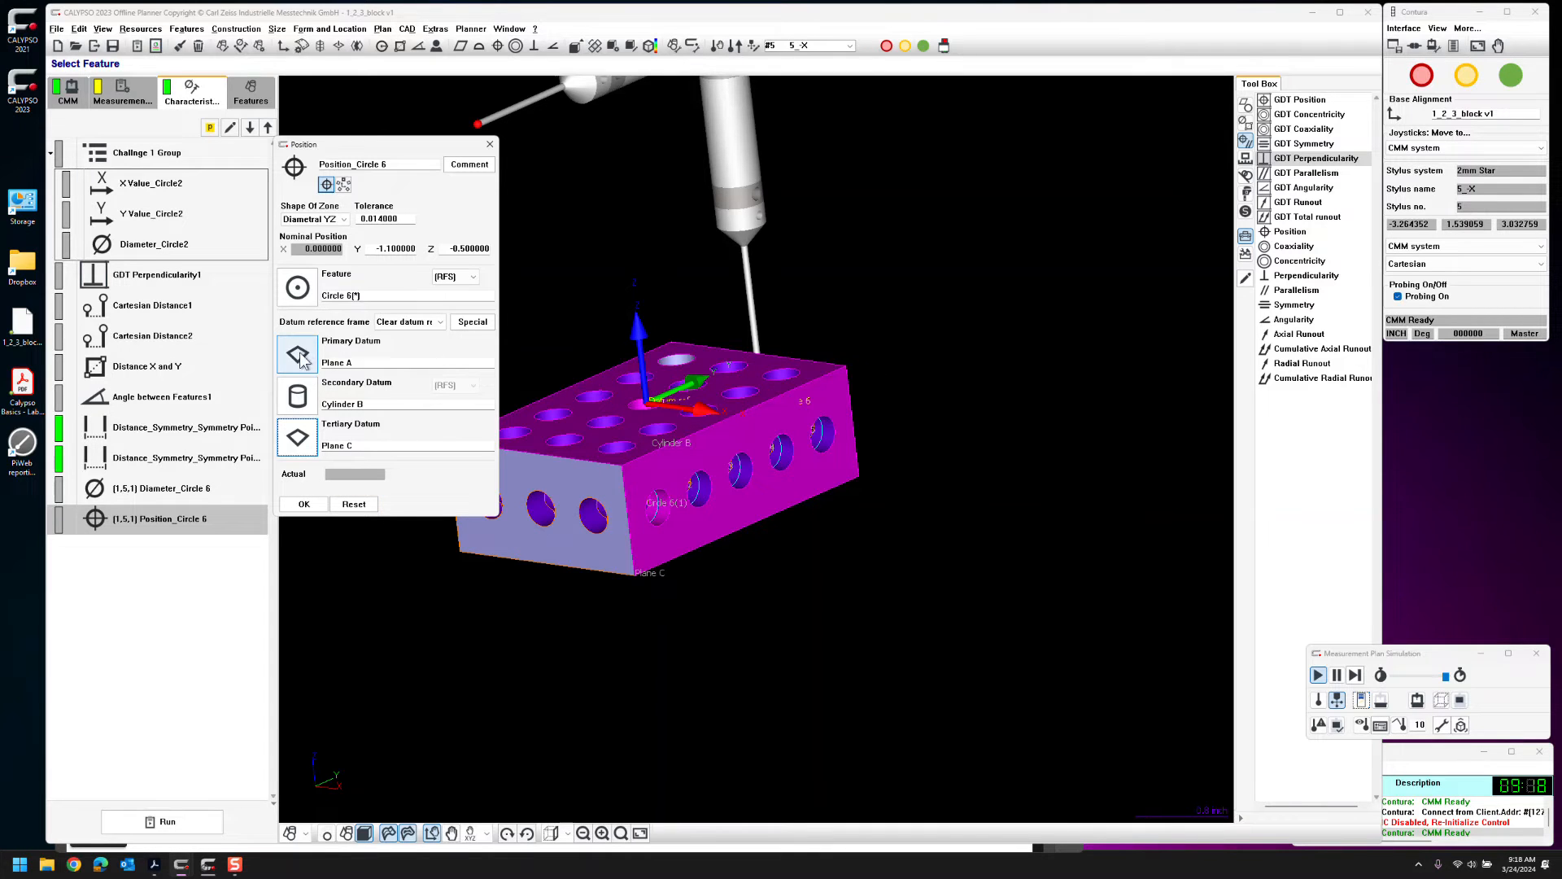
Try Intersection AB and Intersection AC as the position's secondary and tertiary datums, and reset the characteristic to the Base Alignment
left_click(297, 397)
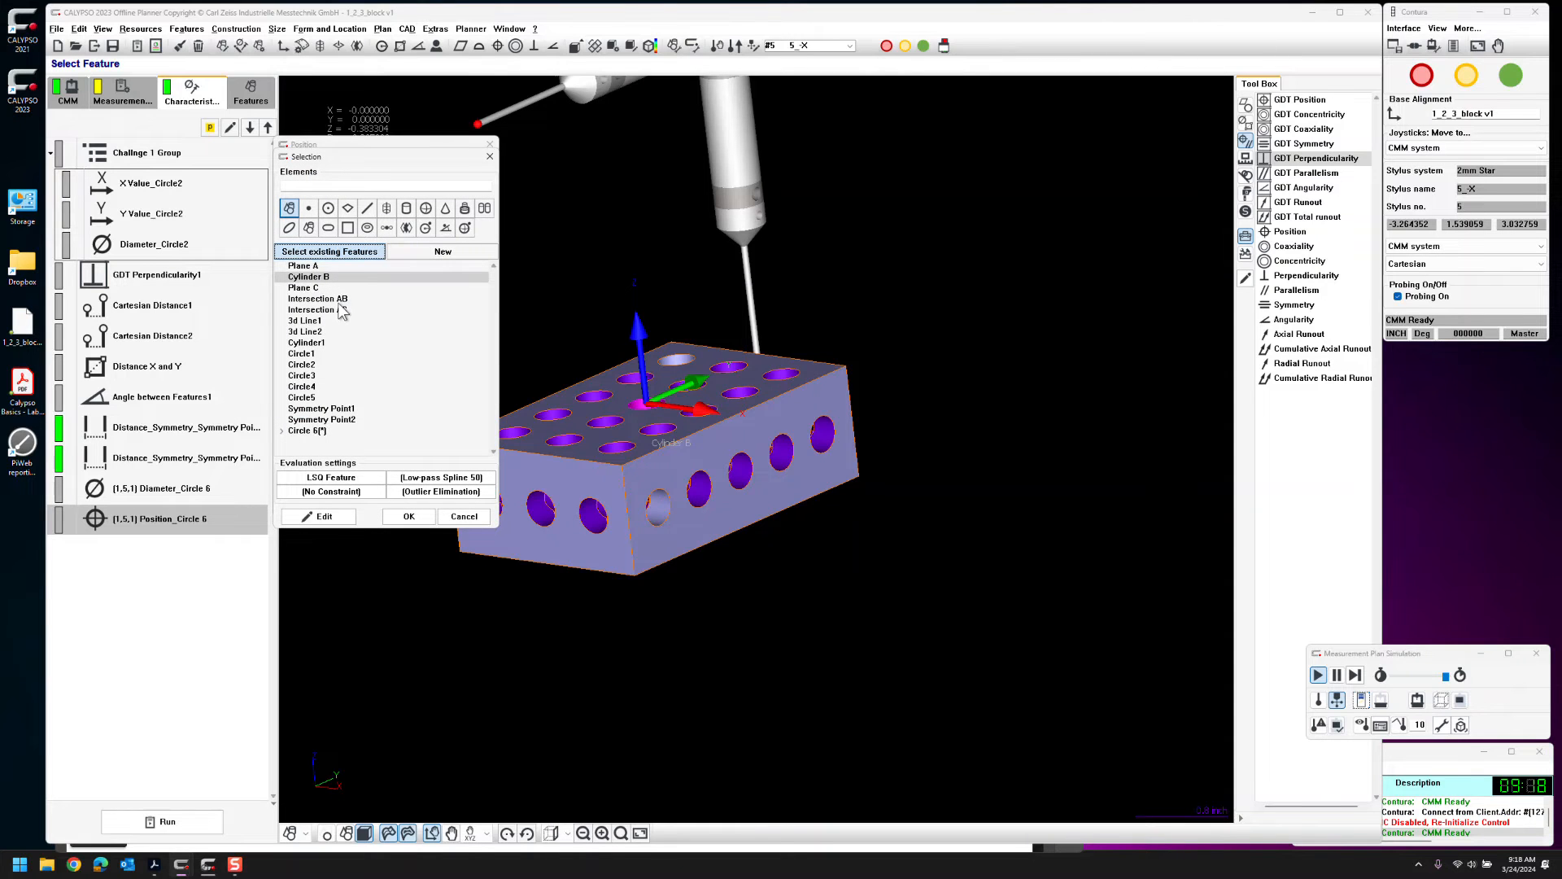
double_click(338, 300)
left_click(303, 445)
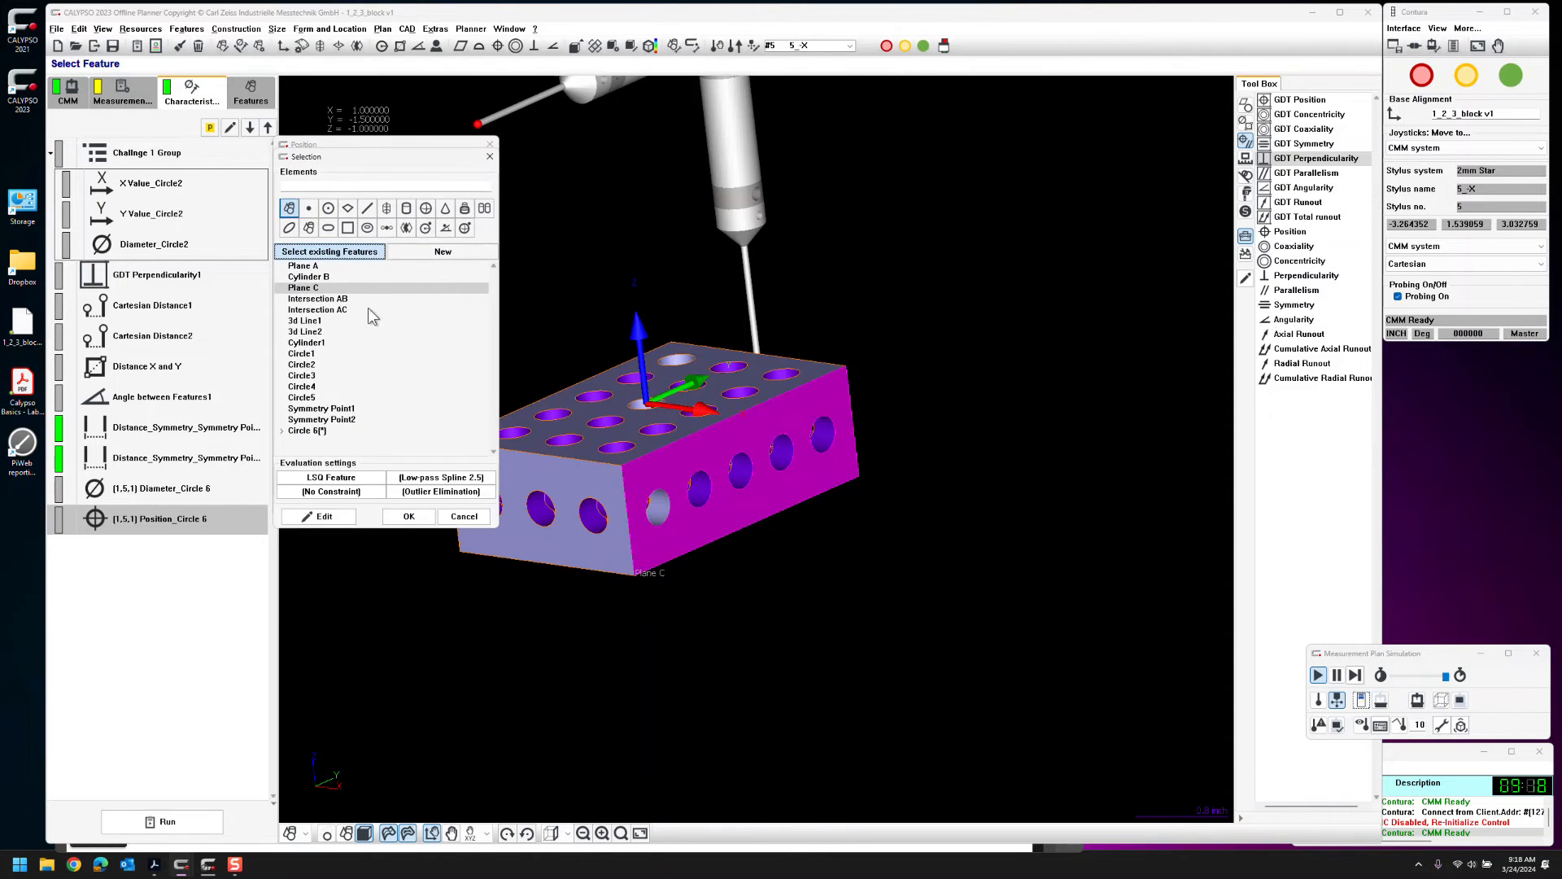
double_click(342, 310)
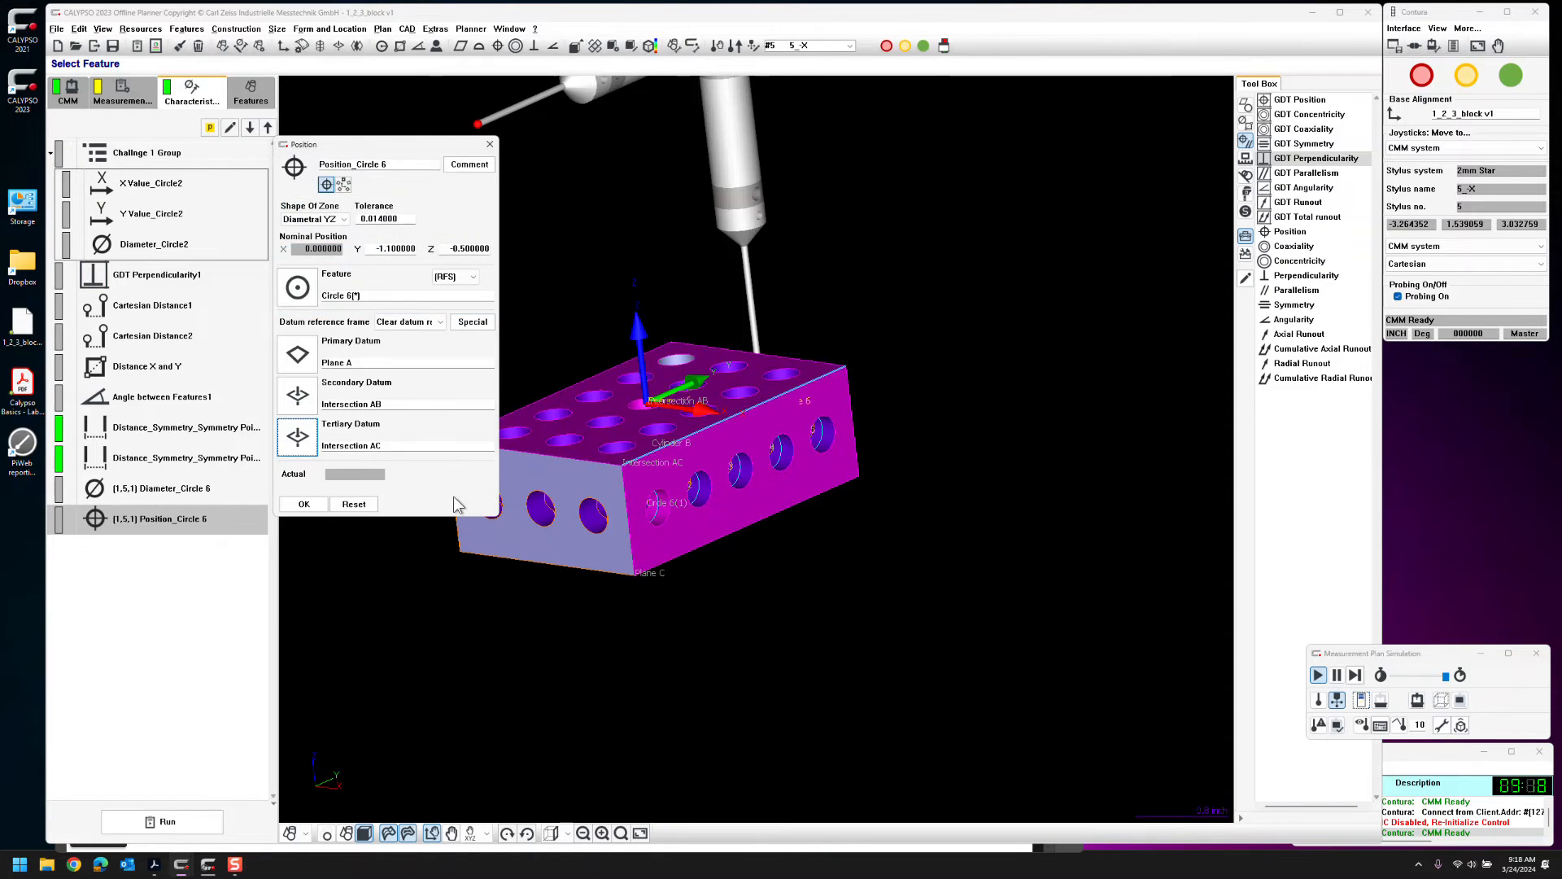
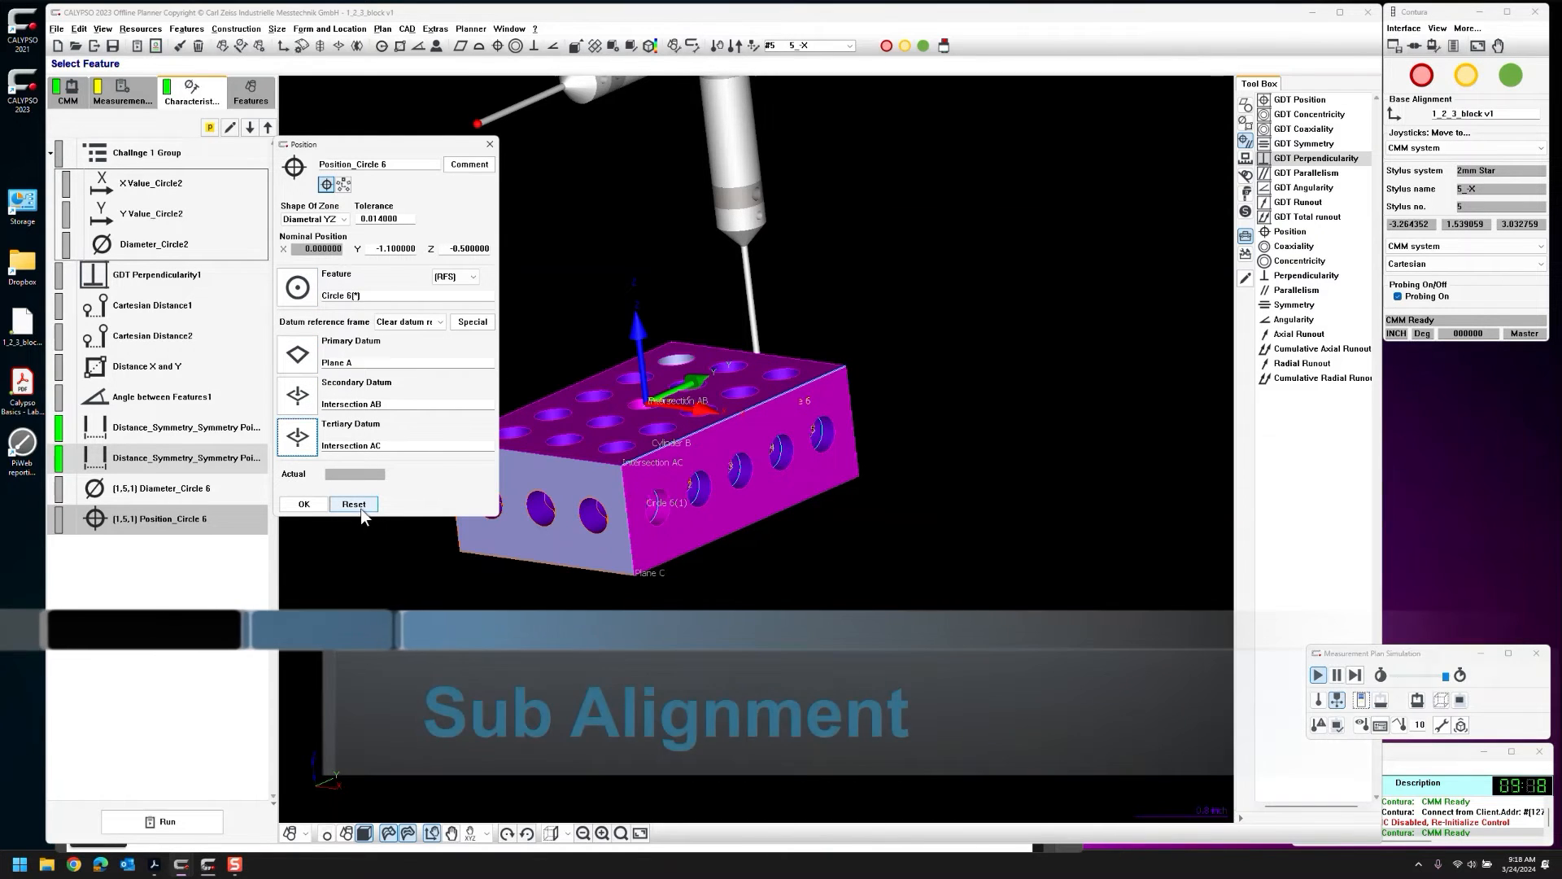
left_click(354, 505)
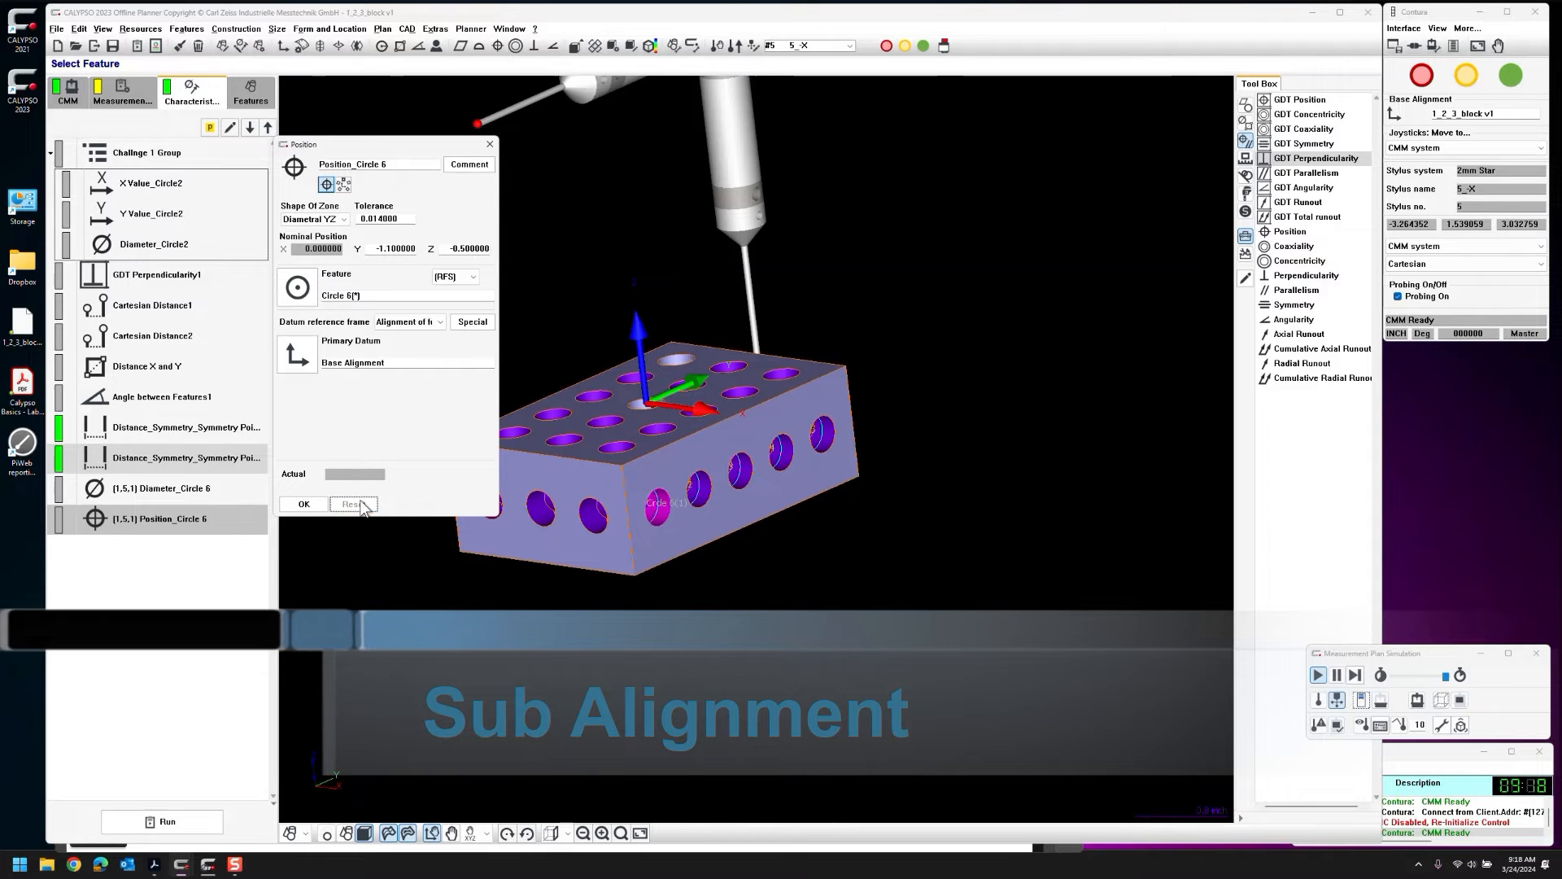
left_click(304, 504)
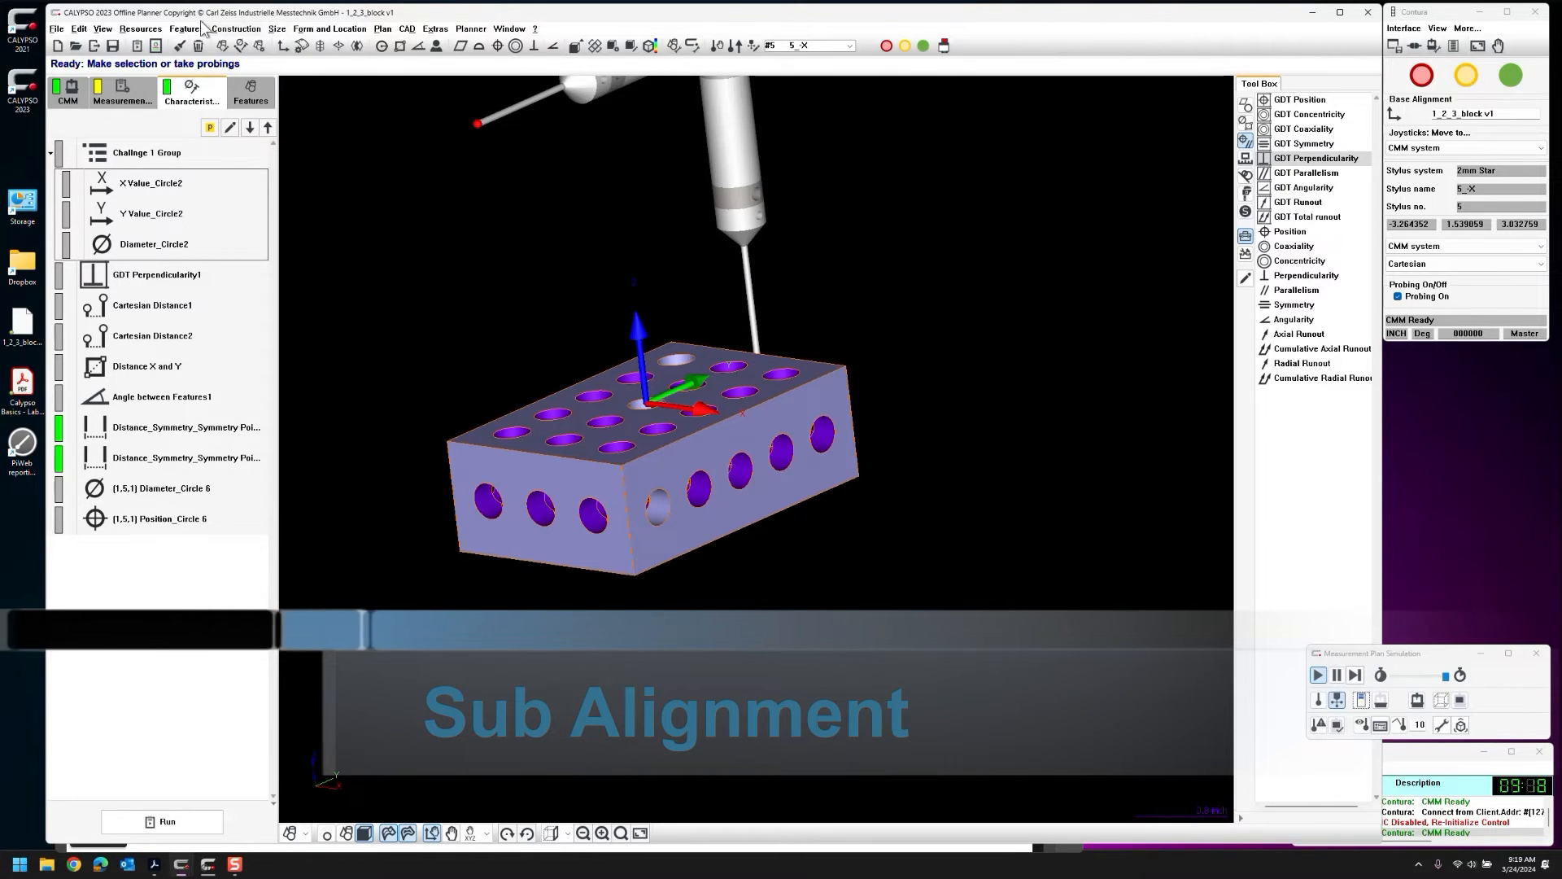
Create a secondary alignment, move it to the start of the characteristics above Challnge 1 Group, and open its definition
left_click(155, 30)
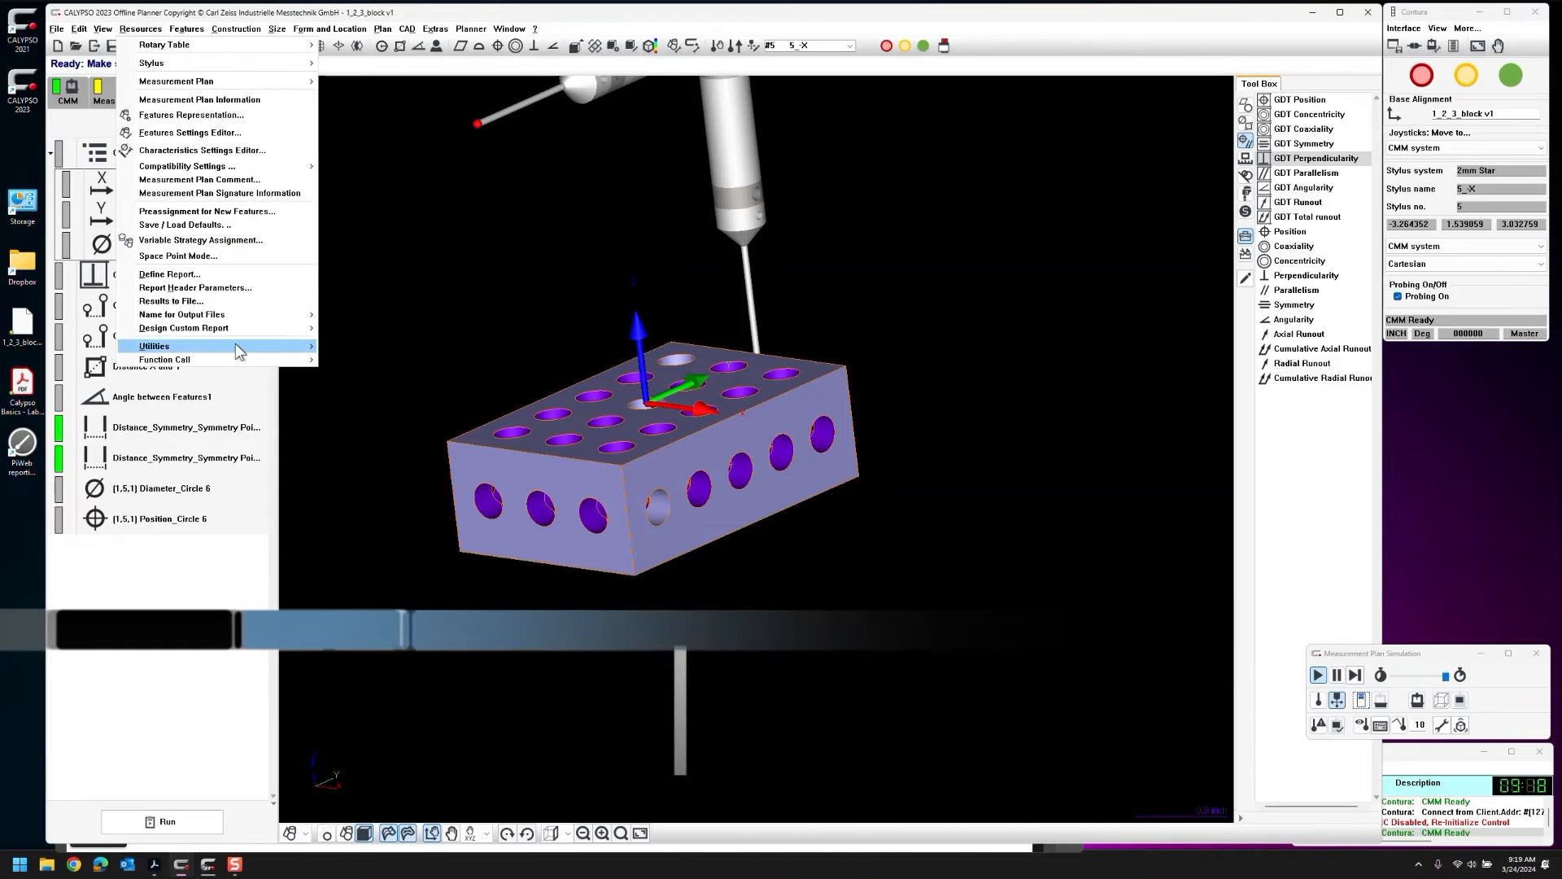
mouse_move(268, 346)
left_click(358, 348)
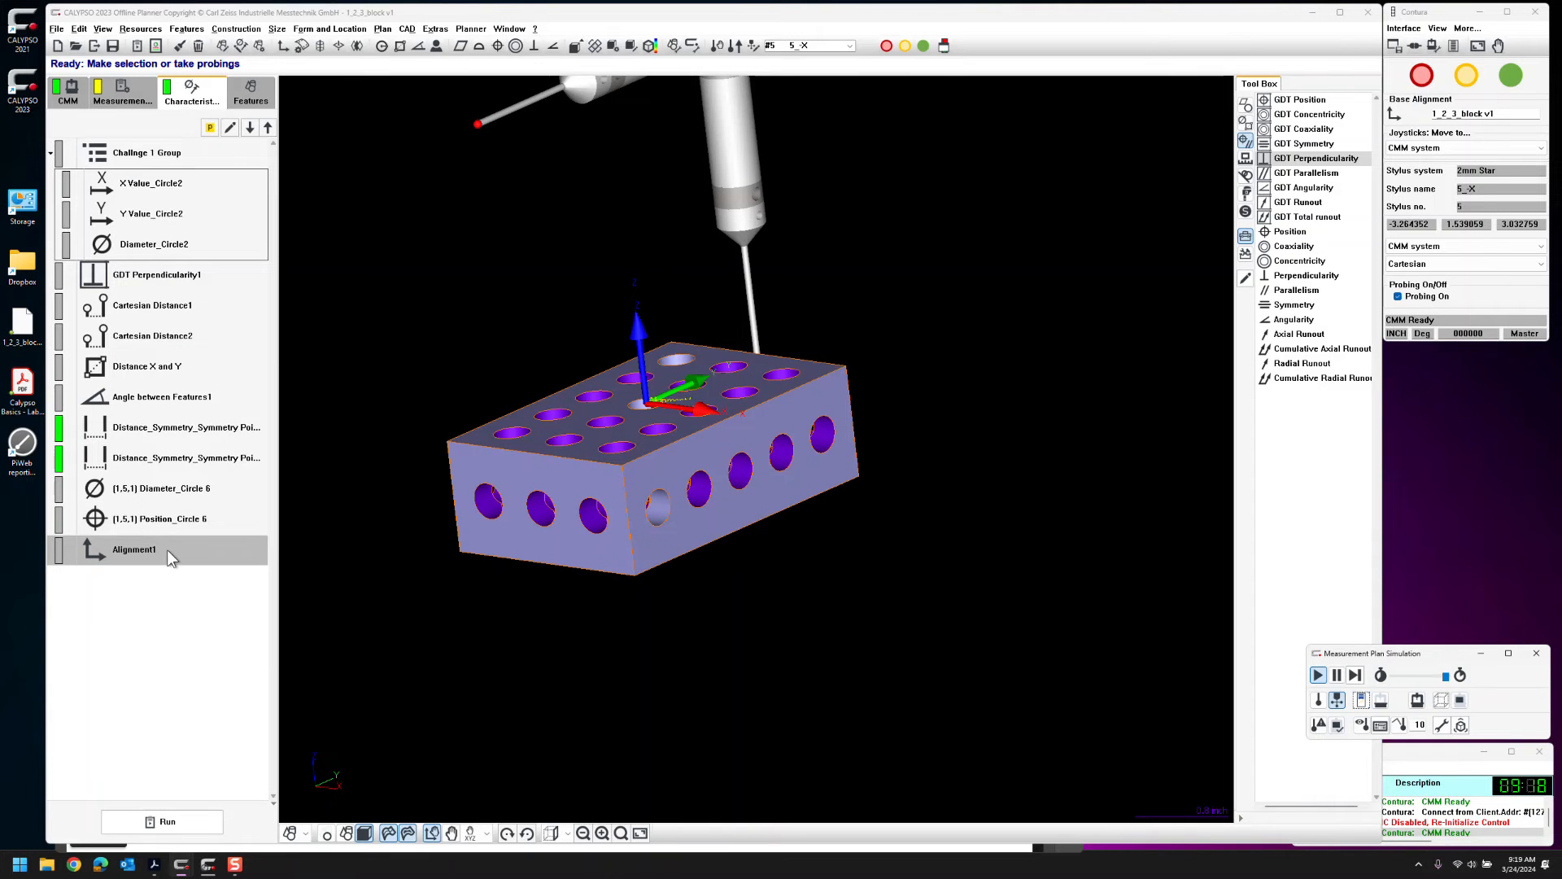
double_click(169, 152)
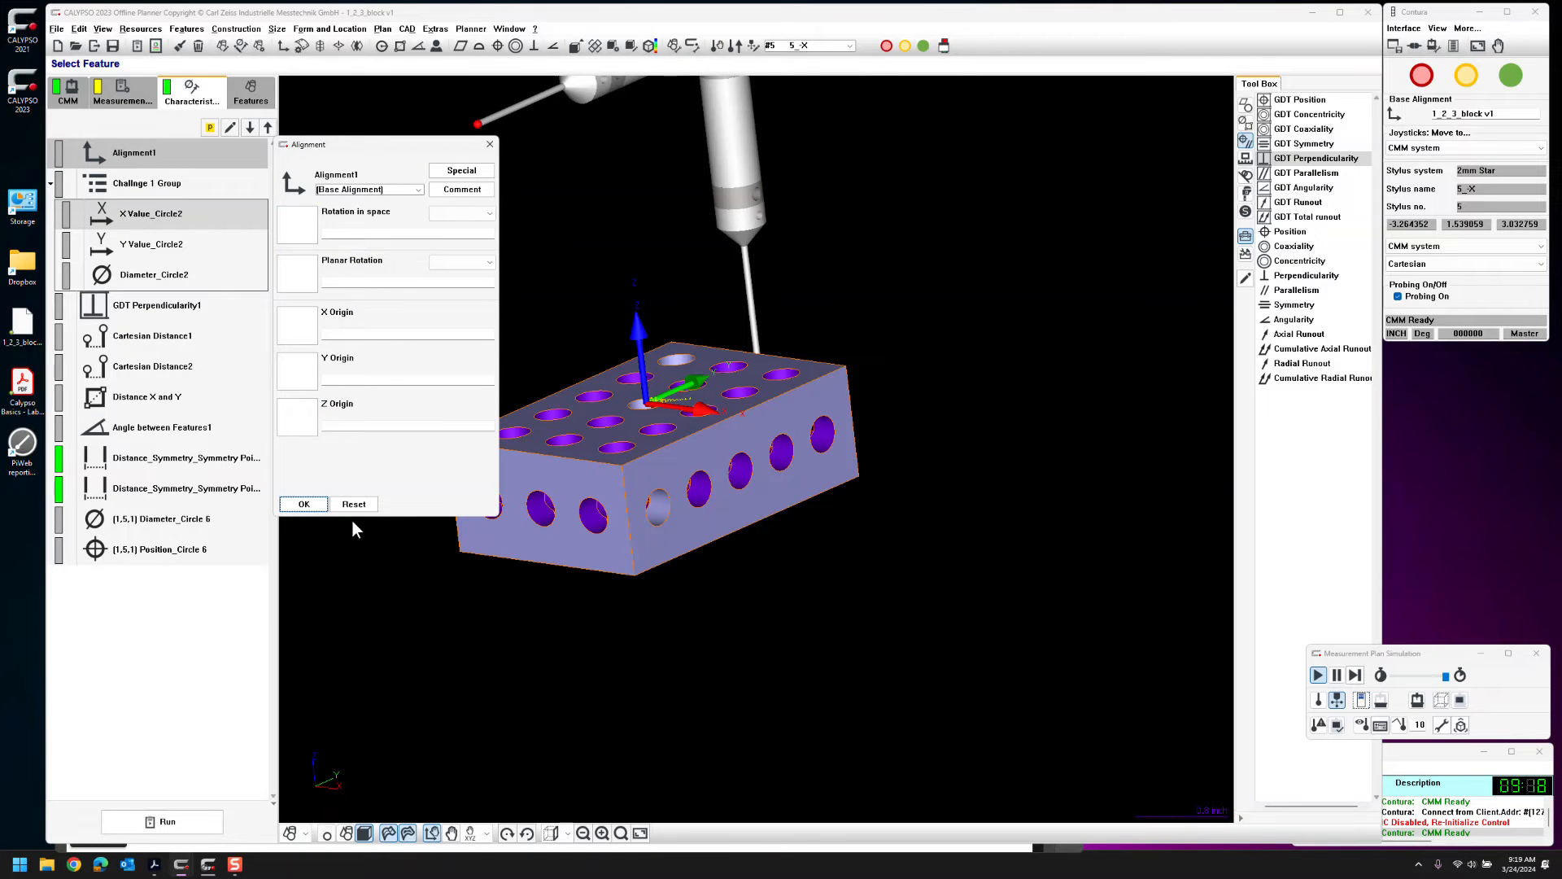
Set the new alignment's rotation in space to Plane A and its planar rotation to Intersection AC along +Y Axis
left_click(297, 226)
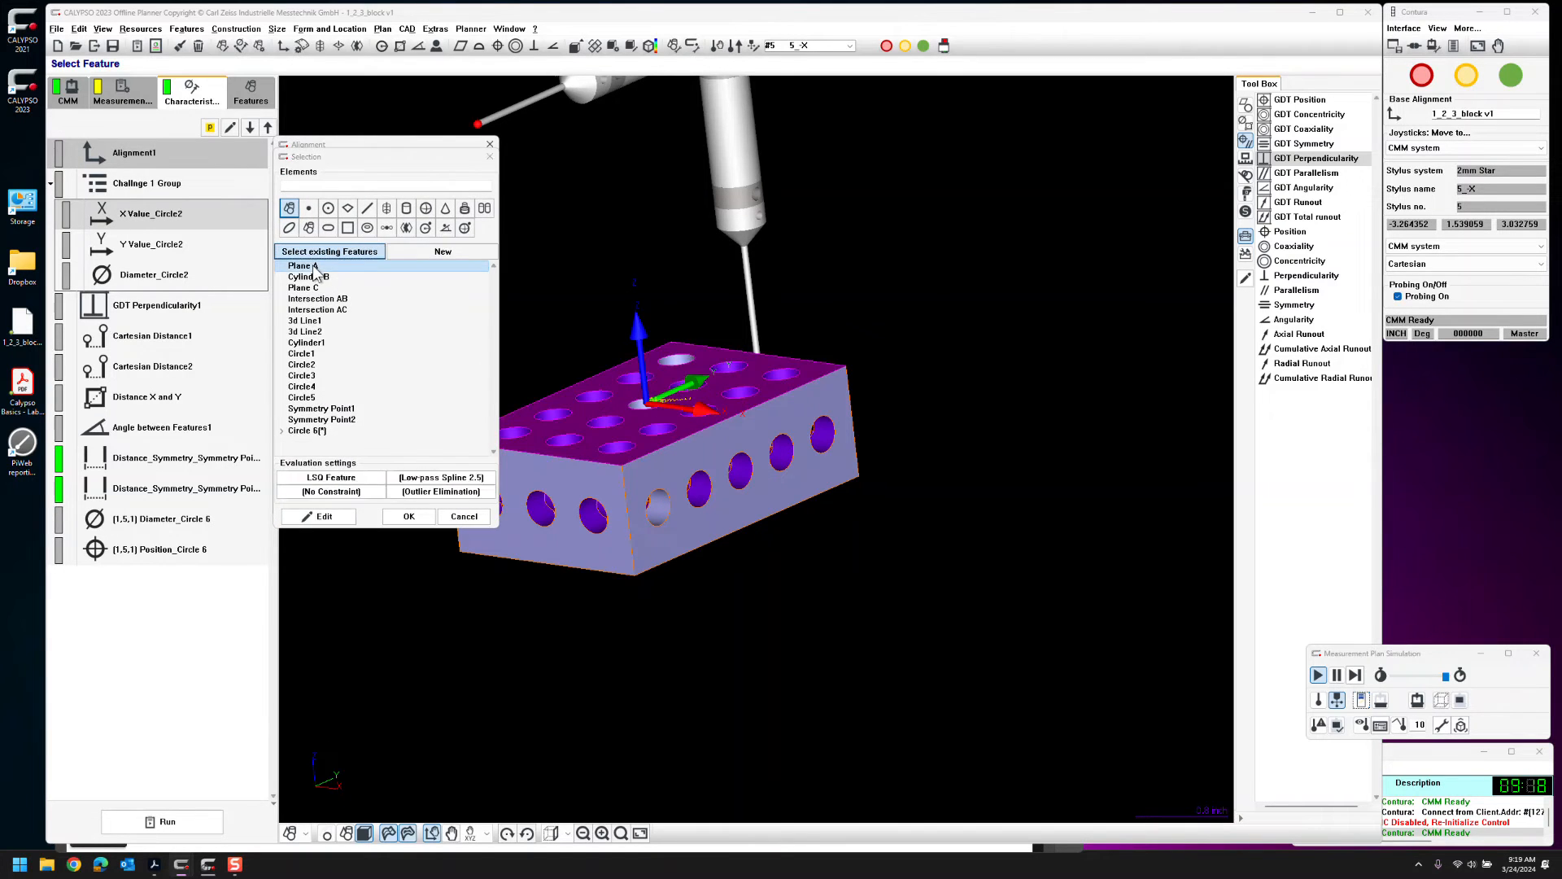
double_click(313, 266)
left_click(305, 284)
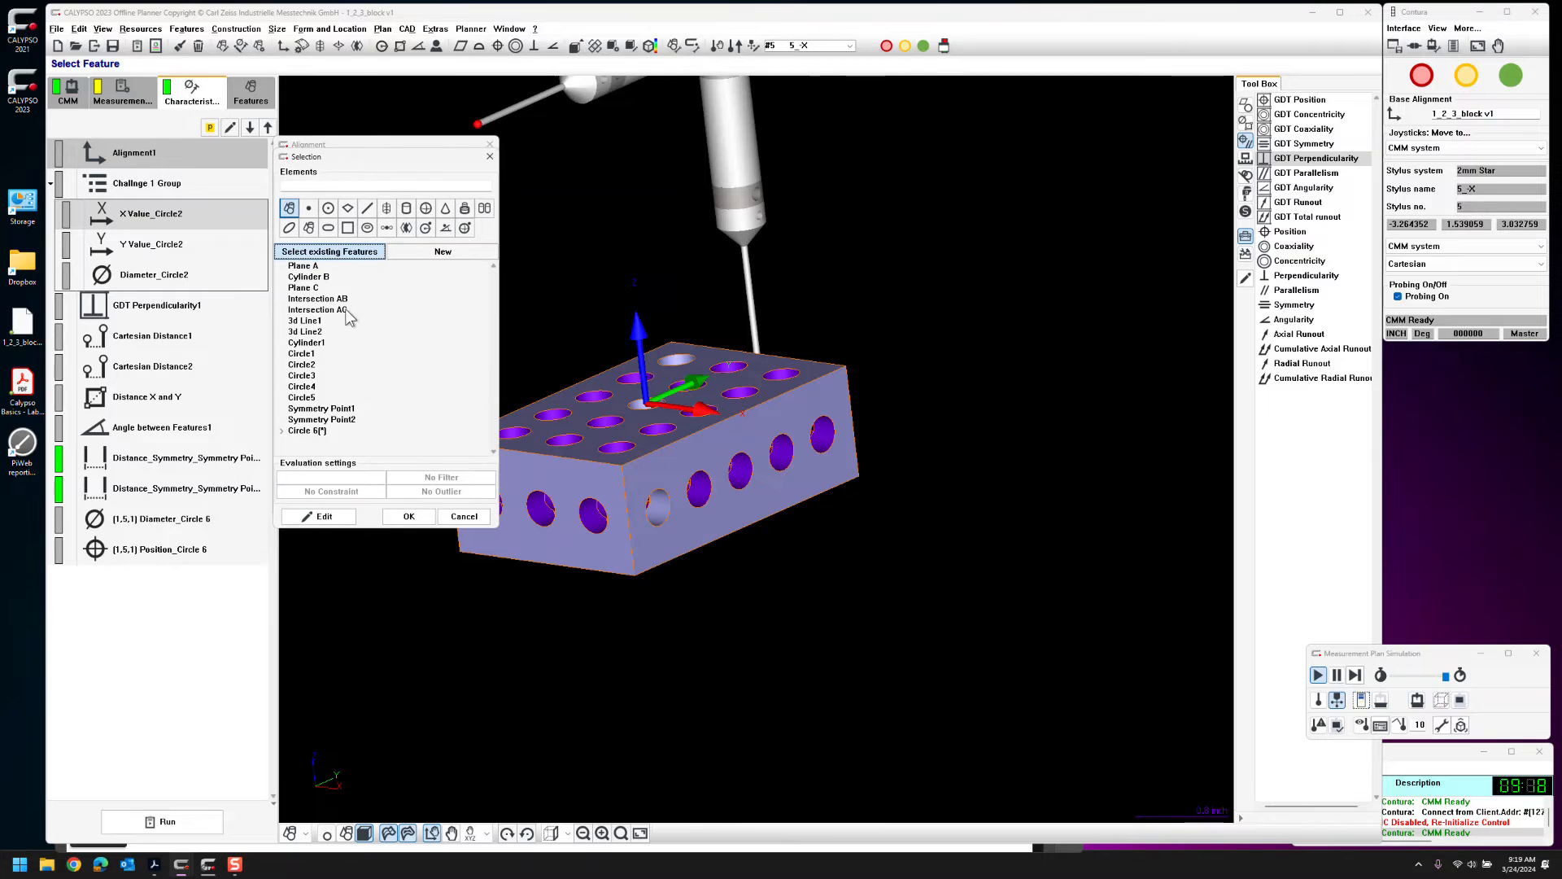
left_click(342, 299)
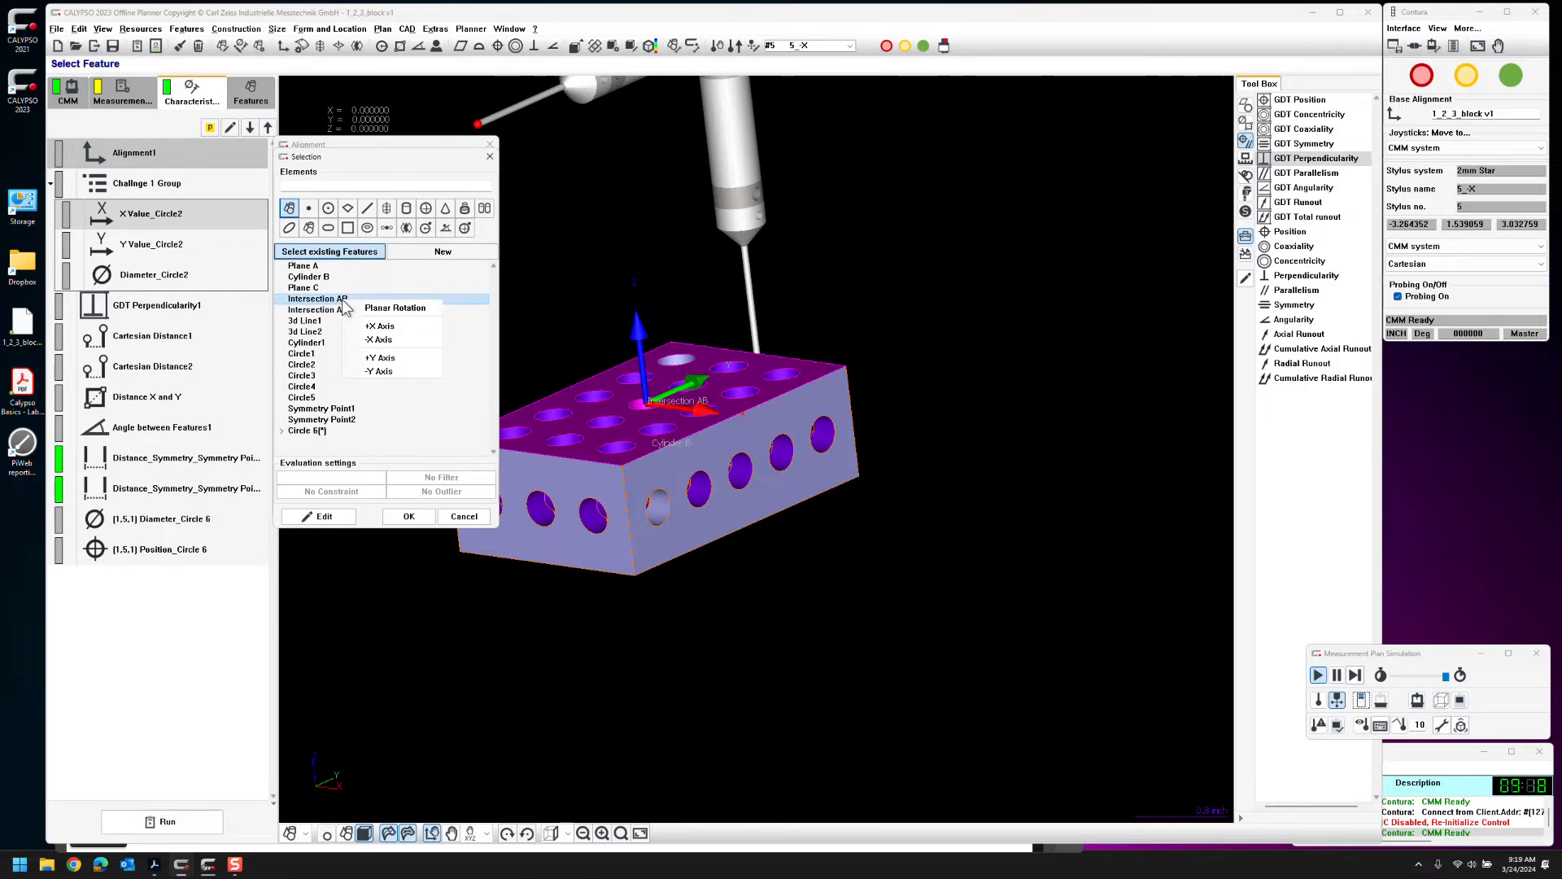
left_click(397, 326)
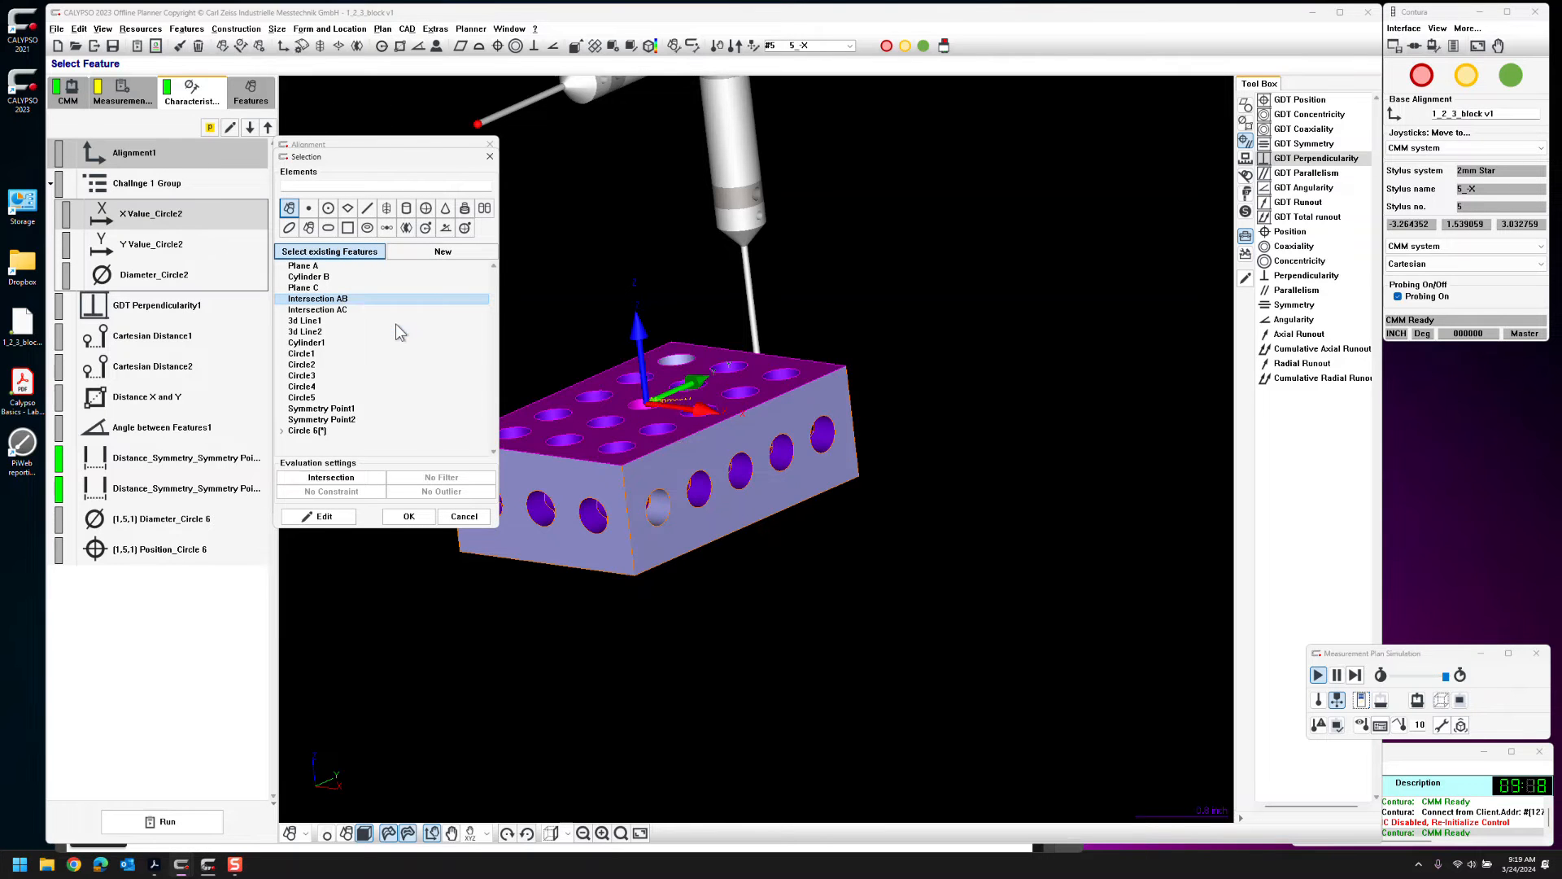
left_click(346, 310)
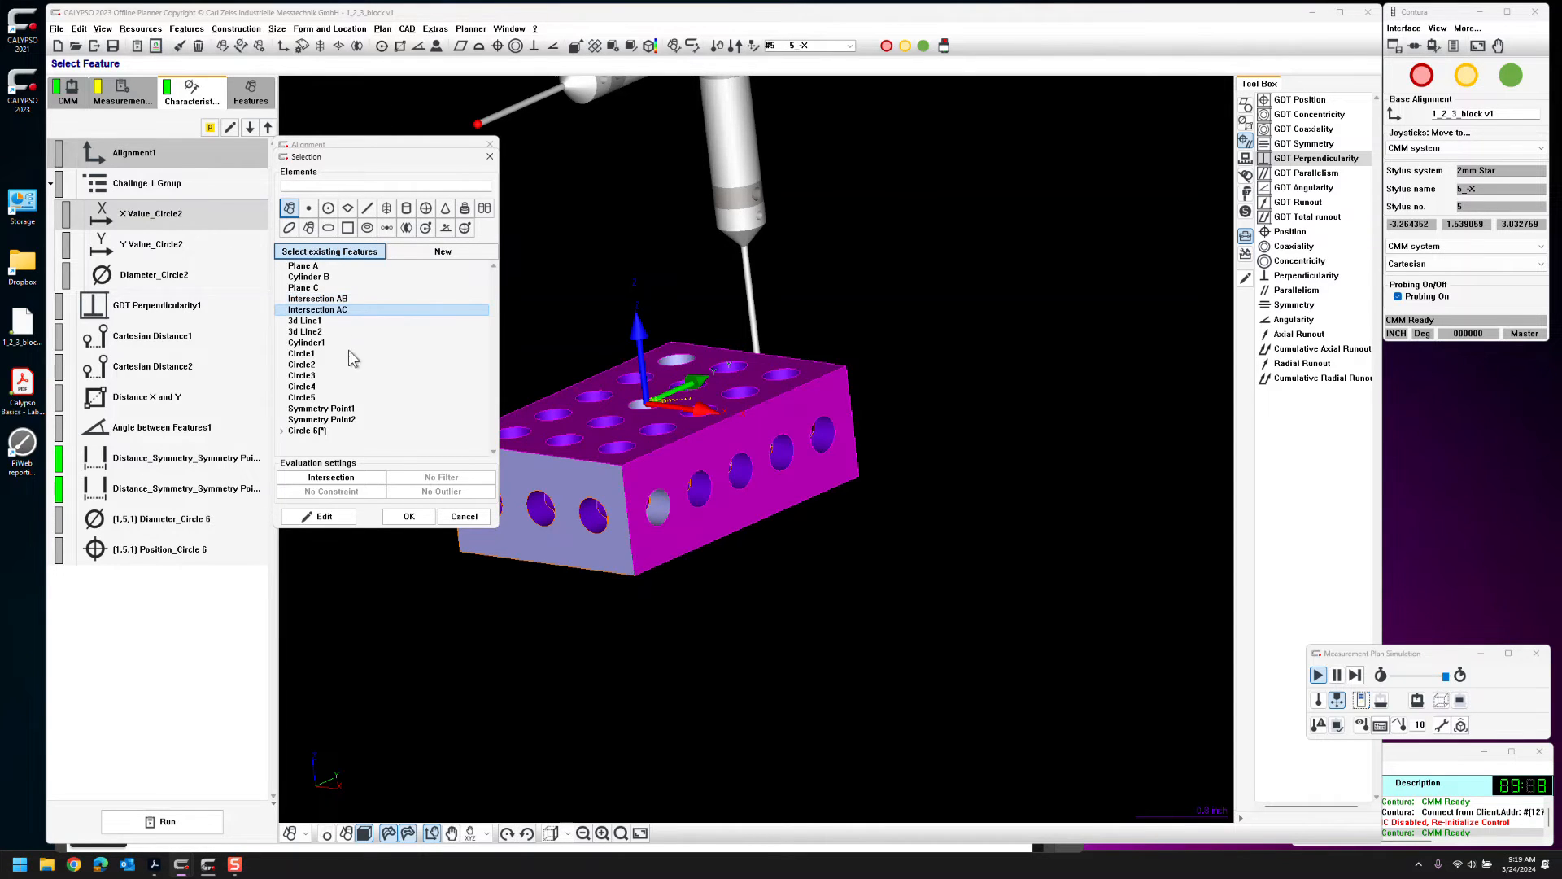
left_click(407, 515)
Set the new alignment's X and Y origins to Intersection AB and its Z origin to Plane A
left_click(299, 327)
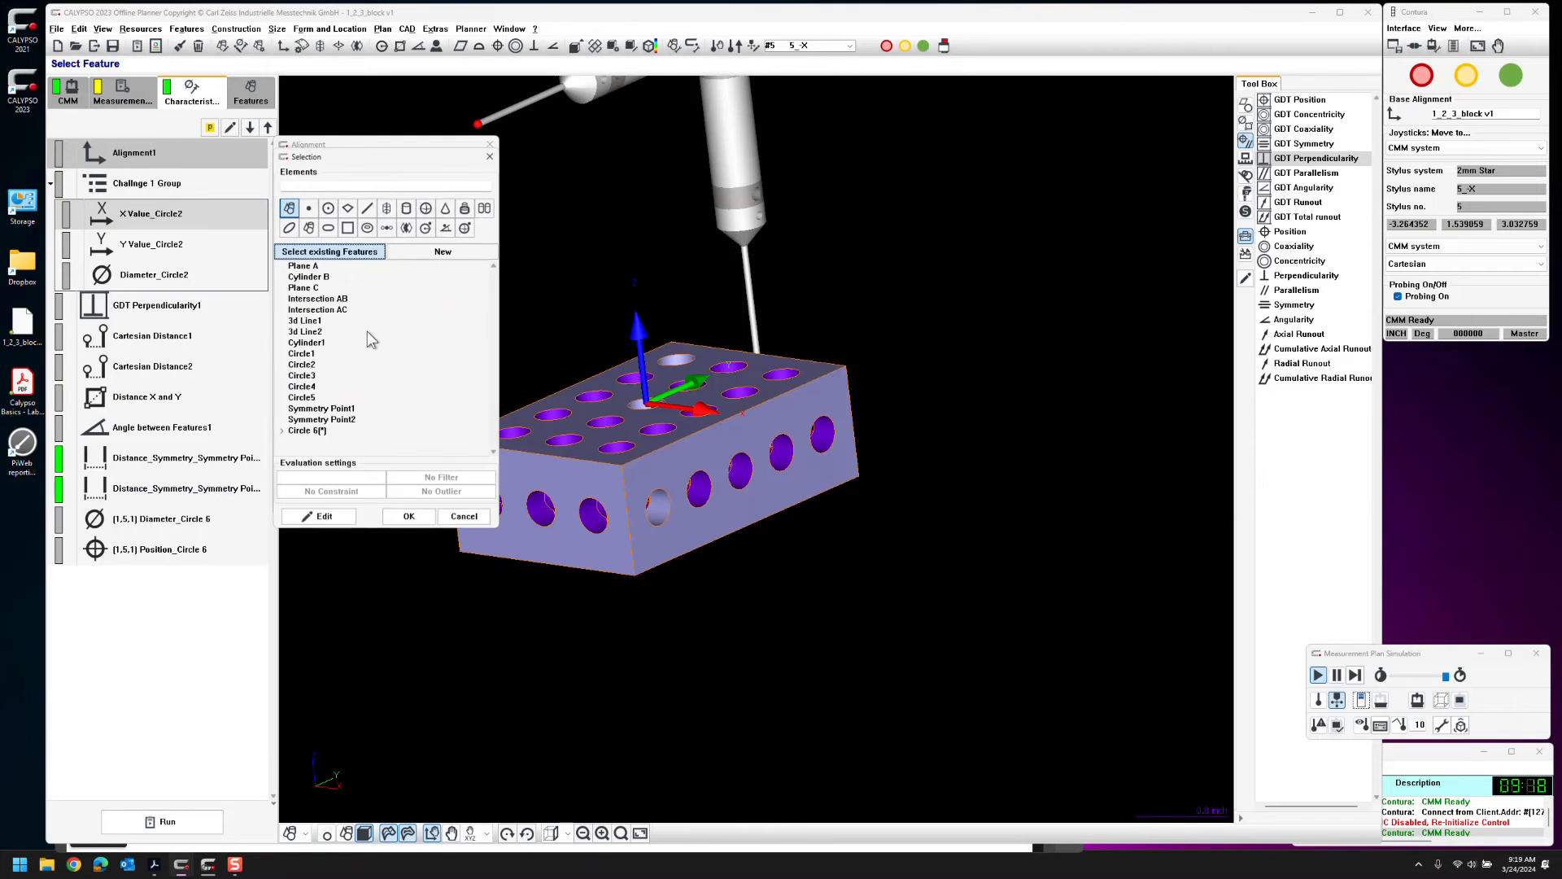
double_click(336, 301)
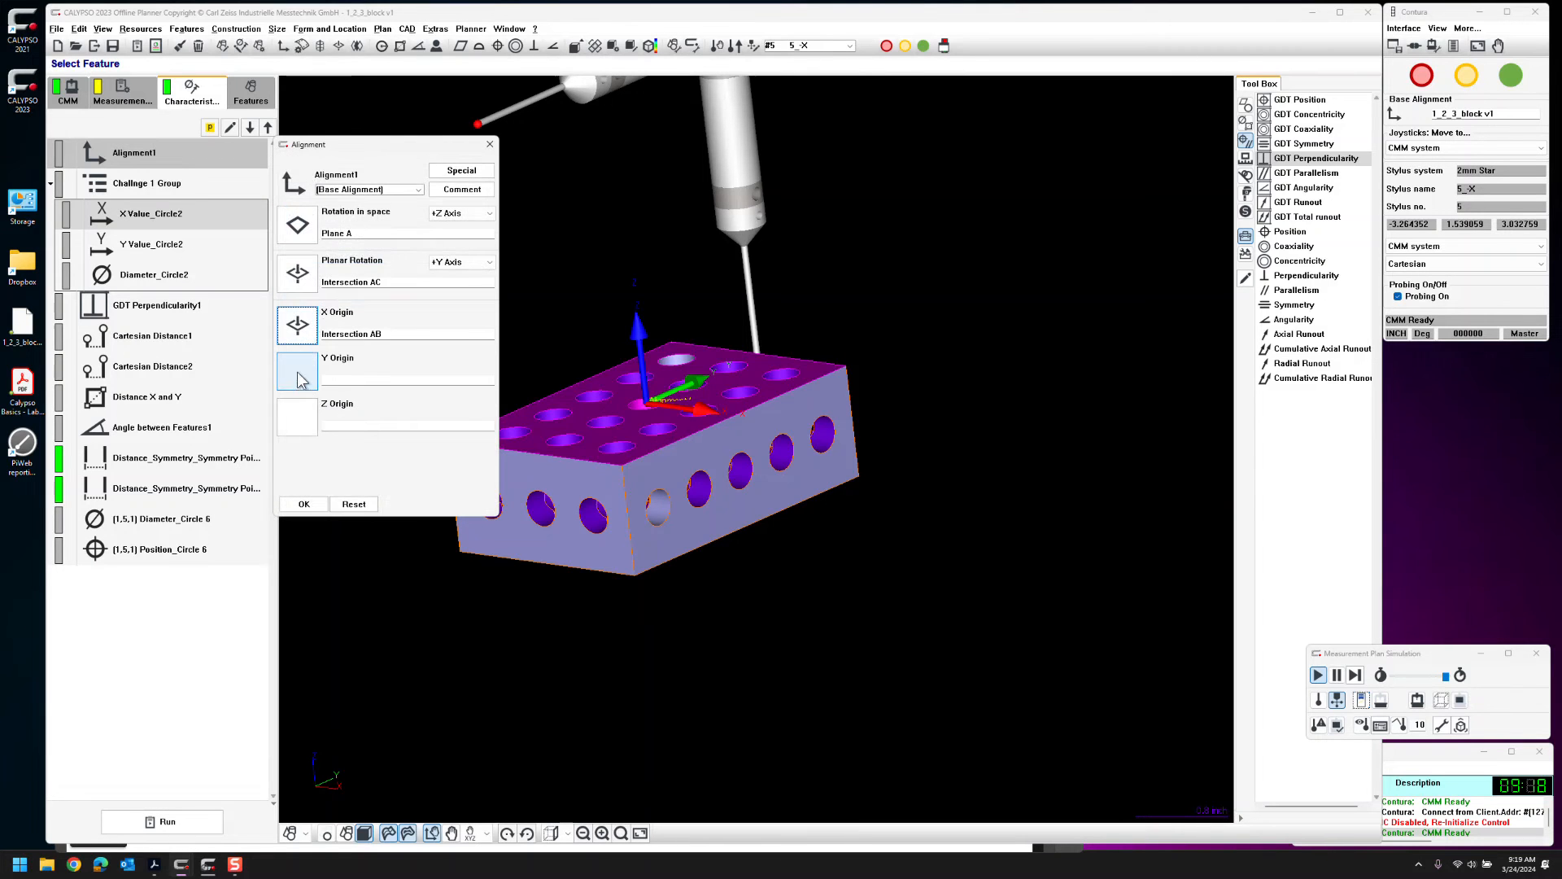
left_click(300, 377)
double_click(339, 299)
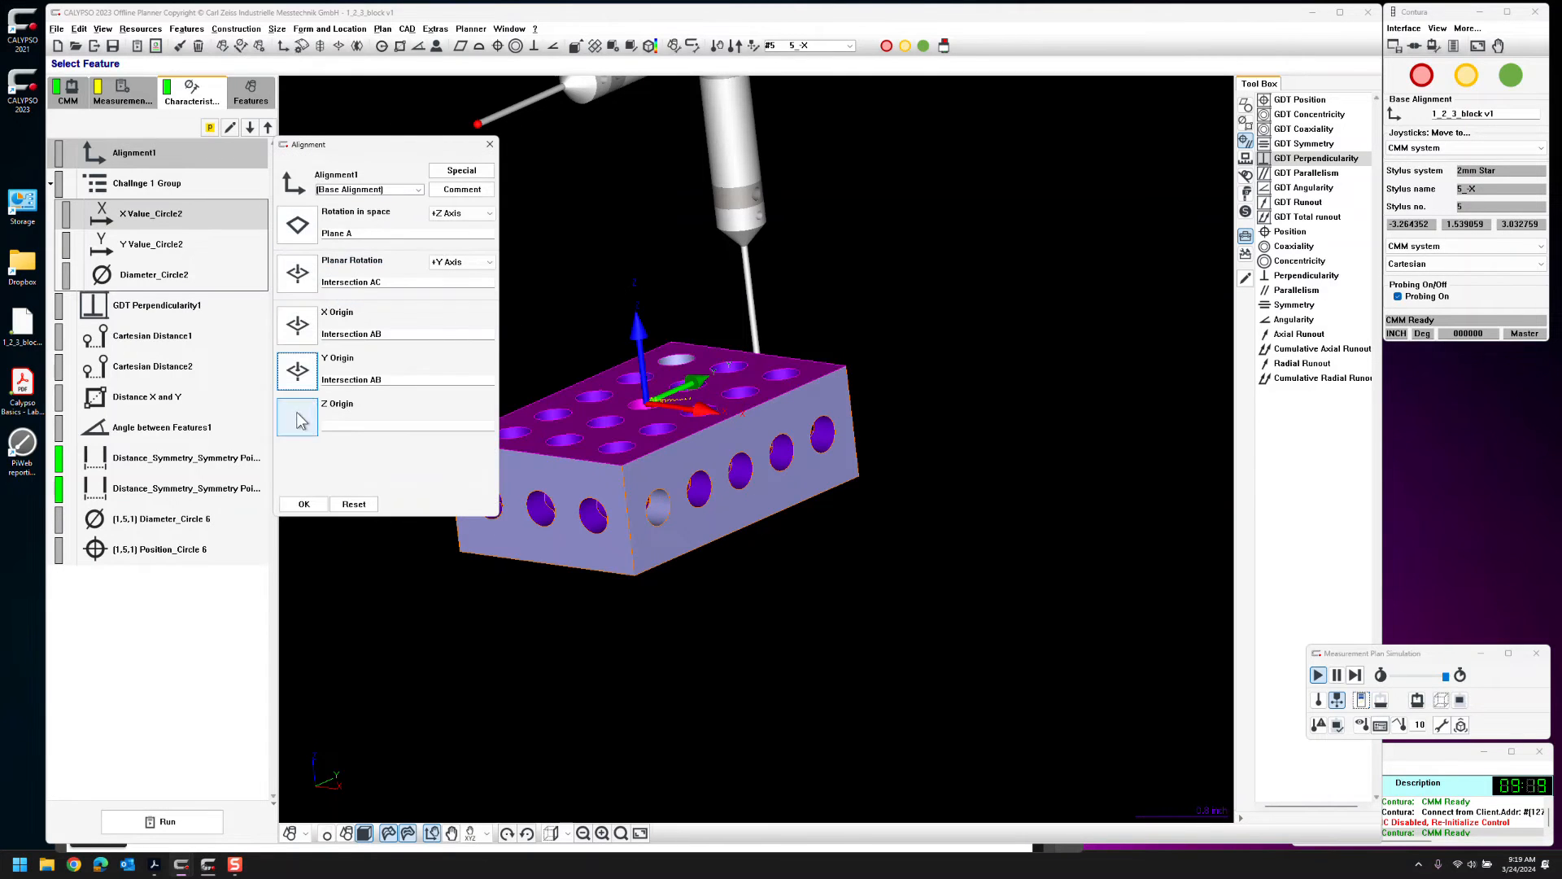
left_click(301, 418)
double_click(313, 266)
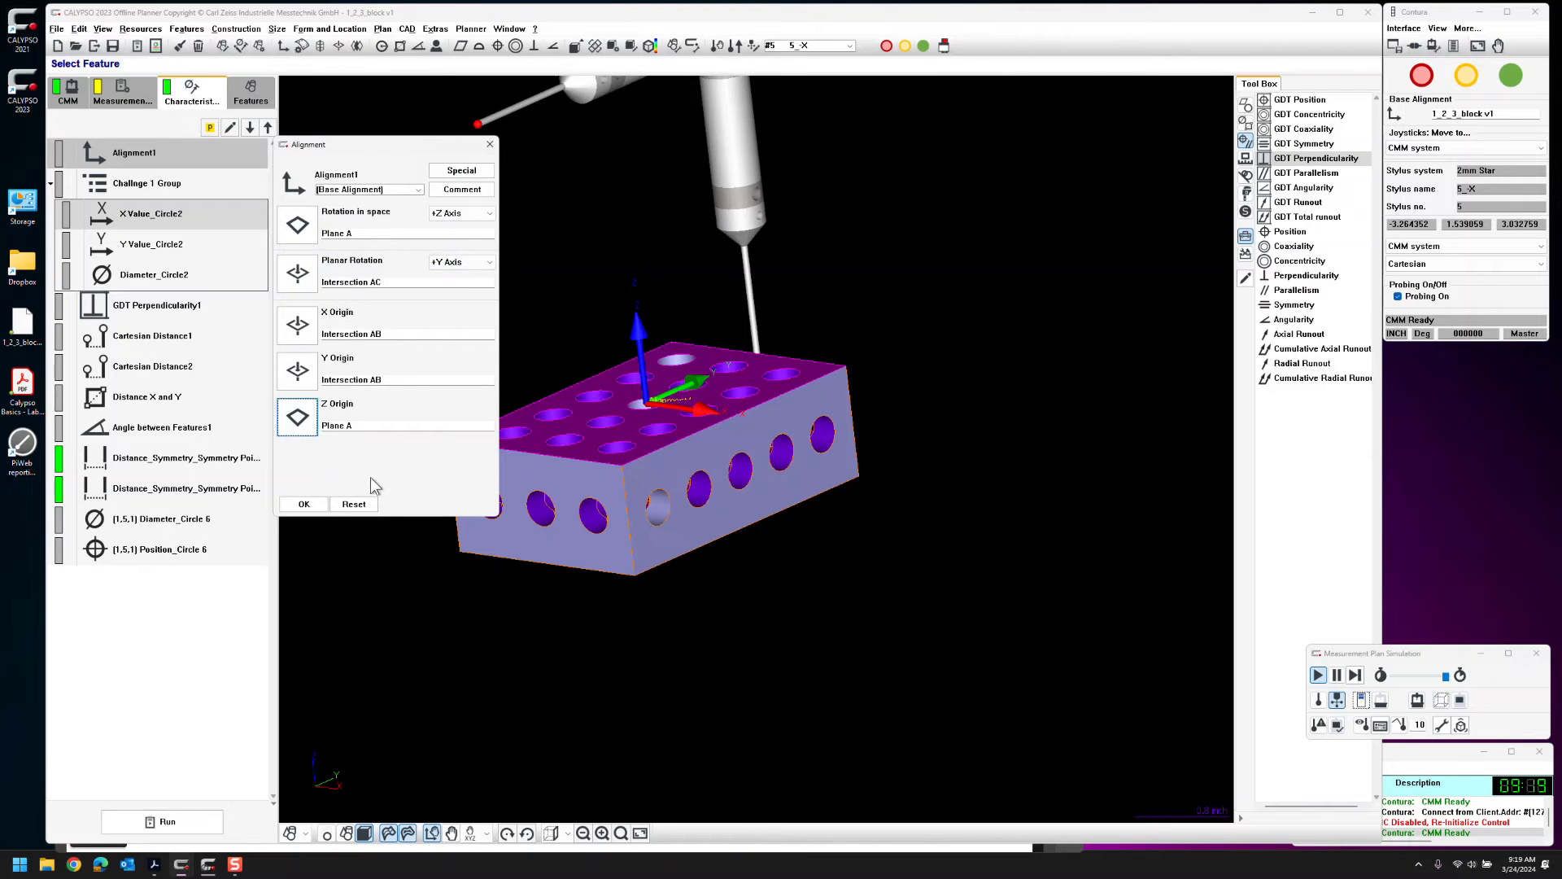
Rename the new alignment as Alignment ABC and accept its definition
left_click(462, 189)
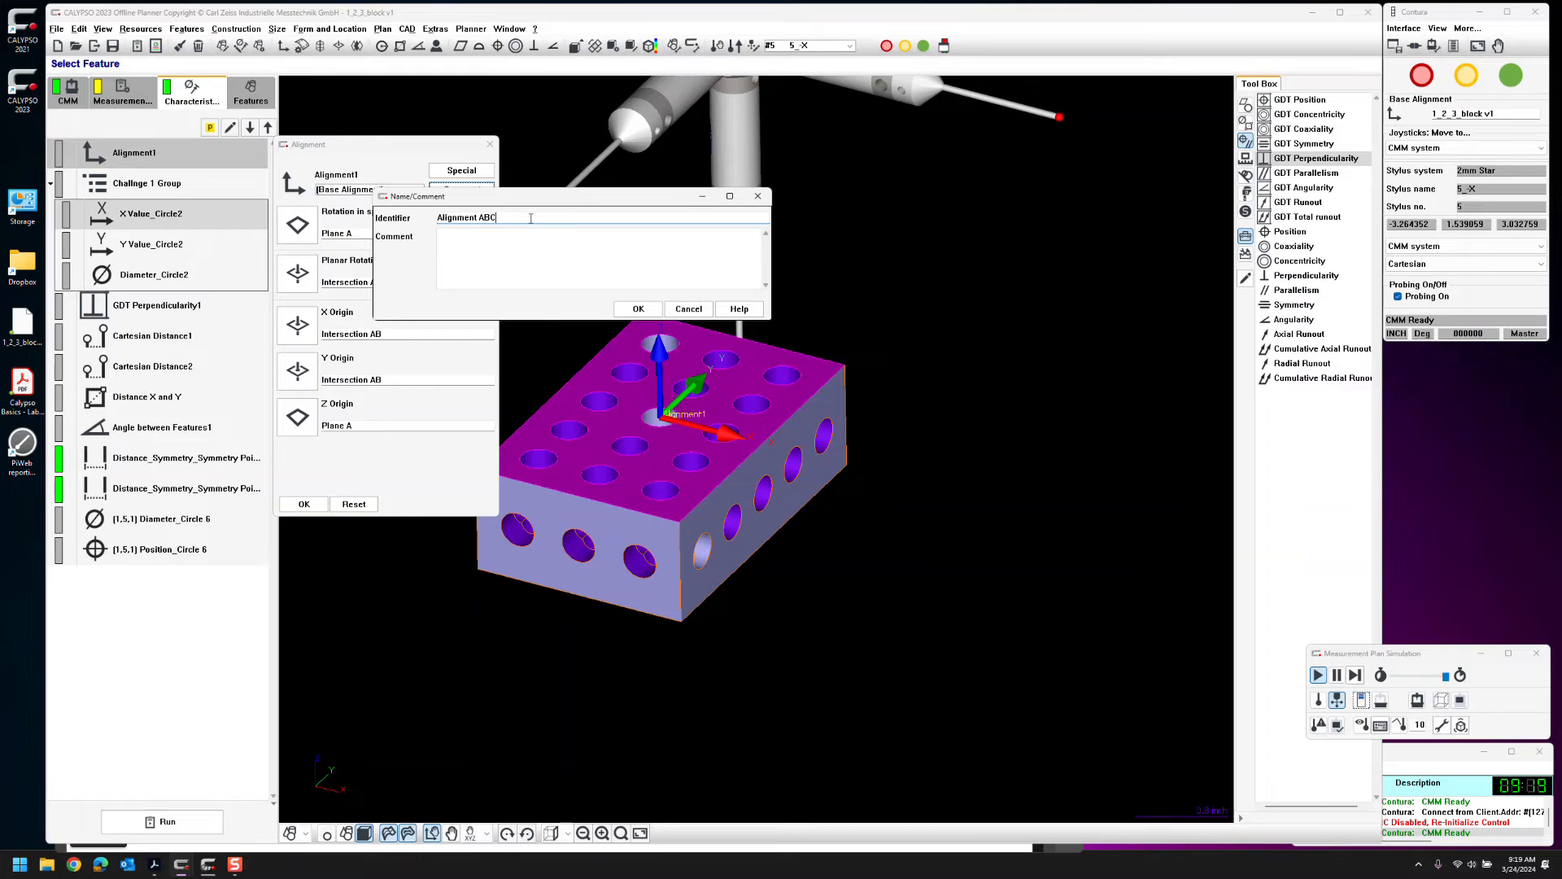
left_click(639, 308)
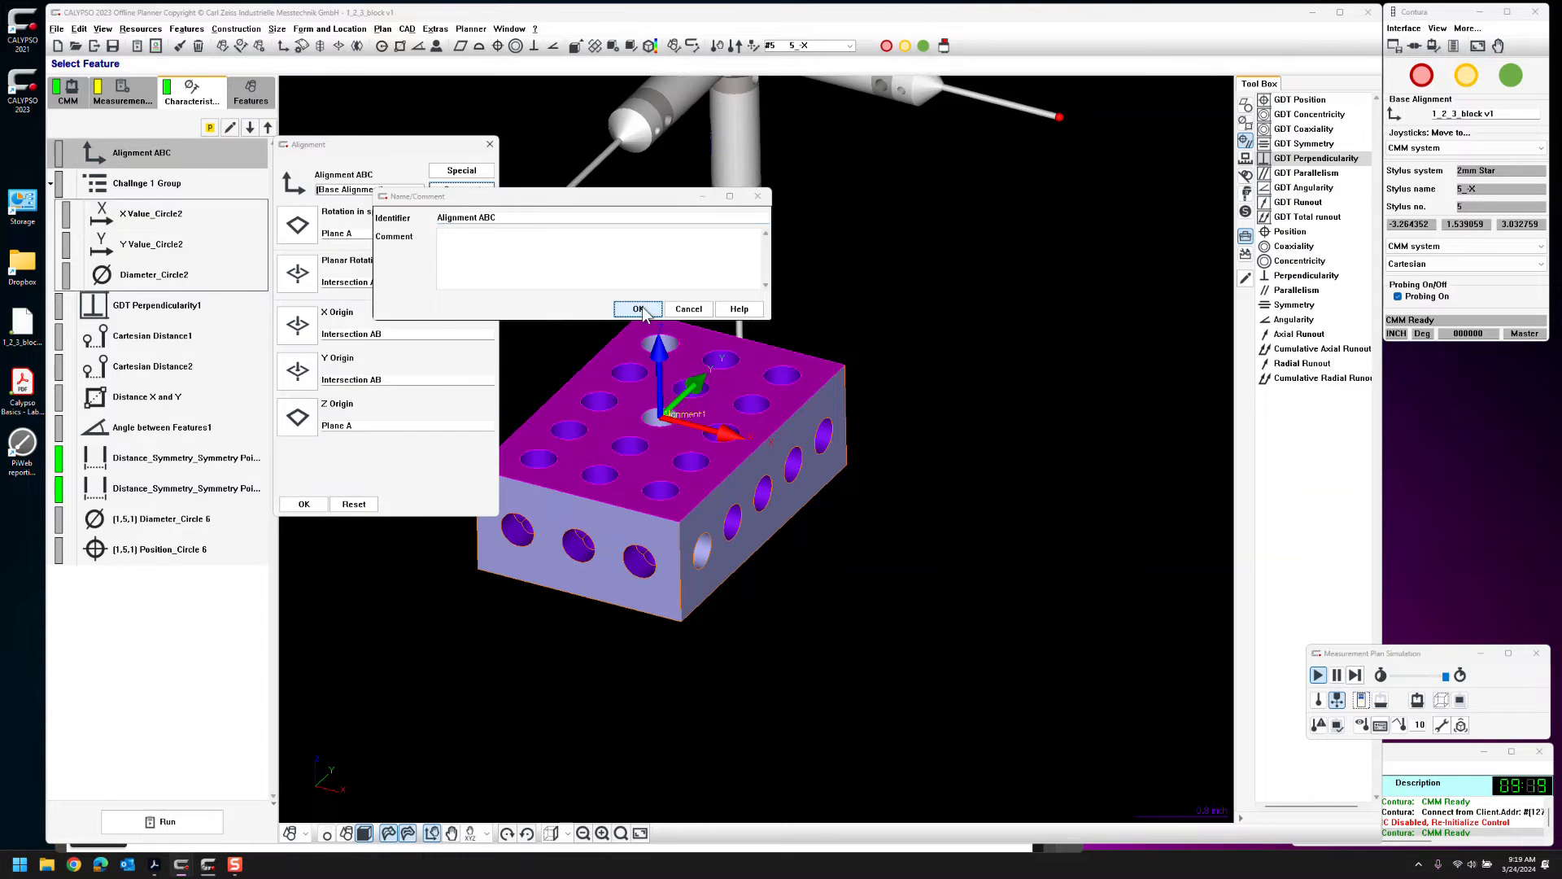
left_click(303, 503)
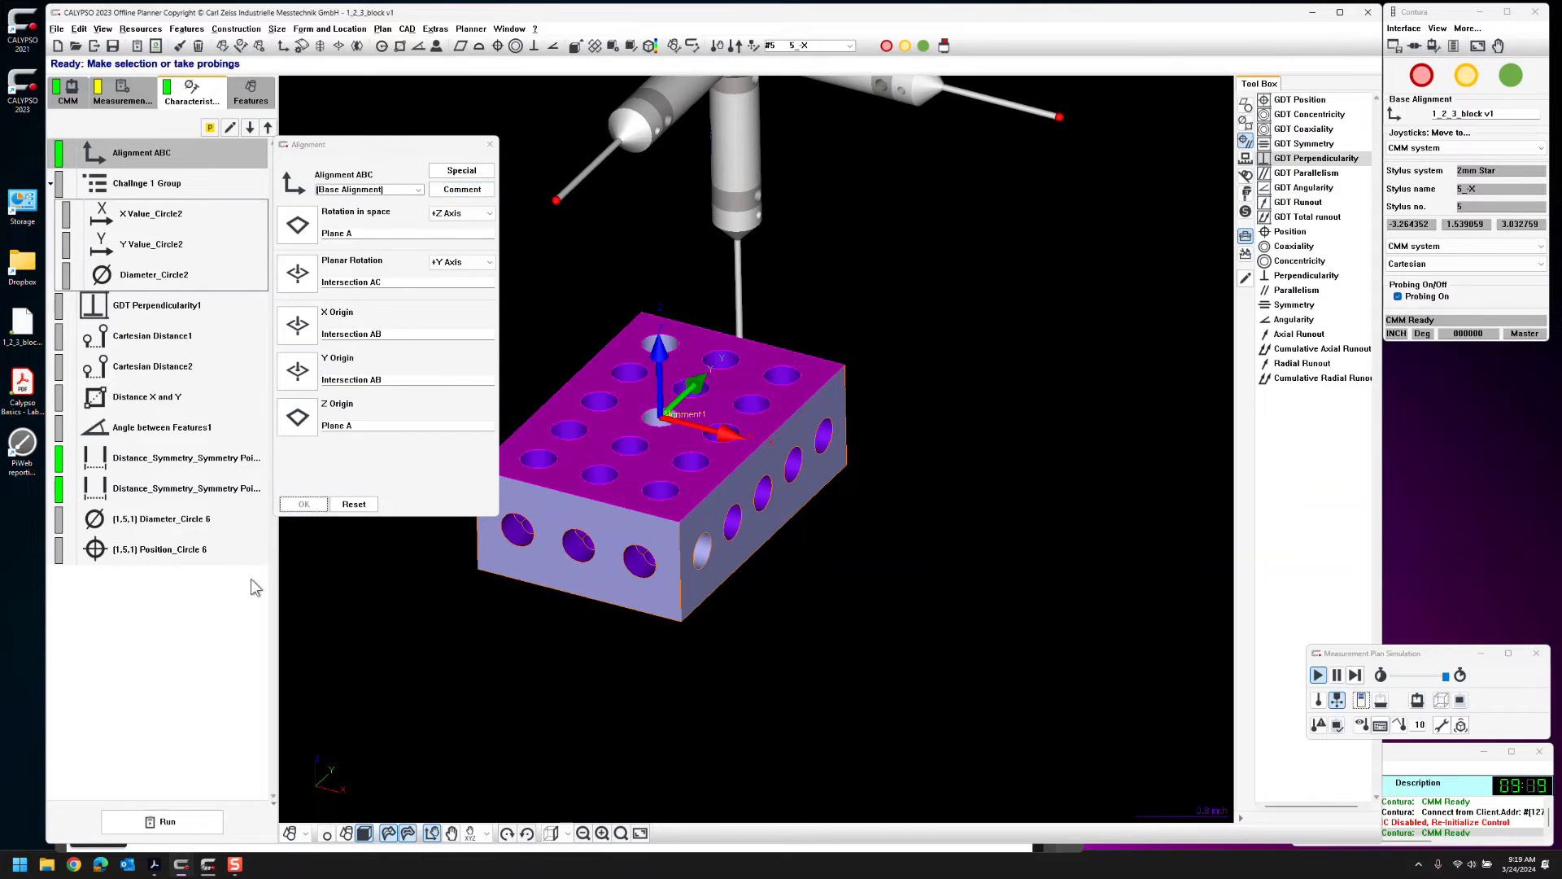
Set the datum reference frame of the Circle 6 position characteristic to Alignment ABC
double_click(189, 560)
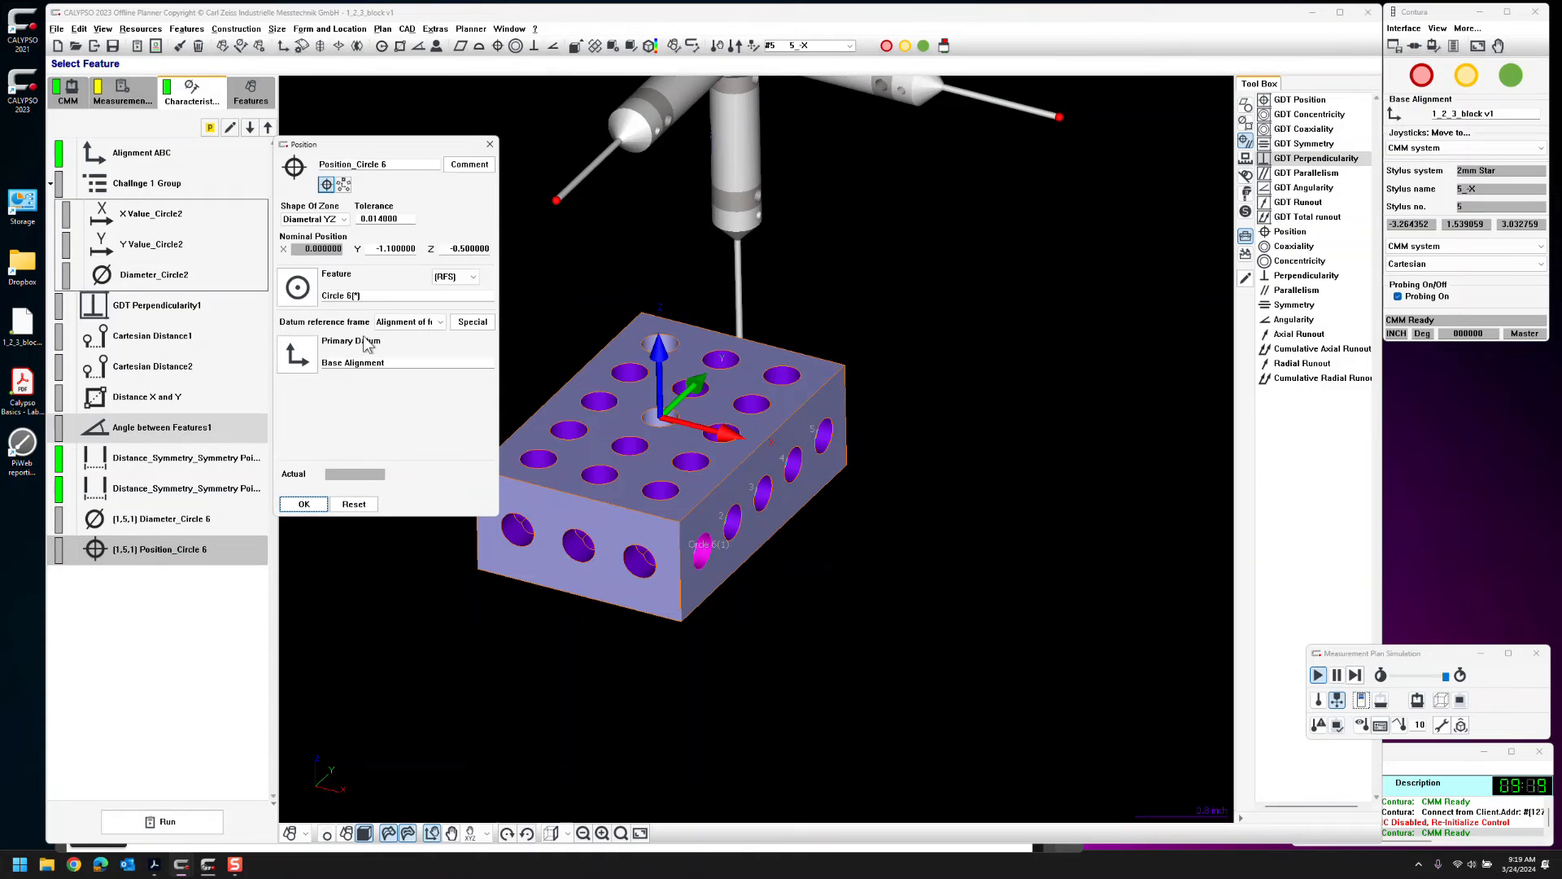
left_click(439, 321)
mouse_move(458, 376)
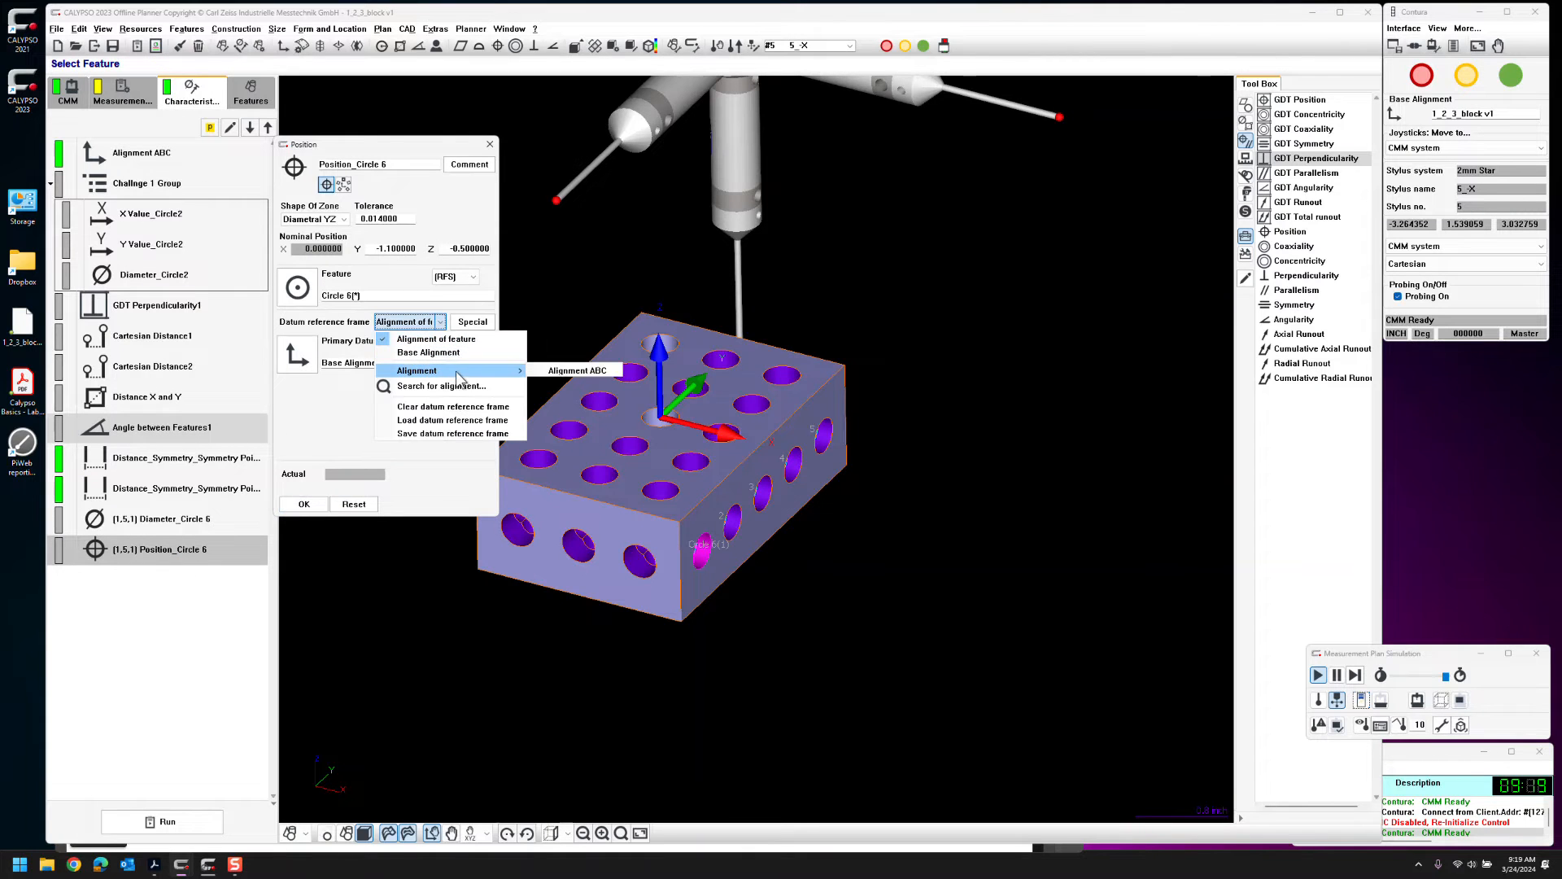
left_click(578, 371)
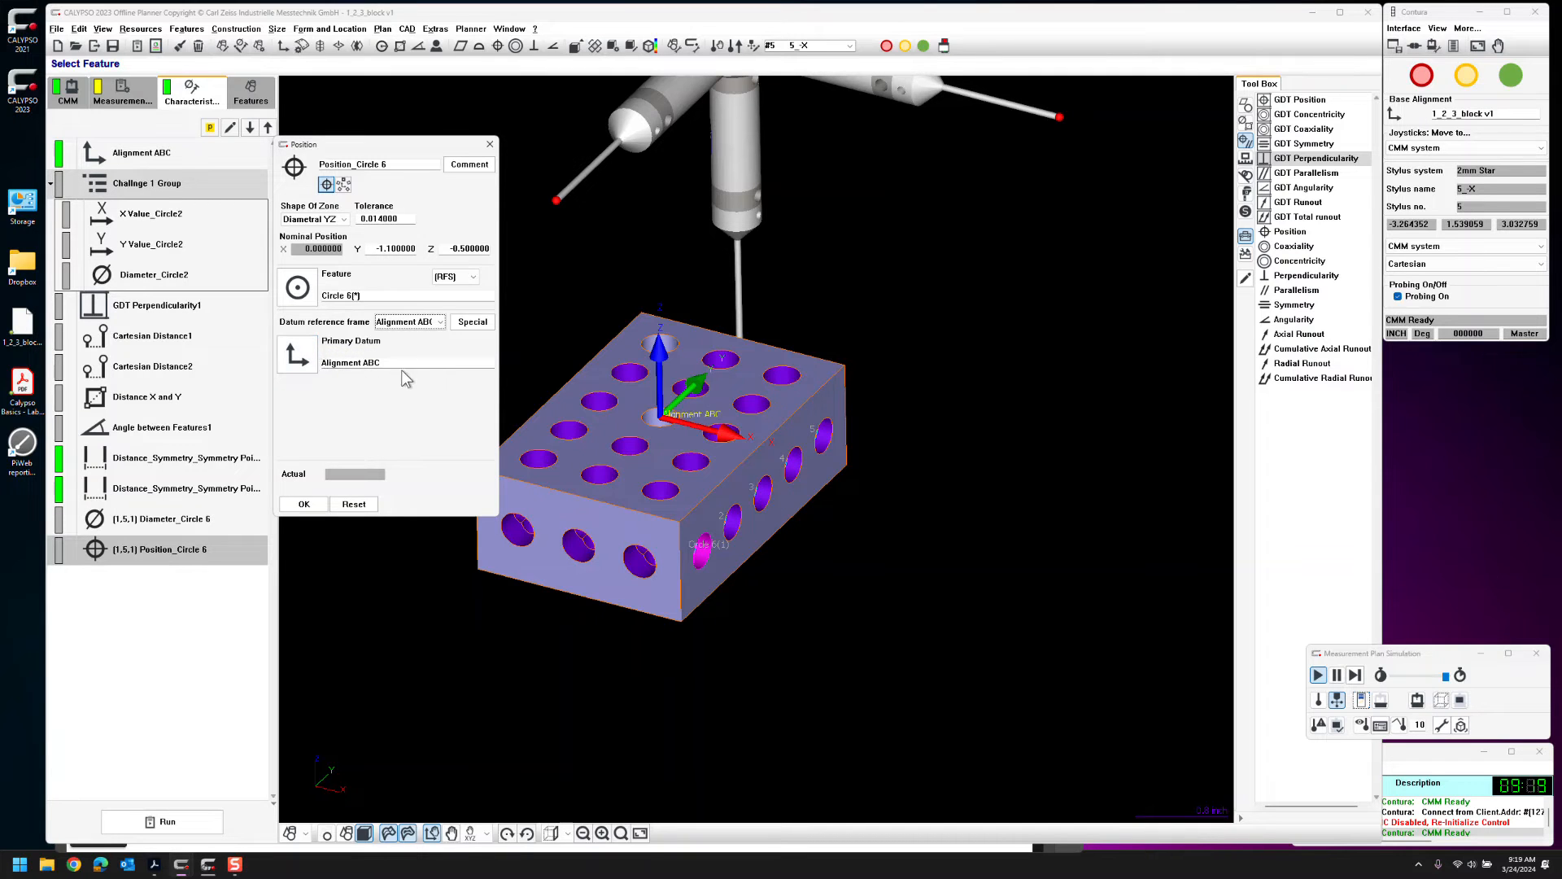
left_click(304, 504)
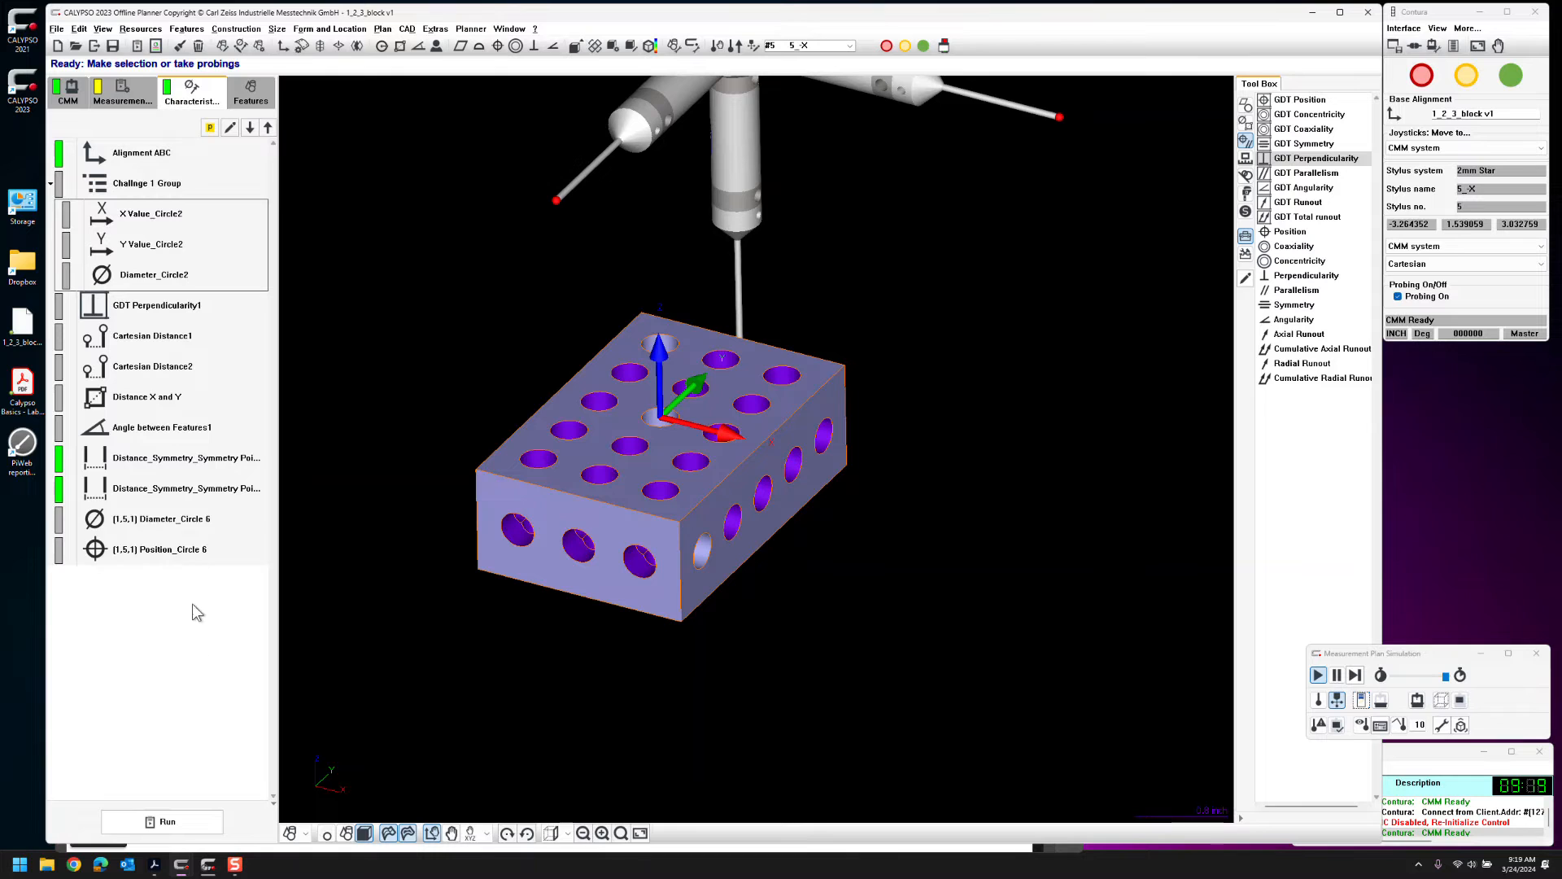
Review the datum reference of the Circle 6 position and the definition of Alignment ABC
double_click(164, 556)
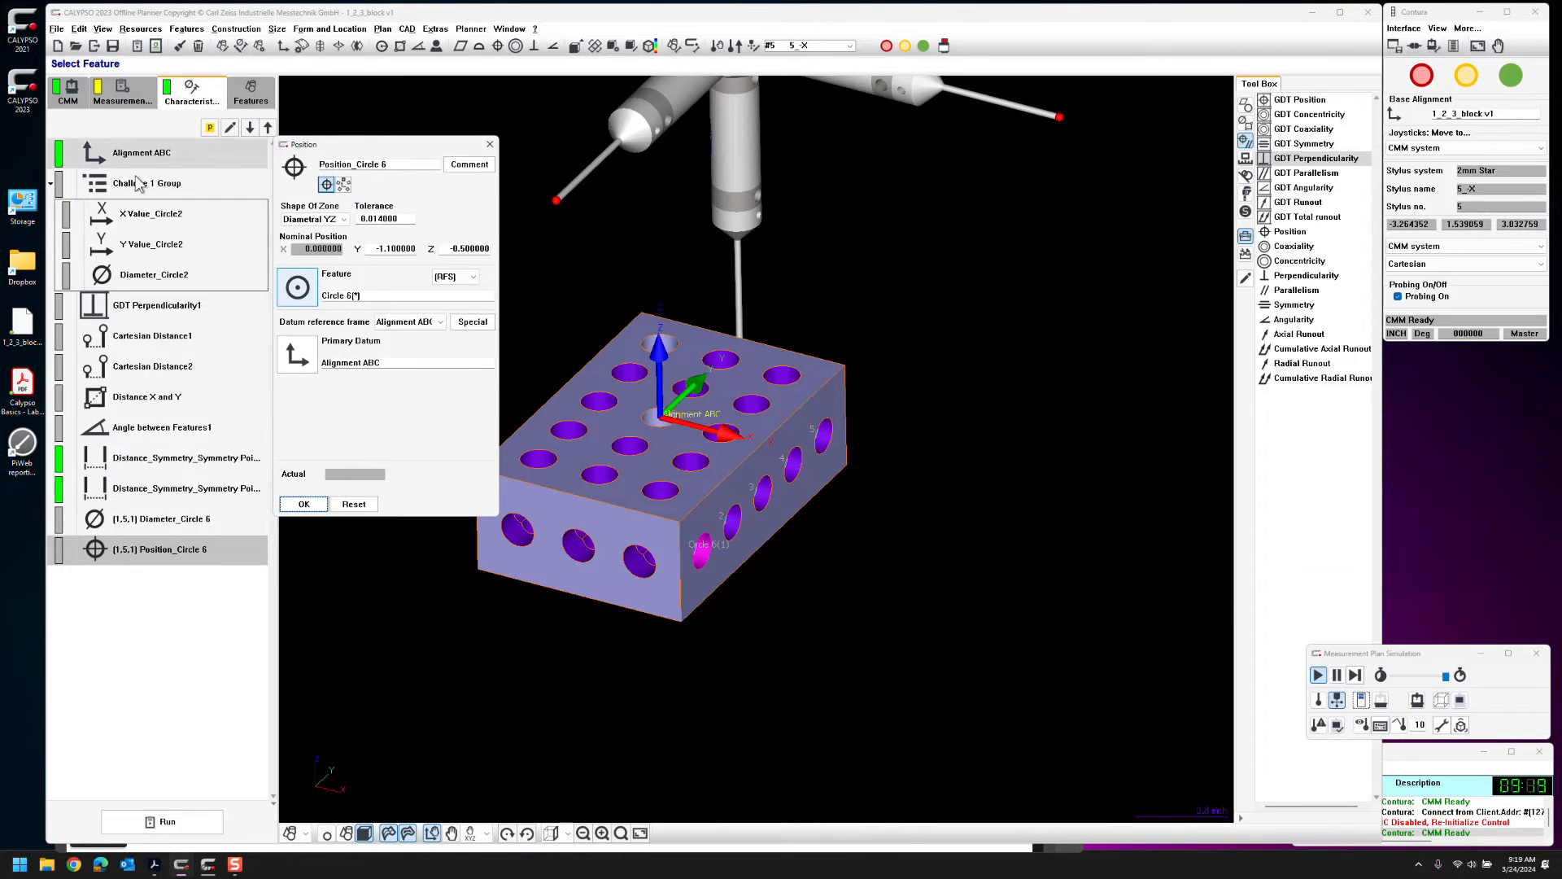
left_click(304, 503)
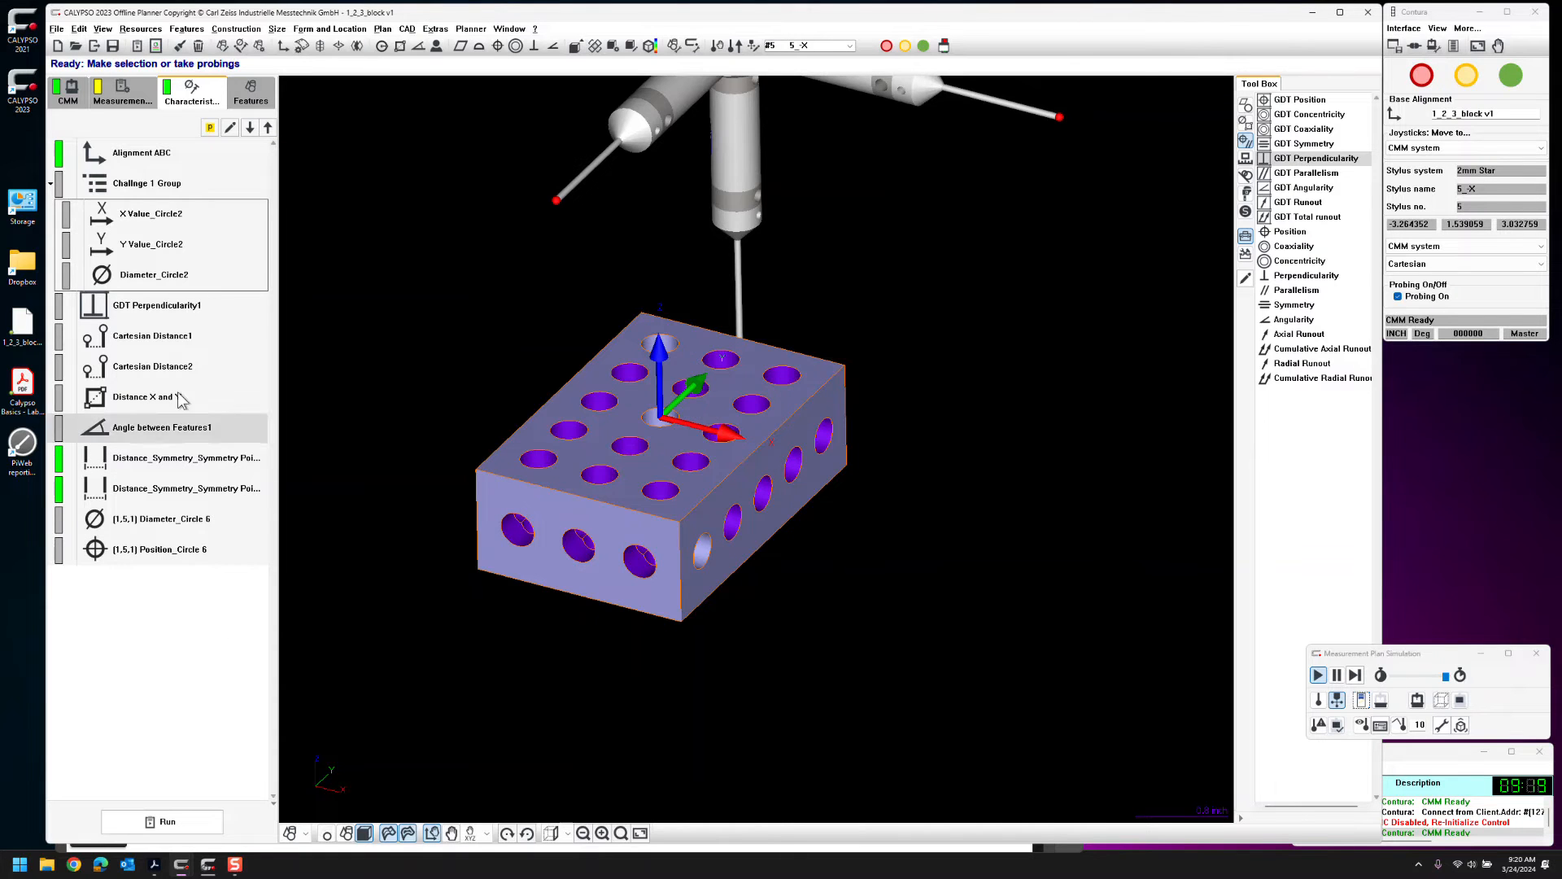
left_click(157, 152)
double_click(157, 153)
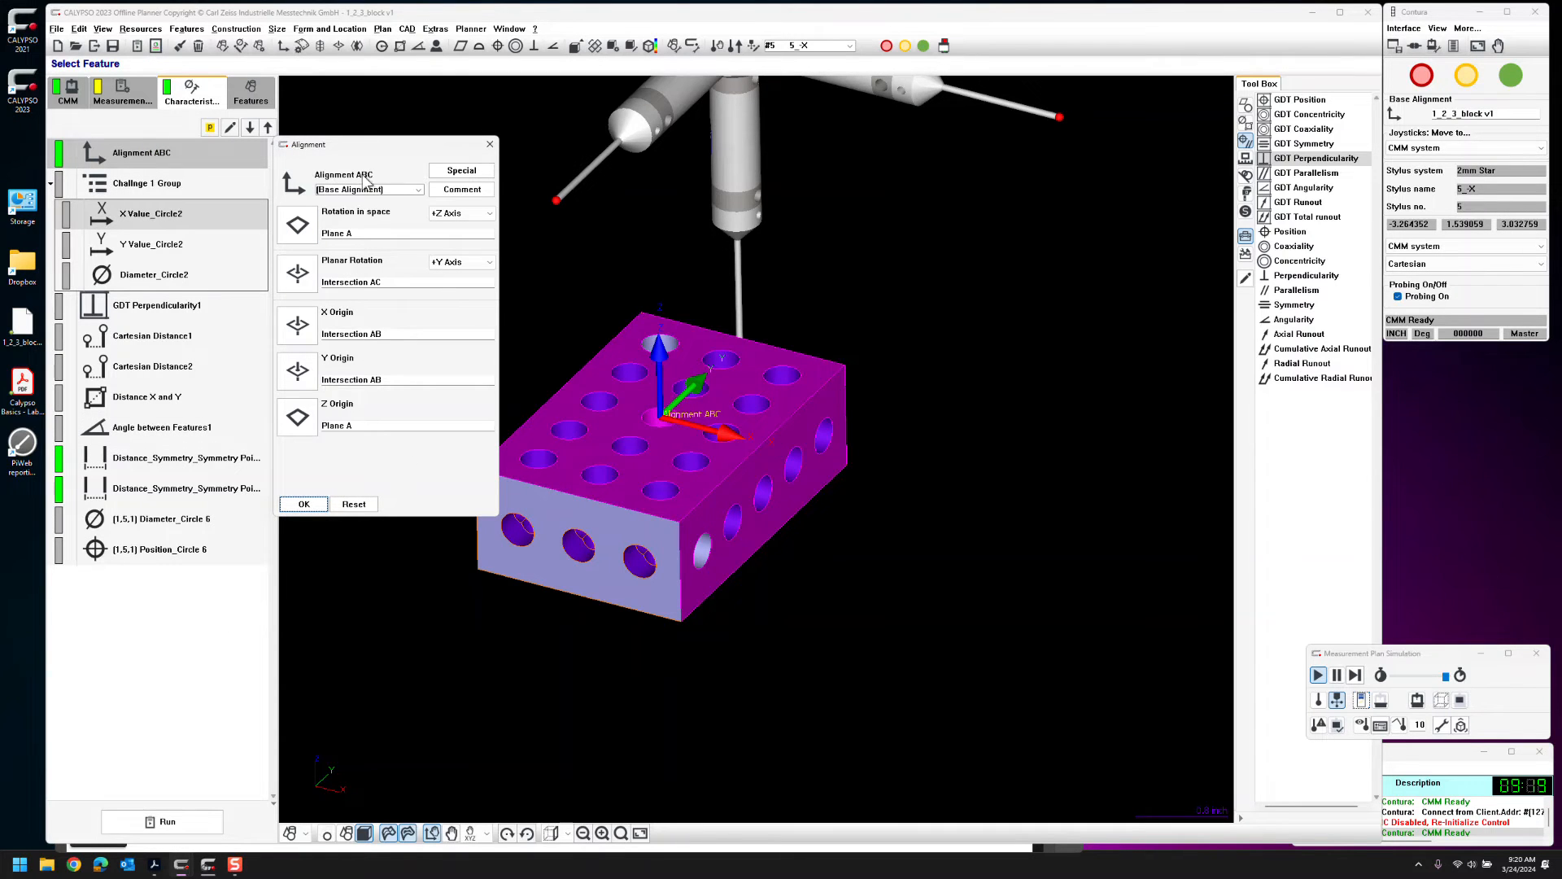
left_click(312, 503)
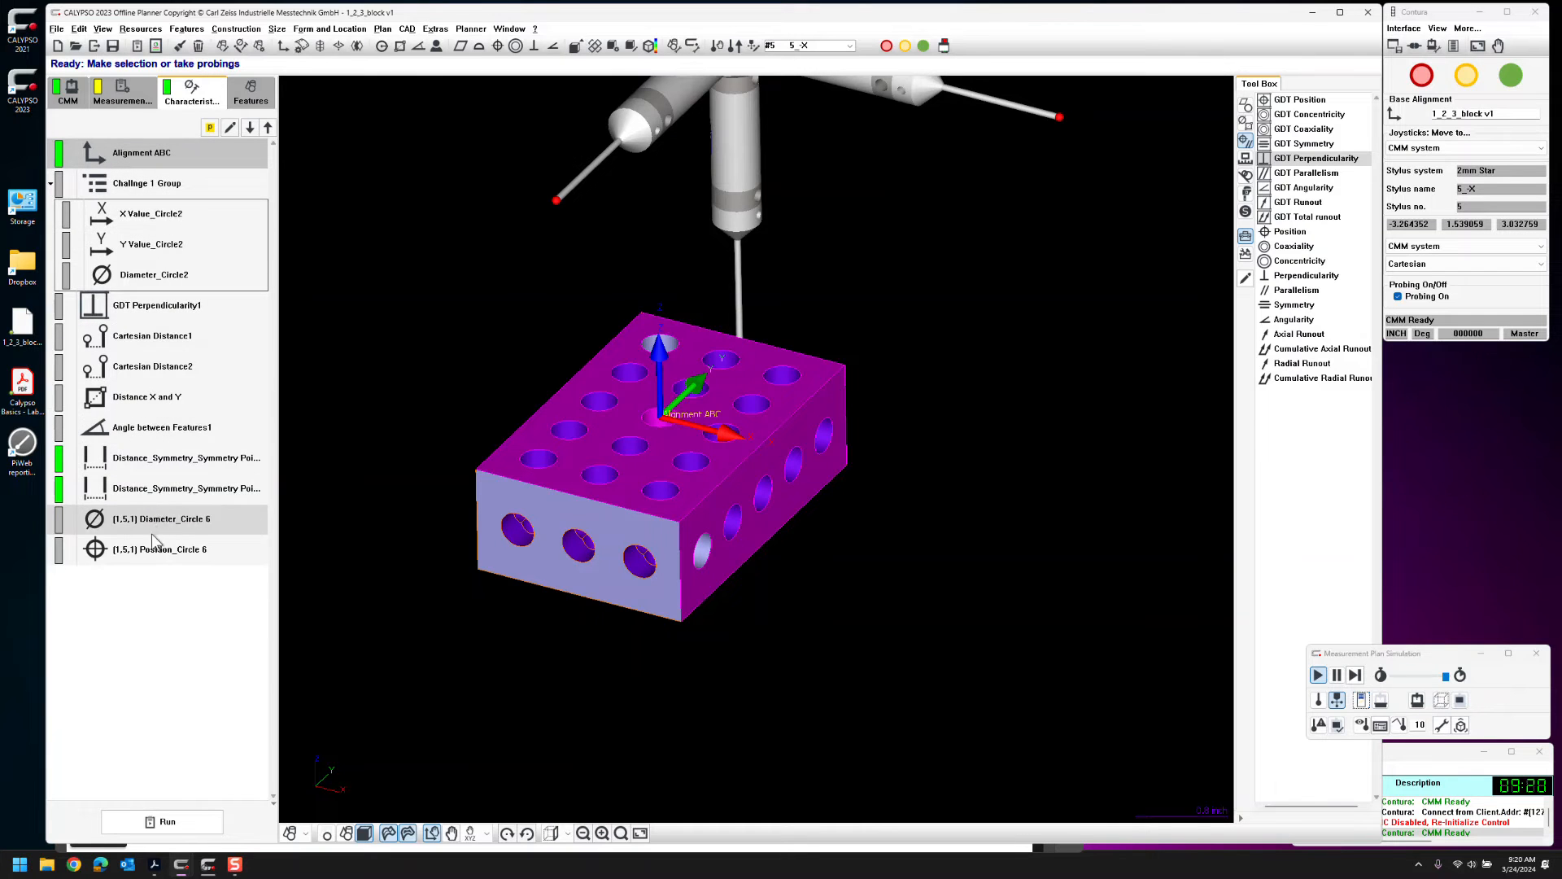
double_click(149, 154)
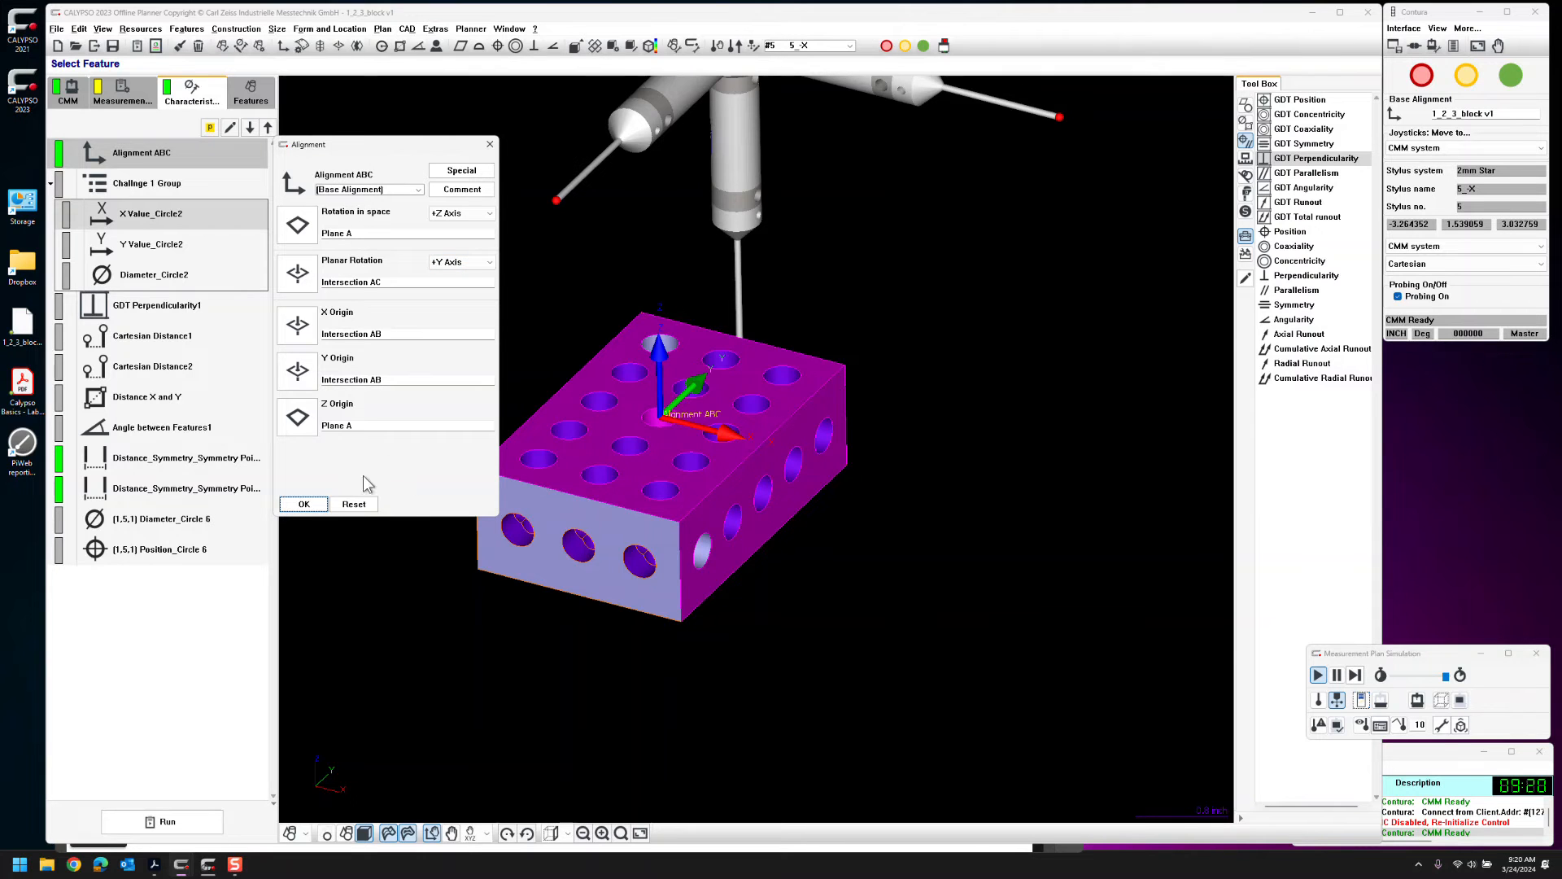
left_click(303, 504)
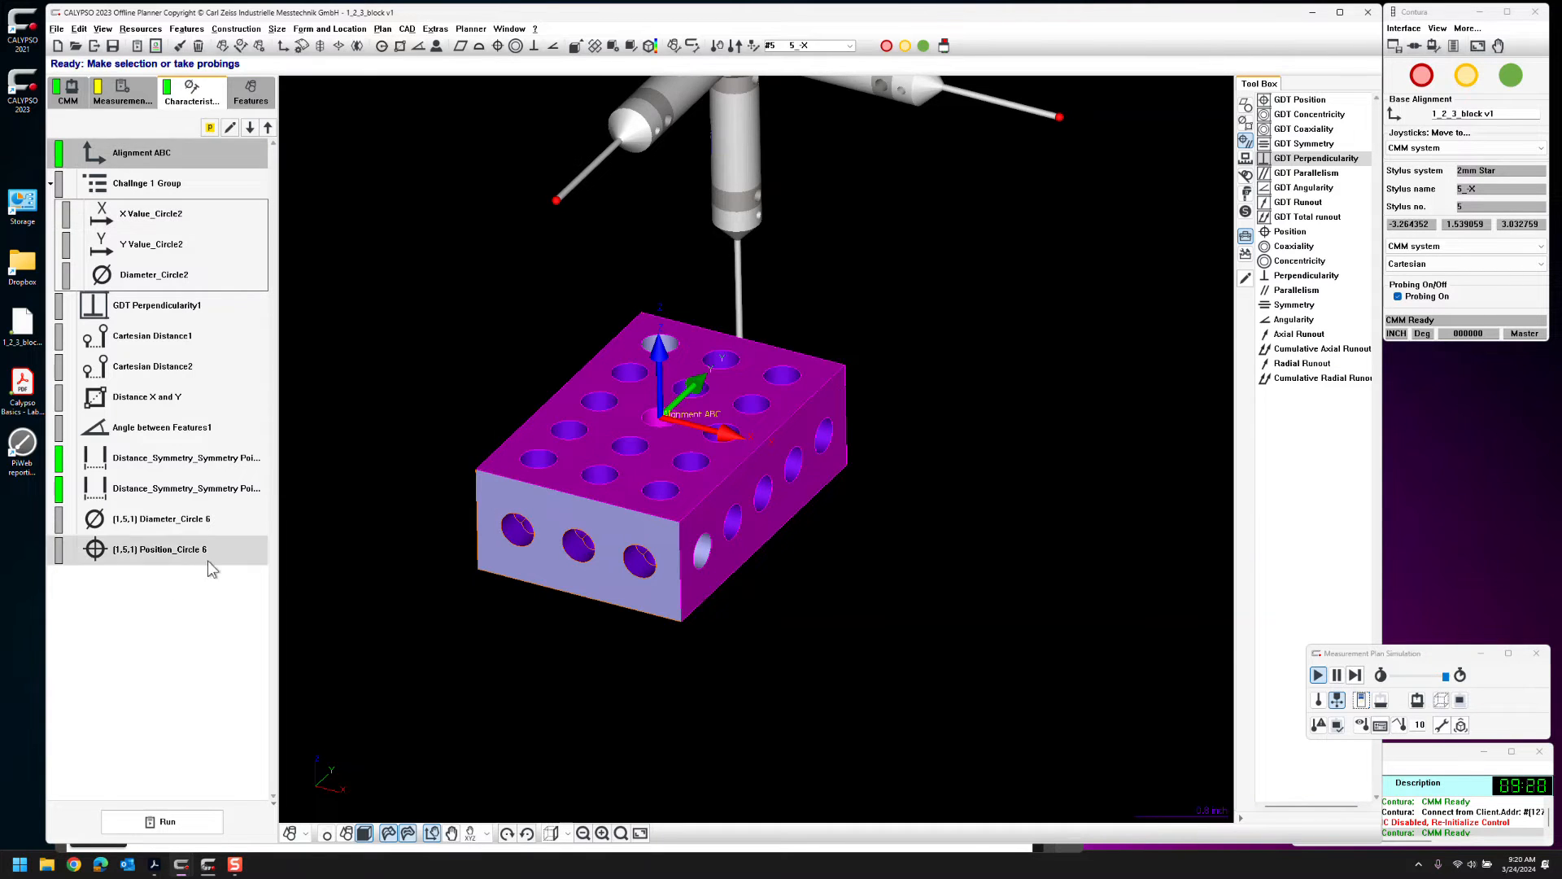
Convert the Circle 6 position characteristic to a bore pattern evaluation and set its datum reference frame to Alignment ABC
left_click(158, 562)
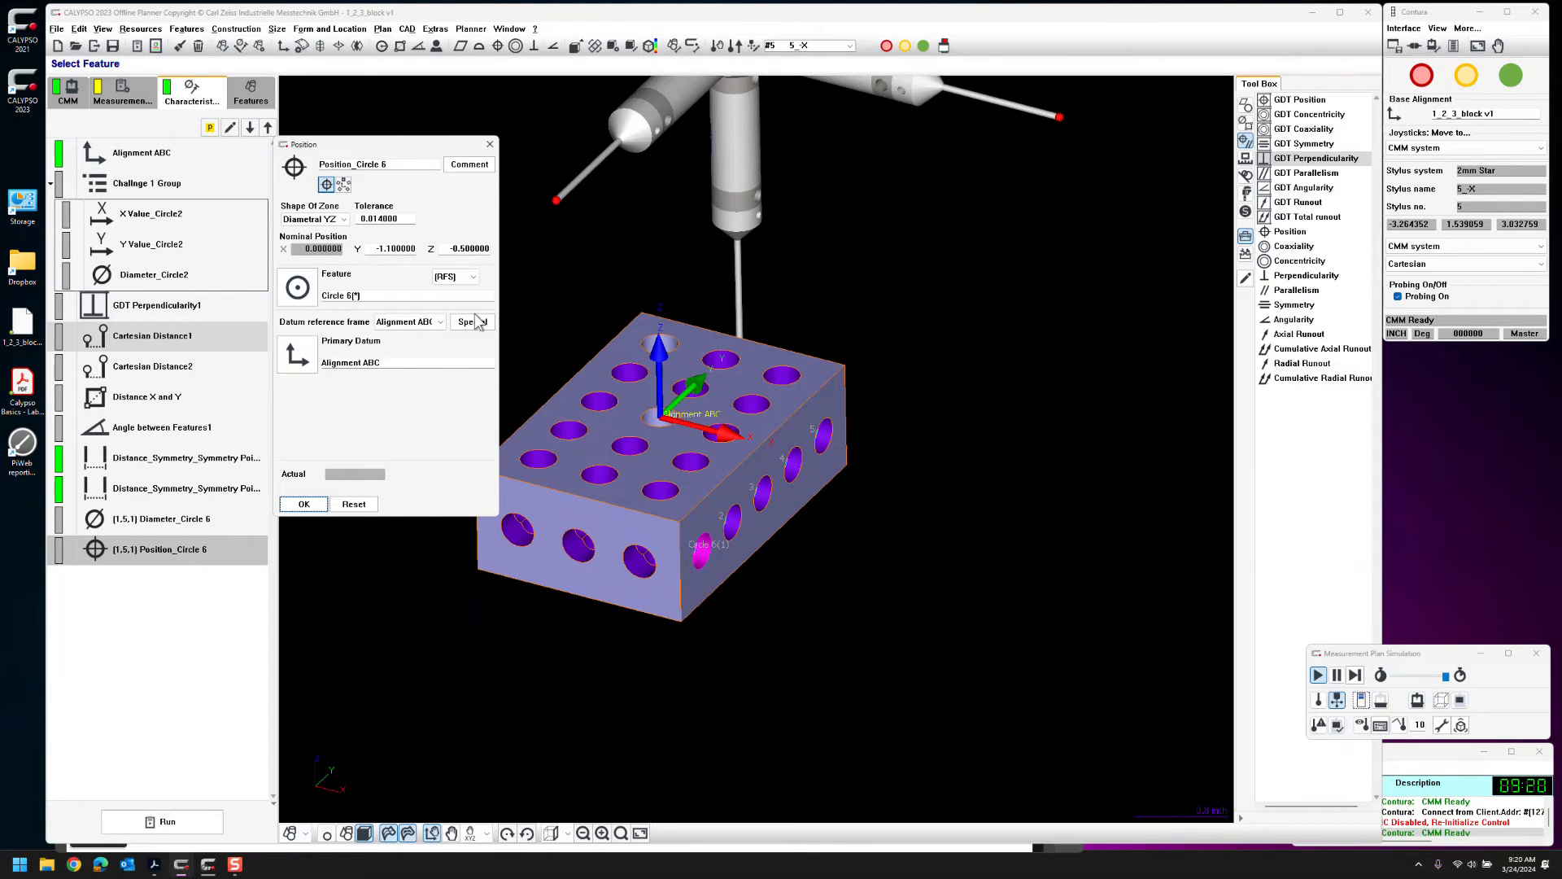
middle_click_drag(809, 594, 753, 566)
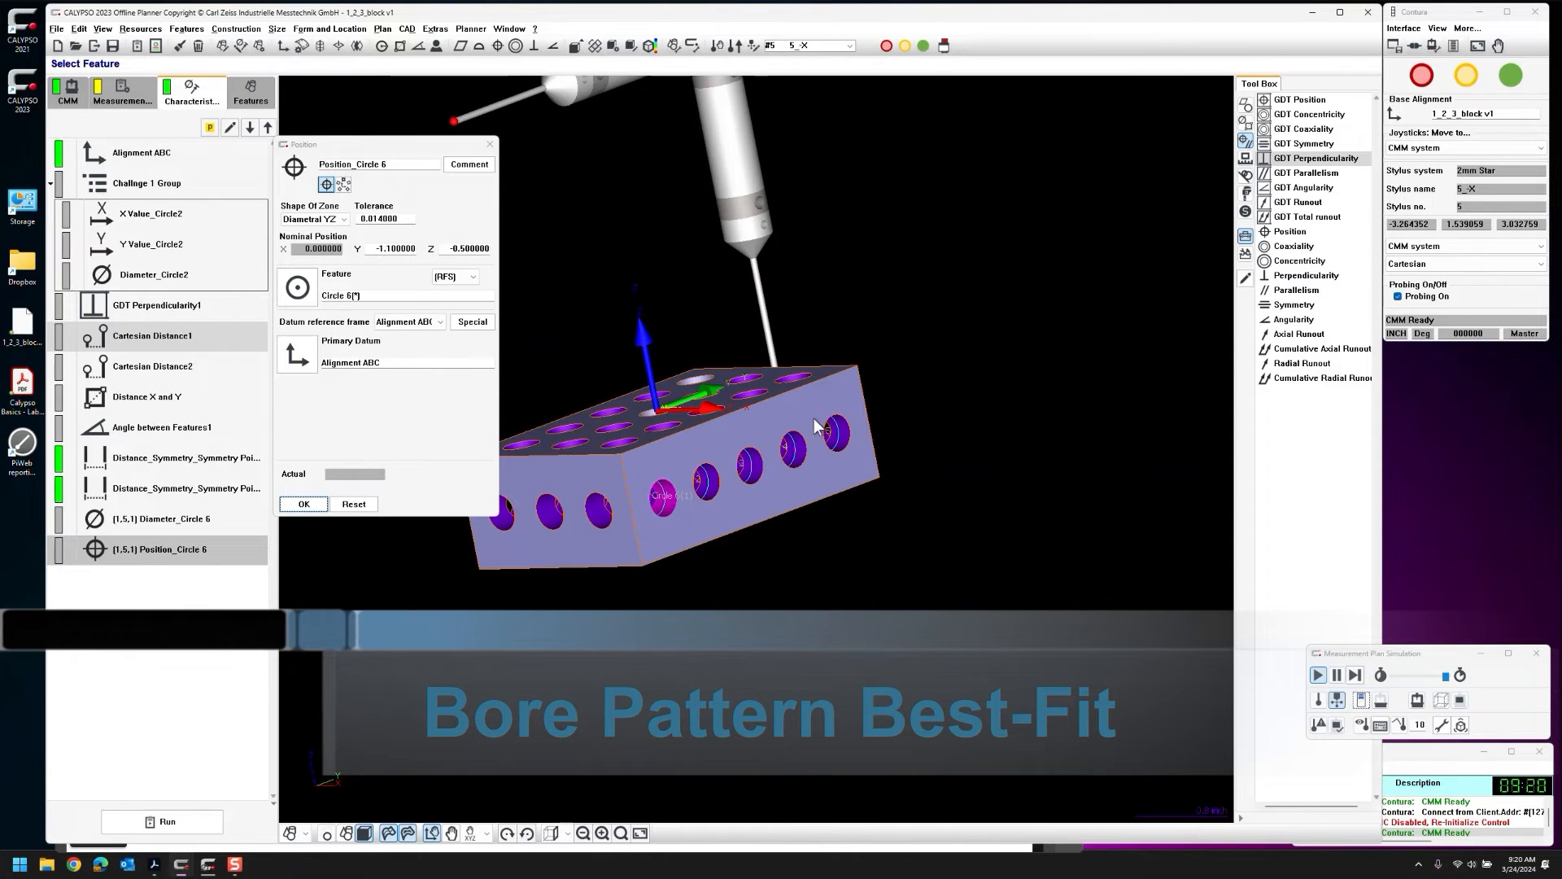
left_click(343, 185)
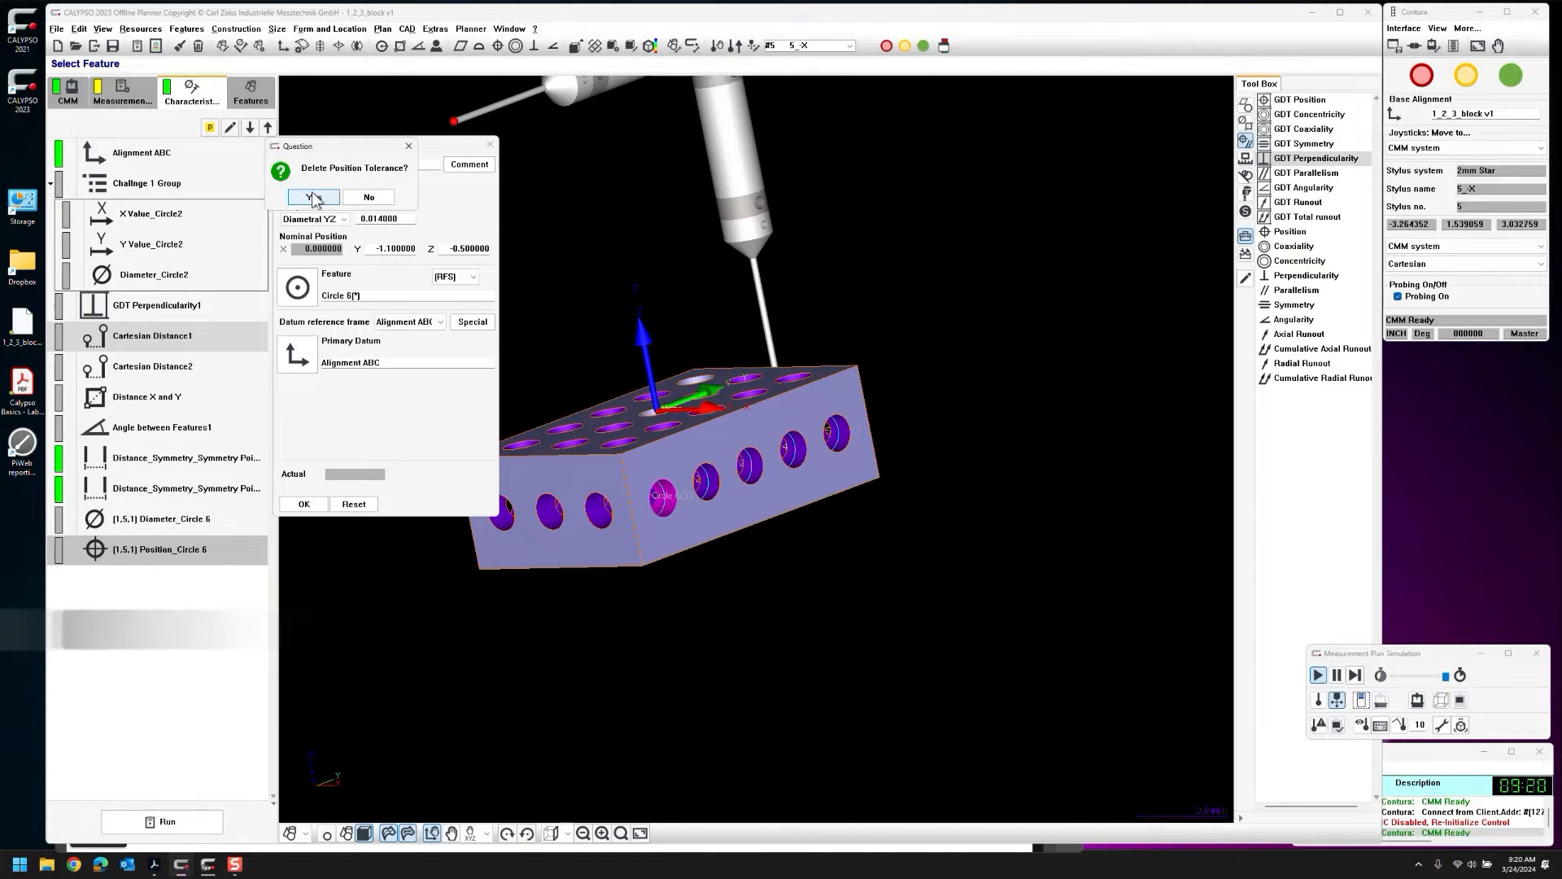
left_click(314, 200)
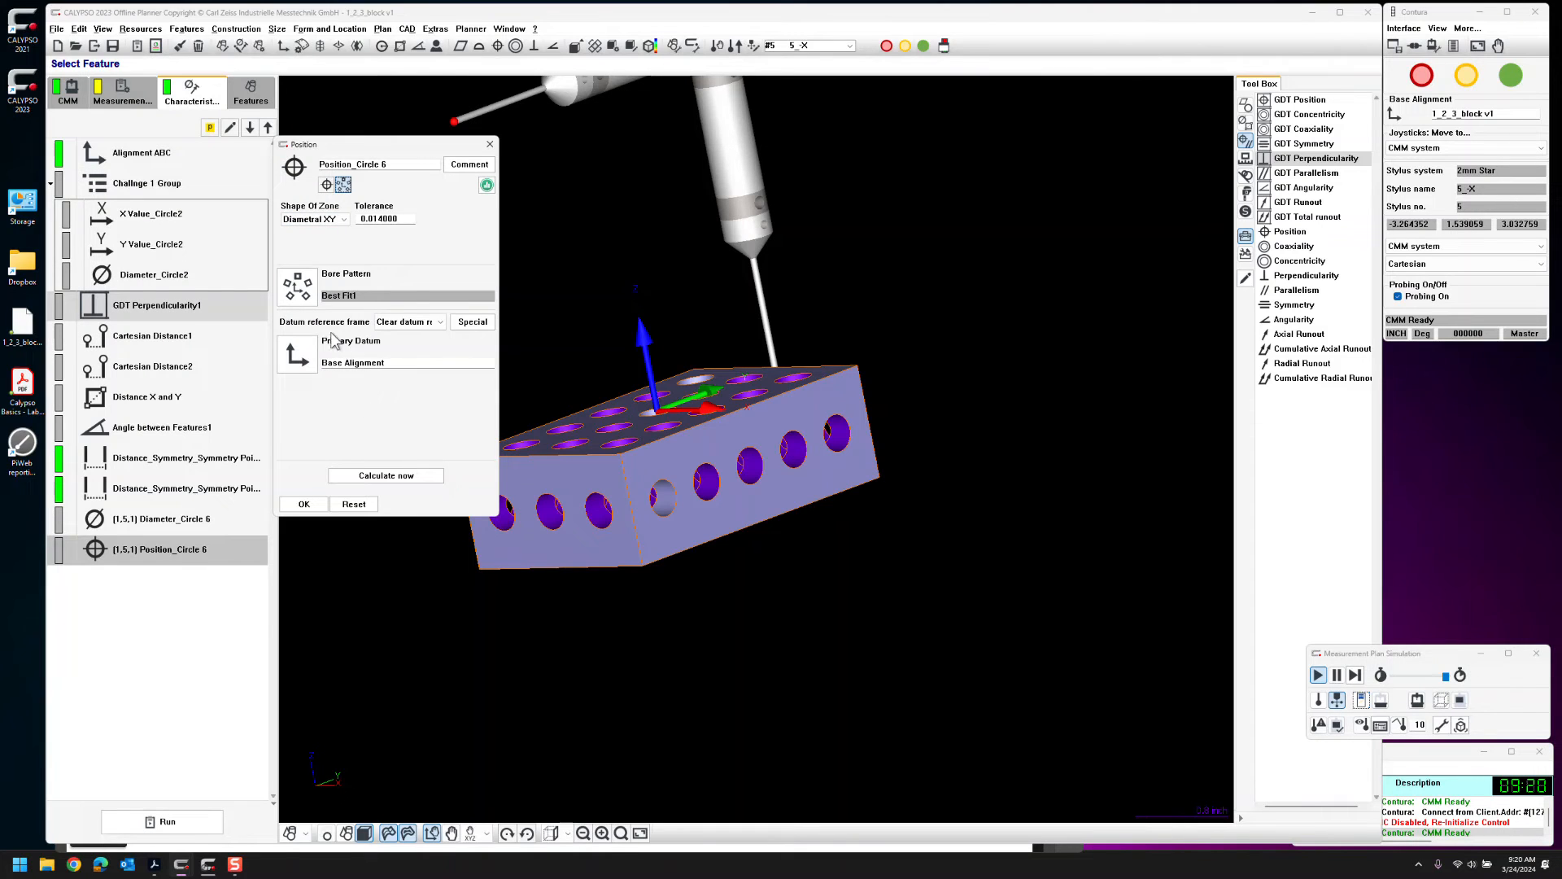
left_click(437, 323)
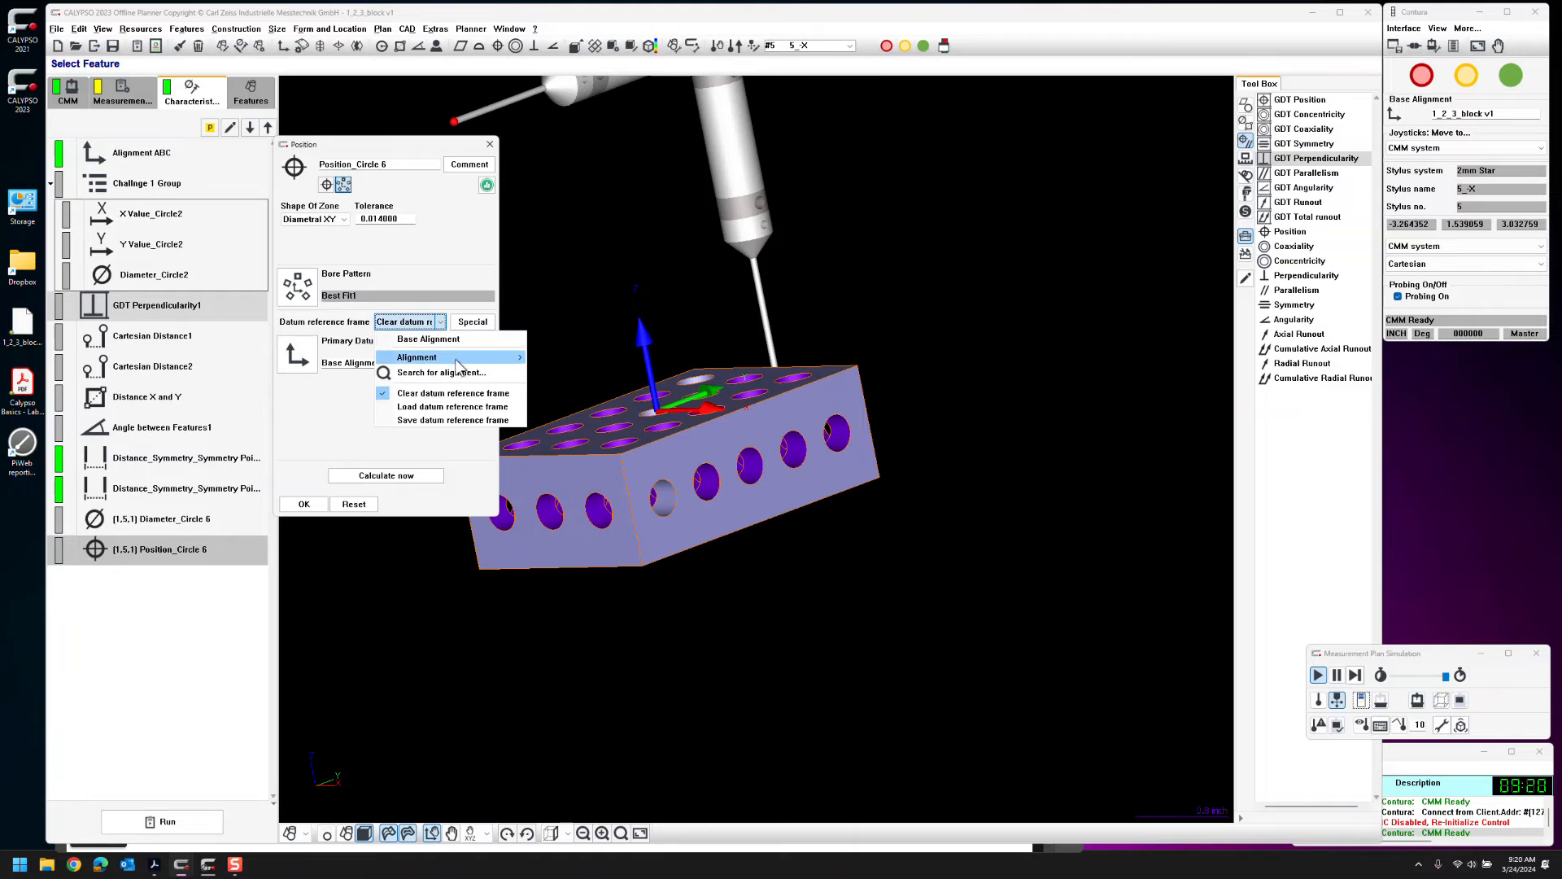
left_click(564, 359)
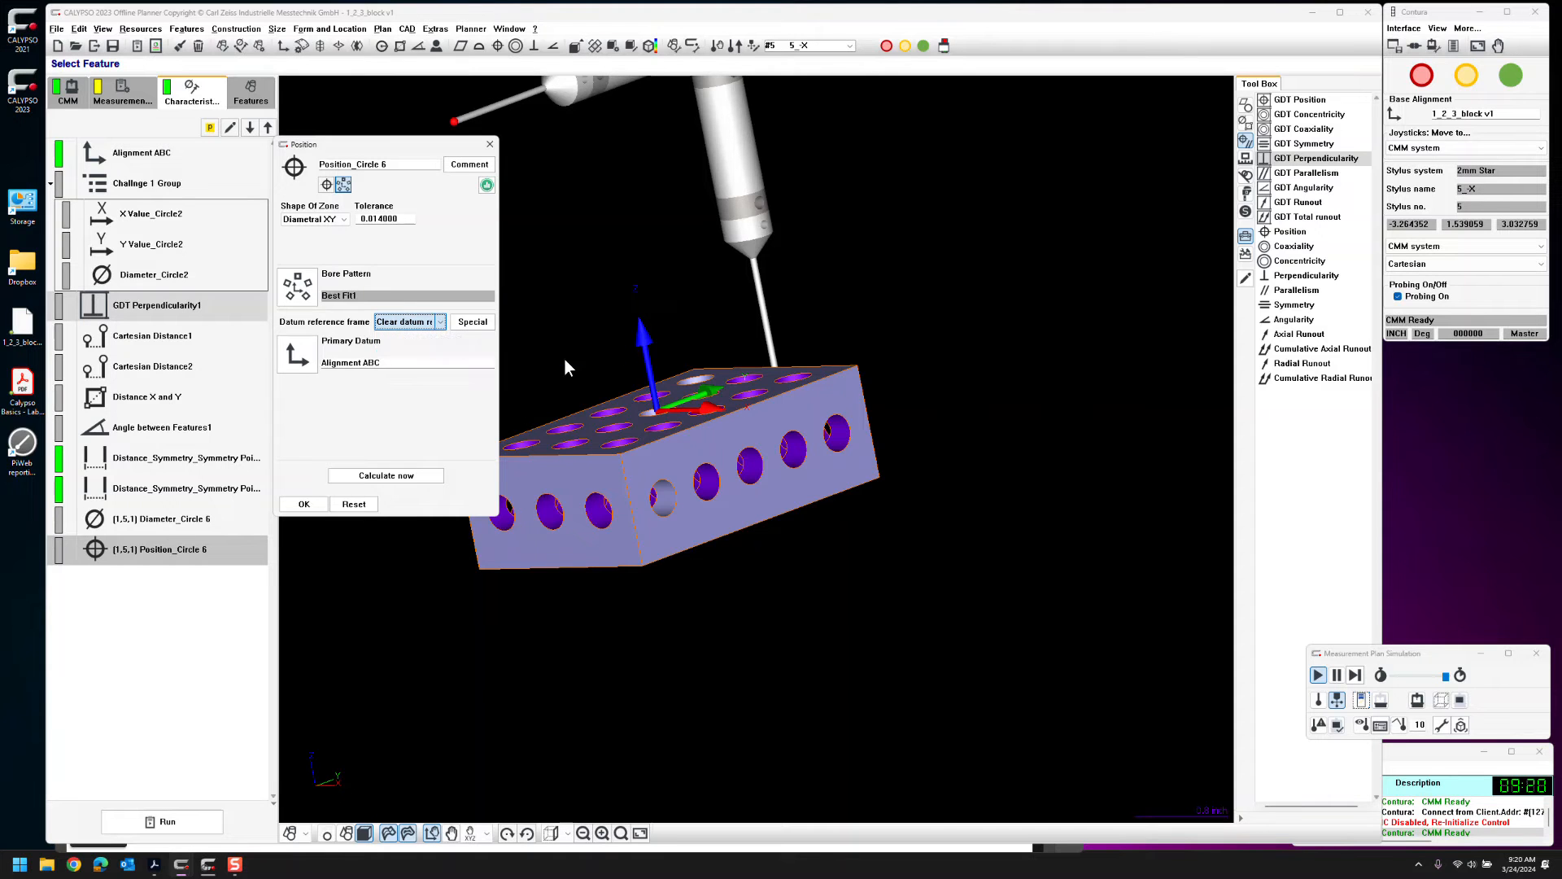
Add the five patterned side holes, Circle 6(1) through Circle 6(5), to the bore pattern best fit
left_click(297, 288)
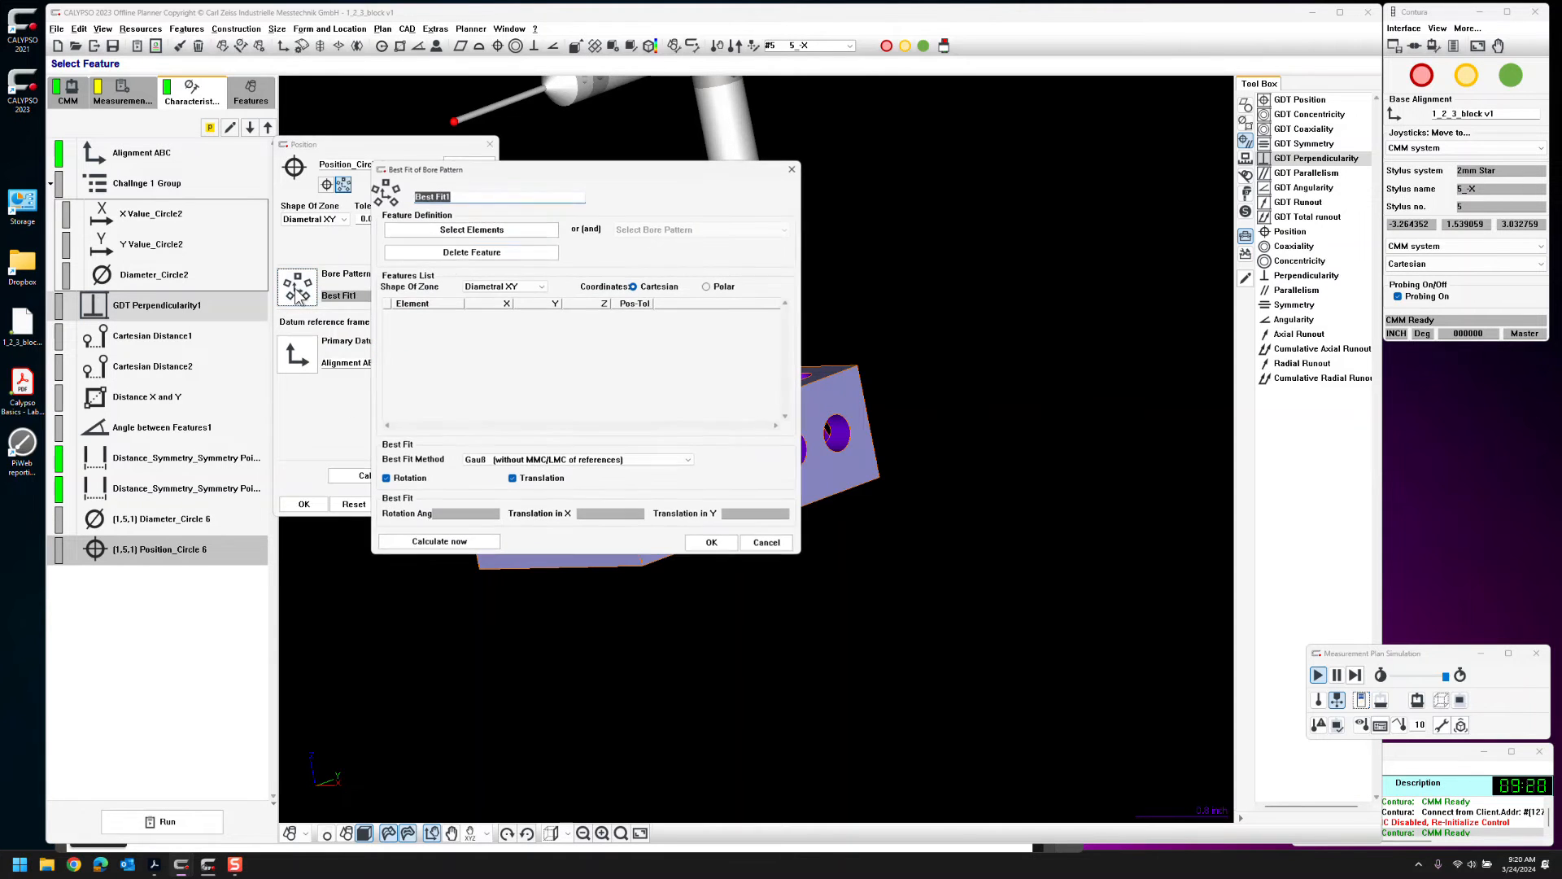
left_click(461, 231)
left_click(416, 361)
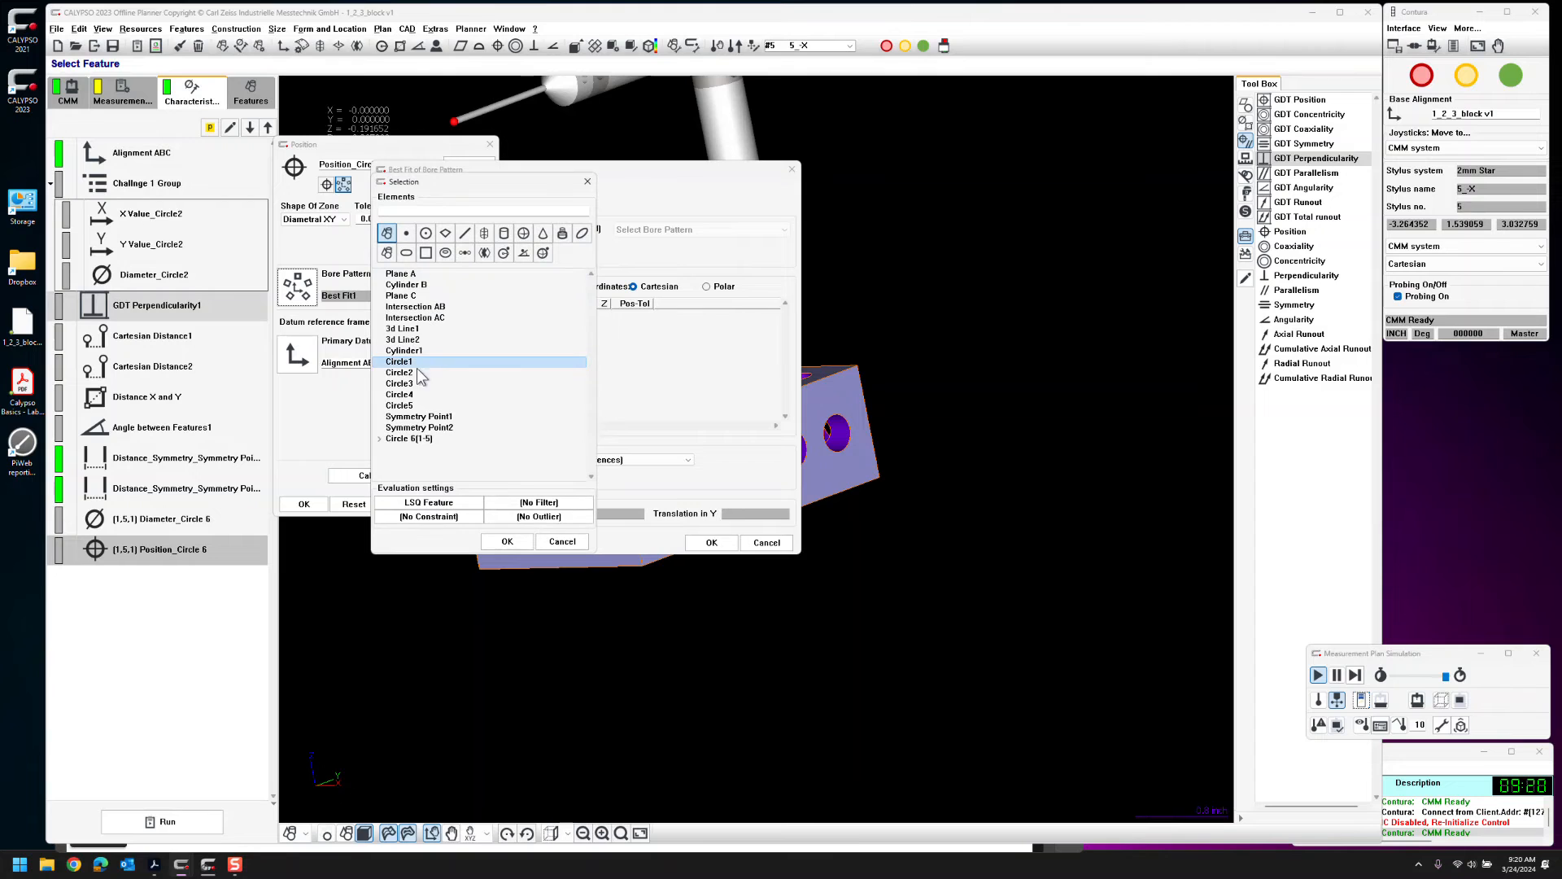
left_click(380, 438)
left_click(419, 449)
scroll(491, 454, "down", 1)
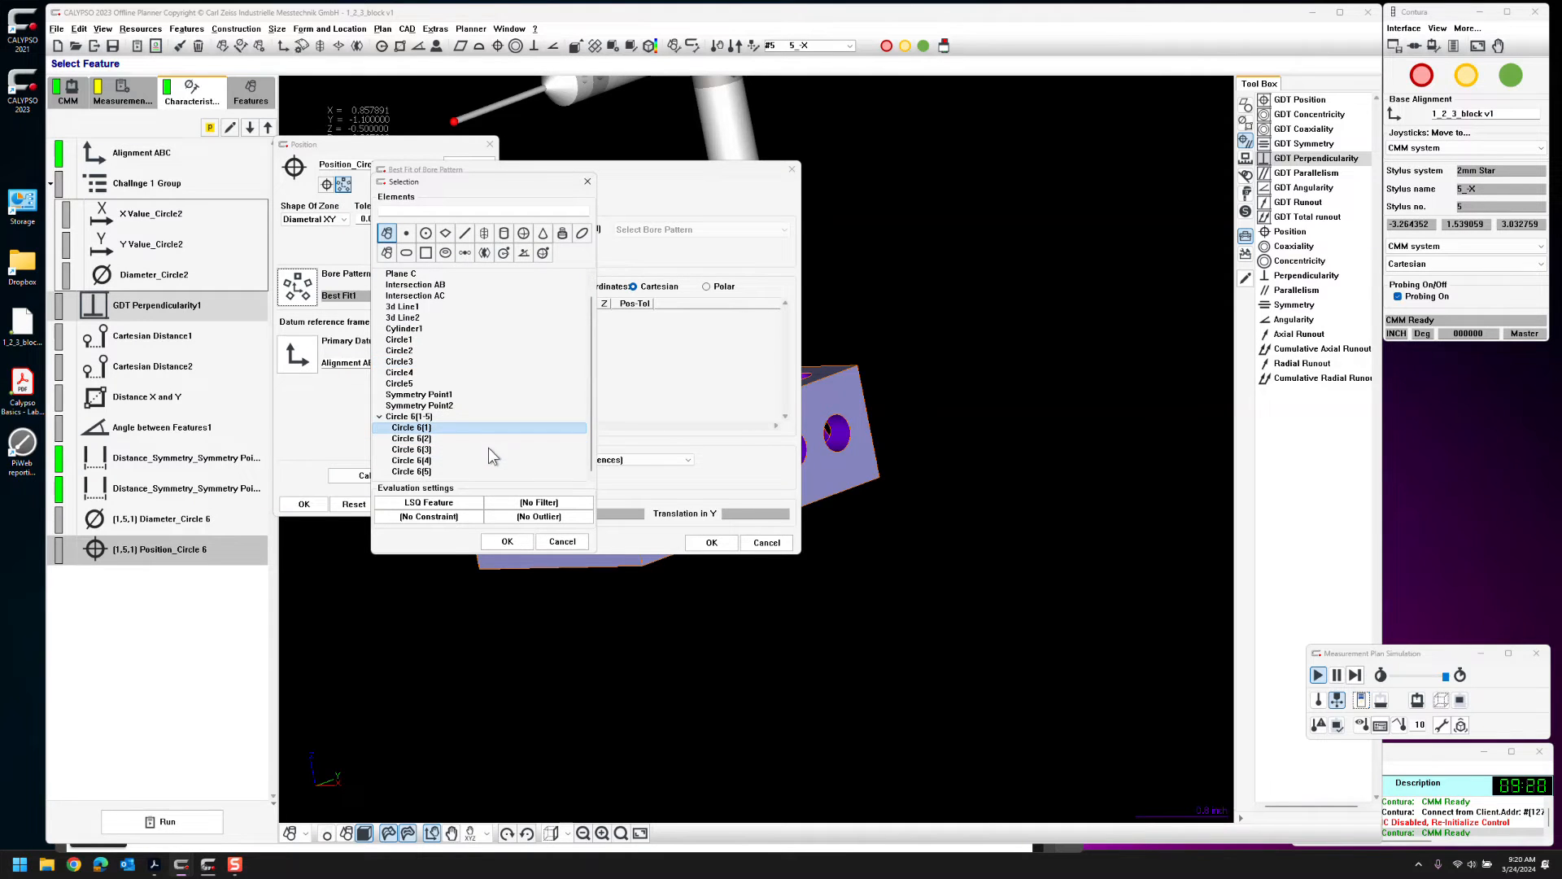
left_click(441, 471, "shift")
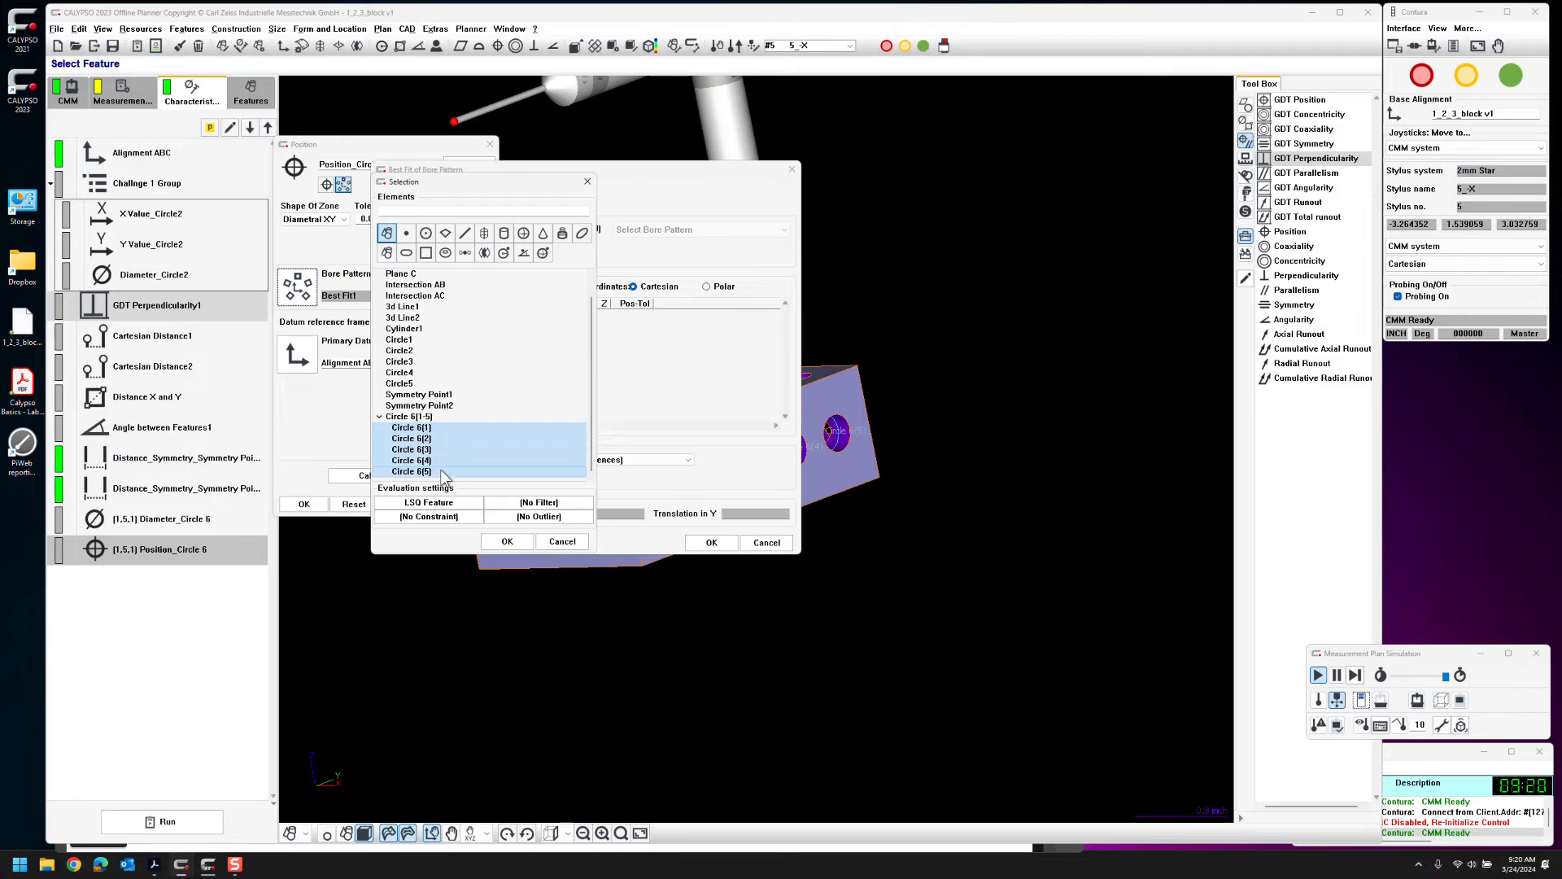
left_click(418, 418)
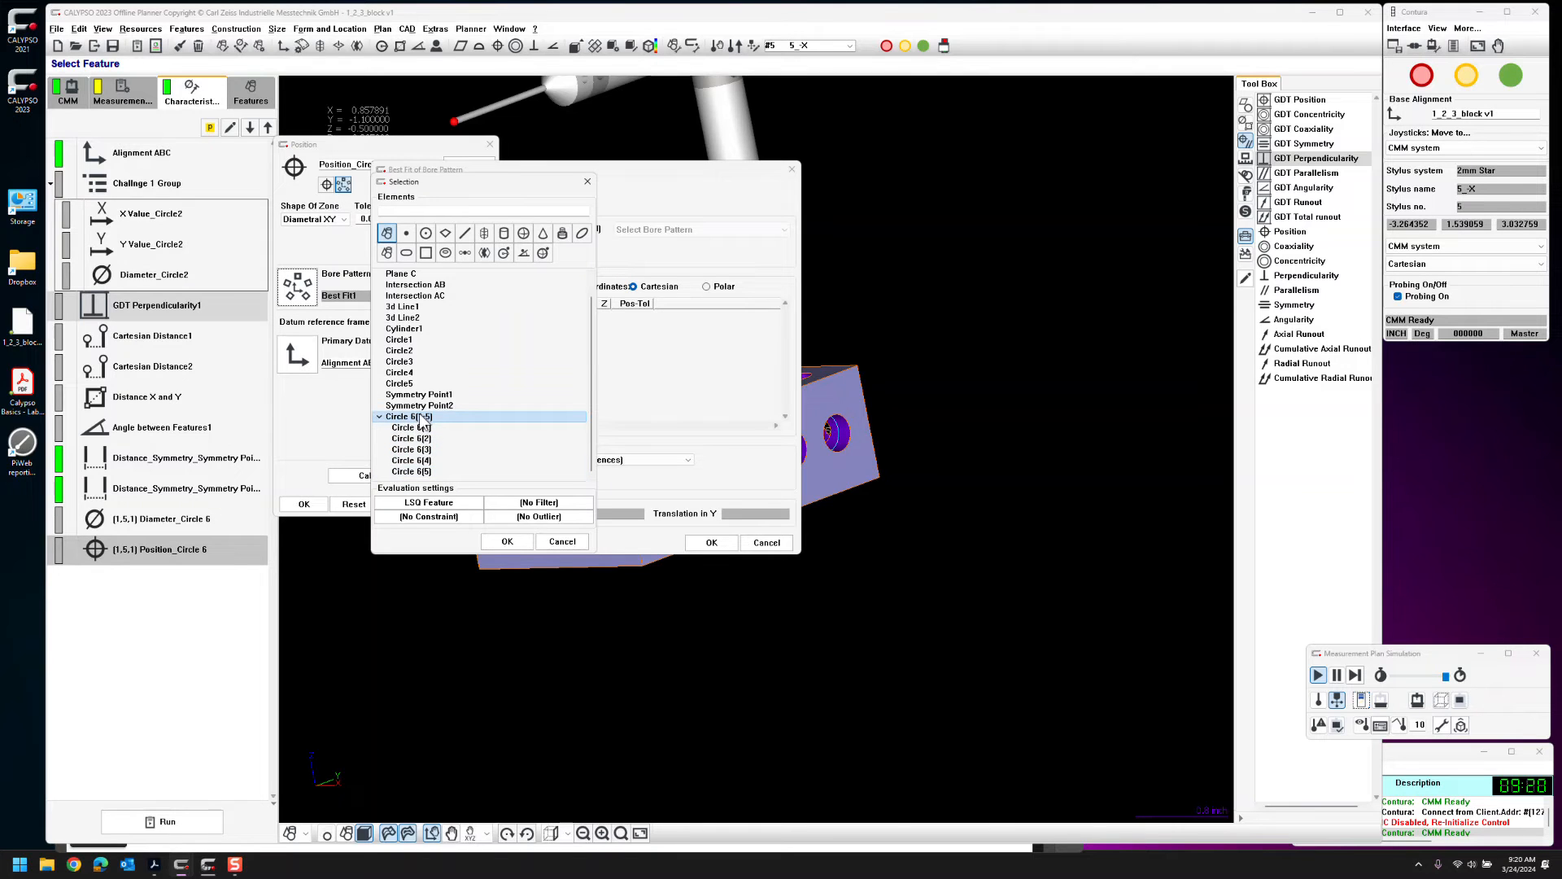
left_click(416, 427)
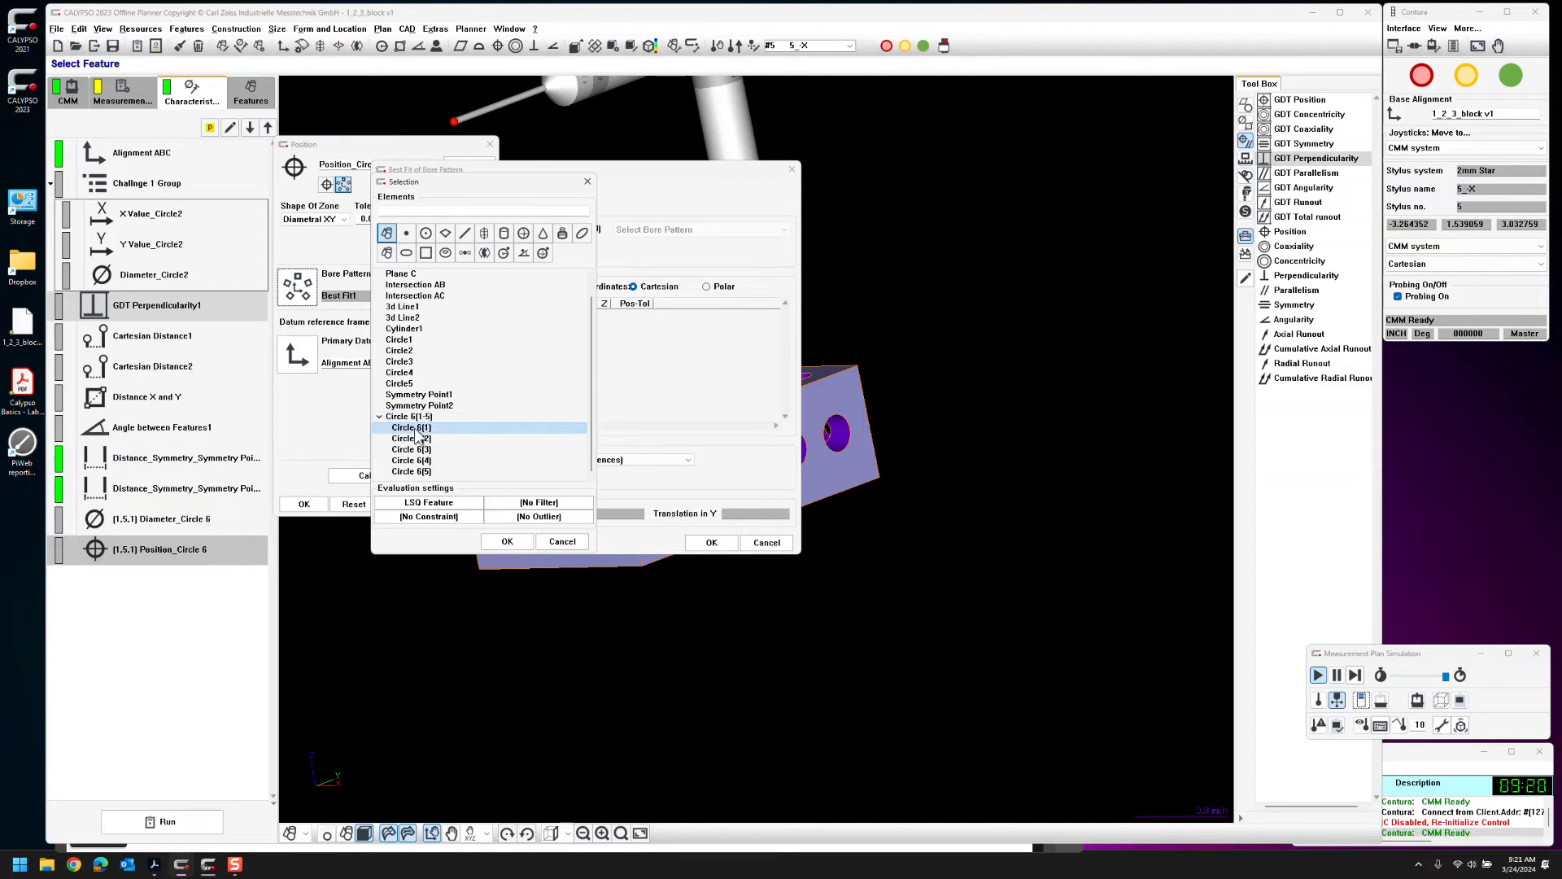
left_click(420, 472, "shift")
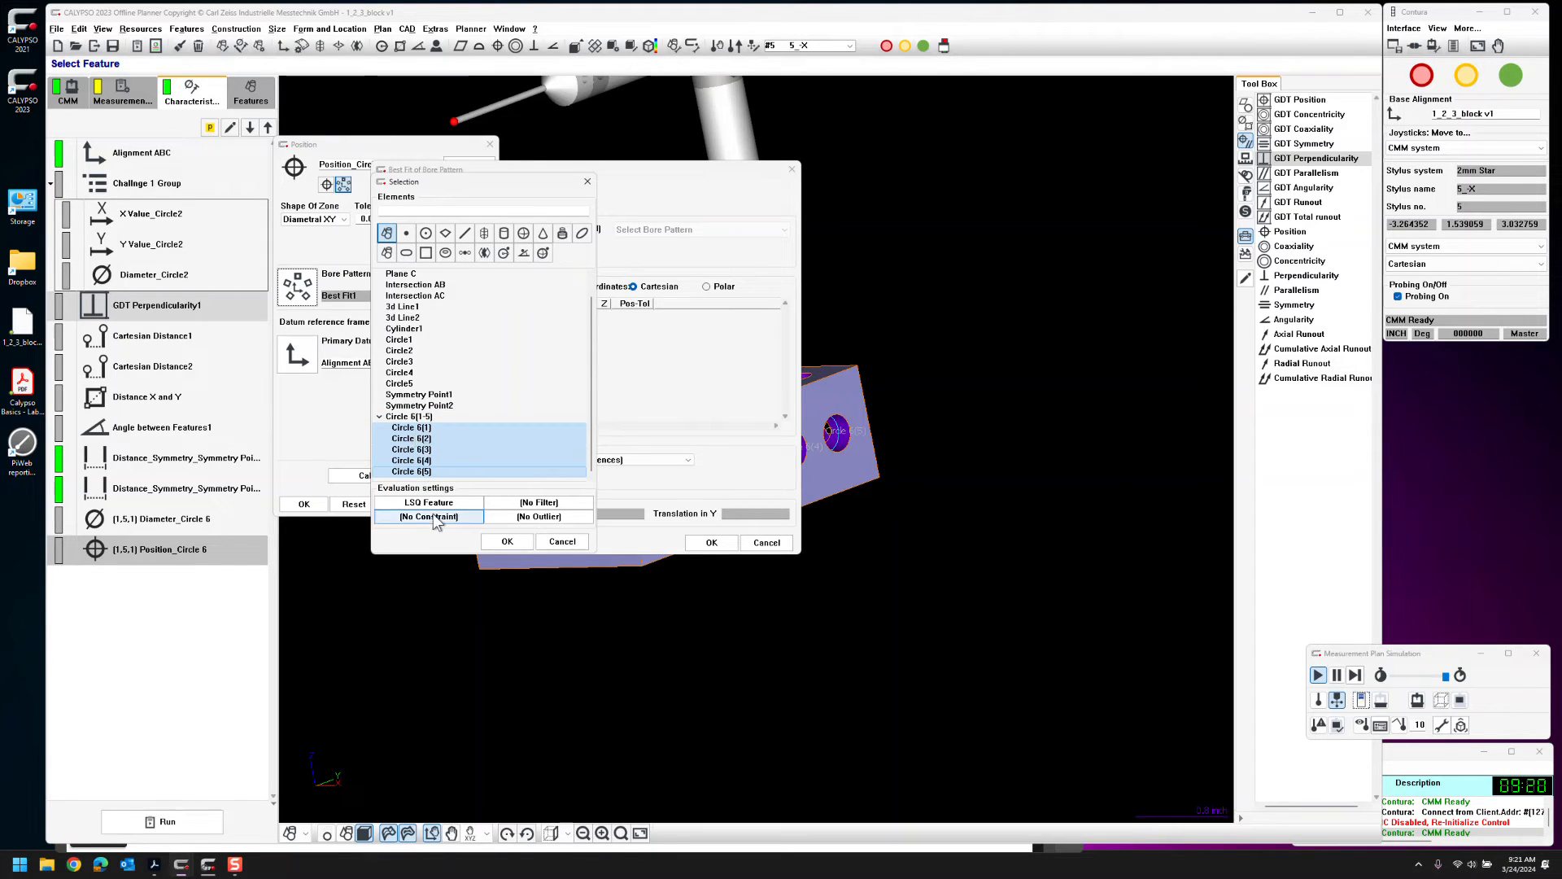
left_click(502, 541)
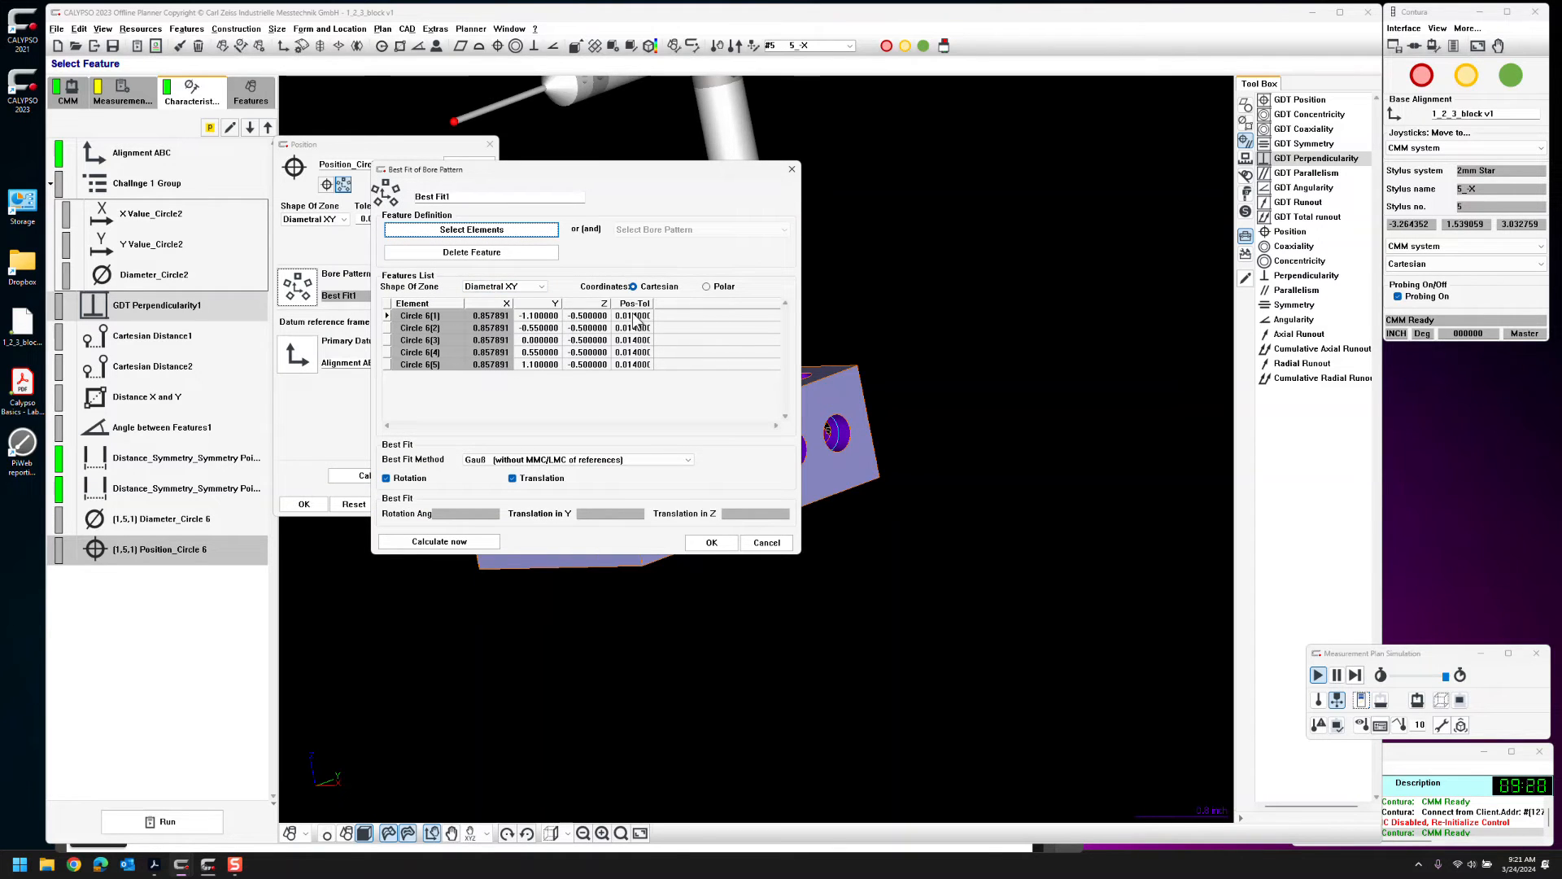
Disable both rotation and translation for the bore pattern best fit
left_click(512, 478)
left_click(386, 478)
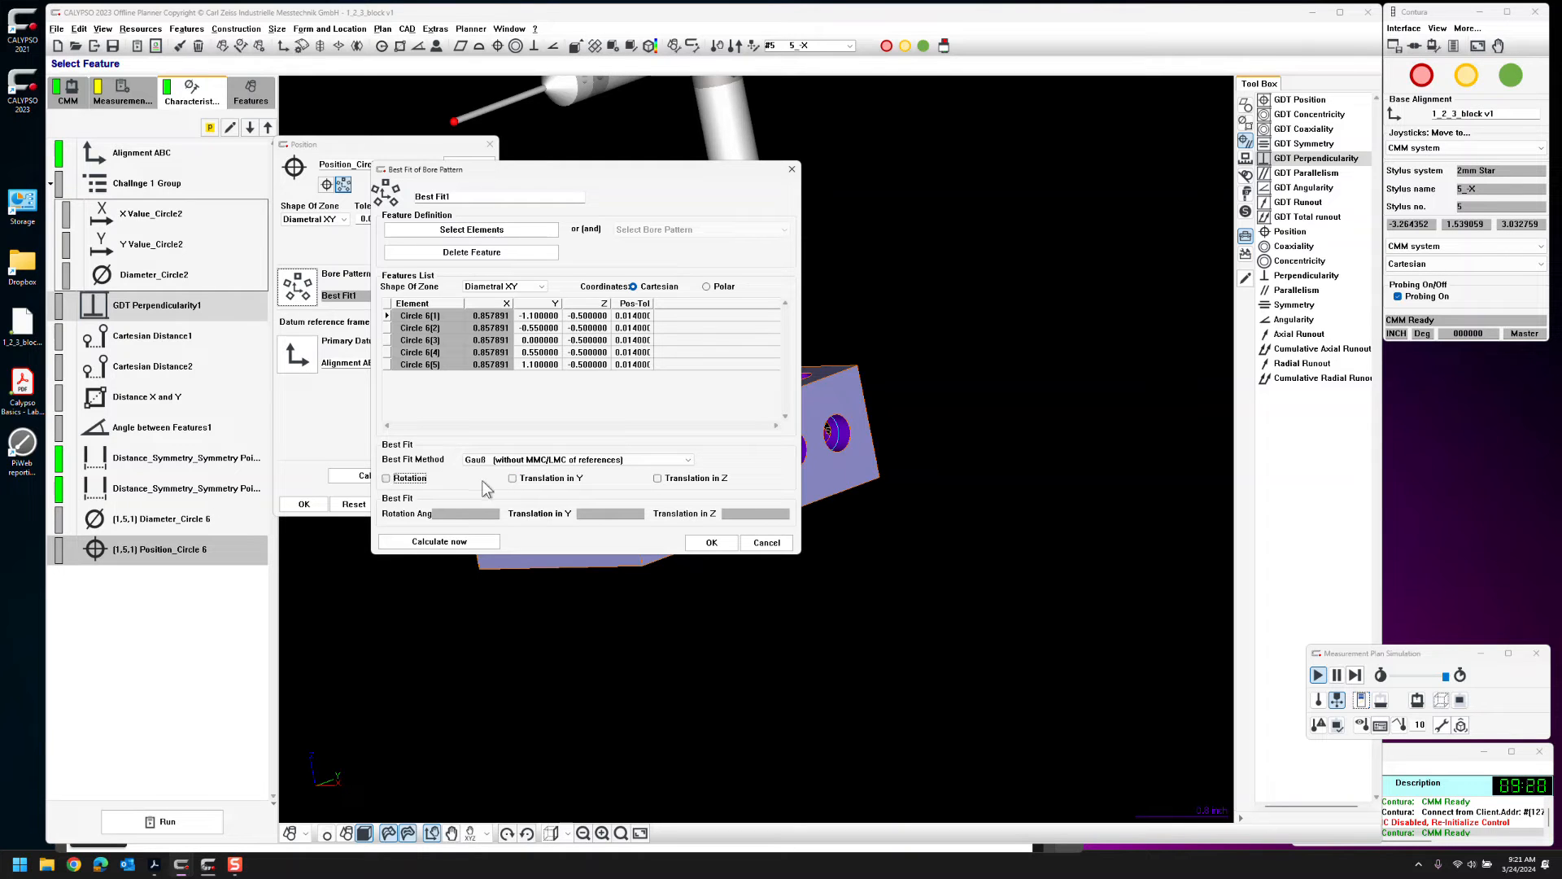
left_click(386, 479)
left_click(513, 479)
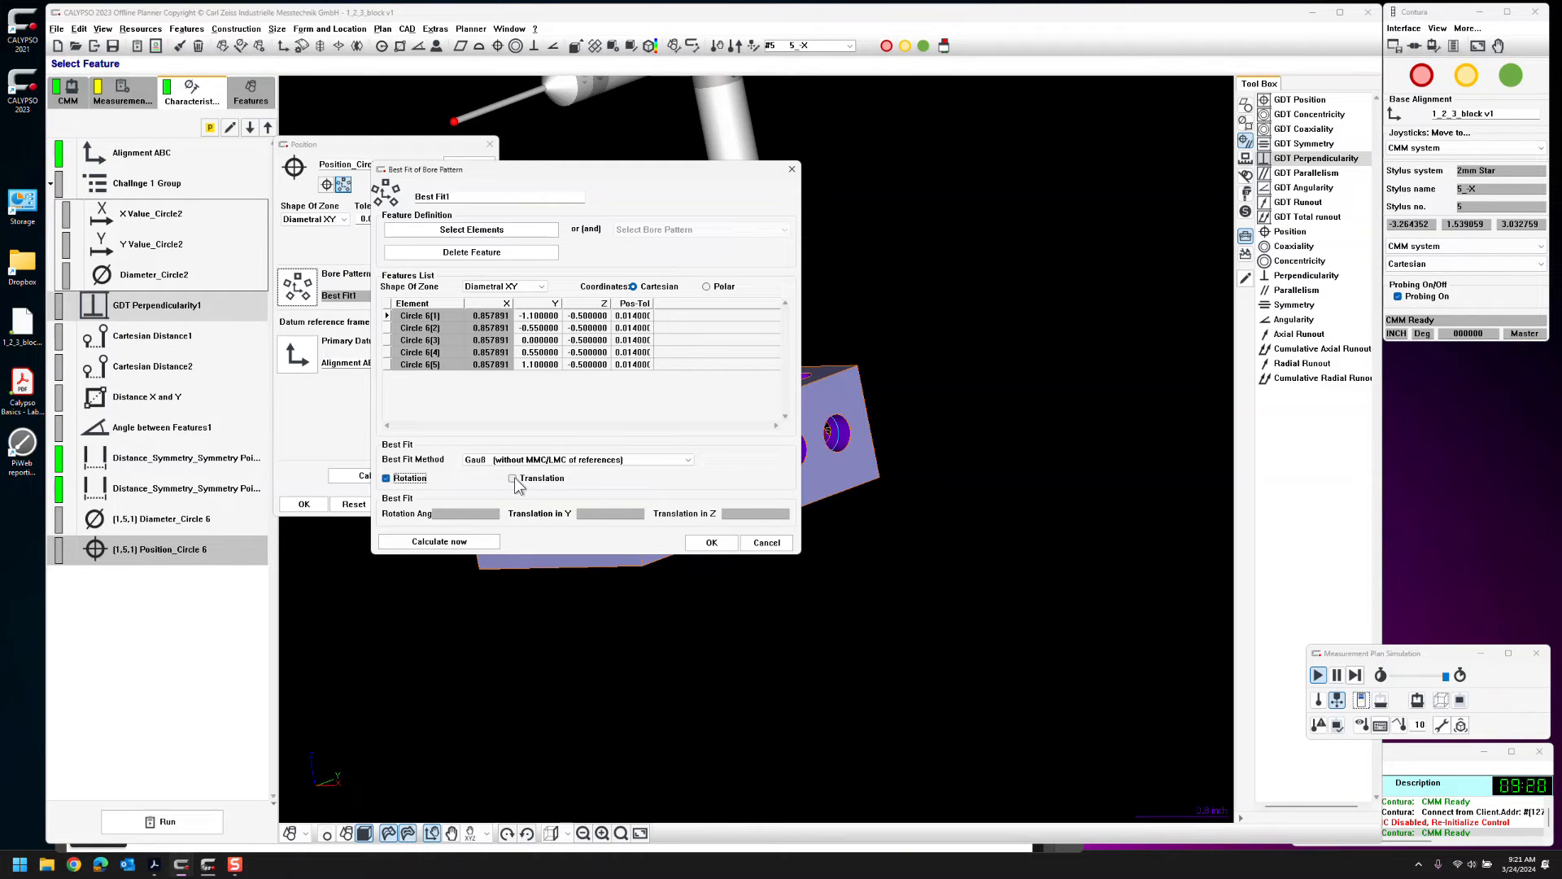
left_click(388, 480)
left_click(385, 480)
left_click(512, 478)
left_click(387, 479)
Open the choice of best fit methods for the bore pattern
left_click(545, 460)
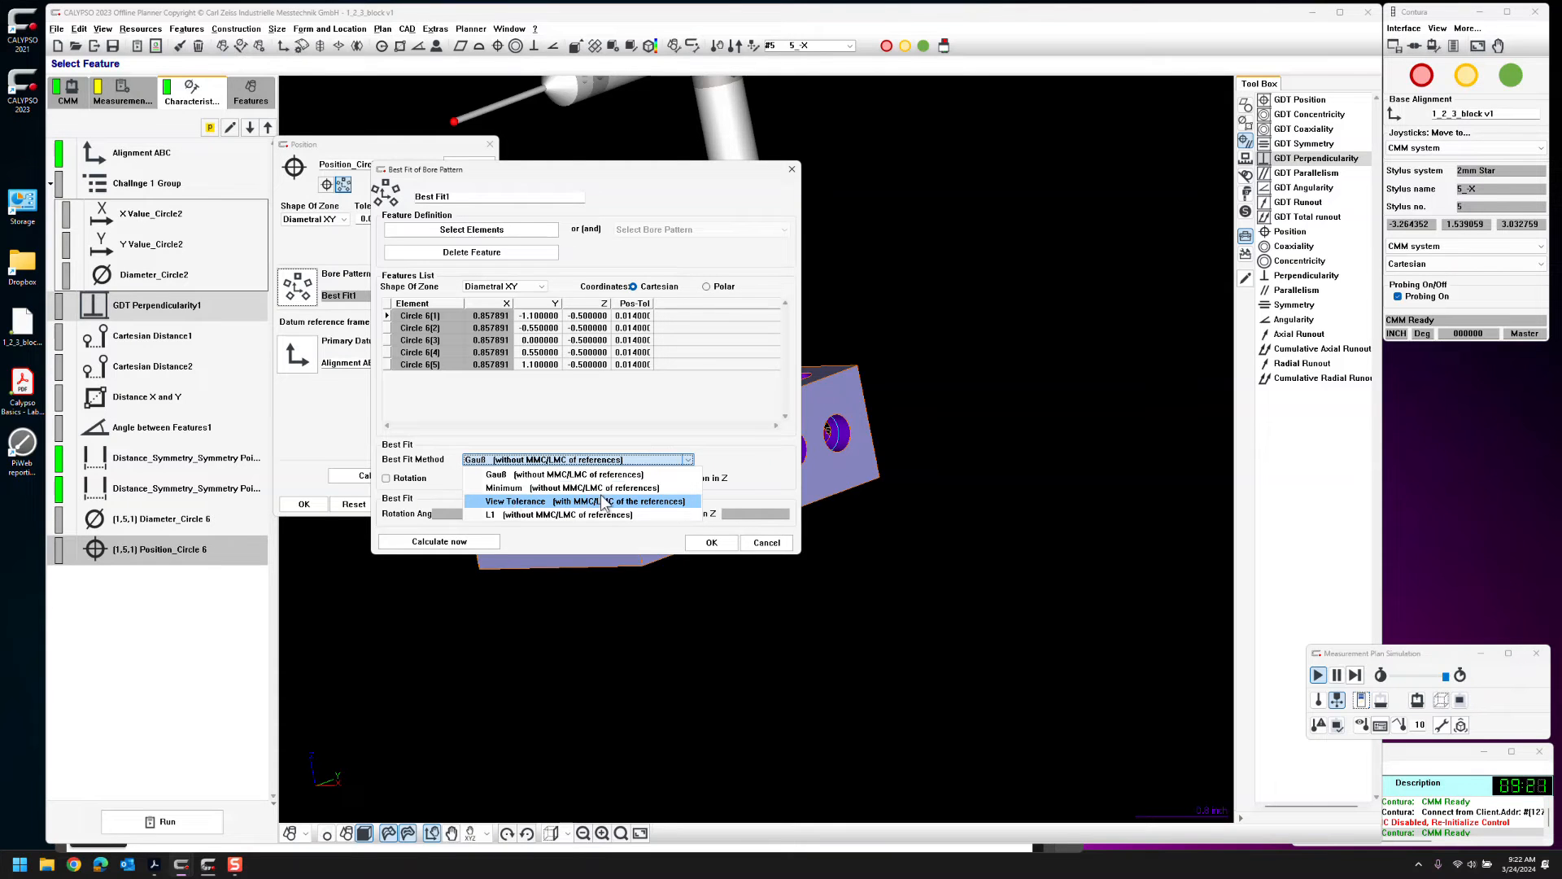
Accept the Best Fit bore pattern, set its material condition to MMC, and adapt the evaluation method of the existing Circle 6 diameter characteristic
left_click(550, 537)
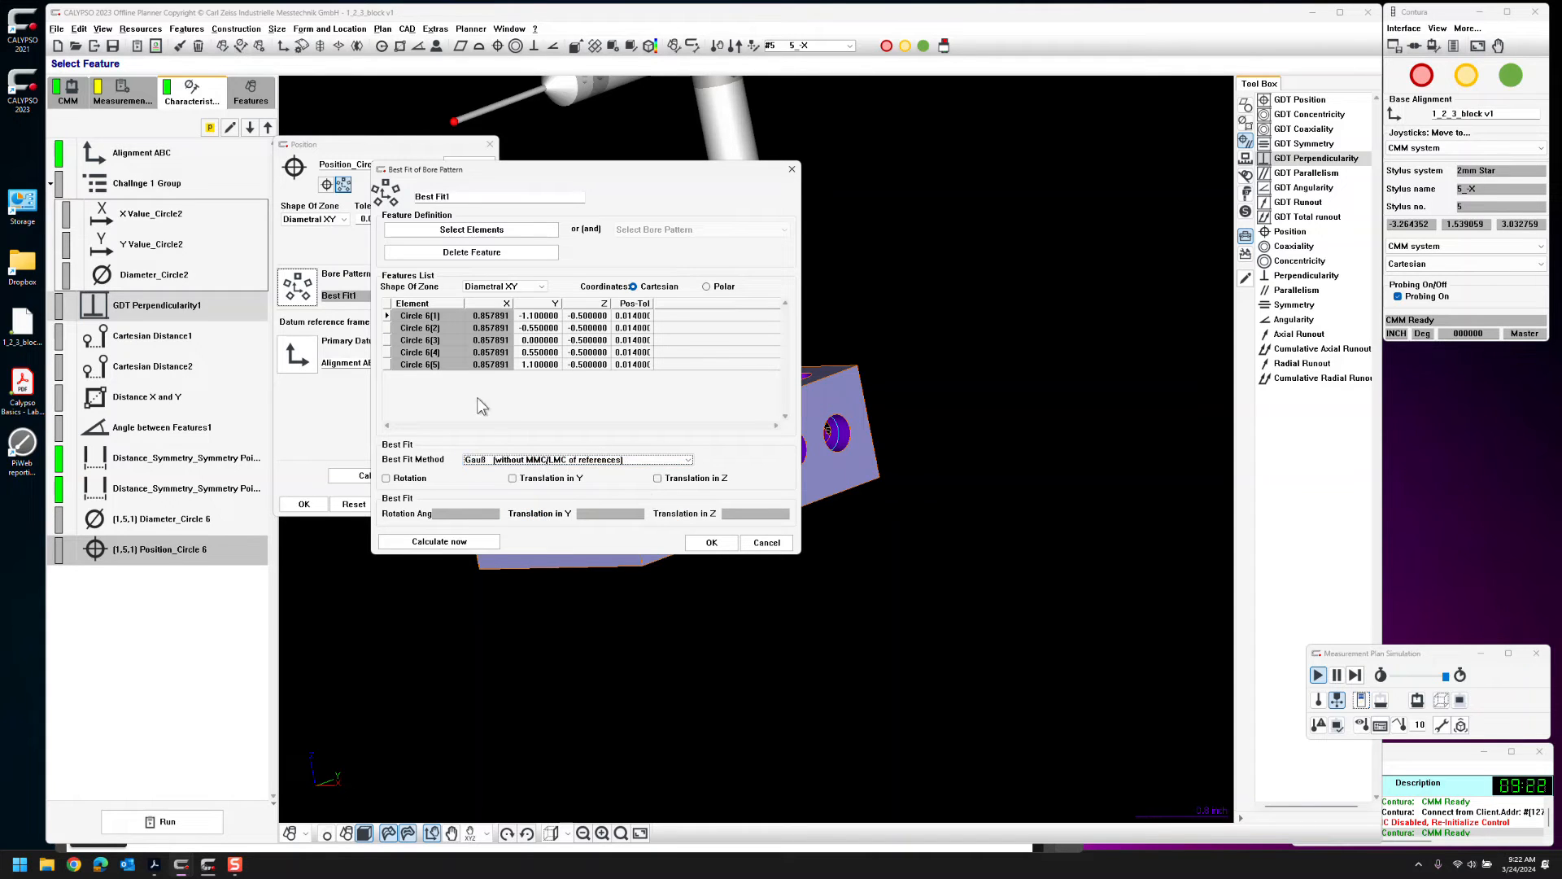
left_click(713, 543)
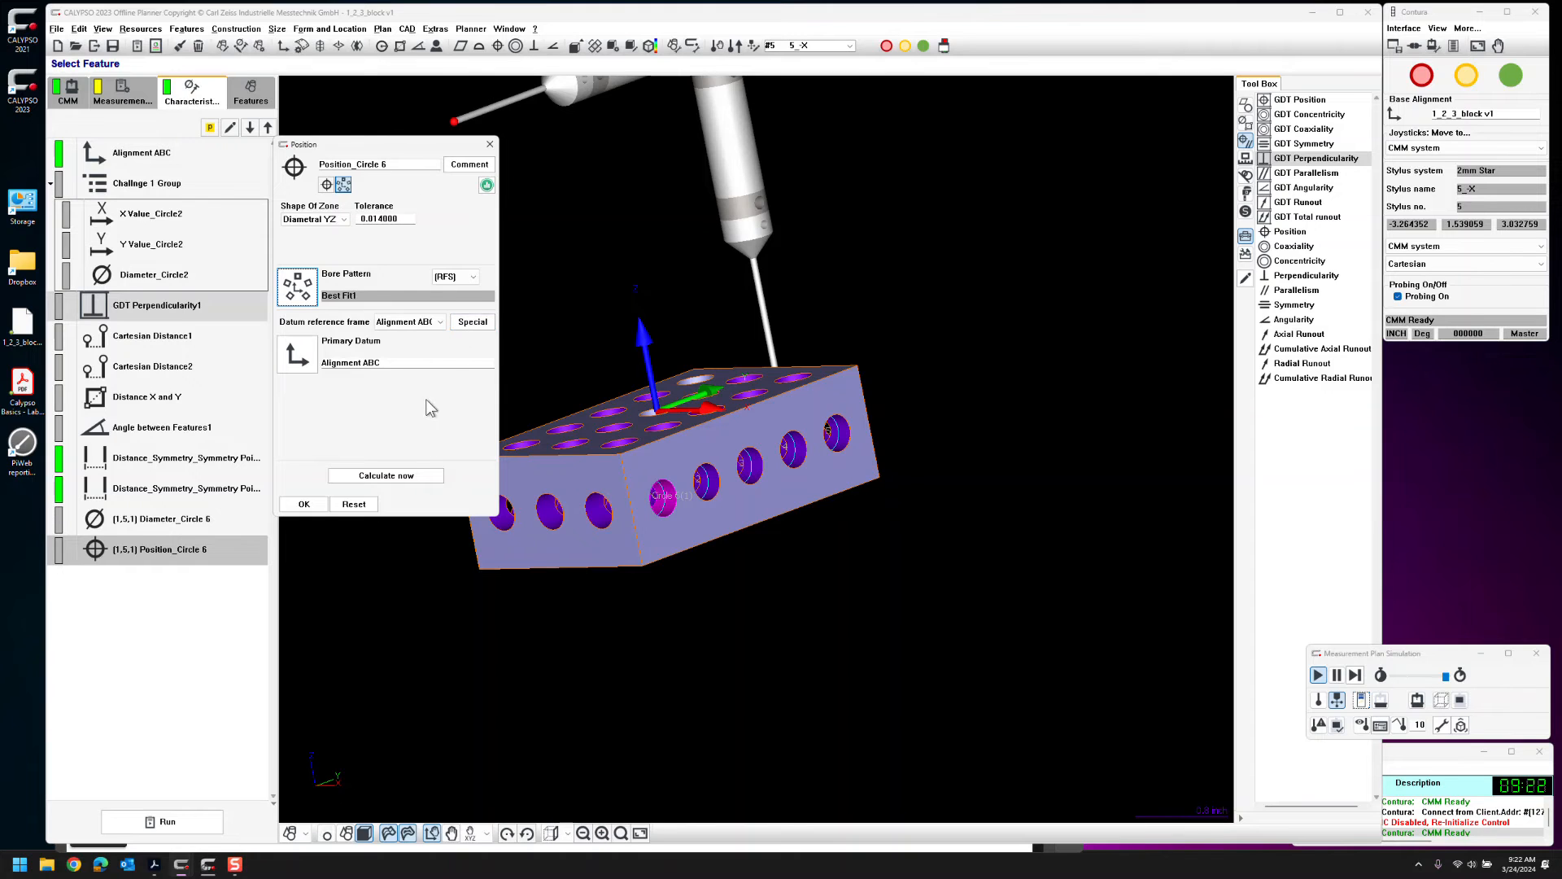
left_click(471, 277)
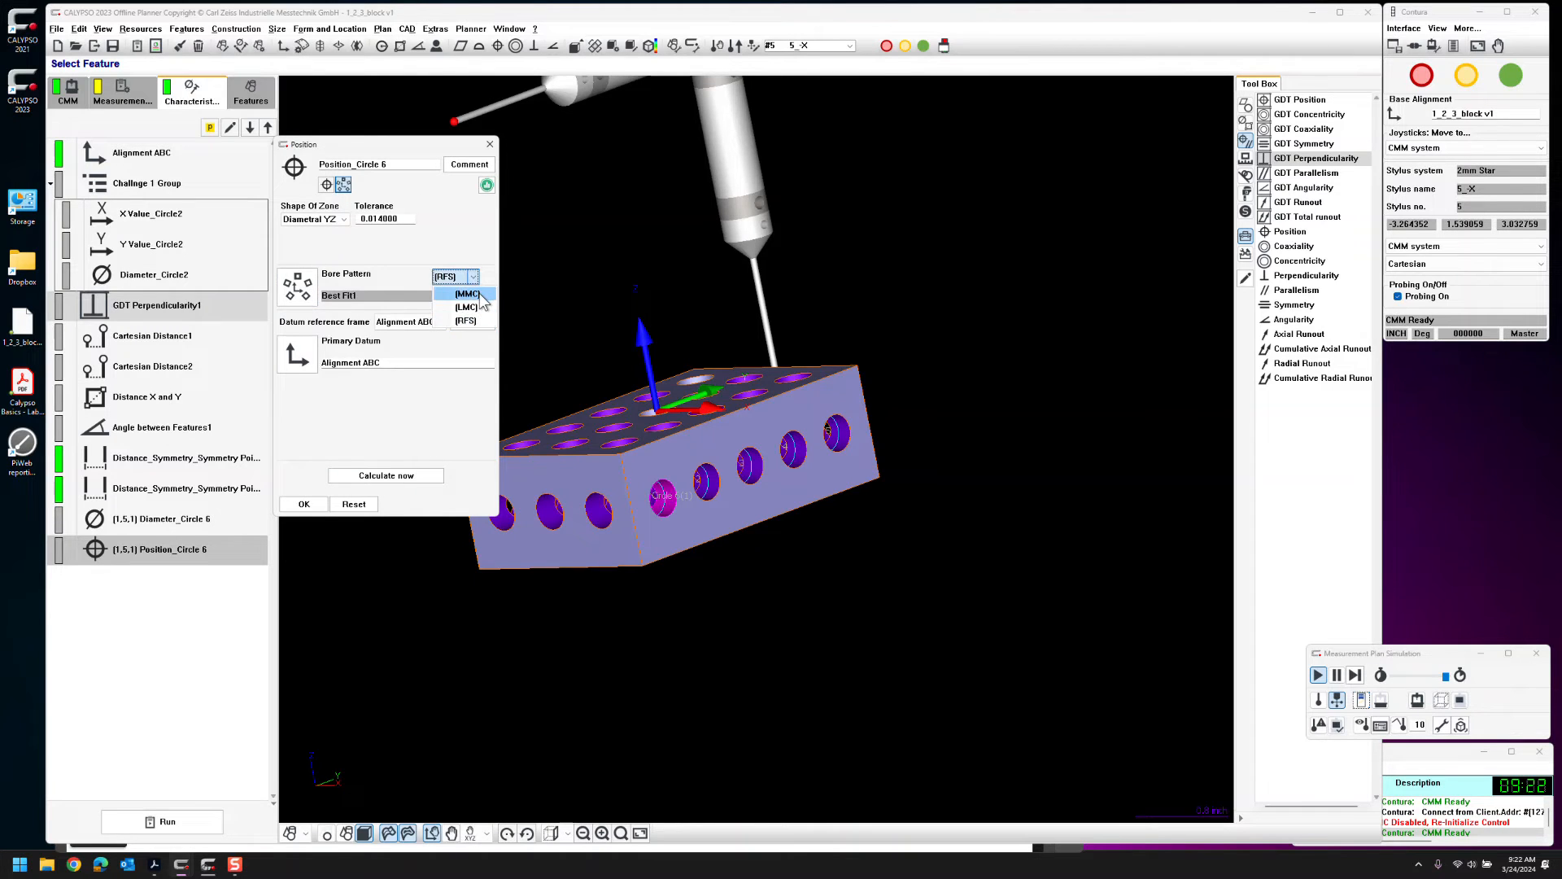
left_click(467, 293)
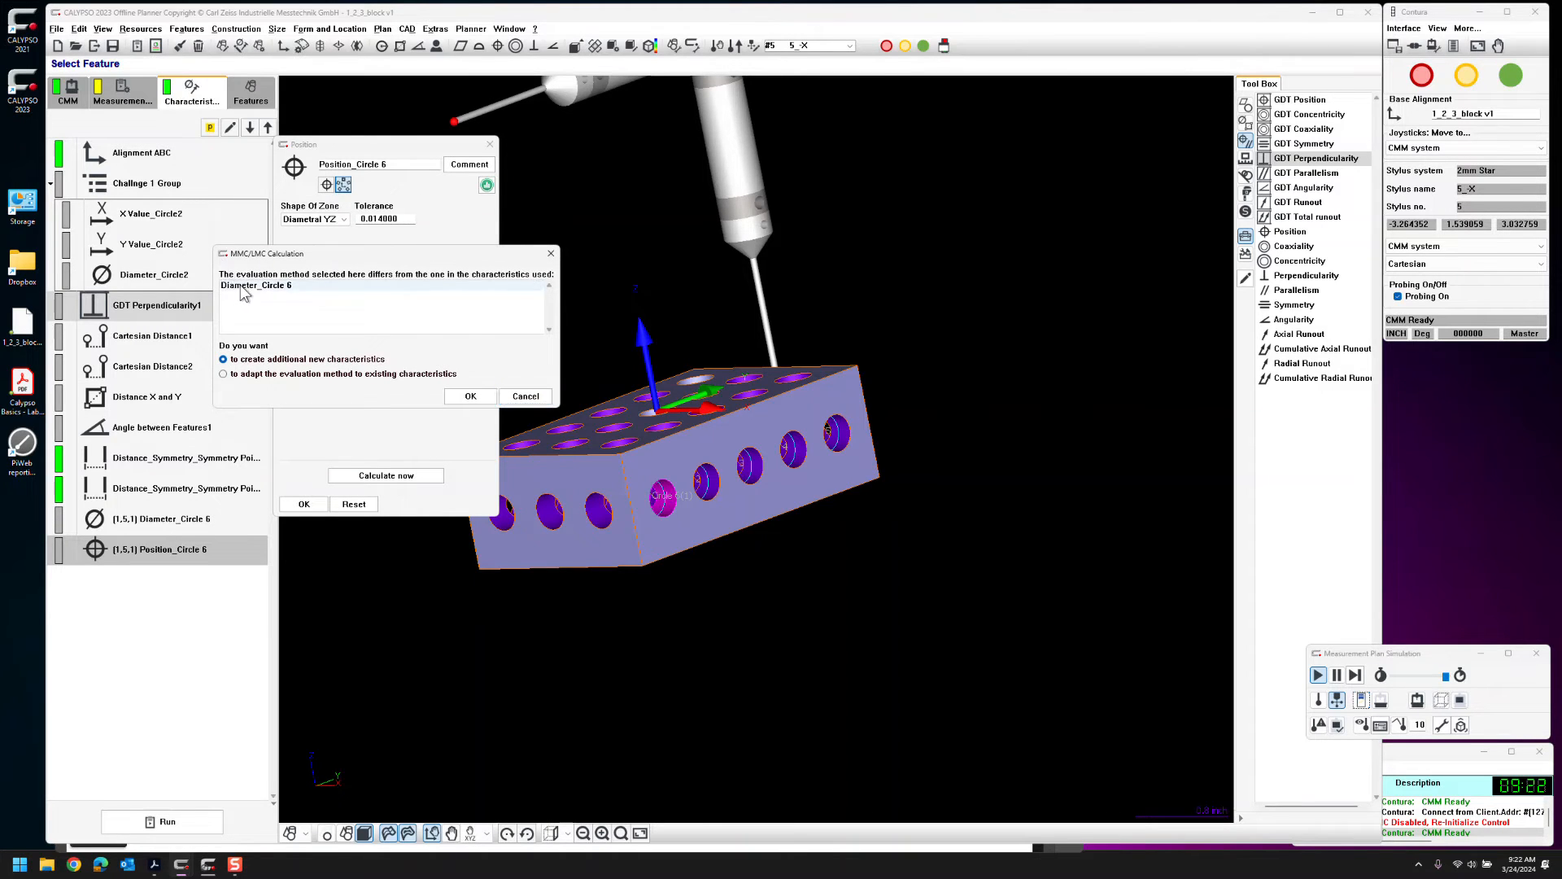
left_click(266, 376)
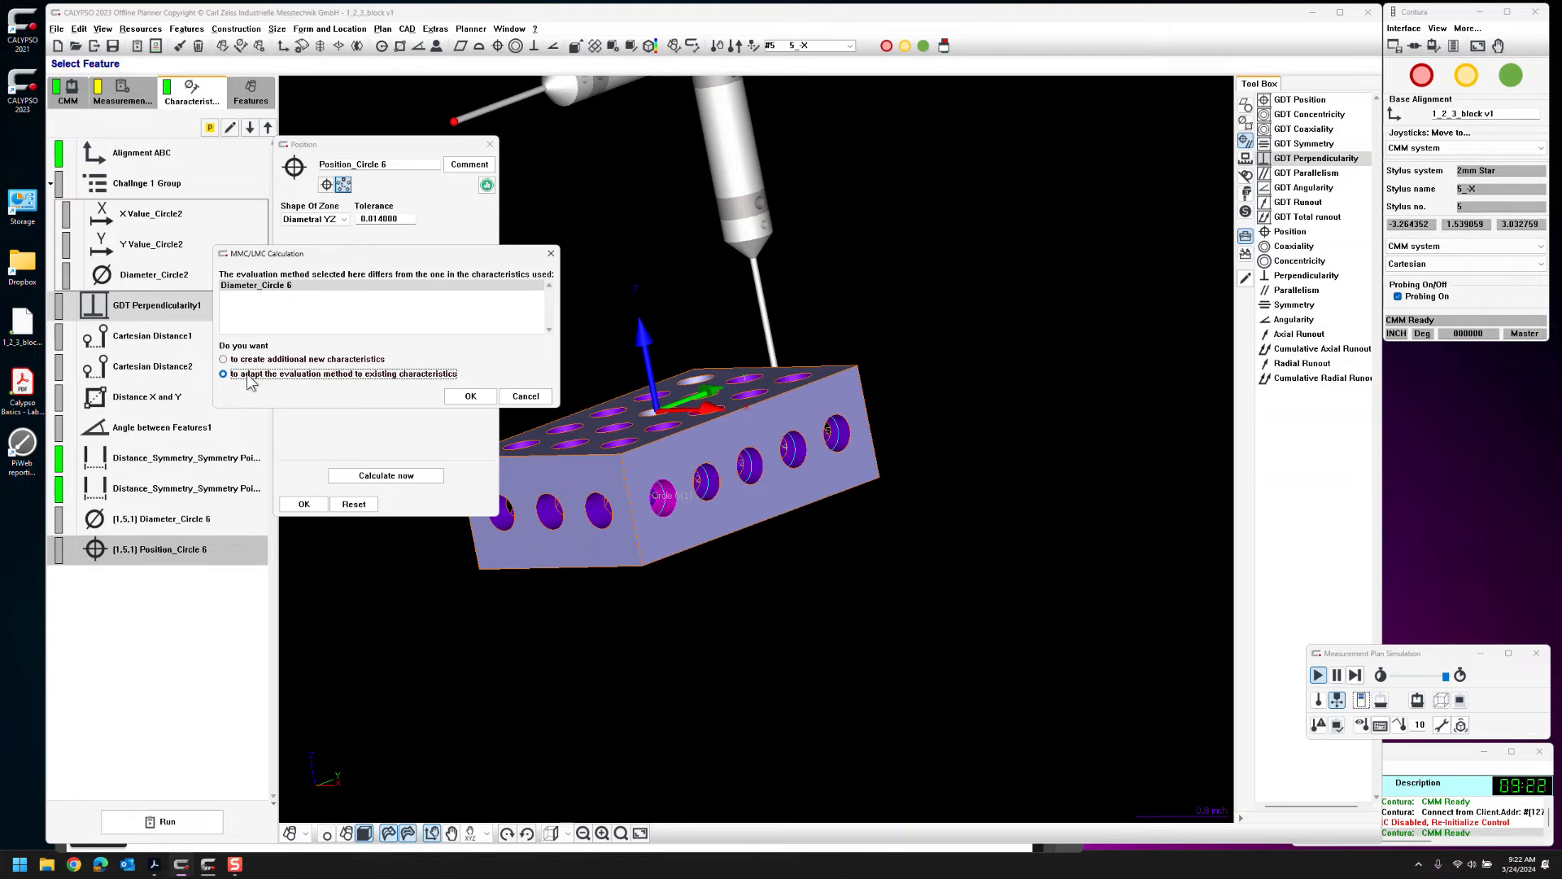
left_click(471, 396)
left_click(324, 505)
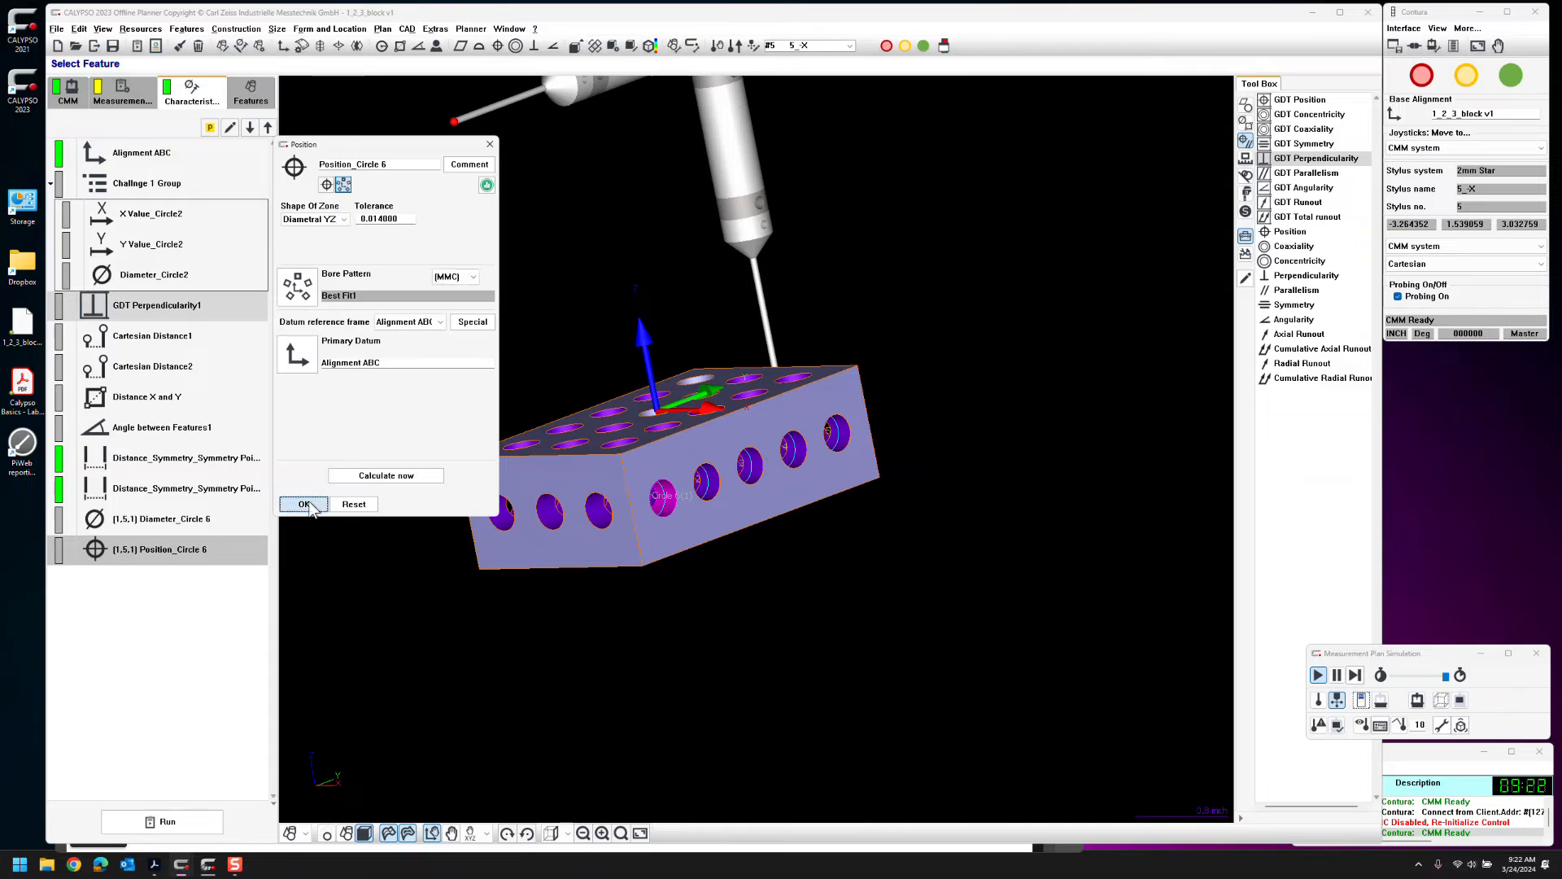
Review the feature assigned to the Circle 6 diameter characteristic and save the measurement plan
double_click(164, 524)
left_click(298, 317)
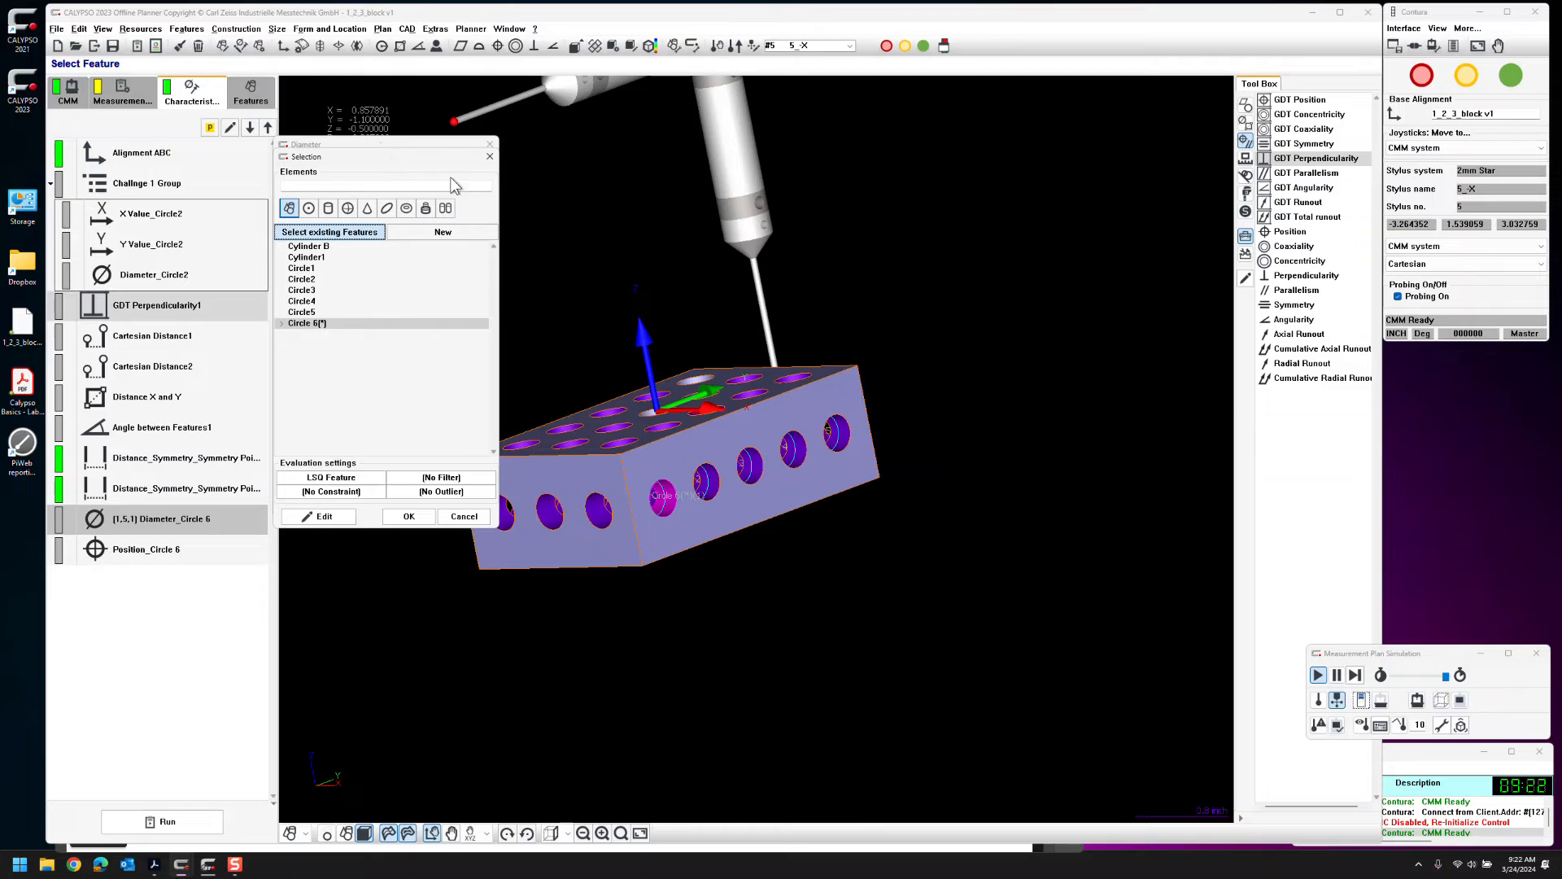
left_click(409, 516)
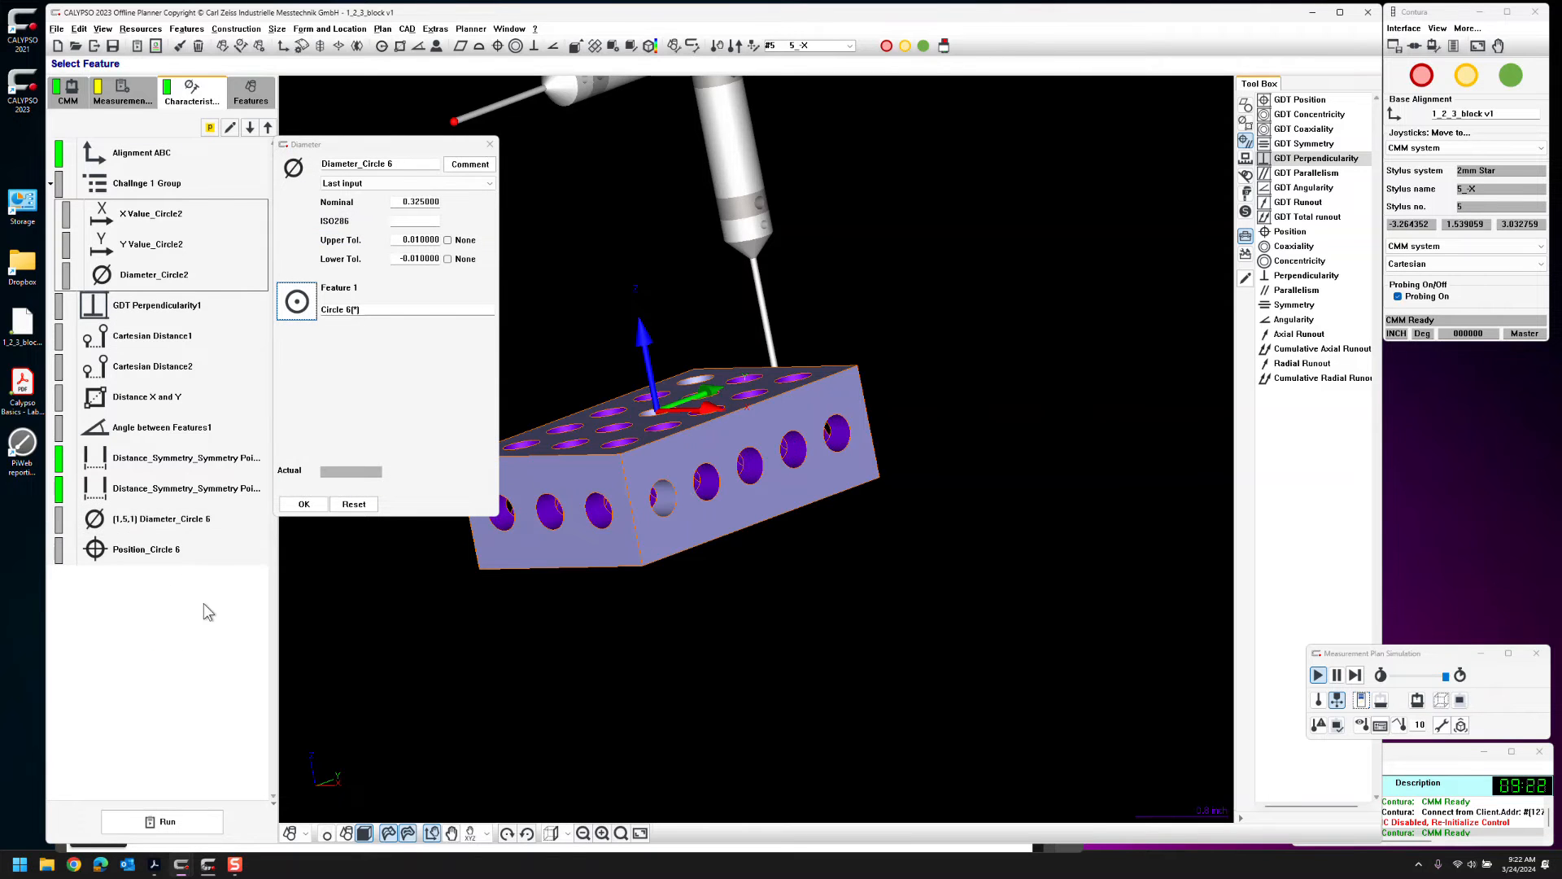
left_click(309, 507)
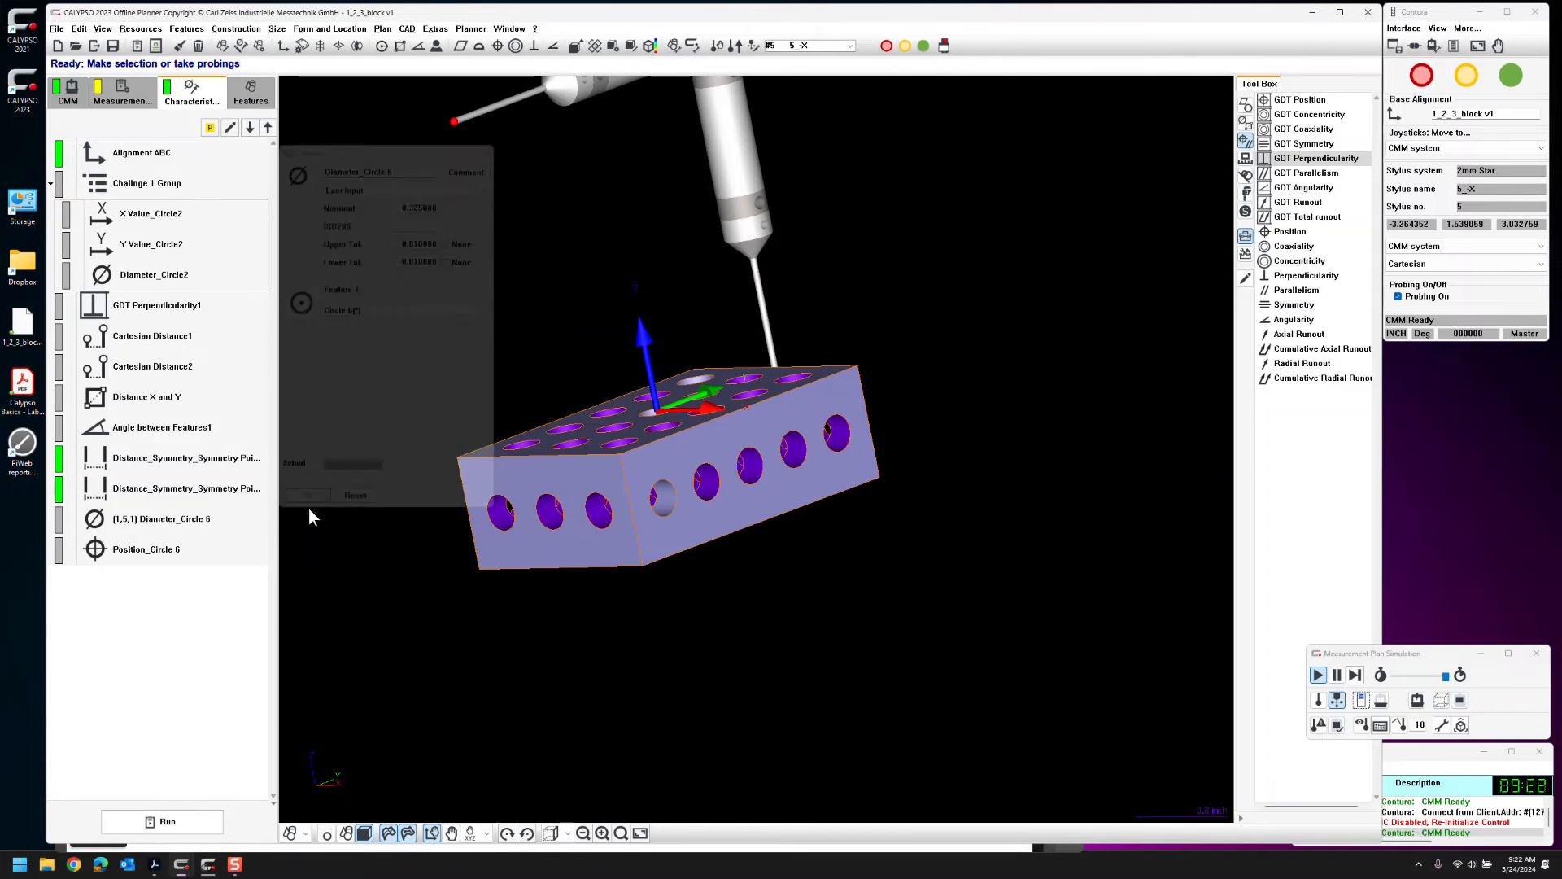
left_click(113, 46)
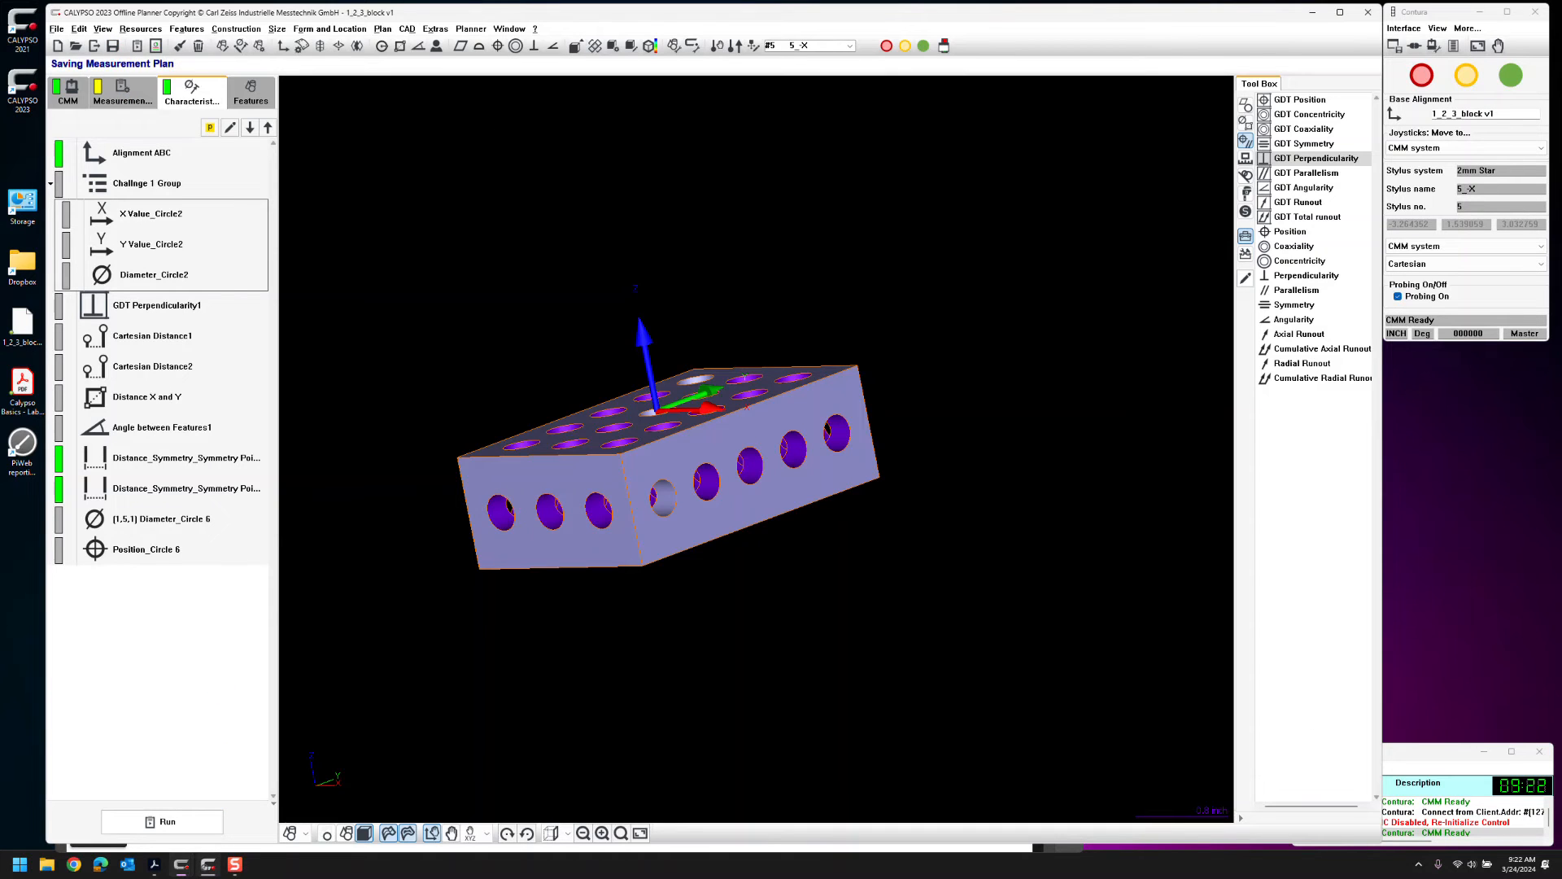
Set the PiWeb reporting magnification factor of Position_Circle 6 to 100
mouse_move(155, 864)
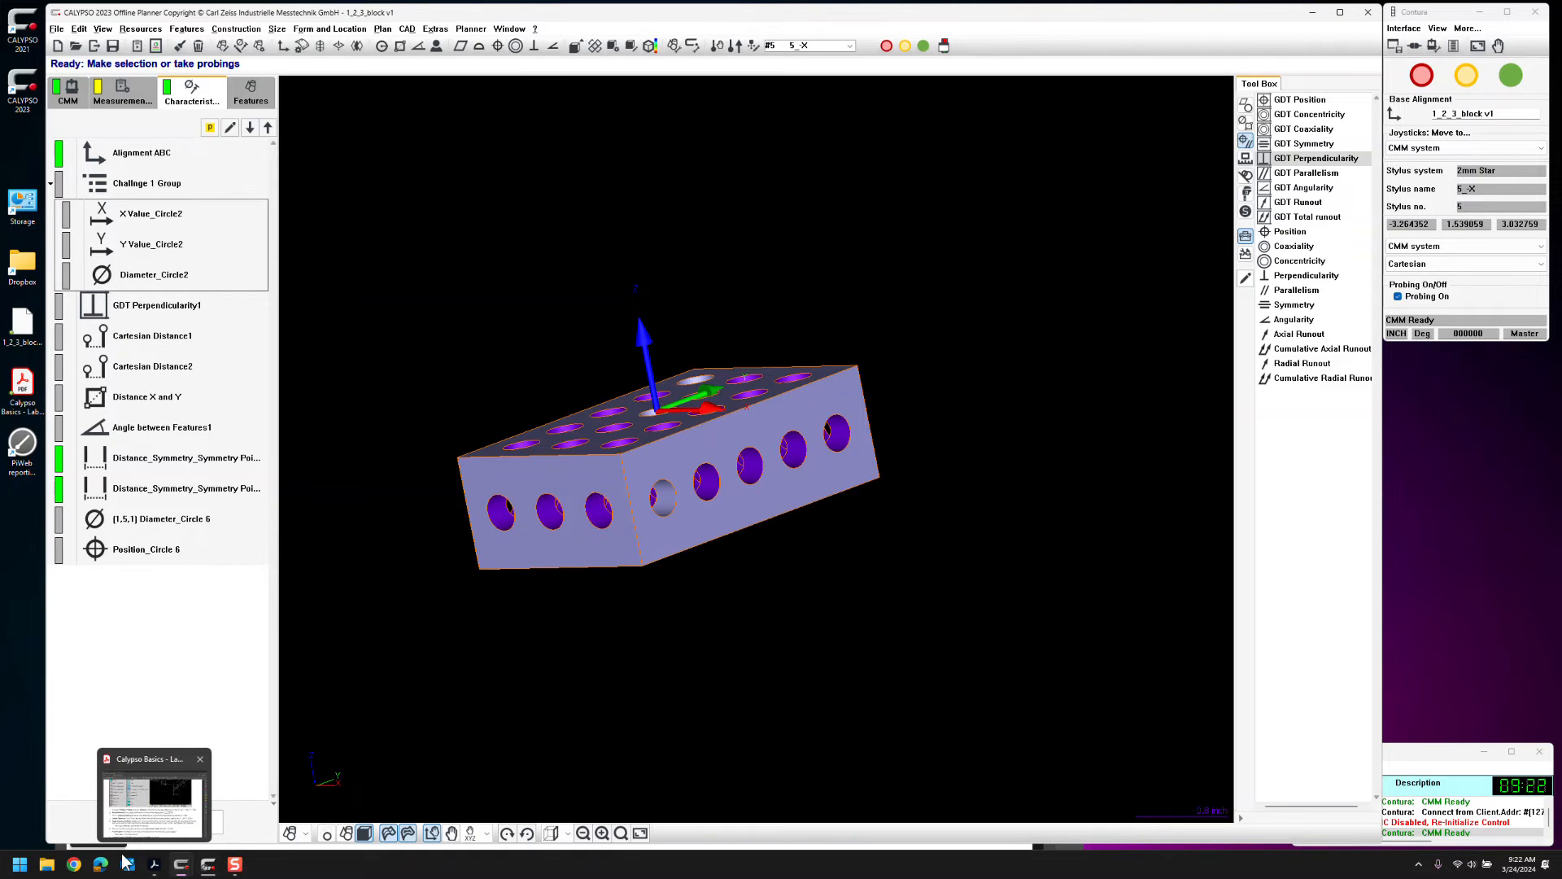
double_click(159, 547)
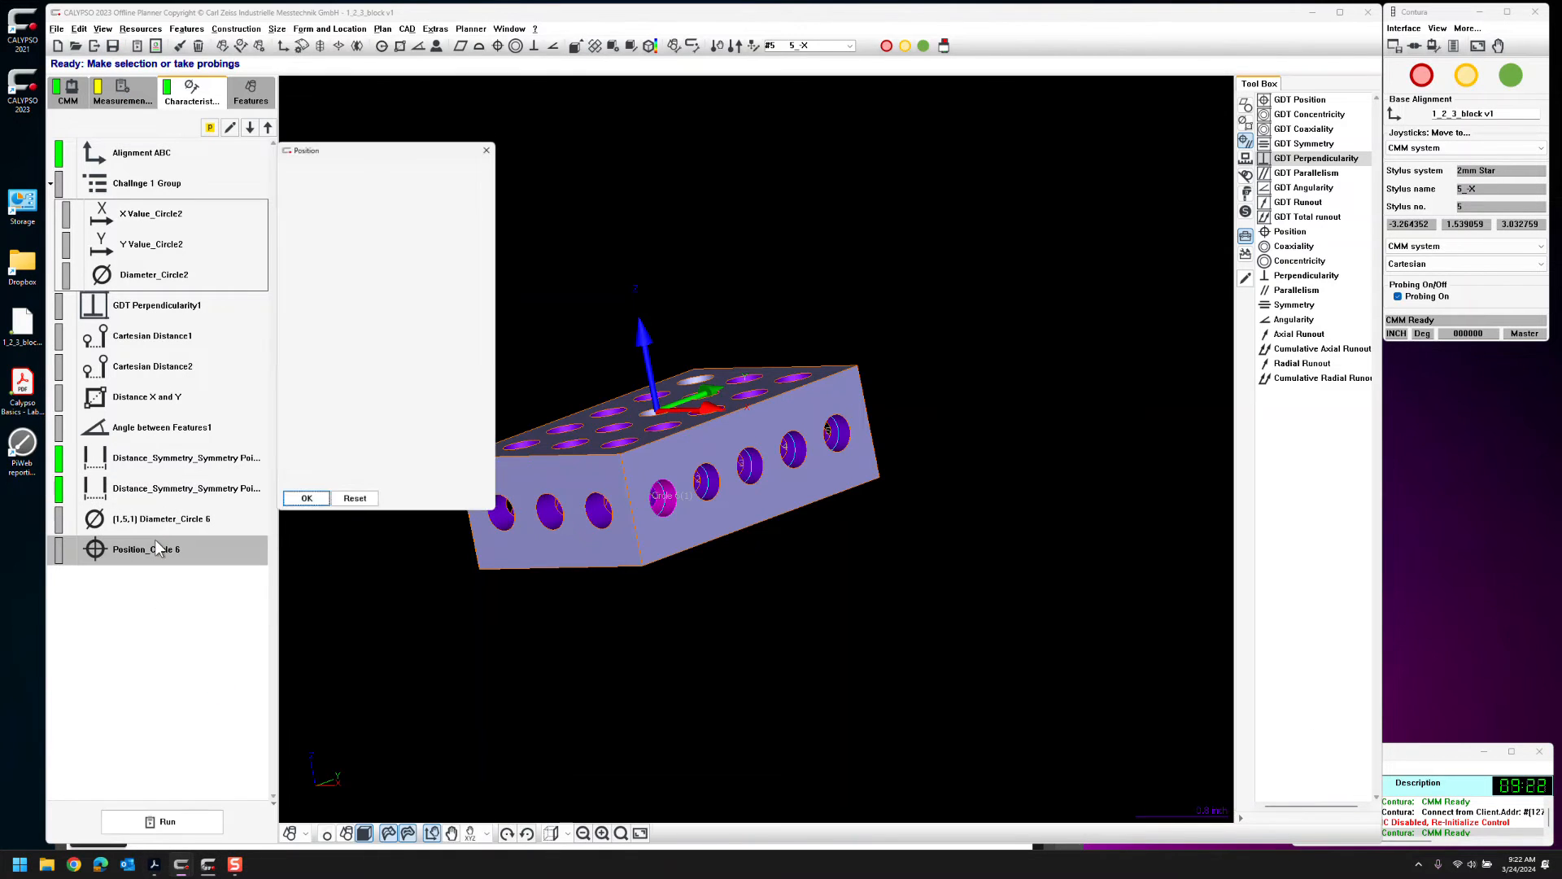
left_click(487, 184)
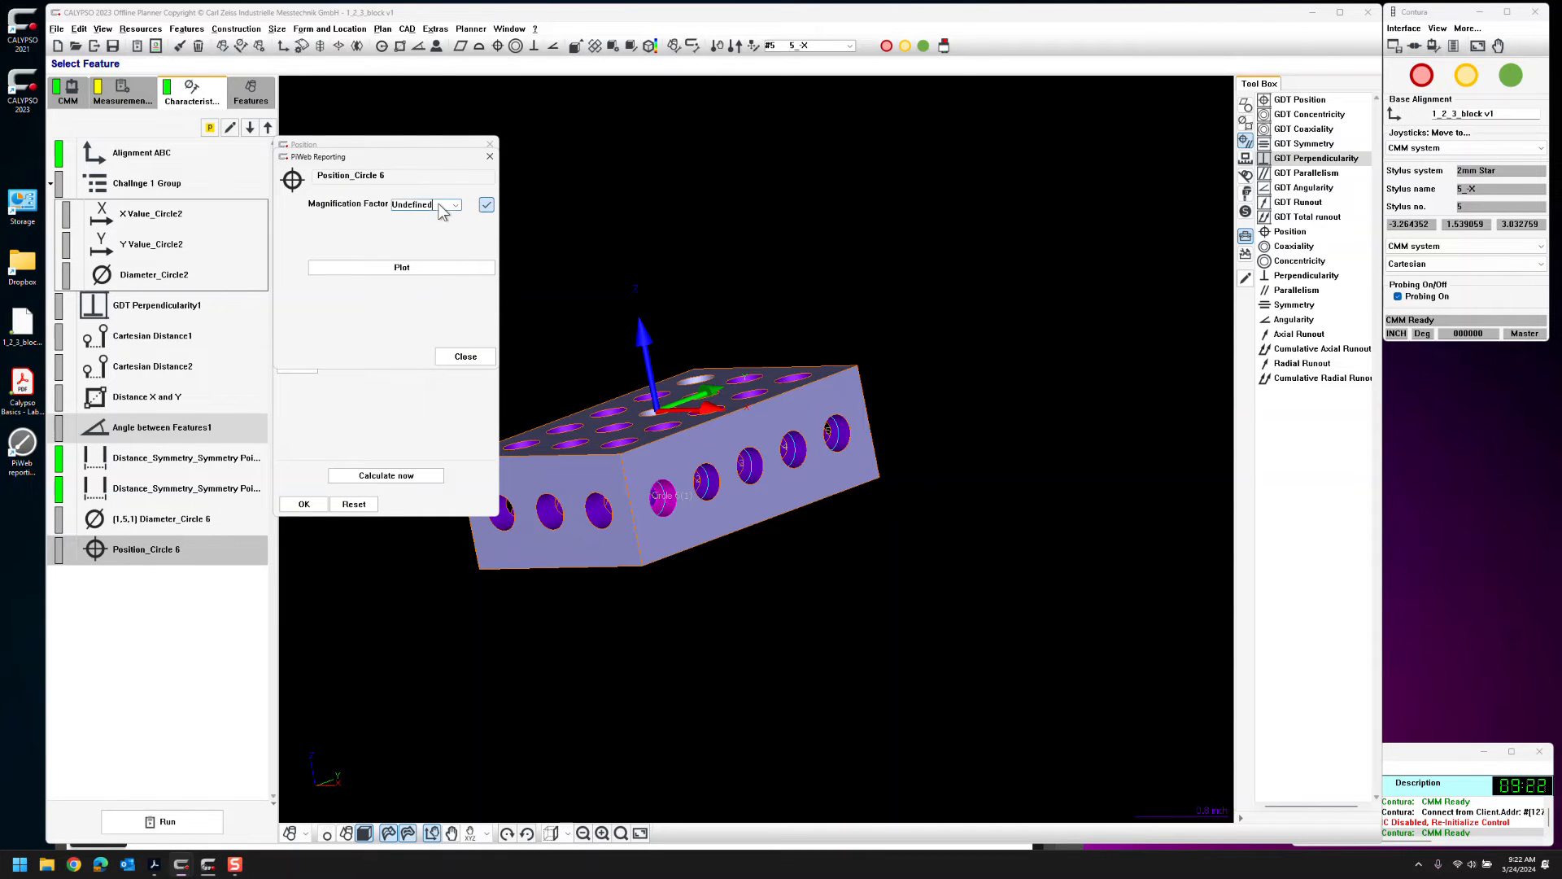
type("100")
key("Tab")
left_click(465, 357)
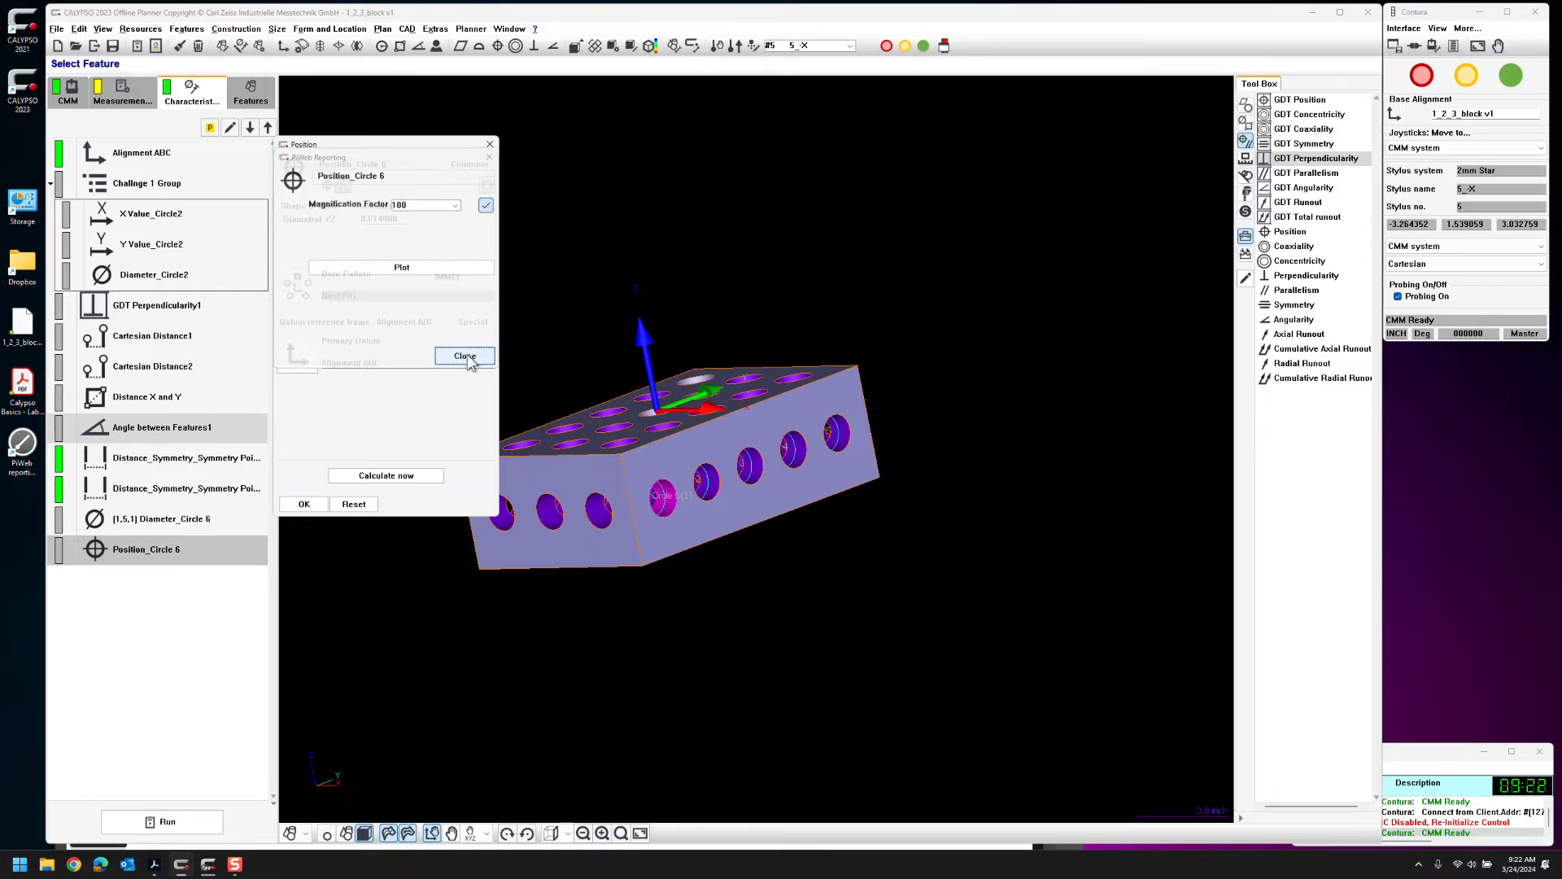
left_click(305, 503)
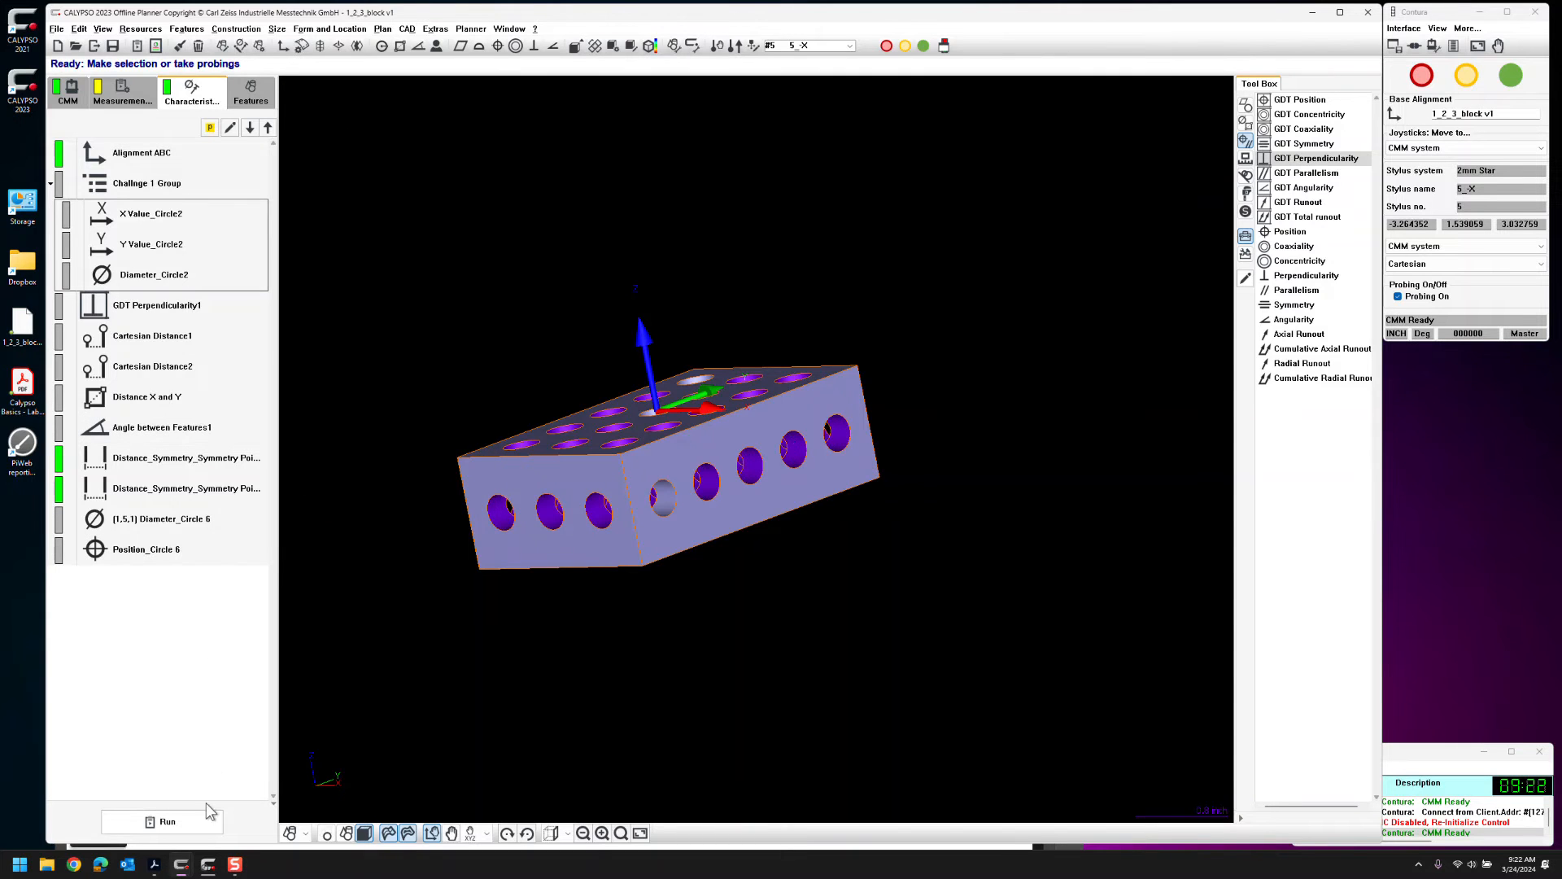
Check dimension 8 in the Calypso Basics Lab 3 PDF and define a space point on the block's underside in CALYPSO
left_click(154, 866)
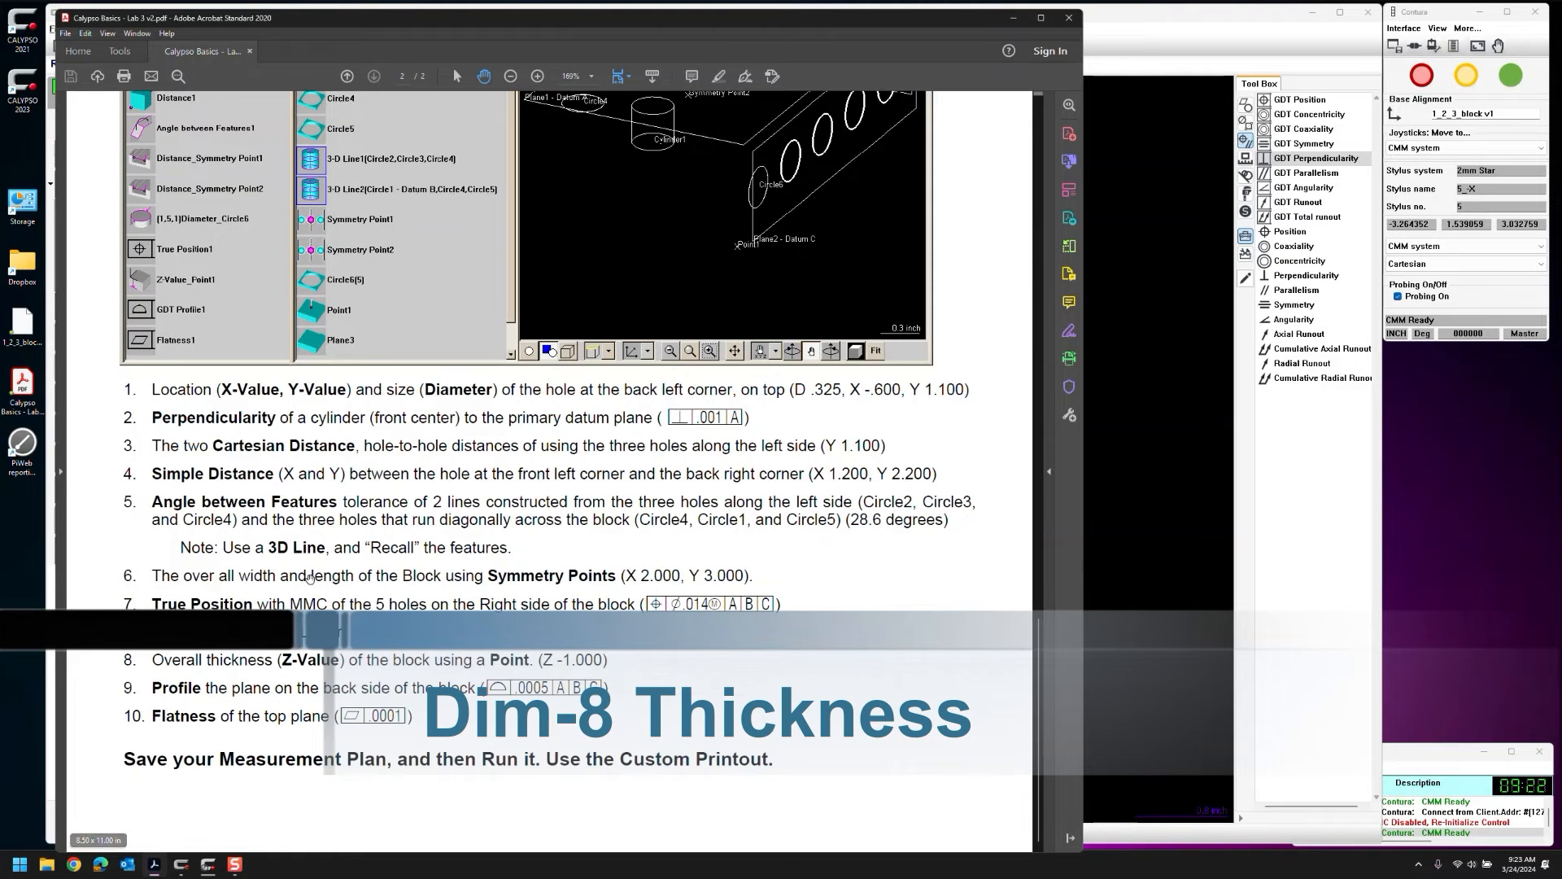
left_click(1198, 630)
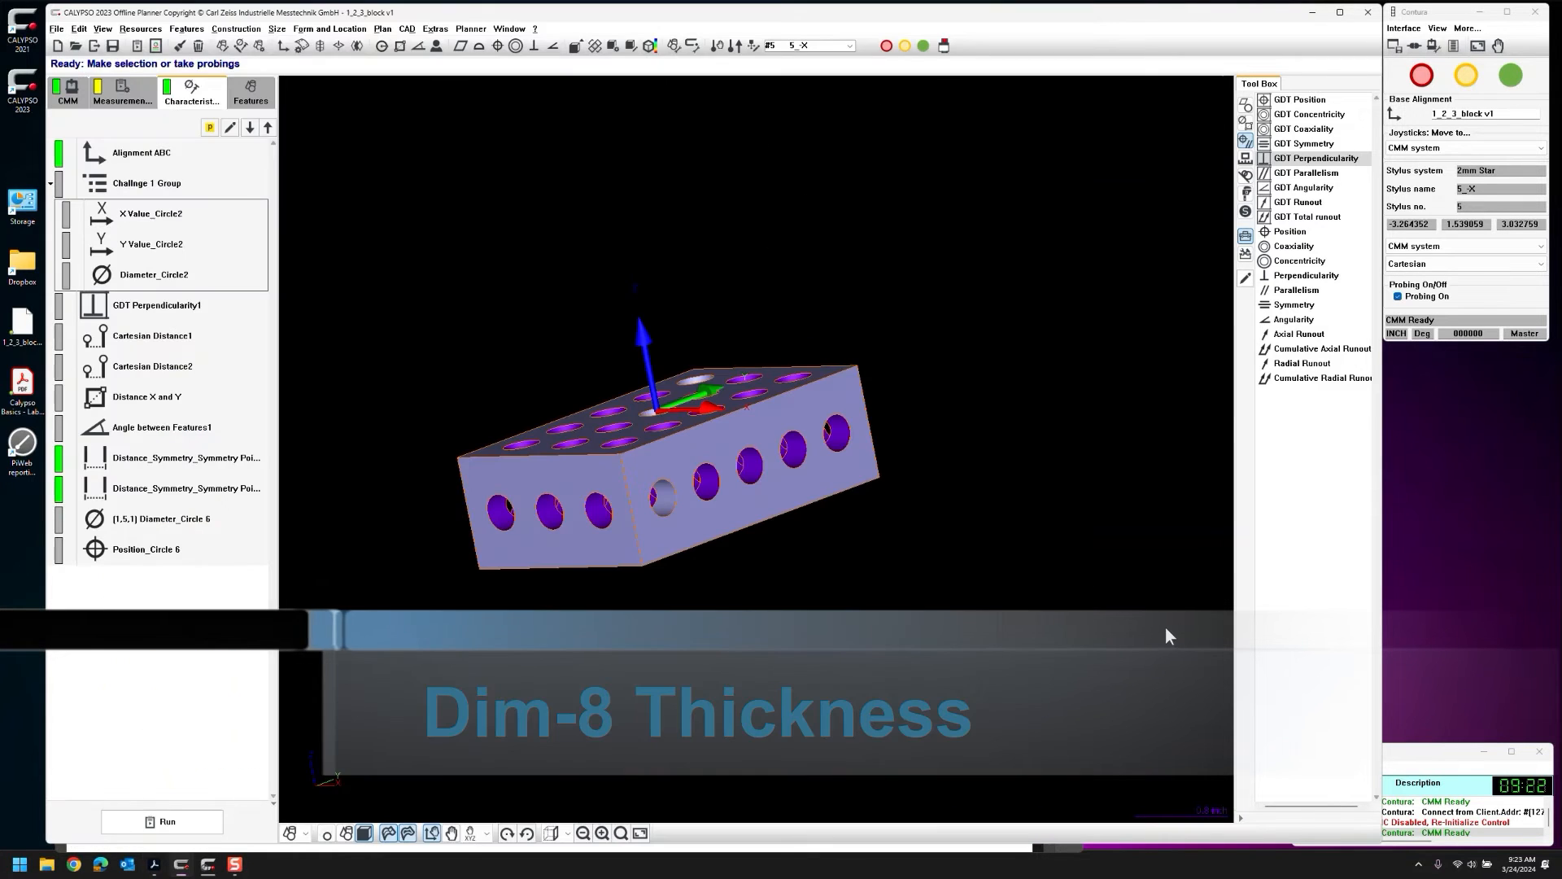
left_click_drag(834, 668, 875, 571)
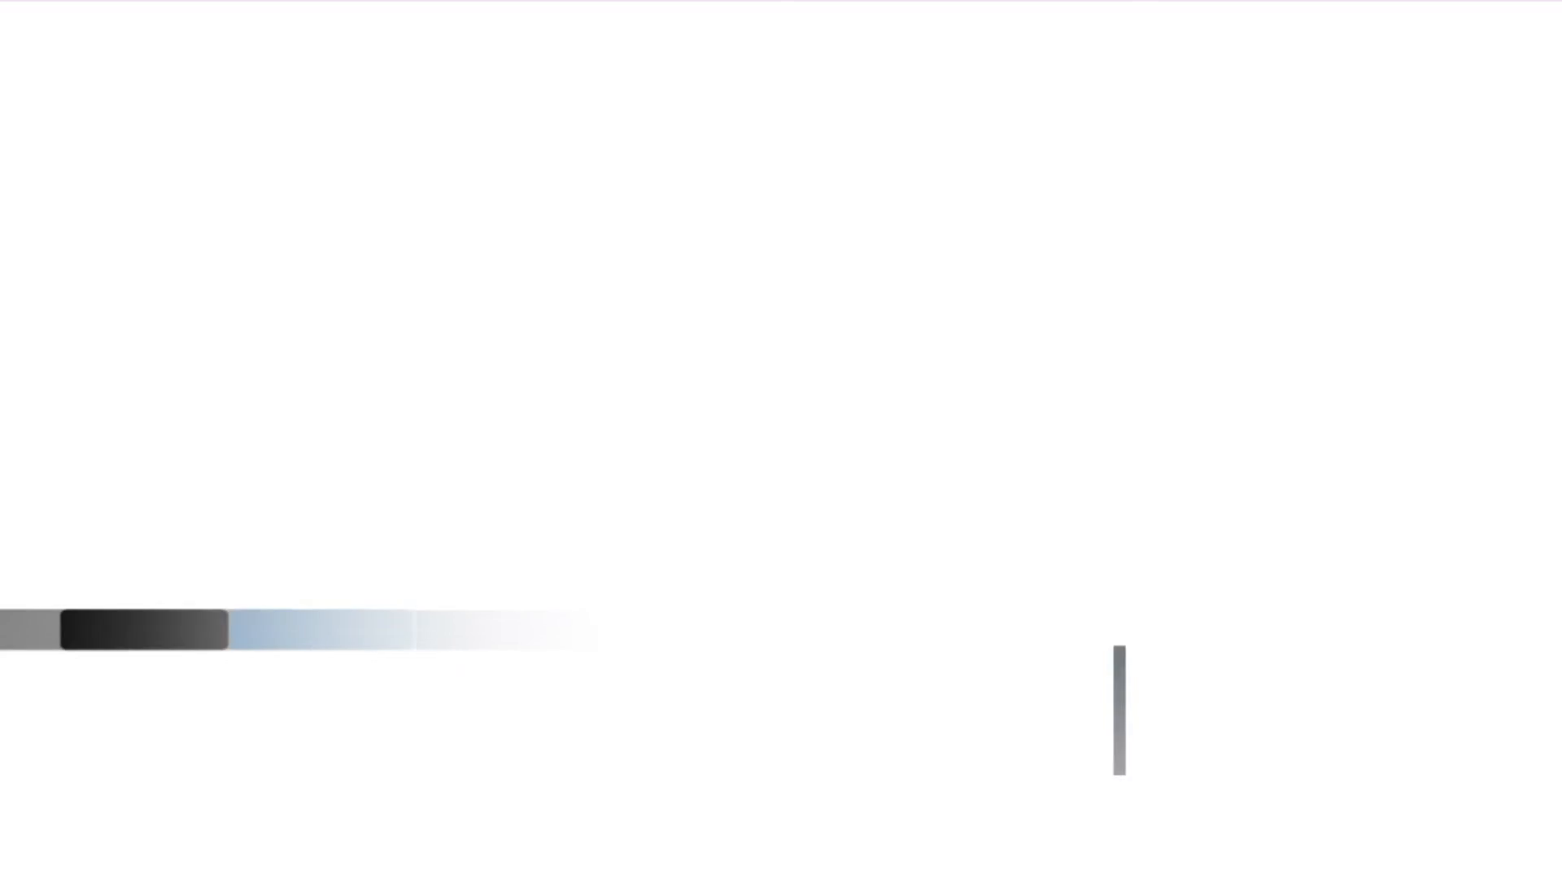
left_click(305, 832)
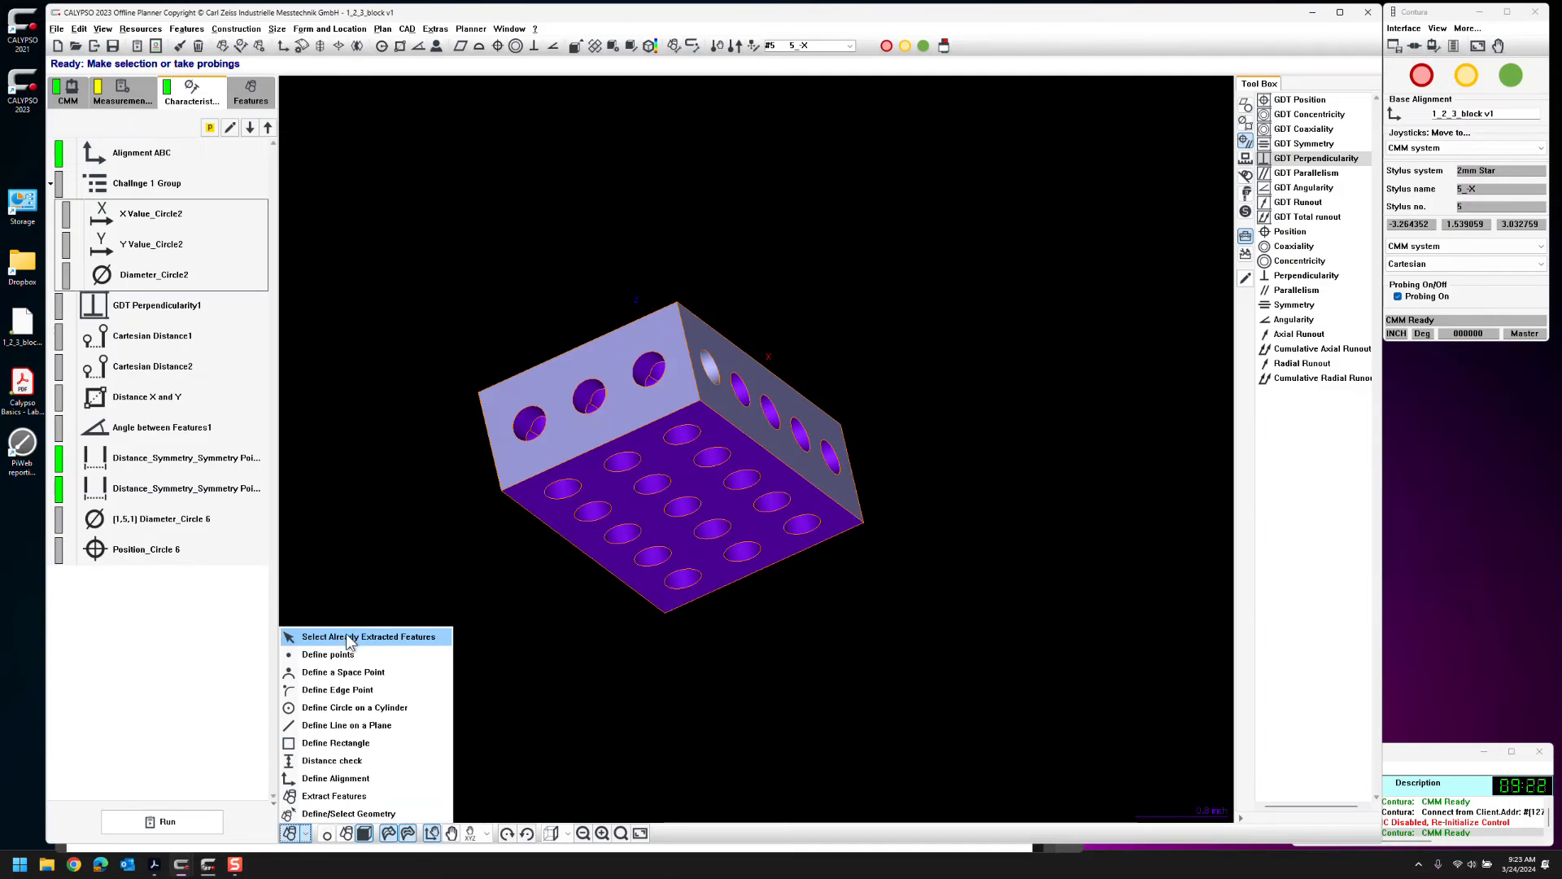
left_click(333, 673)
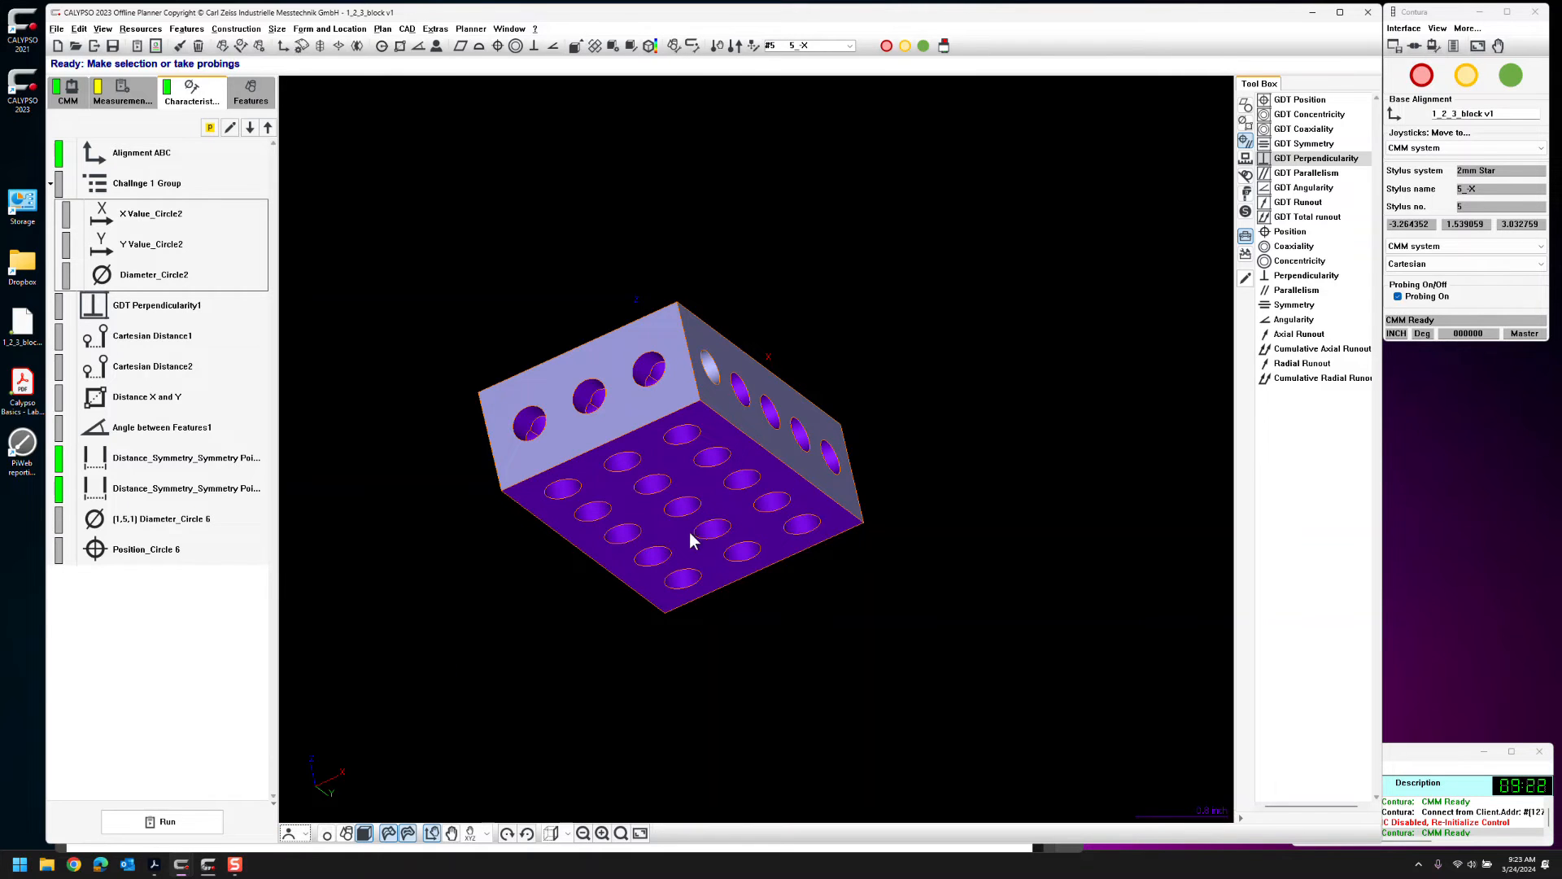
left_click(767, 466)
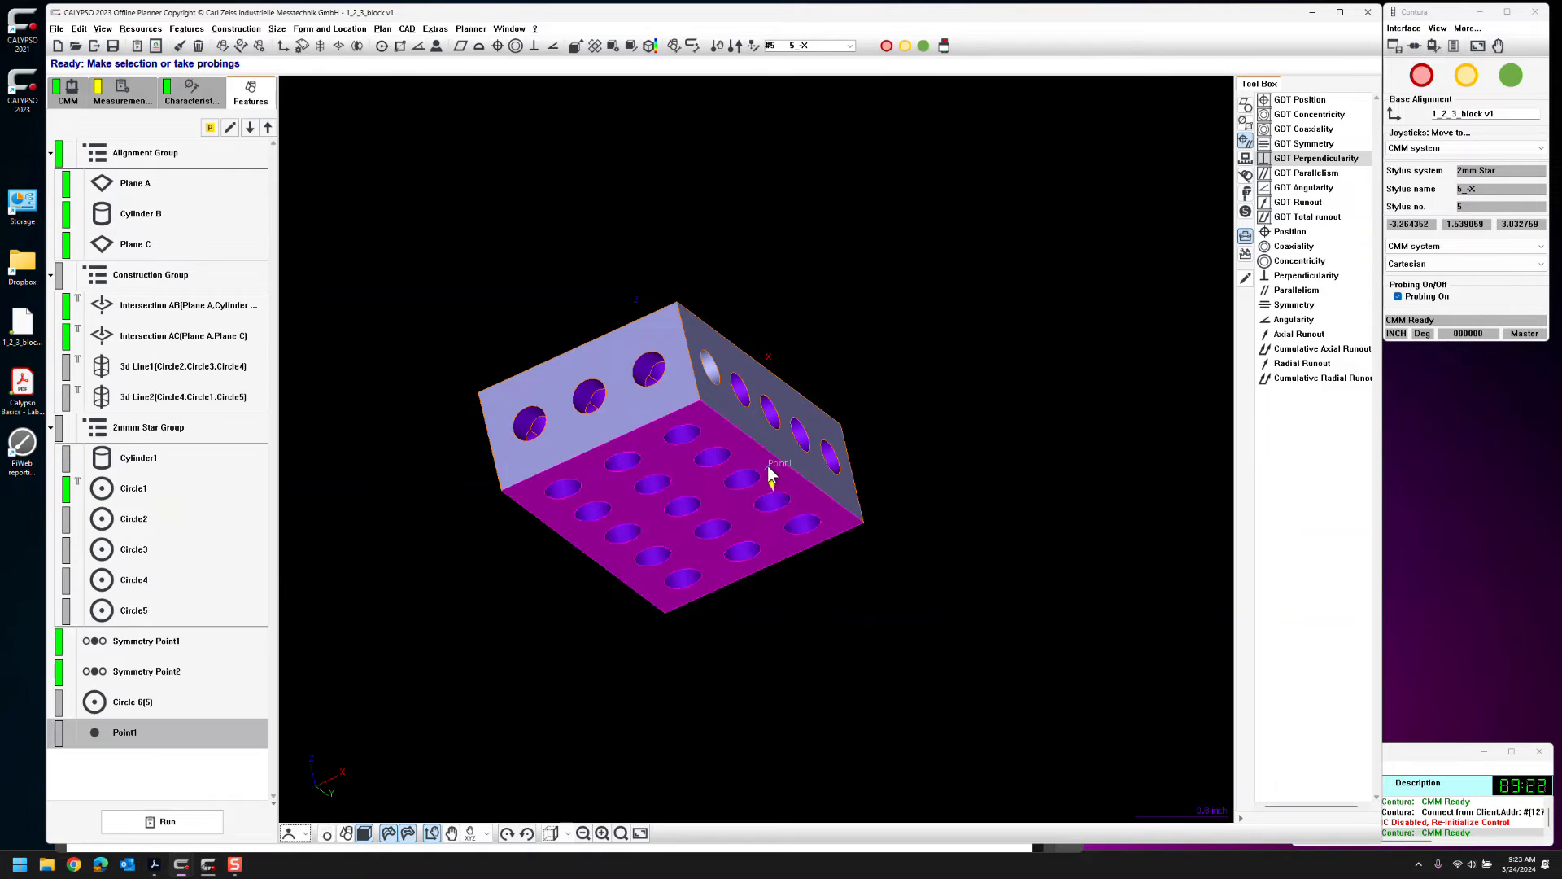
Set Point1's clearance group to CP +X and enable its Z value tolerance
double_click(165, 735)
left_click(340, 236)
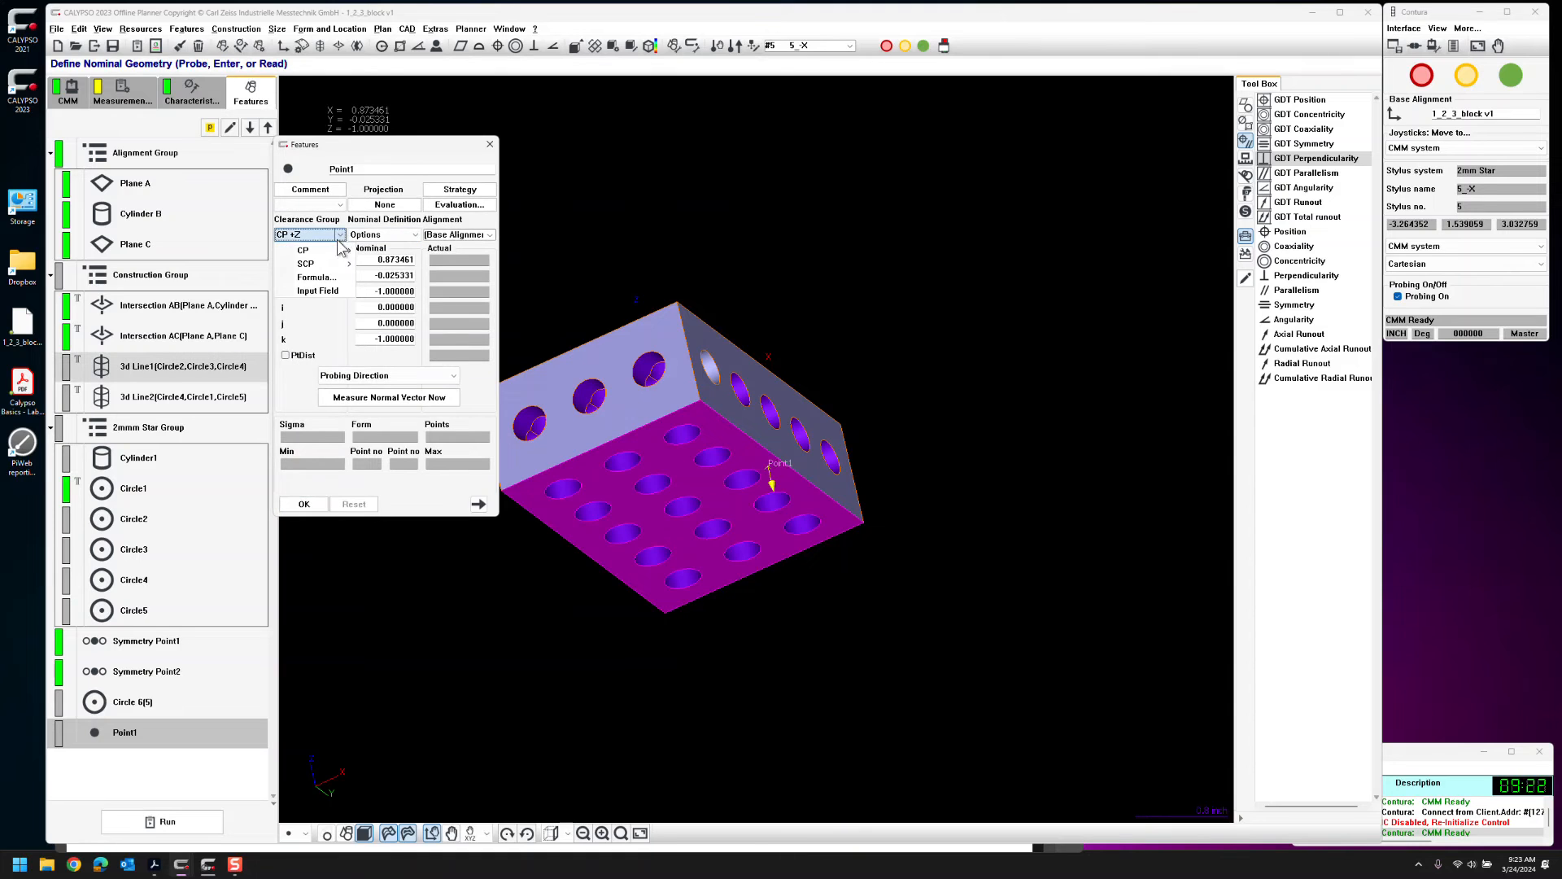
mouse_move(356, 254)
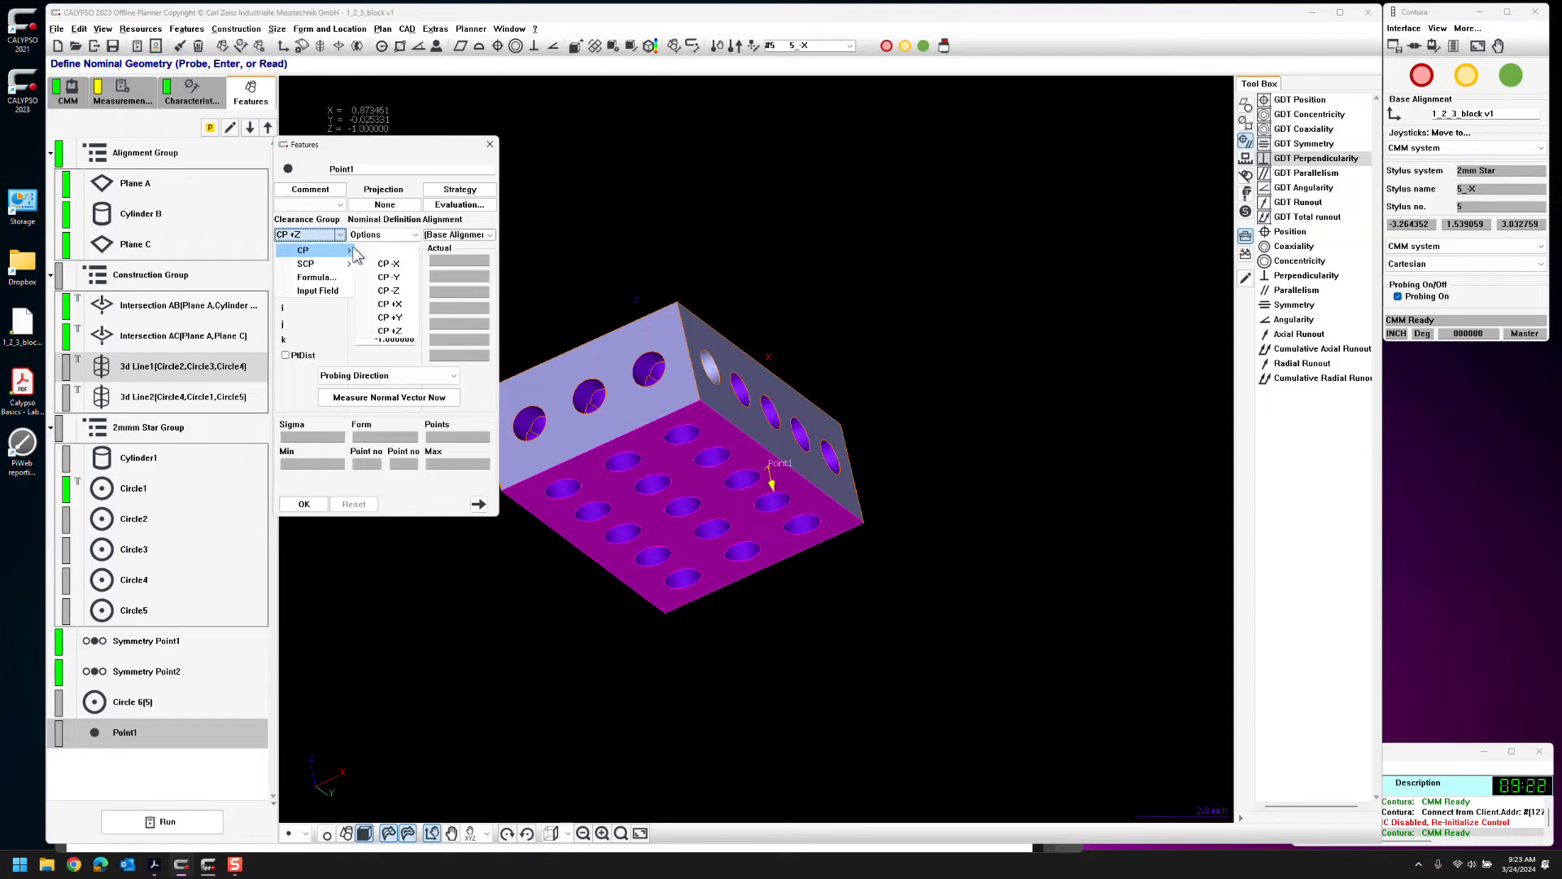
left_click(390, 304)
left_click(286, 291)
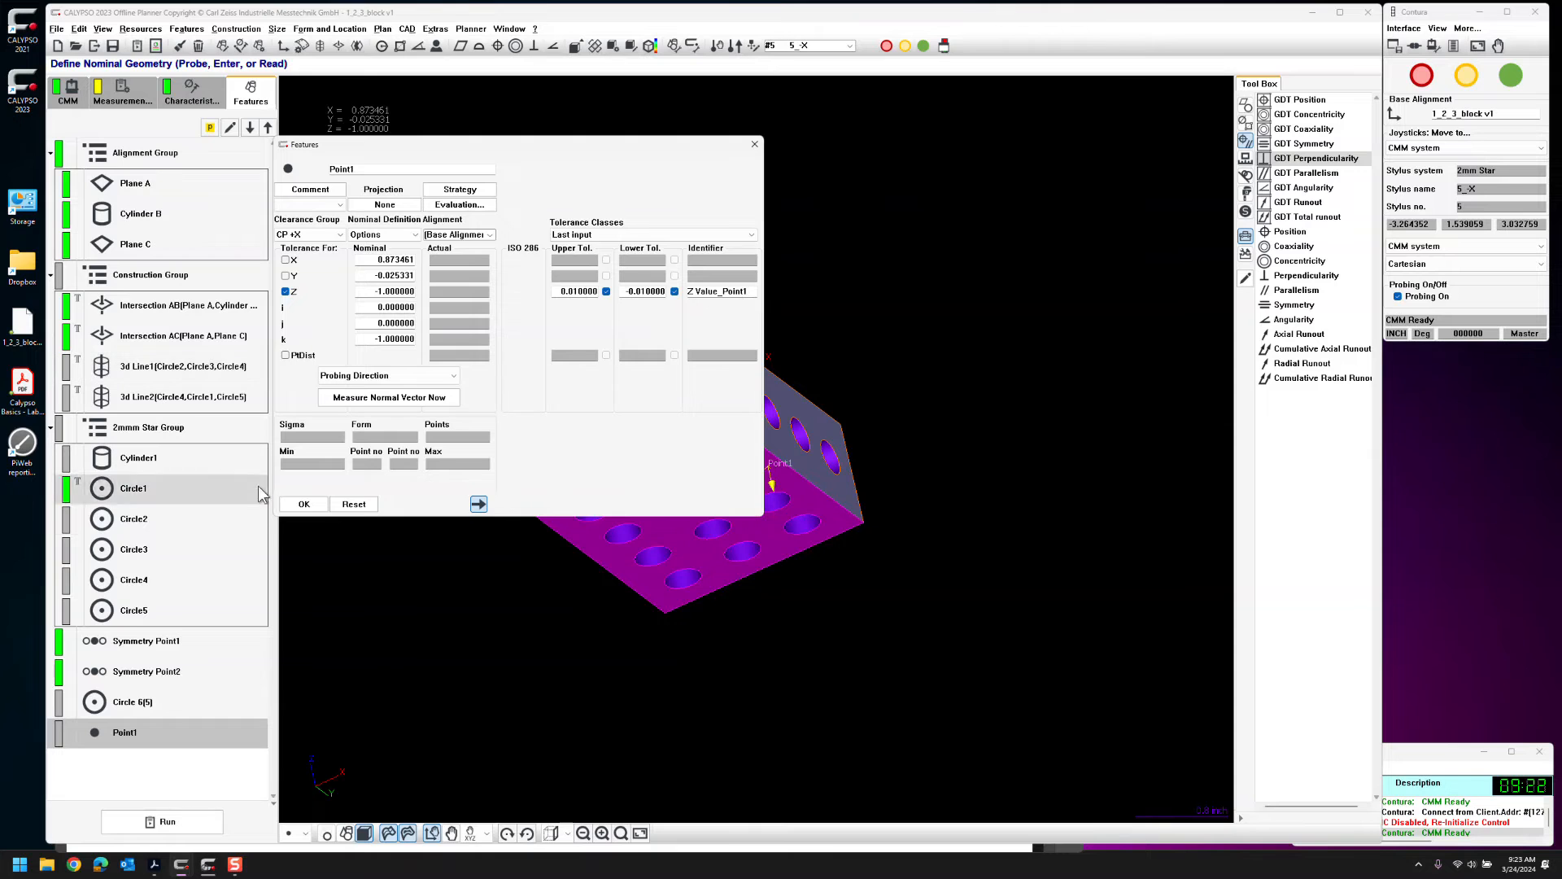
left_click(304, 503)
Extract the block's bottom face from the CAD model as a plane feature
left_click(302, 834)
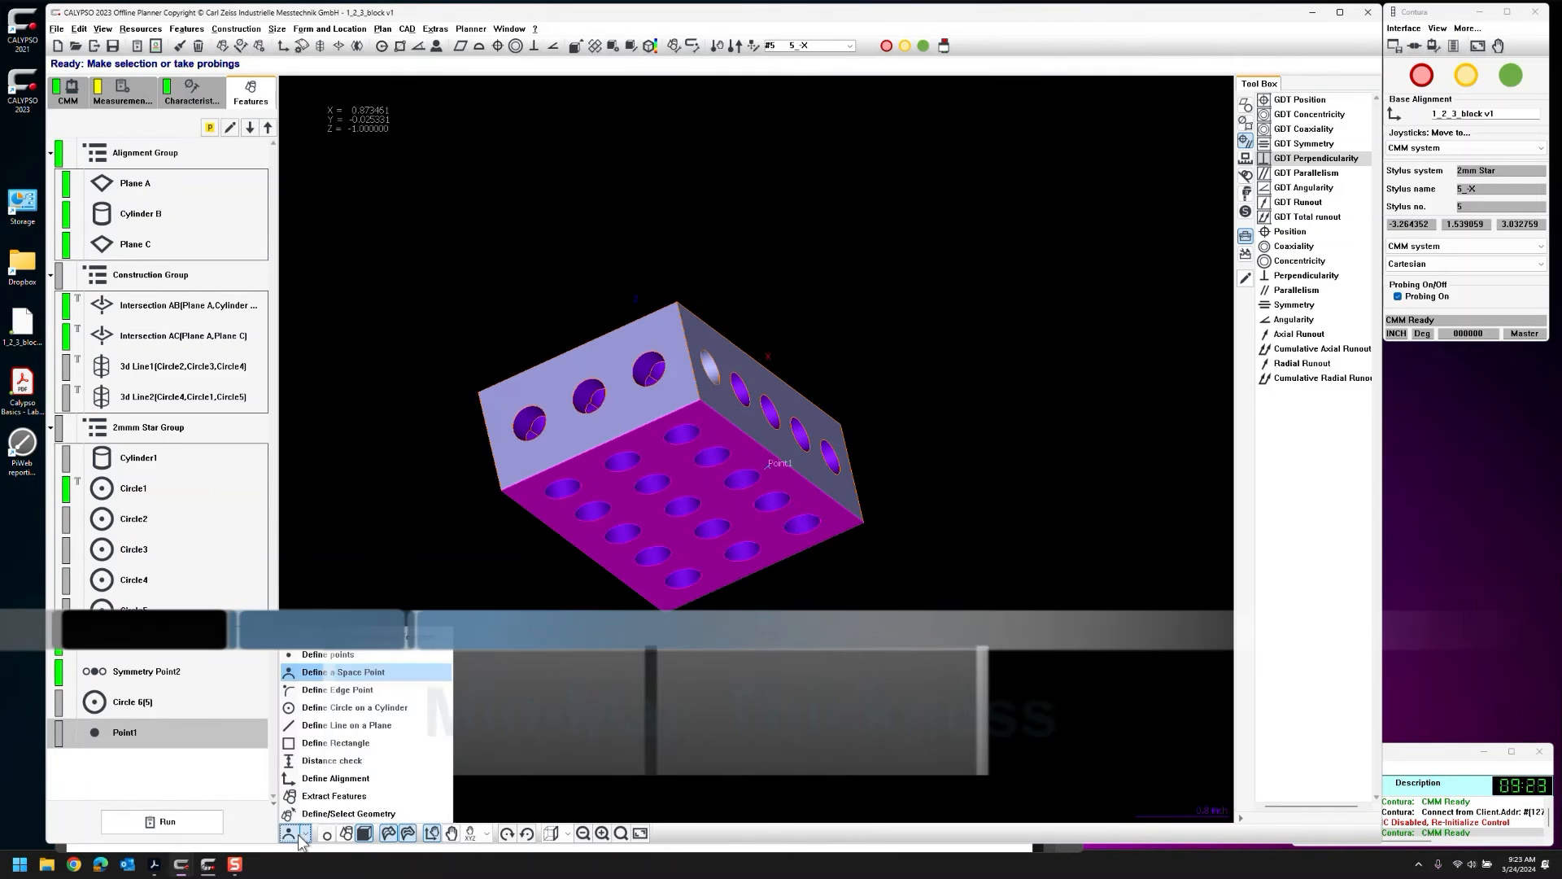
left_click(343, 796)
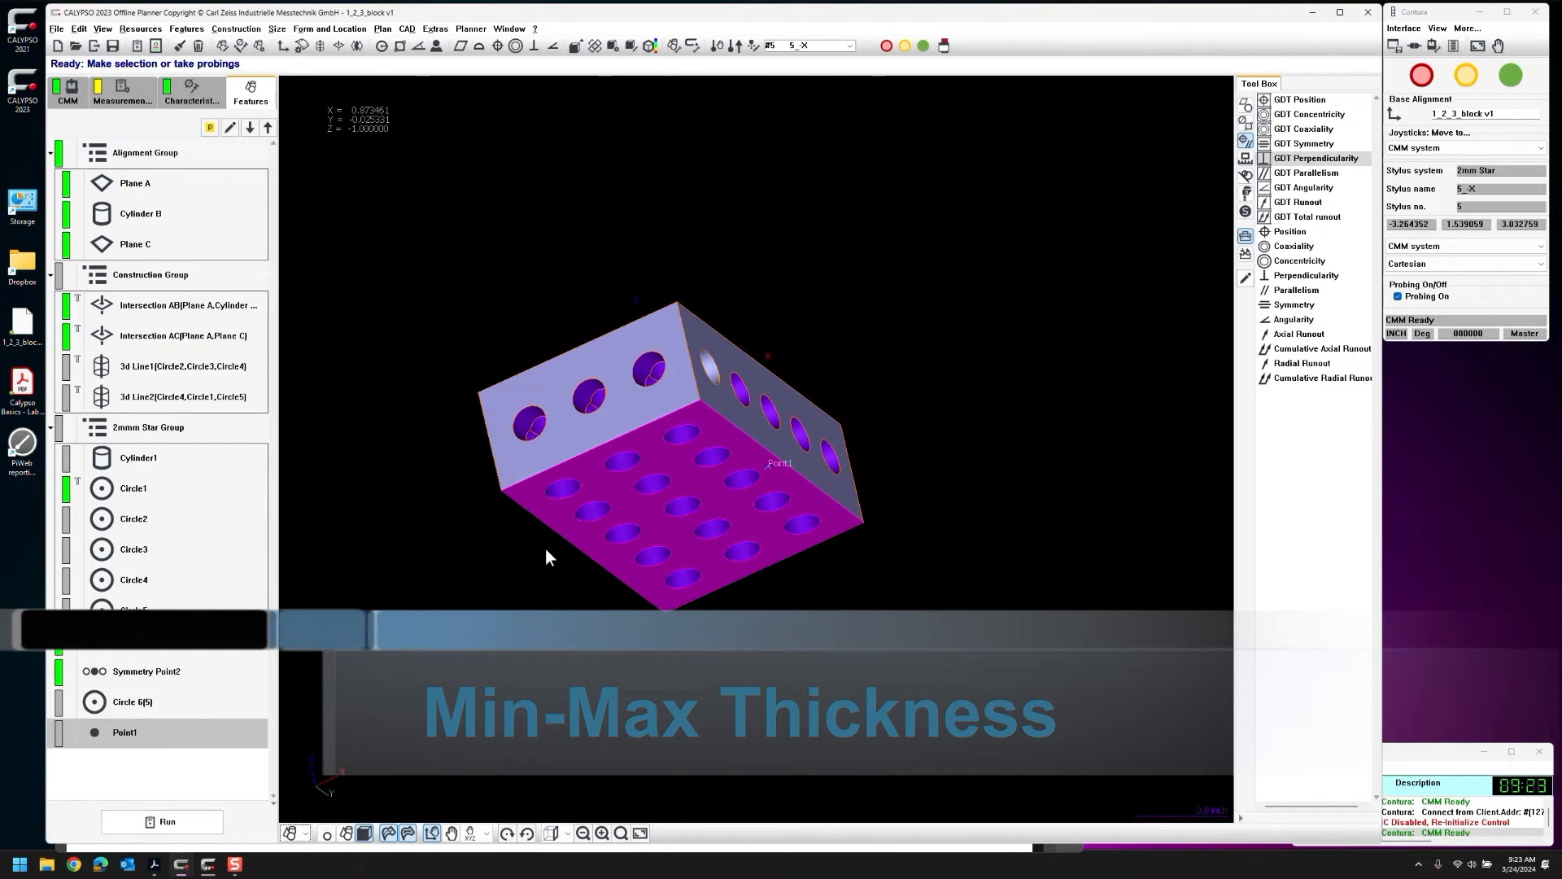
left_click(656, 454)
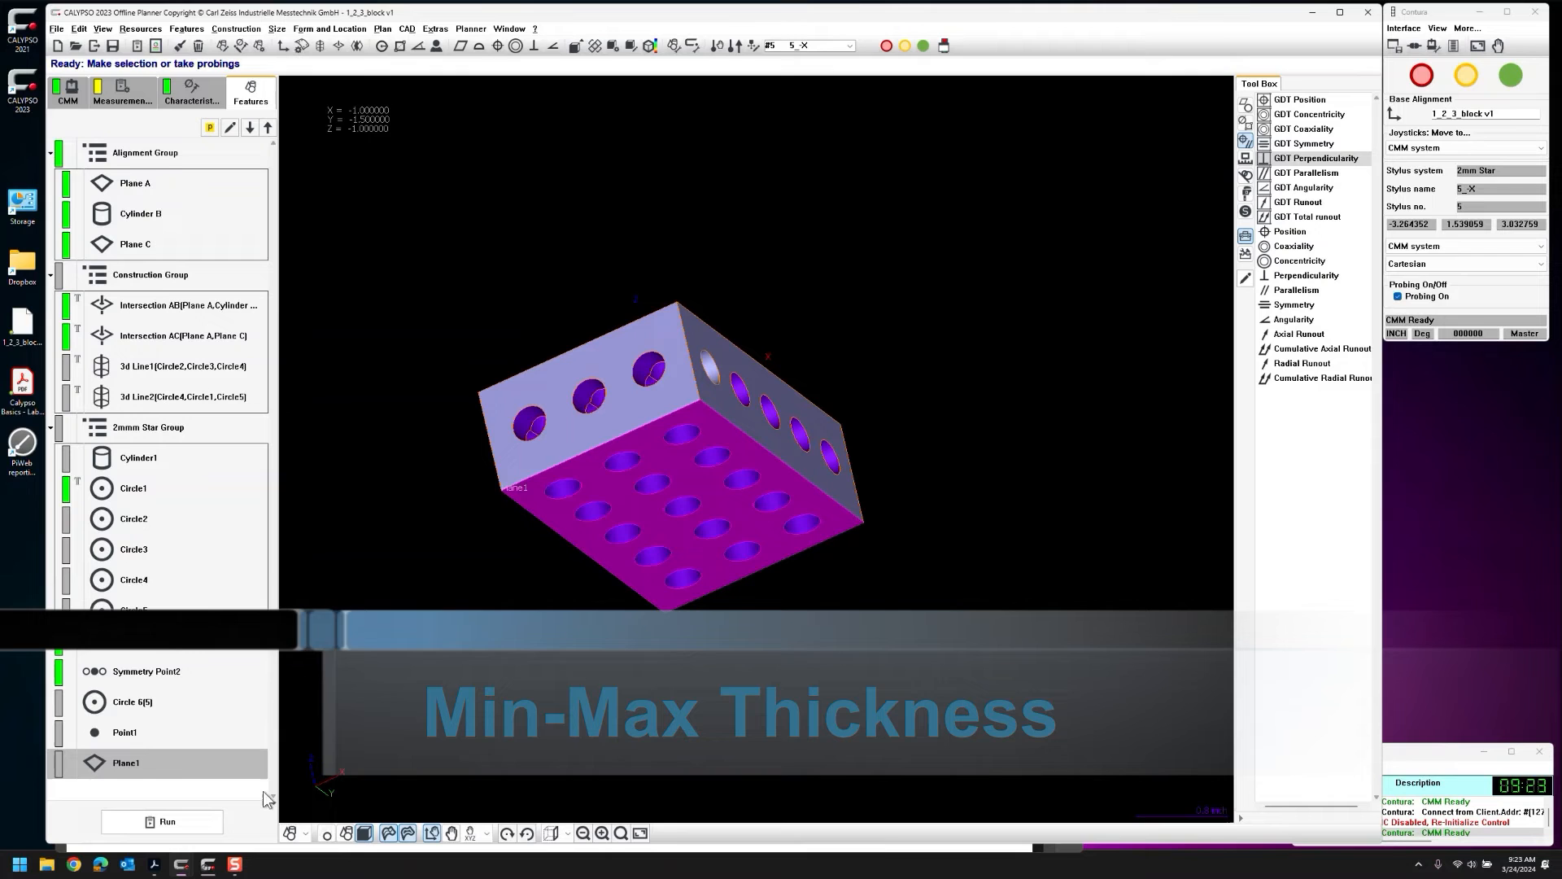
Open the polyline strategy of the bottom-face plane and delete its existing polyline points
double_click(171, 759)
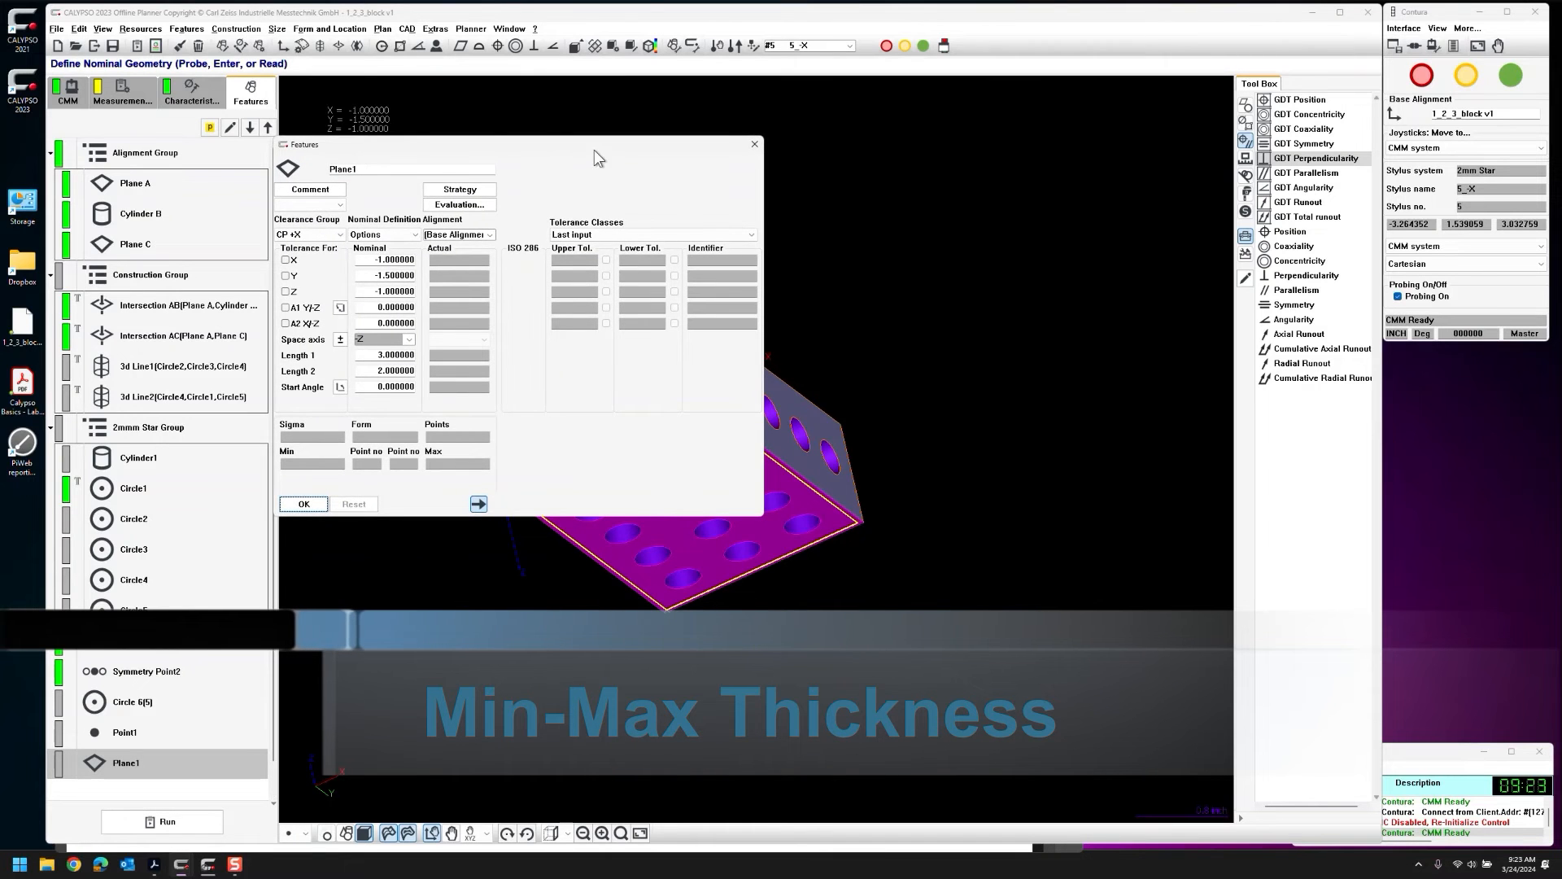
left_click_drag(594, 150, 329, 207)
middle_click_drag(682, 296, 705, 239)
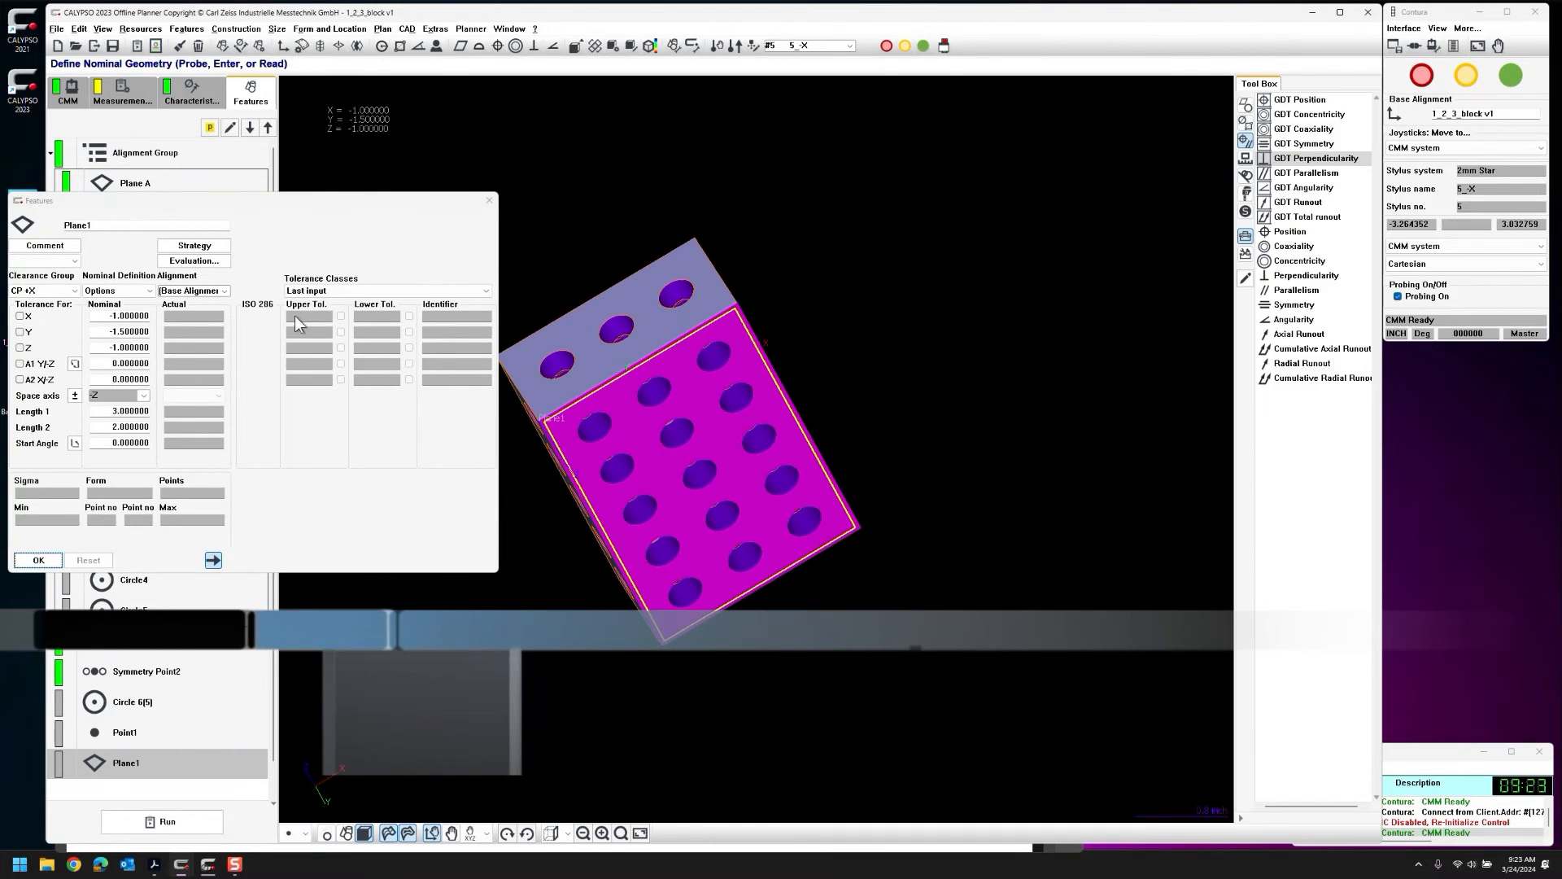
left_click(195, 245)
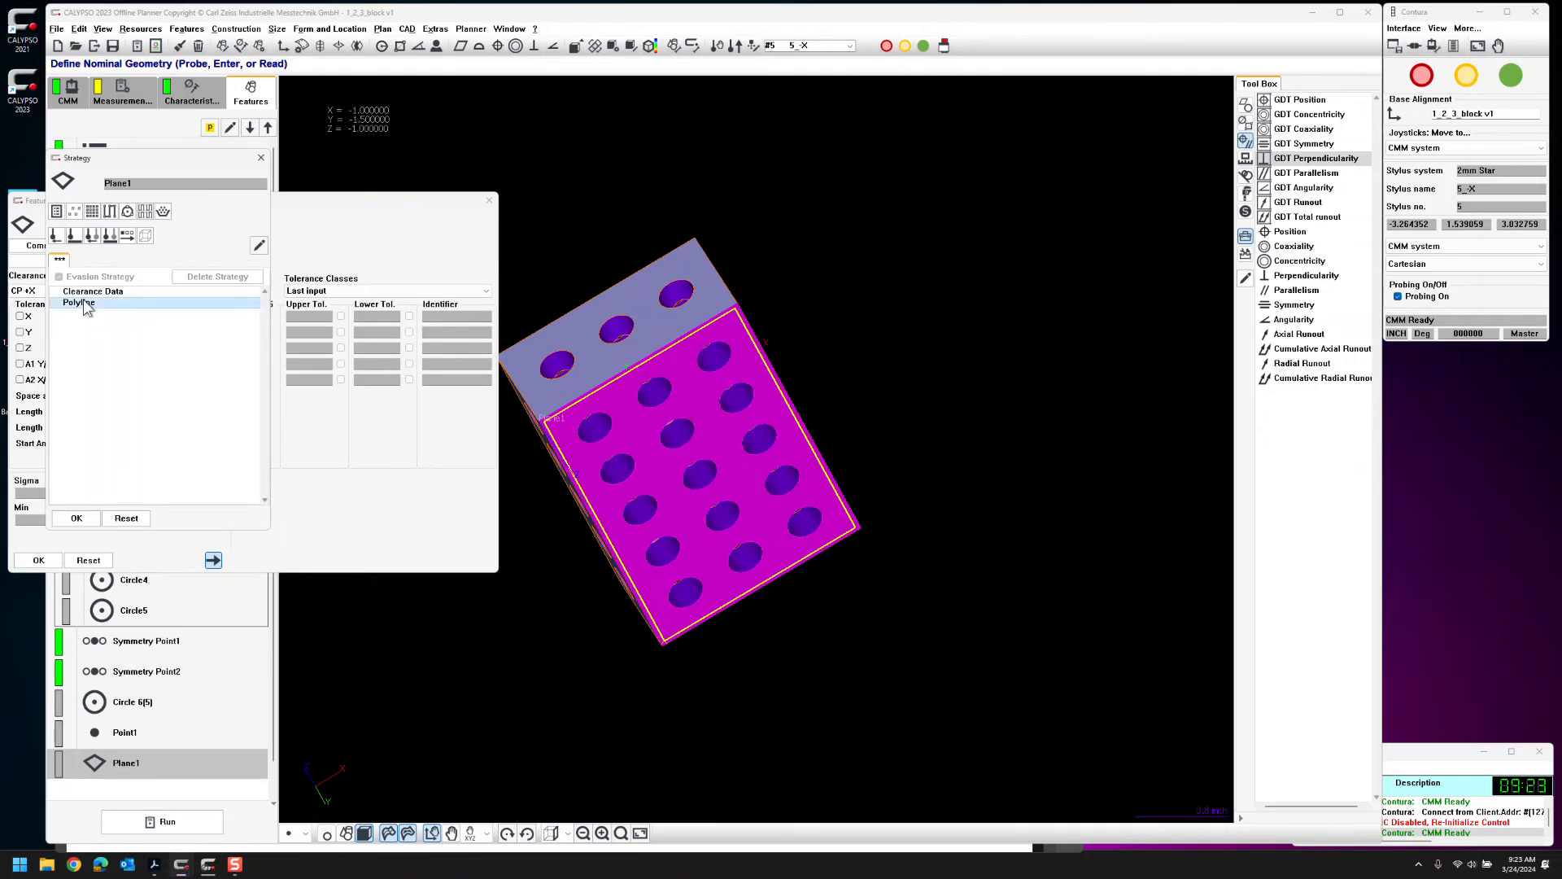
left_click(83, 300)
left_click(255, 486)
Define a four-point polyline scan path along three edges of the block's bottom face, outside the holes
left_click_drag(487, 595, 515, 688)
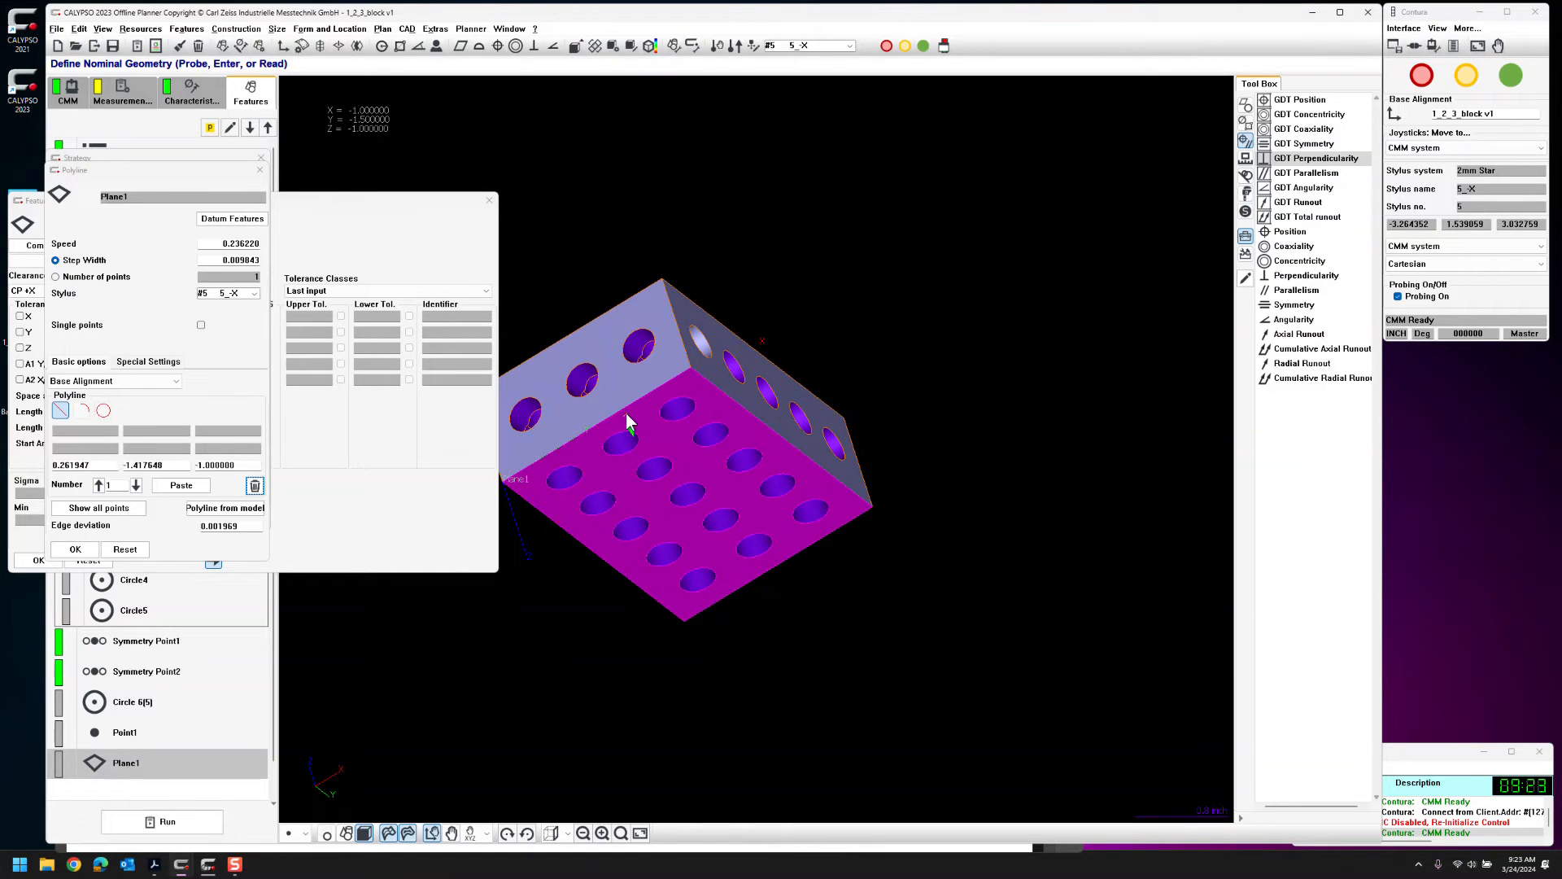
left_click(626, 414)
left_click(691, 374)
mouse_move(828, 480)
left_mouse_down()
mouse_move(773, 397)
mouse_move(823, 464)
left_mouse_up()
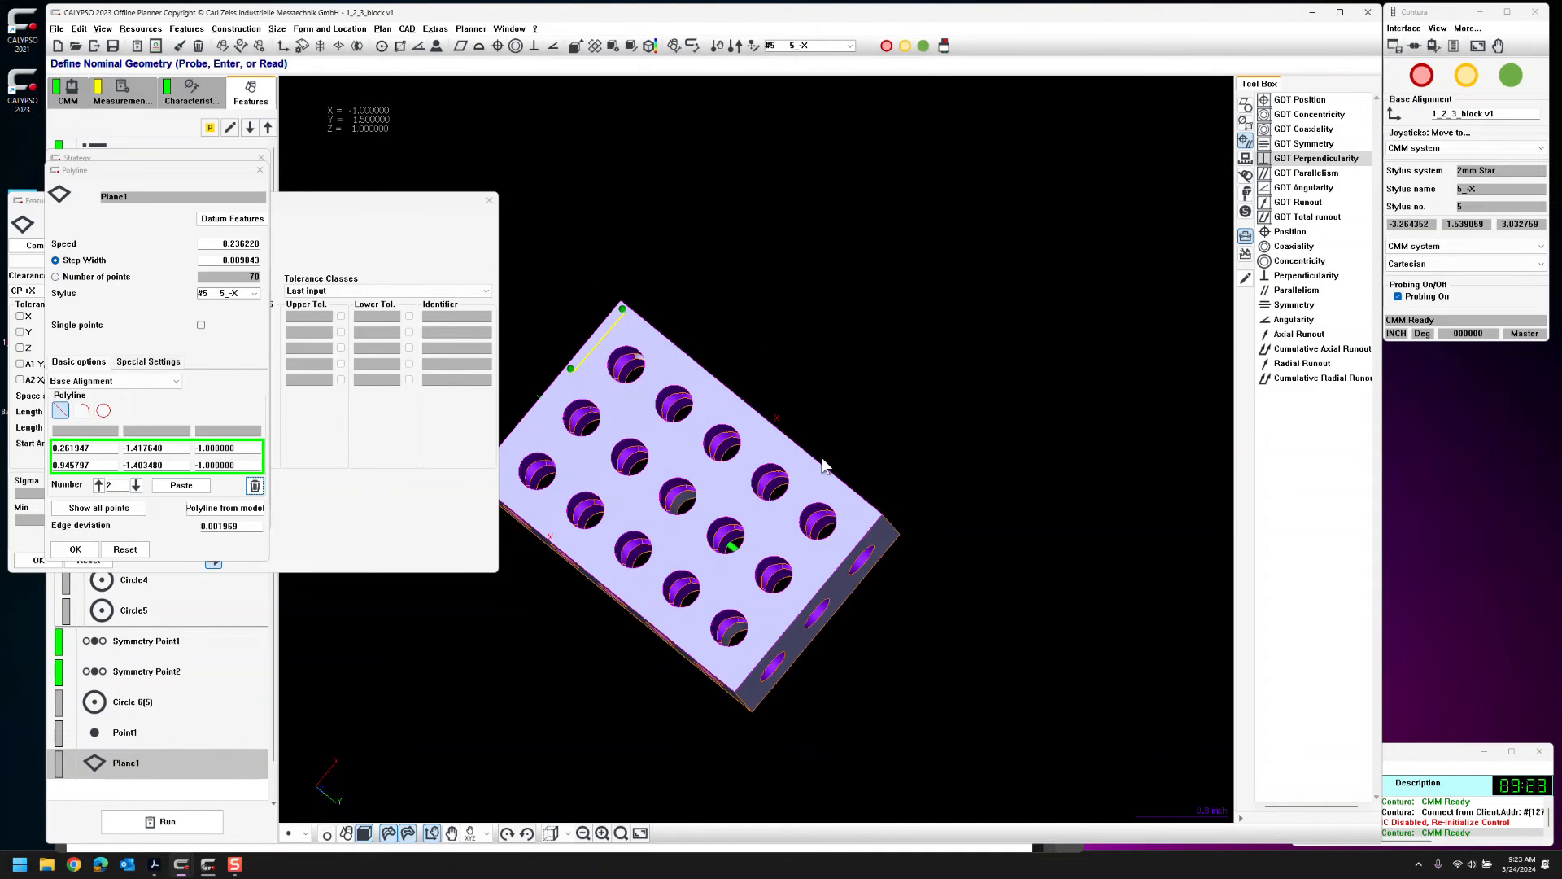
left_click(867, 517)
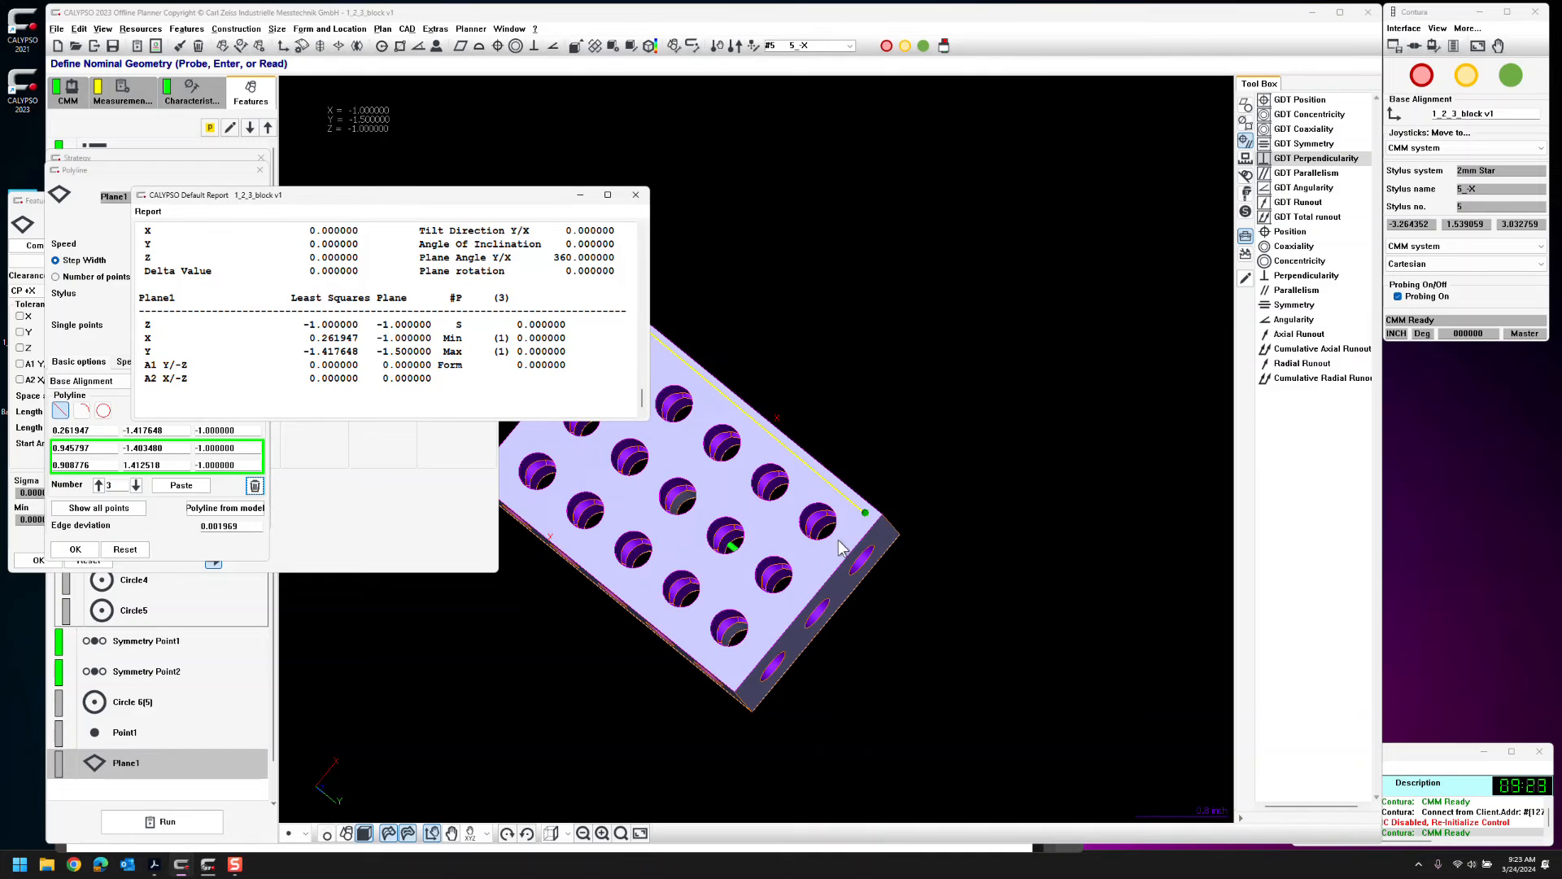
left_click(802, 589)
middle_click_drag(898, 541, 727, 653)
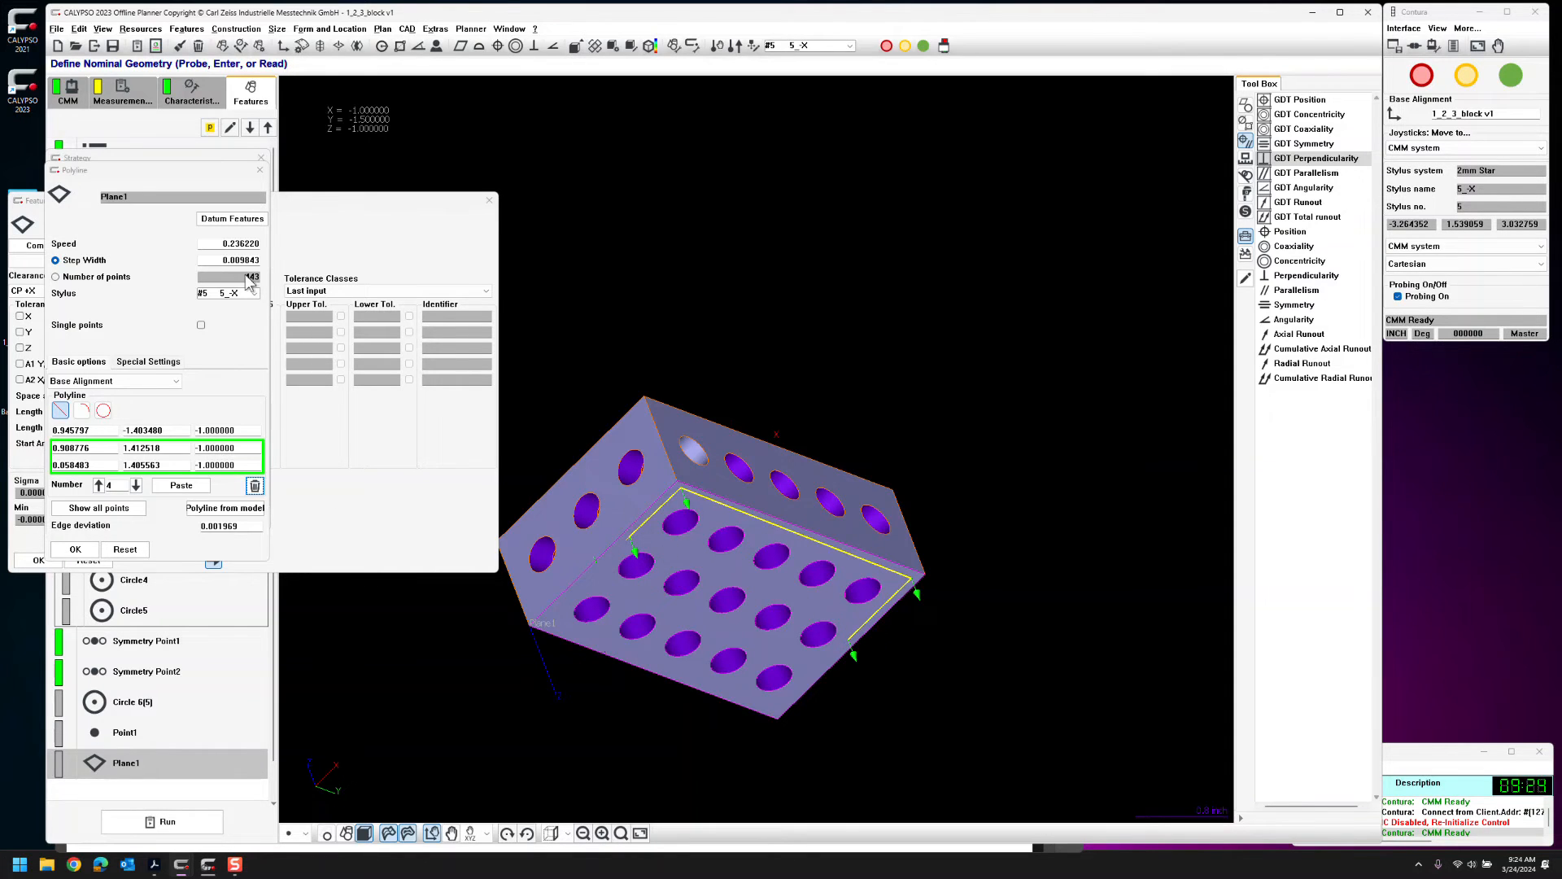
Accept the bottom face's polyline scan and its measurement strategy, and rename the plane feature as Plane Bottom
double_click(215, 247)
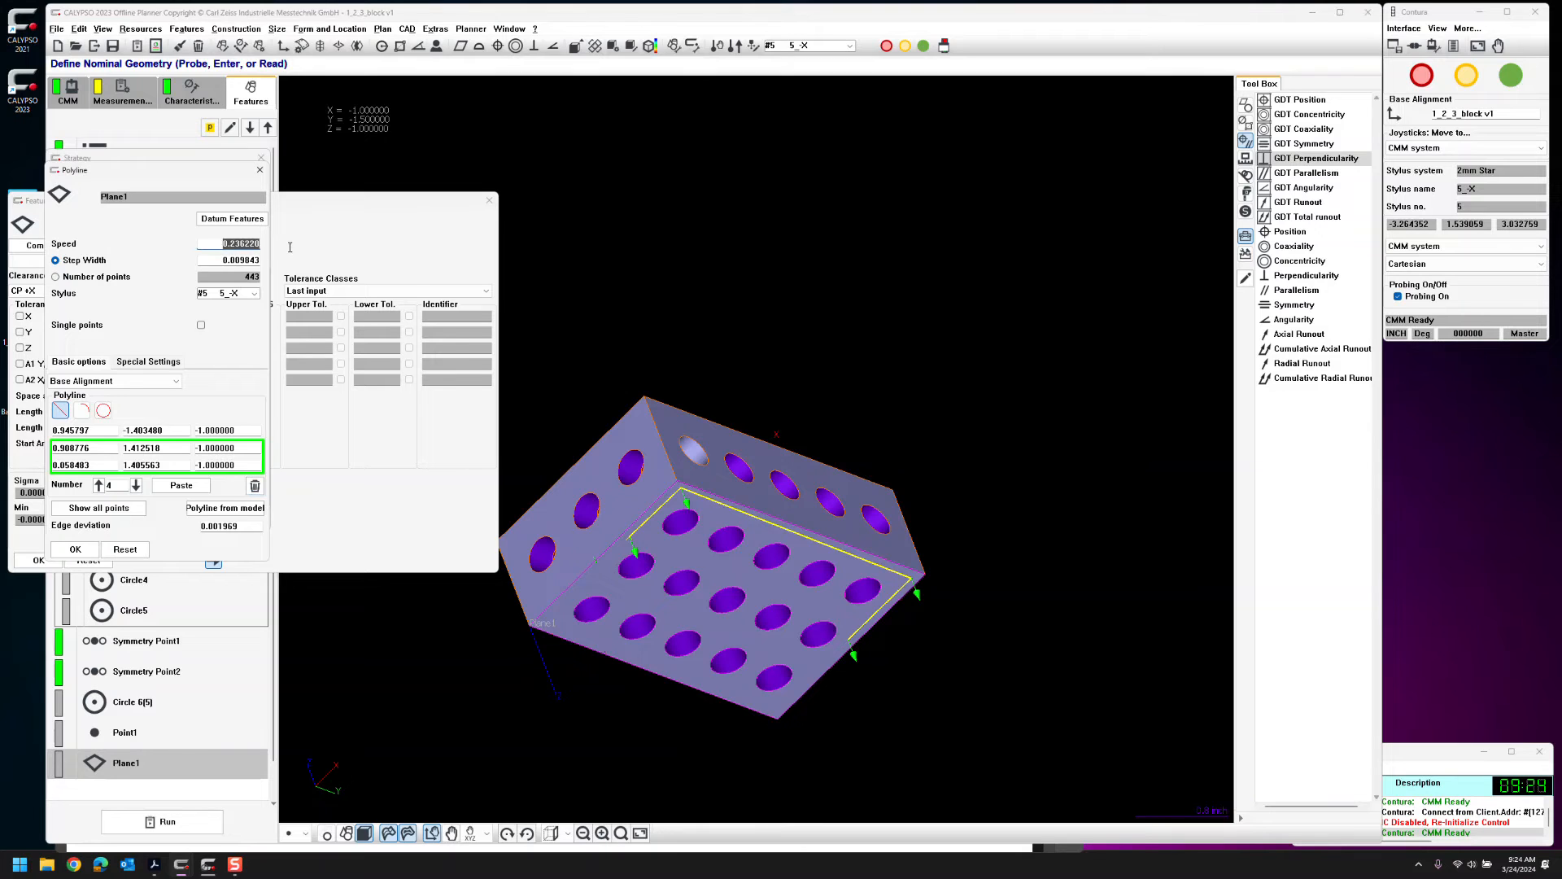
double_click(218, 260)
left_click(74, 550)
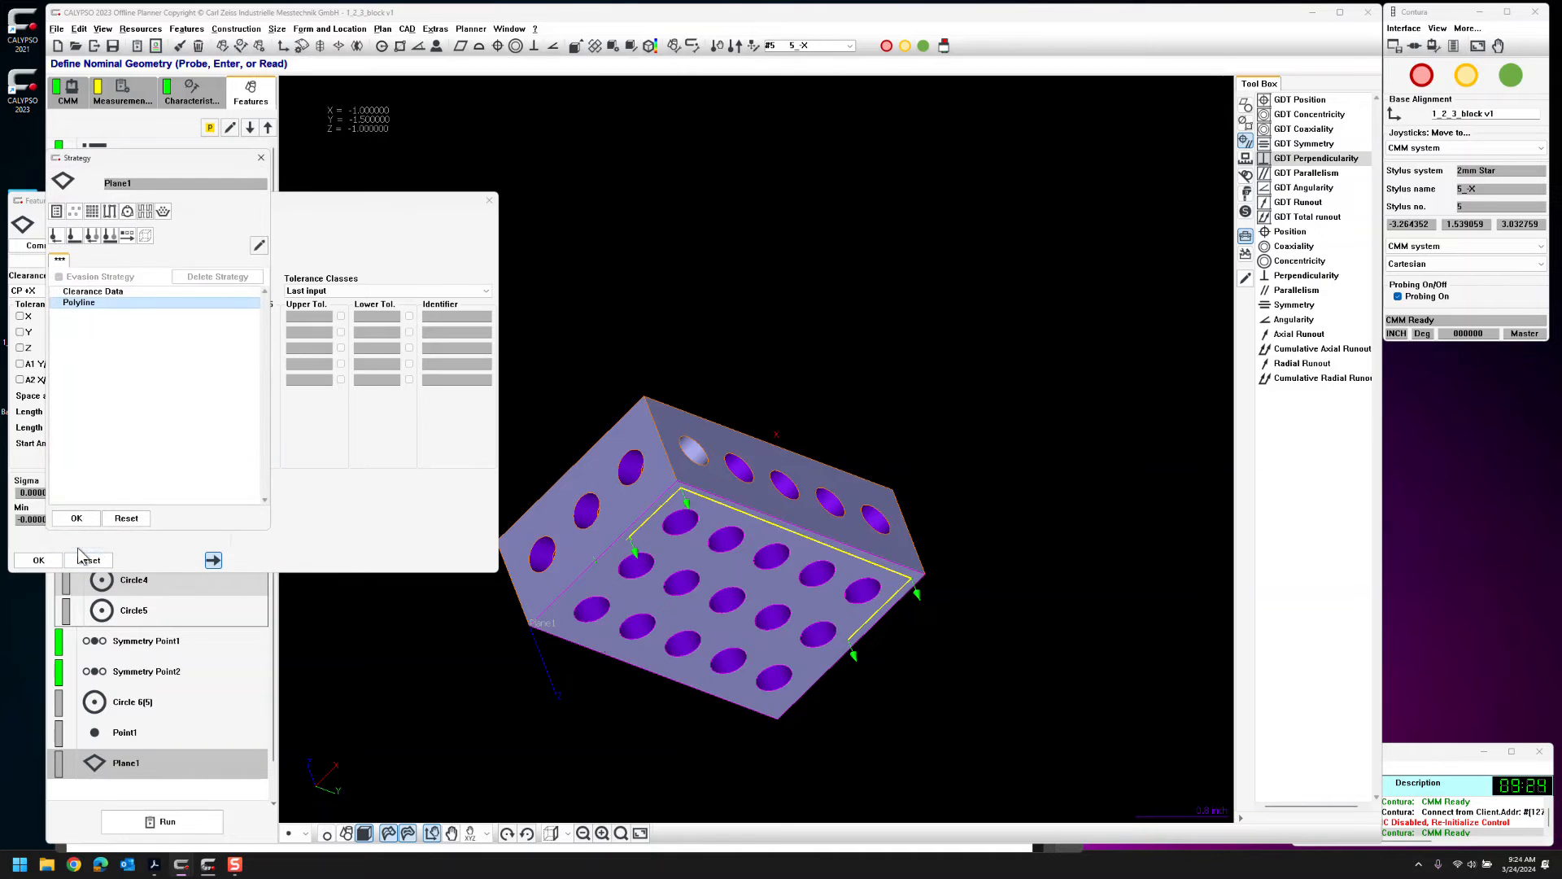
left_click(76, 518)
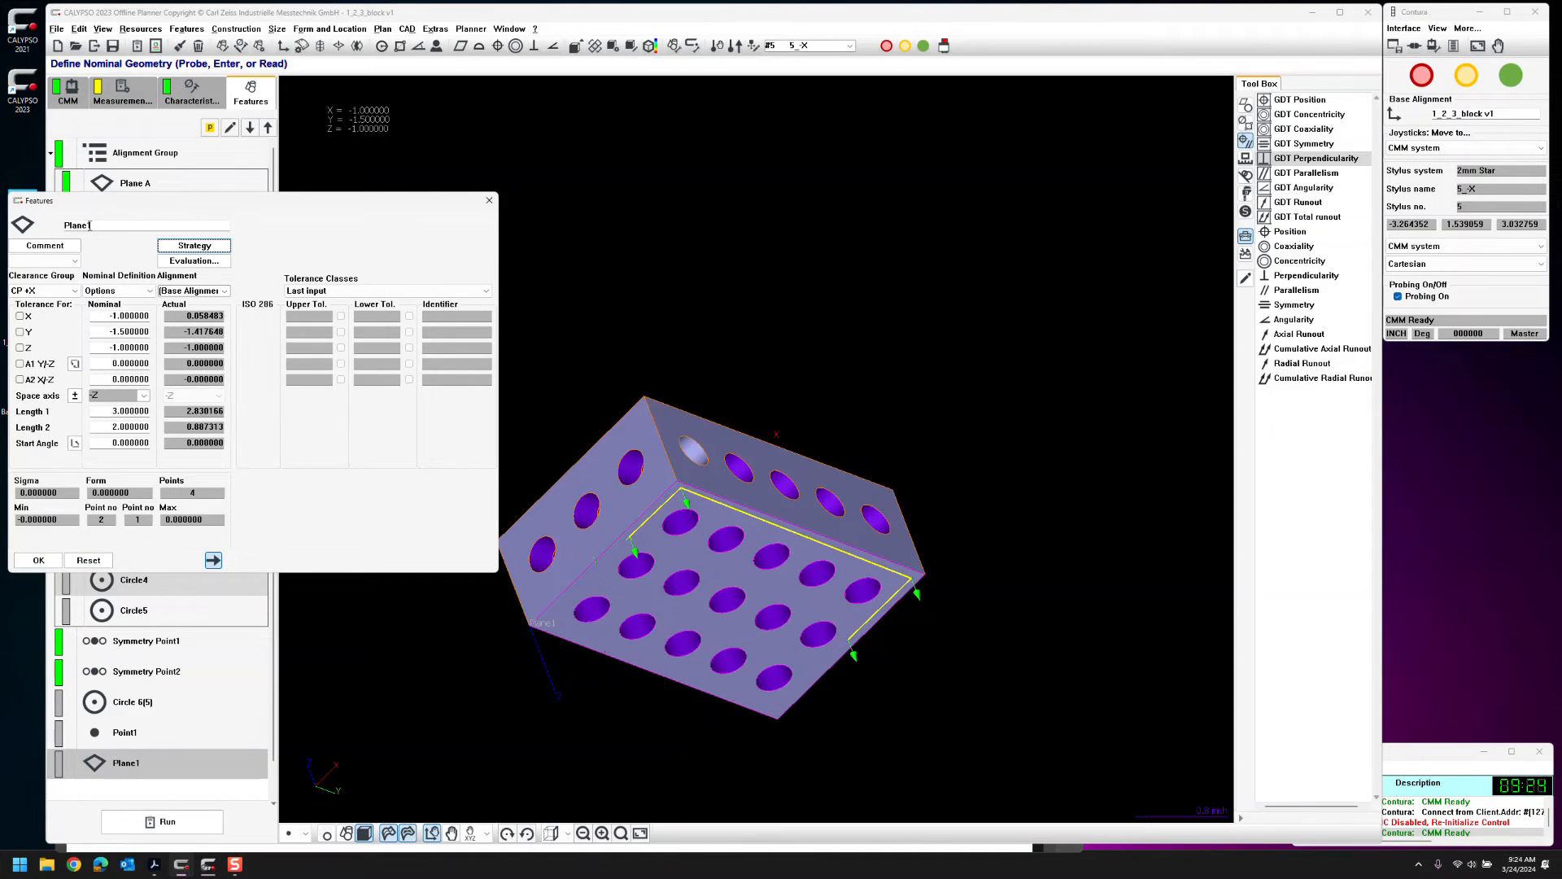
left_click_drag(87, 226, 157, 237)
left_click(38, 559)
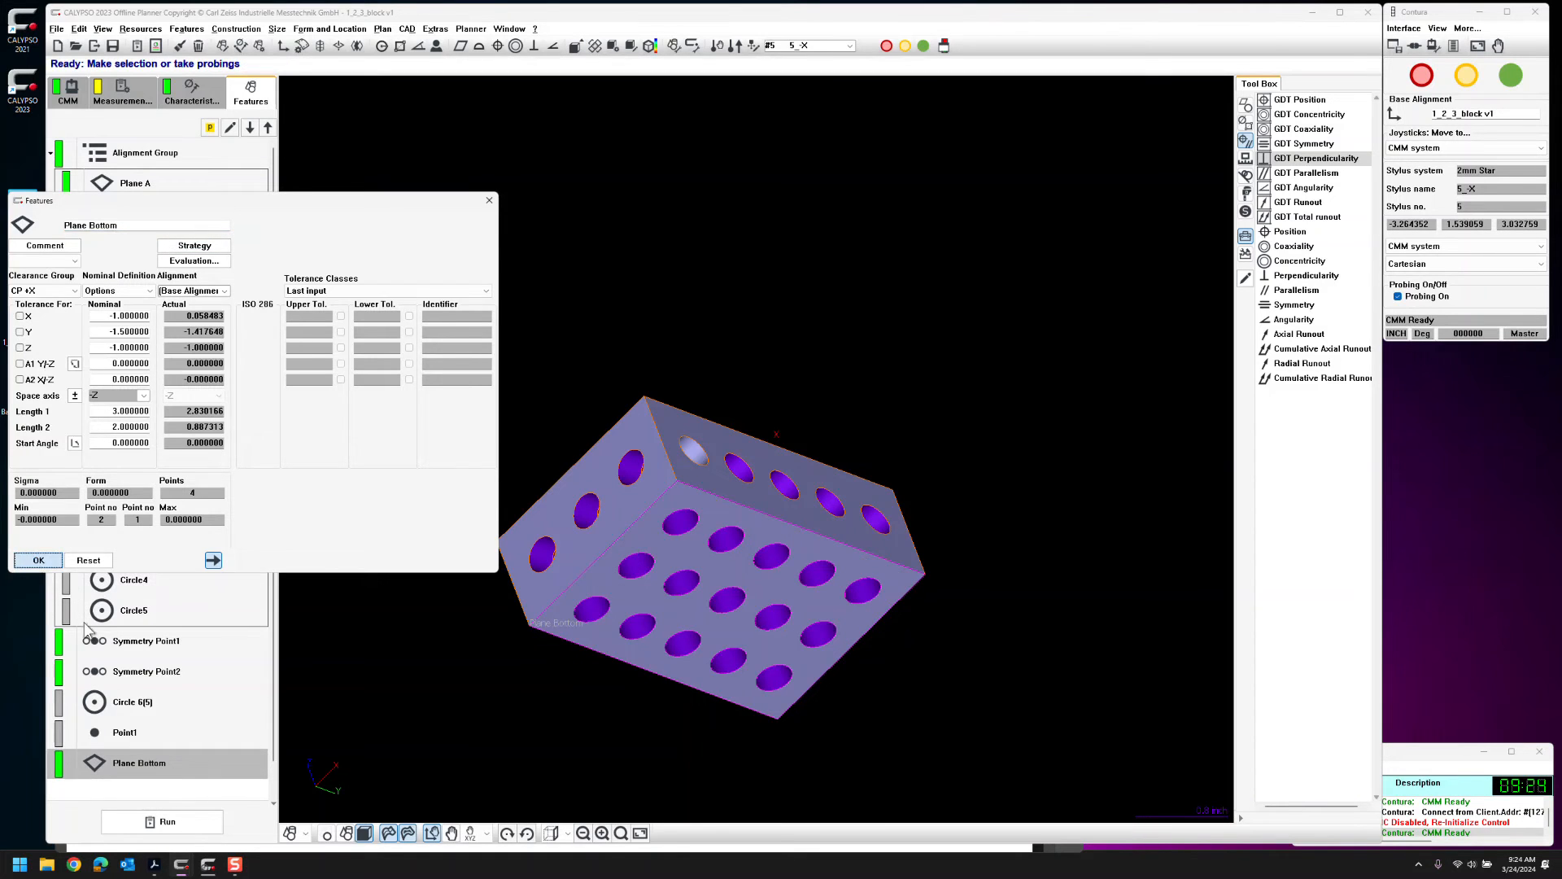
Add a Maximum Coordinate and a Minimum Coordinate construction to the measurement plan
left_click(223, 29)
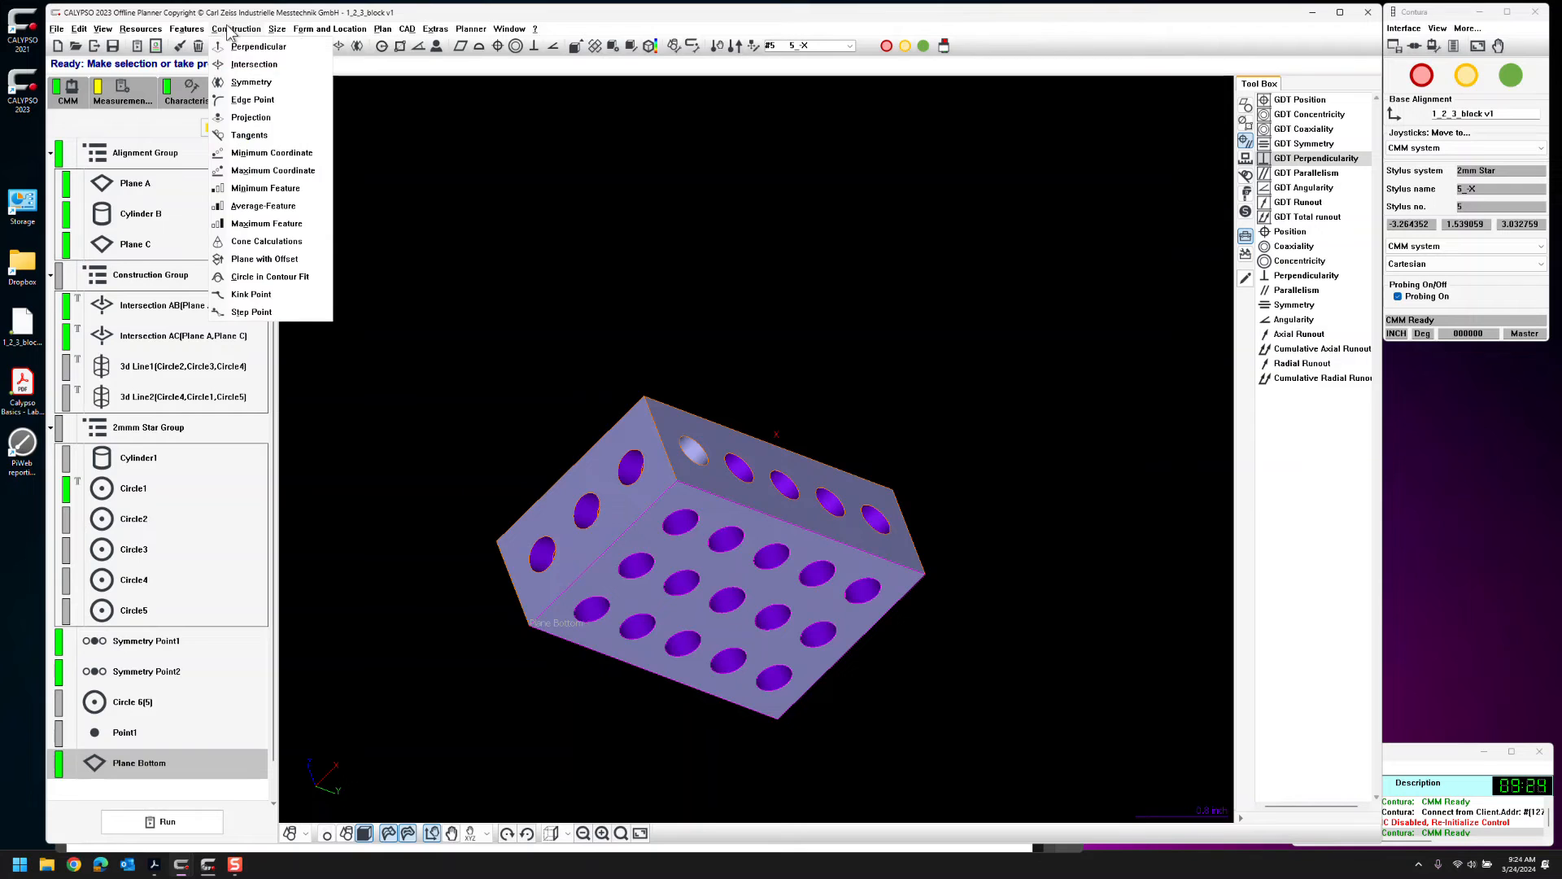
left_click(279, 172)
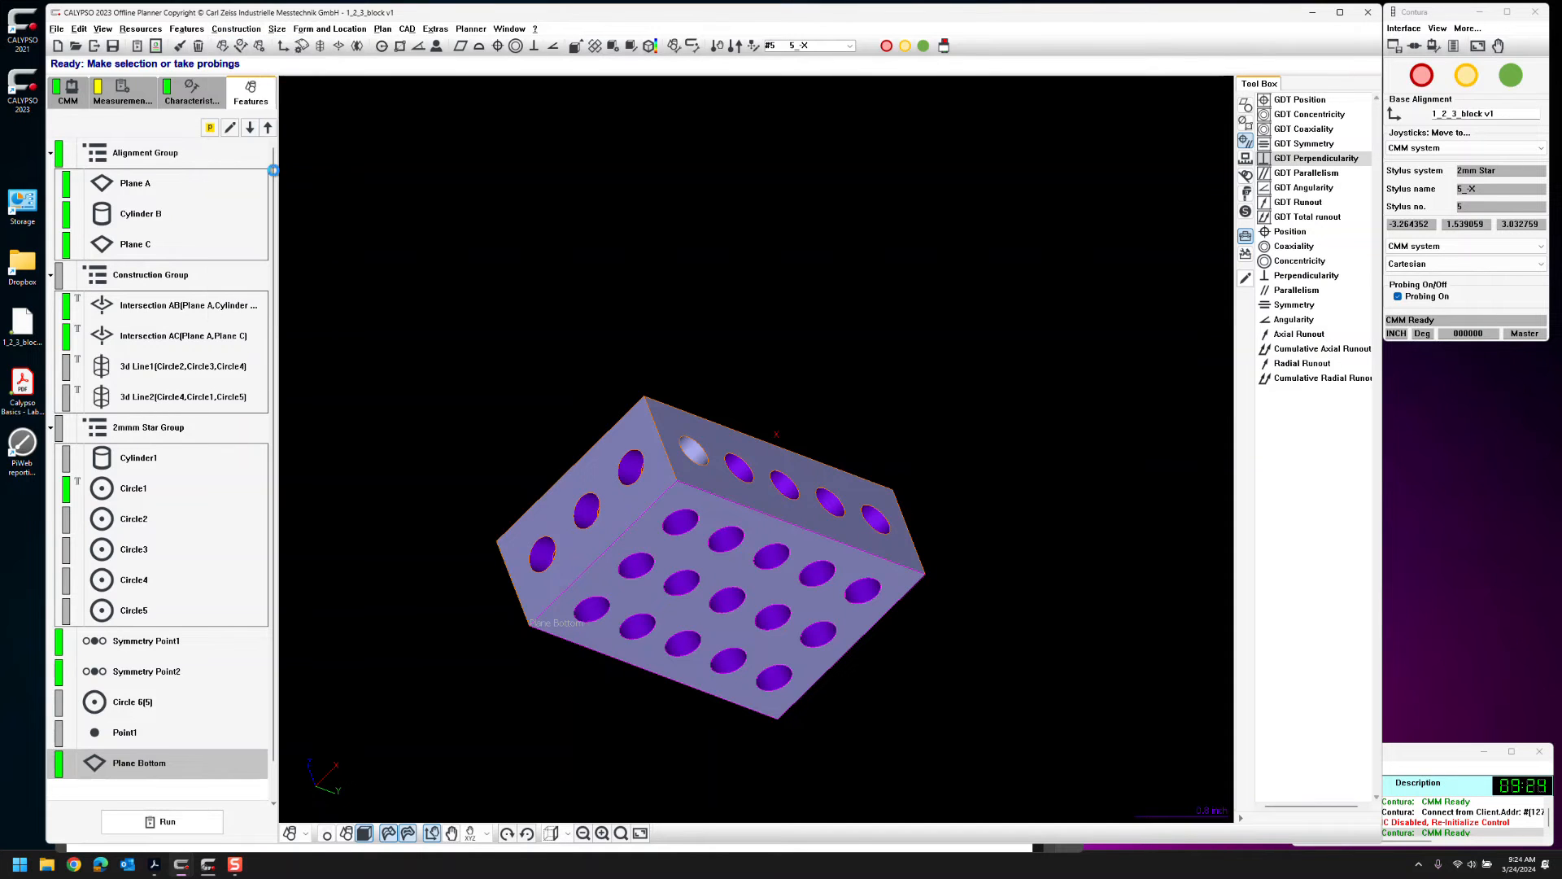
left_click(236, 29)
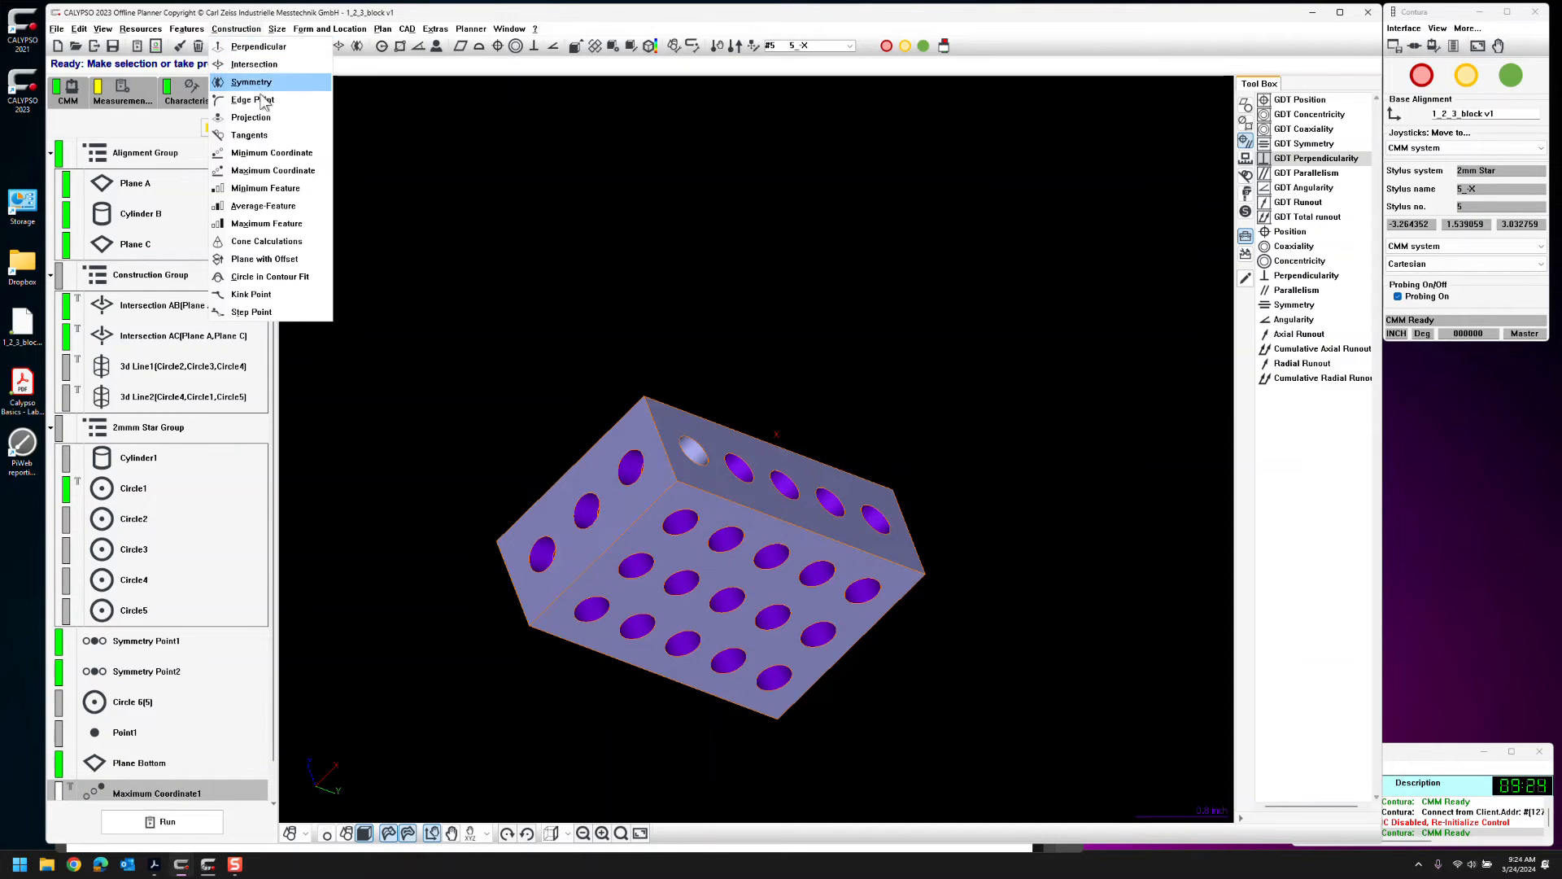
left_click(275, 161)
Base Maximum Coordinate1 on the Plane Bottom feature and set its datum to Nominal Feature
double_click(168, 704)
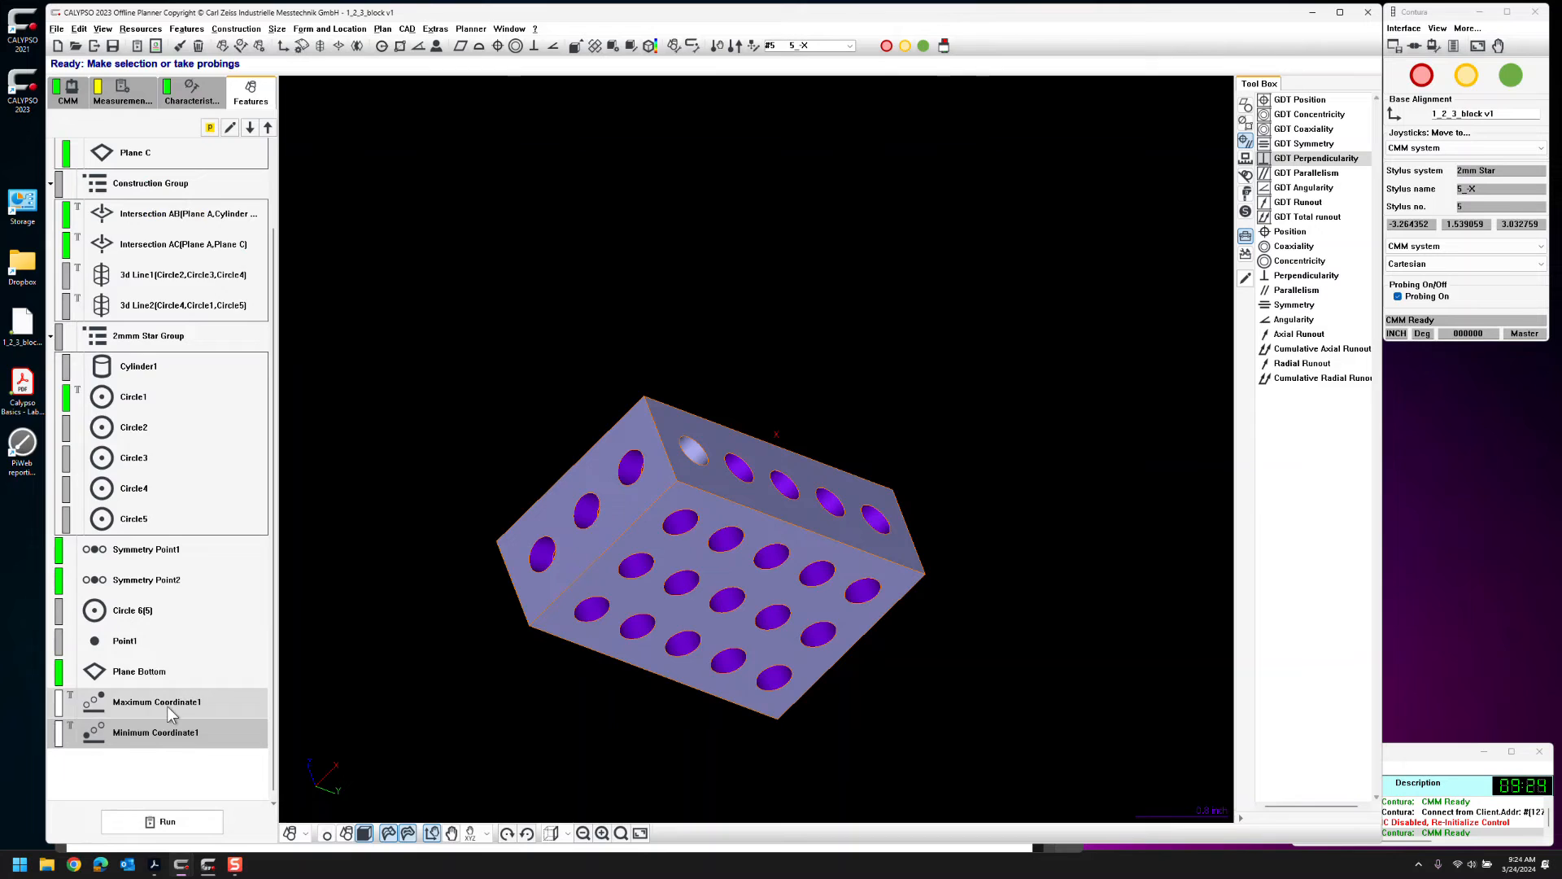
left_click(33, 273)
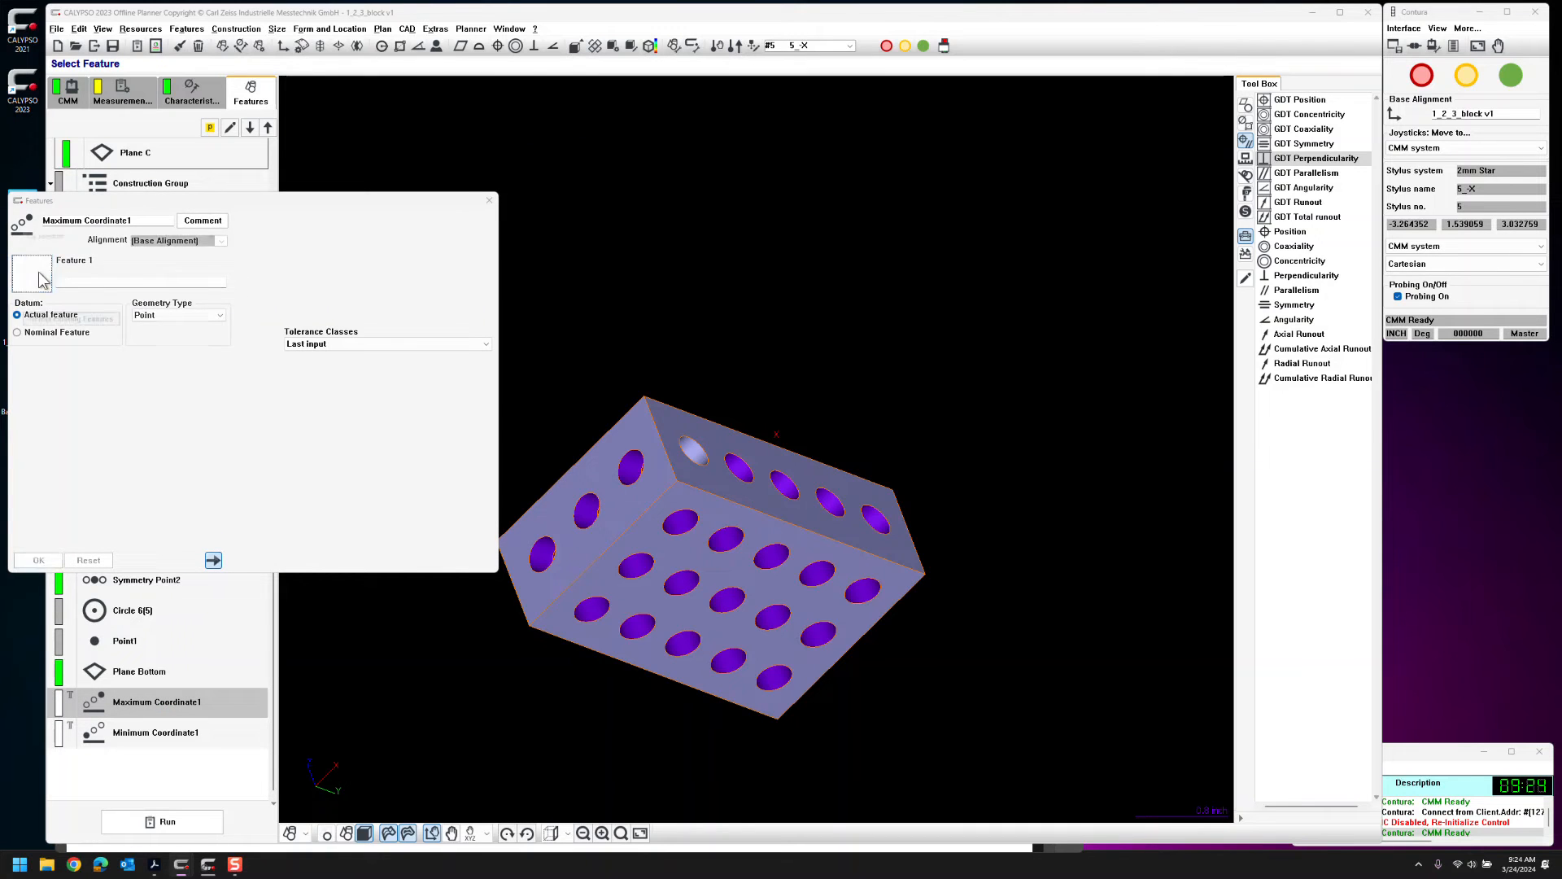
double_click(76, 466)
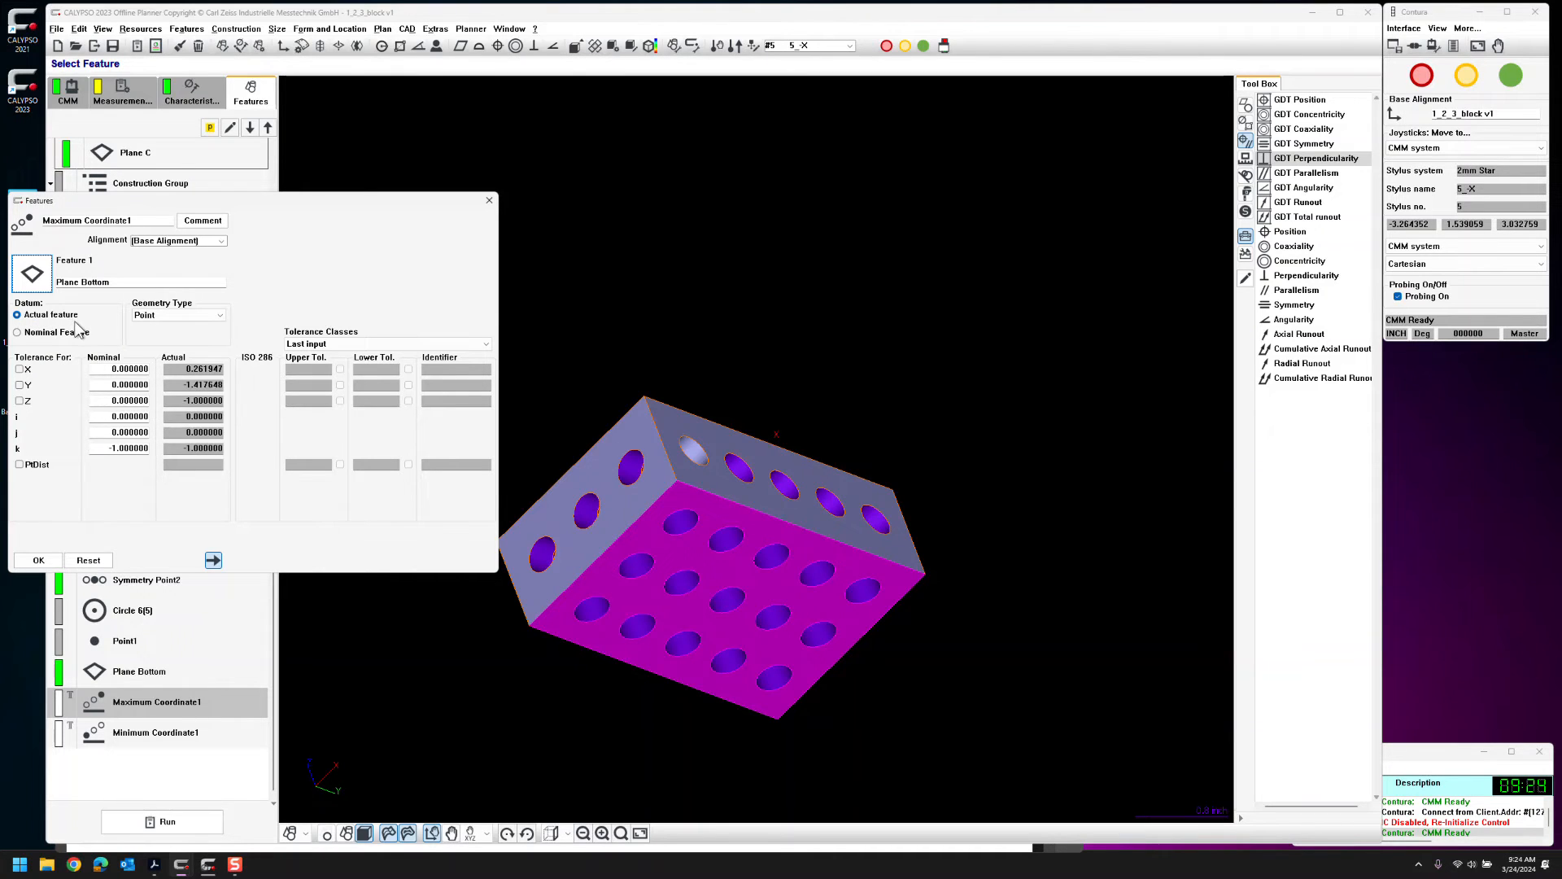
left_click_drag(632, 440, 677, 551)
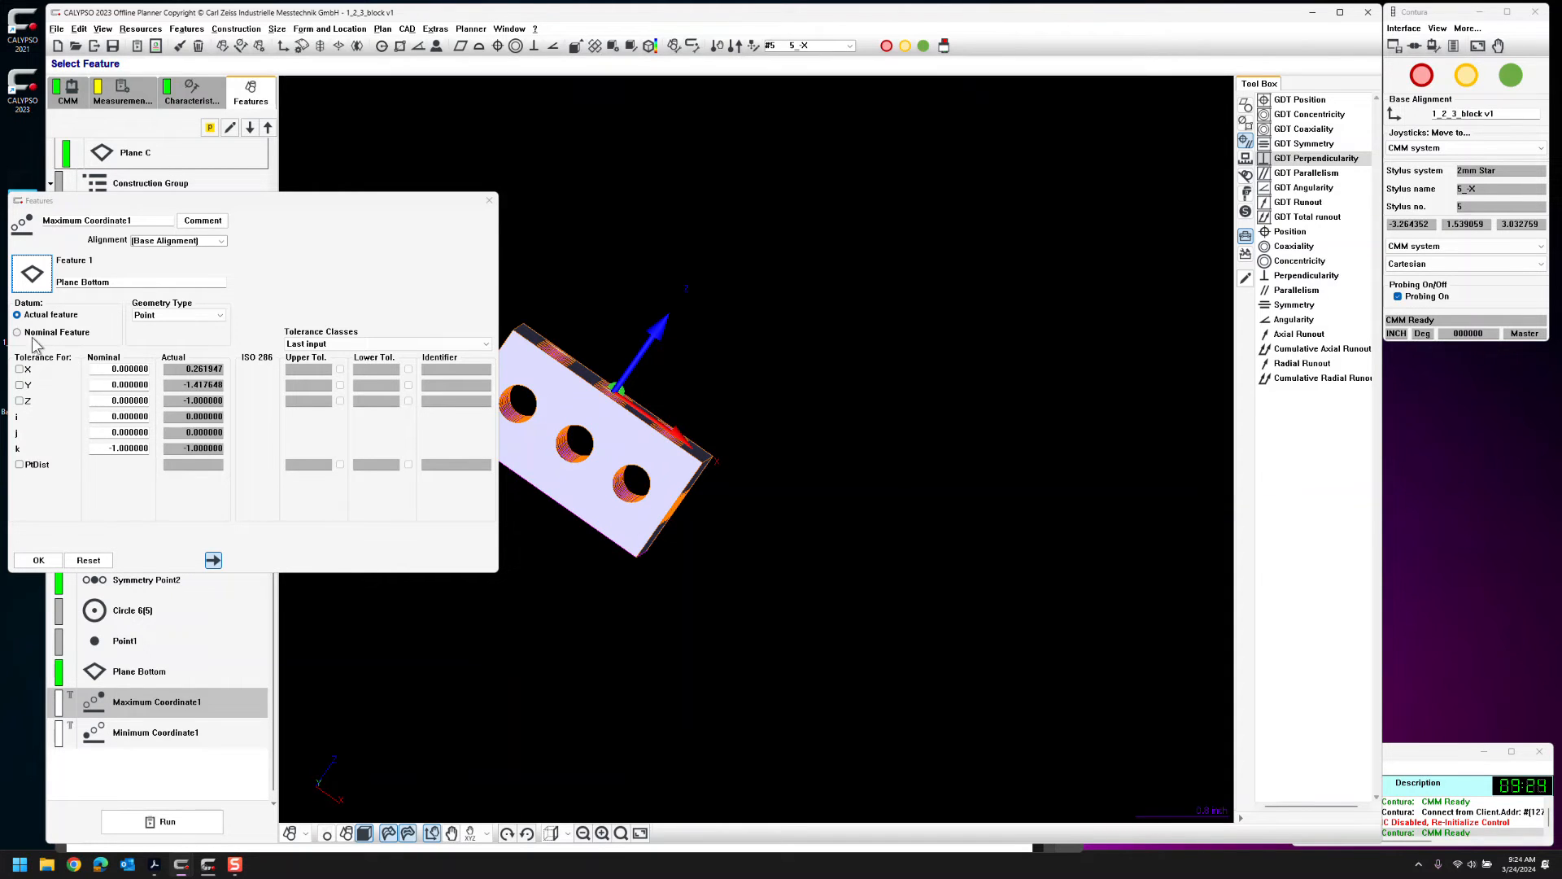
left_click(17, 334)
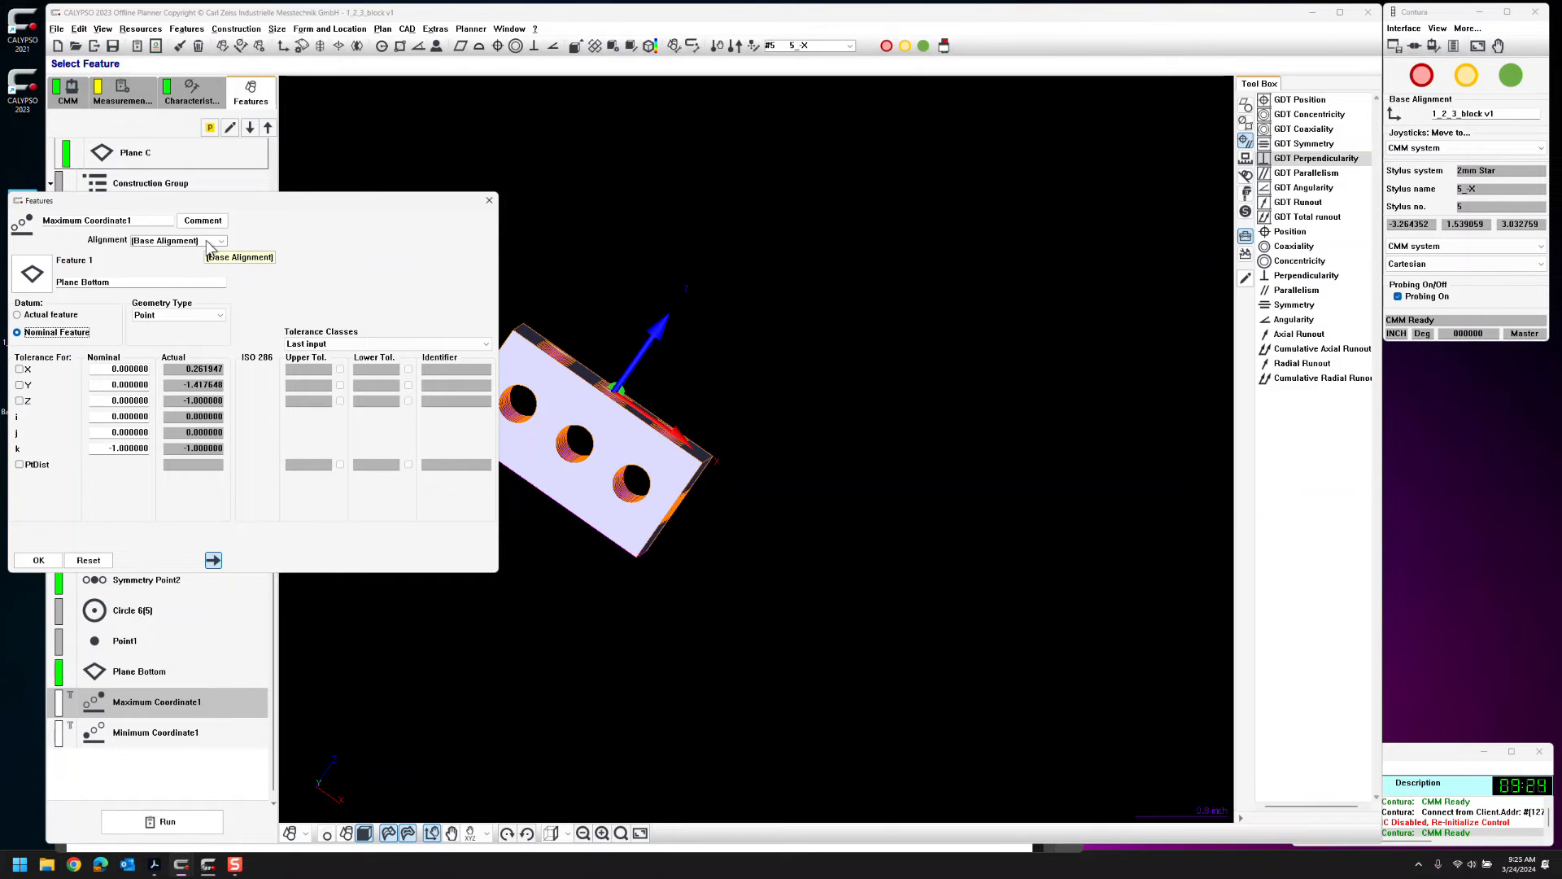
middle_click_drag(720, 530, 738, 411)
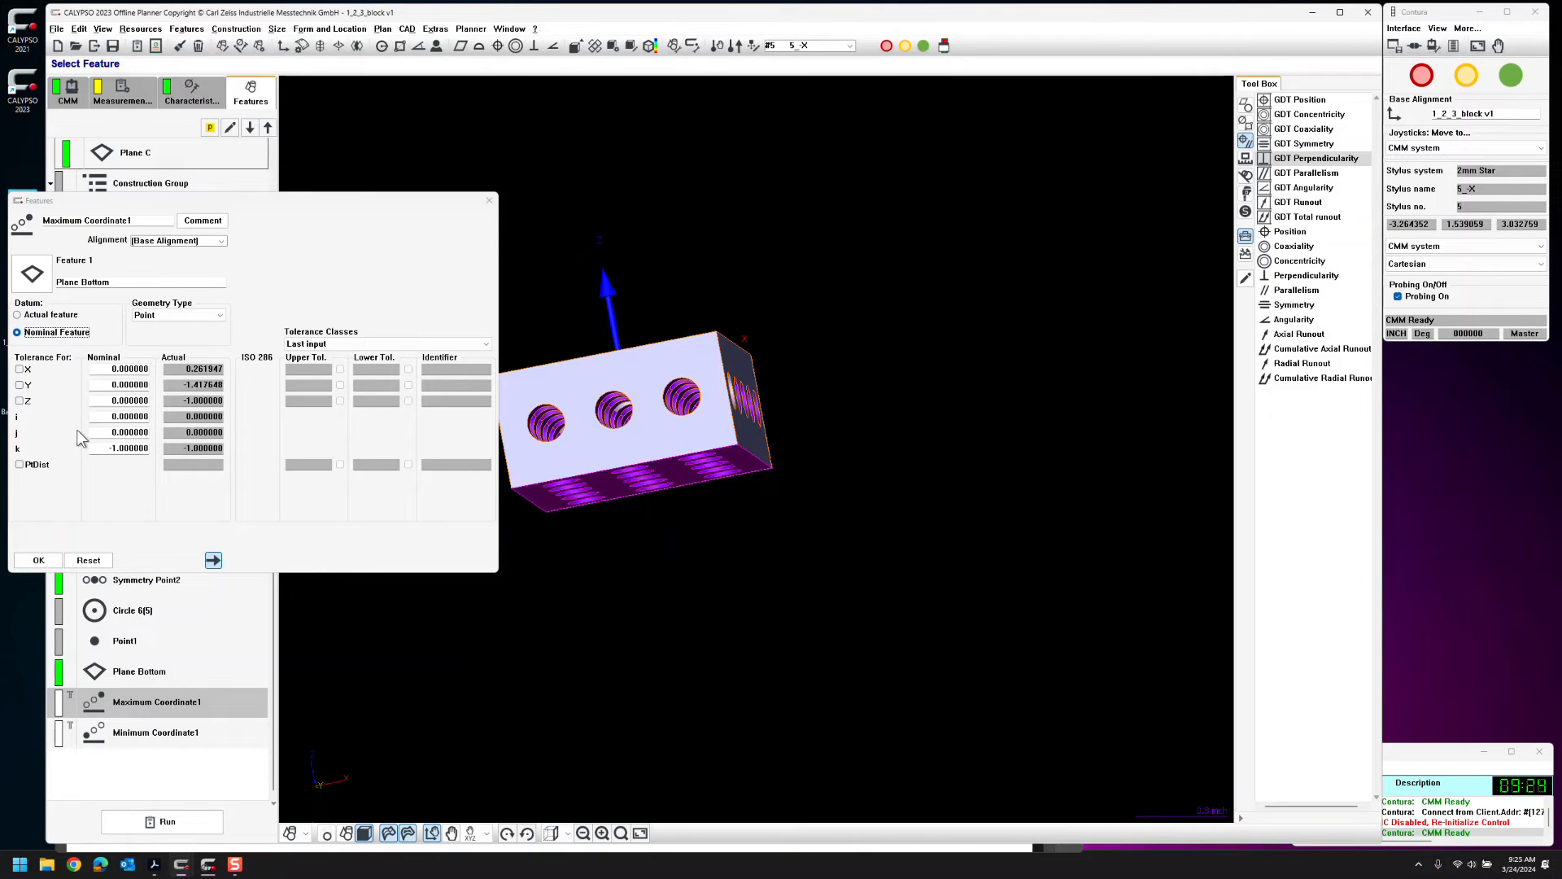
Set the nominal Z of Maximum Coordinate1 to -1 with Point as the geometry type, and accept the feature
left_click(111, 400)
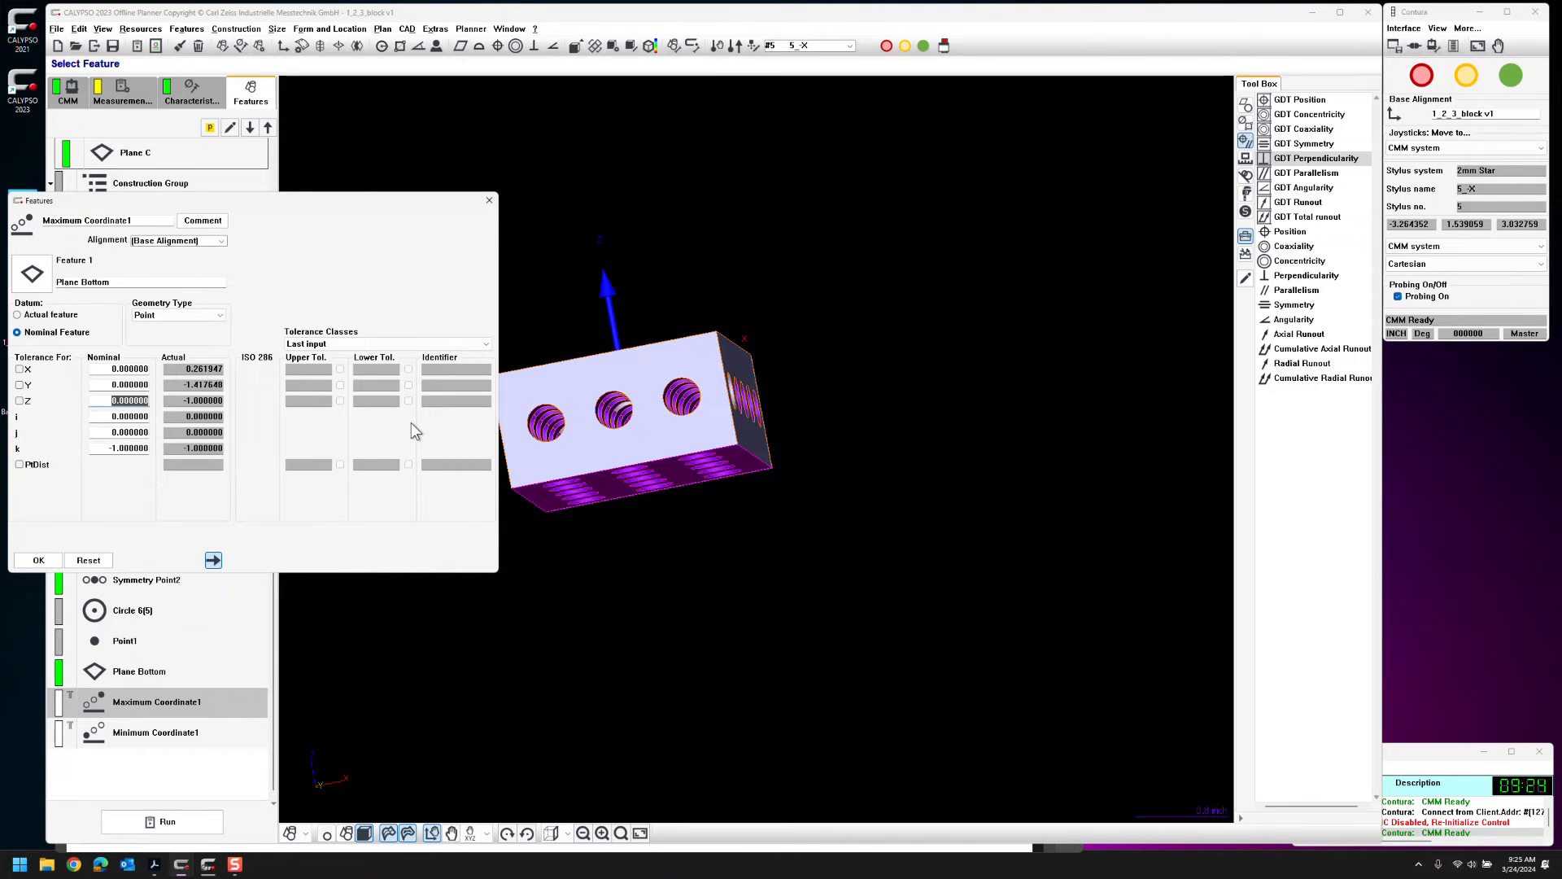
key("Return")
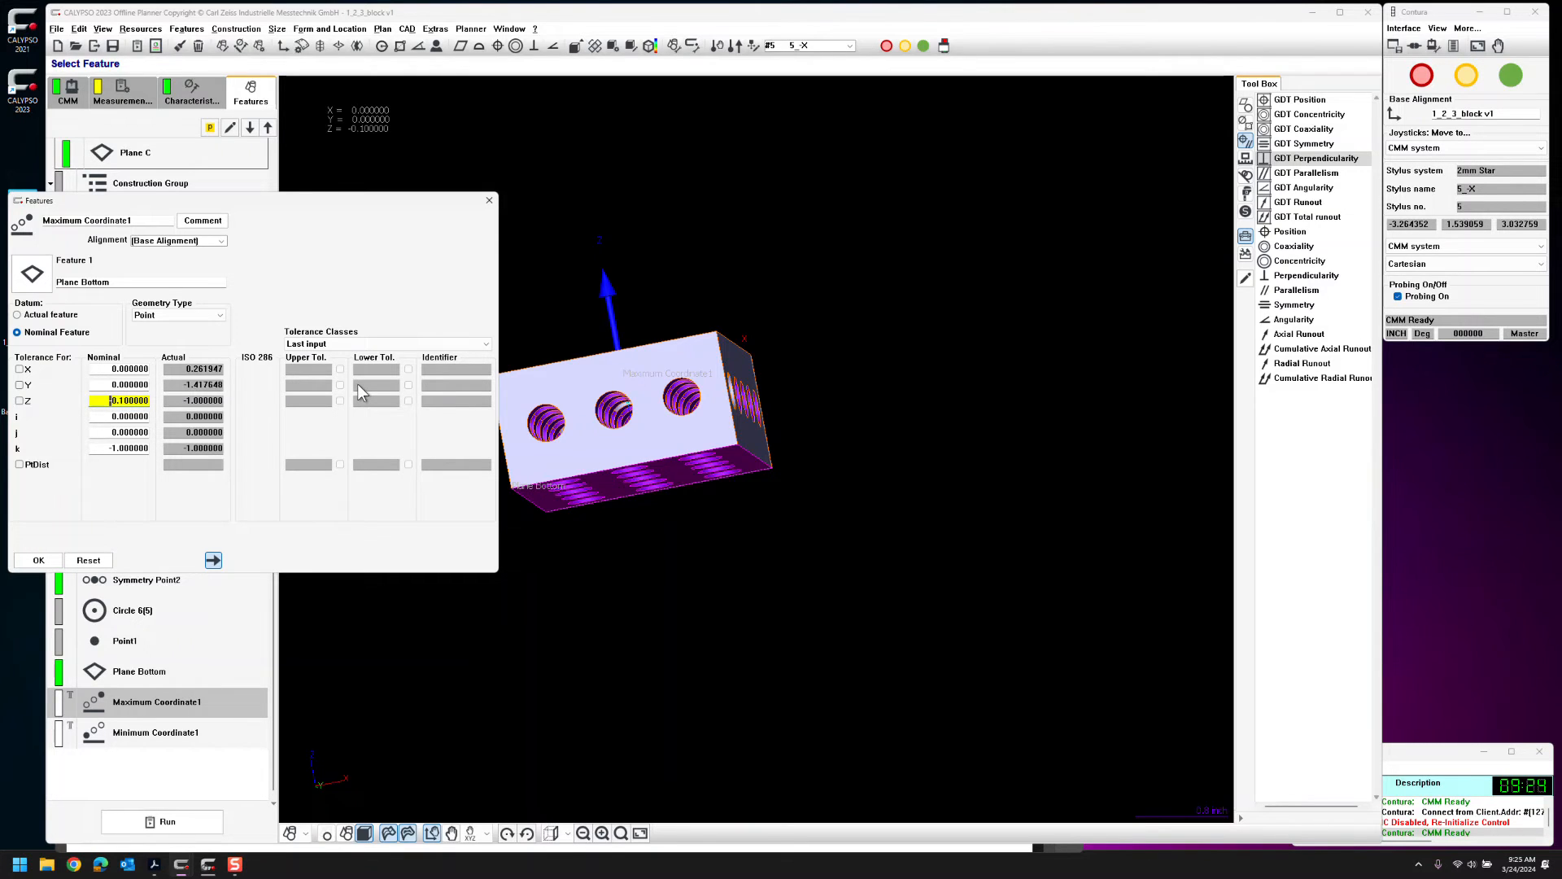
key("Delete")
key("Delete")
key("Delete")
key("Return")
left_click(94, 400)
key("Delete")
key("Delete")
key("Delete")
key("Delete")
key("Delete")
key("Return")
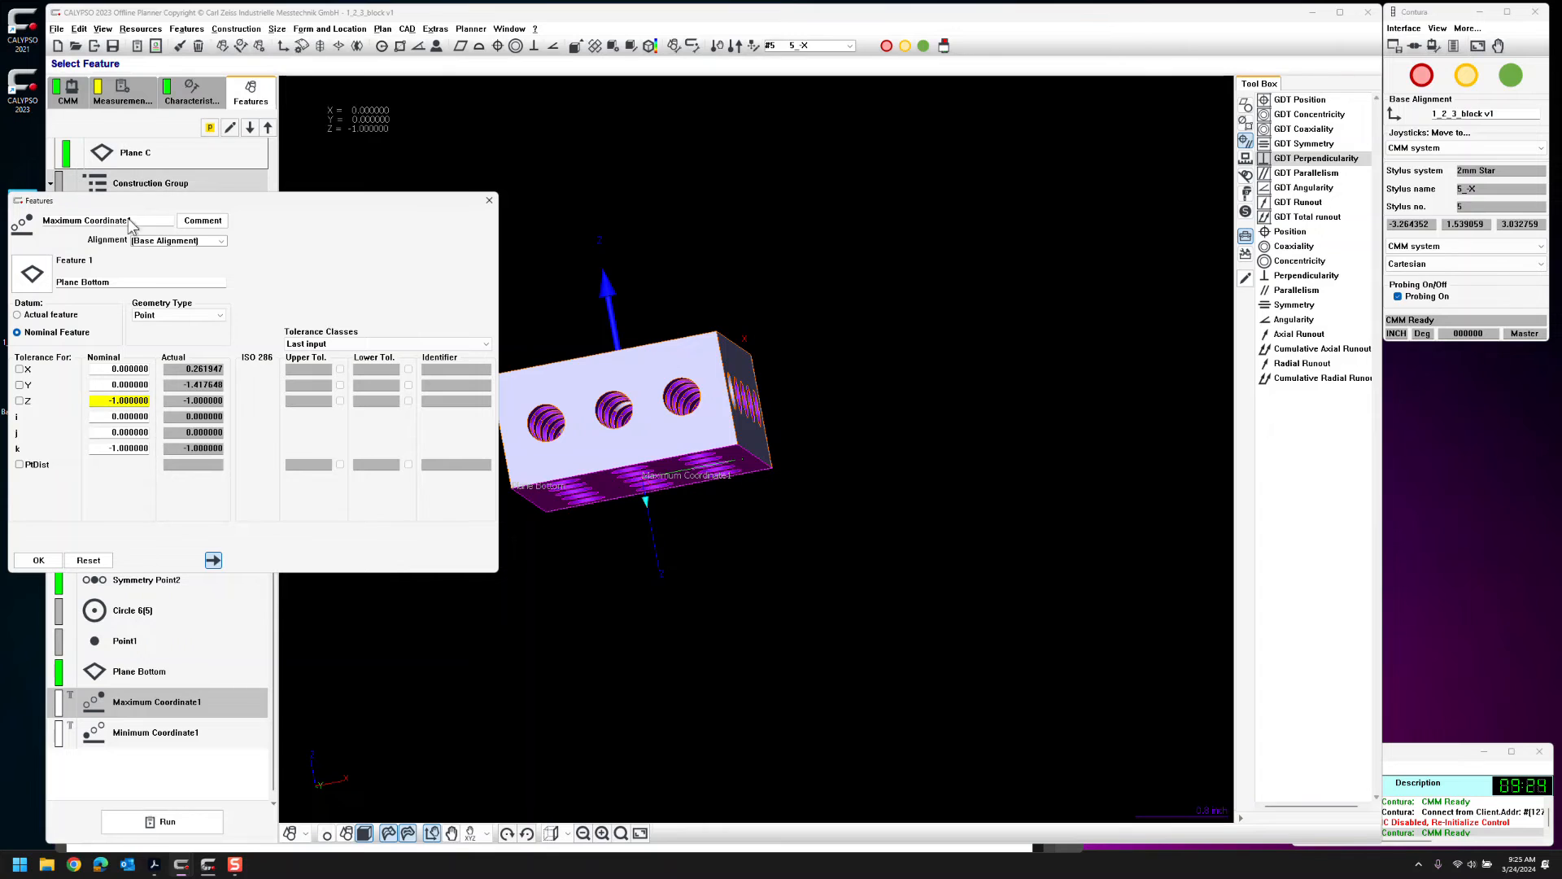
left_click(183, 318)
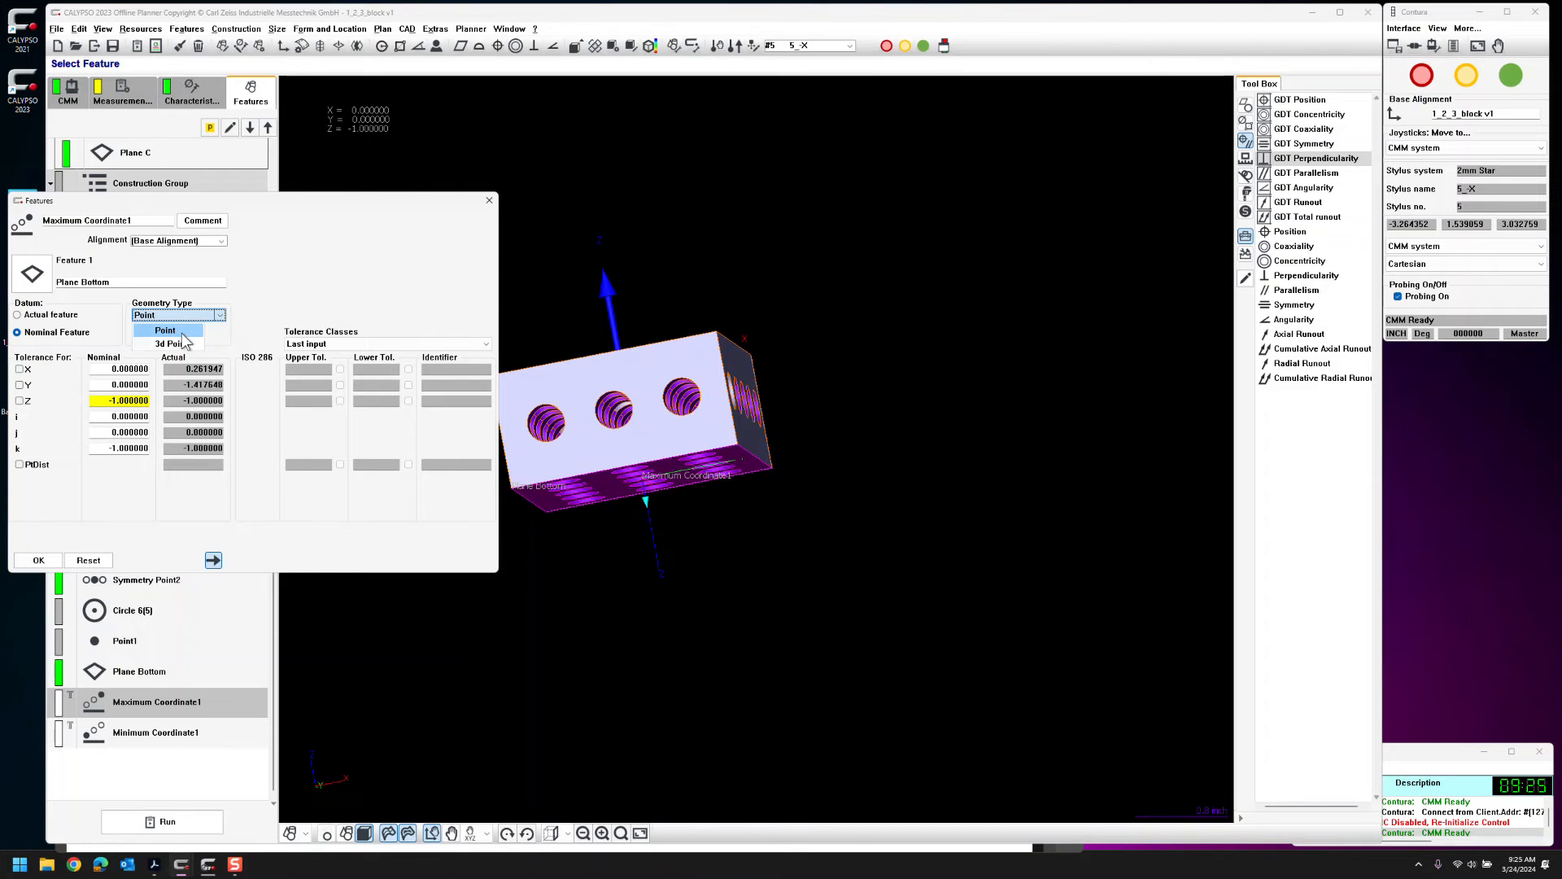
left_click(183, 333)
middle_click_drag(813, 393, 670, 408)
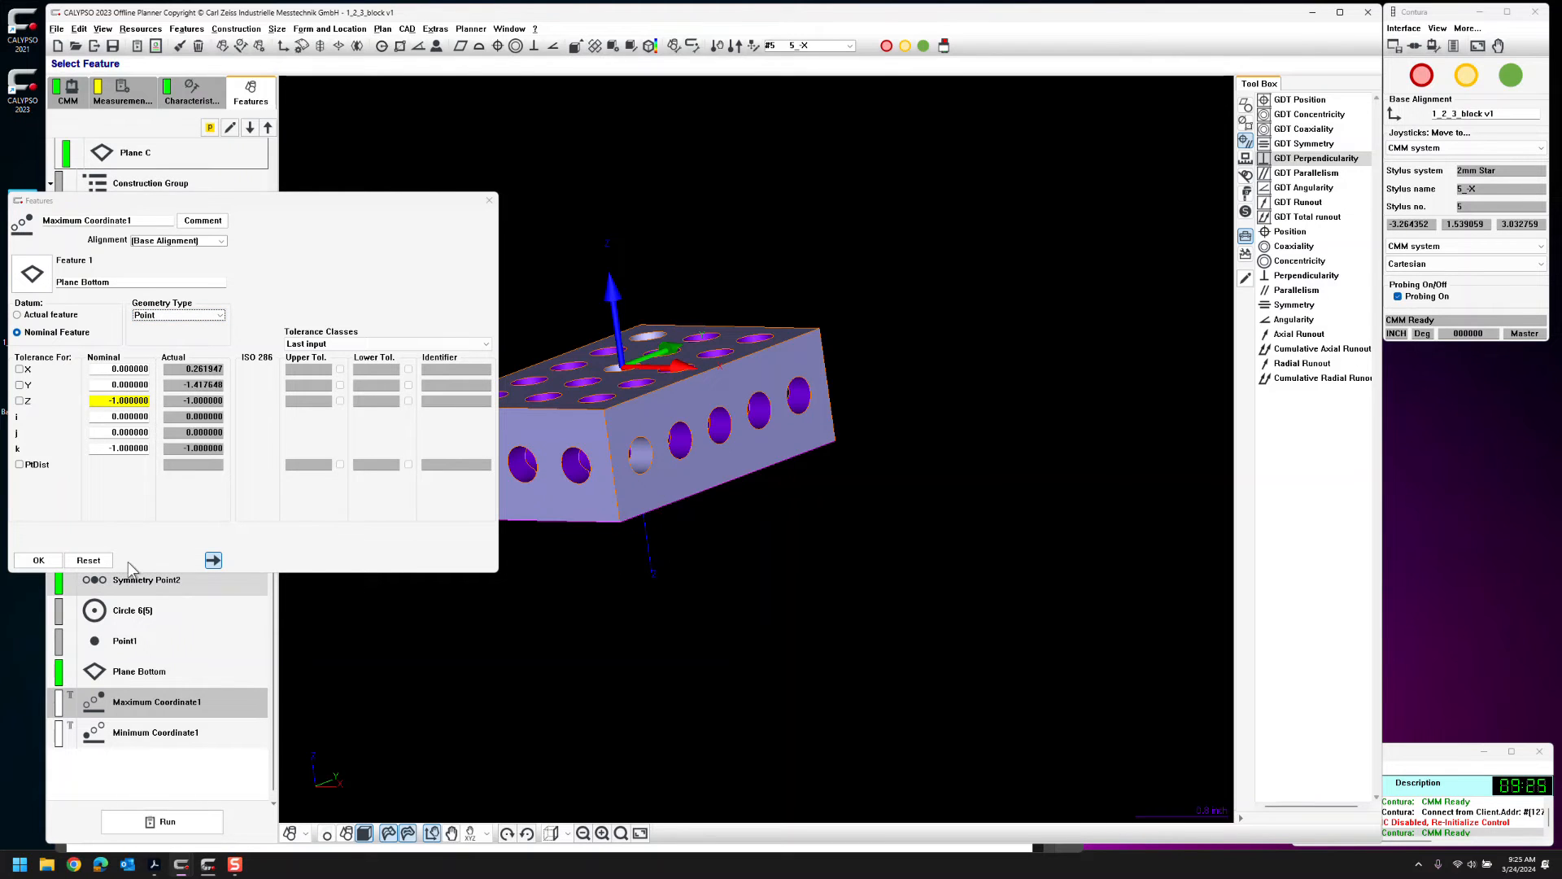
left_click(38, 560)
Base Minimum Coordinate1 on Plane Bottom with the Nominal Feature datum and set its nominal Z to -1
left_click(140, 735)
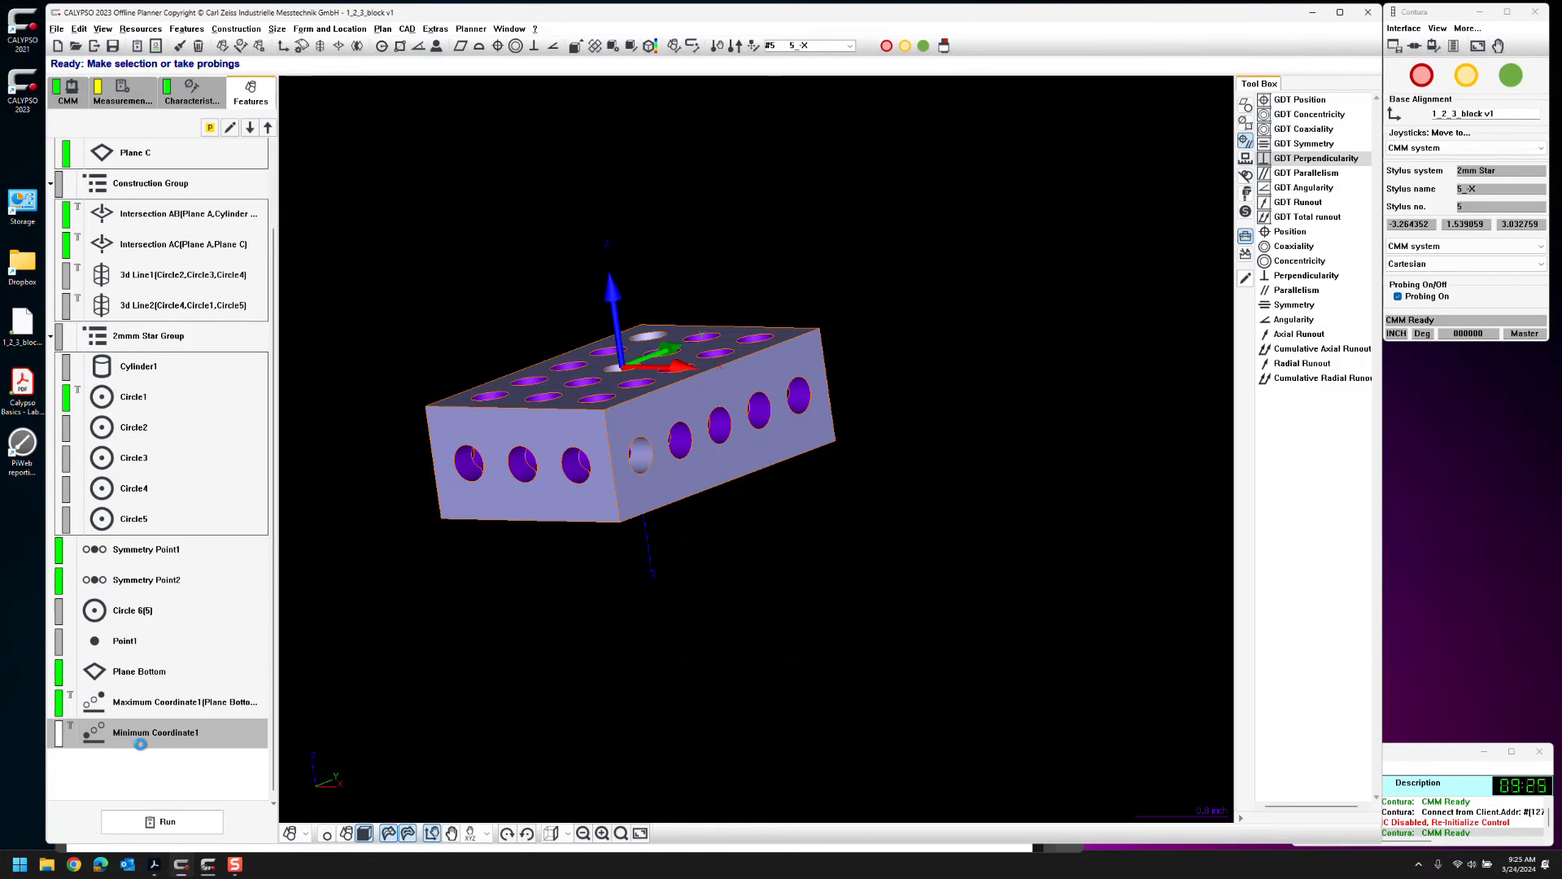
left_click(33, 270)
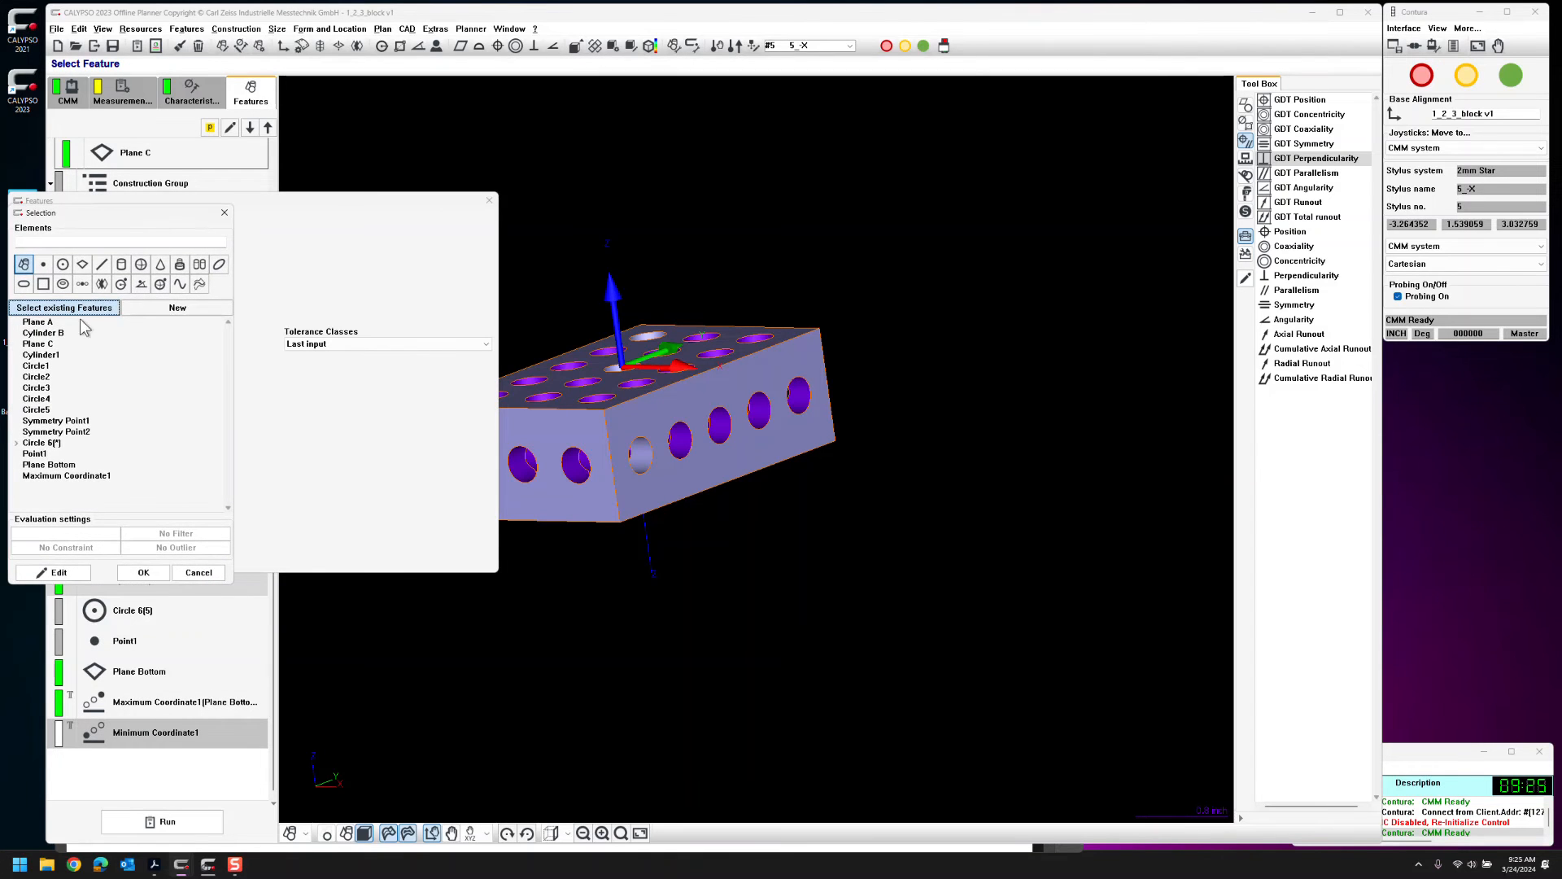
left_click(73, 476)
left_click(49, 464)
left_click(143, 571)
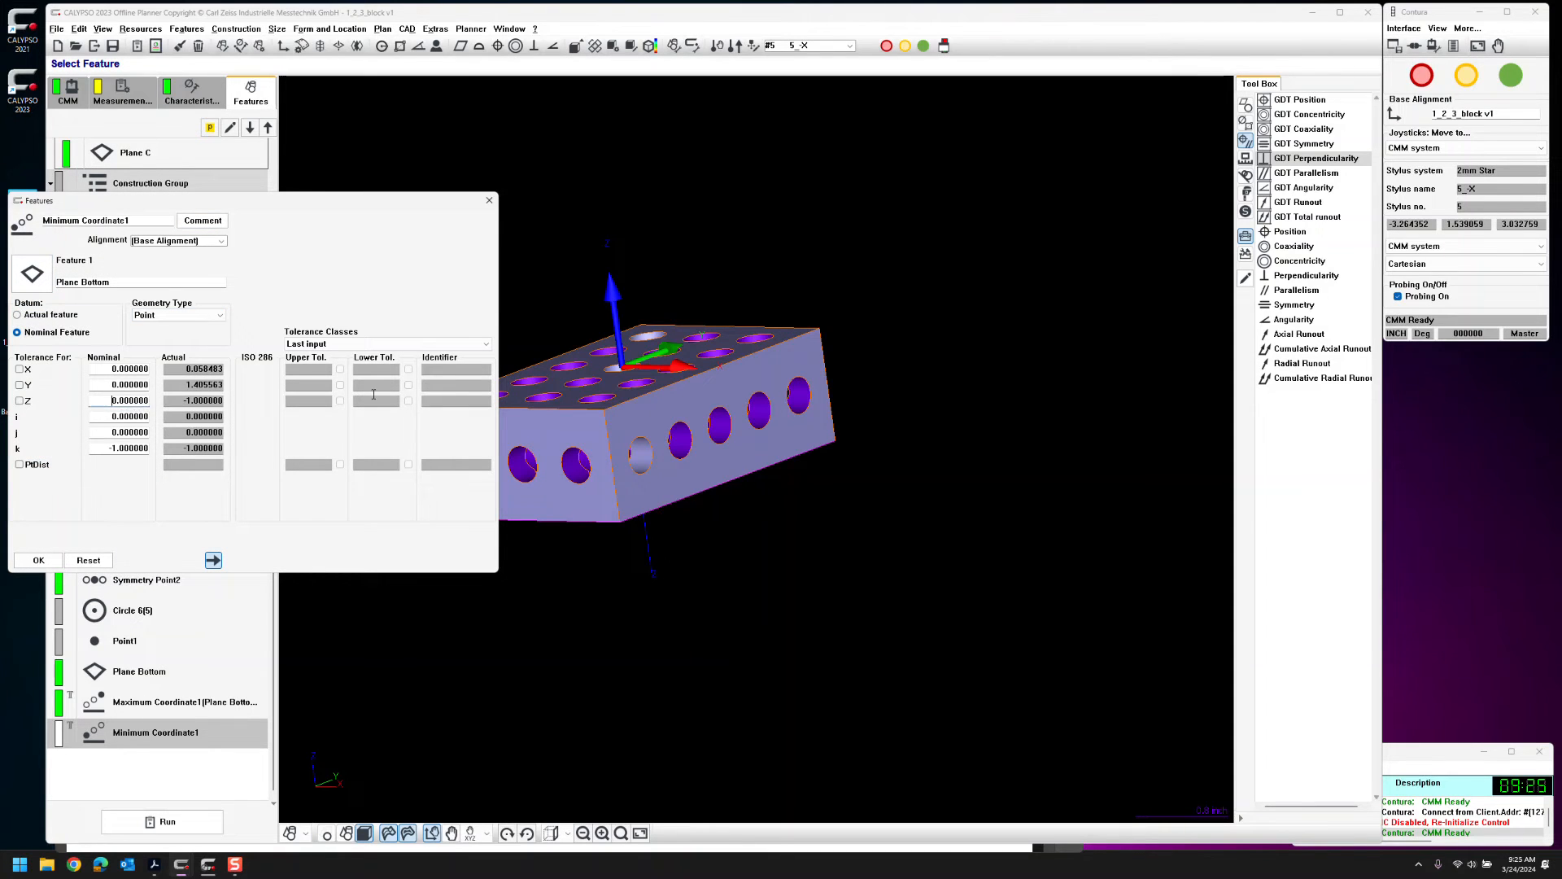
type("-1")
key("Return")
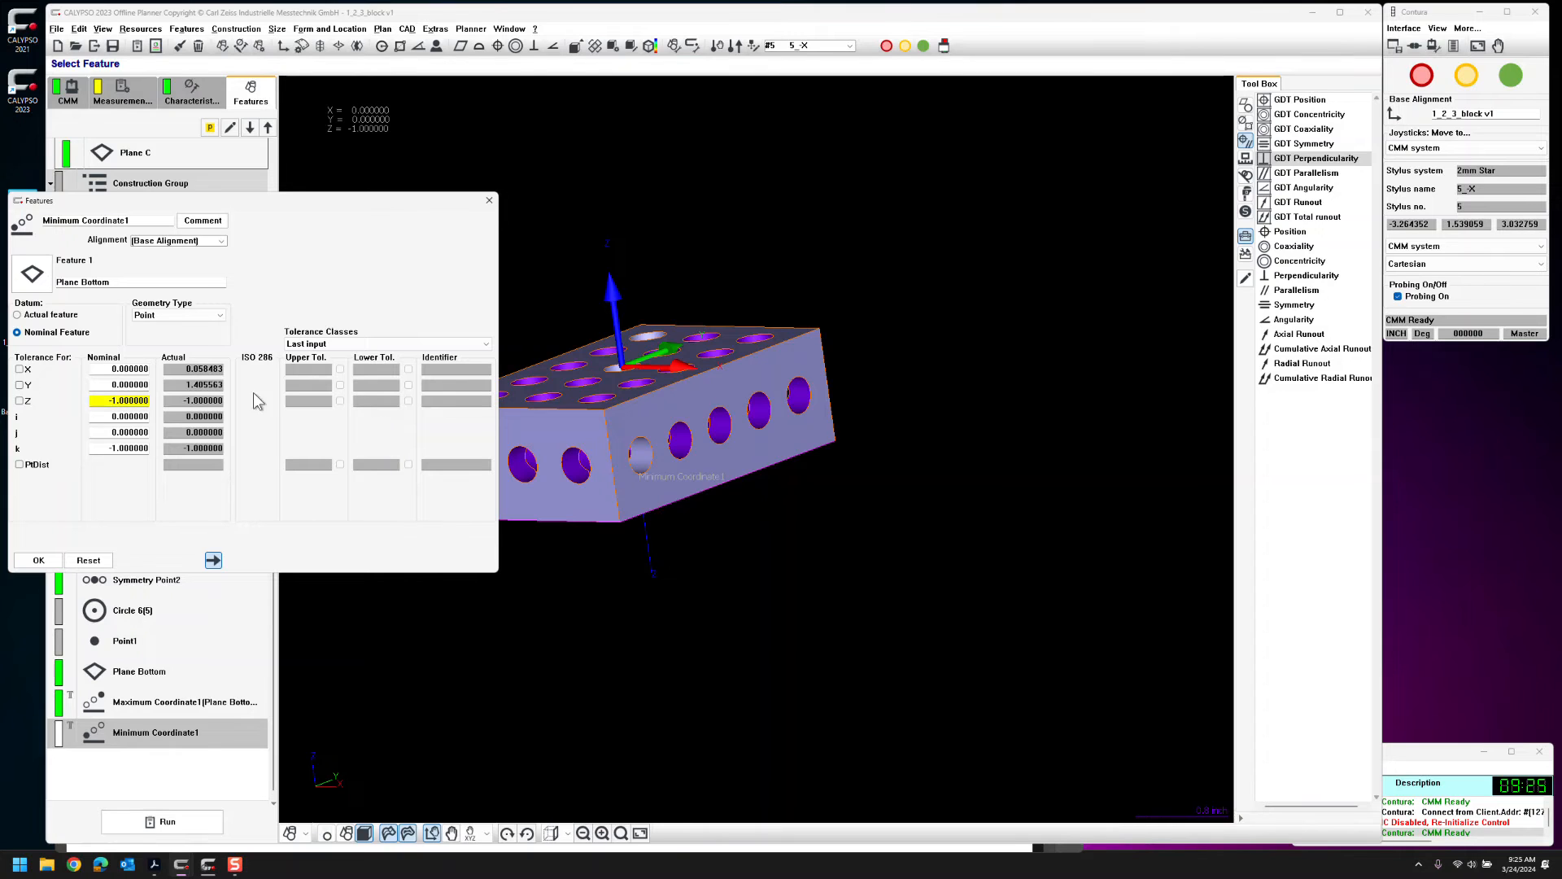
Enable the Z value tolerance for both Minimum Coordinate1 and Maximum Coordinate1
left_click(19, 400)
left_click(268, 127)
left_click(19, 400)
left_click(24, 561)
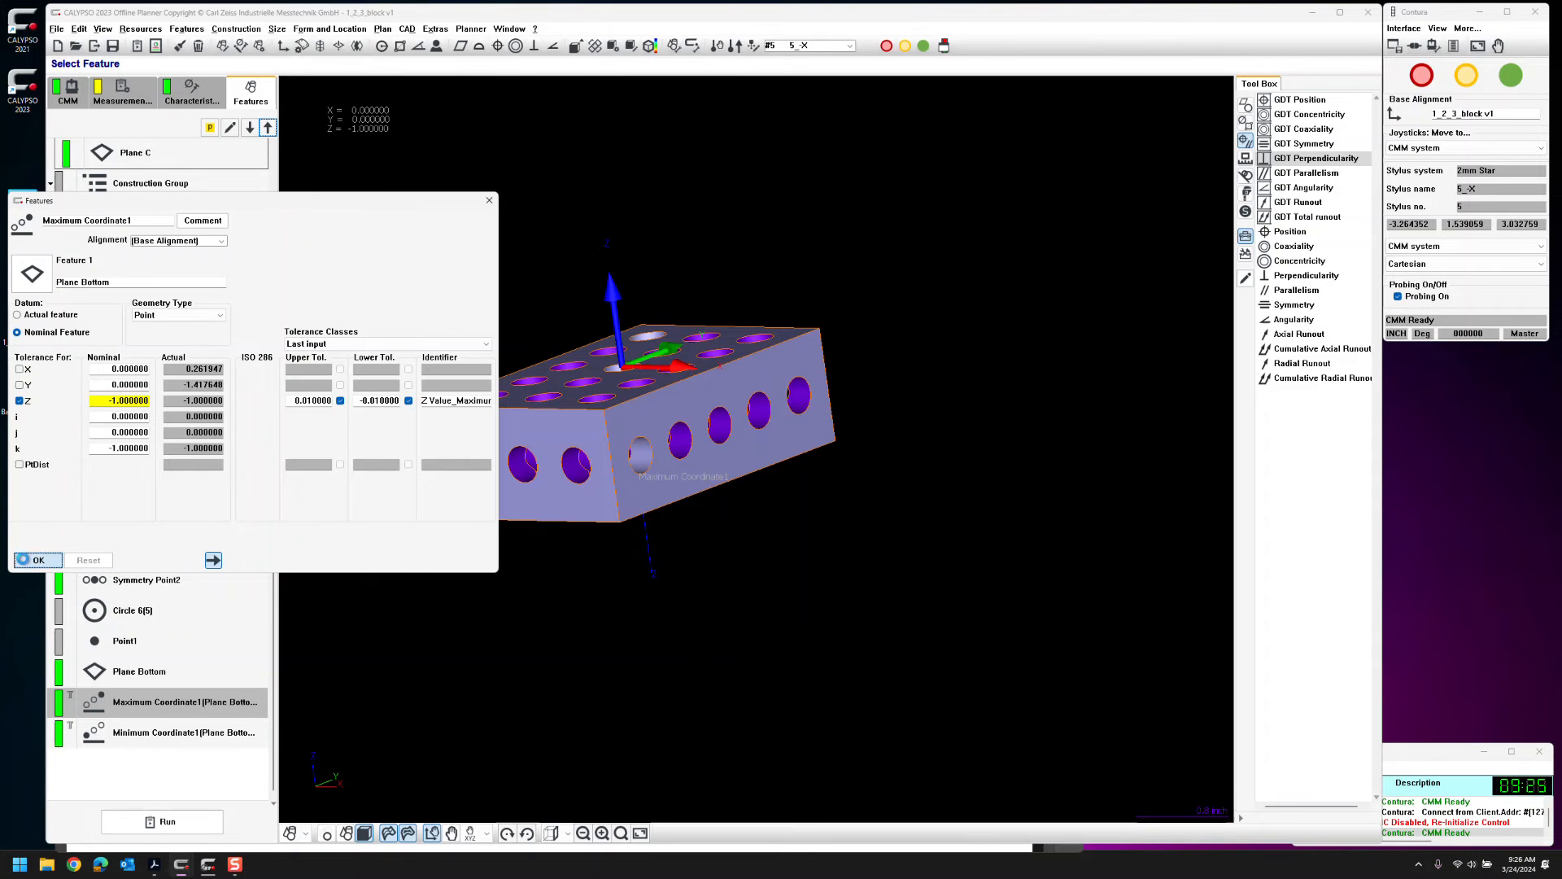
Check the minimum and maximum Z value characteristics, and consult the Lab 3 PDF in Acrobat for the next dimension
left_click(203, 98)
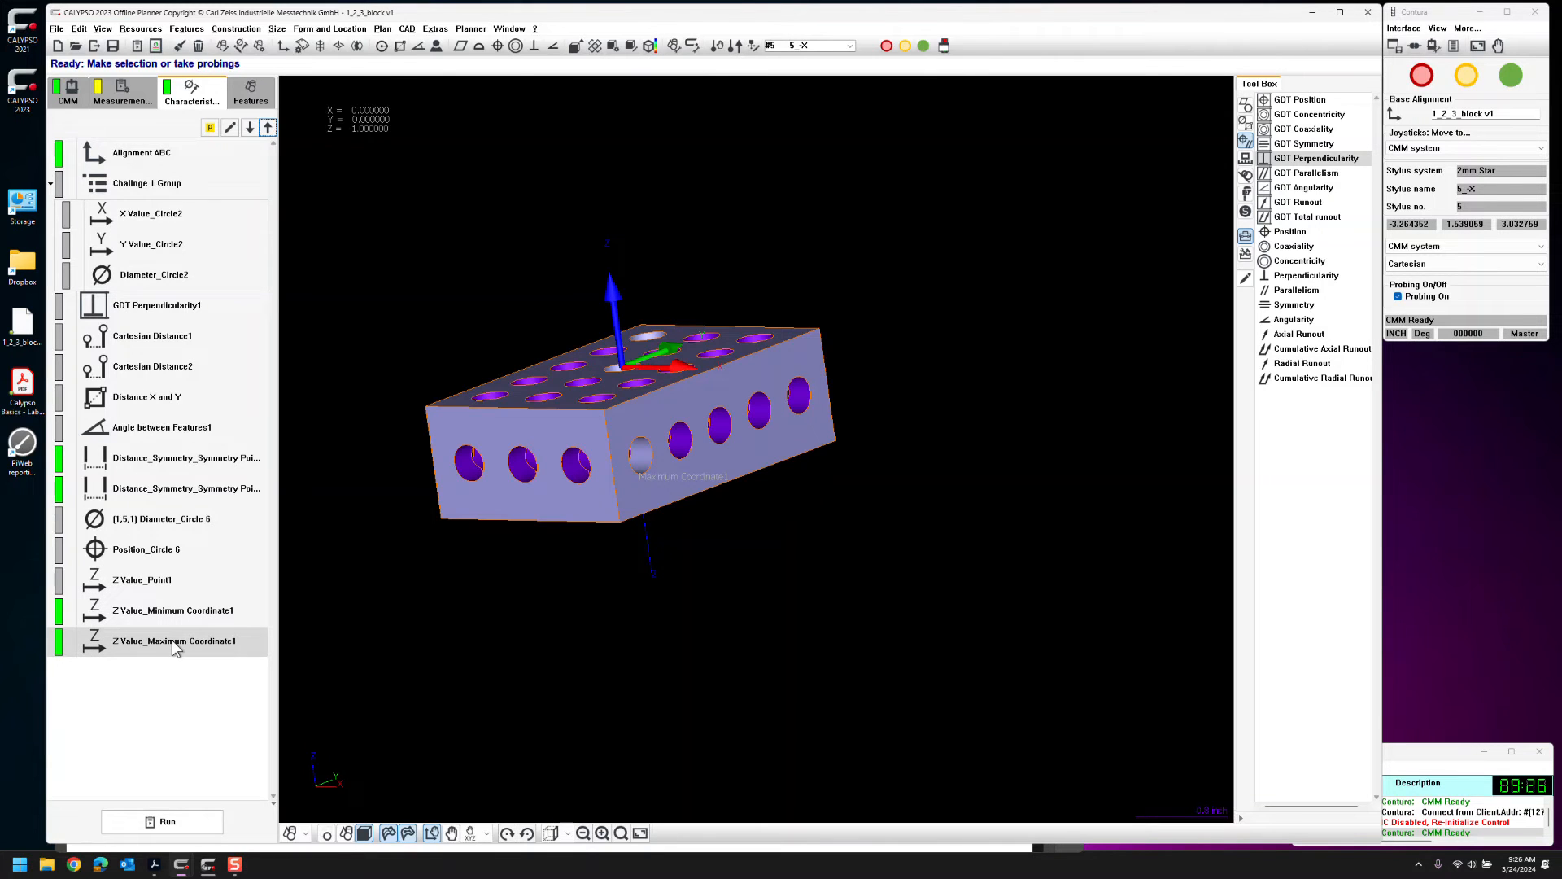
middle_click_drag(591, 531, 748, 594)
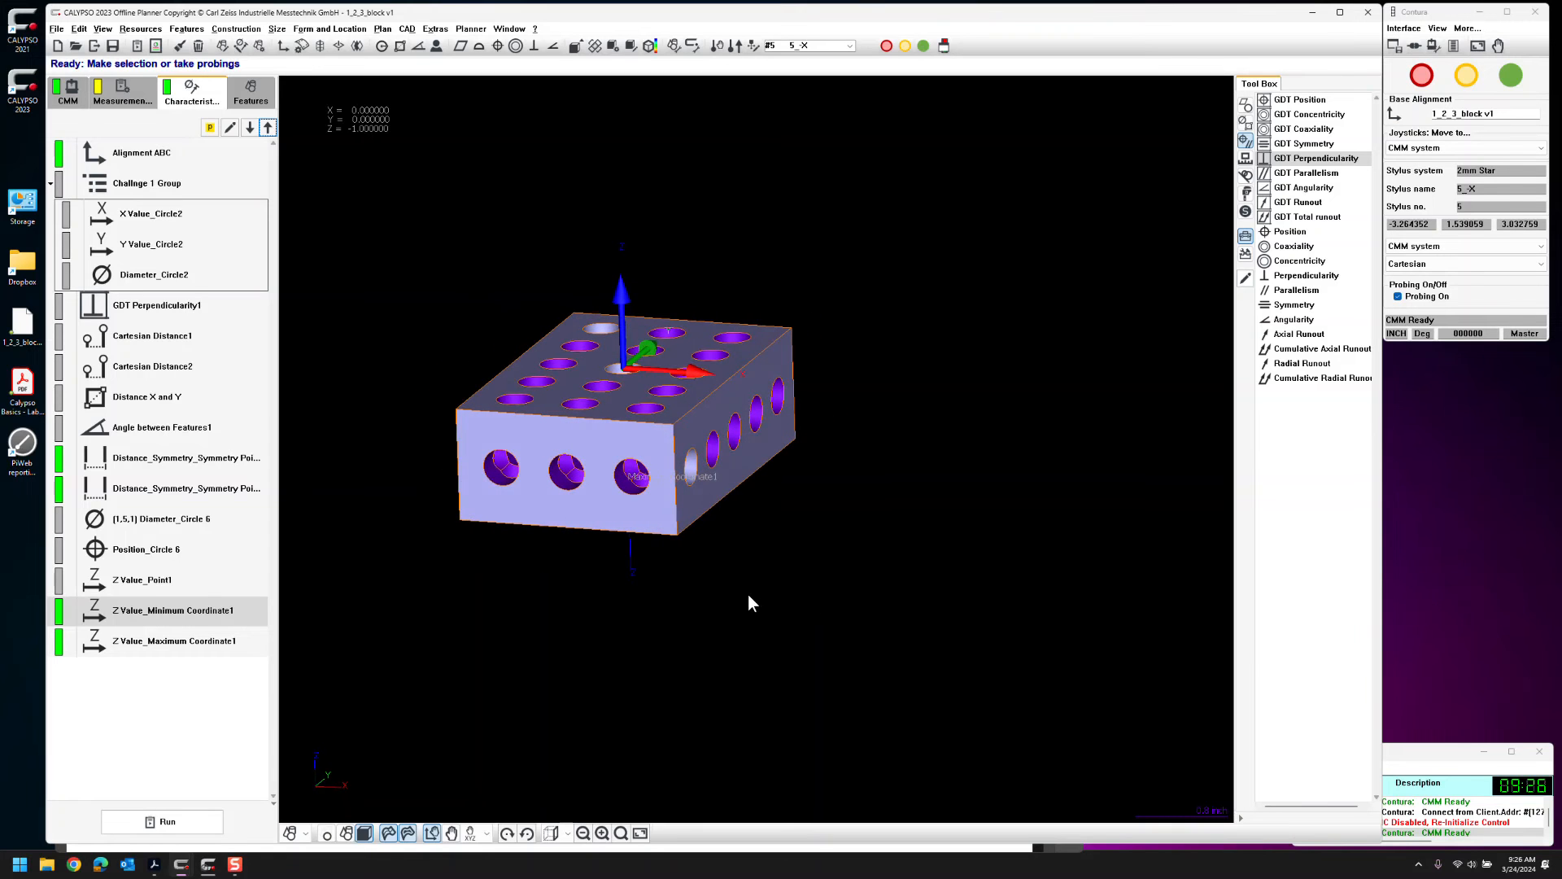
left_click(252, 104)
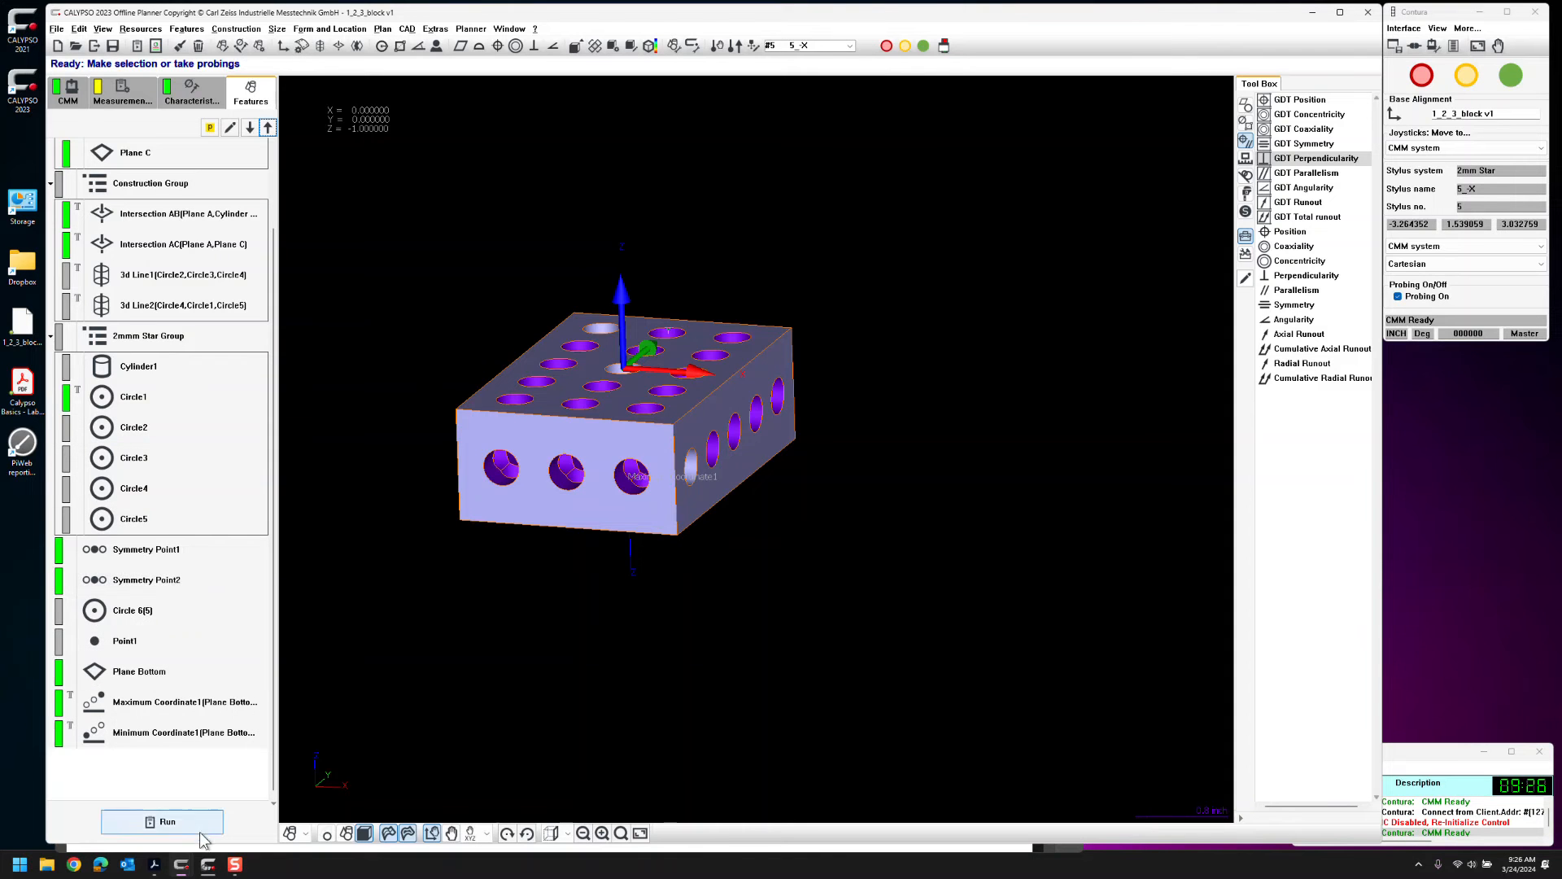
left_click(154, 793)
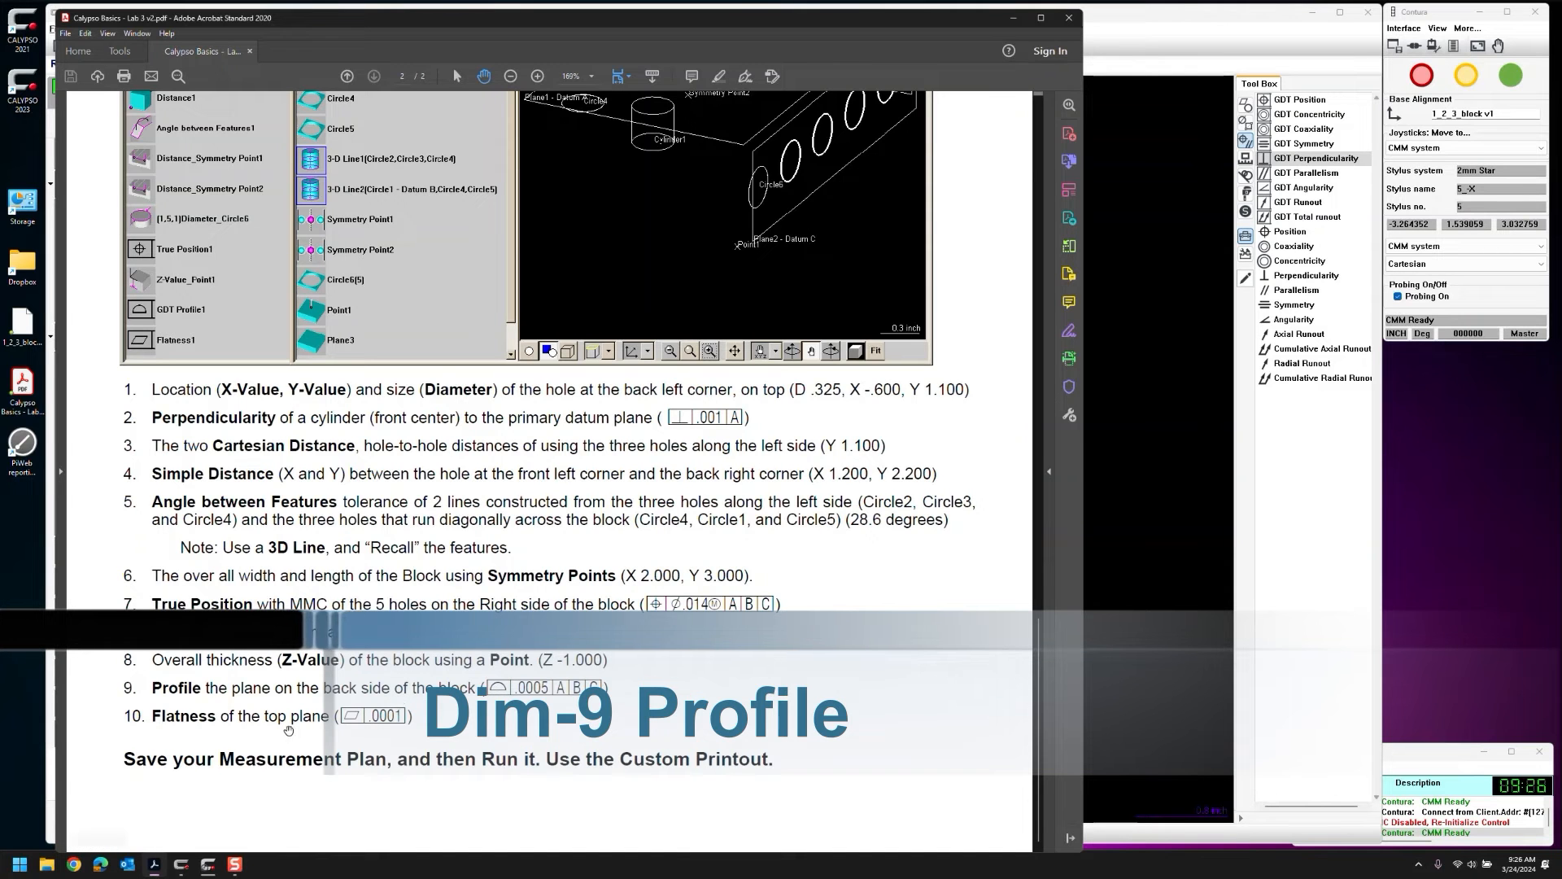
left_click(1172, 653)
Make stylus #4, 4_-Y, the active stylus for measuring the back side of the block
middle_click_drag(765, 504, 711, 669)
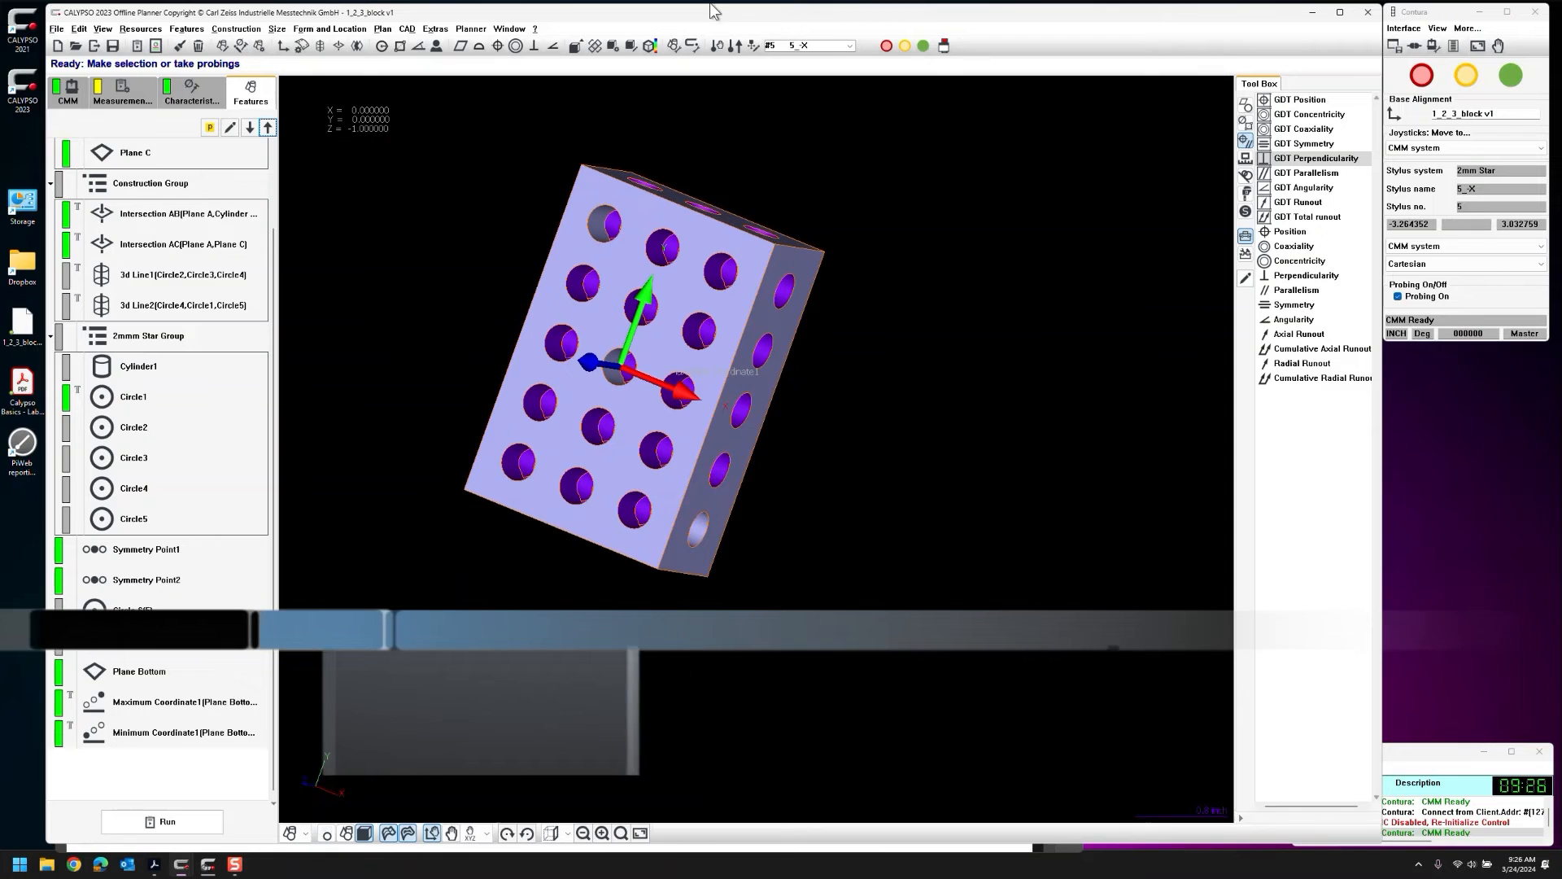
left_click(813, 45)
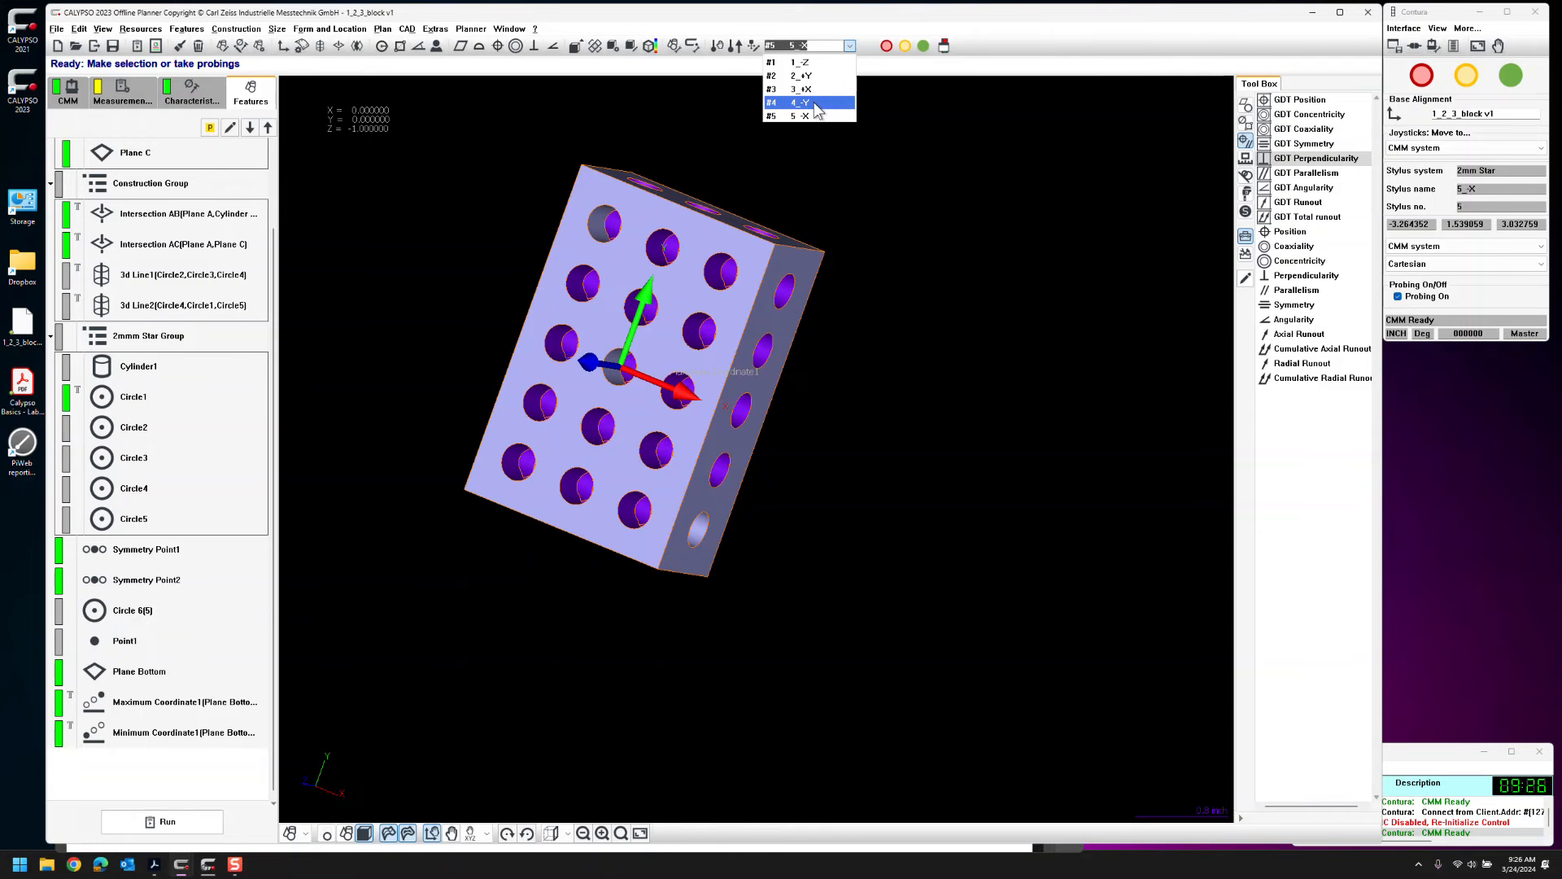
left_click(815, 103)
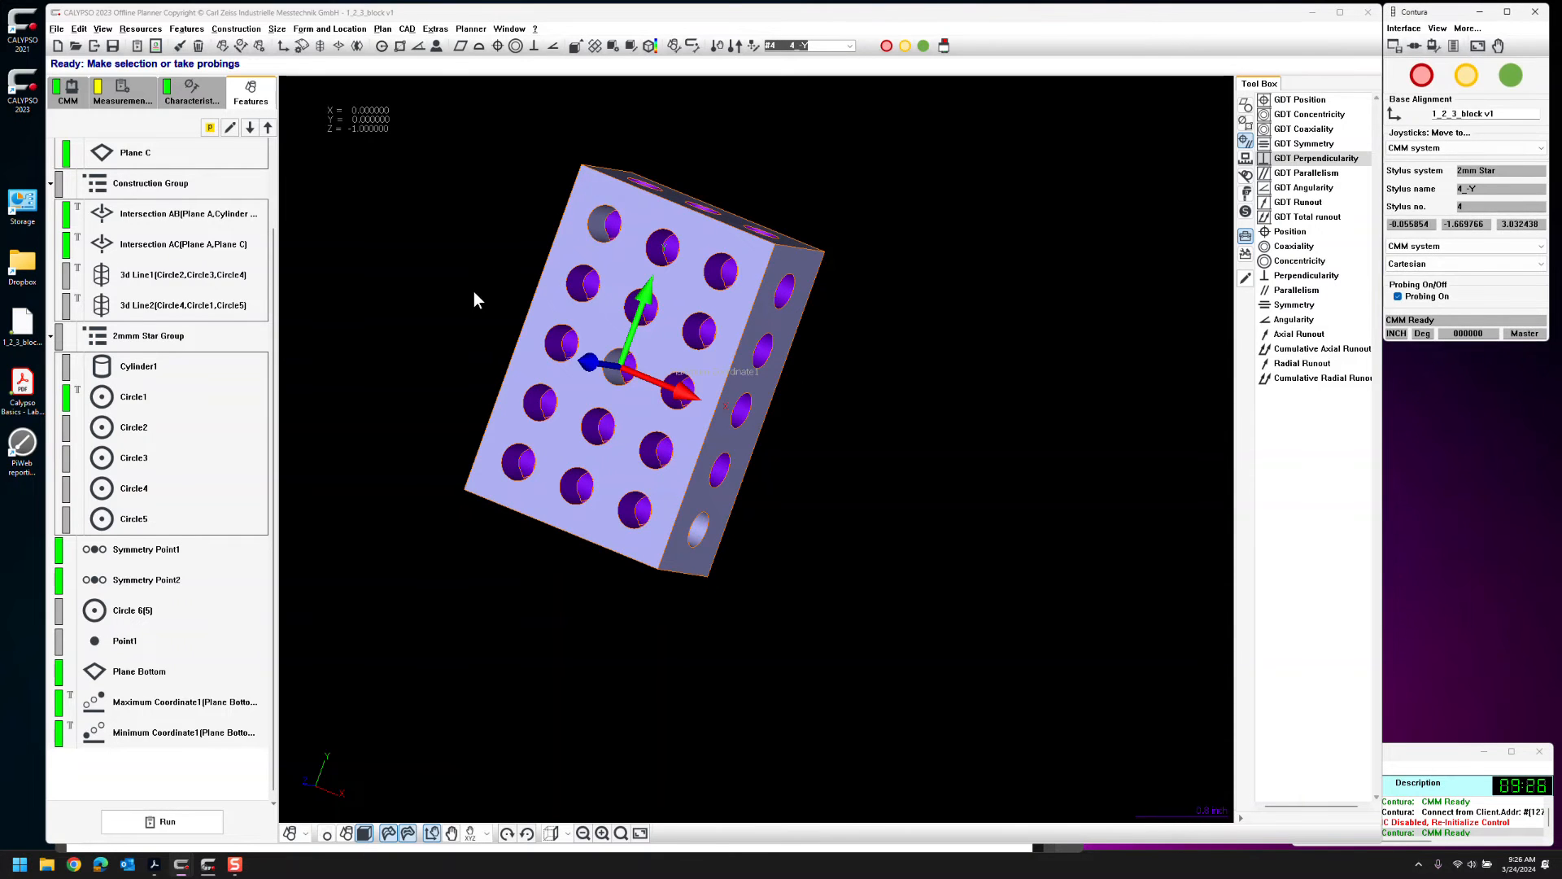
Extract the block's back face, the narrow side with three holes, from the CAD model as a plane feature and accept its definition
left_click_drag(466, 267, 596, 430)
left_click(298, 837)
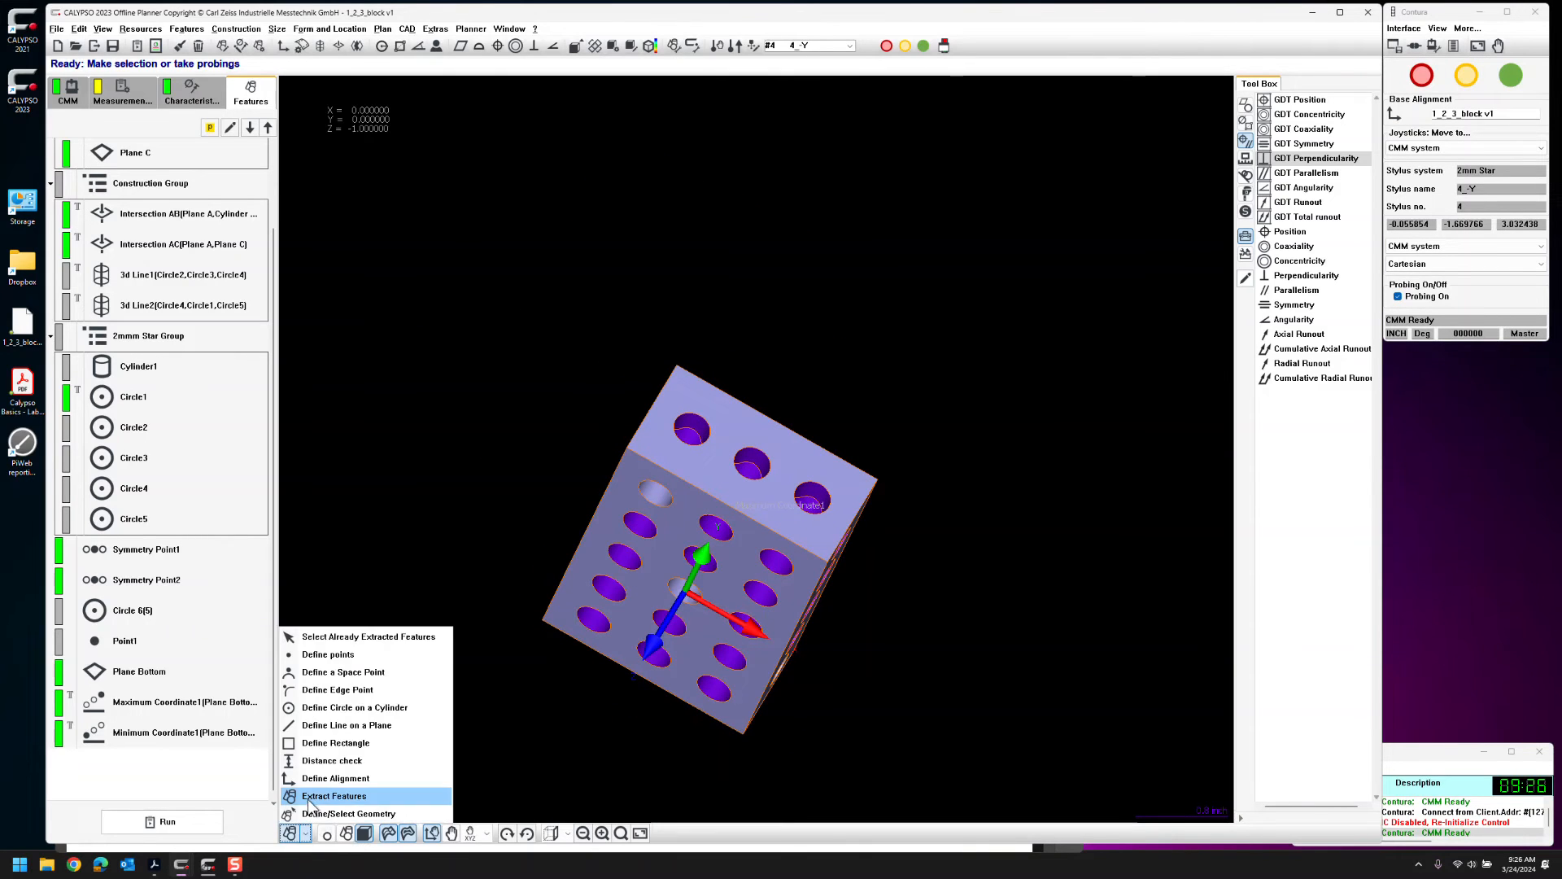
left_click(308, 798)
left_click(716, 462)
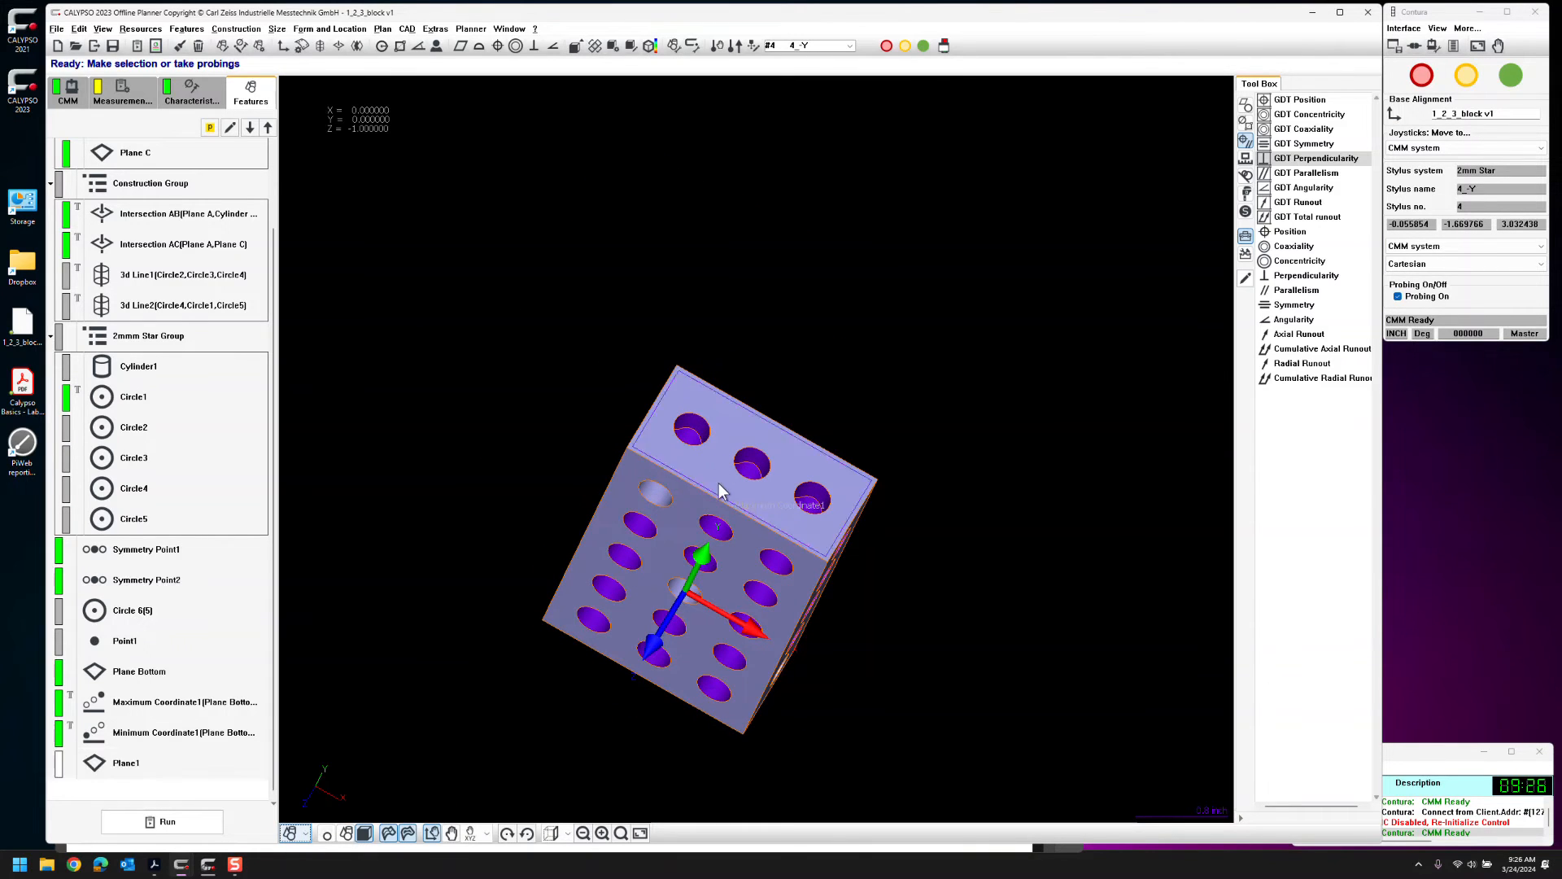
double_click(199, 768)
left_click_drag(529, 666, 596, 591)
left_click(38, 559)
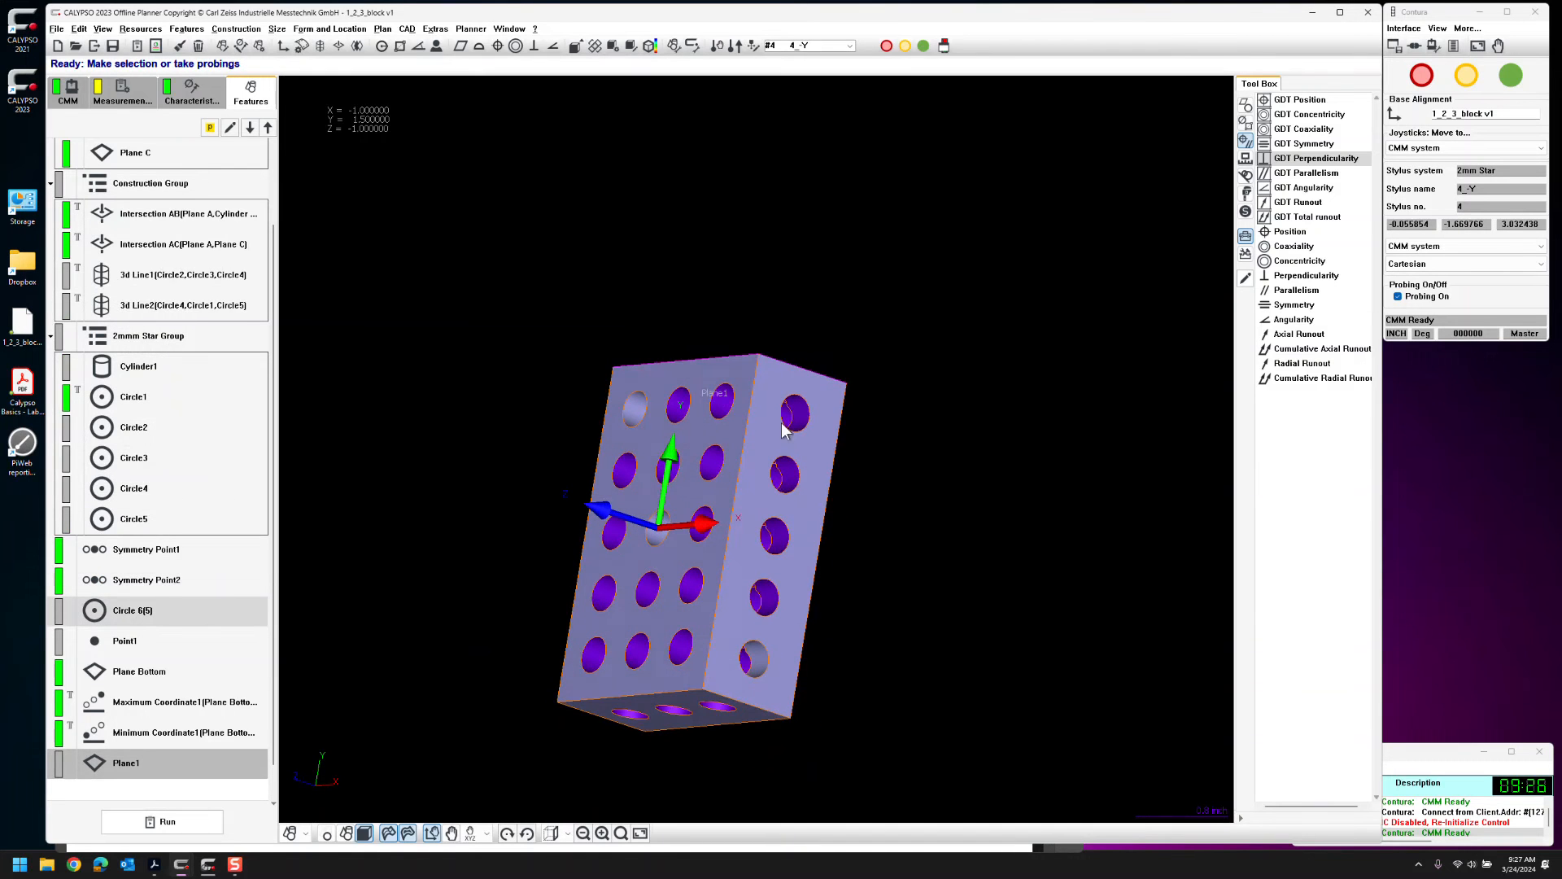
Copy the evaluation settings and measurement strategy from Plane C to Plane1
left_click_drag(685, 527, 417, 573)
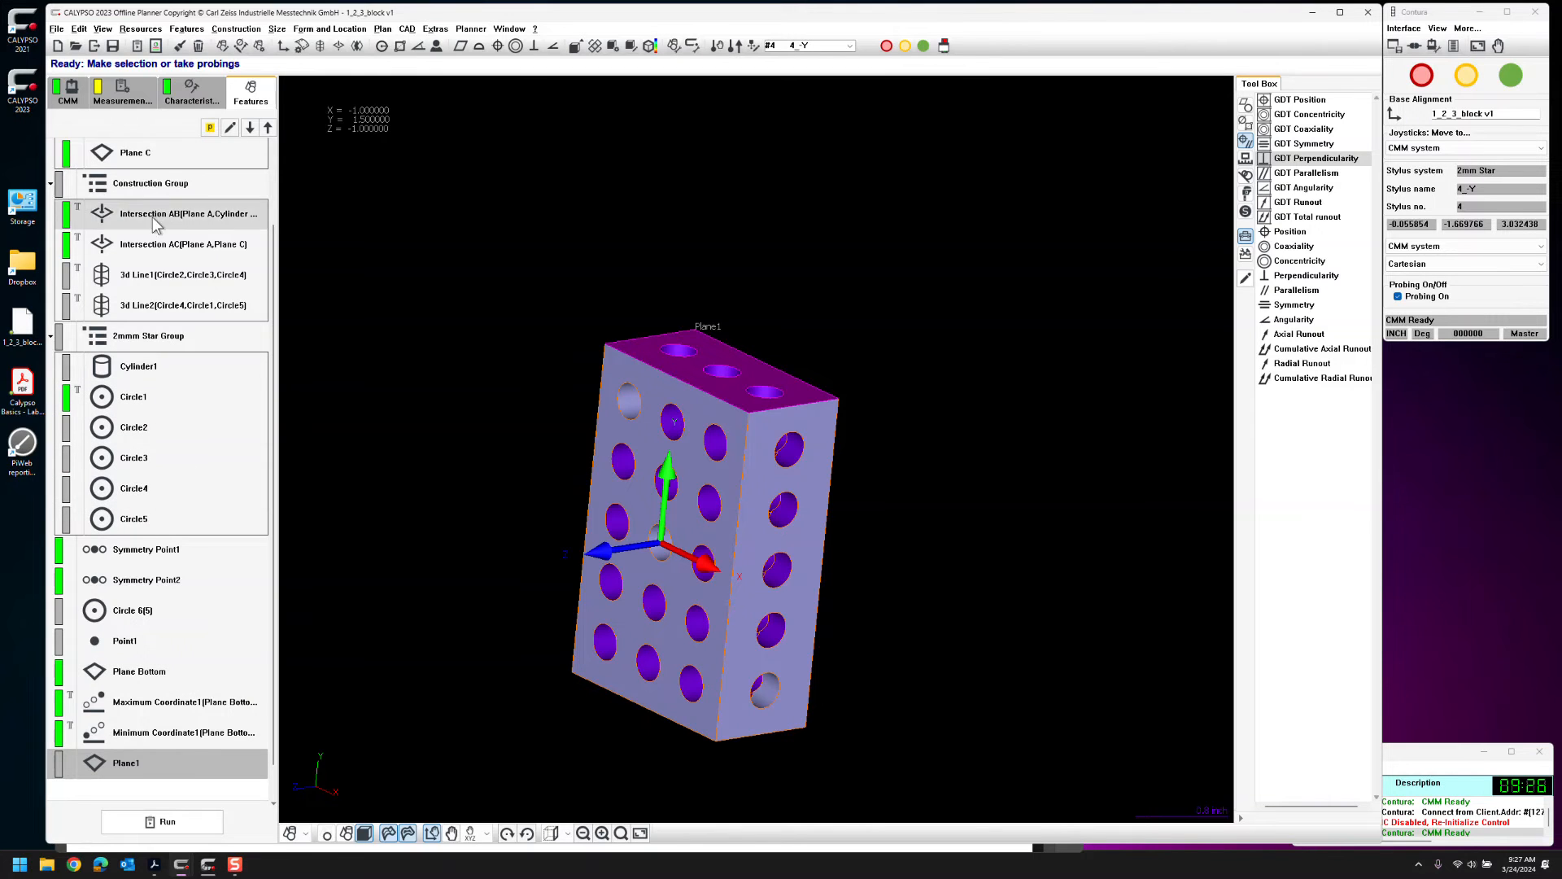
scroll(185, 244, "up", 1)
left_click(182, 183)
left_click(180, 47)
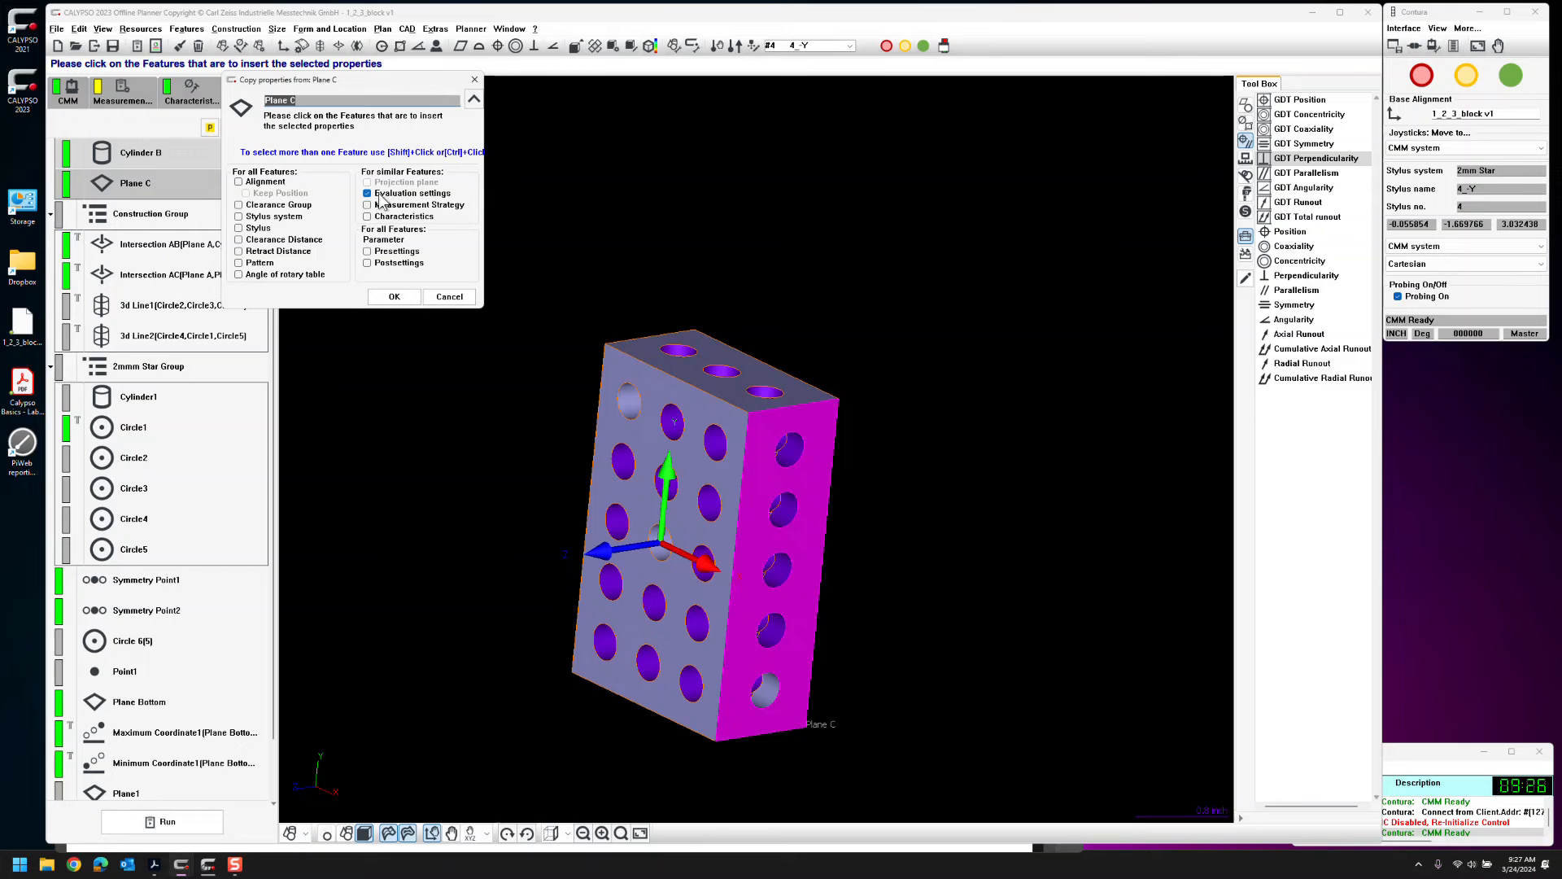
left_click(367, 205)
scroll(188, 383, "down", 2)
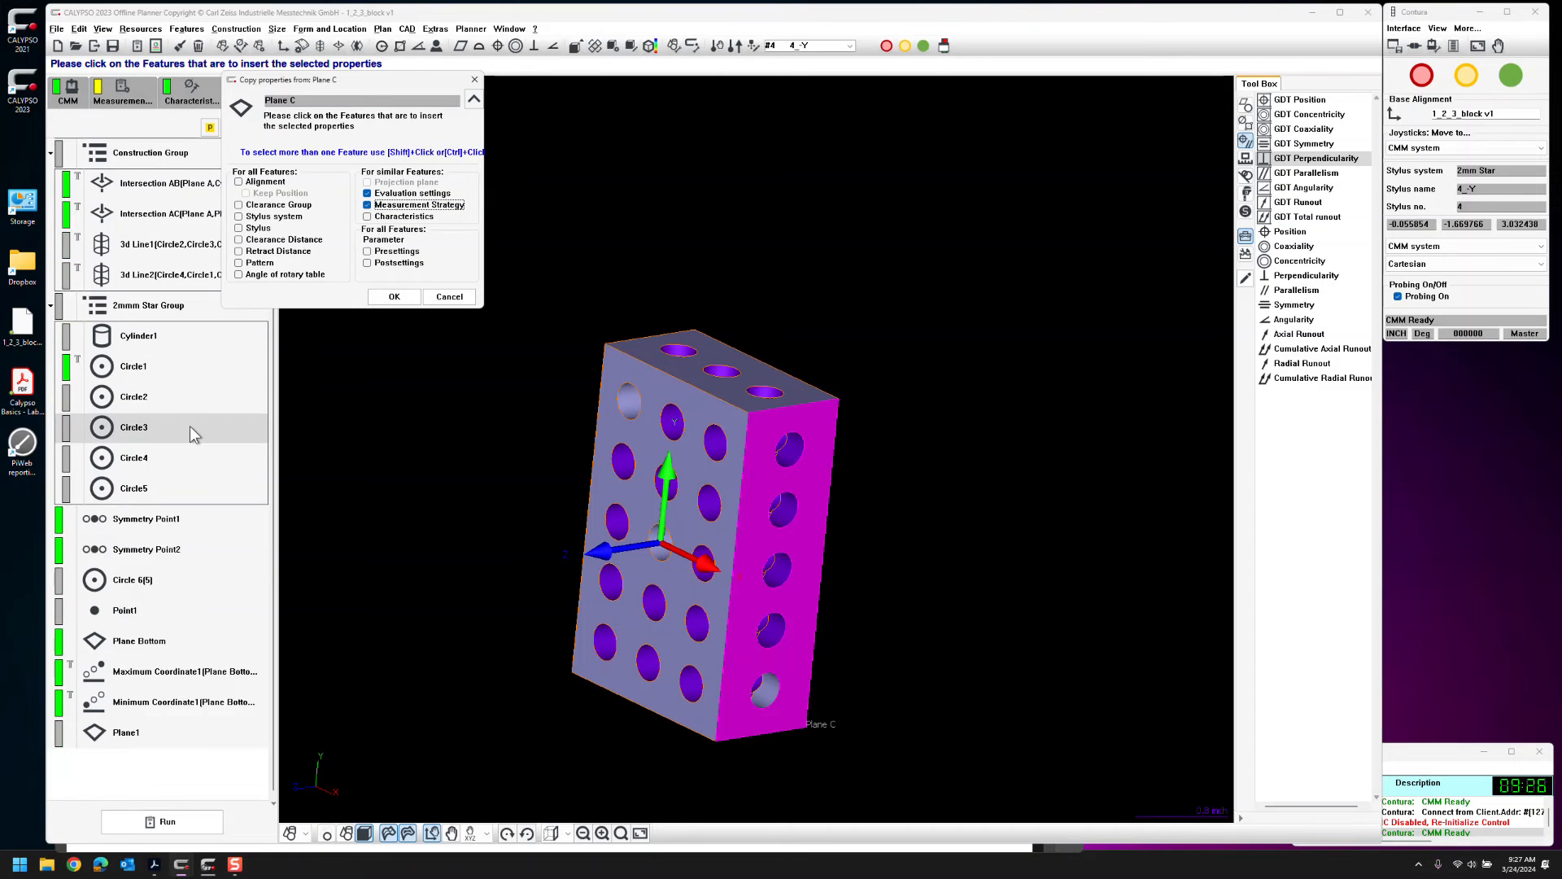
left_click(178, 736)
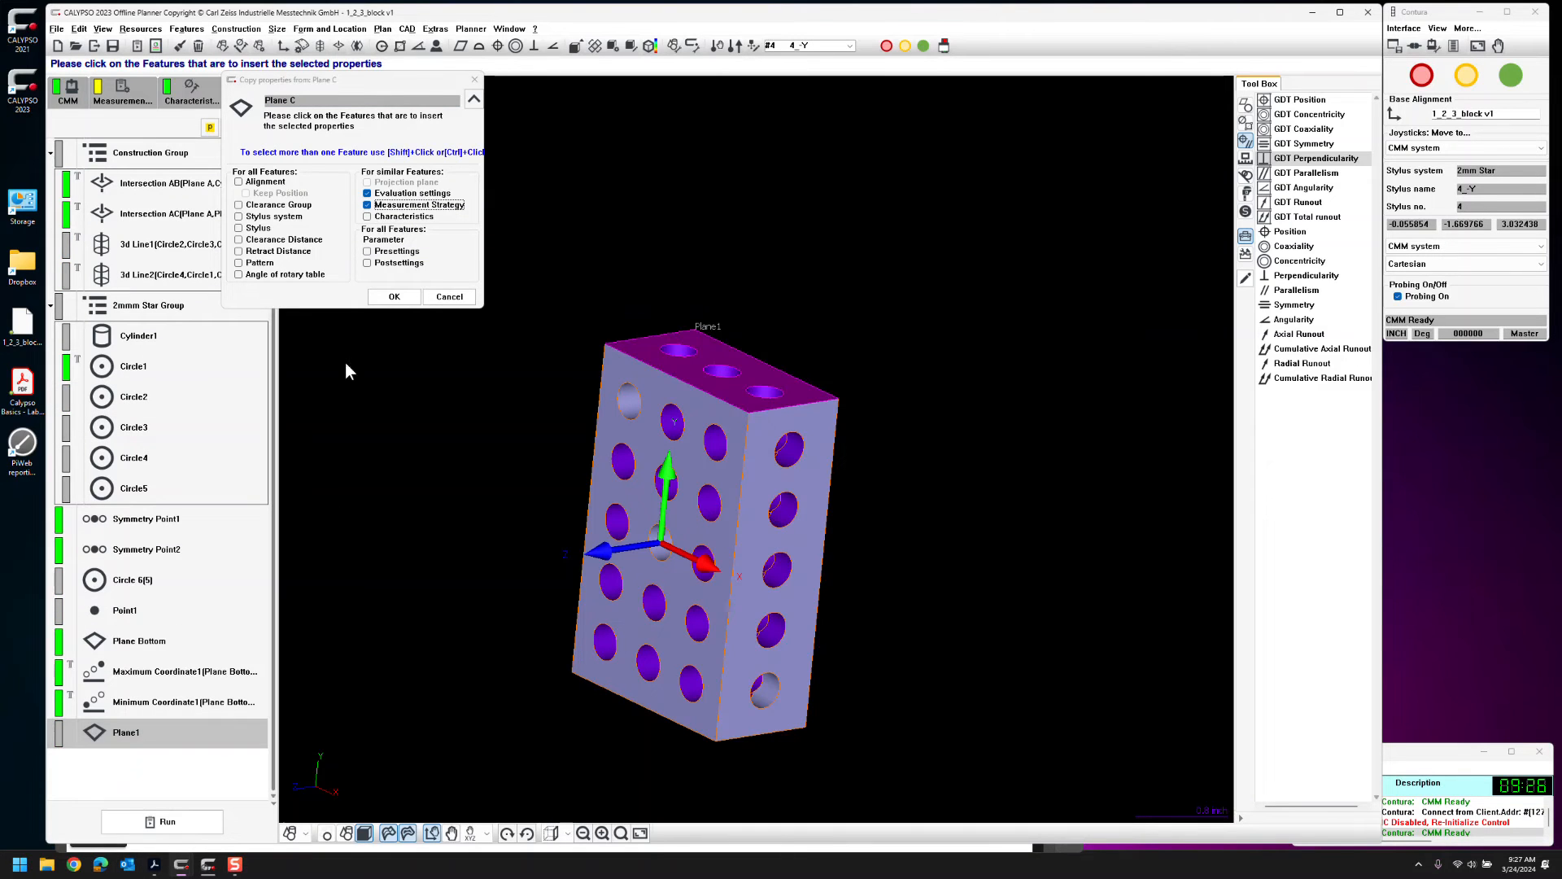
left_click(377, 295)
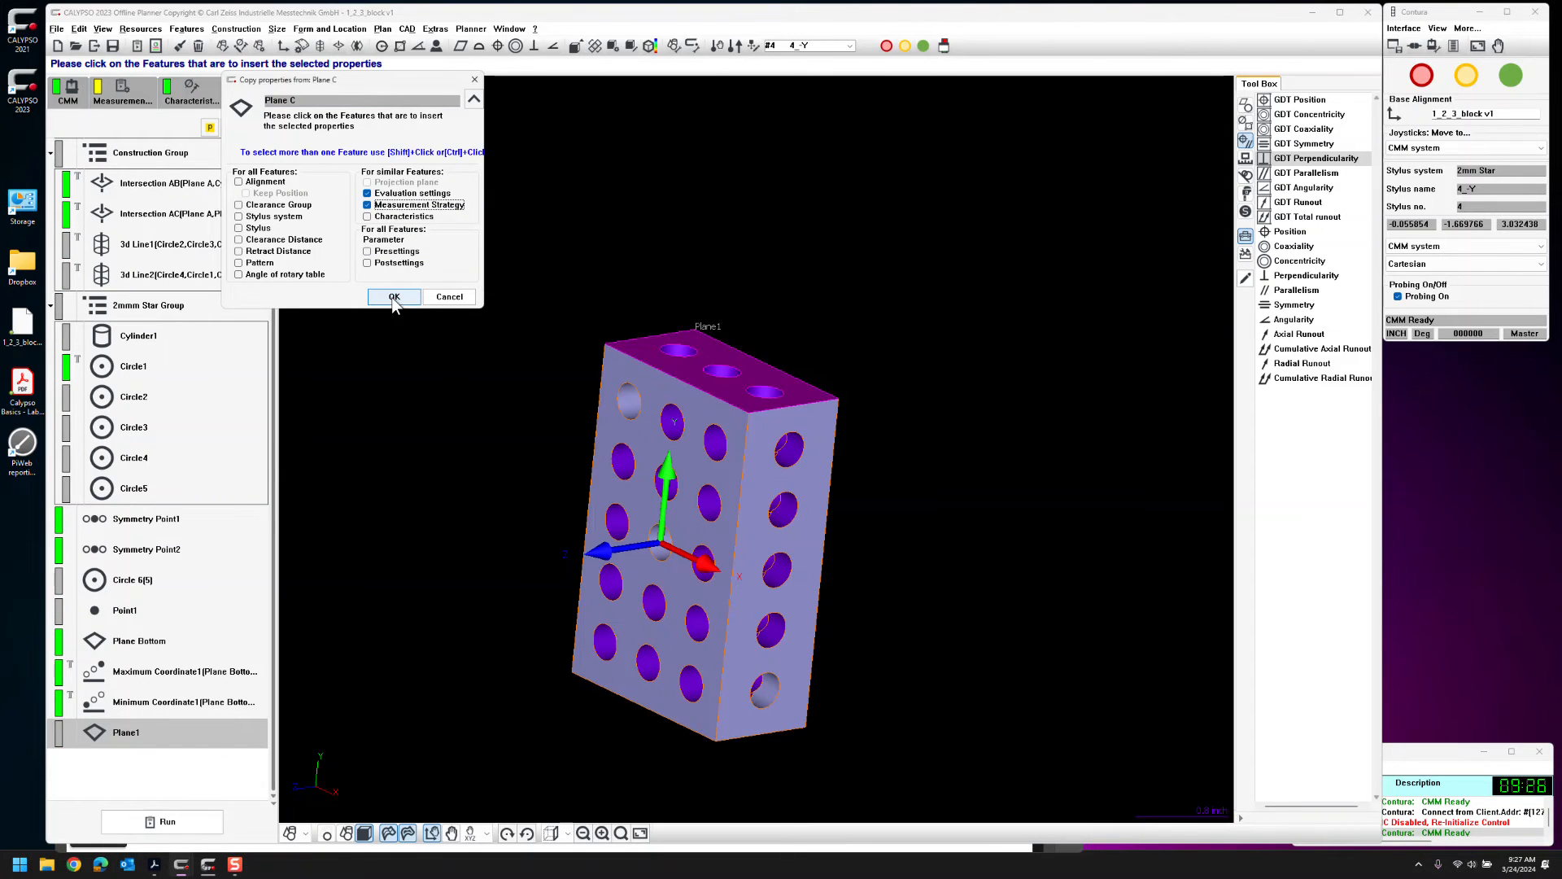
Open the definition of Plane1 and rename the feature as Plane Back
double_click(182, 739)
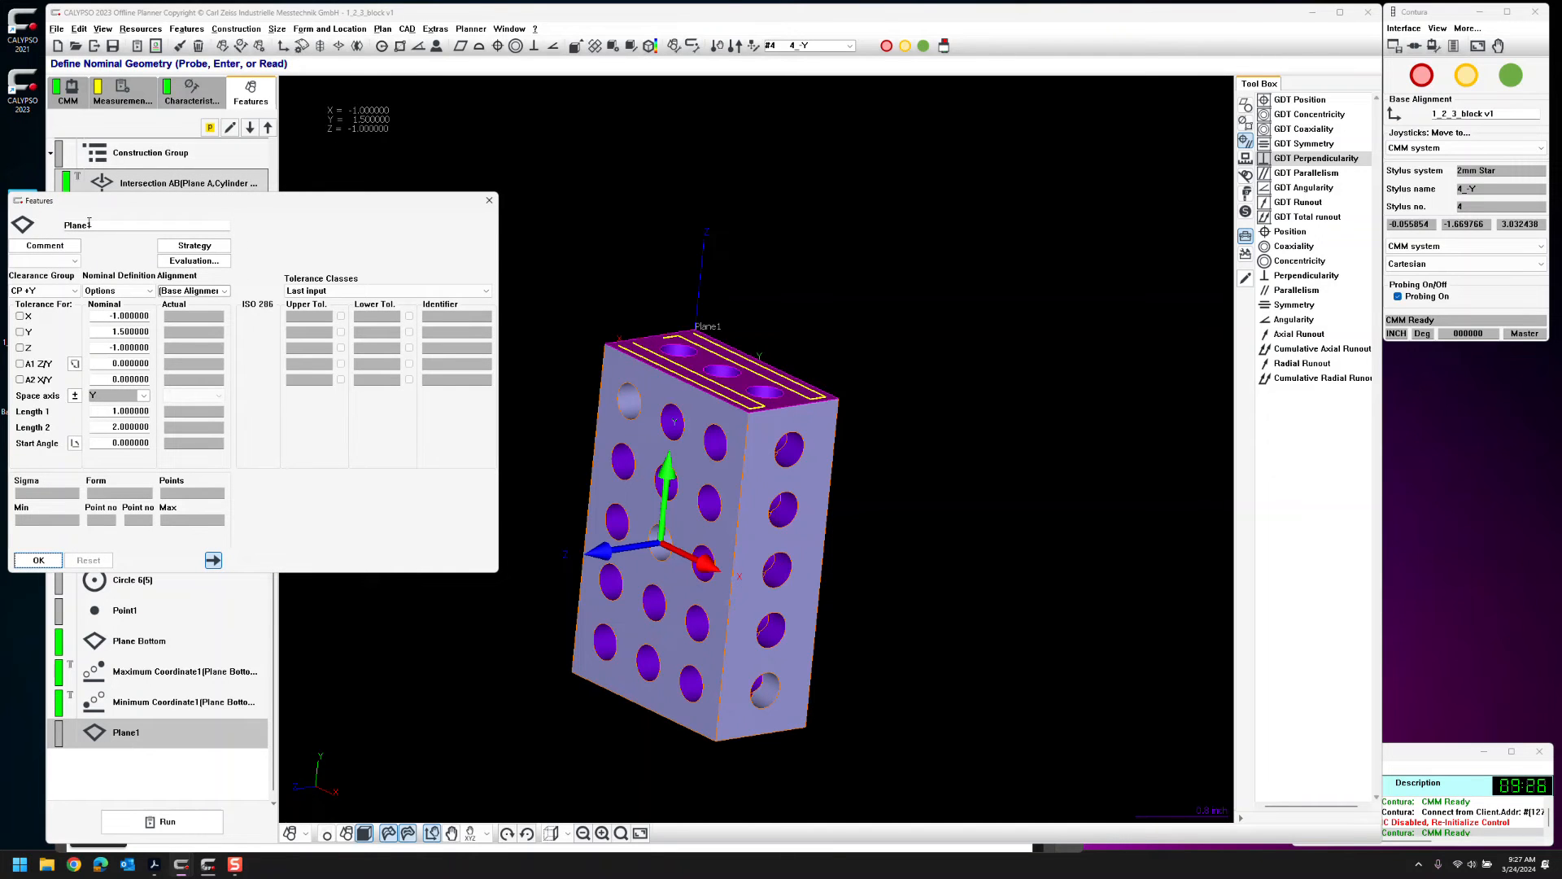
type("Plane Back")
middle_click_drag(652, 434, 620, 516)
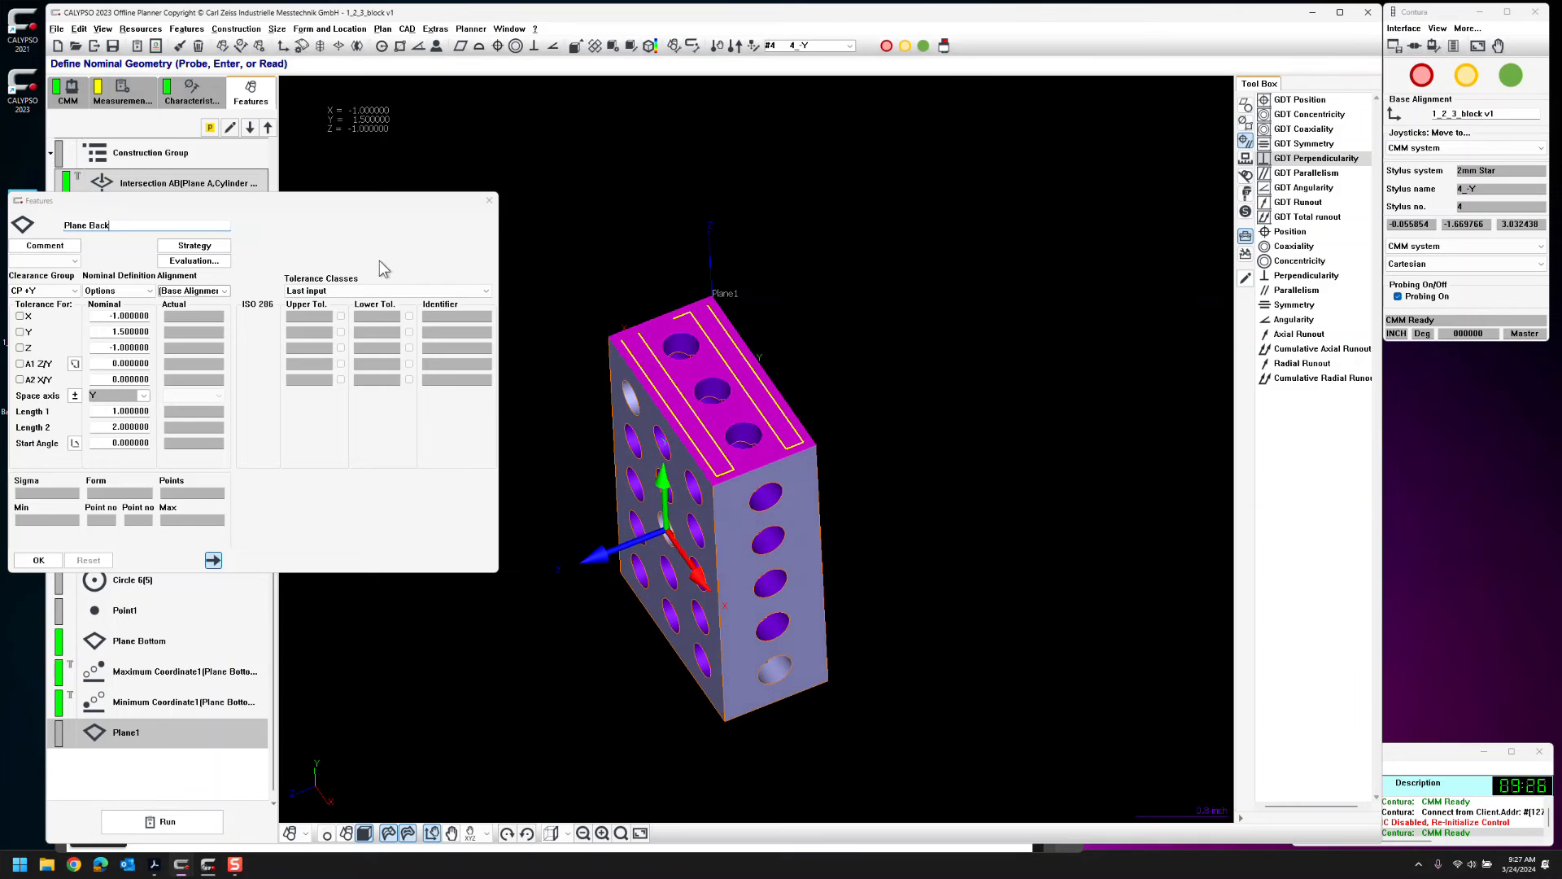
In the grid strategy of Plane Back, rotate the grid by 90° and set the grid length to 4
left_click(223, 247)
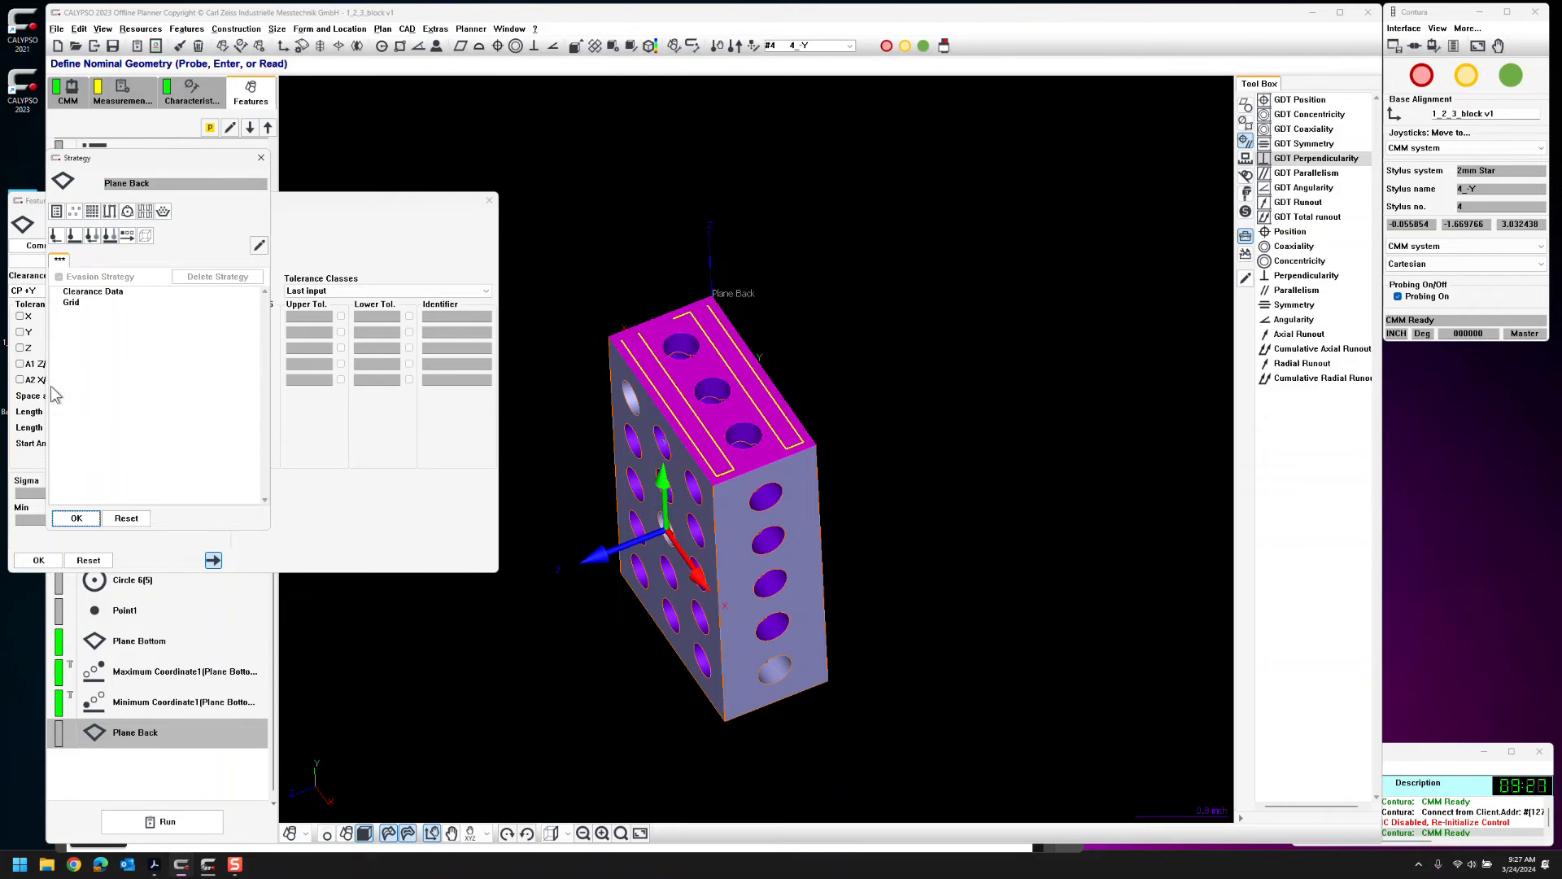
double_click(75, 302)
middle_click_drag(713, 506, 671, 611)
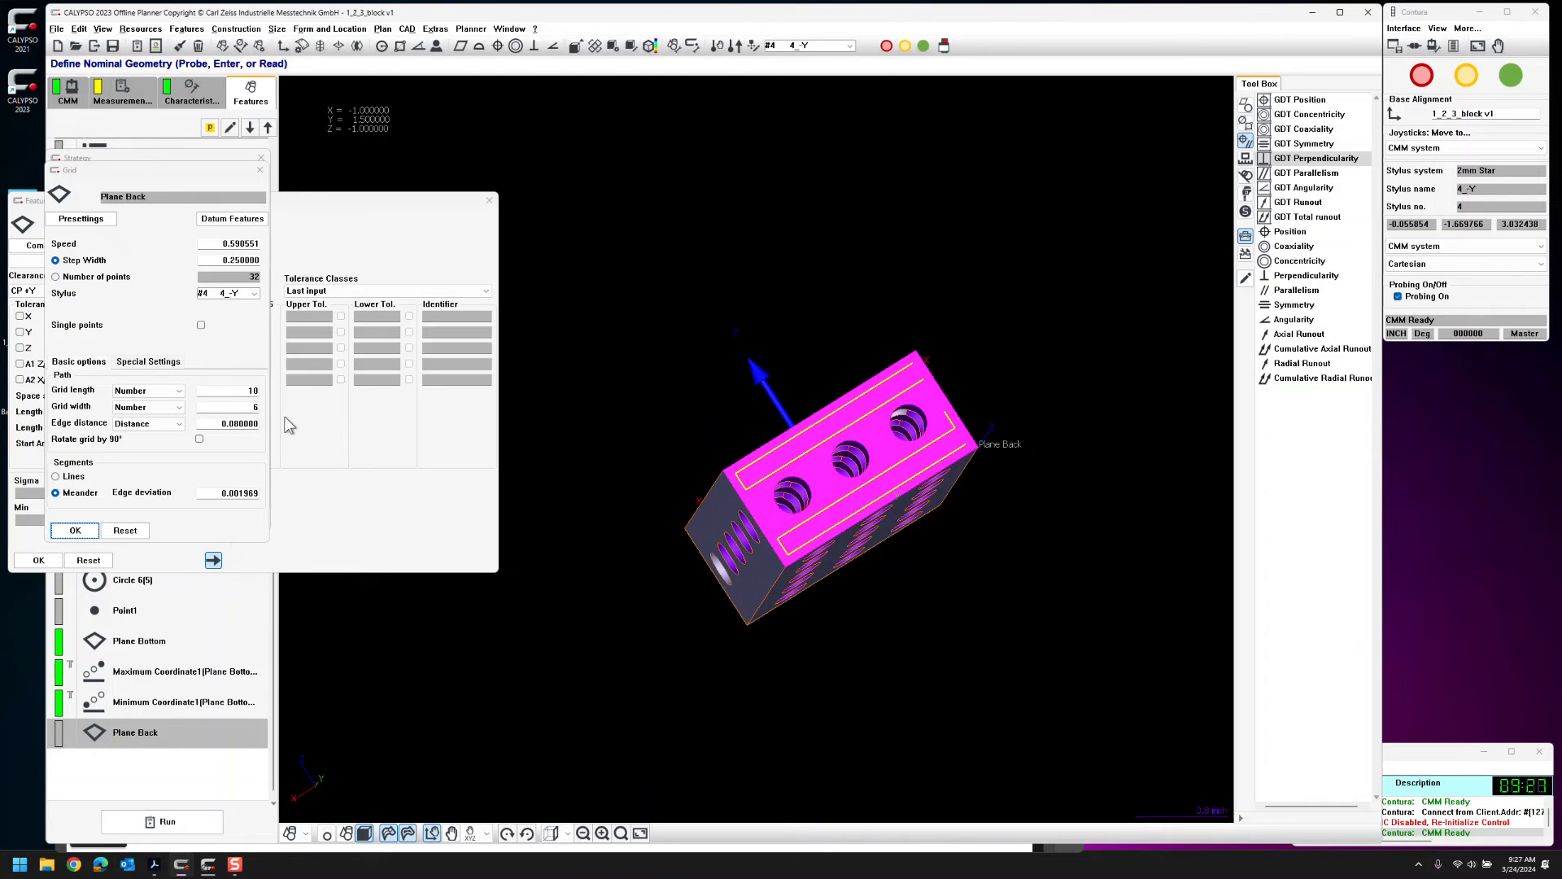
left_click(200, 439)
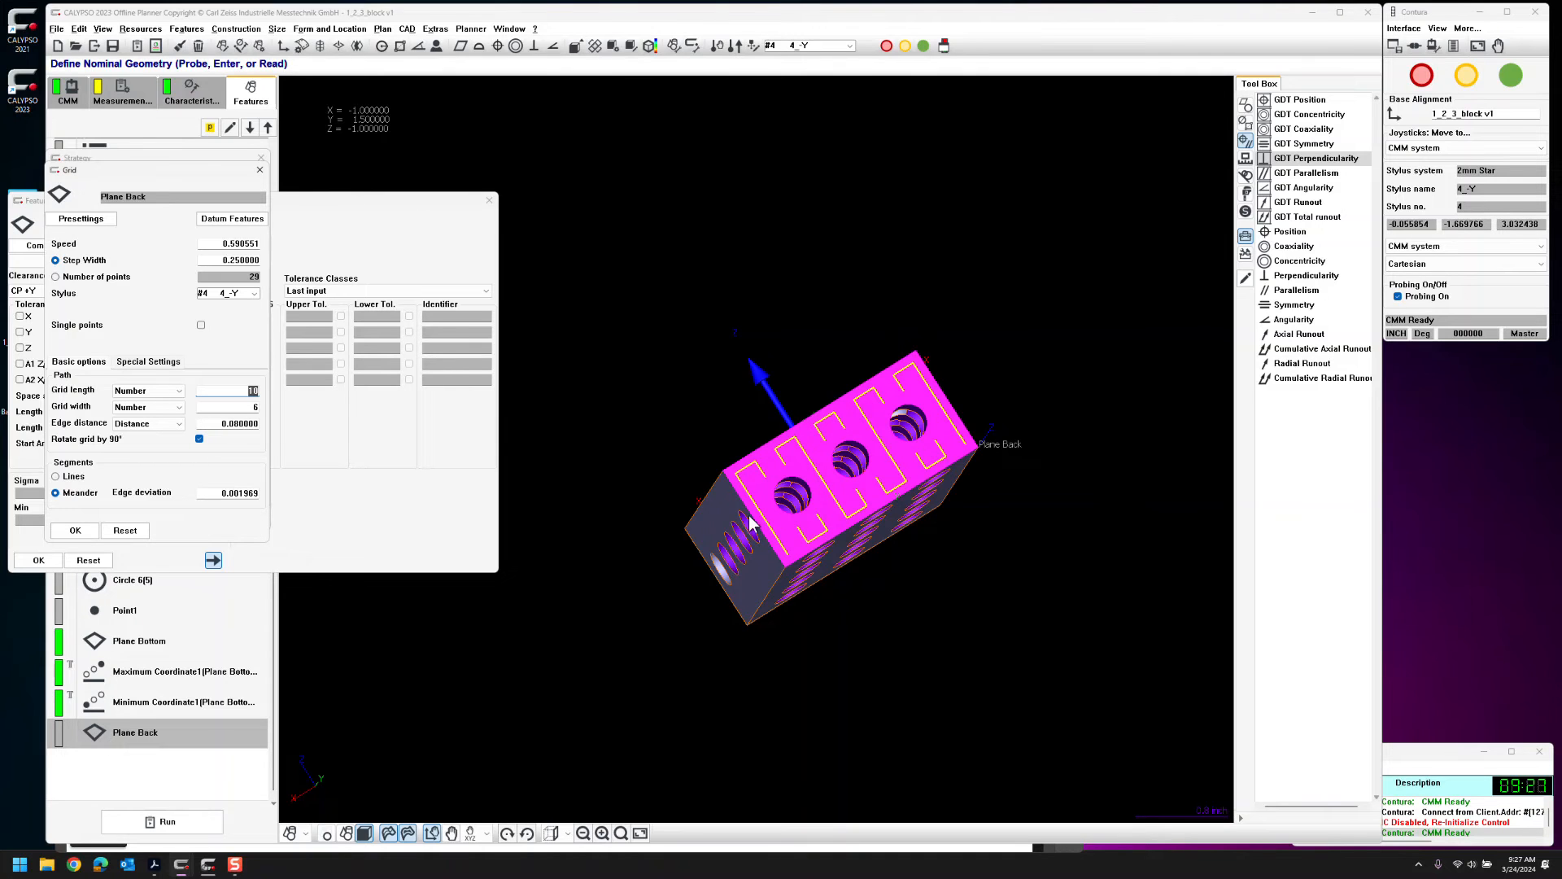
type("4")
mouse_move(670, 562)
left_mouse_down()
mouse_move(626, 563)
mouse_move(664, 569)
left_mouse_up()
Try grid widths of 10 and 100 for the Plane Back scan path and settle on 10
double_click(244, 406)
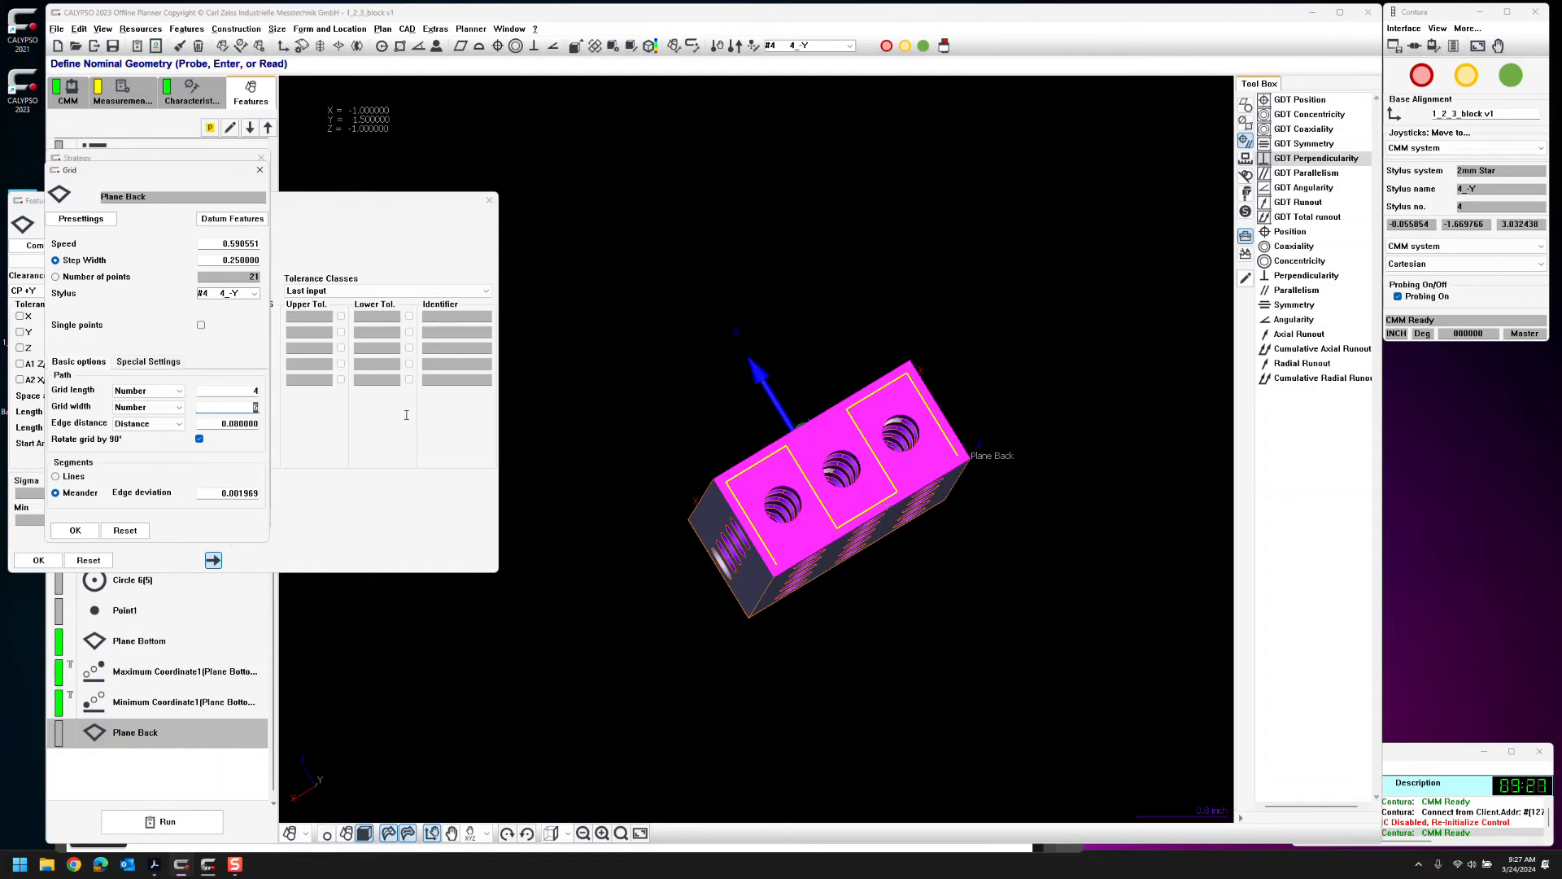
key("Tab")
left_click_drag(662, 485, 664, 490)
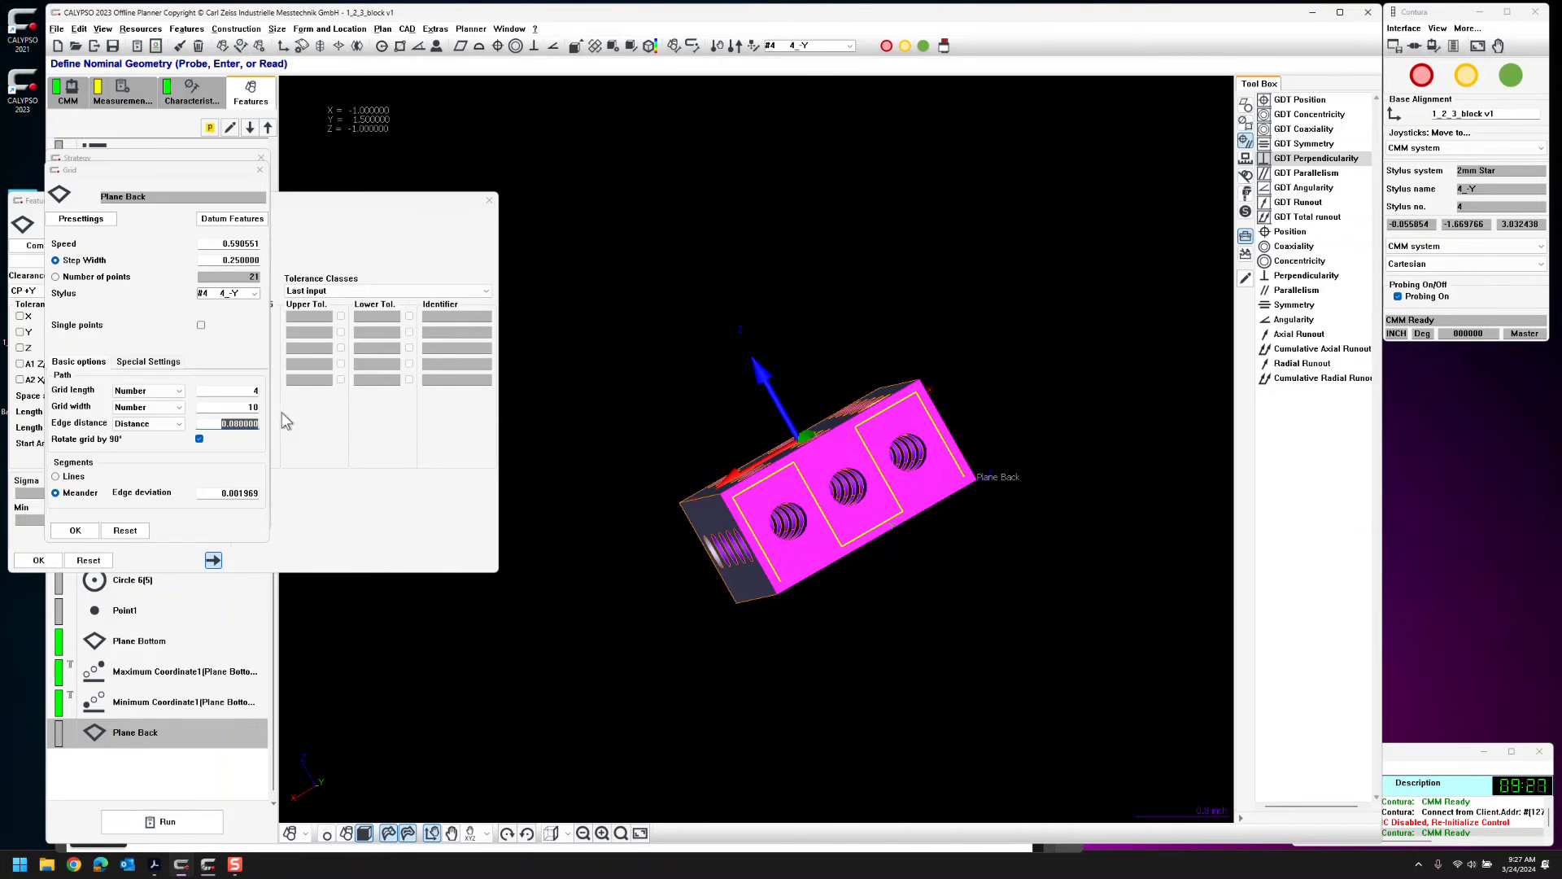
double_click(240, 407)
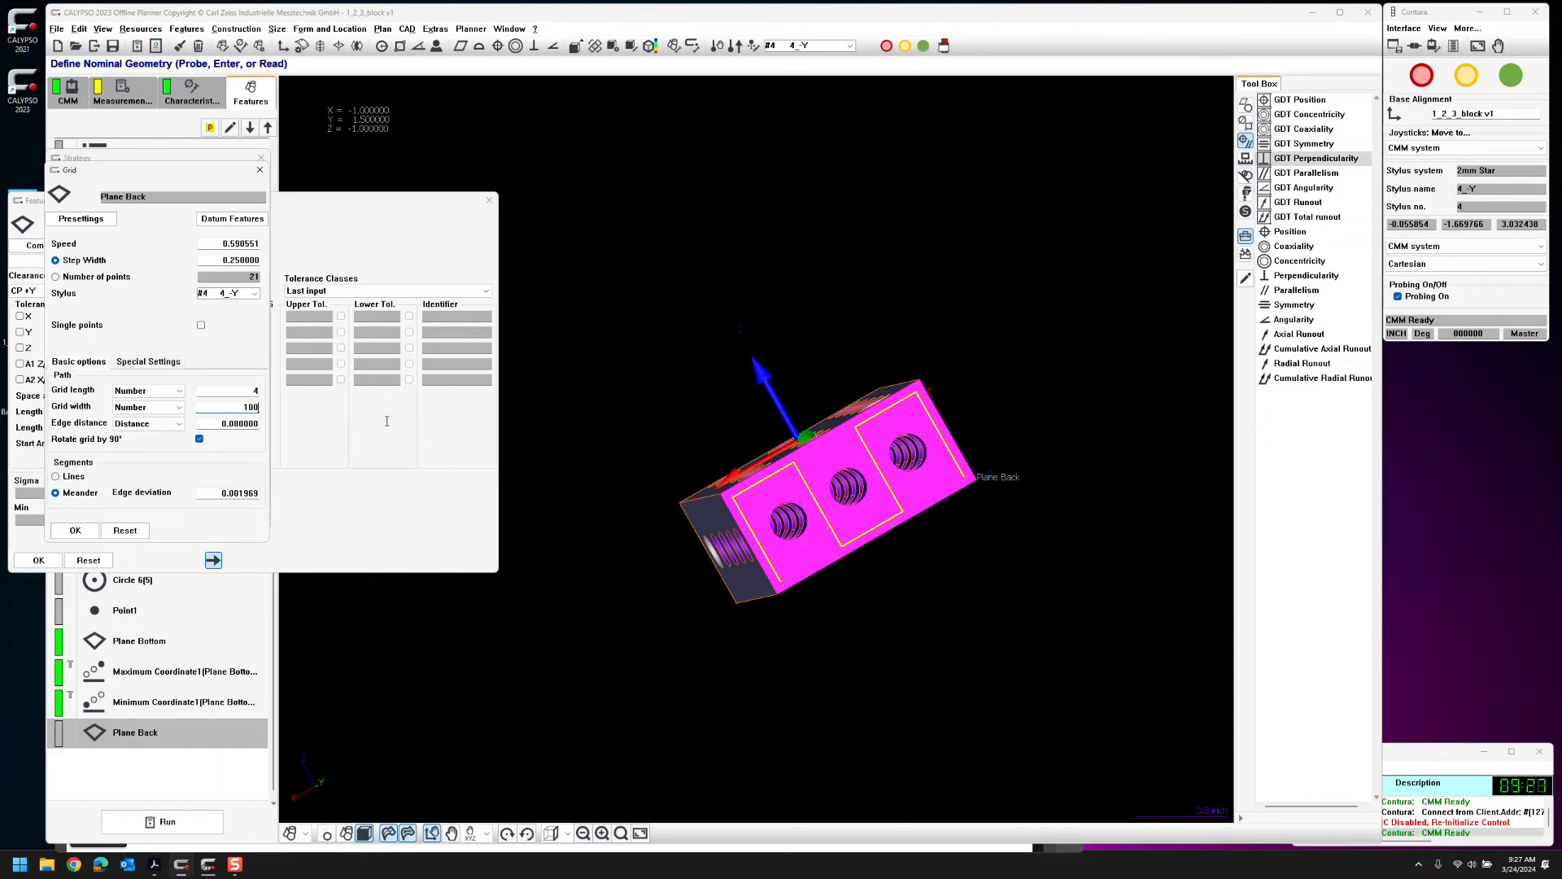
key("Tab")
left_click(239, 407)
key("Tab")
left_click_drag(643, 541, 670, 485)
mouse_move(787, 471)
left_mouse_down()
mouse_move(794, 488)
mouse_move(810, 466)
mouse_move(800, 476)
left_mouse_up()
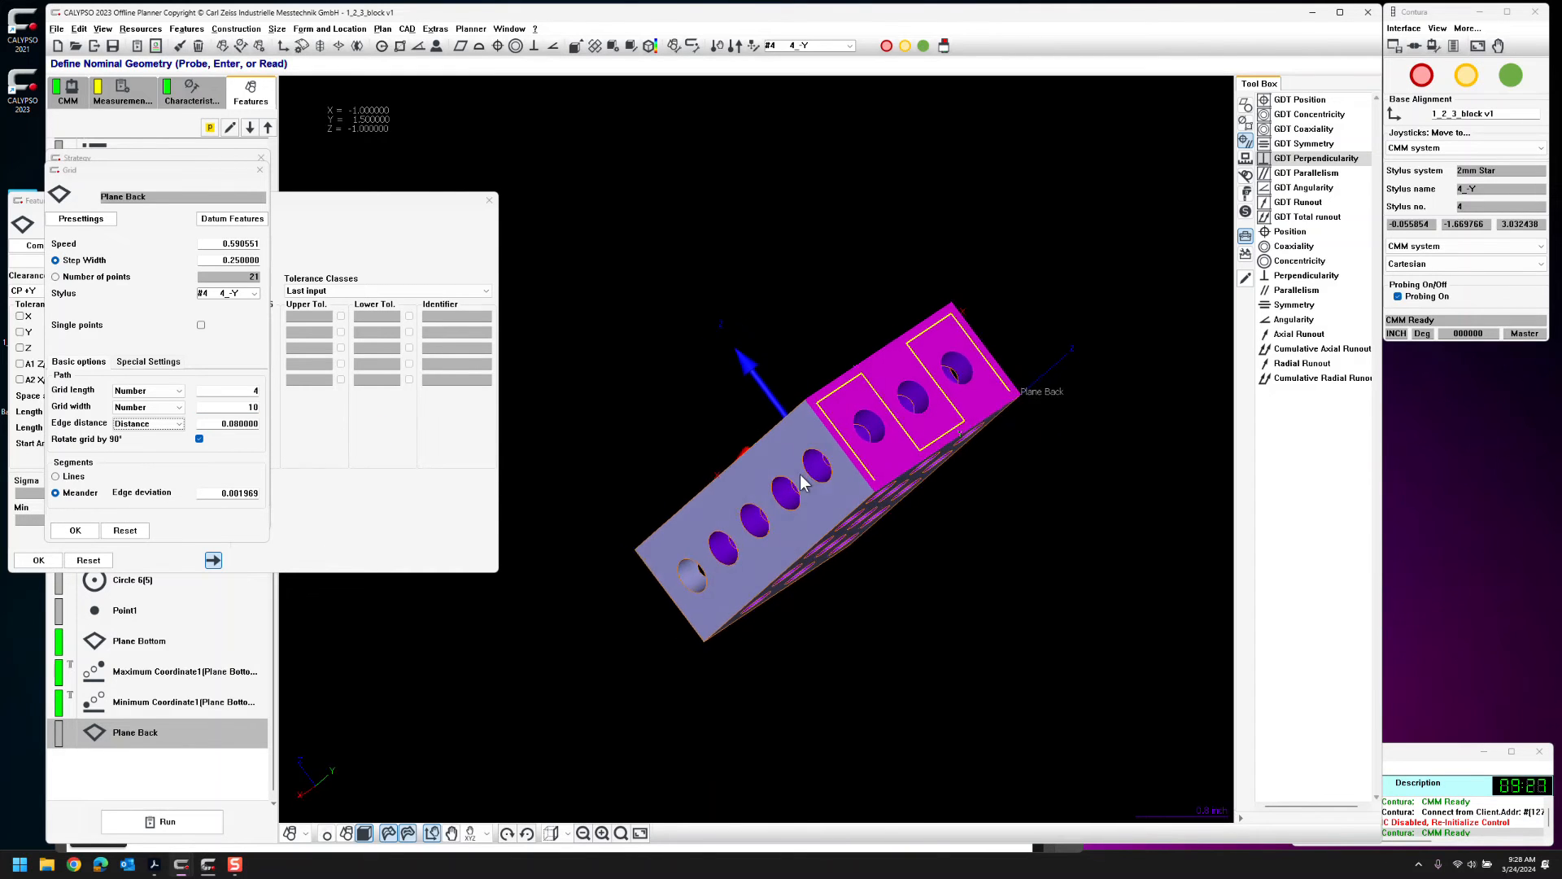
Change the grid's segments from Meander to Lines and accept the grid settings
left_click(56, 477)
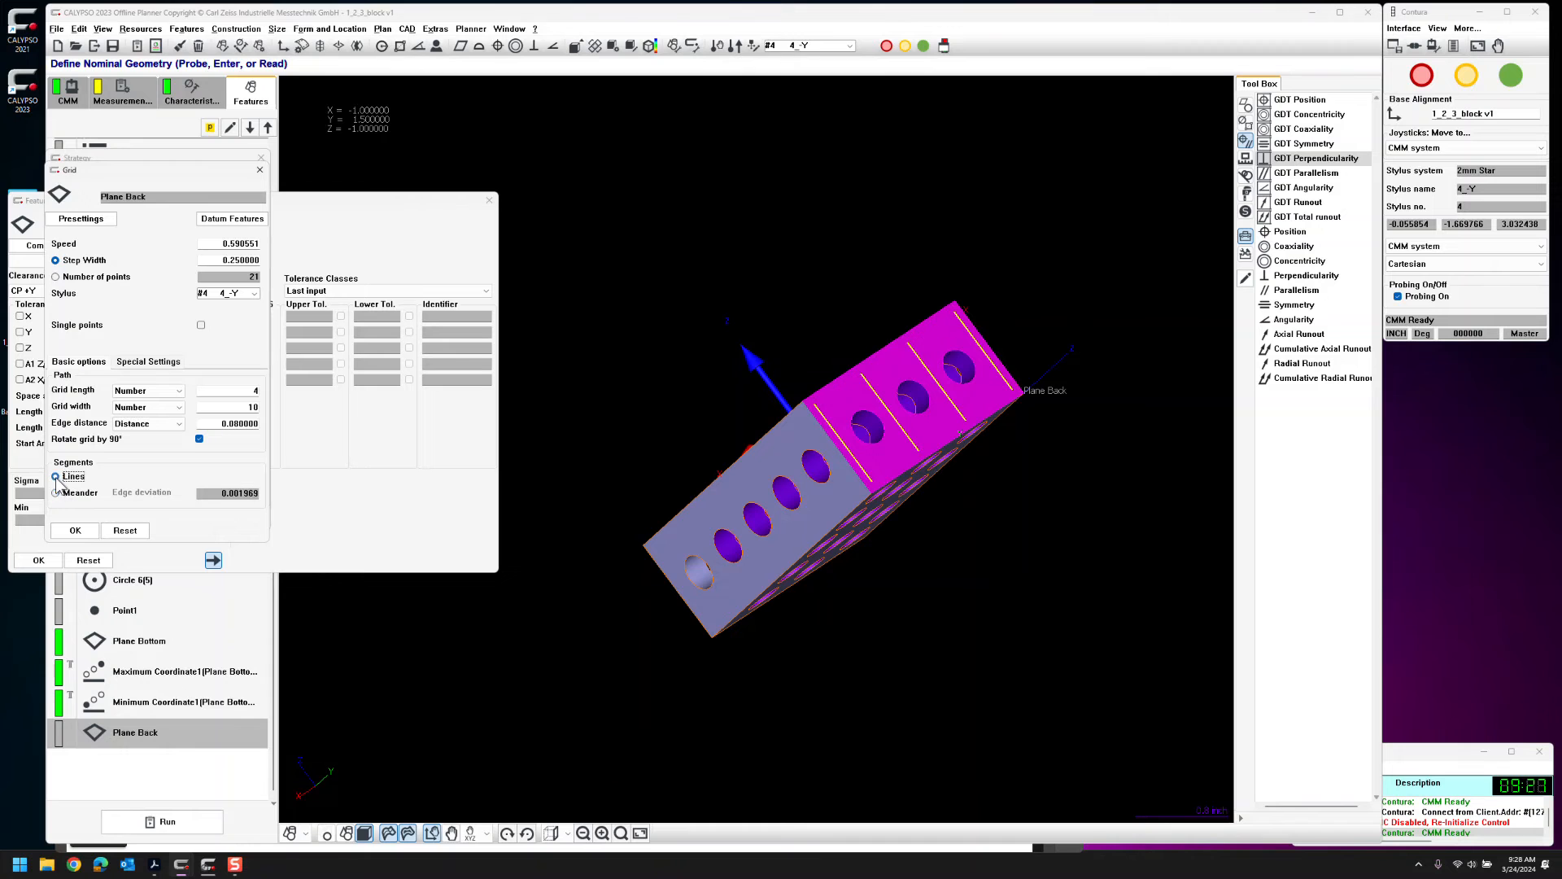
mouse_move(564, 553)
left_mouse_down()
mouse_move(537, 543)
mouse_move(557, 570)
mouse_move(608, 558)
mouse_move(562, 561)
left_mouse_up()
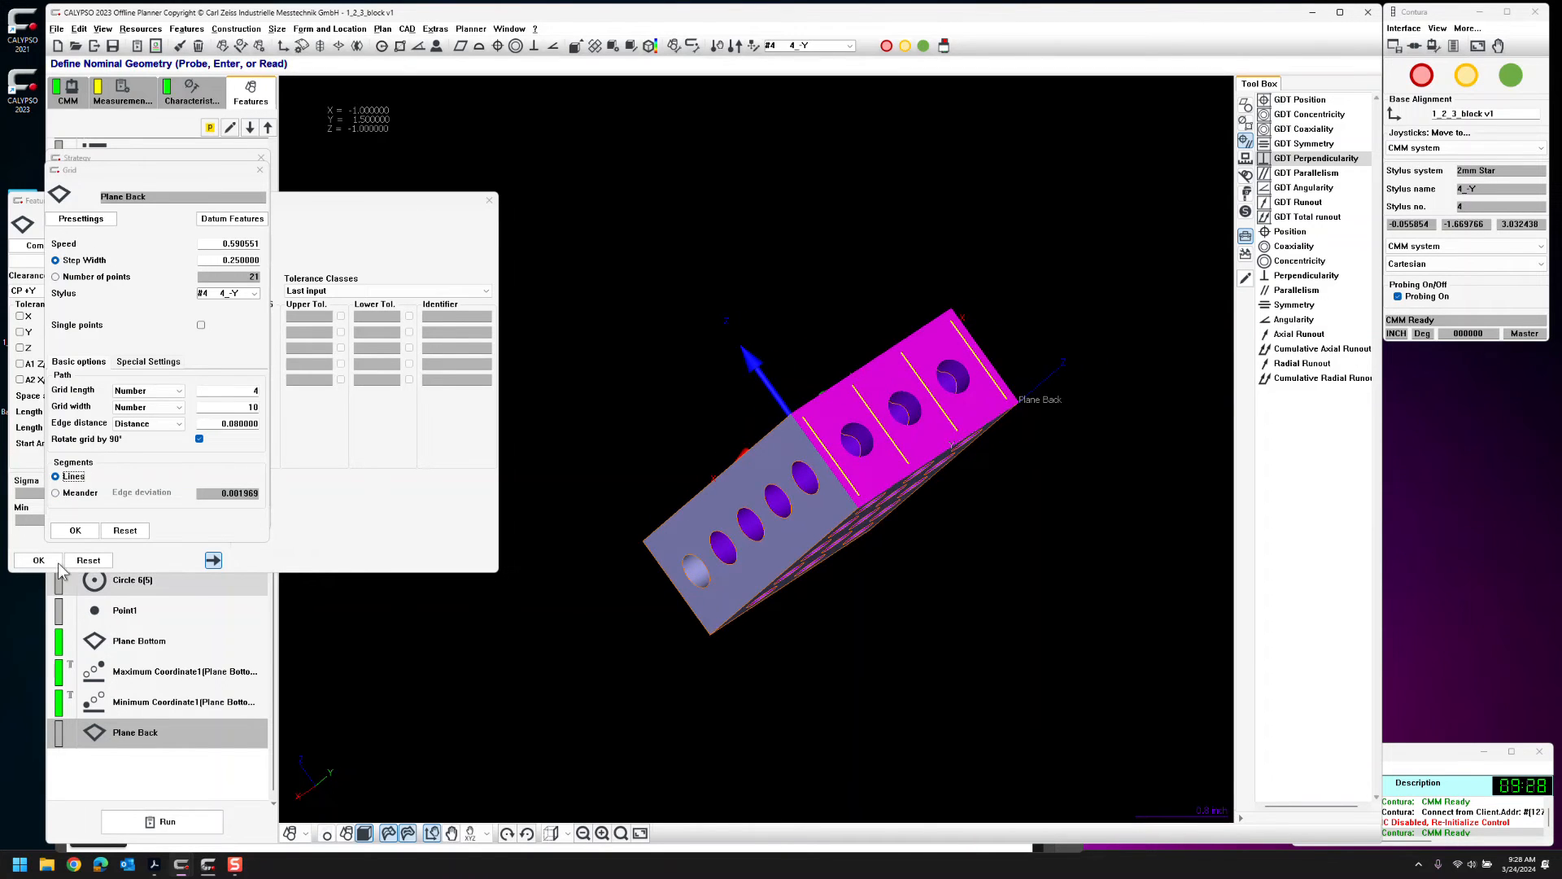
left_click(73, 531)
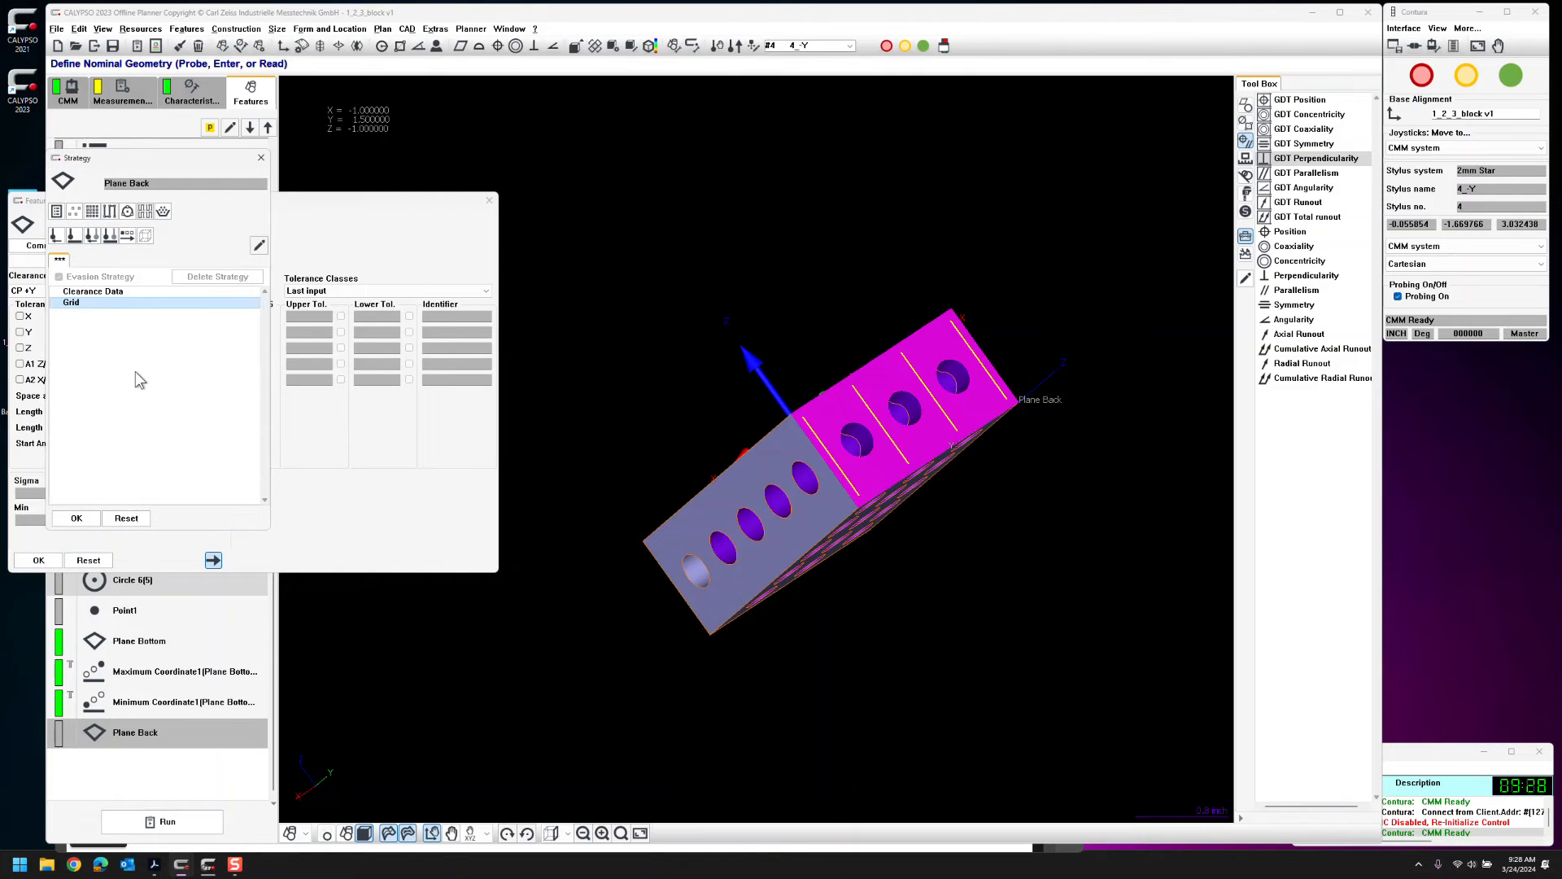
Duplicate the grid in the Plane Back strategy, turn off the copy's 90° rotation and set its grid width to 2
key("ctrl+v")
double_click(79, 314)
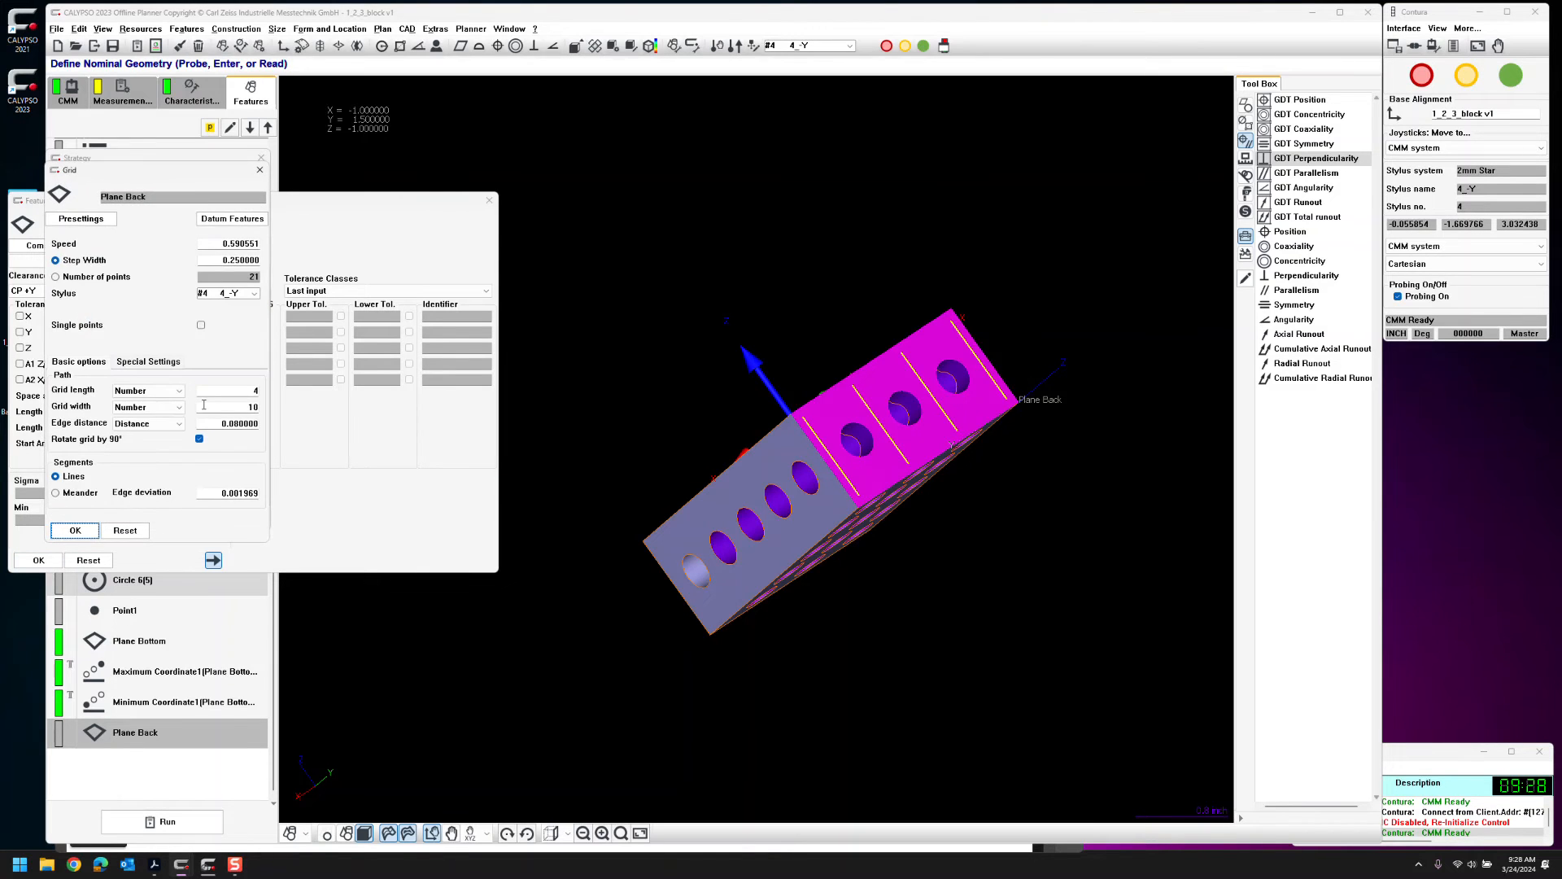
left_click(200, 440)
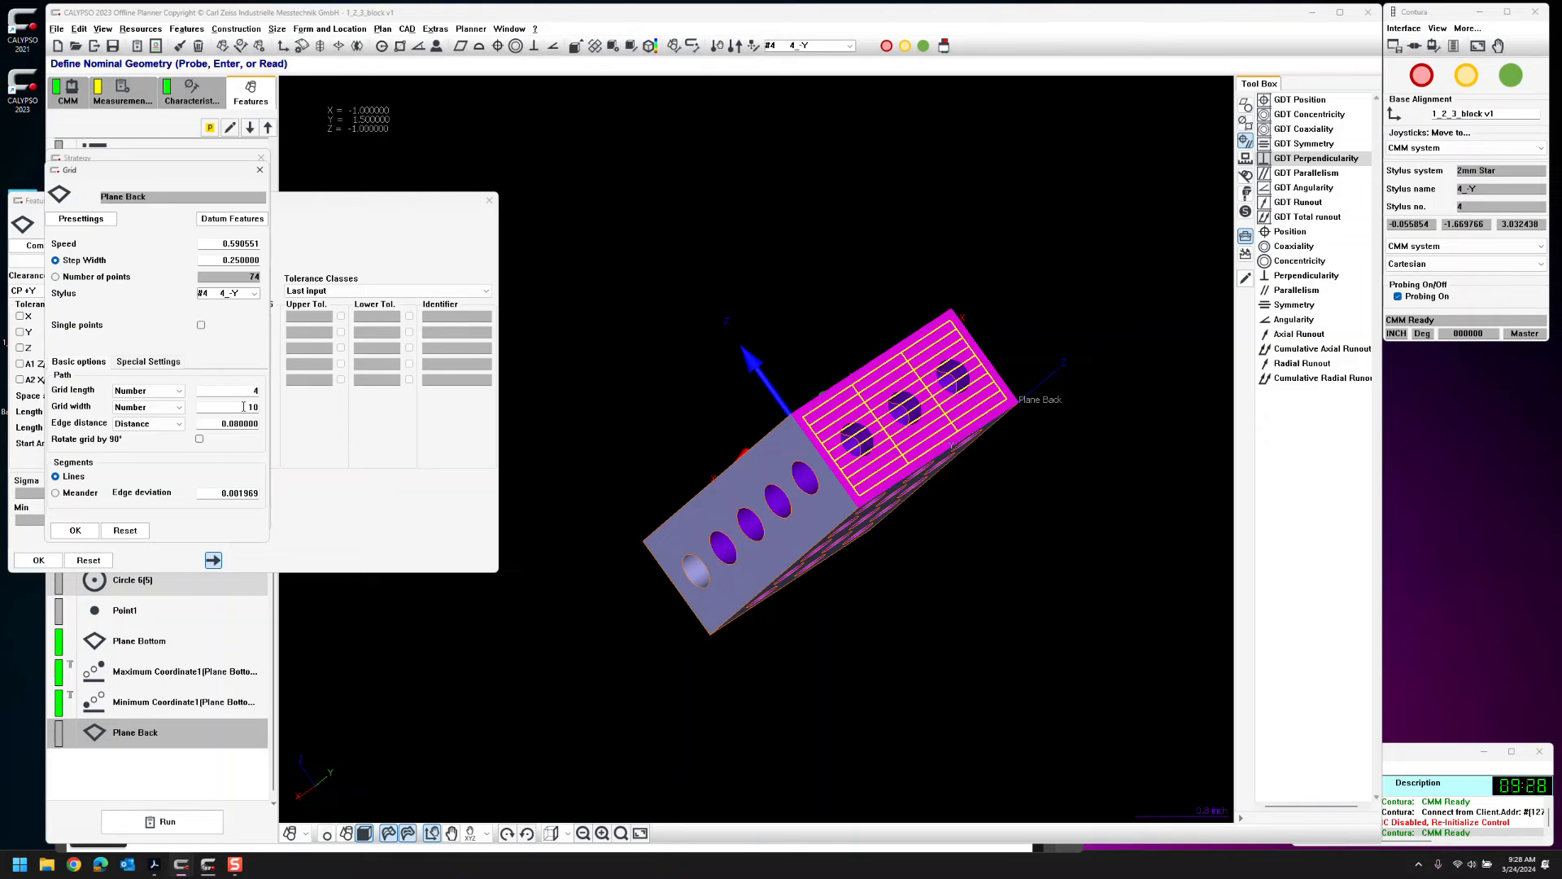
type("2")
key("Tab")
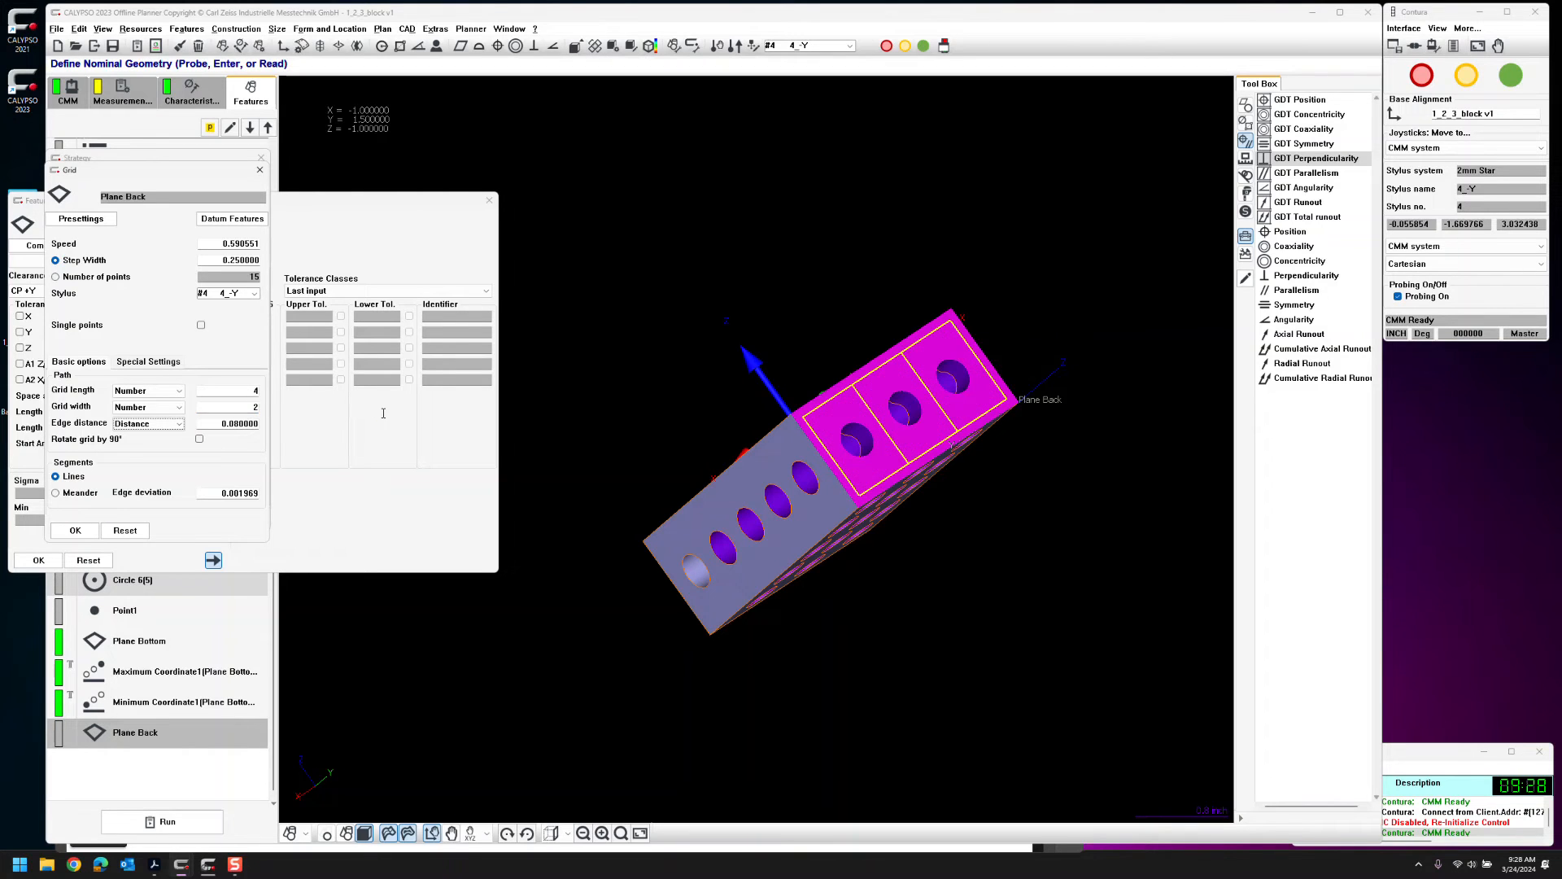
Set the second grid's length to 10 and accept the strategy and definition of Plane Back
left_click_drag(236, 390, 386, 403)
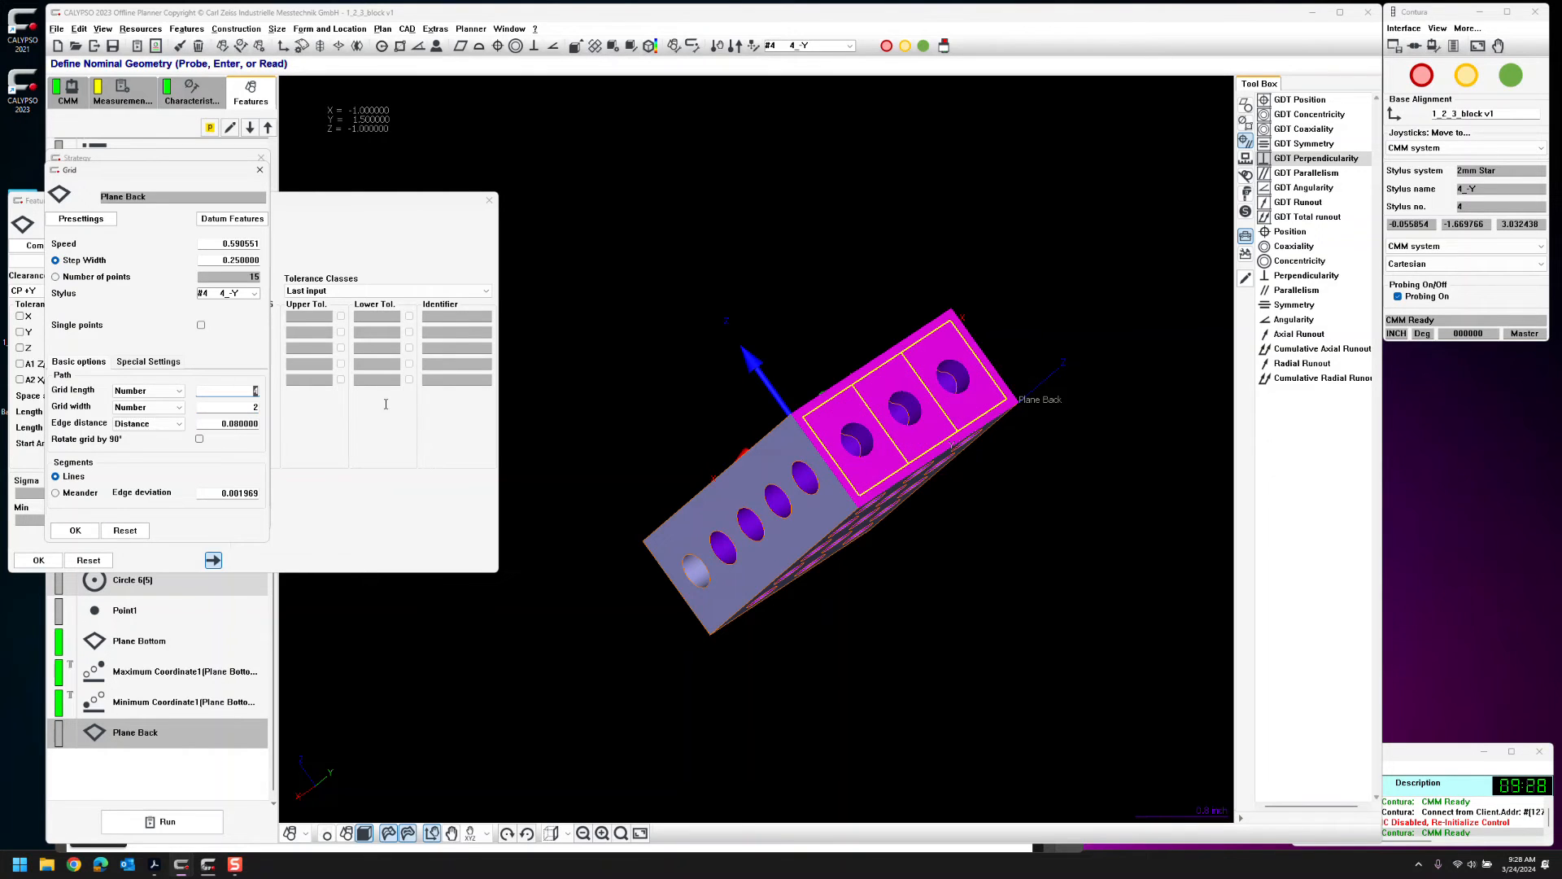
type("10")
key("Tab")
left_click_drag(819, 562, 799, 593)
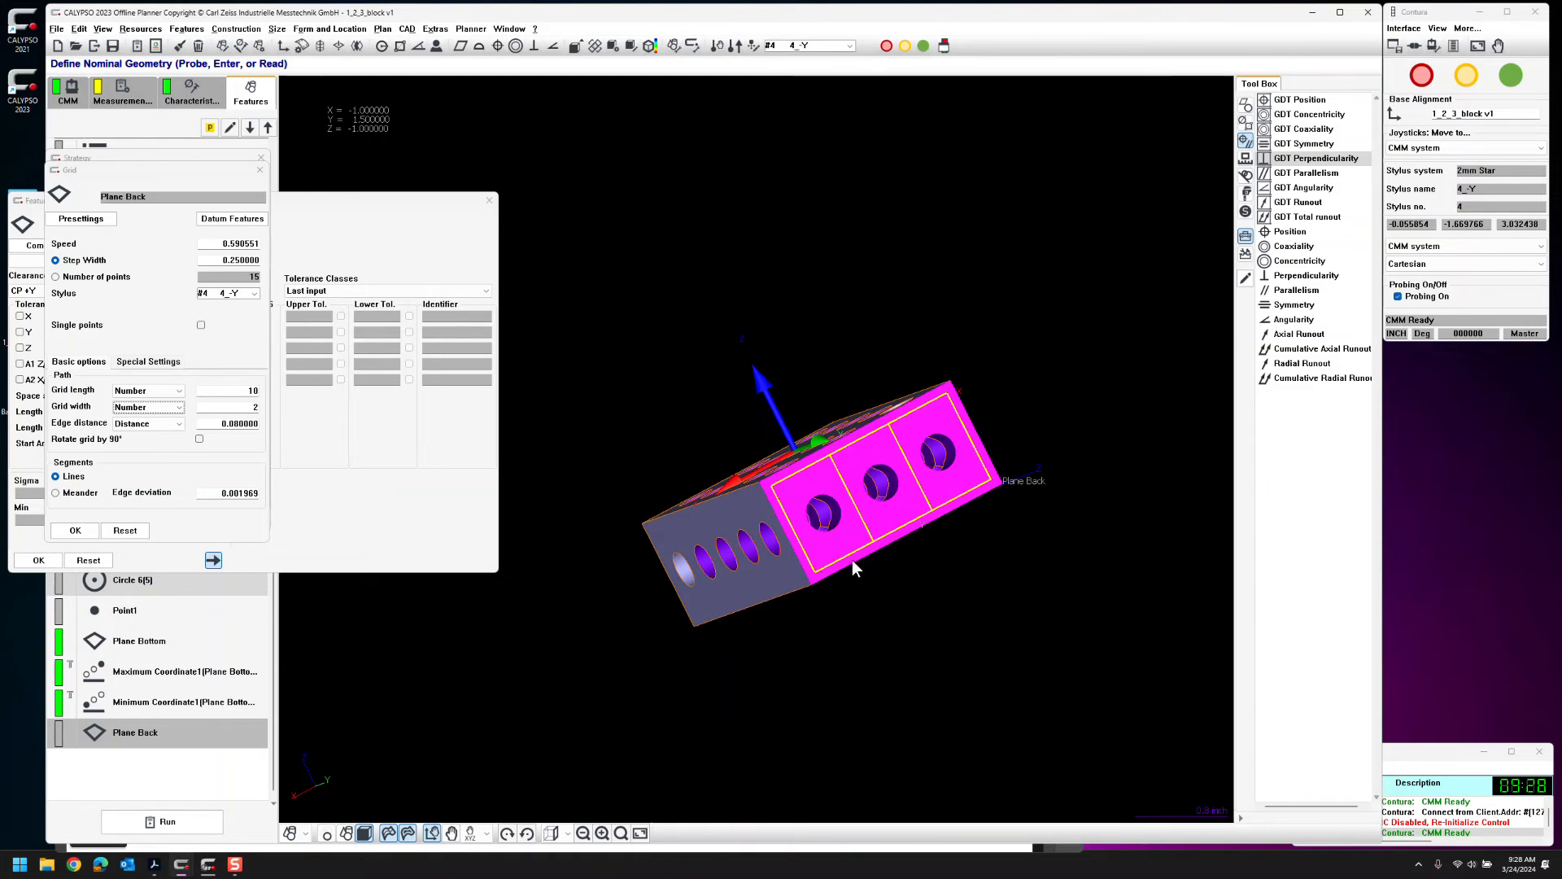
left_click_drag(826, 524, 972, 573)
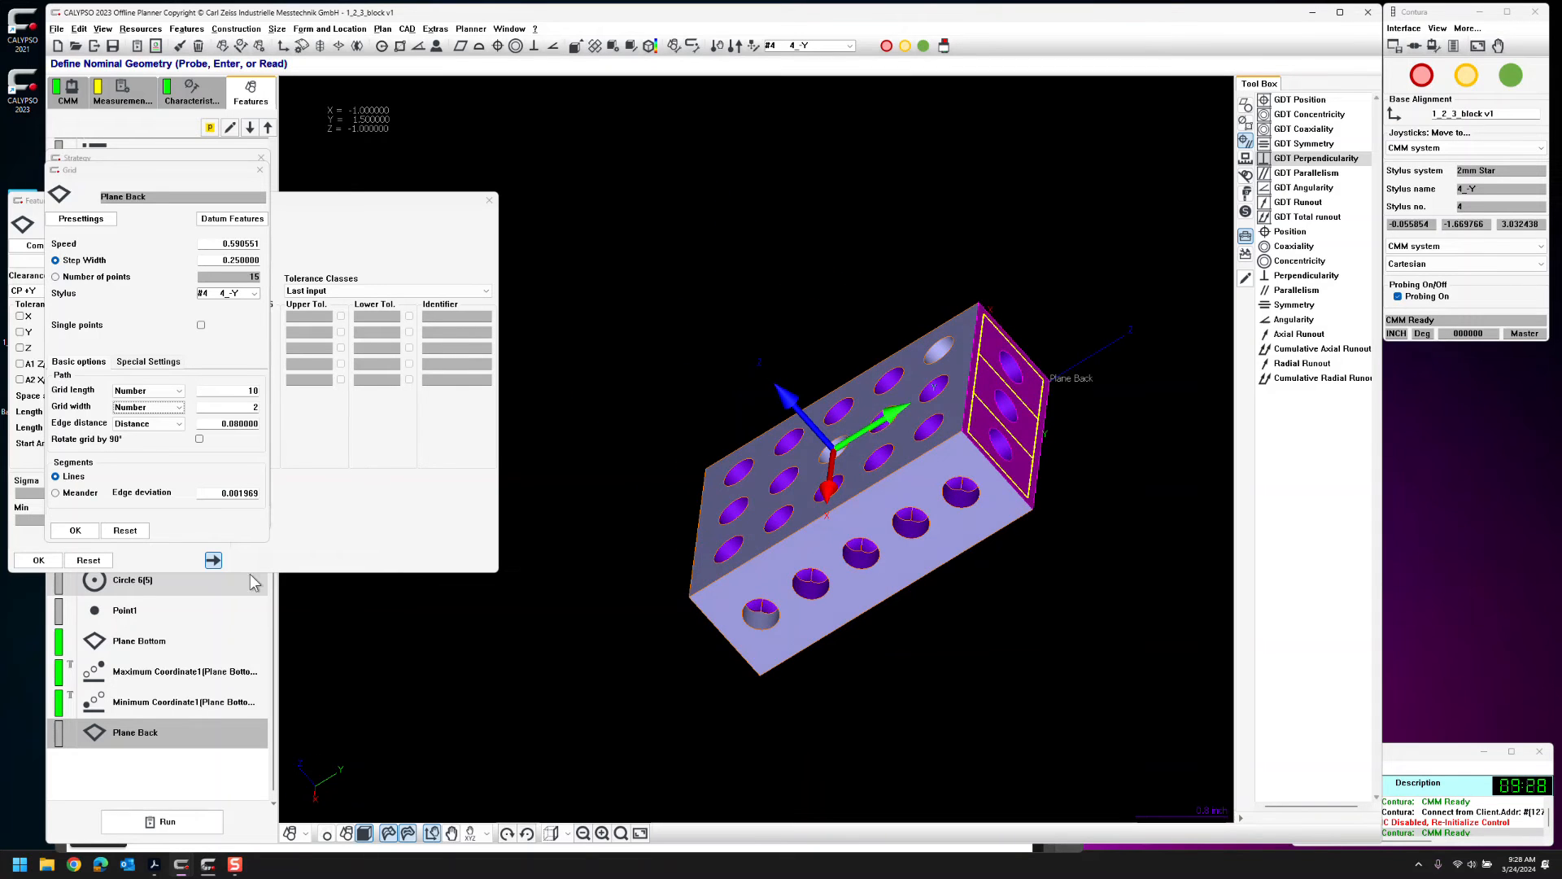
left_click(75, 530)
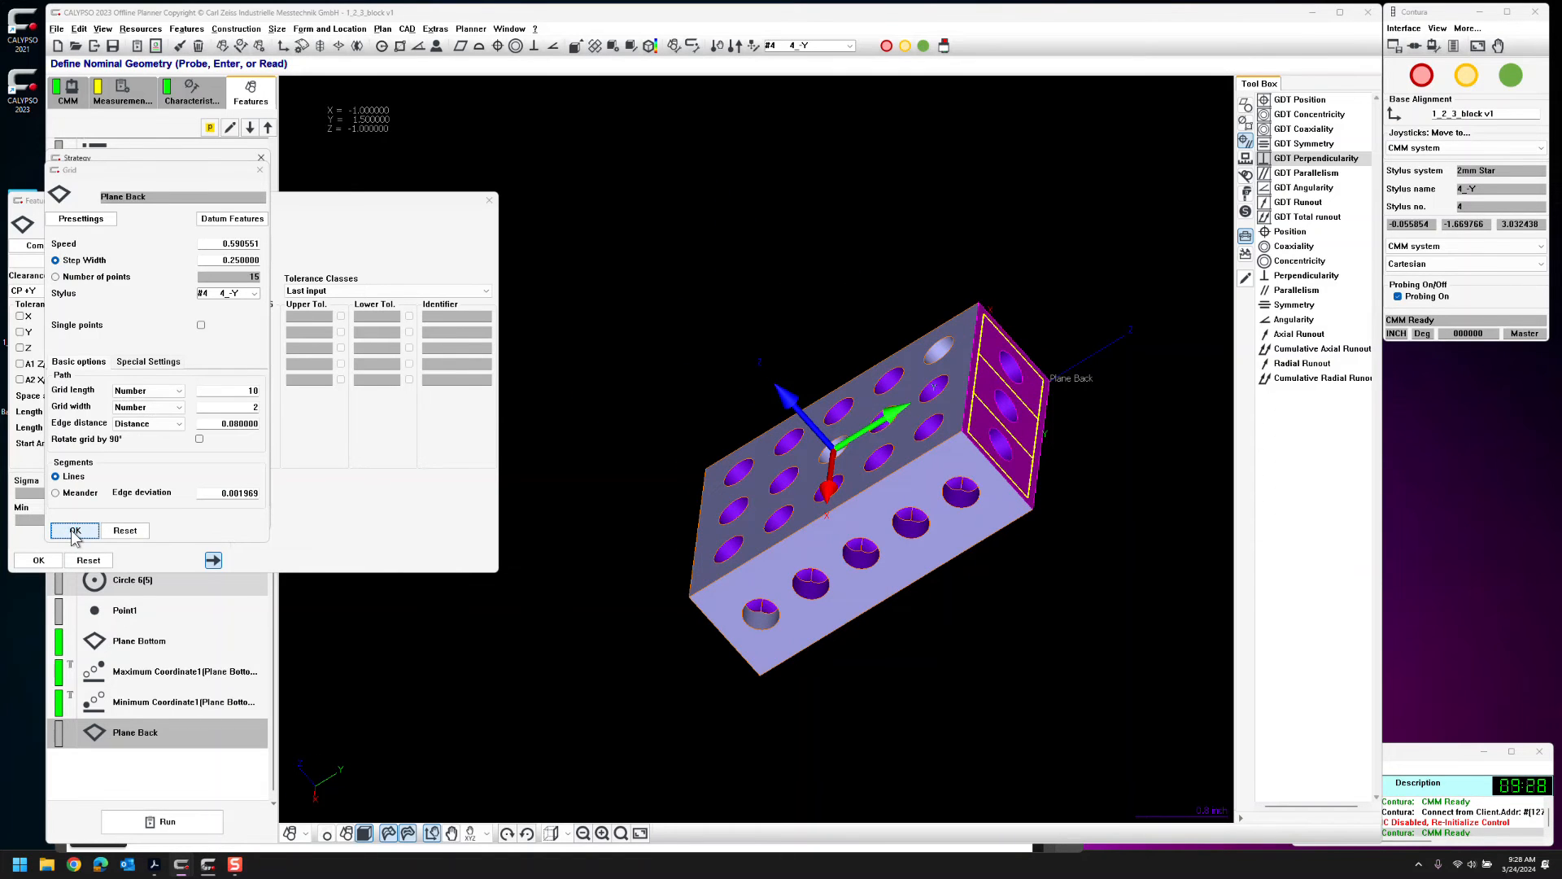
left_click(75, 519)
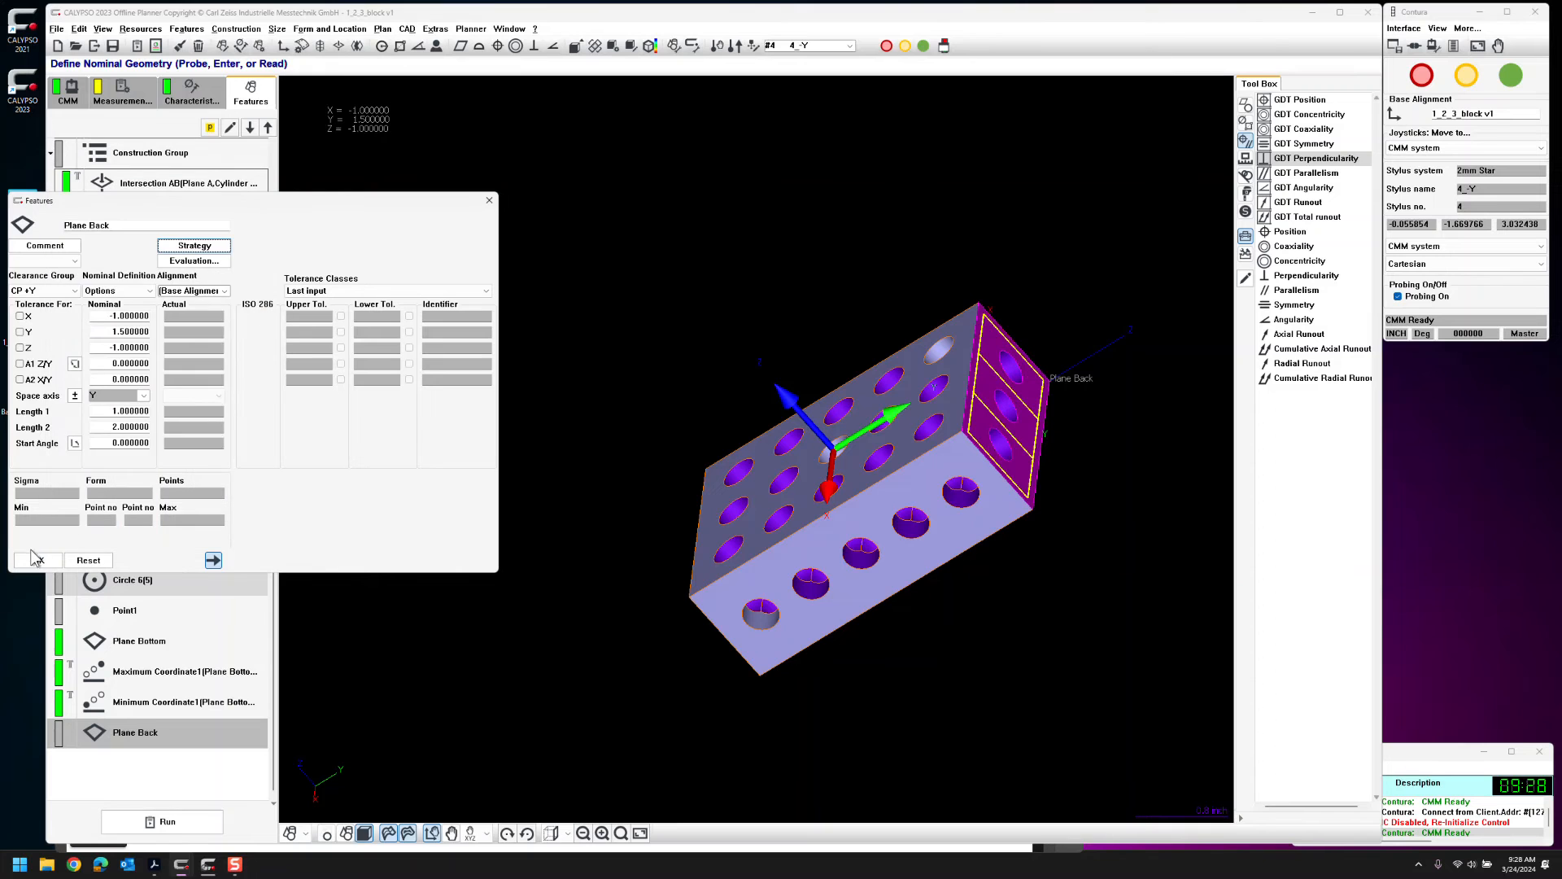
left_click(38, 560)
Add a standard Profile characteristic to the end of the measurement plan's characteristics
left_click_drag(405, 256, 598, 199)
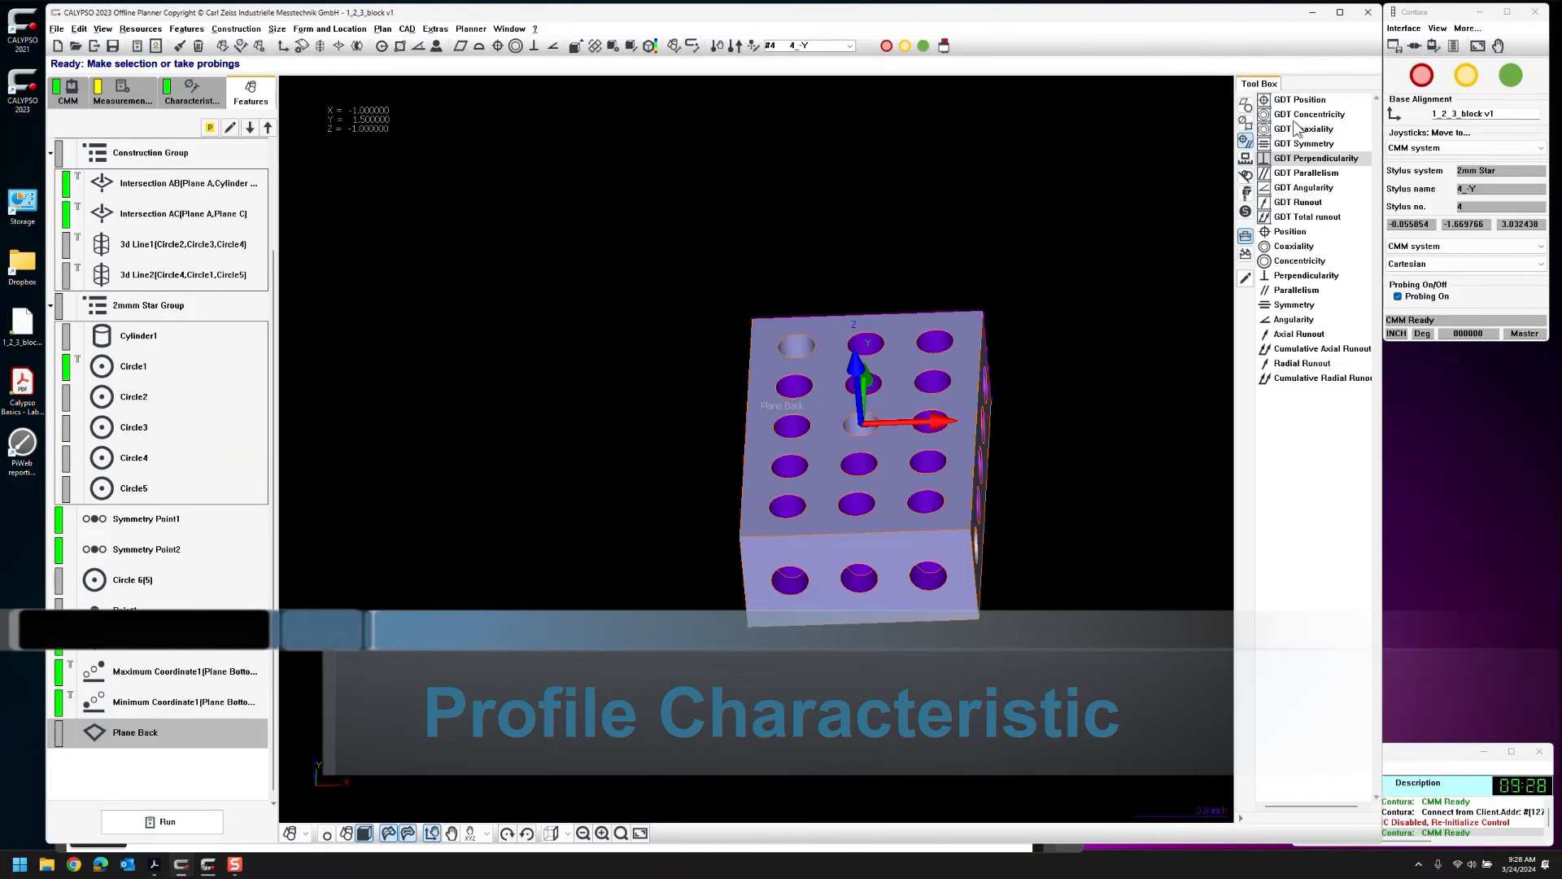
left_click(1246, 105)
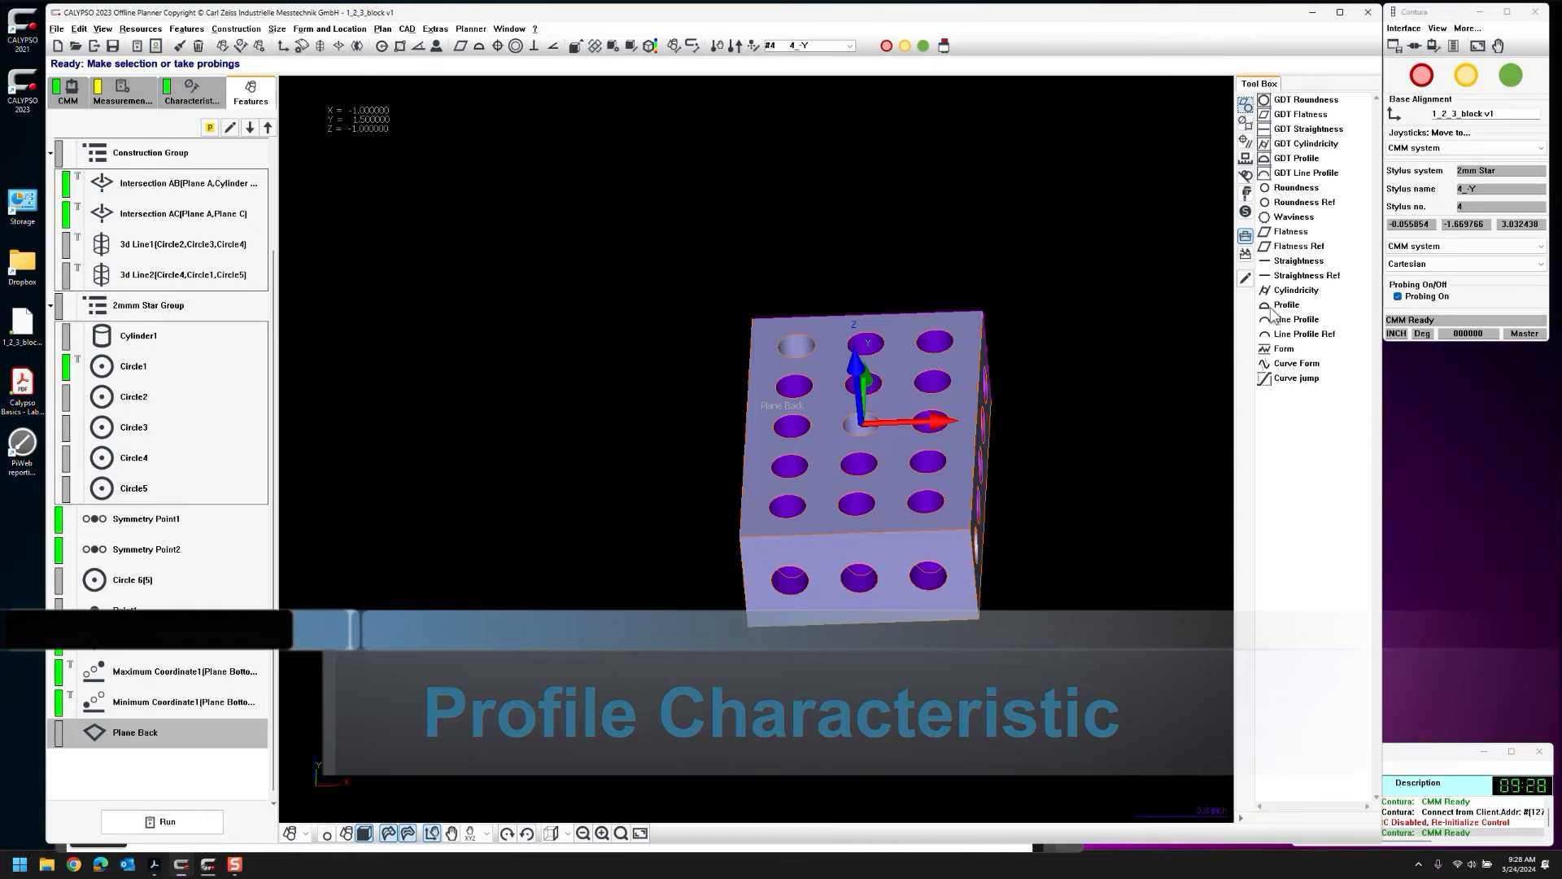
left_click_drag(1280, 306, 557, 518)
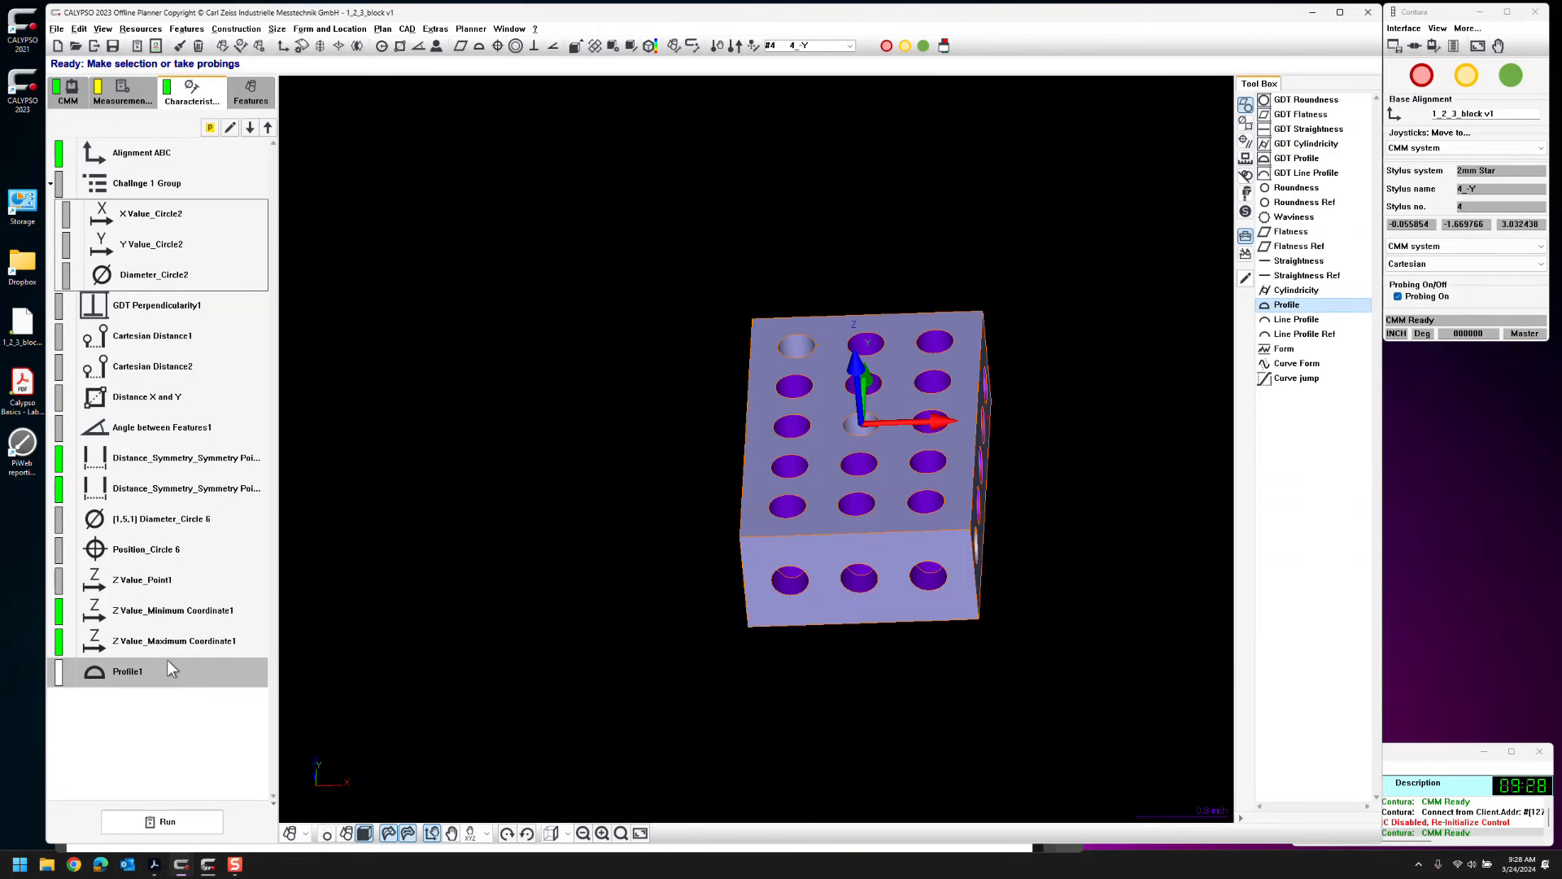
Open Profile1 and assign Plane Back as its feature
double_click(158, 677)
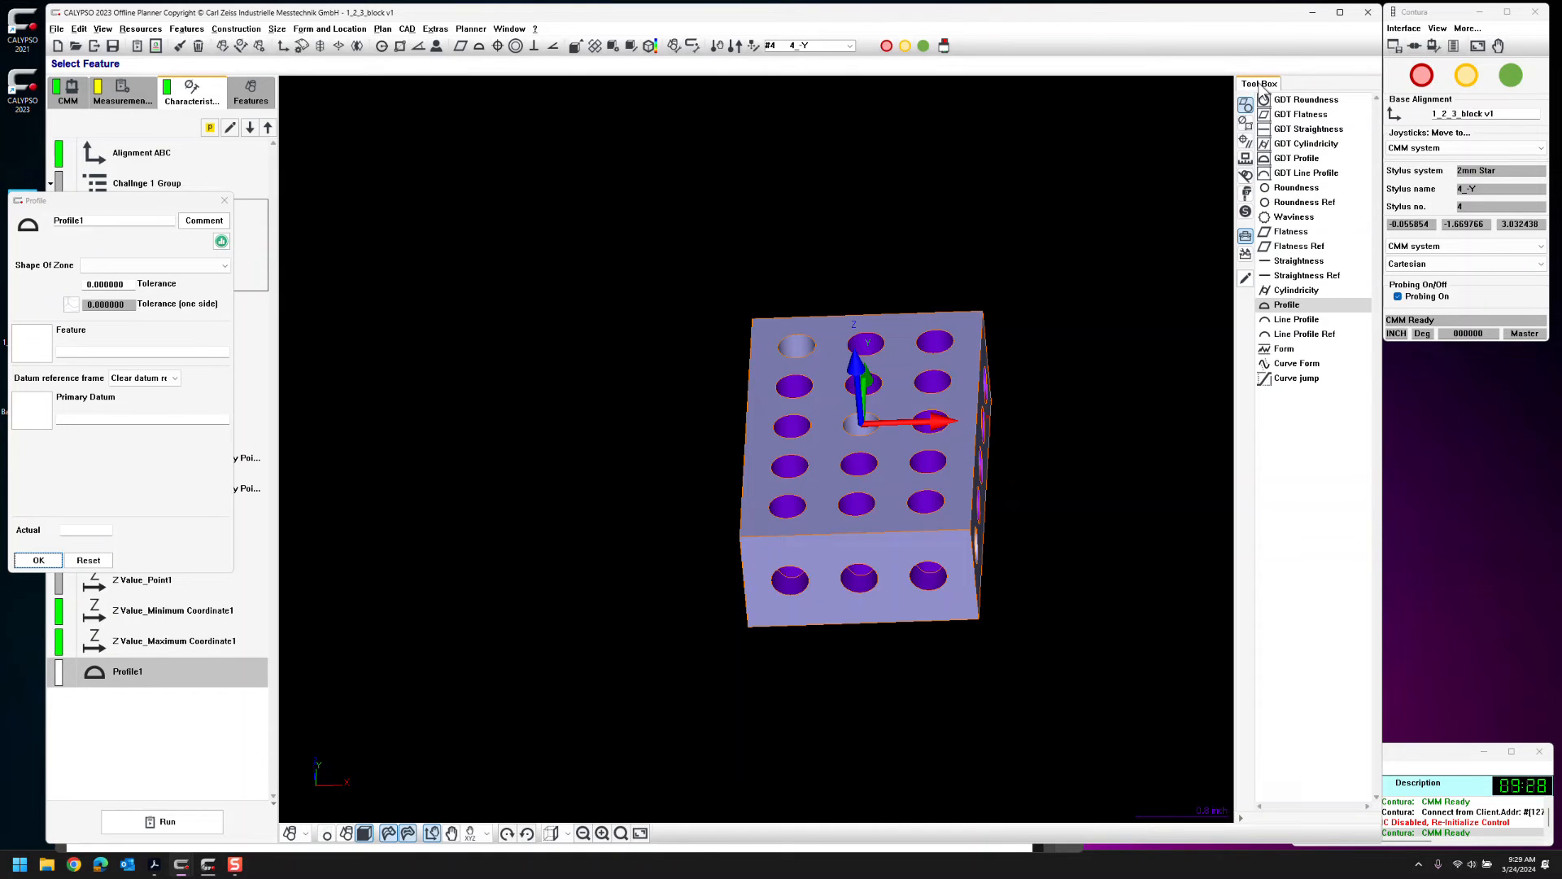
left_click(1331, 477)
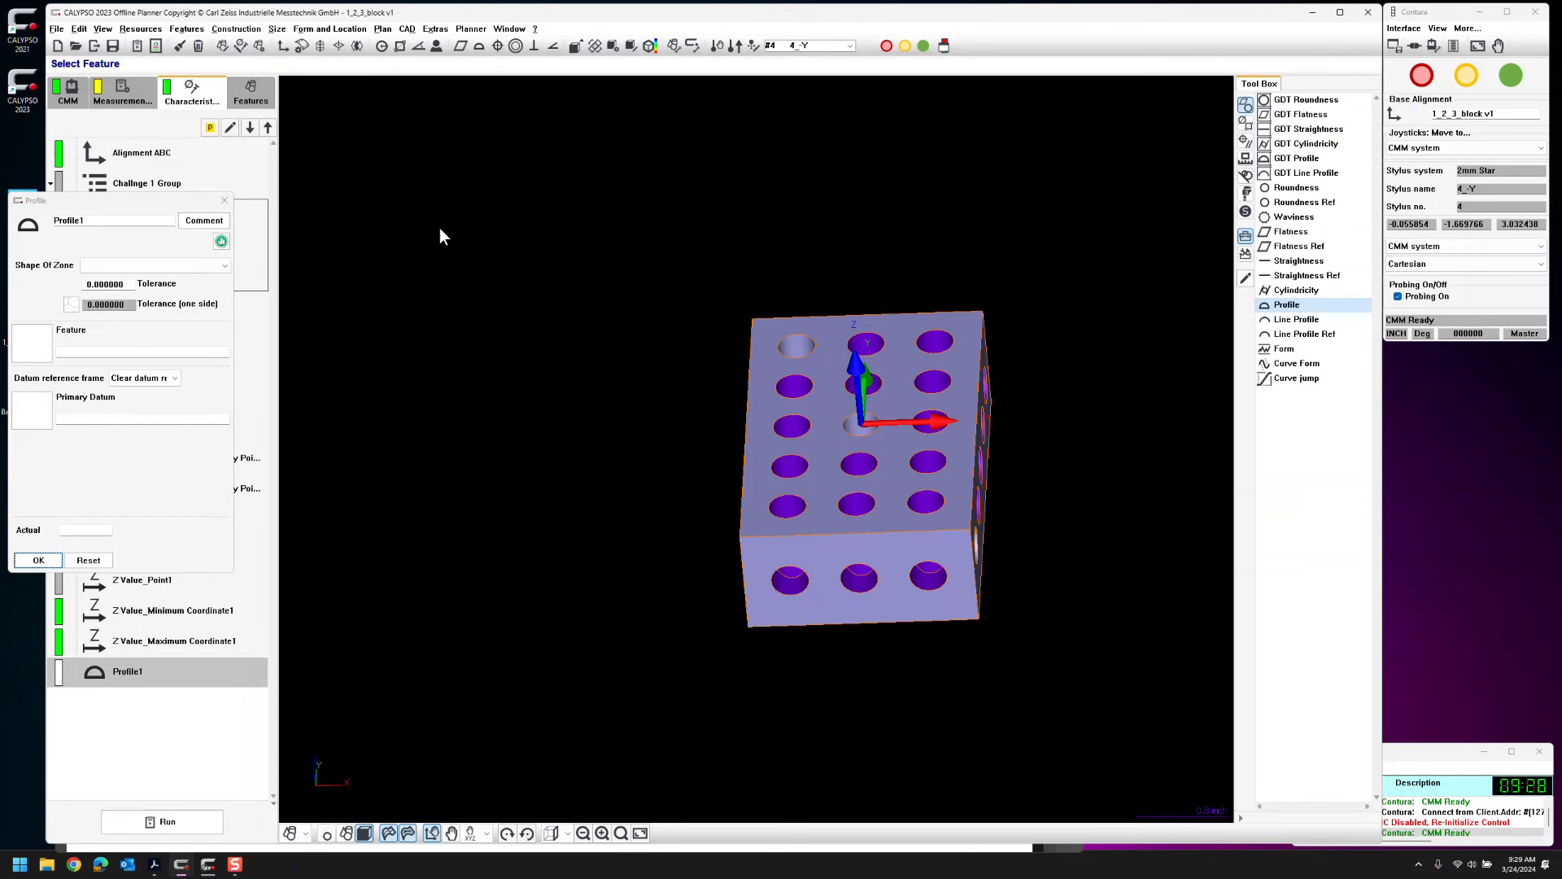
left_click(45, 350)
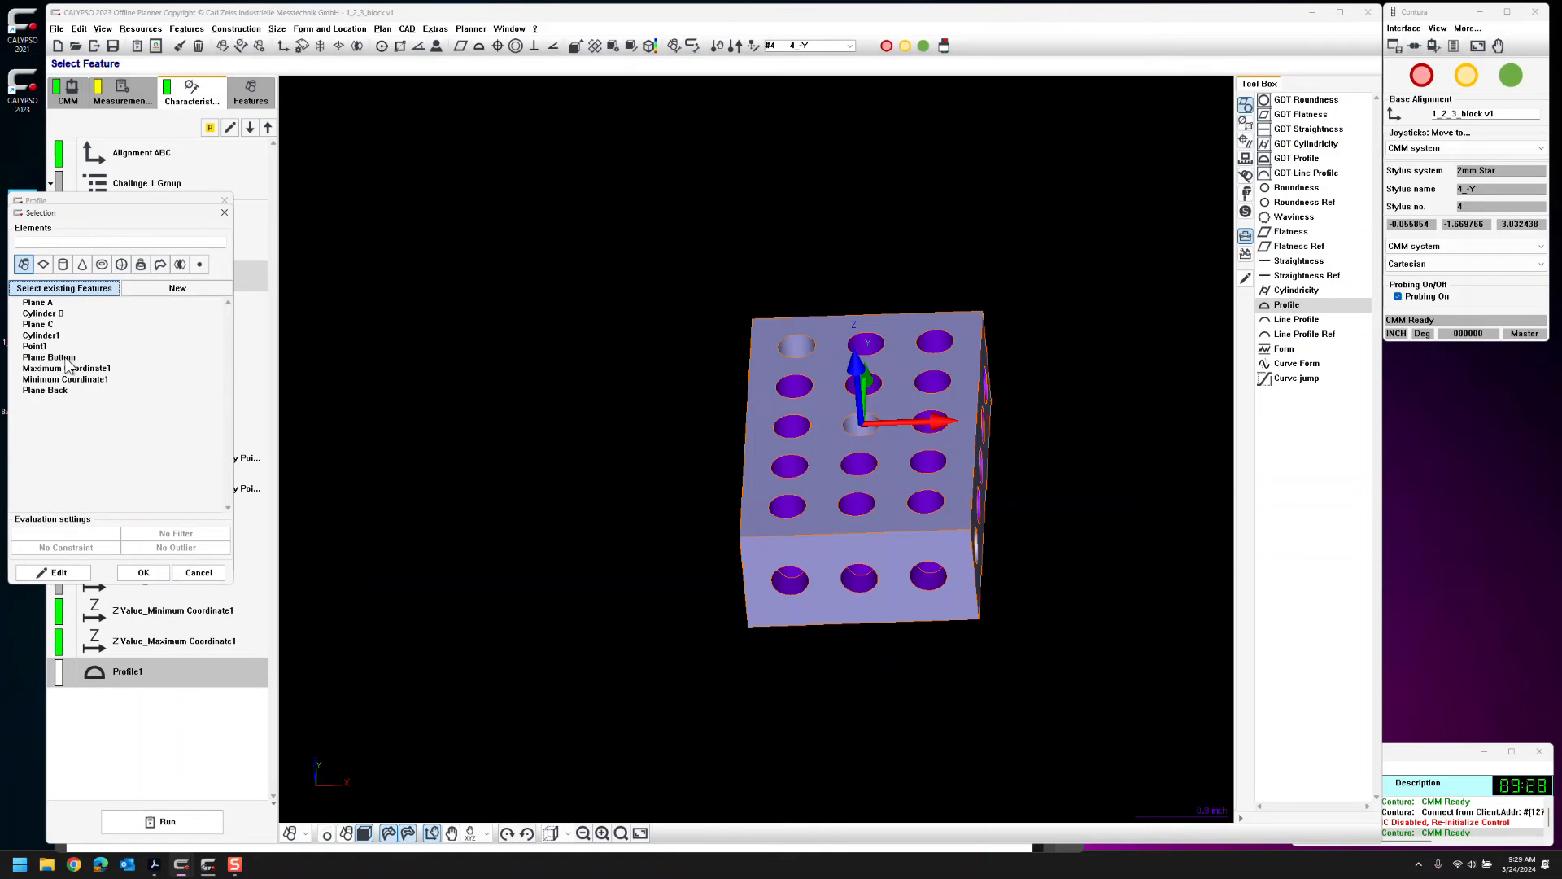
double_click(52, 389)
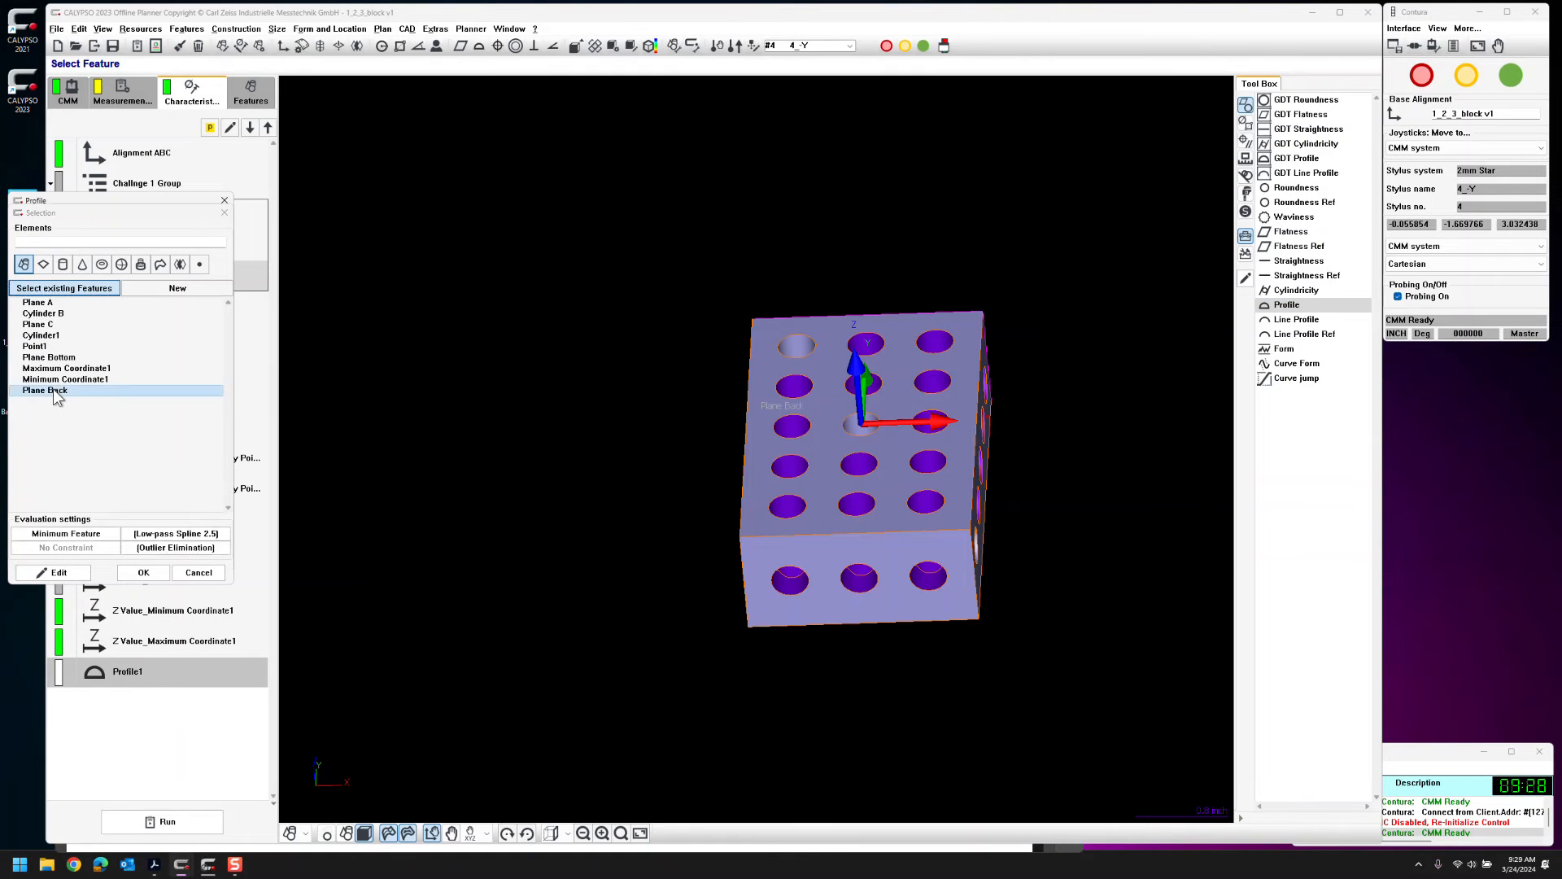
Consult the Lab 3 PDF in Acrobat for the tolerance and datums of the back-side plane profile
left_click_drag(122, 200, 423, 132)
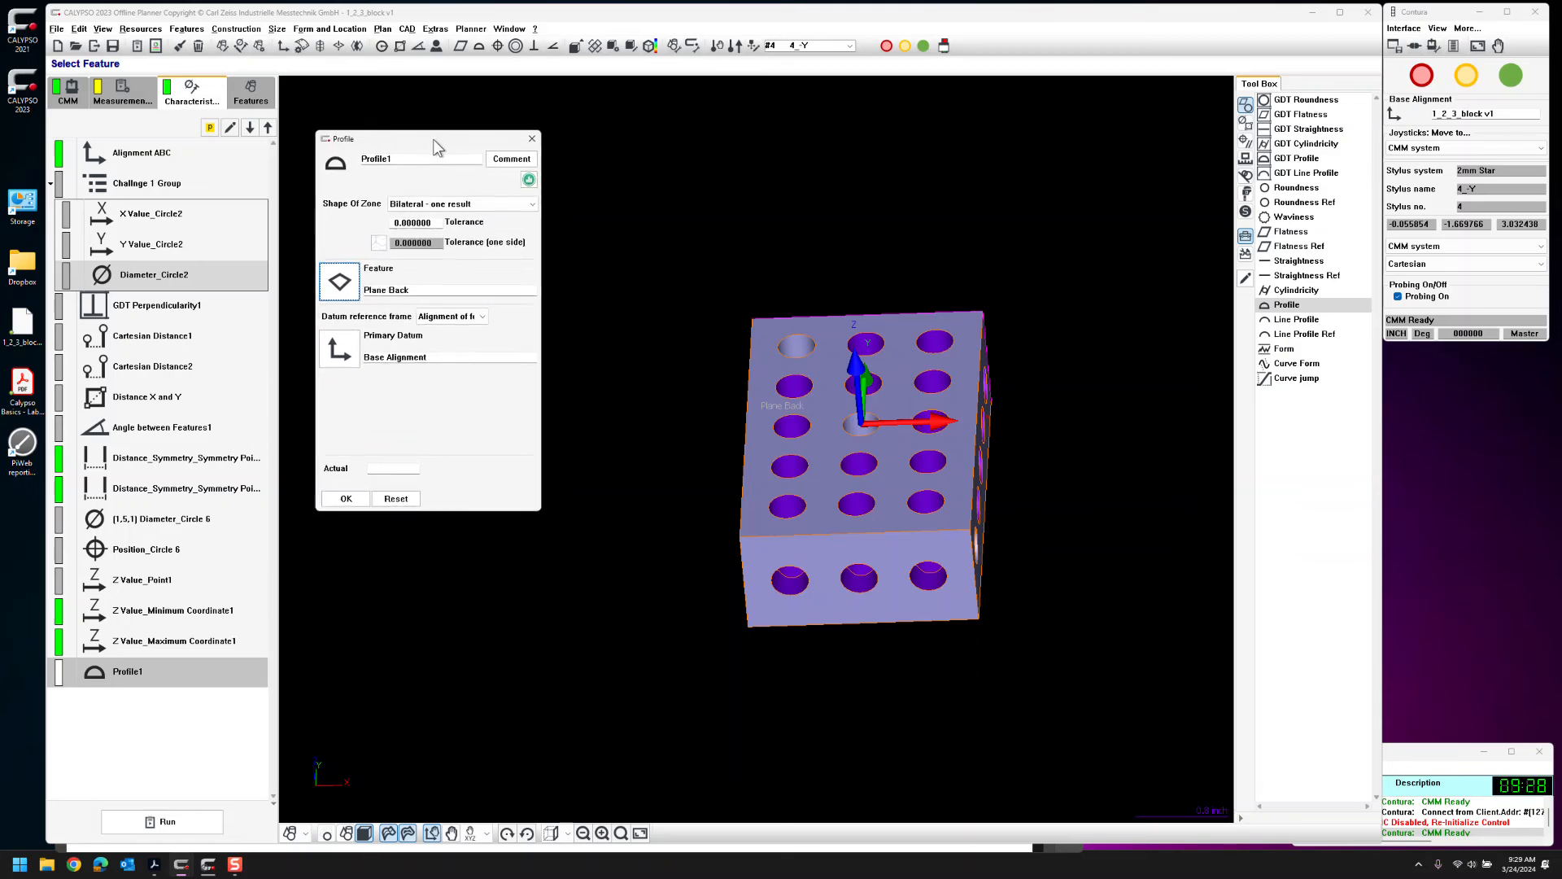
left_click(154, 864)
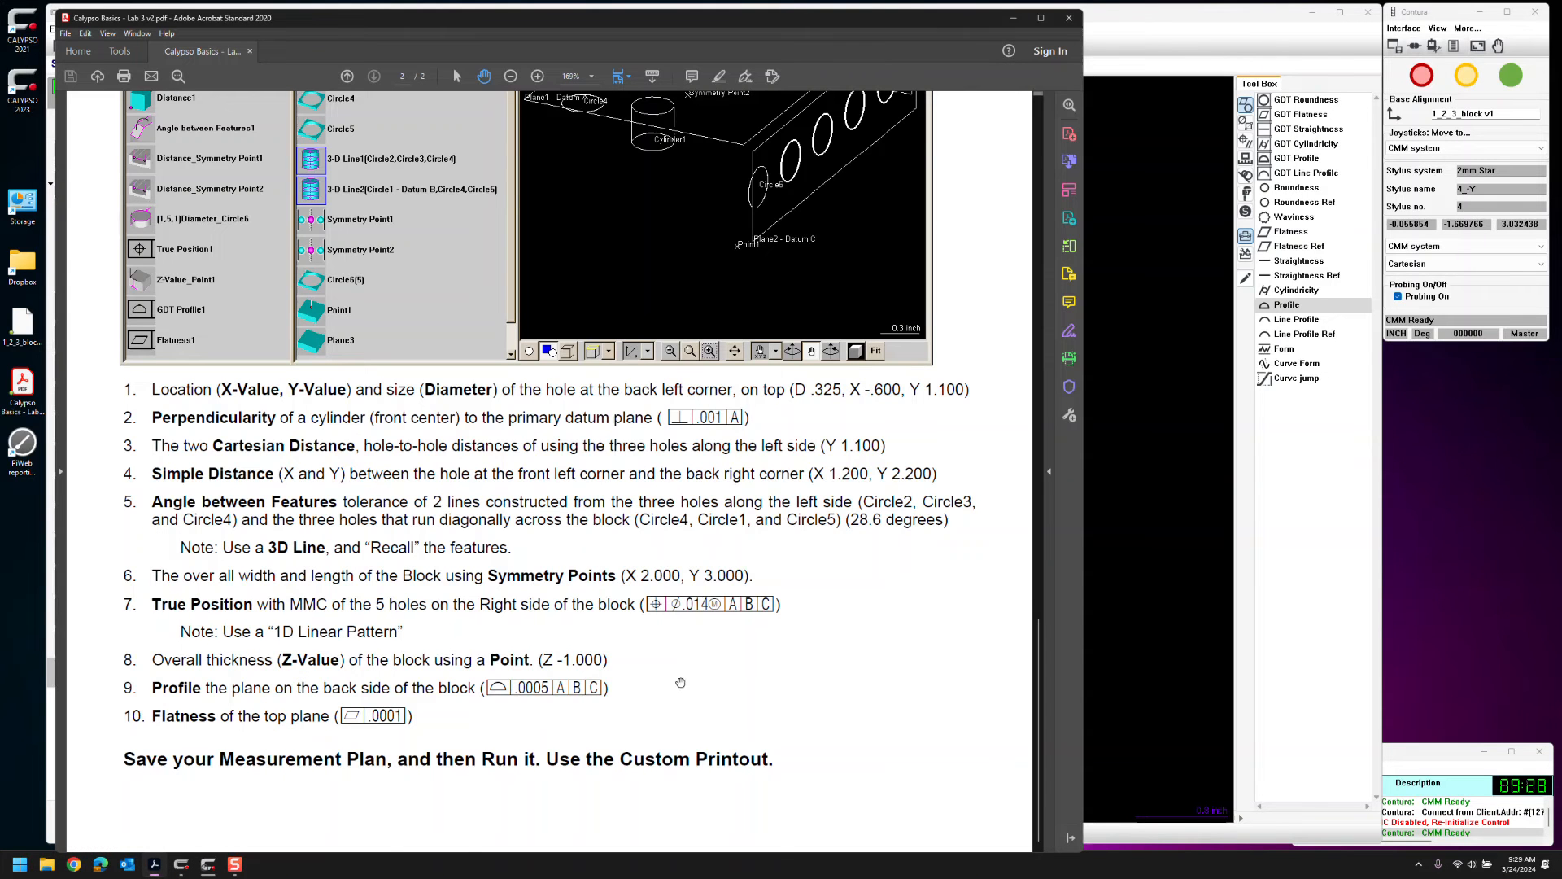
left_click(1012, 19)
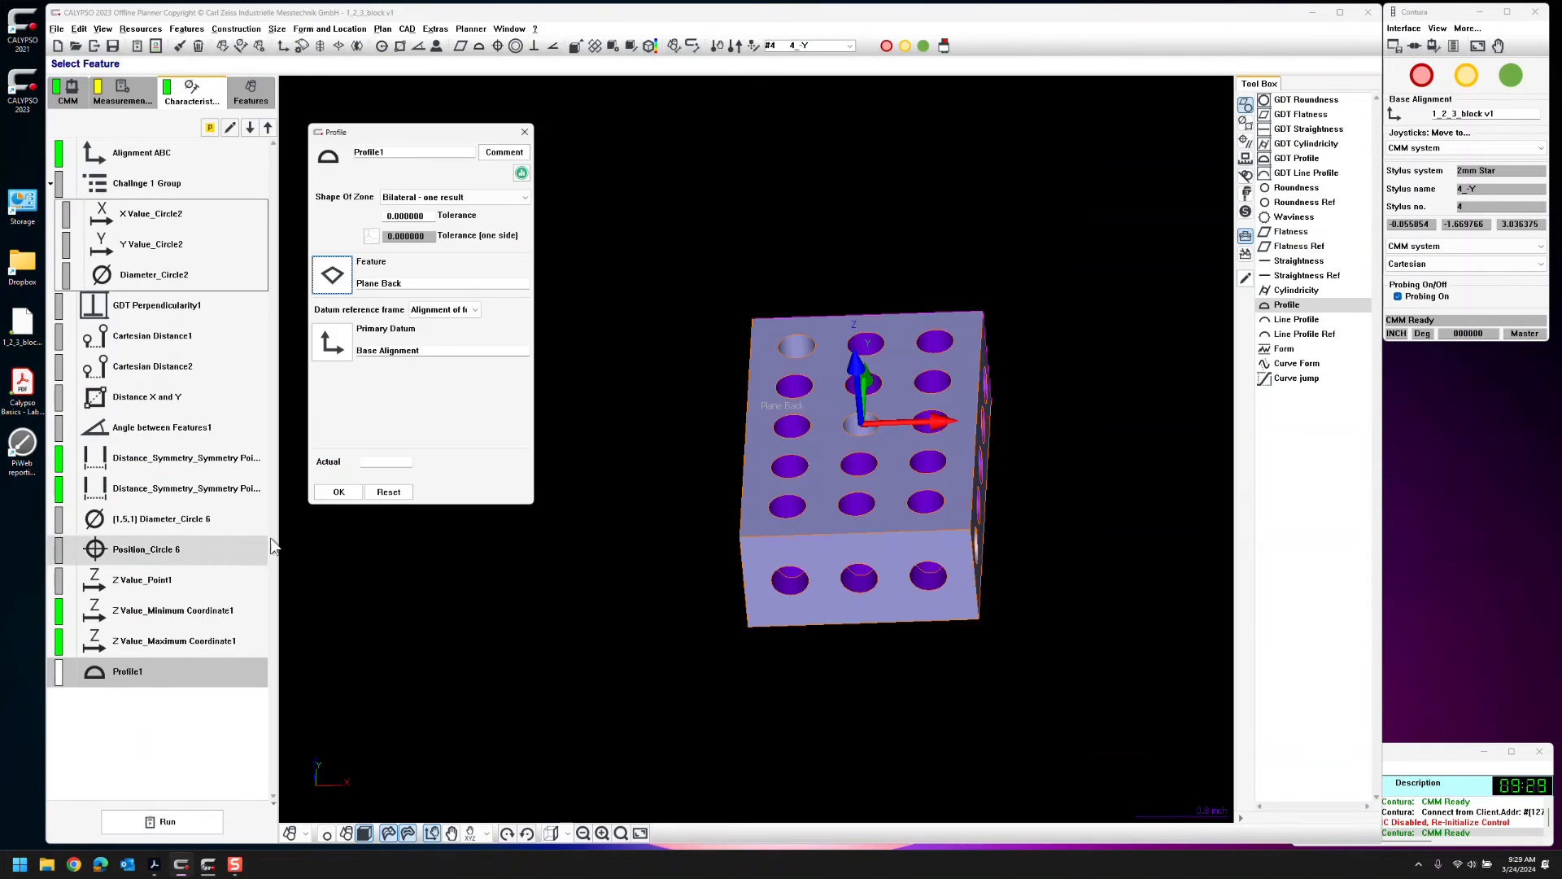
Set Profile1's datum reference frame to Alignment ABC and its tolerance to .0005, as specified in the Lab 3 PDF
left_click(471, 313)
mouse_move(545, 358)
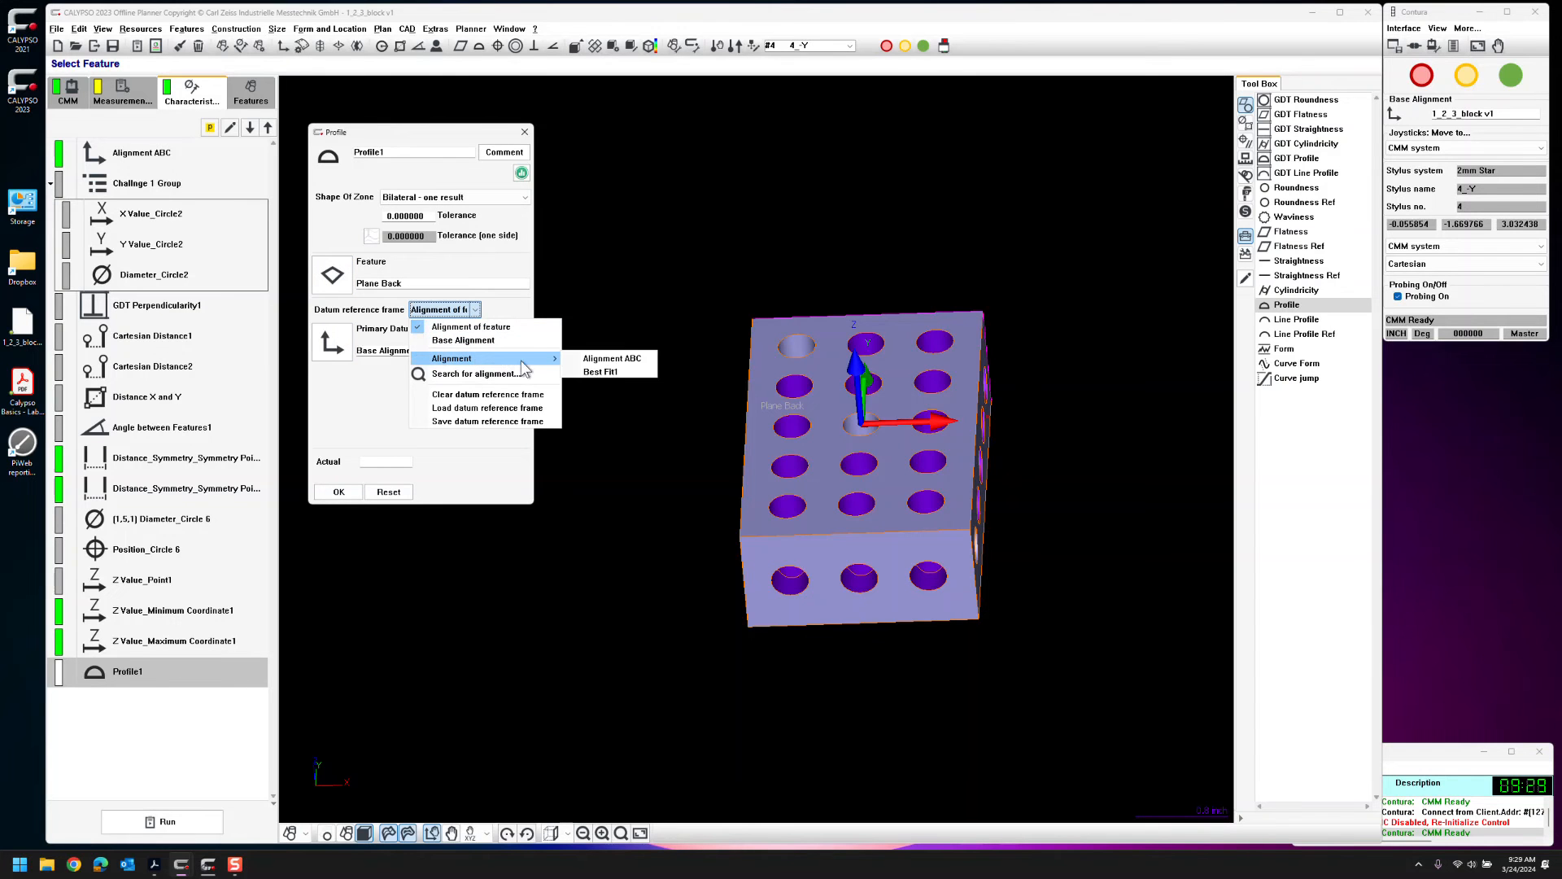
left_click(613, 360)
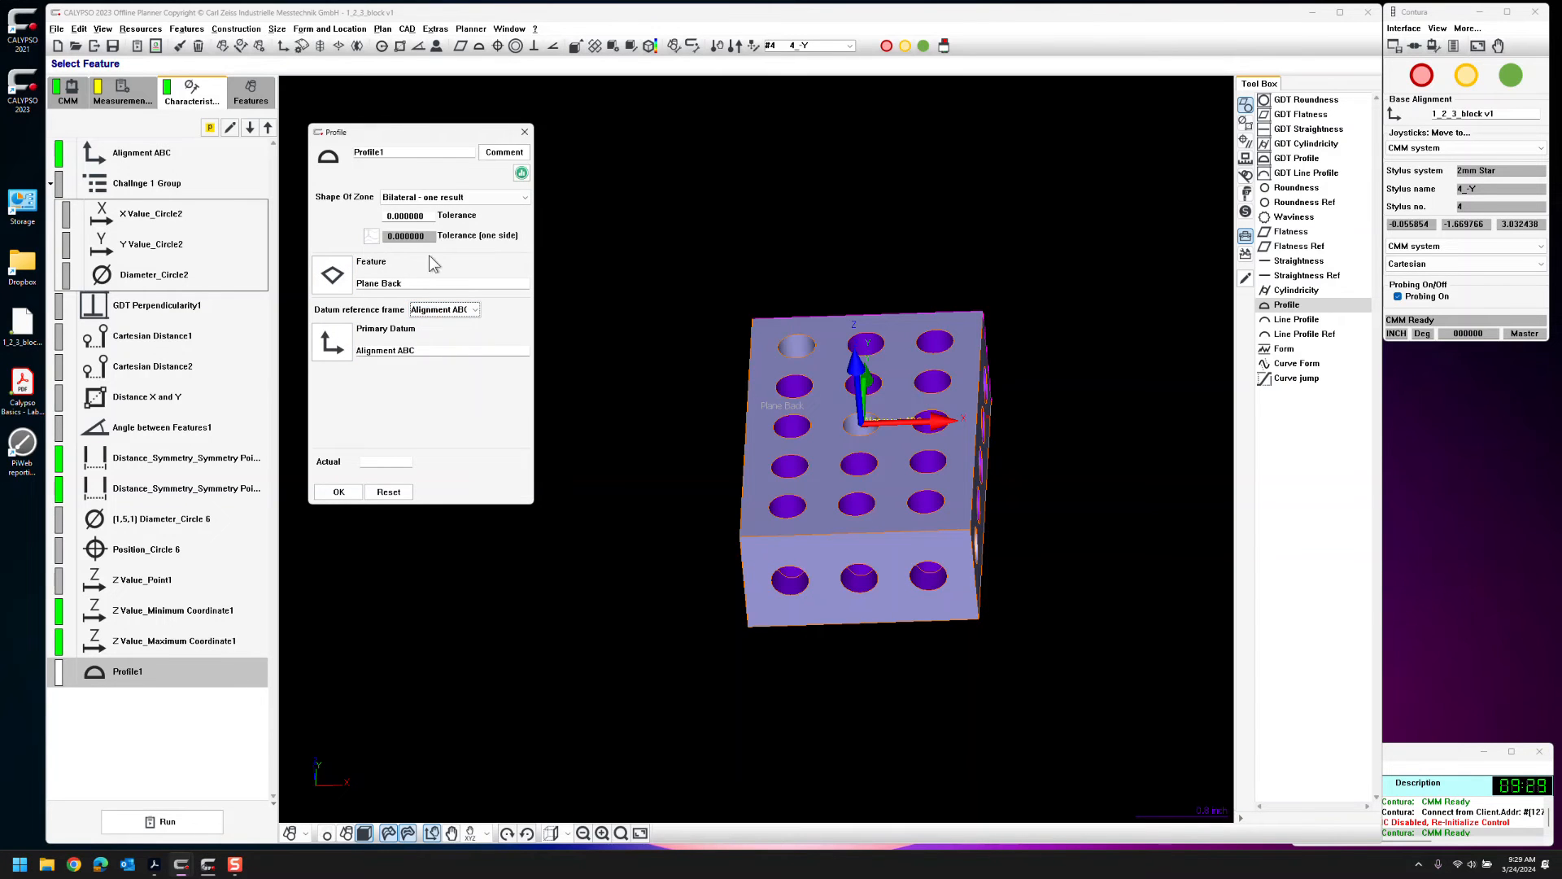
left_click(154, 864)
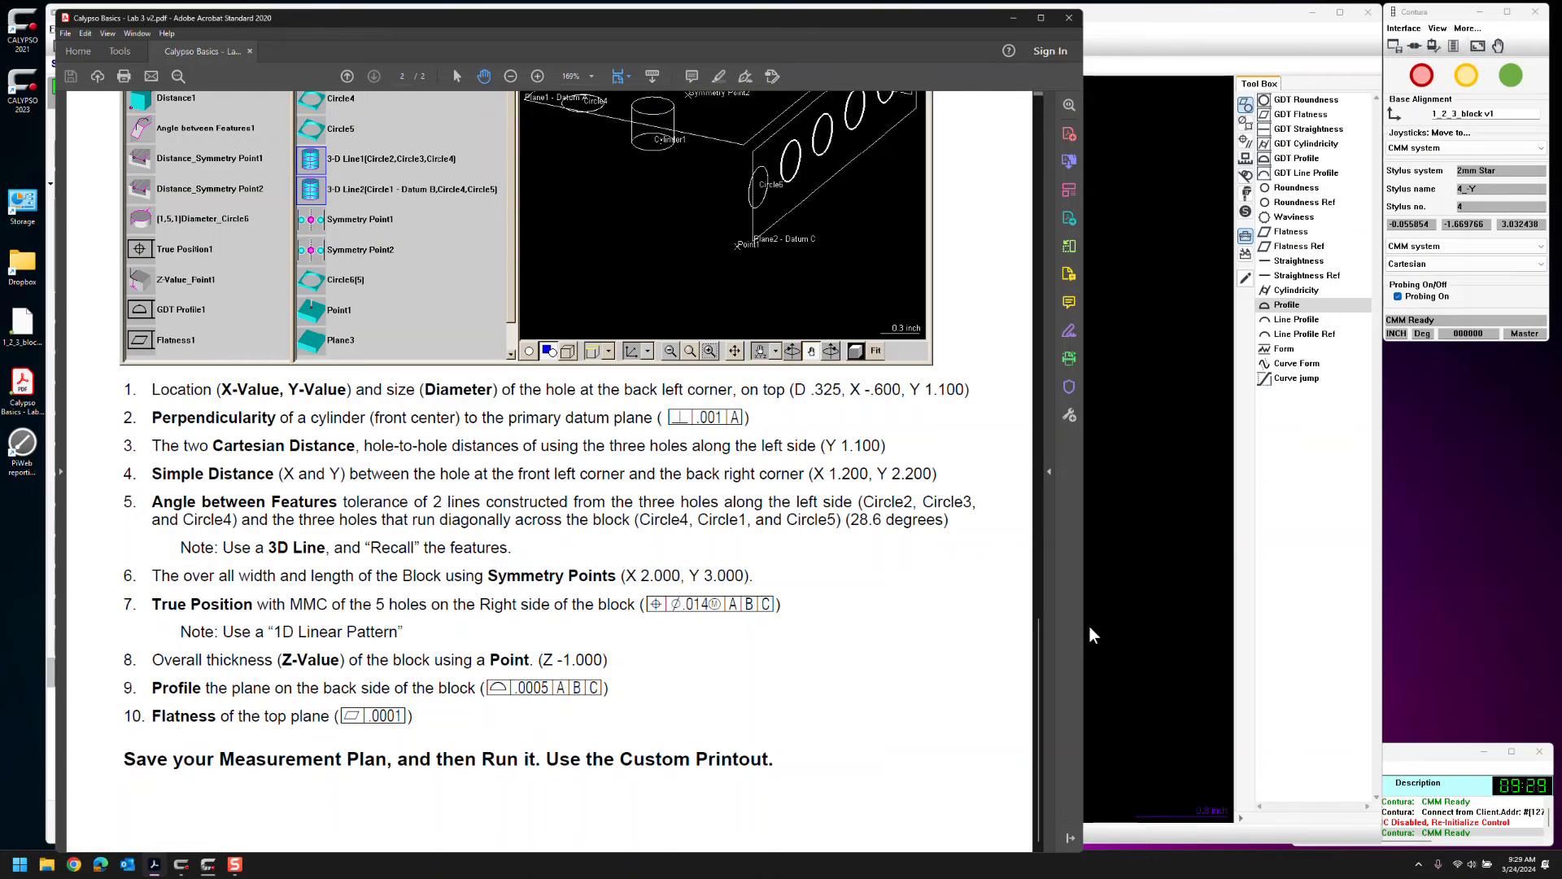
left_click(1092, 634)
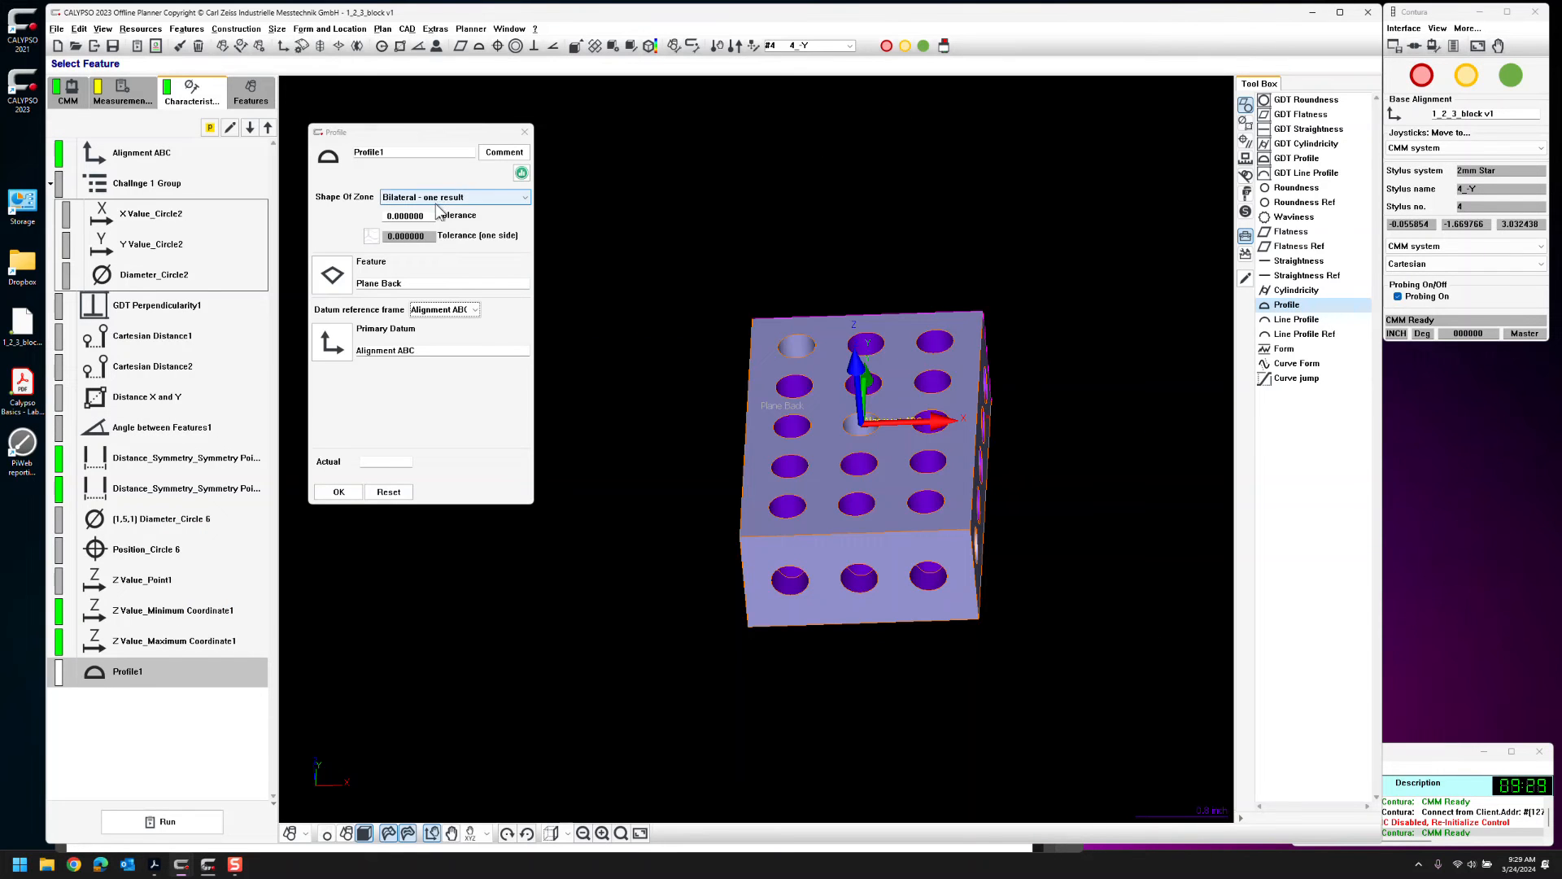
left_click_drag(426, 215, 340, 188)
type(".0005")
key("Tab")
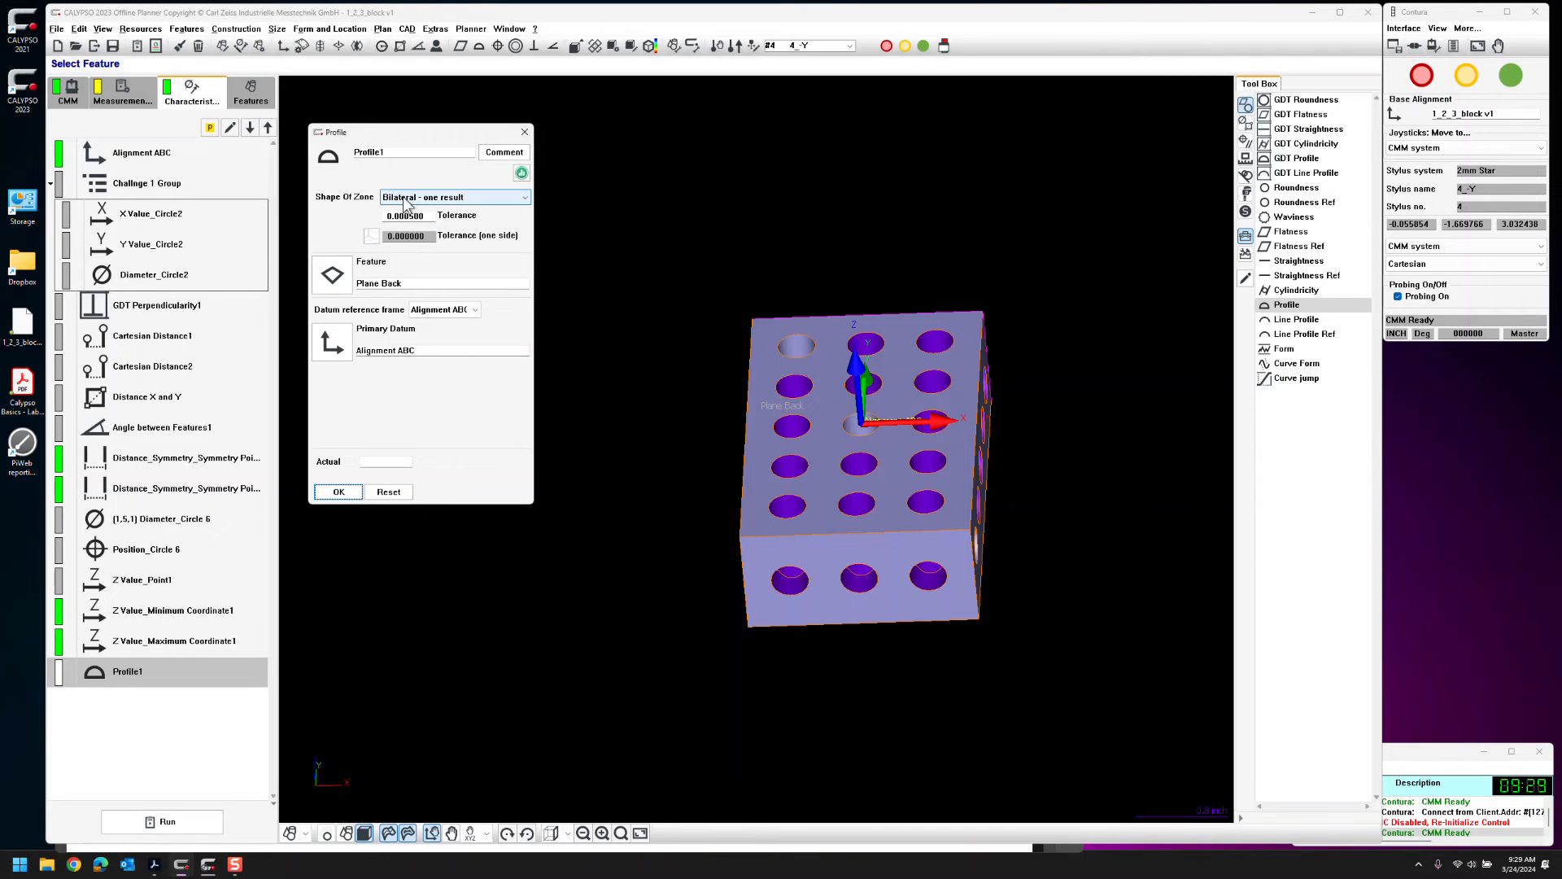
Set Profile1's shape of zone to Bilateral - two results and accept the characteristic
left_click(449, 199)
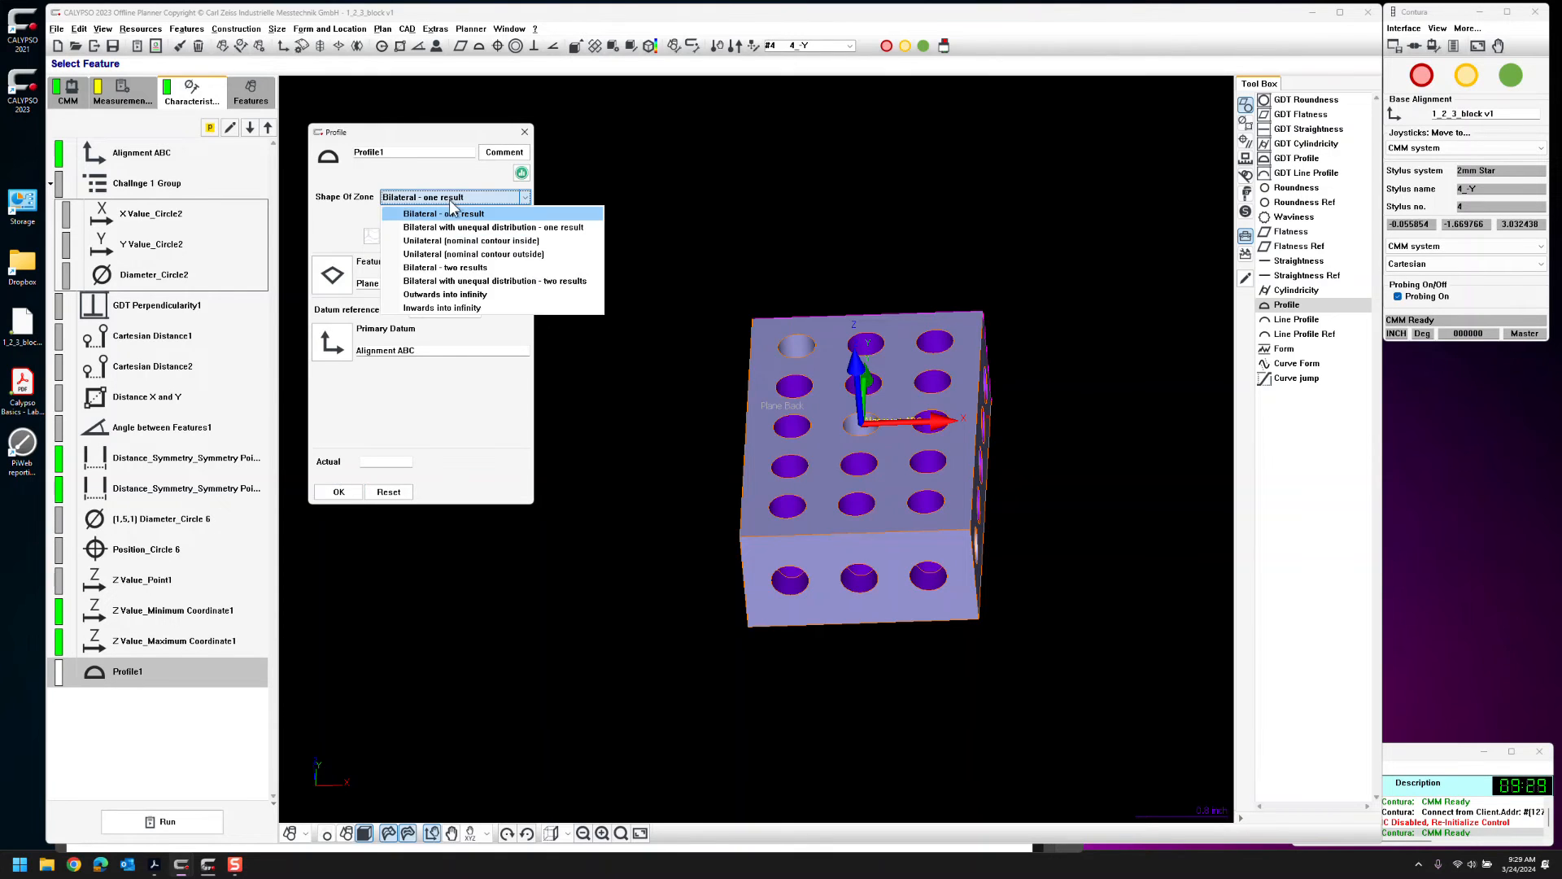
left_click(447, 268)
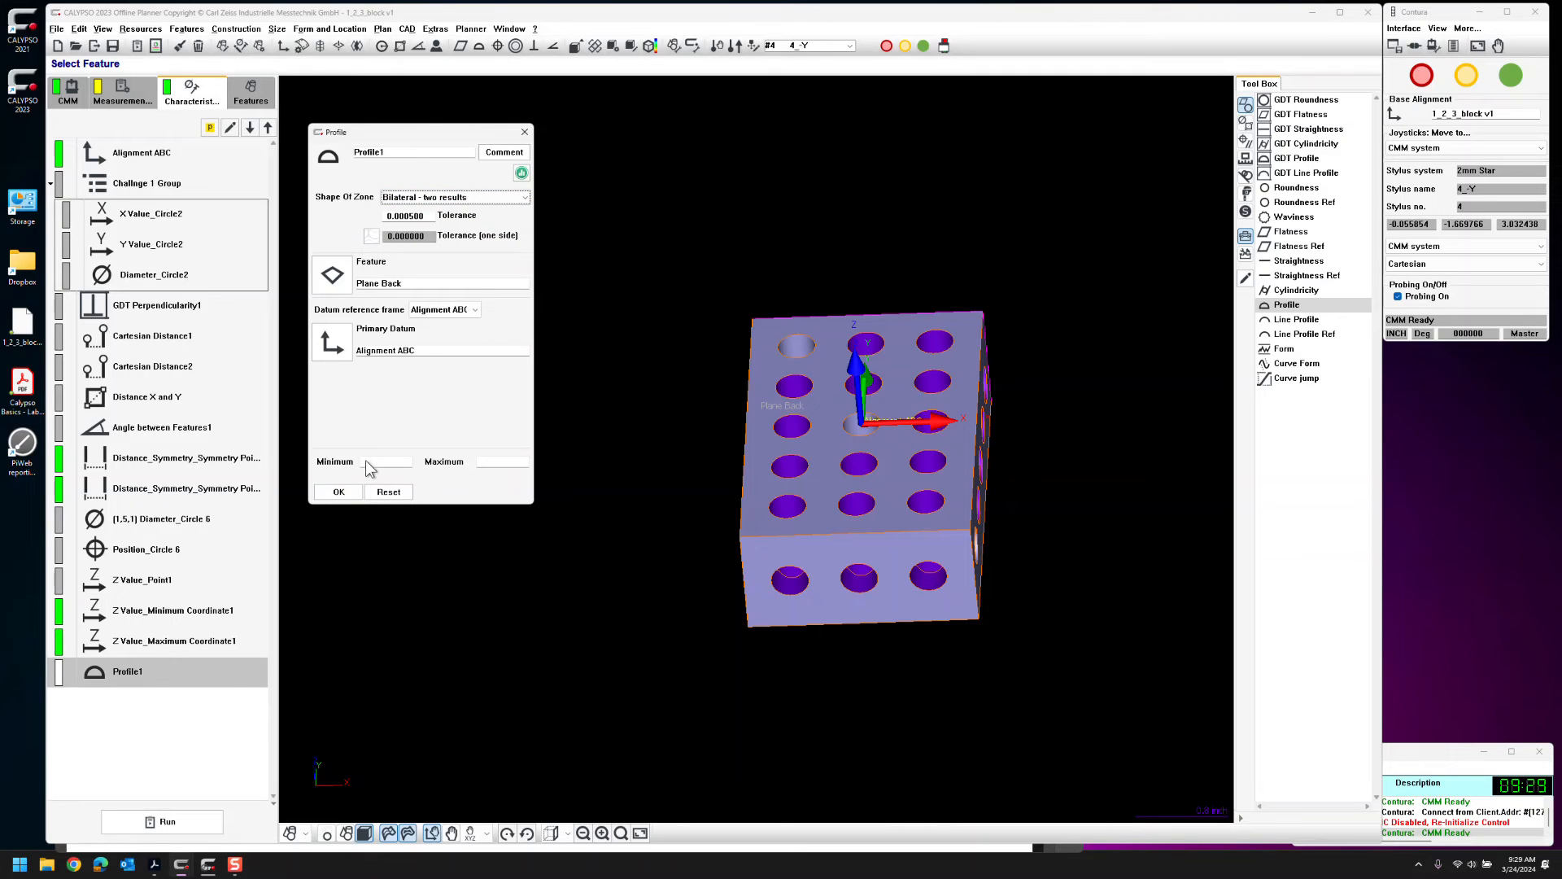
left_click(484, 197)
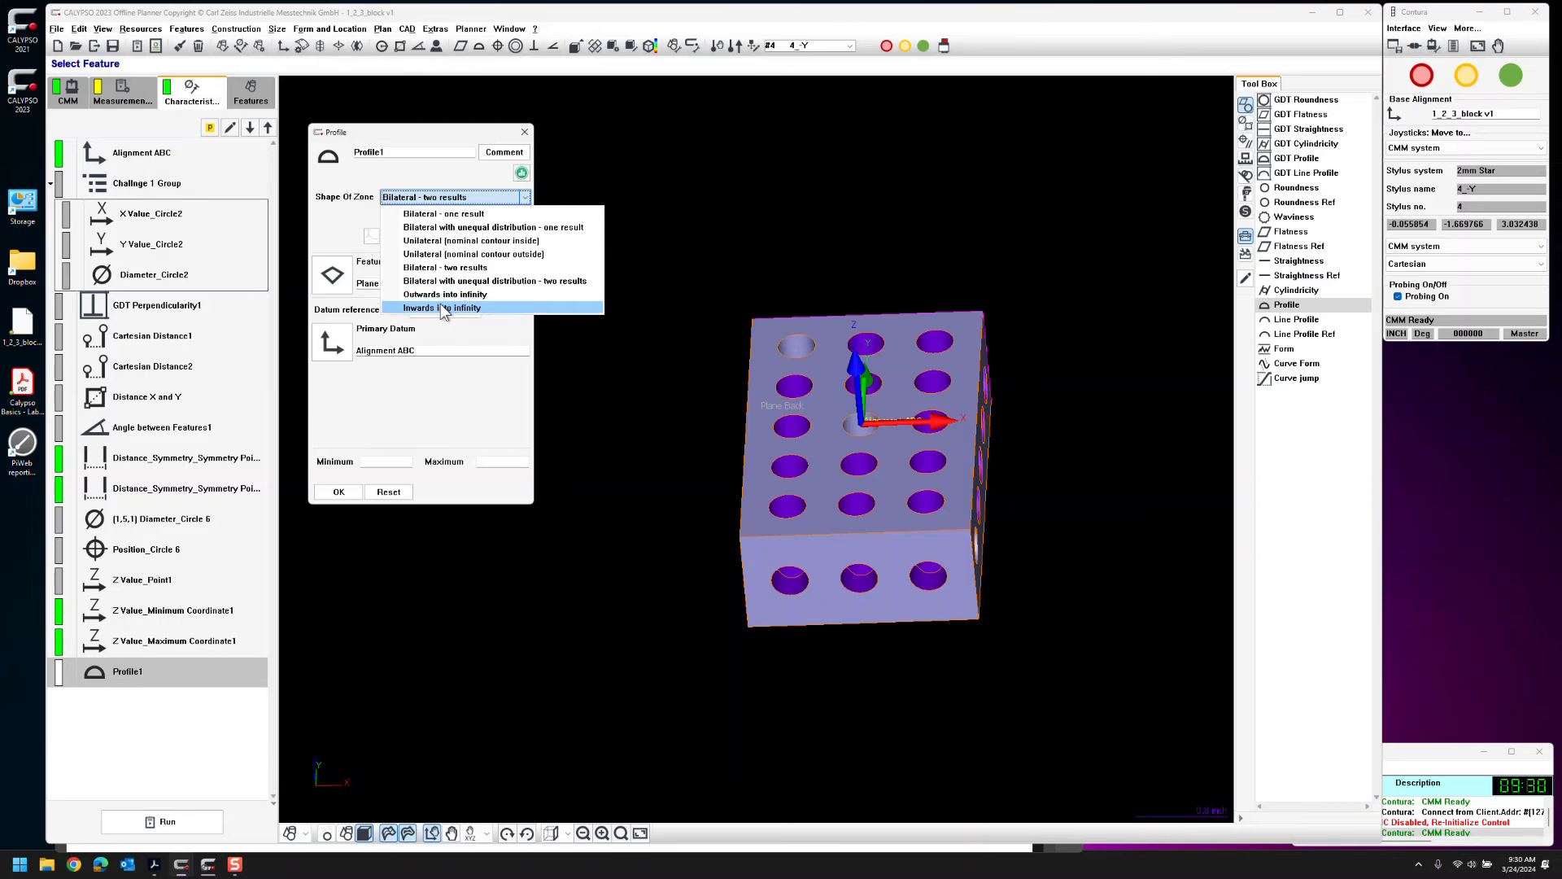
left_click(452, 398)
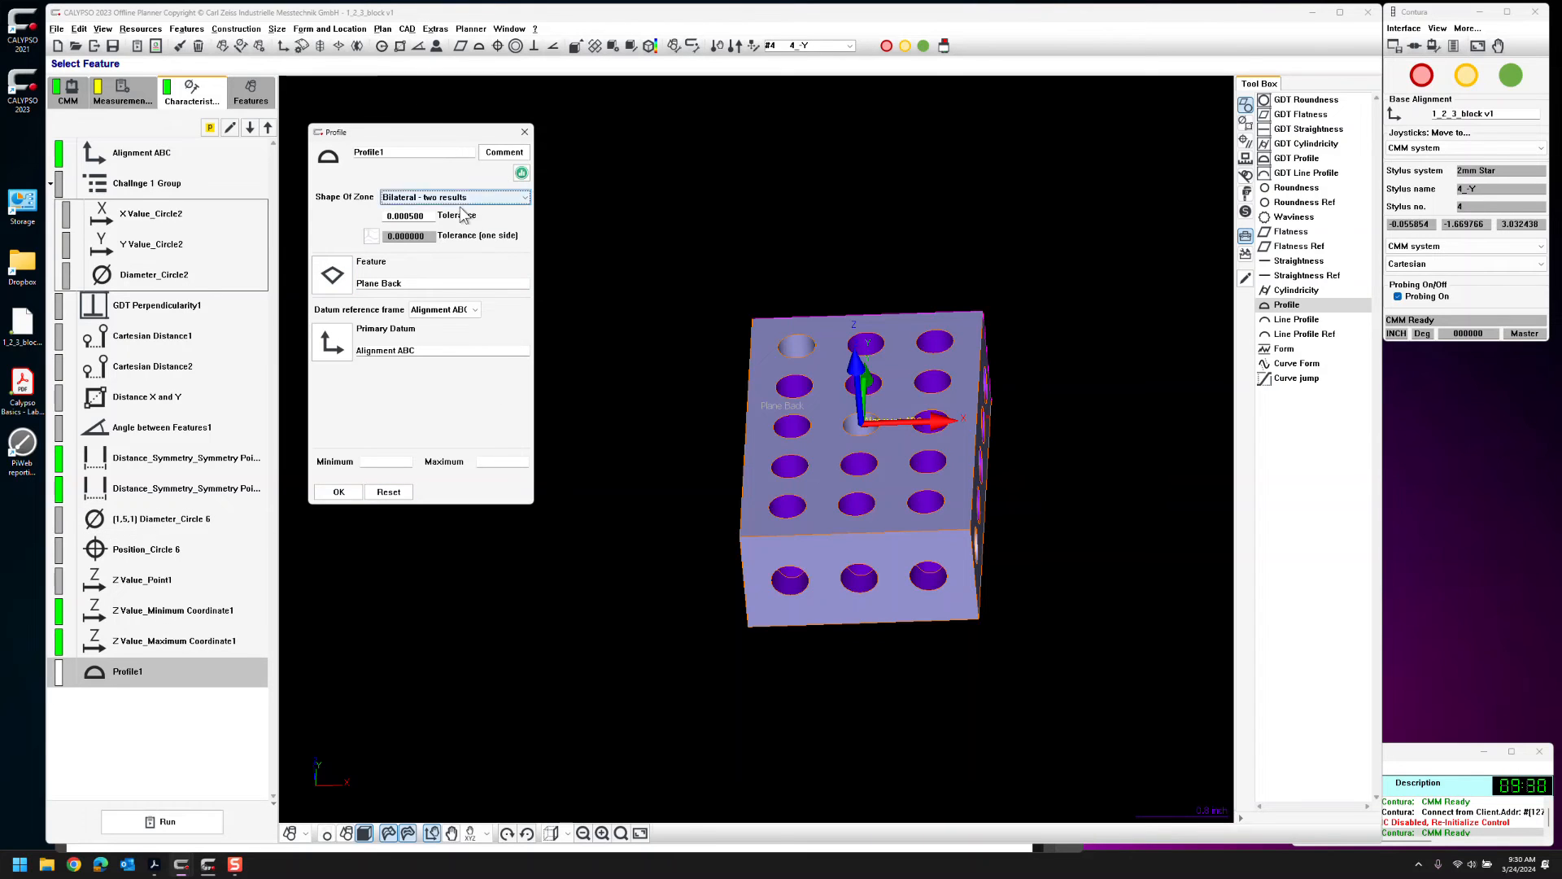
left_click(337, 491)
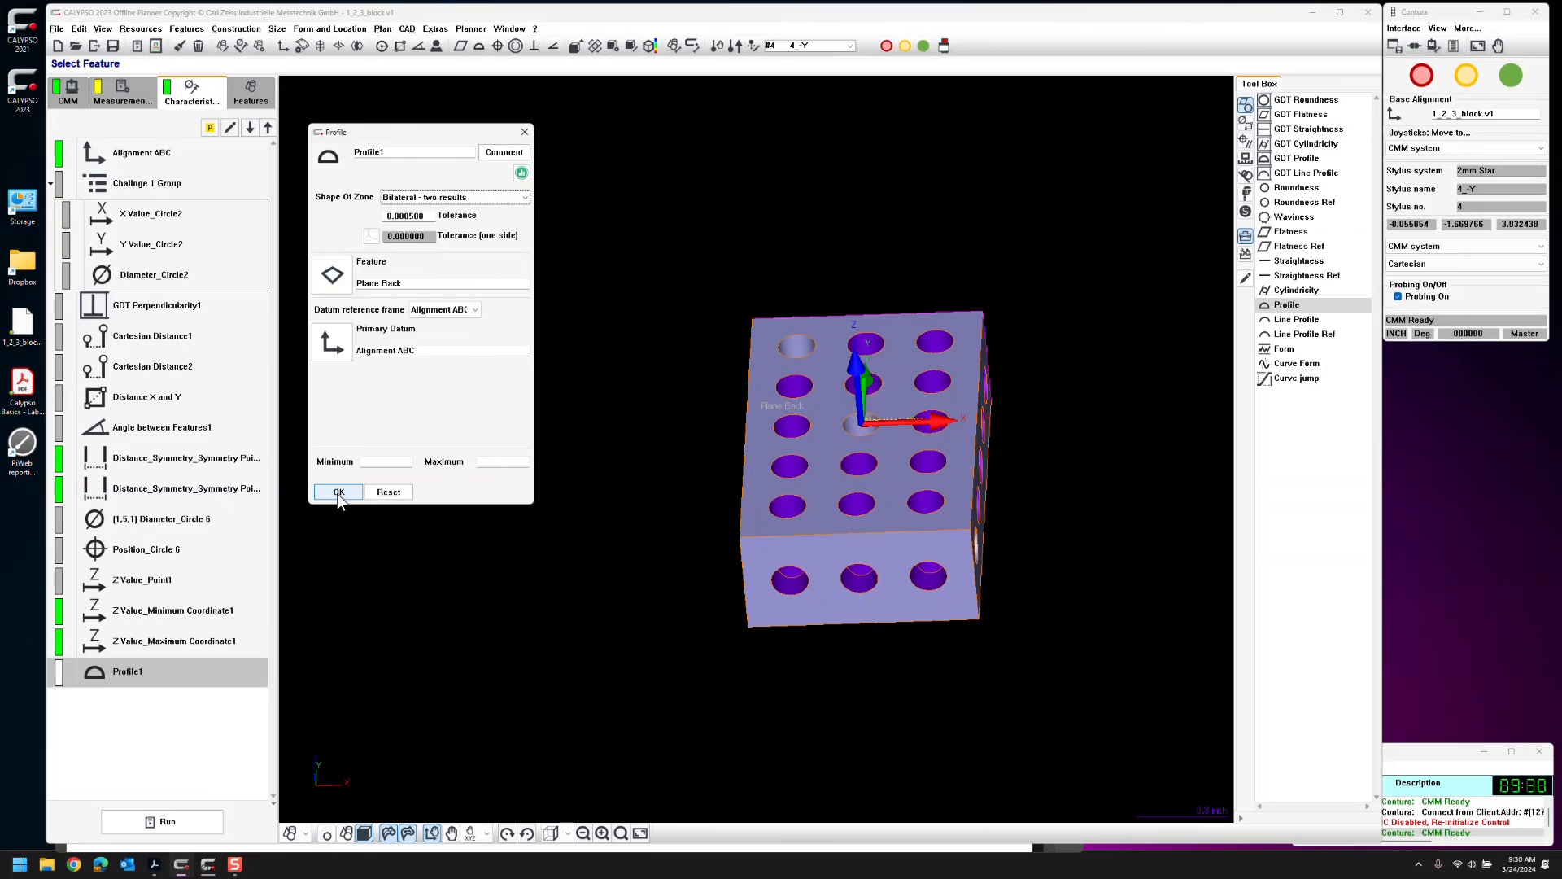
Check the flatness requirement in the Lab 3 PDF, and add GDT Flatness, Flatness and Flatness Ref characteristics after Profile1
left_click(155, 865)
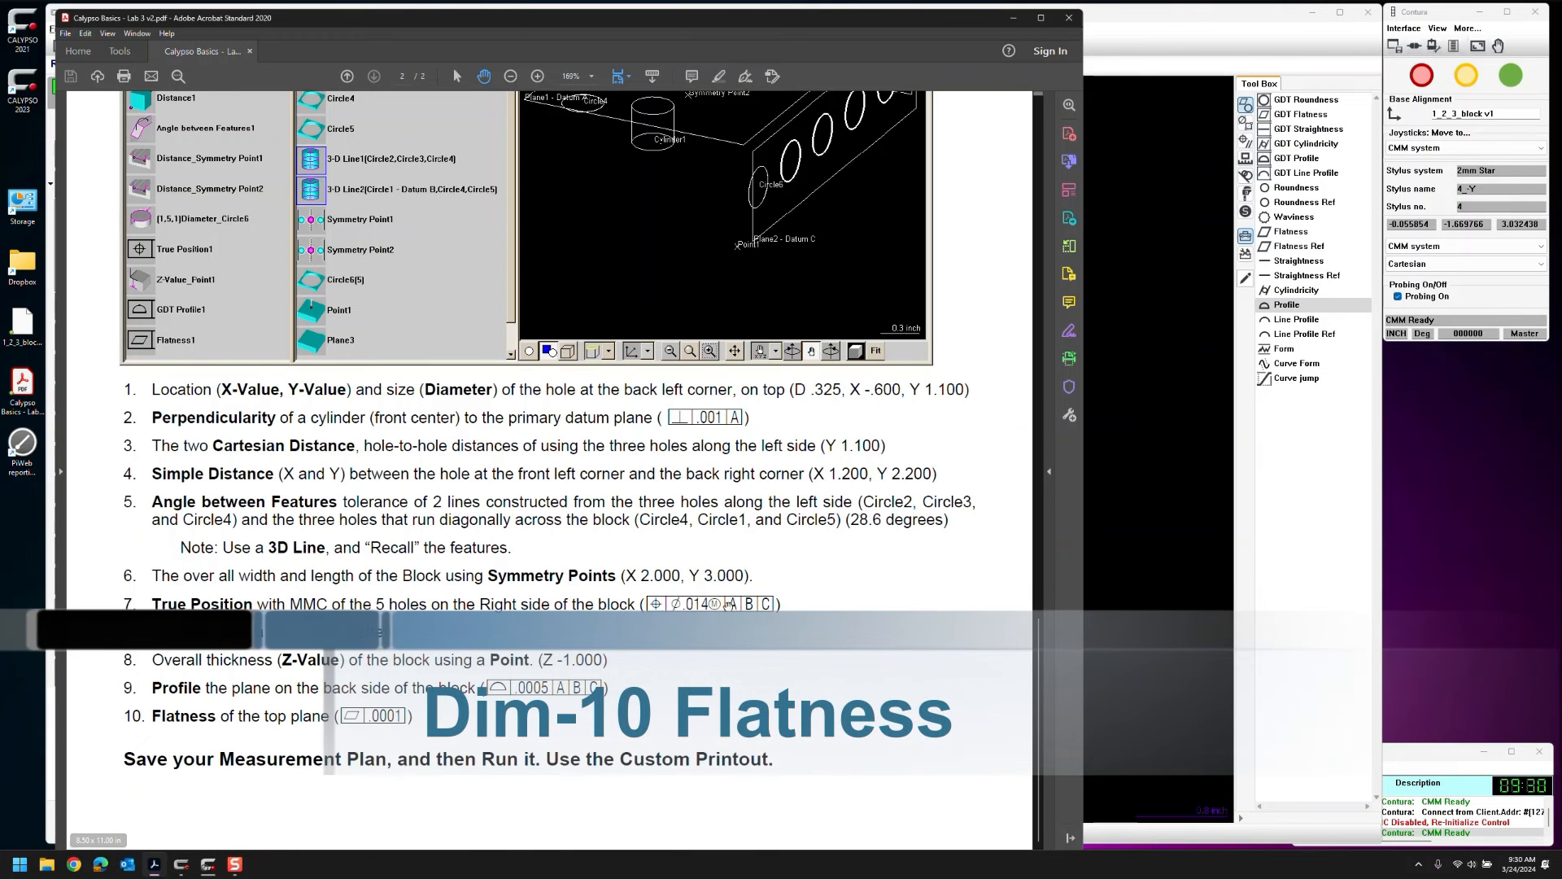
left_click(1154, 557)
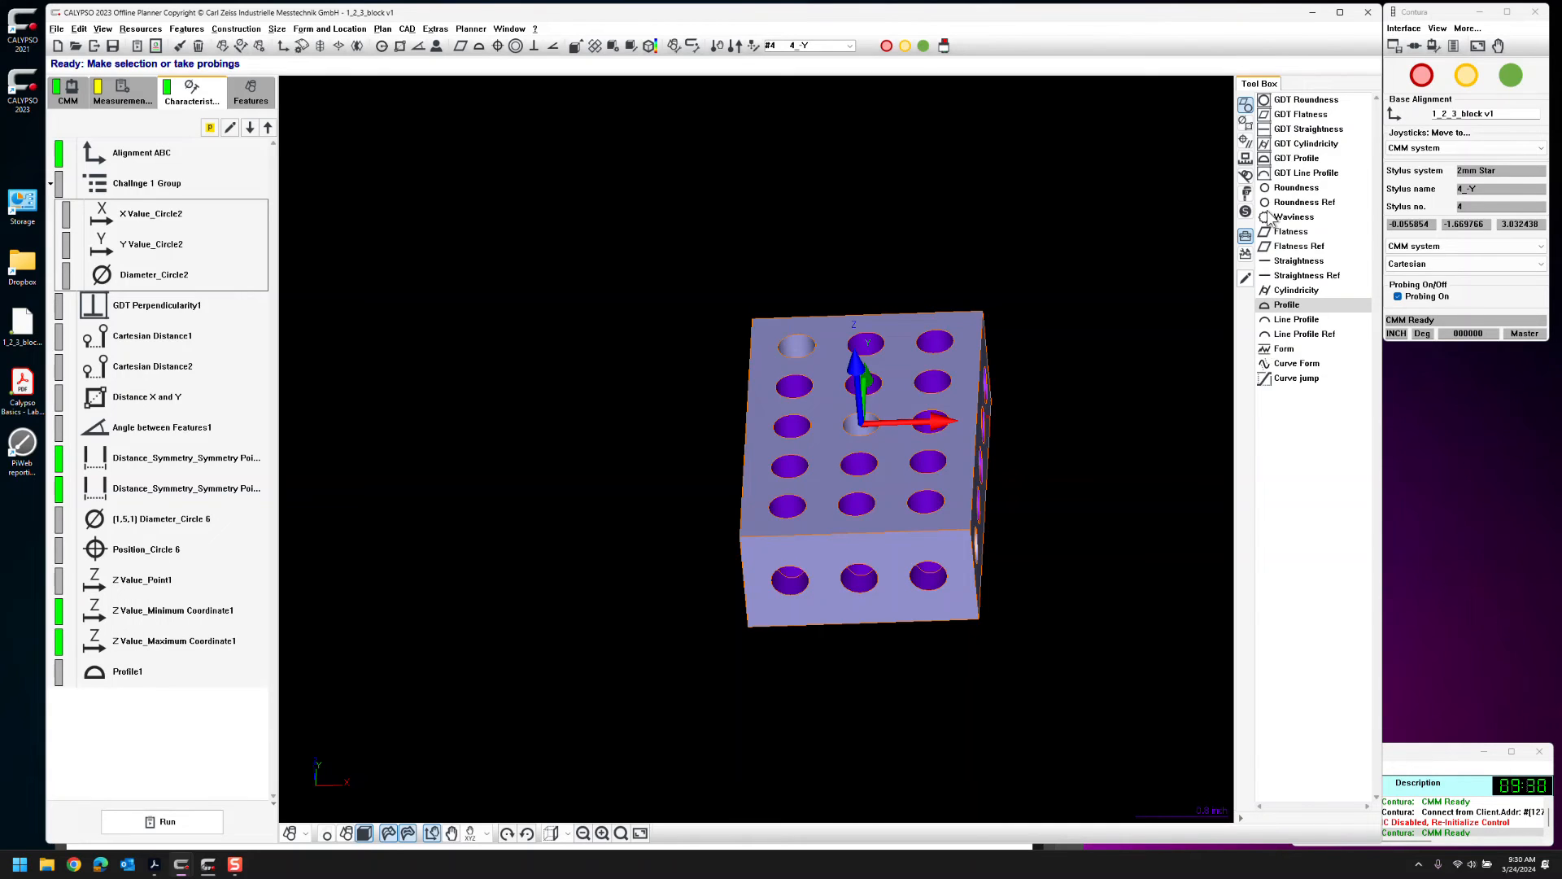
left_click(1281, 116)
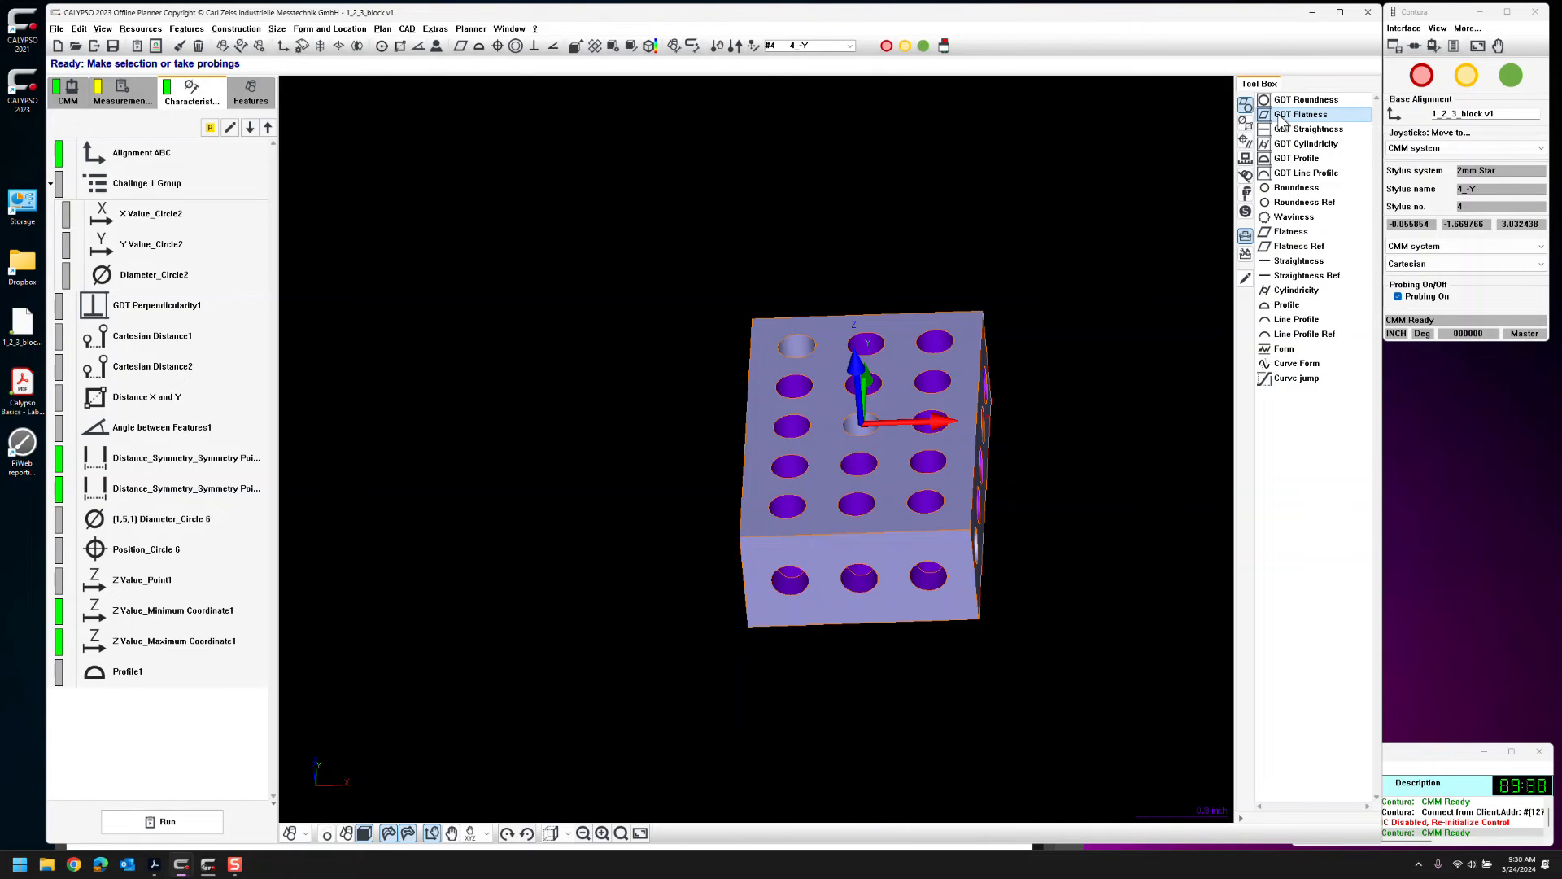
left_click(1289, 235)
left_click(1286, 249)
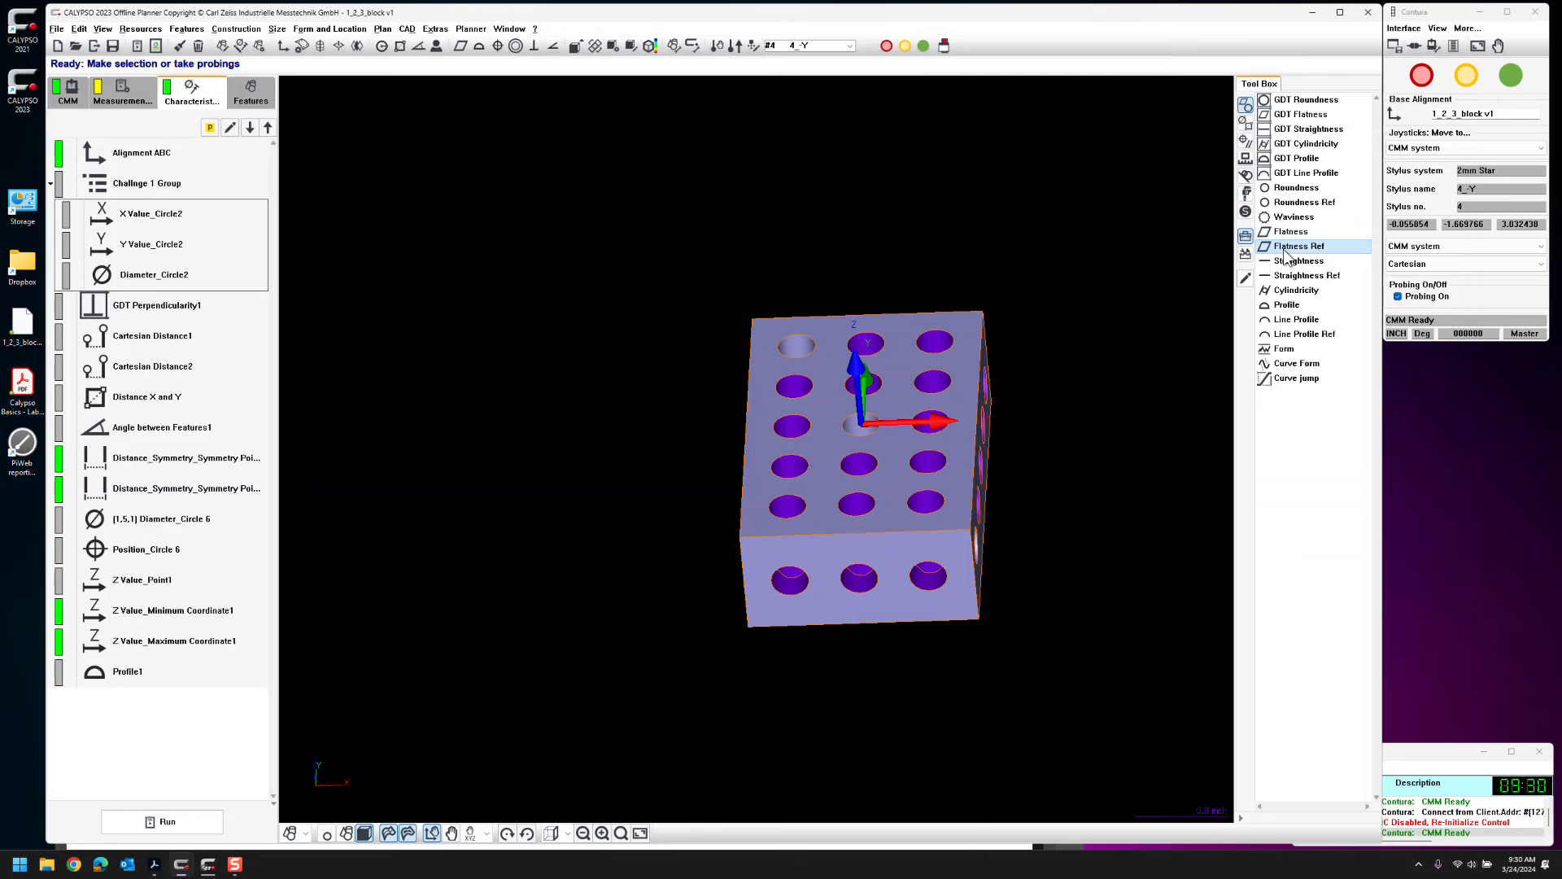
left_click(1292, 116)
double_click(1292, 116)
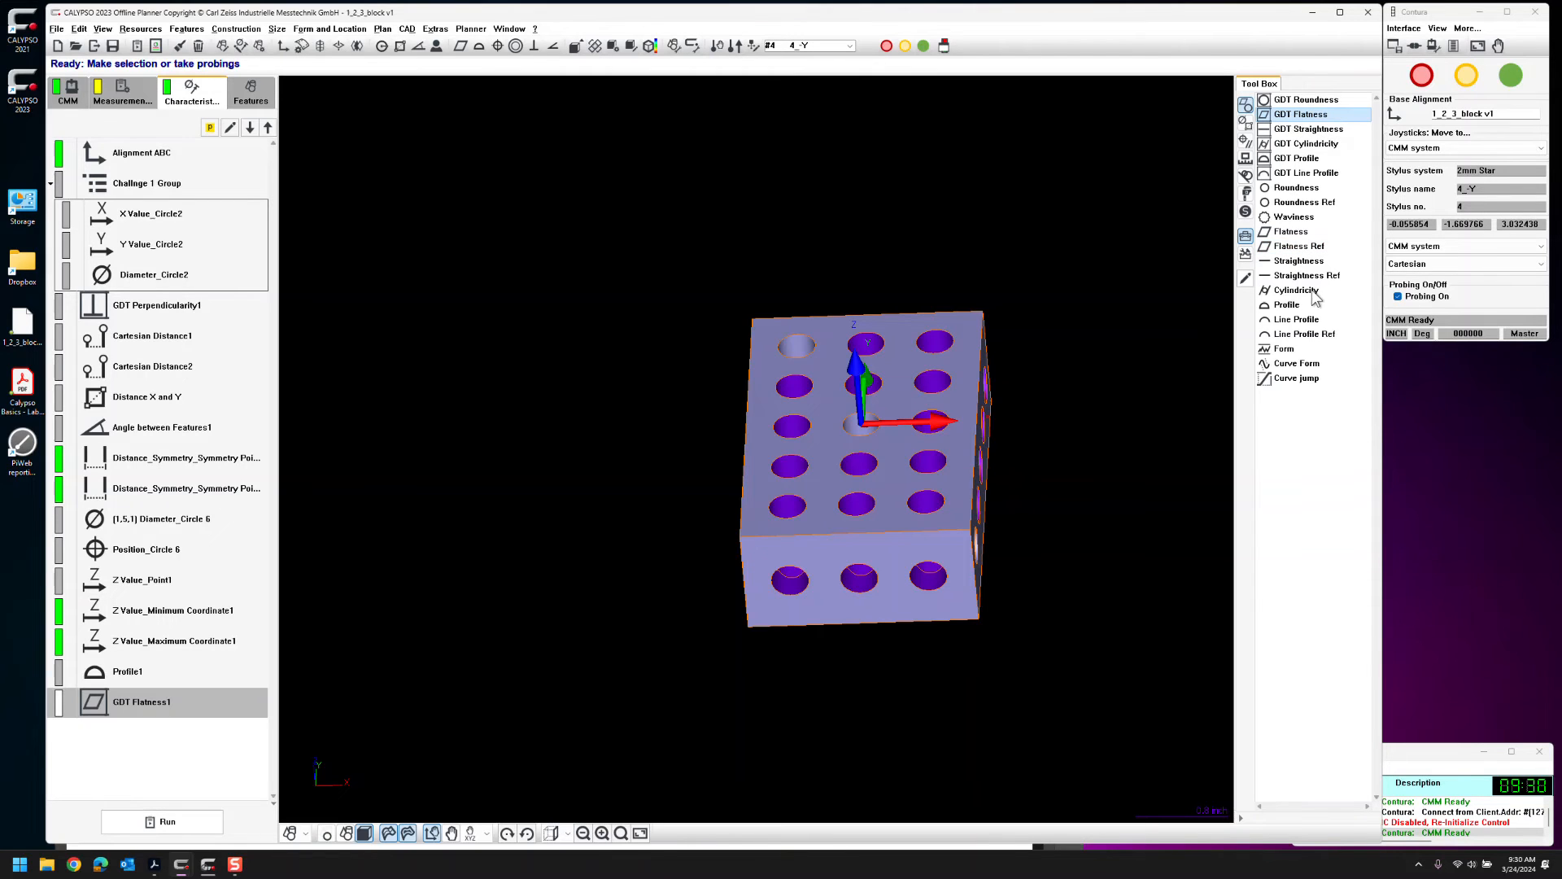
double_click(1289, 233)
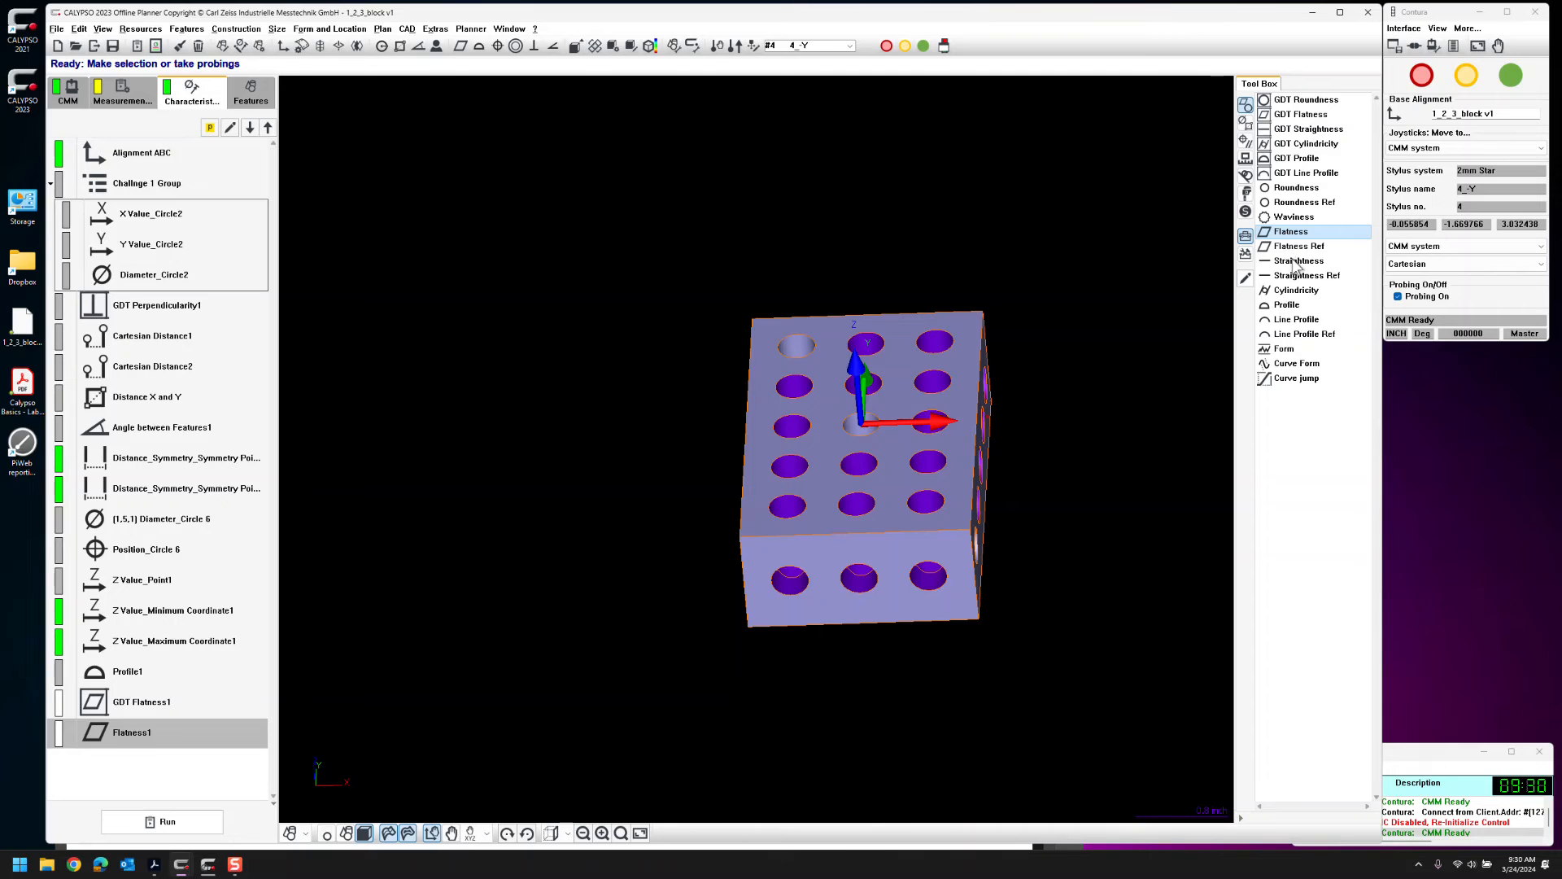
double_click(1296, 247)
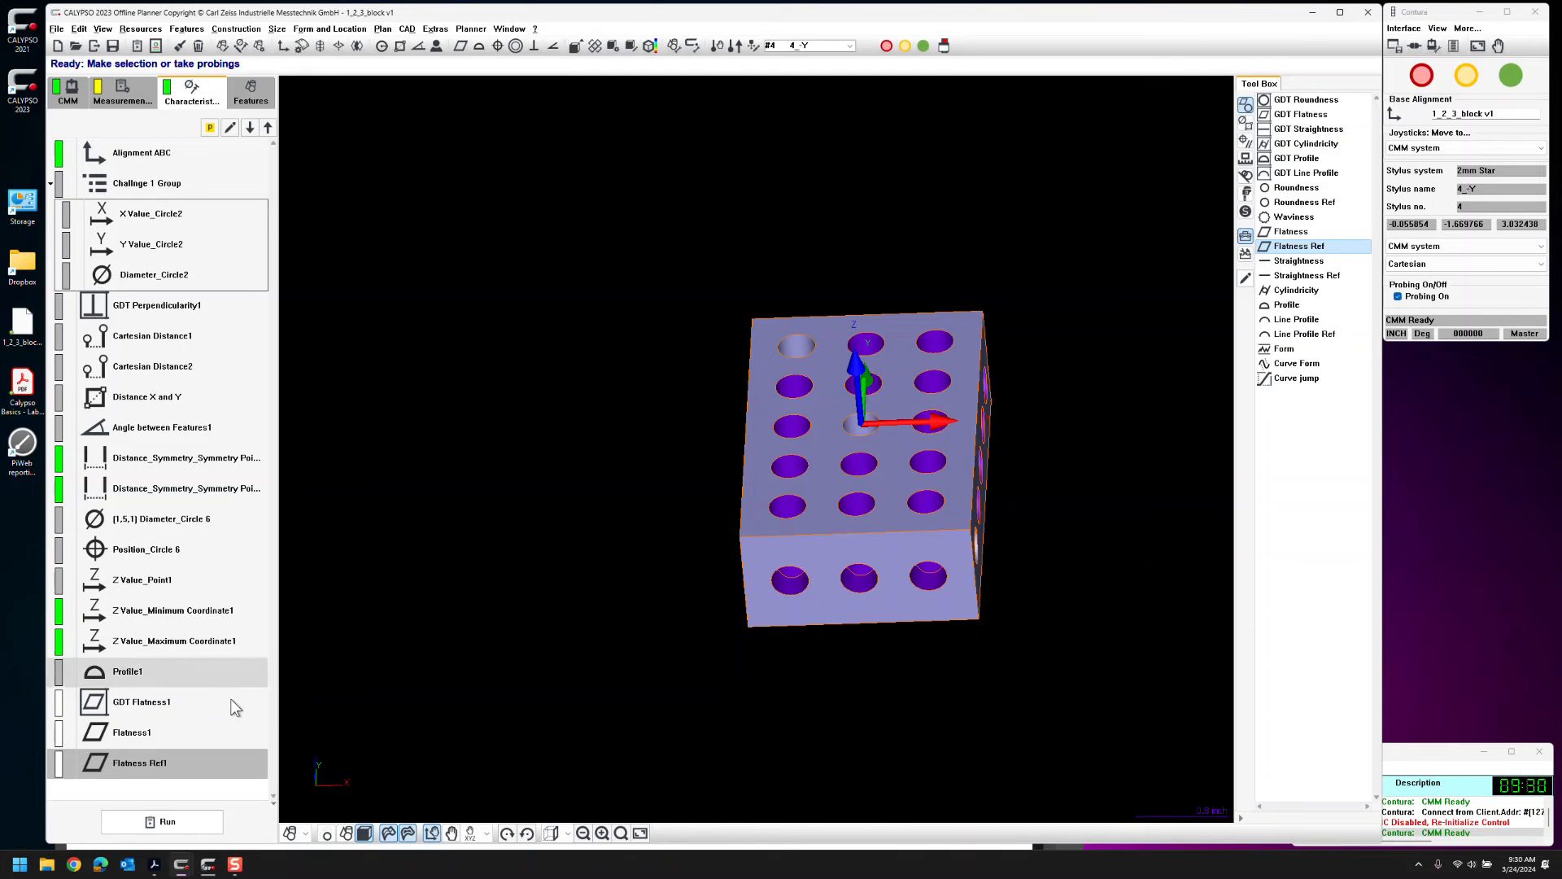
Open GDT Flatness1 and assign Plane A as its feature
double_click(171, 708)
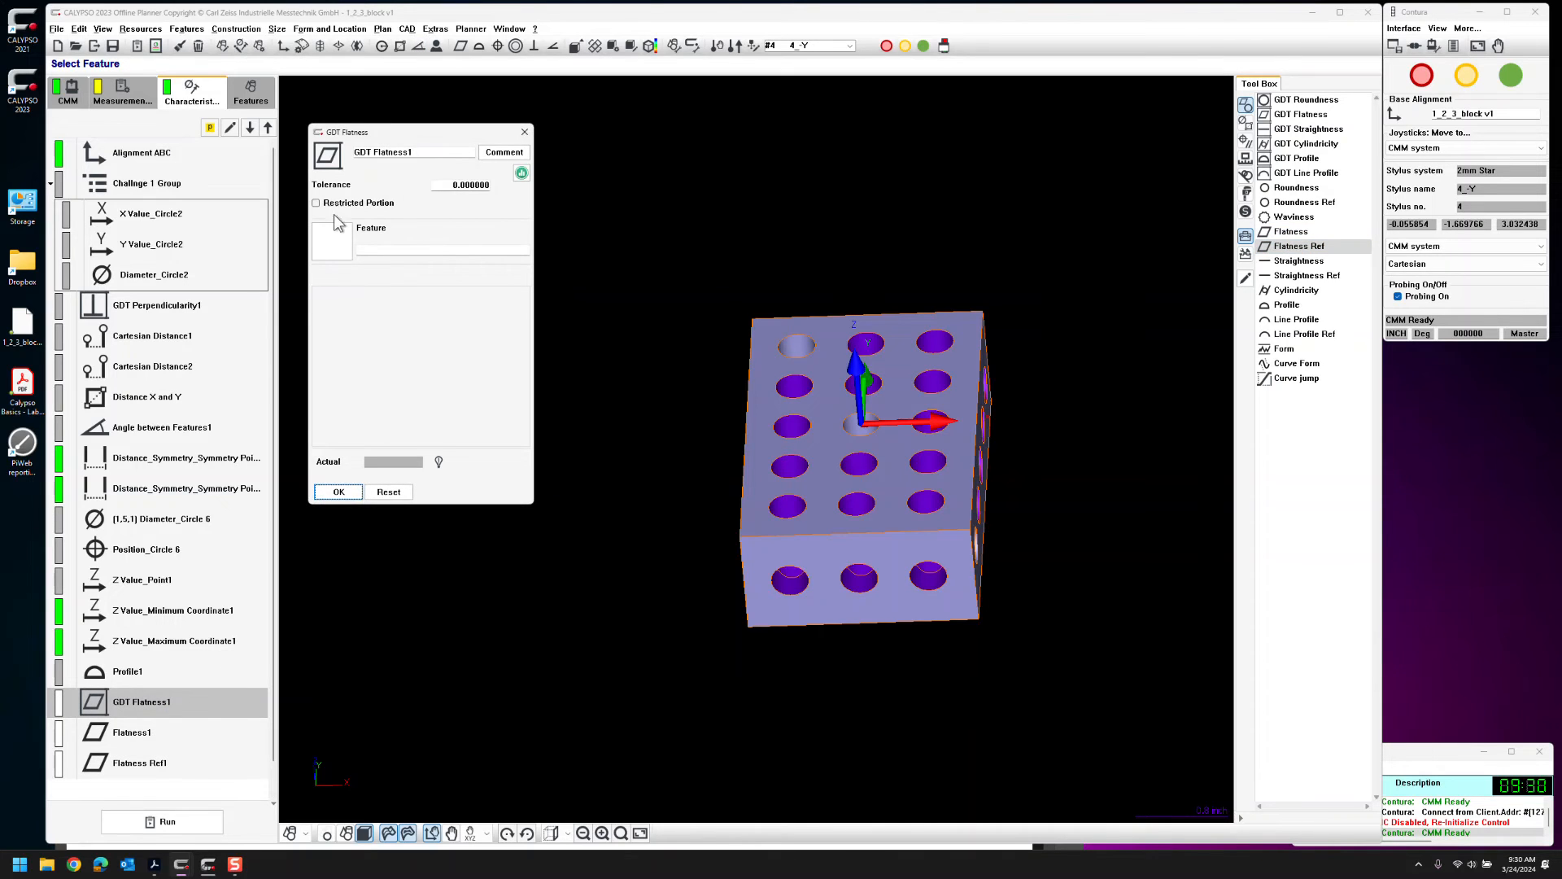
left_click(332, 242)
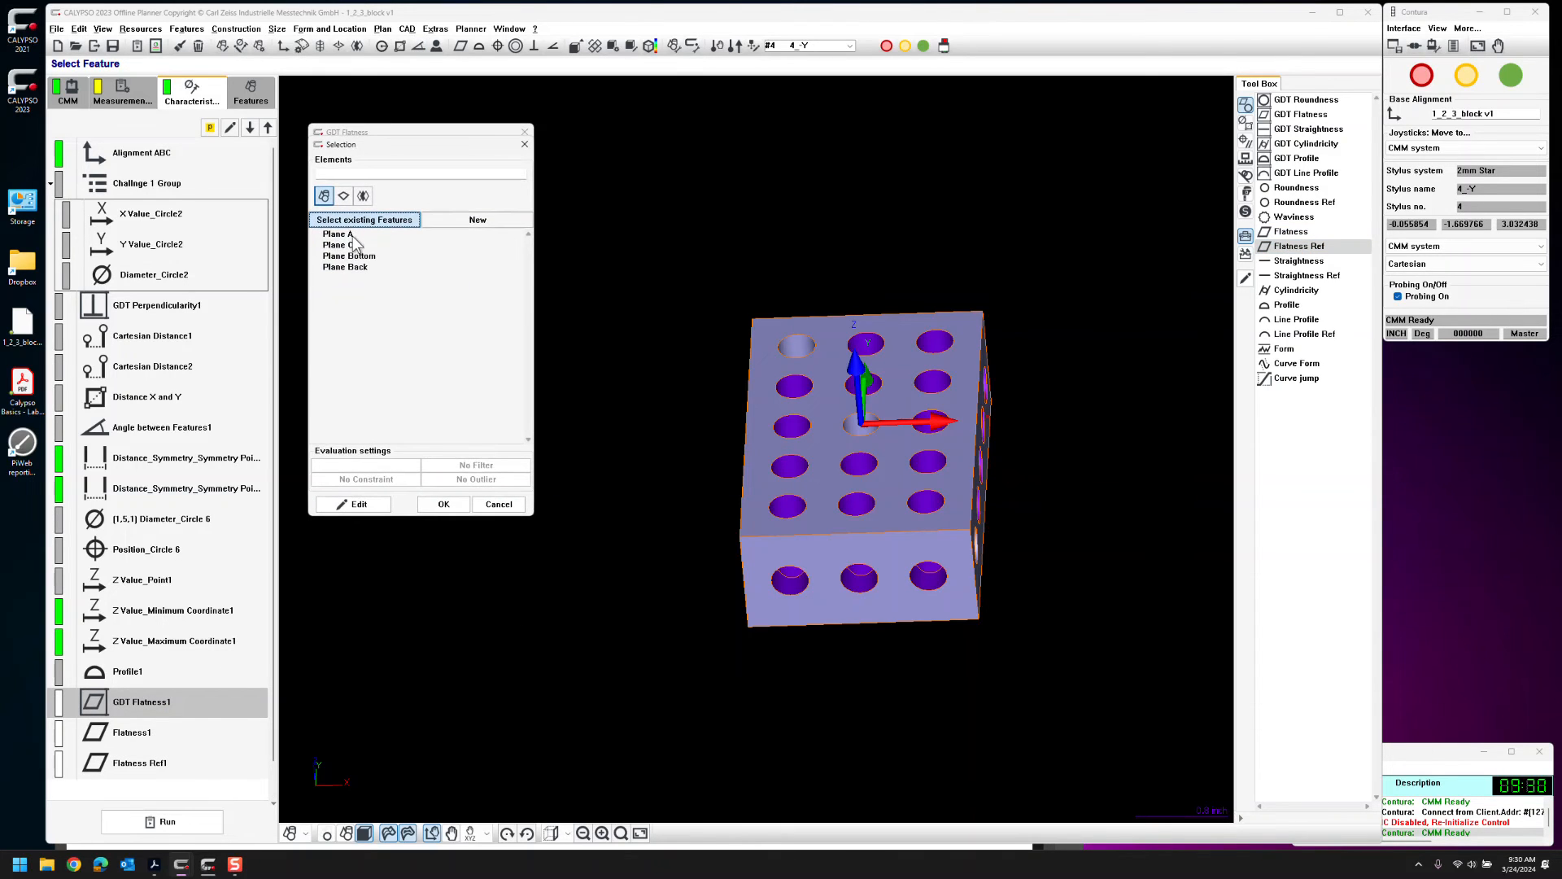
double_click(353, 236)
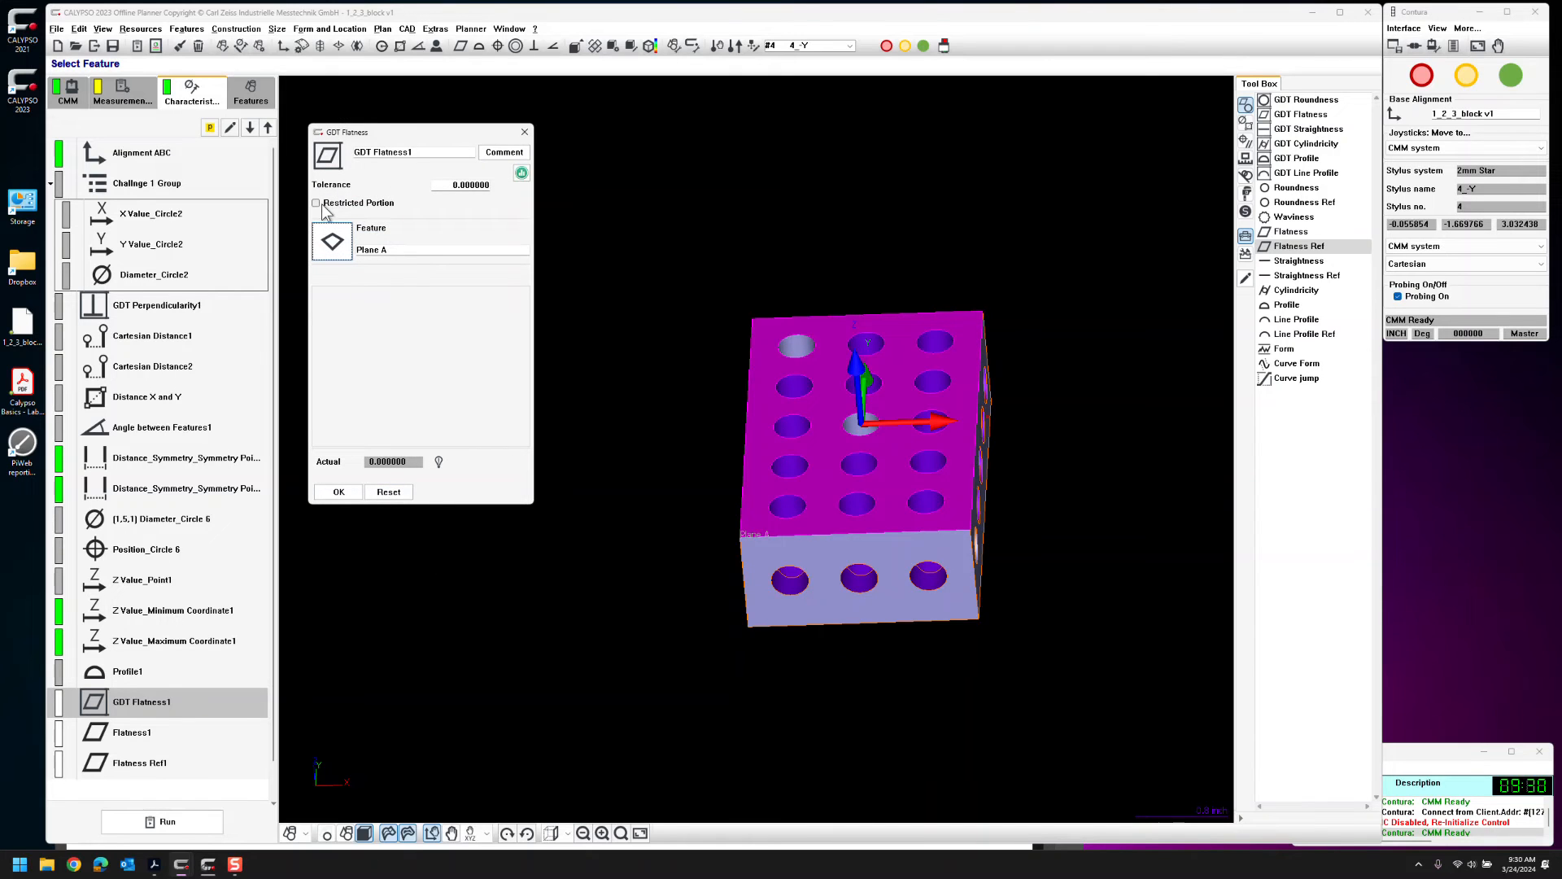
Try the Restricted Portion option of GDT Flatness1 and review its orientation plane and deviation output settings
left_click(315, 203)
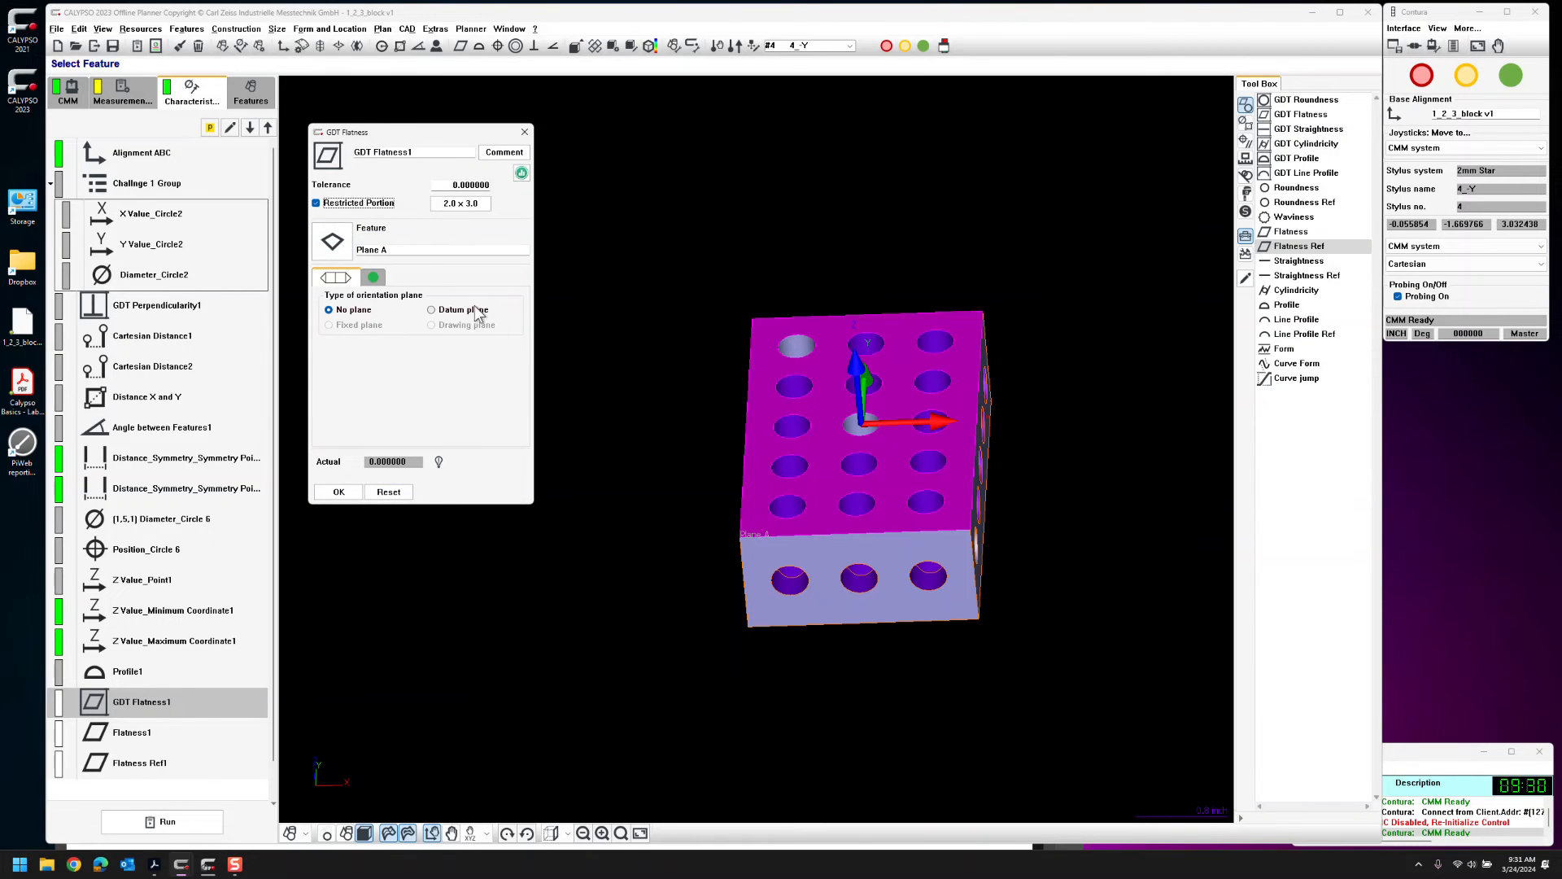
left_click(374, 276)
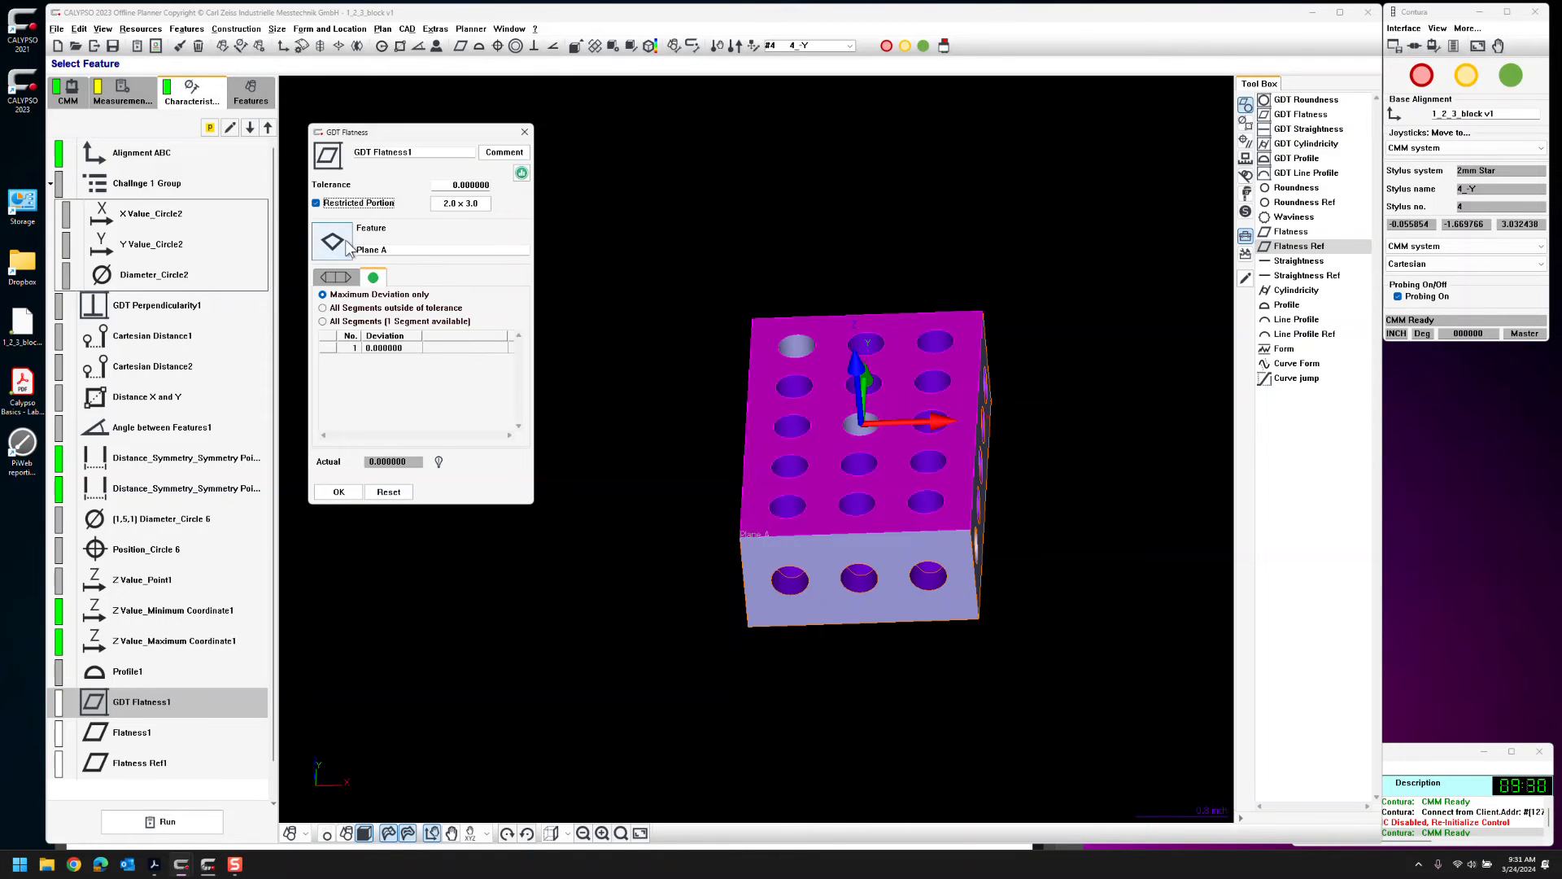
left_click(317, 204)
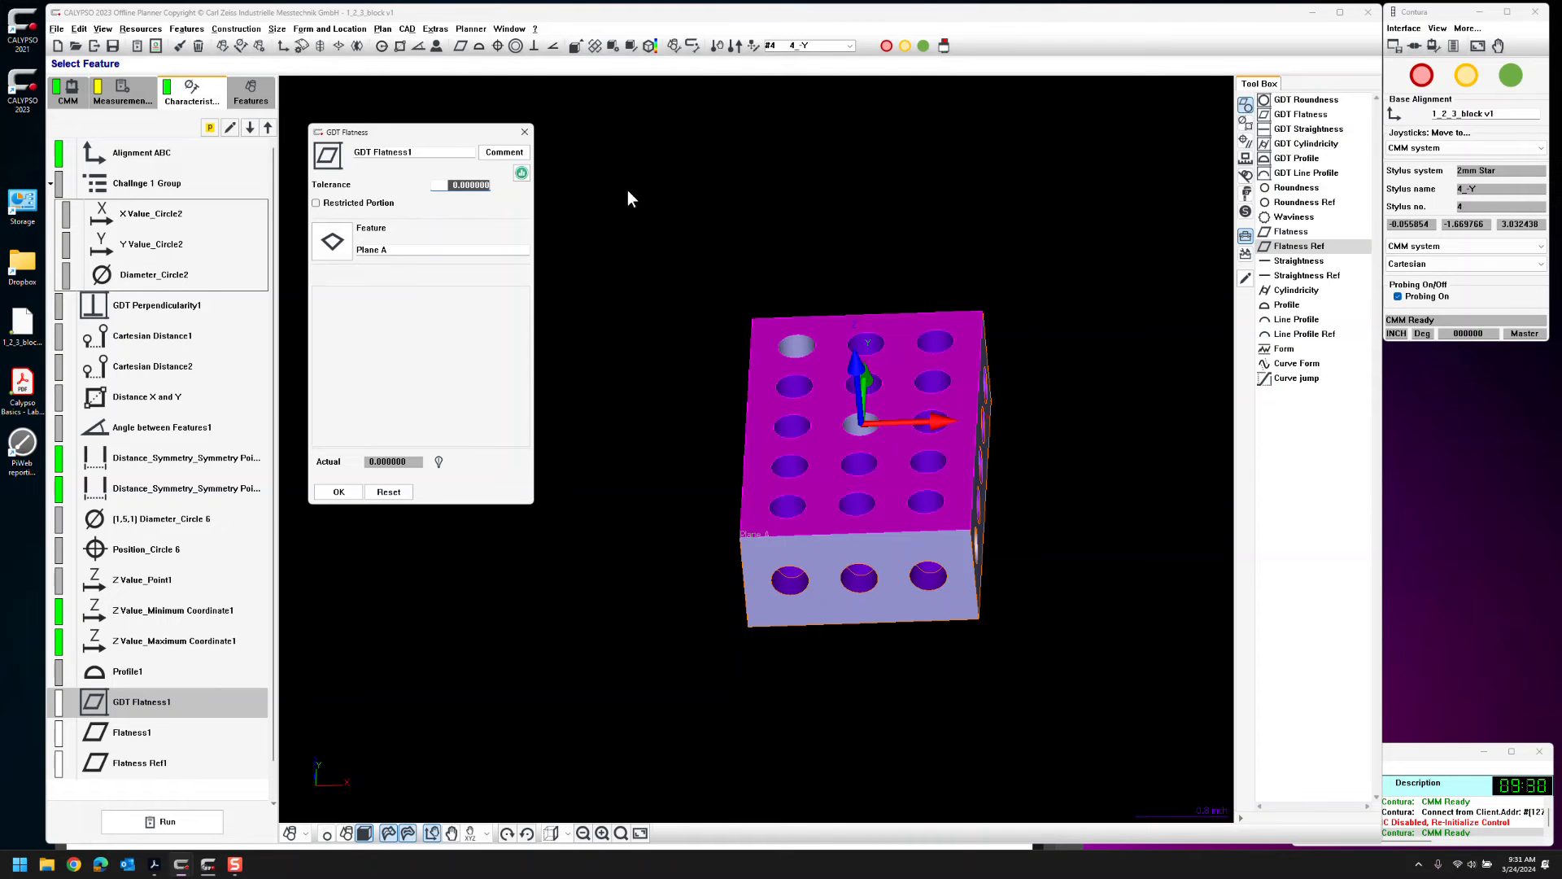
Look up the top-plane flatness tolerance in the Lab 3 PDF and set GDT Flatness1's tolerance to .0001
left_click(155, 865)
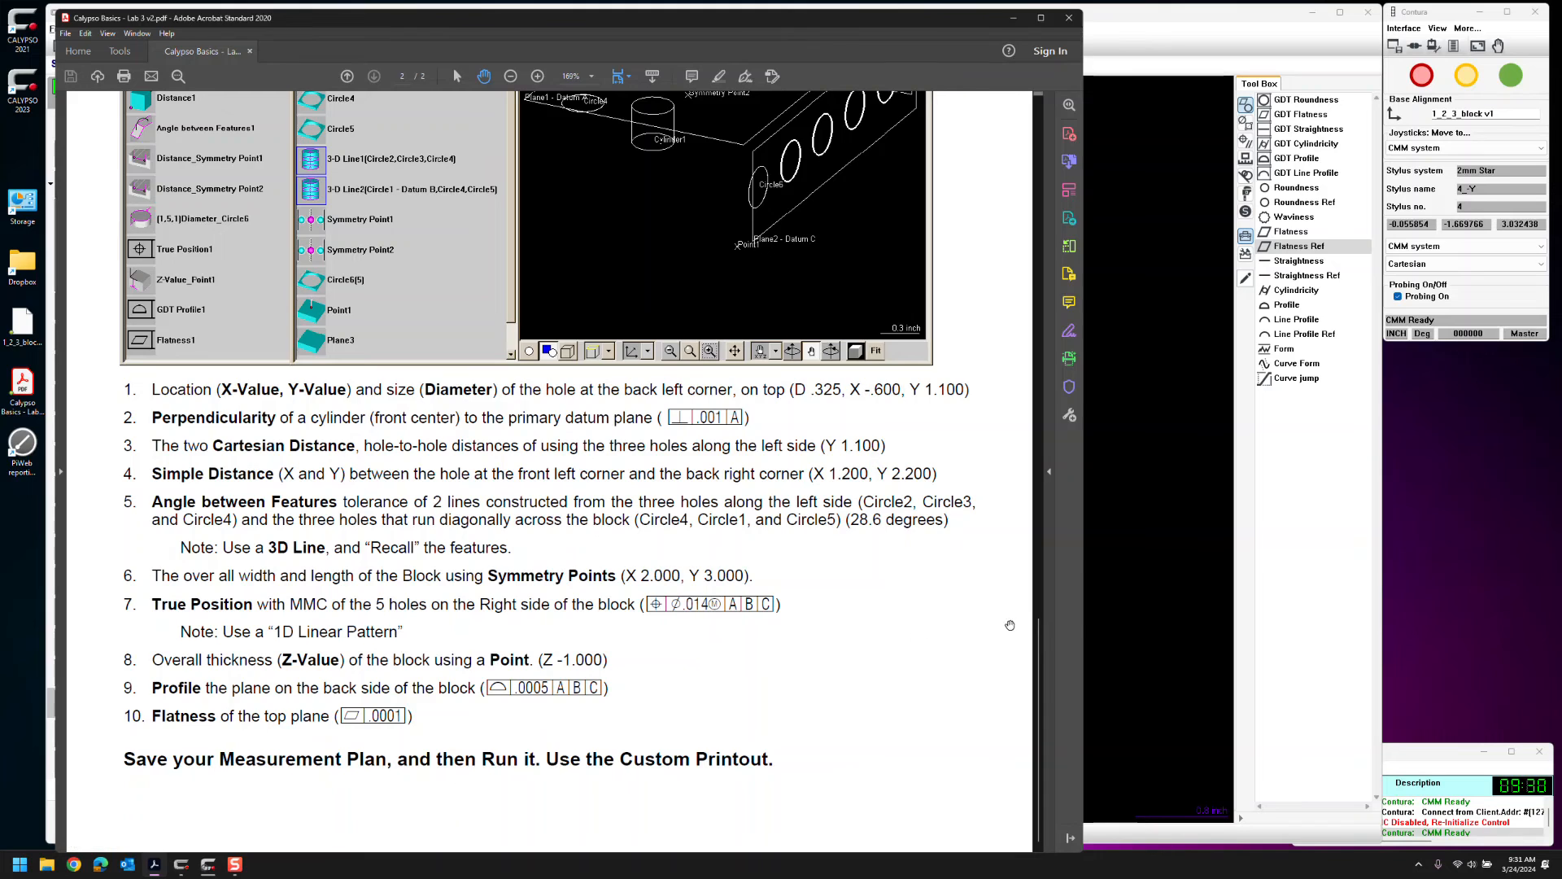
left_click(1131, 631)
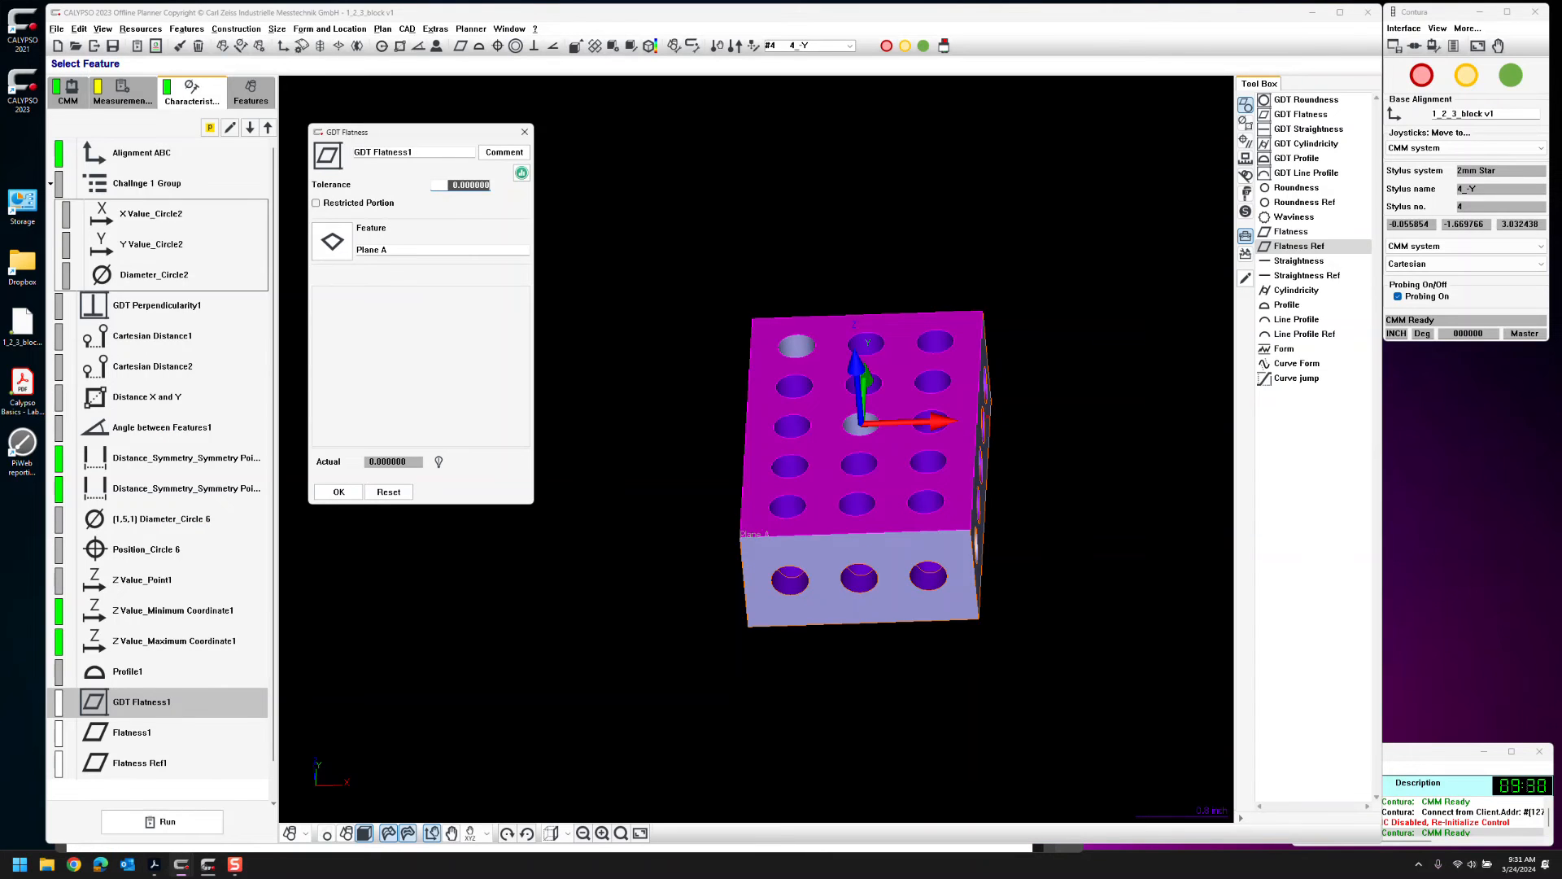
type(".000100")
key("Tab")
Set the PiWeb reporting magnification factor of GDT Flatness1 to 500 and accept the characteristic
left_click(522, 173)
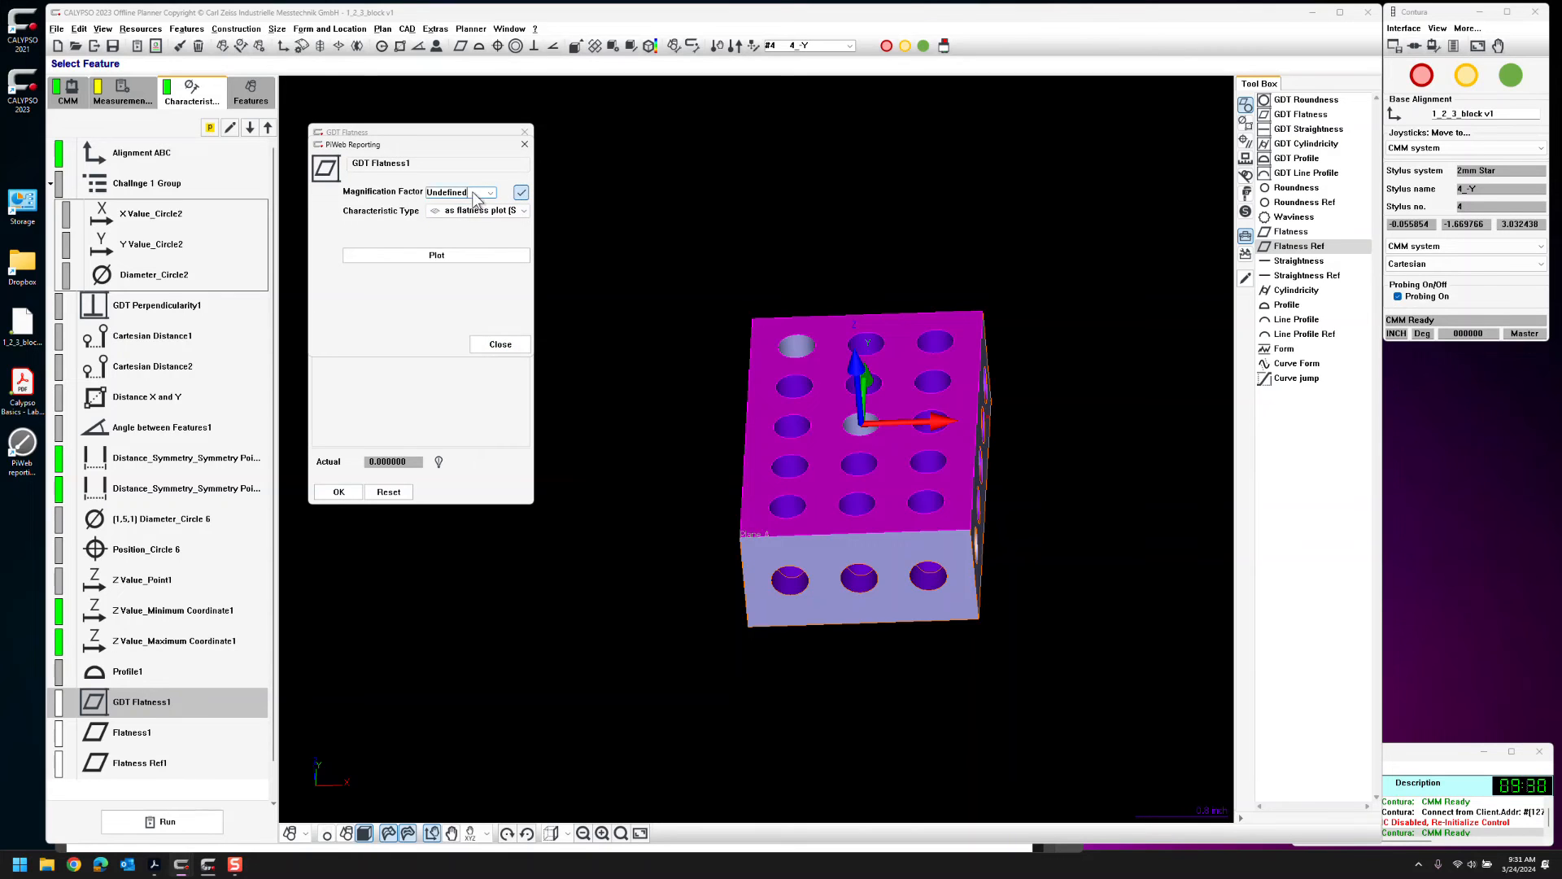
type("500")
left_click(489, 346)
left_click(338, 492)
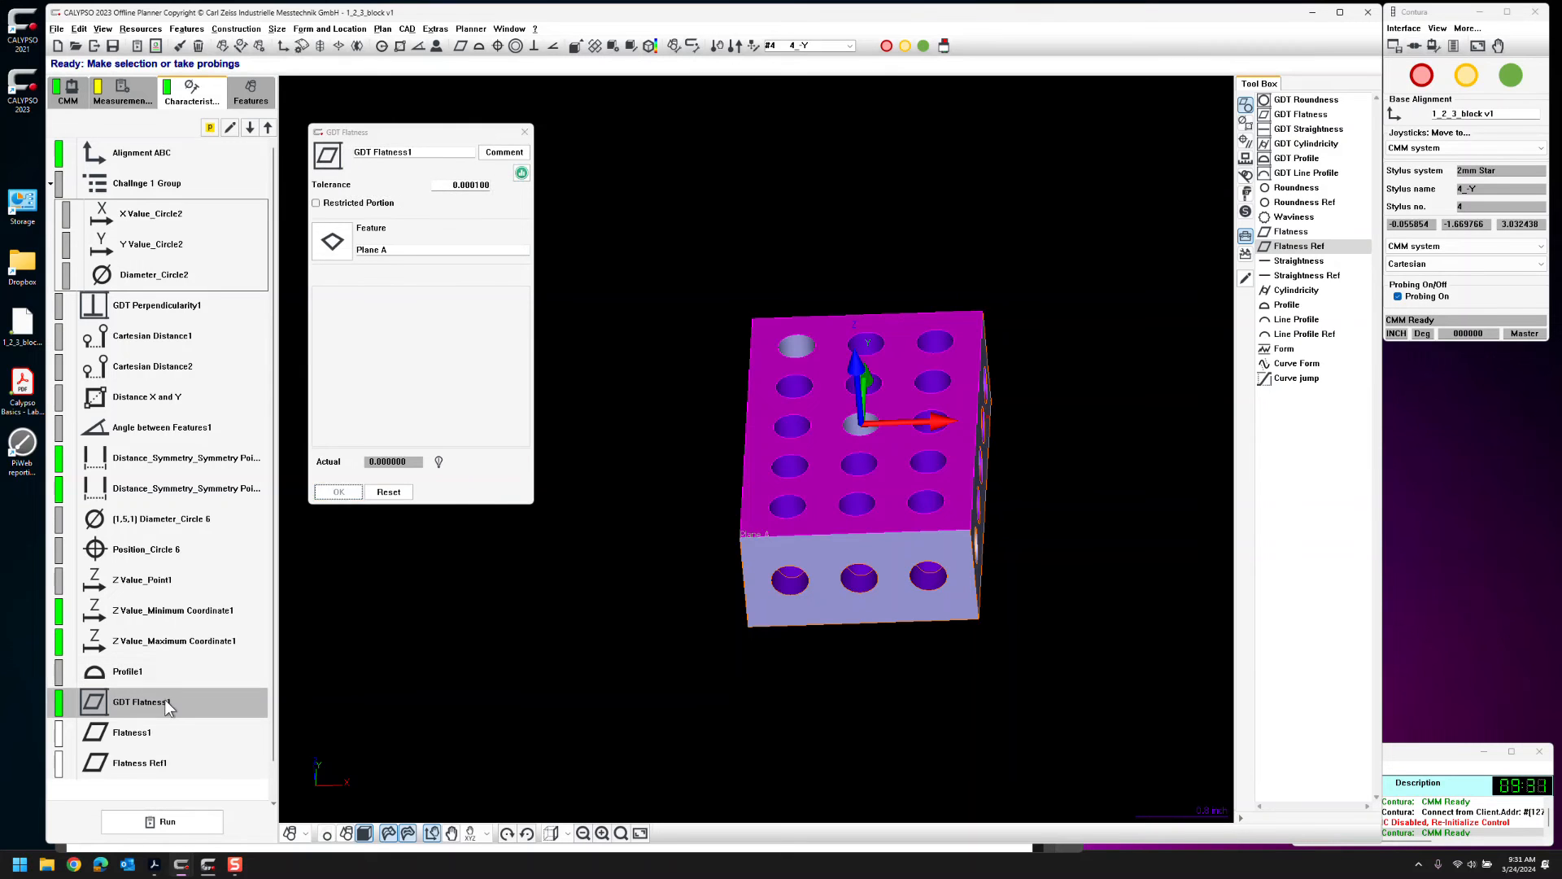
Assign Plane A to Flatness1, enter its flatness tolerance, and accept the characteristic
double_click(165, 736)
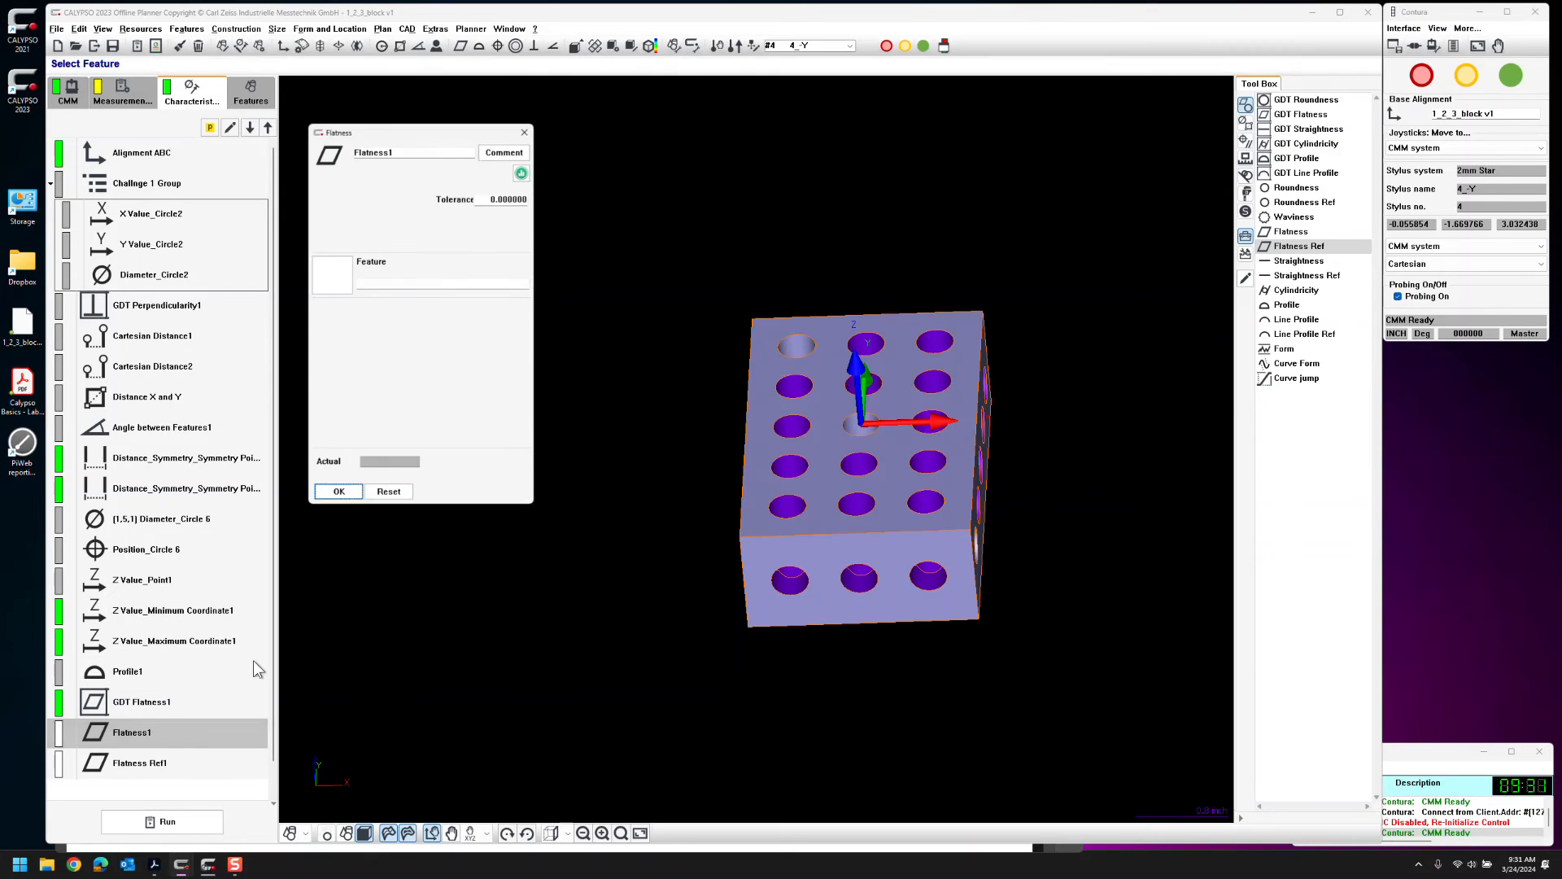
left_click(338, 274)
double_click(354, 237)
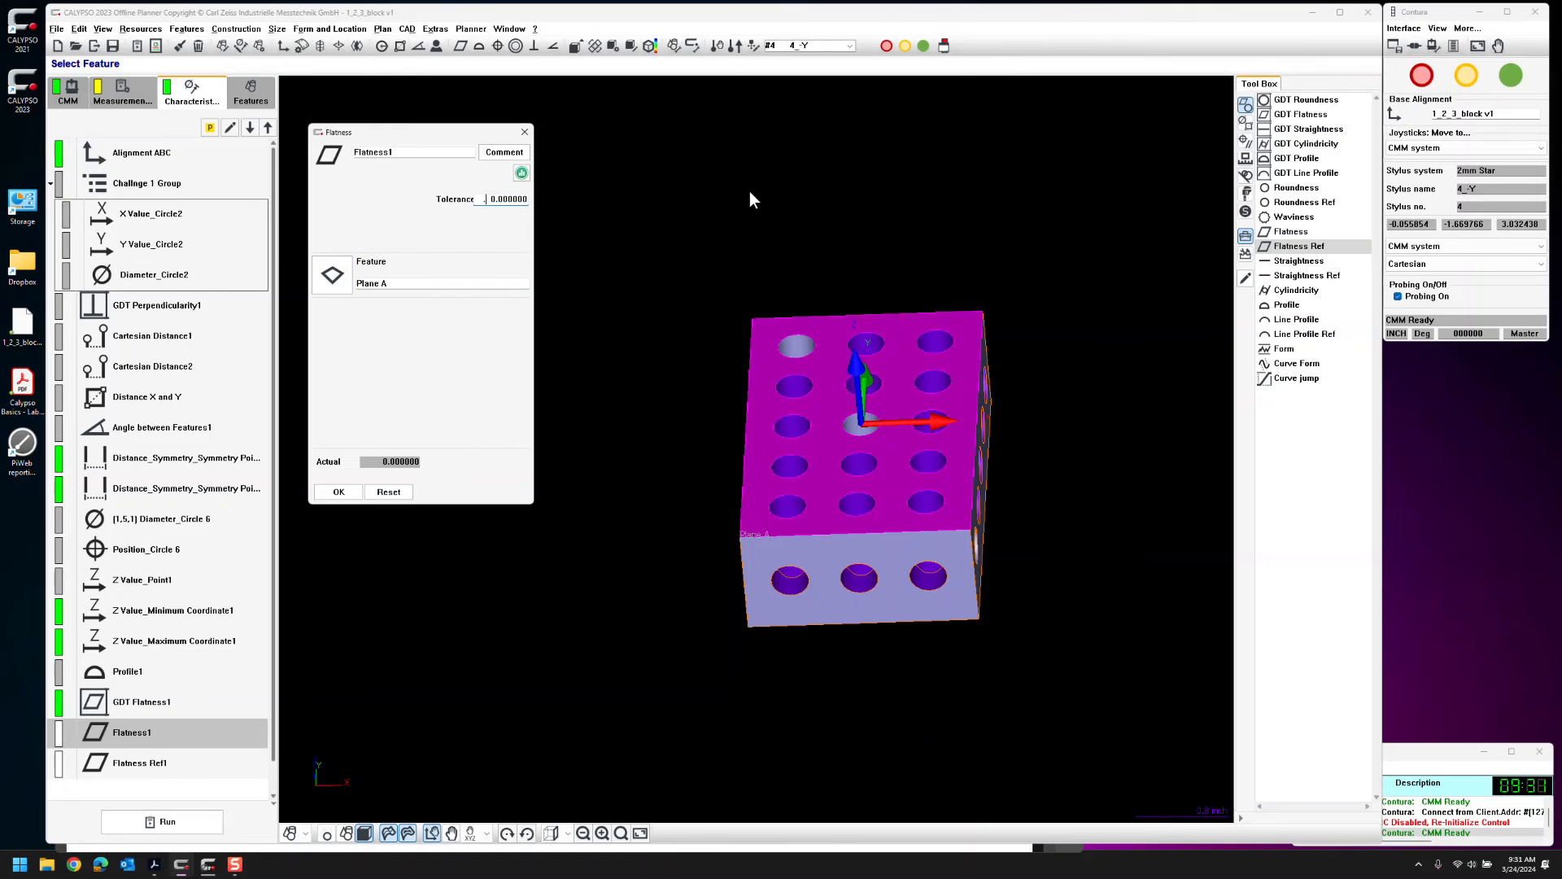
key("Tab")
key("Tab")
key("BackSpace")
type(".00")
key("Tab")
key("Tab")
left_click(337, 492)
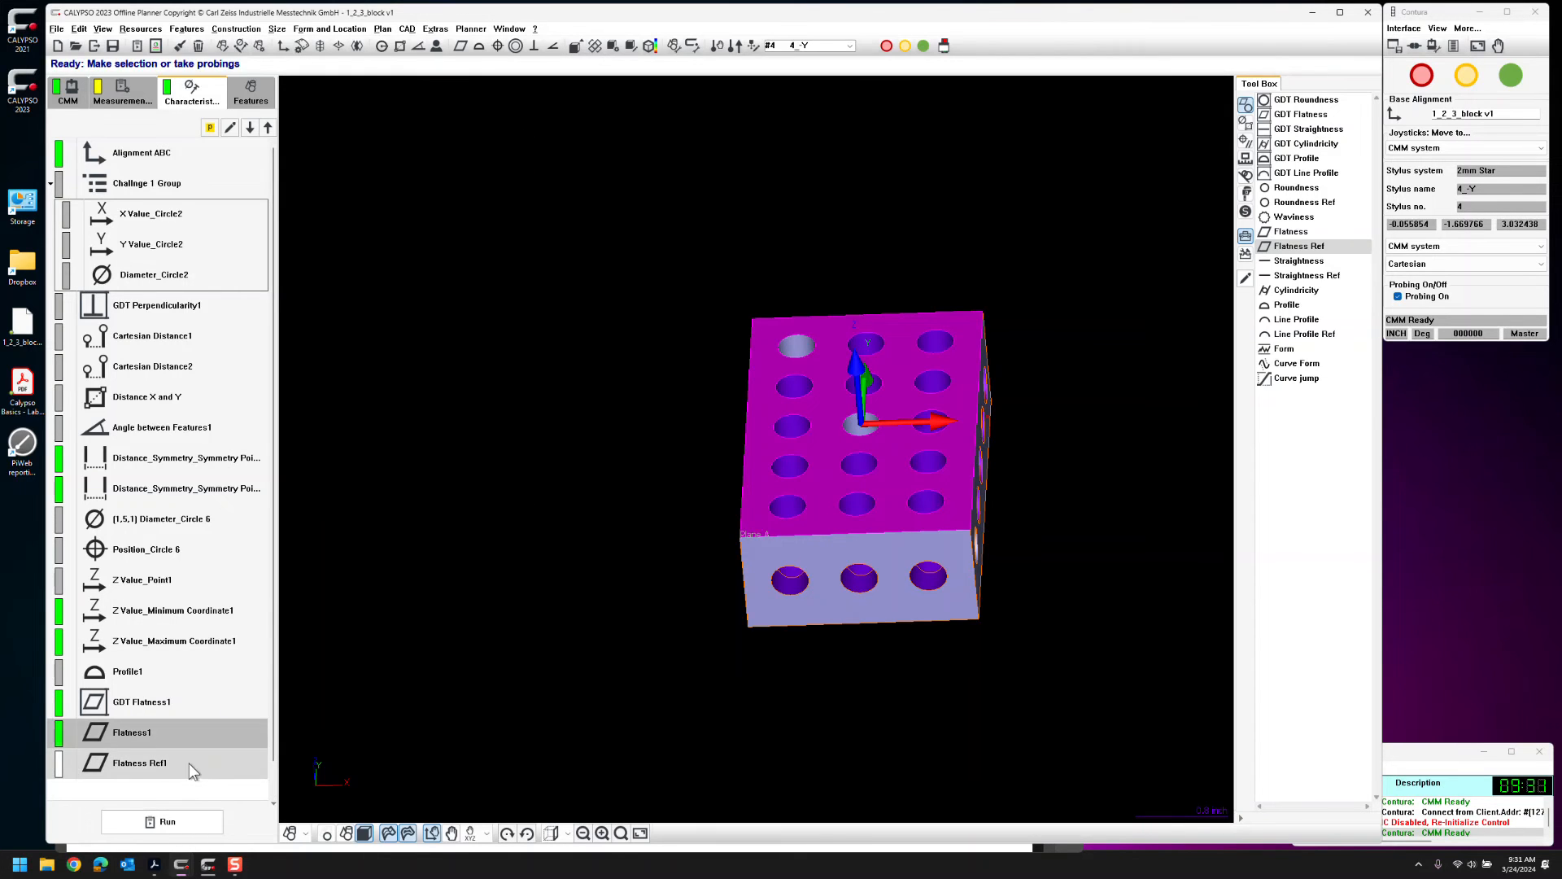
Assign Plane A to Flatness Ref1 and set its tolerance to 0.00001
double_click(188, 763)
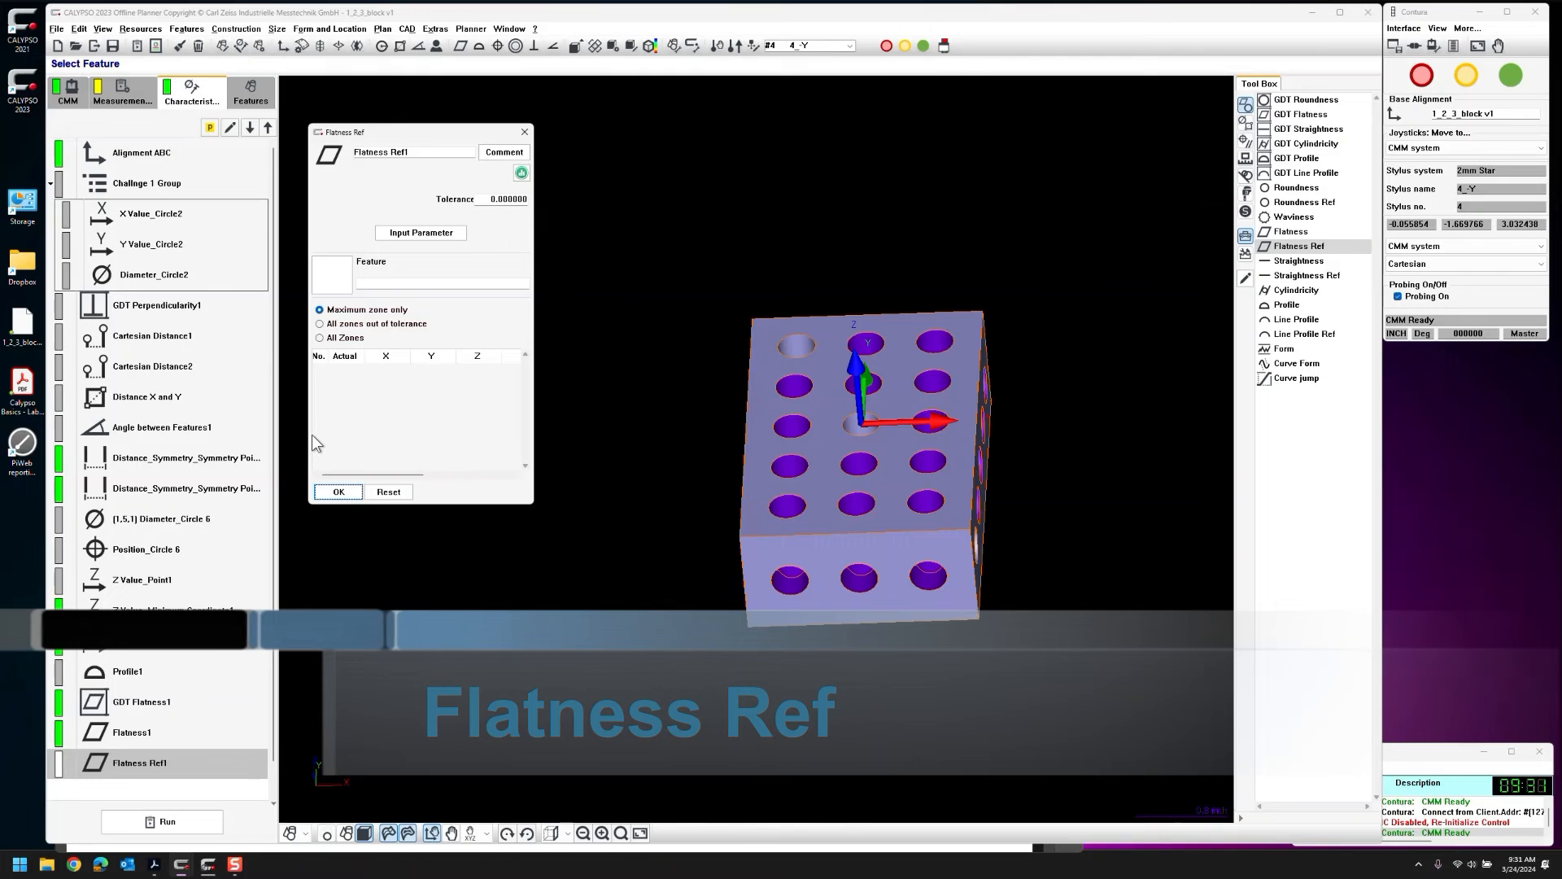
left_click(334, 273)
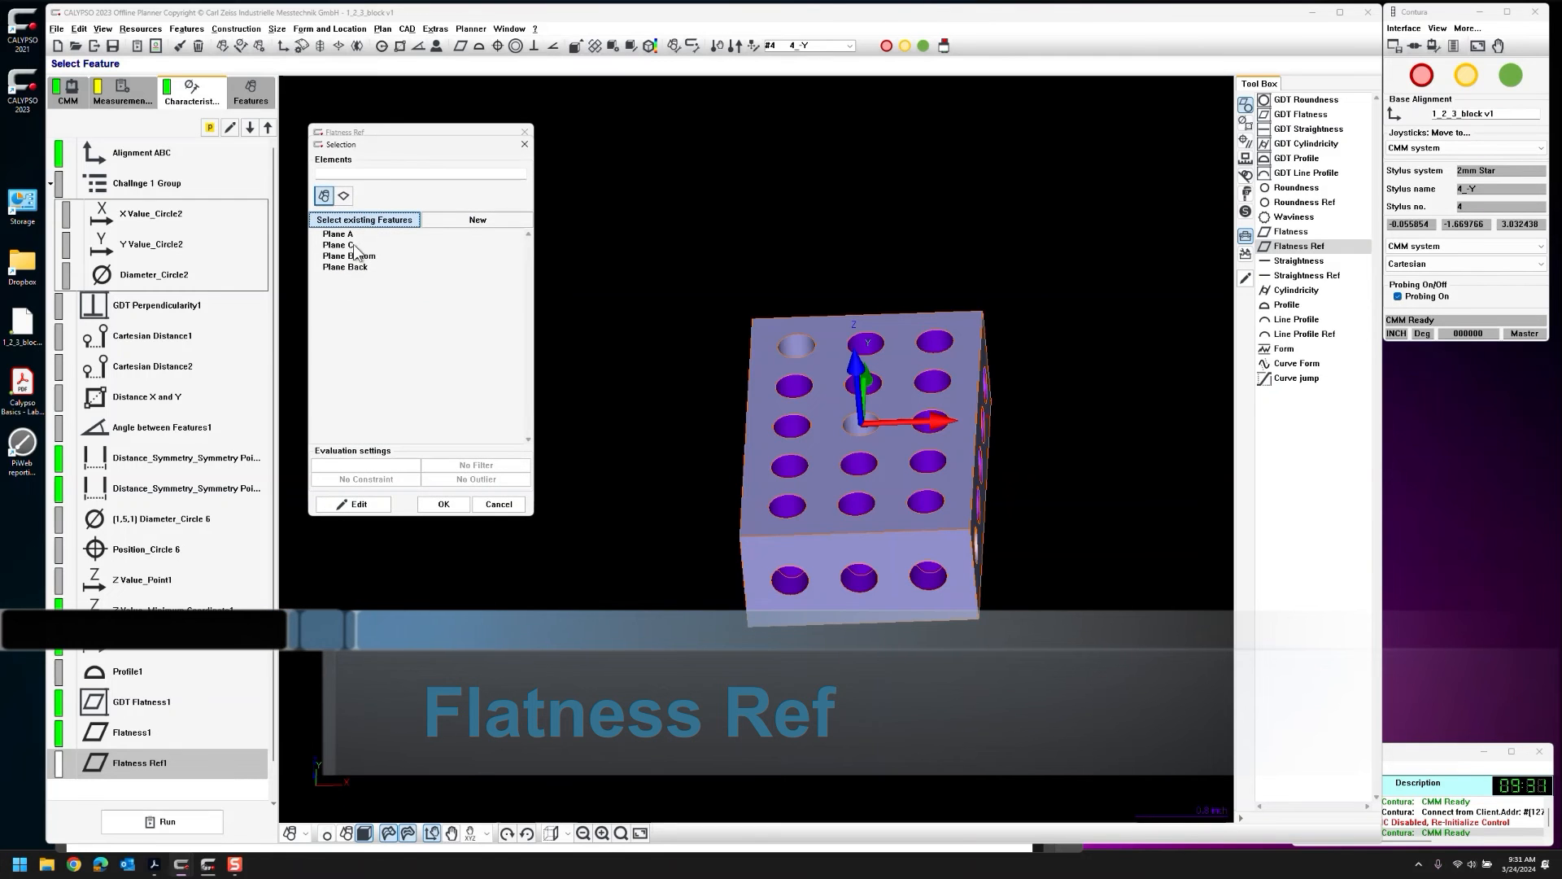
left_click(443, 503)
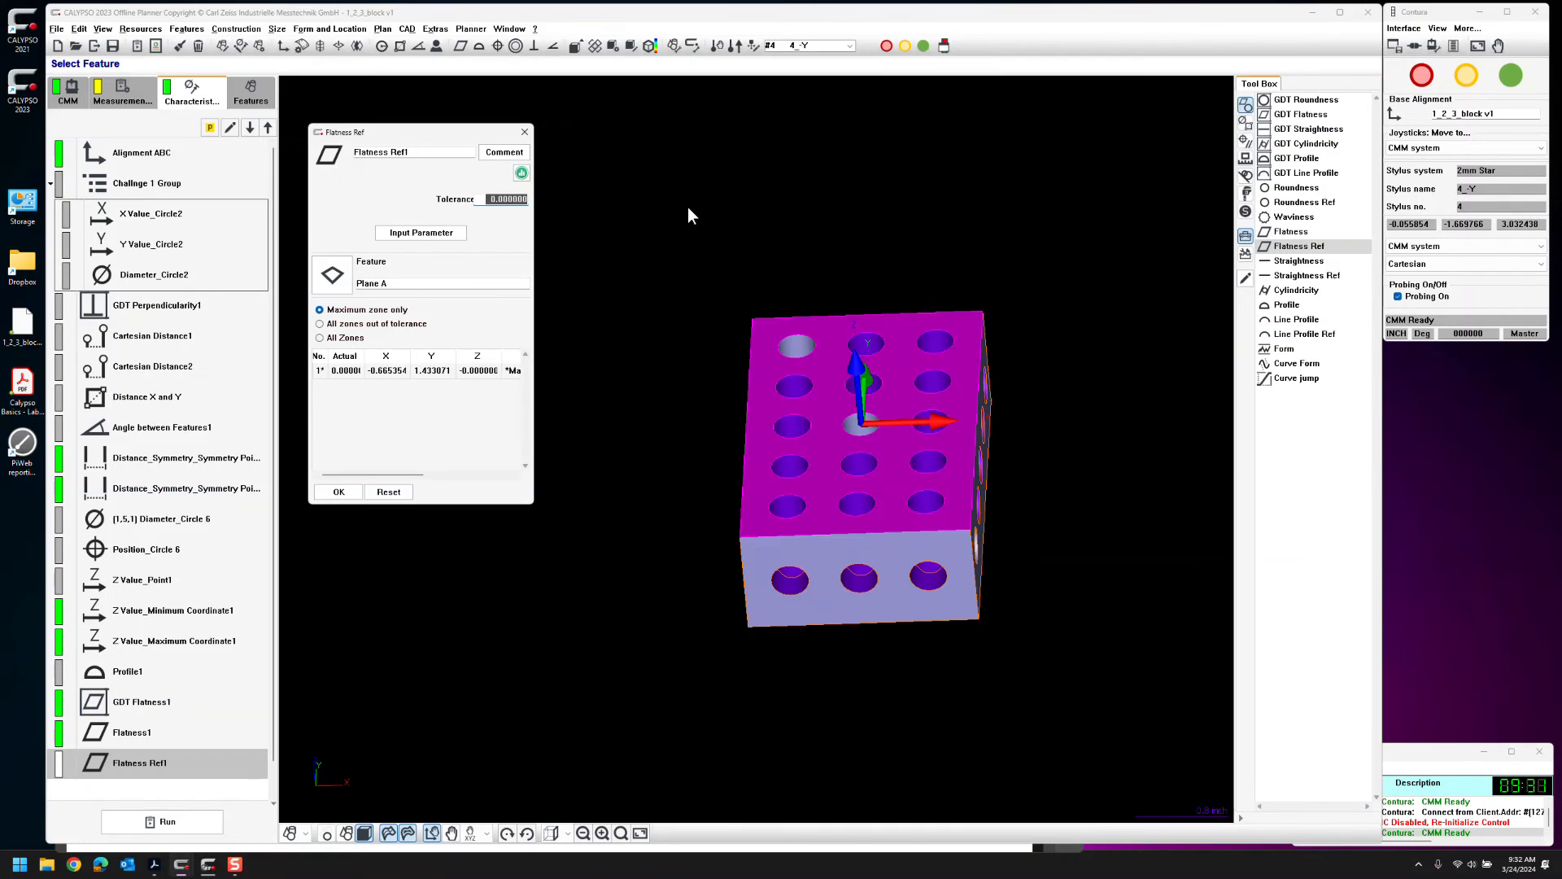
type("0.00001")
key("Tab")
left_click(508, 200)
Set Flatness Ref1's zone size to 1 by 1, raise the overlapping of rectangles to its maximum, and accept the characteristic
left_click(428, 236)
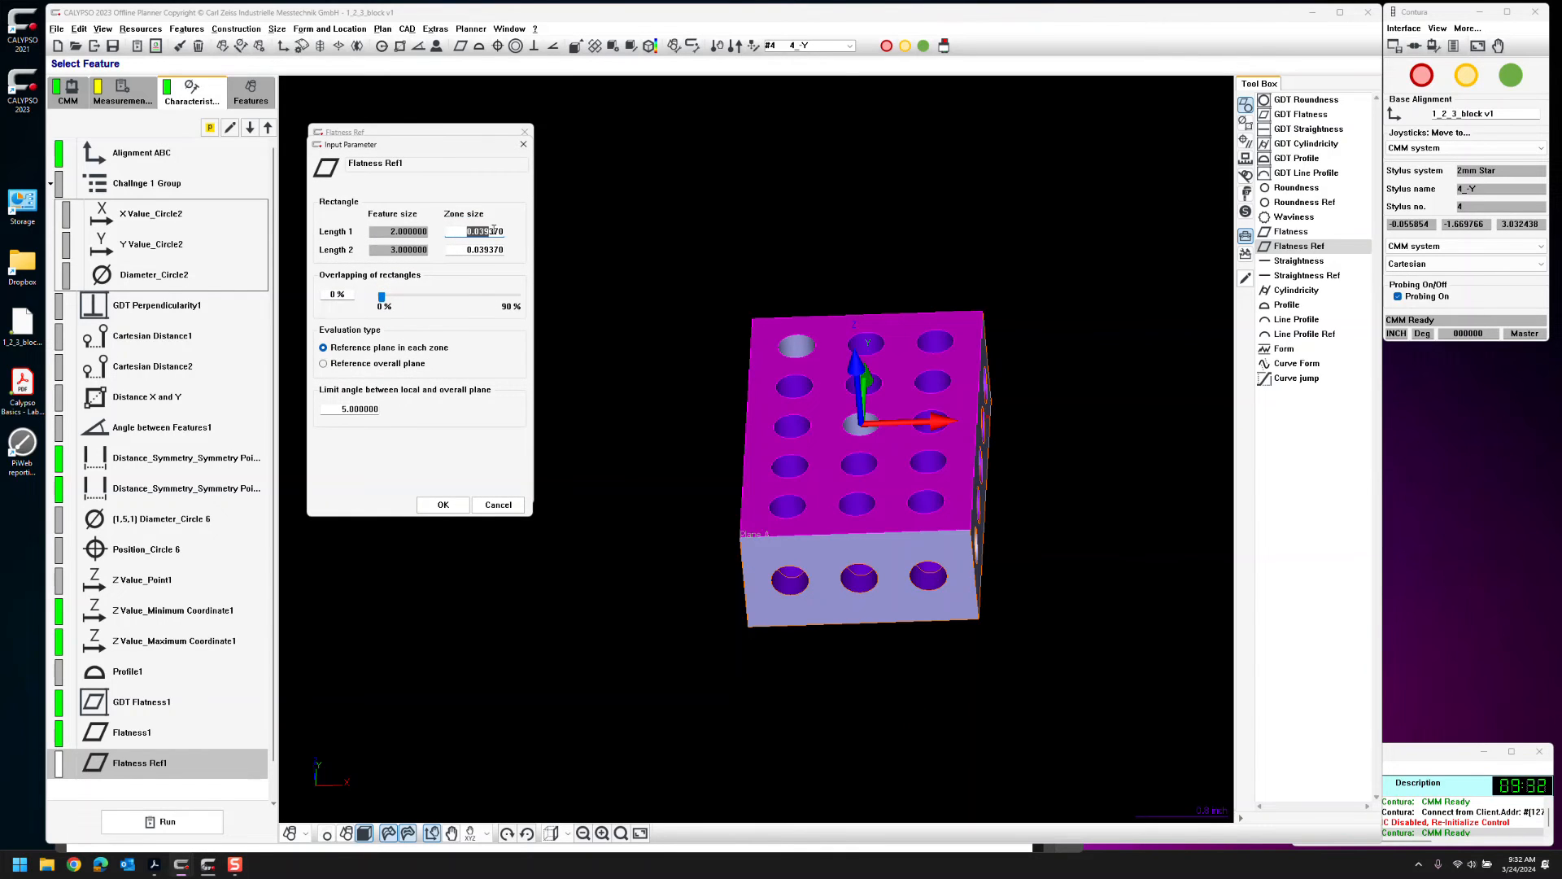
type("1")
key("Tab")
type("1")
key("Tab")
left_click_drag(383, 299, 571, 291)
left_click(439, 508)
left_click(344, 491)
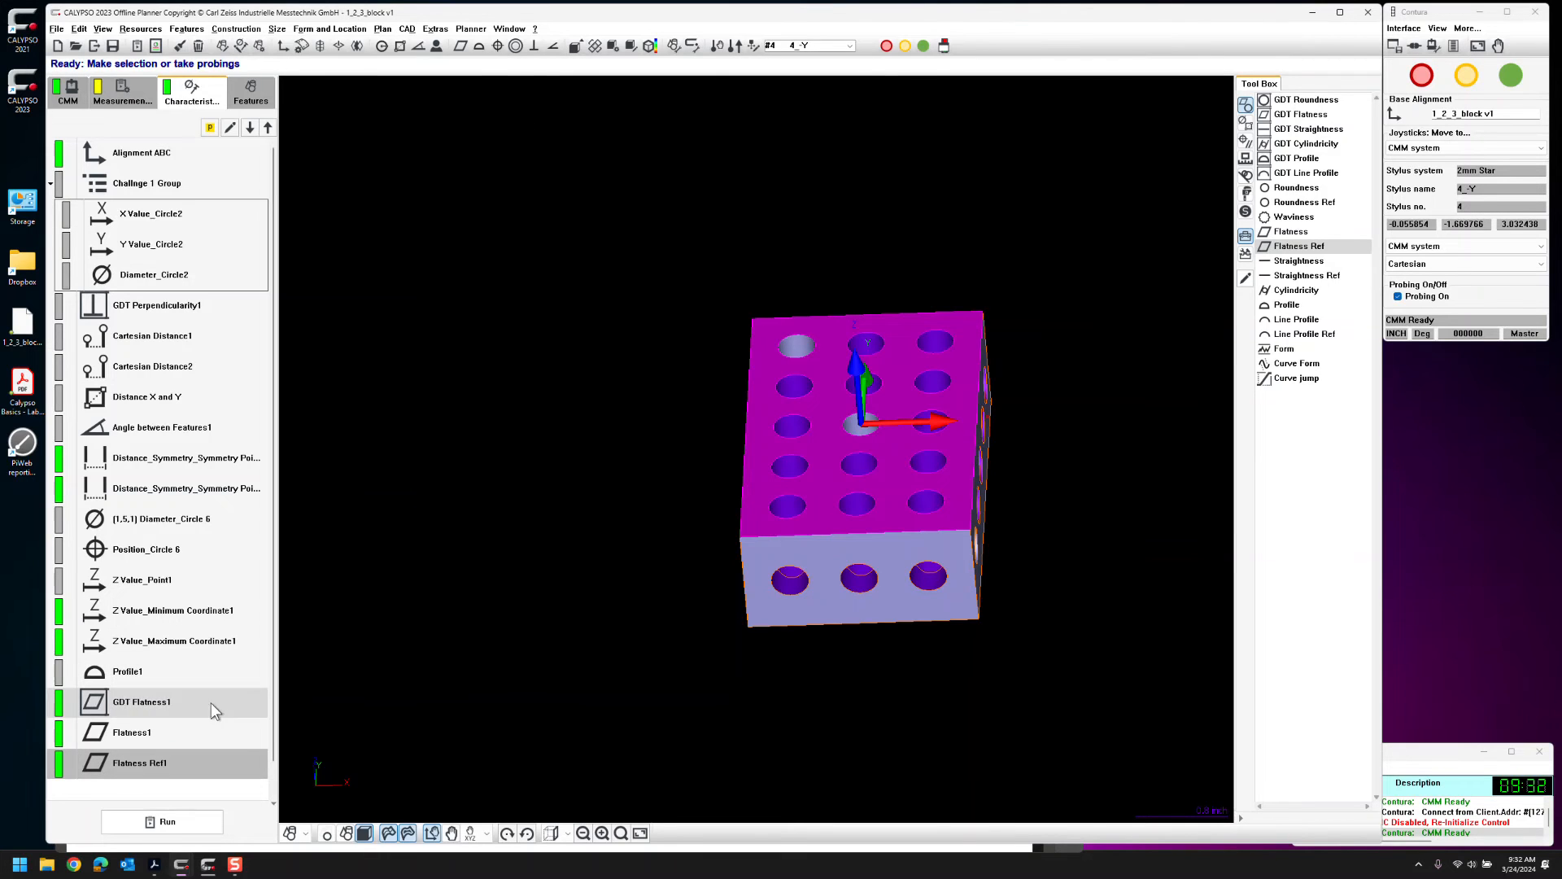
Check the Lab 3 instructions for the remaining requirements, and save the measurement plan
left_click(154, 865)
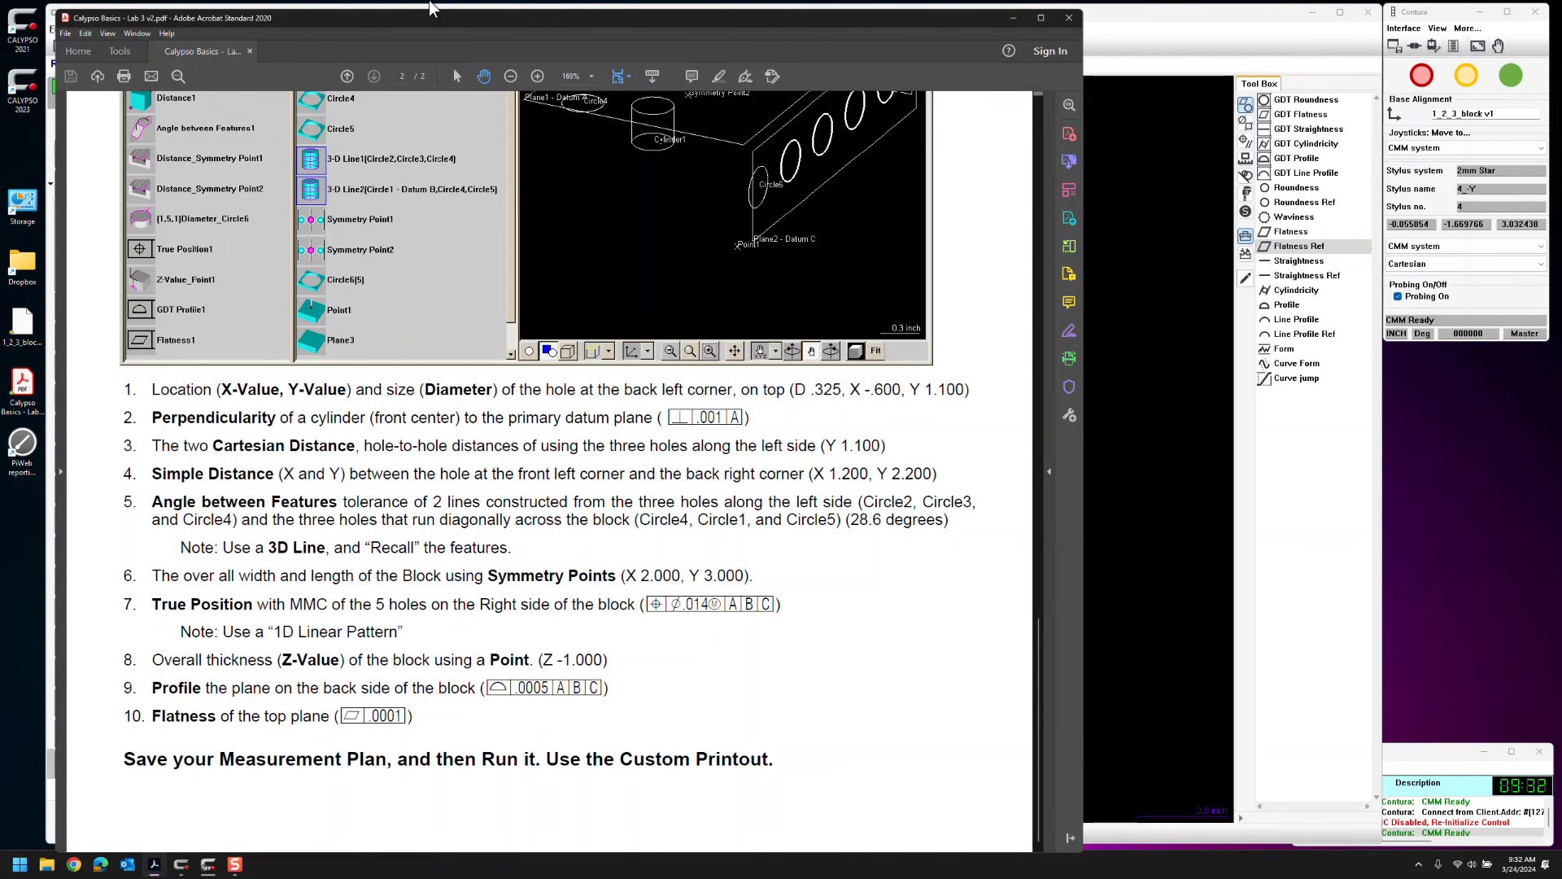
left_click(1013, 22)
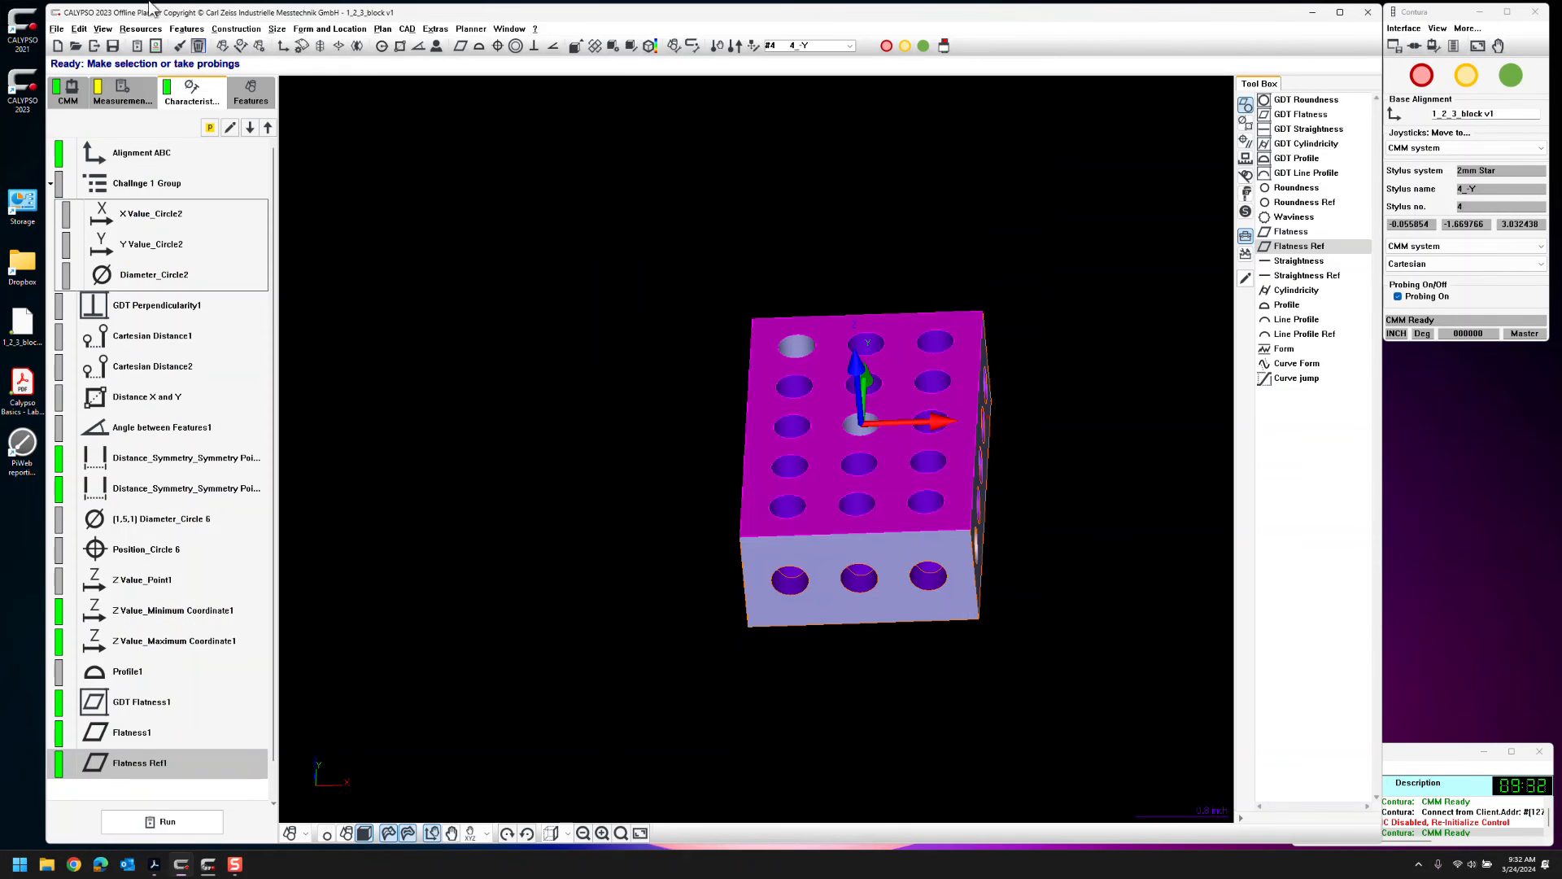
left_click(112, 47)
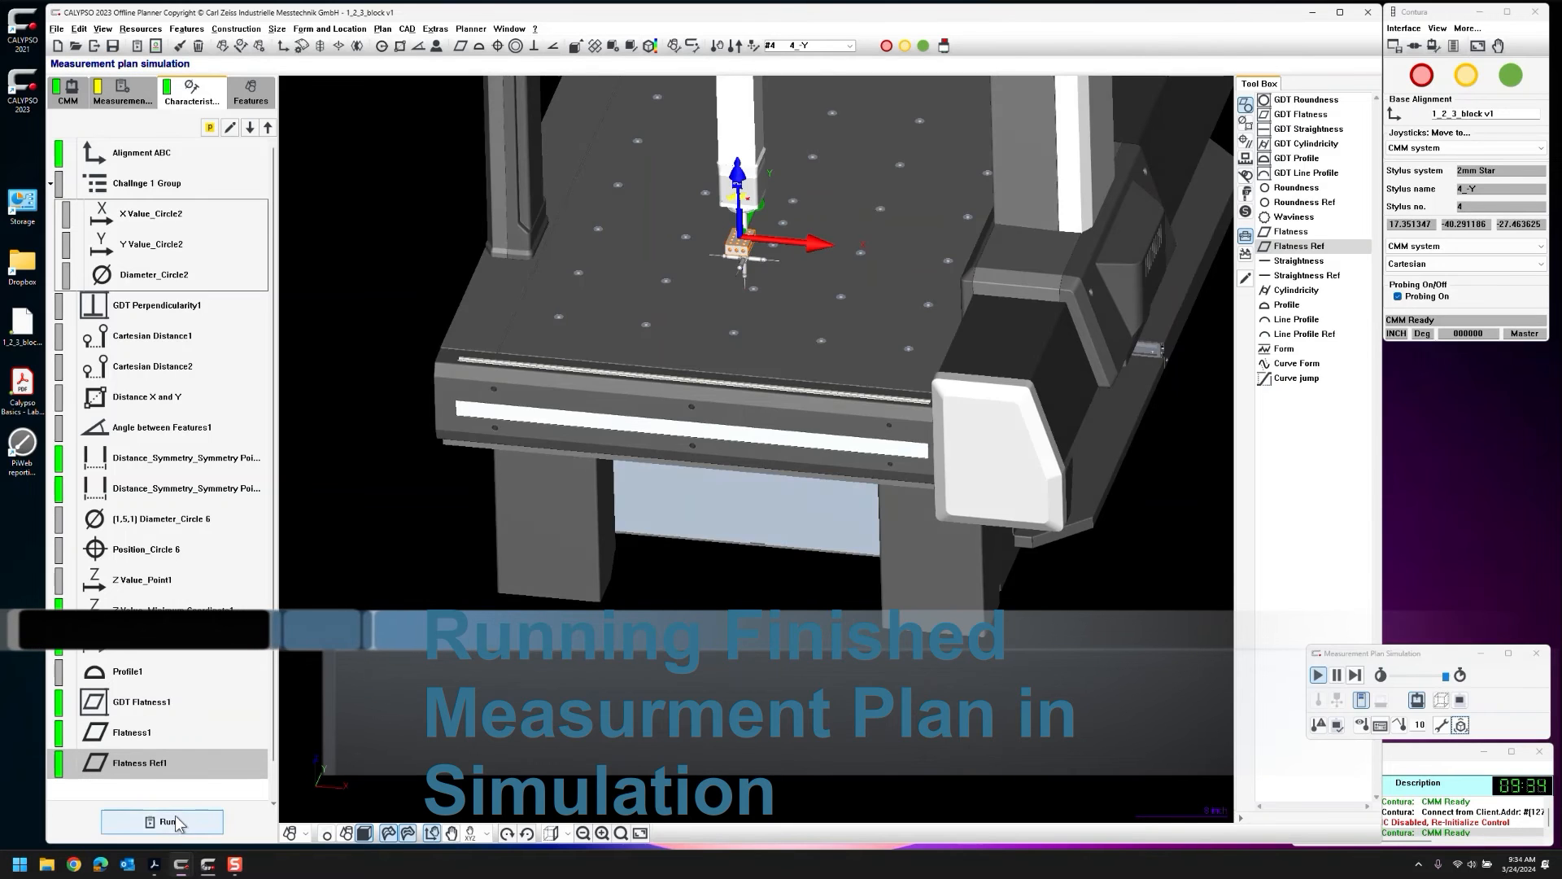
Run the measurement plan in simulation for all characteristics, with 1_2_3_block v1 as the base alignment and existing results cleared
left_click(173, 816)
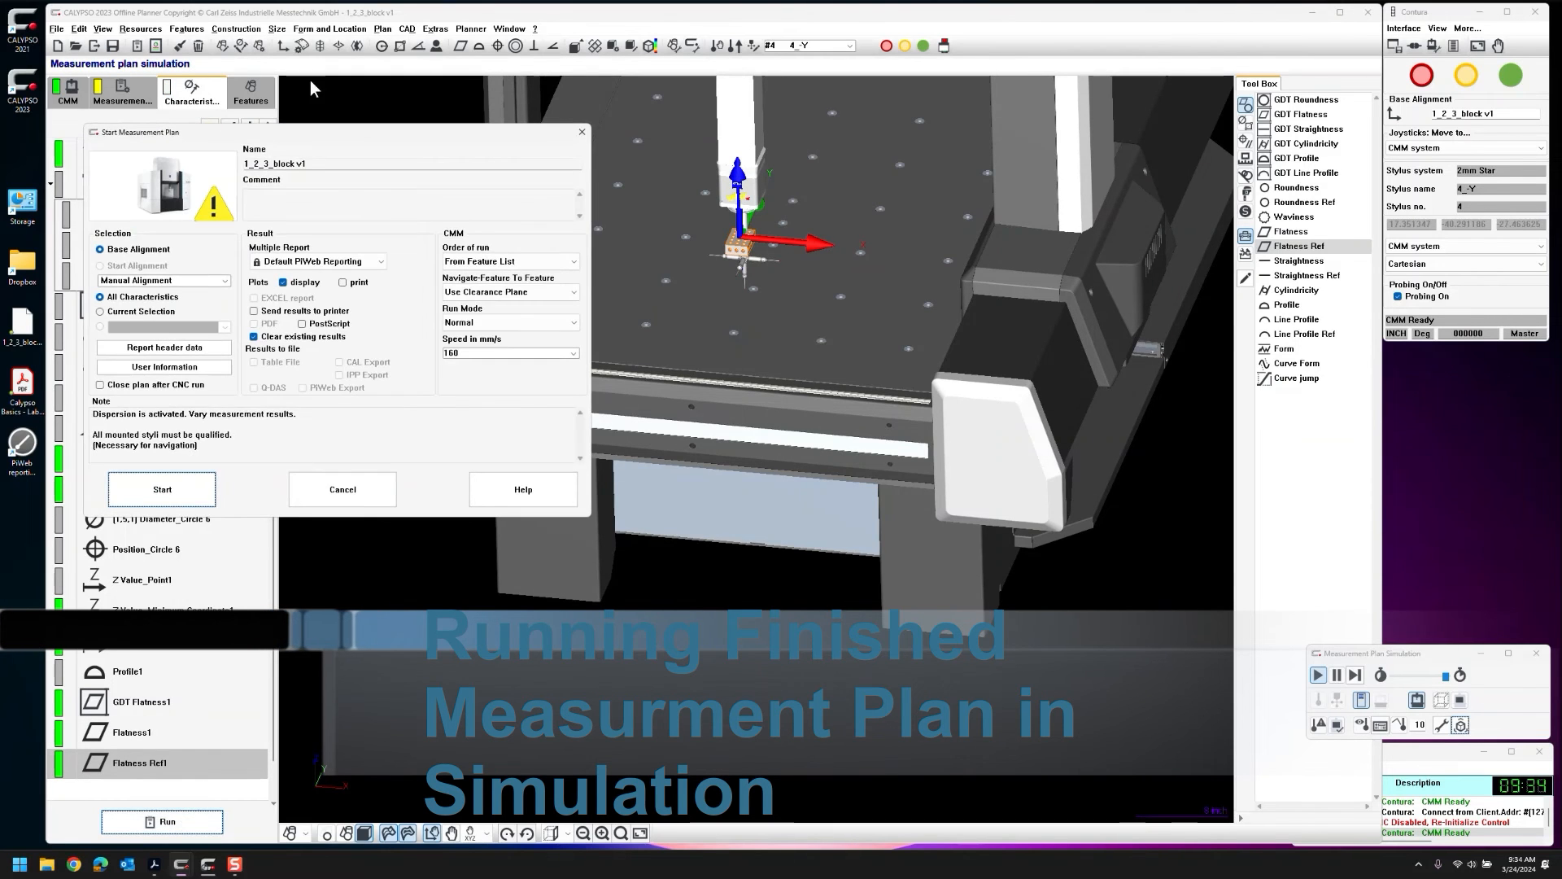
left_click(154, 280)
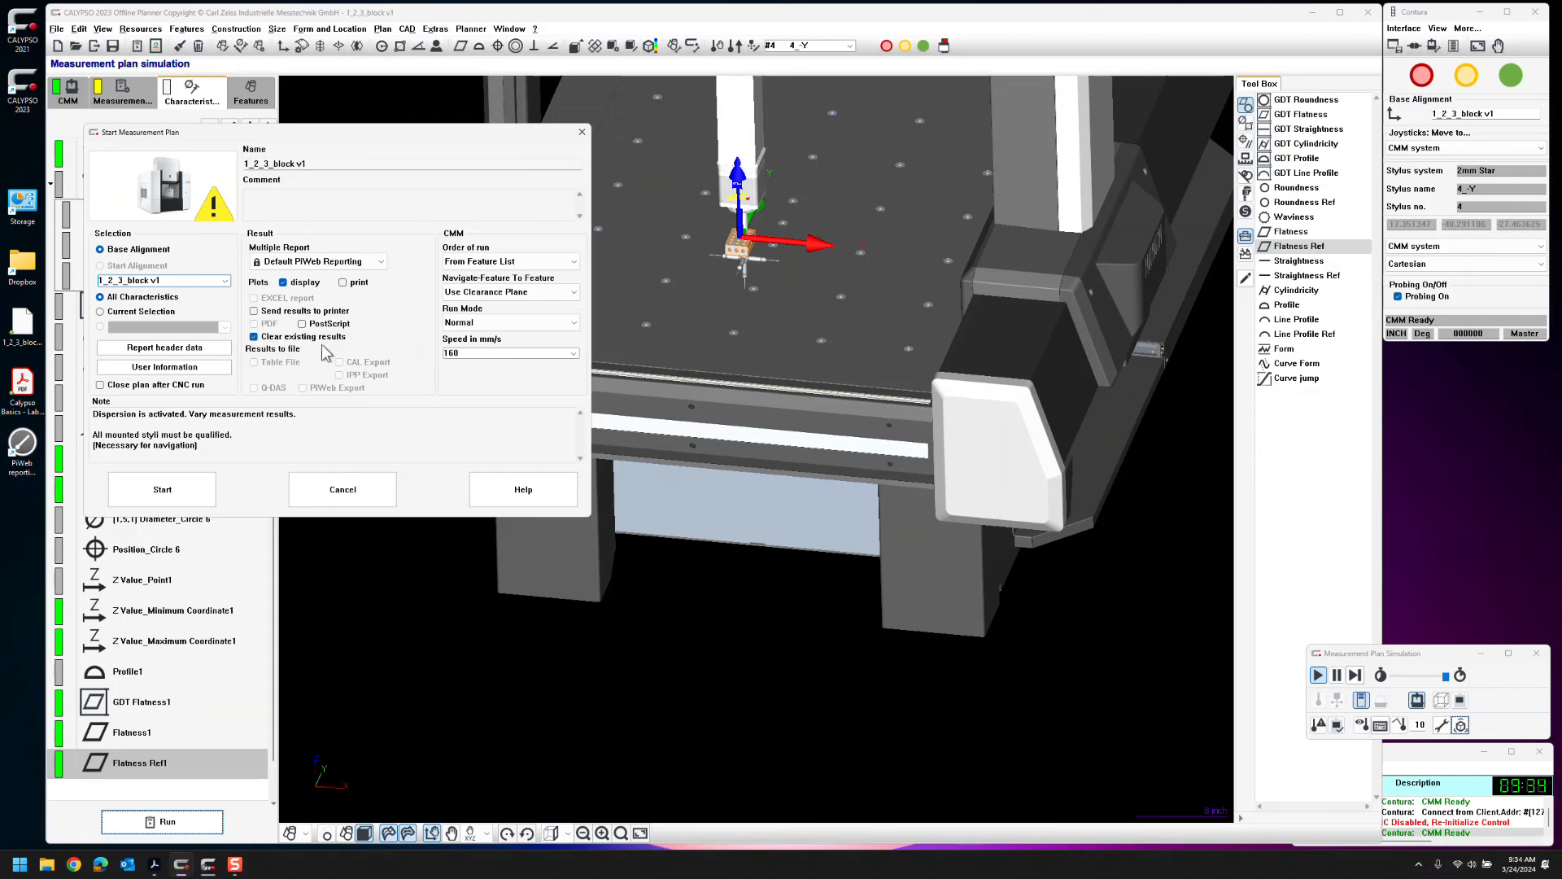
left_click(169, 490)
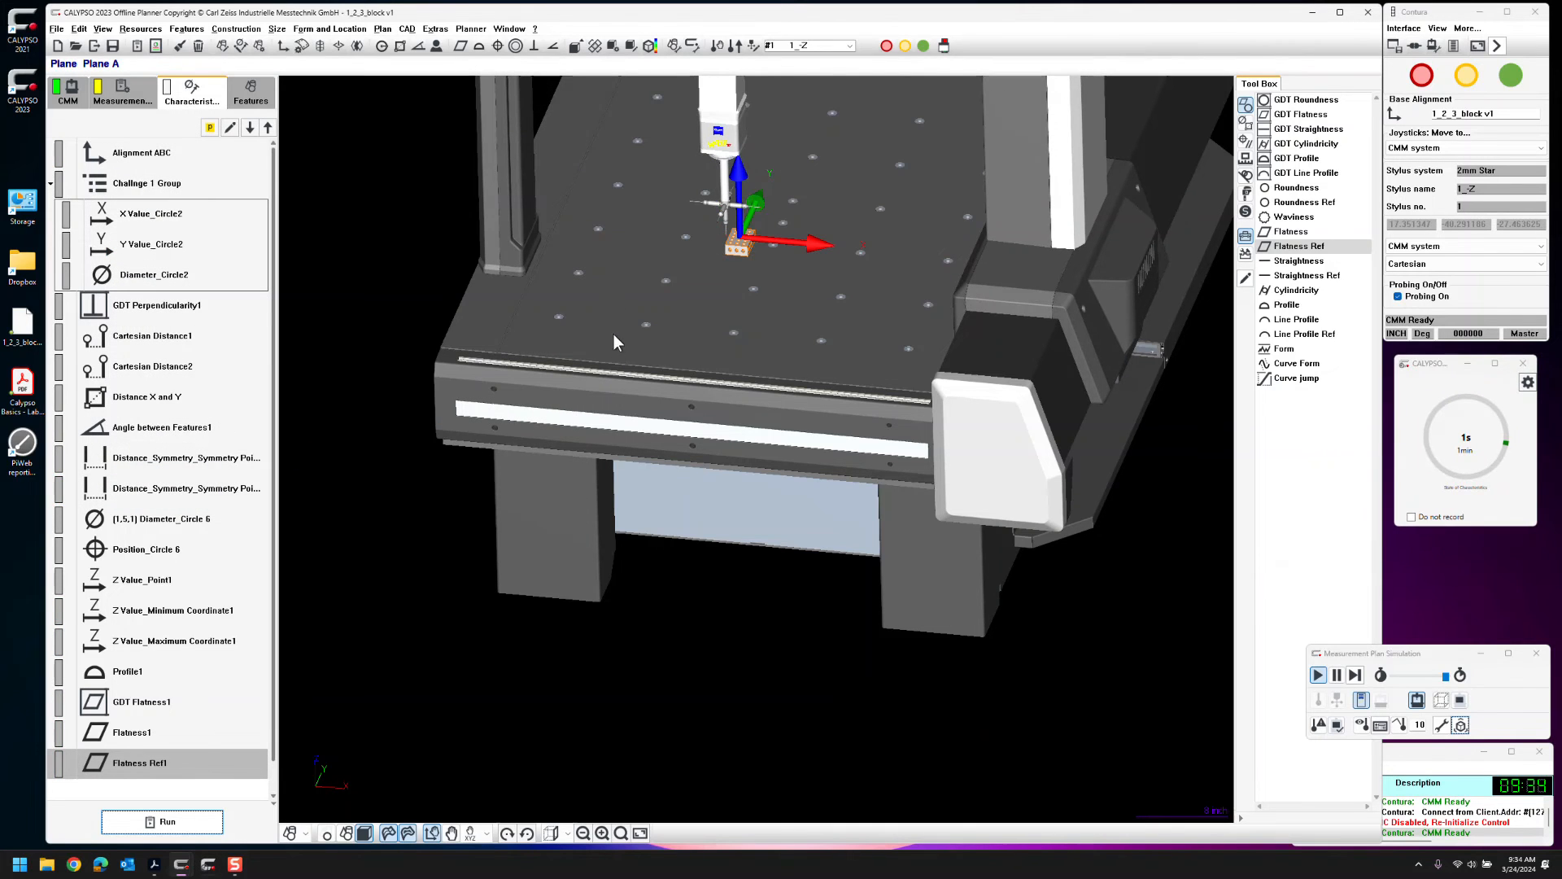
Watch the simulated probing of the block up close, and check the run's progress in the feature and characteristic lists
right_click_drag(612, 383, 598, 589)
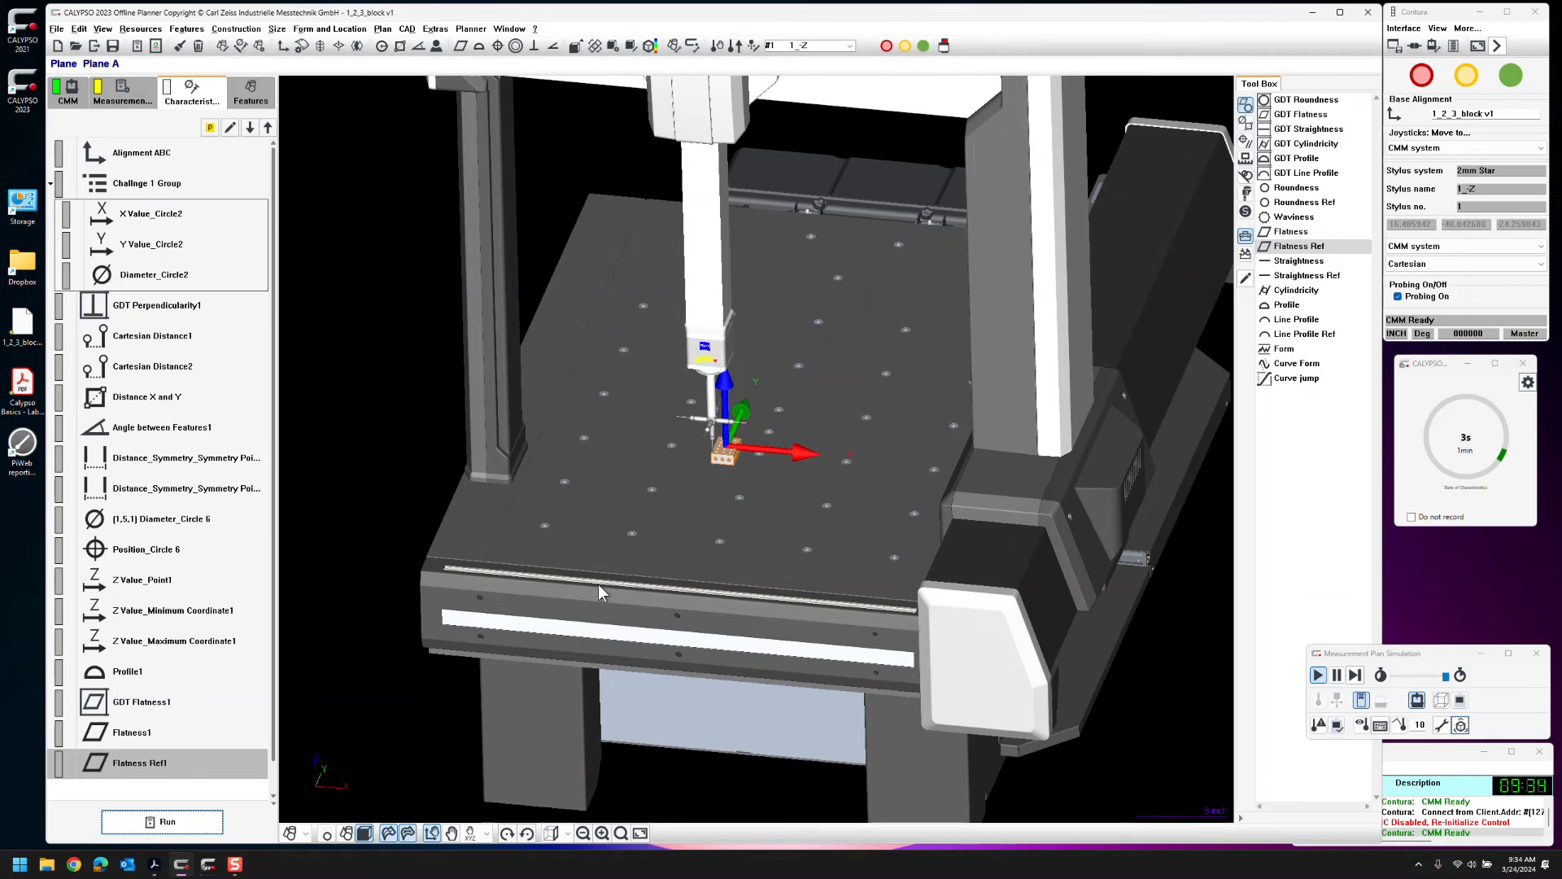
scroll(660, 533, "up", 5)
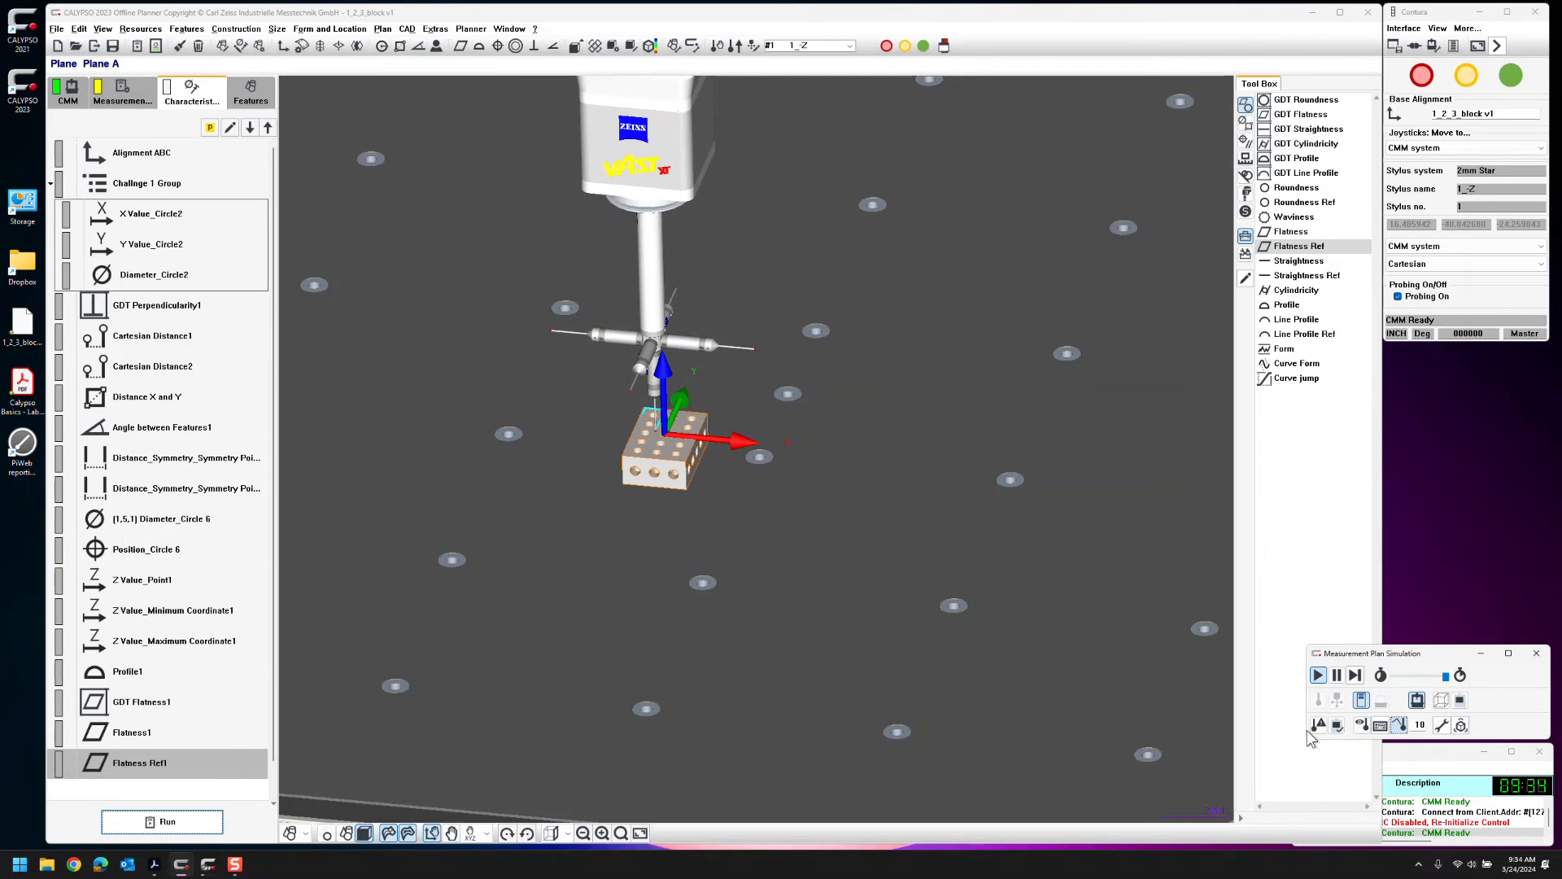
left_click_drag(1396, 660, 1389, 447)
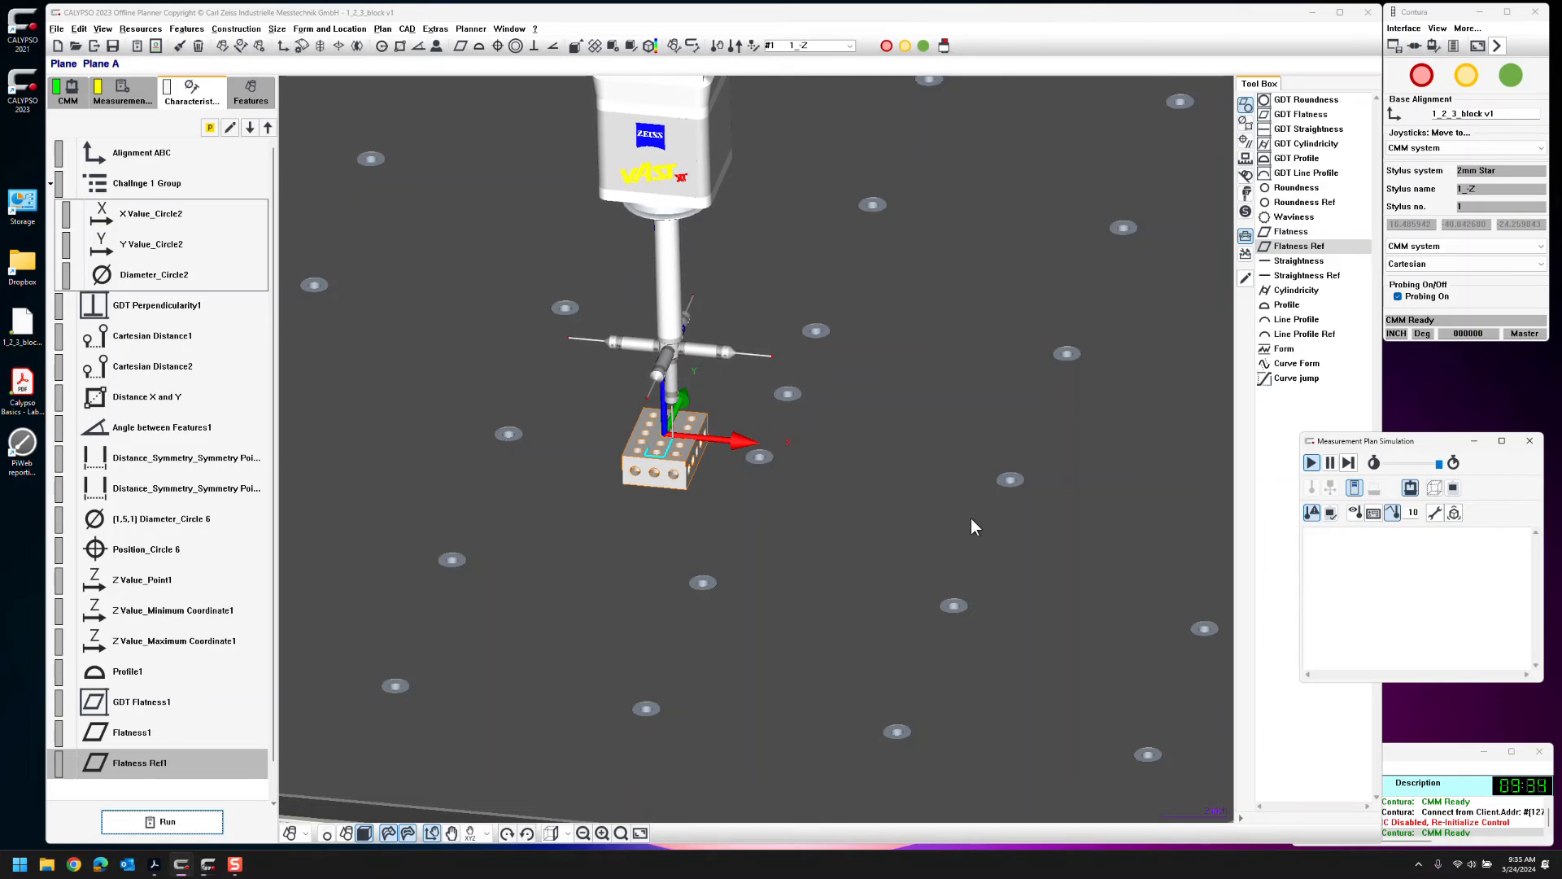
scroll(703, 504, "up", 3)
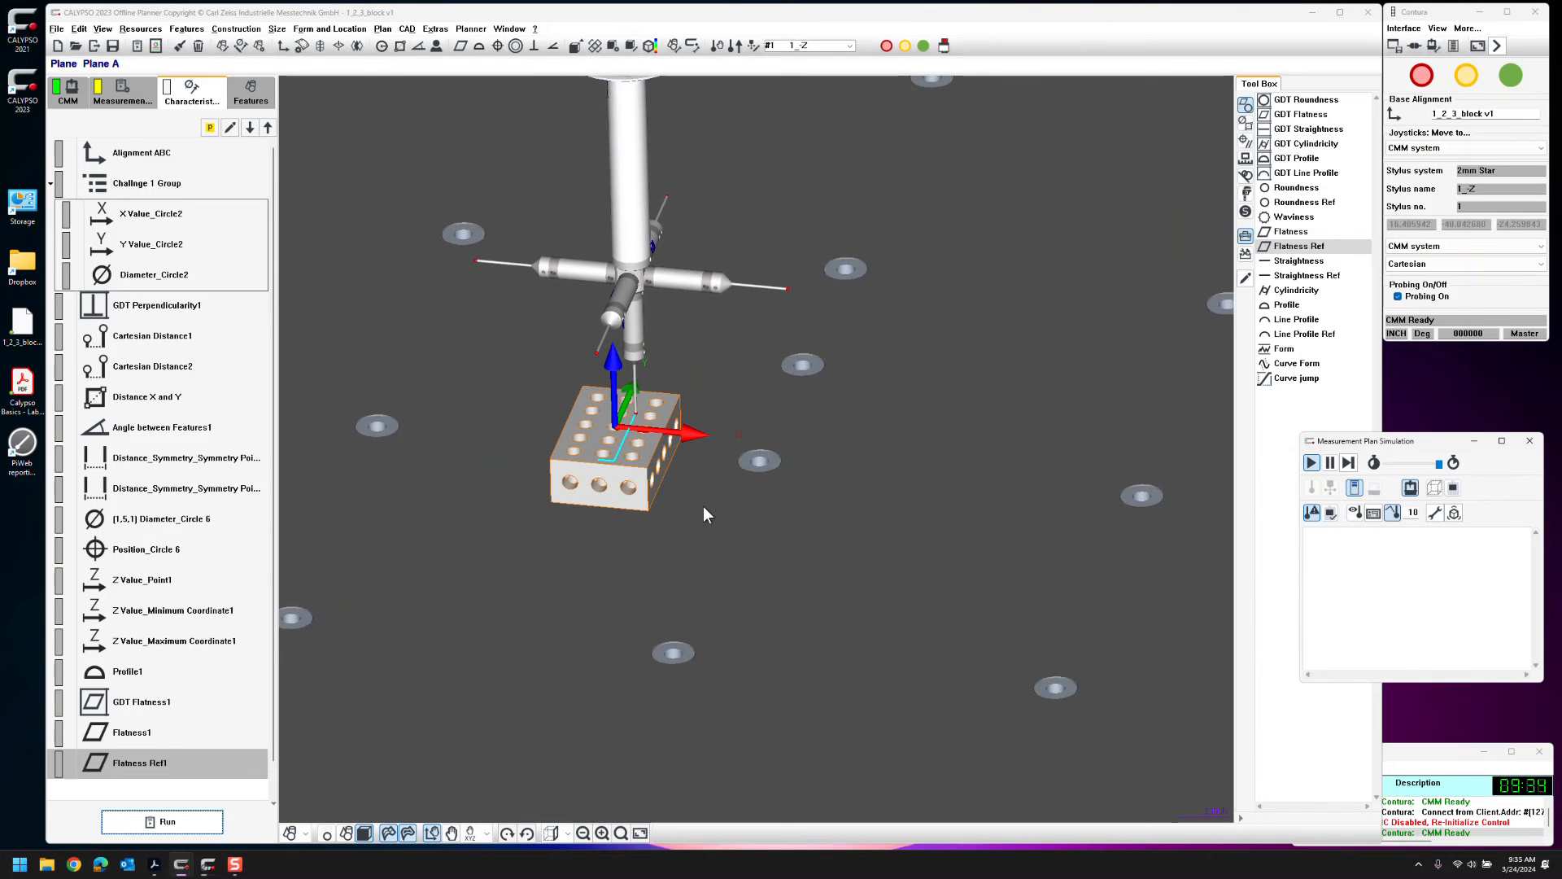
mouse_move(695, 514)
middle_mouse_down()
mouse_move(695, 491)
mouse_move(662, 493)
mouse_move(681, 506)
middle_mouse_up()
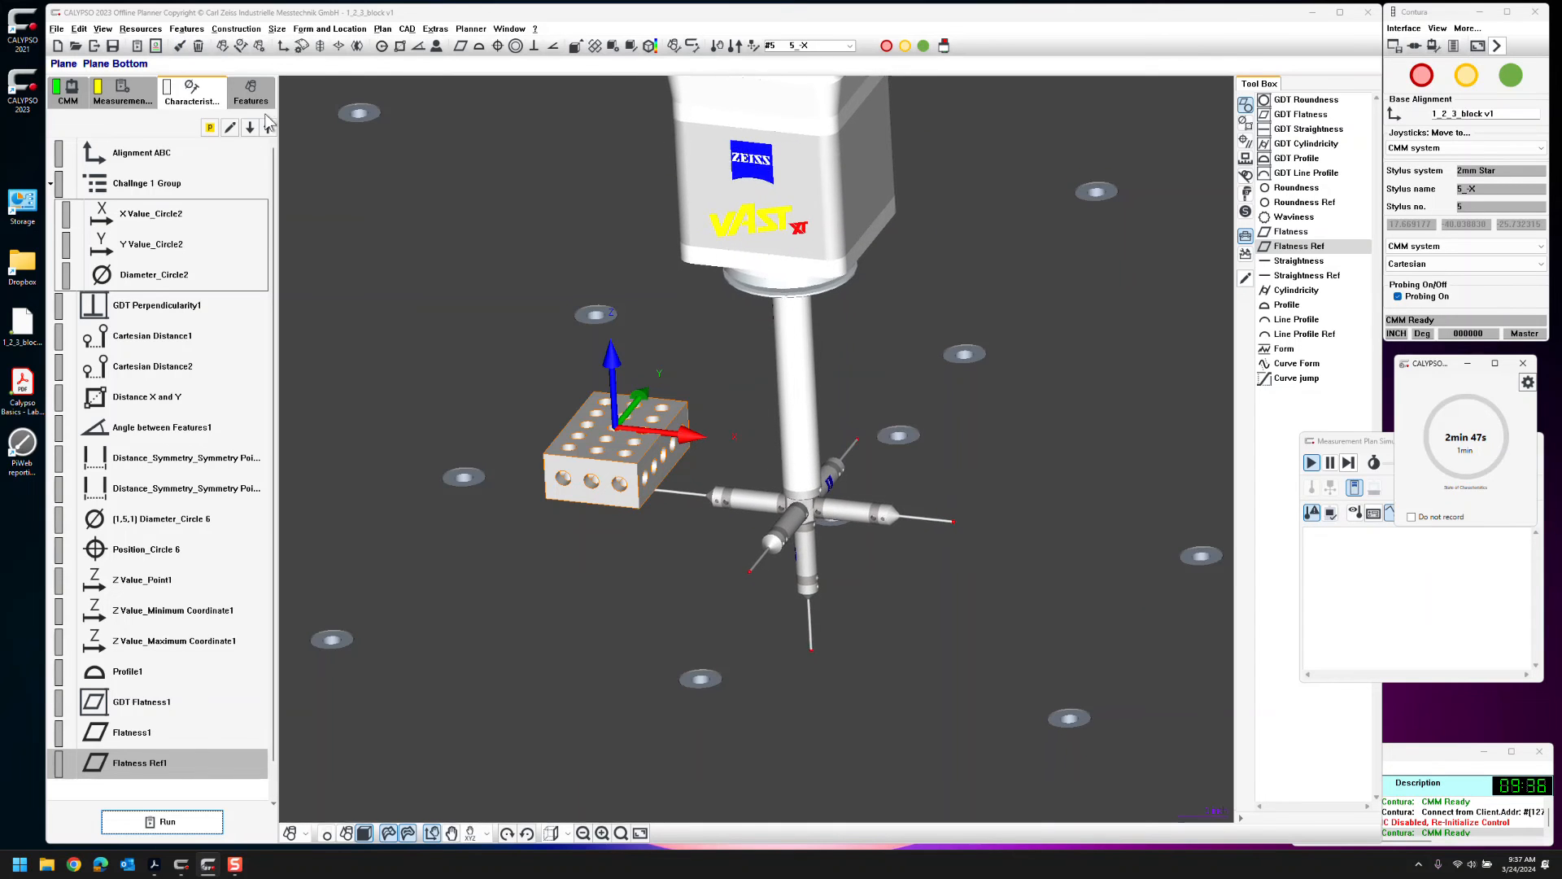
left_click(251, 93)
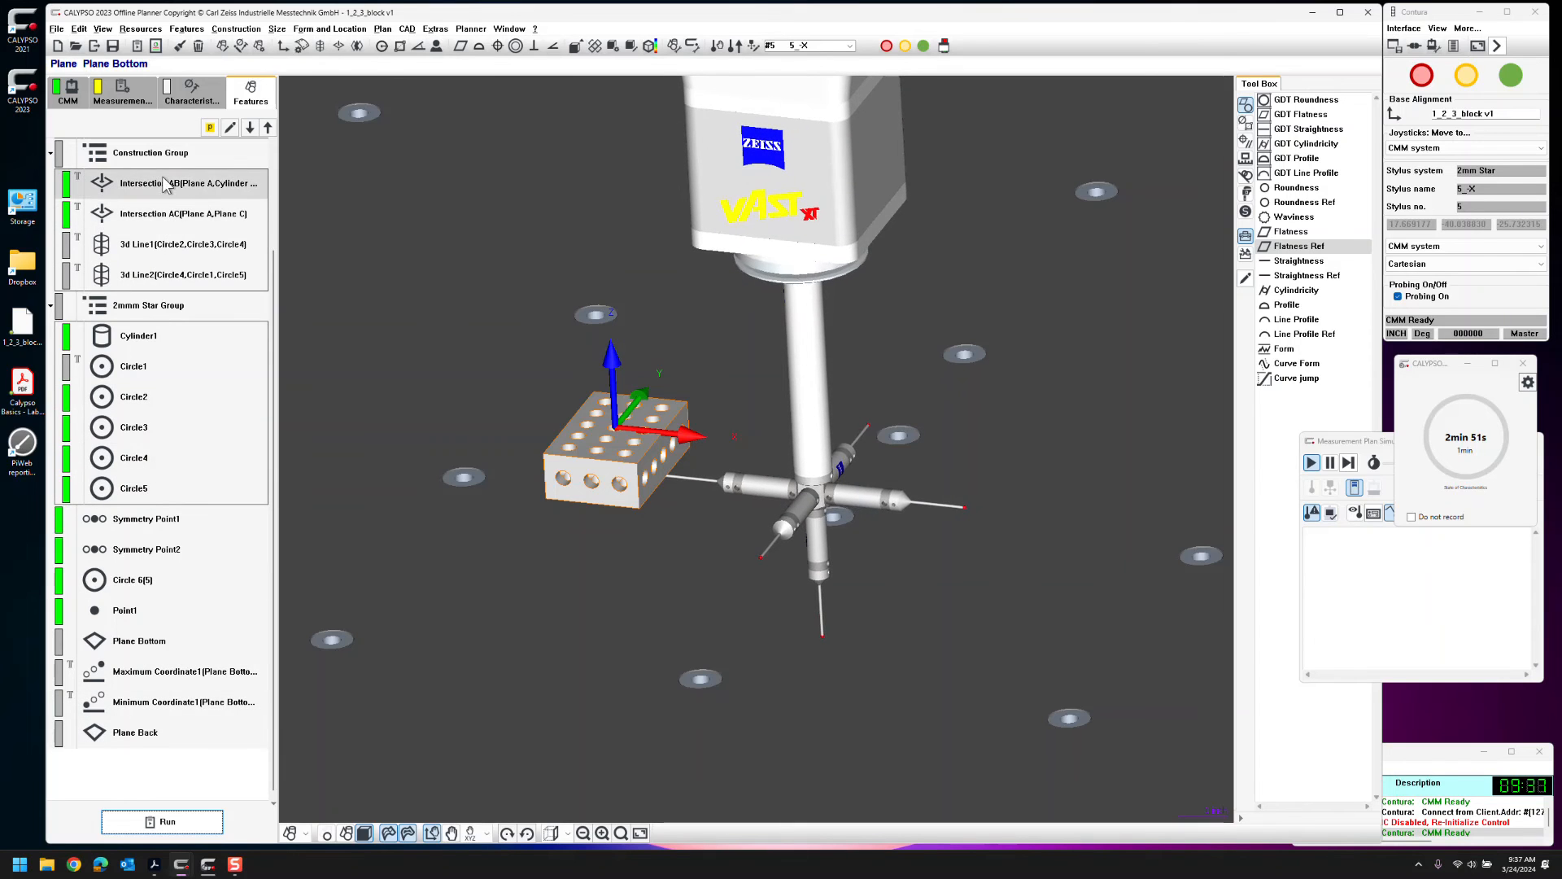
scroll(183, 350, "up", 2)
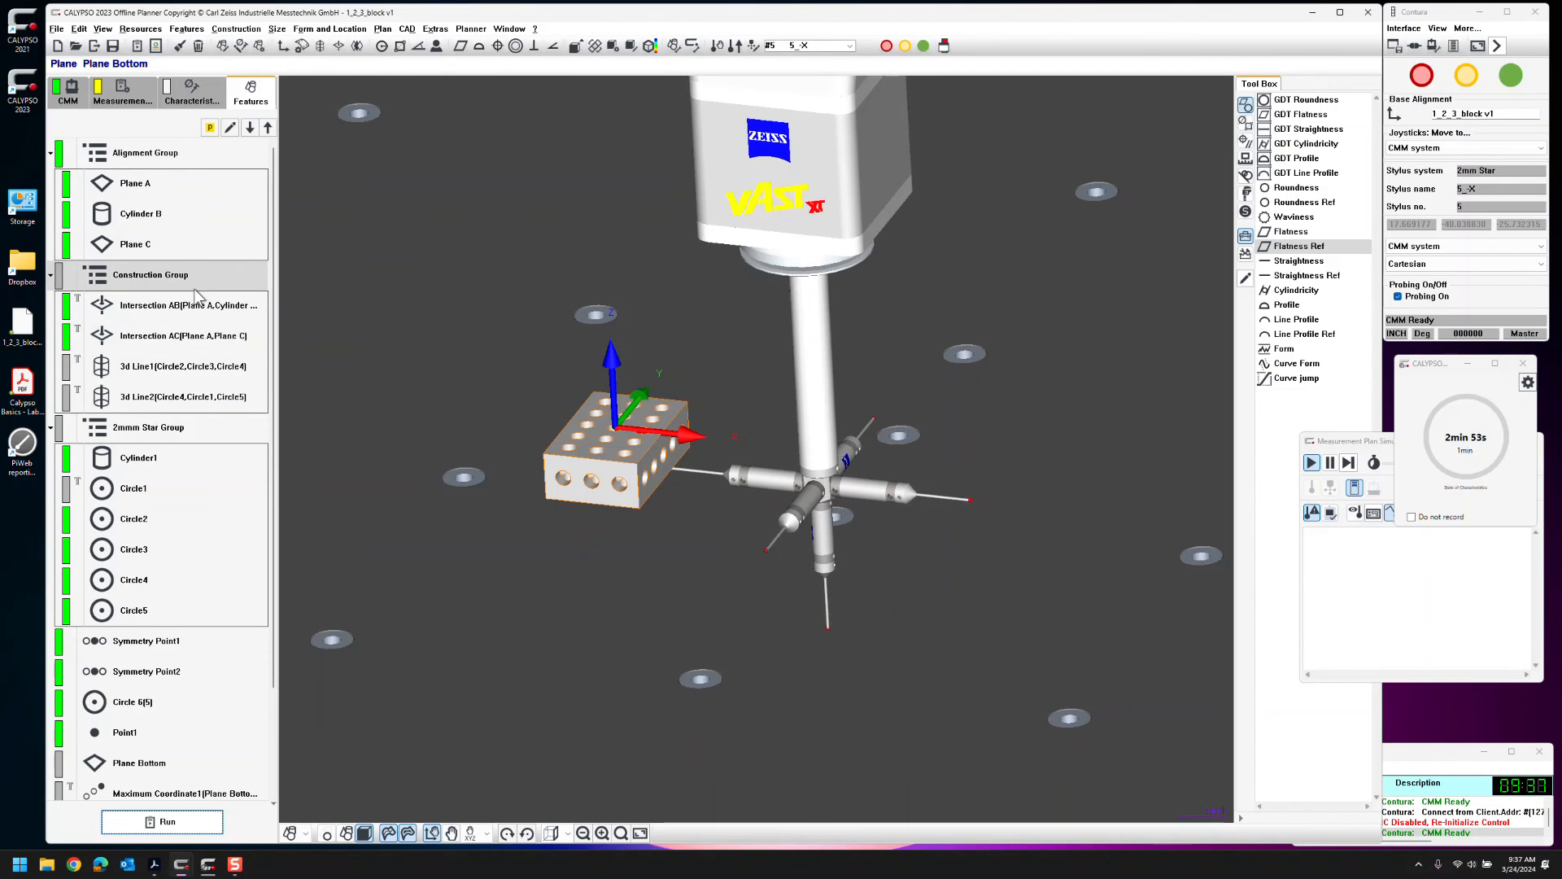
scroll(148, 440, "down", 2)
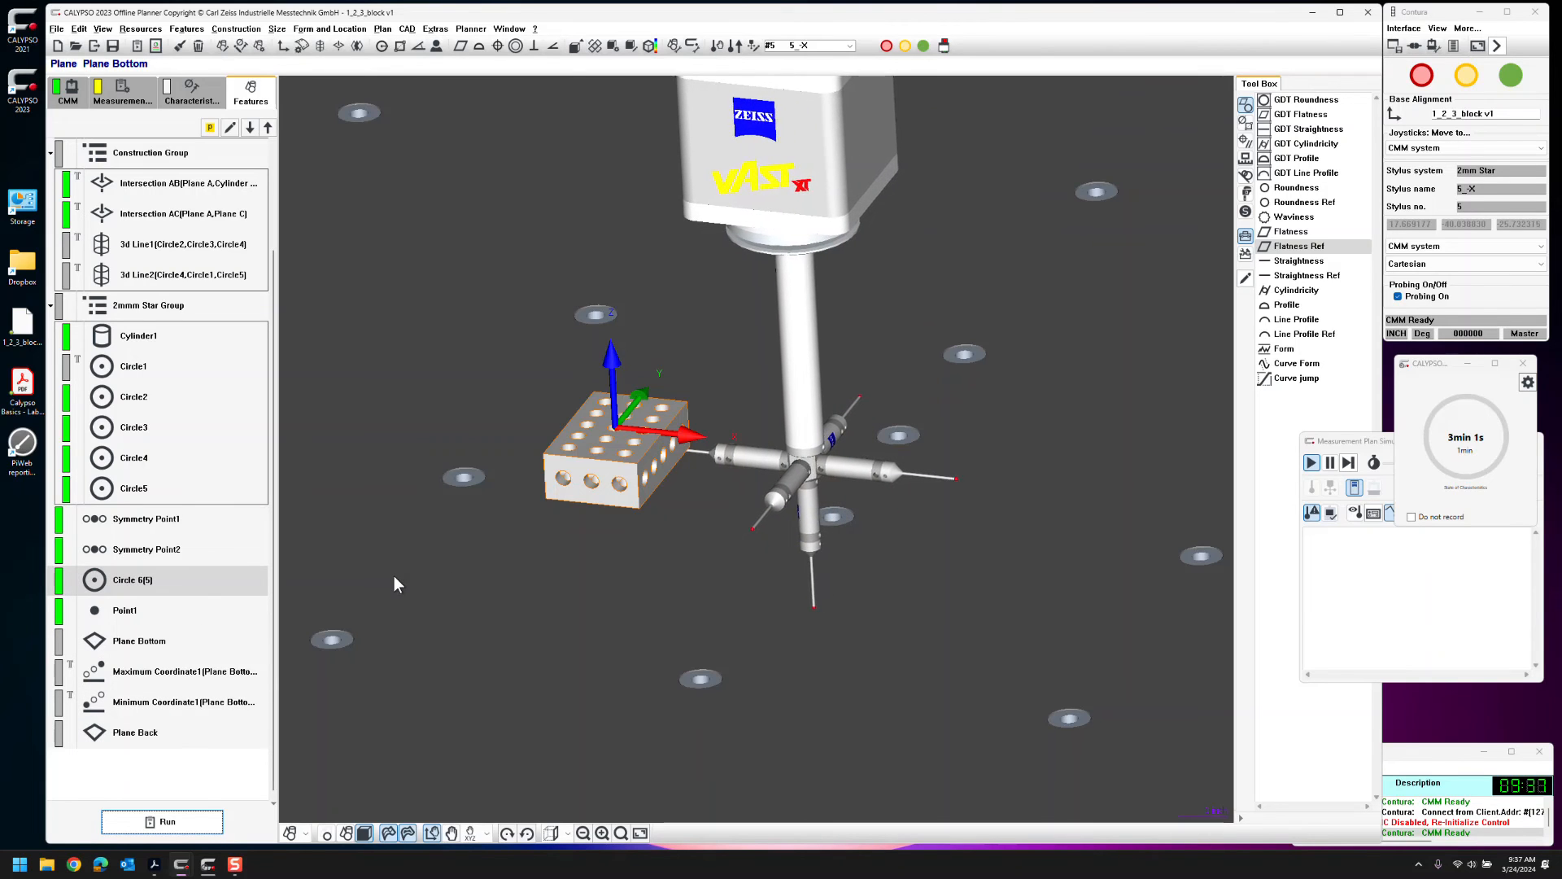
left_click(203, 101)
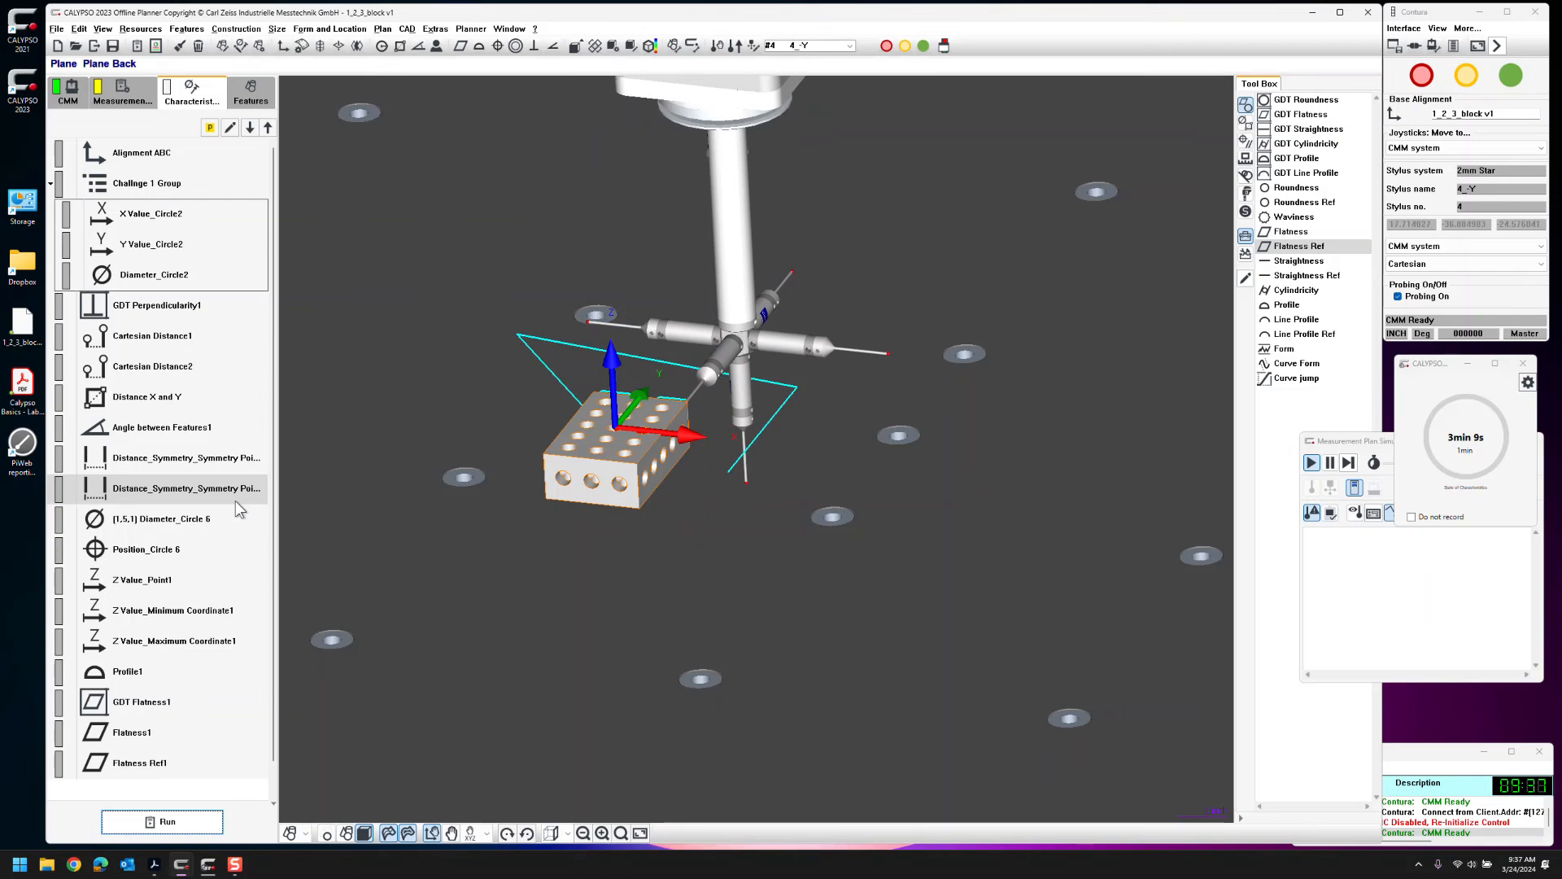
middle_click_drag(612, 613, 363, 721)
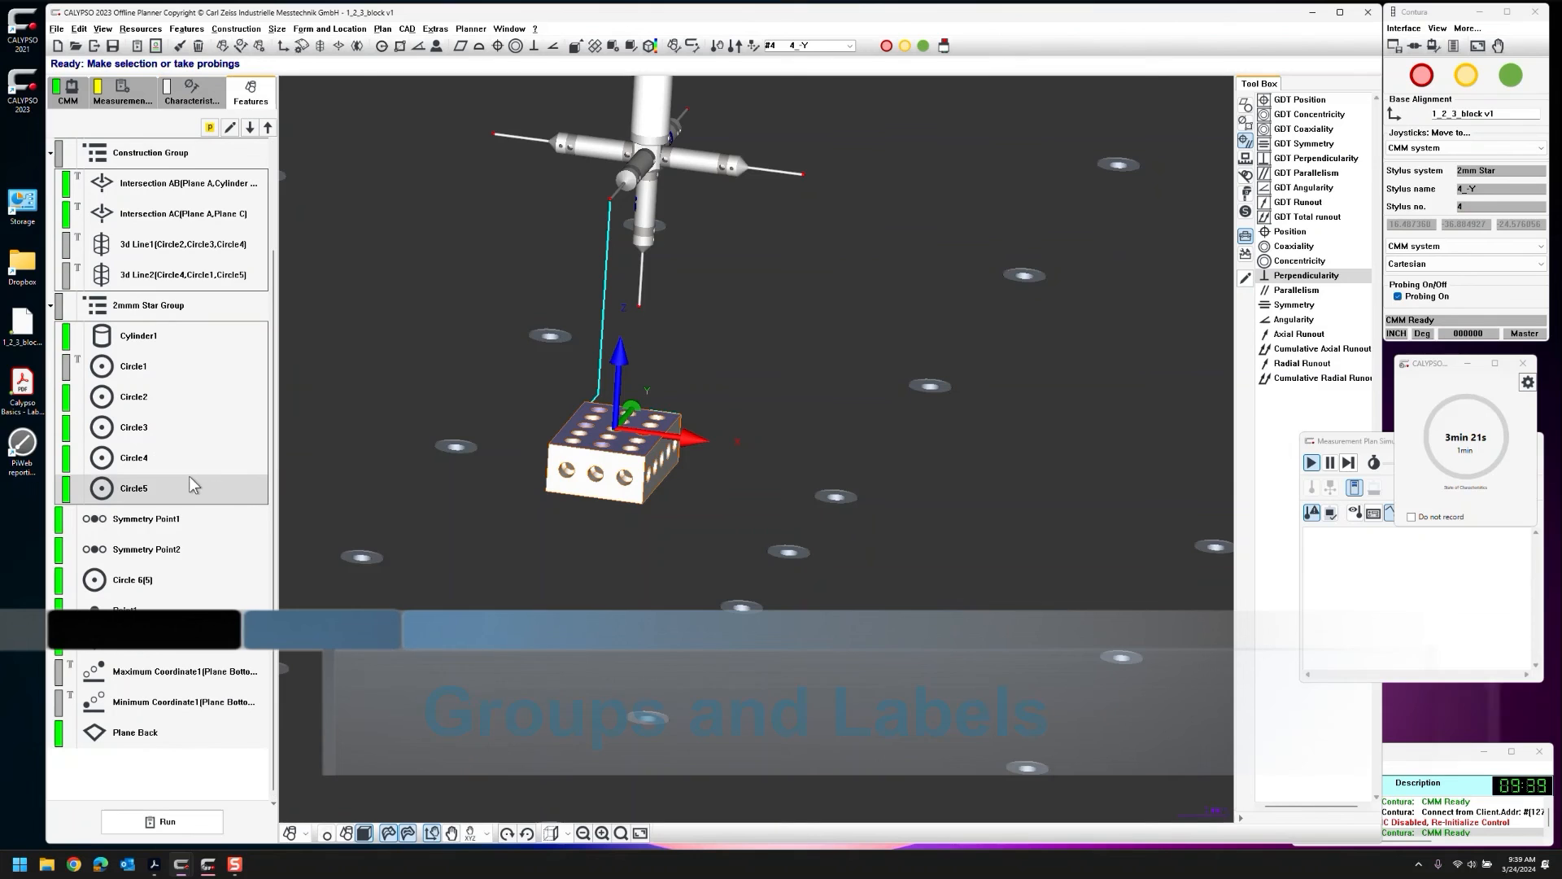
Move Symmetry Point1, Symmetry Point2, Circle 6(5), Point1 and Plane Bottom into the 2mmm Star Group
left_click(183, 518)
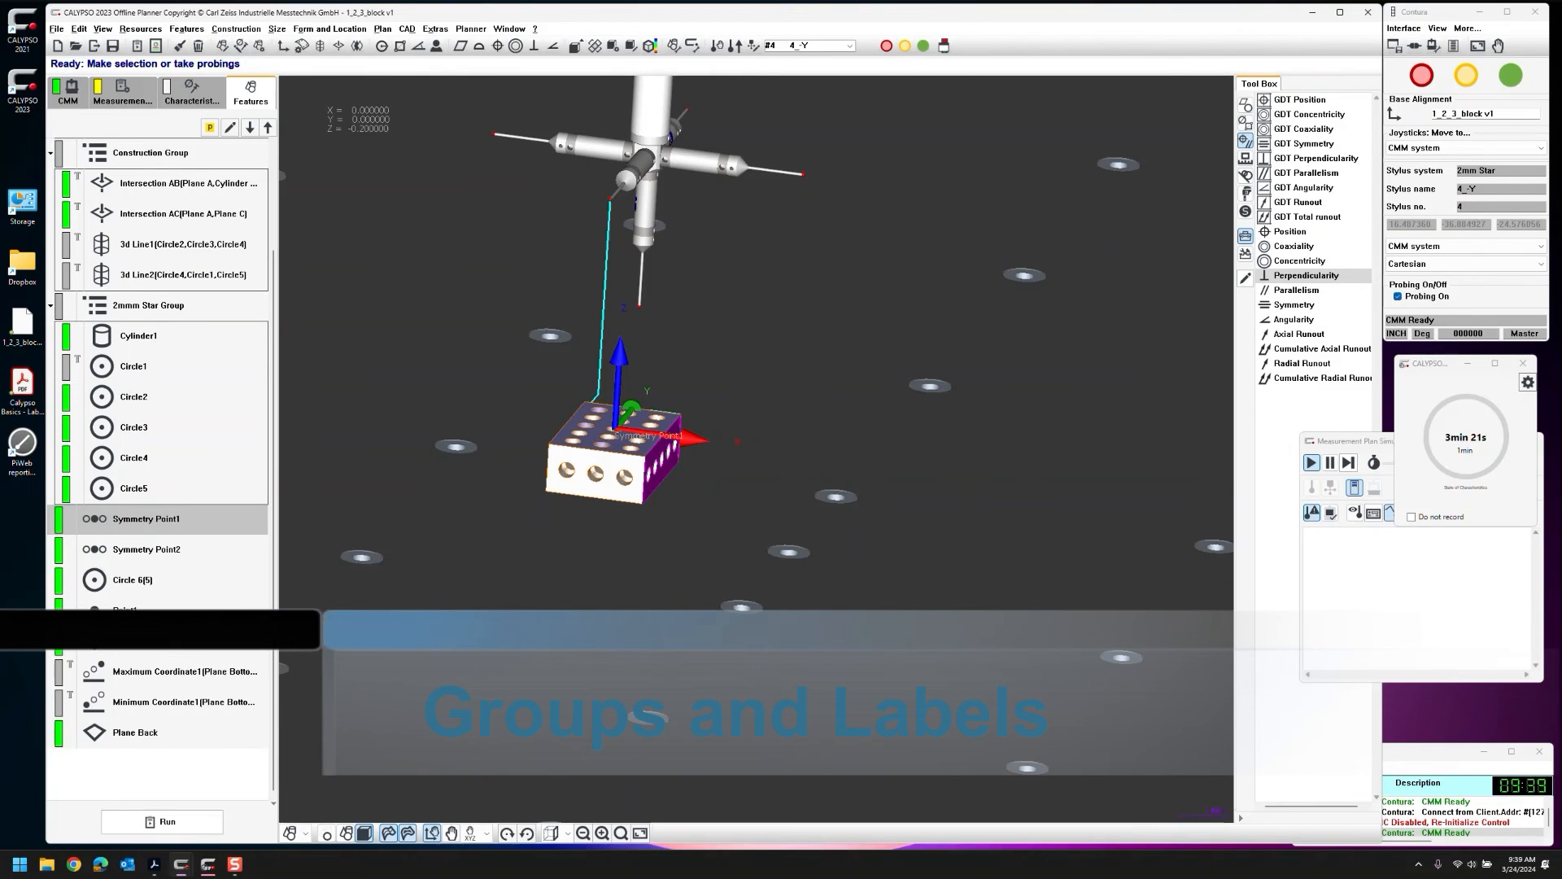
left_click(180, 649, "shift")
left_click_drag(165, 502, 156, 494)
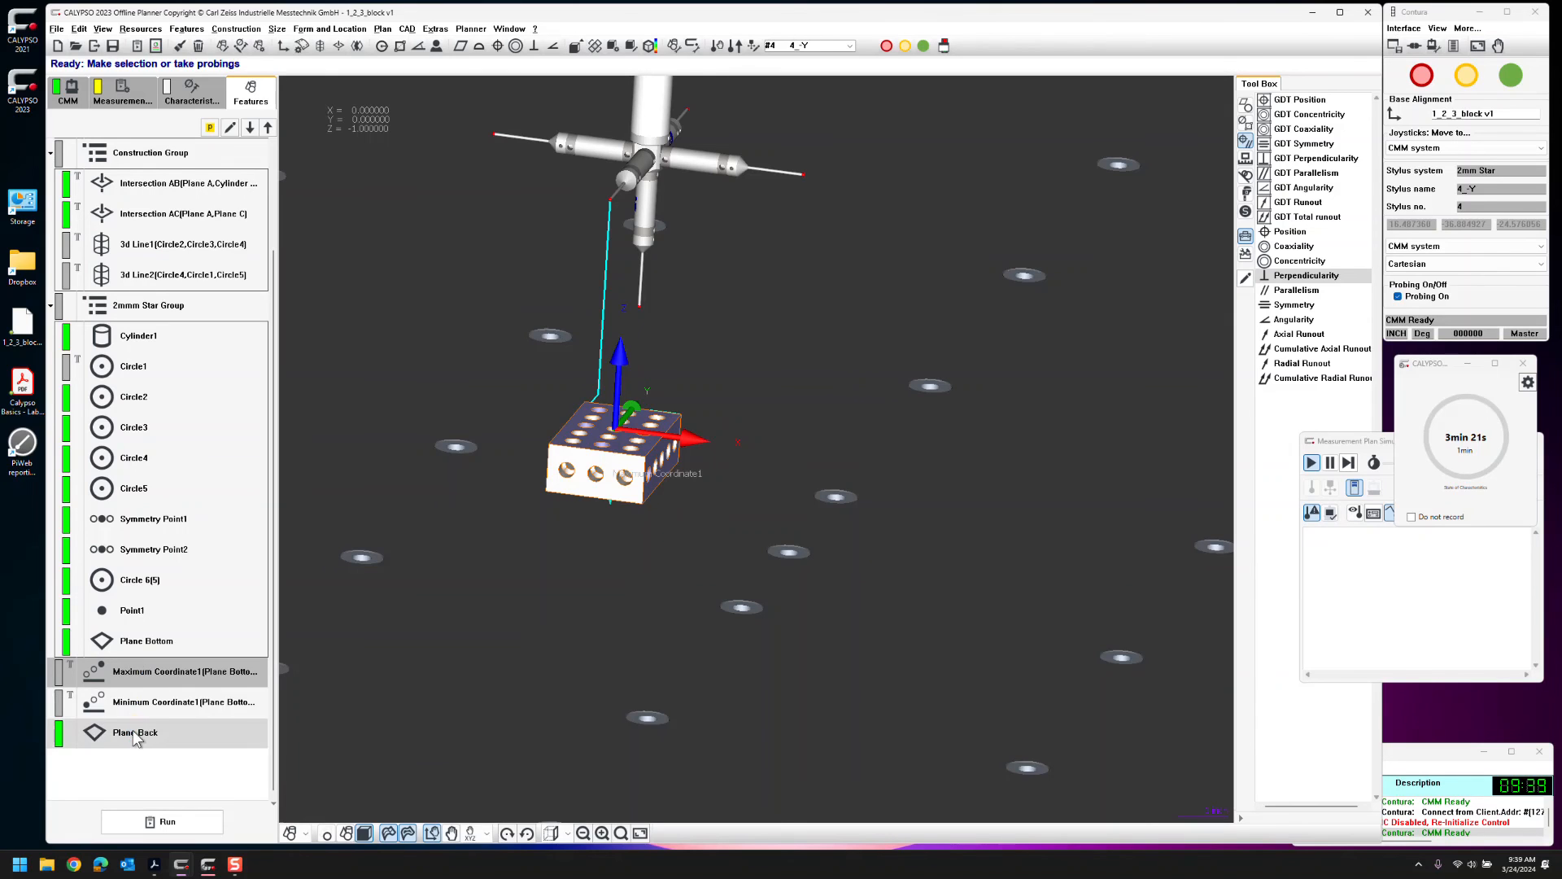
Move Maximum Coordinate1 and Minimum Coordinate1 to the end of the Construction Group
left_click(138, 683)
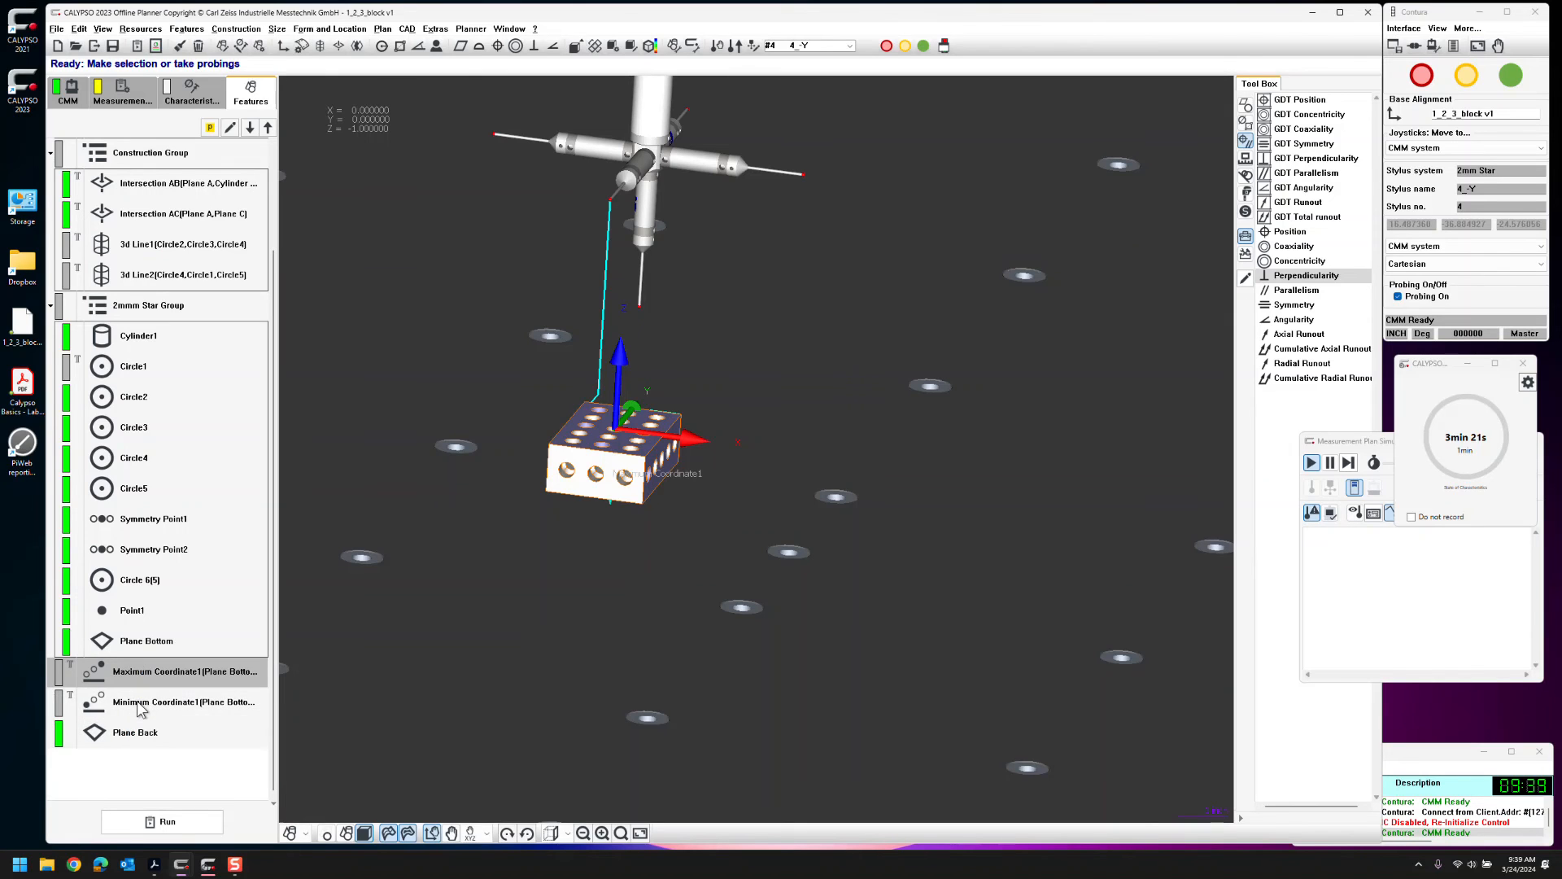
left_click(139, 704, "shift")
left_click_drag(138, 705, 151, 655)
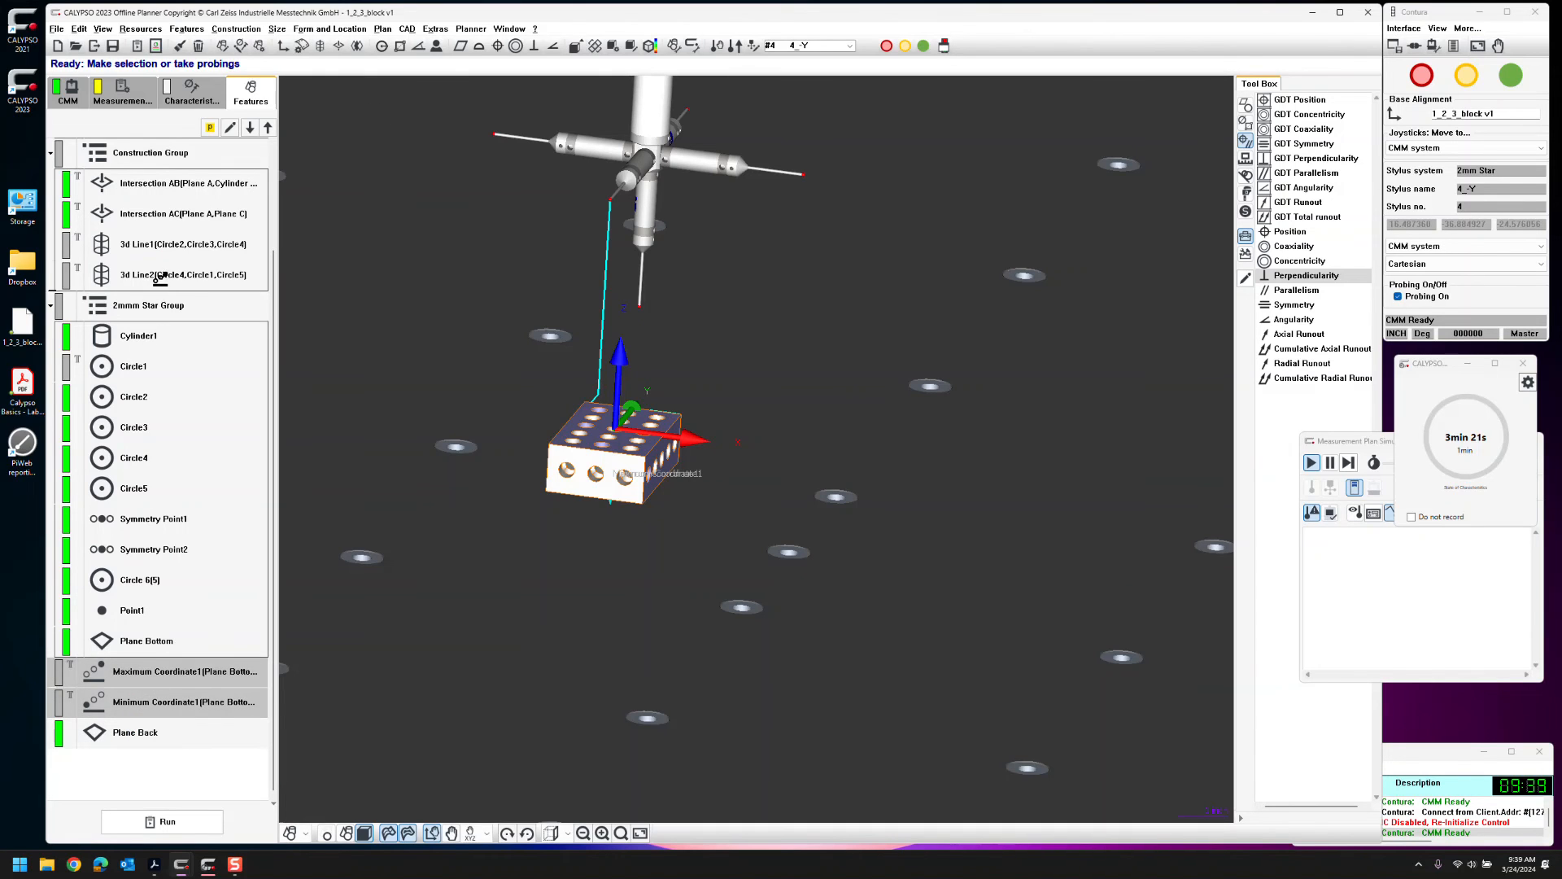
left_click_drag(159, 282, 162, 290)
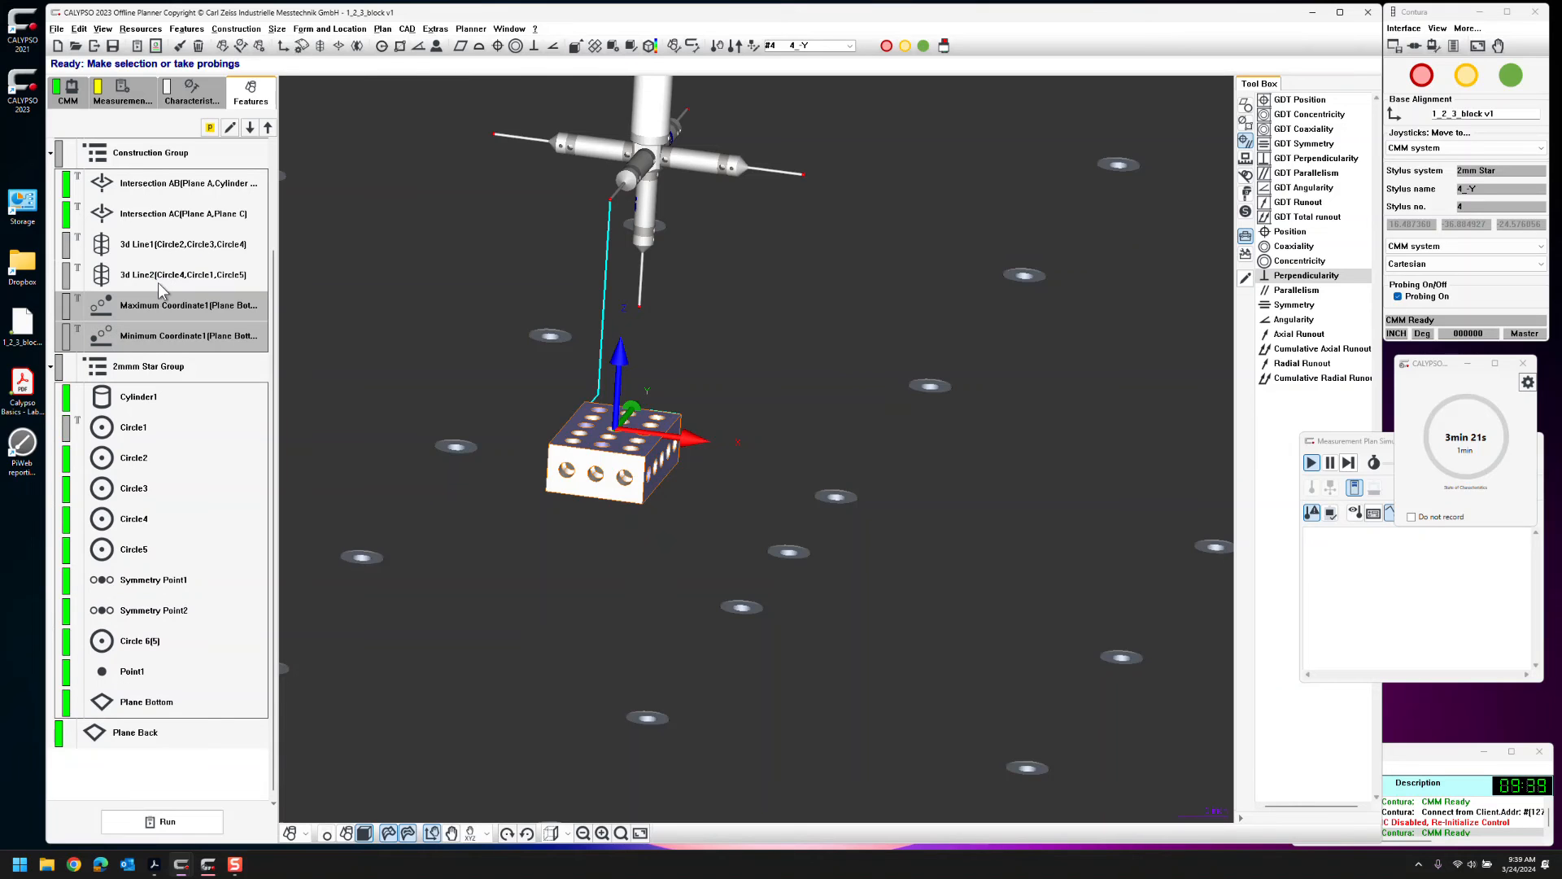
Reorder the 2mmm Star Group with Circle 6(5) directly after Circle5 and the two symmetry points at the end
left_click(142, 647)
left_click_drag(153, 579, 151, 574)
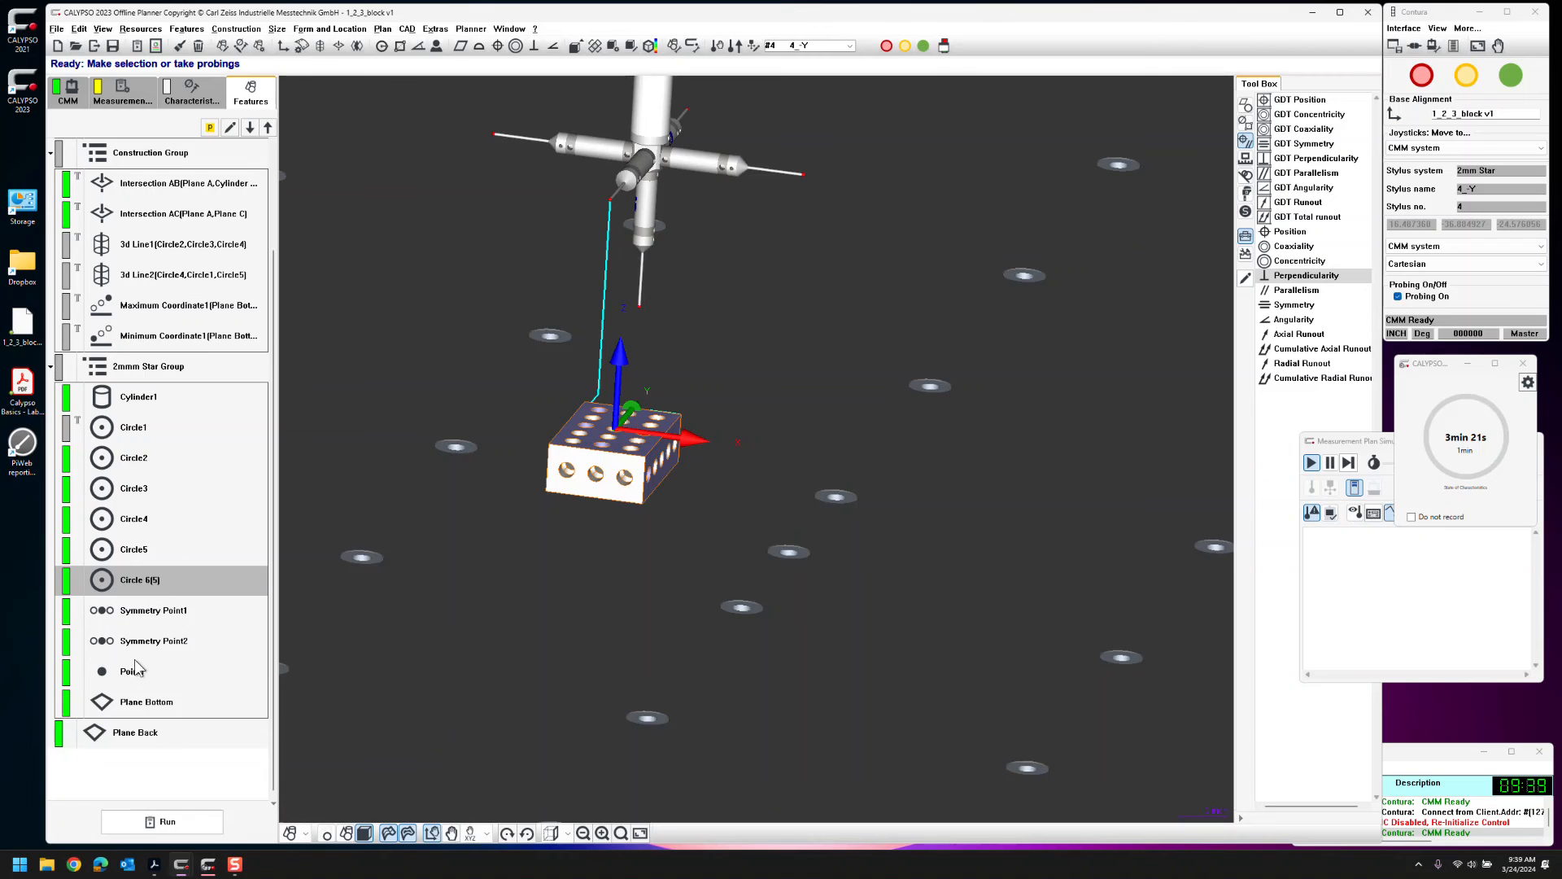
left_click(140, 622)
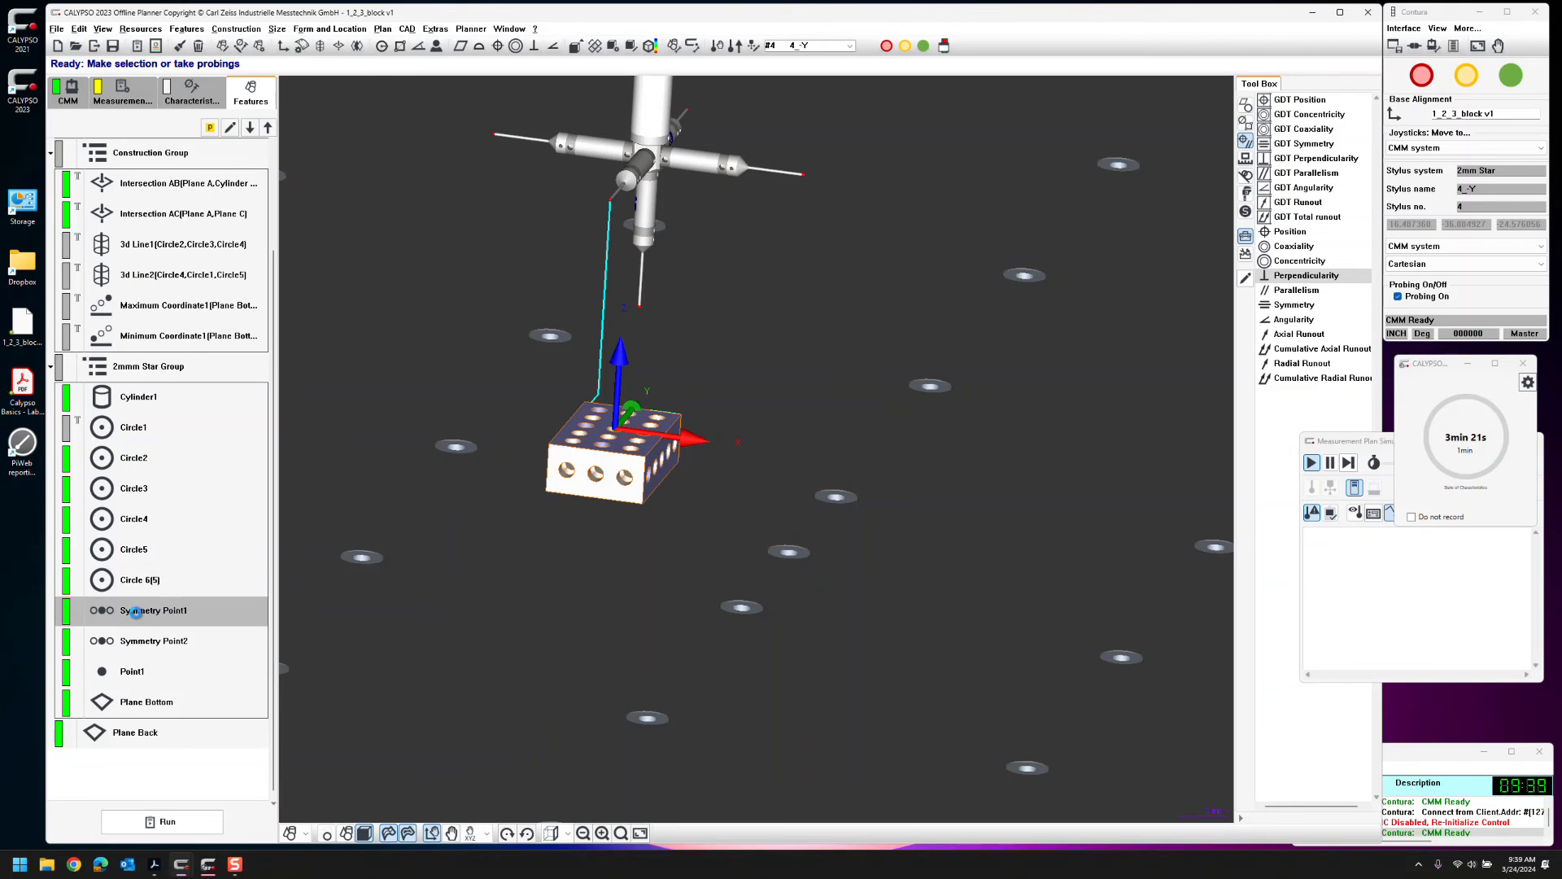
left_click(136, 641, "shift")
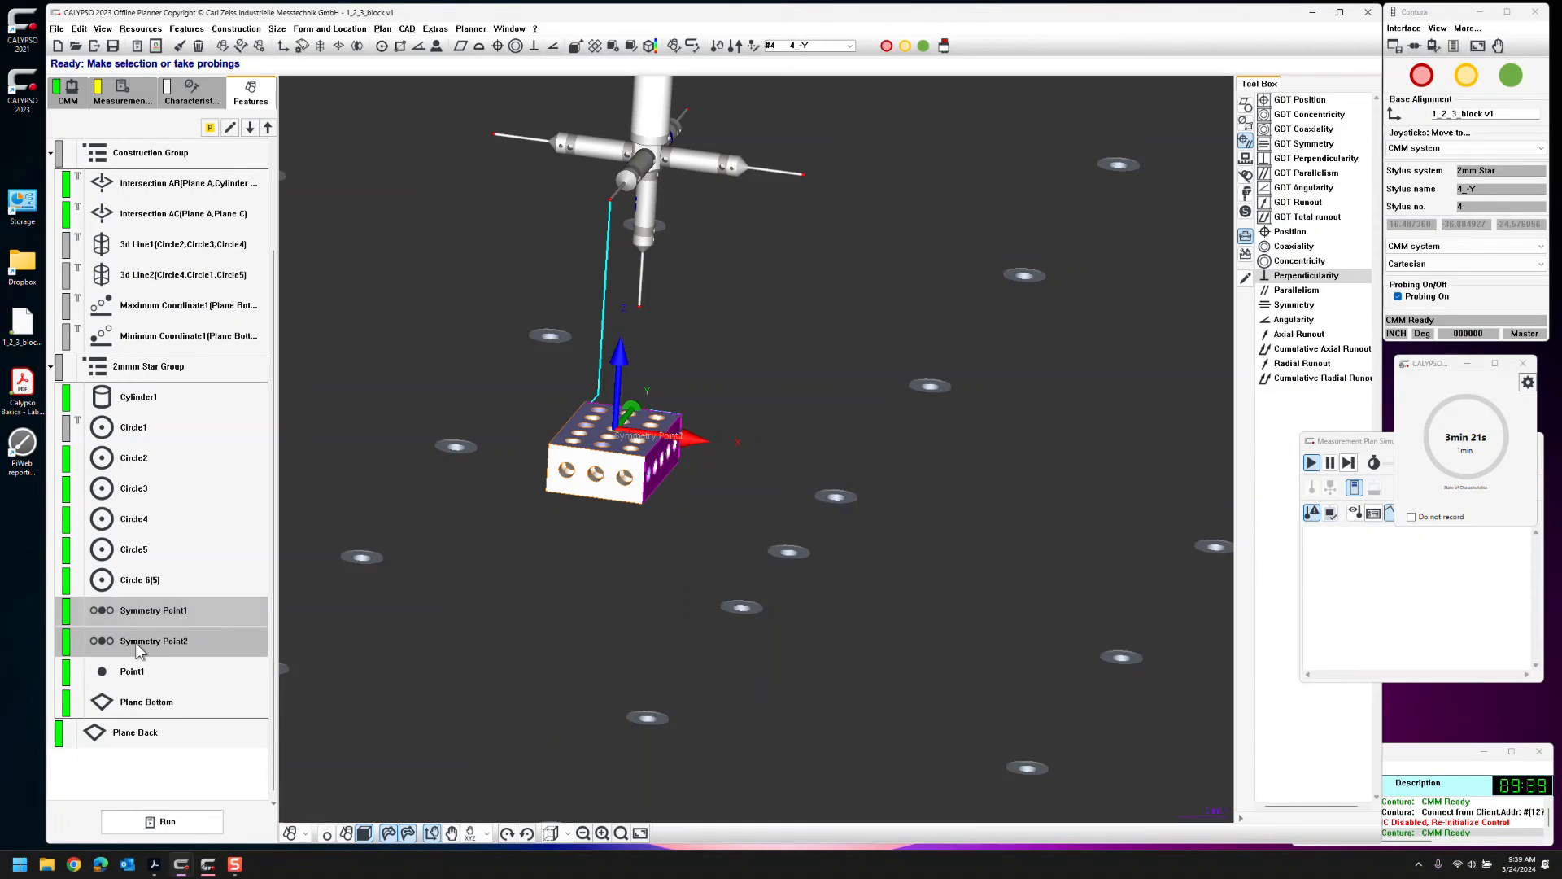
left_click_drag(136, 642, 143, 719)
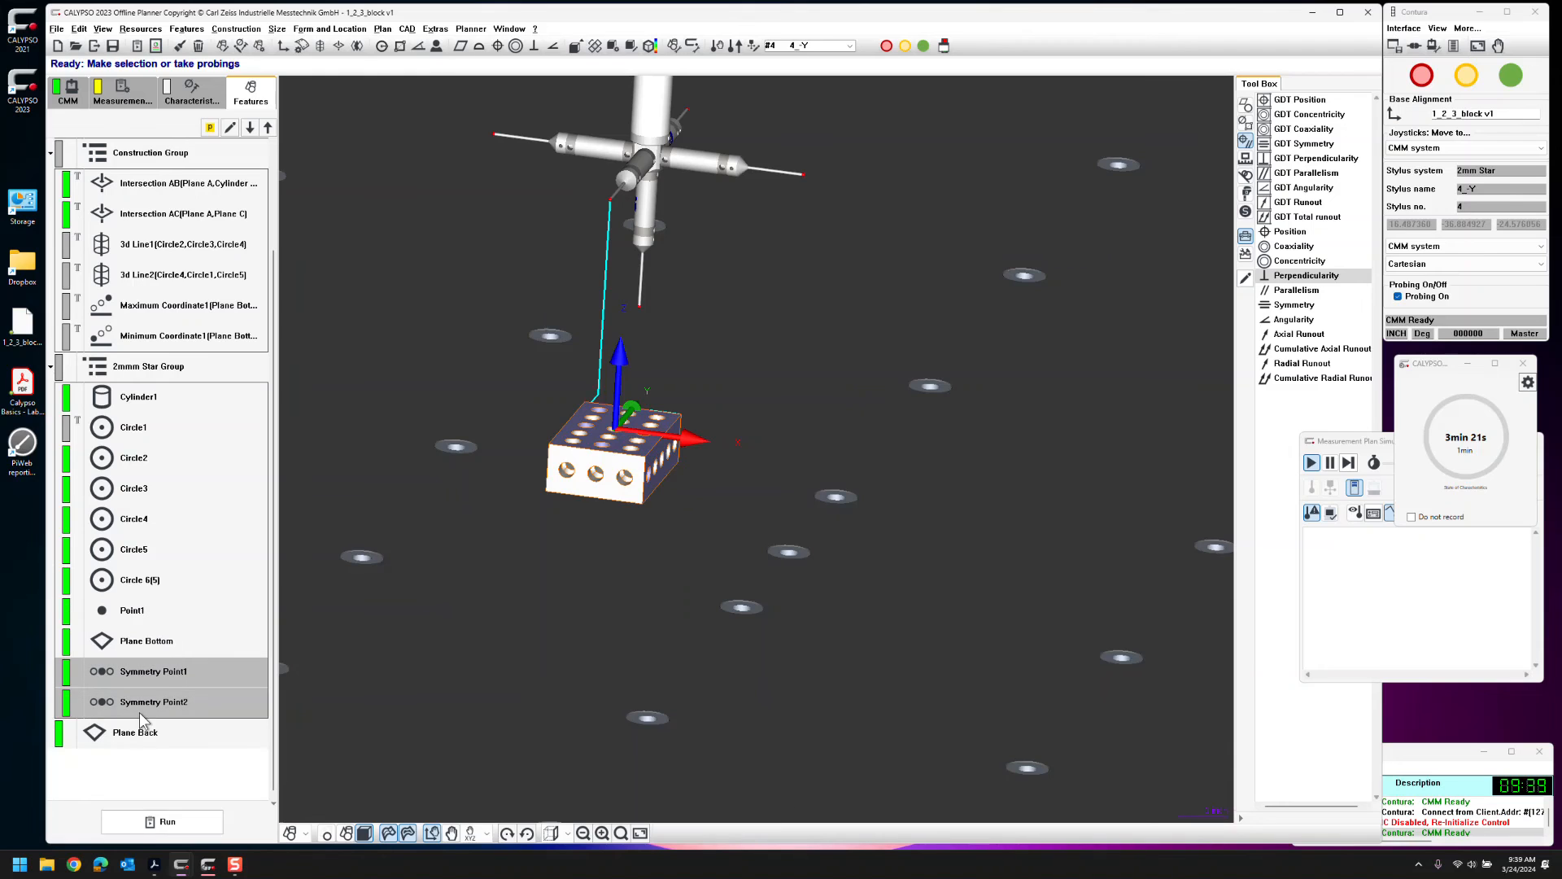
Add Plane Back to the 2mmm Star Group, and order Point1, Plane Bottom and Plane Back ahead of the symmetry points
left_click(133, 620)
mouse_move(132, 620)
left_mouse_down()
mouse_move(140, 663)
mouse_move(132, 646)
left_mouse_up()
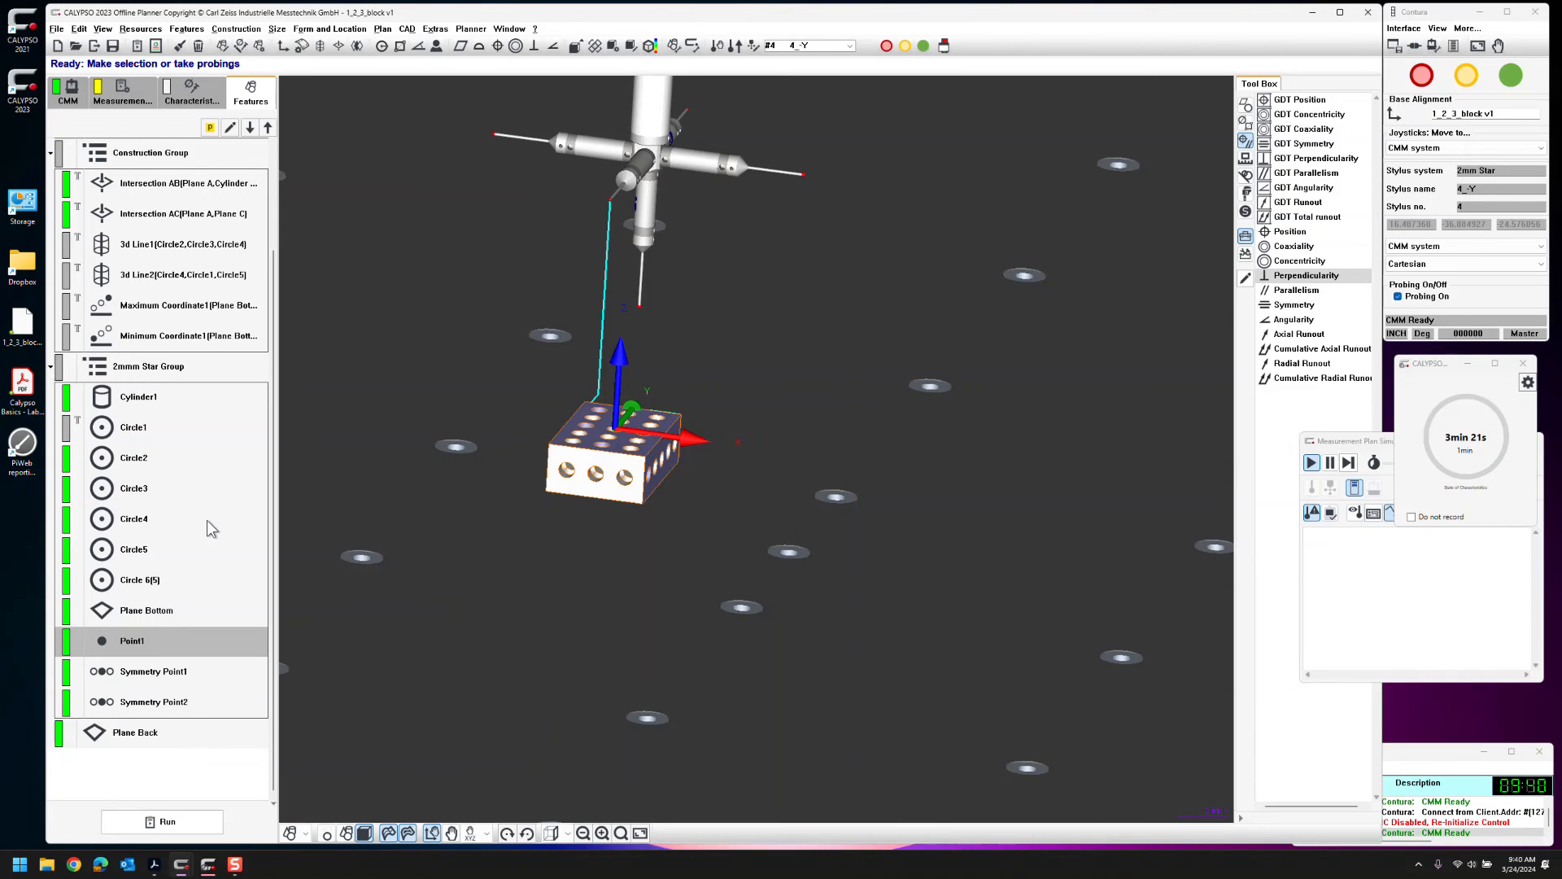
left_click_drag(135, 731, 164, 656)
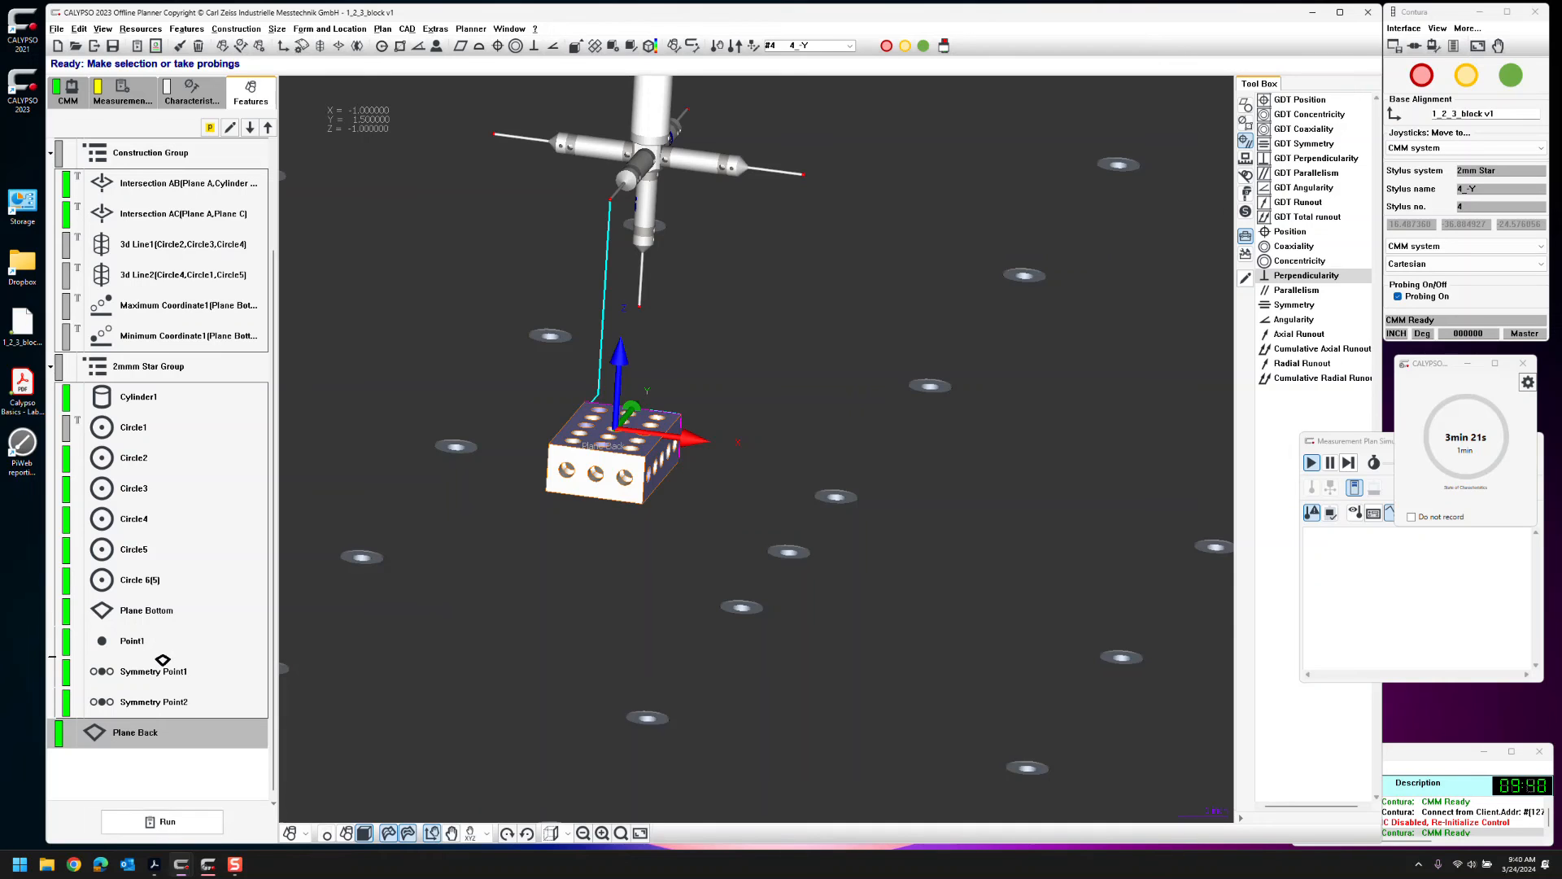
left_click_drag(166, 618, 167, 609)
left_click_drag(167, 632, 167, 634)
mouse_move(153, 645)
left_mouse_down()
mouse_move(145, 665)
mouse_move(143, 650)
left_mouse_up()
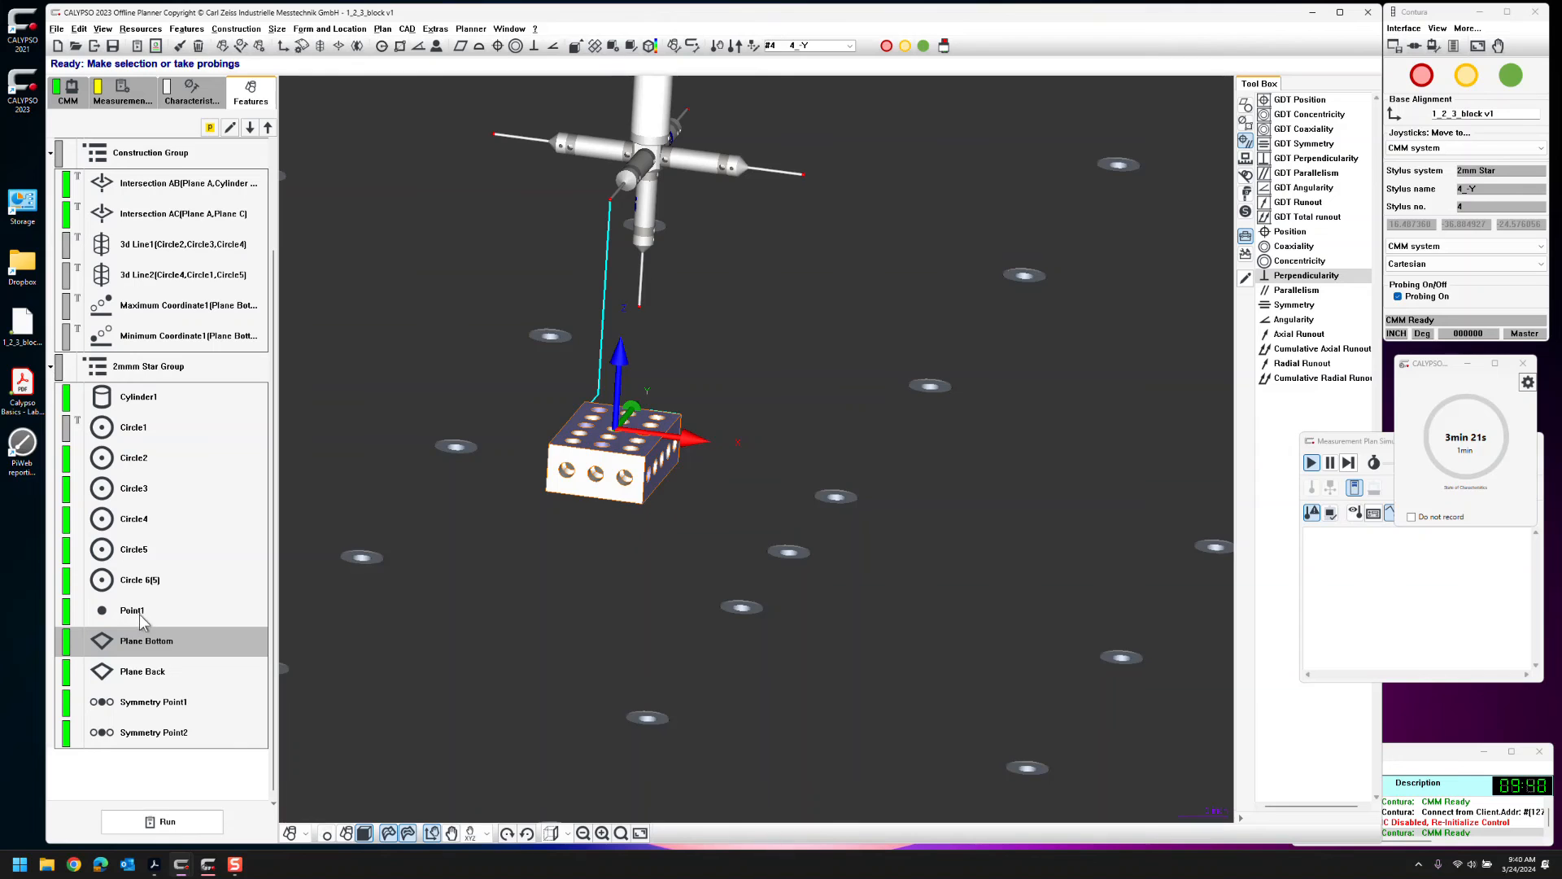
Rename the Point1 feature as Point Bottom and accept it
double_click(141, 616)
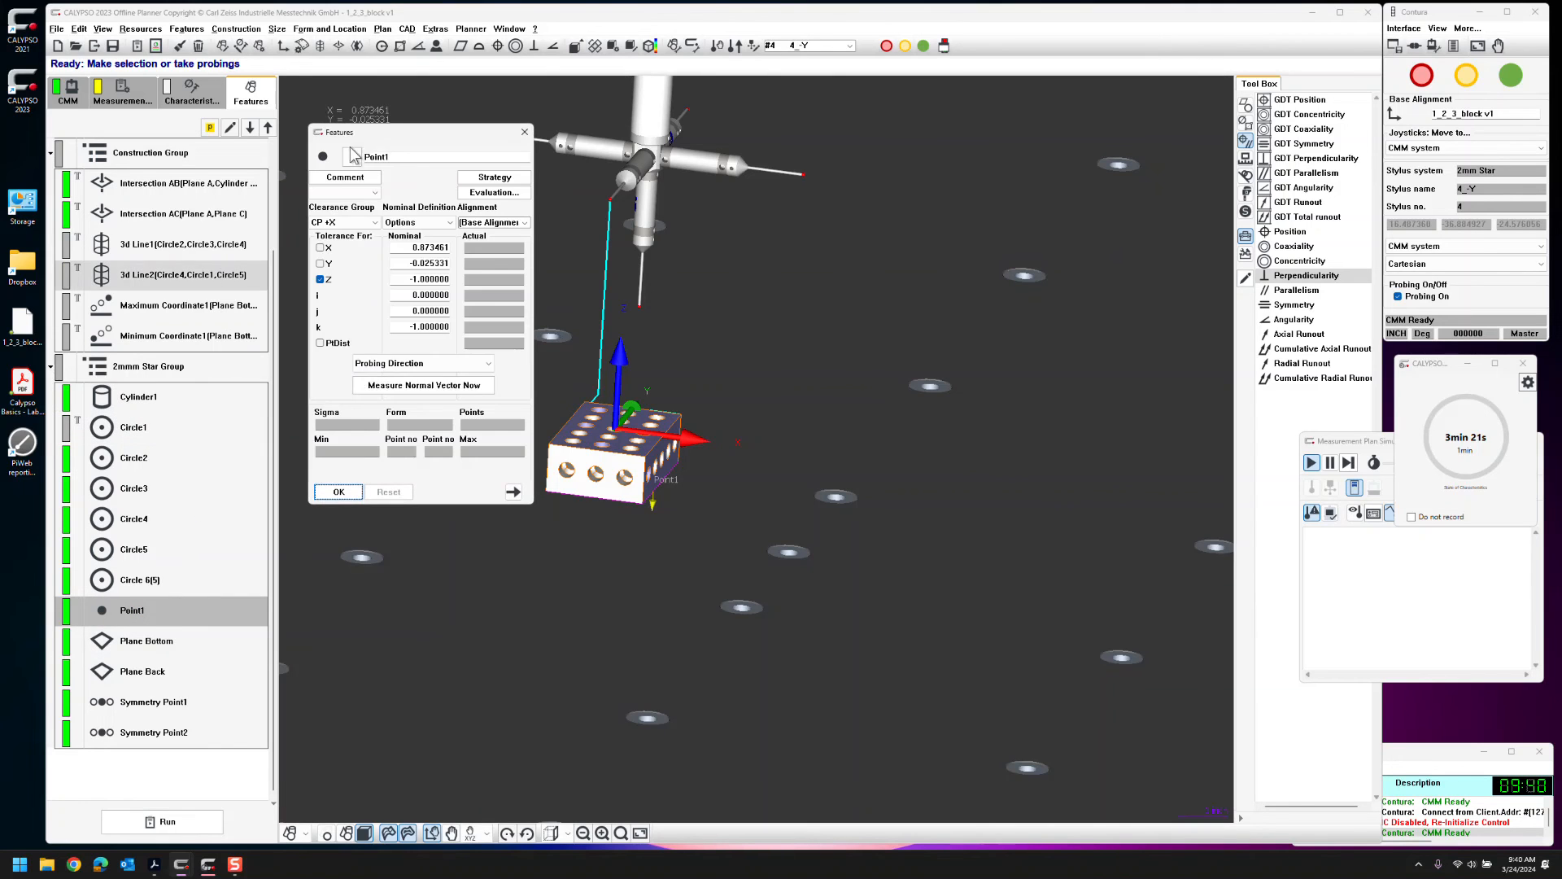
key("BackSpace")
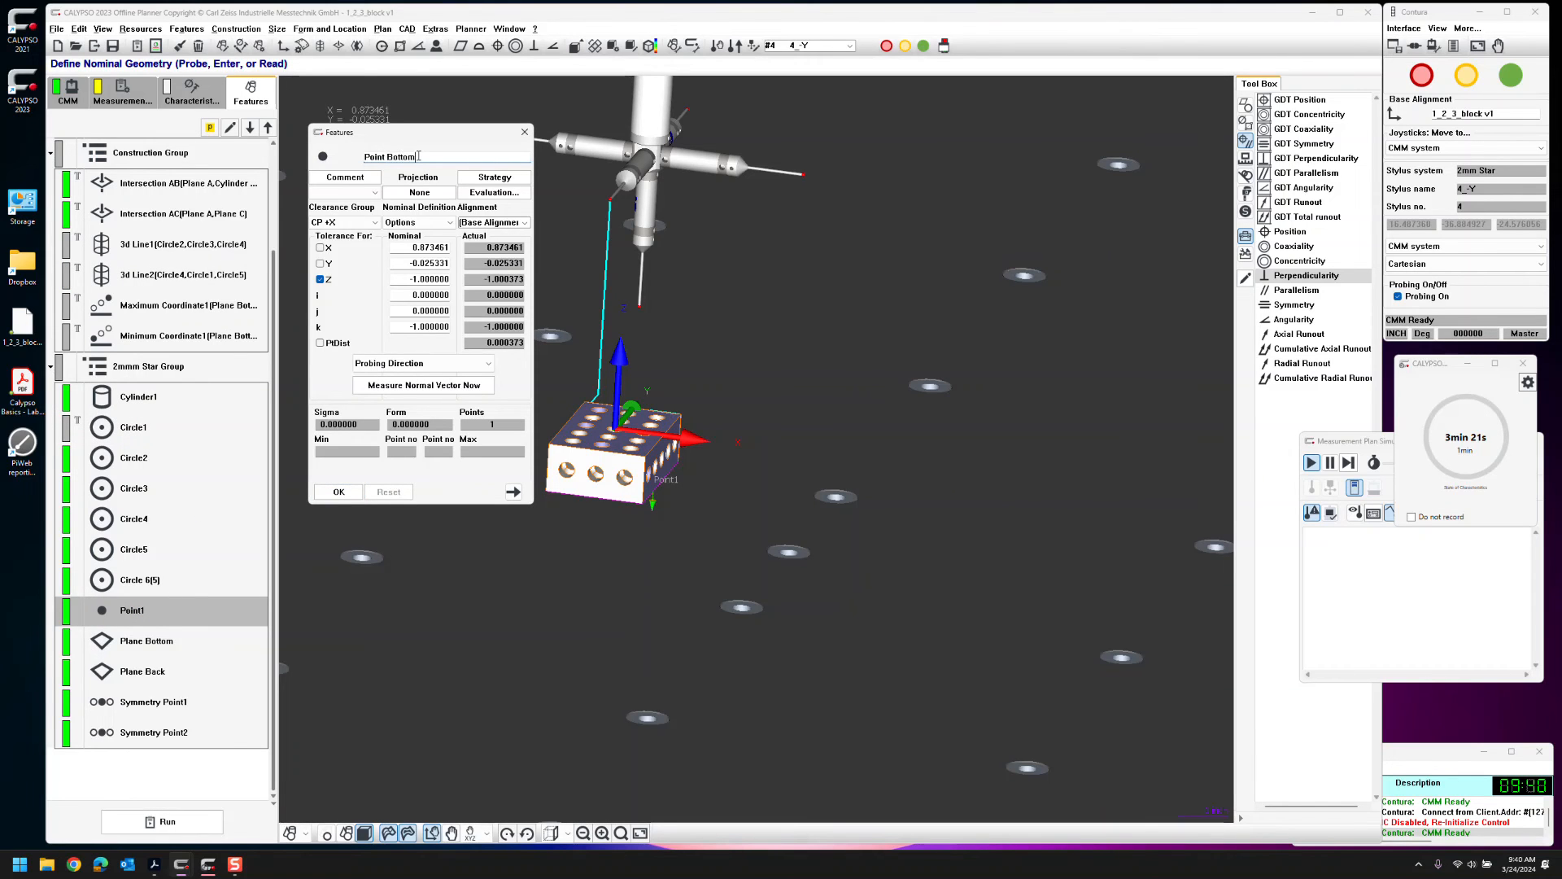
left_click(340, 492)
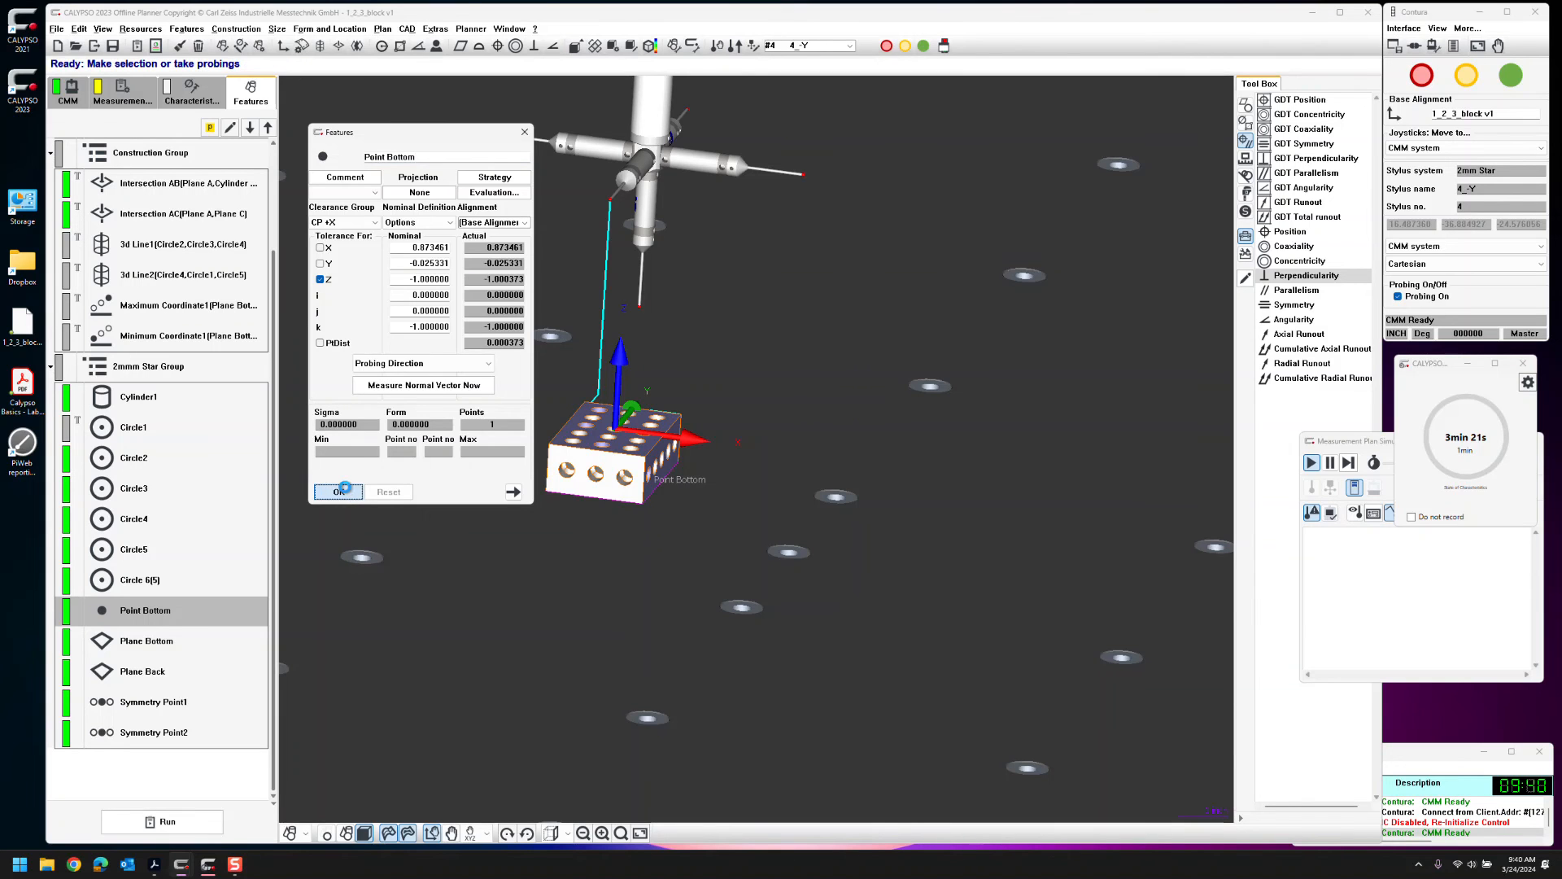
Rename Symmetry Point1 as Symmetry Point W and Symmetry Point2 as Symmetry Point L, and collapse the 2mmm Star Group
left_click(201, 698)
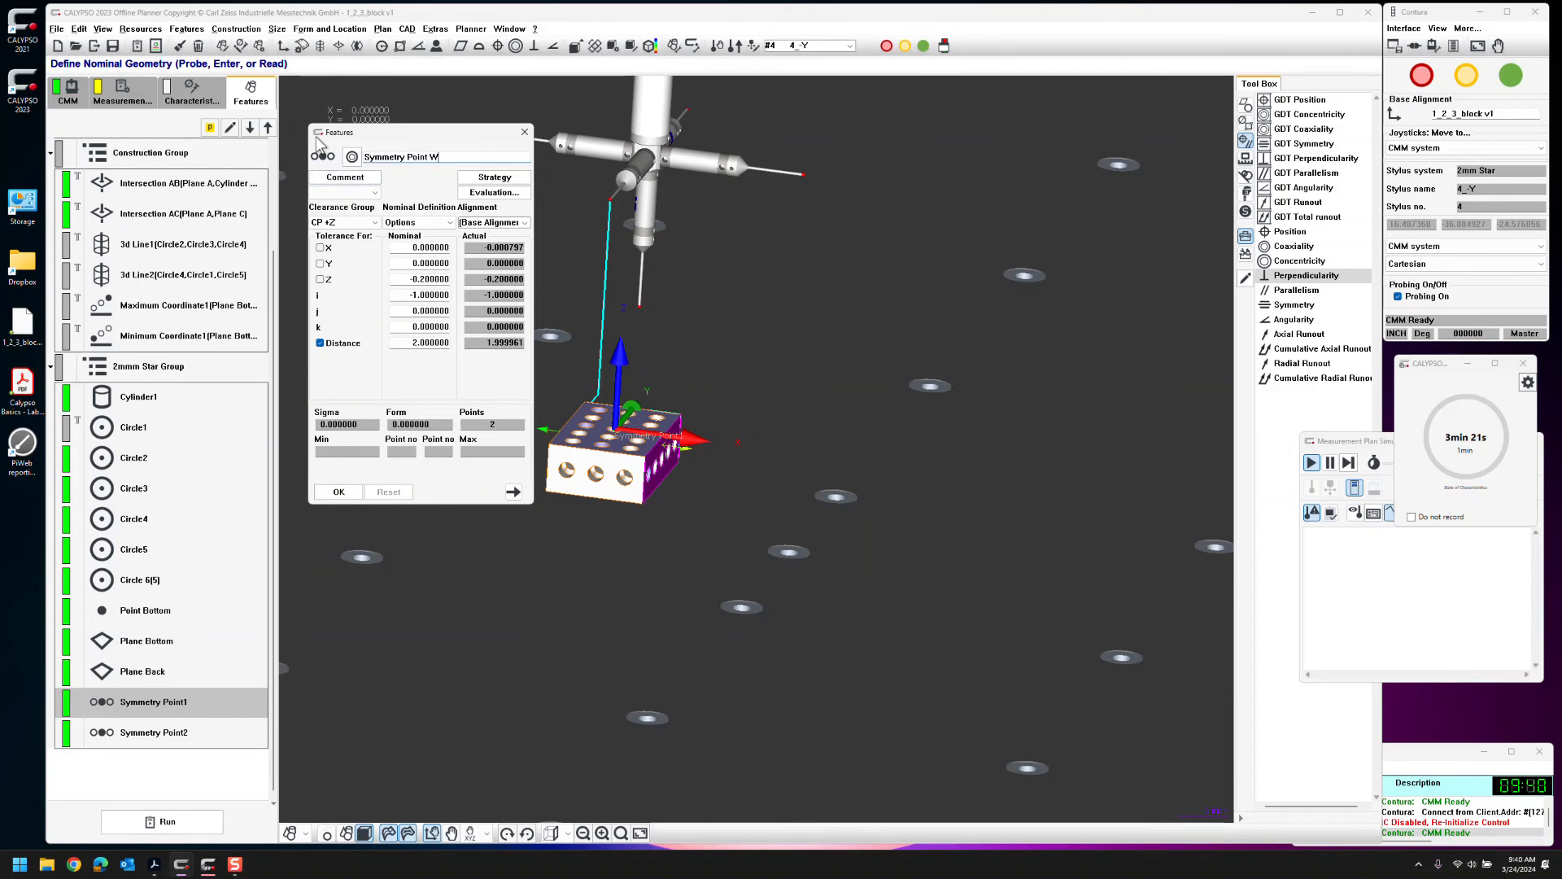
left_click(250, 128)
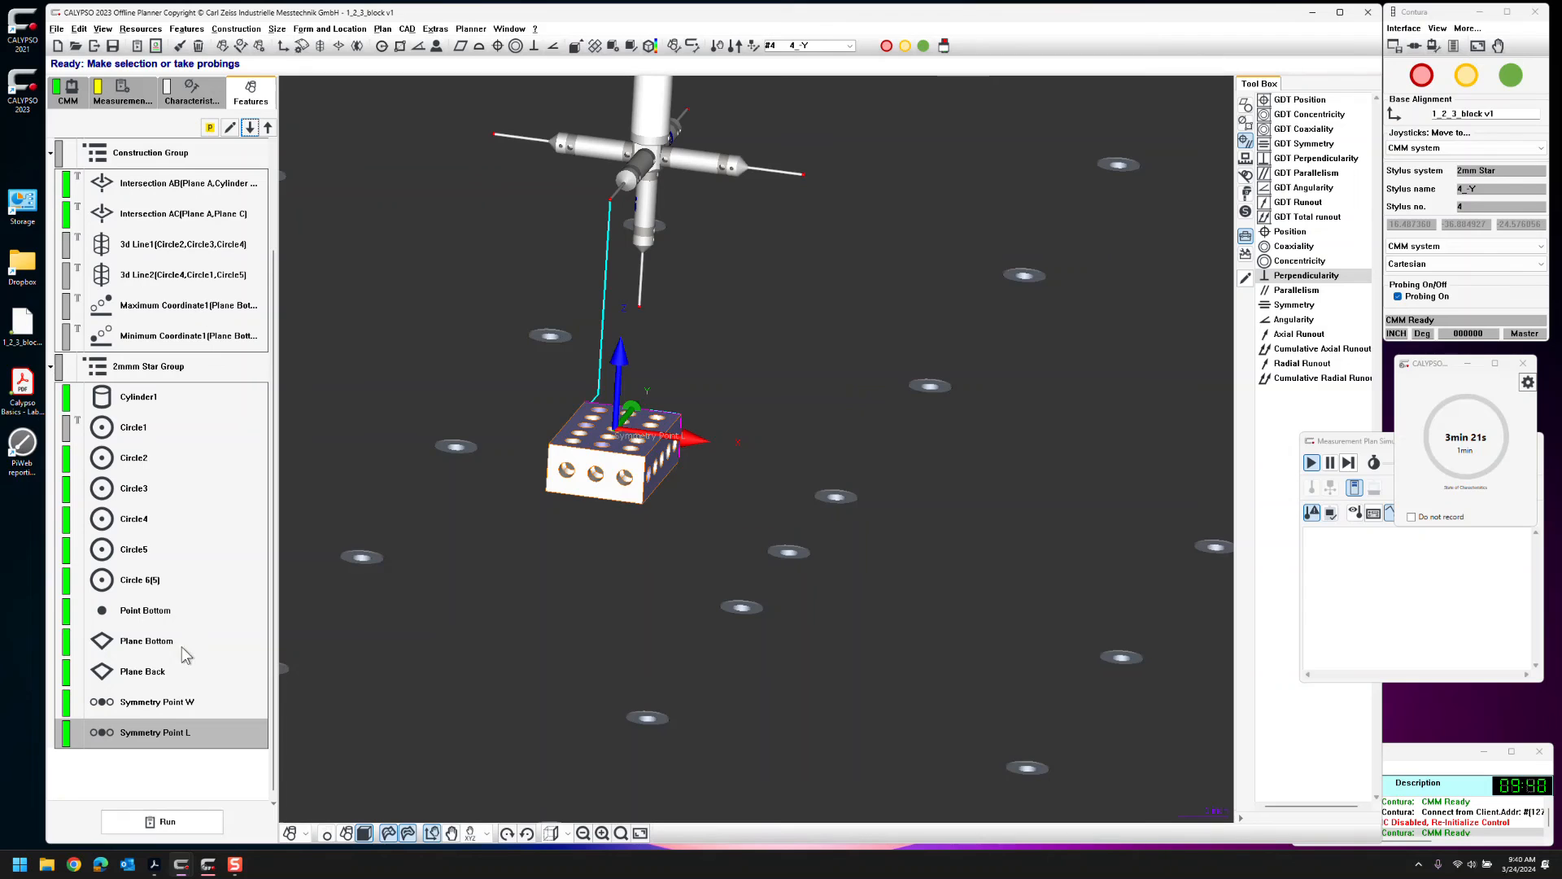
scroll(209, 678, "up", 2)
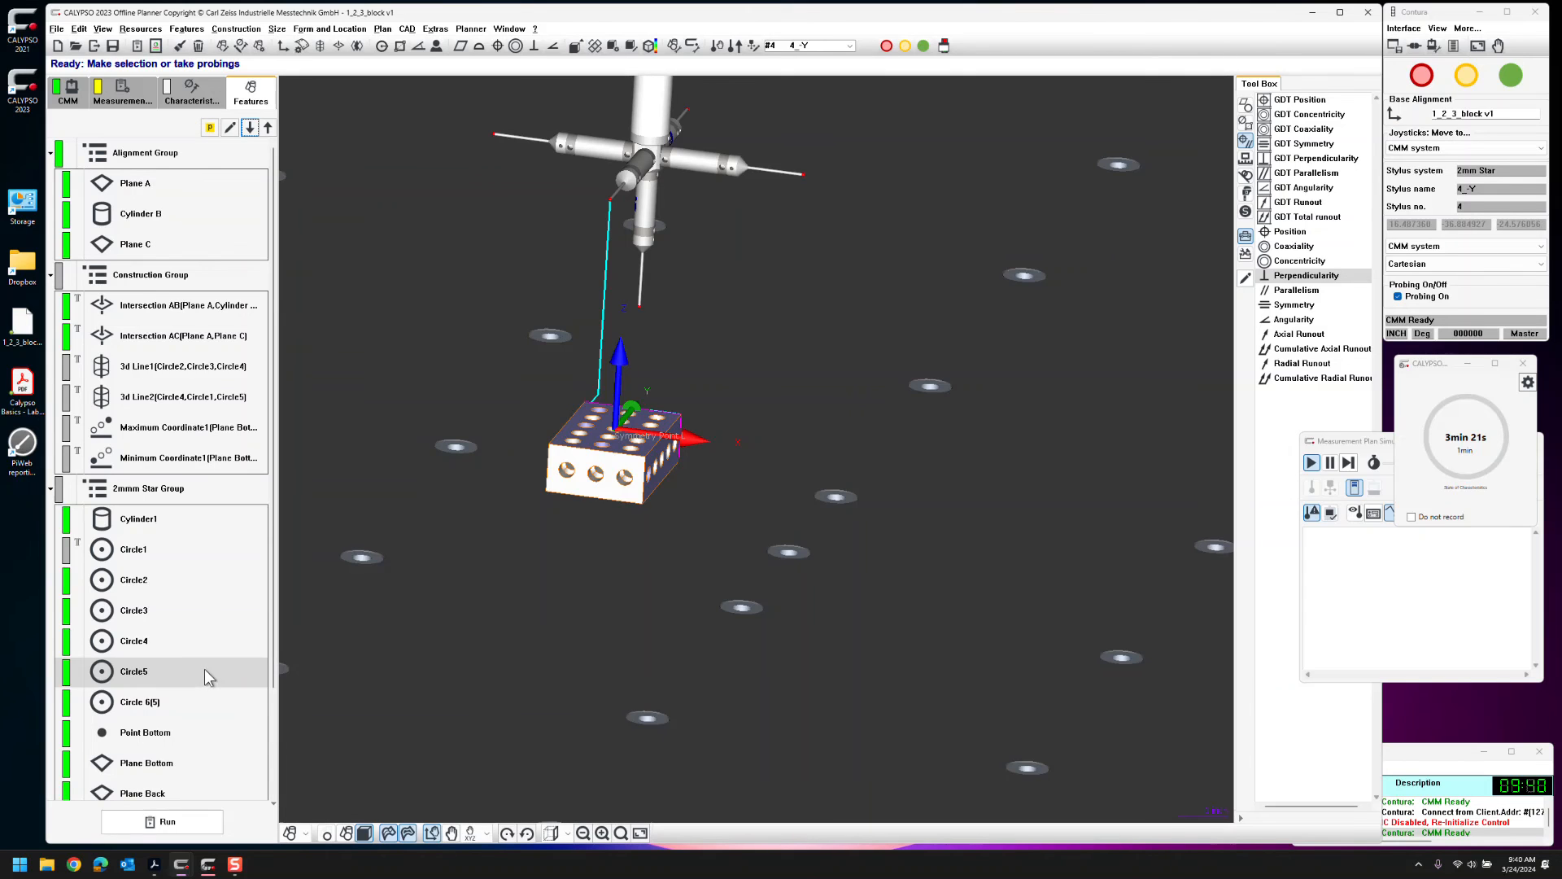
left_click(51, 489)
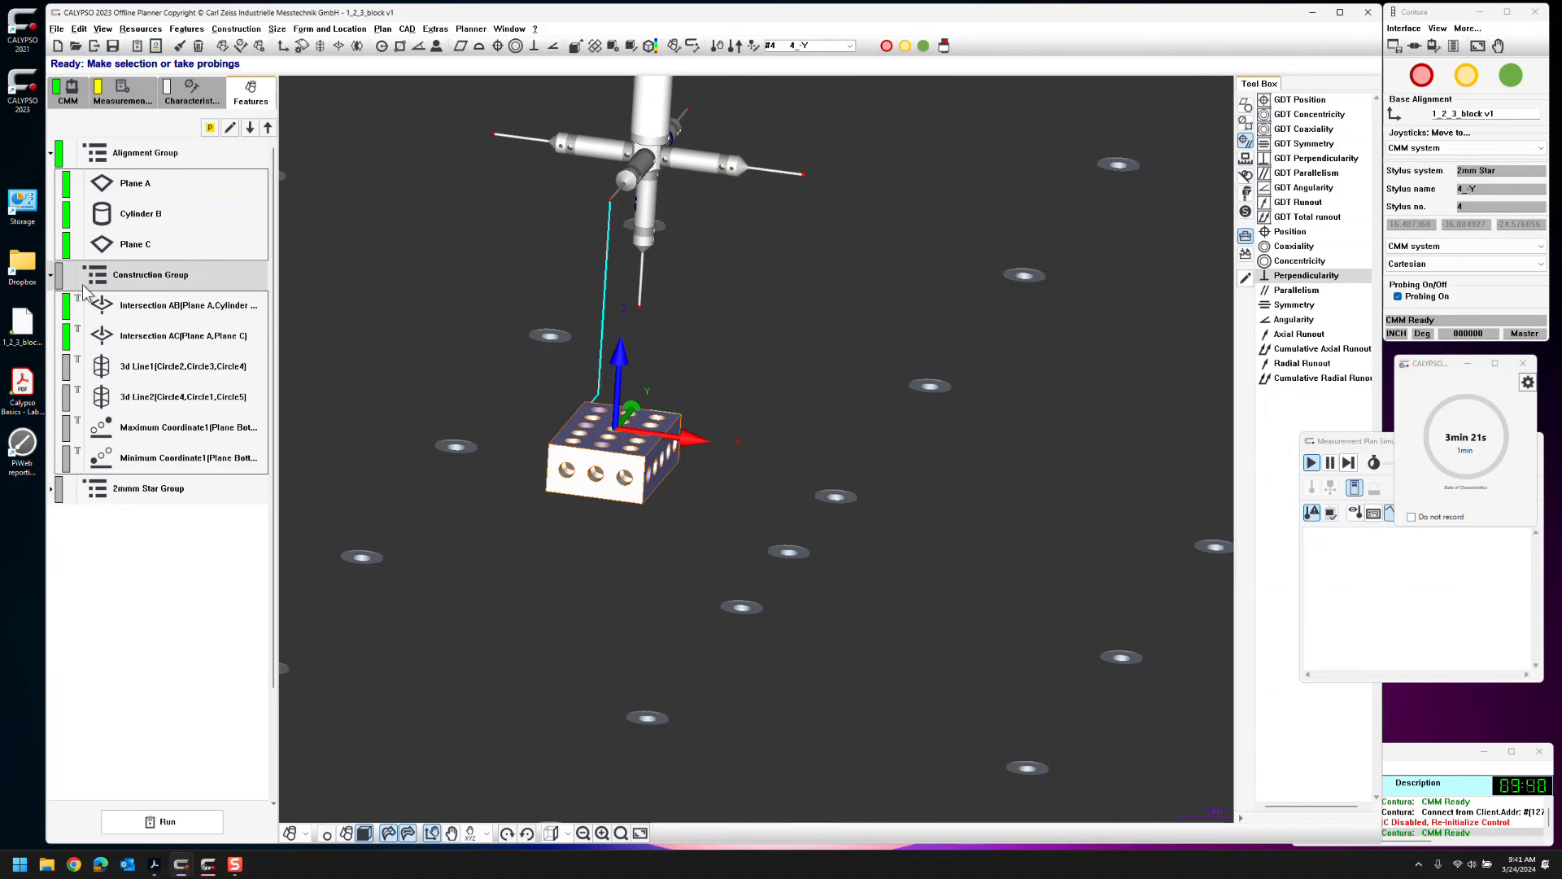
Place the Construction Group after the 2mmm Star Group in the features list, and expand the 2mmm Star Group
left_click_drag(169, 567, 167, 570)
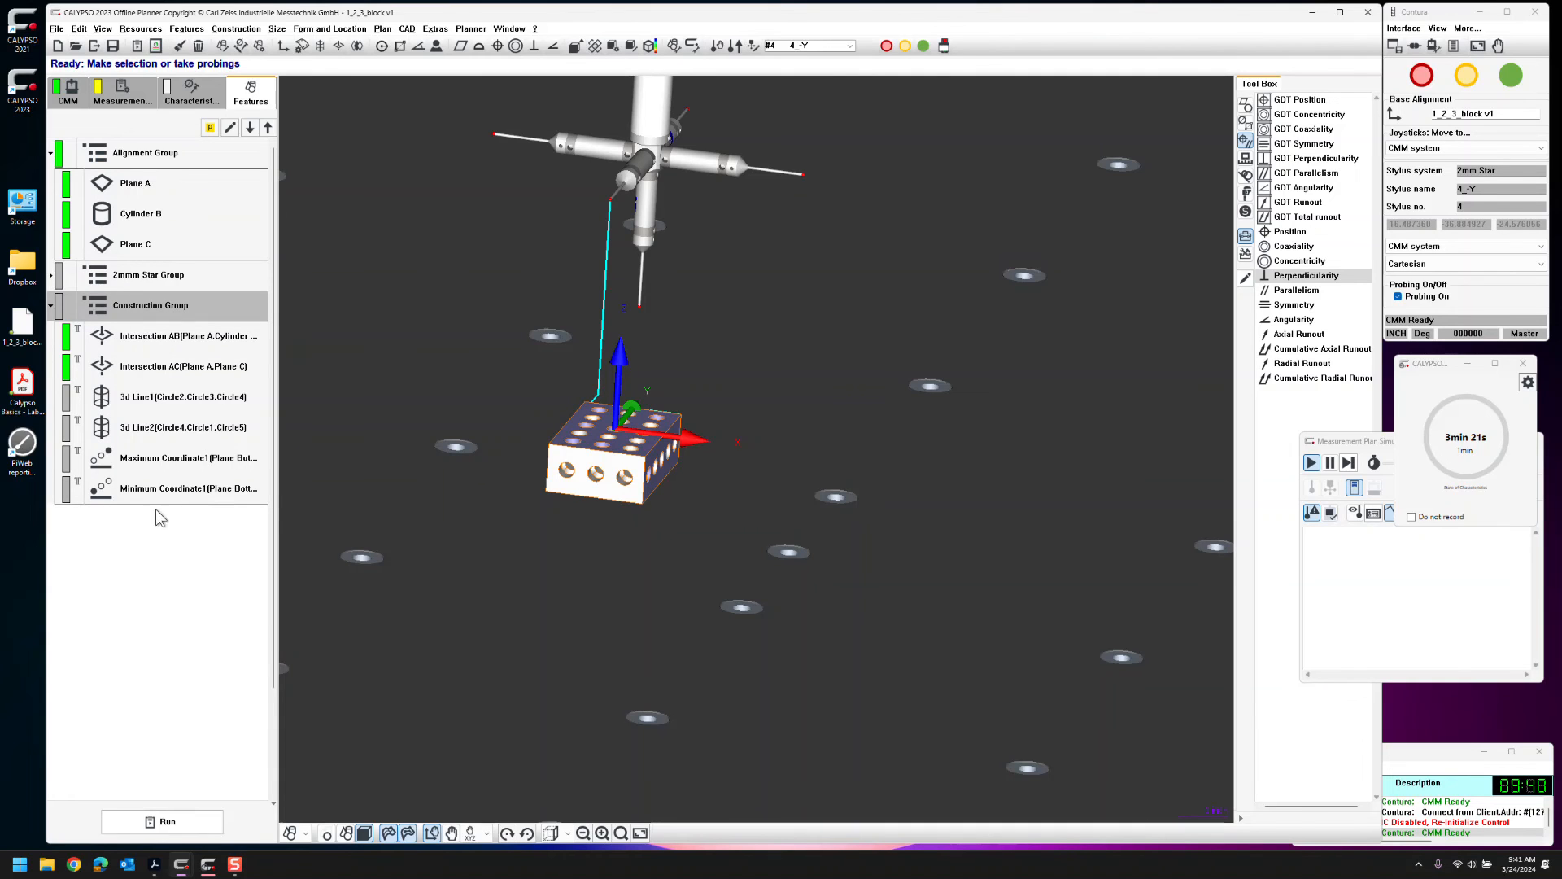
left_click(52, 276)
scroll(187, 474, "down", 4)
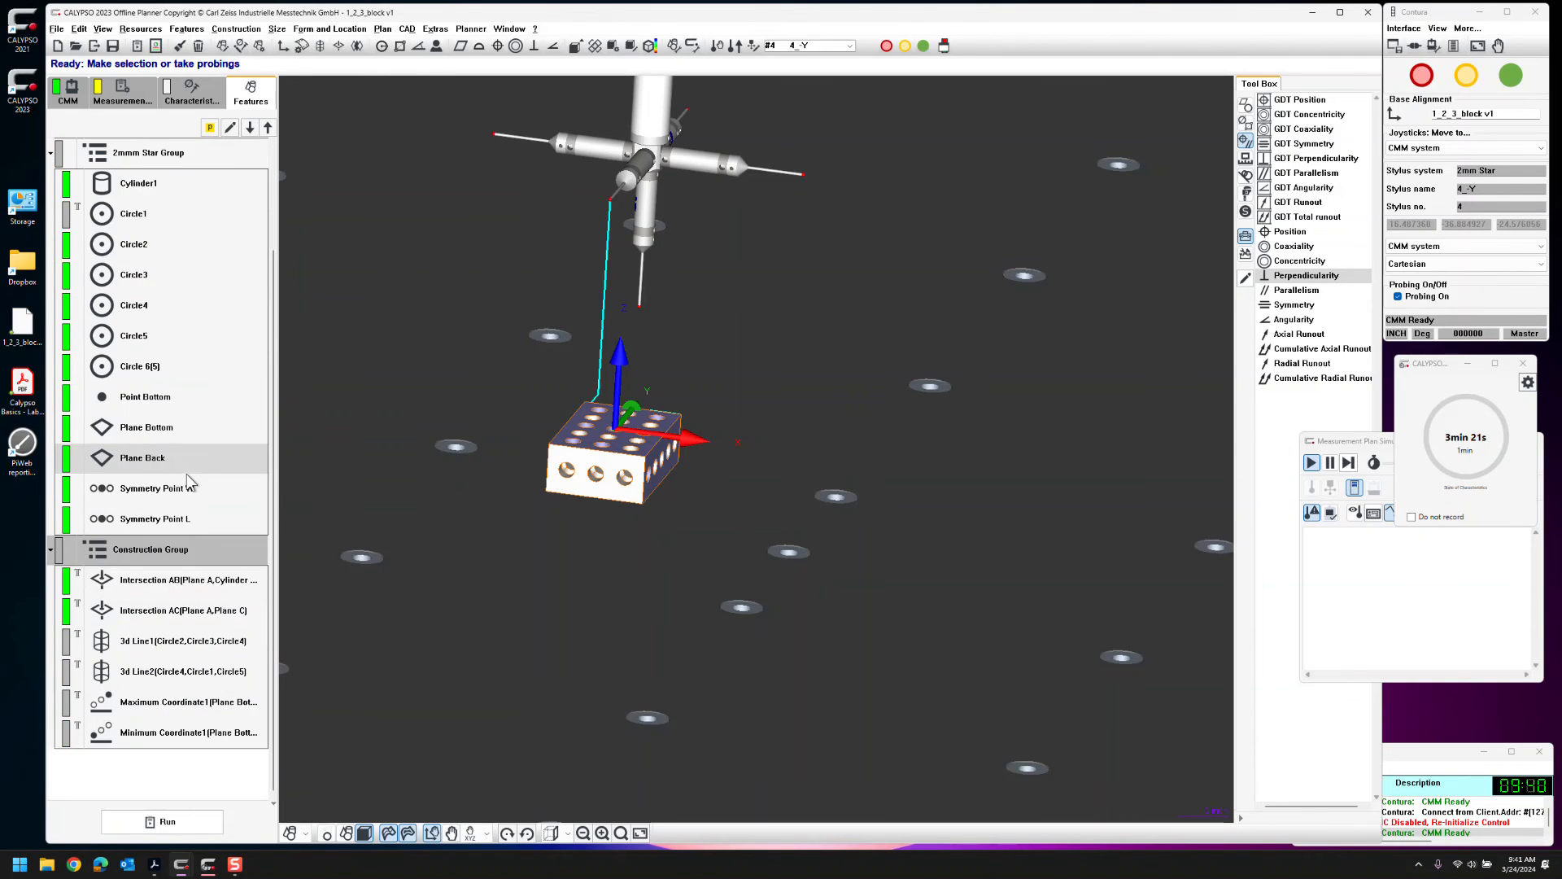
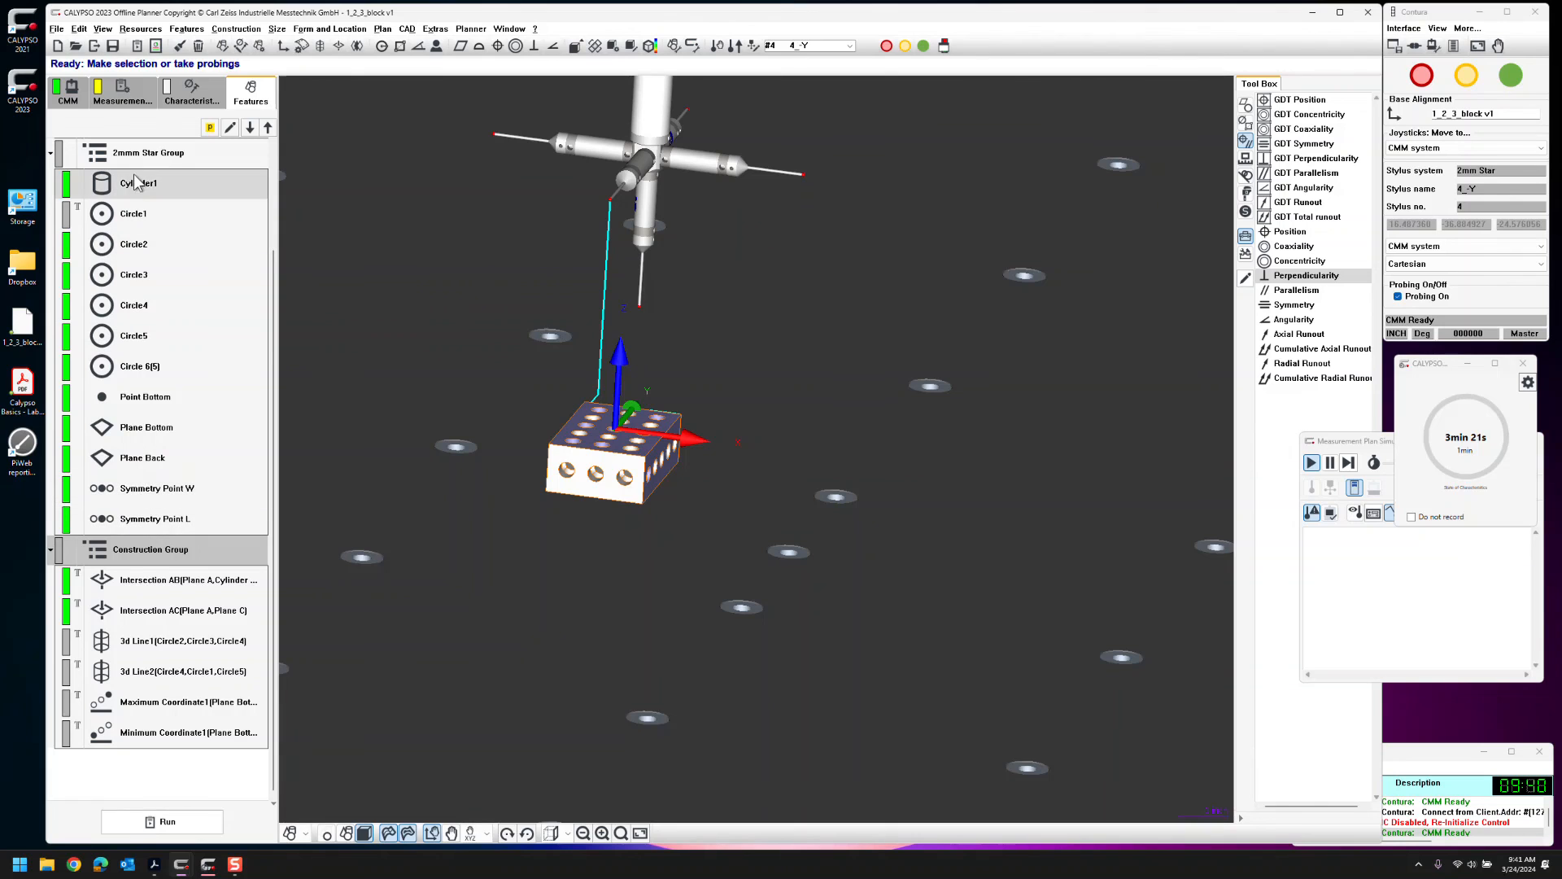
scroll(201, 447, "up", 3)
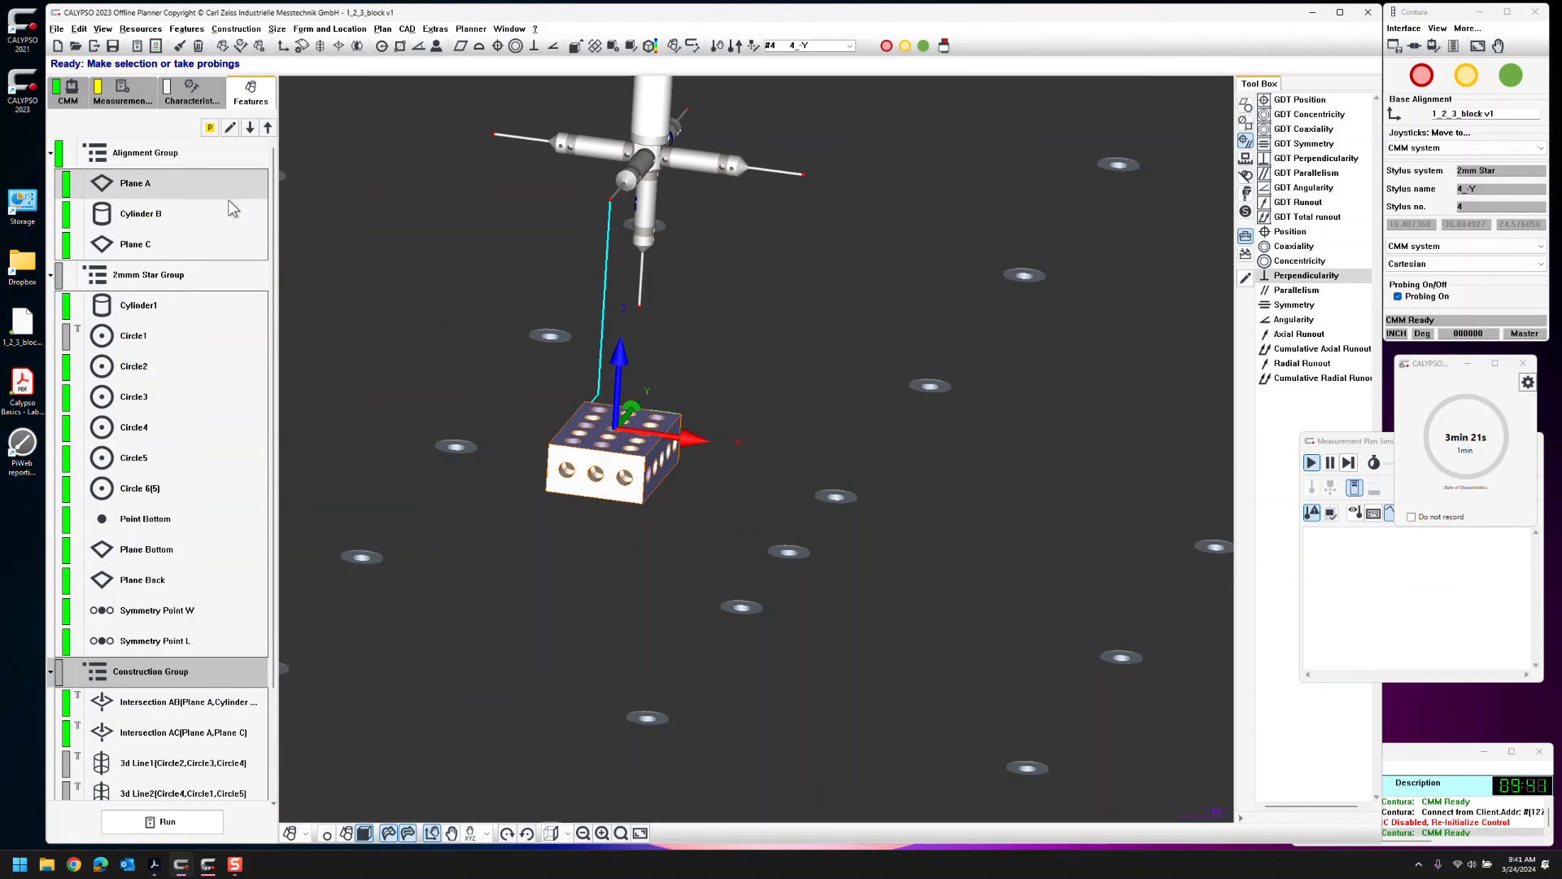
scroll(216, 216, "down", 2)
scroll(218, 223, "down", 2)
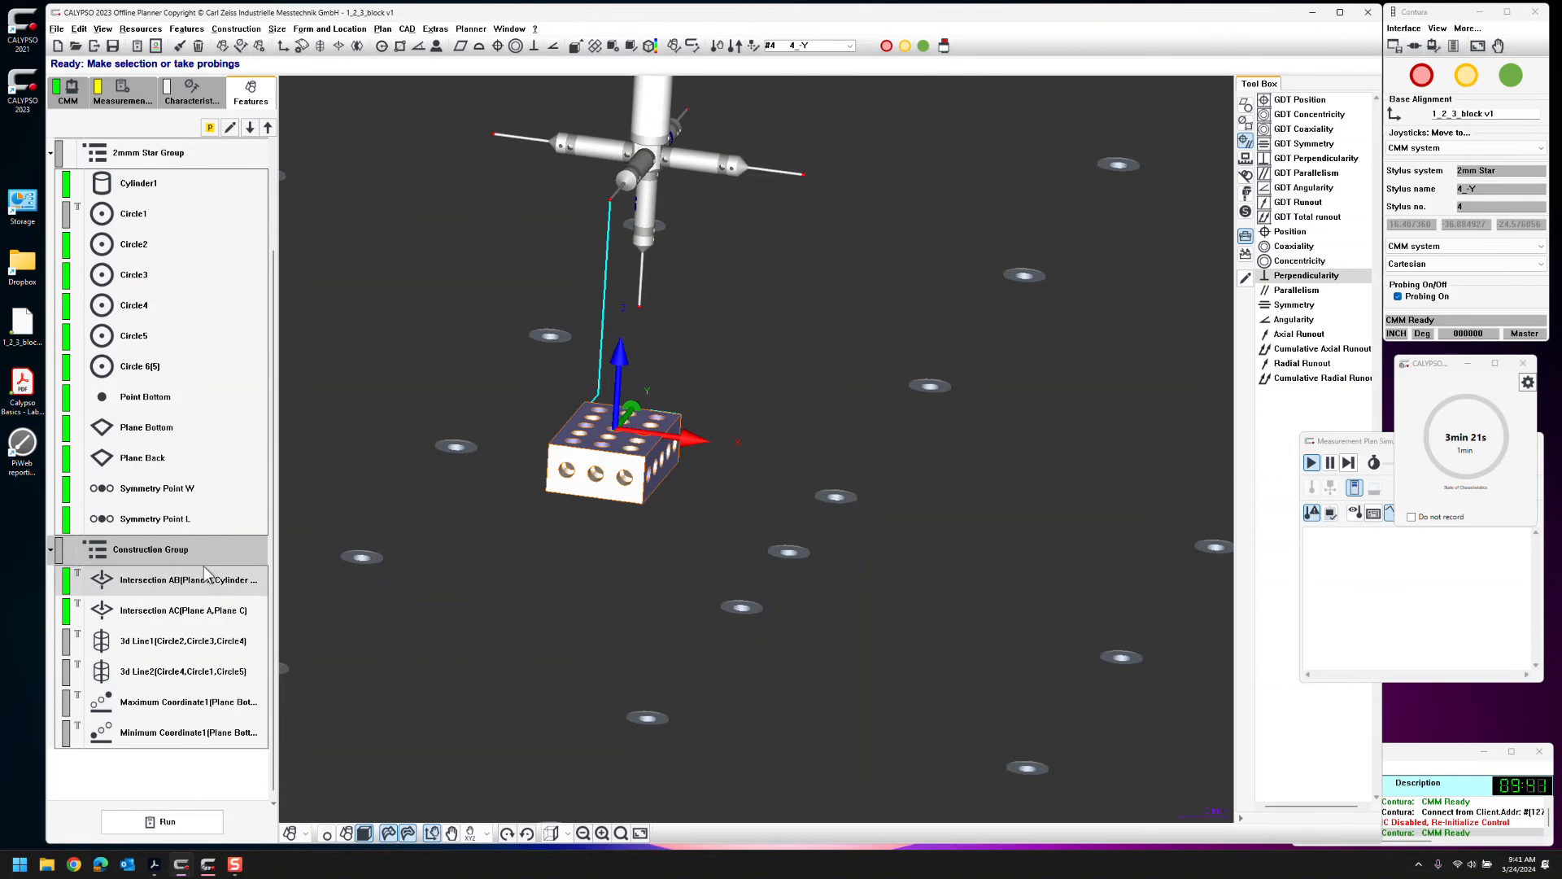
scroll(209, 425, "up", 3)
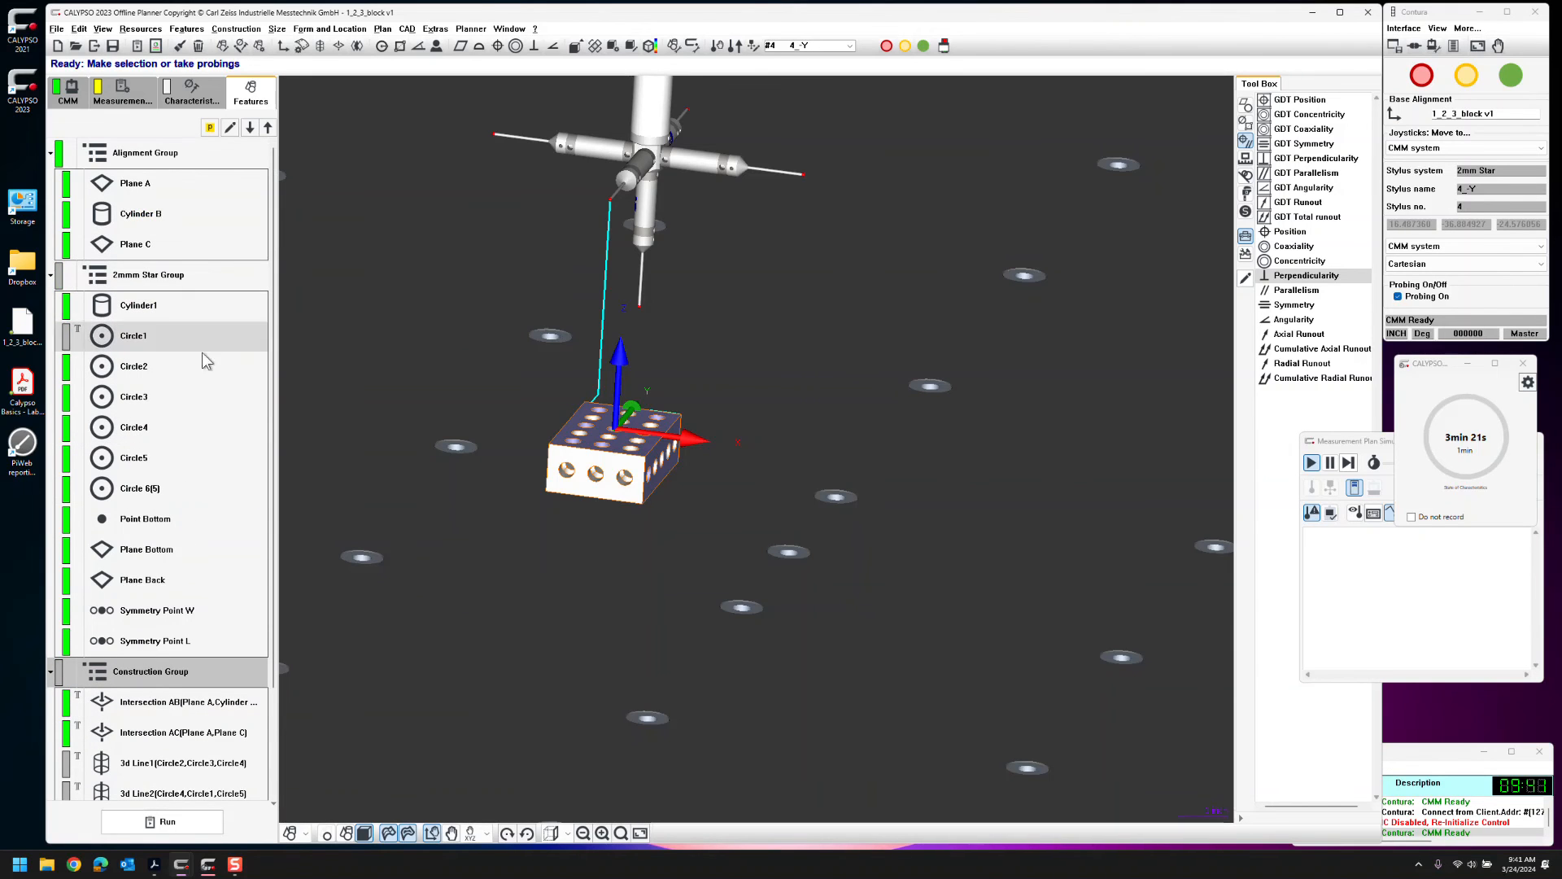
scroll(180, 712, "down", 3)
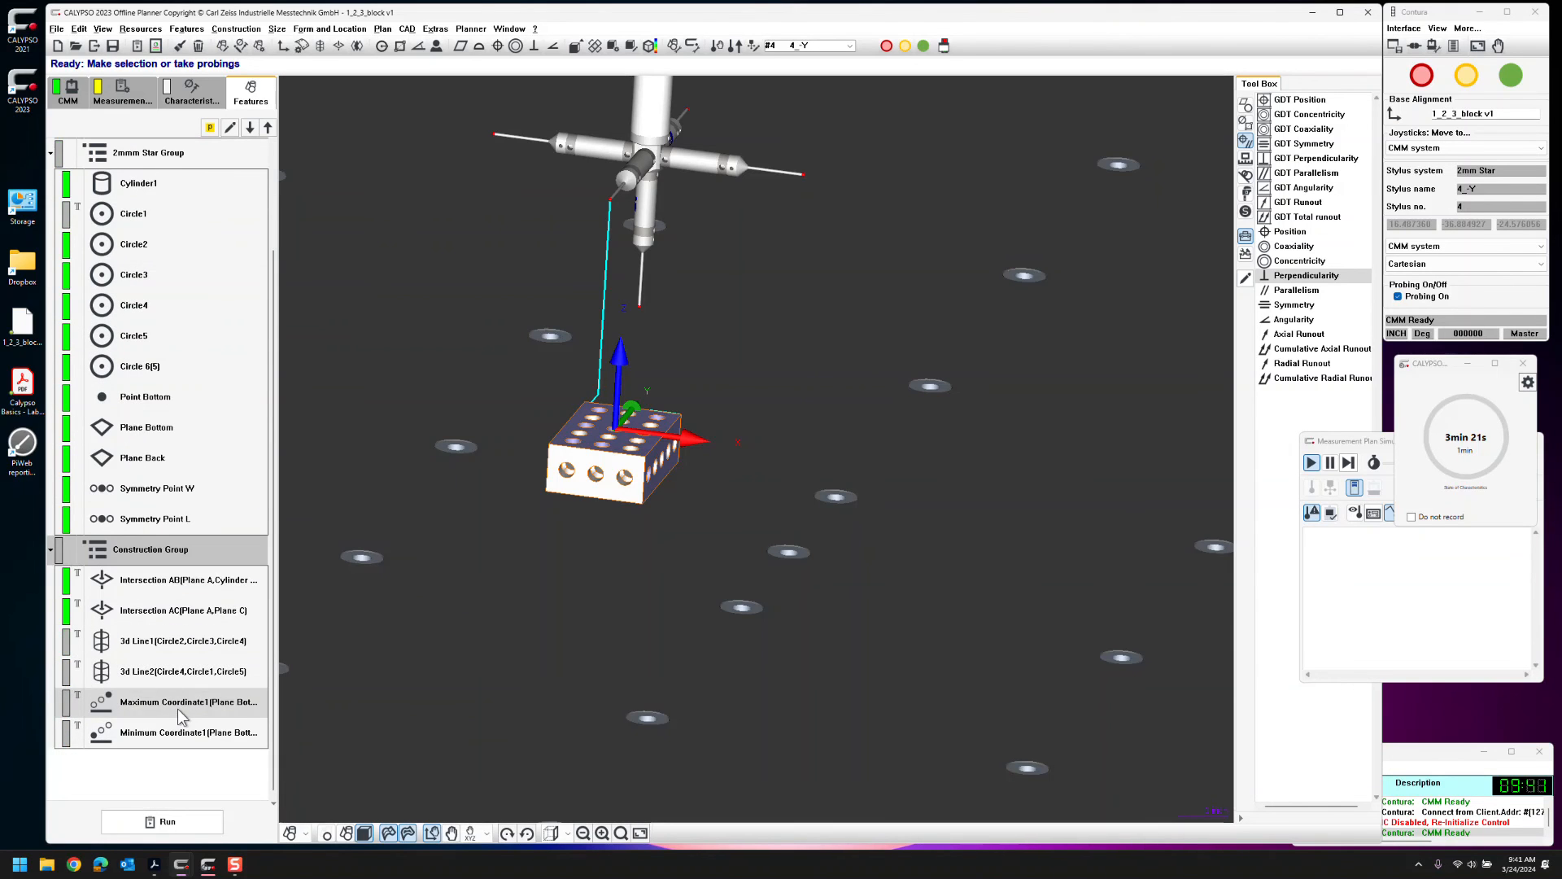
Rename the Cylinder1 feature in the 2mmm Star Group as Cylinder .325_1
double_click(205, 183)
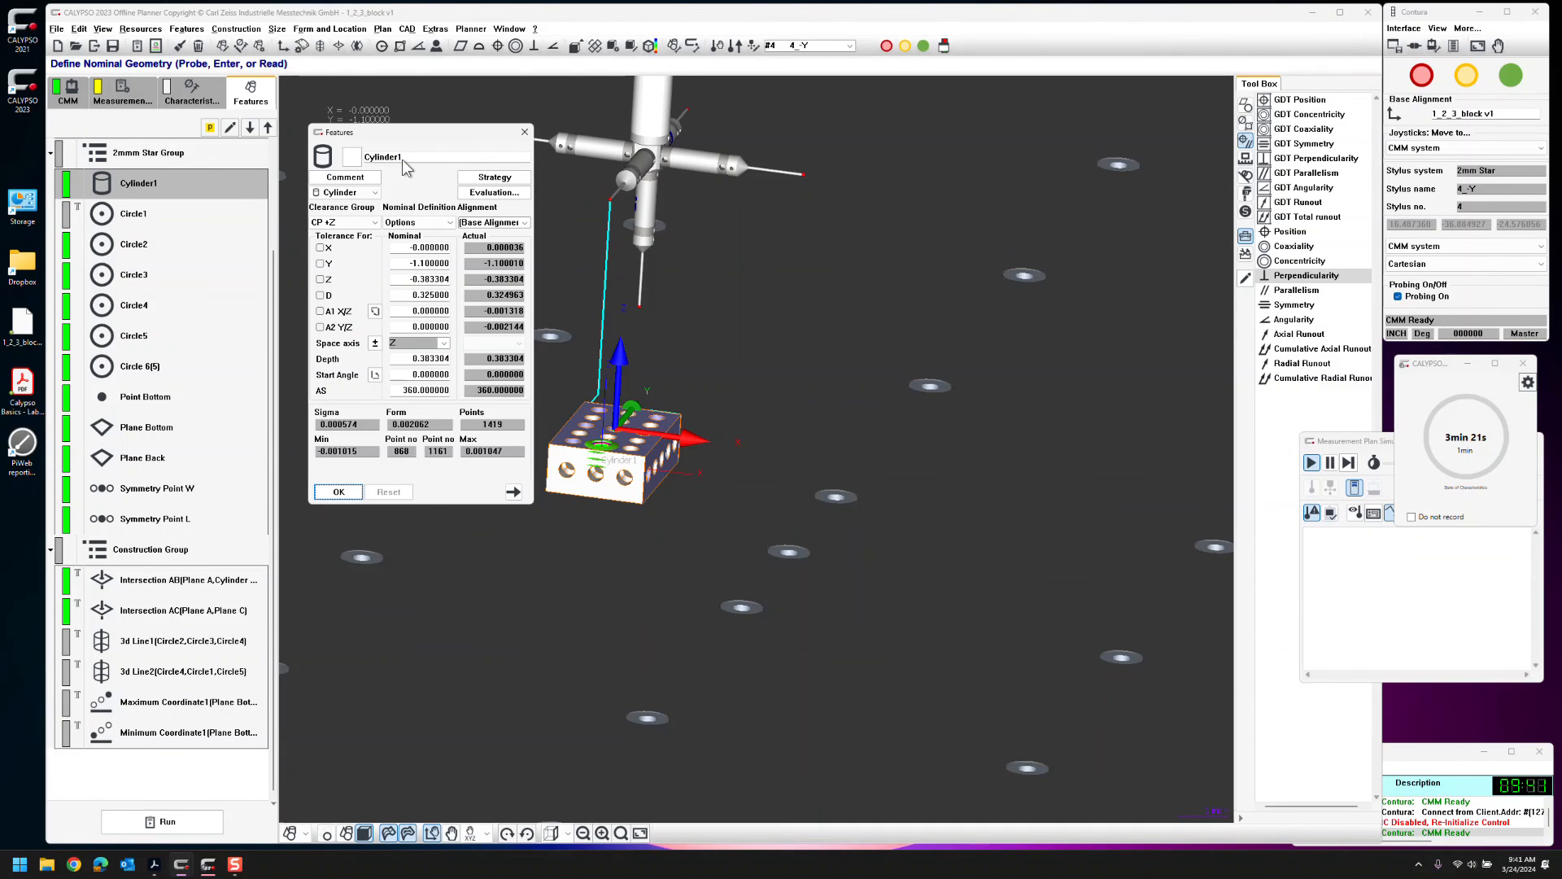
left_click(402, 158)
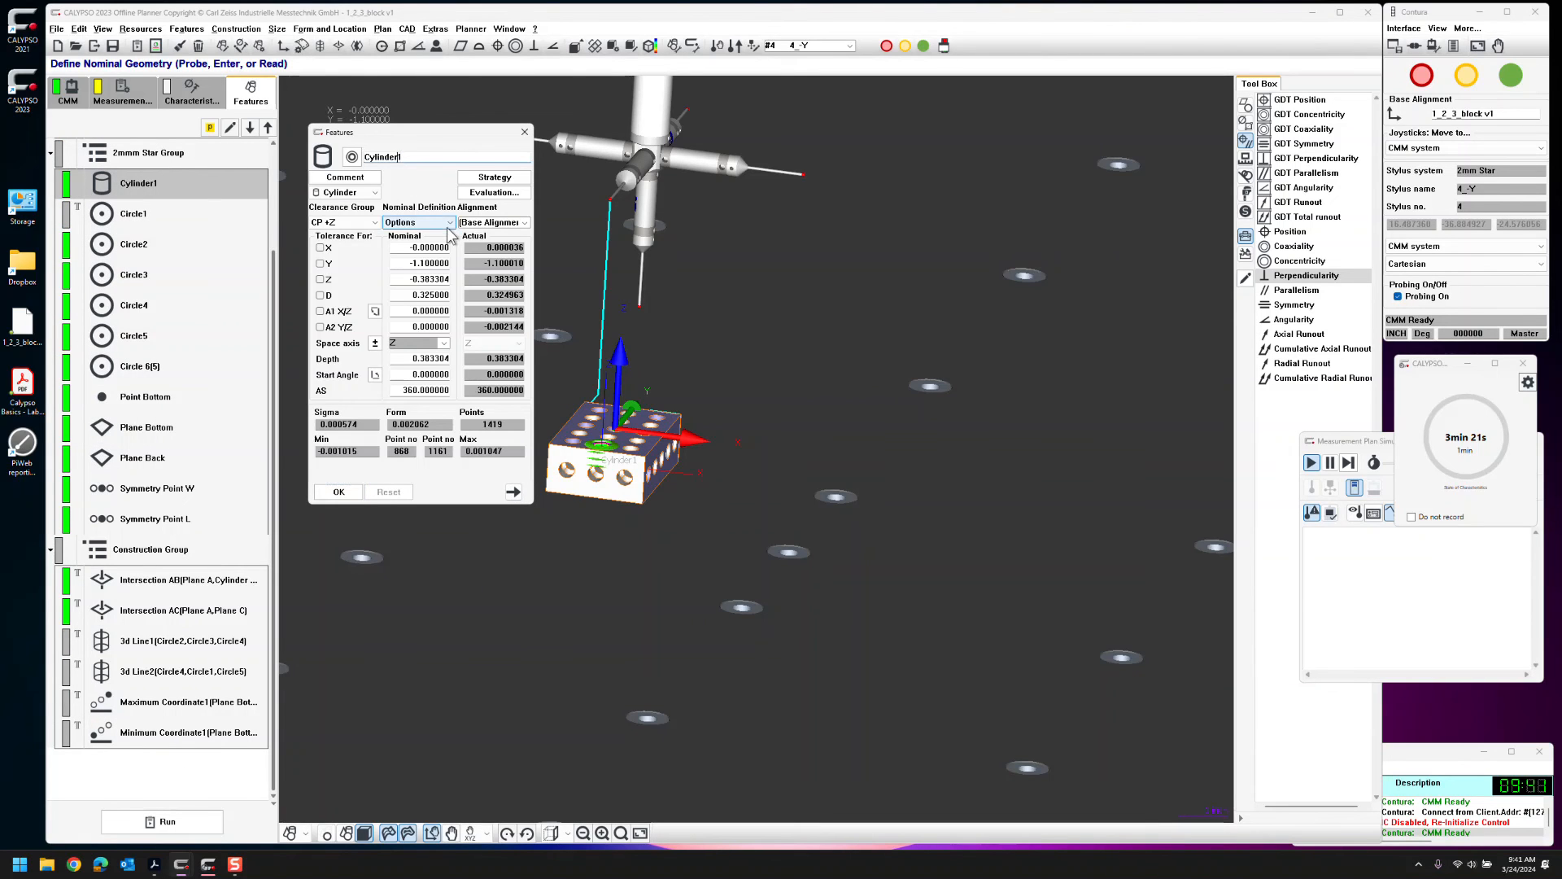
type(".325")
key("shift+Left")
key("shift+Left")
key("shift+Left")
key("shift+Left")
Rename Circle1 as Circle .325_1 and Circle2 as Circle .325_2
left_click(250, 127)
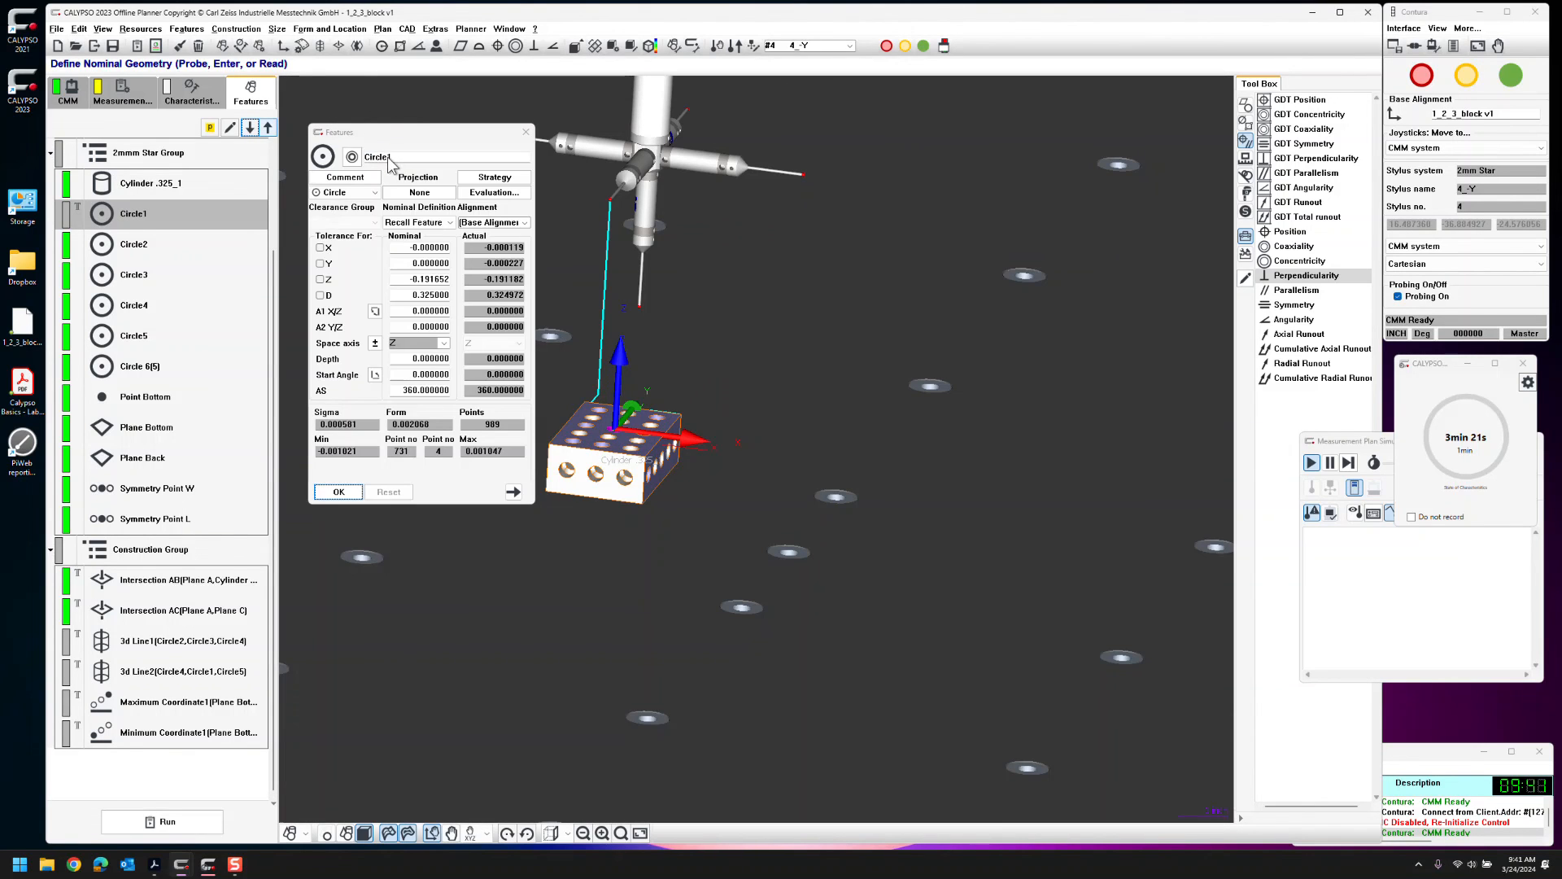
type(".325_")
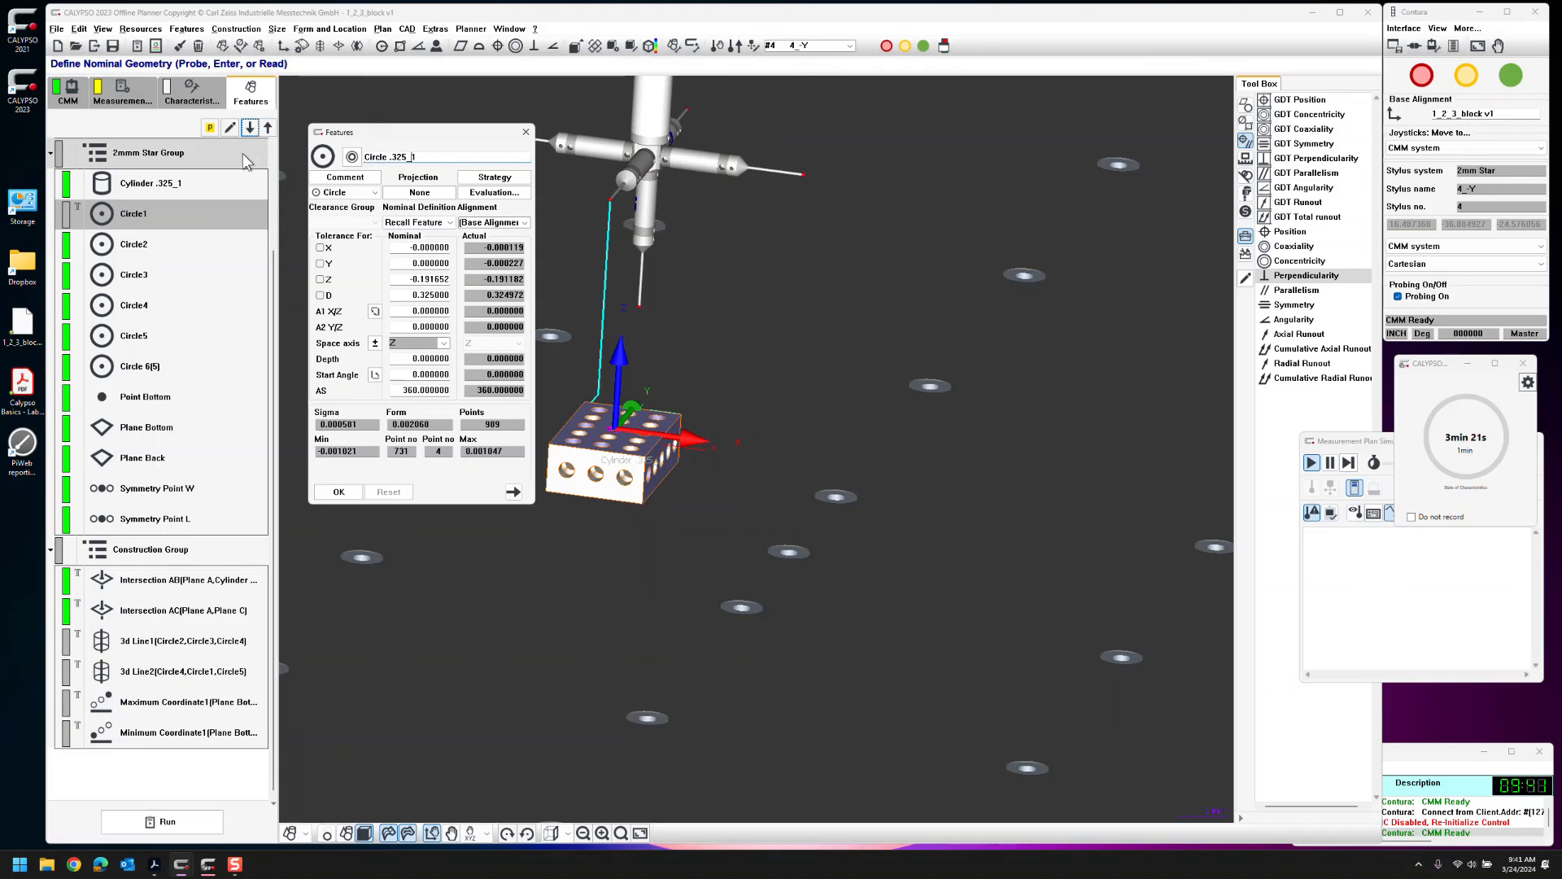
left_click(250, 128)
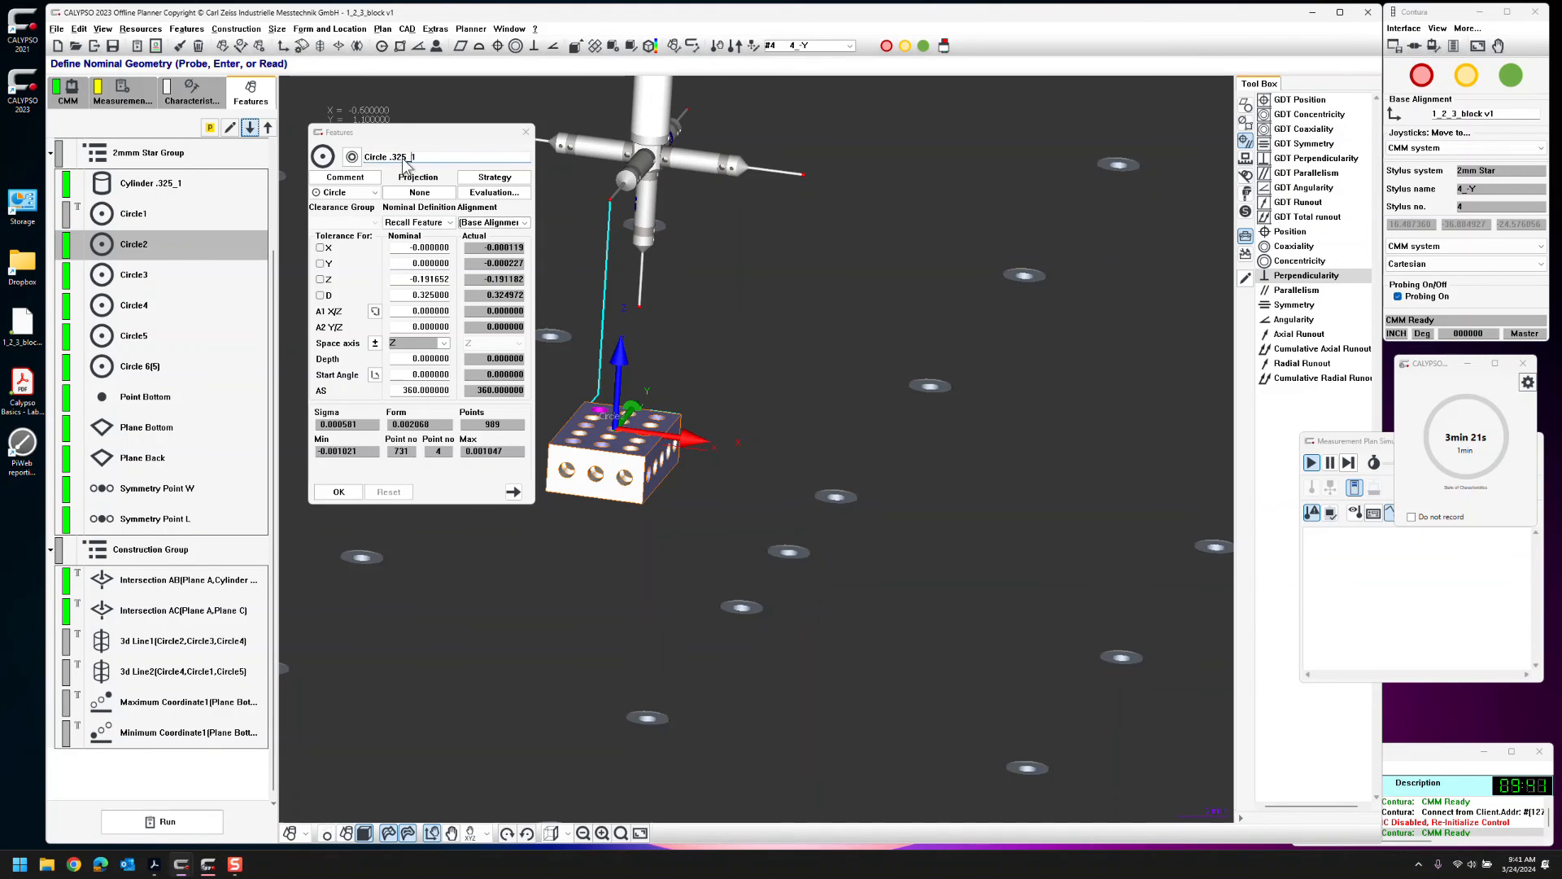
left_click(388, 156)
type(".325_")
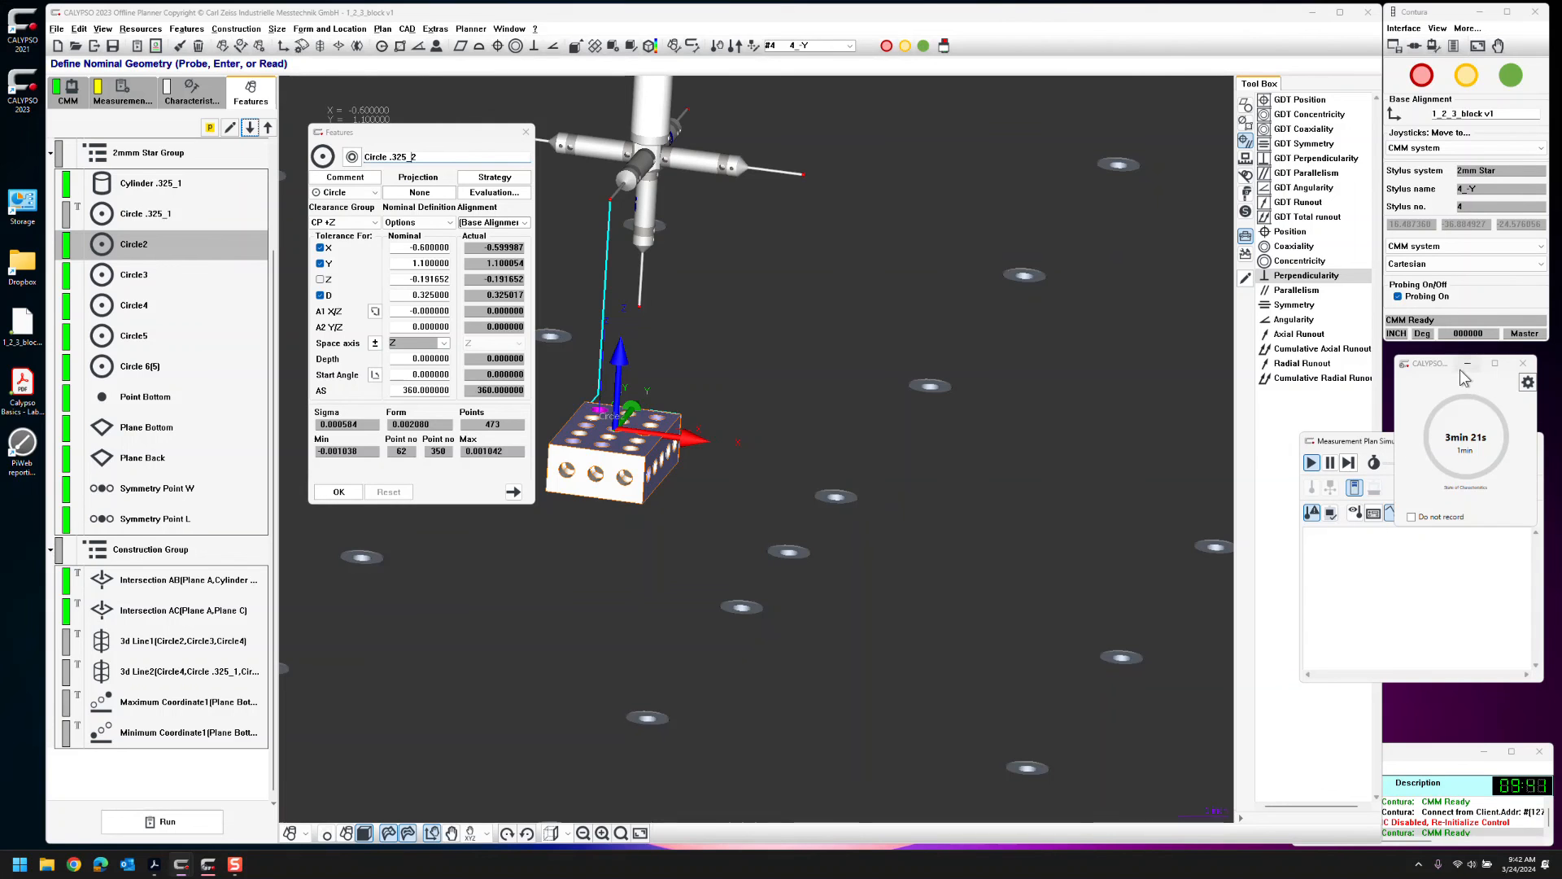
Close the Measurement Plan Simulation window, and rename Circle3 as Circle .325_3 and Circle4 as Circle .325_4
left_click_drag(1426, 370, 1442, 290)
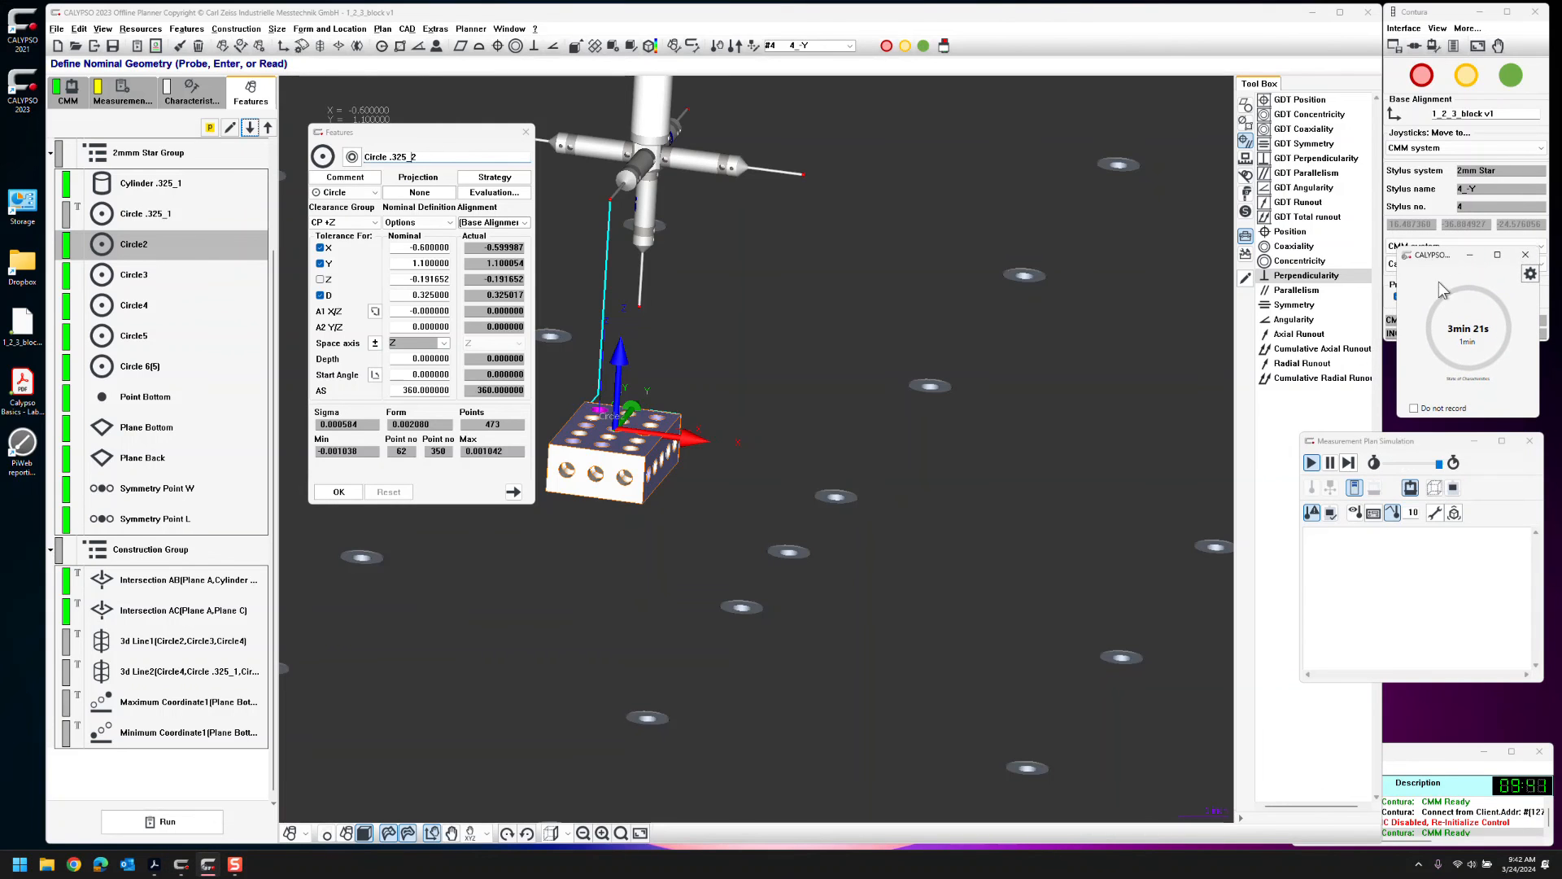
left_click(1527, 439)
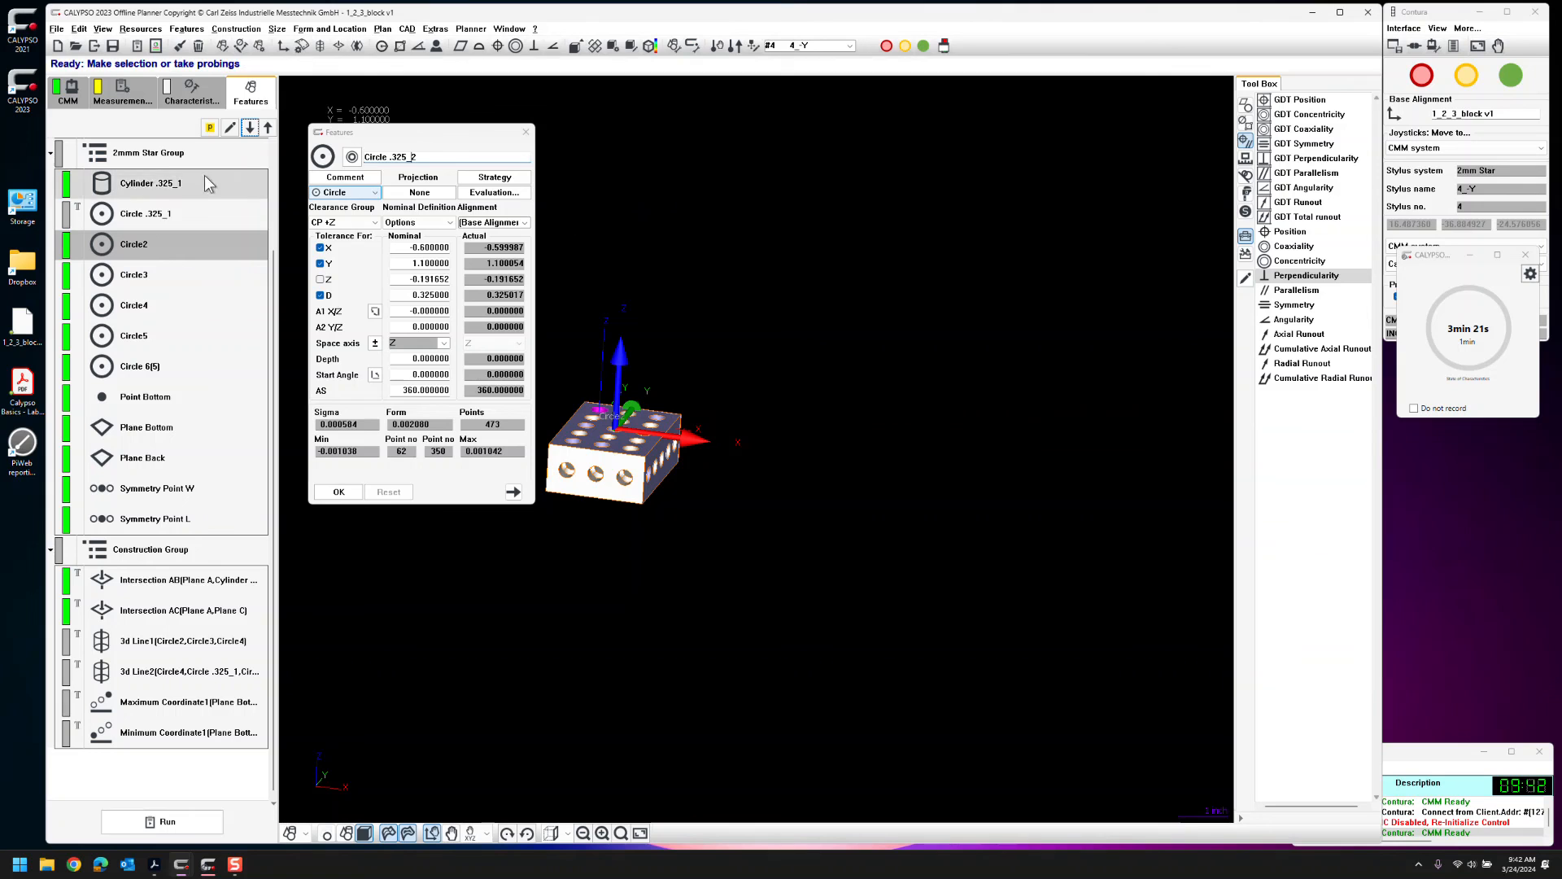
left_click(249, 127)
left_click(386, 157)
type(".325_")
left_click(249, 126)
left_click(387, 157)
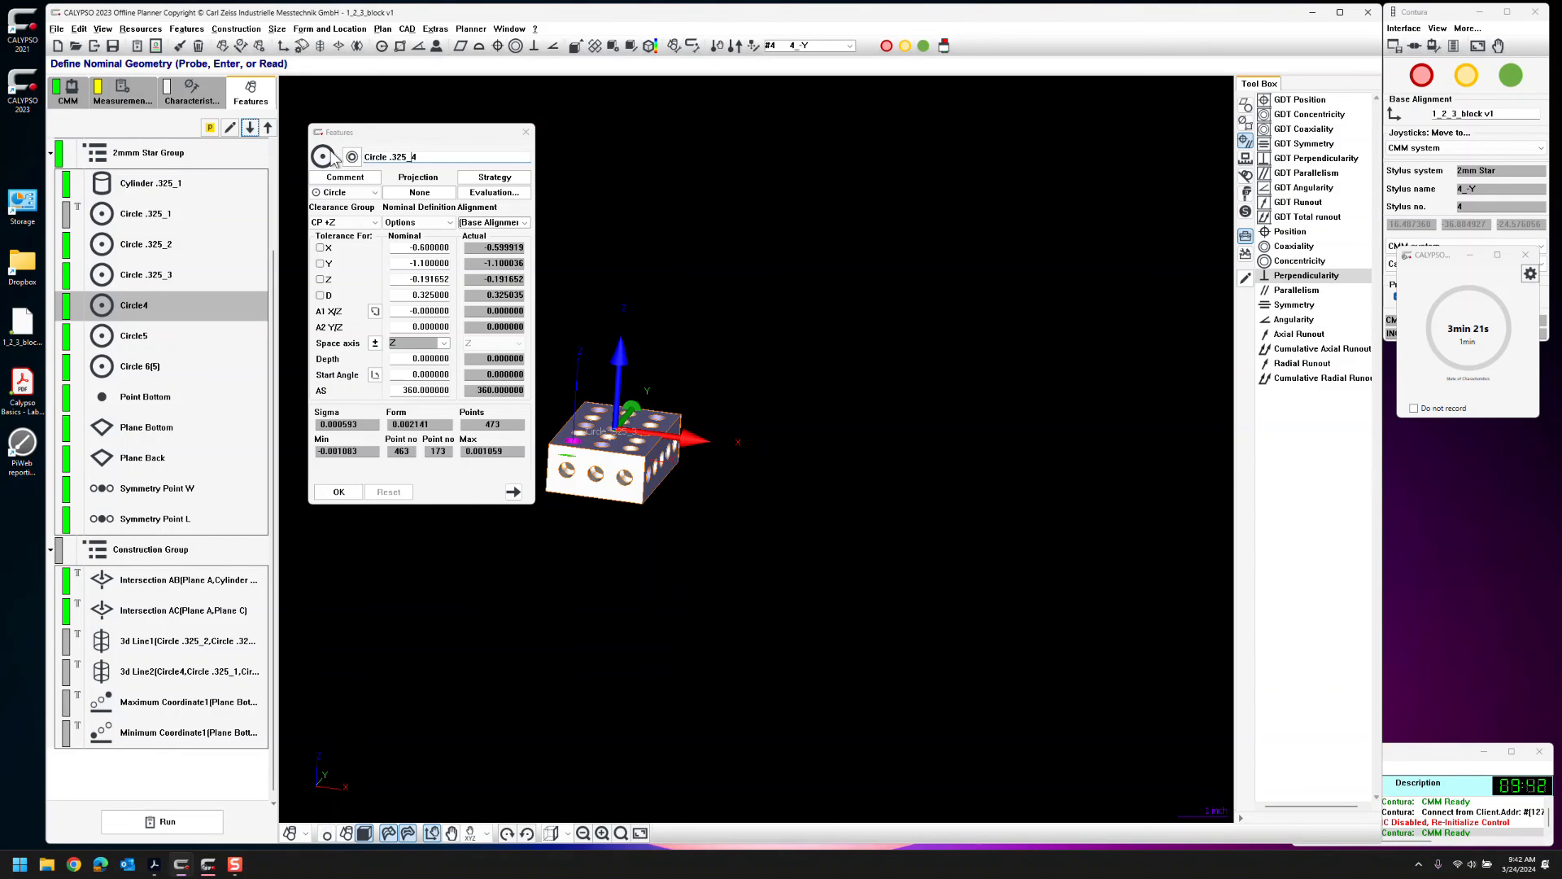
Rename Circle5 as Circle .325_5 and the Circle 6 pattern feature as Circle .325_+X, and accept the changes
left_click(249, 127)
left_click(387, 157)
type(".325_")
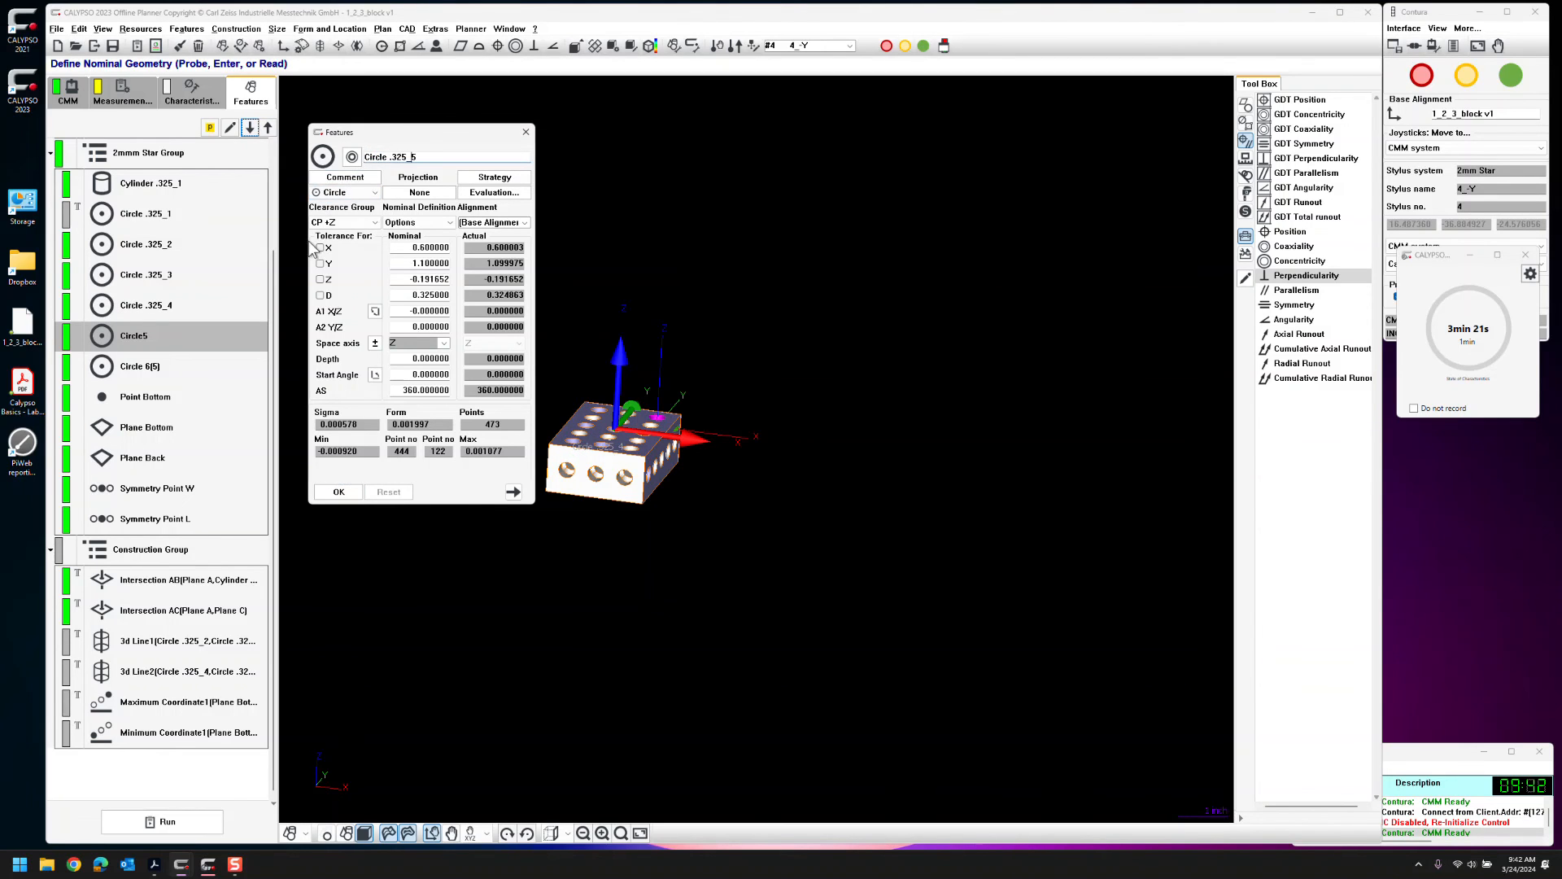
left_click(249, 126)
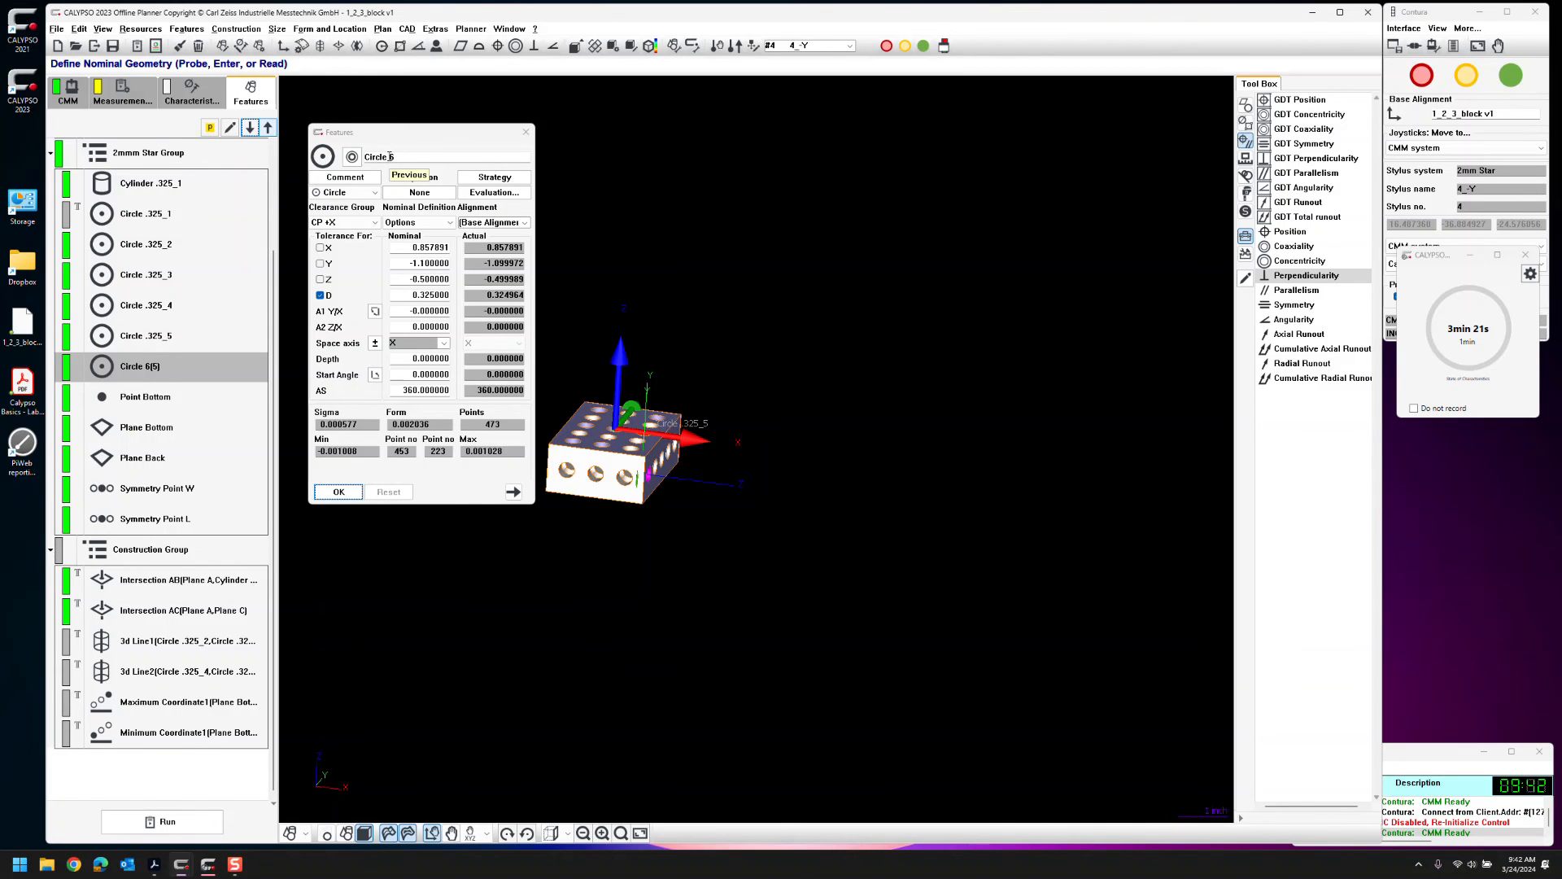
left_click(391, 157)
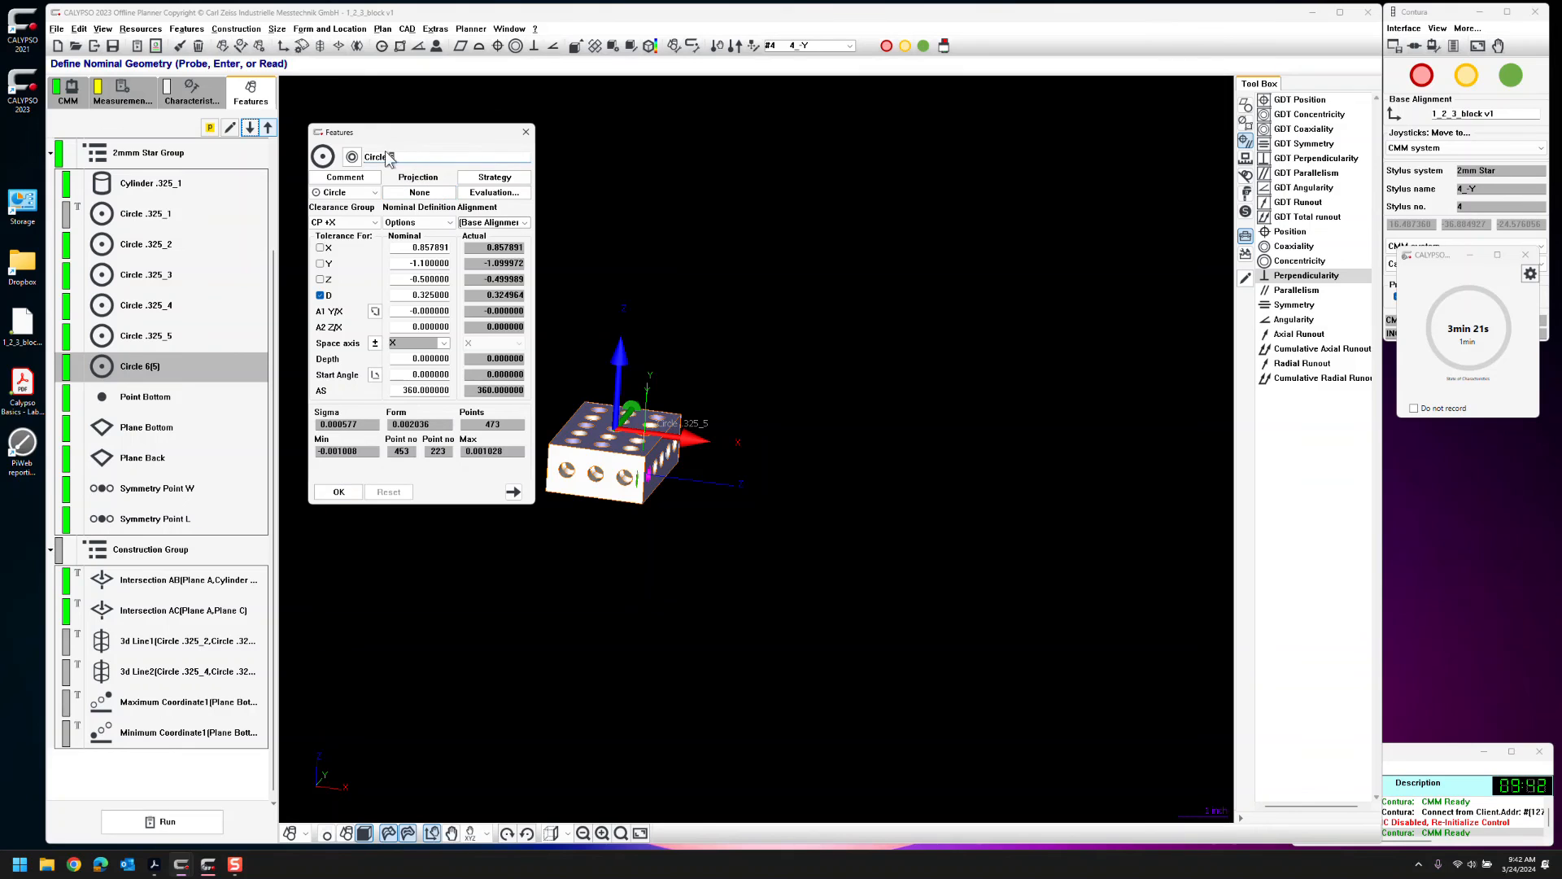
type(".325_+X")
left_click(337, 491)
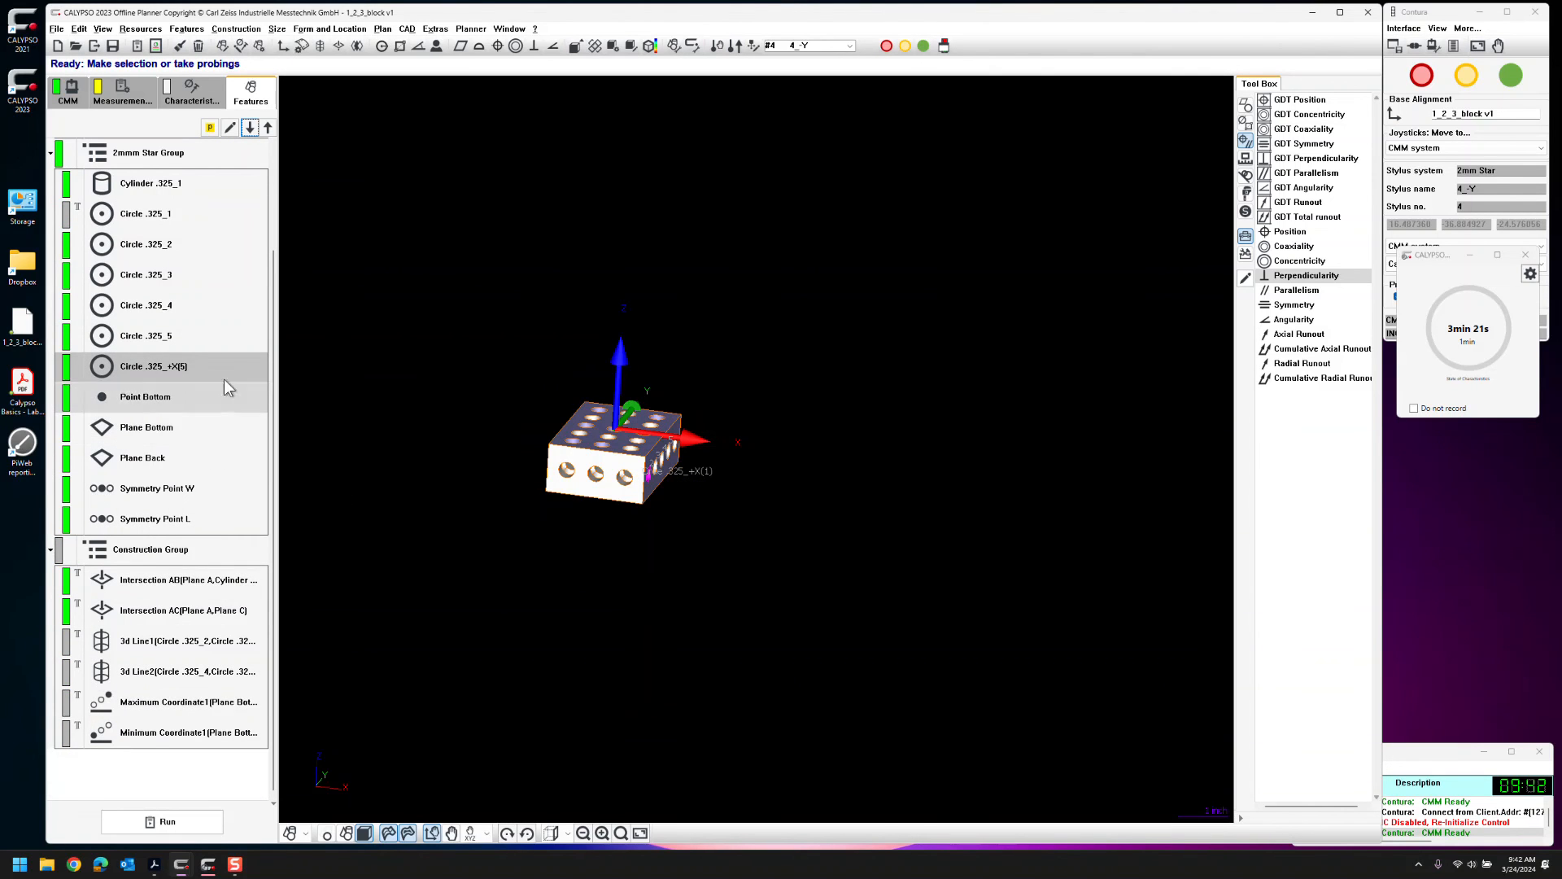
scroll(217, 419, "up", 1)
scroll(209, 443, "down", 1)
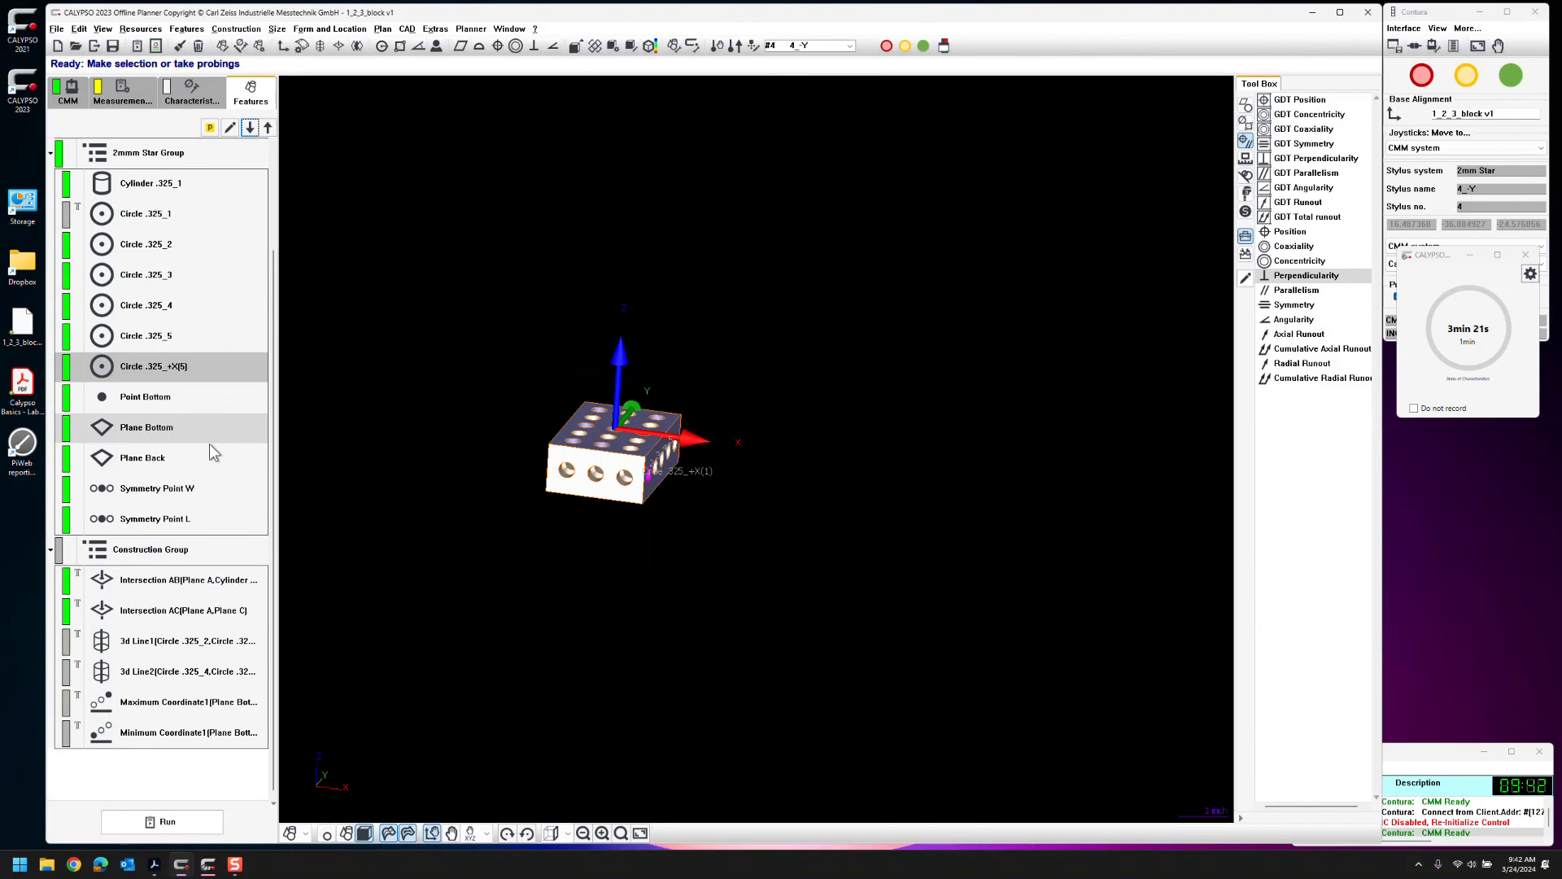
Rename 3d Line1 as 3d Line Left and 3d Line2 as 3d Line Angle in the Construction Group
double_click(185, 641)
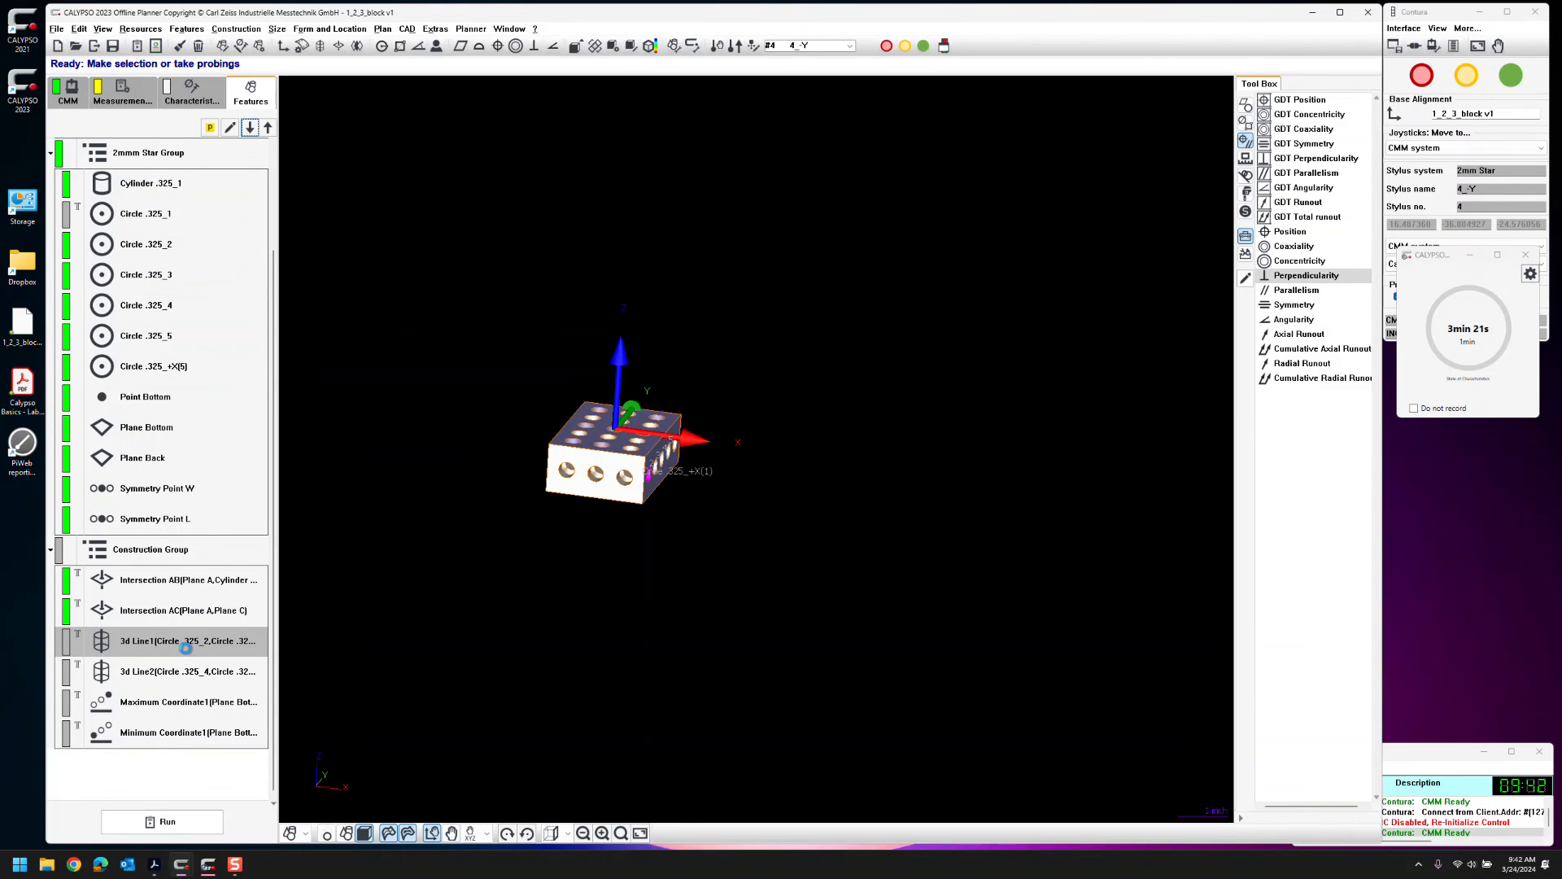
double_click(383, 157)
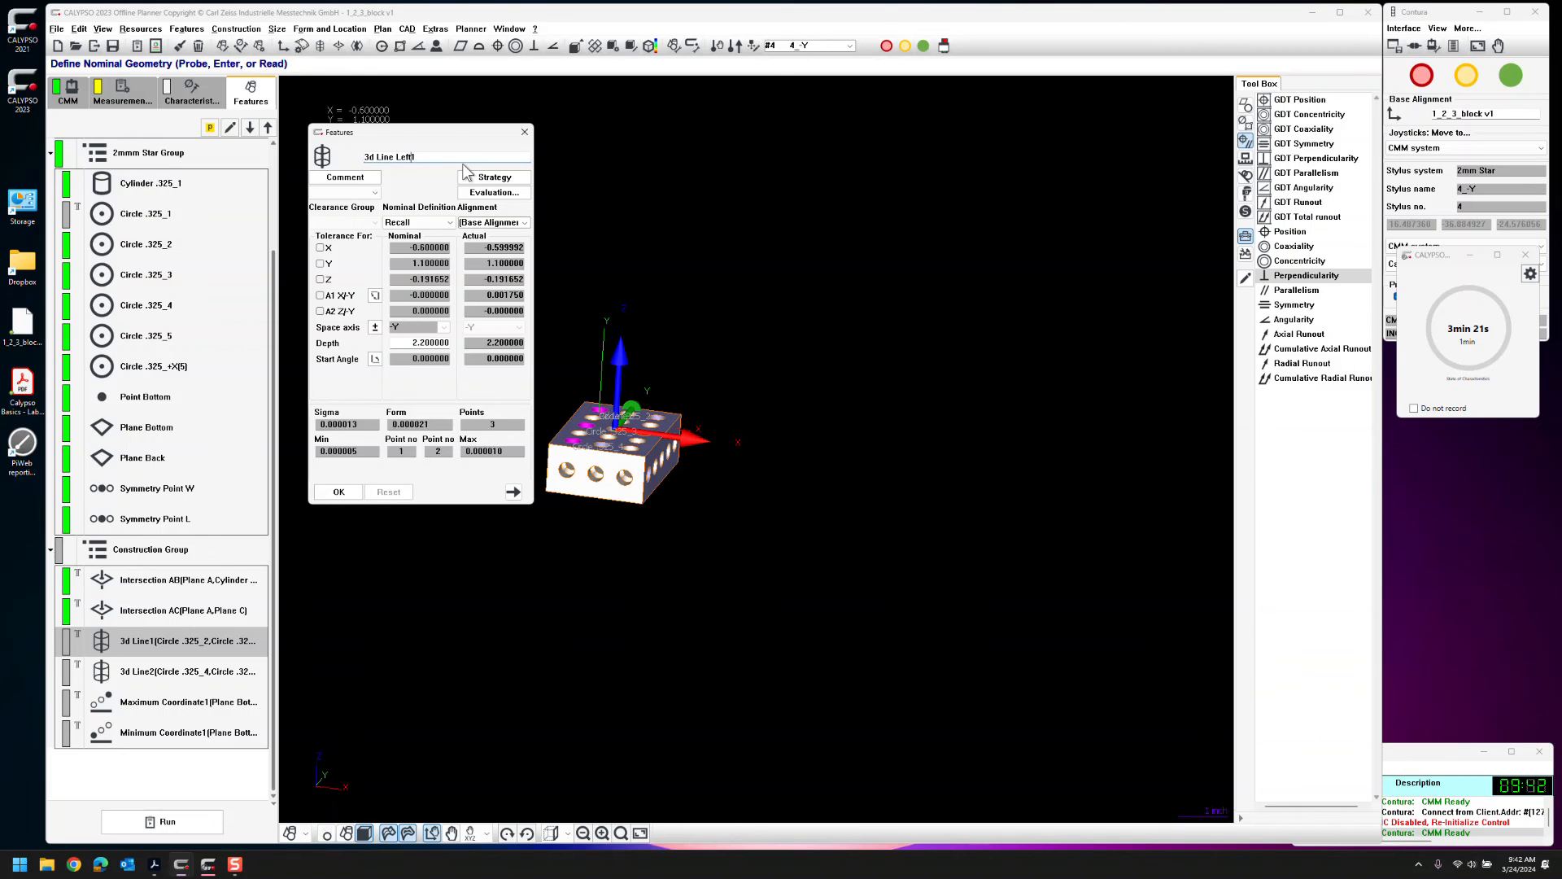
left_click(249, 128)
left_click_drag(395, 157, 402, 157)
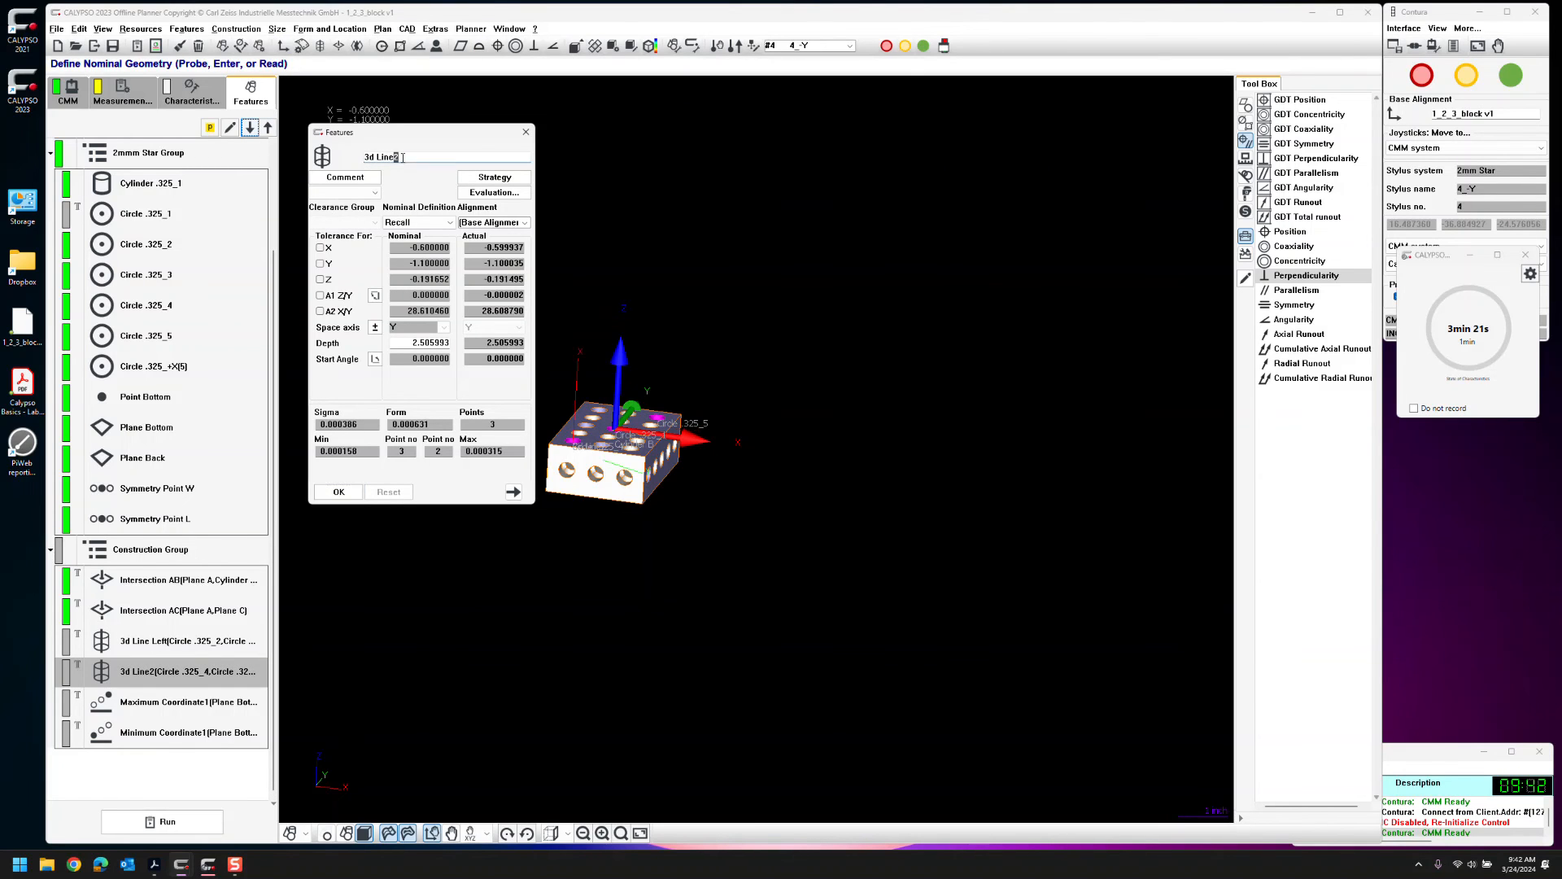
type("Angle")
left_click(338, 491)
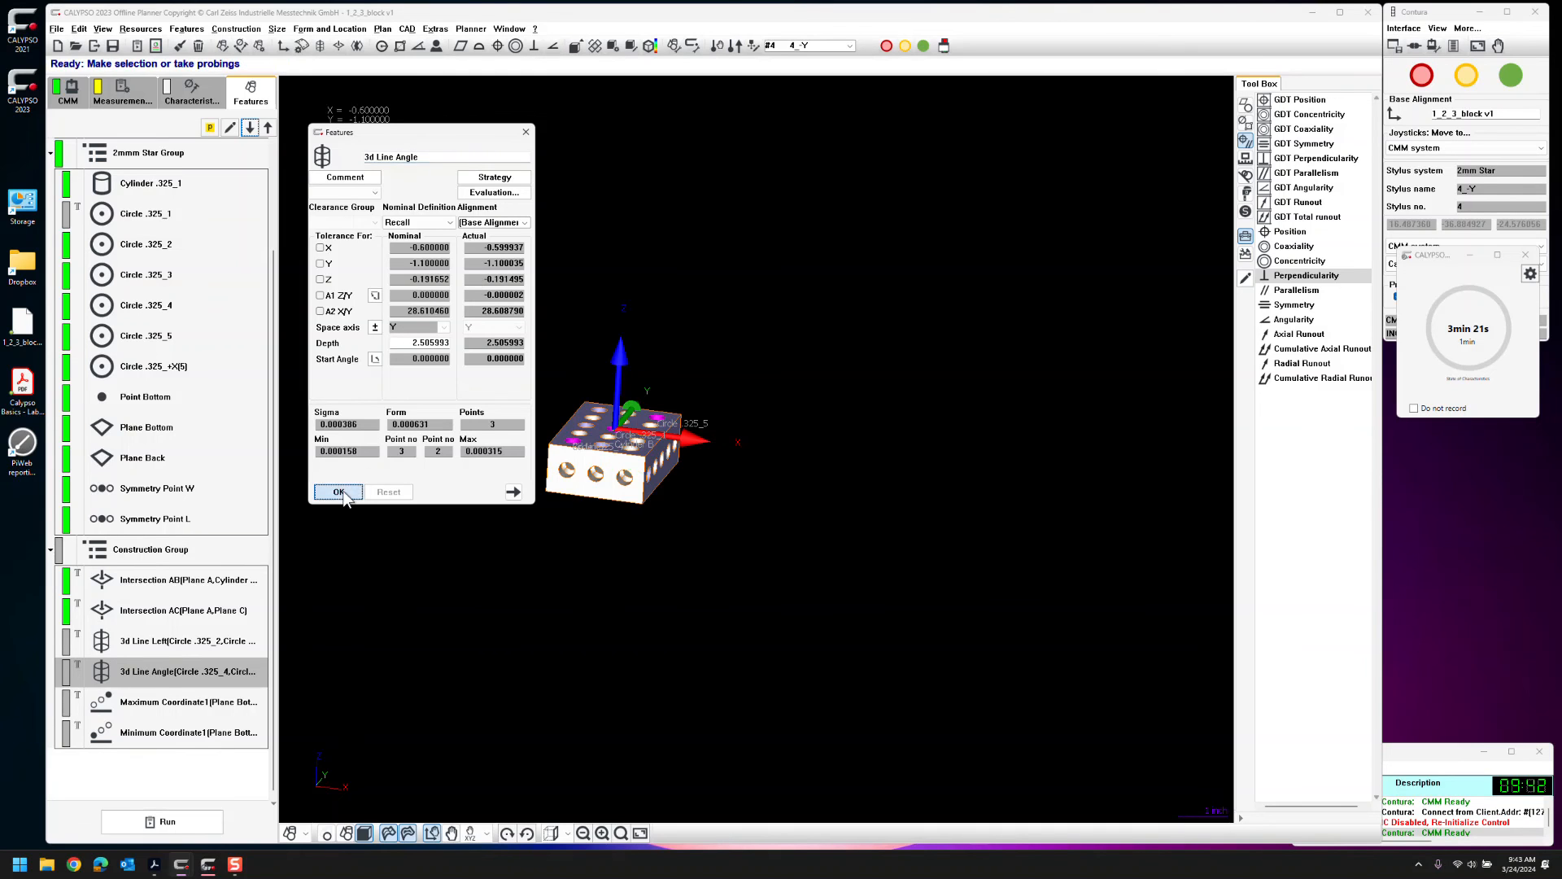
Rename Maximum Coordinate1 as Maximum Coordinate Btm and Minimum Coordinate1 as Minimum Coordinate Btm, and accept both
double_click(217, 704)
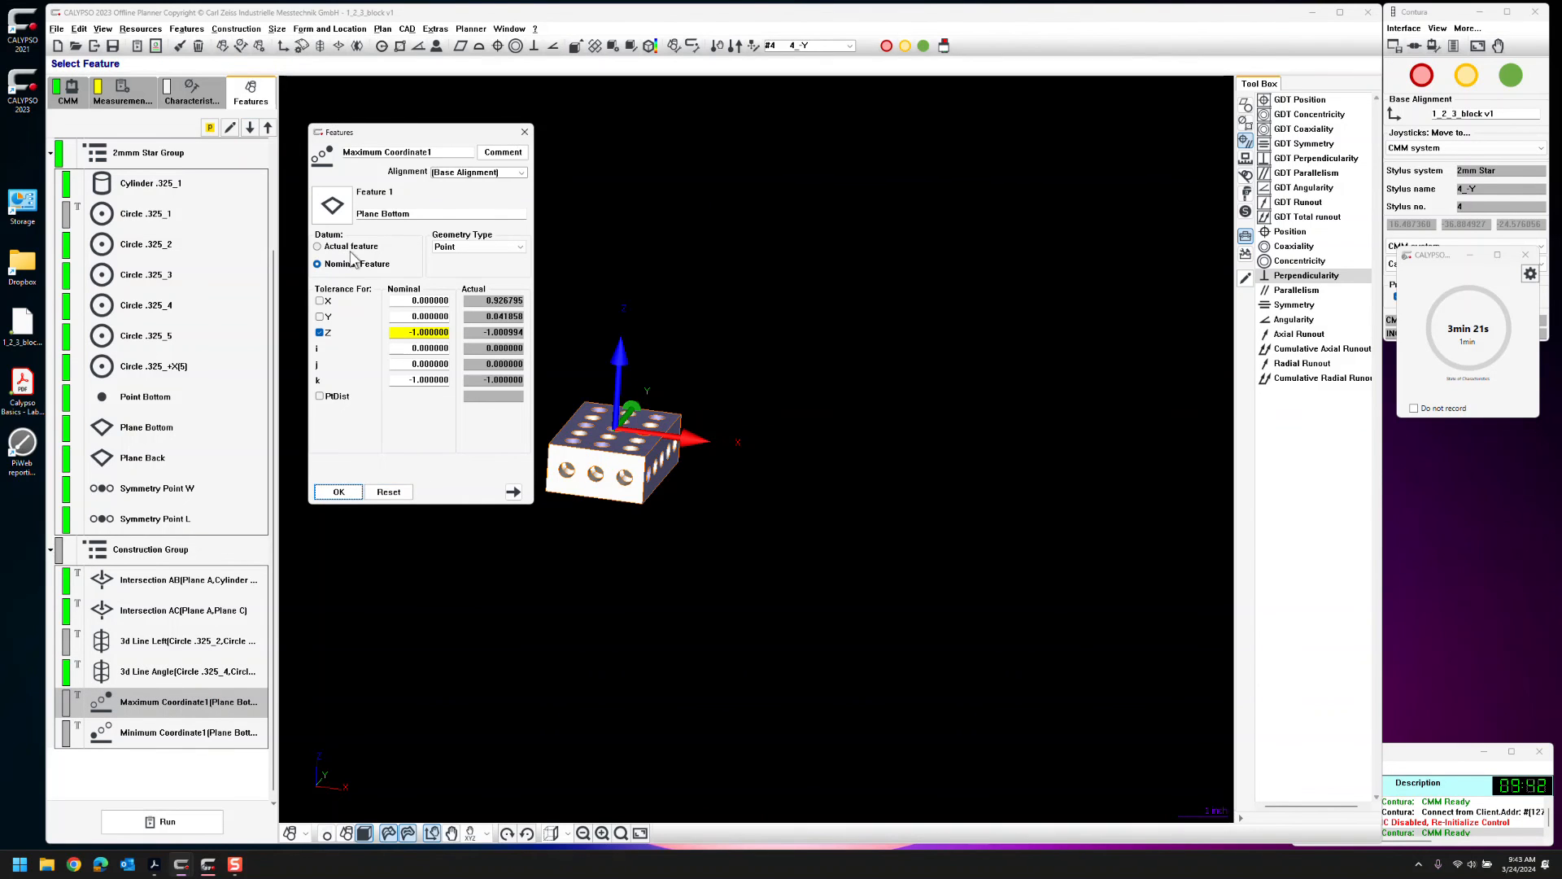
left_click(433, 152)
key("BackSpace")
type("Btm")
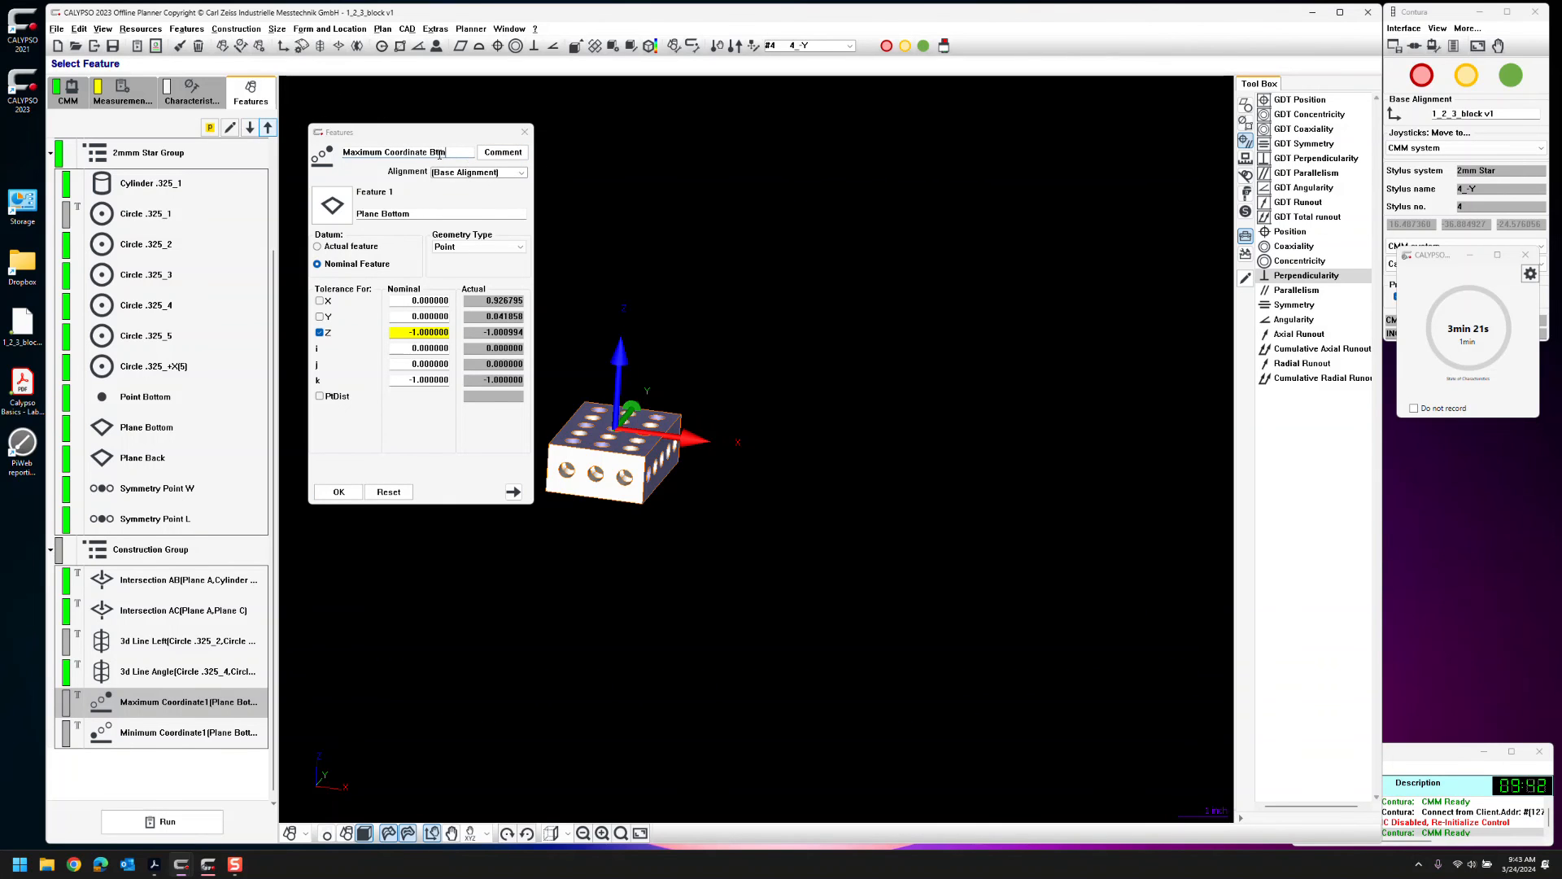
left_click(249, 128)
left_click(427, 153)
key("BackSpace")
type("Btm")
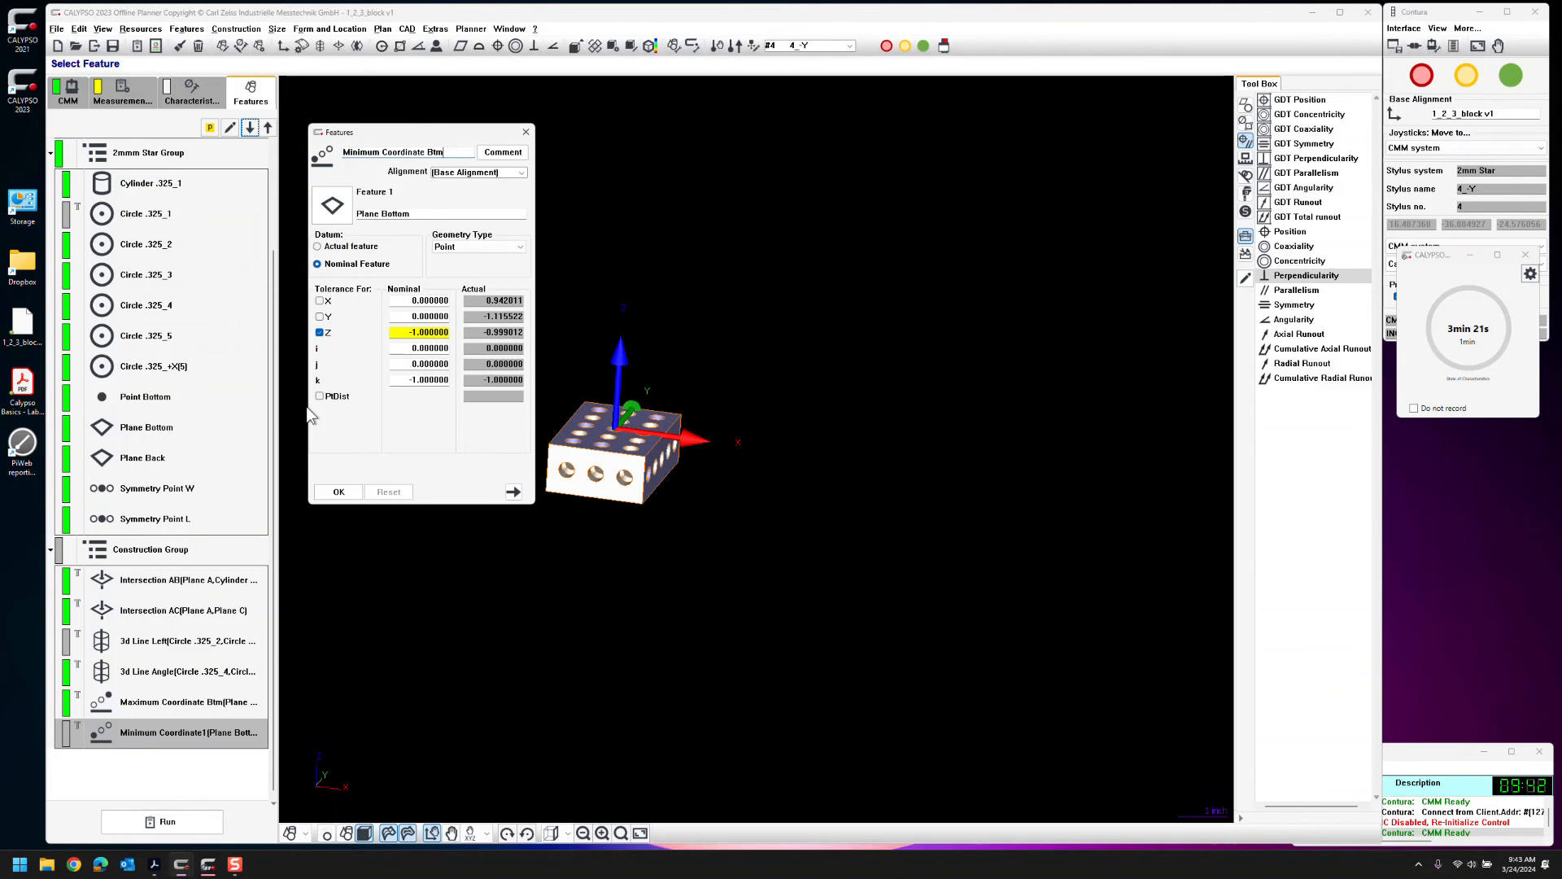
left_click(337, 493)
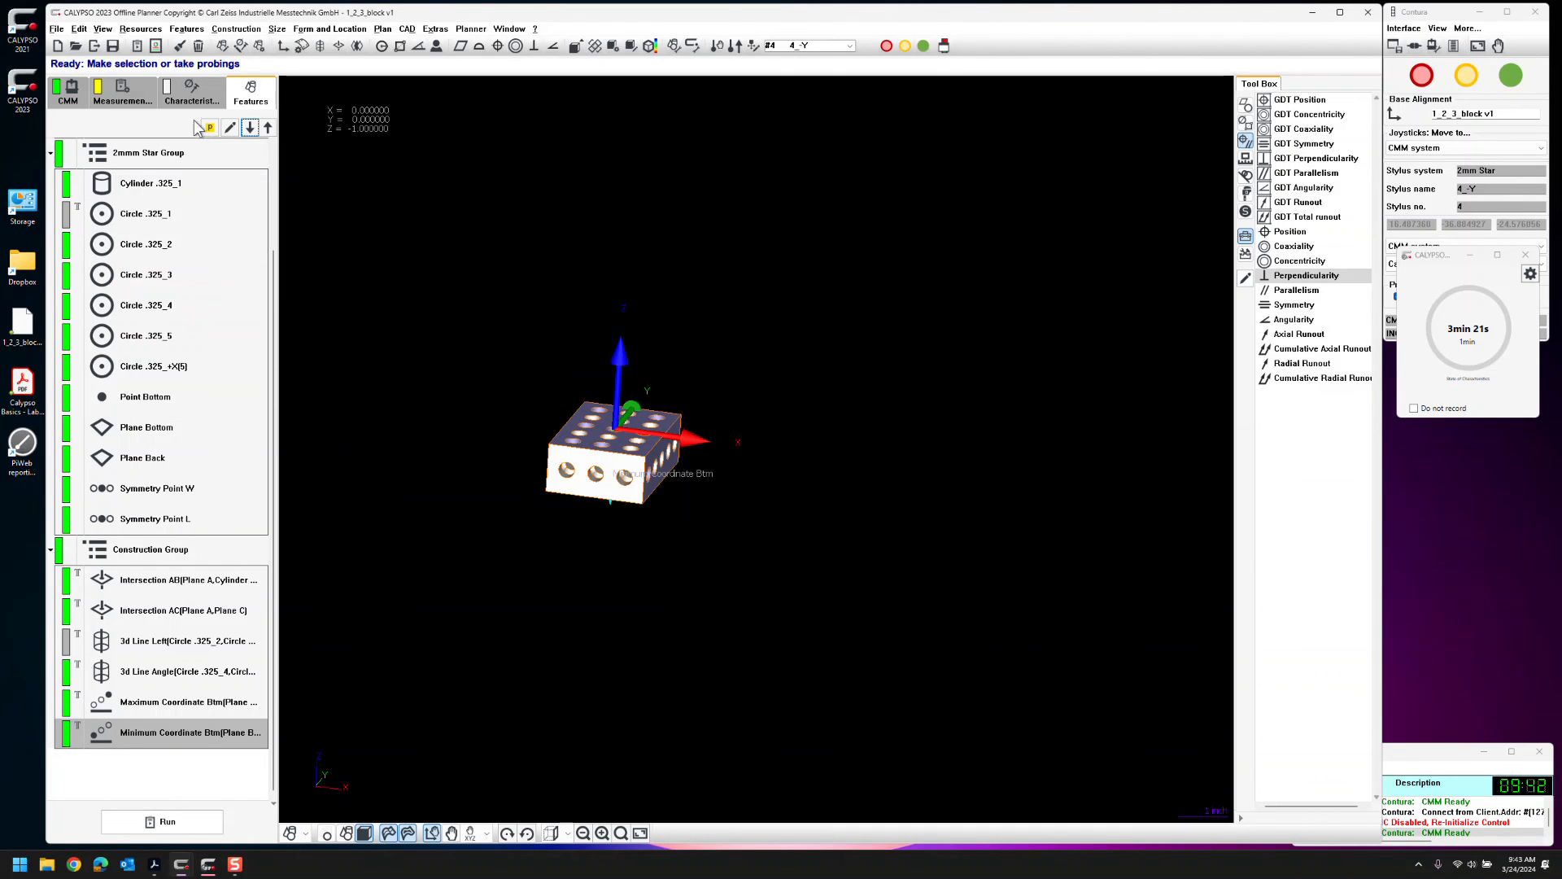
Rename the Challenge 1 group in the characteristics list as Result Group and accept the change
left_click(192, 102)
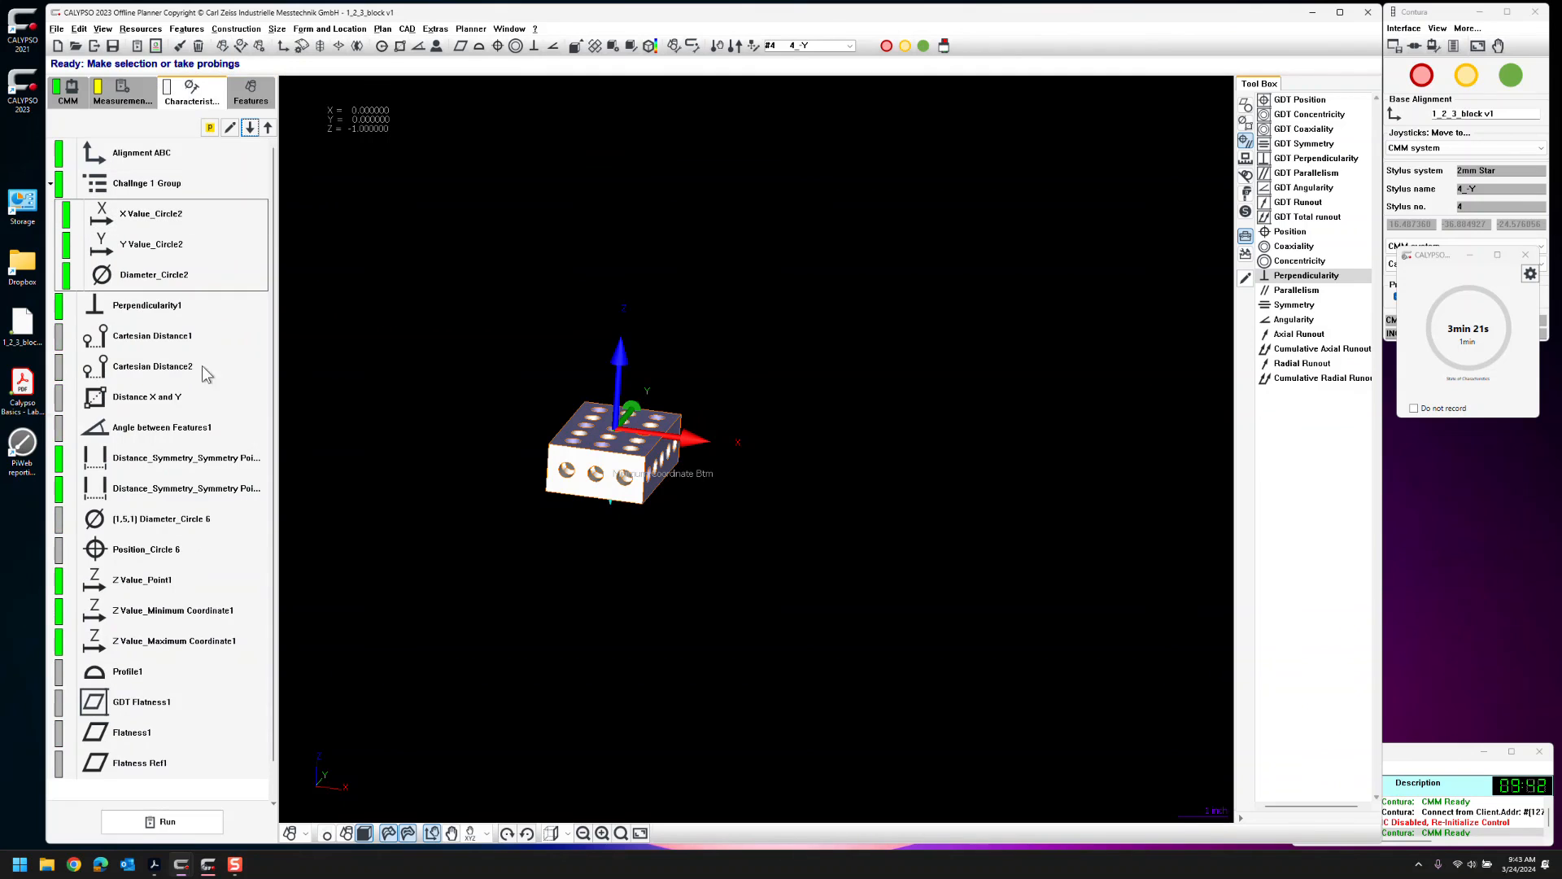
left_click(178, 311)
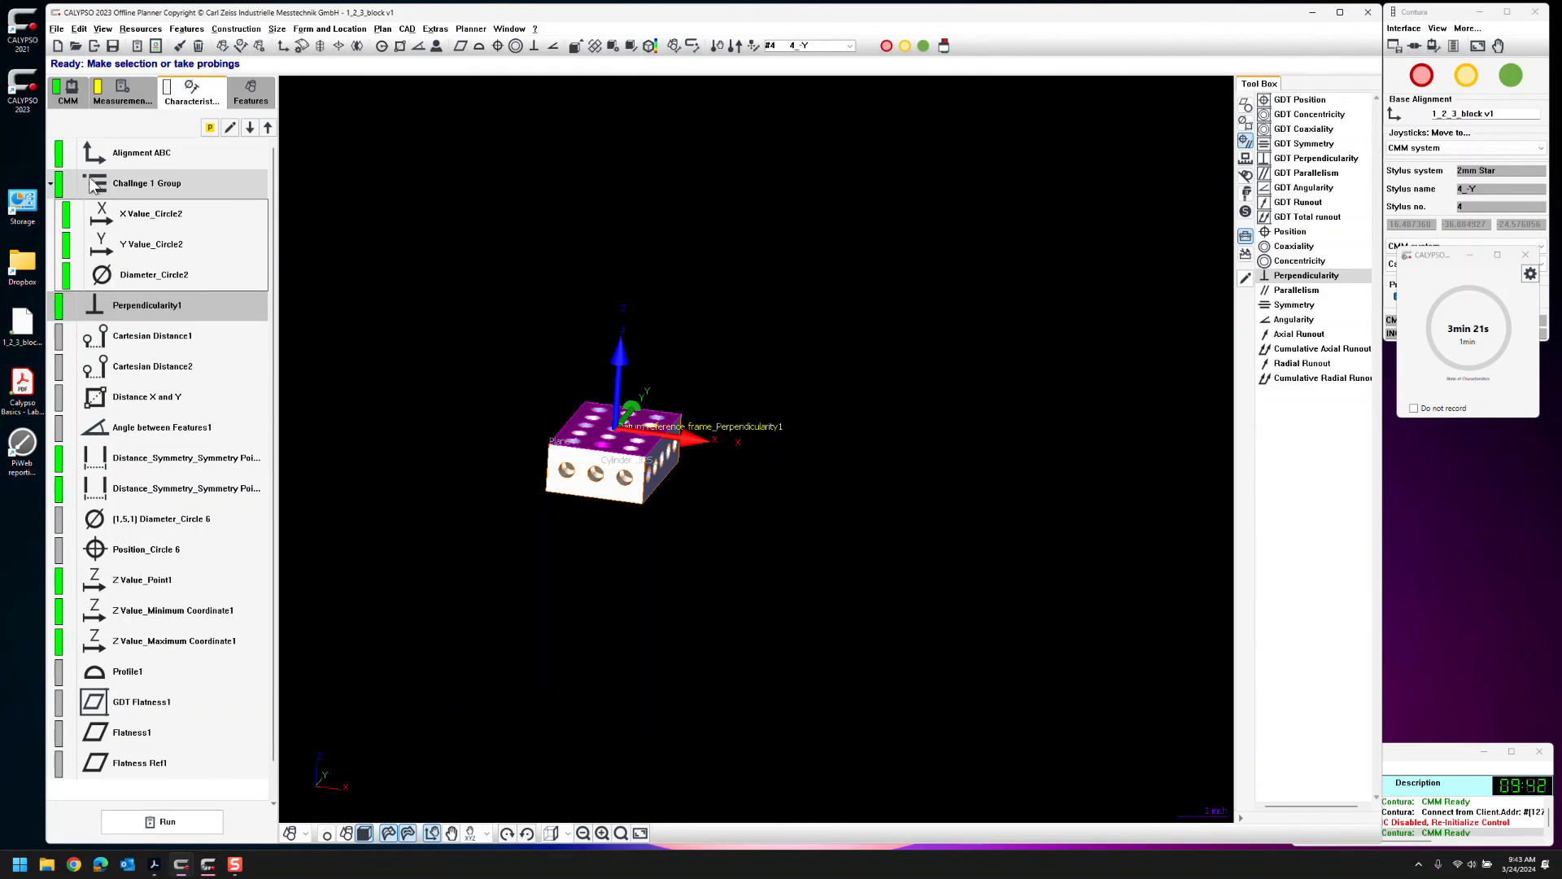
left_click(139, 184)
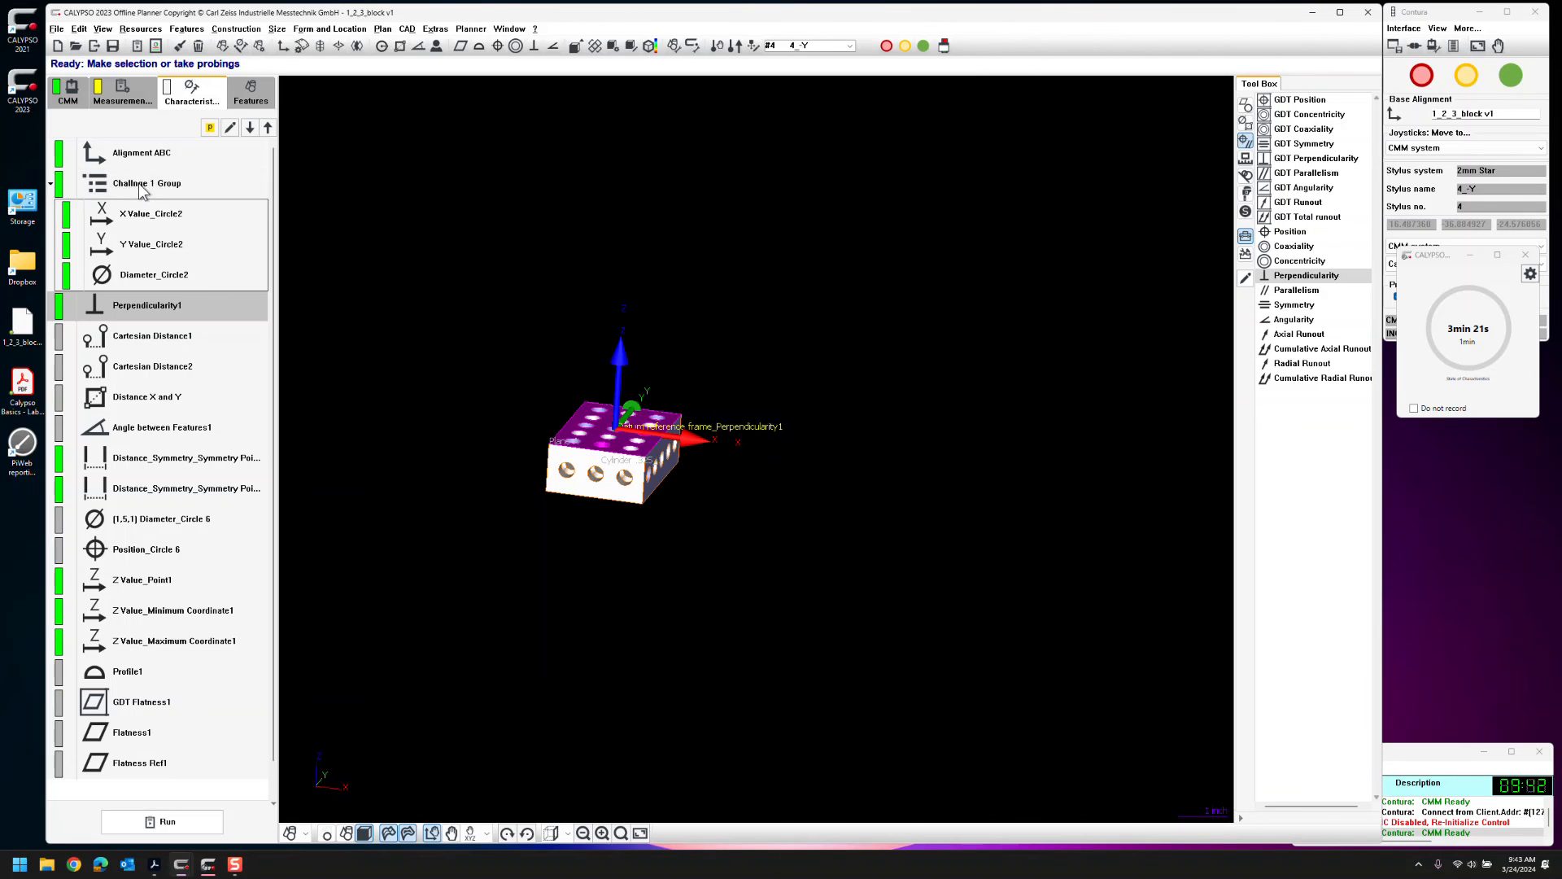
double_click(138, 183)
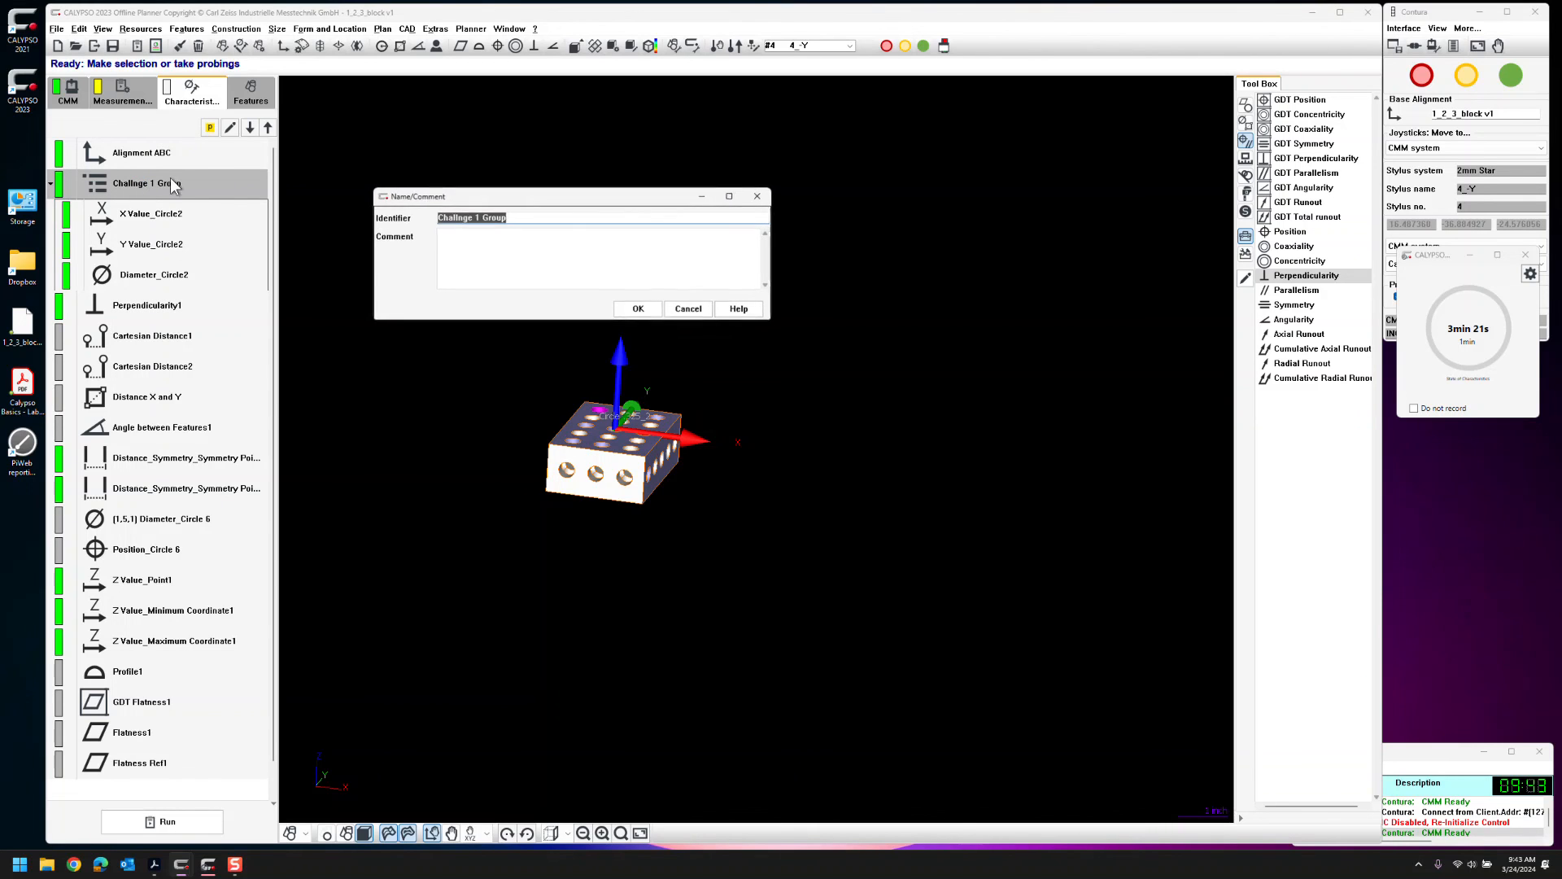
left_click(459, 216)
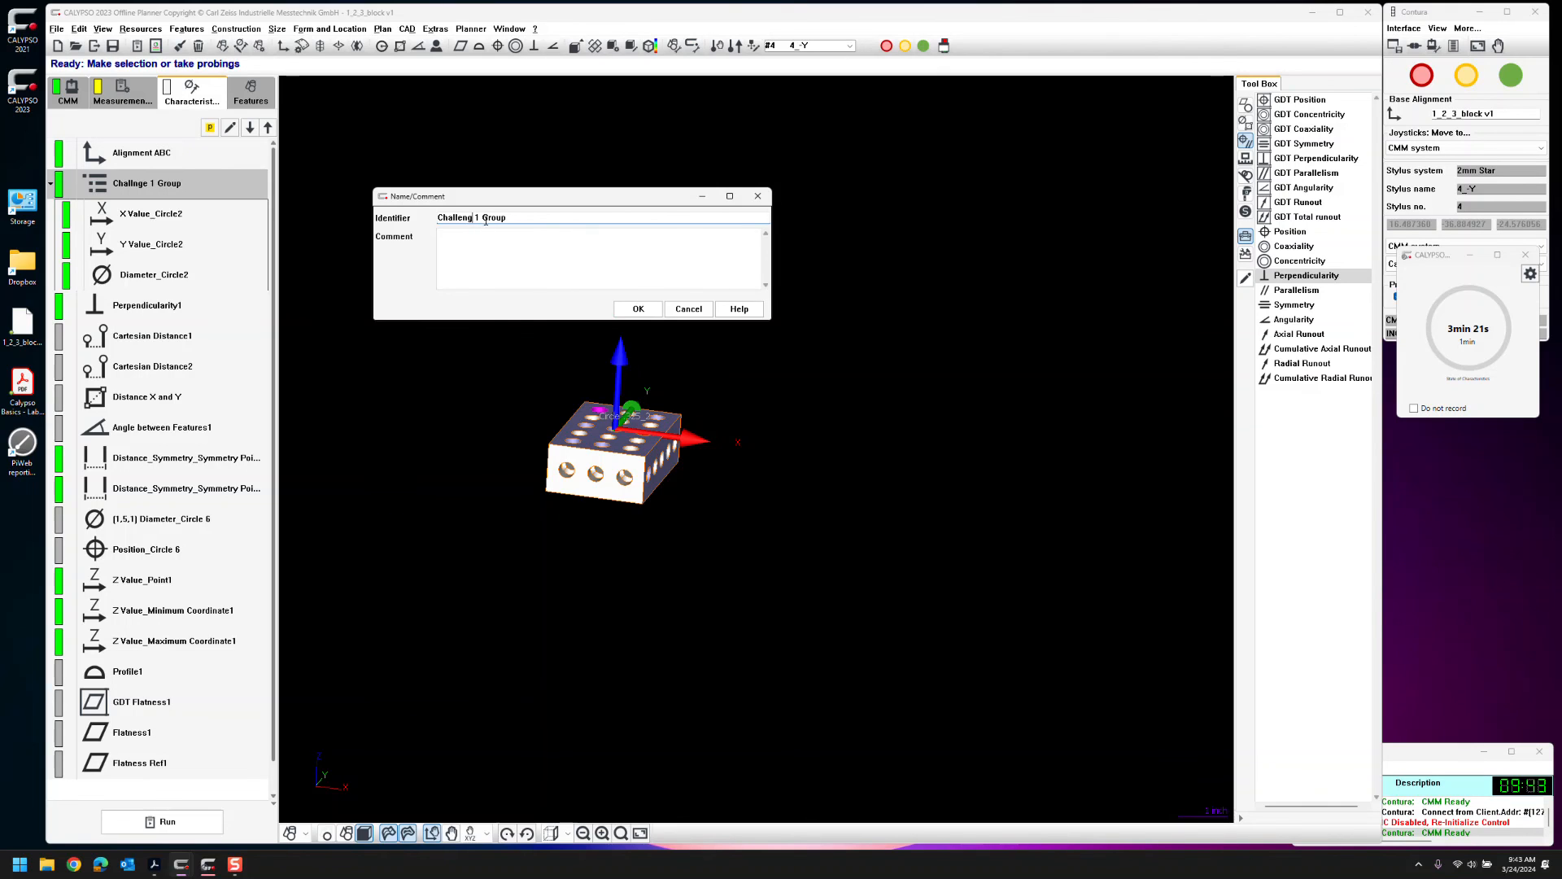
left_click_drag(473, 218, 385, 220)
key("BackSpace")
key("ctrl+a")
left_click_drag(460, 220, 386, 221)
type("re")
left_click_drag(440, 218, 407, 220)
type("R")
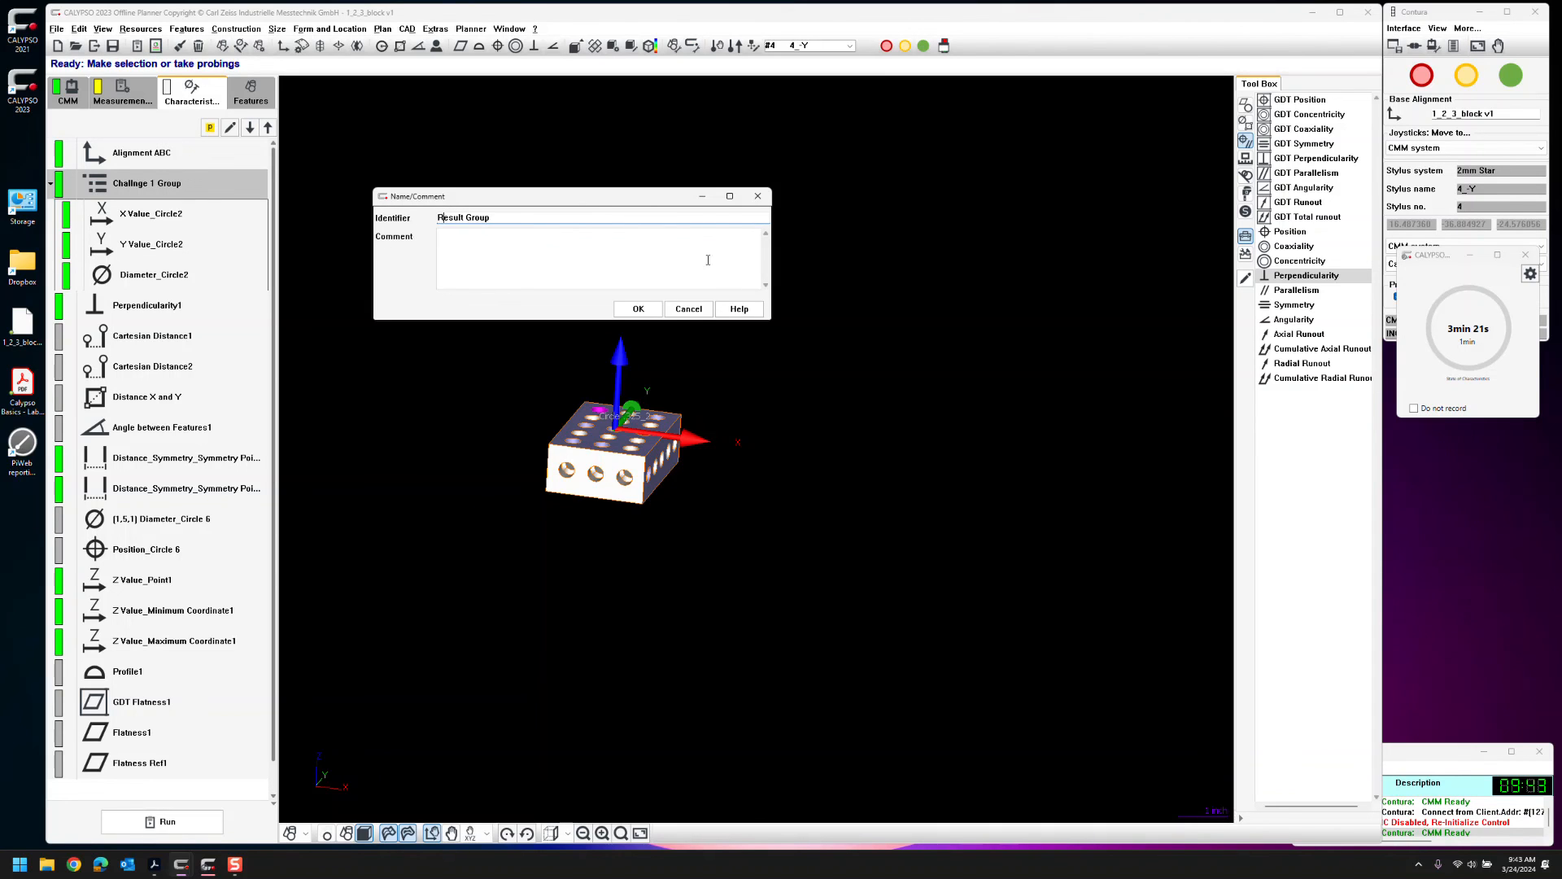
left_click(638, 309)
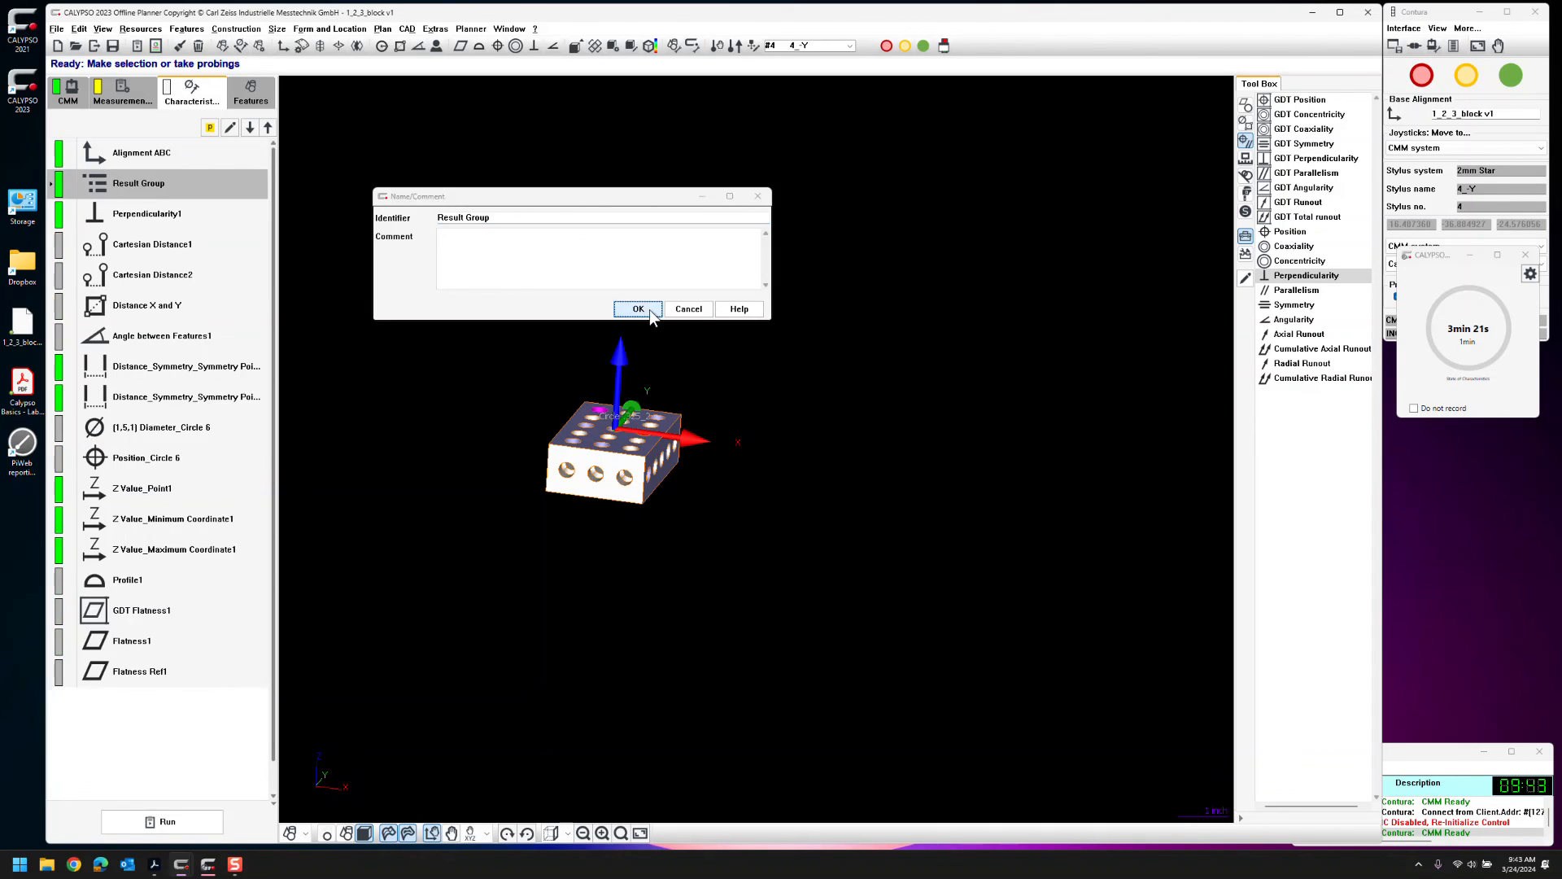
Expand Result Group and move all characteristics from Perpendicularity1 through Flatness Ref1 into it
left_click(51, 186)
left_click(146, 306)
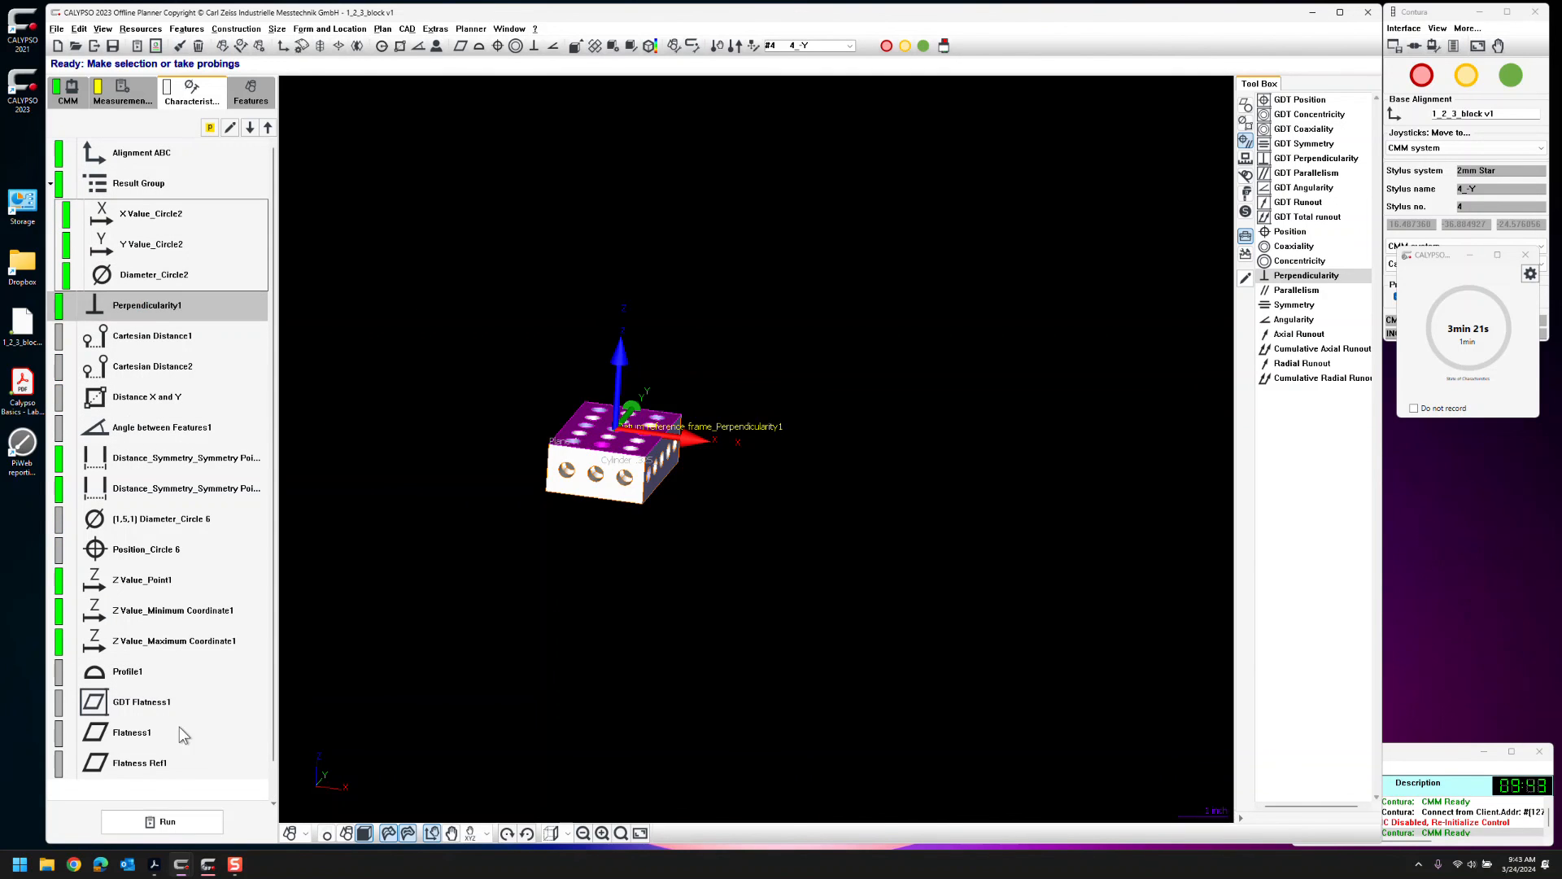
left_click(179, 755, "shift")
left_click_drag(124, 388, 135, 281)
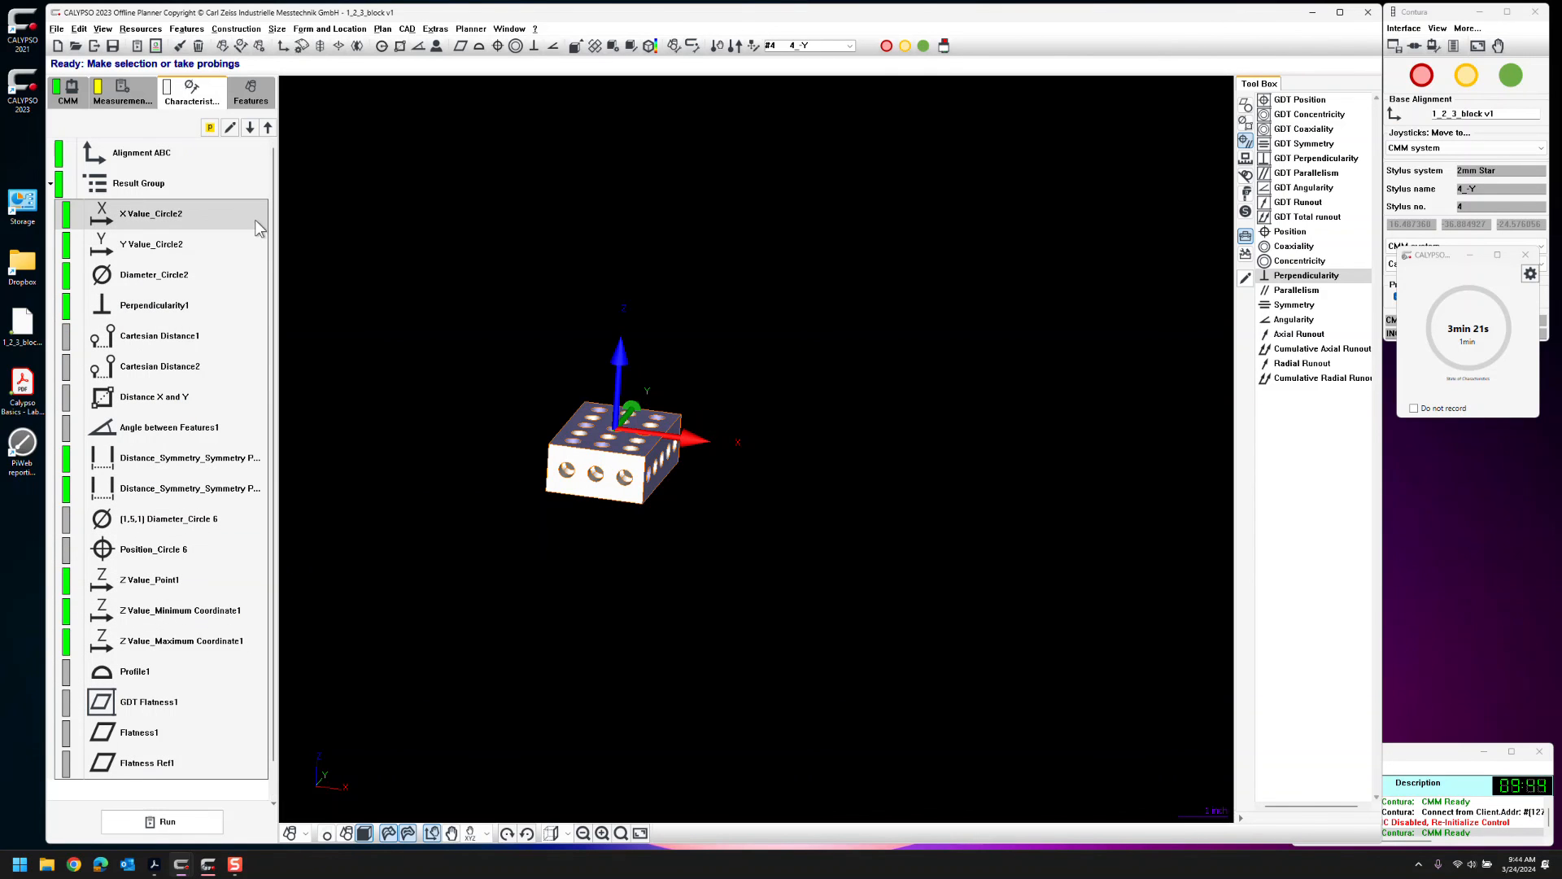
Rename the X Value_Circle2 characteristic as X Value_.325 A-3-1 and accept it
double_click(232, 213)
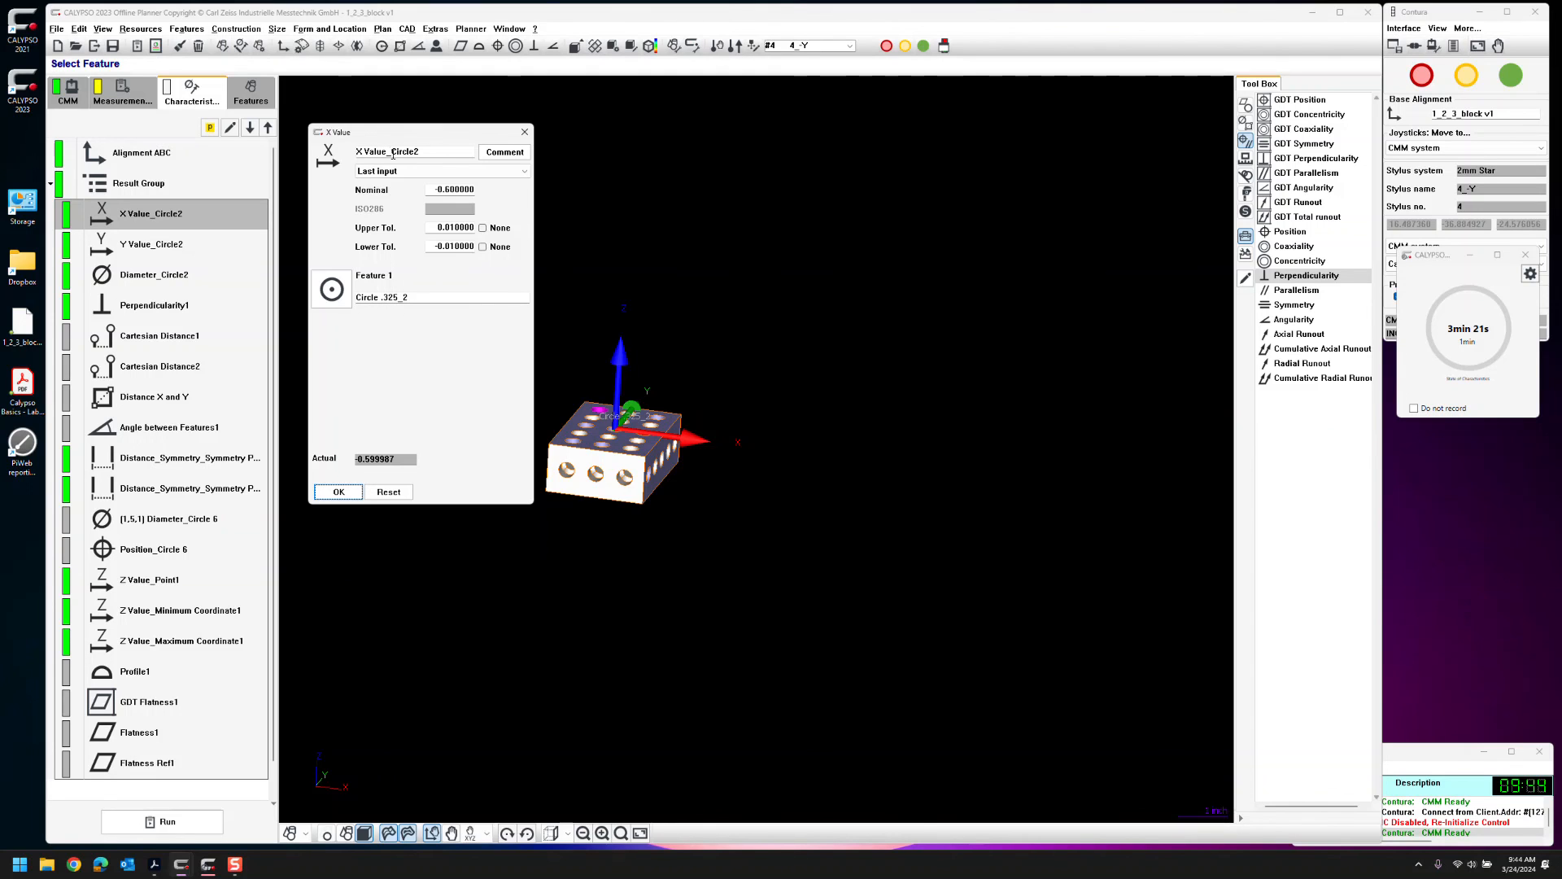
double_click(393, 151)
type(".325")
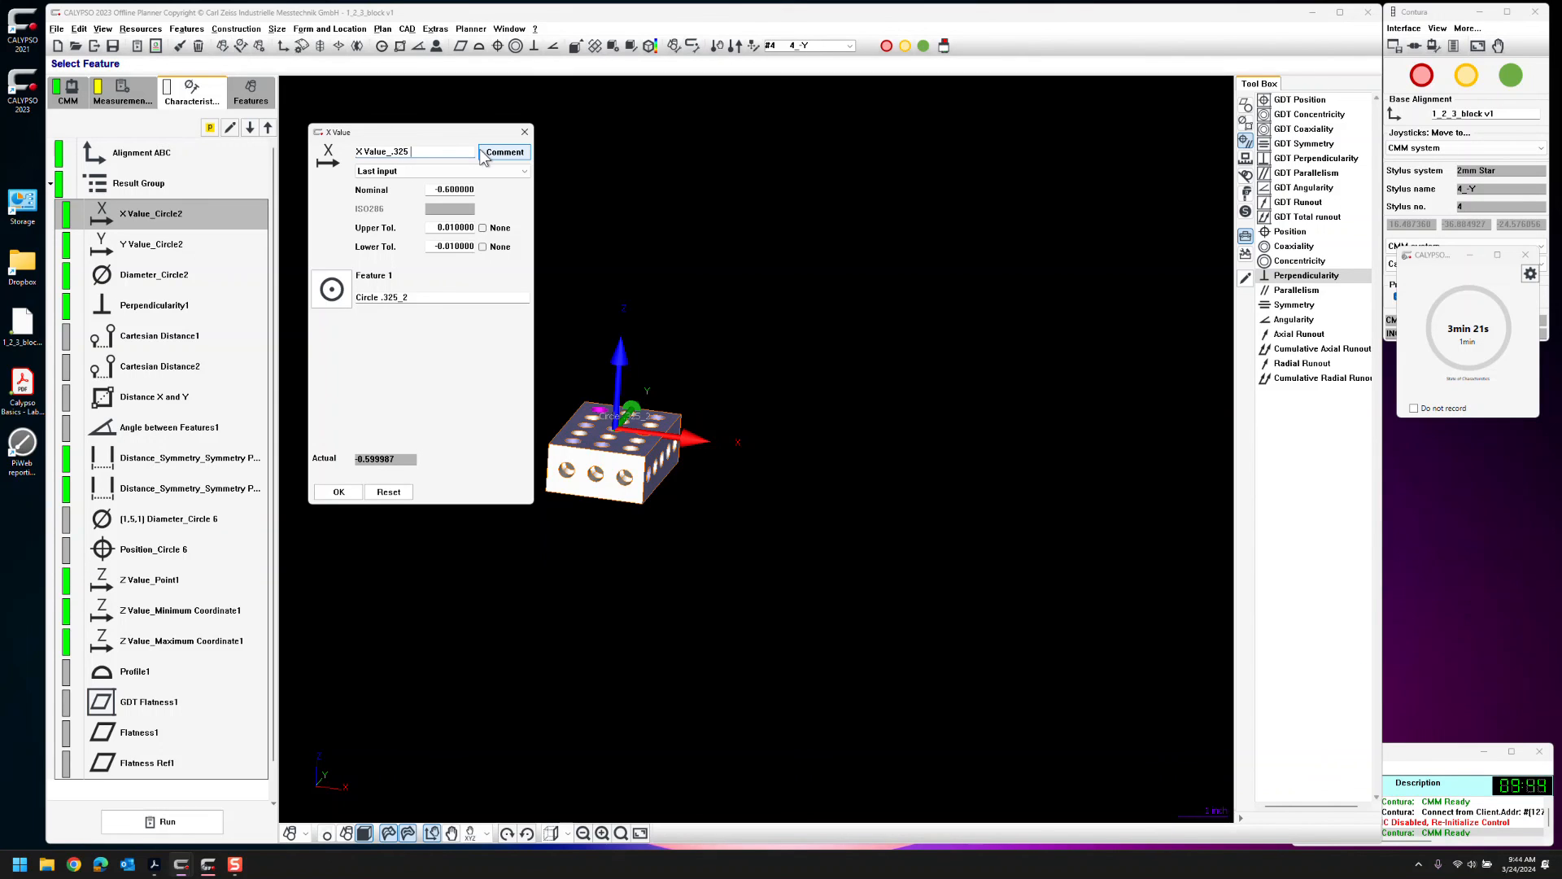
type("A-3-1")
left_click(337, 492)
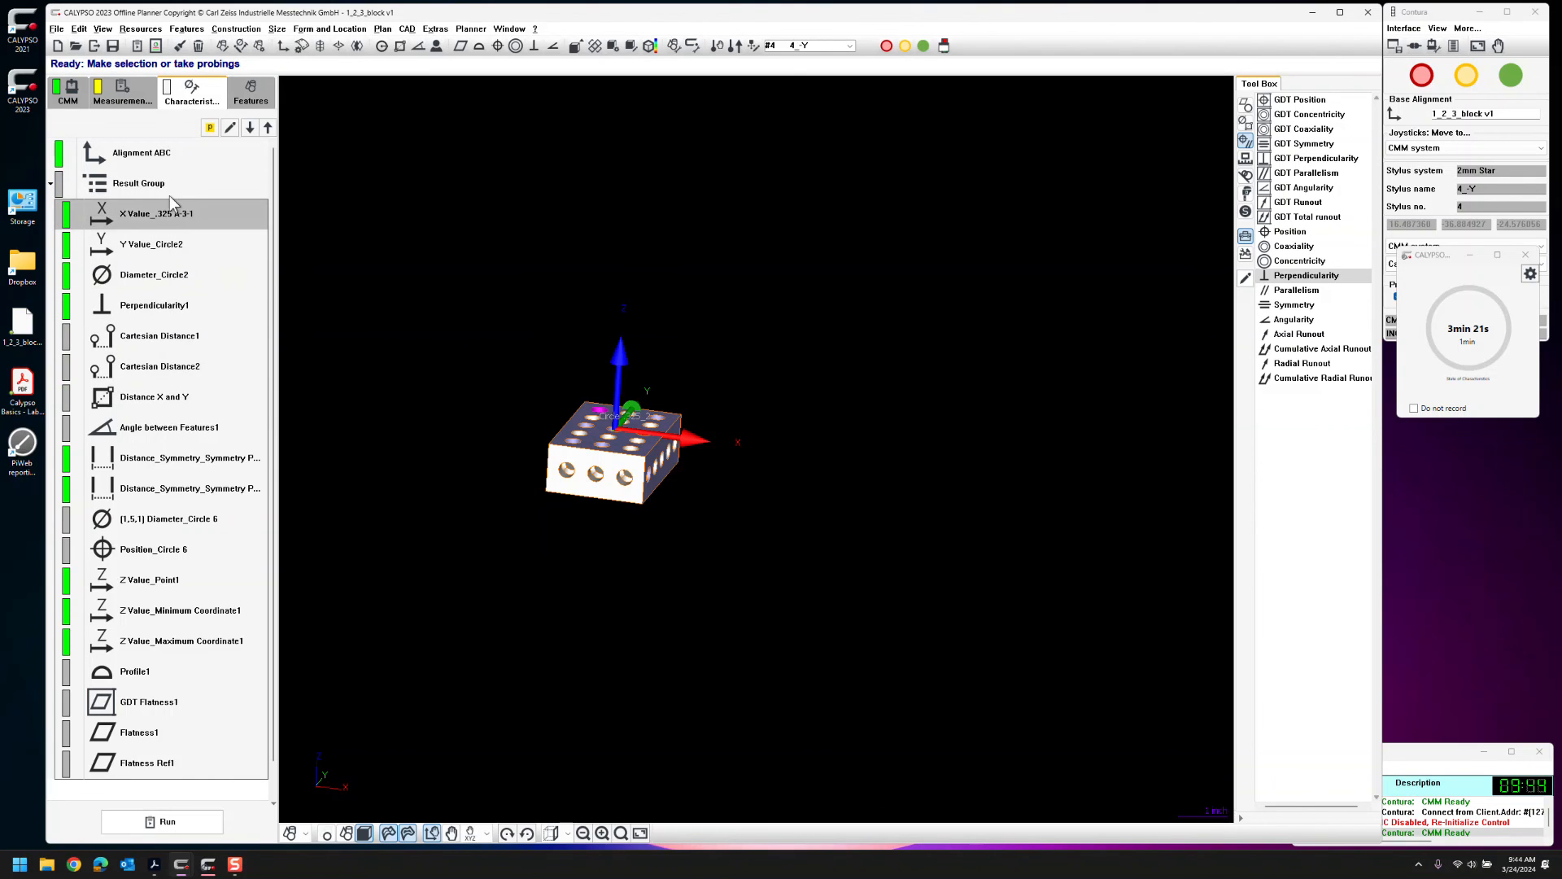
Display the characteristics list with small icons and save the measurement plan
left_click(149, 181)
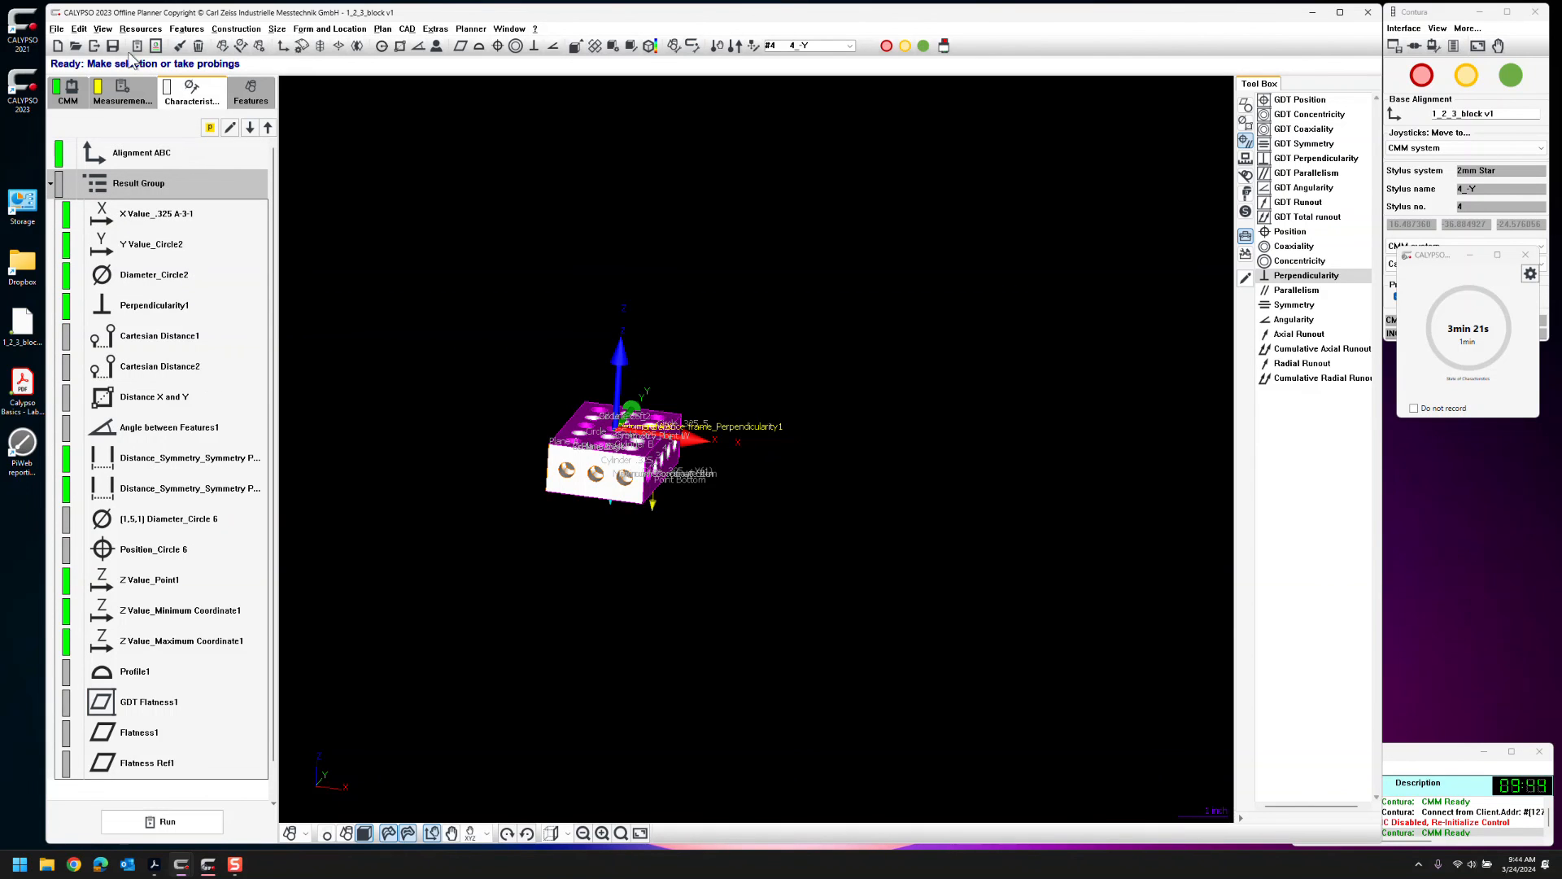
left_click(104, 30)
left_click(130, 128)
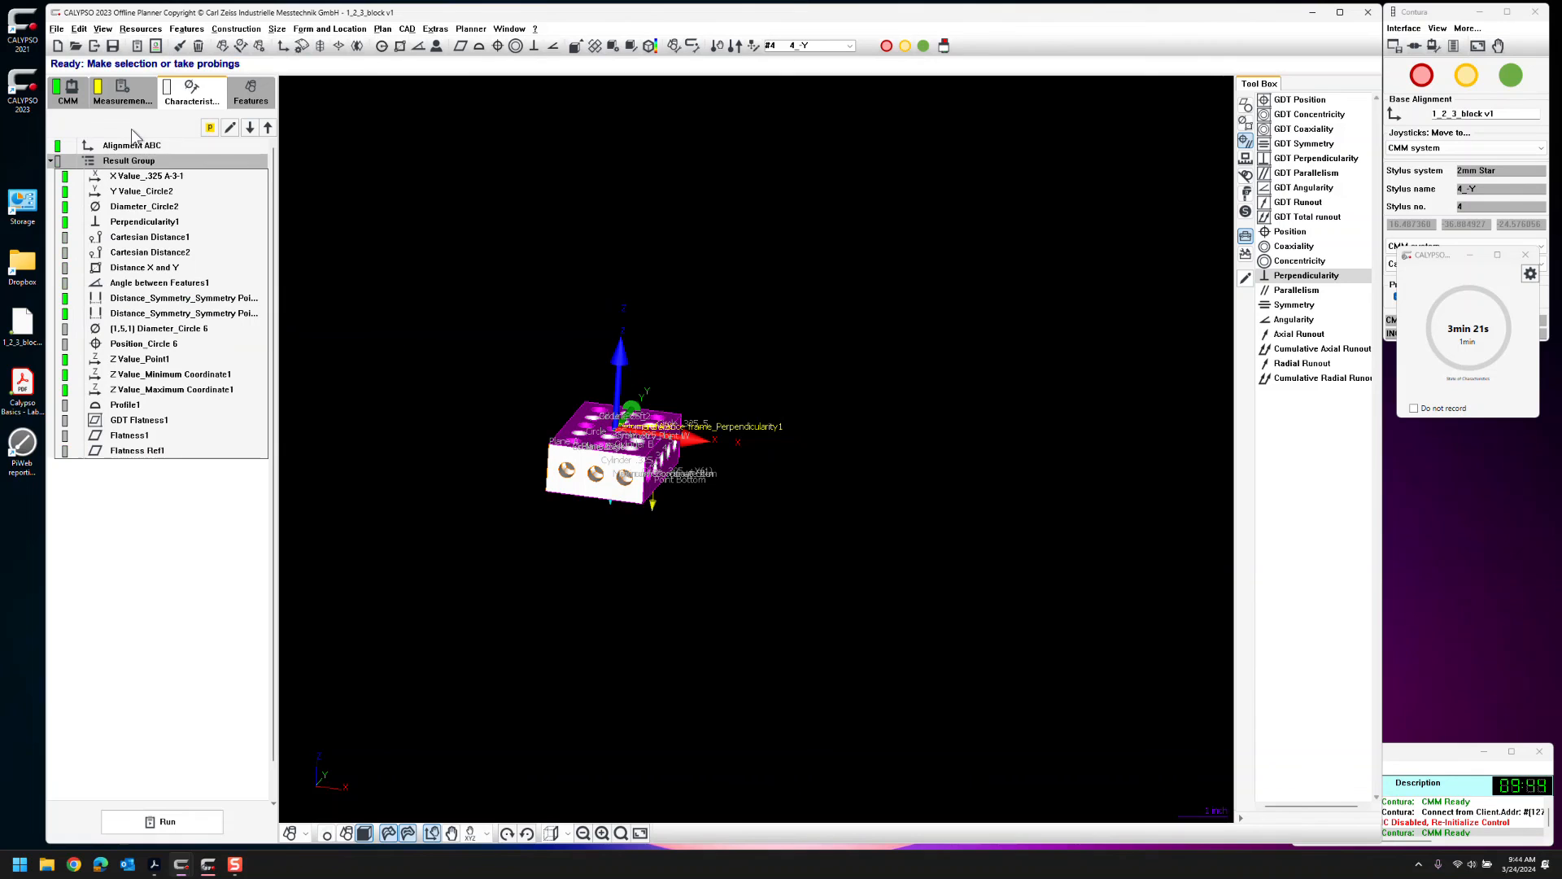
left_click(193, 576)
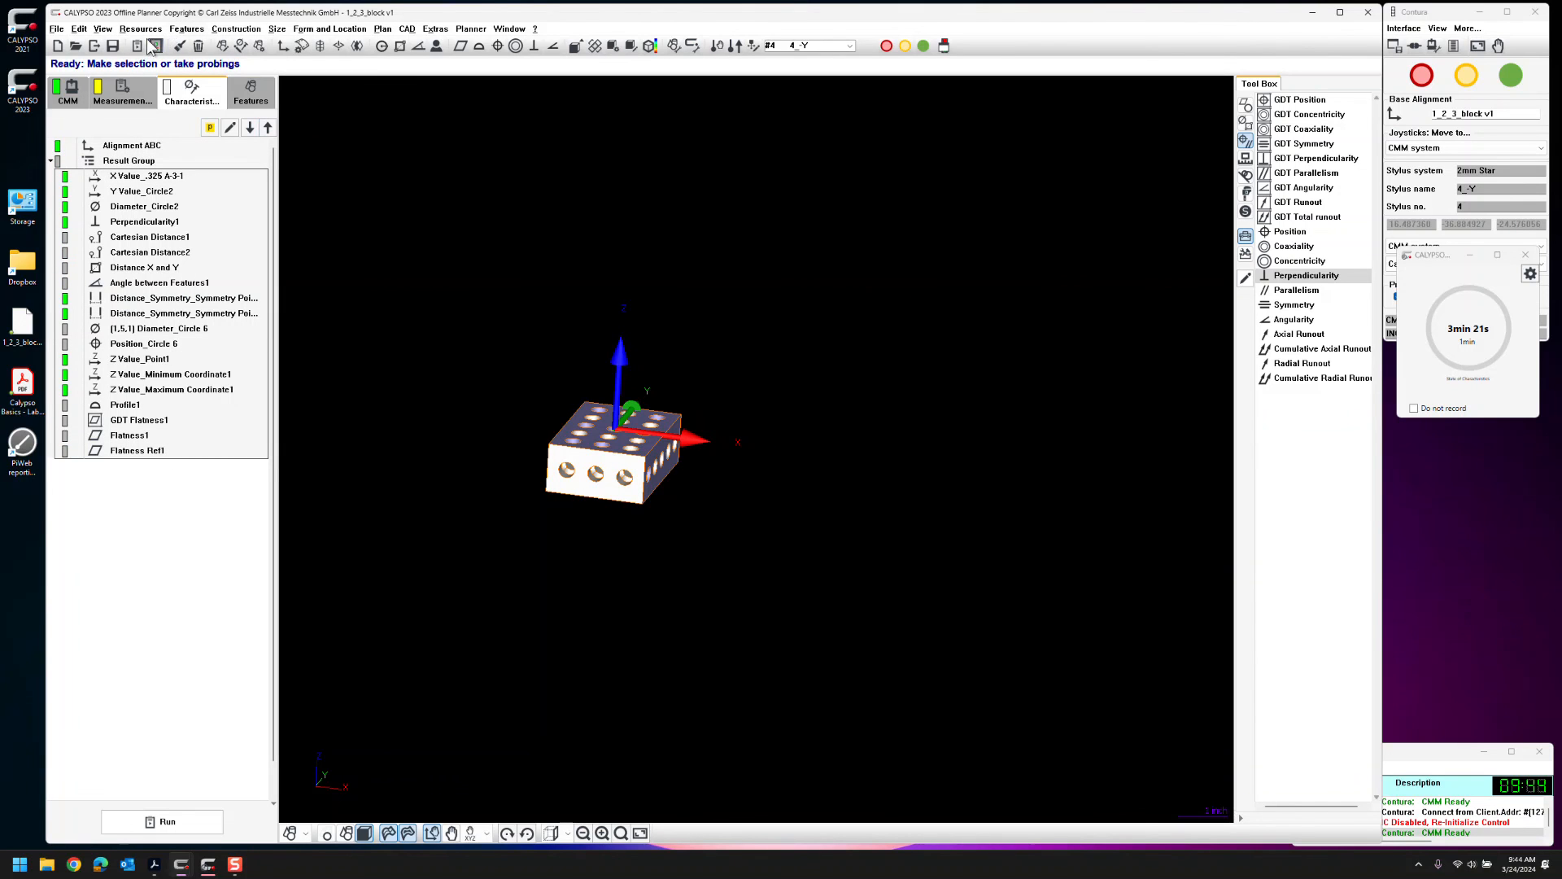
left_click(115, 45)
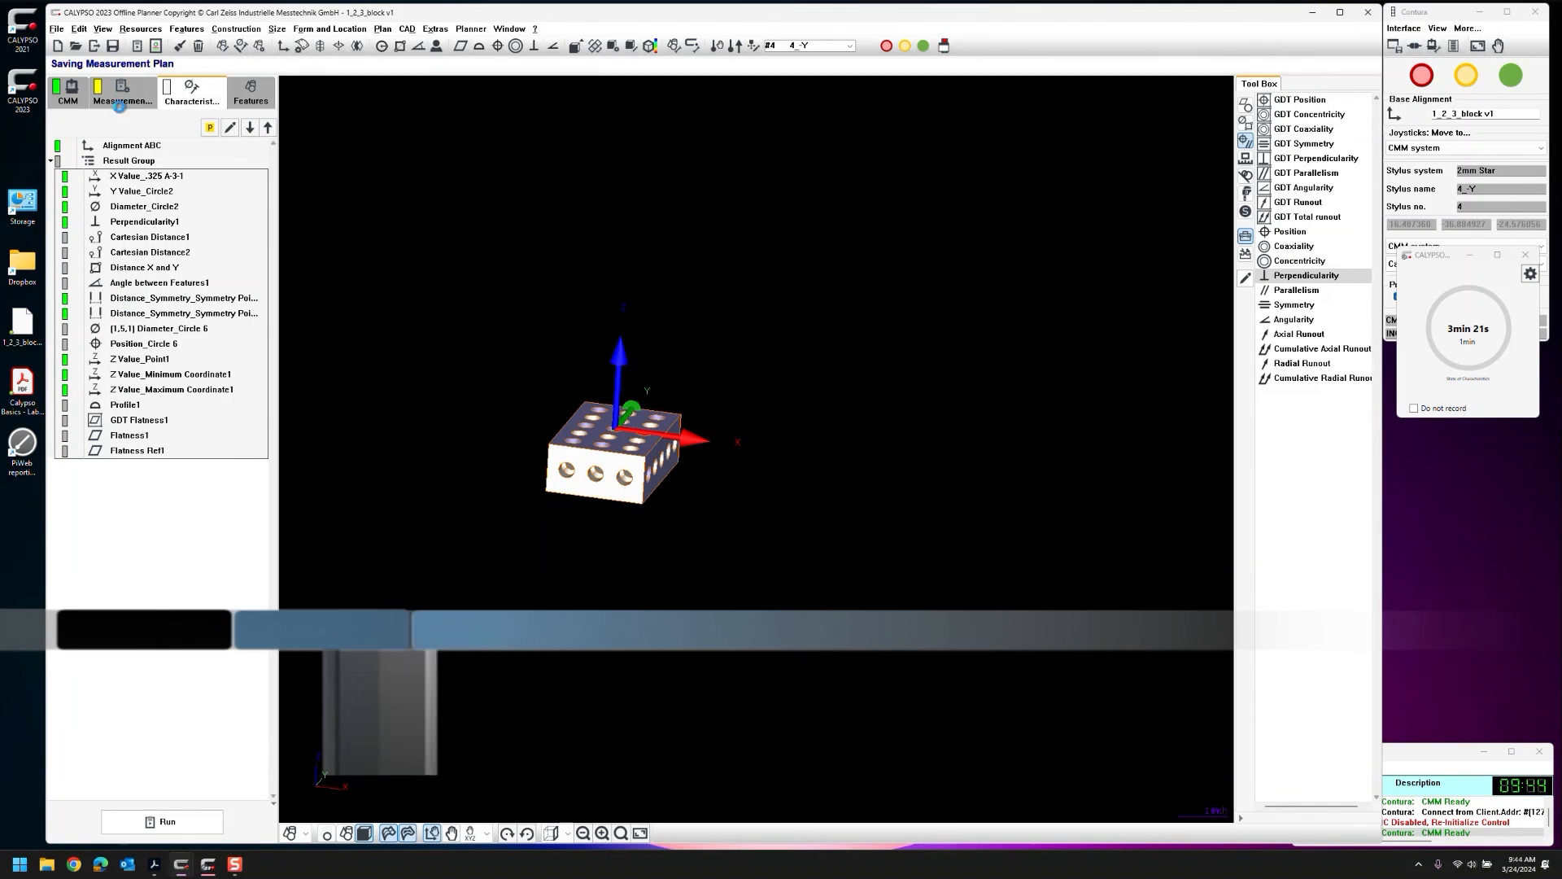
Turn on Table File output in the measurement plan's Results to File settings and accept them
left_click(120, 91)
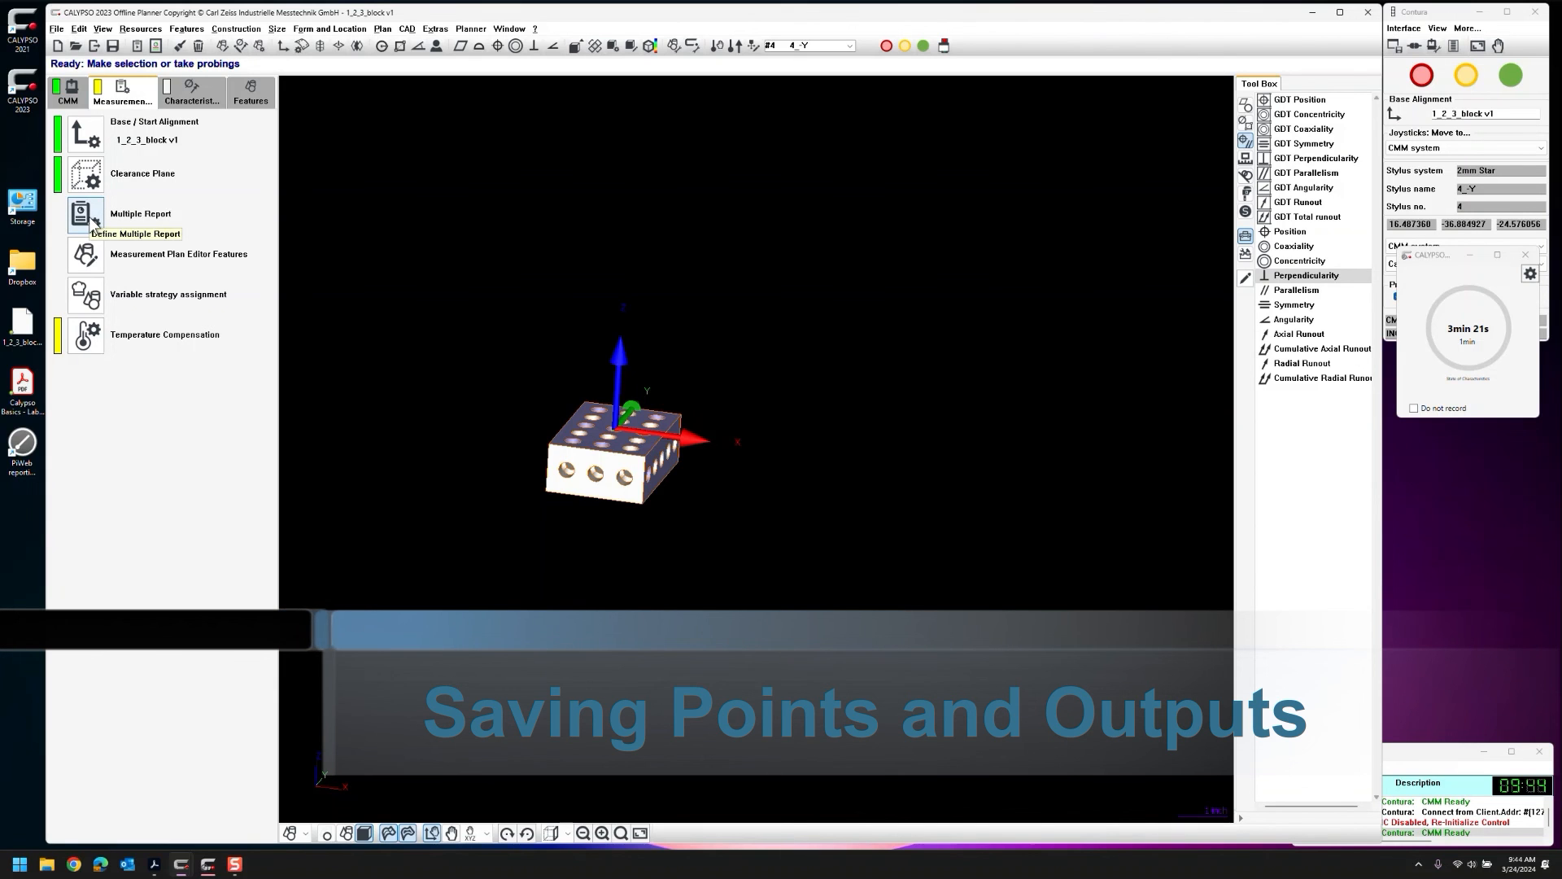
left_click(138, 31)
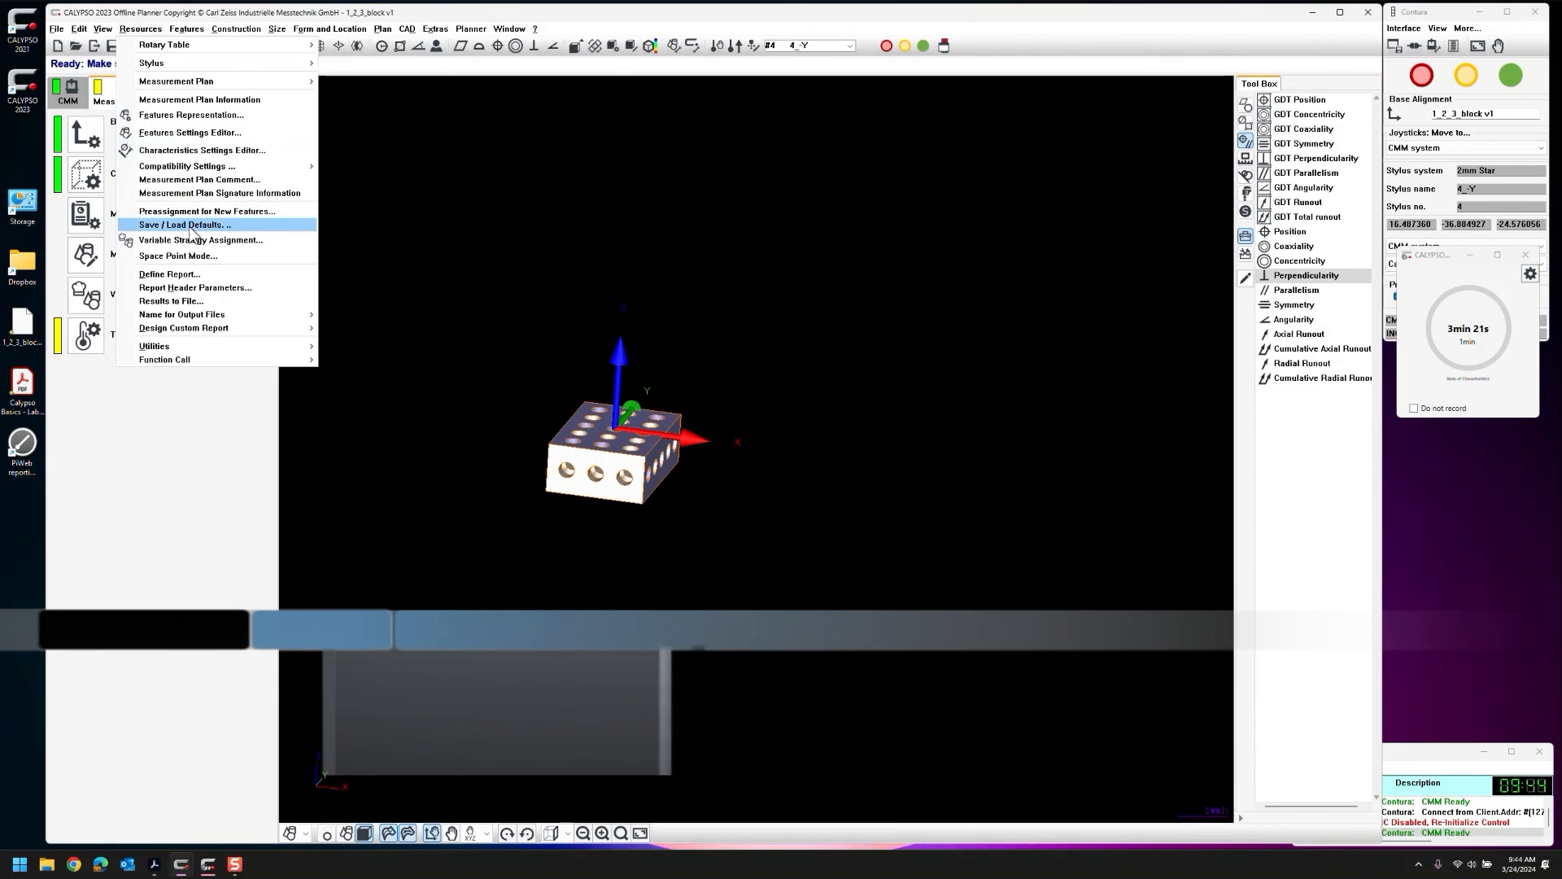
left_click(171, 301)
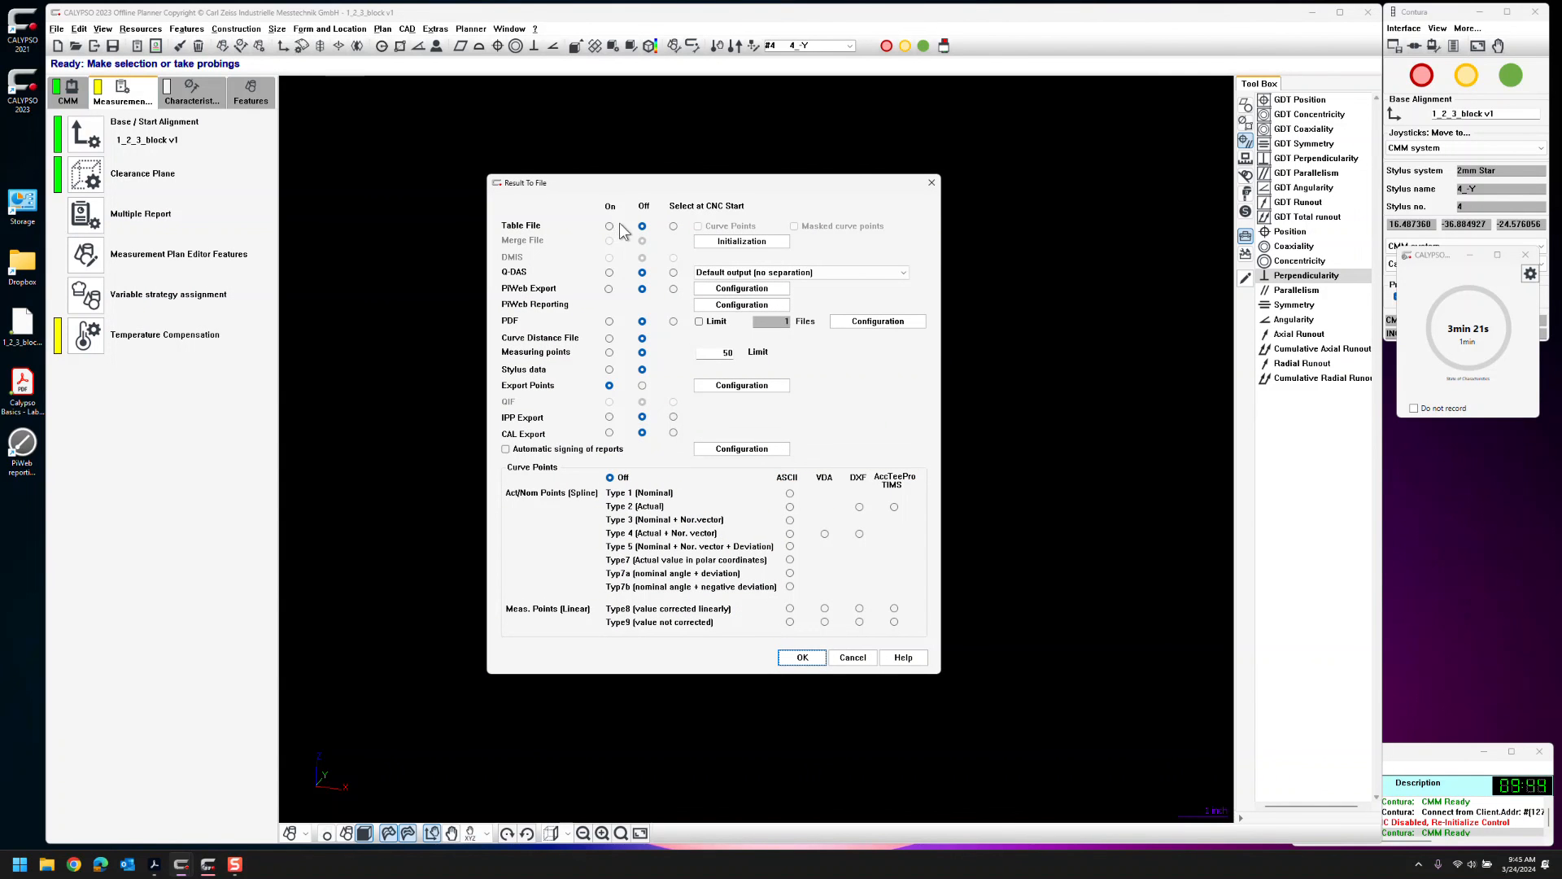
left_click(610, 227)
left_click(802, 657)
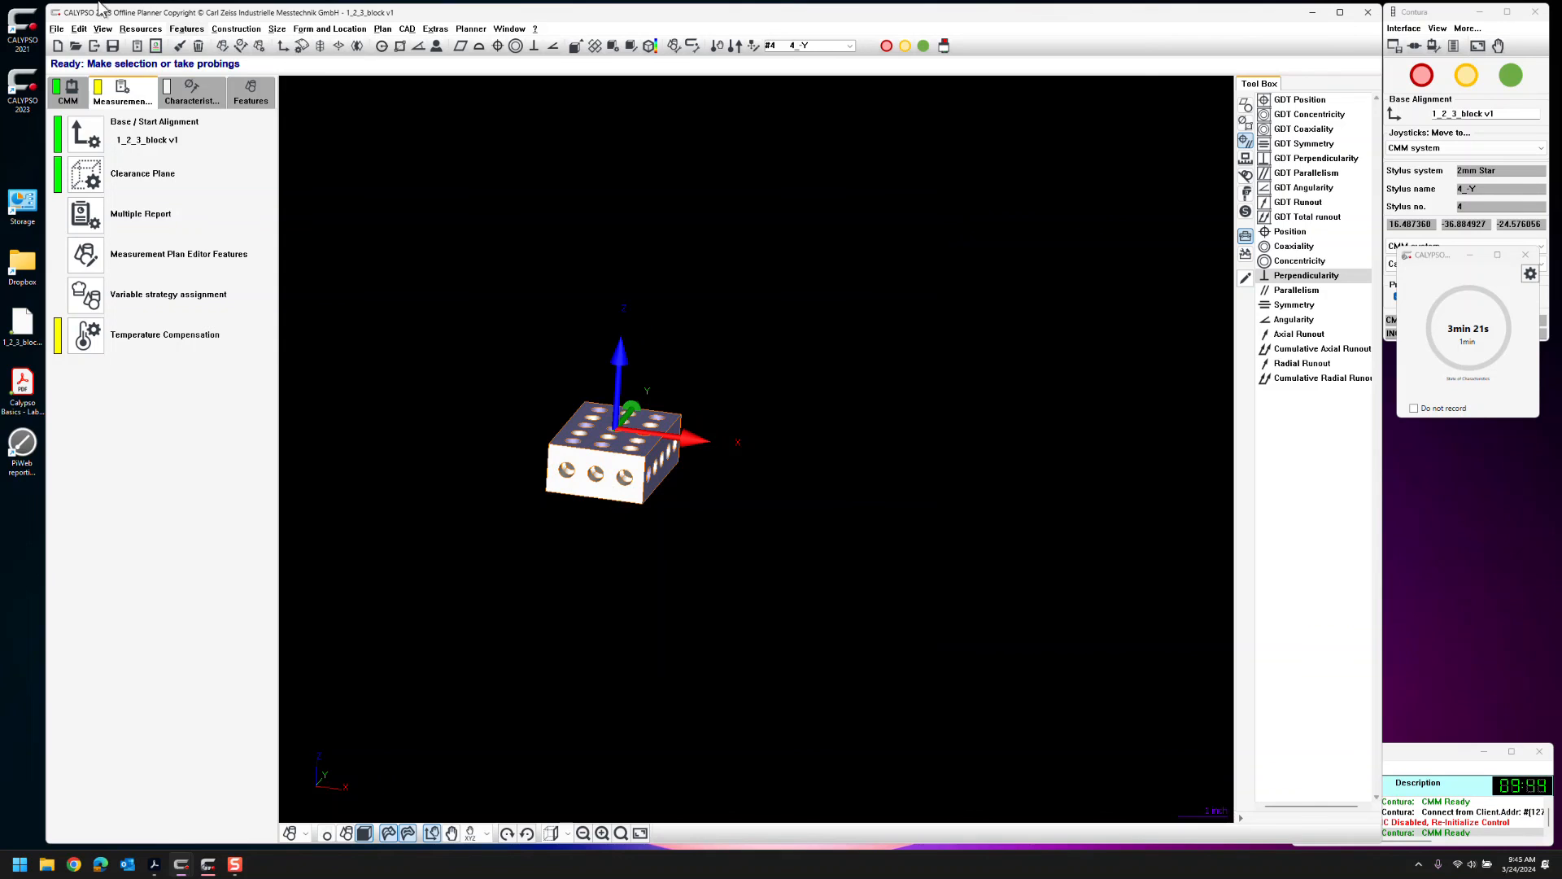
Define the compact custom report with the range All Characteristics and the output order Like Program
left_click(140, 28)
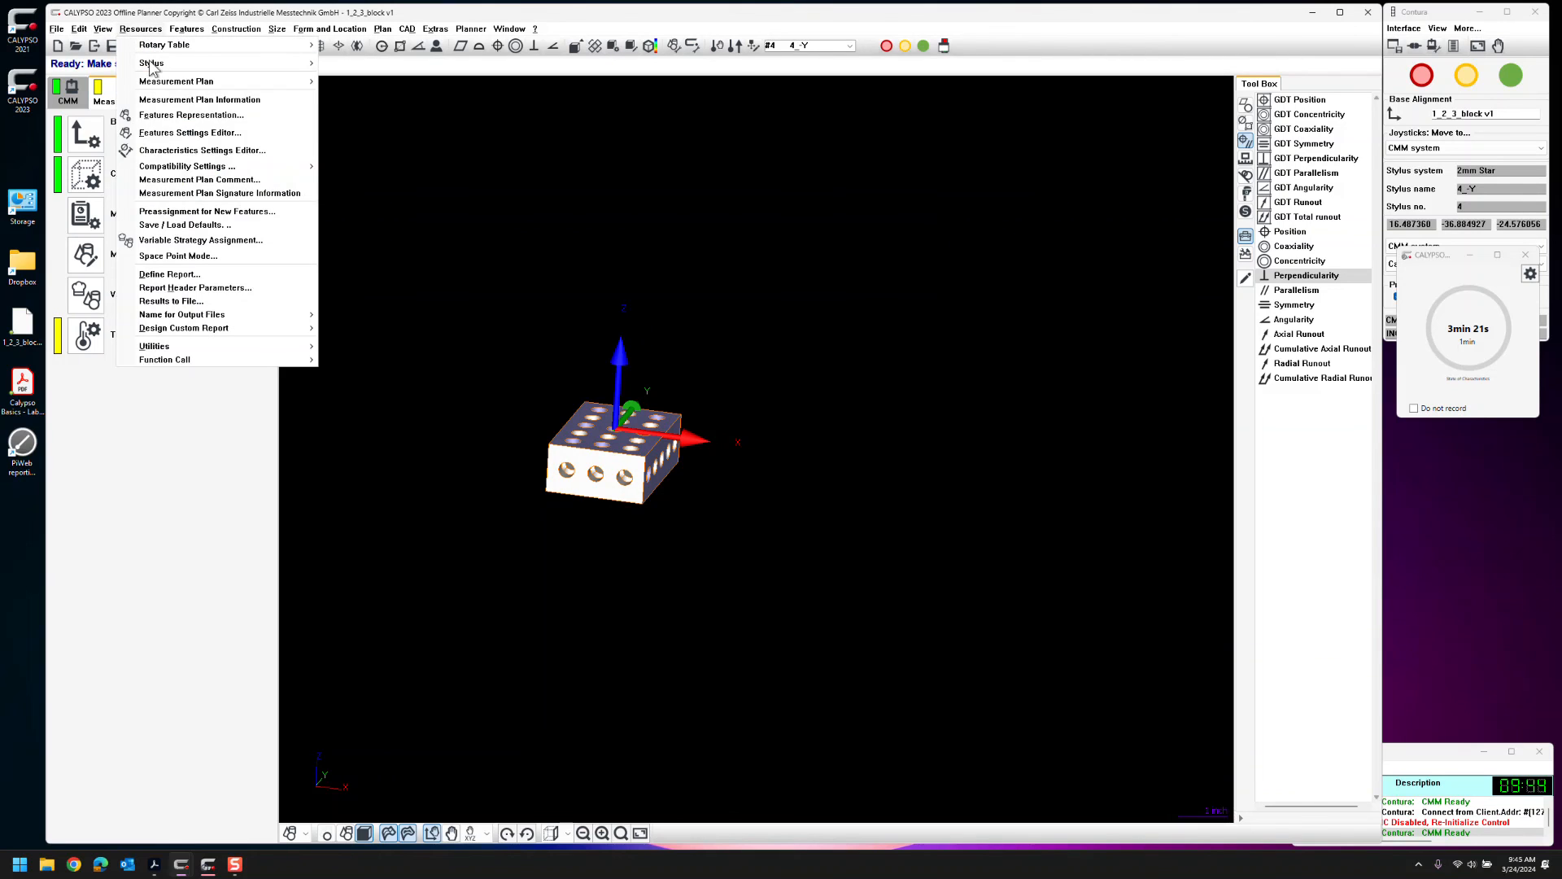
left_click(181, 276)
left_click(535, 225)
left_click(556, 266)
left_click(532, 242)
left_click(530, 269)
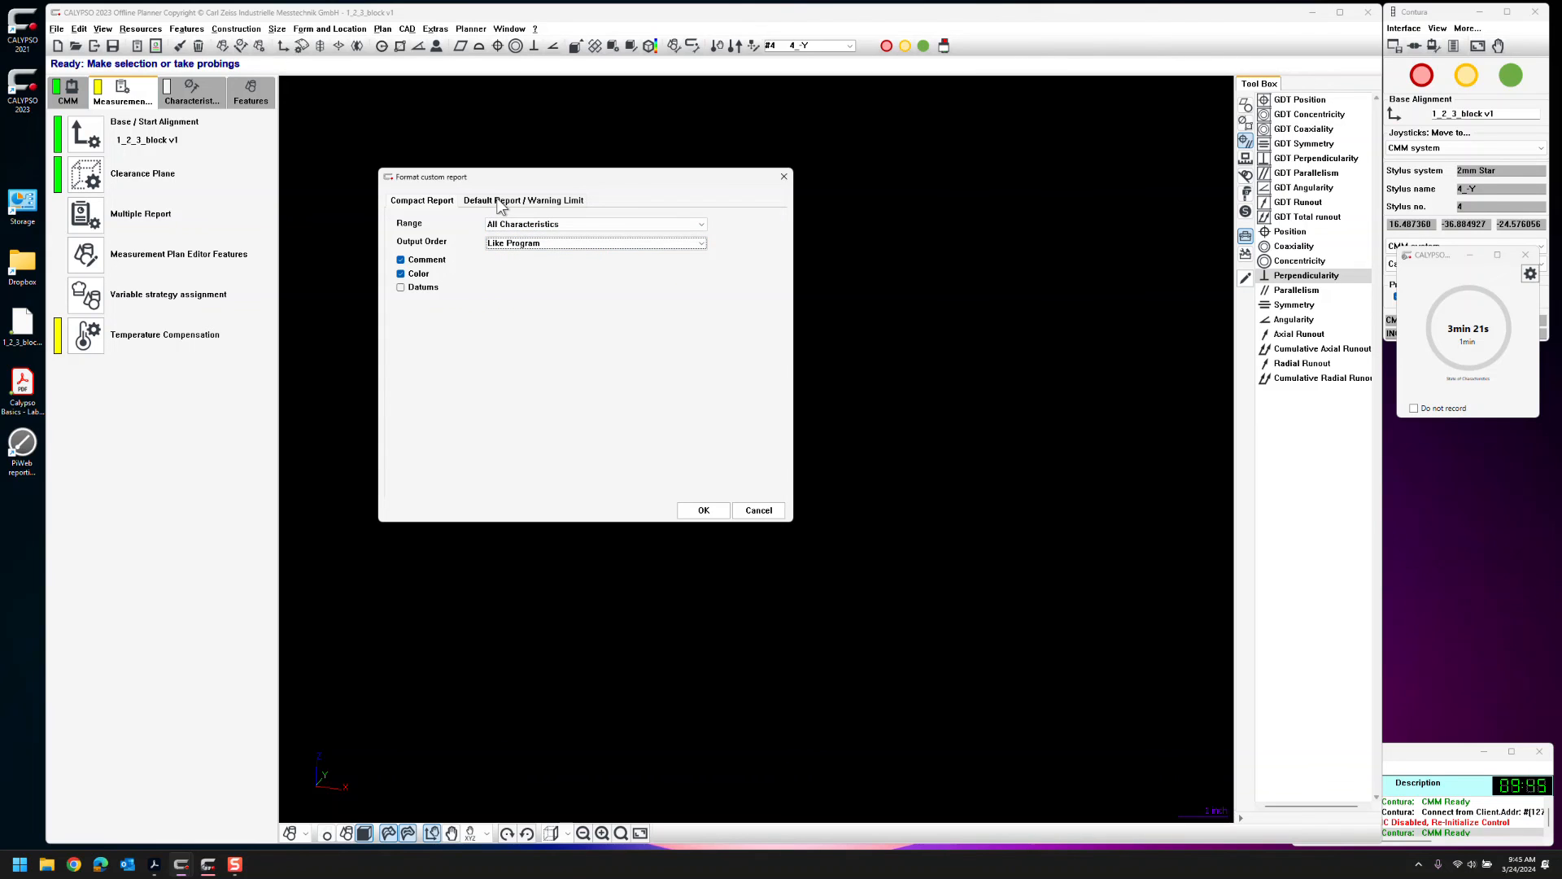
Assign Characteristic.xlt as the Excel Report template in the default report settings and accept the report format
left_click(499, 202)
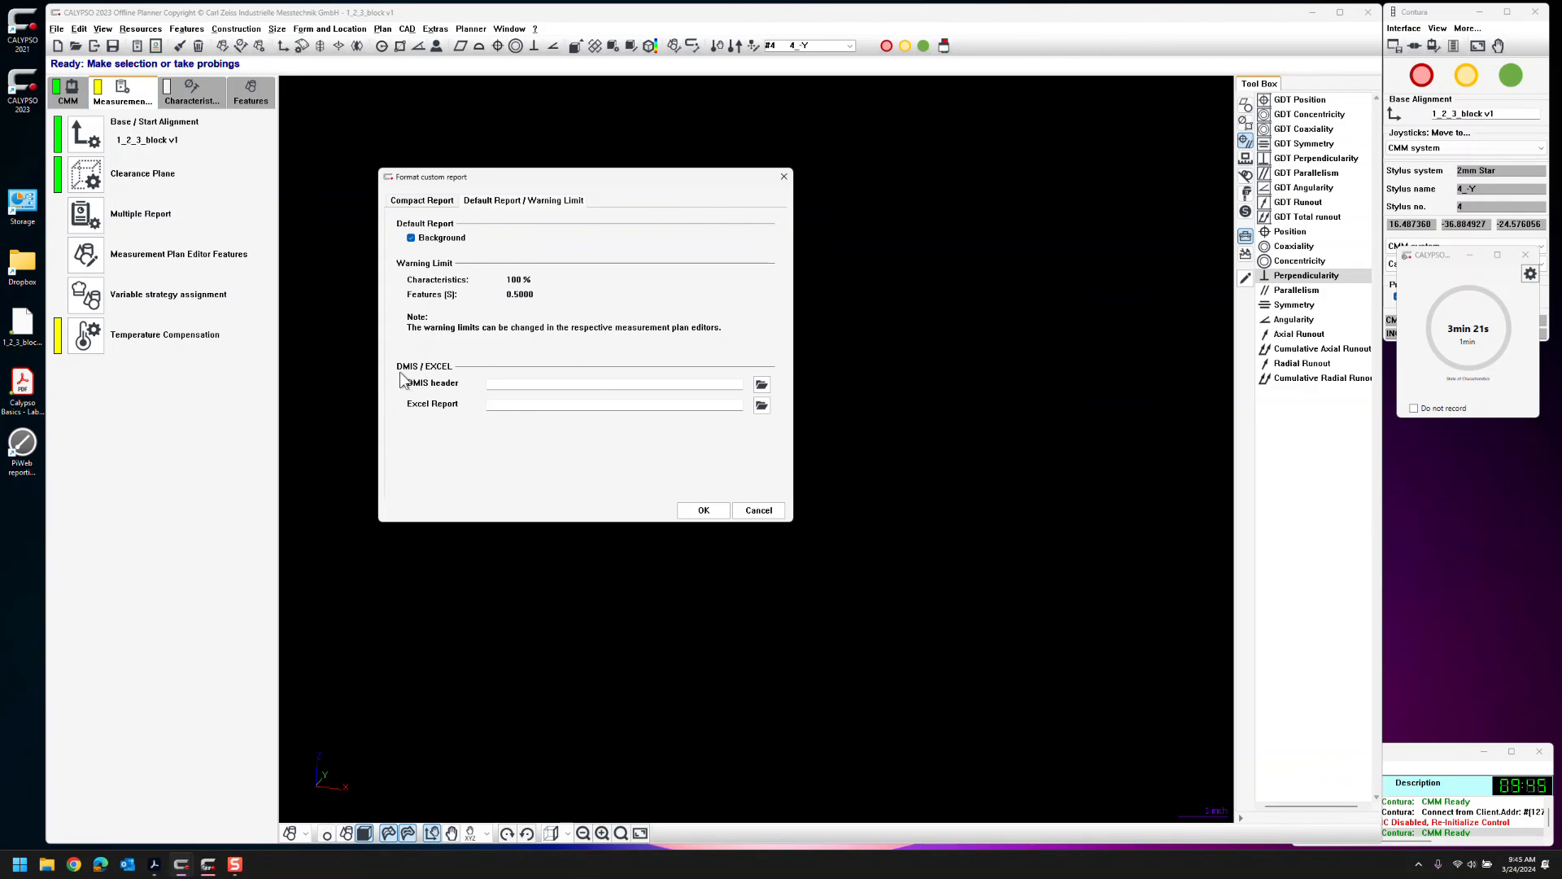
left_click(761, 405)
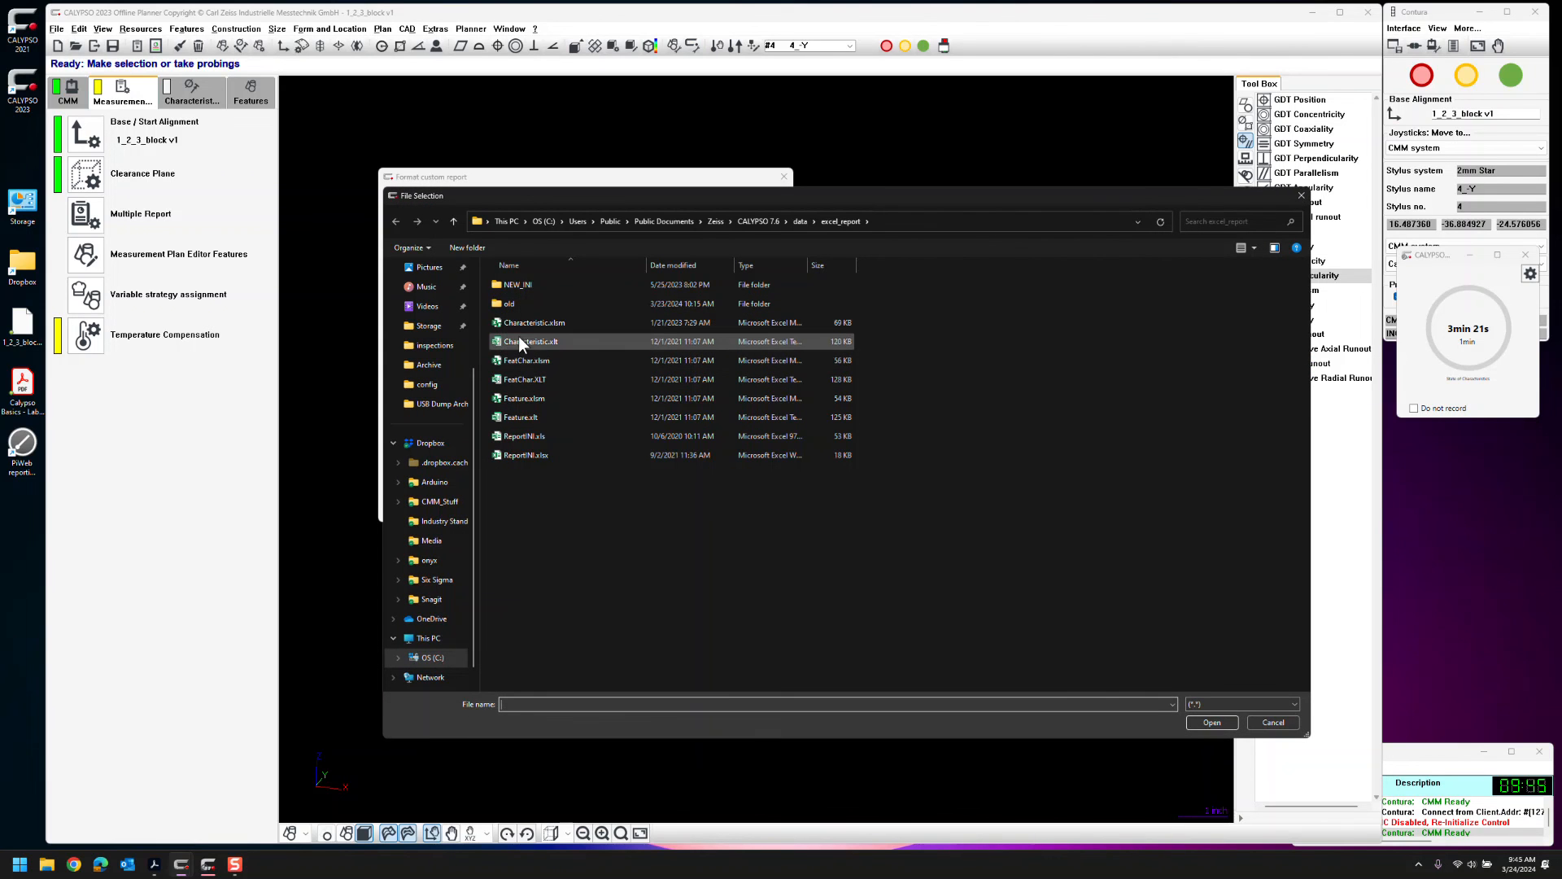
double_click(526, 340)
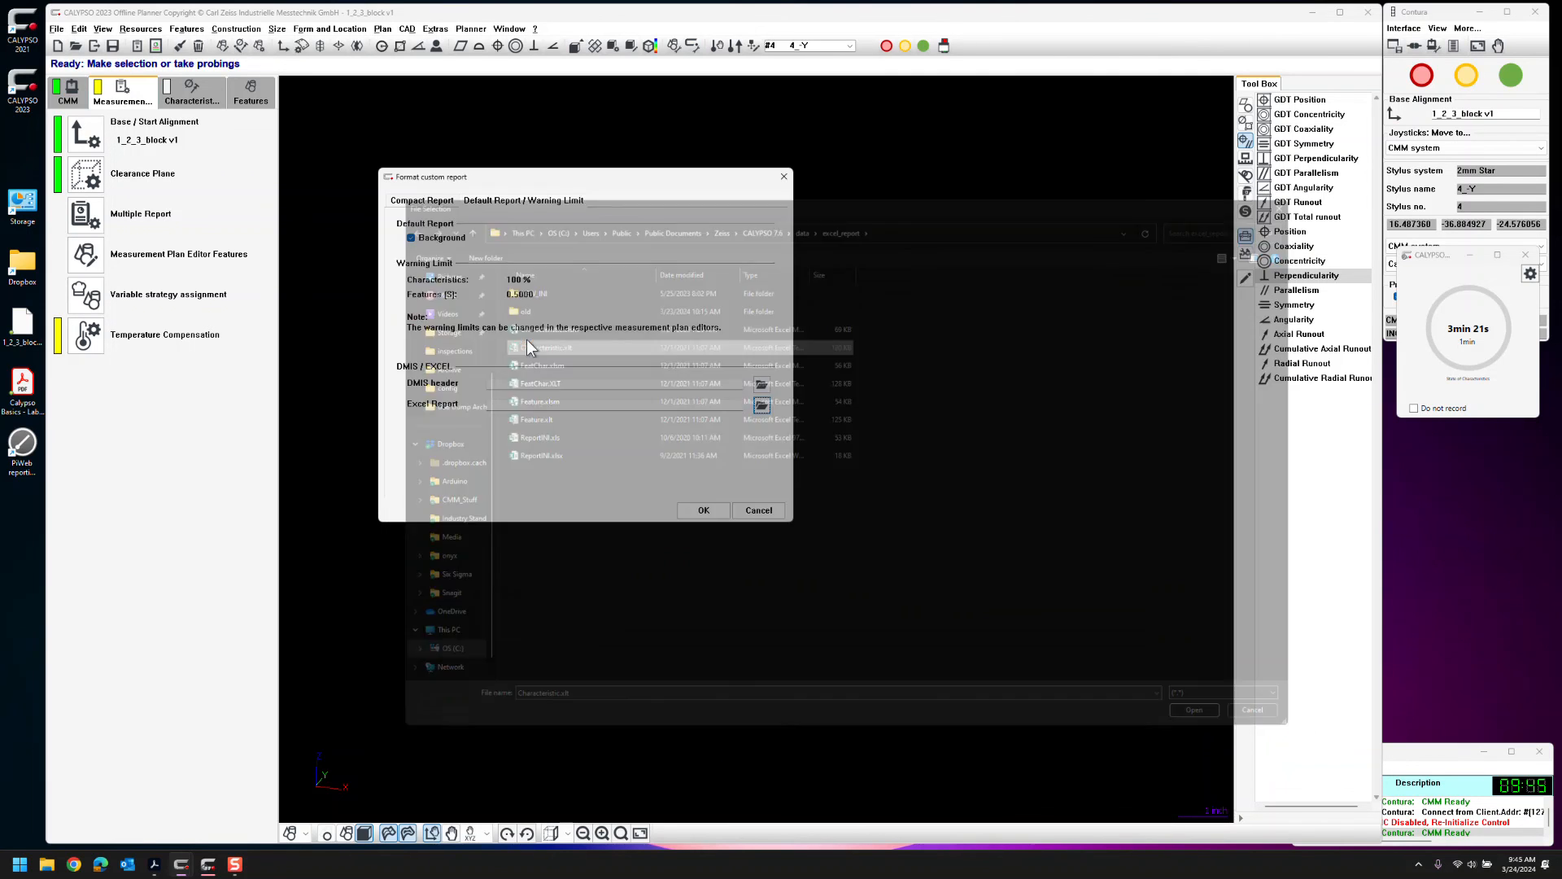
left_click(704, 510)
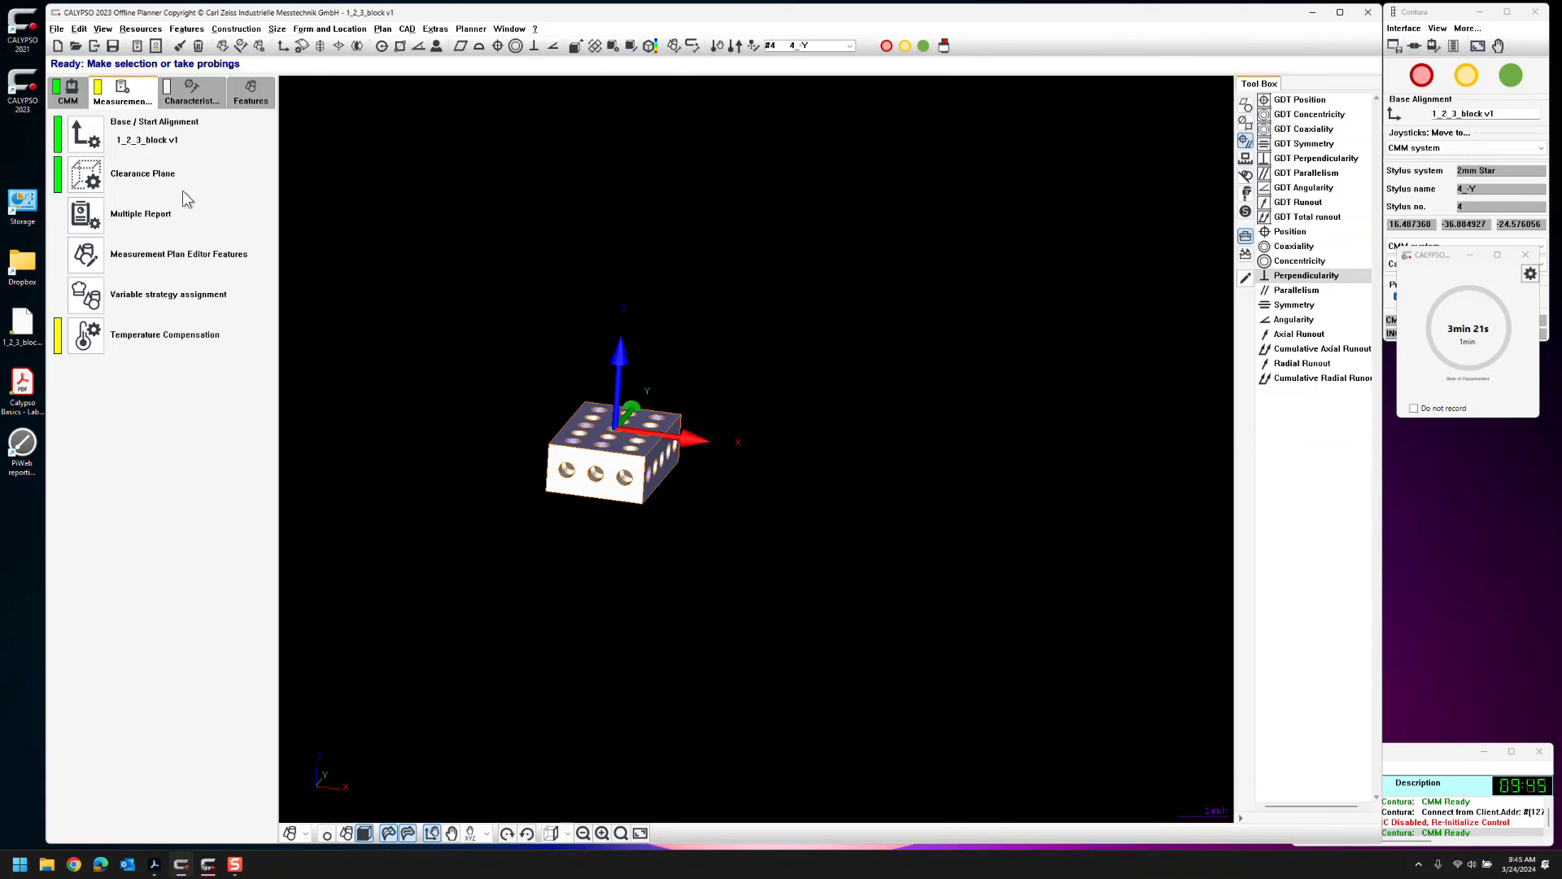
Add printer and PDF output to the PiWeb multiple report and enable Exchange row template with the plot filter
double_click(87, 216)
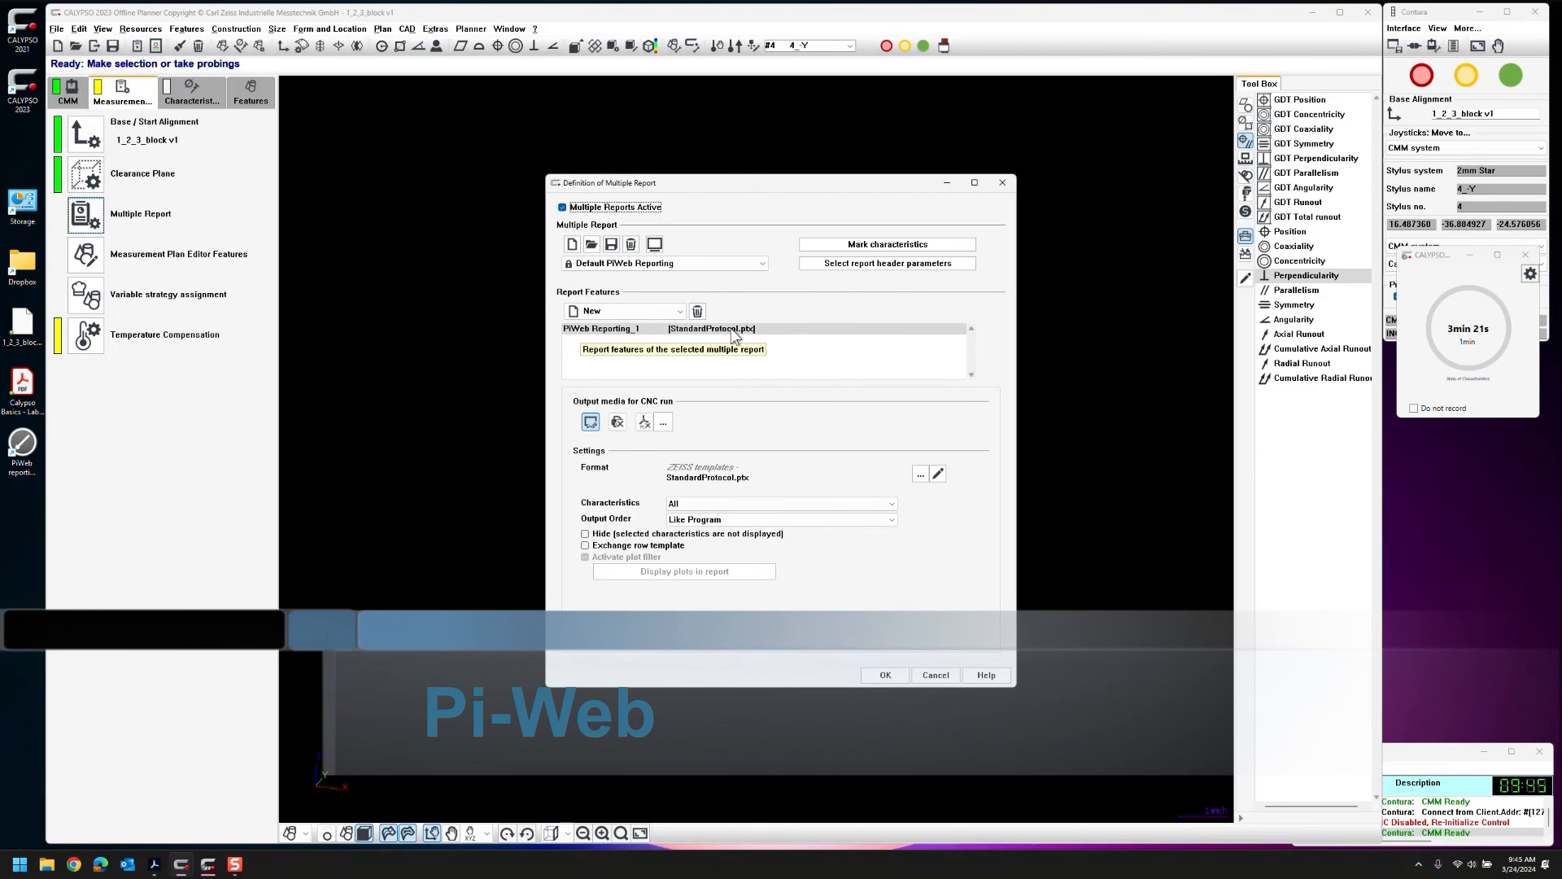
left_click(618, 422)
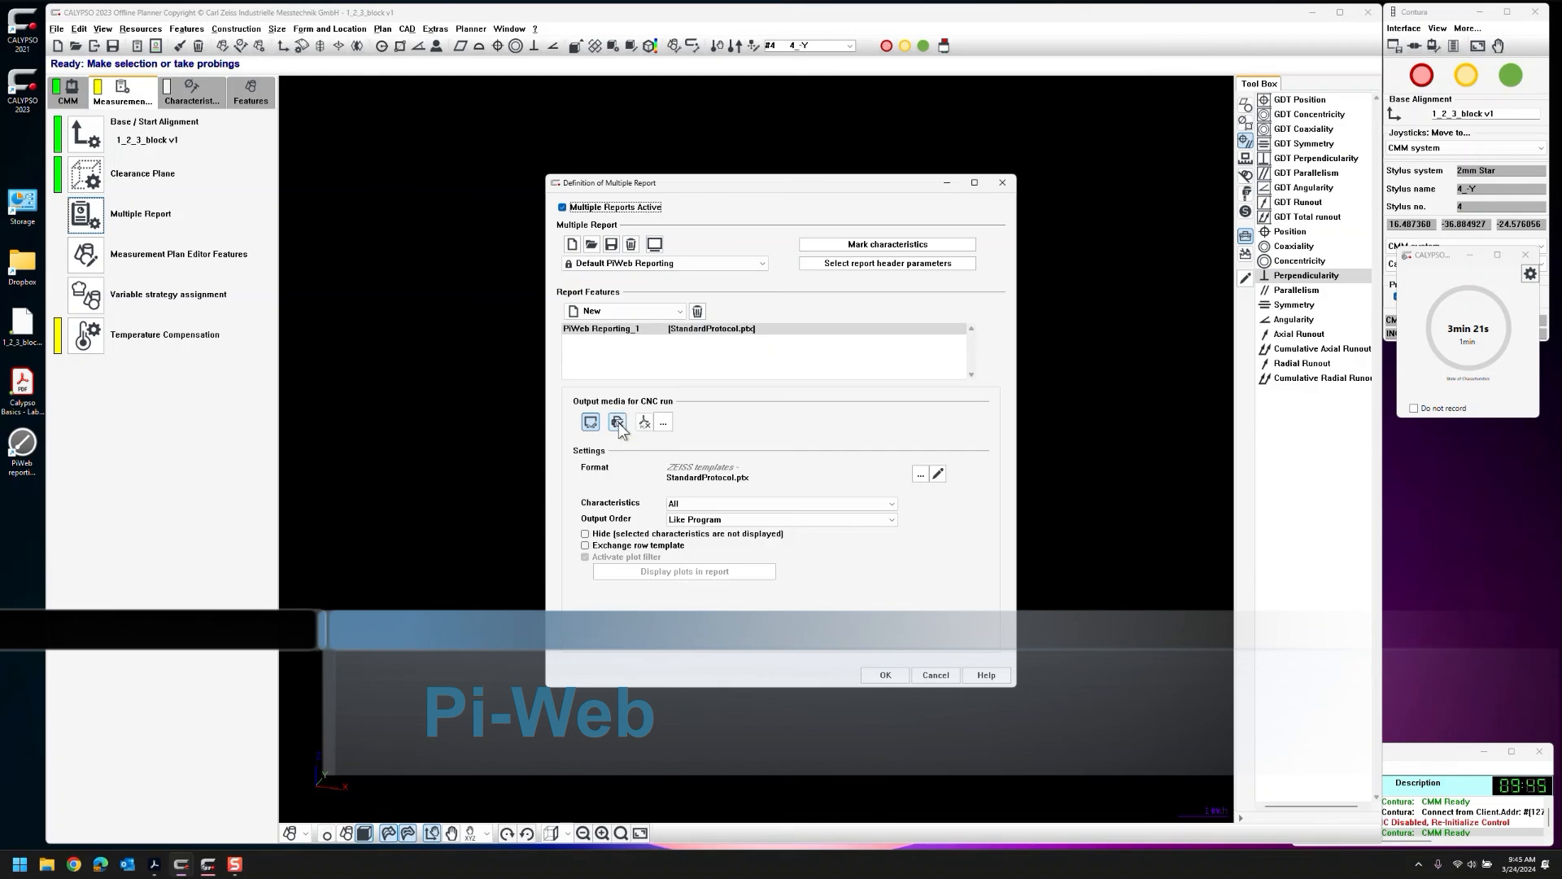
left_click(644, 422)
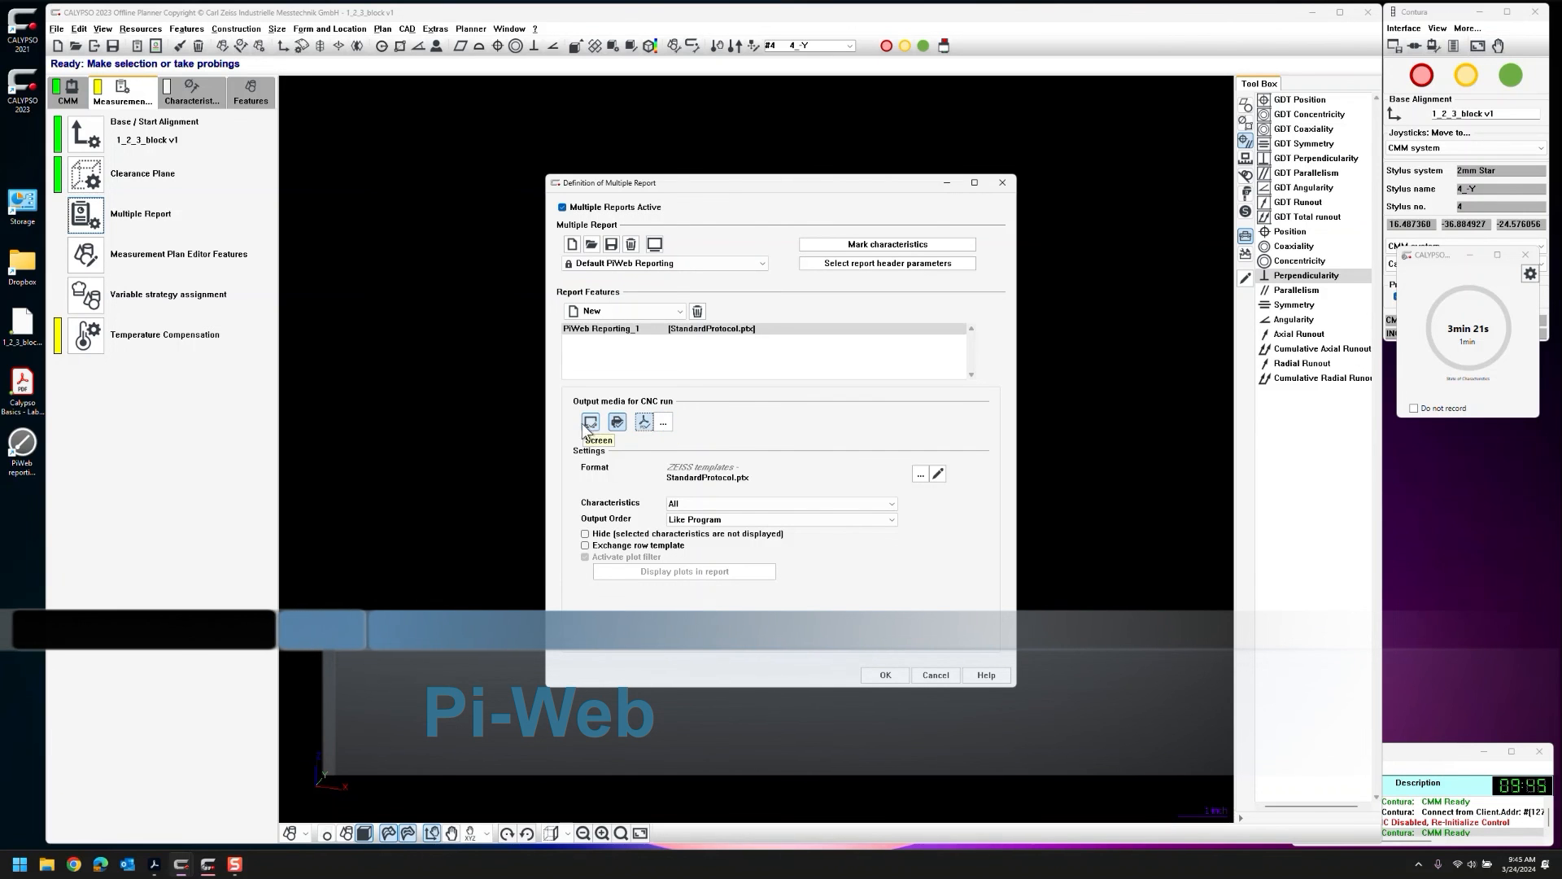
left_click(585, 545)
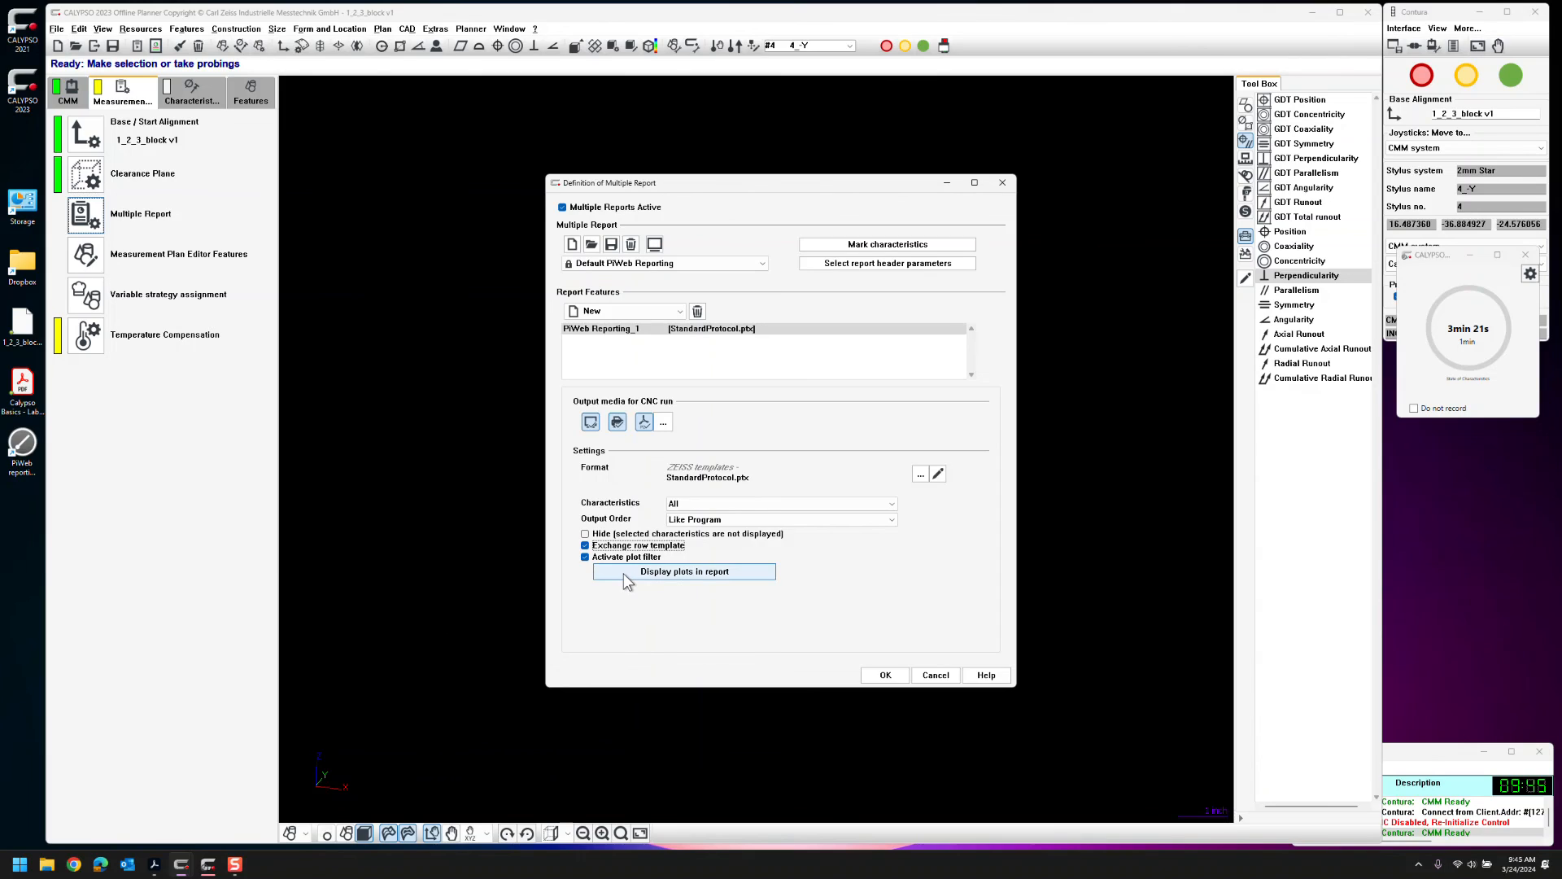
Set the magnification of plots to 500 for Flatness1 and Flatness Ref1 in the report's plot settings
left_click(624, 572)
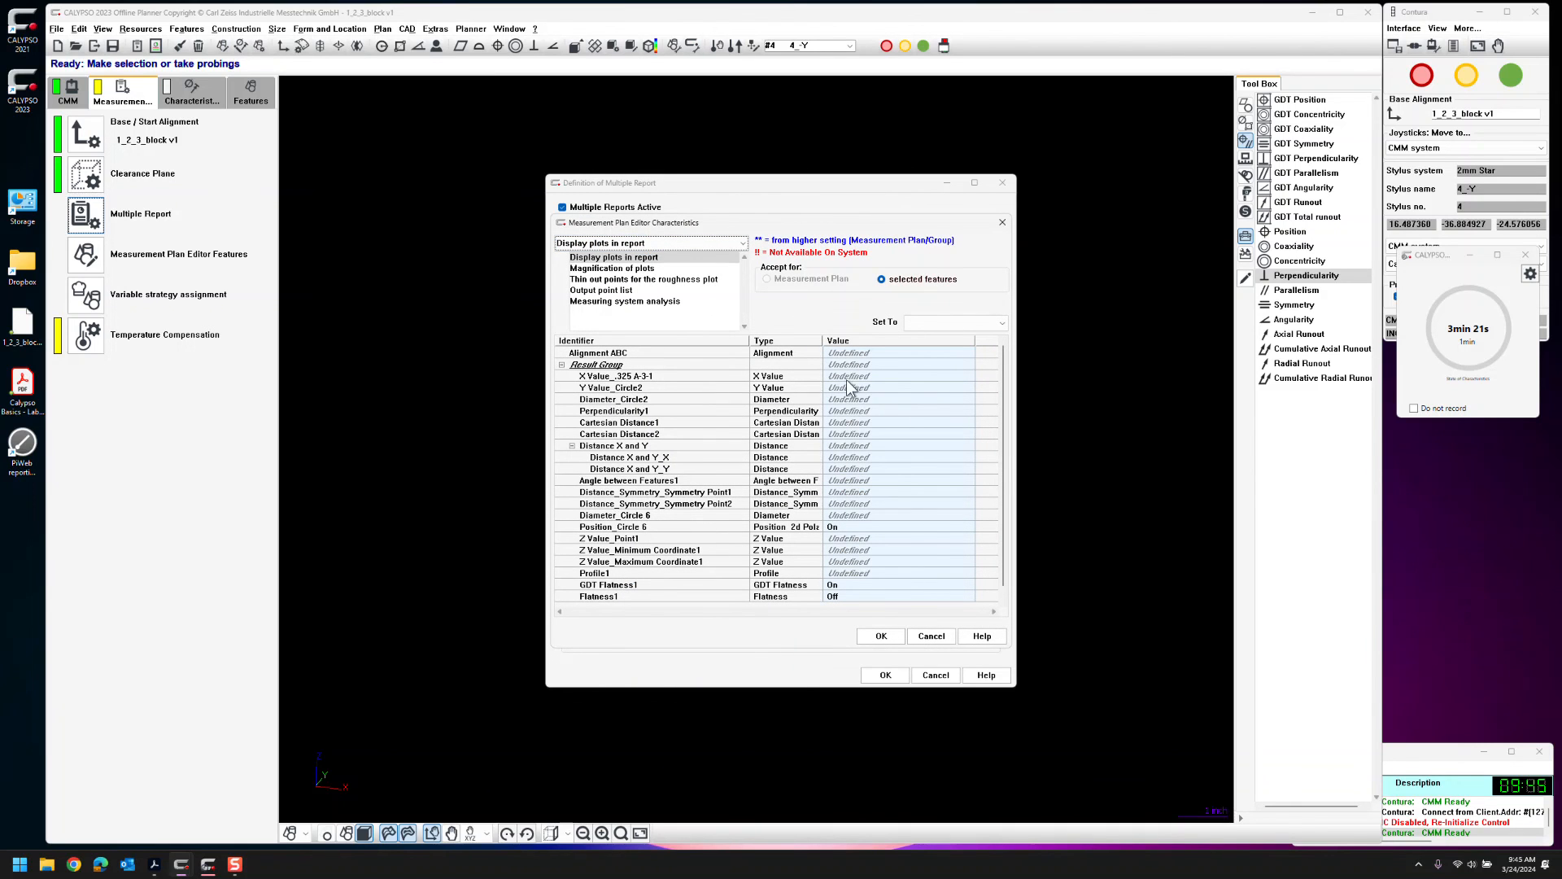
scroll(880, 492, "down", 1)
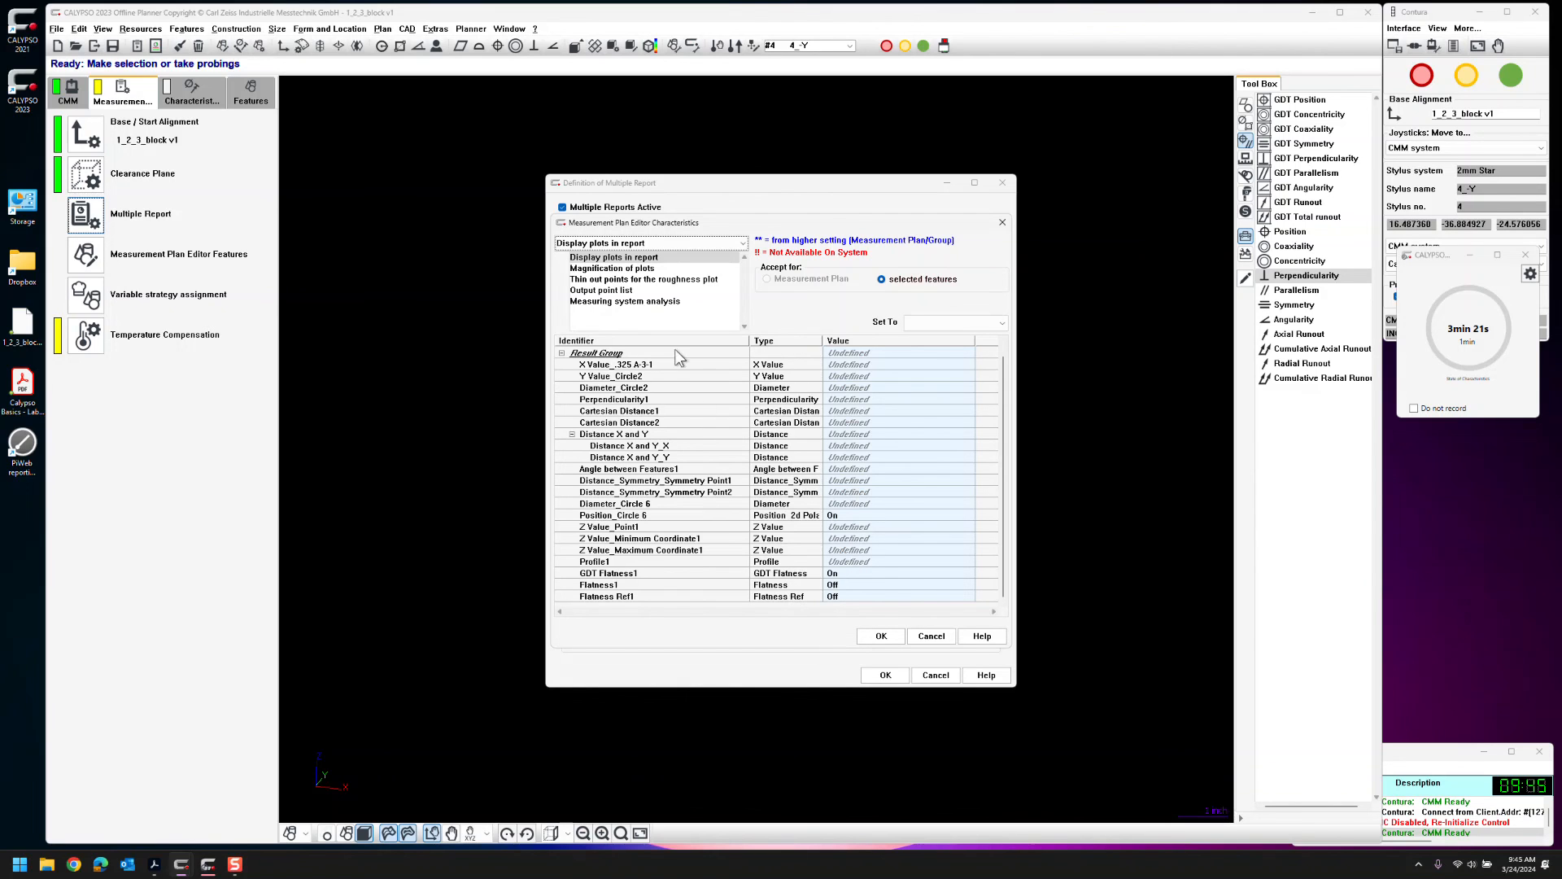
left_click(643, 270)
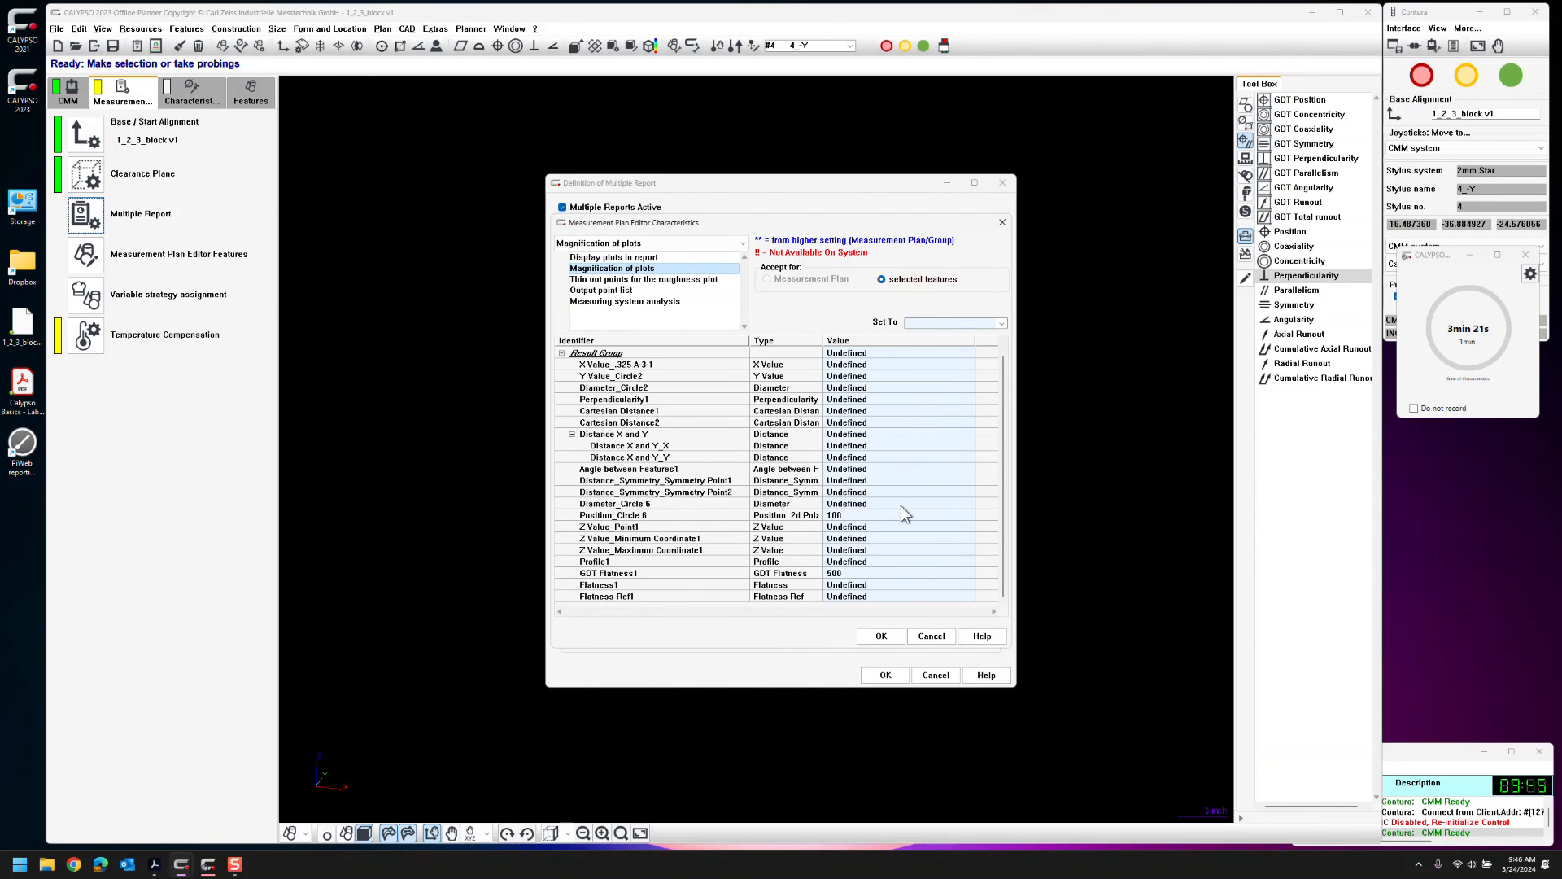
left_click(873, 586)
left_click(873, 598, "shift")
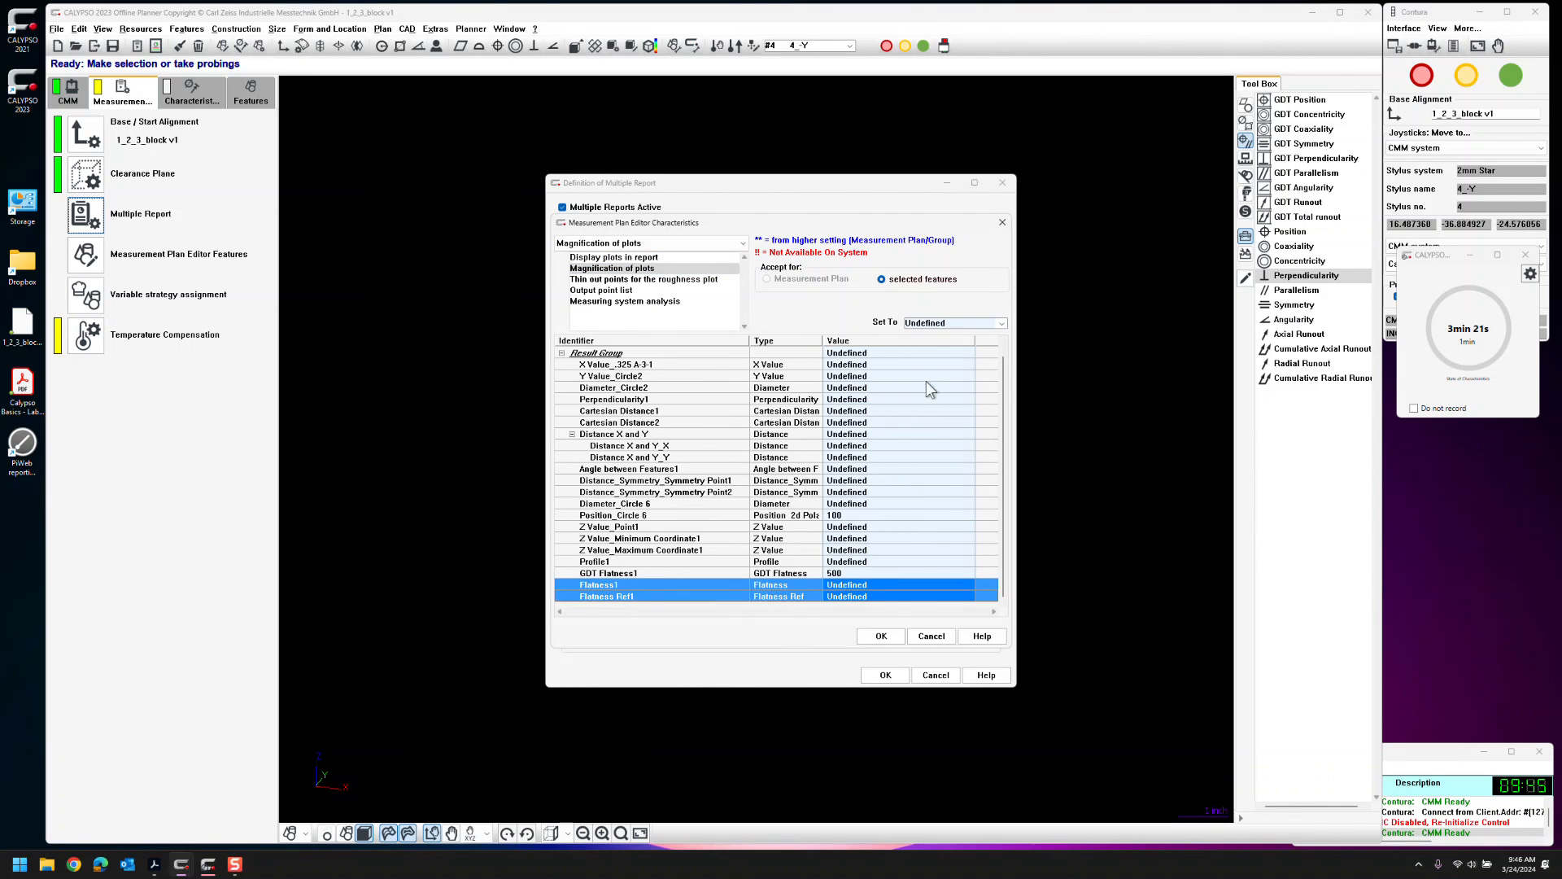
type("500")
key("Return")
Turn on the Additional report setting for Position_Circle 6 in the characteristics editor and accept the settings
left_click(650, 243)
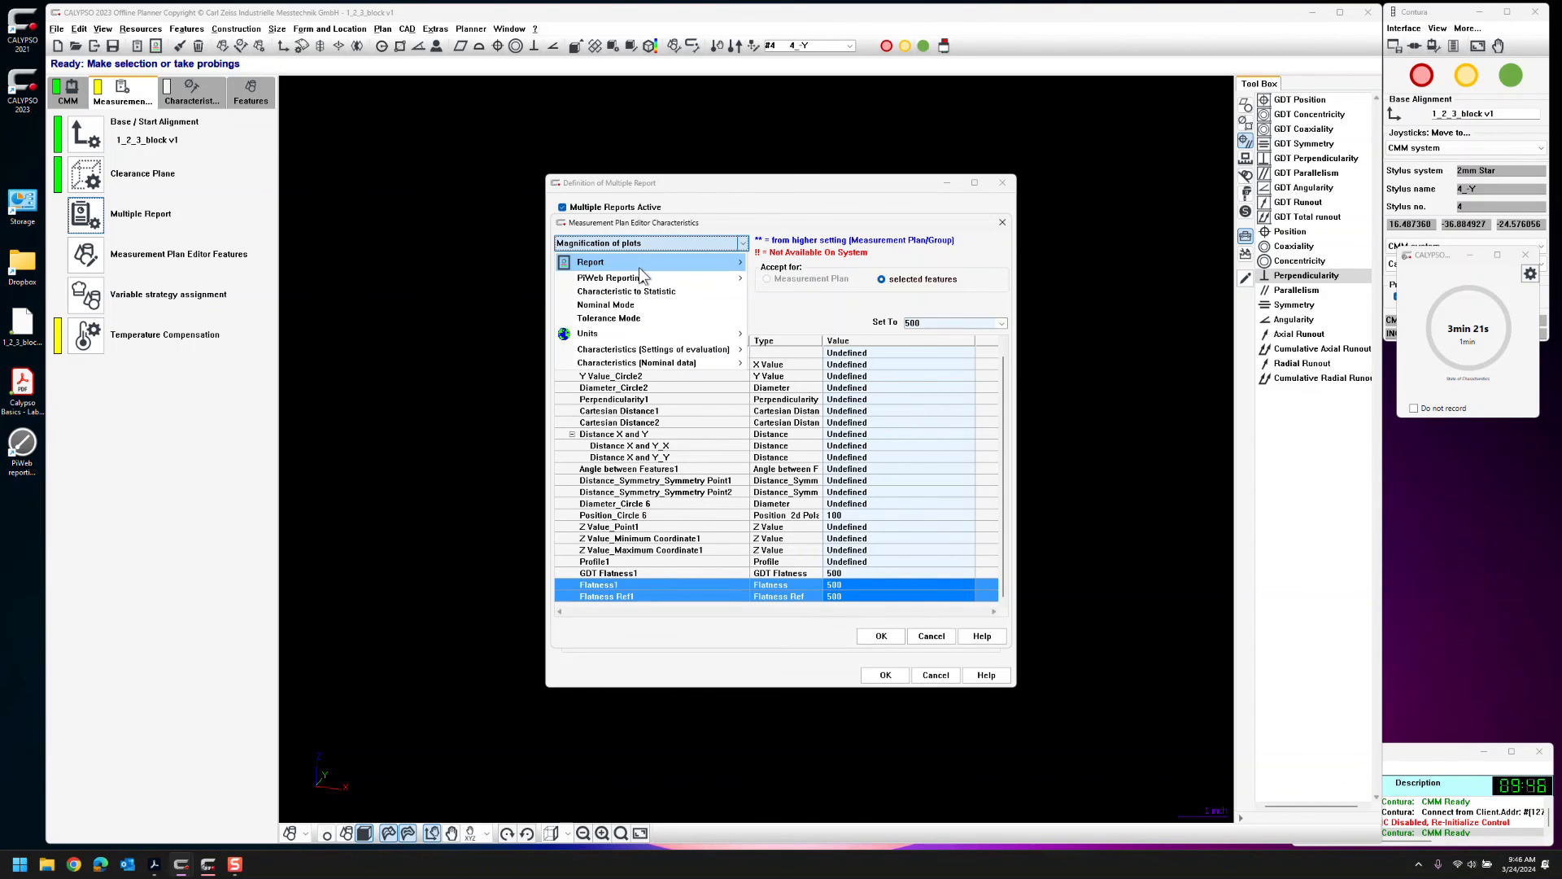
mouse_move(651, 262)
left_click(803, 274)
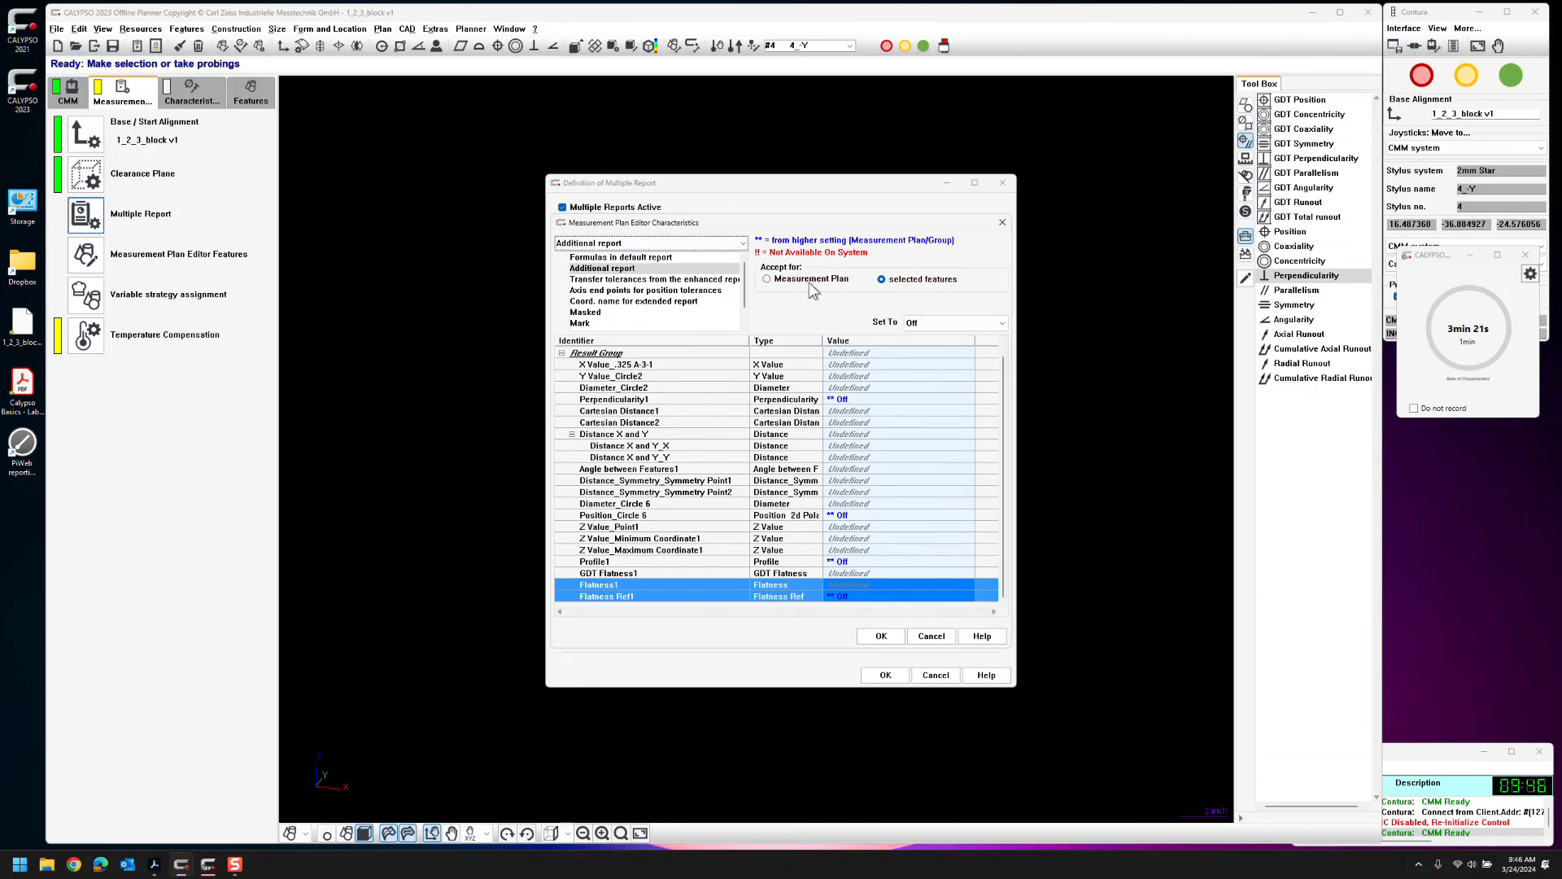
left_click(786, 517)
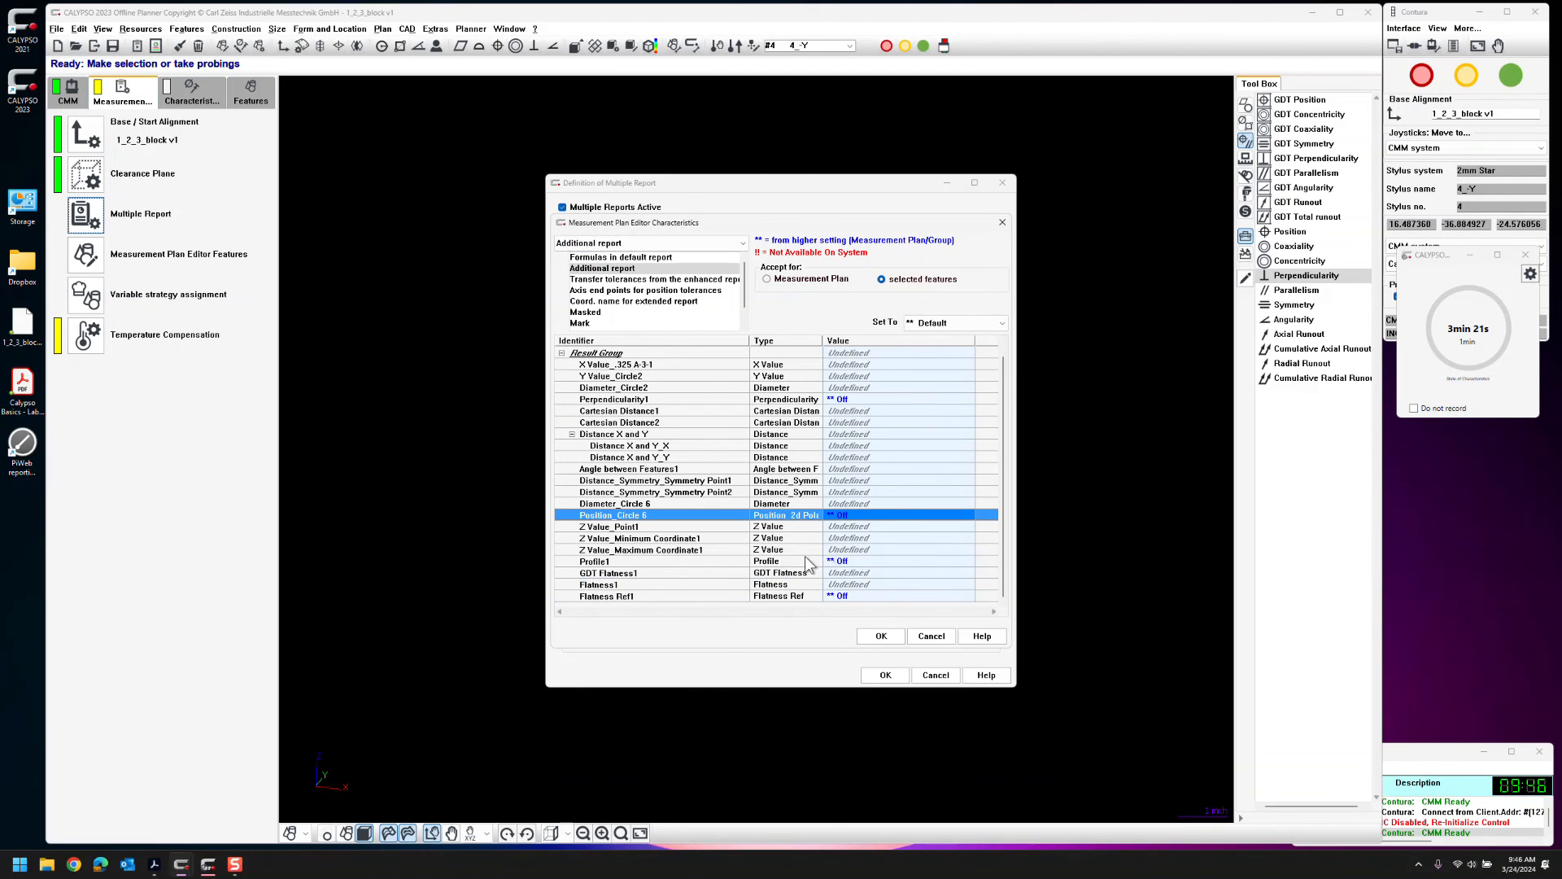
left_click(947, 322)
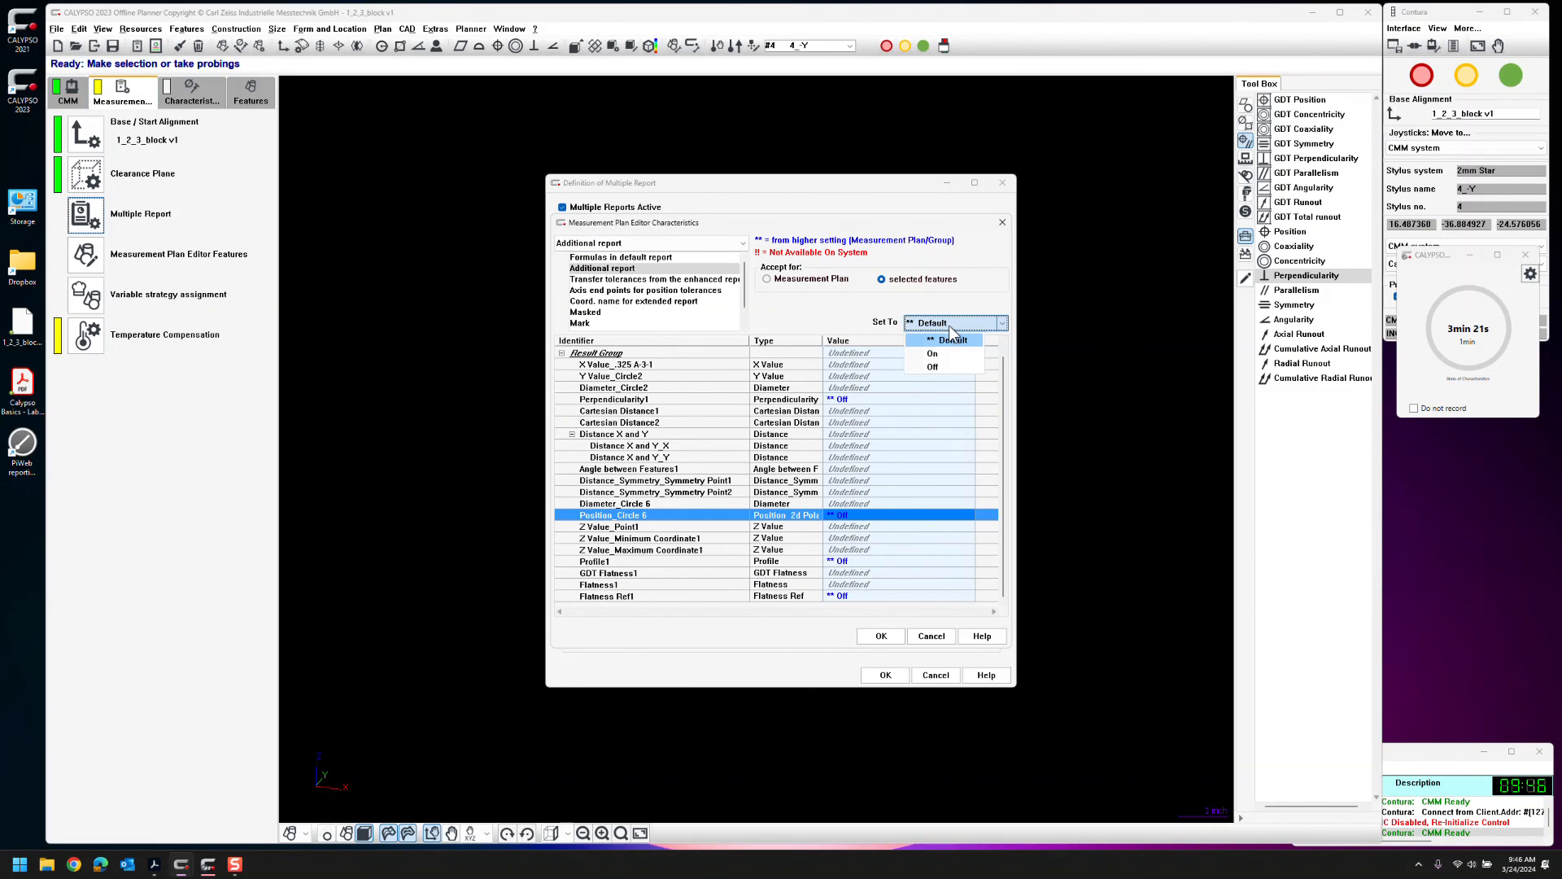
left_click(951, 354)
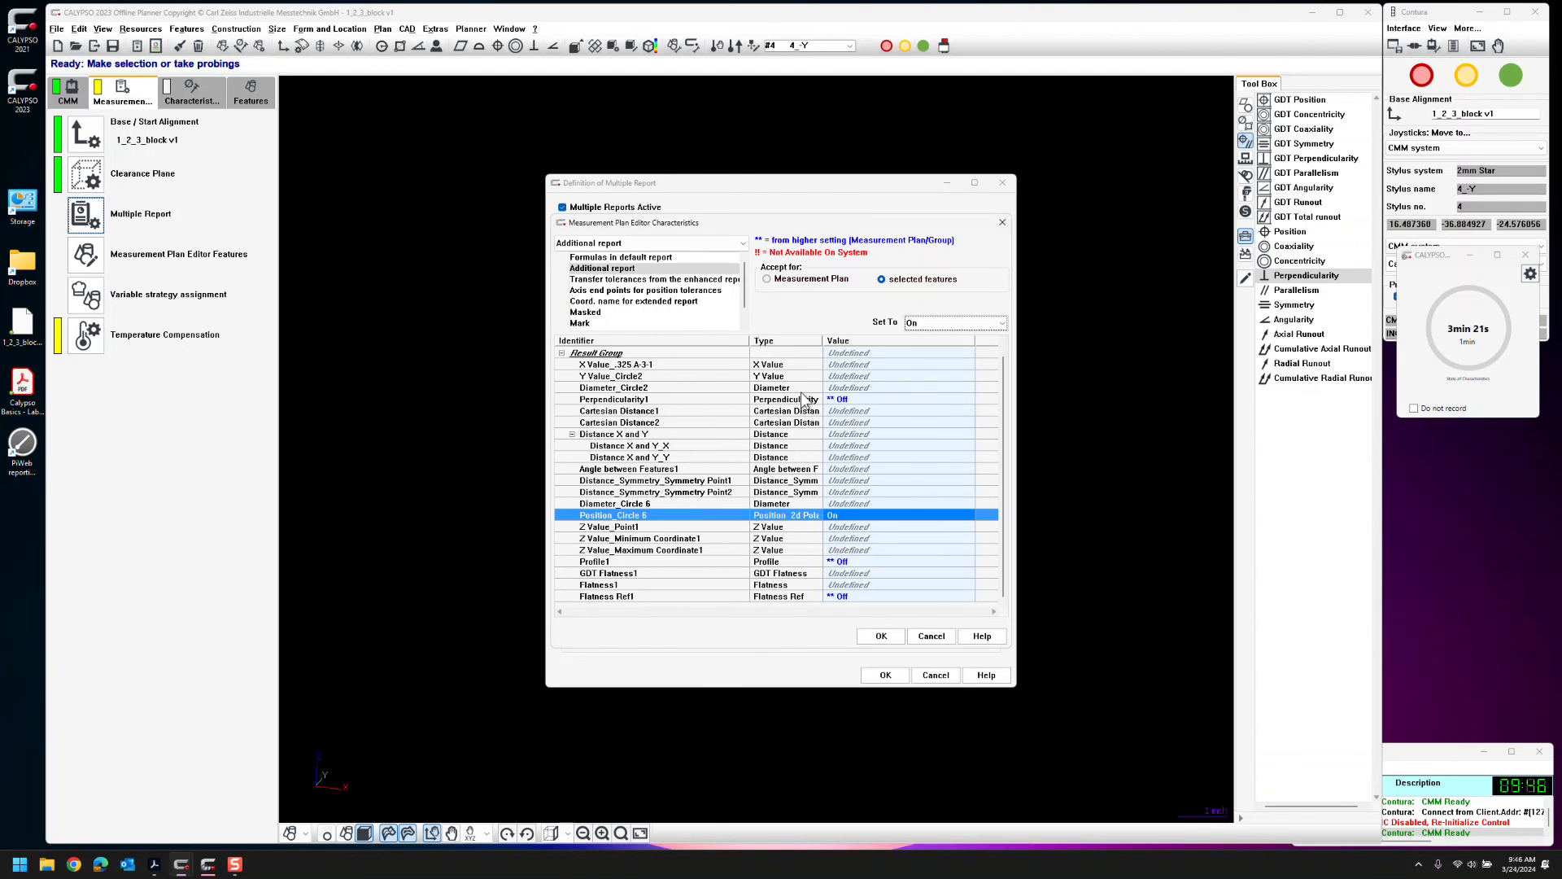
left_click(665, 243)
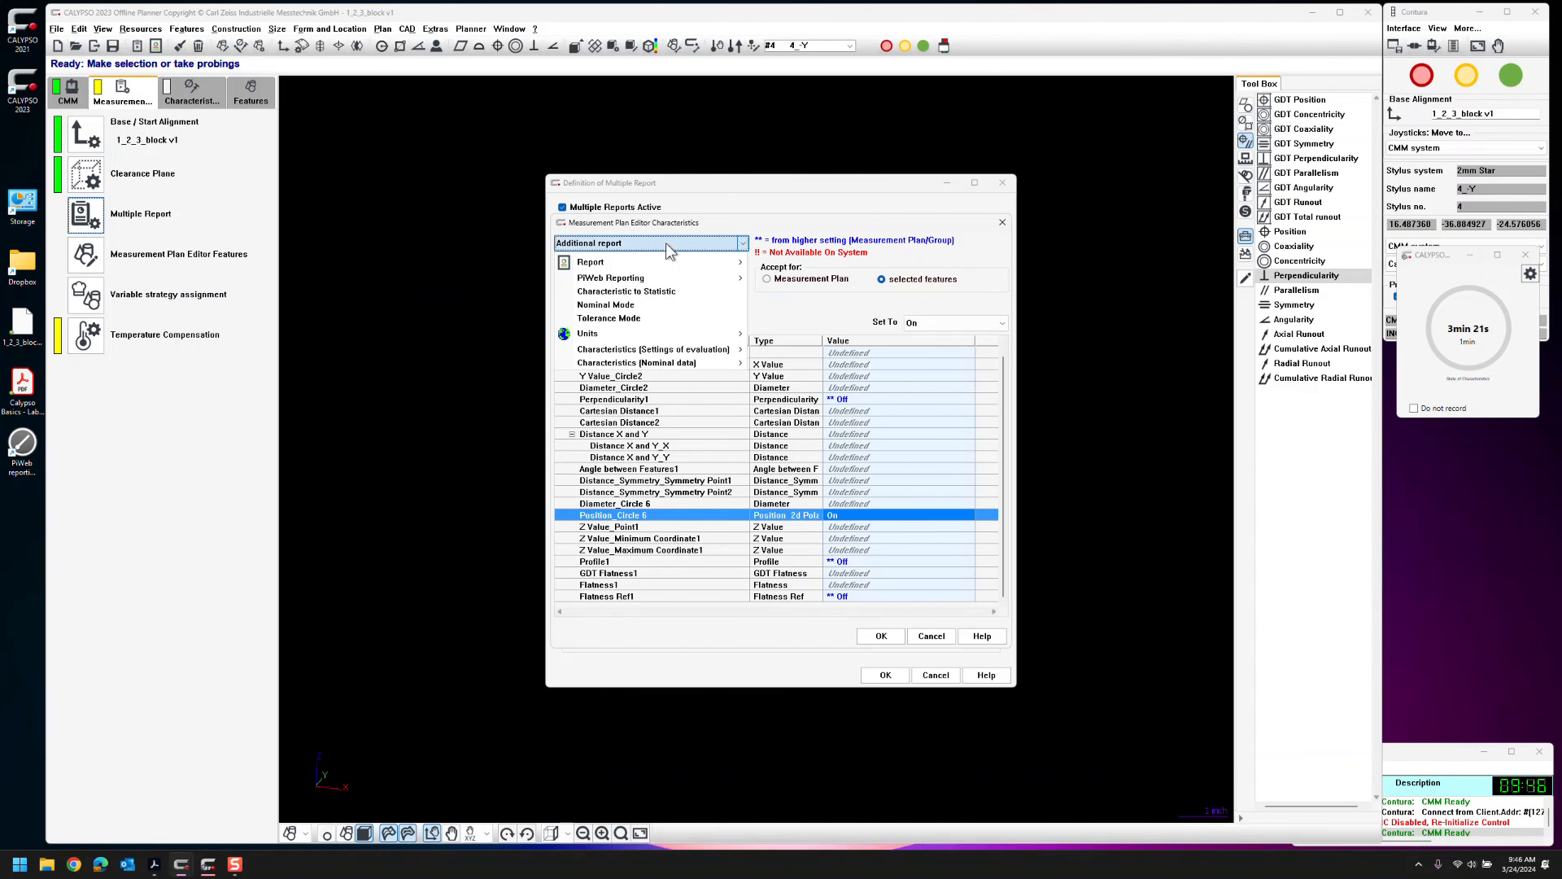
left_click(788, 306)
left_click(886, 636)
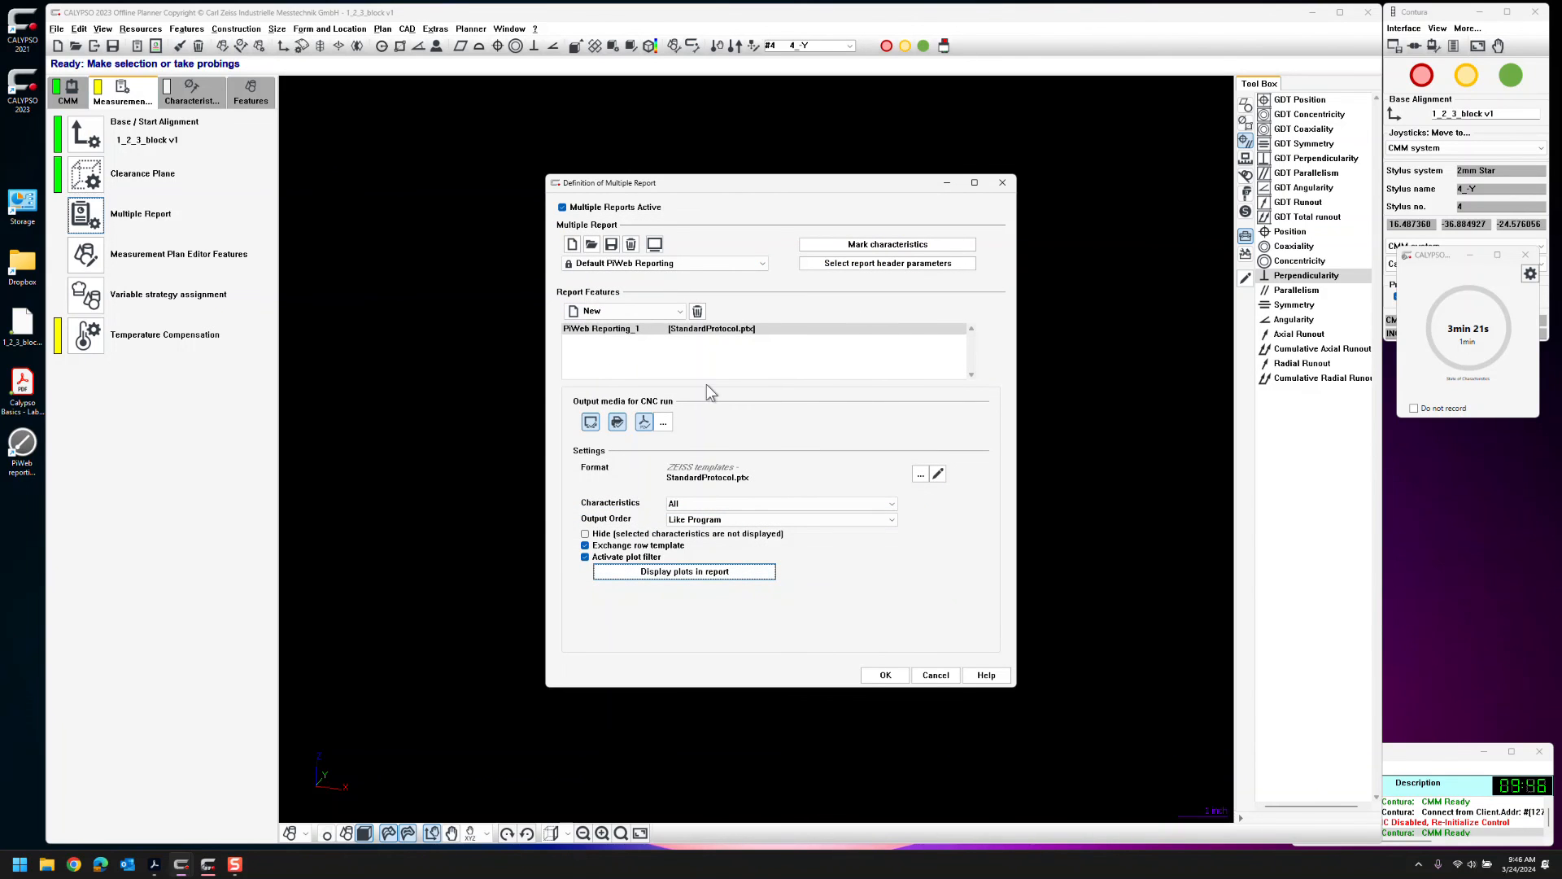
Add a second PiWeb report using the ZEISS template TrendProtocol.ptx, with Exchange row template and printer output enabled
left_click(919, 474)
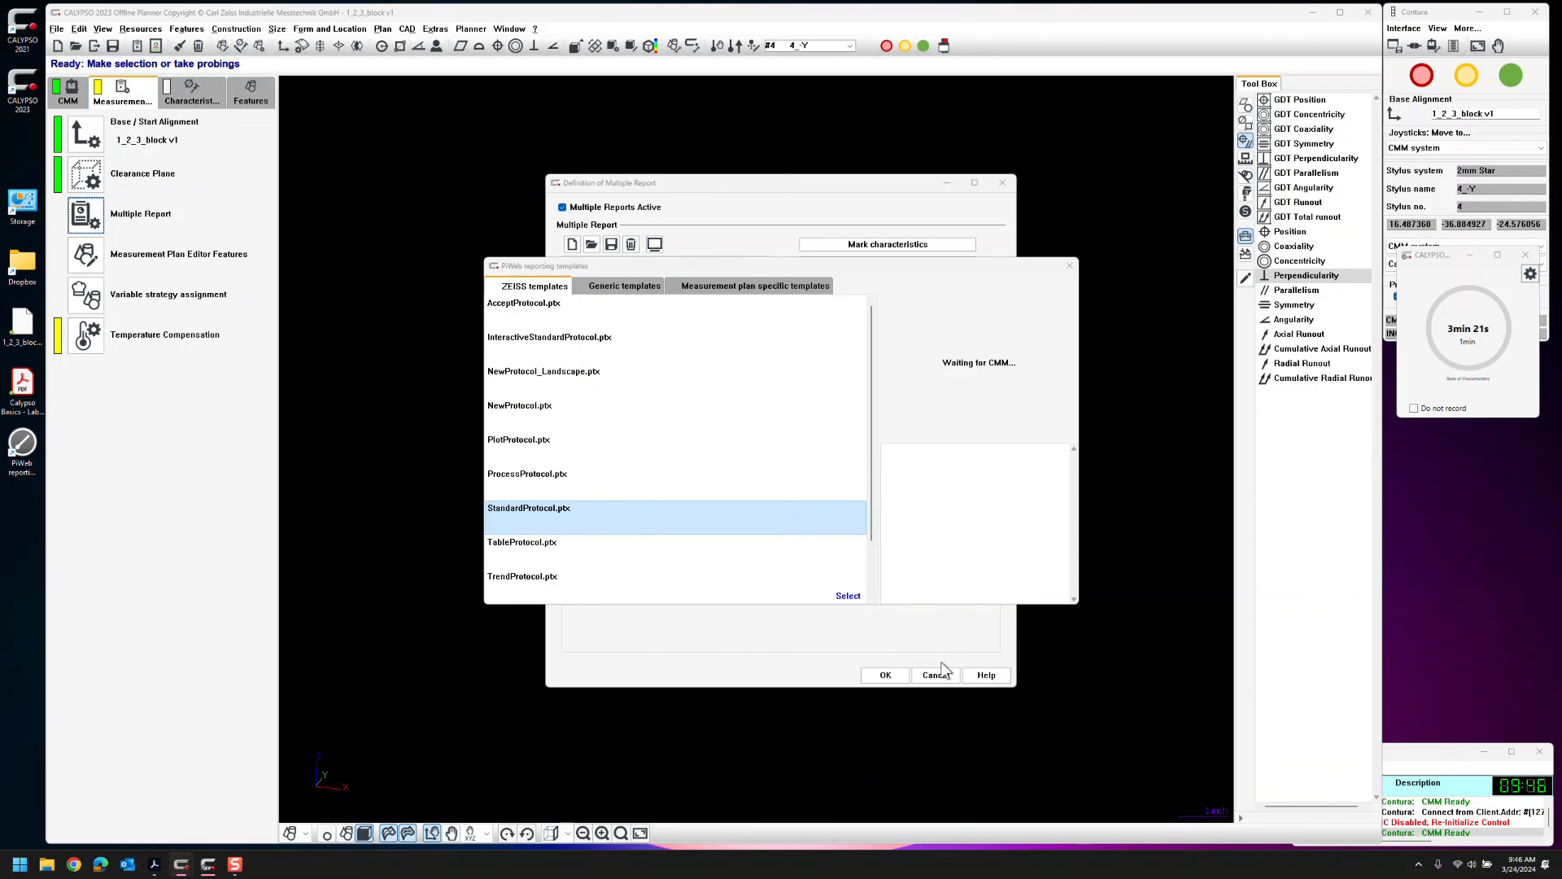
left_click(1070, 268)
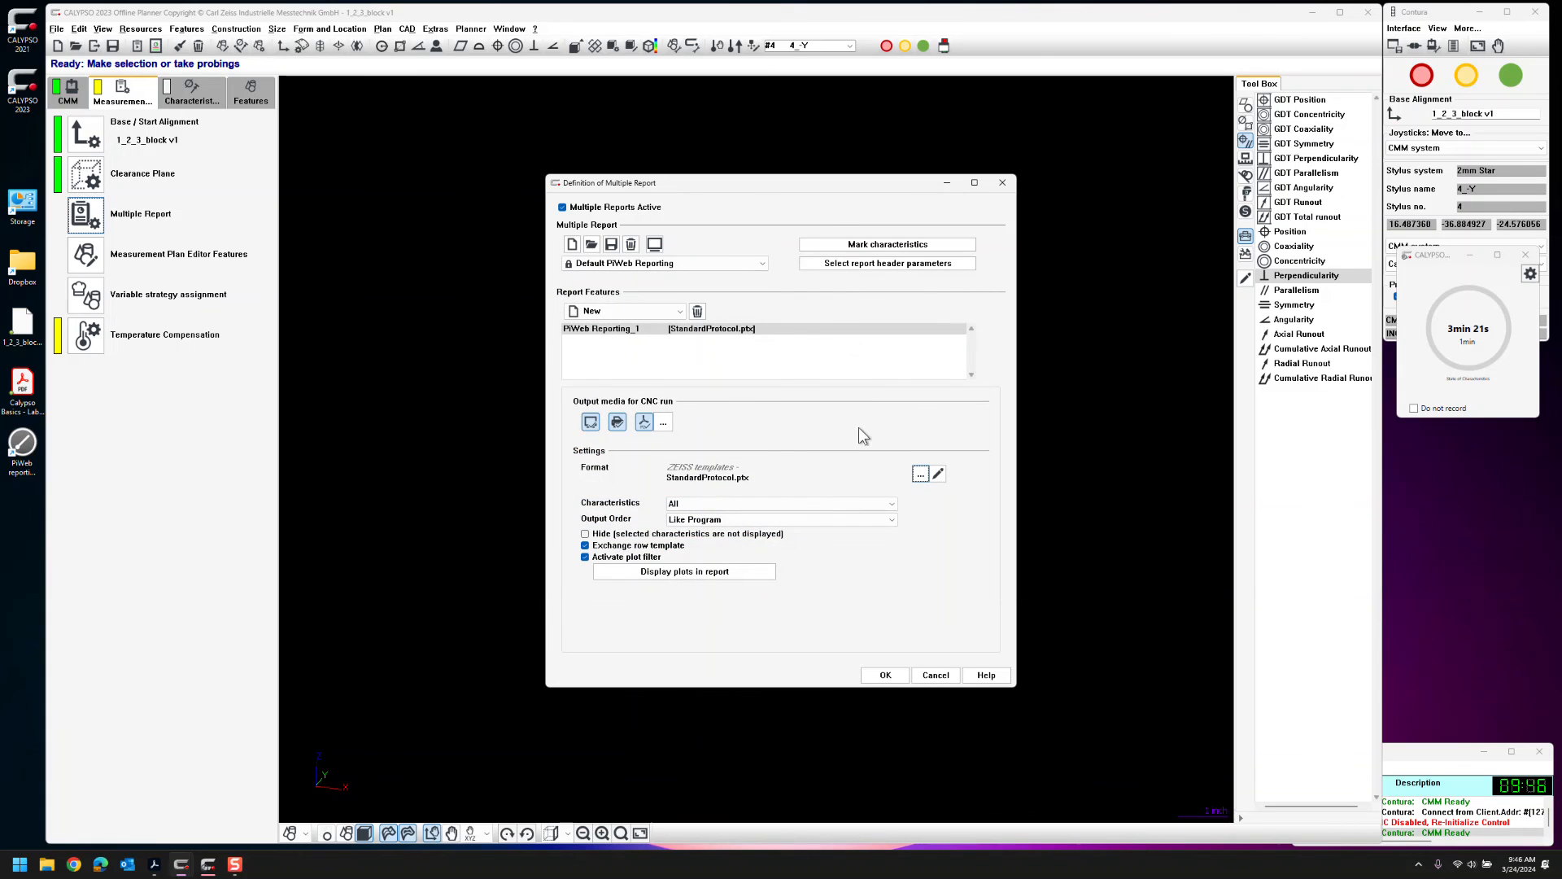
left_click(617, 311)
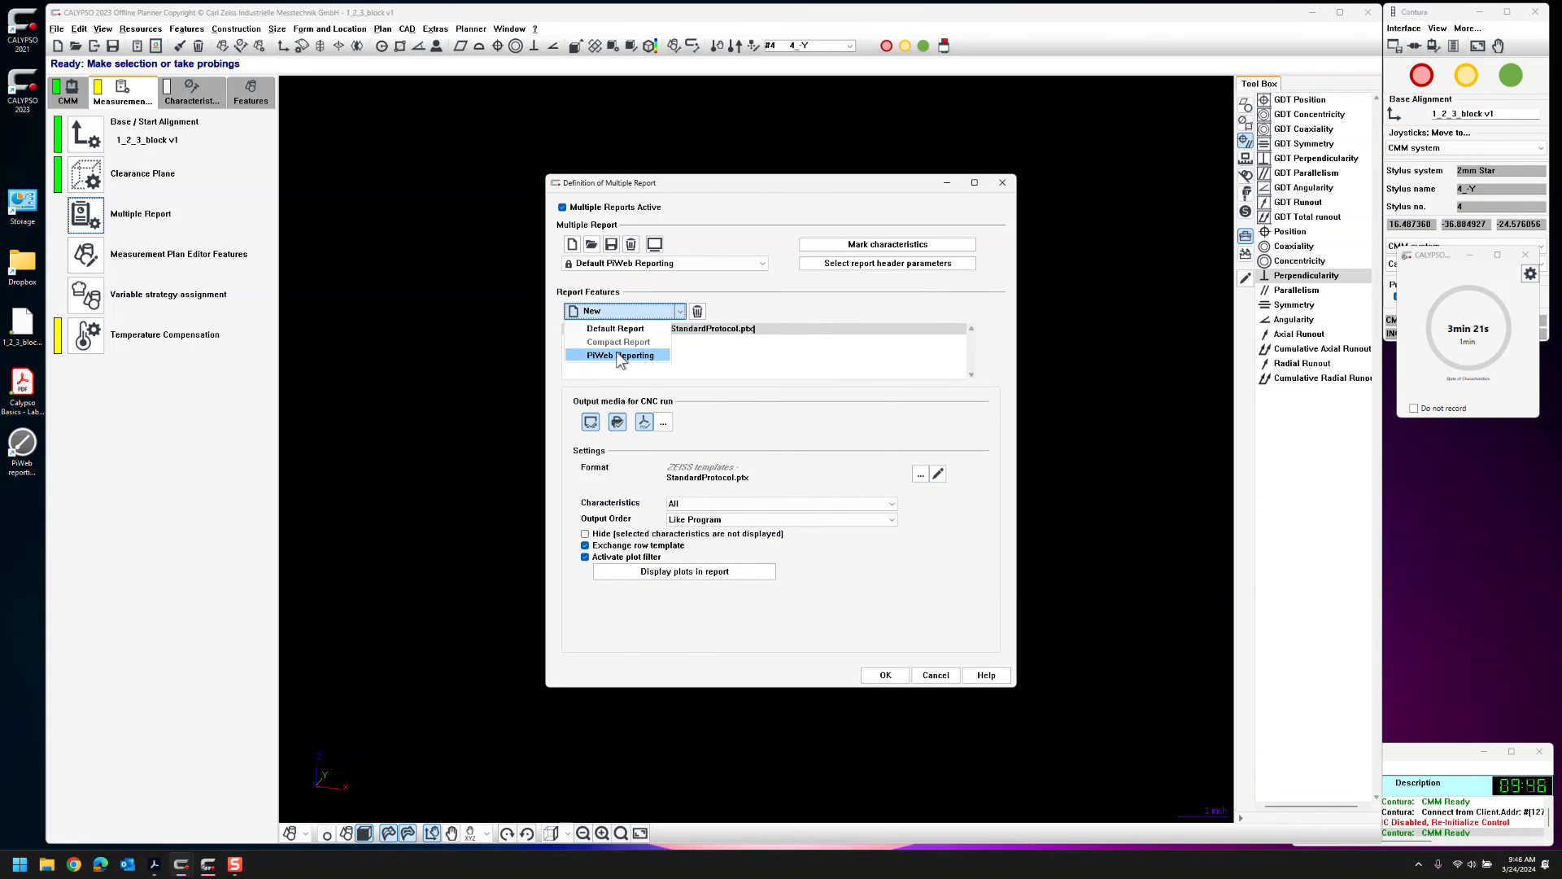
left_click(618, 355)
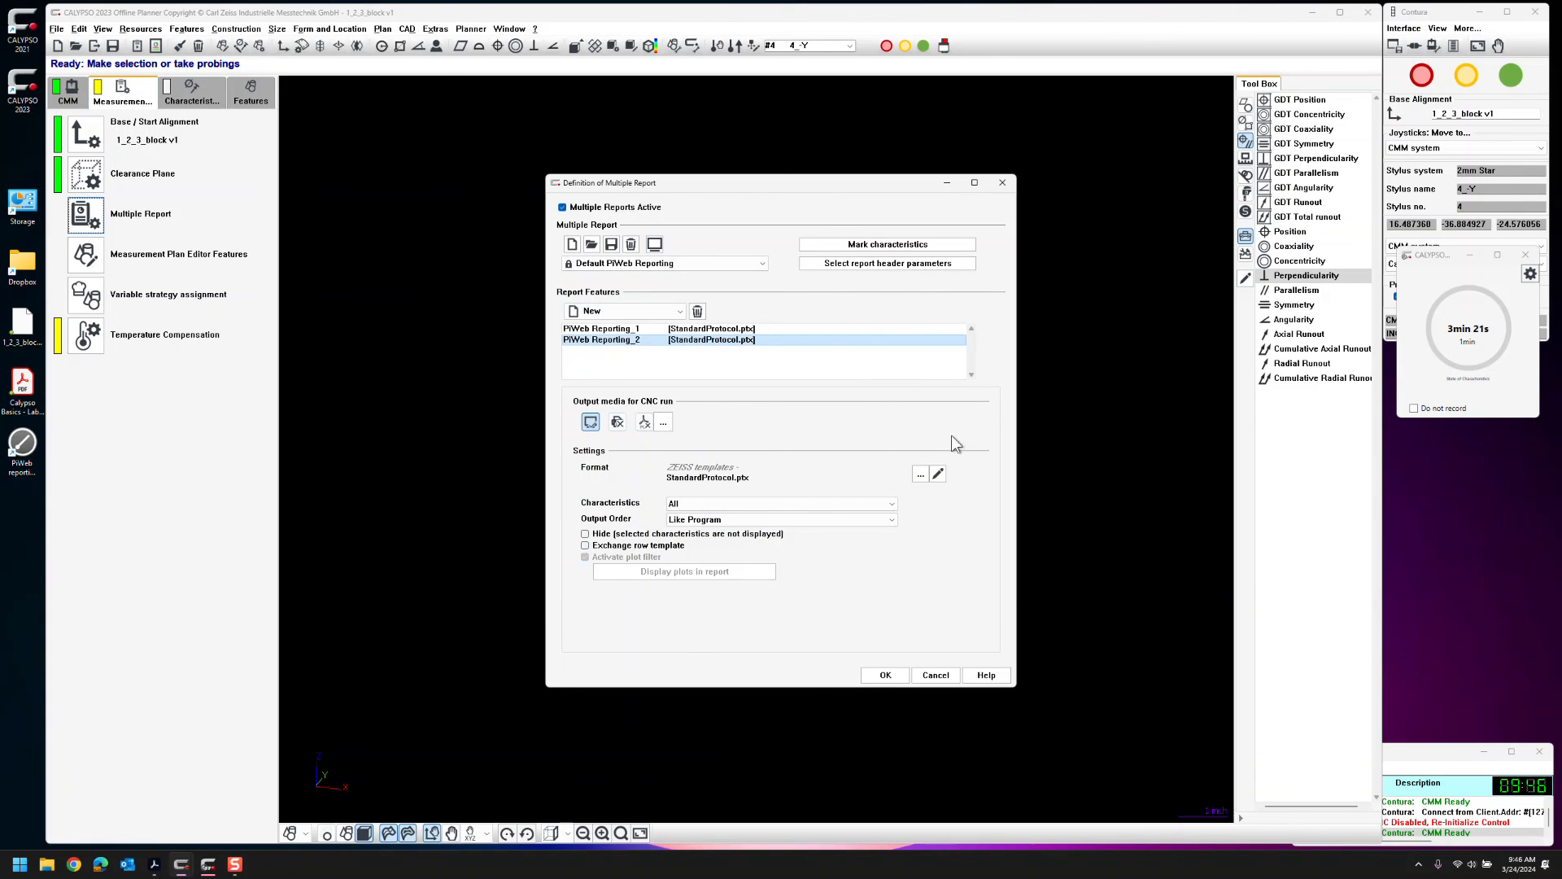
left_click(919, 475)
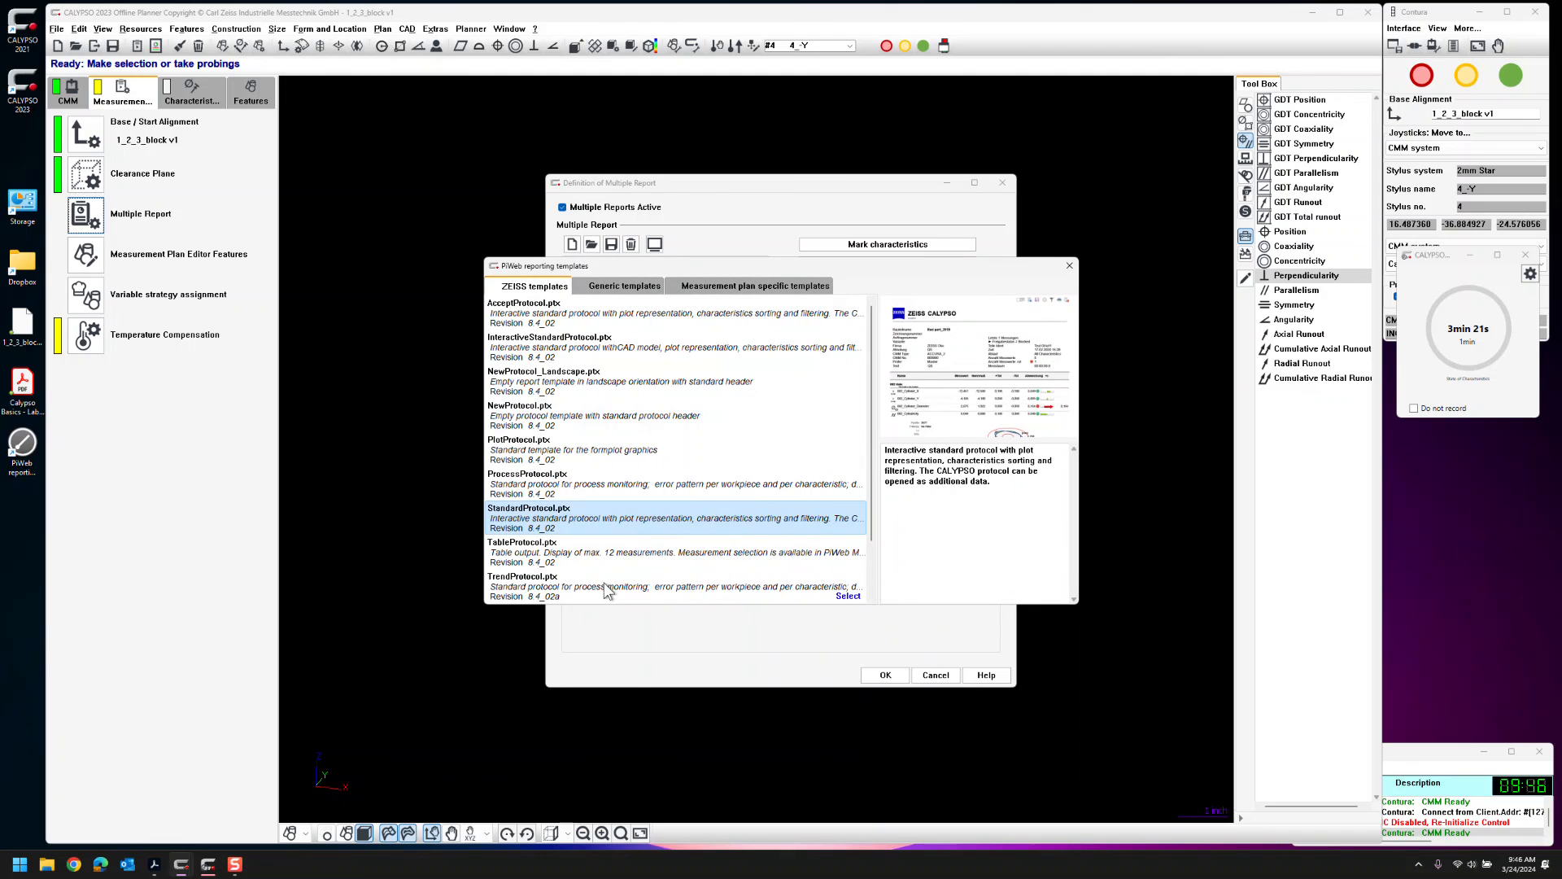
left_click(794, 581)
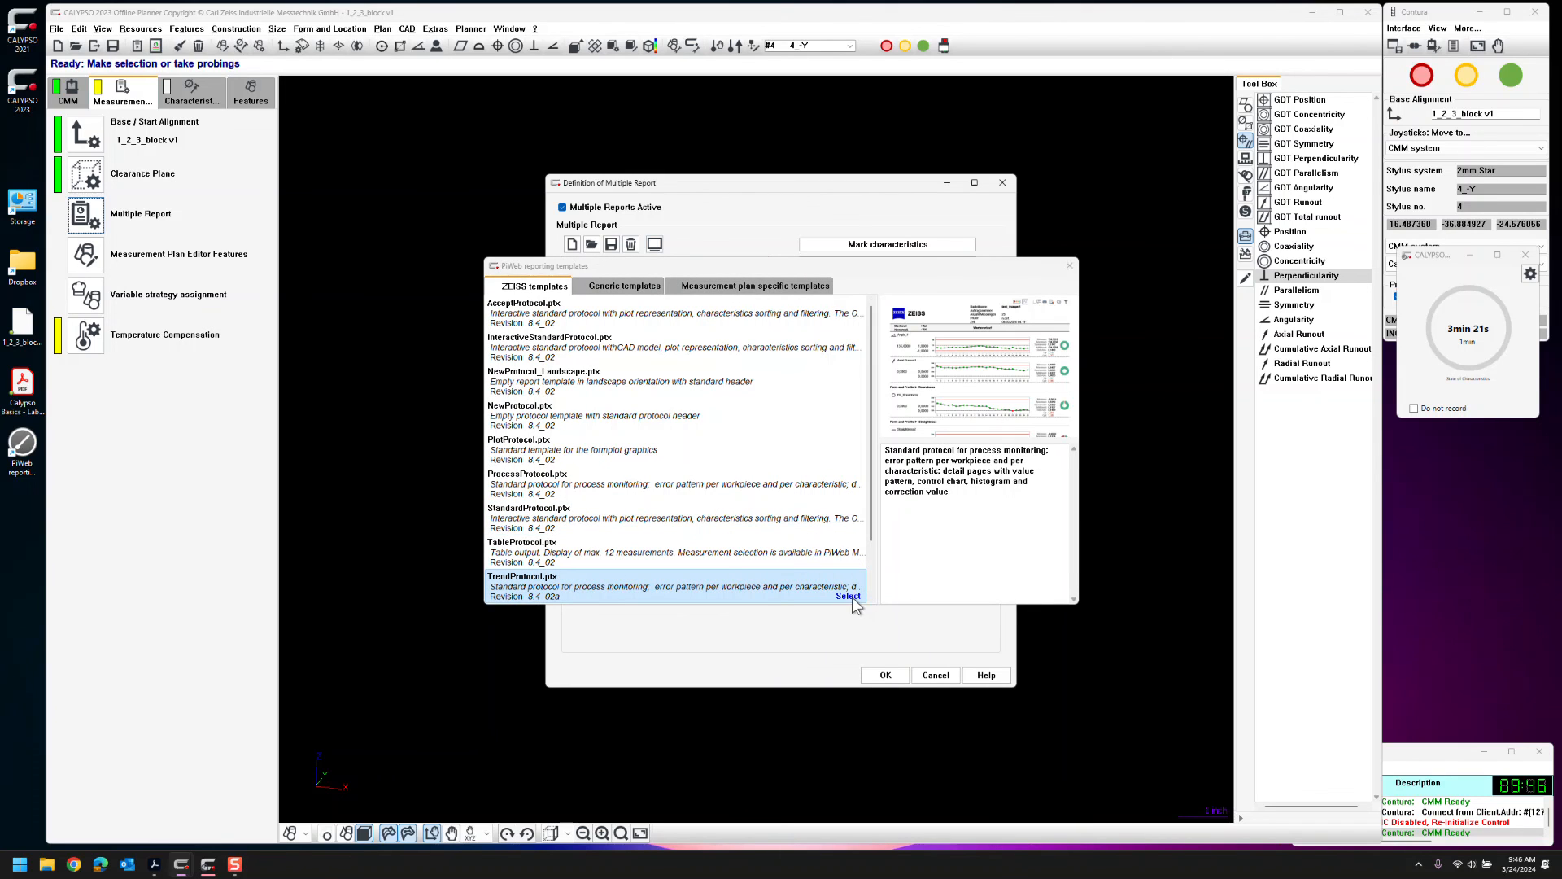
left_click(848, 596)
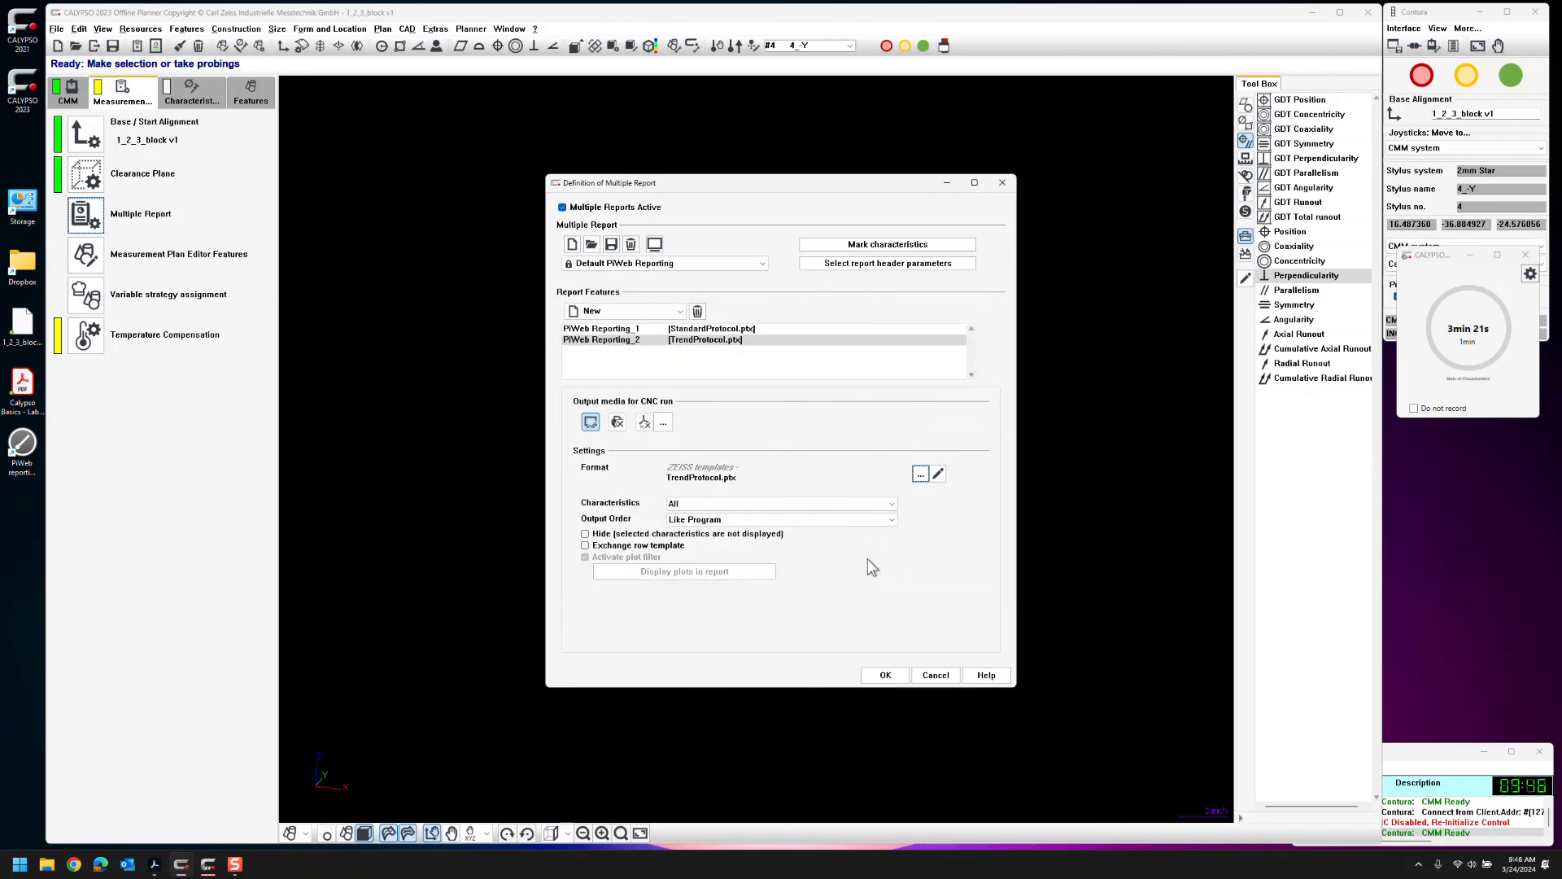
left_click(585, 546)
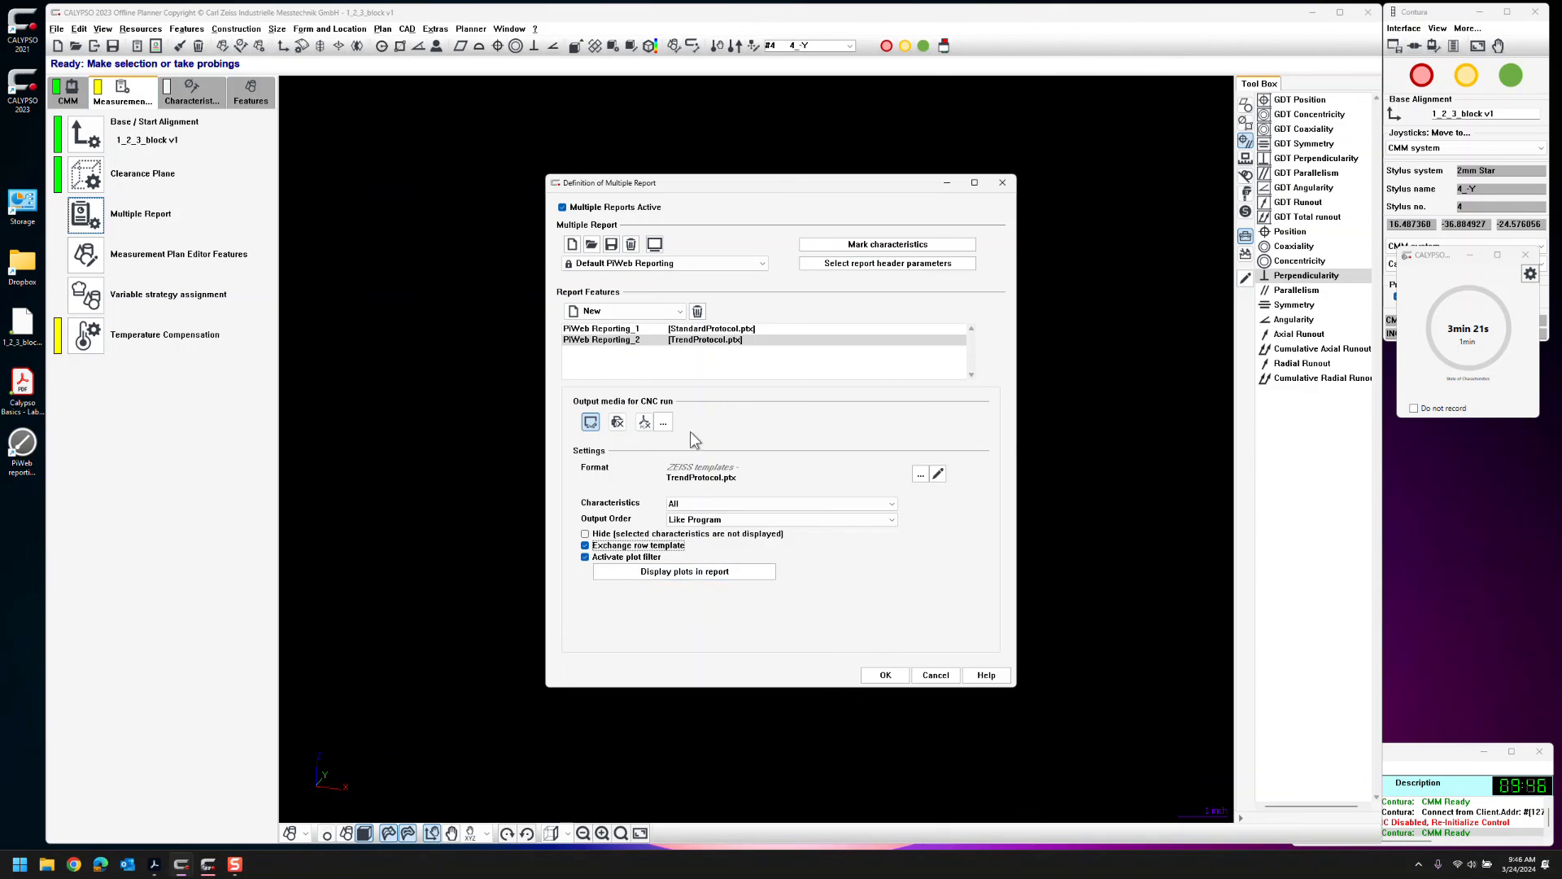
left_click(616, 423)
Review the second report's plot display, magnification and additional report settings, and accept the multiple report definition
left_click(662, 575)
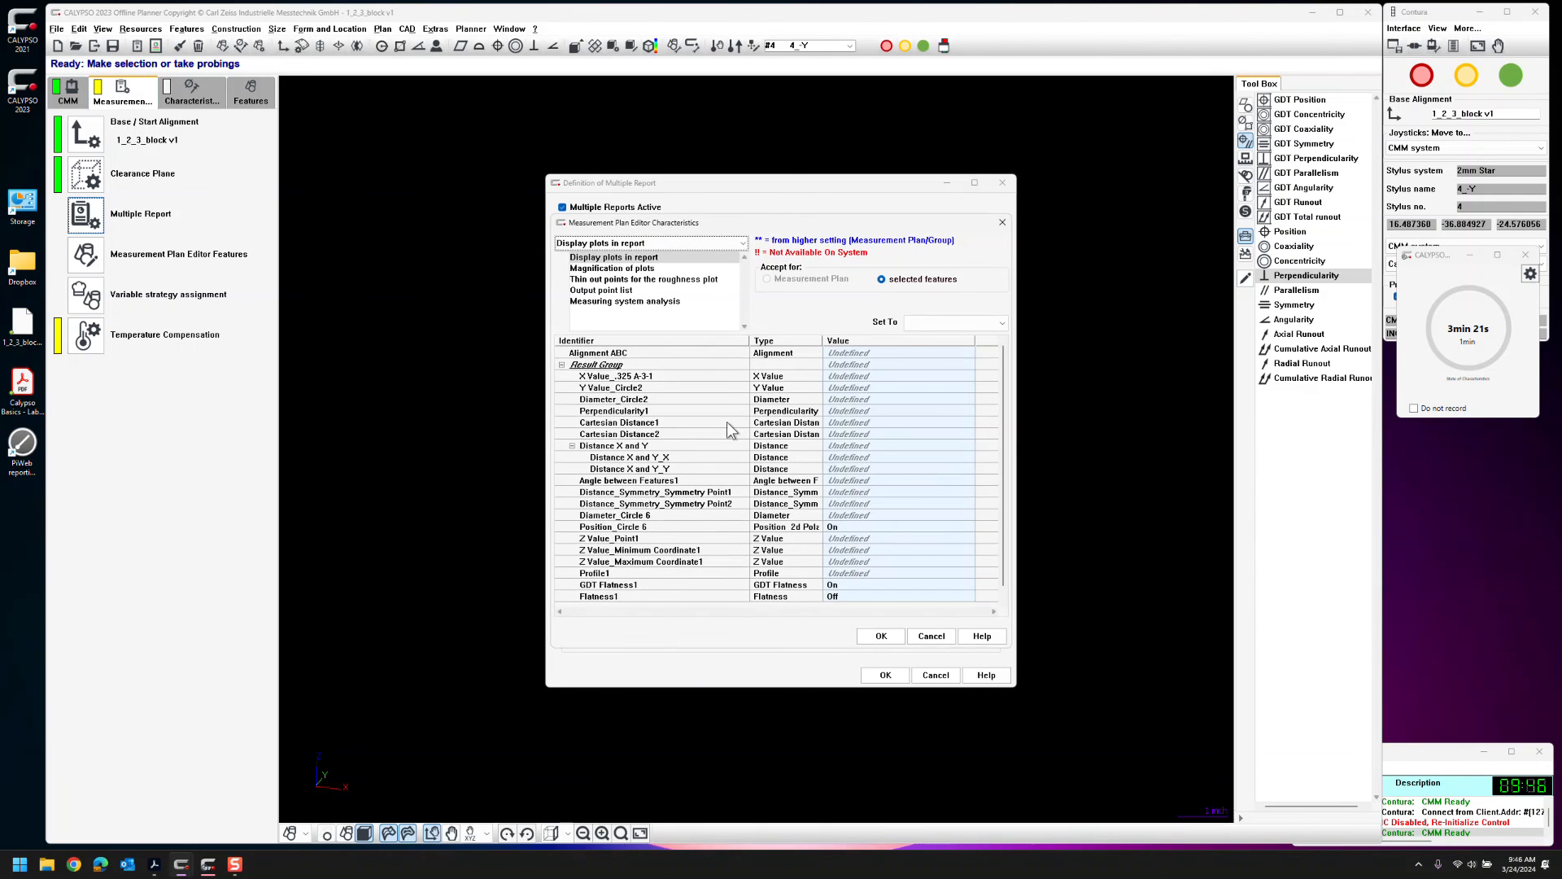
scroll(839, 480, "down", 1)
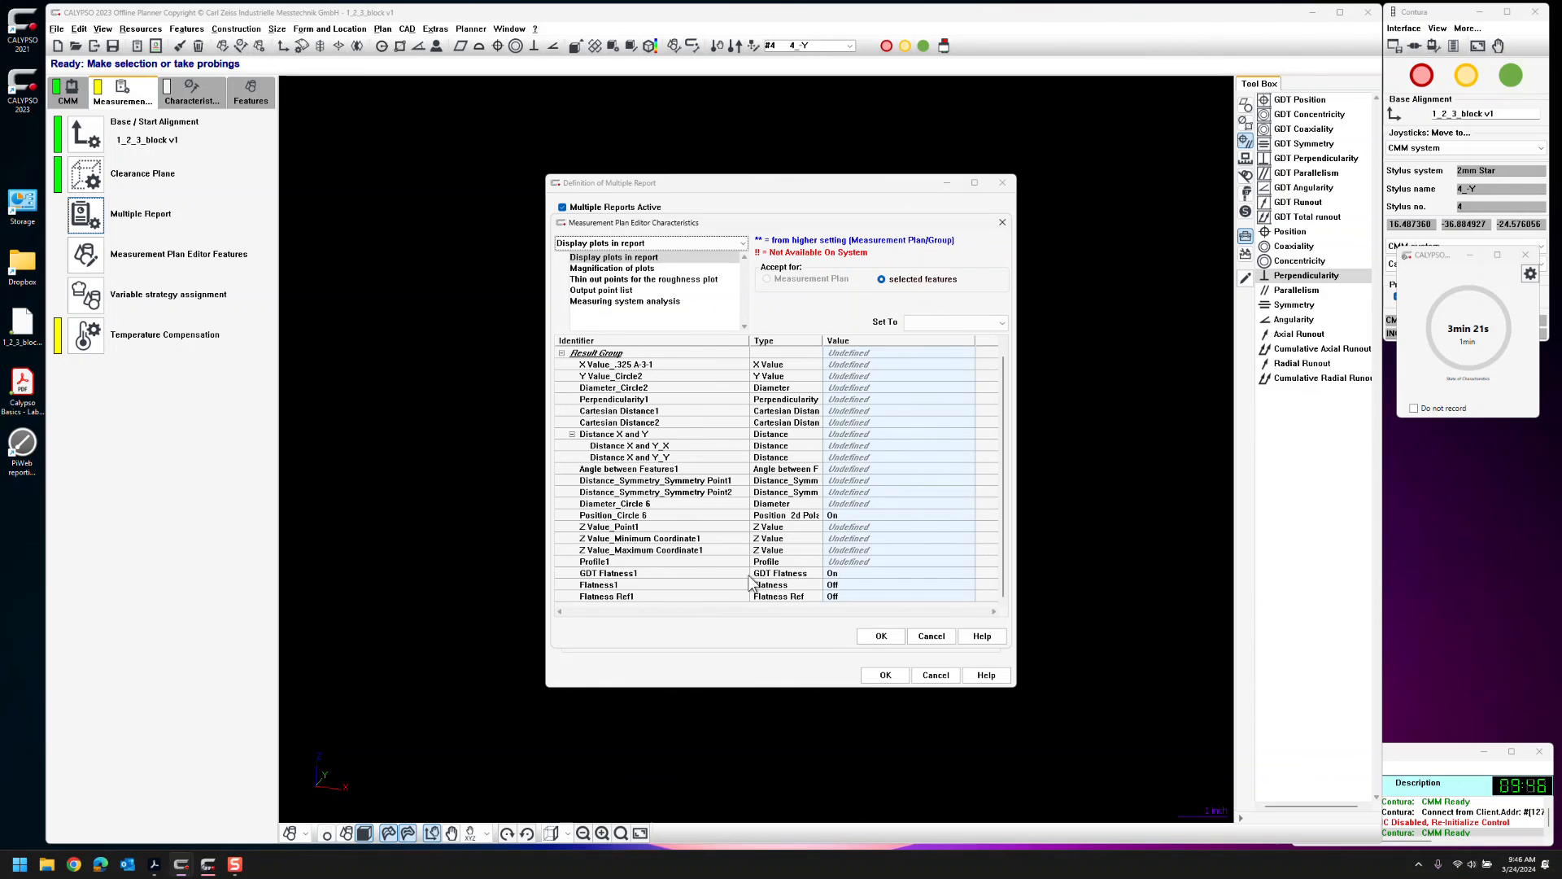
left_click(642, 268)
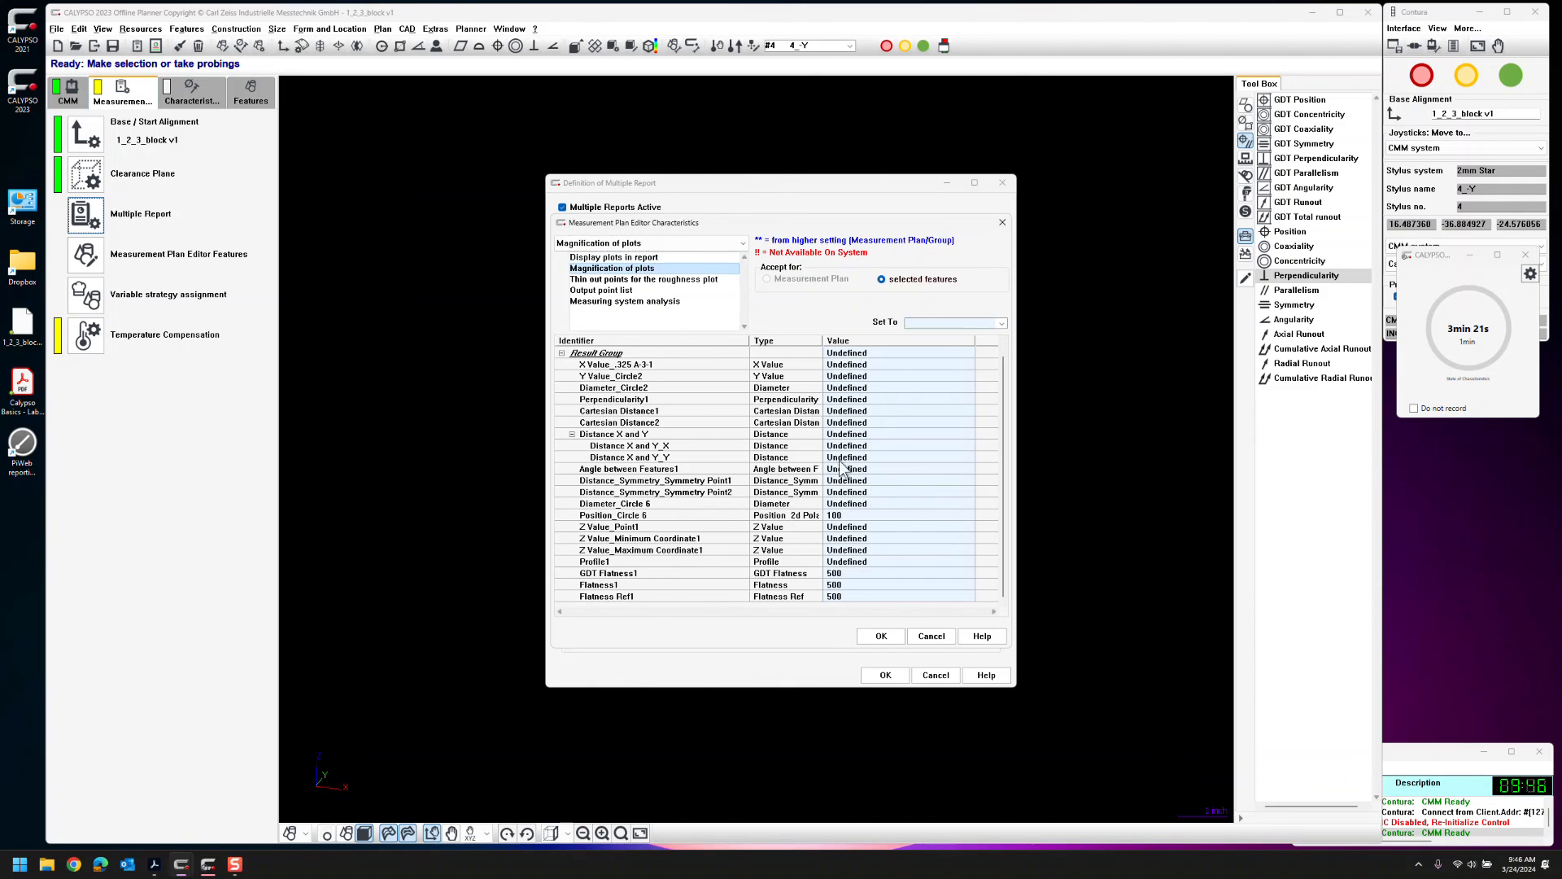
left_click(680, 243)
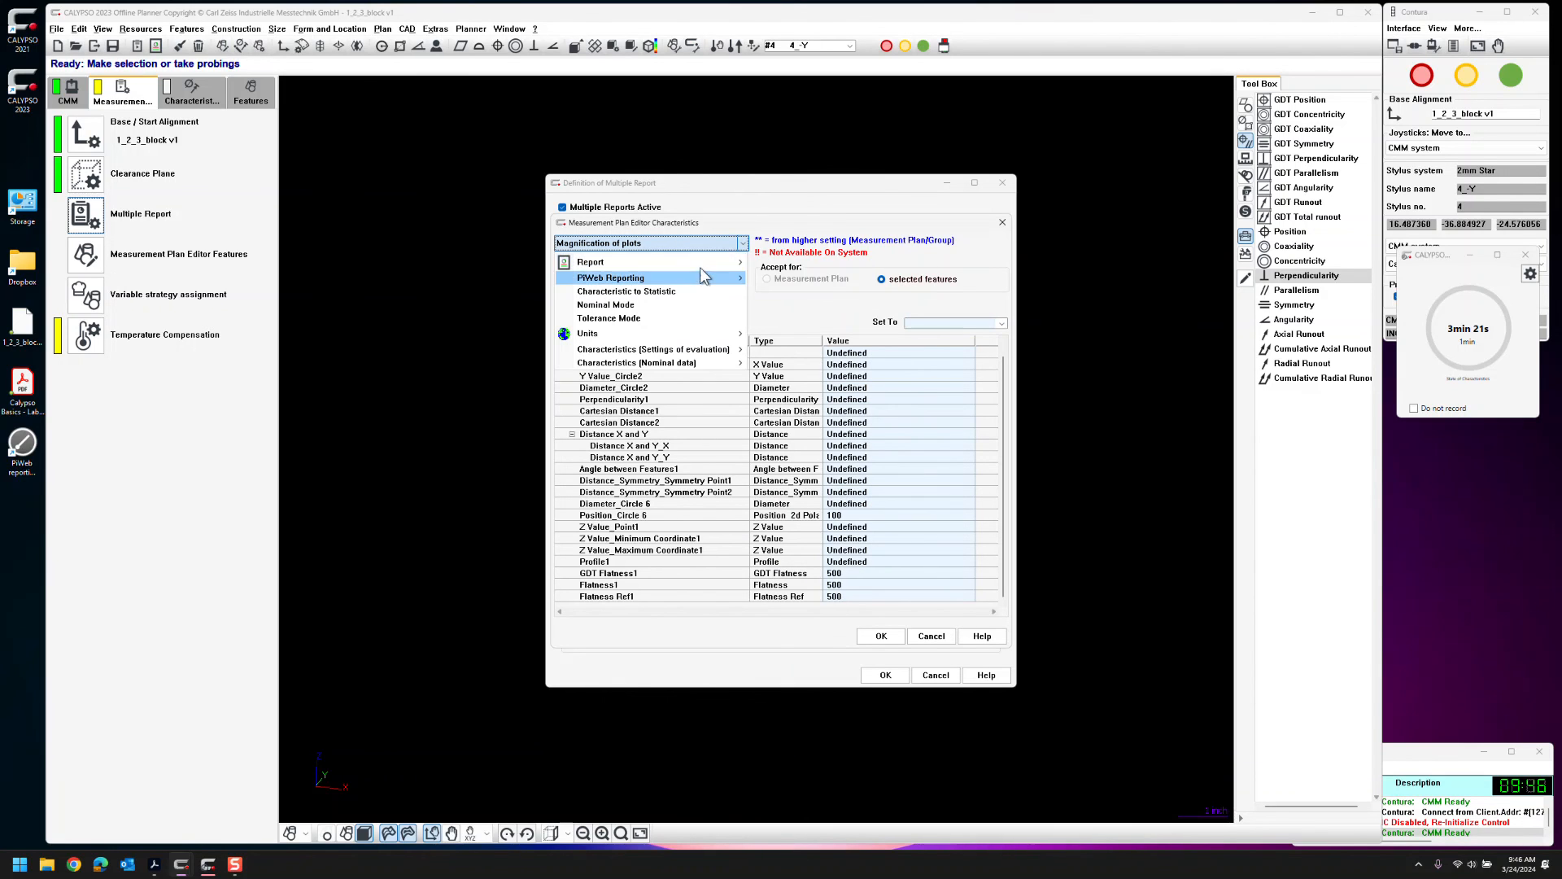
mouse_move(749, 262)
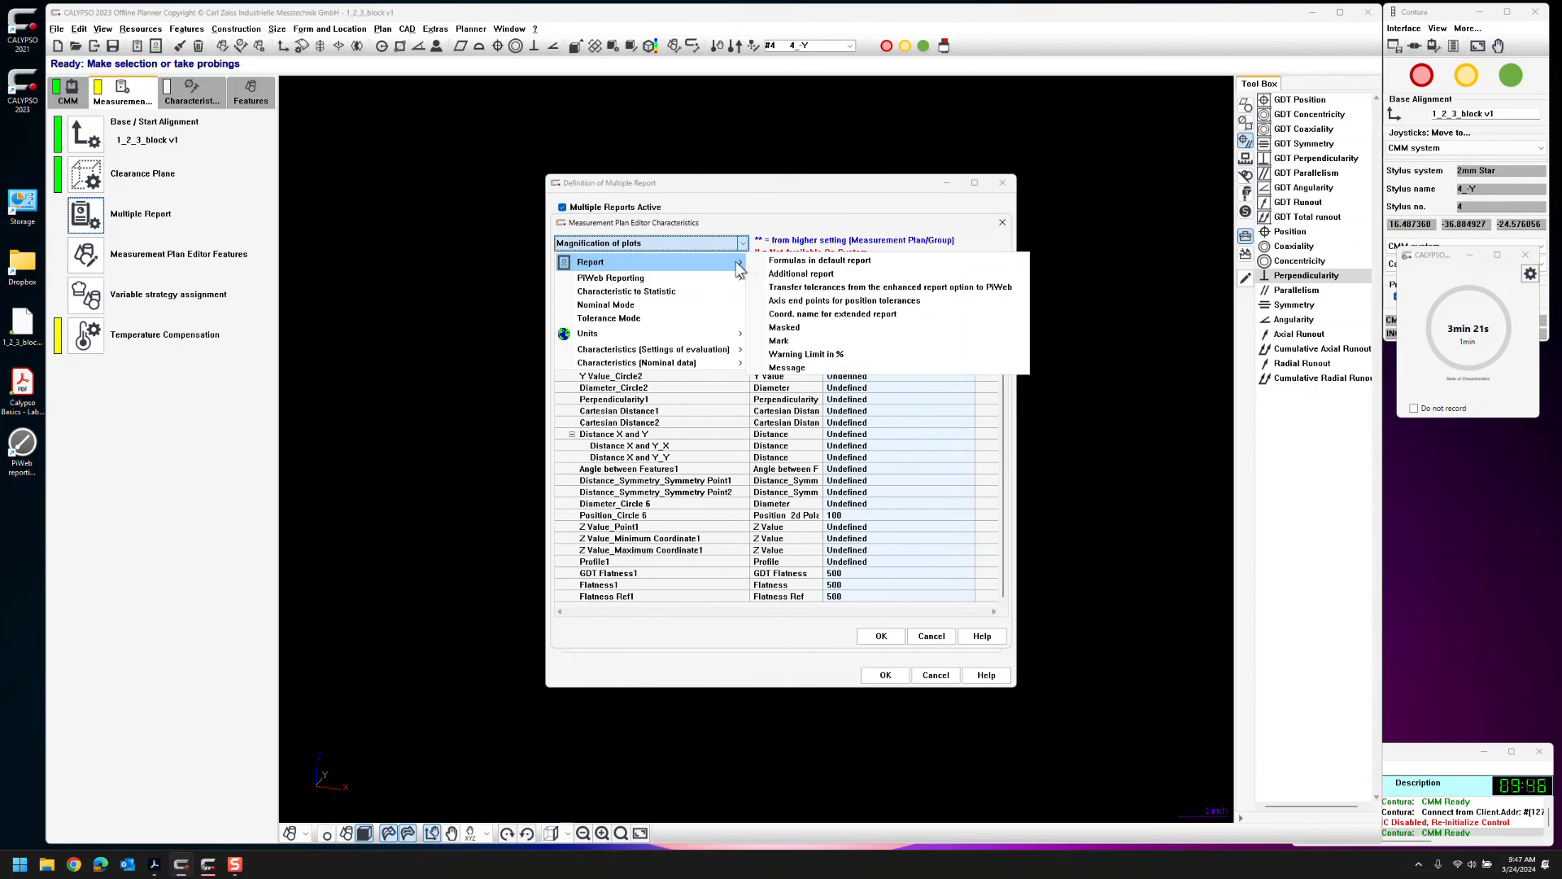
left_click(787, 279)
left_click(881, 636)
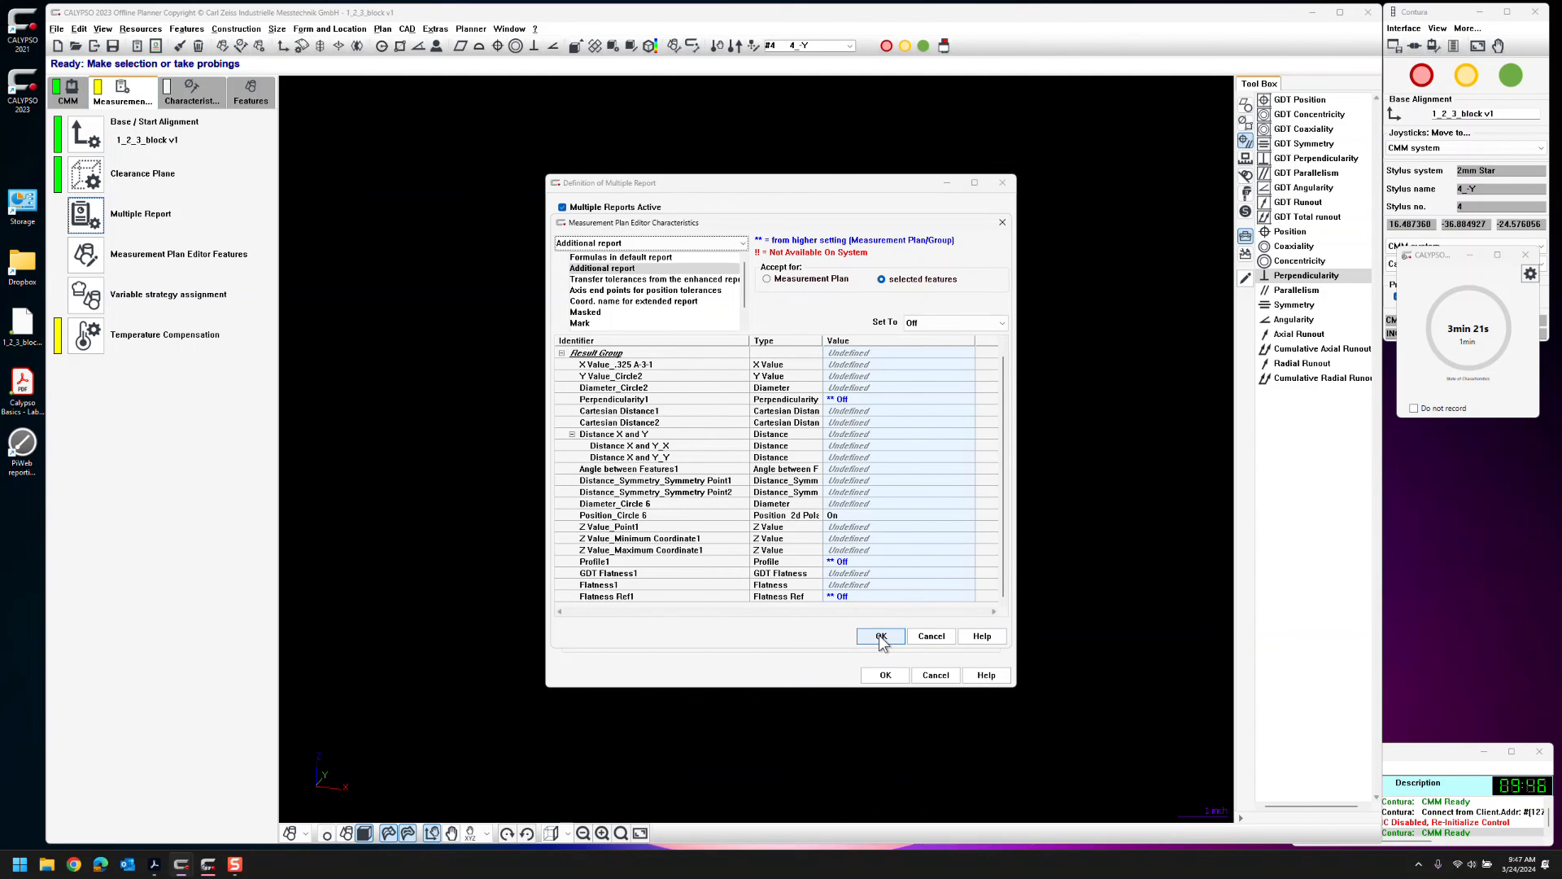
left_click(885, 675)
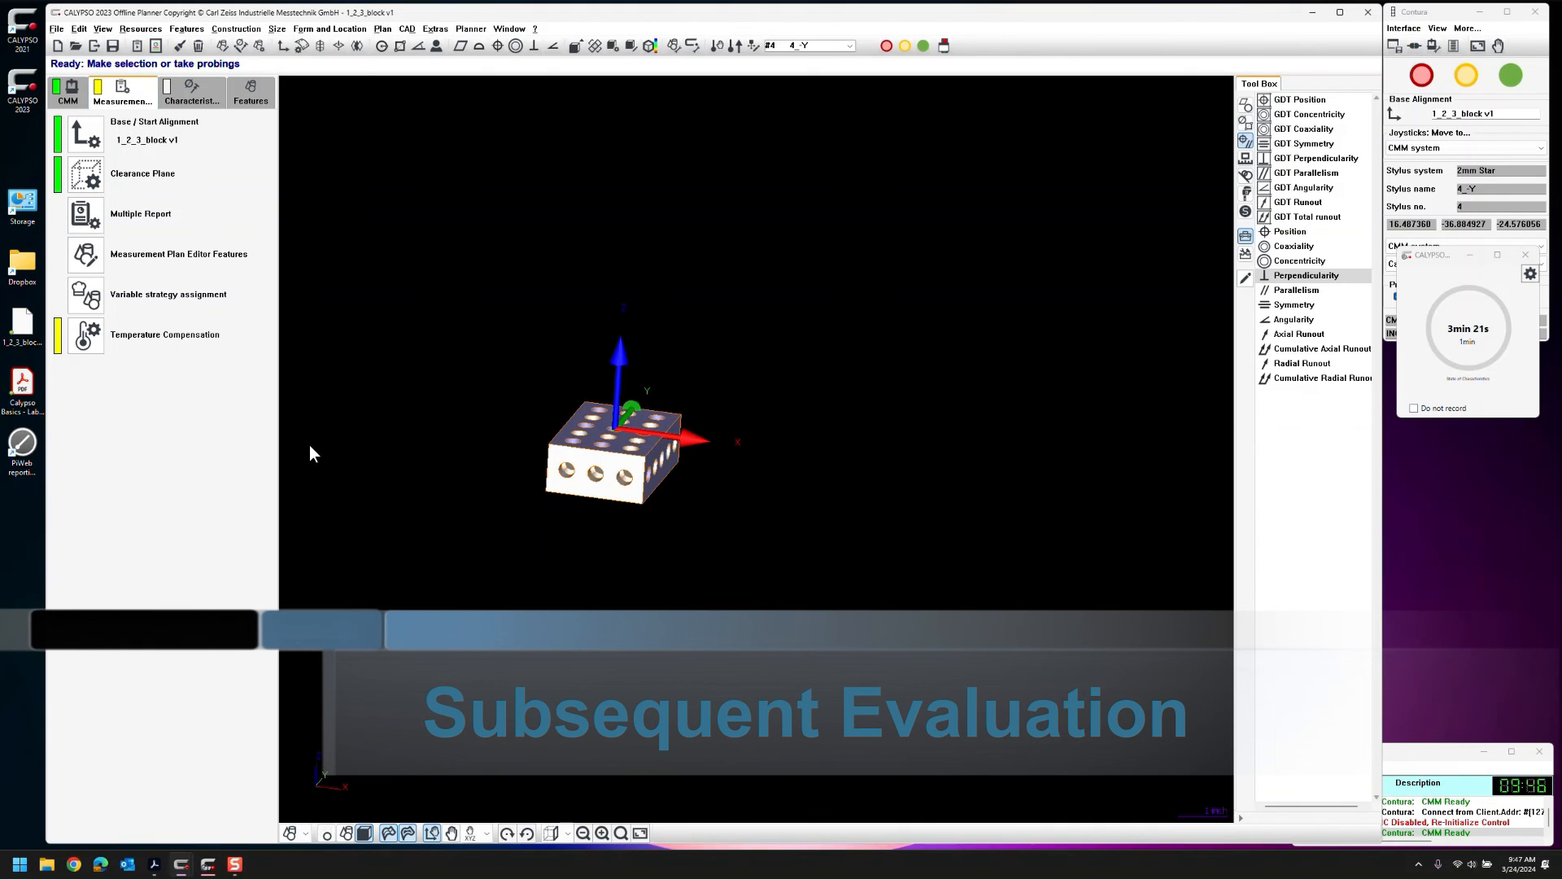
Save the measured points of the 1_2_3_block v1 measurement plan
left_click(250, 94)
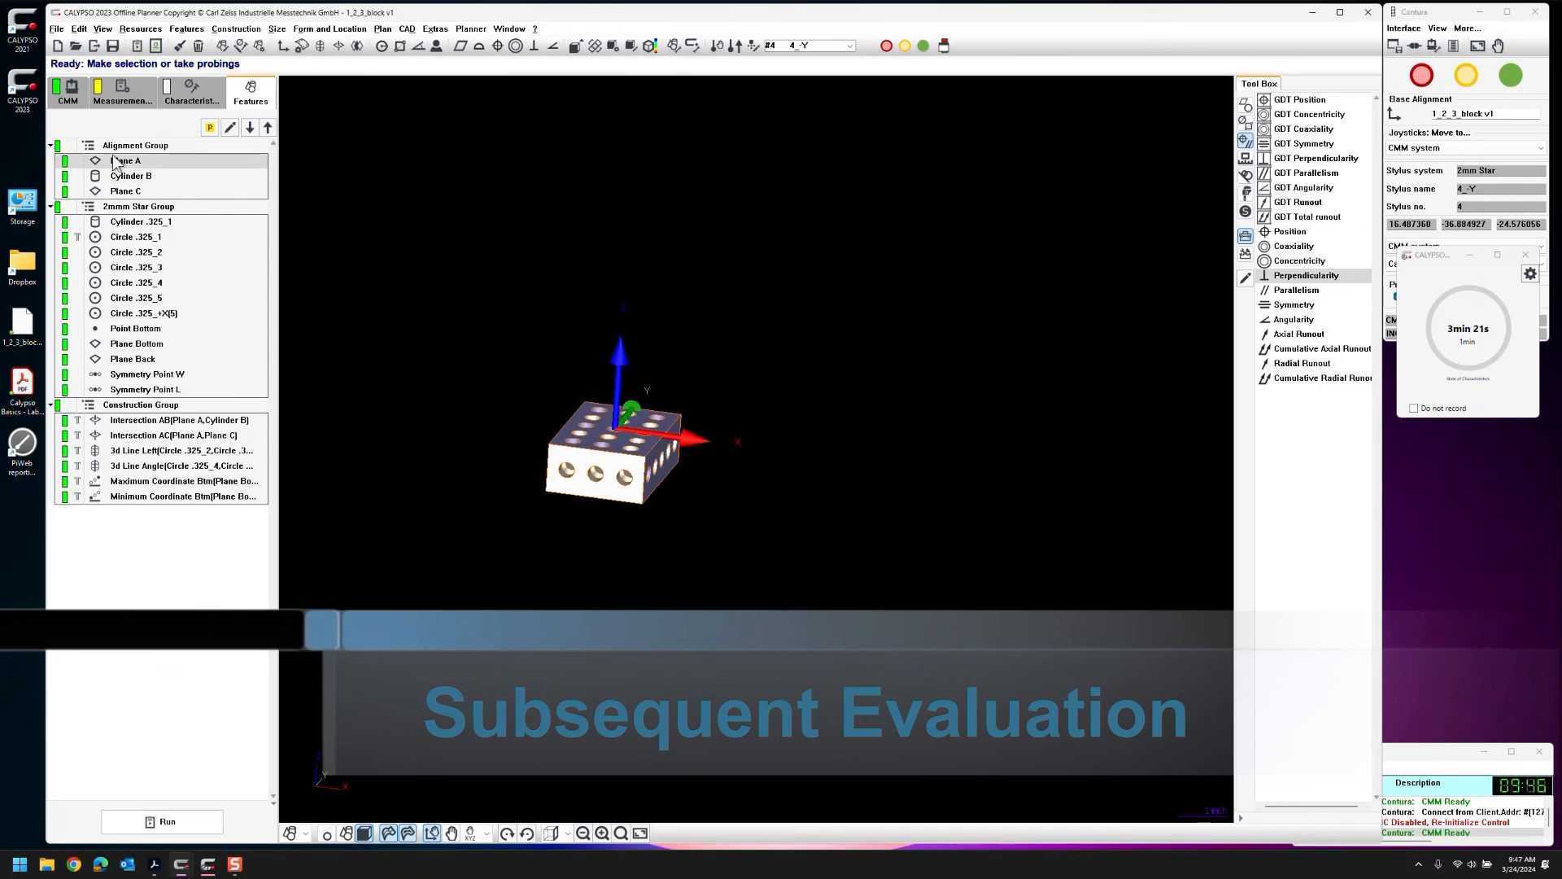
left_click(56, 30)
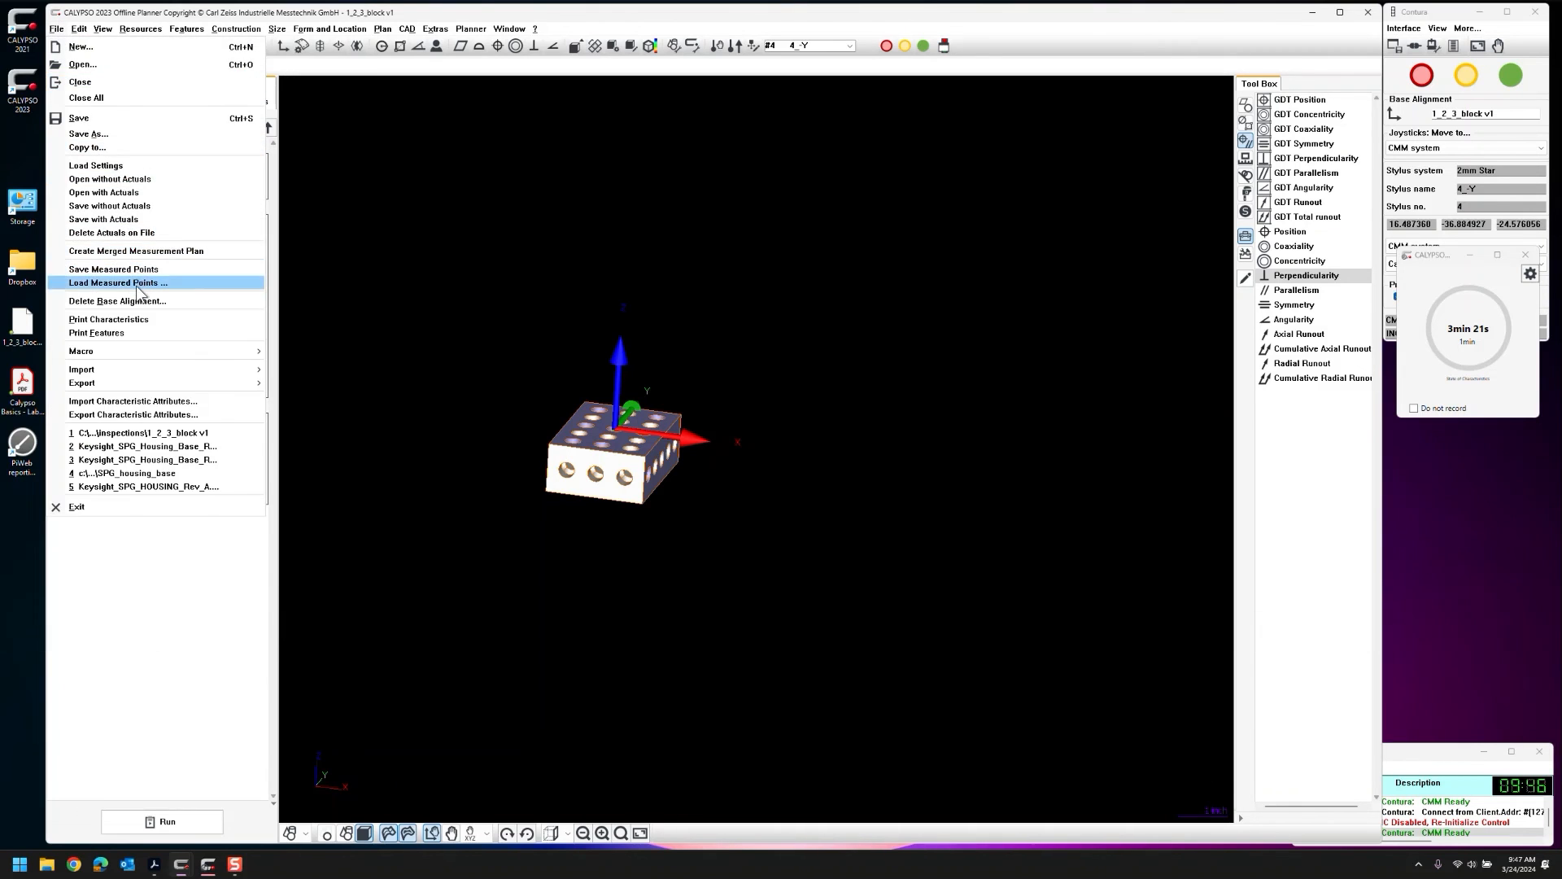
left_click(87, 269)
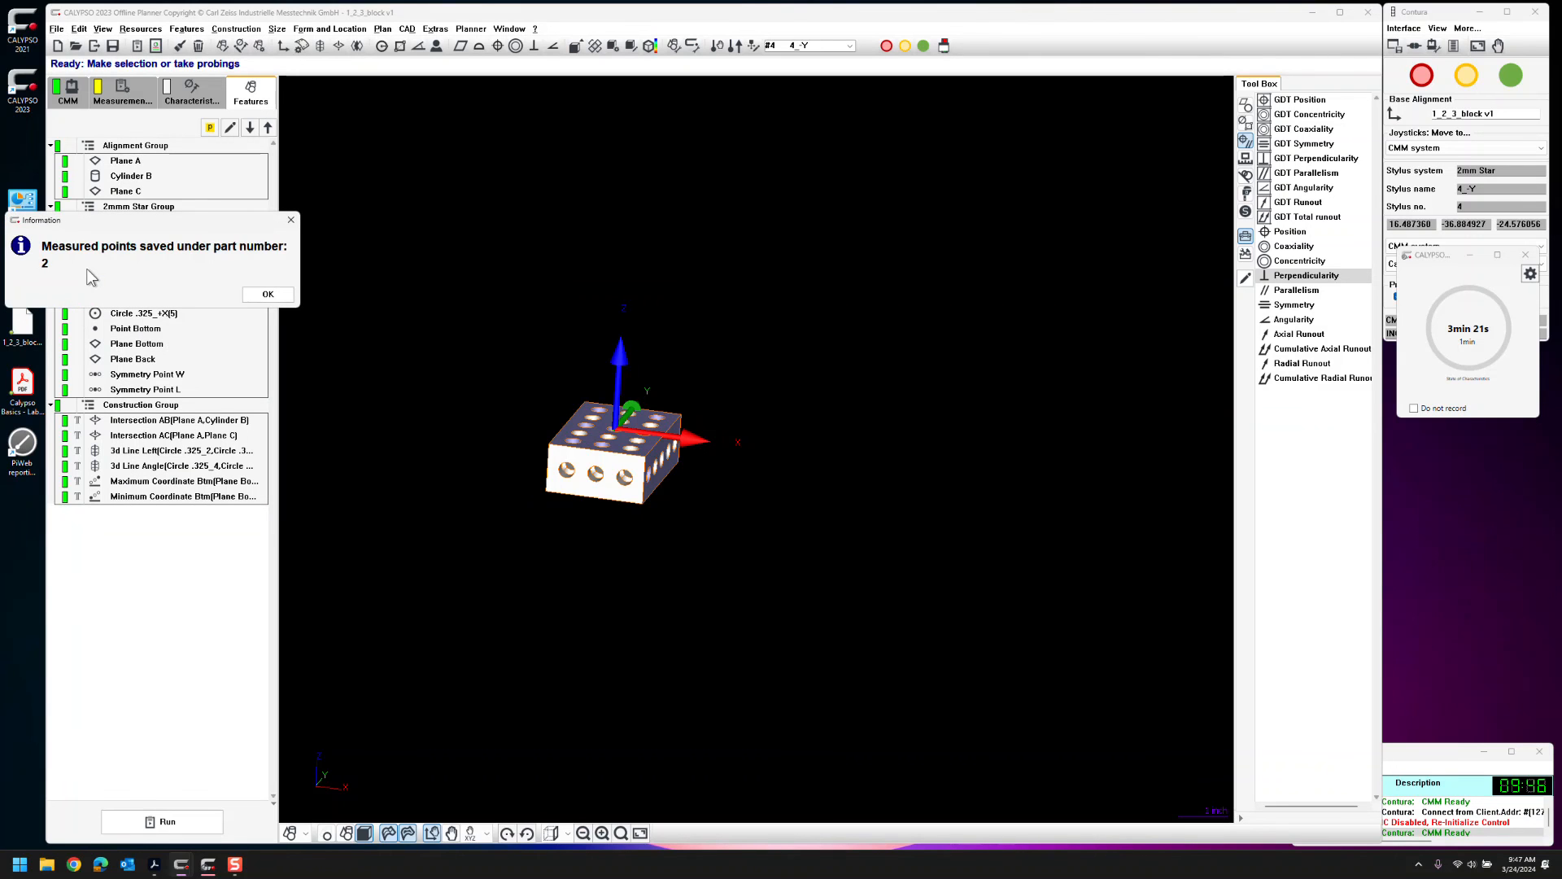
left_click(268, 294)
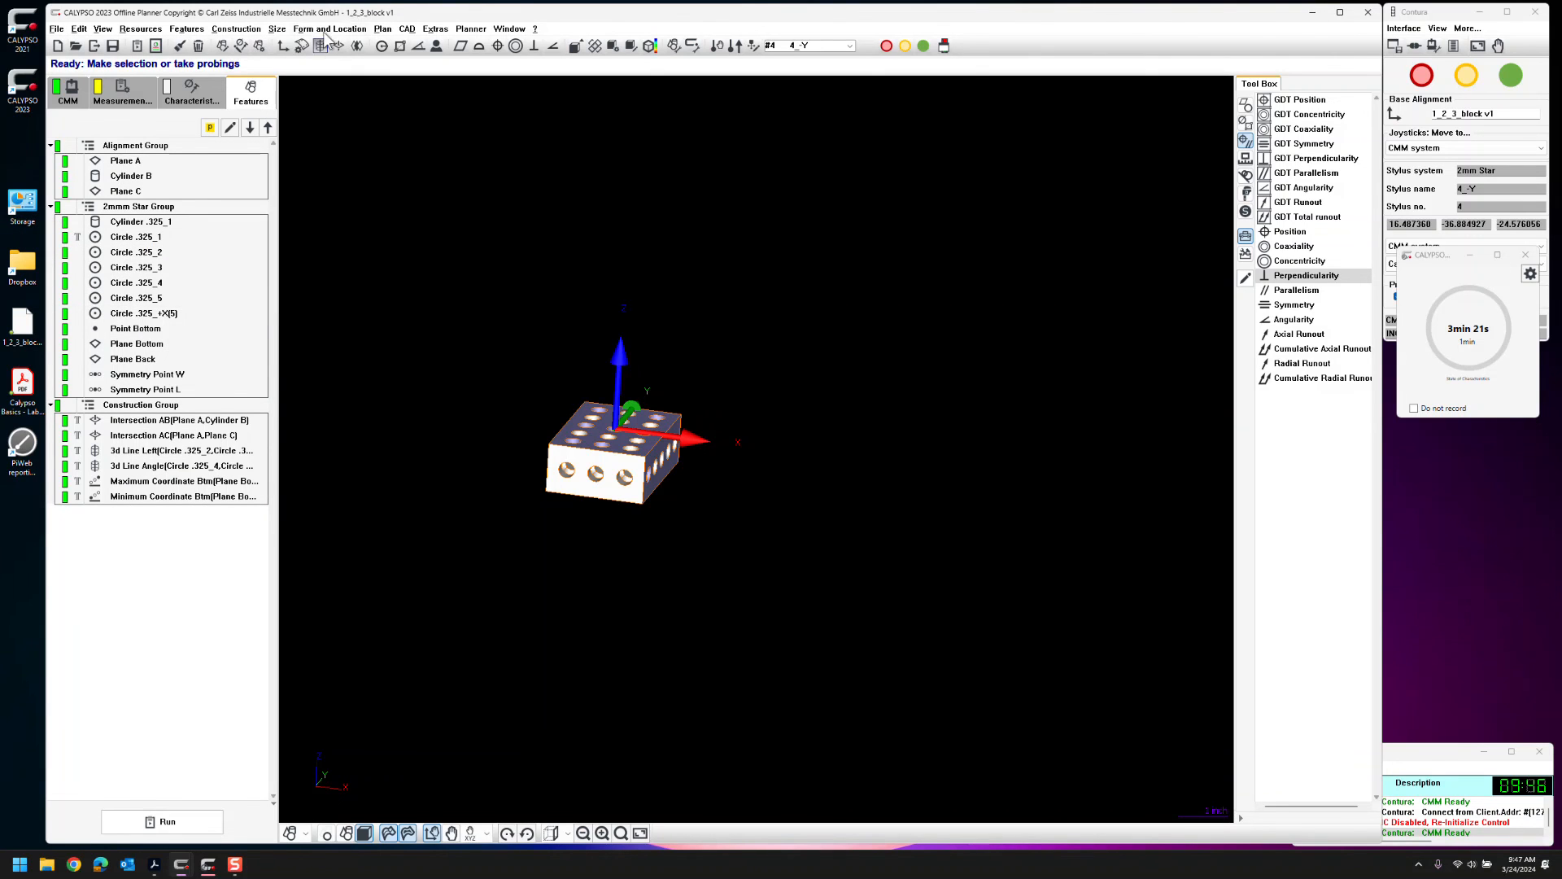
Run a subsequent evaluation of several measurements from 2.zmp with the EXCEL report enabled for all characteristics
left_click(389, 30)
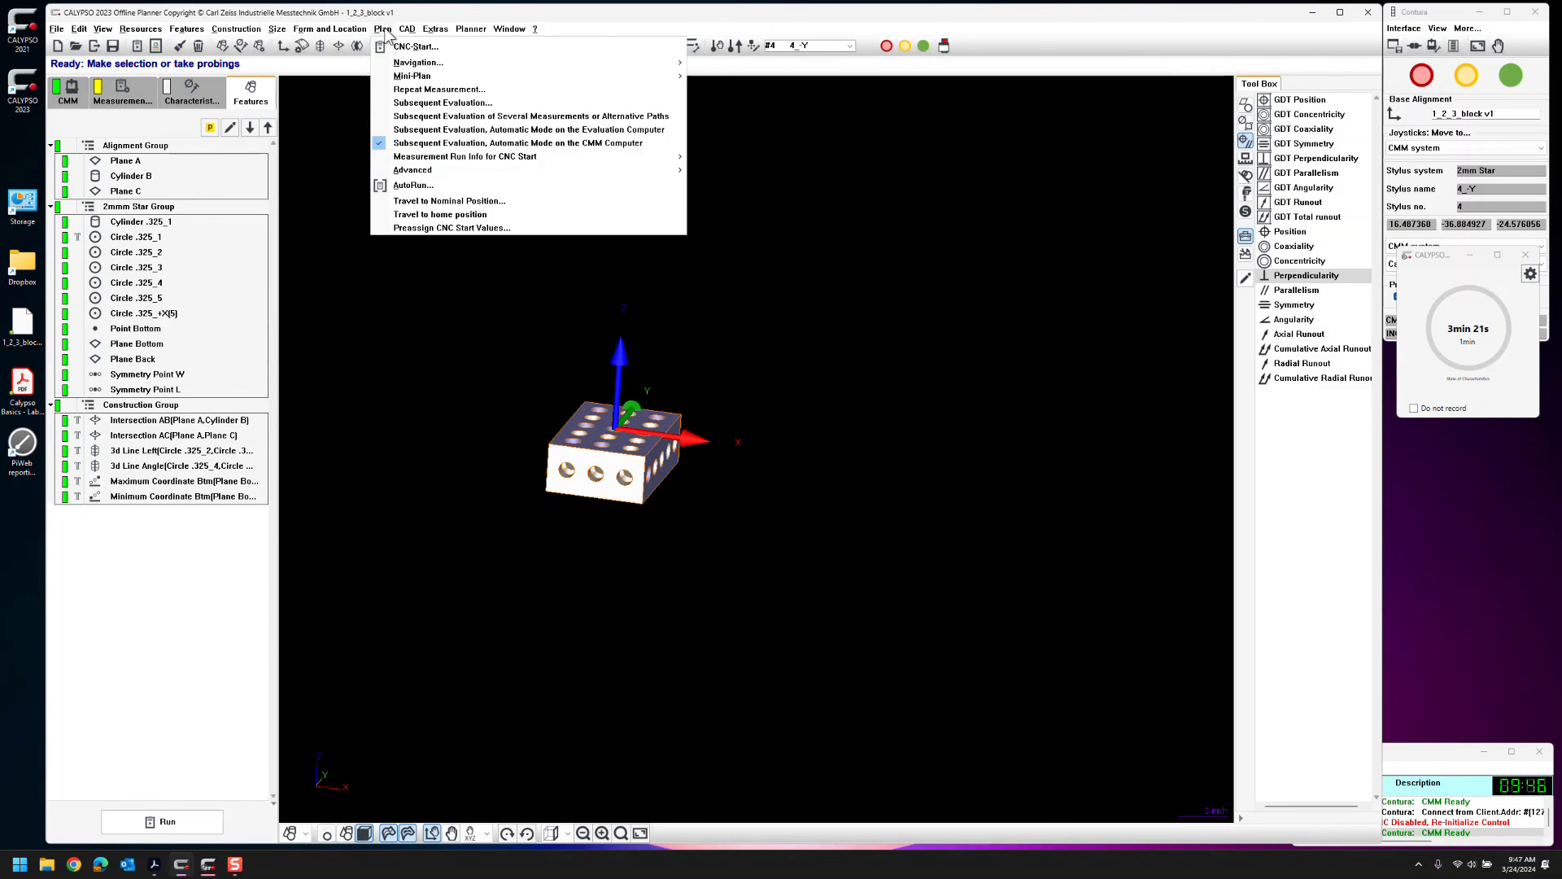
left_click(452, 117)
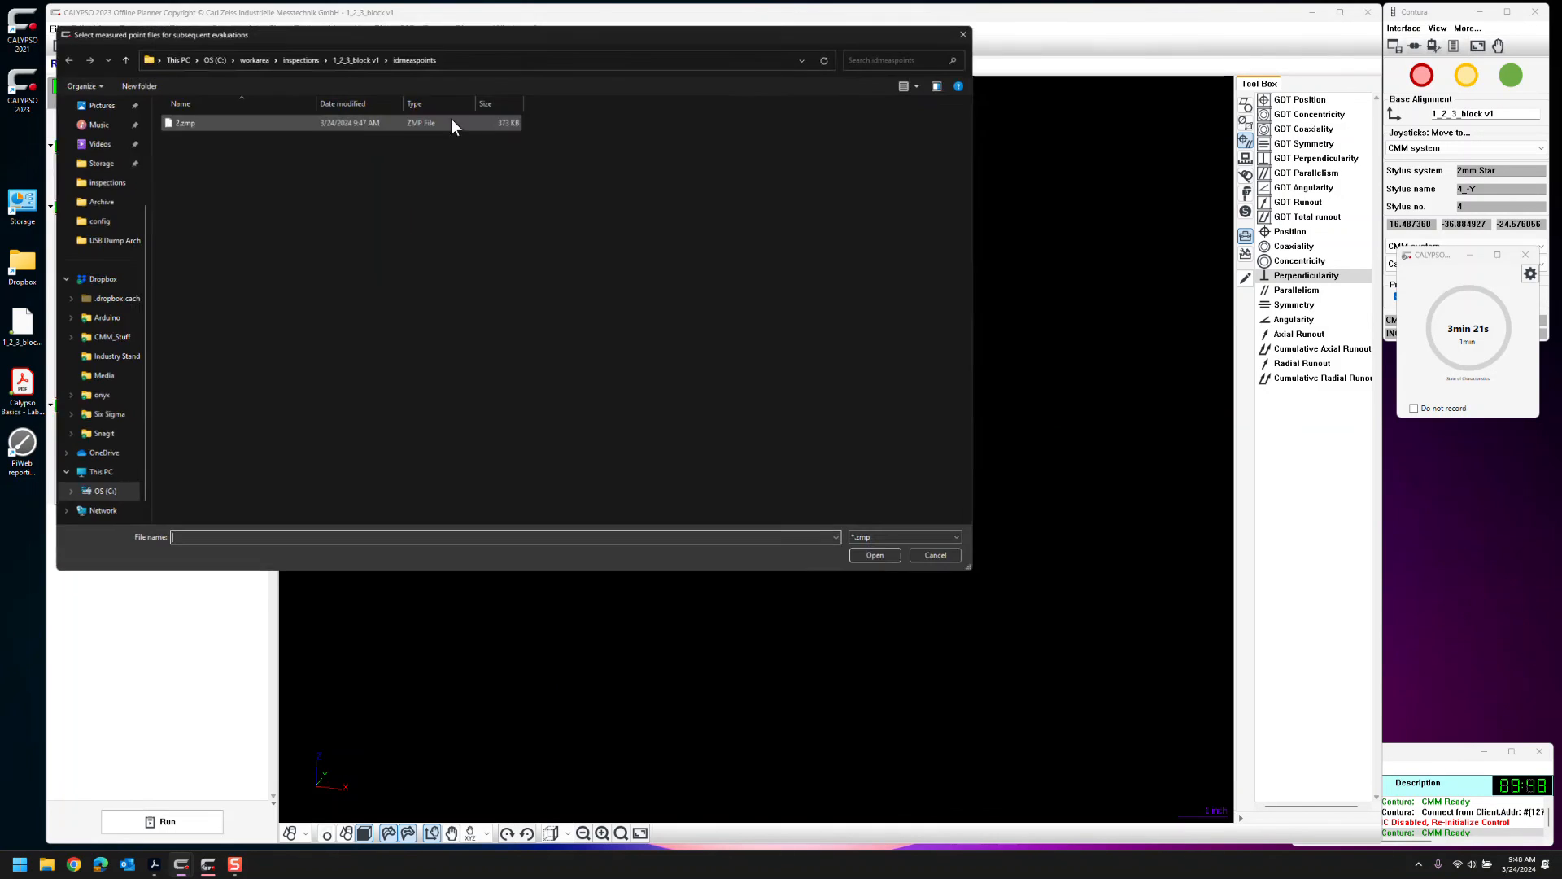
double_click(177, 120)
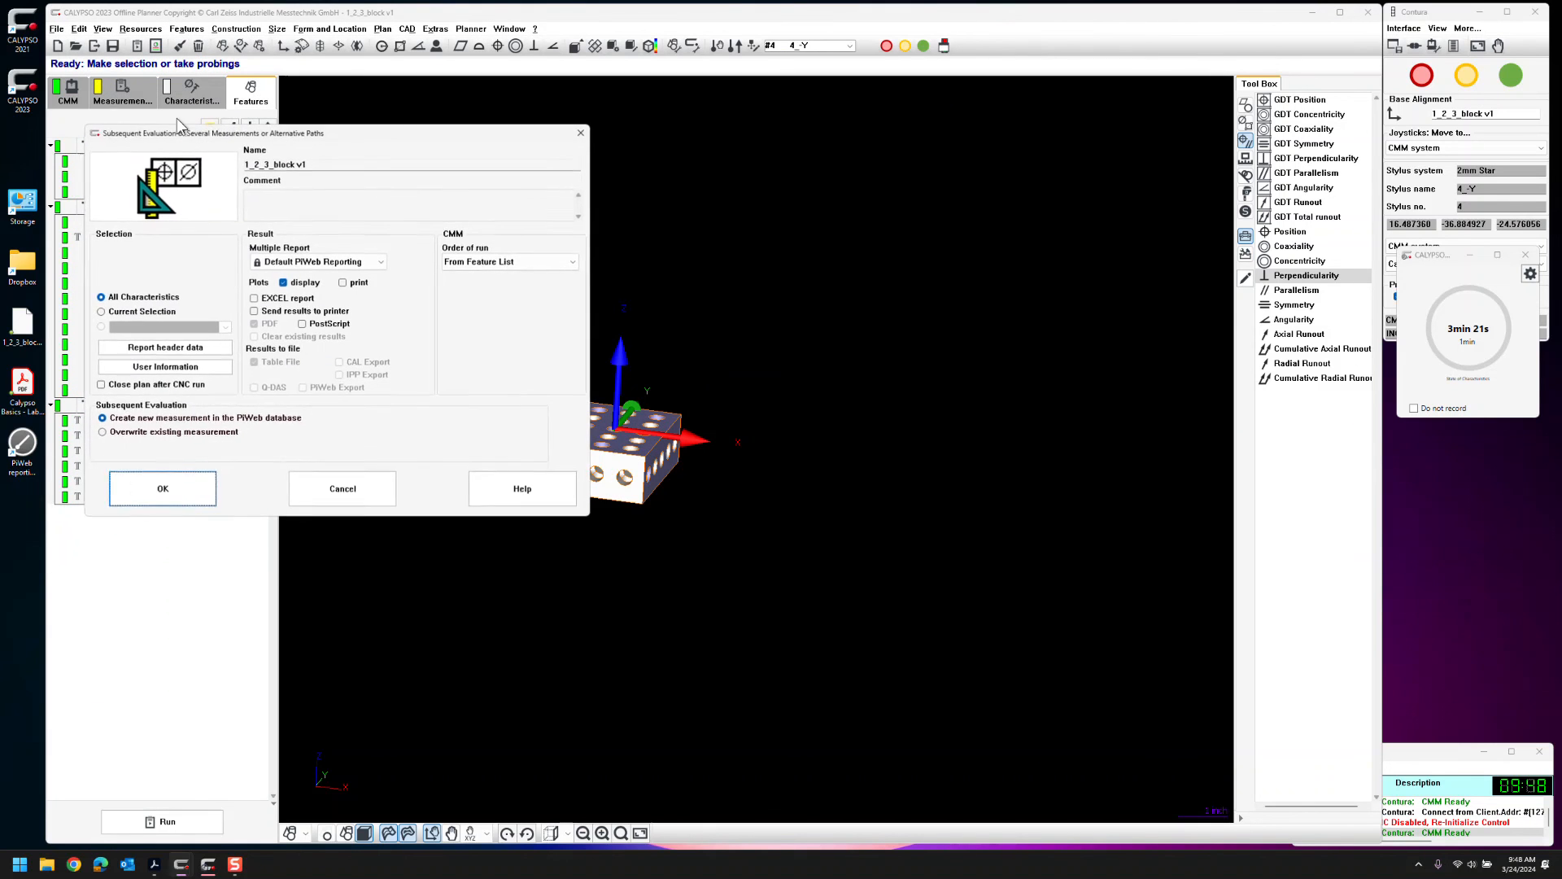
left_click_drag(345, 140, 692, 174)
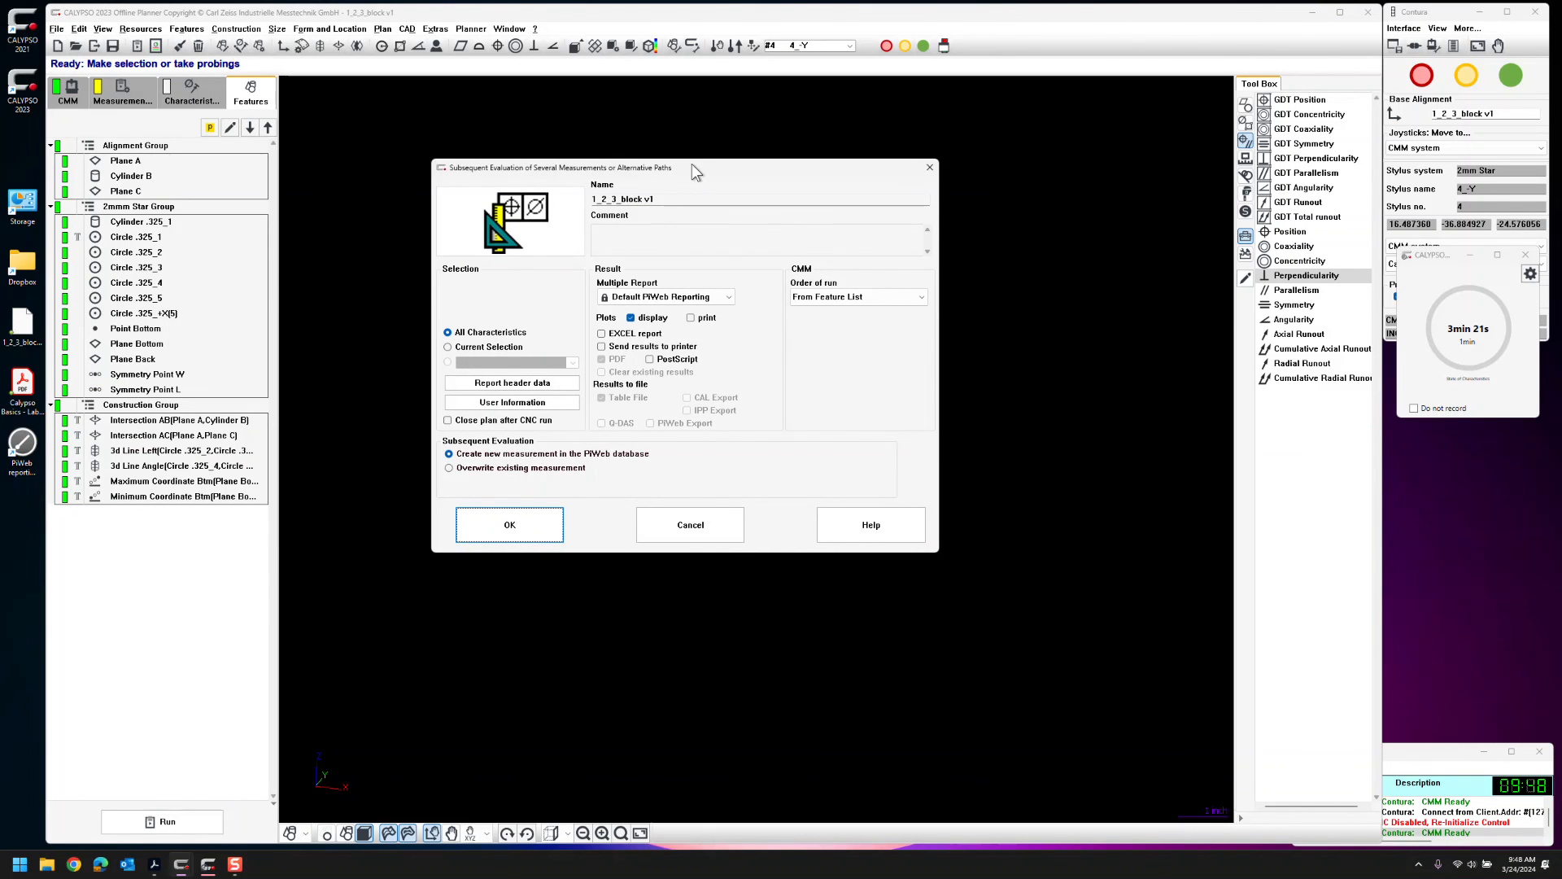
left_click(602, 335)
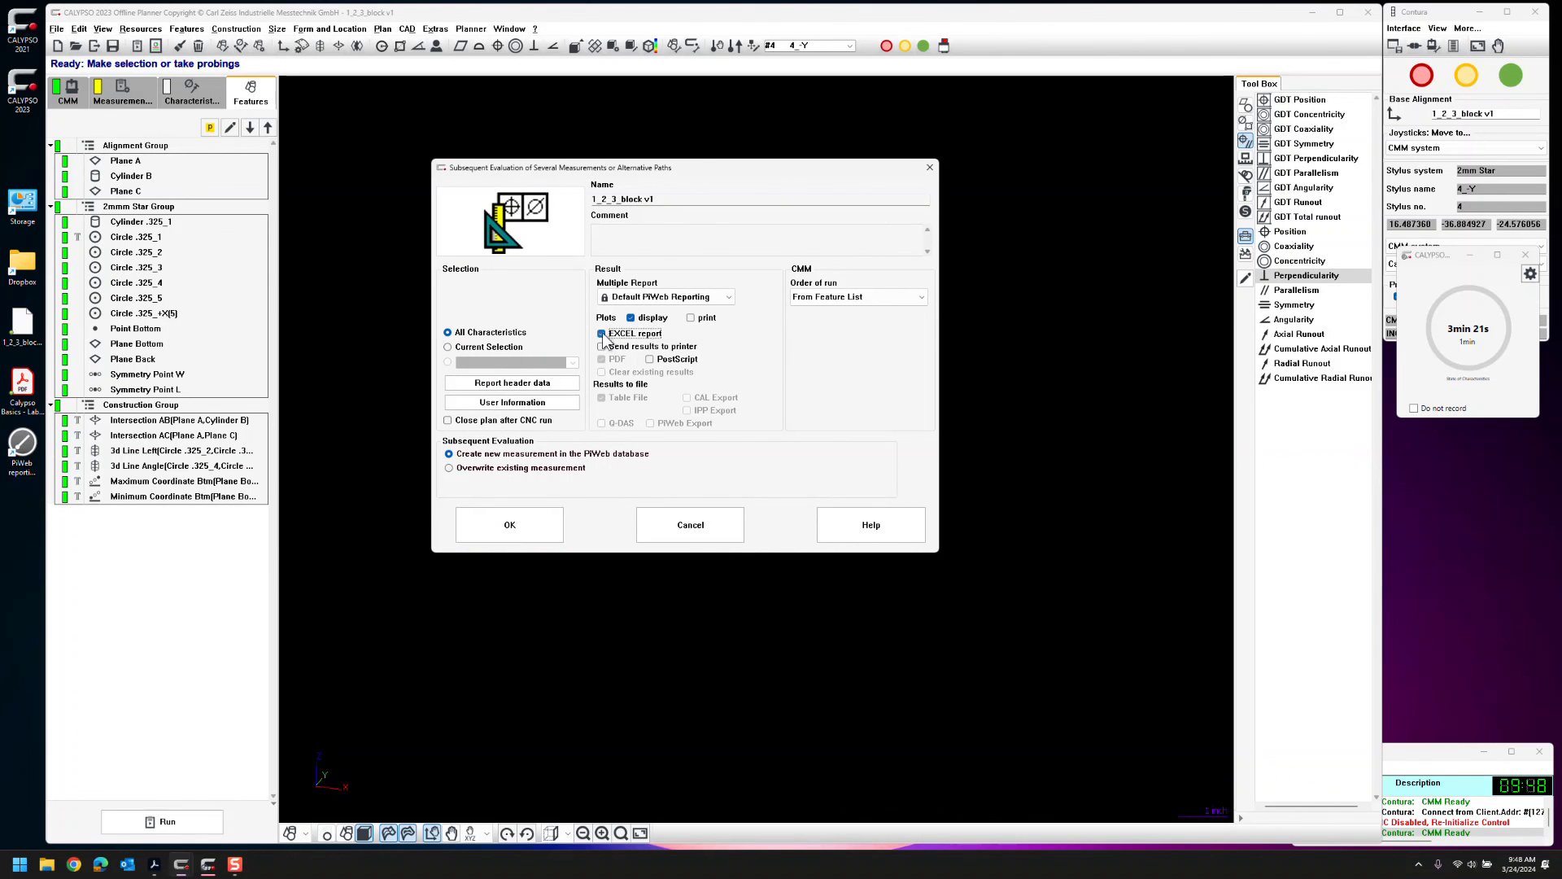
left_click(523, 516)
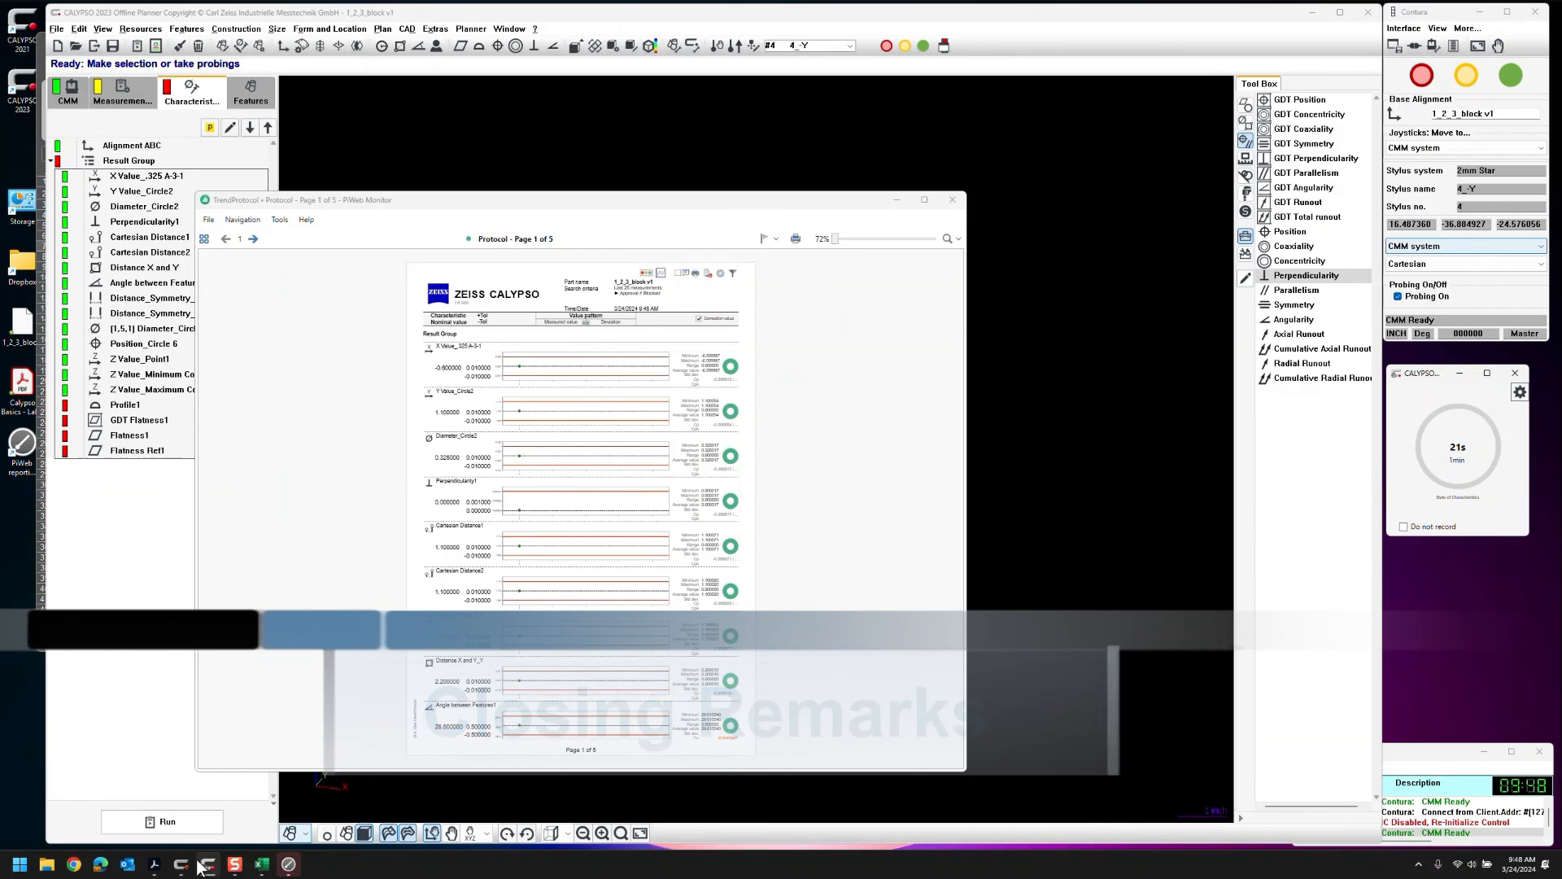
Switch to Acrobat to review the Lab 3 instructions and feature requirements, minimise it, and close the PiWeb reports
left_click(154, 864)
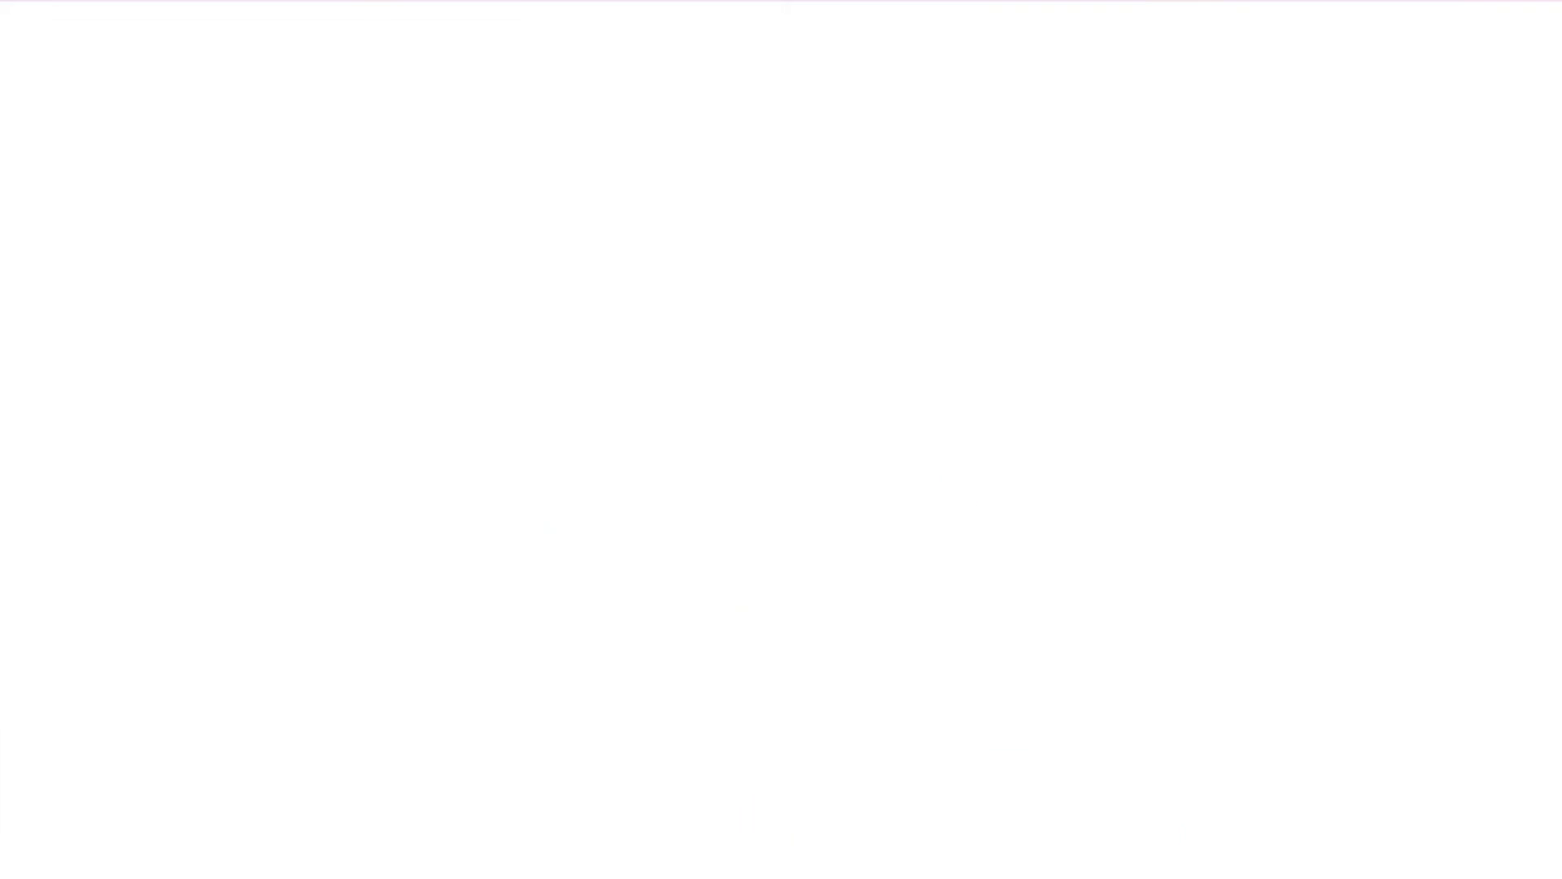
left_click(510, 75)
left_click(511, 75)
left_click(511, 76)
left_click(511, 76)
scroll(569, 314, "up", 5)
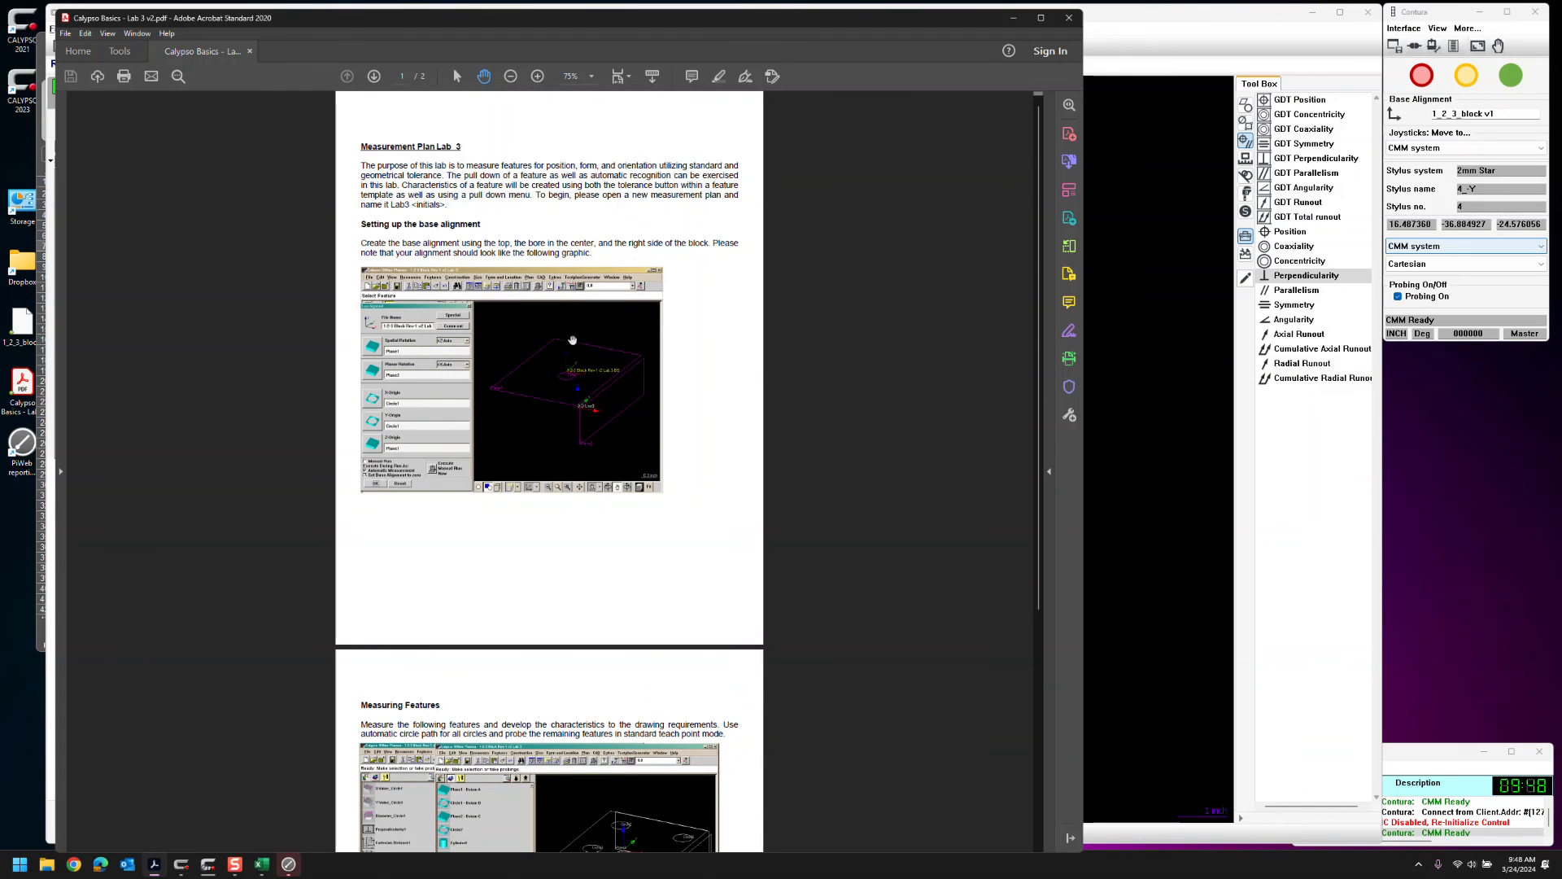
scroll(572, 340, "down", 4)
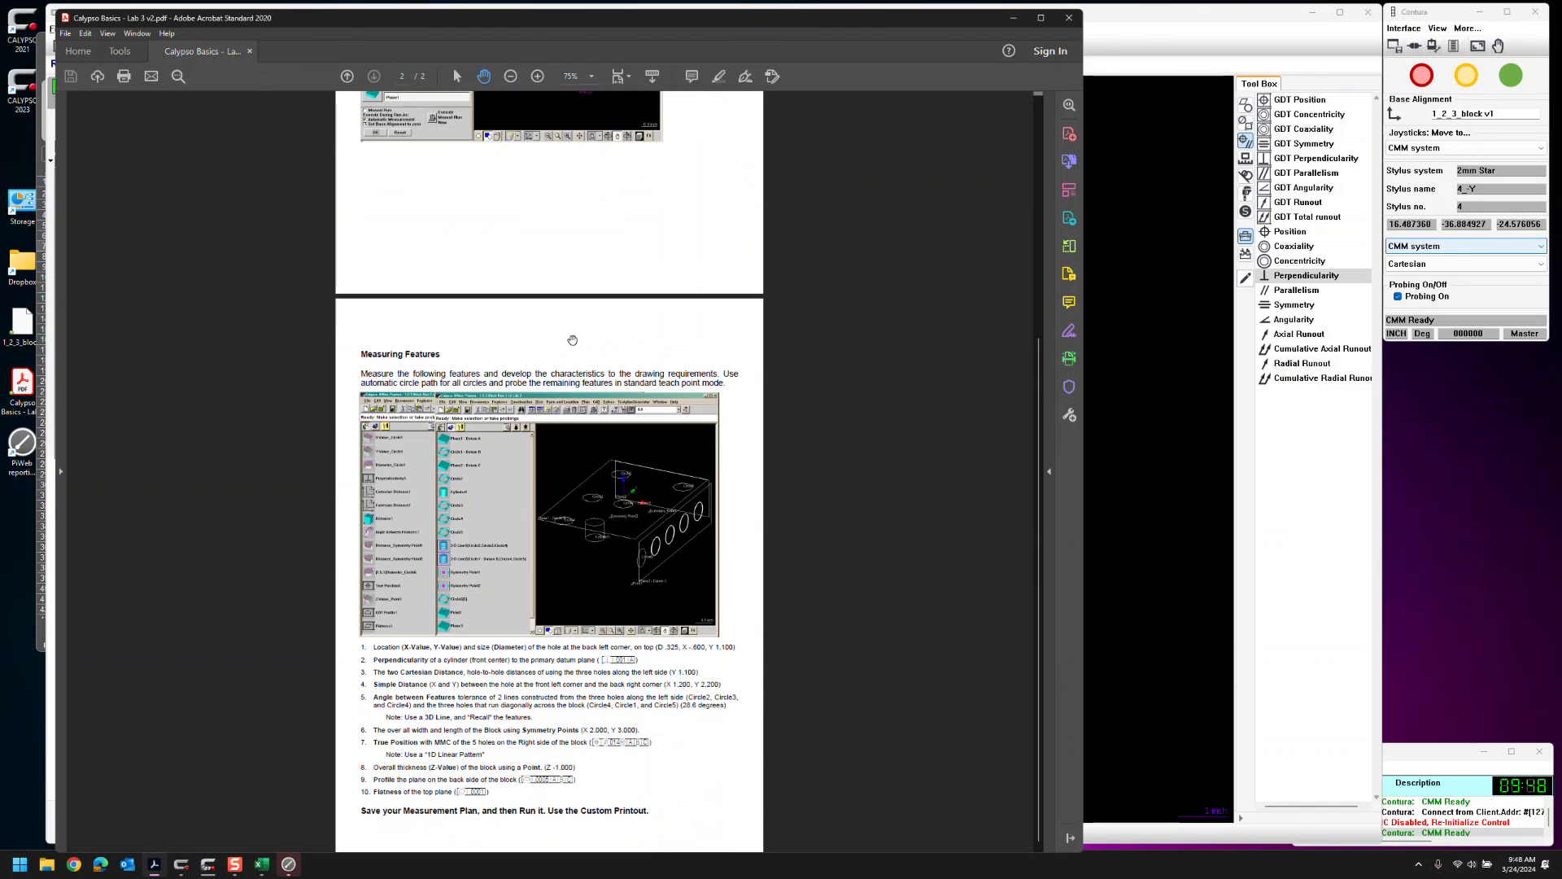
left_click(1008, 17)
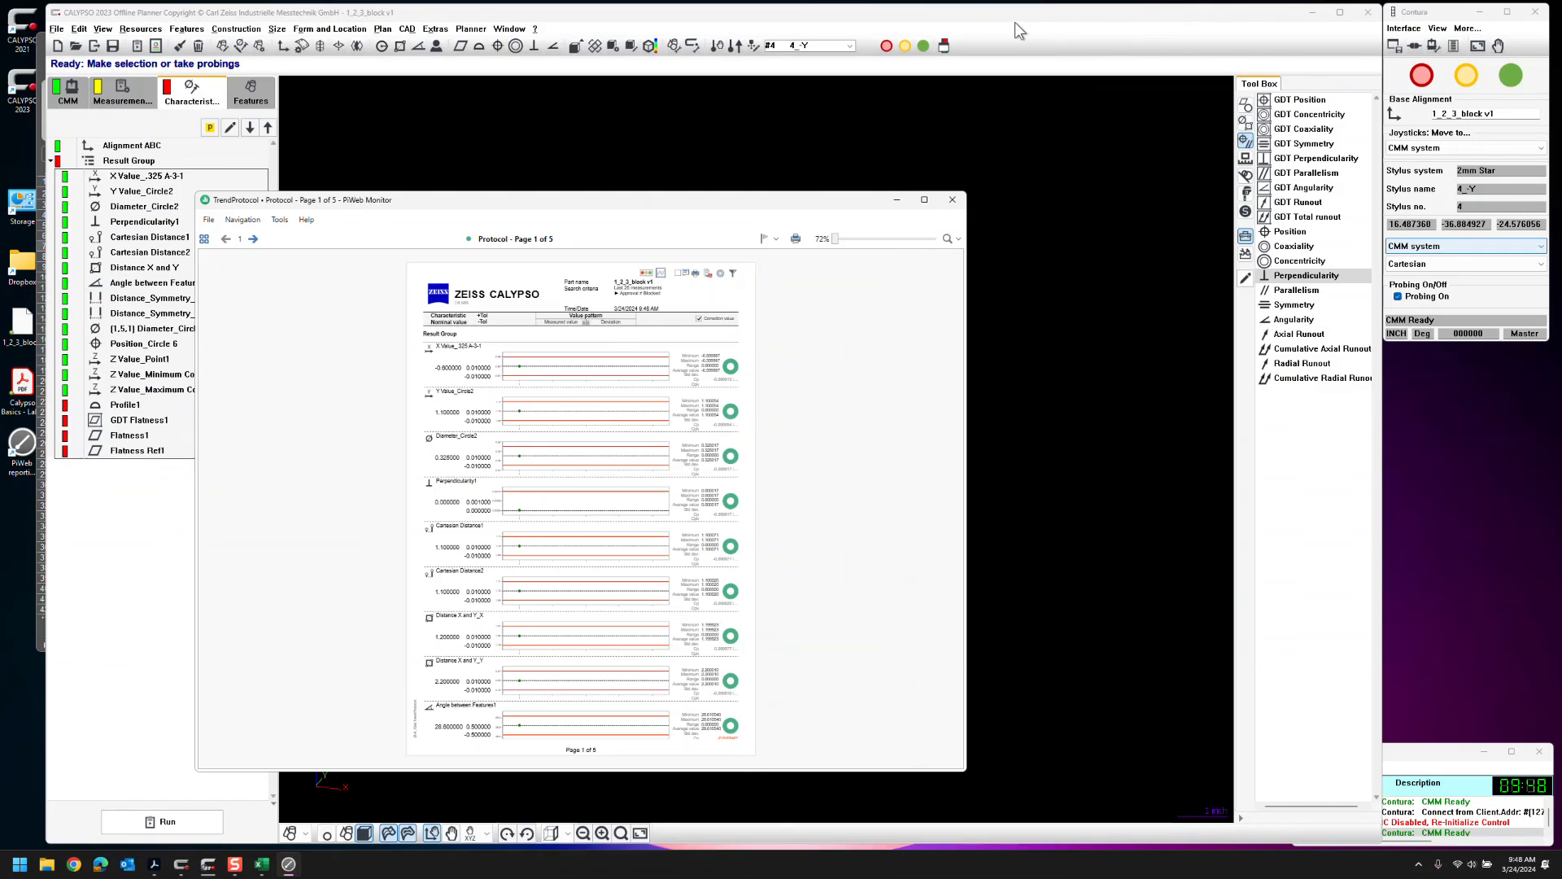
left_click(953, 202)
left_click(954, 202)
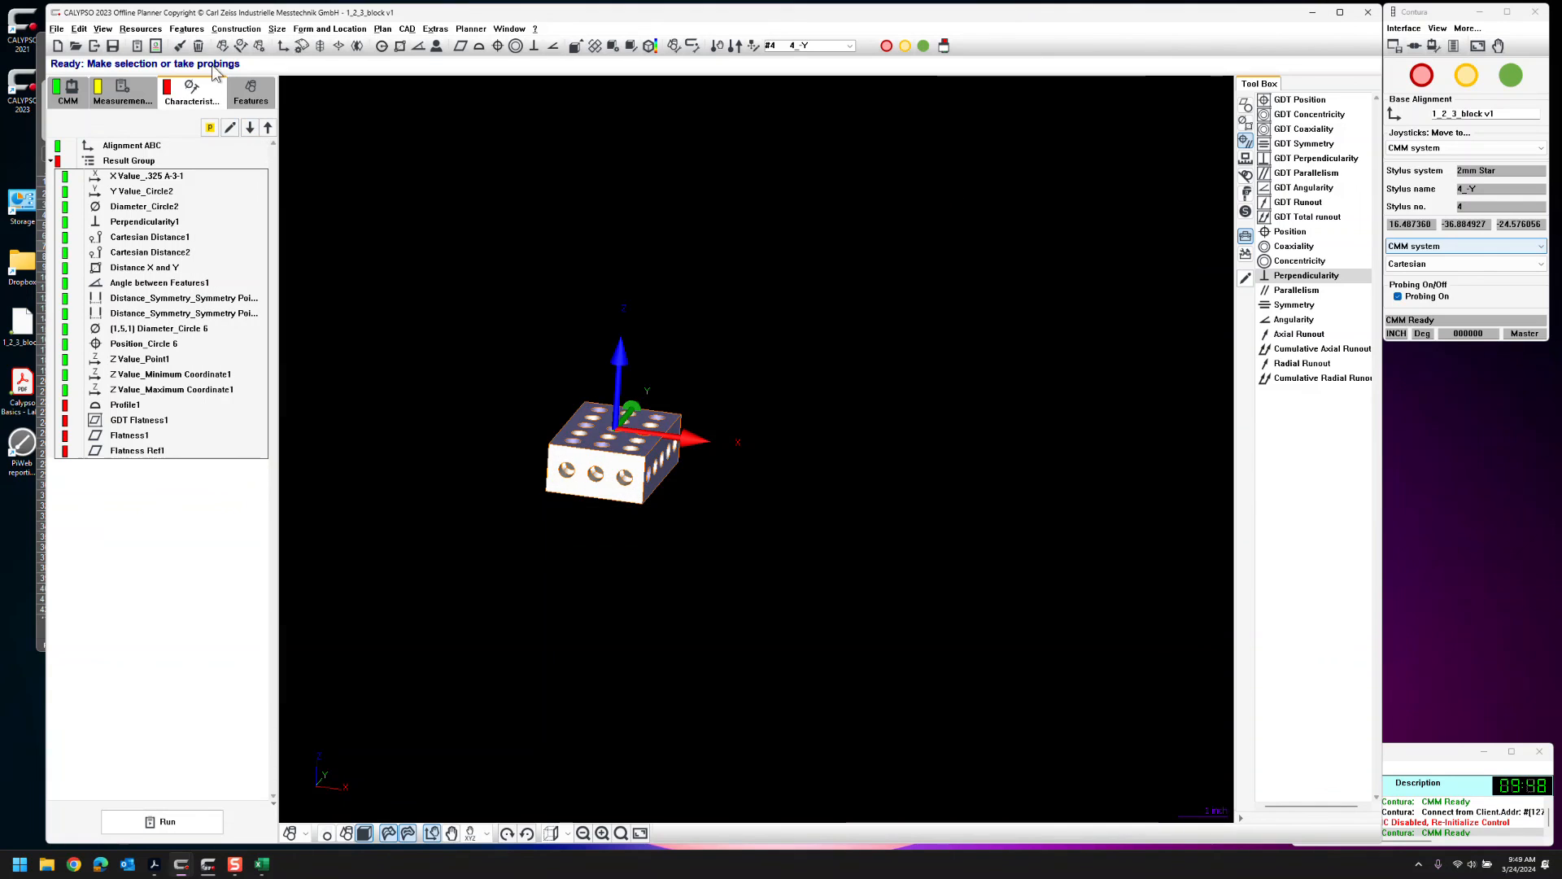
left_click_drag(548, 203, 543, 262)
right_click_drag(543, 262, 668, 386)
scroll(669, 386, "up", 3)
mouse_move(749, 406)
left_mouse_down()
mouse_move(778, 369)
mouse_move(721, 365)
mouse_move(728, 405)
mouse_move(753, 384)
left_mouse_up()
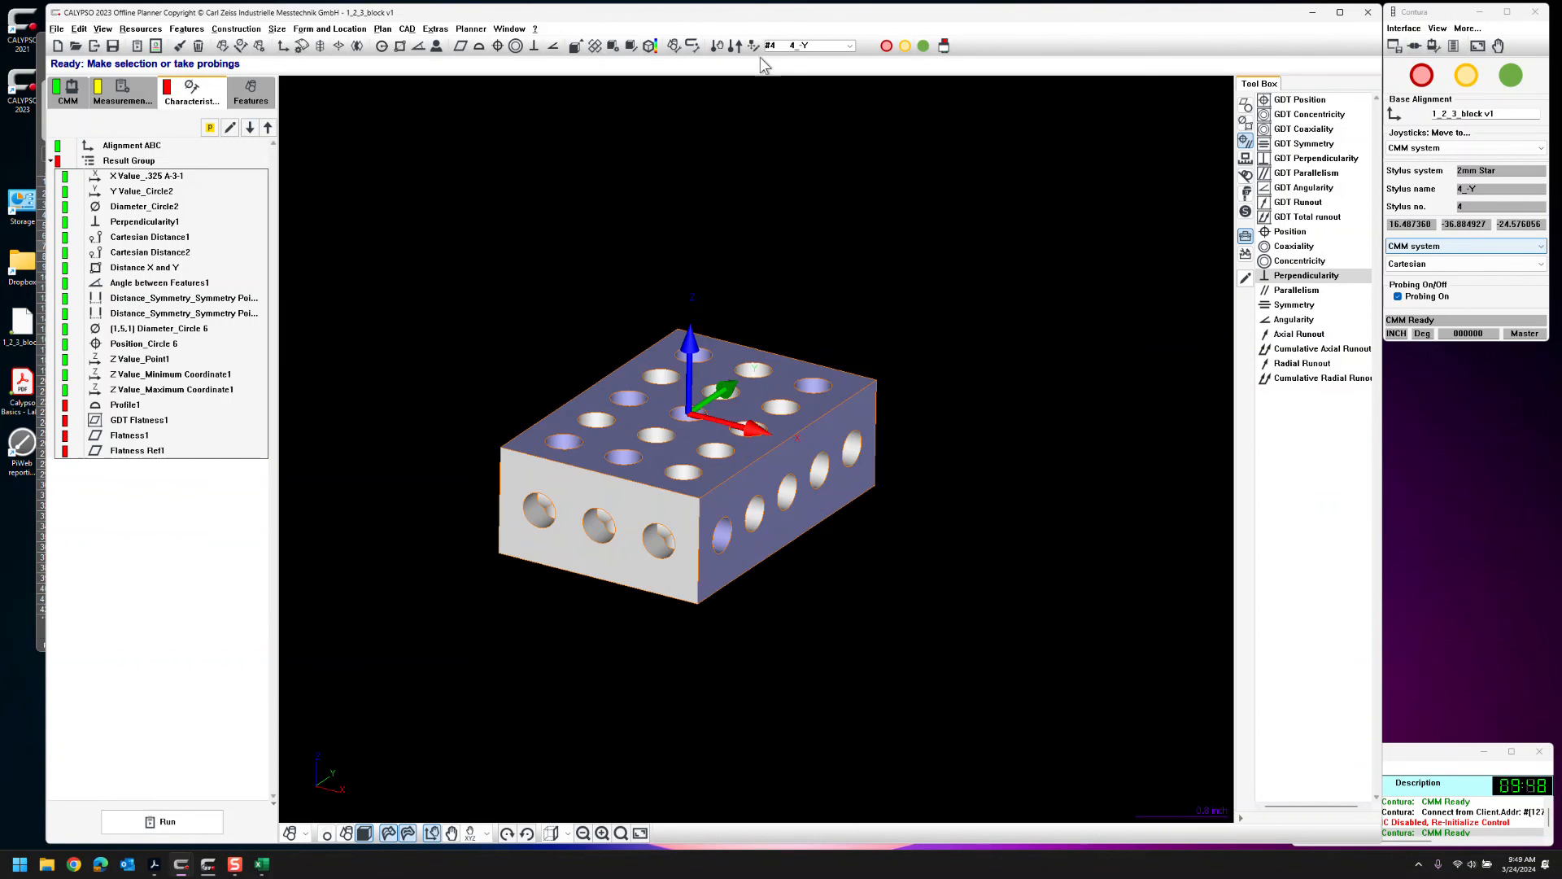
left_click(944, 47)
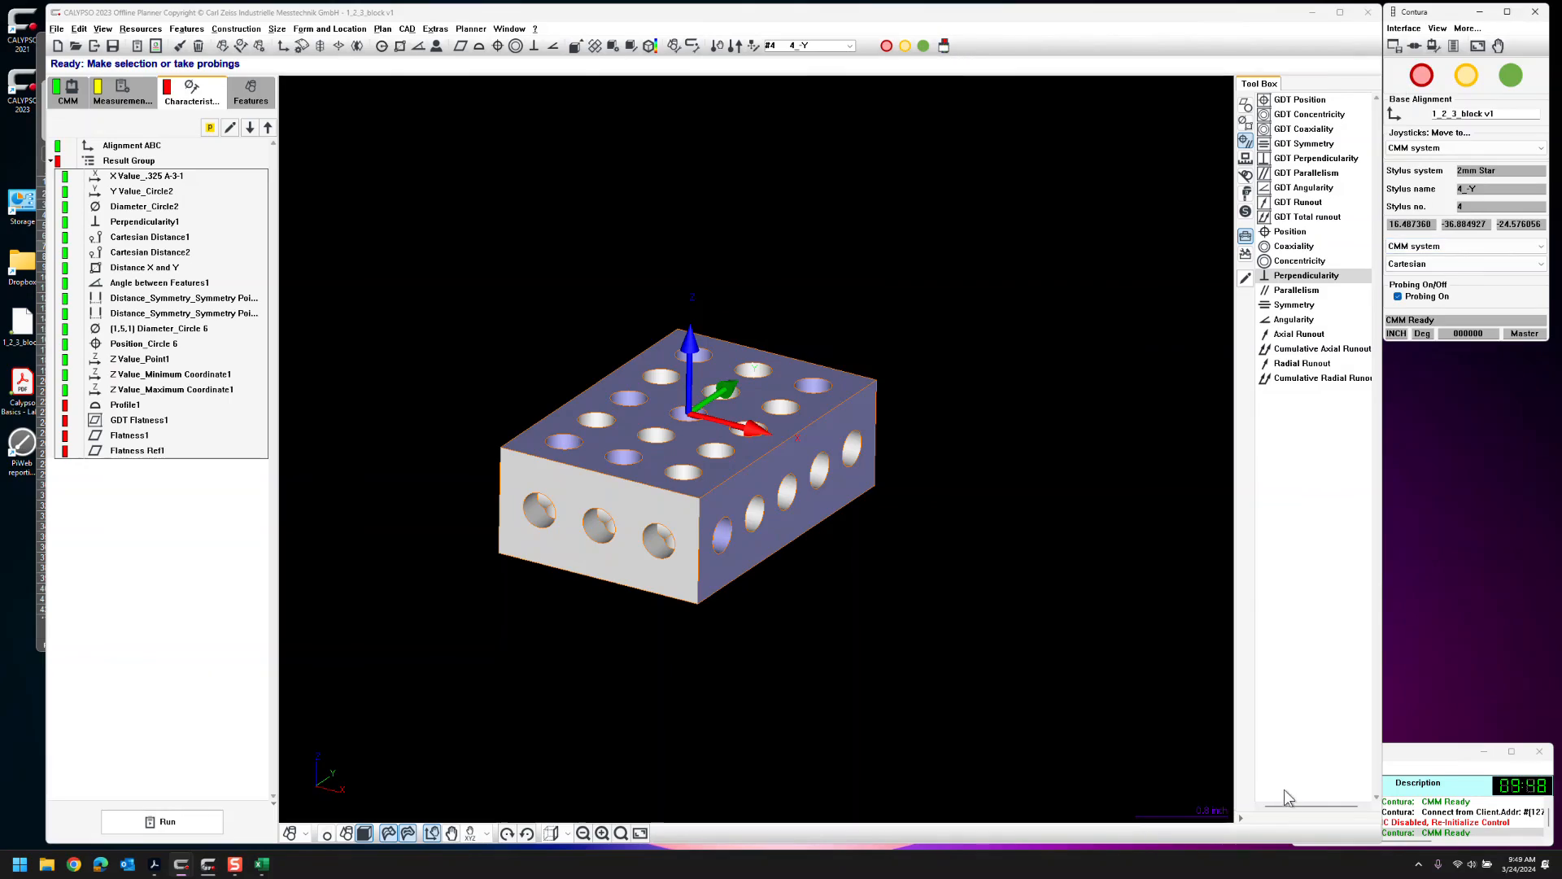